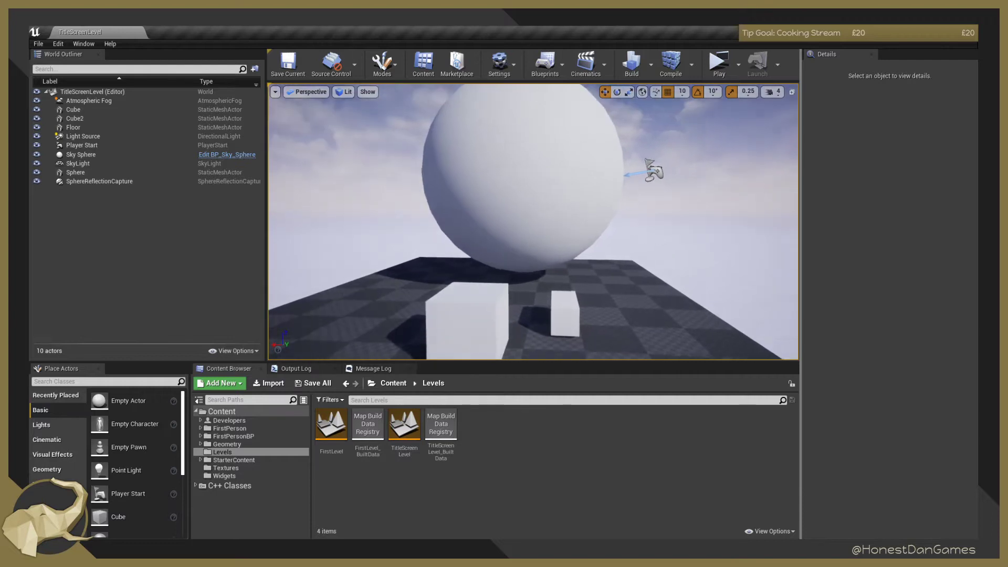
{"action": "key", "text": "s"}
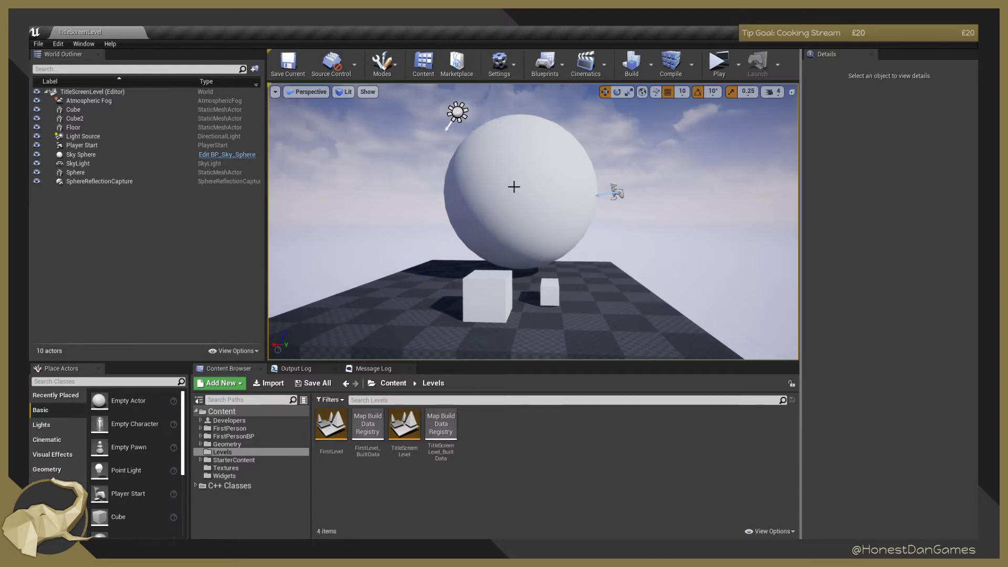
{"action": "right_click_drag", "start_coordinate": [505, 201], "coordinate": [505, 208]}
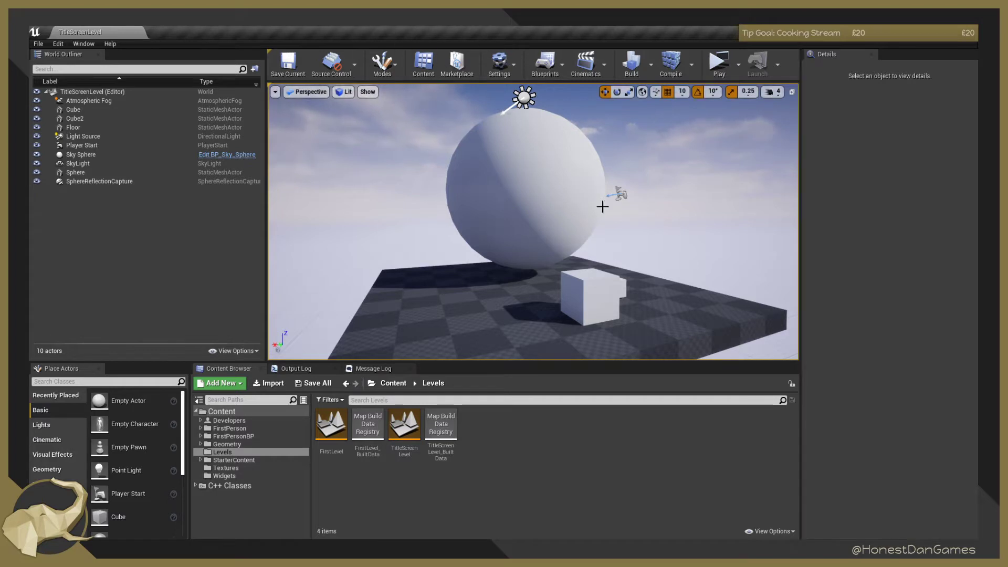
{"action": "key", "text": "d"}
{"action": "mouse_move", "coordinate": [603, 207]}
{"action": "right_mouse_down"}
{"action": "mouse_move", "coordinate": [651, 178]}
{"action": "mouse_move", "coordinate": [582, 210]}
{"action": "mouse_move", "coordinate": [588, 226]}
{"action": "mouse_move", "coordinate": [603, 224]}
{"action": "right_mouse_up"}
{"action": "key", "text": "w"}
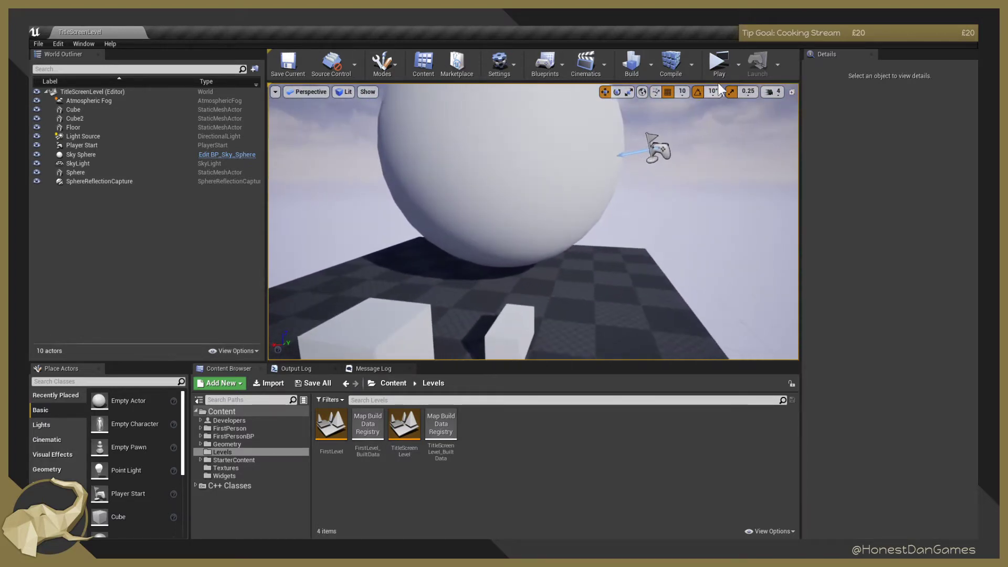
Run the title screen level in a preview window and set the game's resolution to 640x480 from its options.
{"action": "left_click", "coordinate": [721, 65]}
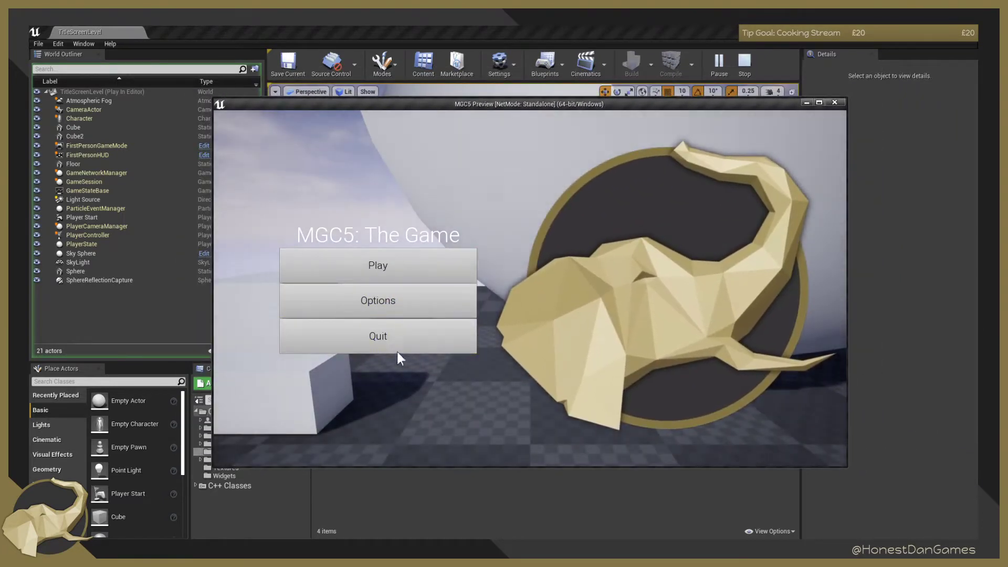
{"action": "left_click", "coordinate": [436, 307]}
{"action": "left_click", "coordinate": [393, 257]}
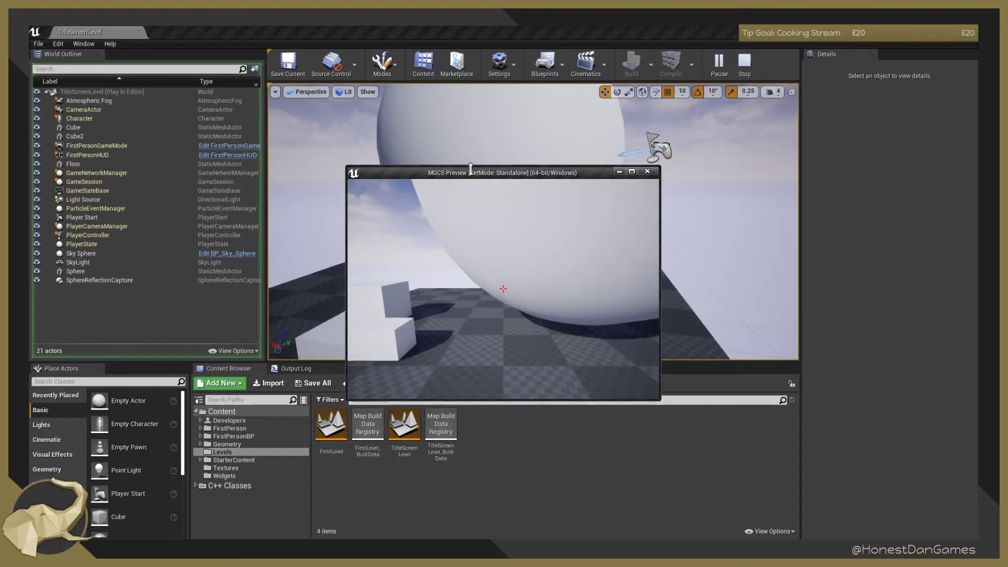
{"action": "left_click_drag", "start_coordinate": [471, 167], "coordinate": [509, 147]}
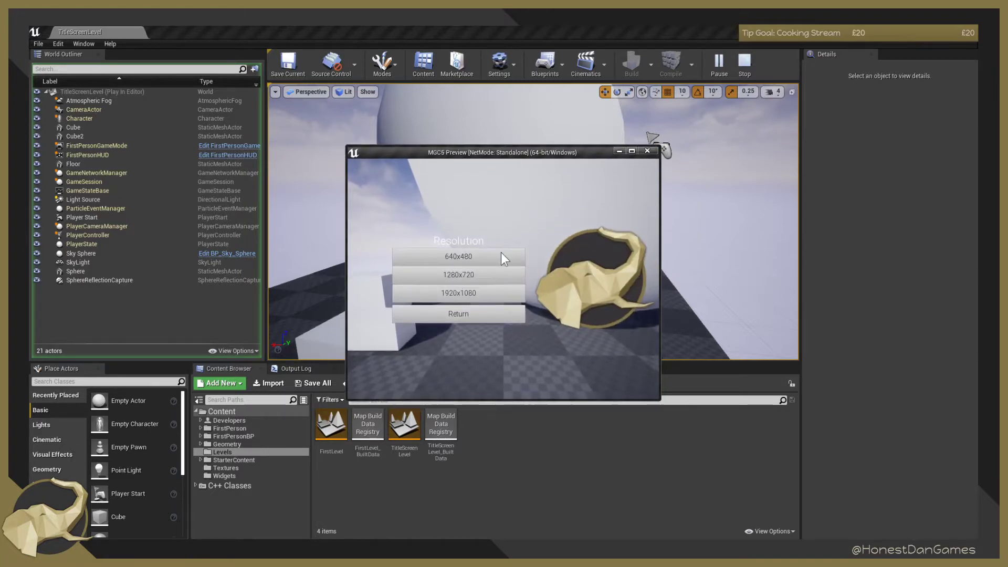
Widen the preview window, then test the game's 1280x720, 1920x1080 and 640x480 resolution options.
{"action": "left_click_drag", "start_coordinate": [661, 281], "coordinate": [744, 281]}
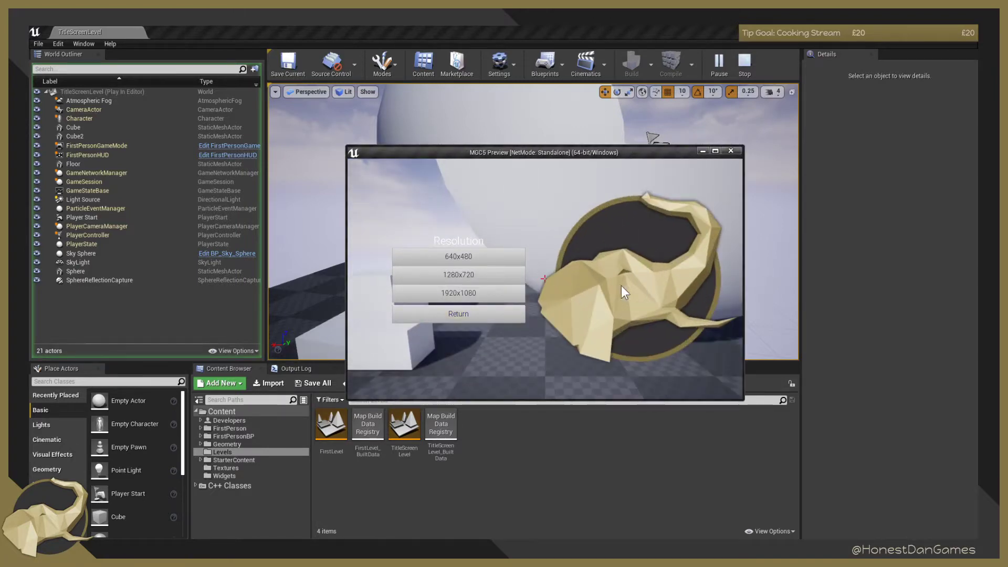
{"action": "left_click", "coordinate": [457, 280]}
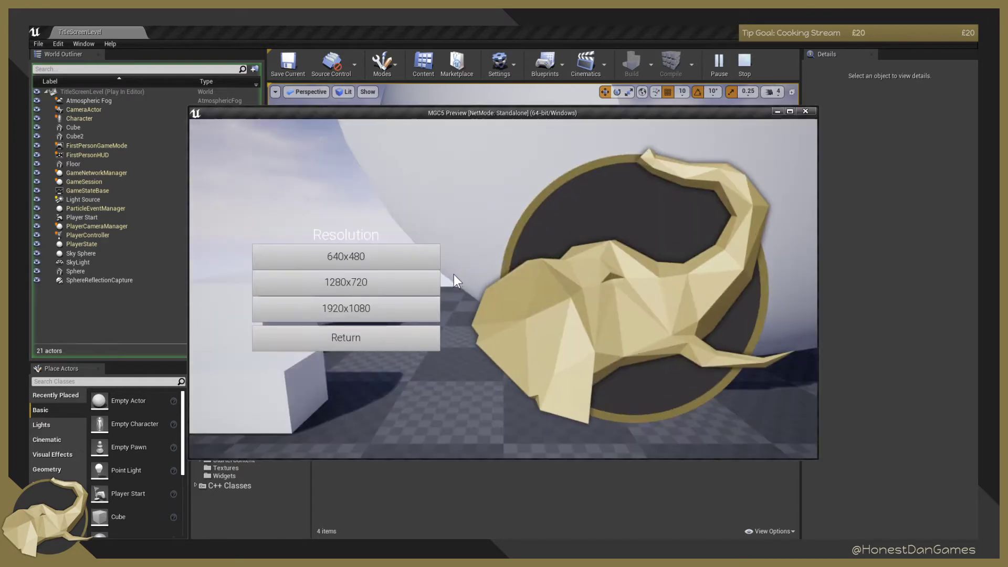
{"action": "left_click", "coordinate": [390, 311]}
{"action": "left_click", "coordinate": [370, 290]}
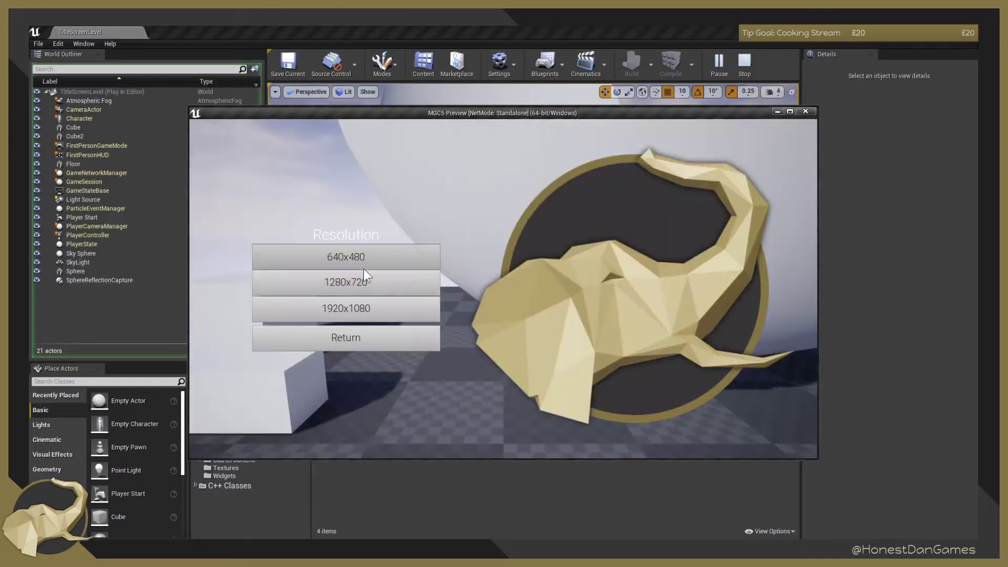
{"action": "left_click", "coordinate": [363, 264]}
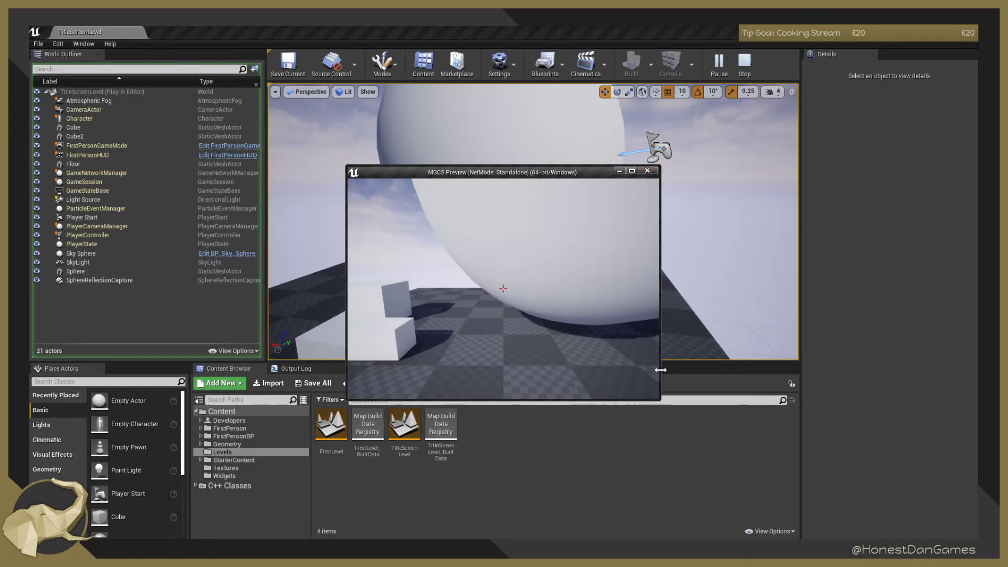
Enlarge the preview window in both directions, then apply the 1280x720 resolution.
{"action": "left_click_drag", "start_coordinate": [661, 370], "coordinate": [848, 371]}
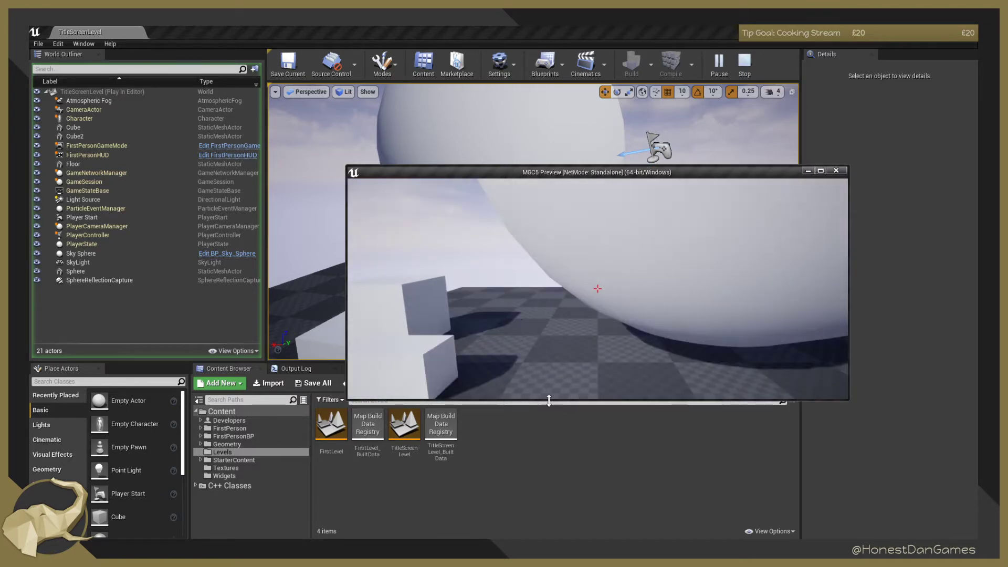
{"action": "left_click_drag", "start_coordinate": [550, 400], "coordinate": [560, 506]}
{"action": "left_click", "coordinate": [520, 342]}
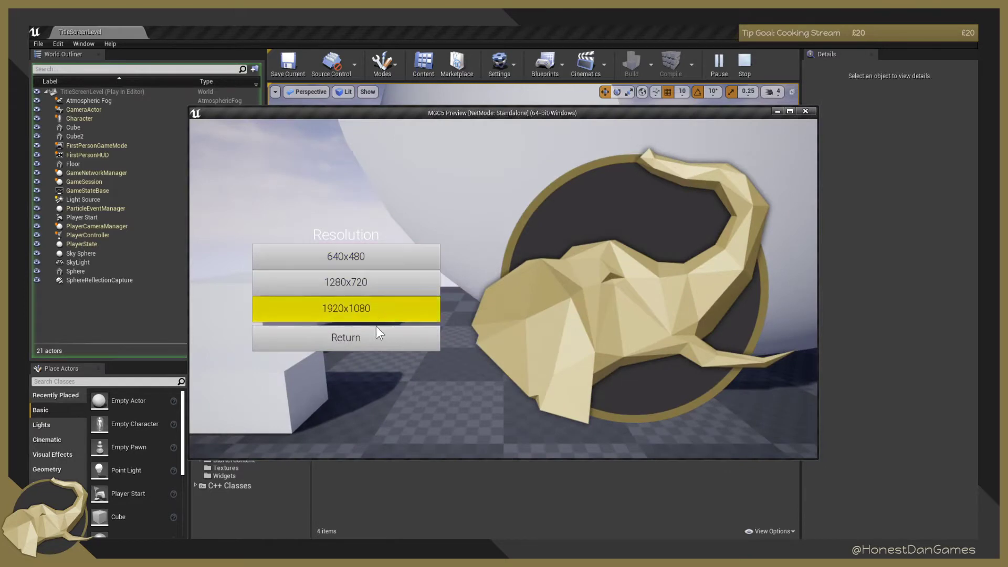
Start the first-person level from the title menu and test jumping and firing the weapon.
{"action": "left_click", "coordinate": [360, 336]}
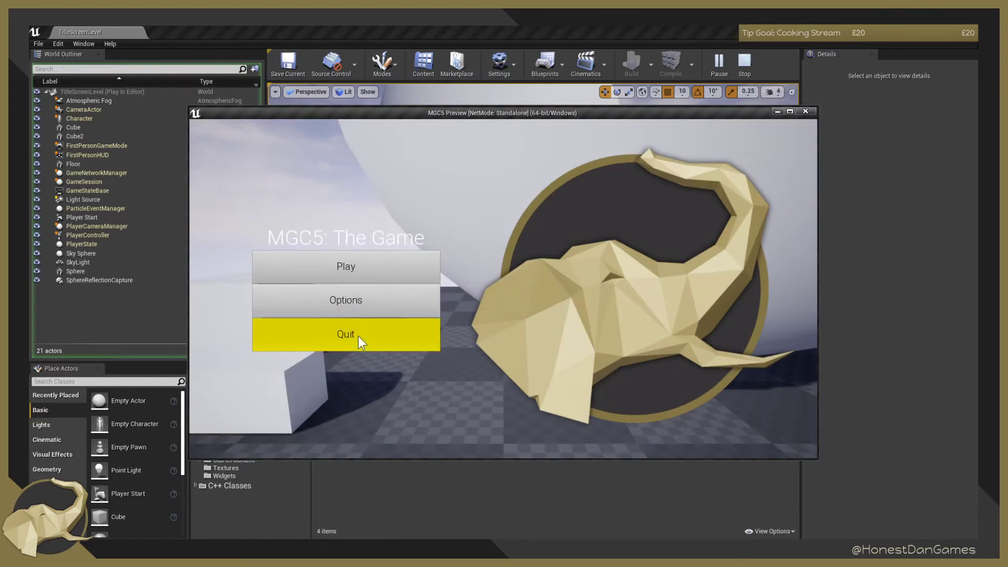
{"action": "left_click", "coordinate": [364, 268]}
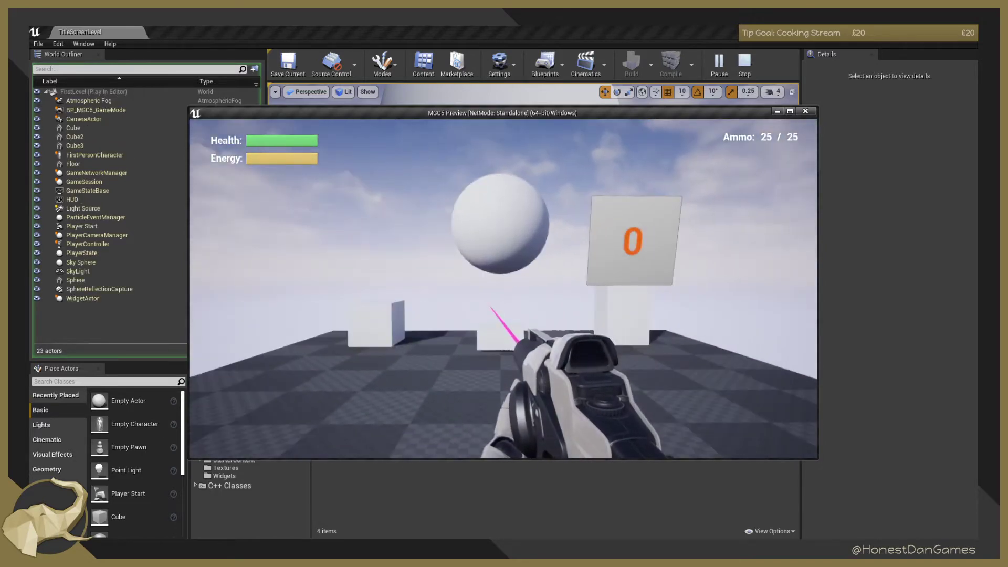
{"action": "key", "text": "space"}
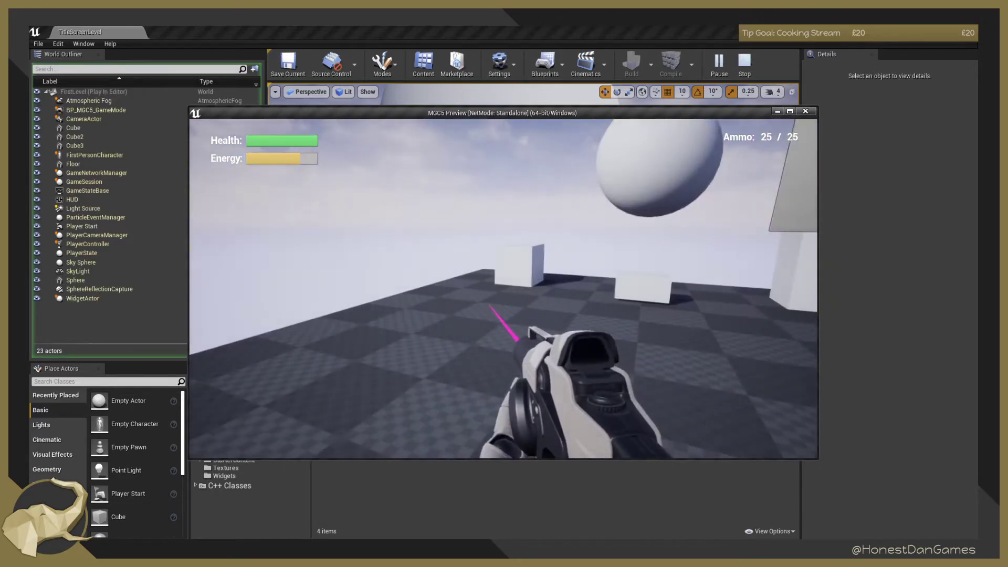
{"action": "key", "text": "w"}
{"action": "left_click", "coordinate": [504, 289]}
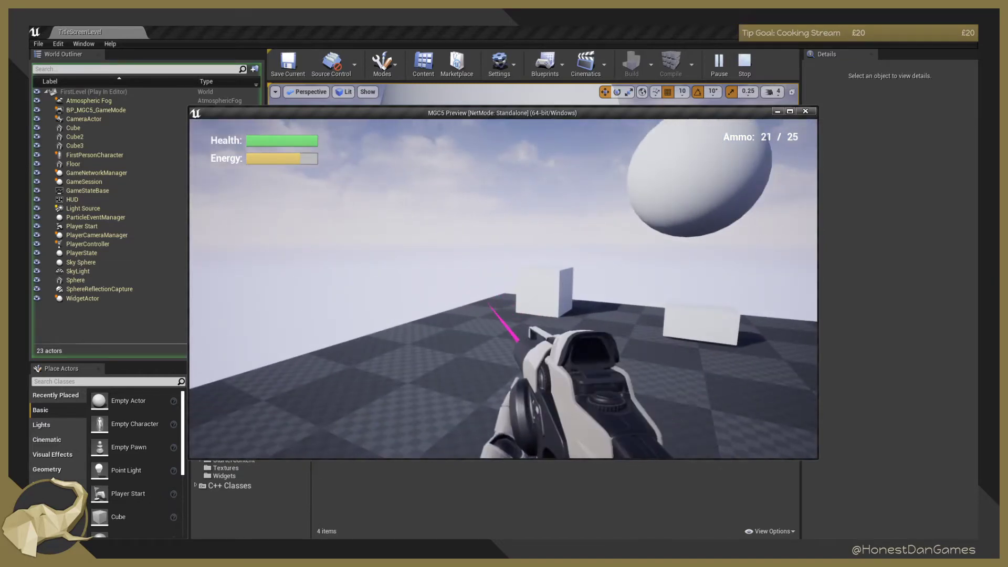
{"action": "left_click", "coordinate": [503, 289]}
{"action": "left_click", "coordinate": [504, 289]}
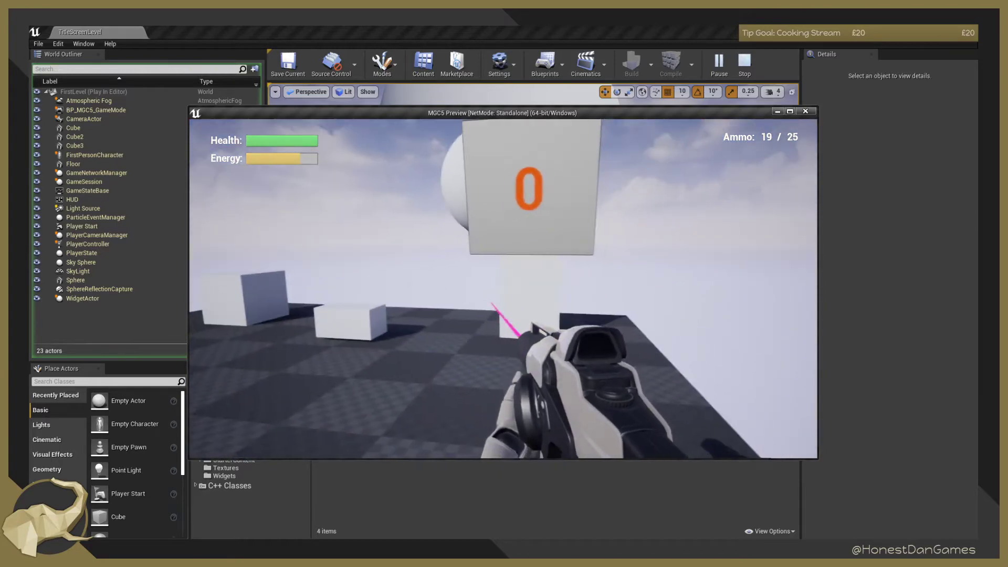
{"action": "left_click", "coordinate": [491, 307]}
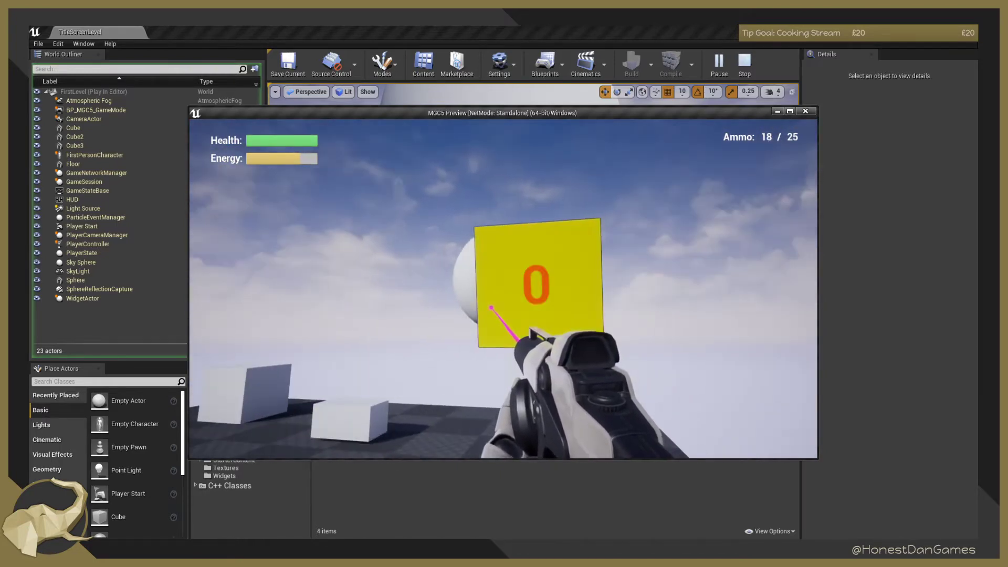
Aim at the floating counter widget in the level and activate it repeatedly until it counts up to 10.
{"action": "key", "text": "e"}
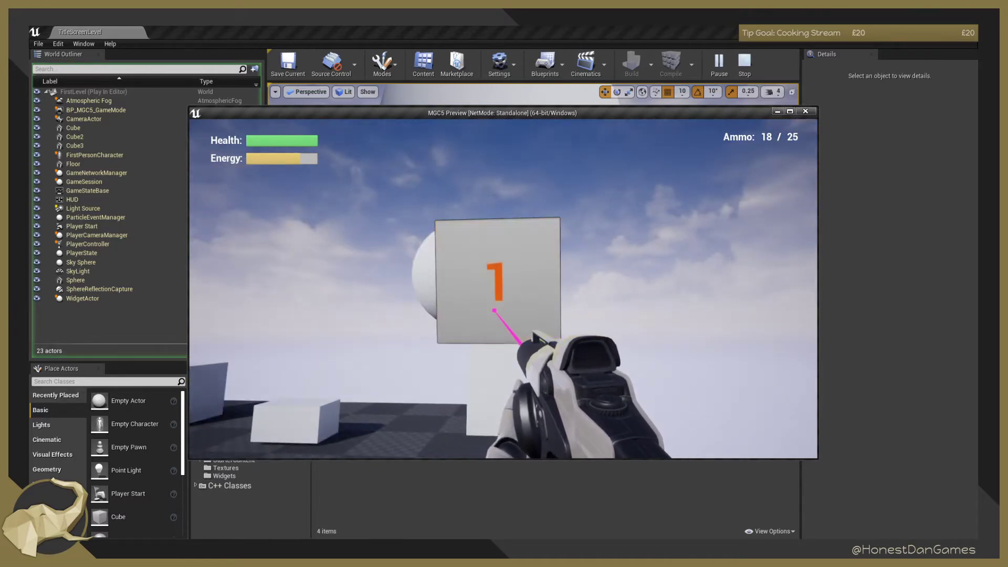
{"action": "key", "text": "e"}
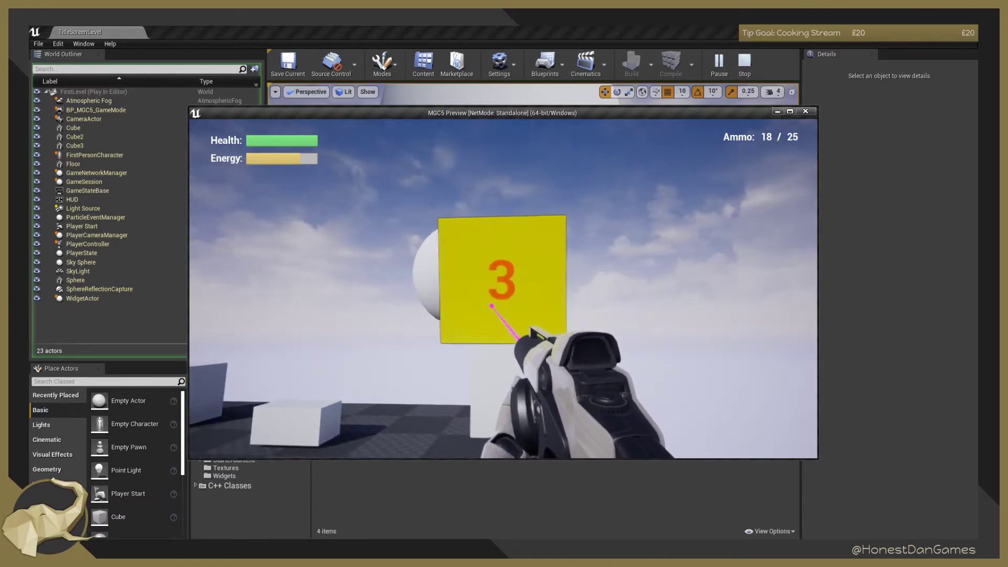
{"action": "key", "text": "w"}
{"action": "key", "text": "a"}
{"action": "key", "text": "e"}
{"action": "key", "text": "e"}
{"action": "key", "text": "e"}
{"action": "key", "text": "e"}
{"action": "key", "text": "e"}
{"action": "key", "text": "d"}
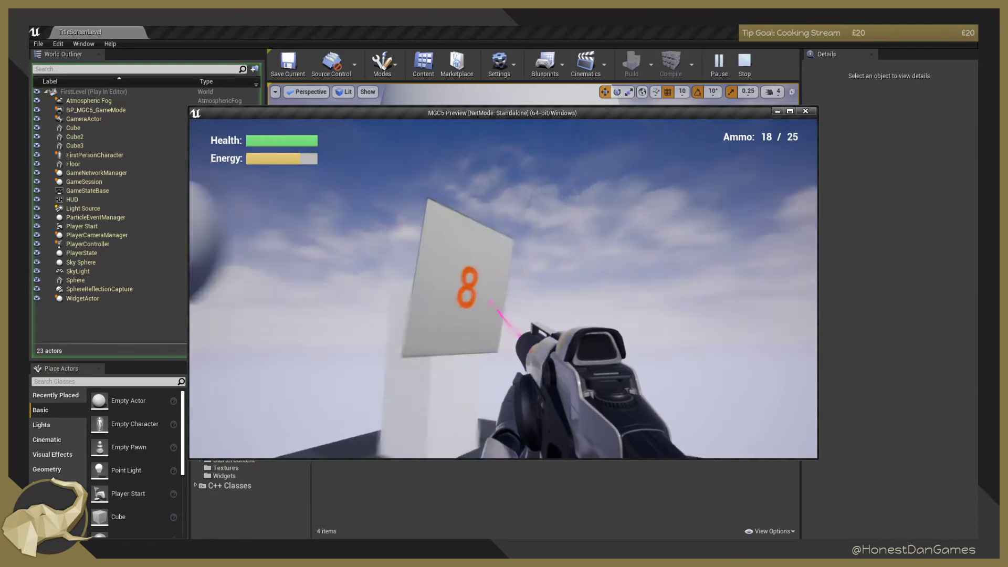
{"action": "key", "text": "e"}
{"action": "key", "text": "e"}
{"action": "key", "text": "s"}
{"action": "key", "text": "a"}
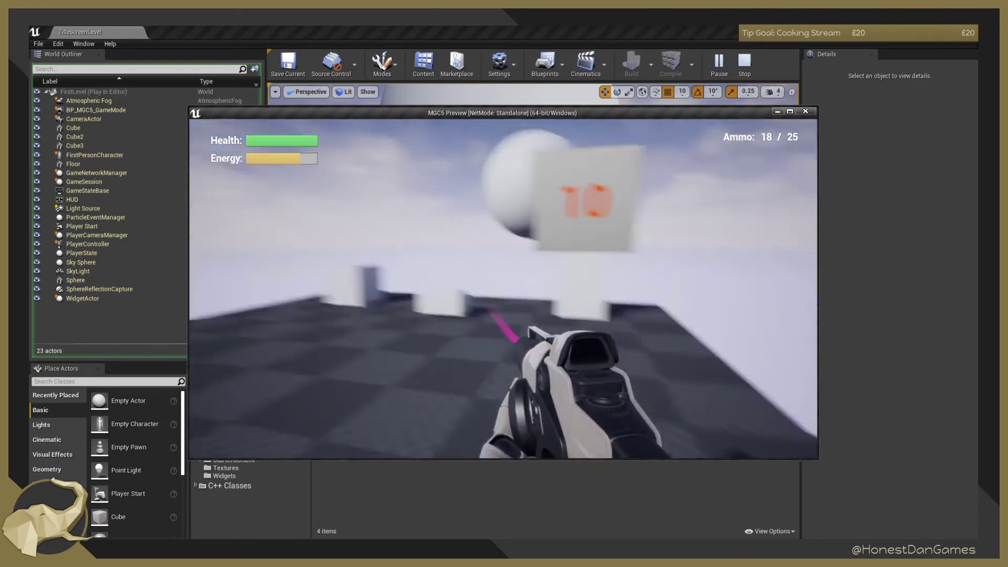
{"action": "key", "text": "w"}
{"action": "key", "text": "a"}
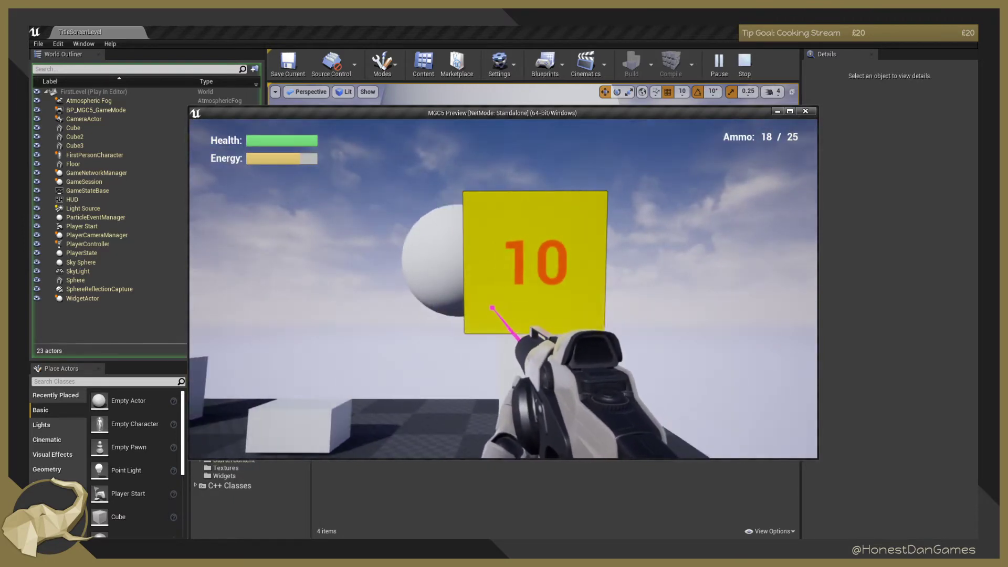
{"action": "key", "text": "a"}
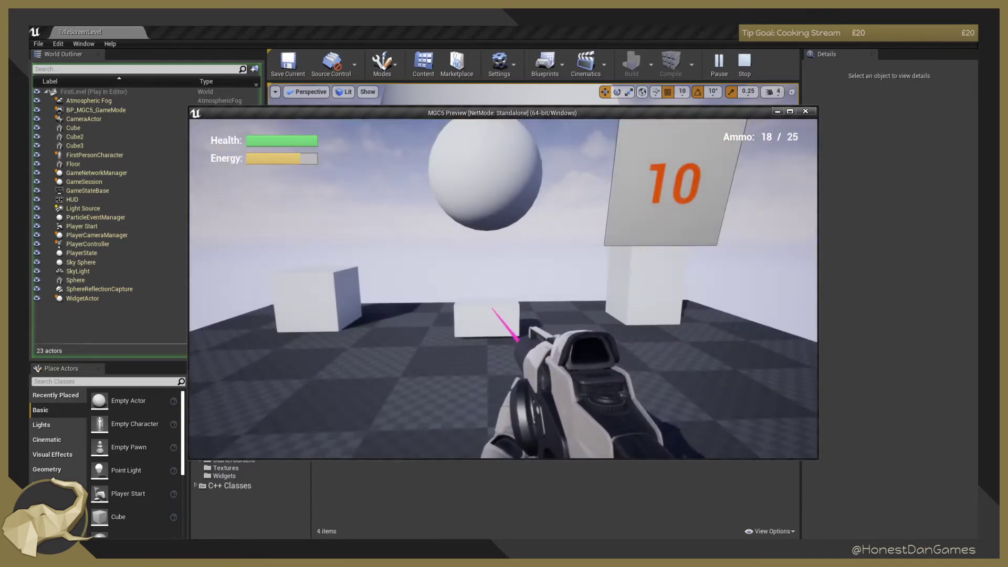
Test jumping, shooting and moving around the level once more, then end the game preview.
{"action": "key", "text": "space"}
{"action": "left_click", "coordinate": [503, 288]}
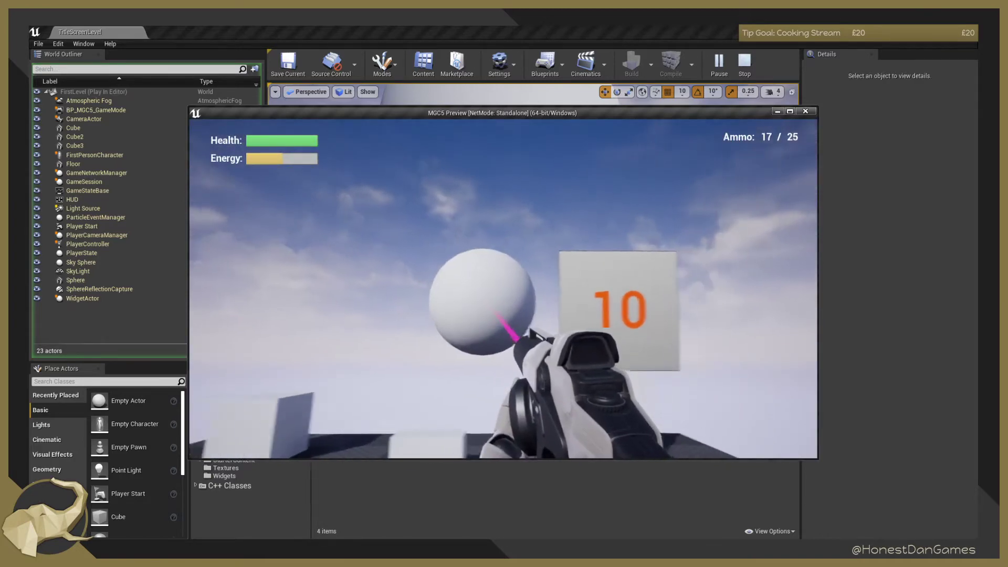
{"action": "left_click", "coordinate": [503, 288]}
{"action": "key", "text": "w"}
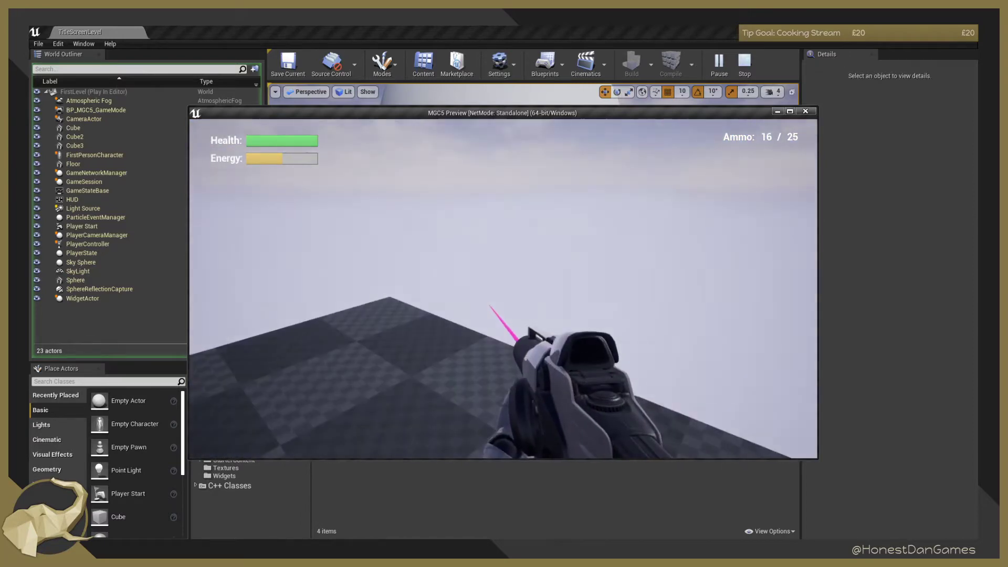
{"action": "key", "text": "w"}
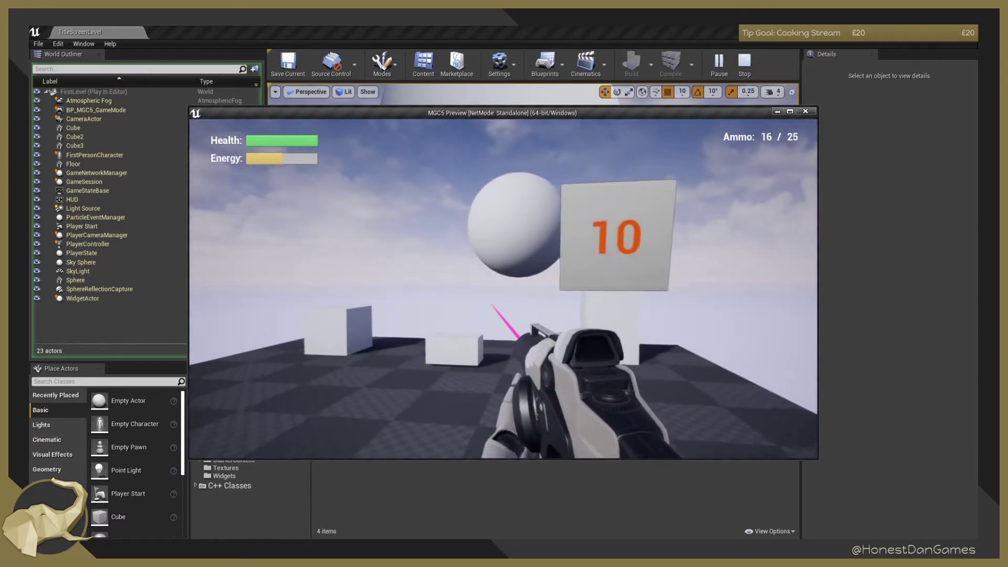
{"action": "key", "text": "d"}
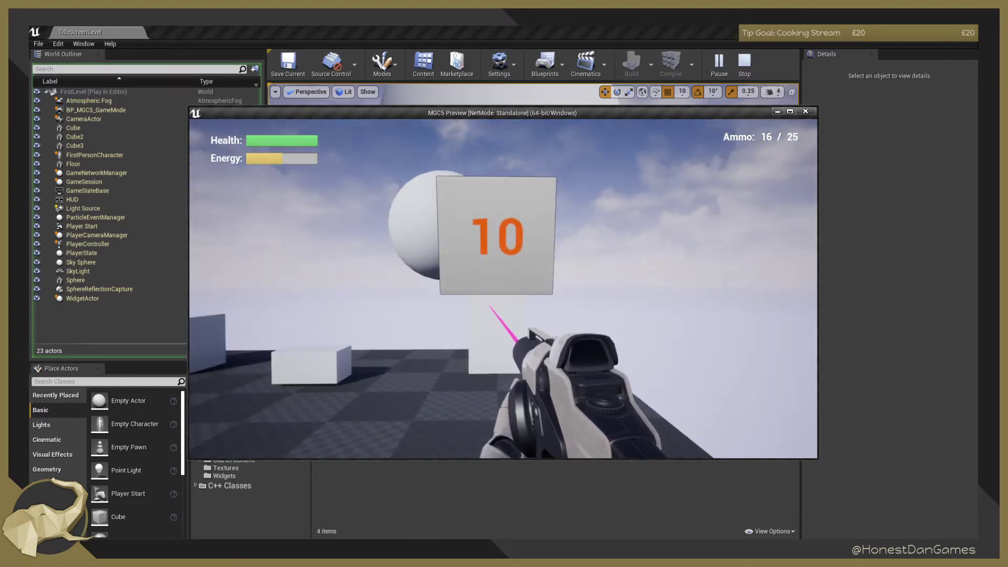
{"action": "key", "text": "Escape"}
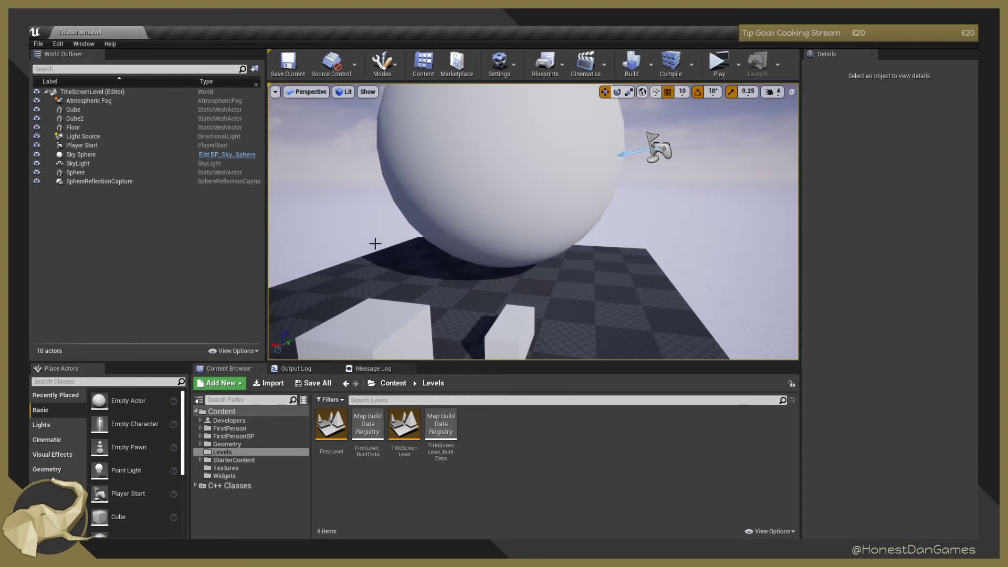
{"action": "mouse_move", "coordinate": [375, 244]}
{"action": "right_mouse_down"}
{"action": "mouse_move", "coordinate": [356, 215]}
{"action": "mouse_move", "coordinate": [371, 232]}
{"action": "right_mouse_up"}
{"action": "right_click", "coordinate": [415, 244]}
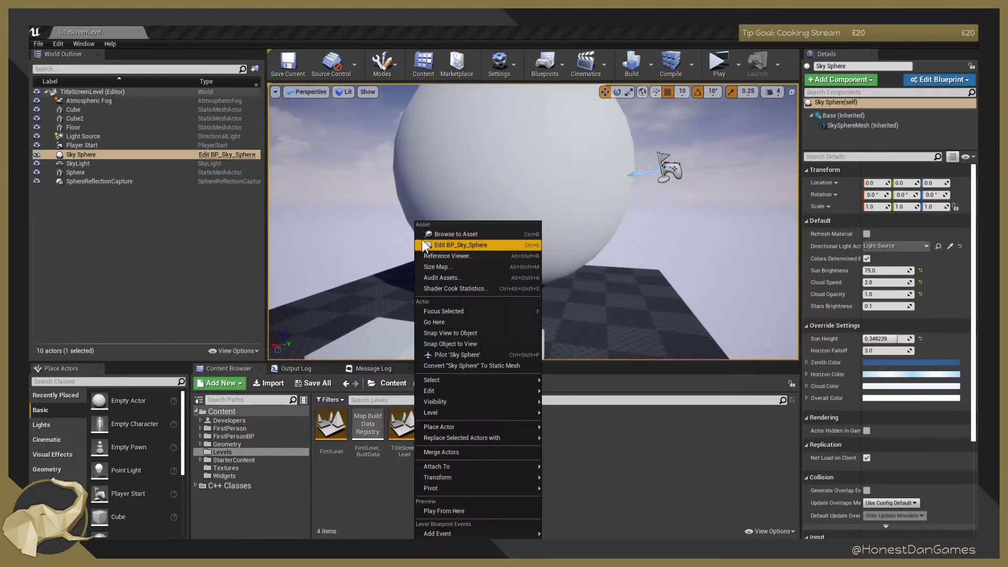
{"action": "left_click", "coordinate": [578, 255]}
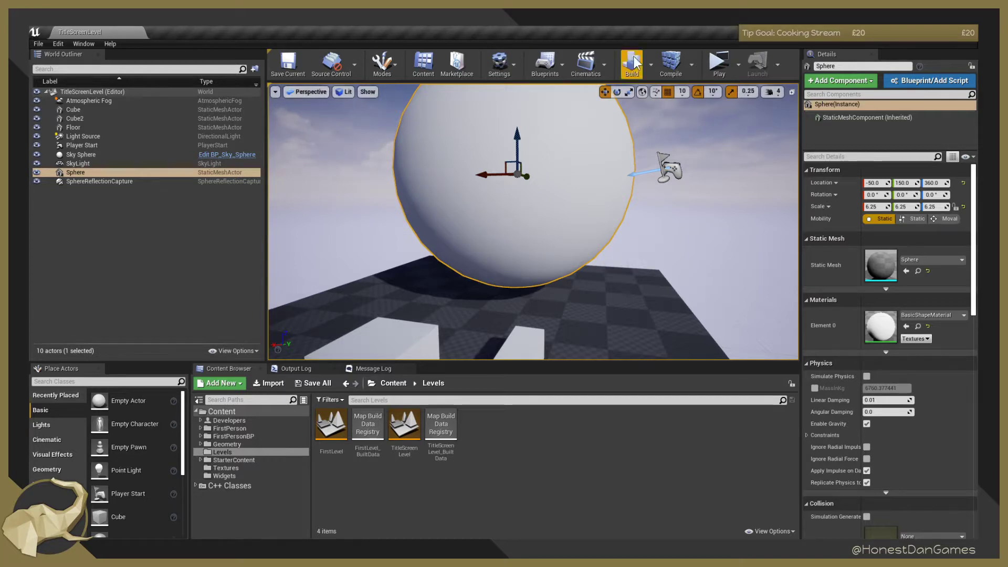
Run the title screen preview again to view the main menu, then close the preview window.
{"action": "left_click", "coordinate": [718, 63]}
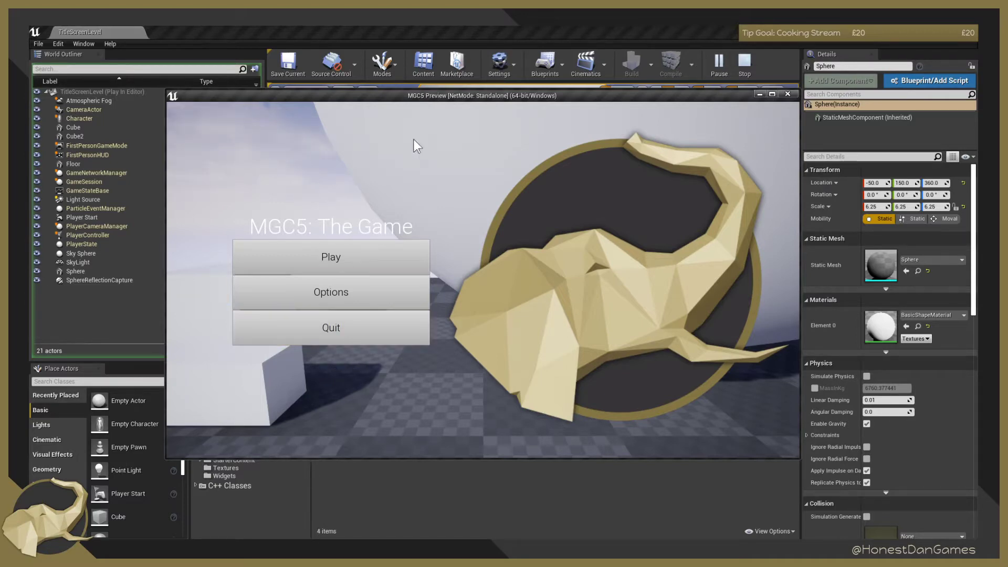
{"action": "left_click", "coordinate": [787, 91]}
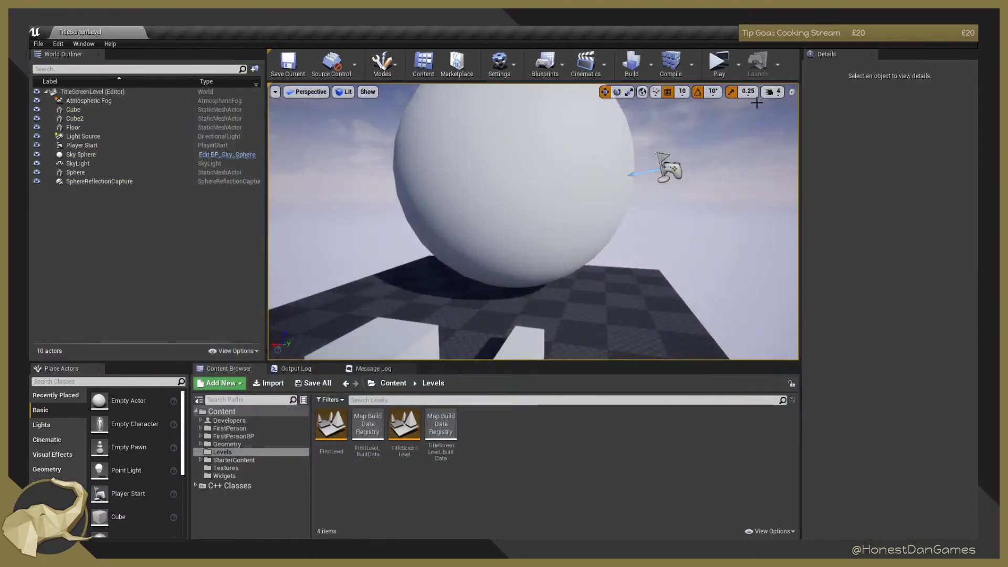
{"action": "key", "text": "s"}
{"action": "right_click_drag", "start_coordinate": [548, 172], "coordinate": [507, 173]}
{"action": "key", "text": "w"}
{"action": "key", "text": "s"}
{"action": "key", "text": "w"}
{"action": "right_click_drag", "start_coordinate": [506, 218], "coordinate": [504, 239]}
{"action": "key", "text": "d"}
{"action": "key", "text": "a"}
{"action": "key", "text": "a"}
{"action": "key", "text": "d"}
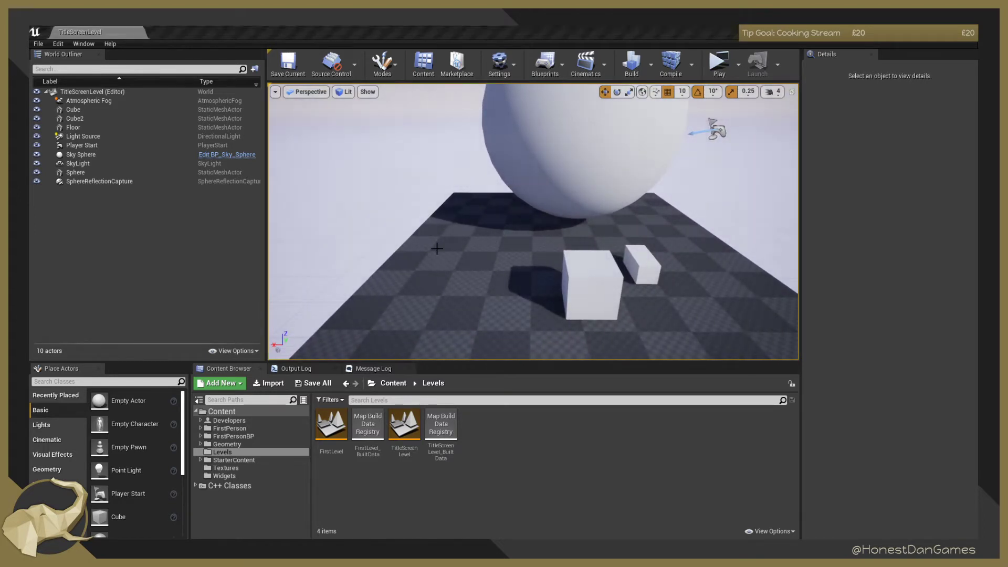
Open a blank Notepad document over the level editor.
{"action": "key", "text": "Return"}
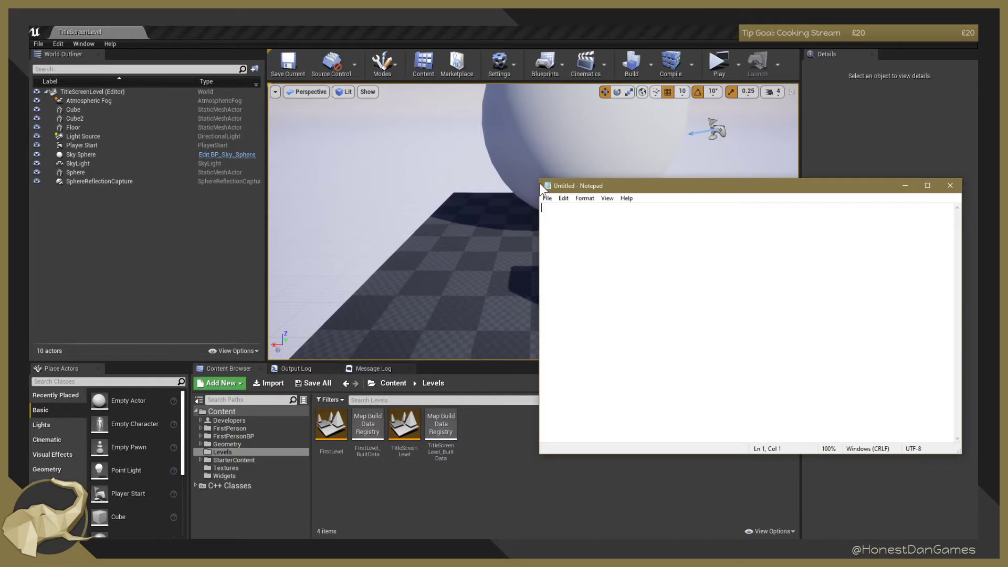
Shrink the blank Notepad window to a narrow column and place it over the empty Details area of the level editor.
{"action": "left_click_drag", "start_coordinate": [539, 178], "coordinate": [803, 91]}
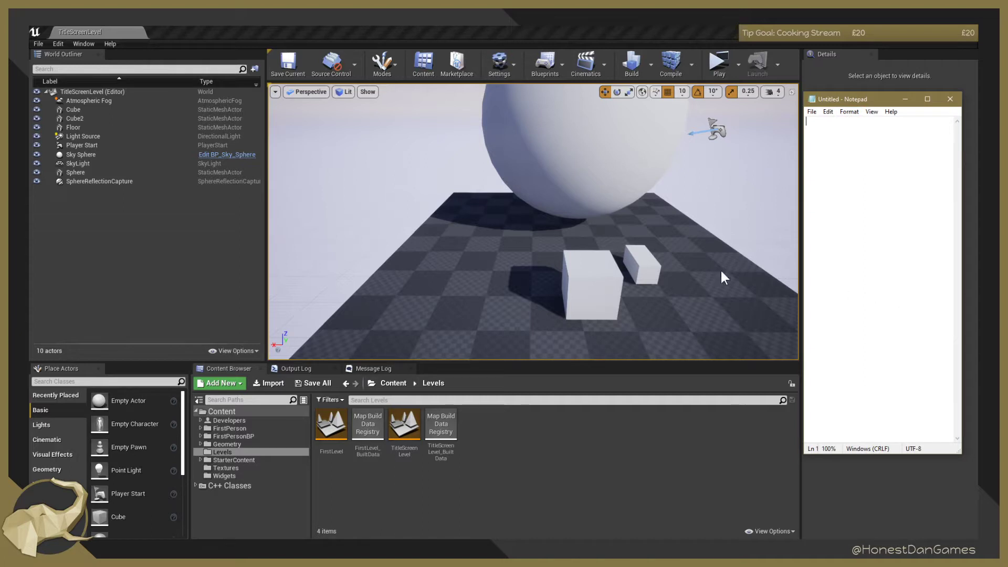
{"action": "left_click_drag", "start_coordinate": [828, 99], "coordinate": [829, 70]}
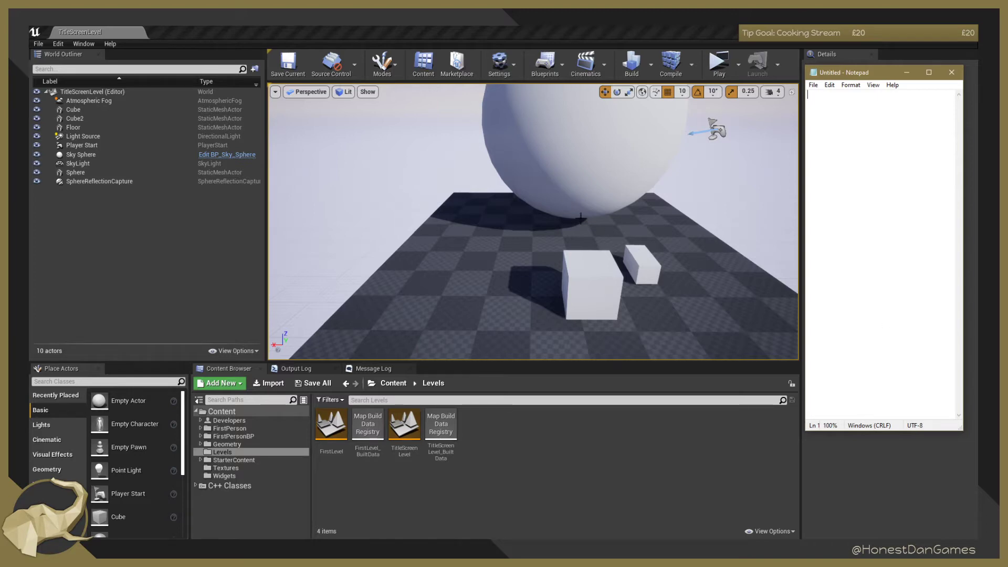
{"action": "right_click_drag", "start_coordinate": [581, 217], "coordinate": [593, 267]}
{"action": "key", "text": "s"}
{"action": "key", "text": "w"}
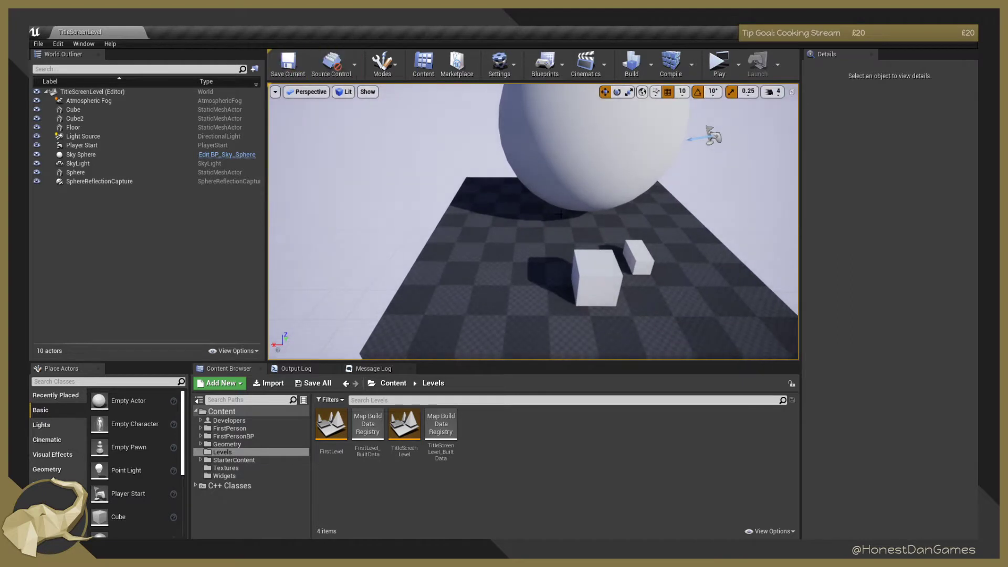
{"action": "key", "text": "d"}
{"action": "right_click_drag", "start_coordinate": [570, 210], "coordinate": [357, 141]}
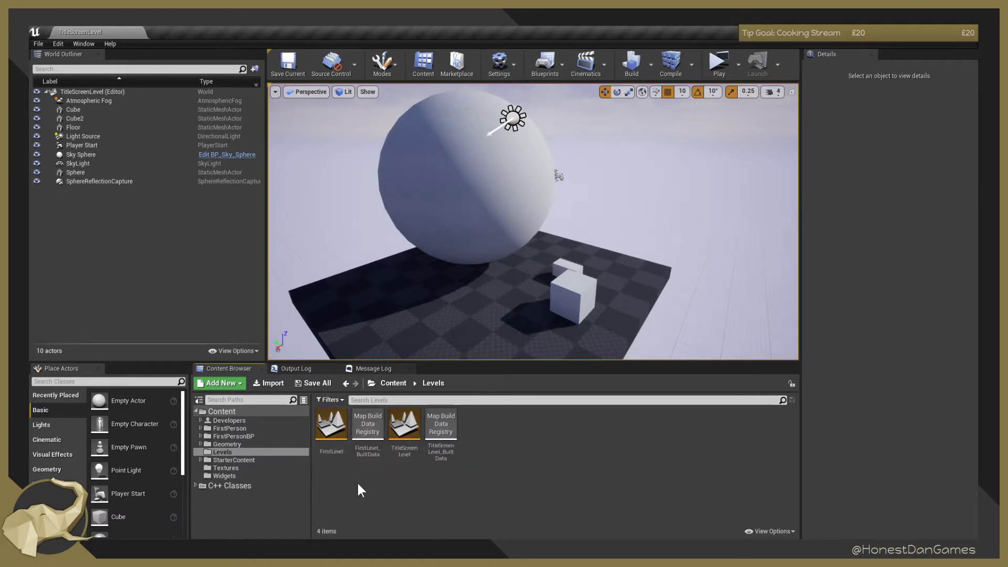
Create a new level from the template that includes a floor, sky, light and player start.
{"action": "left_click", "coordinate": [40, 44]}
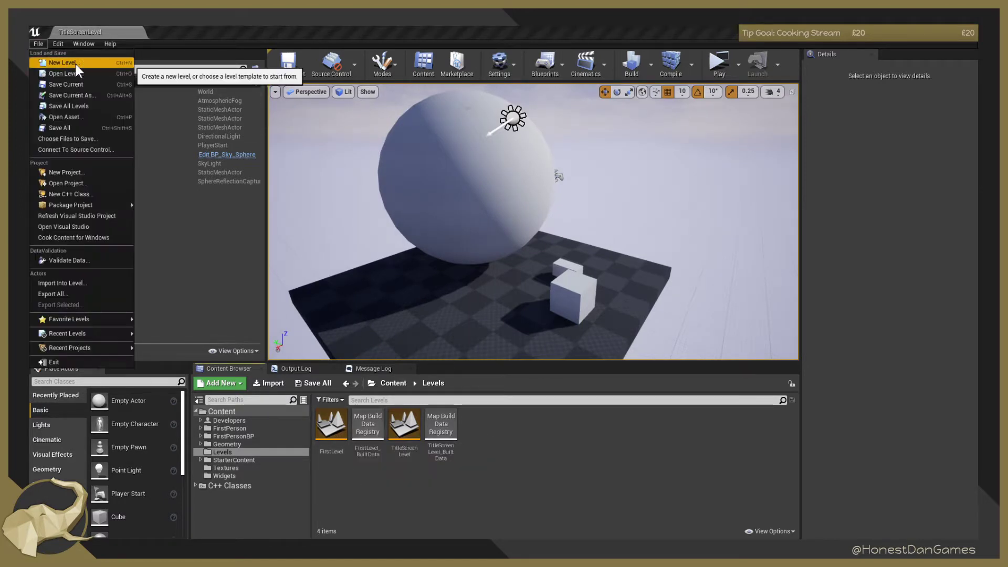
{"action": "left_click", "coordinate": [74, 64]}
{"action": "left_click", "coordinate": [422, 233]}
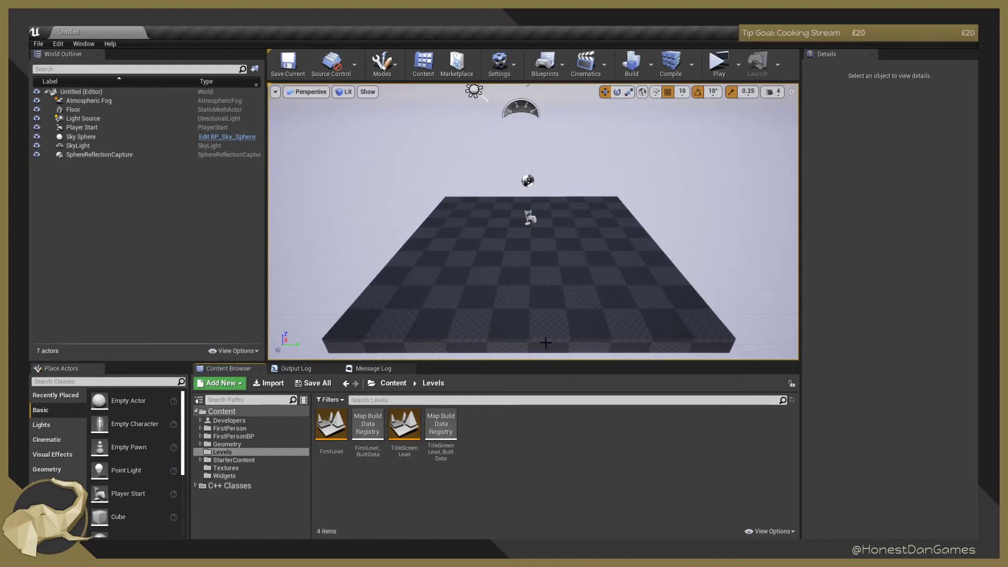
Save the new level as CardLevel in the Levels folder.
{"action": "key", "text": "ctrl+s"}
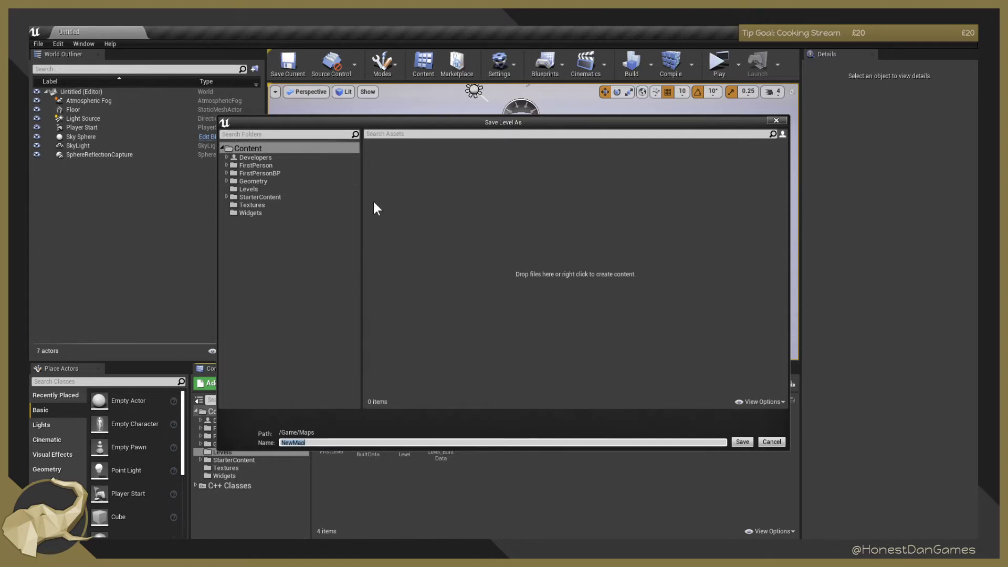
{"action": "left_click_drag", "start_coordinate": [373, 121], "coordinate": [538, 99]}
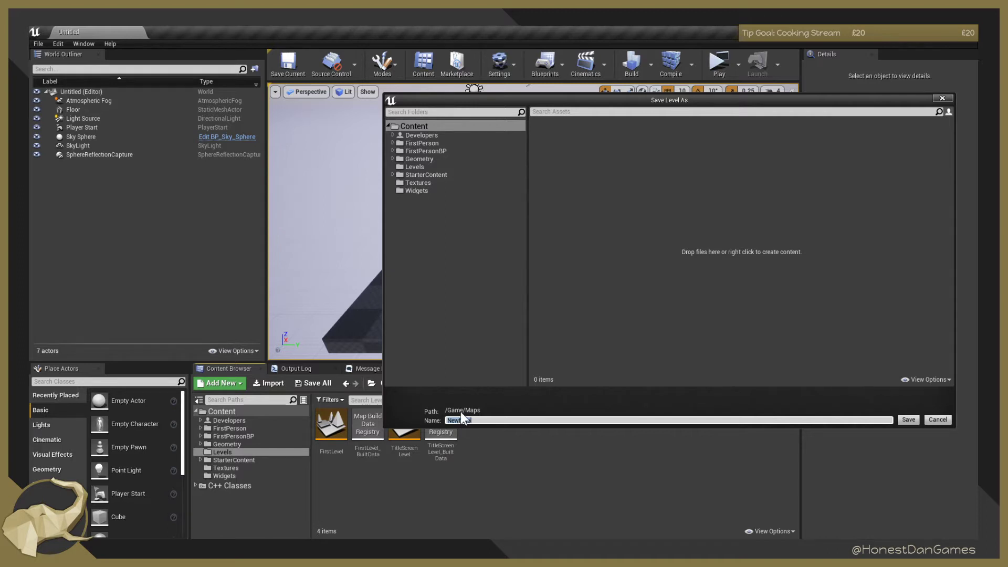
{"action": "left_click", "coordinate": [421, 135]}
{"action": "left_click", "coordinate": [405, 159]}
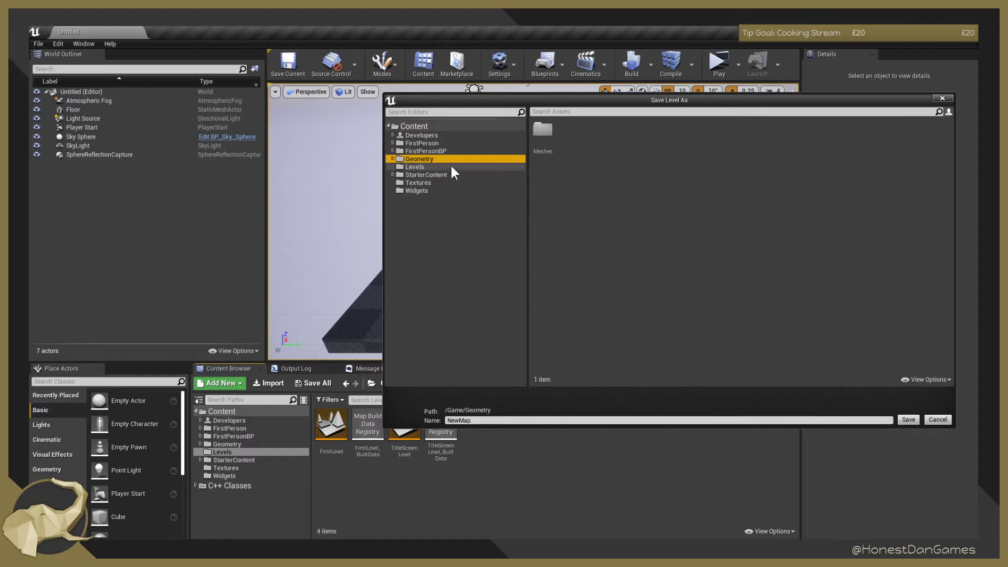
{"action": "left_click", "coordinate": [426, 169]}
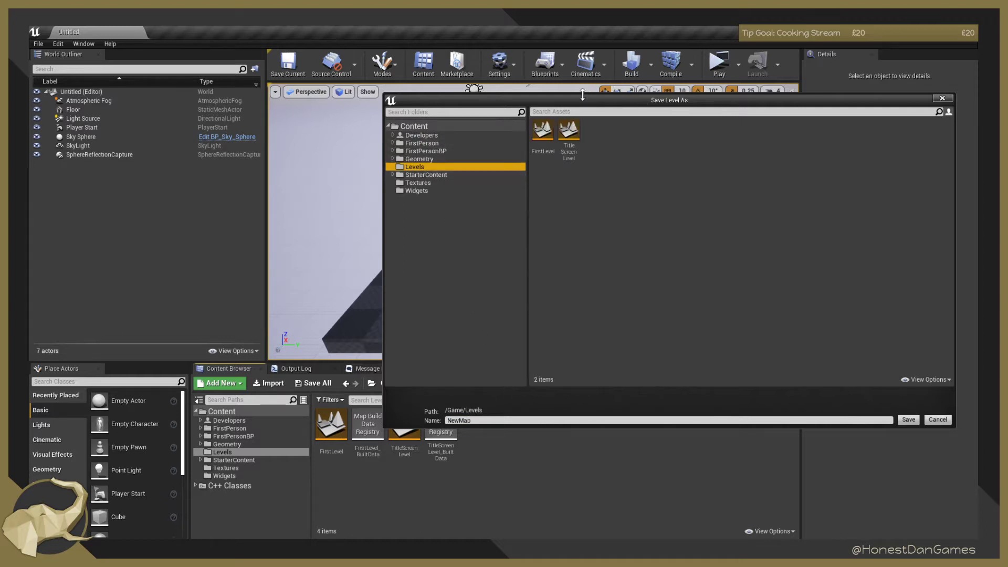
{"action": "left_click_drag", "start_coordinate": [582, 100], "coordinate": [447, 78]}
{"action": "left_click", "coordinate": [350, 398]}
{"action": "double_click", "coordinate": [350, 398]}
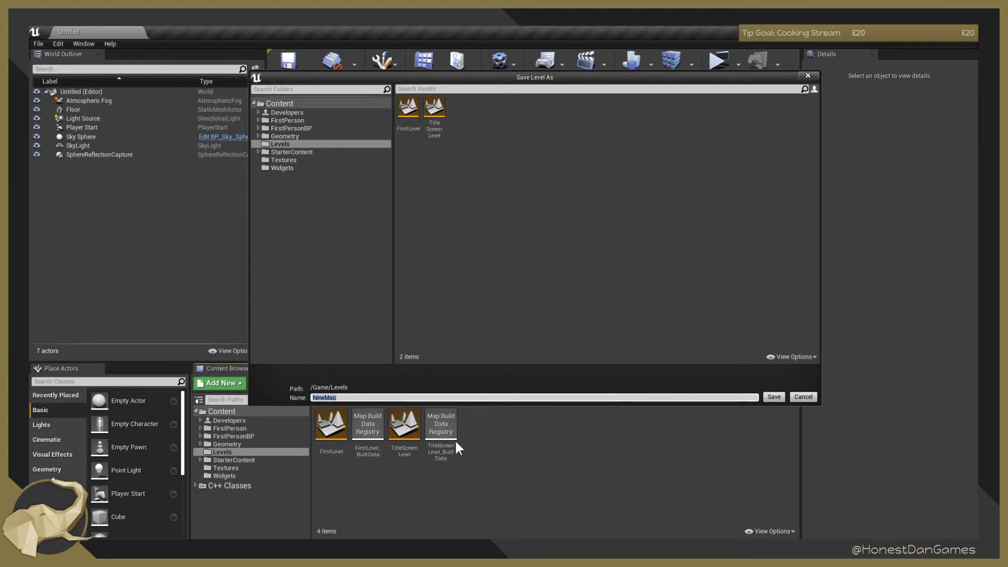
{"action": "type", "text": "CardLevel"}
{"action": "key", "text": "Return"}
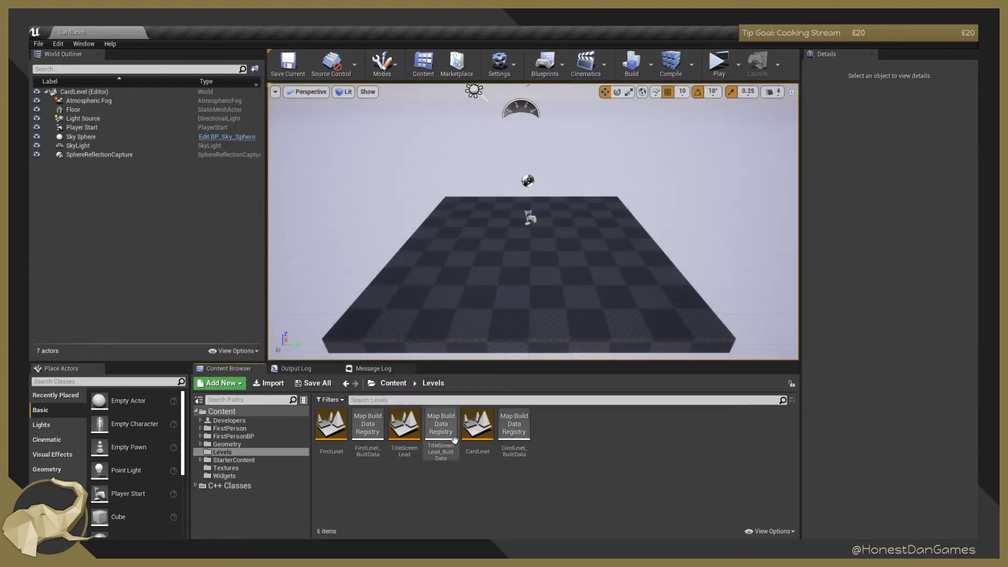
Set the project's Editor Startup Map to CardLevel in the Maps & Modes project settings, then close the settings.
{"action": "left_click", "coordinate": [486, 435]}
{"action": "mouse_move", "coordinate": [481, 239]}
{"action": "right_mouse_down"}
{"action": "mouse_move", "coordinate": [481, 279]}
{"action": "mouse_move", "coordinate": [505, 250]}
{"action": "mouse_move", "coordinate": [482, 240]}
{"action": "right_mouse_up"}
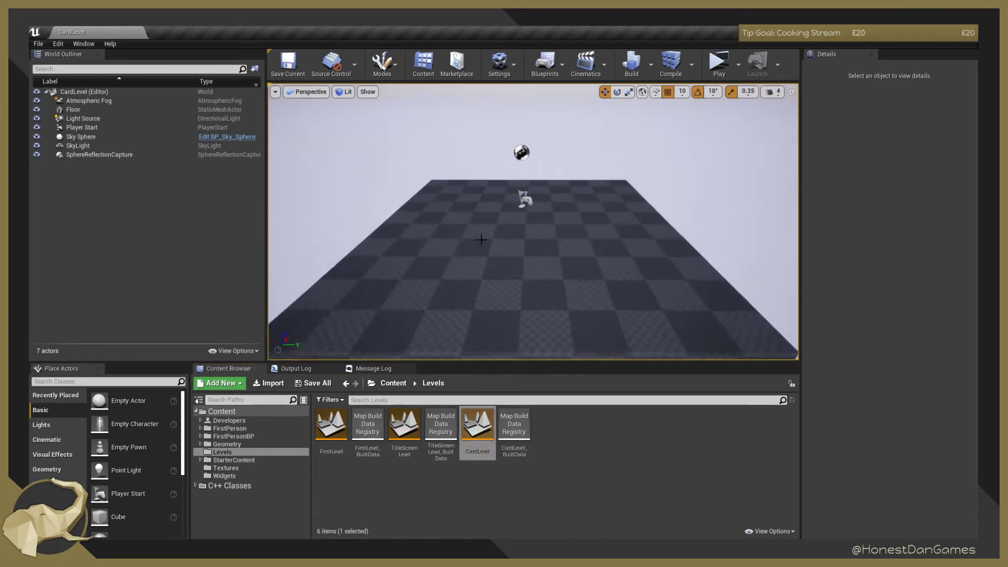
{"action": "left_click", "coordinate": [44, 44]}
{"action": "mouse_move", "coordinate": [57, 43]}
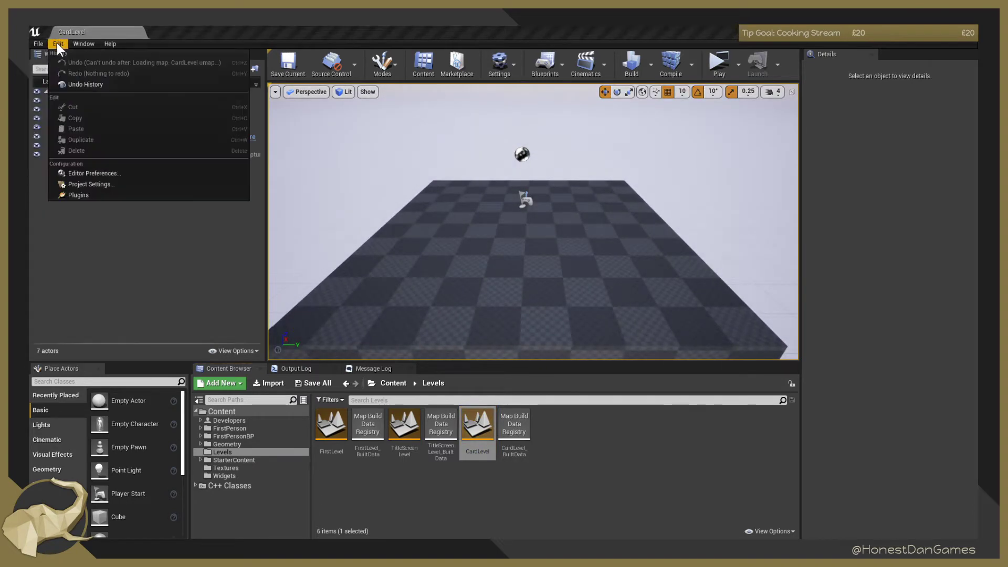
{"action": "left_click", "coordinate": [102, 187]}
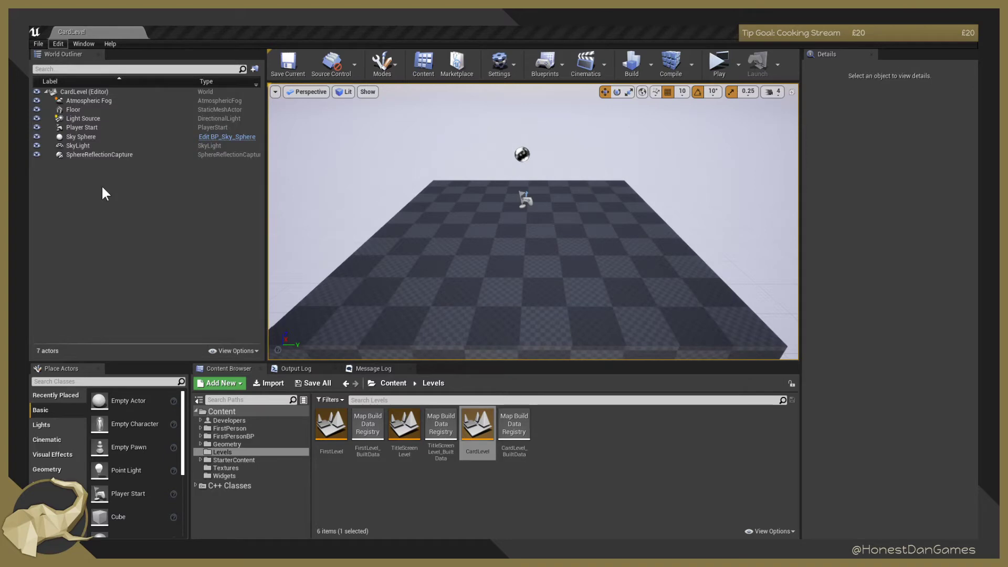
{"action": "left_click", "coordinate": [180, 195]}
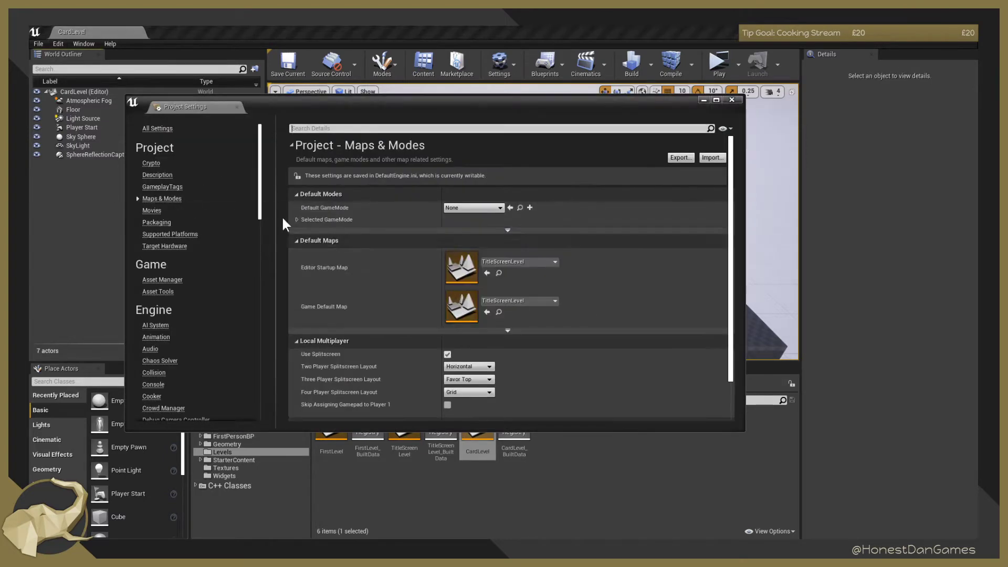
{"action": "left_click", "coordinate": [503, 261]}
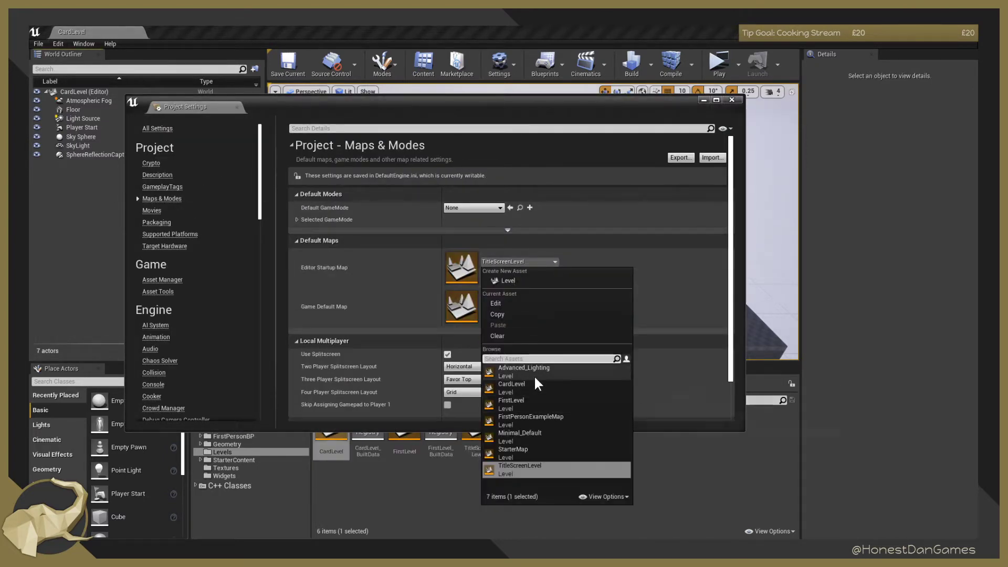
{"action": "left_click", "coordinate": [535, 442]}
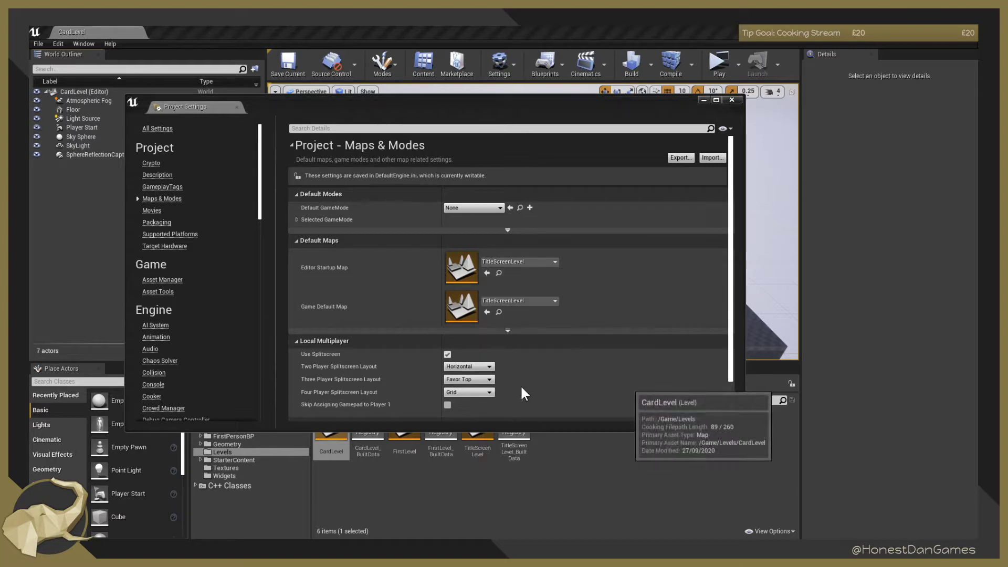
{"action": "left_click", "coordinate": [504, 301]}
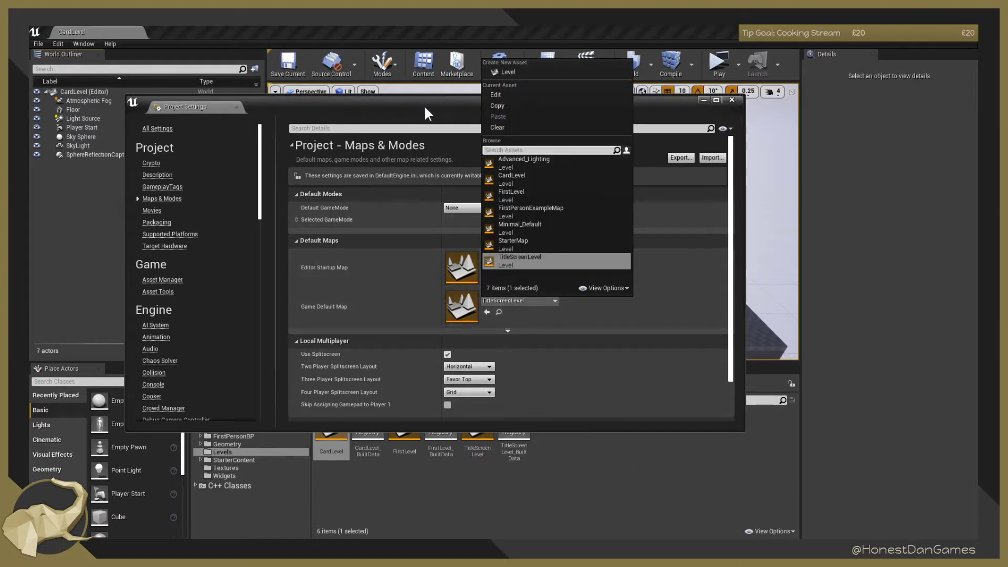
{"action": "left_click", "coordinate": [682, 297]}
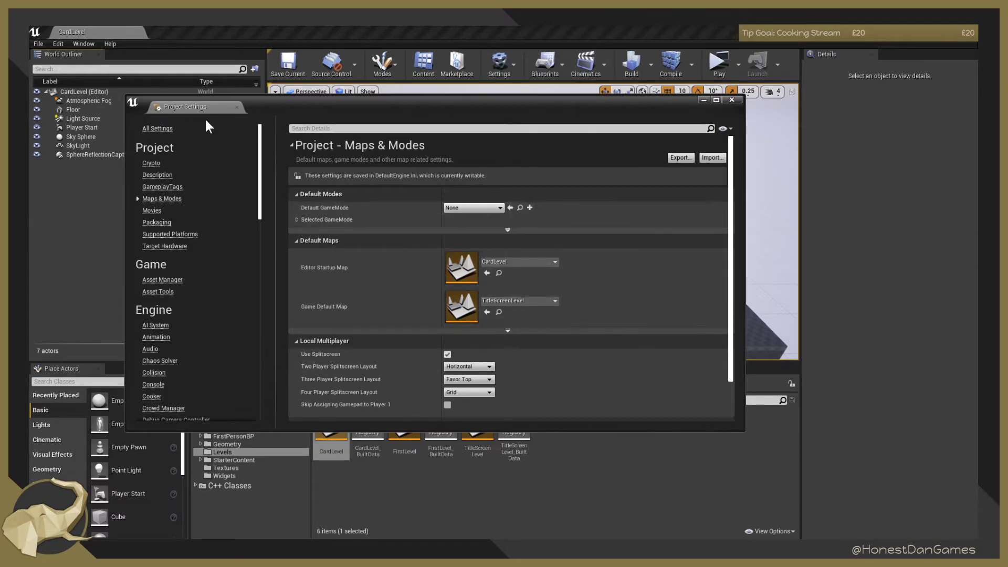
{"action": "left_click", "coordinate": [733, 100]}
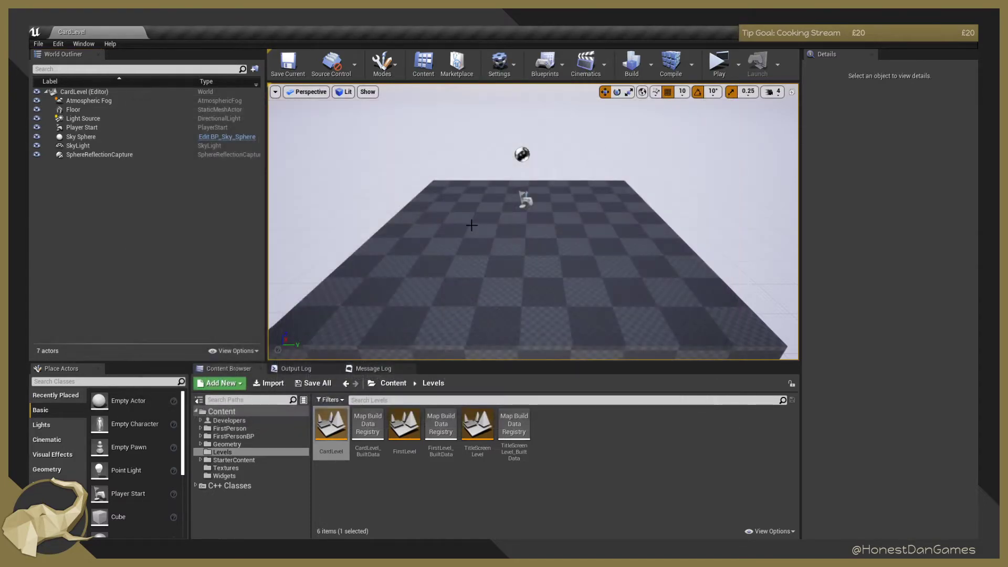
Open the Levels window to check the level management options, then close it.
{"action": "mouse_move", "coordinate": [472, 226]}
{"action": "right_mouse_down"}
{"action": "mouse_move", "coordinate": [469, 214]}
{"action": "mouse_move", "coordinate": [484, 227]}
{"action": "mouse_move", "coordinate": [462, 224]}
{"action": "mouse_move", "coordinate": [470, 223]}
{"action": "right_mouse_up"}
{"action": "key", "text": "w"}
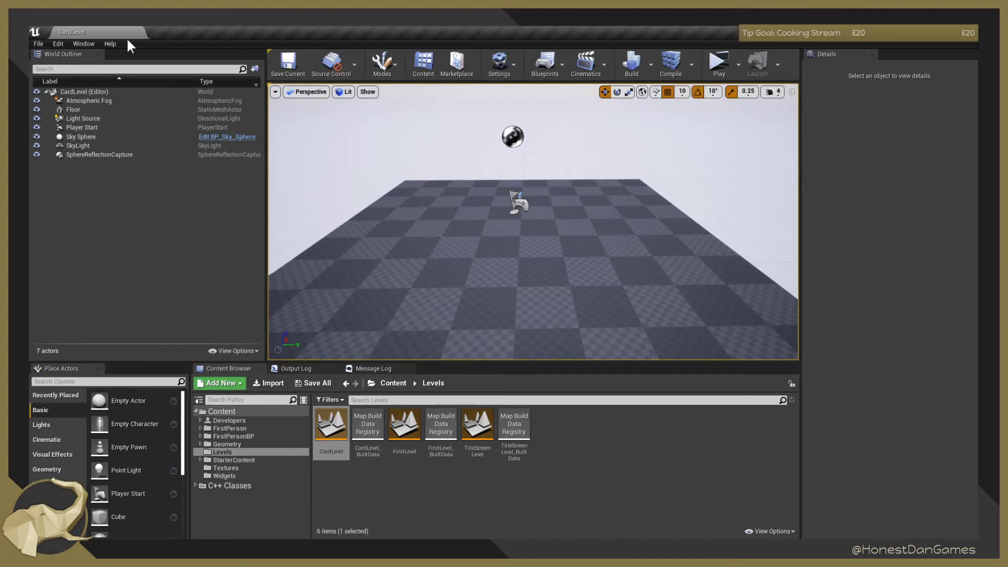
{"action": "left_click", "coordinate": [79, 44]}
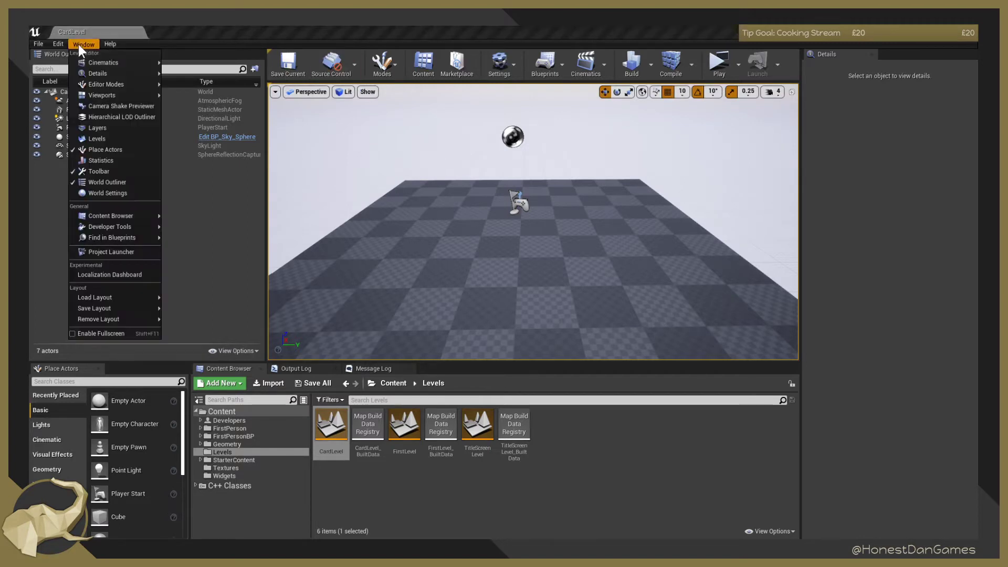
{"action": "left_click", "coordinate": [109, 138]}
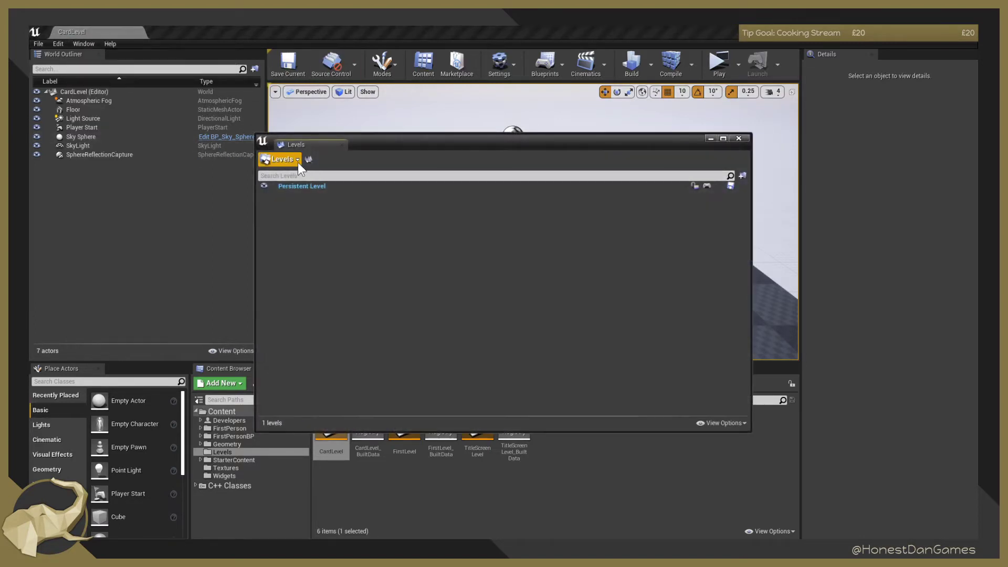
{"action": "left_click", "coordinate": [296, 159]}
{"action": "left_click", "coordinate": [297, 159]}
{"action": "left_click", "coordinate": [338, 187]}
{"action": "left_click", "coordinate": [740, 138]}
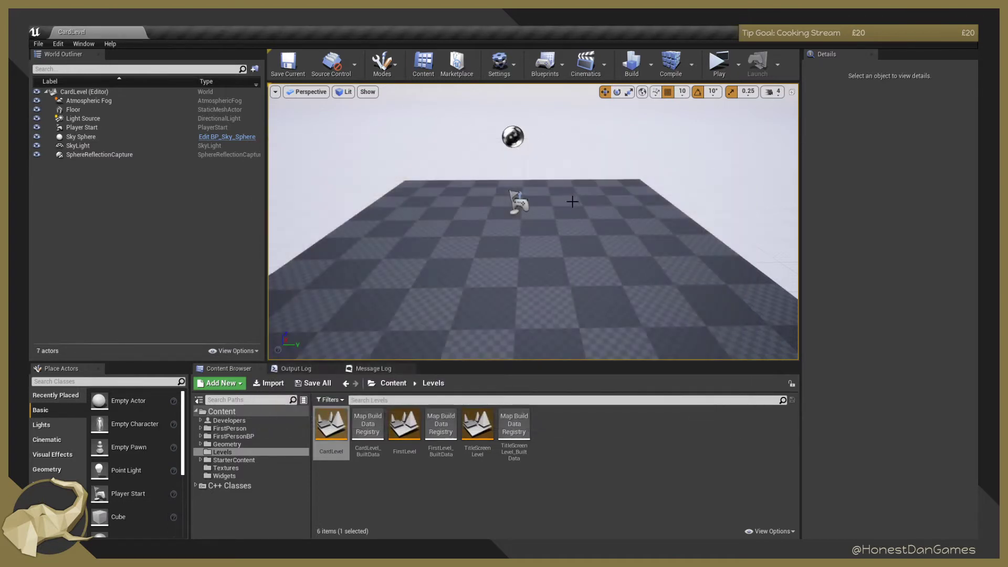
{"action": "right_click_drag", "start_coordinate": [566, 225], "coordinate": [602, 219]}
{"action": "scroll", "coordinate": [543, 268], "scroll_direction": "up", "scroll_amount": 3}
{"action": "mouse_move", "coordinate": [549, 268]}
{"action": "right_mouse_down"}
{"action": "mouse_move", "coordinate": [591, 269]}
{"action": "mouse_move", "coordinate": [567, 271]}
{"action": "right_mouse_up"}
{"action": "scroll", "coordinate": [542, 267], "scroll_direction": "down", "scroll_amount": 3}
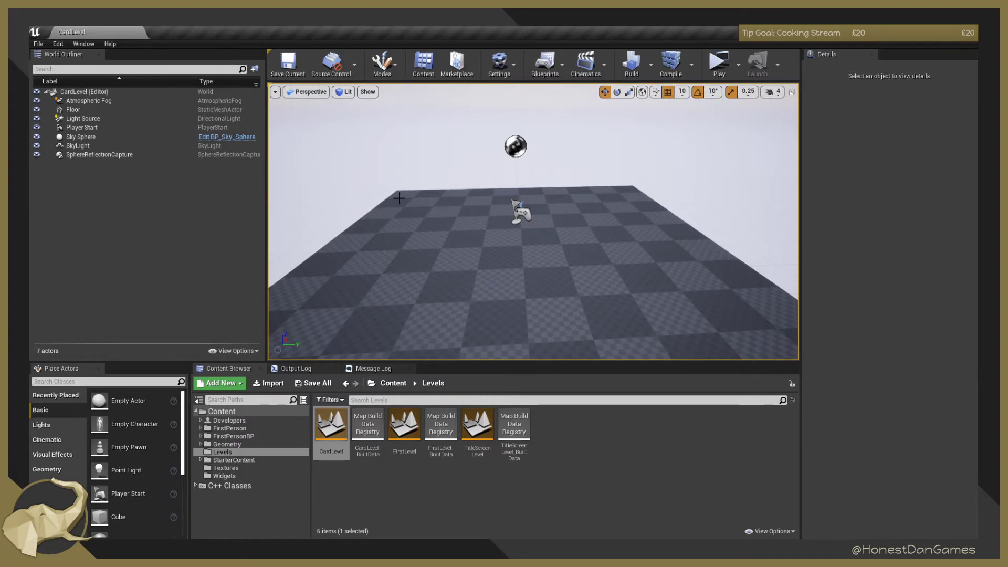
{"action": "right_click_drag", "start_coordinate": [401, 198], "coordinate": [387, 214]}
{"action": "key", "text": "s"}
{"action": "key", "text": "w"}
{"action": "key", "text": "s"}
{"action": "right_click_drag", "start_coordinate": [508, 264], "coordinate": [508, 264]}
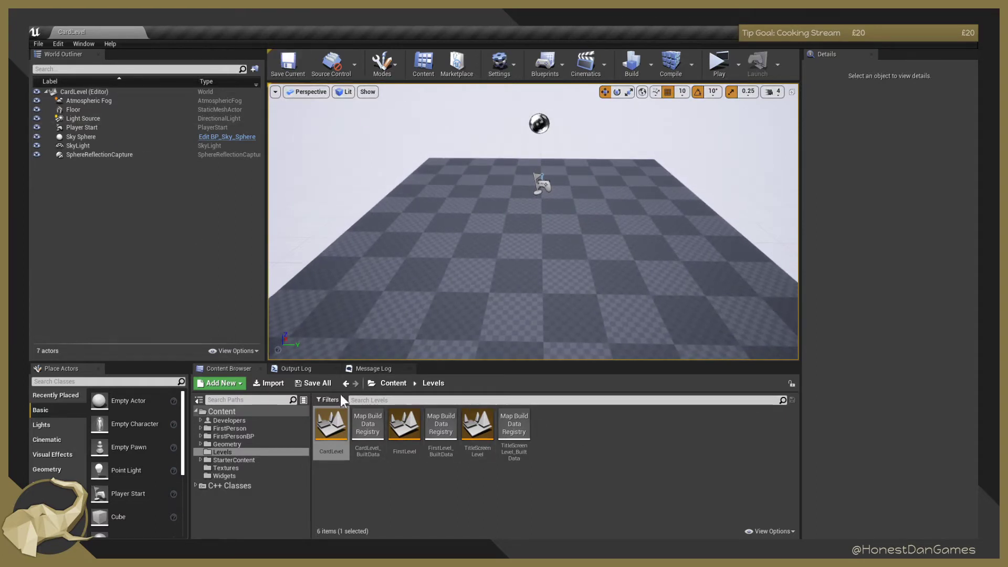
Create a Blueprint class with Actor as parent in the Content folder and name it BP_Card.
{"action": "left_click", "coordinate": [233, 413]}
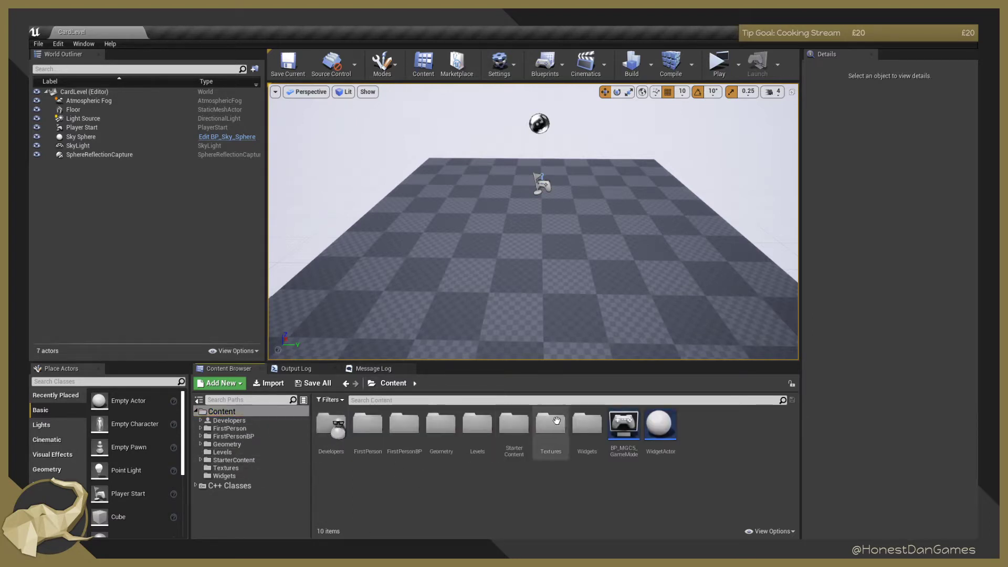
{"action": "right_click", "coordinate": [705, 427]}
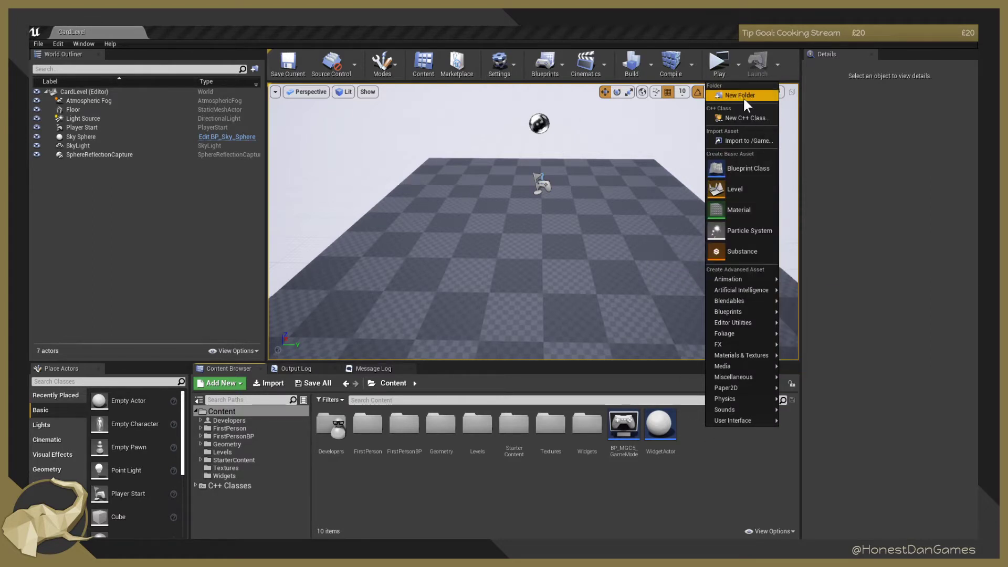
{"action": "left_click", "coordinate": [749, 168]}
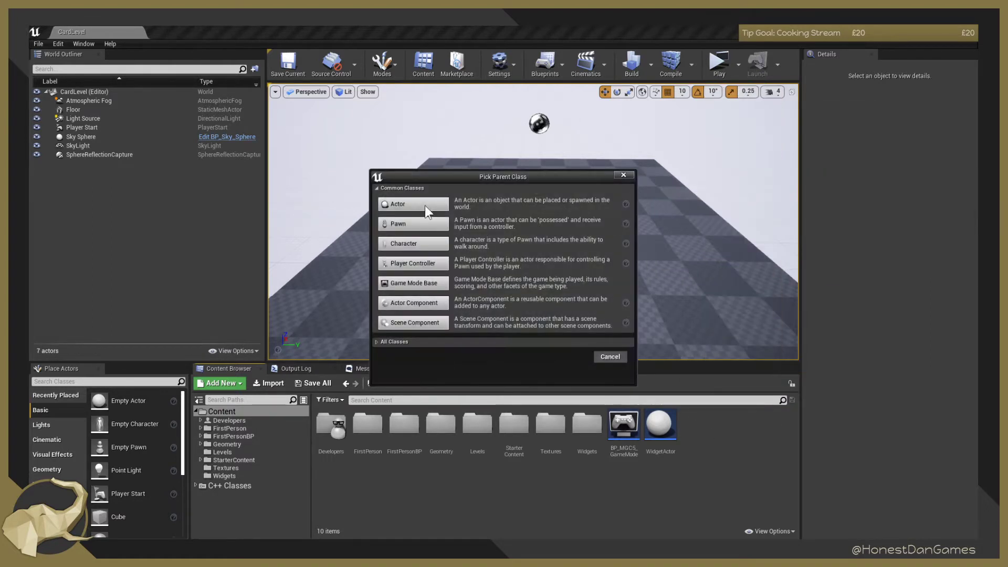
{"action": "left_click", "coordinate": [405, 204]}
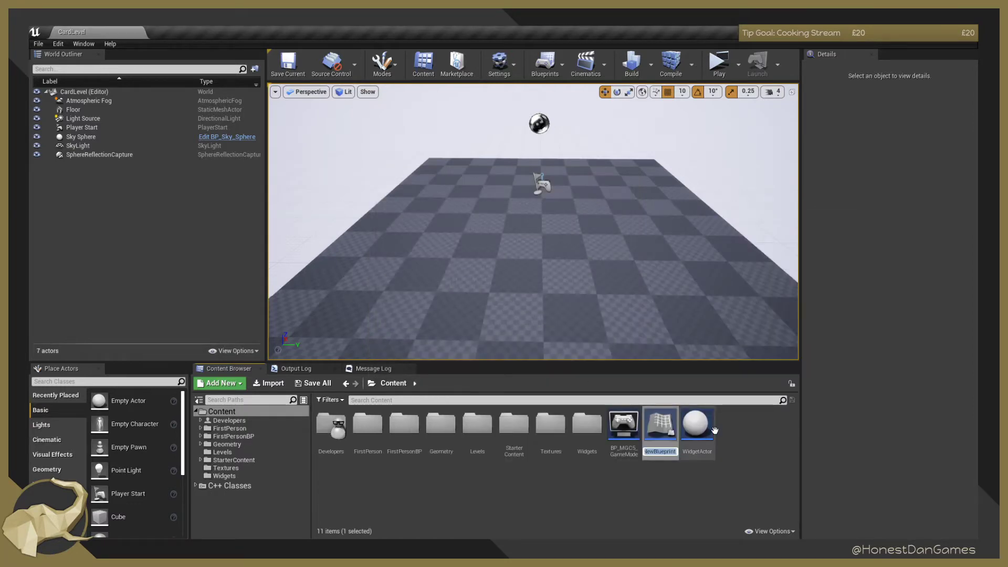
{"action": "type", "text": "BP_Card"}
{"action": "key", "text": "Return"}
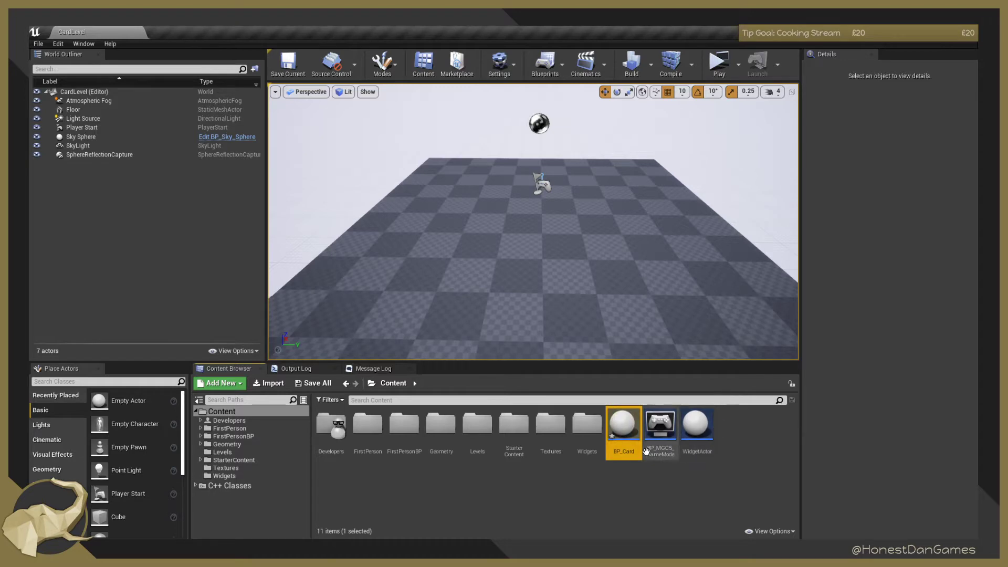
Open the BP_Card blueprint and dock its editor beside the CardLevel tab, with the default scene root in view.
{"action": "double_click", "coordinate": [622, 429]}
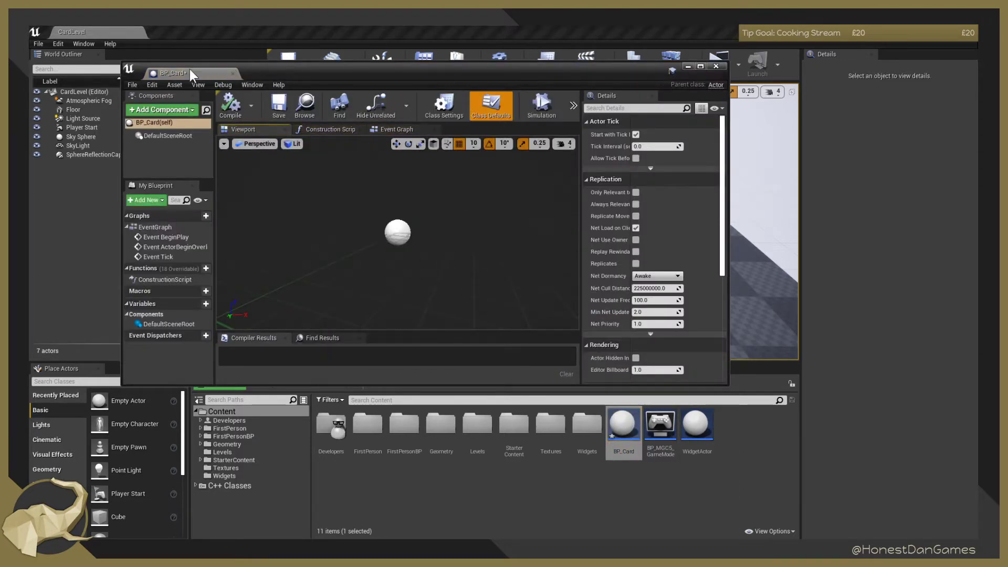
{"action": "left_click_drag", "start_coordinate": [190, 69], "coordinate": [183, 28]}
{"action": "right_click_drag", "start_coordinate": [420, 252], "coordinate": [556, 168]}
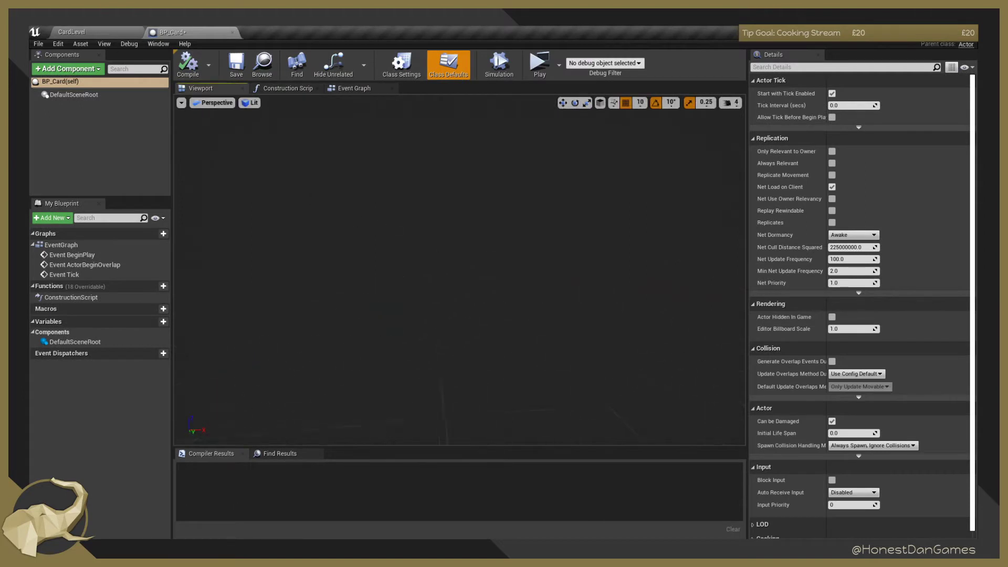
{"action": "right_click_drag", "start_coordinate": [397, 241], "coordinate": [478, 243]}
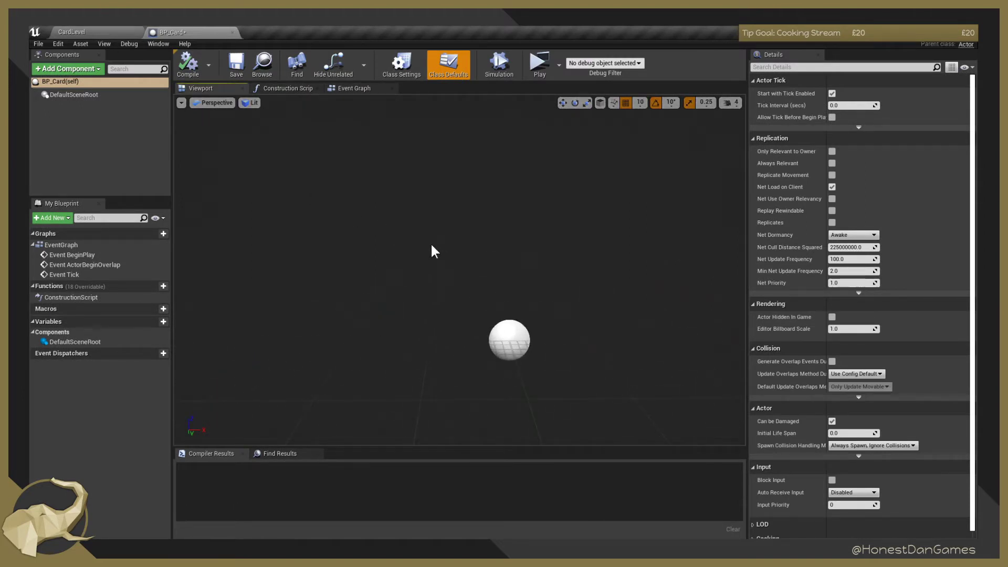
Add a Static Mesh component under the DefaultSceneRoot of BP_Card.
{"action": "right_click_drag", "start_coordinate": [432, 247], "coordinate": [480, 281]}
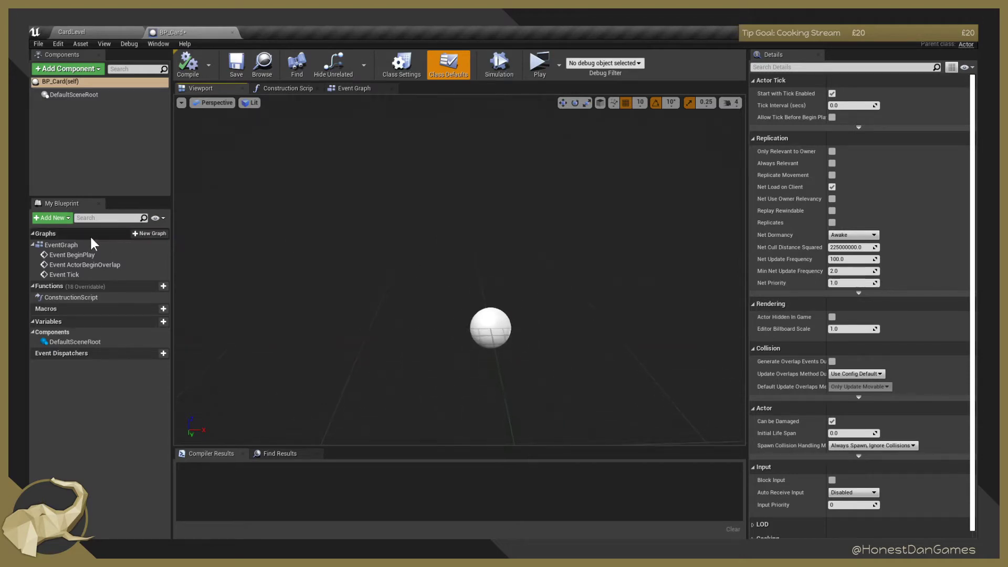
{"action": "left_click", "coordinate": [68, 95]}
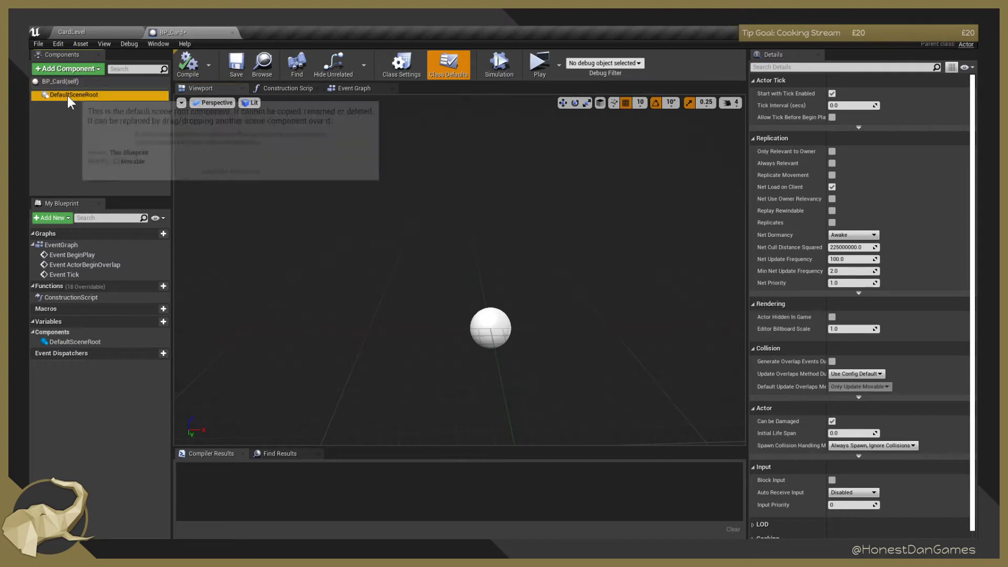
{"action": "left_click", "coordinate": [83, 69]}
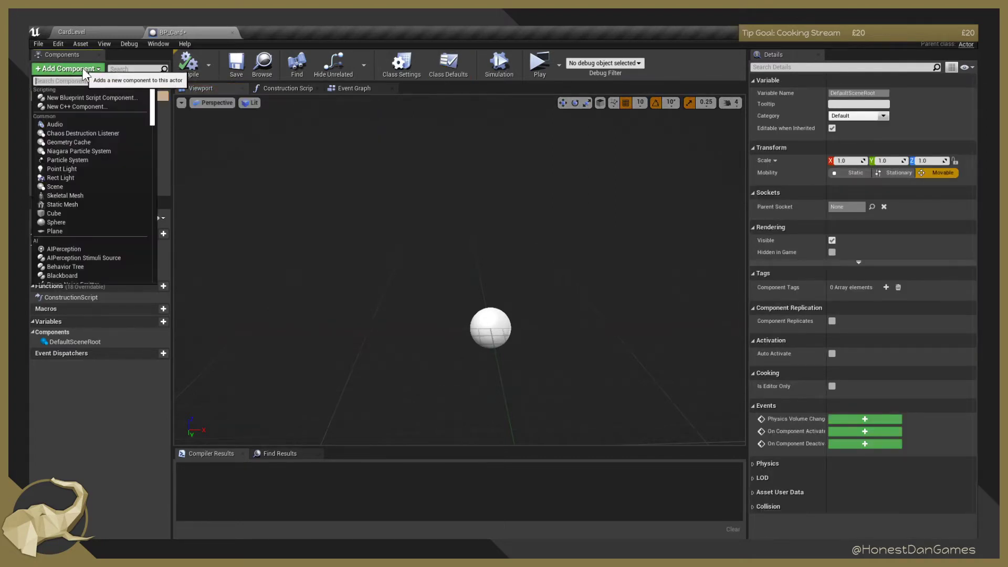
{"action": "type", "text": "Static"}
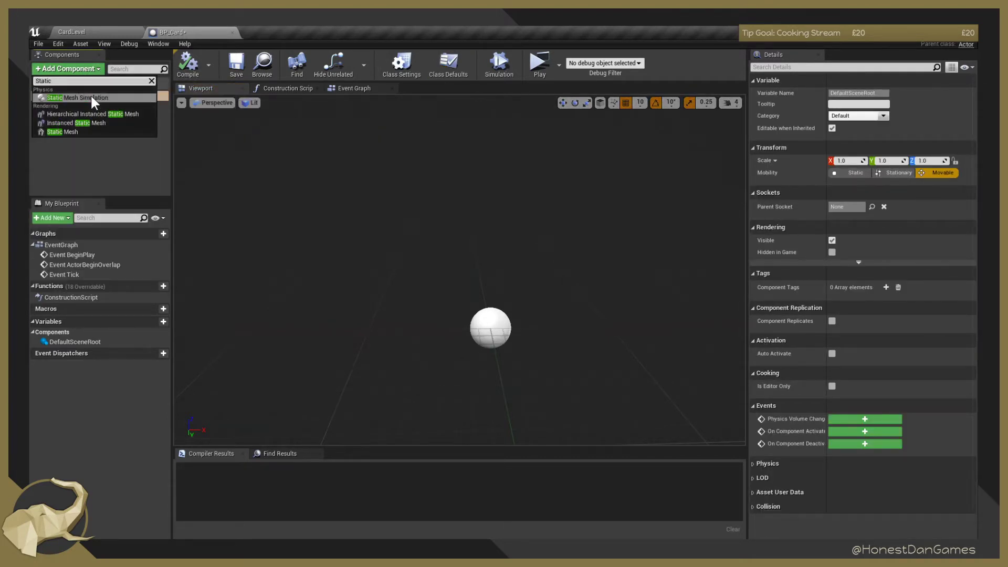
{"action": "key", "text": "Down"}
{"action": "key", "text": "Down"}
{"action": "key", "text": "Down"}
{"action": "key", "text": "Down"}
{"action": "key", "text": "Return"}
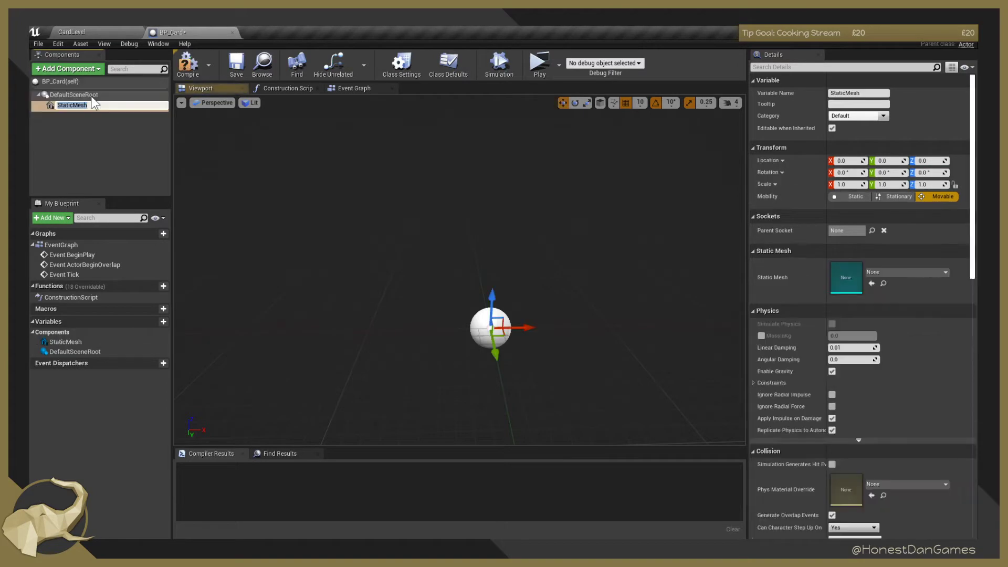
Assign the 1M_Cube mesh to the StaticMesh component.
{"action": "left_click", "coordinate": [881, 272]}
{"action": "type", "text": "cube"}
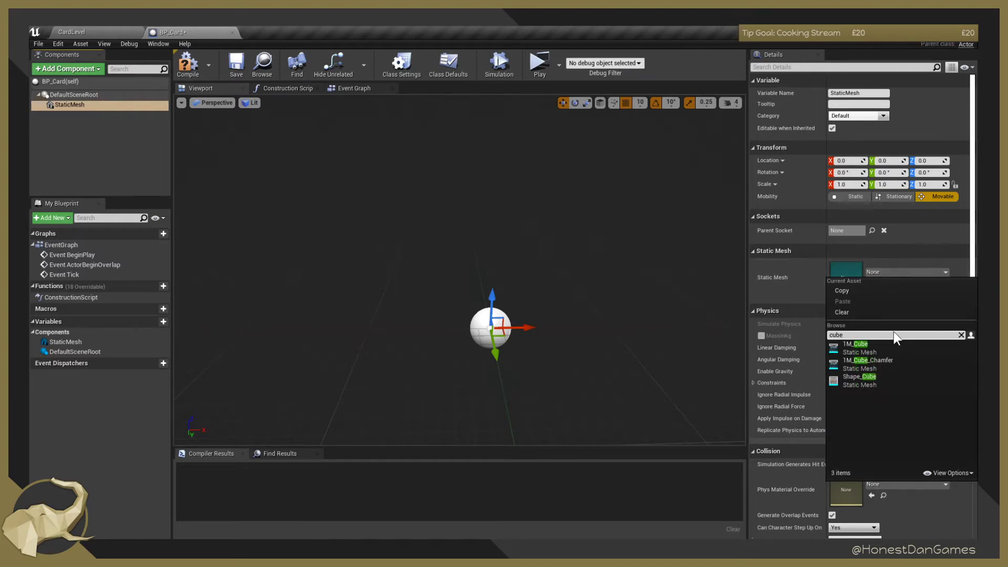
{"action": "left_click", "coordinate": [882, 344]}
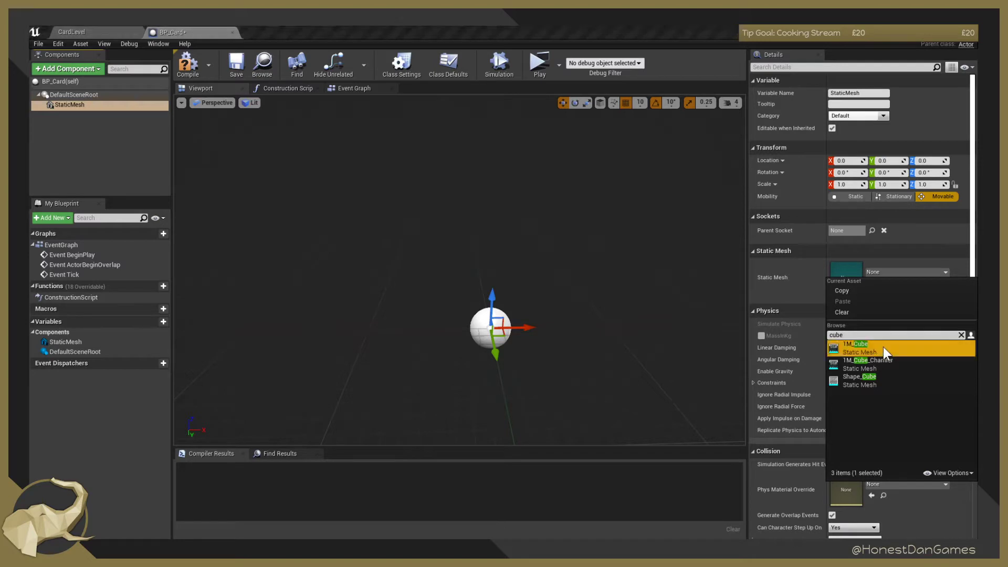
{"action": "right_click_drag", "start_coordinate": [460, 270], "coordinate": [613, 351]}
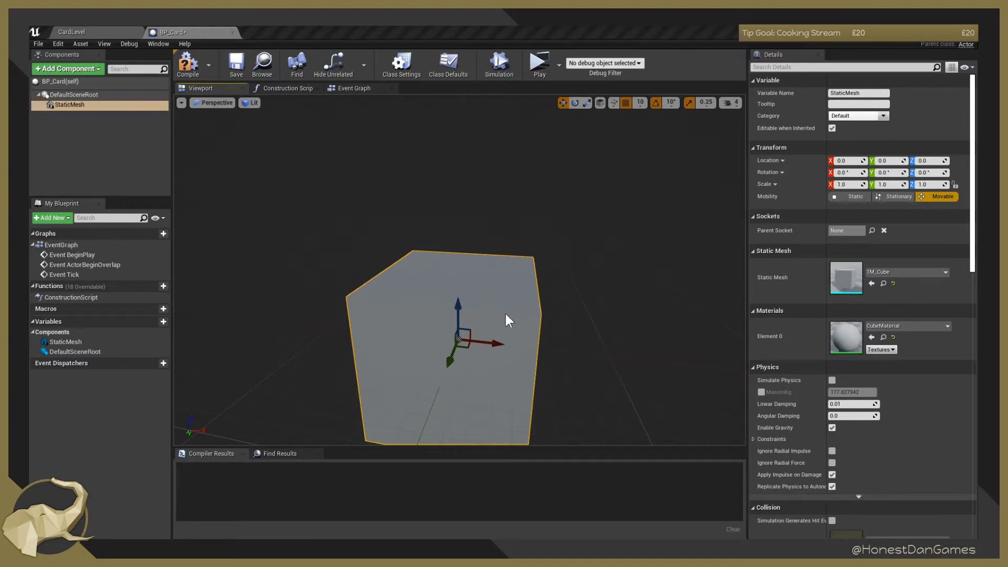
{"action": "key", "text": "s"}
{"action": "right_click_drag", "start_coordinate": [547, 334], "coordinate": [574, 358]}
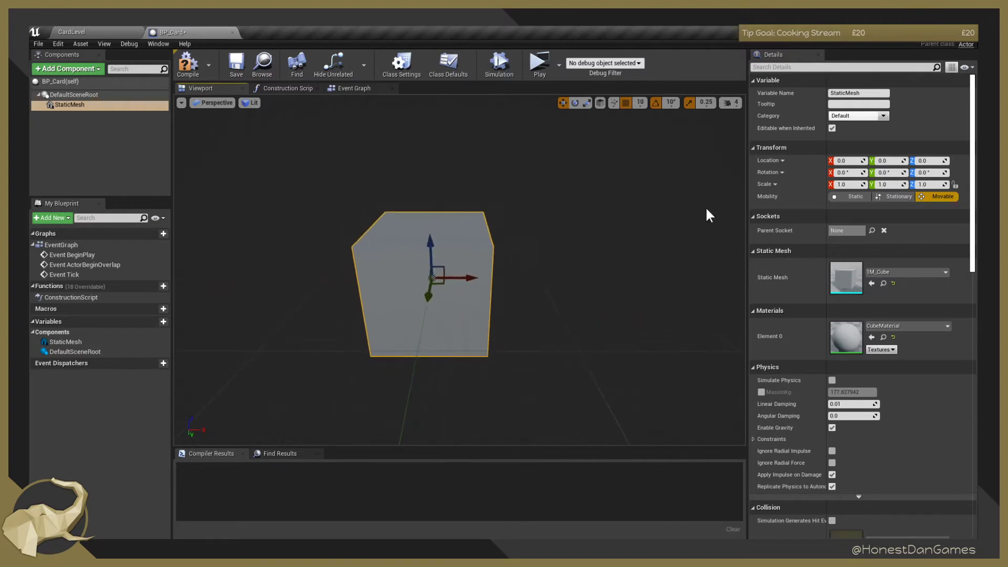
Flatten the cube into a thin card by setting its Y scale to 0.01.
{"action": "left_click", "coordinate": [851, 185]}
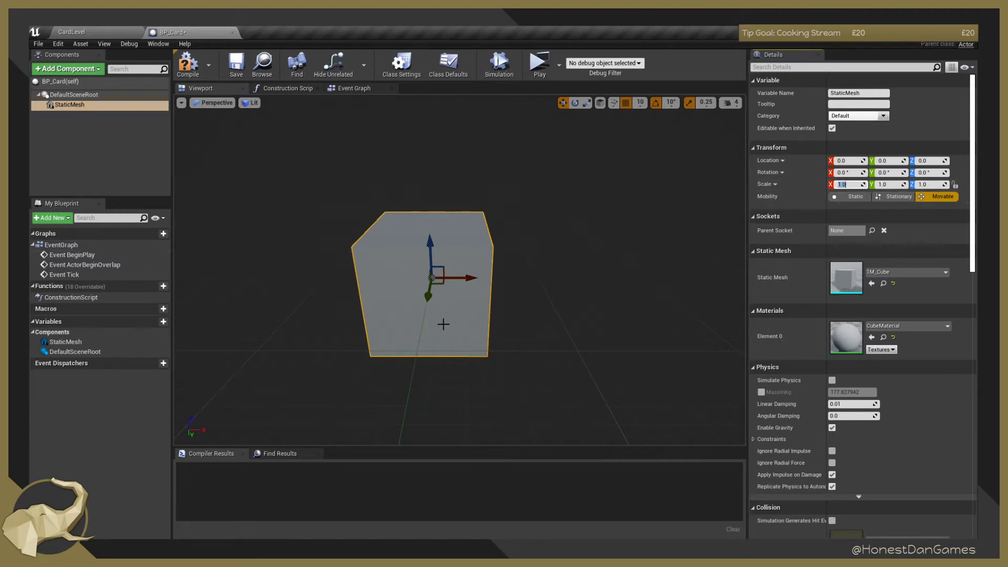
{"action": "right_click_drag", "start_coordinate": [509, 336], "coordinate": [470, 331]}
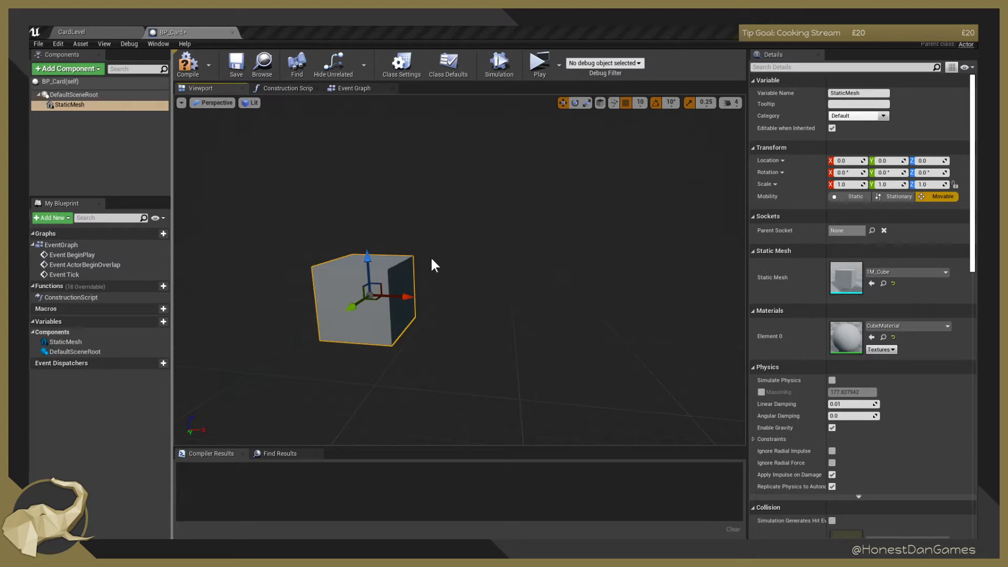
{"action": "right_click_drag", "start_coordinate": [431, 258], "coordinate": [413, 344]}
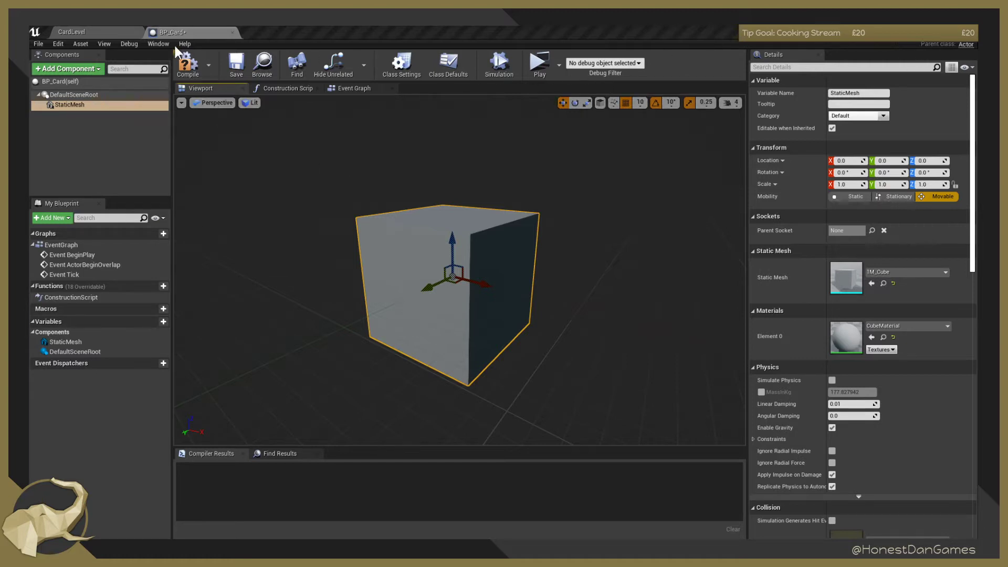
{"action": "right_click_drag", "start_coordinate": [435, 179], "coordinate": [475, 180]}
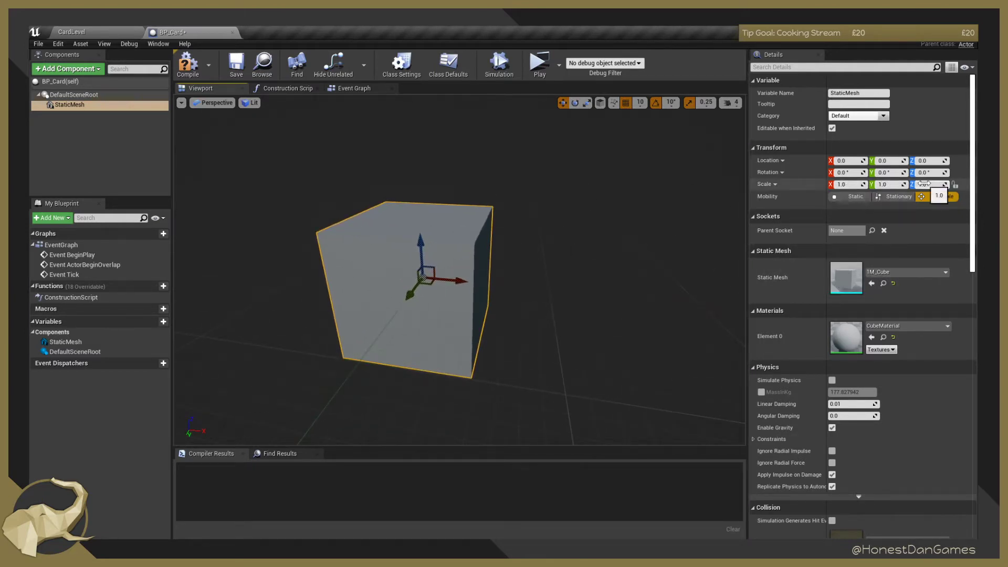
{"action": "left_click", "coordinate": [894, 184]}
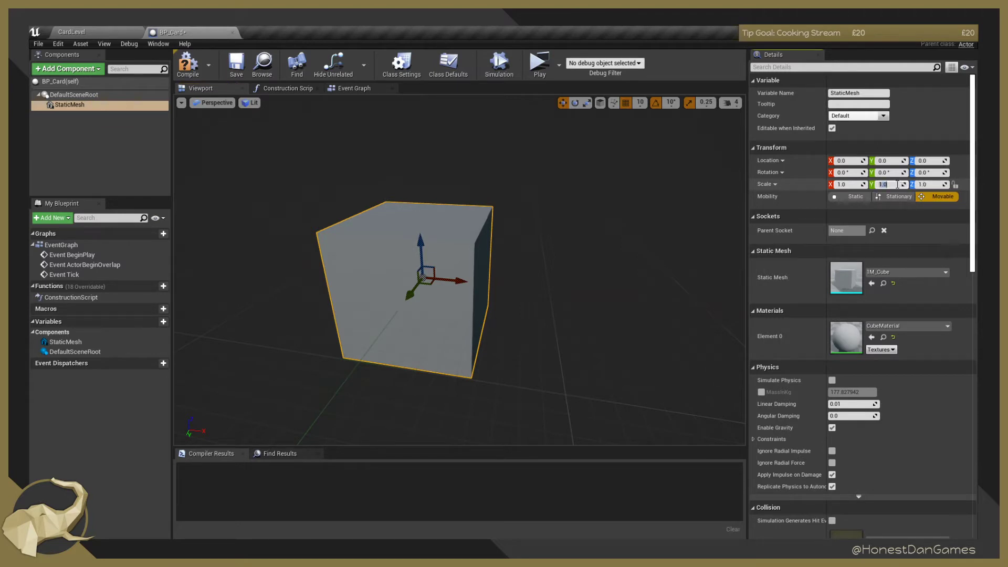
{"action": "key", "text": "BackSpace"}
{"action": "type", "text": ".1"}
{"action": "key", "text": "BackSpace"}
{"action": "type", "text": "01"}
{"action": "key", "text": "Return"}
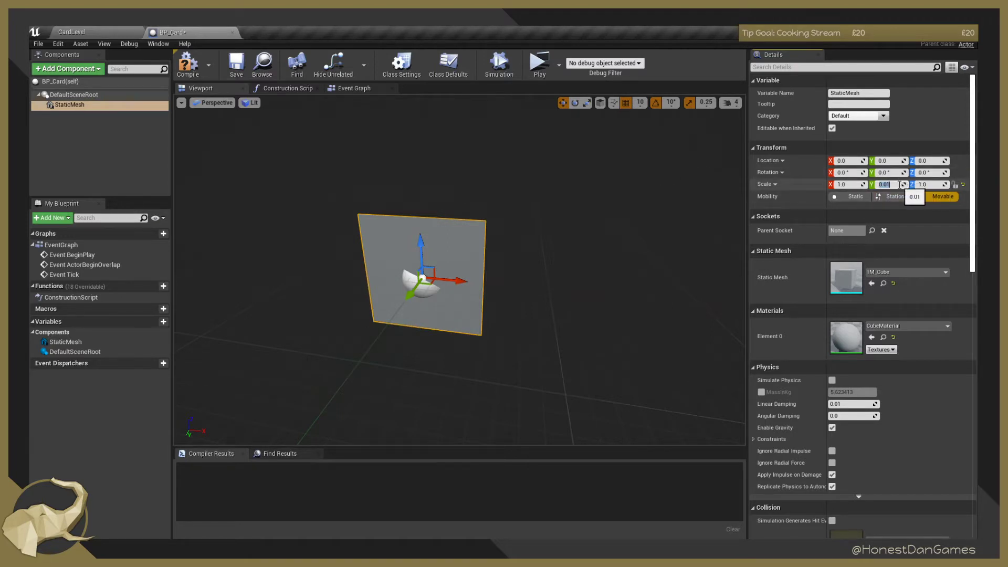
Give the flattened mesh card proportions by setting its Z scale to 1.05 and X scale to 0.75.
{"action": "left_click", "coordinate": [933, 185]}
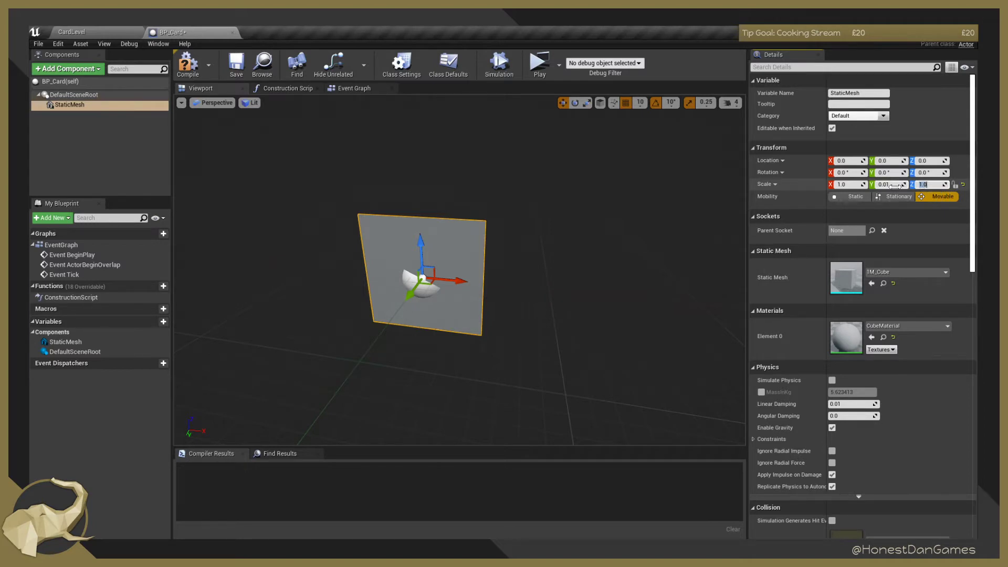
{"action": "left_click", "coordinate": [852, 184]}
{"action": "left_click", "coordinate": [934, 185]}
{"action": "type", "text": "1.05"}
{"action": "key", "text": "Return"}
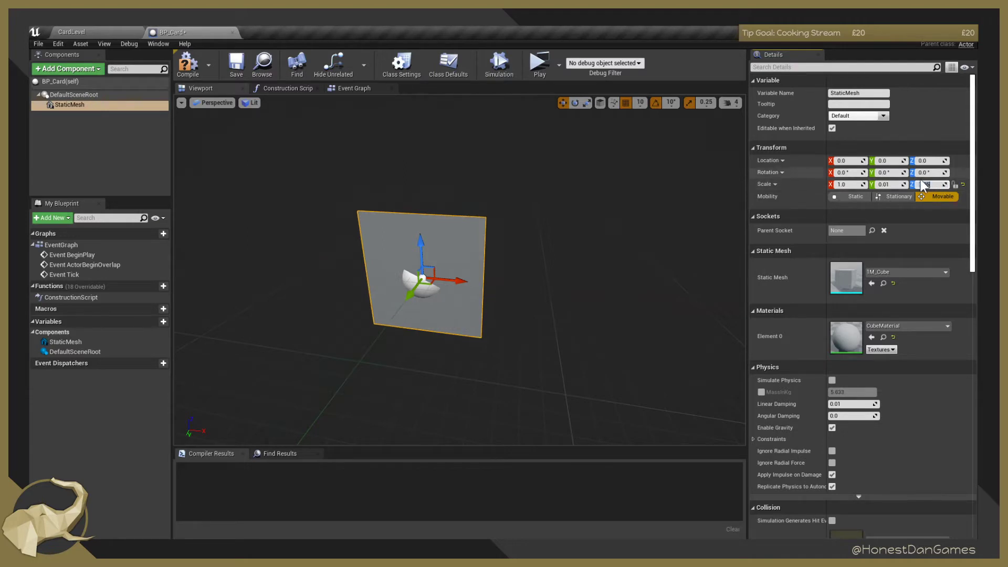
{"action": "left_click", "coordinate": [852, 184]}
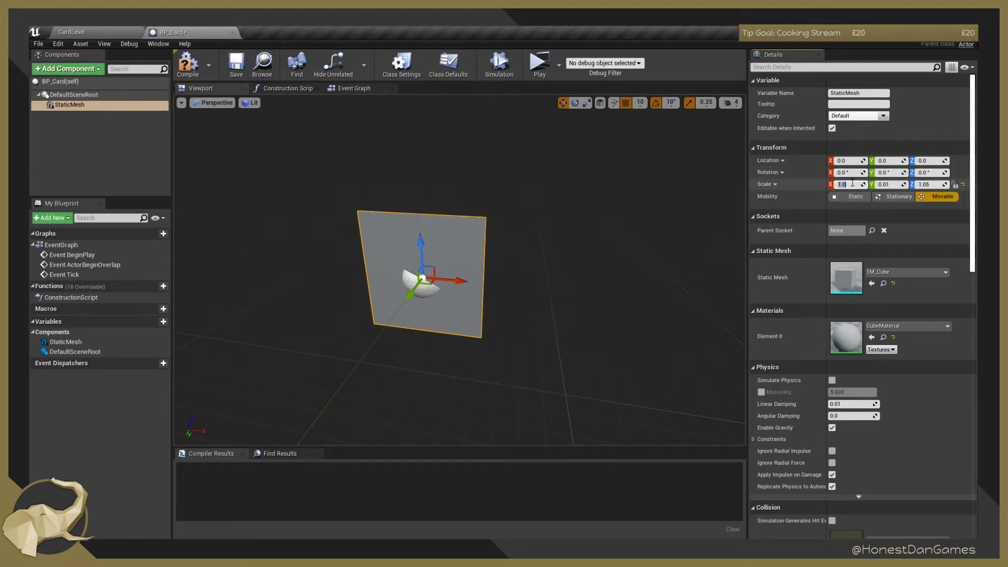
{"action": "type", "text": "0.75"}
{"action": "key", "text": "Return"}
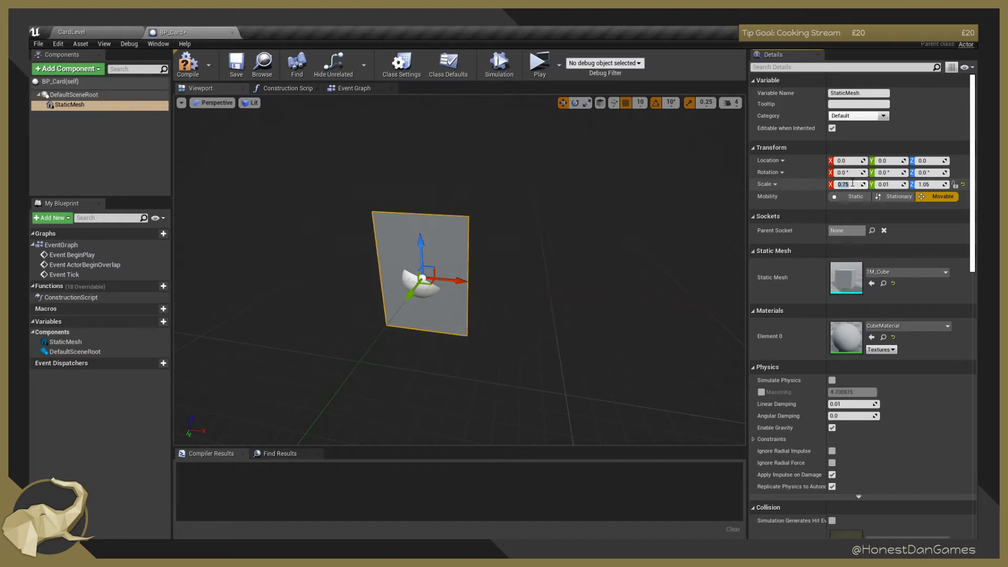
Compile the BP_Card blueprint and inspect the card mesh up close.
{"action": "right_click_drag", "start_coordinate": [563, 183], "coordinate": [525, 208]}
{"action": "right_click_drag", "start_coordinate": [459, 270], "coordinate": [528, 276]}
{"action": "right_click_drag", "start_coordinate": [618, 182], "coordinate": [580, 189]}
{"action": "mouse_move", "coordinate": [426, 95]}
{"action": "right_mouse_down"}
{"action": "mouse_move", "coordinate": [410, 87]}
{"action": "mouse_move", "coordinate": [427, 95]}
{"action": "right_mouse_up"}
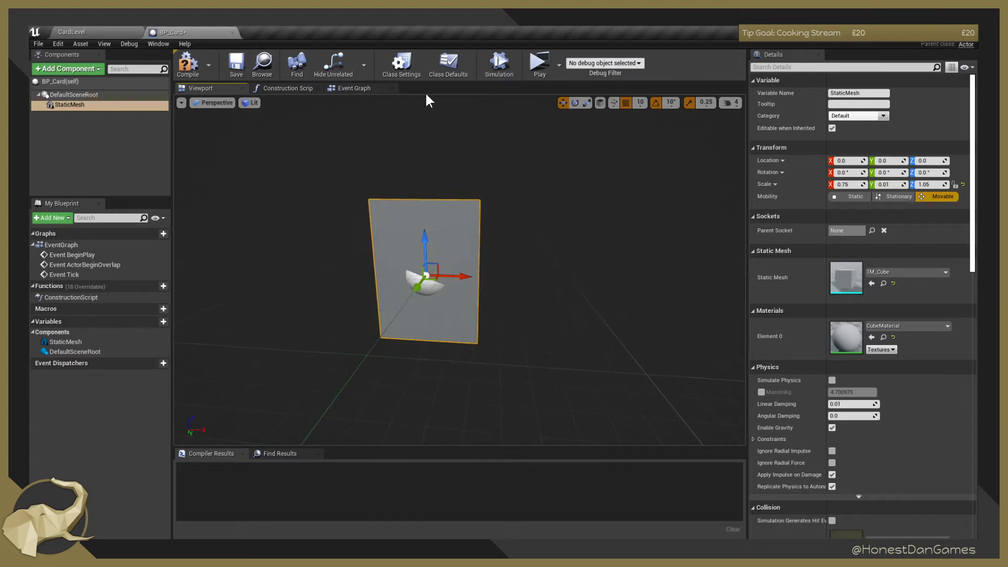
{"action": "left_click", "coordinate": [188, 63]}
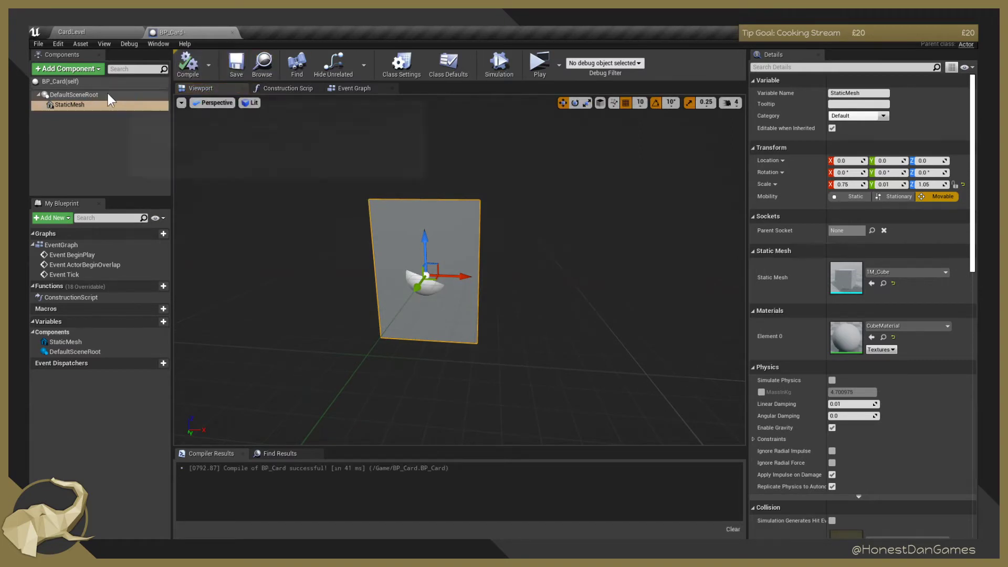
{"action": "left_click", "coordinate": [65, 103]}
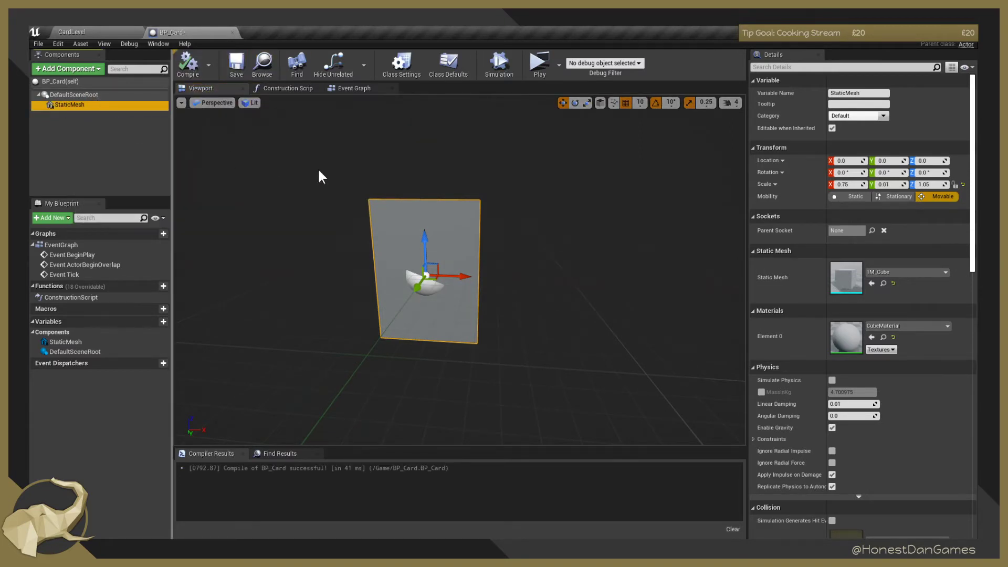
{"action": "key", "text": "d"}
{"action": "right_click_drag", "start_coordinate": [388, 217], "coordinate": [346, 214]}
{"action": "key", "text": "w"}
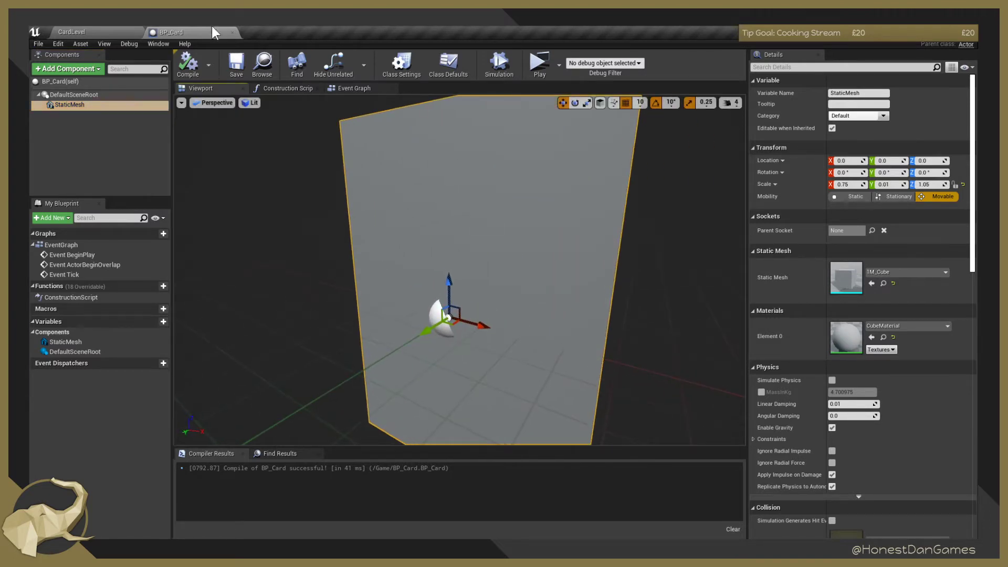
Place a BP_Card instance on the CardLevel floor near the Player Start and raise it to Z 90.
{"action": "left_click", "coordinate": [98, 33]}
{"action": "left_click_drag", "start_coordinate": [624, 425], "coordinate": [535, 240]}
{"action": "right_click_drag", "start_coordinate": [534, 241], "coordinate": [557, 237]}
{"action": "key", "text": "w"}
{"action": "right_click_drag", "start_coordinate": [508, 200], "coordinate": [468, 203]}
{"action": "key", "text": "d"}
{"action": "left_click_drag", "start_coordinate": [488, 220], "coordinate": [479, 94]}
Tilt the placed BP_Card to an X rotation of -70° and inspect it from several distances and angles.
{"action": "key", "text": "e"}
{"action": "key", "text": "a"}
{"action": "right_click_drag", "start_coordinate": [479, 95], "coordinate": [520, 153]}
{"action": "key", "text": "w"}
{"action": "key", "text": "d"}
{"action": "key", "text": "w"}
{"action": "key", "text": "s"}
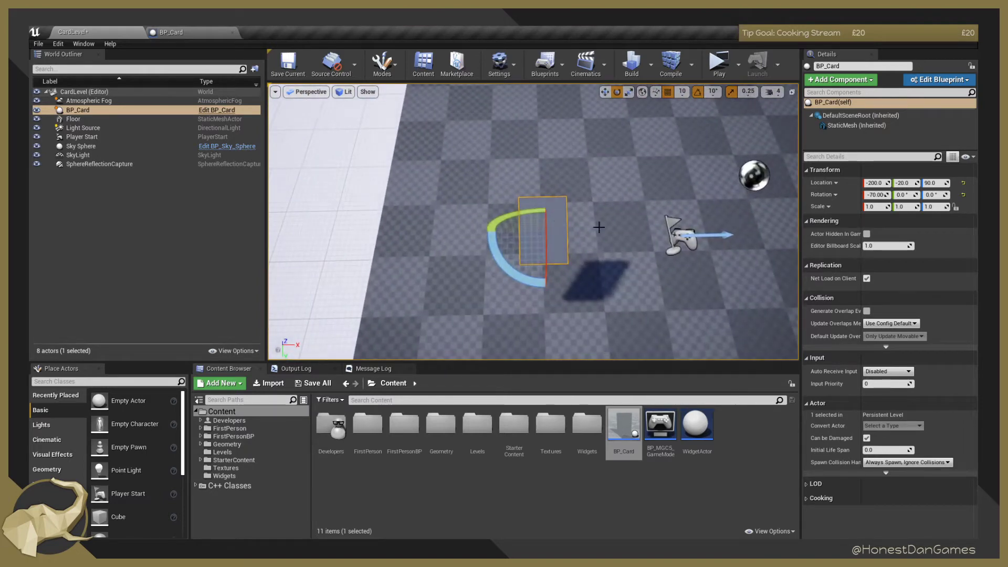
{"action": "key", "text": "w"}
{"action": "right_click_drag", "start_coordinate": [599, 224], "coordinate": [563, 188]}
{"action": "key", "text": "w"}
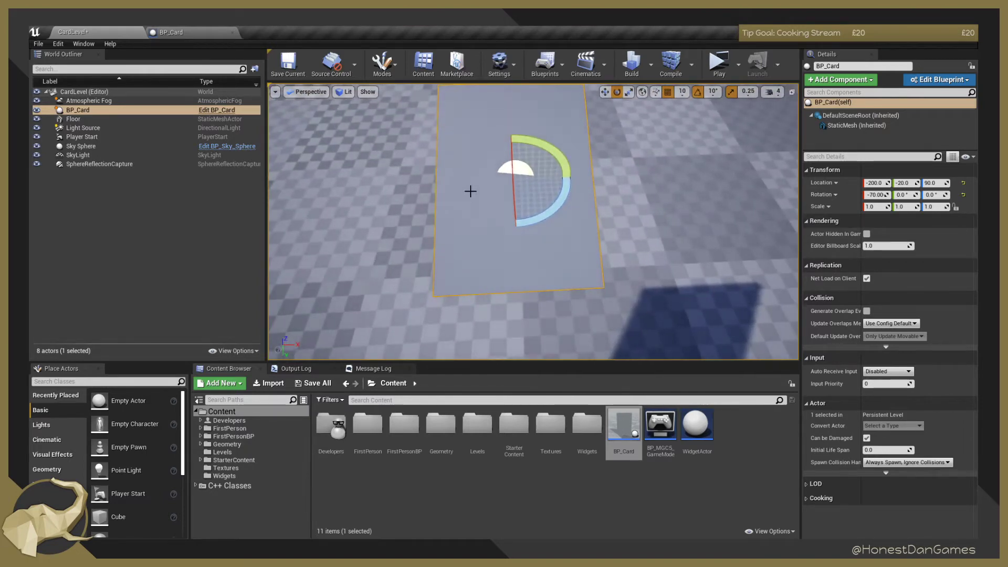
{"action": "key", "text": "s"}
{"action": "right_click_drag", "start_coordinate": [471, 192], "coordinate": [525, 139]}
{"action": "key", "text": "s"}
{"action": "right_click_drag", "start_coordinate": [405, 122], "coordinate": [323, 150]}
{"action": "key", "text": "s"}
Return to the BP_Card blueprint, add a Widget component under the StaticMesh and name it CardBack.
{"action": "left_click", "coordinate": [185, 31]}
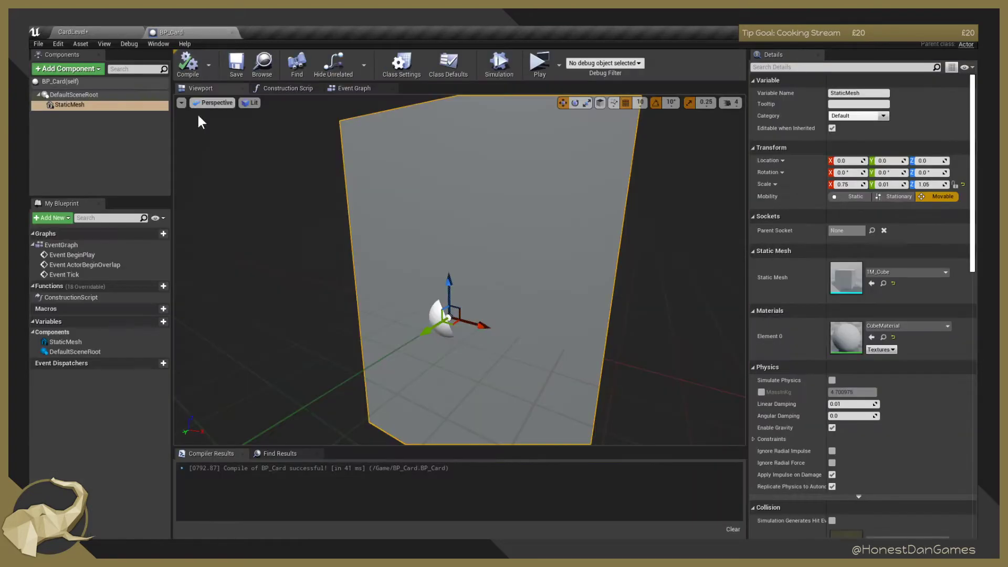
{"action": "left_click", "coordinate": [92, 67]}
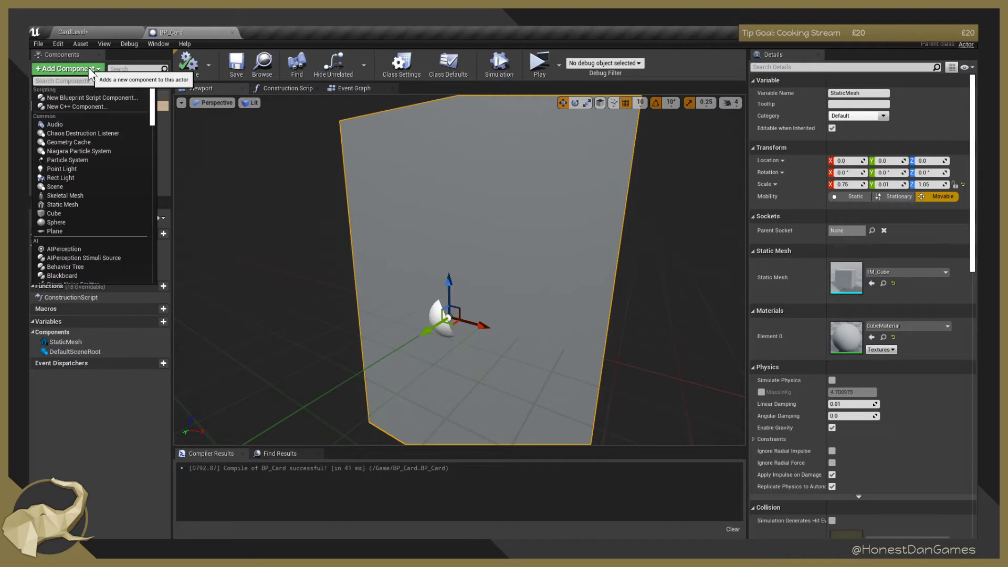
{"action": "type", "text": "Wid"}
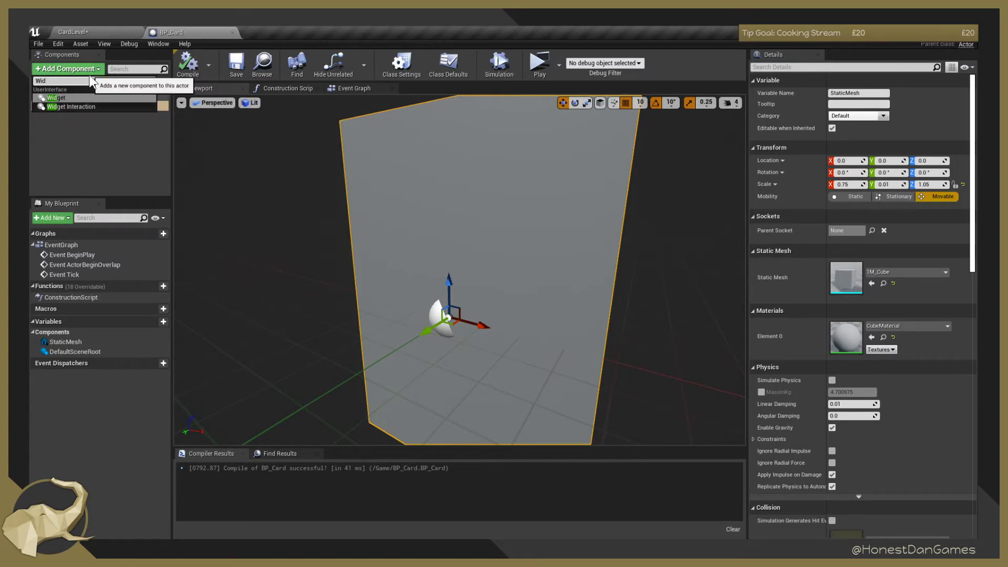
{"action": "left_click", "coordinate": [64, 97]}
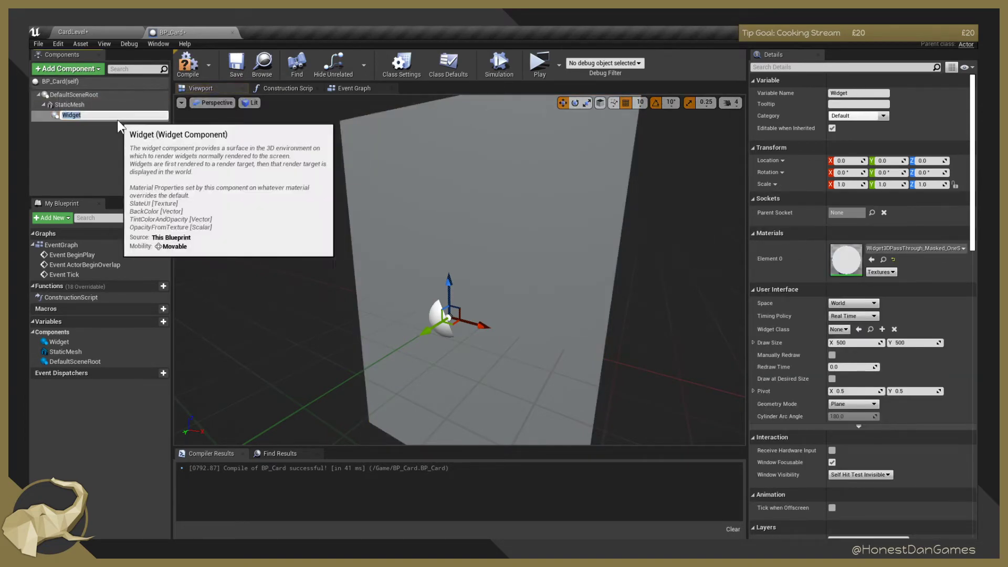
{"action": "type", "text": "CardFront"}
{"action": "key", "text": "BackSpace"}
{"action": "key", "text": "BackSpace"}
{"action": "key", "text": "BackSpace"}
{"action": "key", "text": "BackSpace"}
{"action": "key", "text": "BackSpace"}
{"action": "type", "text": "Back"}
Duplicate the CardBack widget component and name the copy CardFront.
{"action": "left_click", "coordinate": [70, 104]}
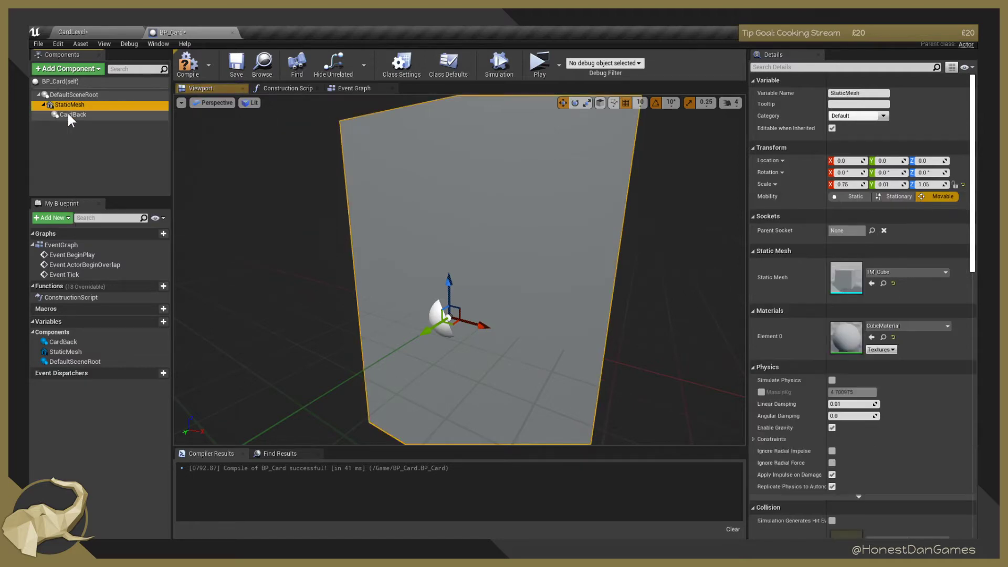
{"action": "left_click", "coordinate": [68, 114]}
{"action": "key", "text": "ctrl+w"}
{"action": "type", "text": "CardF"}
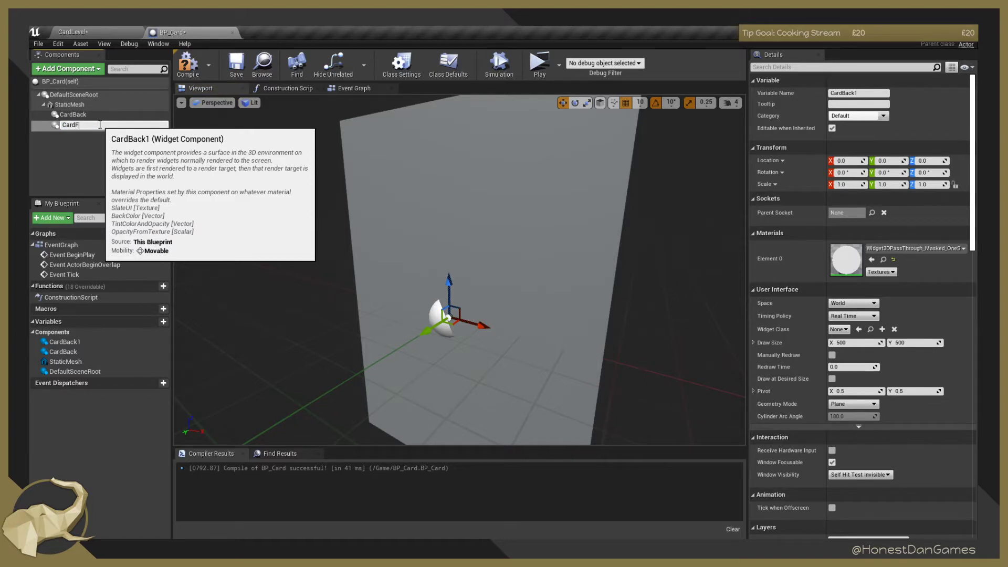
{"action": "type", "text": "ront"}
{"action": "key", "text": "Return"}
Try offsetting the CardBack widget component to Y 1000 and return it to Y 0.
{"action": "left_click", "coordinate": [73, 114]}
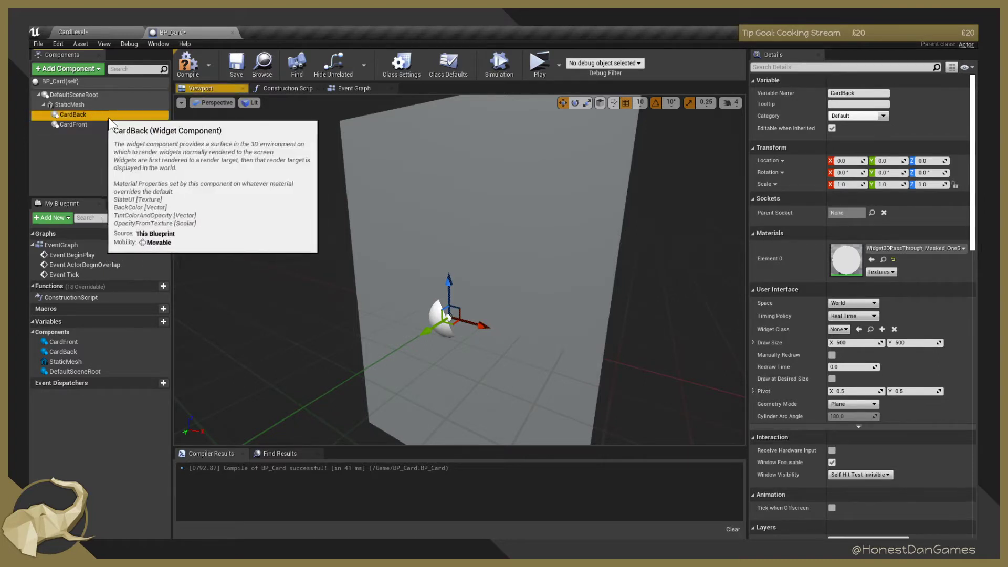
{"action": "right_click_drag", "start_coordinate": [444, 226], "coordinate": [390, 210]}
{"action": "key", "text": "w"}
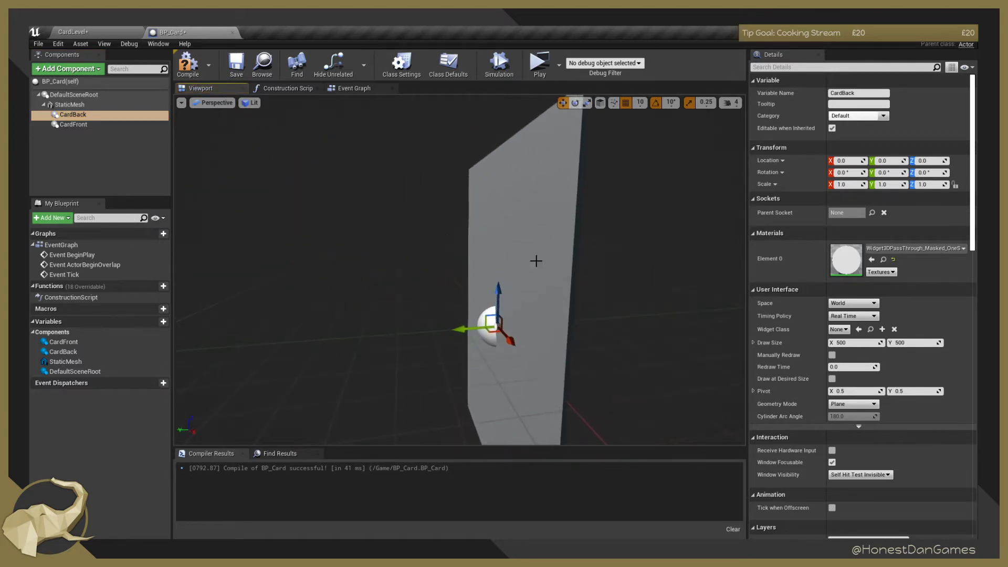
{"action": "mouse_move", "coordinate": [466, 329]}
{"action": "left_mouse_down"}
{"action": "mouse_move", "coordinate": [413, 335]}
{"action": "mouse_move", "coordinate": [476, 332]}
{"action": "mouse_move", "coordinate": [463, 332]}
{"action": "left_mouse_up"}
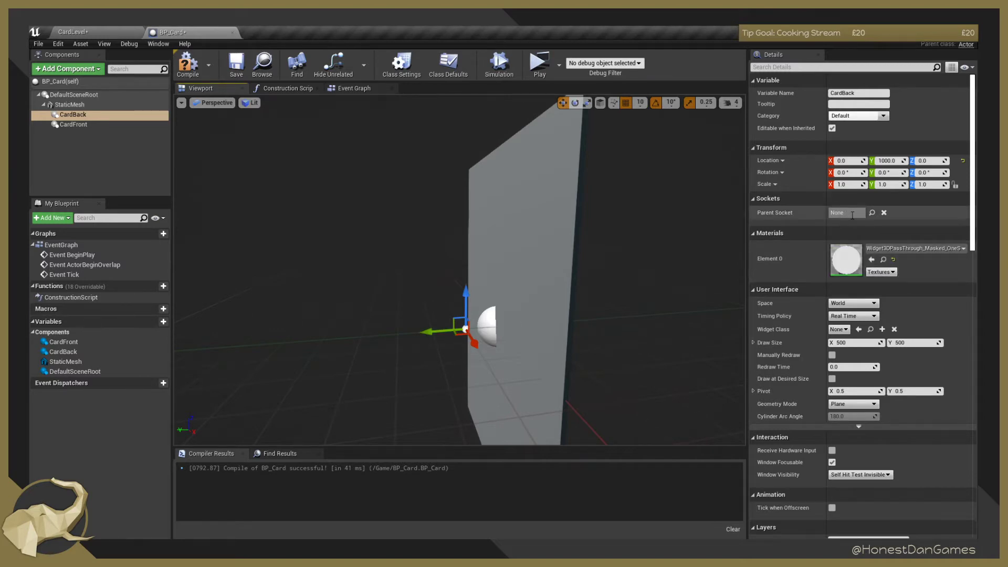
{"action": "left_click", "coordinate": [839, 329]}
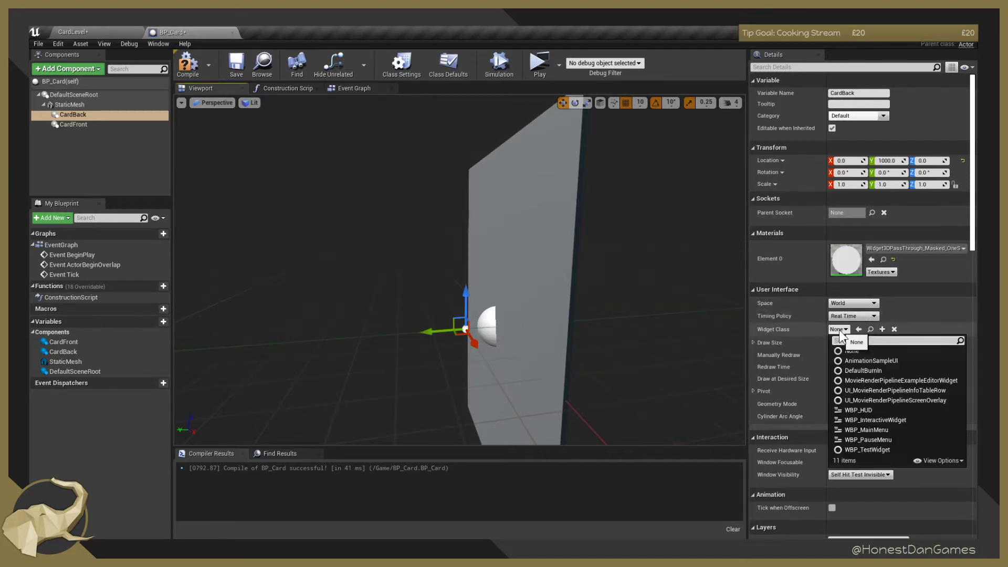
{"action": "left_click", "coordinate": [839, 331]}
{"action": "left_click_drag", "start_coordinate": [427, 332], "coordinate": [461, 332]}
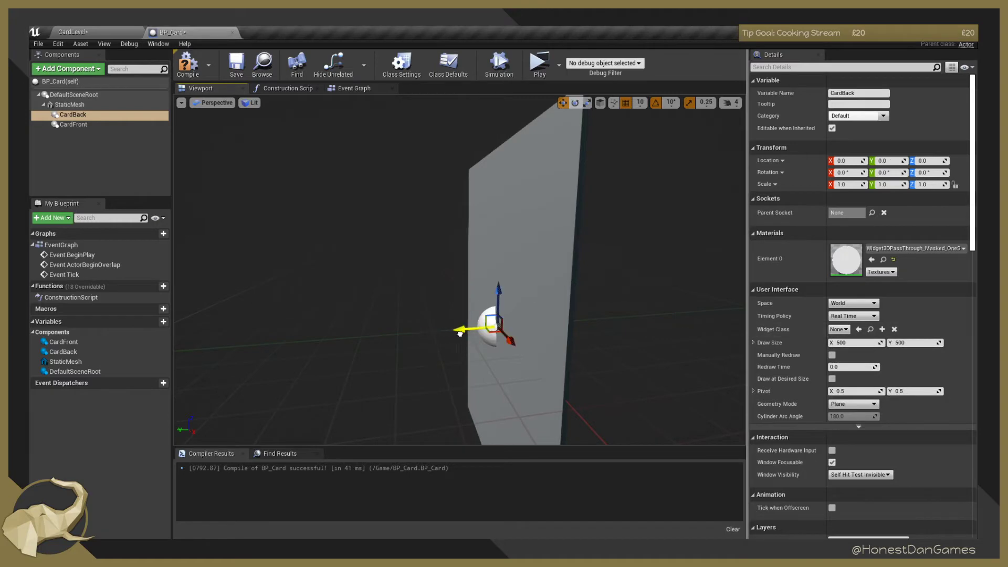
Compile and save the BP_Card blueprint and return to the CardLevel editor.
{"action": "left_click", "coordinate": [188, 64]}
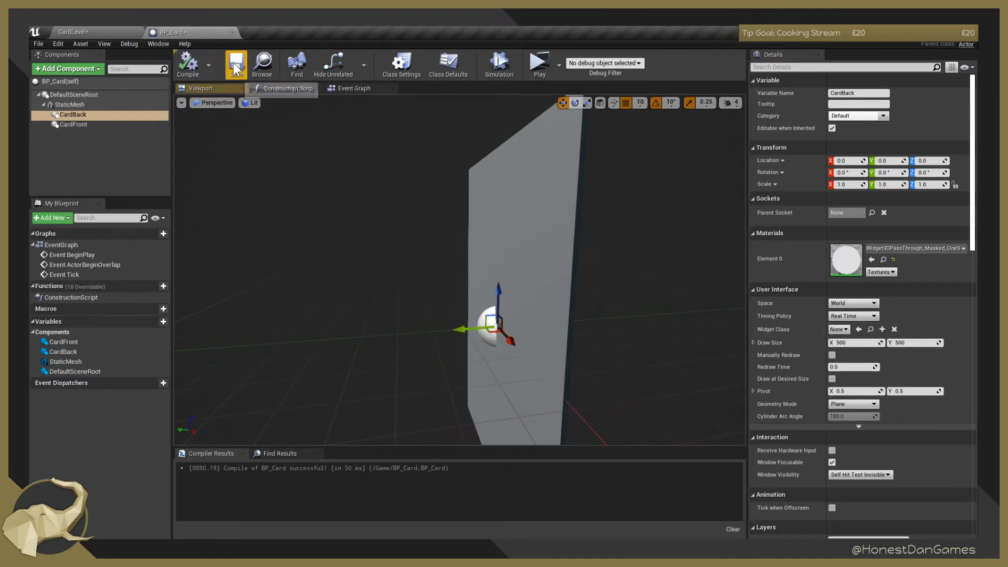
{"action": "left_click", "coordinate": [235, 61]}
{"action": "left_click", "coordinate": [108, 27]}
Create a Widget Blueprint in the Content folder and name it CardBack.
{"action": "right_click", "coordinate": [722, 421]}
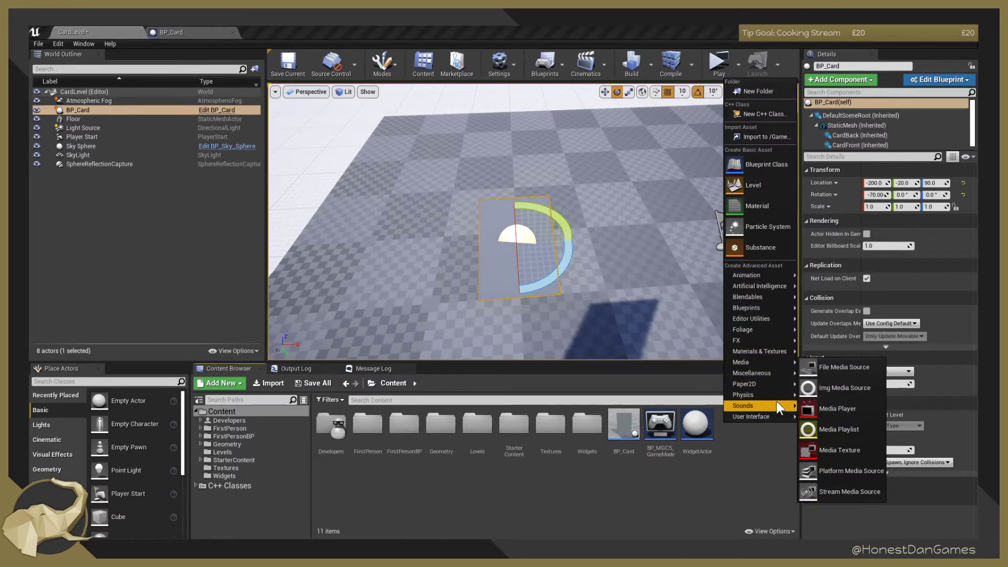
{"action": "mouse_move", "coordinate": [767, 372]}
{"action": "left_click", "coordinate": [777, 423]}
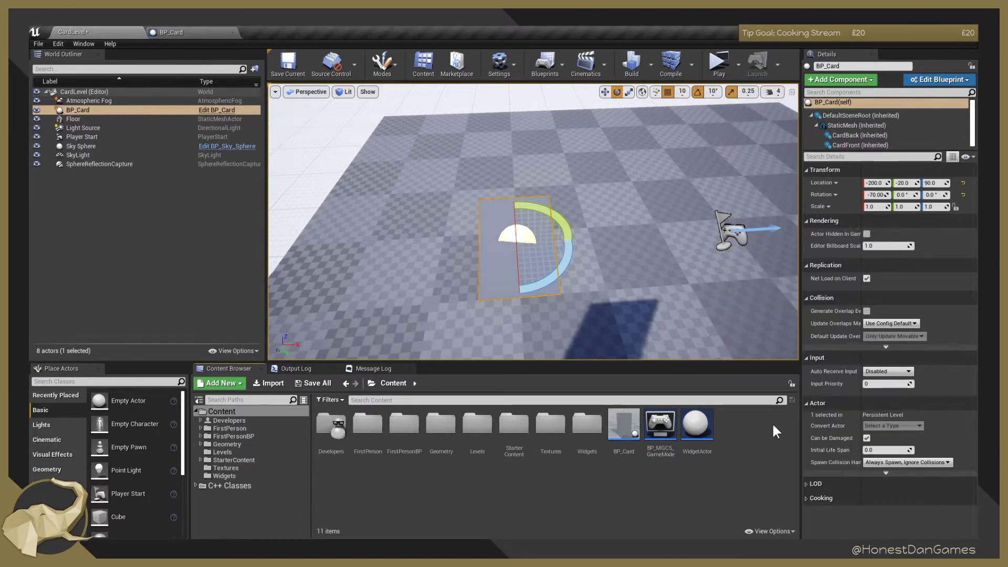
{"action": "right_click", "coordinate": [773, 423]}
{"action": "mouse_move", "coordinate": [784, 413]}
{"action": "left_click", "coordinate": [893, 481]}
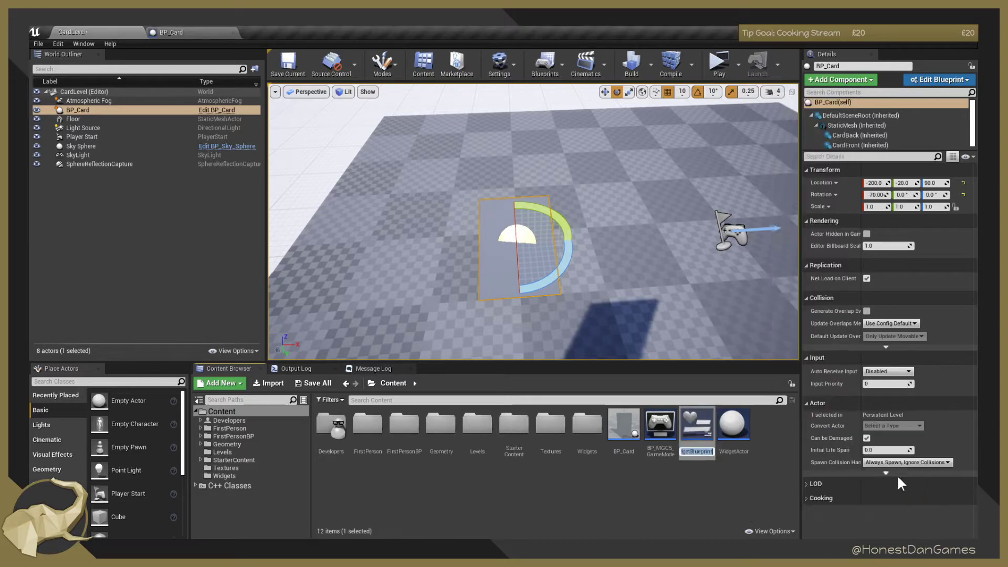
{"action": "type", "text": "CardBack"}
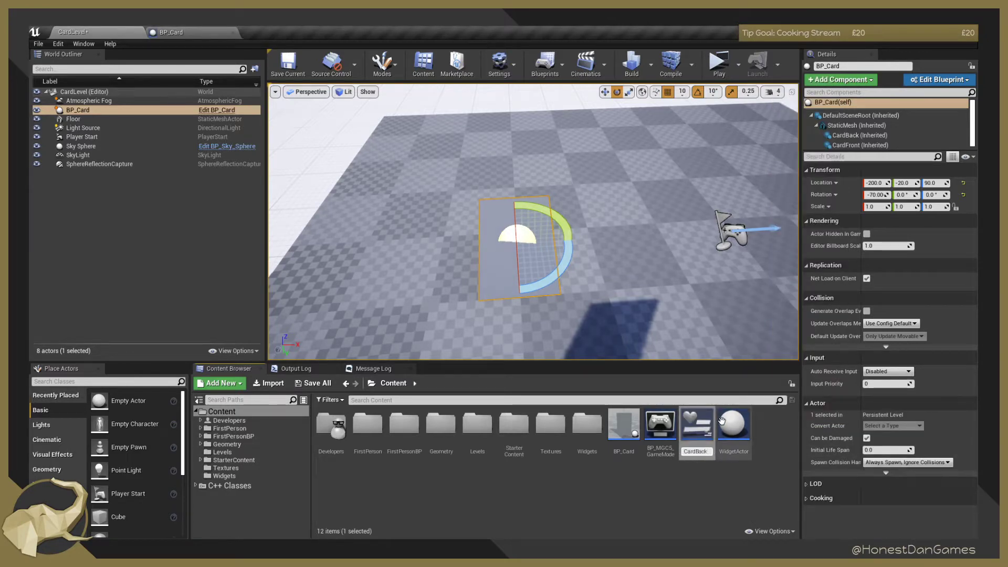
{"action": "key", "text": "Return"}
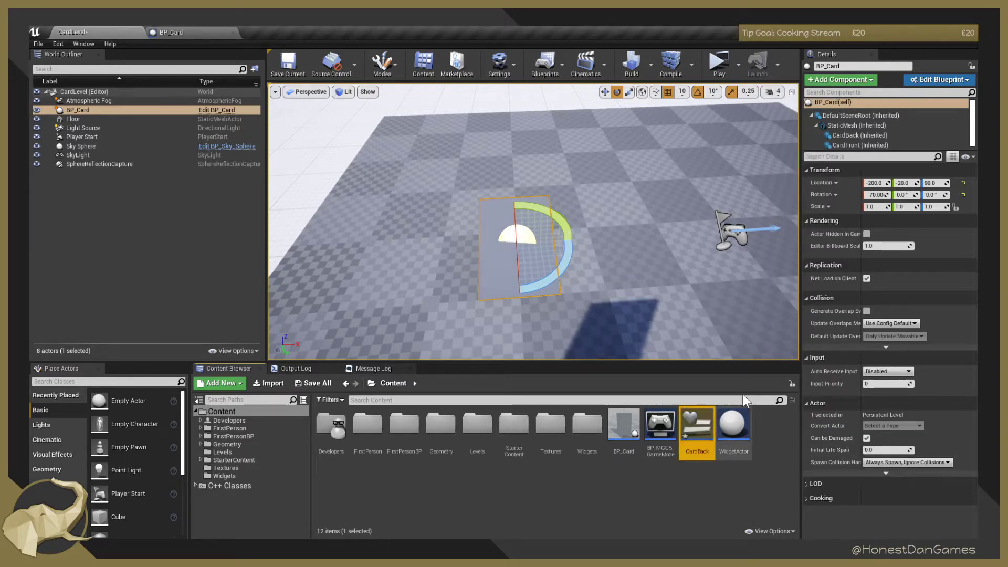
Open the CardBack widget blueprint and switch its designer canvas from Fill Screen to a Custom size.
{"action": "double_click", "coordinate": [693, 437]}
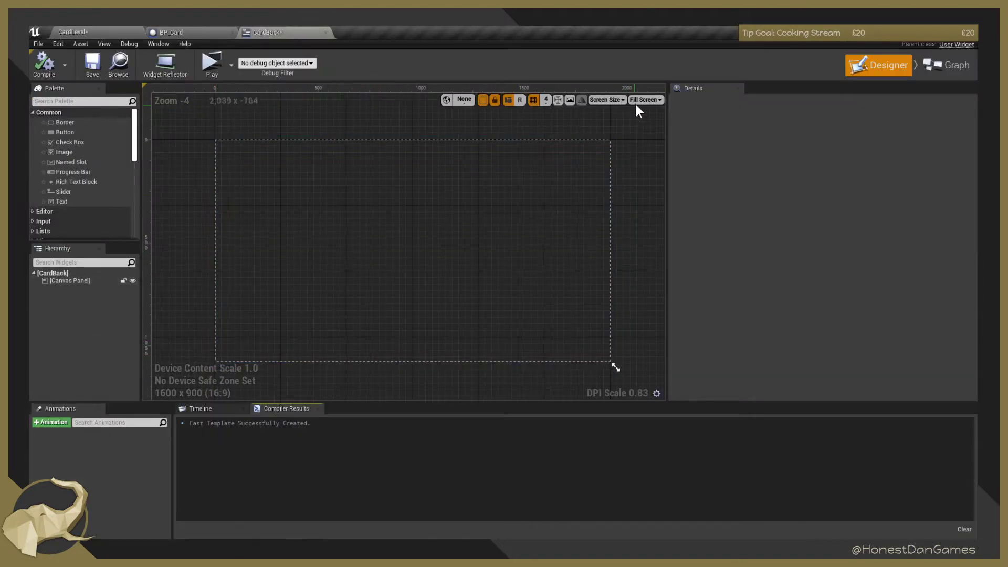
{"action": "left_click", "coordinate": [610, 99]}
{"action": "left_click", "coordinate": [649, 100]}
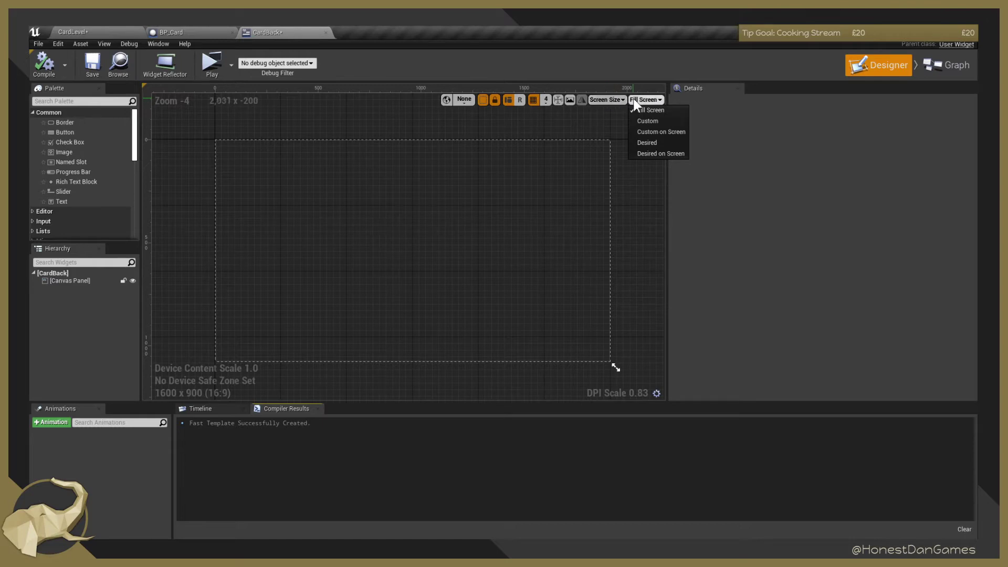
{"action": "left_click", "coordinate": [612, 100]}
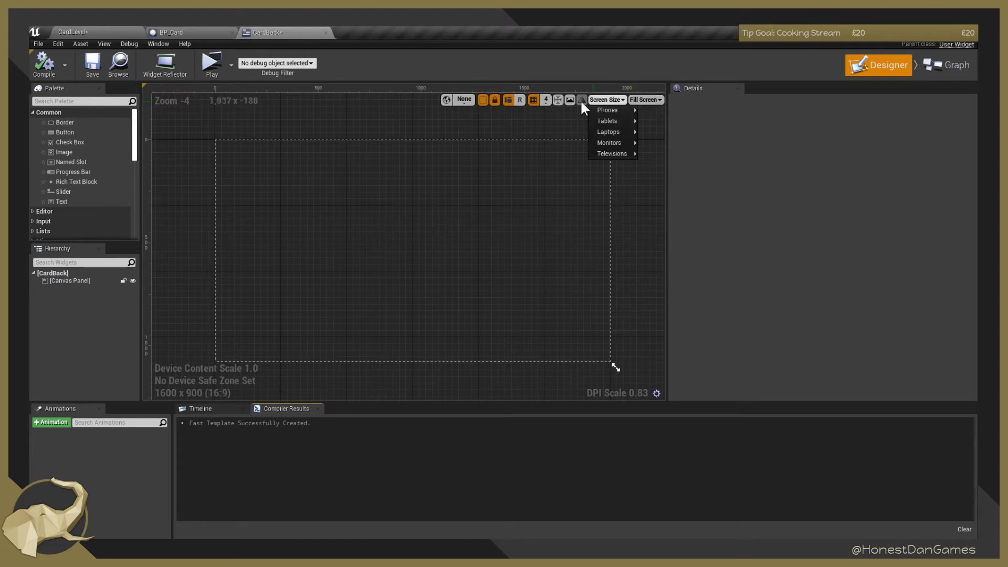
{"action": "left_click", "coordinate": [650, 100]}
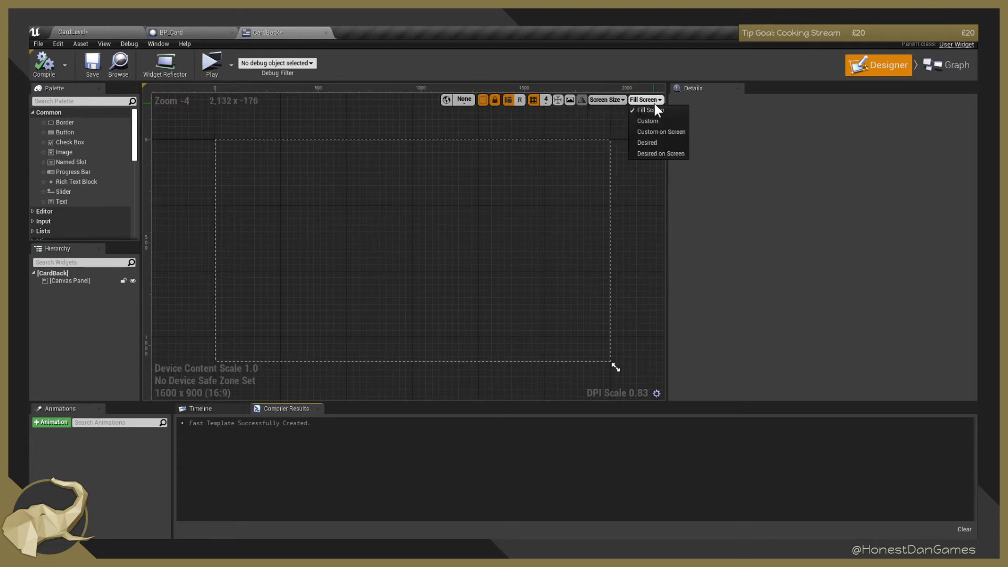
{"action": "left_click", "coordinate": [676, 122]}
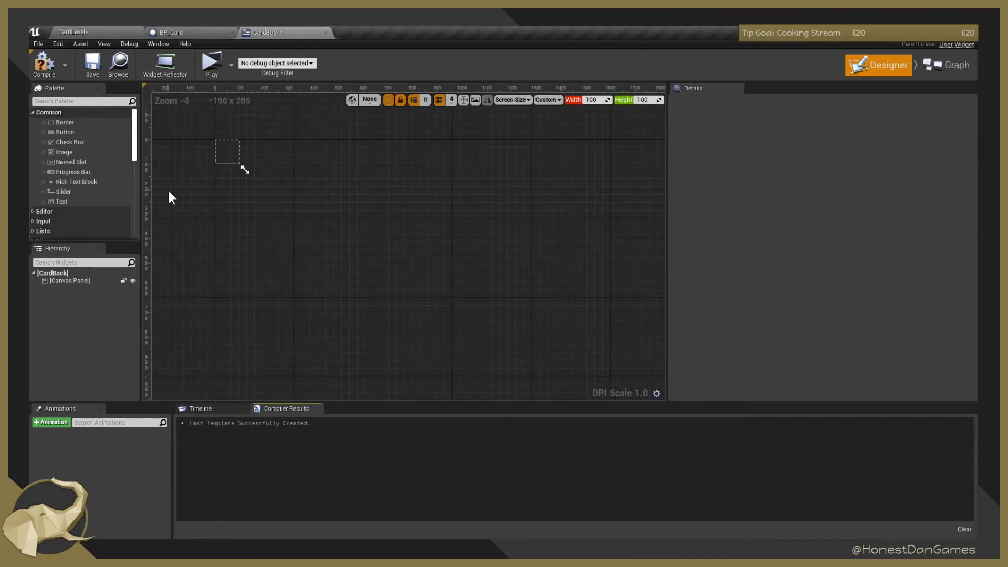
Resize the CardBack custom canvas freehand to a portrait shape of about 720 × 1280.
{"action": "right_click_drag", "start_coordinate": [168, 192], "coordinate": [355, 249]}
{"action": "left_click_drag", "start_coordinate": [356, 203], "coordinate": [467, 334]}
{"action": "scroll", "coordinate": [473, 338], "scroll_direction": "down", "scroll_amount": 1}
{"action": "scroll", "coordinate": [473, 338], "scroll_direction": "down", "scroll_amount": 3}
{"action": "right_click_drag", "start_coordinate": [547, 360], "coordinate": [479, 212]}
{"action": "scroll", "coordinate": [403, 192], "scroll_direction": "up", "scroll_amount": 1}
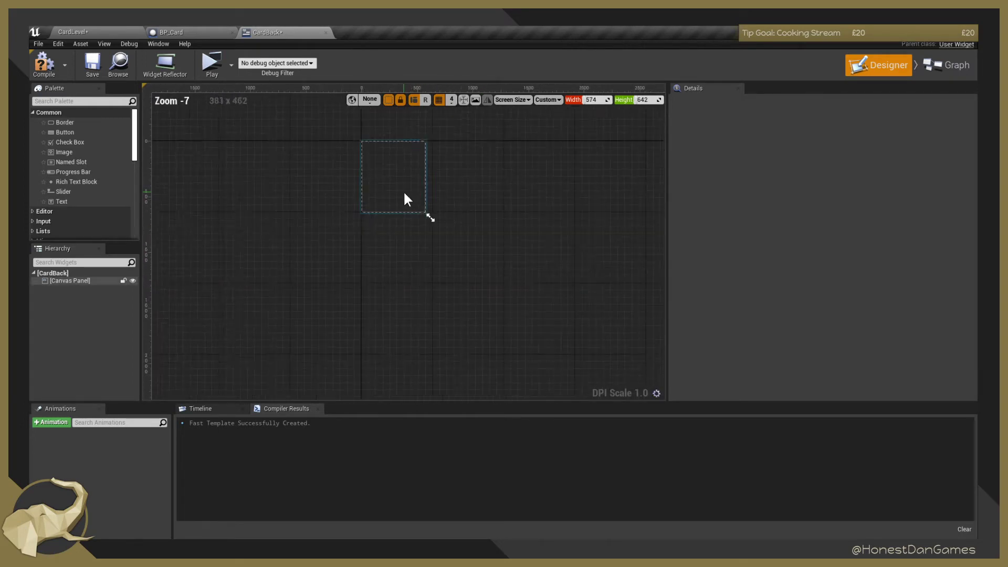
{"action": "right_click_drag", "start_coordinate": [403, 202], "coordinate": [374, 229]}
{"action": "left_click_drag", "start_coordinate": [403, 244], "coordinate": [412, 309]}
{"action": "scroll", "coordinate": [405, 304], "scroll_direction": "up", "scroll_amount": 2}
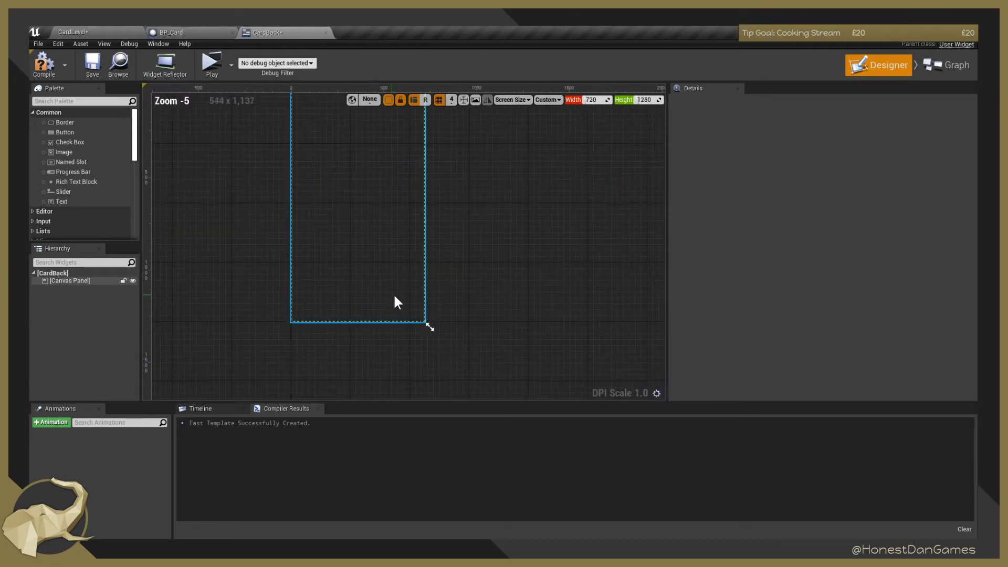
{"action": "right_click_drag", "start_coordinate": [436, 213], "coordinate": [429, 255]}
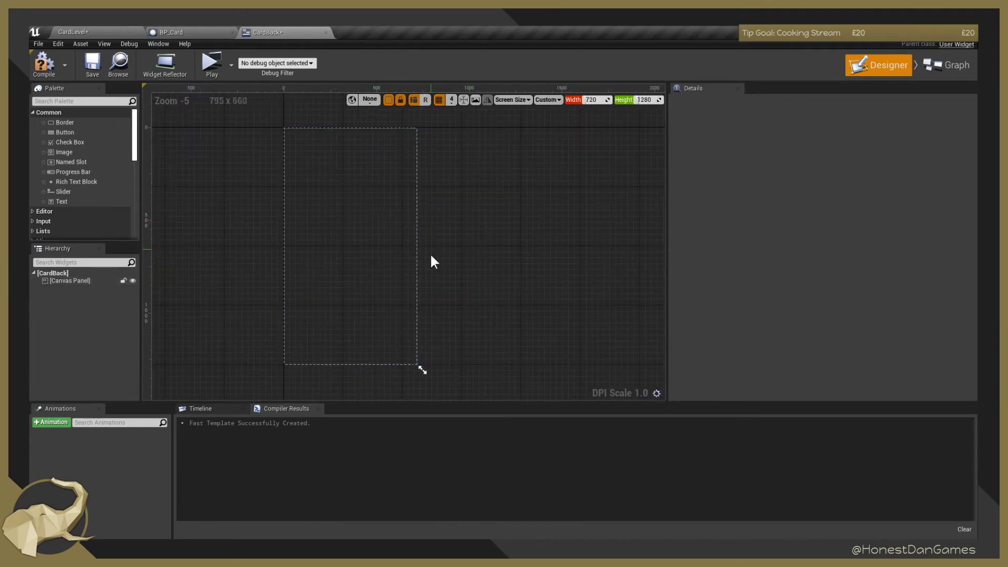
Set the custom canvas size to a width of 750 and a height of 1050.
{"action": "left_click", "coordinate": [598, 100]}
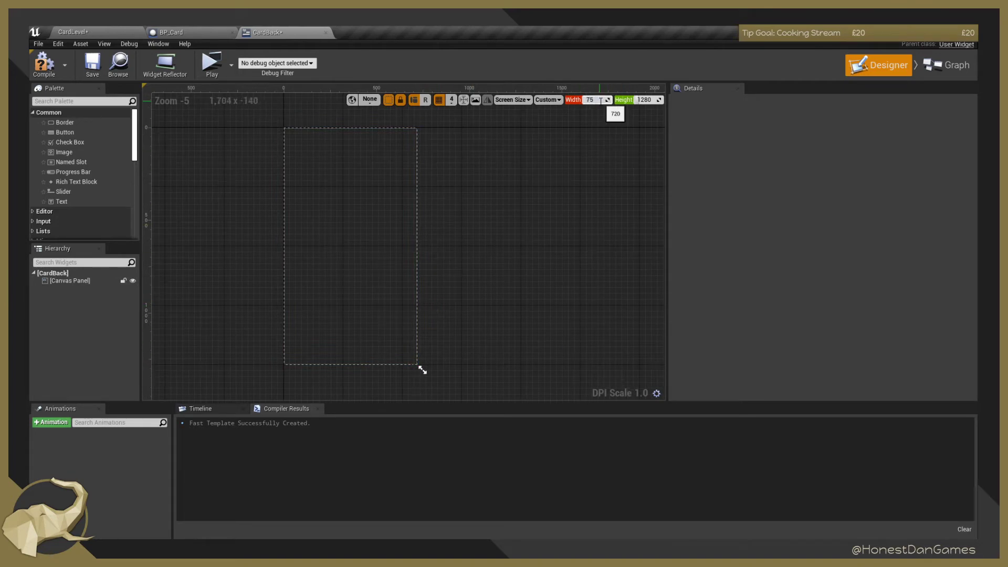
{"action": "type", "text": "750"}
{"action": "key", "text": "Tab"}
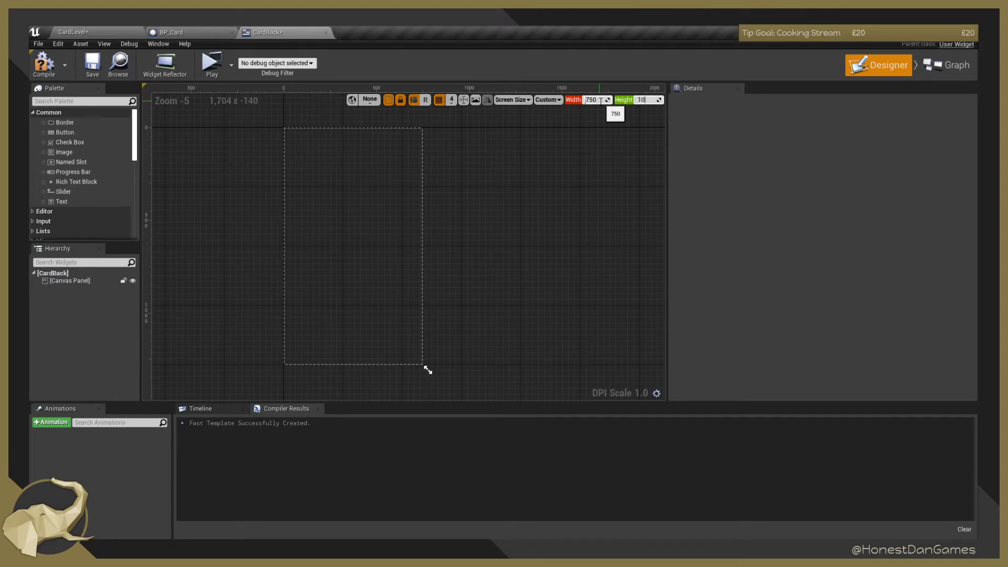
{"action": "key", "text": "Return"}
{"action": "left_click", "coordinate": [320, 161]}
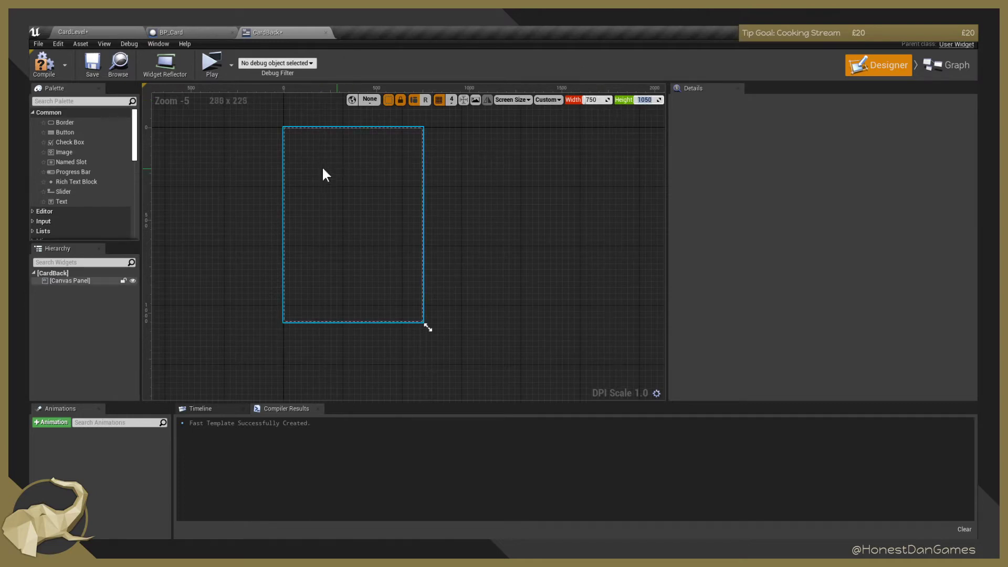
Add a Border to the Canvas Panel and anchor it to stretch in both directions.
{"action": "left_click_drag", "start_coordinate": [68, 123], "coordinate": [78, 280]}
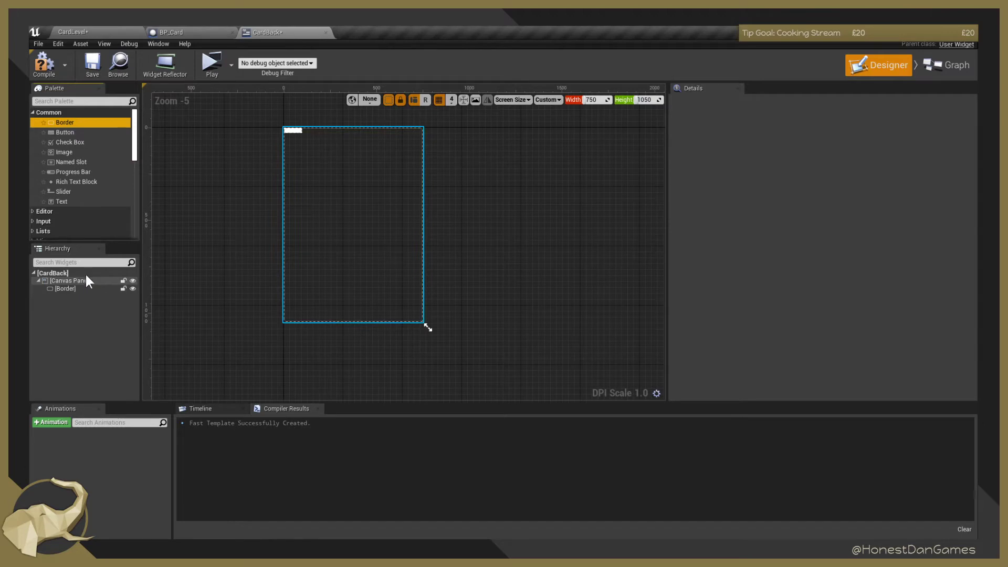
{"action": "left_click", "coordinate": [295, 135]}
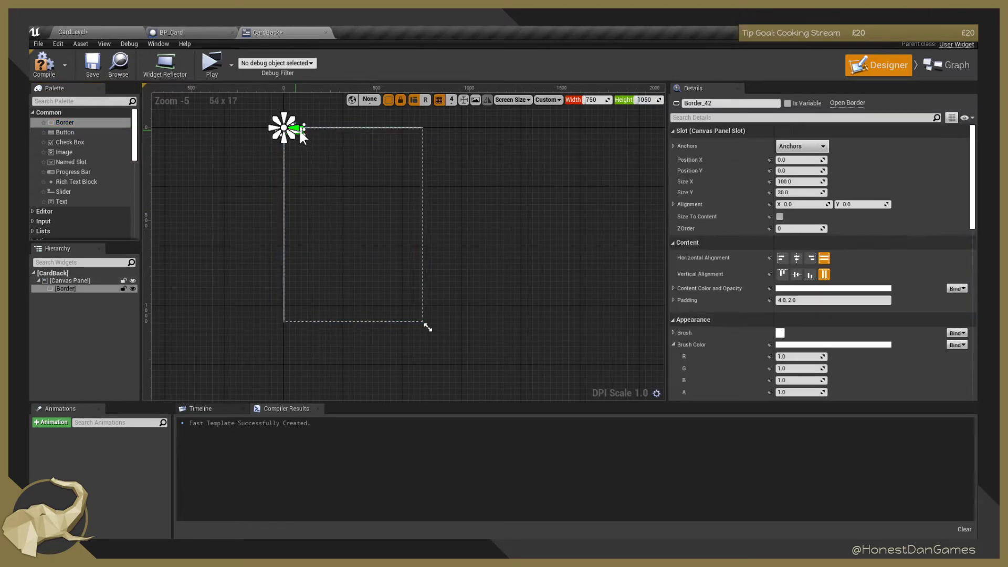
{"action": "left_click", "coordinate": [822, 147]}
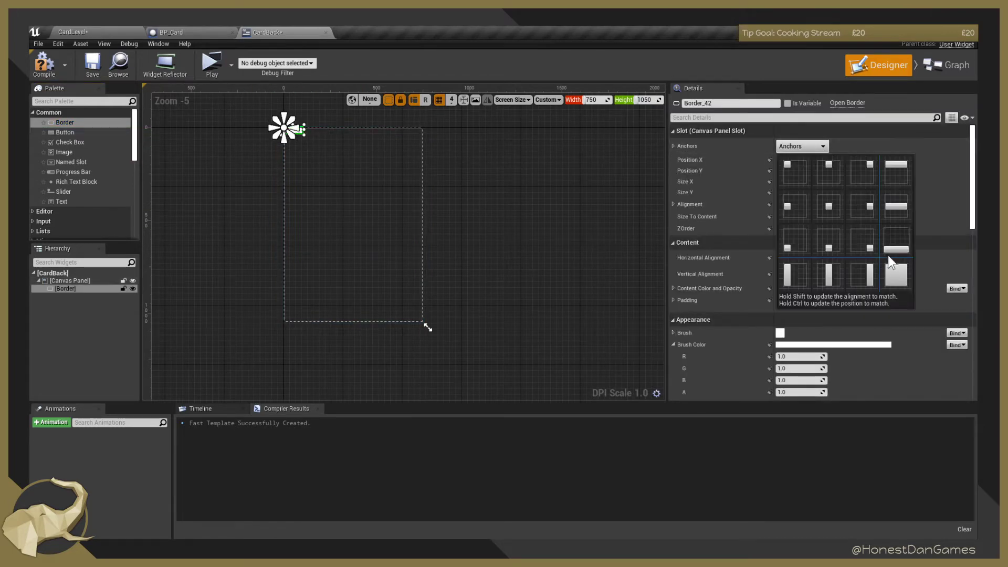
{"action": "left_click", "coordinate": [896, 274]}
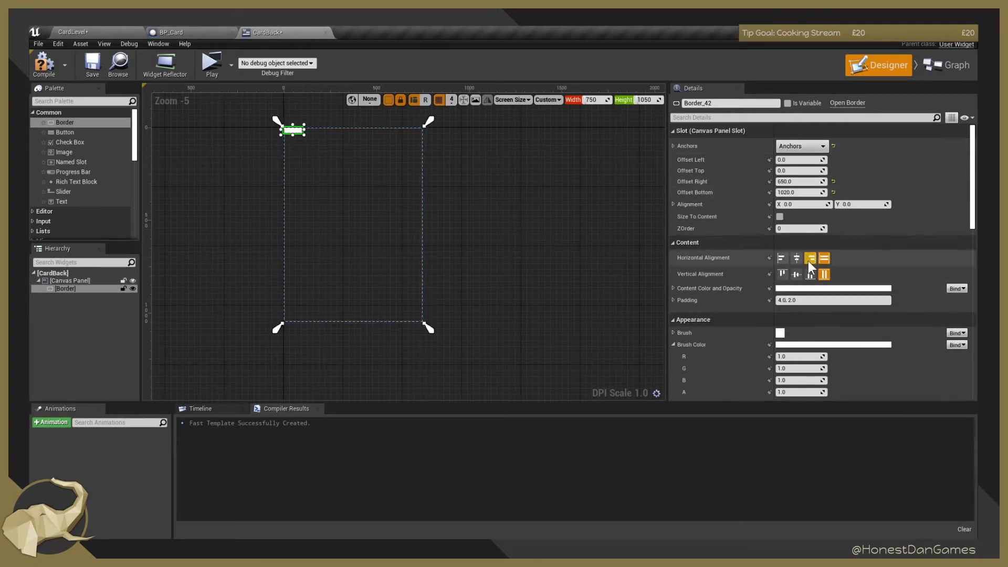
Set the Border's right and bottom offsets to 0 so it fills the whole canvas.
{"action": "left_click", "coordinate": [834, 182]}
{"action": "left_click", "coordinate": [834, 193]}
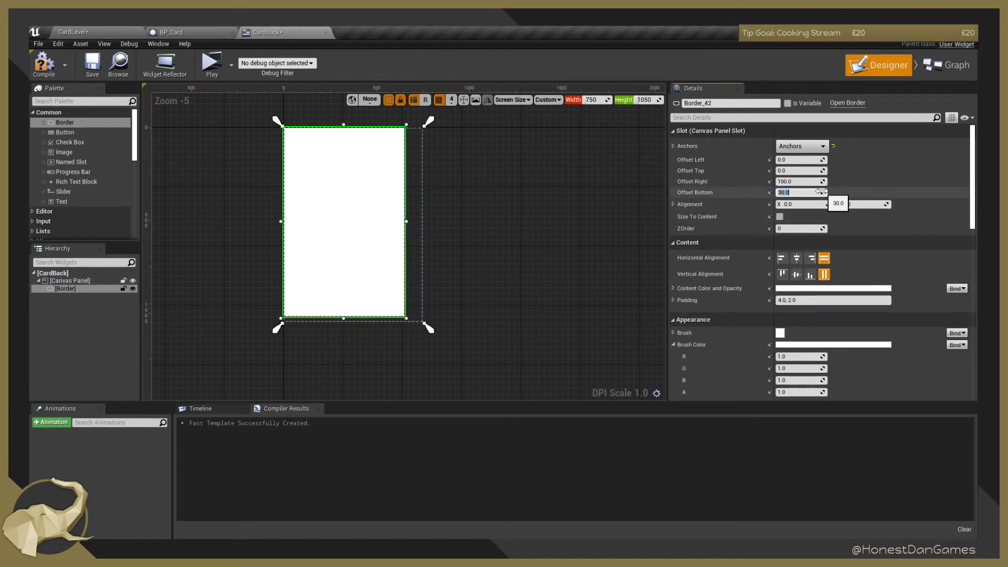
{"action": "key", "text": "Return"}
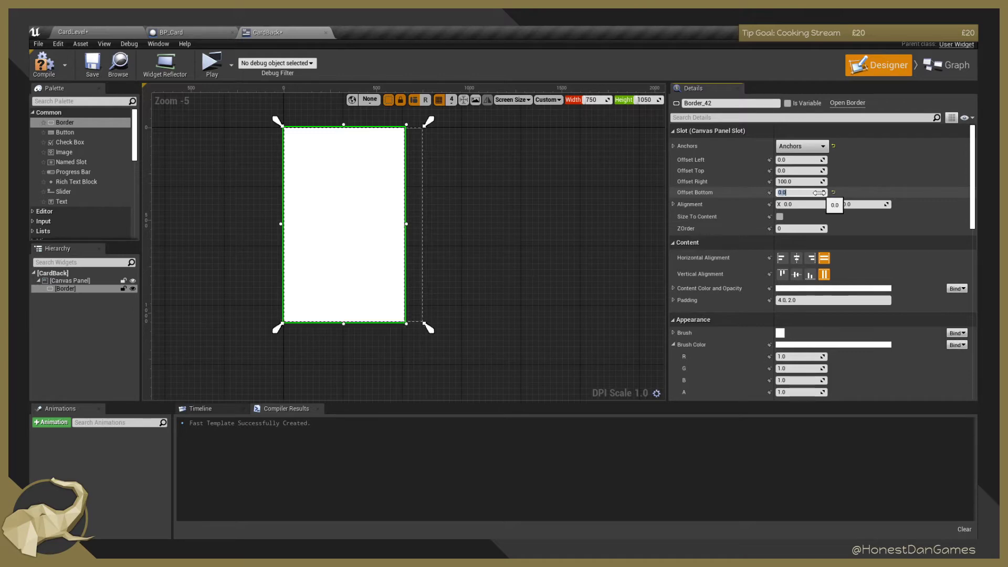
{"action": "left_click", "coordinate": [798, 181]}
{"action": "type", "text": "0"}
{"action": "key", "text": "Return"}
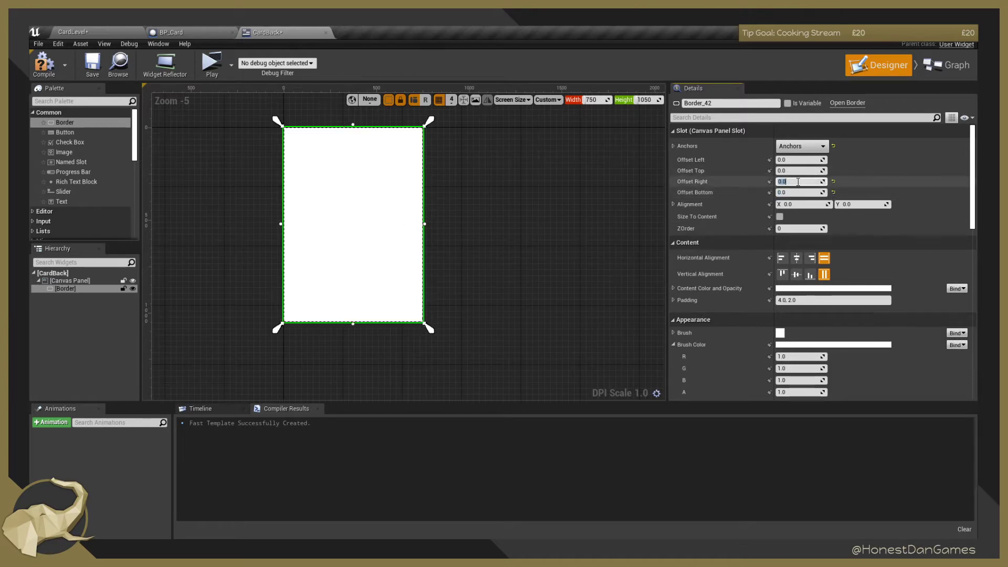
{"action": "left_click", "coordinate": [471, 214]}
{"action": "right_click_drag", "start_coordinate": [227, 258], "coordinate": [295, 281]}
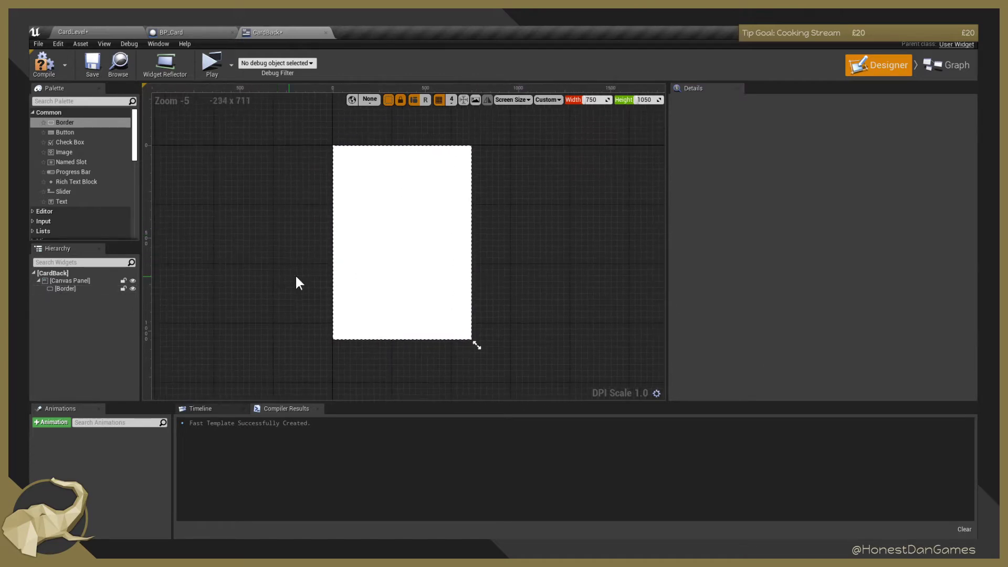
Switch to the web browser, open the Honest Cards back artwork image and examine it at full size.
{"action": "left_click", "coordinate": [367, 264]}
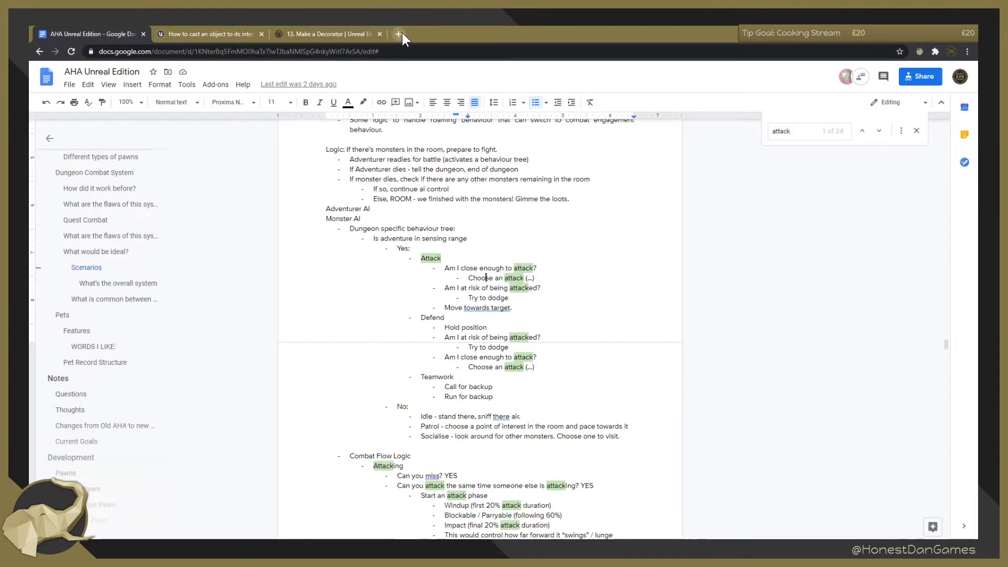
{"action": "left_click", "coordinate": [399, 34]}
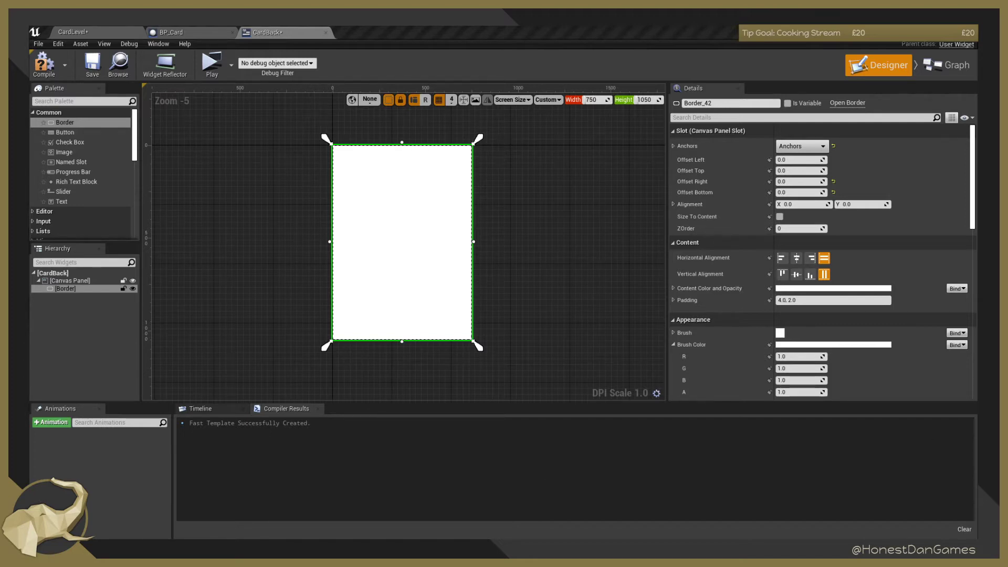
{"action": "left_click_drag", "start_coordinate": [977, 173], "coordinate": [835, 27]}
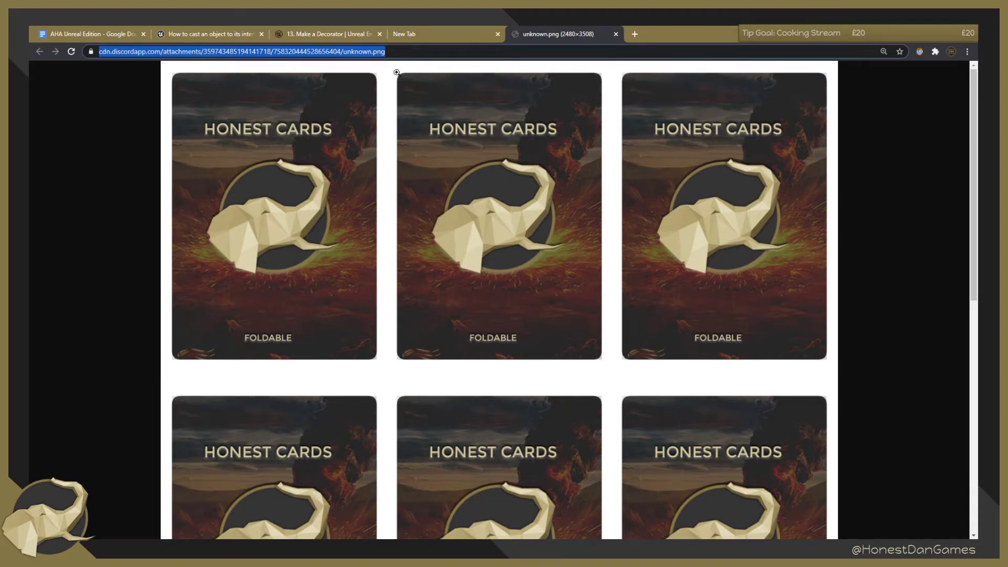
{"action": "left_click", "coordinate": [502, 234]}
{"action": "scroll", "coordinate": [502, 235], "scroll_direction": "down", "scroll_amount": 10}
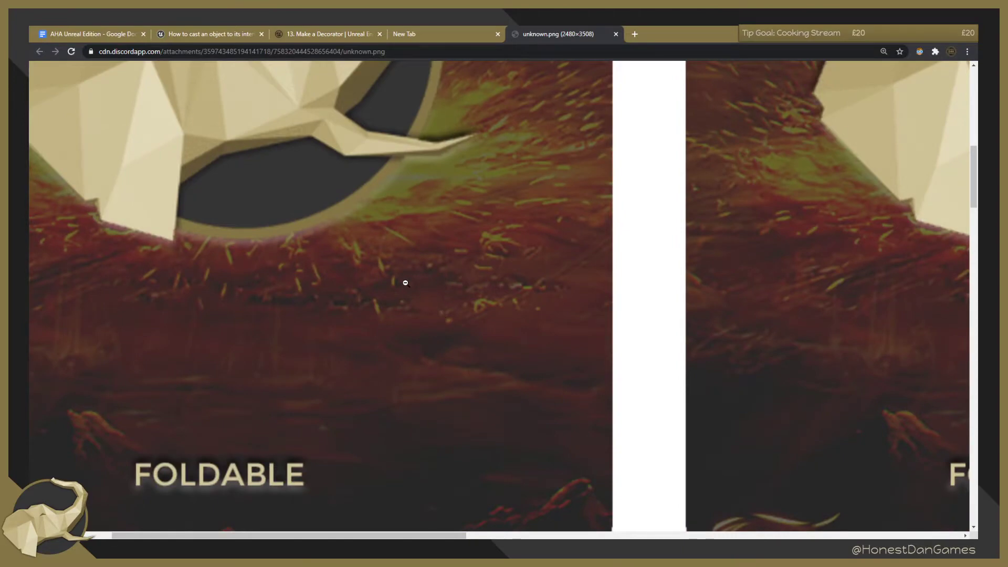
{"action": "left_click", "coordinate": [406, 283]}
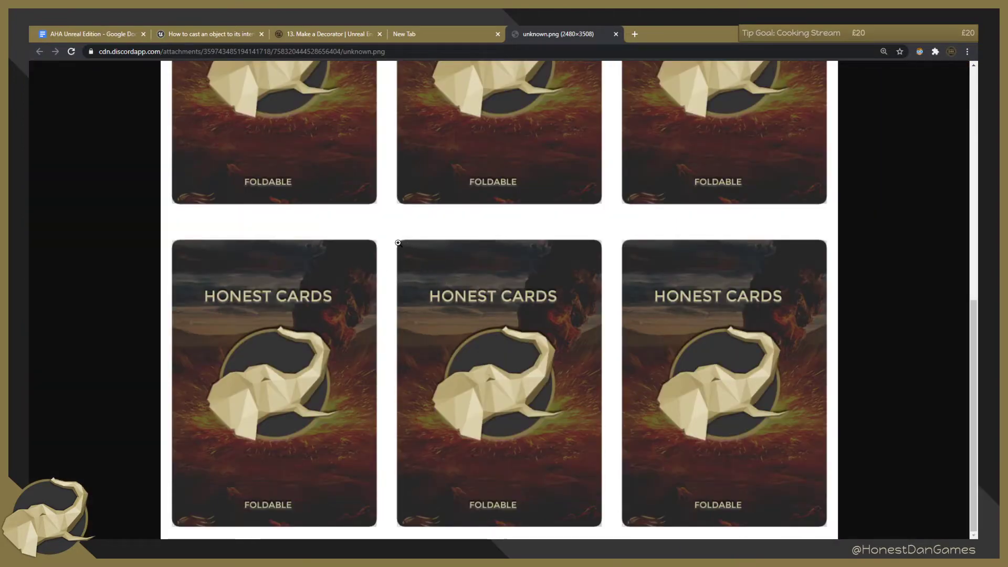
Capture a screen snip of the bottom-row middle card back and save it as cardback.png in Pictures > Monthly Gamedev Challenges > 5 - User Interface.
{"action": "key", "text": "super+shift+s"}
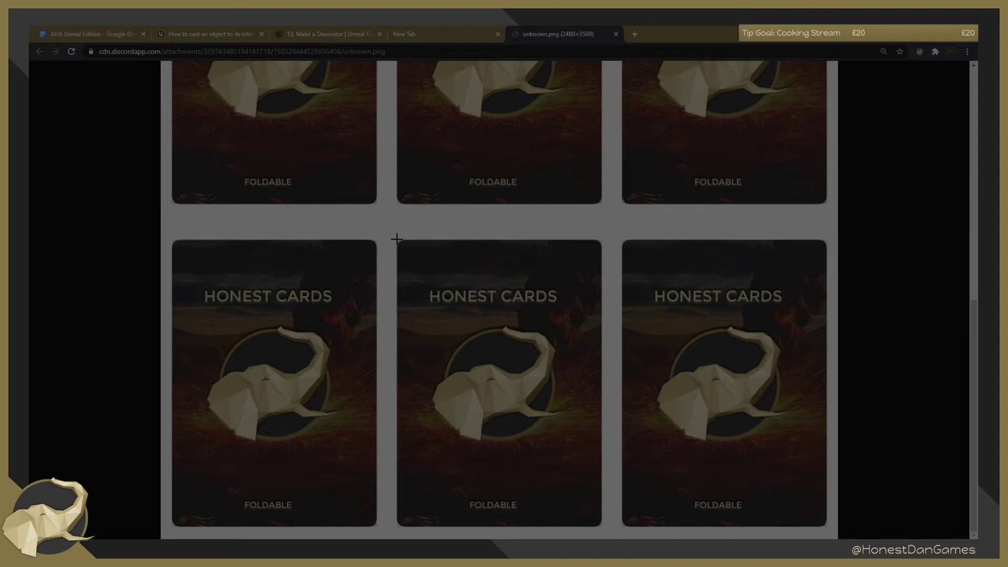
{"action": "left_click_drag", "start_coordinate": [396, 239], "coordinate": [602, 526]}
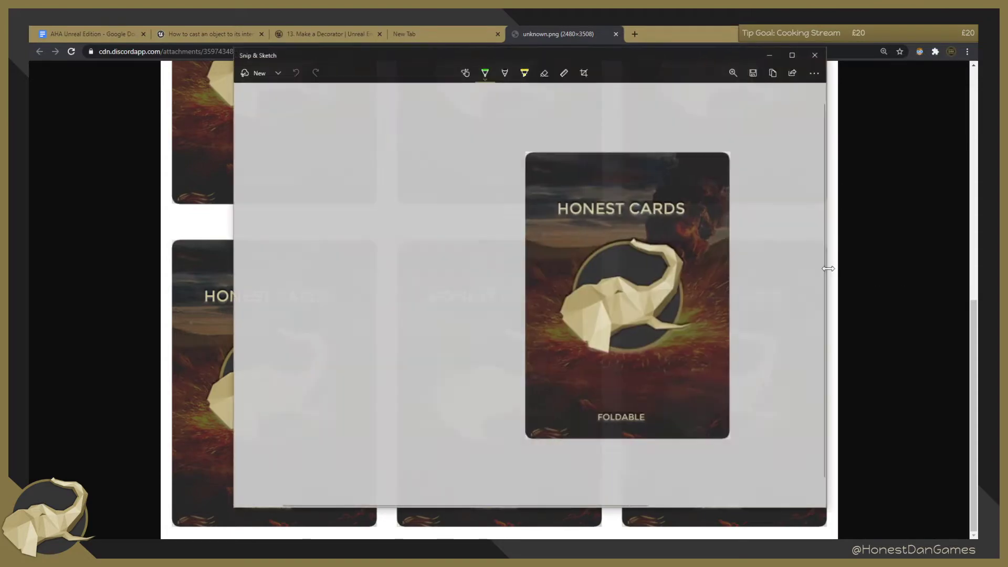
{"action": "left_click", "coordinate": [753, 72]}
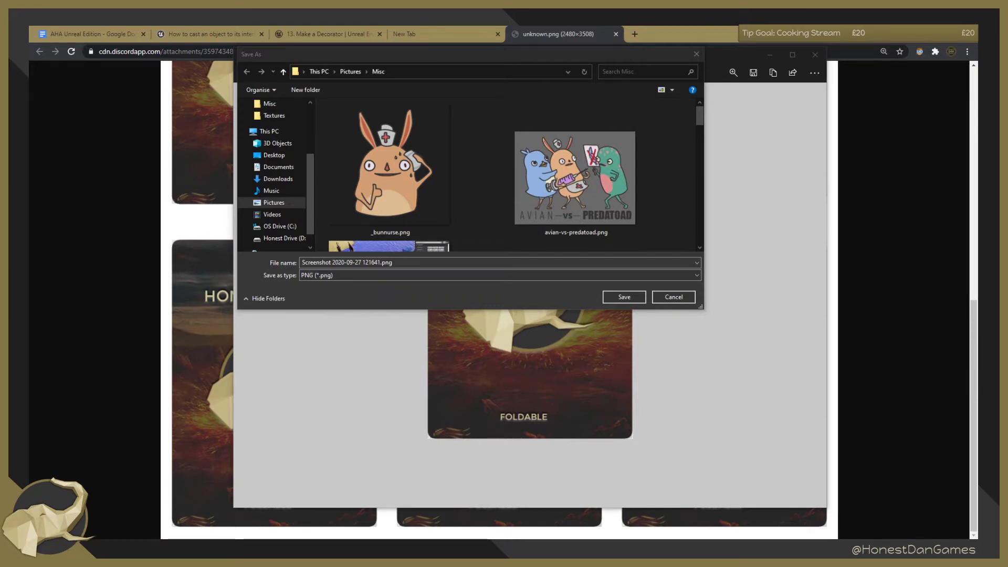
{"action": "scroll", "coordinate": [433, 206], "scroll_direction": "down", "scroll_amount": 5}
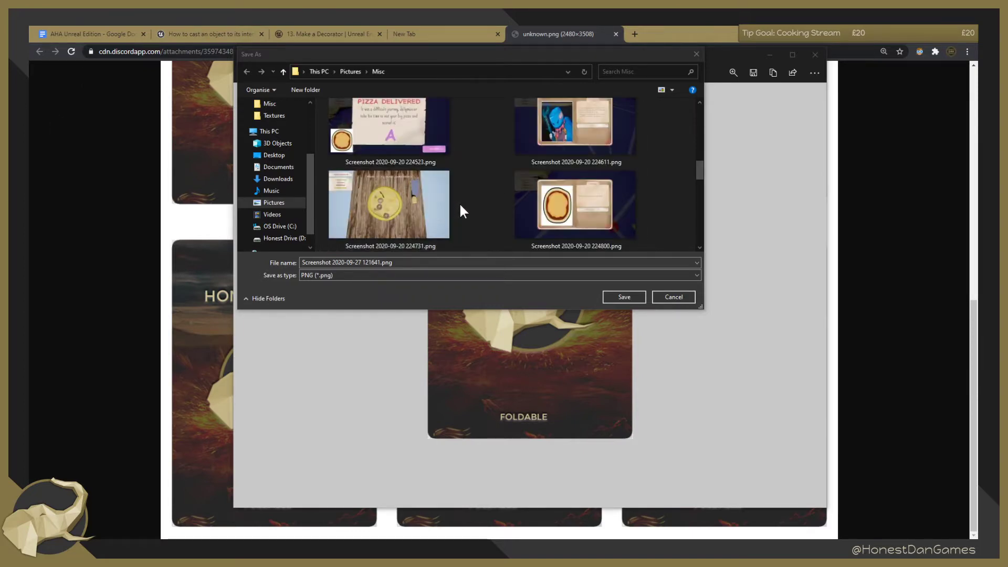
{"action": "scroll", "coordinate": [459, 202], "scroll_direction": "up", "scroll_amount": 5}
{"action": "left_click", "coordinate": [358, 71]}
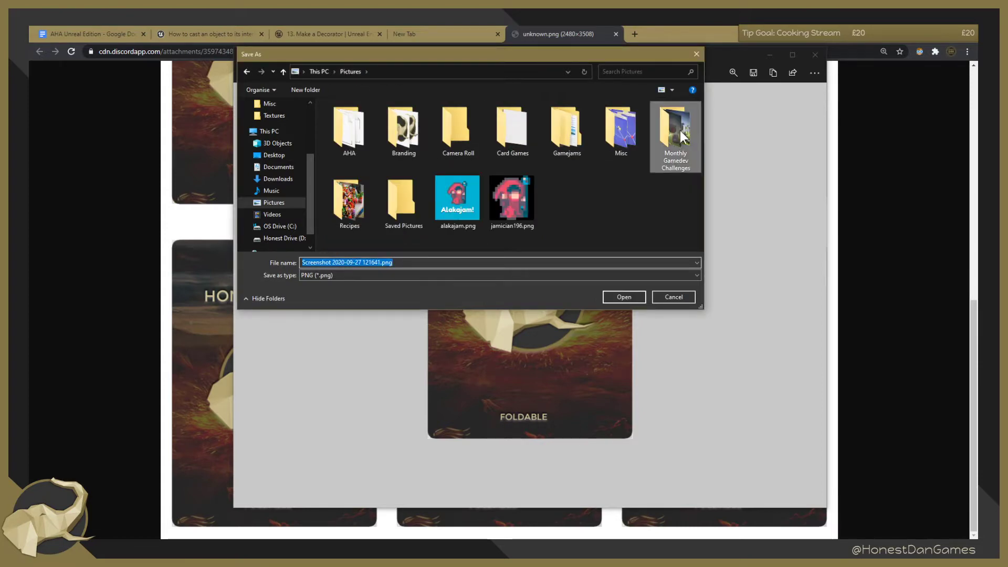
{"action": "double_click", "coordinate": [679, 130]}
{"action": "double_click", "coordinate": [573, 135]}
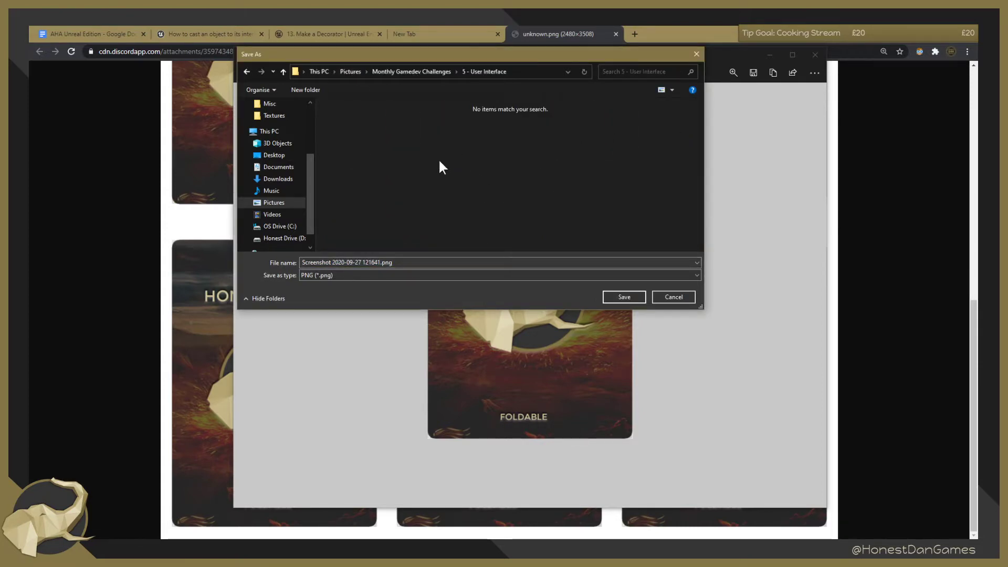
{"action": "left_click", "coordinate": [399, 264]}
{"action": "type", "text": "cardback_"}
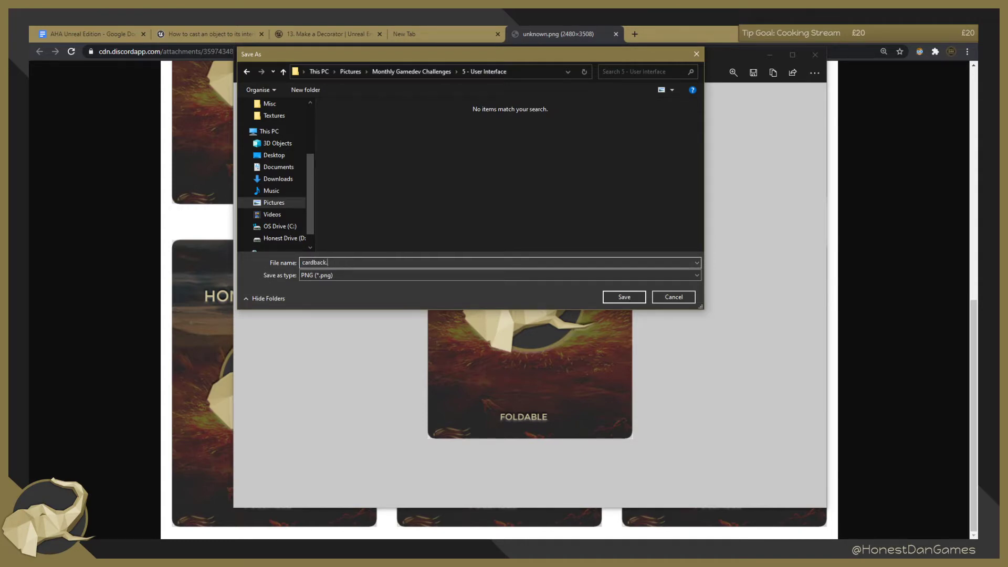
{"action": "type", "text": "png"}
{"action": "key", "text": "Return"}
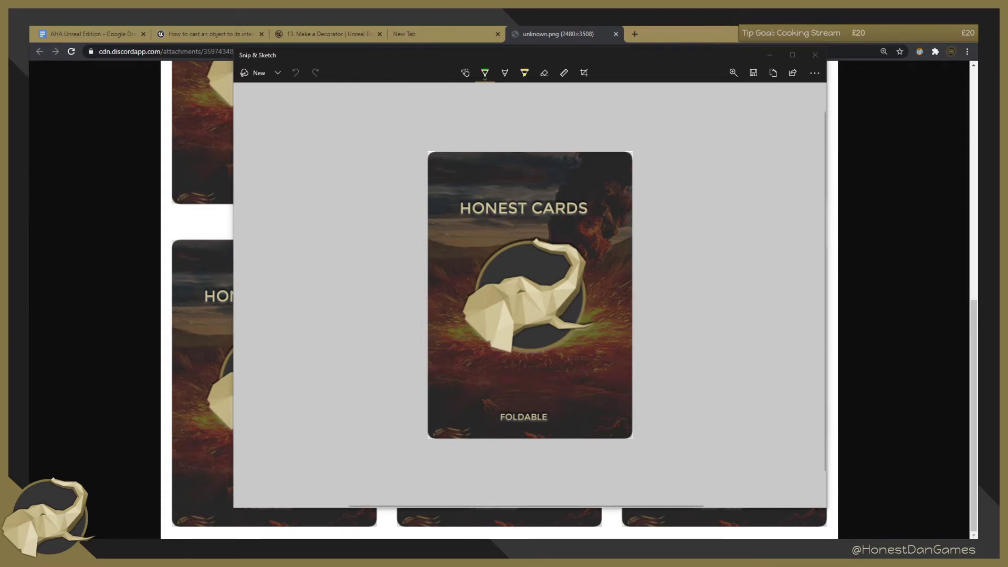
Return to the browser and open the copied link to the gem-cornered card front artwork in a new tab.
{"action": "mouse_move", "coordinate": [1007, 138]}
{"action": "left_mouse_down"}
{"action": "mouse_move", "coordinate": [789, 117]}
{"action": "mouse_move", "coordinate": [1007, 131]}
{"action": "left_mouse_up"}
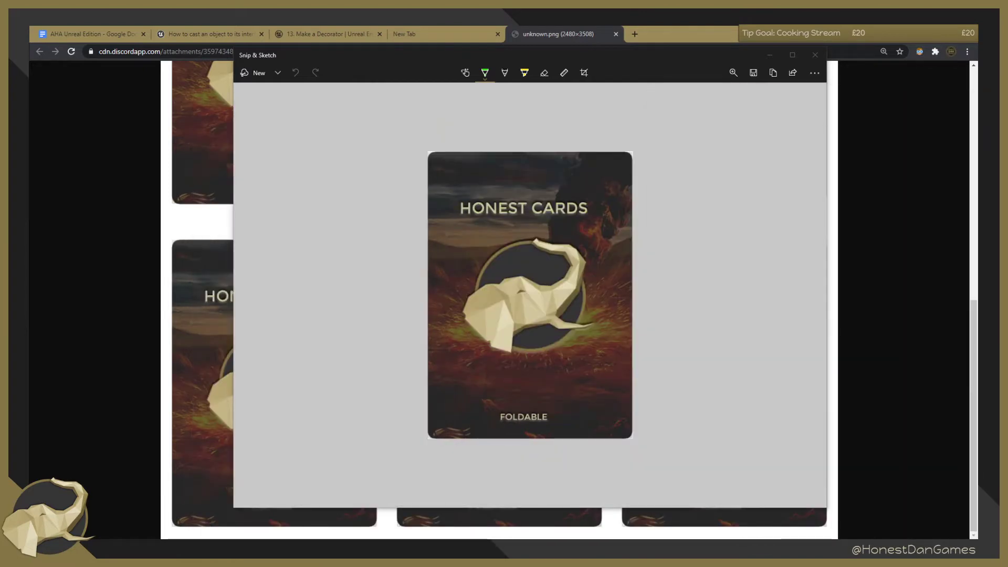
{"action": "left_click", "coordinate": [721, 28]}
{"action": "left_click", "coordinate": [557, 53]}
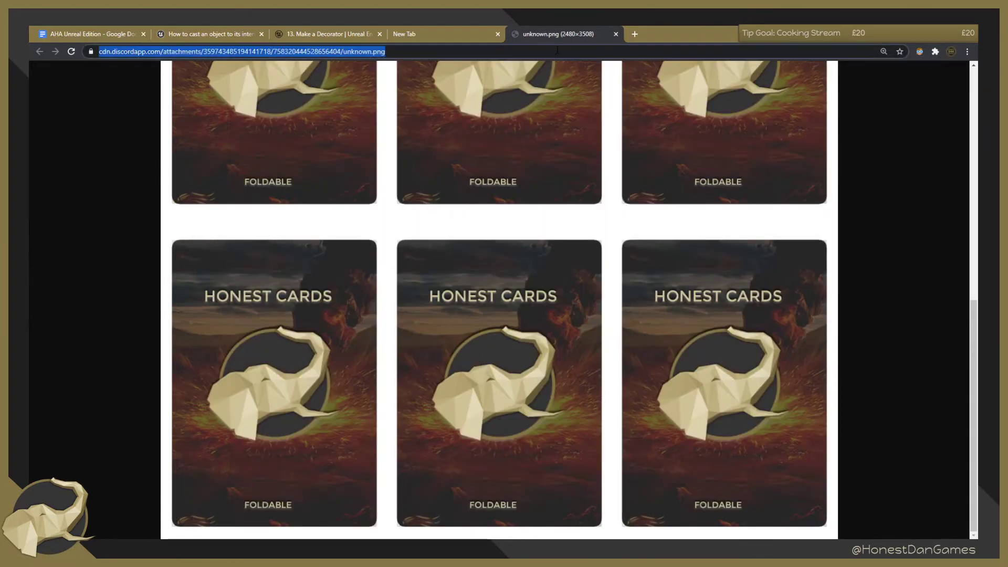
{"action": "key", "text": "ctrl+v"}
{"action": "left_click", "coordinate": [634, 34]}
{"action": "key", "text": "ctrl+v"}
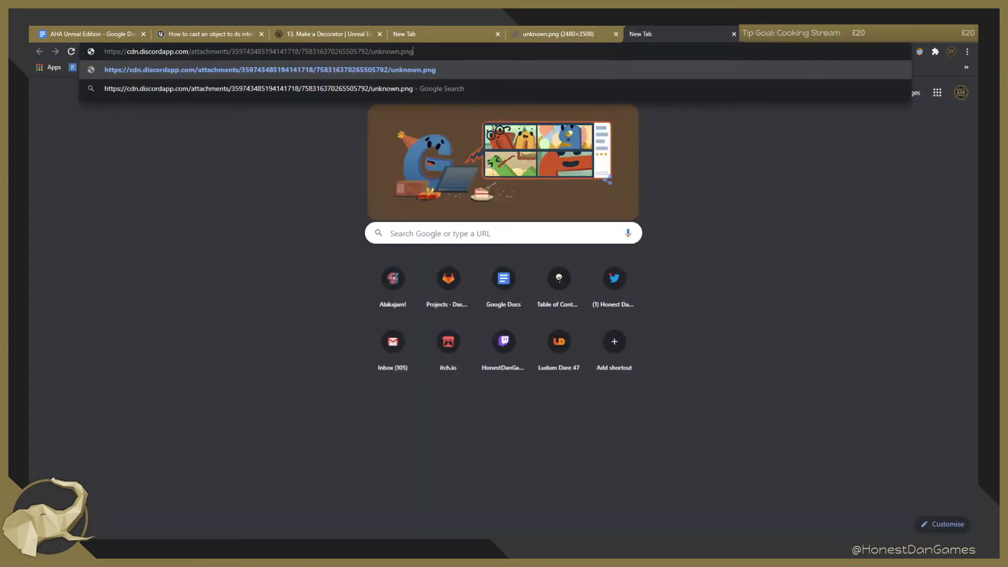
{"action": "key", "text": "Return"}
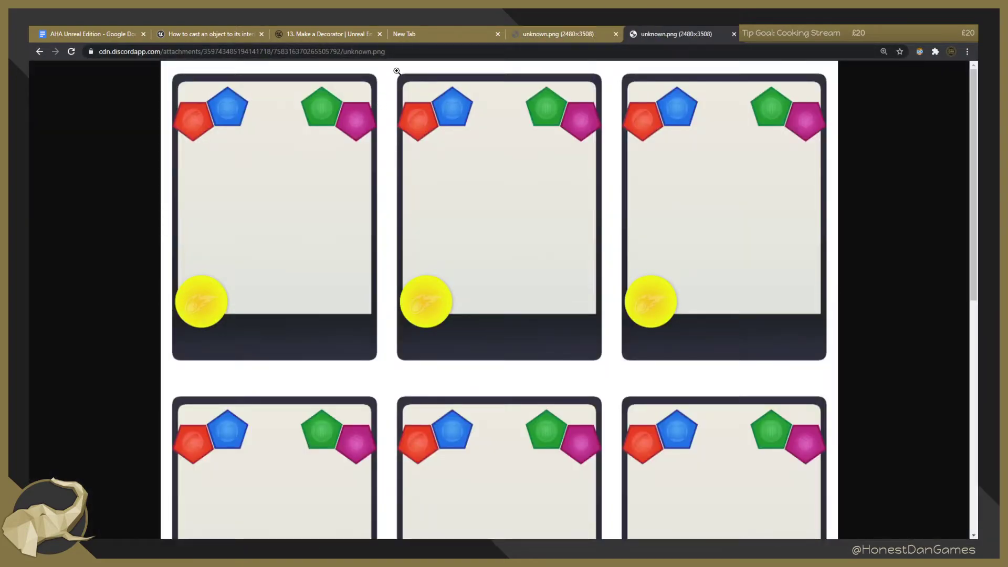
Capture a screen snip of the top-row middle card front with the coloured gems, cropped to the card's outline.
{"action": "key", "text": "super+shift+s"}
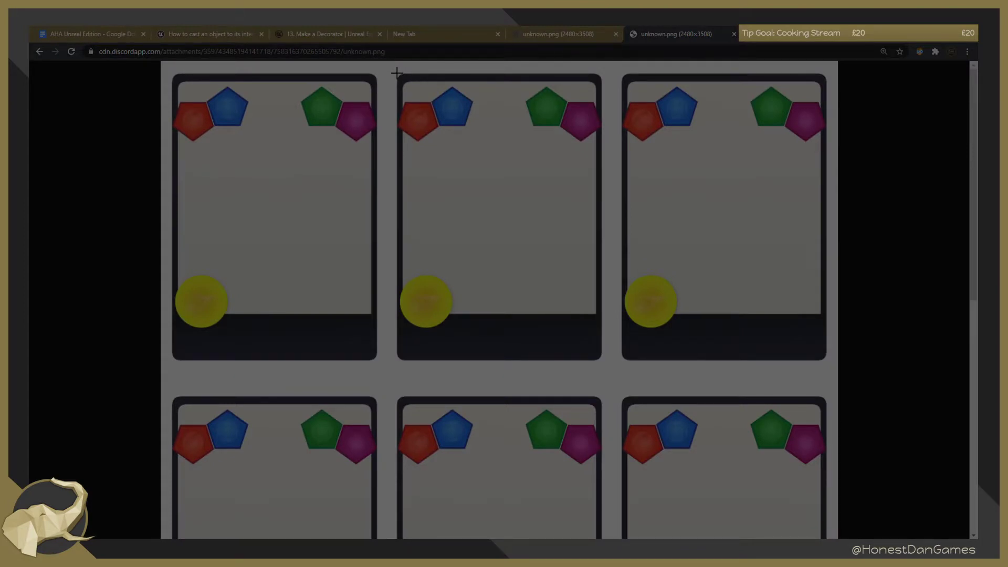
{"action": "left_click_drag", "start_coordinate": [396, 73], "coordinate": [602, 361]}
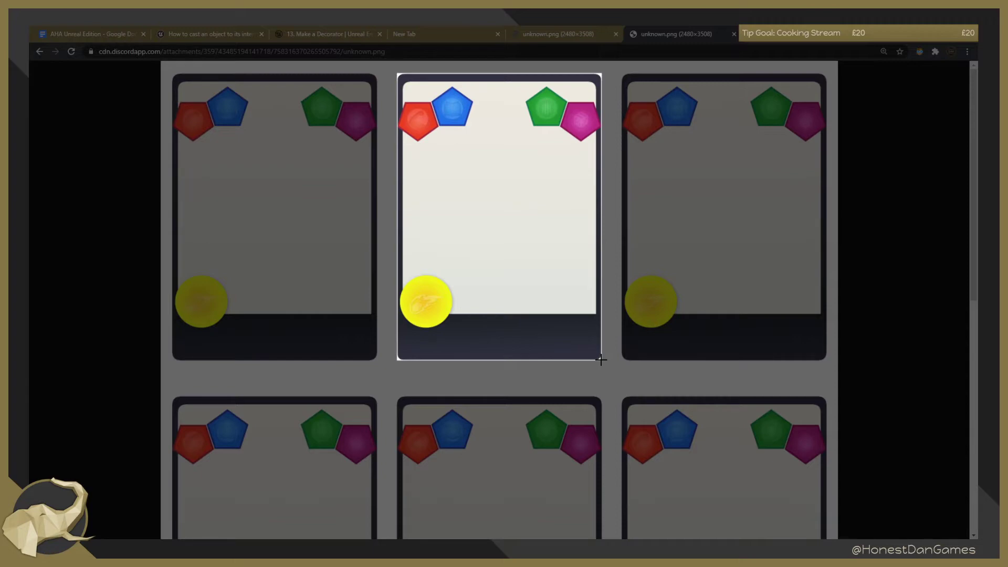
{"action": "left_click_drag", "start_coordinate": [601, 360], "coordinate": [601, 360]}
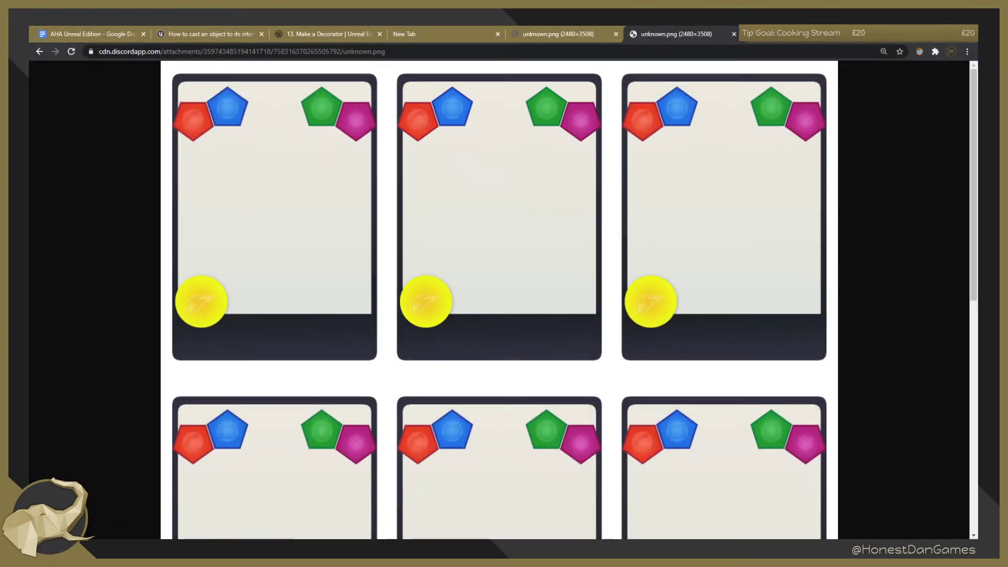
Open the pink card front artwork in the browser and bring up the gem card snip.
{"action": "left_click", "coordinate": [412, 280]}
{"action": "left_click", "coordinate": [487, 239]}
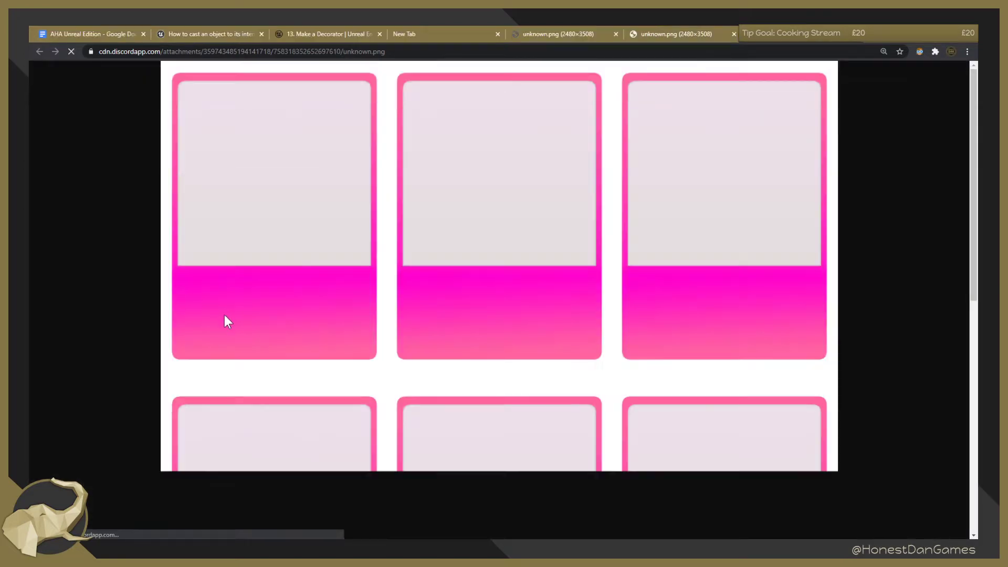
{"action": "key", "text": "super+shift+s"}
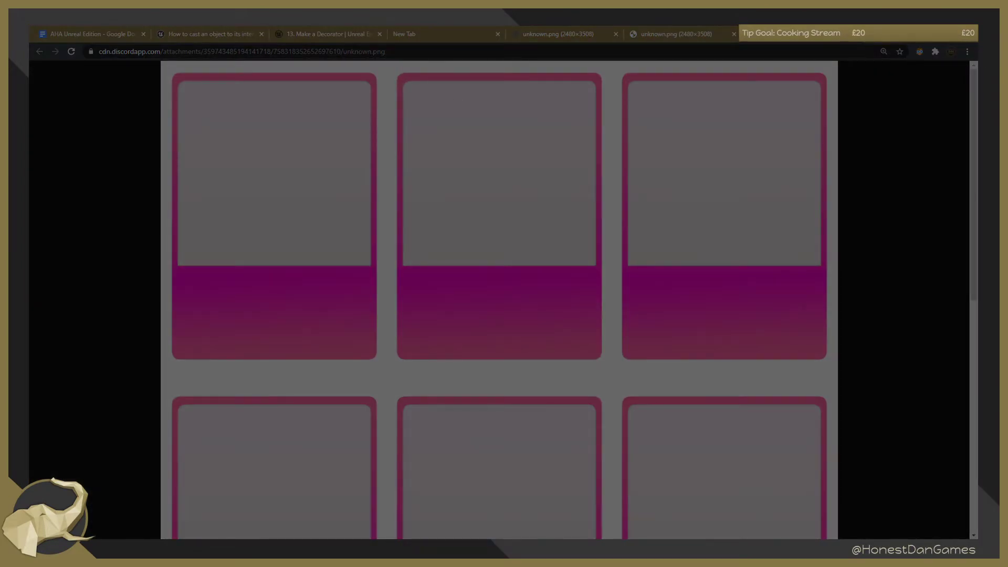
{"action": "key", "text": "Escape"}
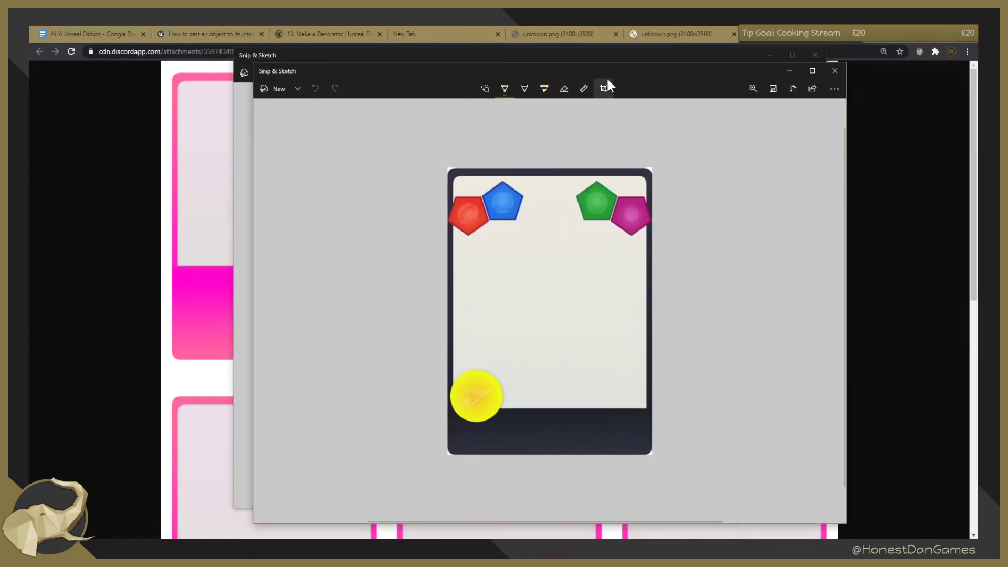
Save the gem card snip as cardfront1.png in the 5 - User Interface folder.
{"action": "left_click", "coordinate": [773, 89]}
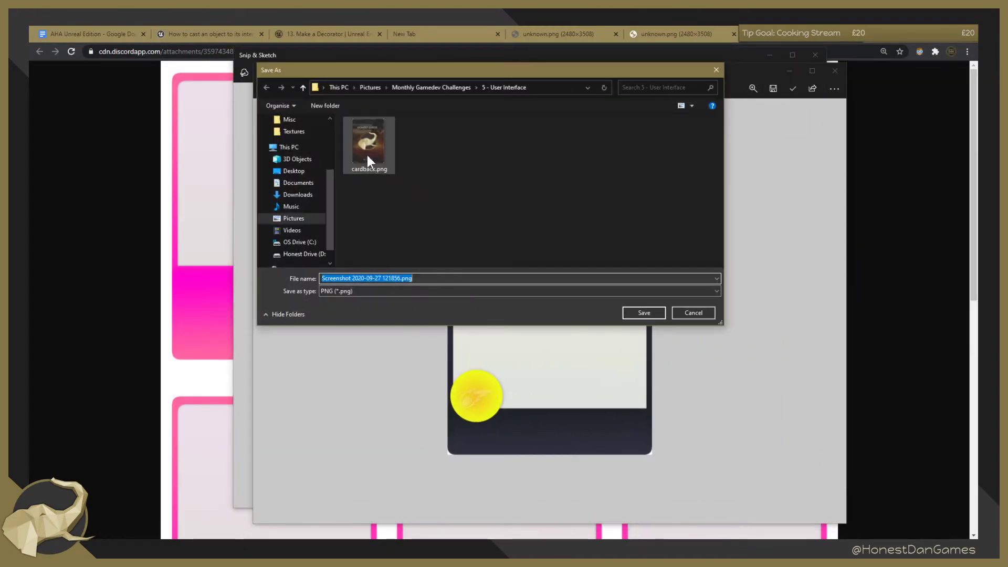
{"action": "left_click", "coordinate": [367, 152]}
{"action": "left_click", "coordinate": [423, 282]}
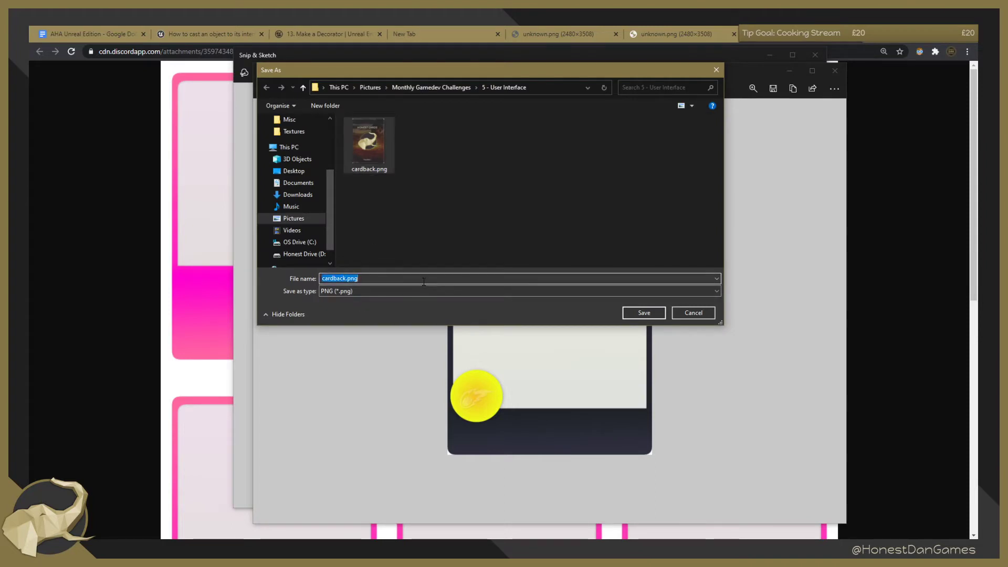
{"action": "key", "text": "Home"}
{"action": "key", "text": "Right"}
{"action": "key", "text": "Right"}
{"action": "key", "text": "Right"}
{"action": "key", "text": "Right"}
{"action": "key", "text": "shift+Right"}
{"action": "key", "text": "shift+Right"}
{"action": "key", "text": "shift+Right"}
{"action": "key", "text": "shift+Right"}
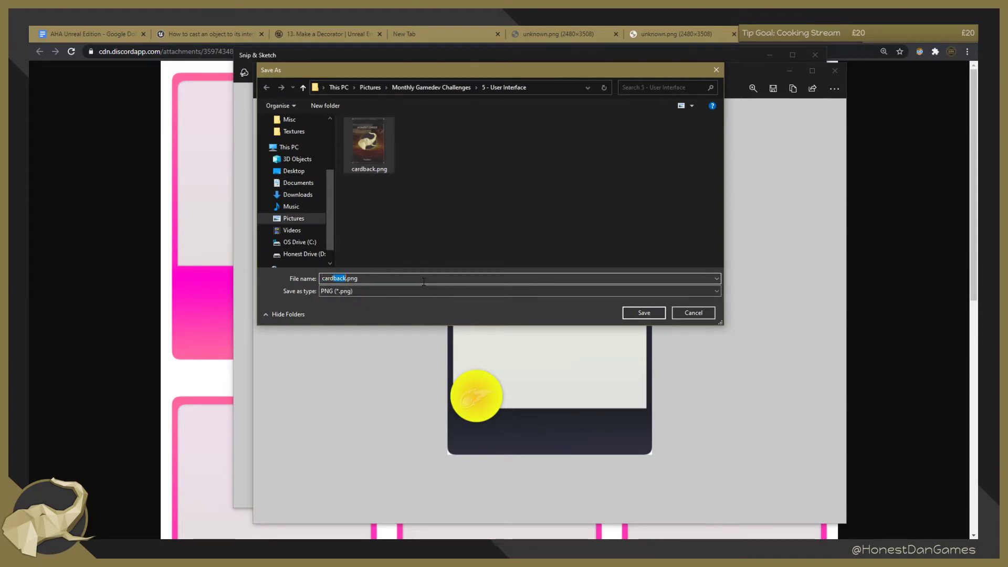
{"action": "type", "text": "front1"}
{"action": "key", "text": "Return"}
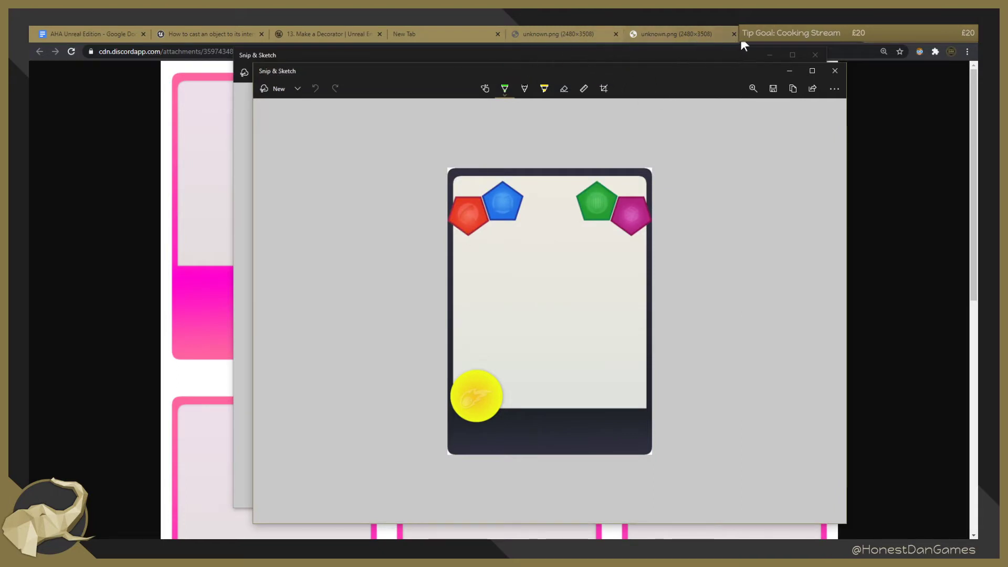
Capture a screen snip of the top-row middle pink card front and save it as cardfront2.png in the same folder.
{"action": "left_click", "coordinate": [803, 44]}
{"action": "key", "text": "super+shift+s"}
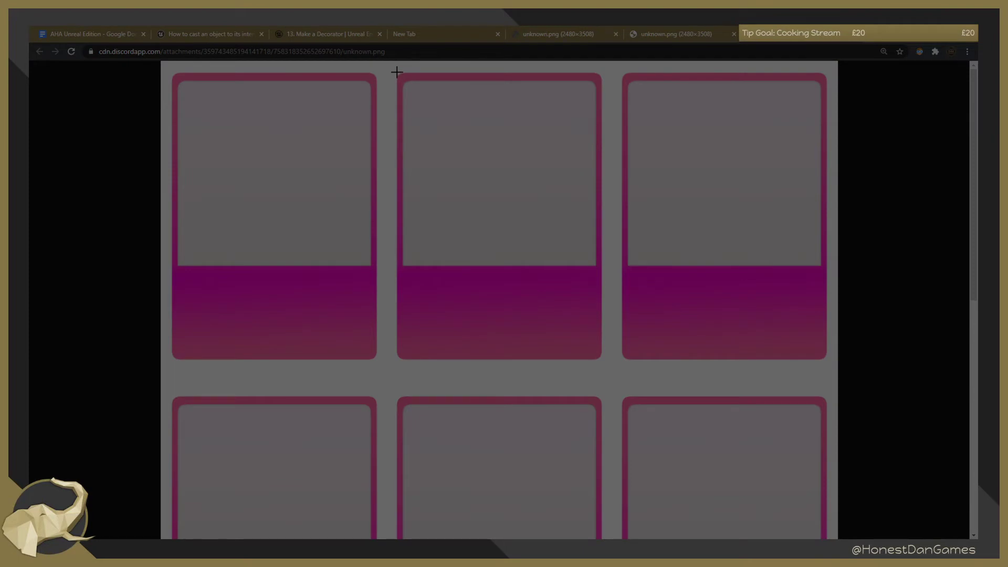
{"action": "mouse_move", "coordinate": [397, 72]}
{"action": "left_mouse_down"}
{"action": "mouse_move", "coordinate": [590, 326]}
{"action": "mouse_move", "coordinate": [602, 359]}
{"action": "left_mouse_up"}
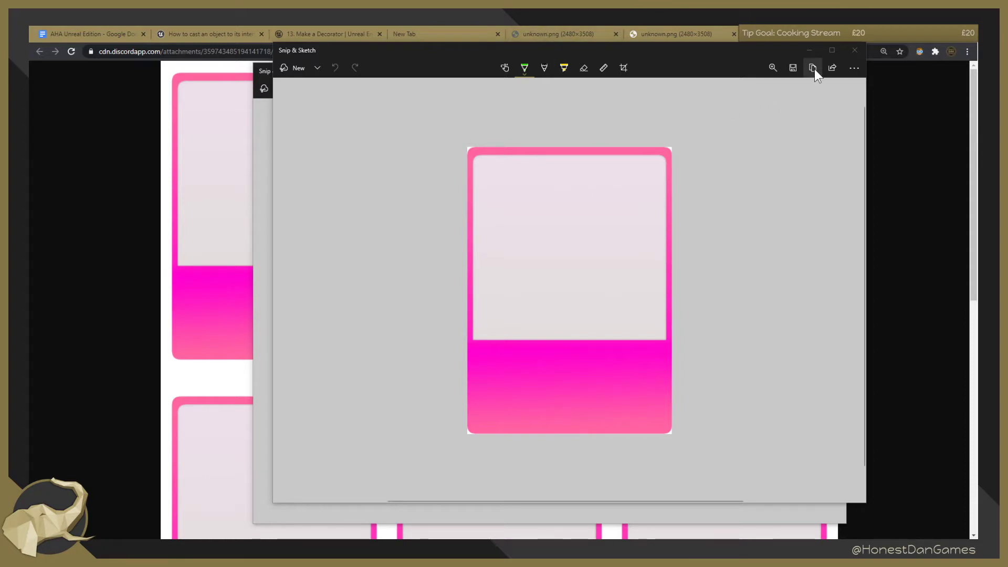
{"action": "left_click", "coordinate": [793, 67]}
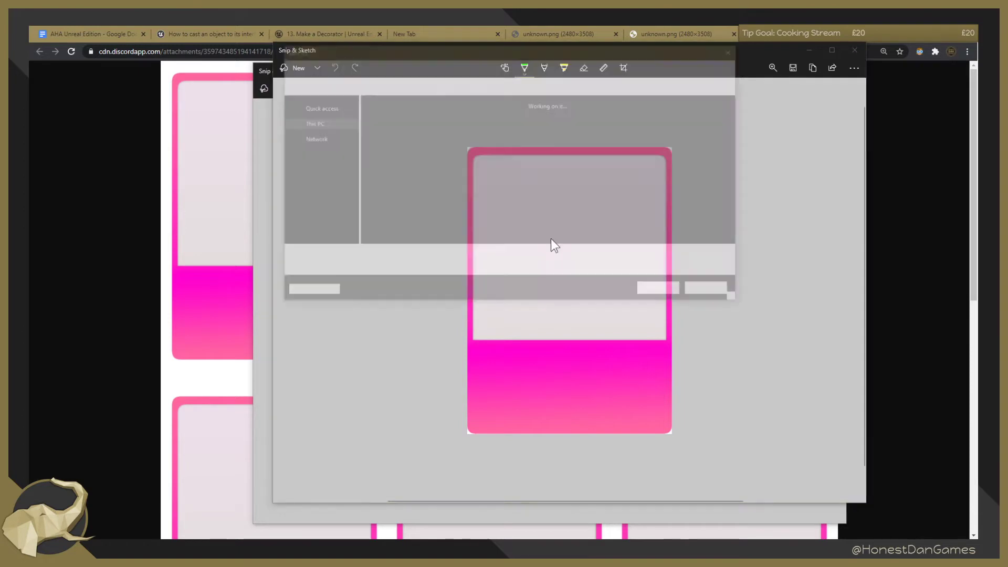
{"action": "left_click", "coordinate": [446, 129]}
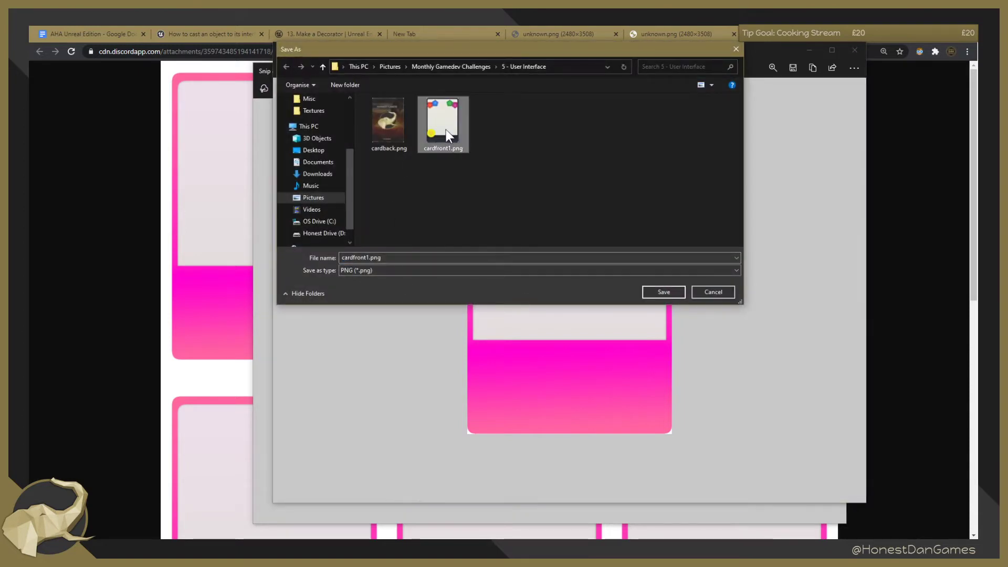
{"action": "left_click", "coordinate": [404, 257]}
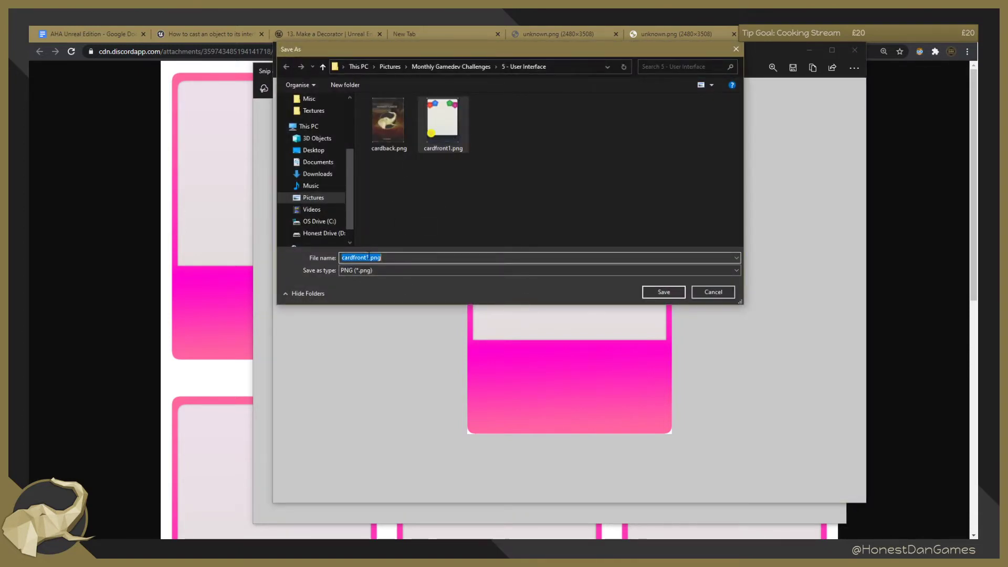
{"action": "left_click", "coordinate": [405, 256]}
{"action": "key", "text": "Return"}
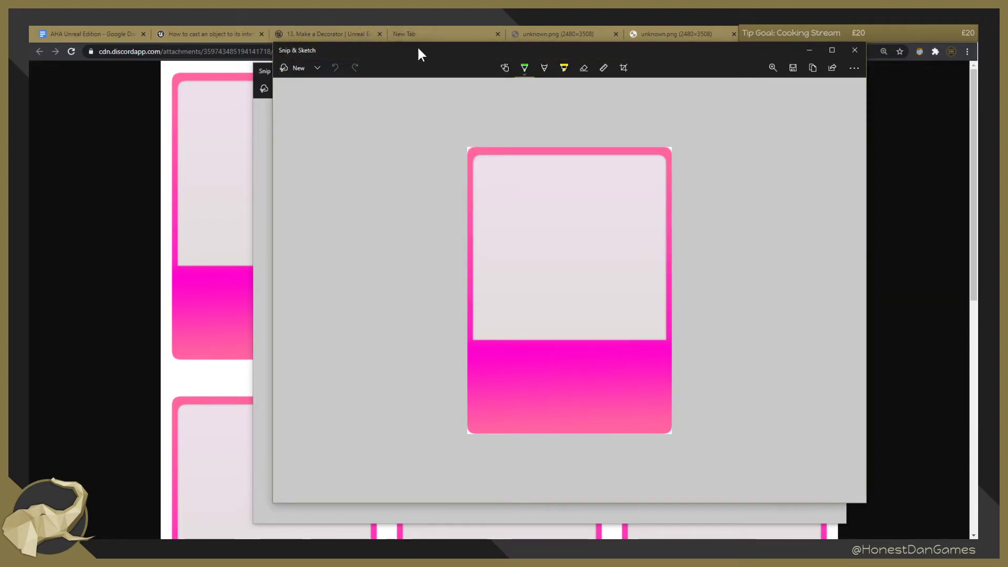
Move the overlapping snip windows apart to check both card fronts, and return to the browser artwork.
{"action": "mouse_move", "coordinate": [419, 49]}
{"action": "left_mouse_down"}
{"action": "mouse_move", "coordinate": [473, 118]}
{"action": "mouse_move", "coordinate": [437, 68]}
{"action": "left_mouse_up"}
{"action": "left_click", "coordinate": [282, 71]}
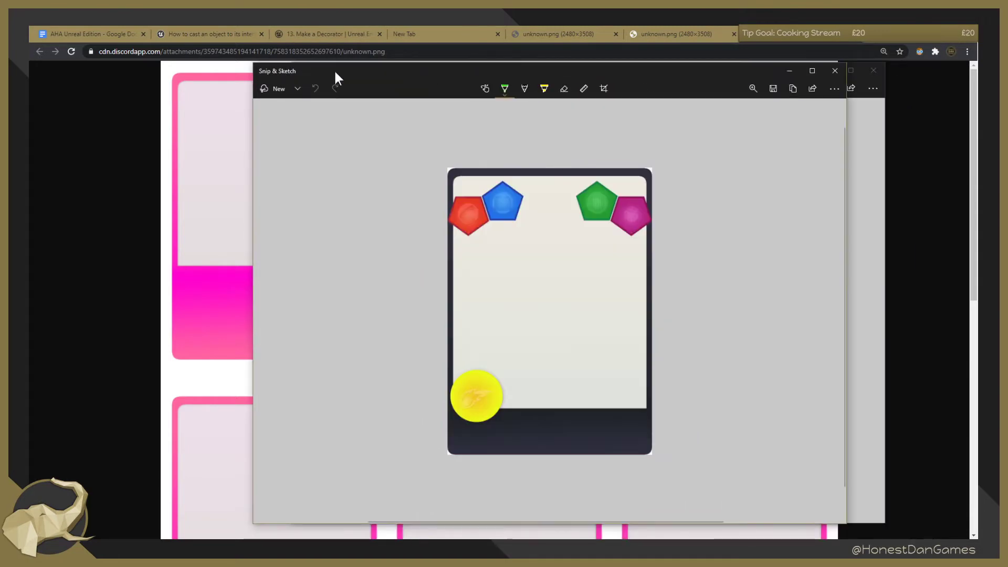
{"action": "mouse_move", "coordinate": [334, 69]}
{"action": "left_mouse_down"}
{"action": "mouse_move", "coordinate": [280, 87]}
{"action": "mouse_move", "coordinate": [238, 78]}
{"action": "mouse_move", "coordinate": [249, 55]}
{"action": "left_mouse_up"}
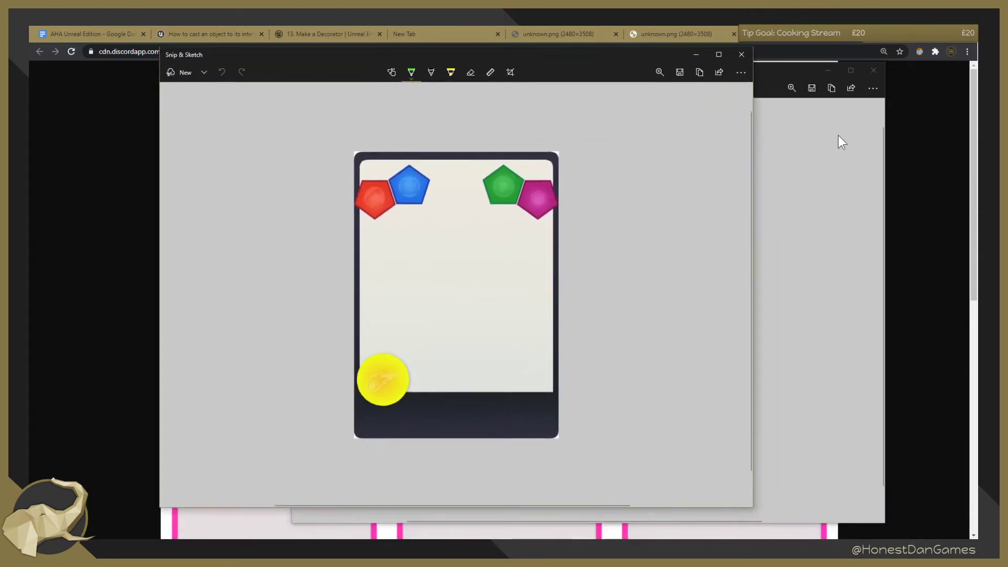
{"action": "left_click", "coordinate": [835, 149]}
{"action": "left_click", "coordinate": [806, 45]}
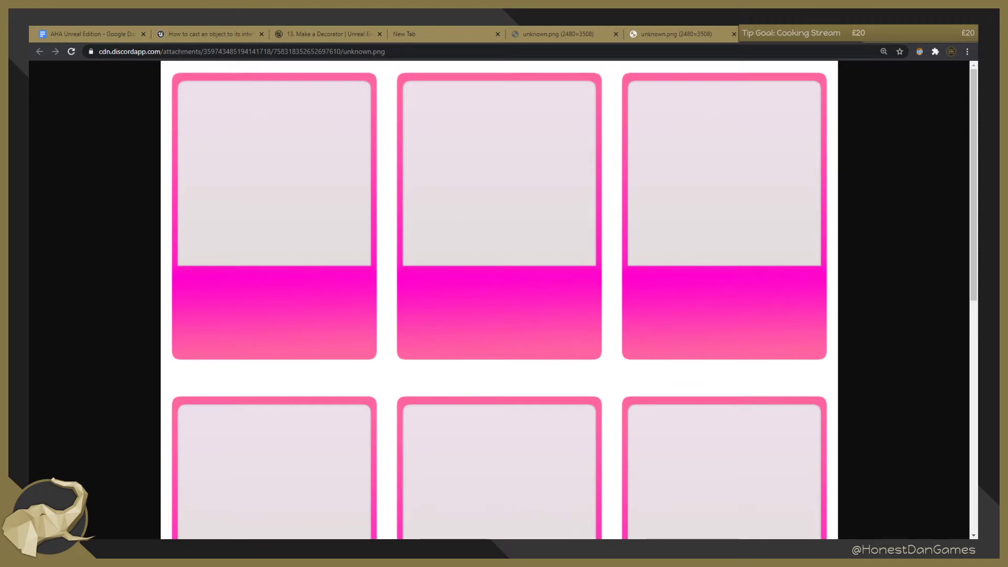
Switch to the CardLevel tab in Unreal Editor and open the Textures folder in the Content Browser.
{"action": "key", "text": "alt+Tab"}
{"action": "left_click", "coordinate": [98, 35]}
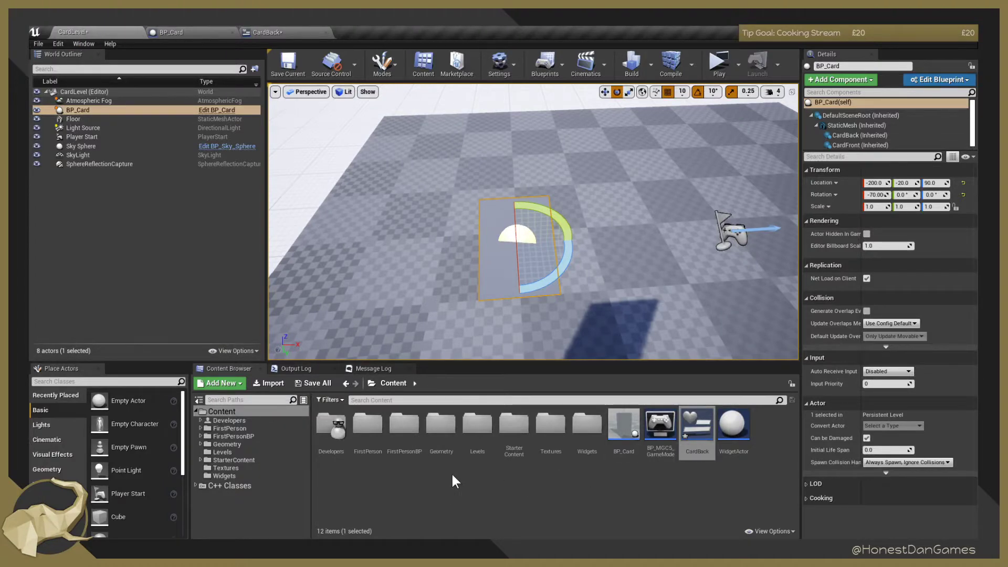
{"action": "double_click", "coordinate": [550, 426]}
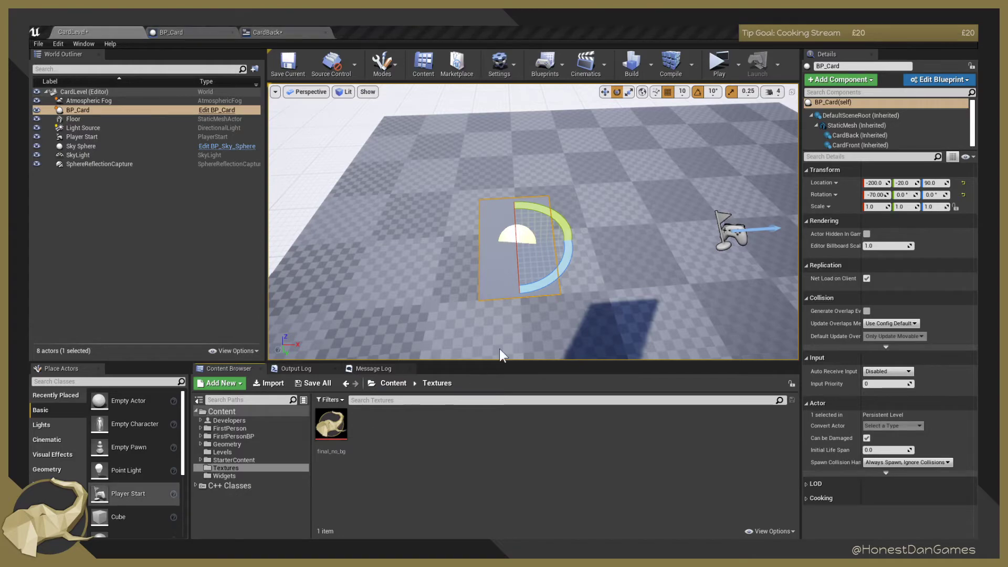
Import cardback.png, cardfront1.png and cardfront2.png from File Explorer's recent files into the Textures folder, and clear the Explorer window away.
{"action": "key", "text": "super+e"}
{"action": "right_click", "coordinate": [232, 225]}
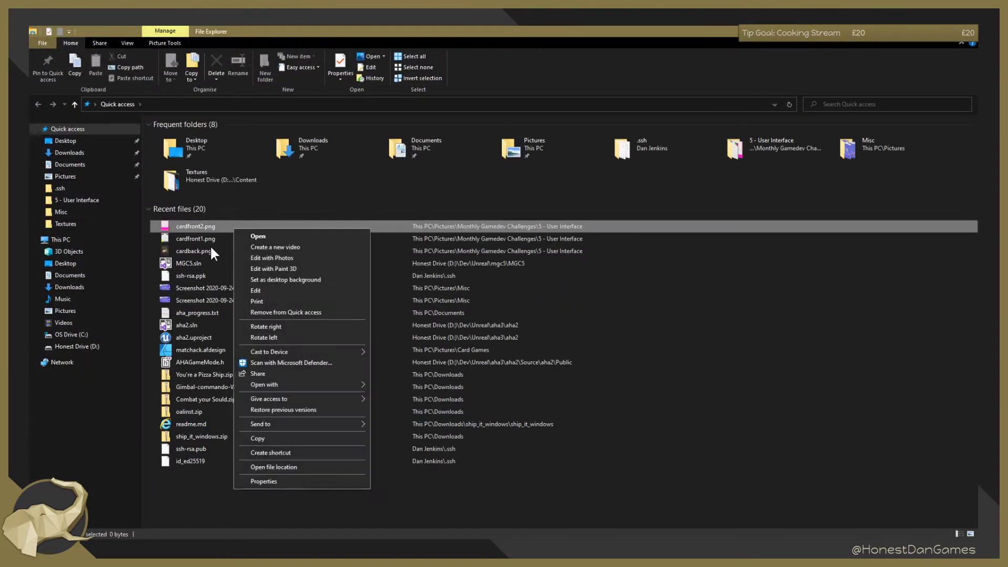
{"action": "left_click_drag", "start_coordinate": [314, 32], "coordinate": [782, 135]}
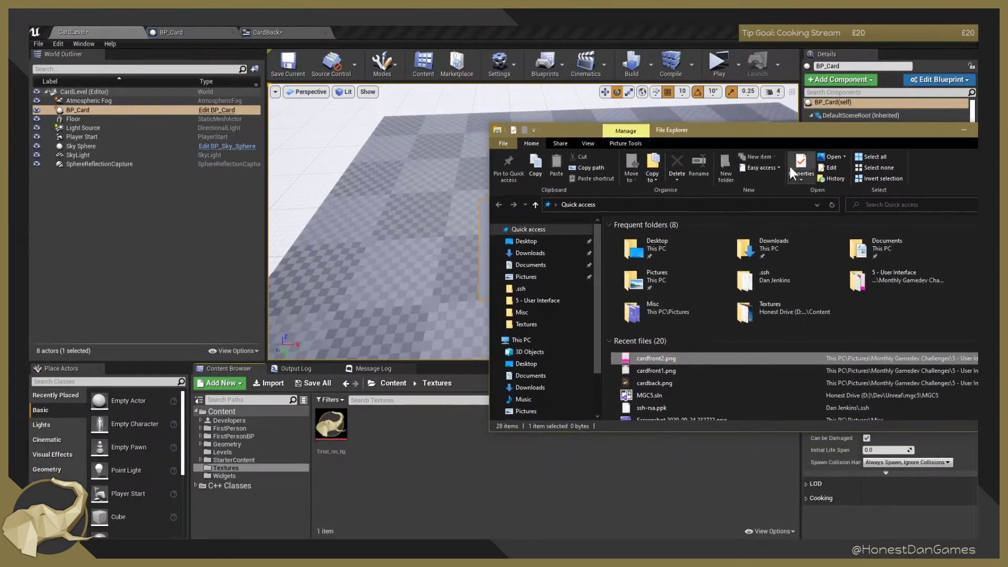
{"action": "left_click", "coordinate": [666, 384], "text": "shift"}
{"action": "left_click_drag", "start_coordinate": [657, 375], "coordinate": [410, 436]}
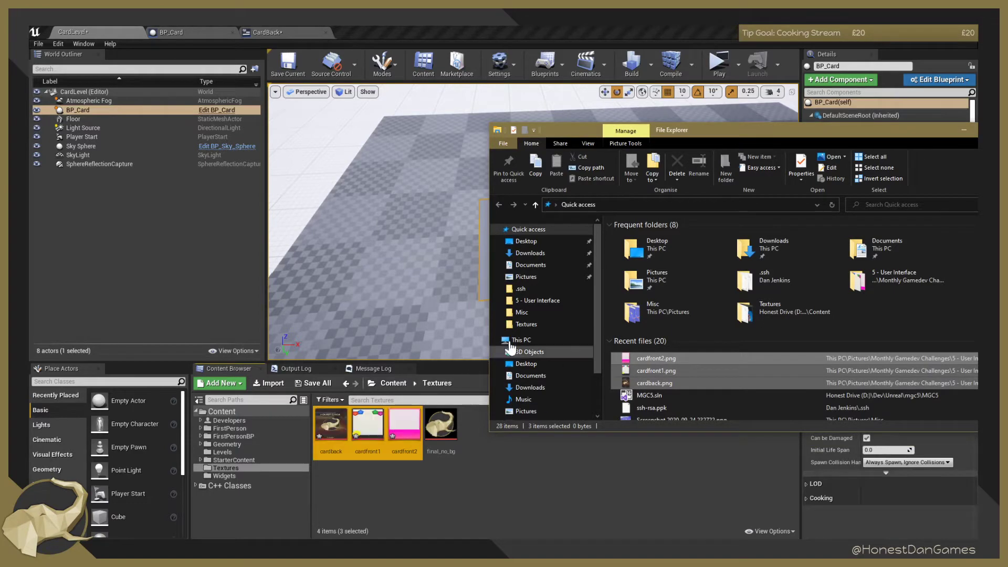
{"action": "left_click_drag", "start_coordinate": [937, 126], "coordinate": [764, 131]}
{"action": "left_click", "coordinate": [795, 139]}
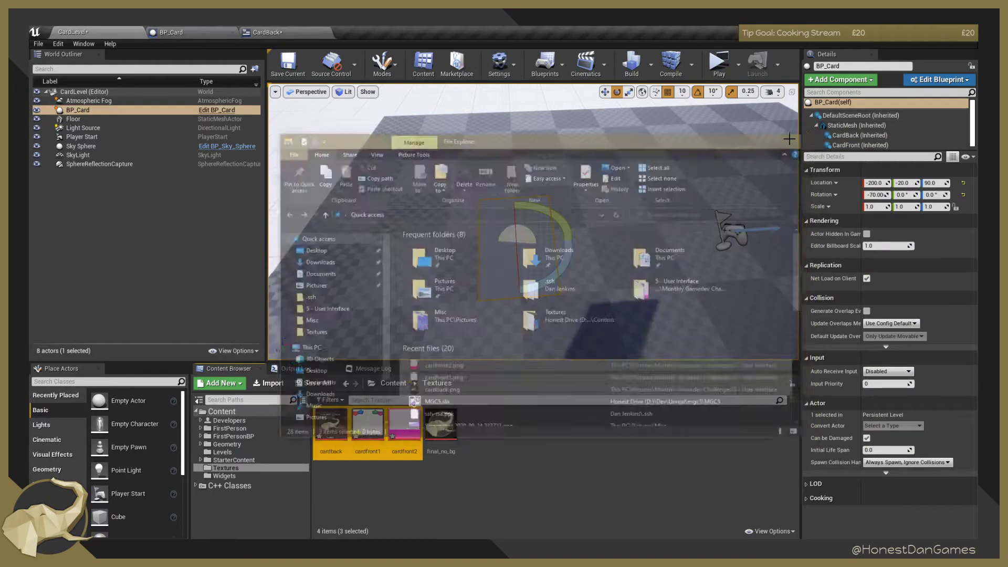
Bulk edit the cardback, cardfront1 and cardfront2 textures to UserInterface2D (RGBA) compression, save them and close the property matrix.
{"action": "right_click", "coordinate": [396, 424]}
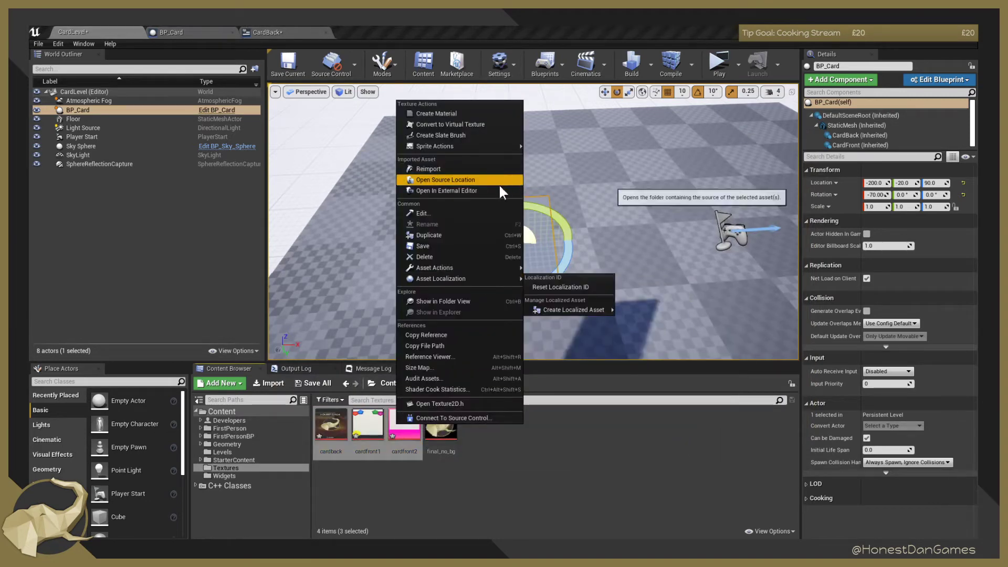
{"action": "mouse_move", "coordinate": [499, 277]}
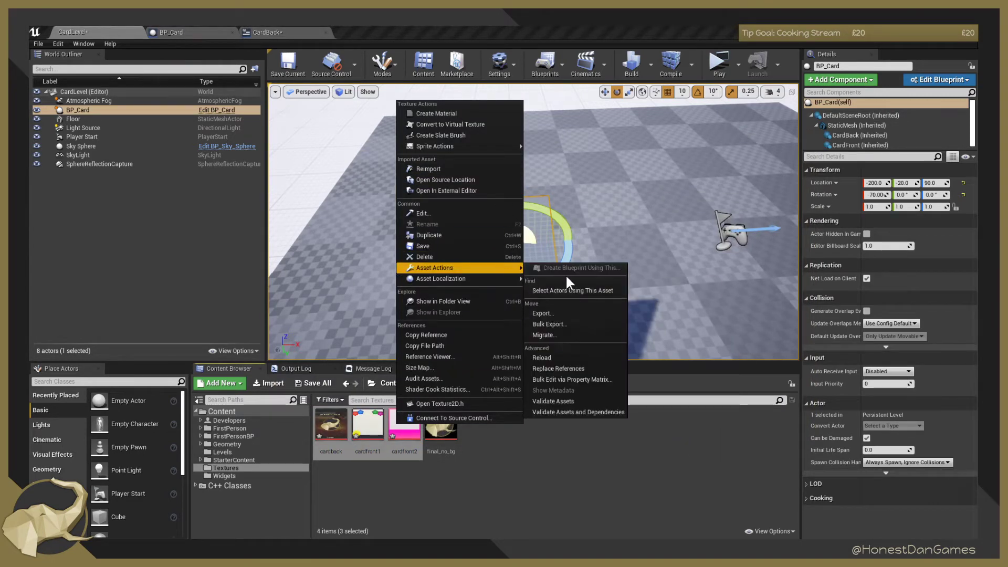
{"action": "left_click", "coordinate": [588, 383]}
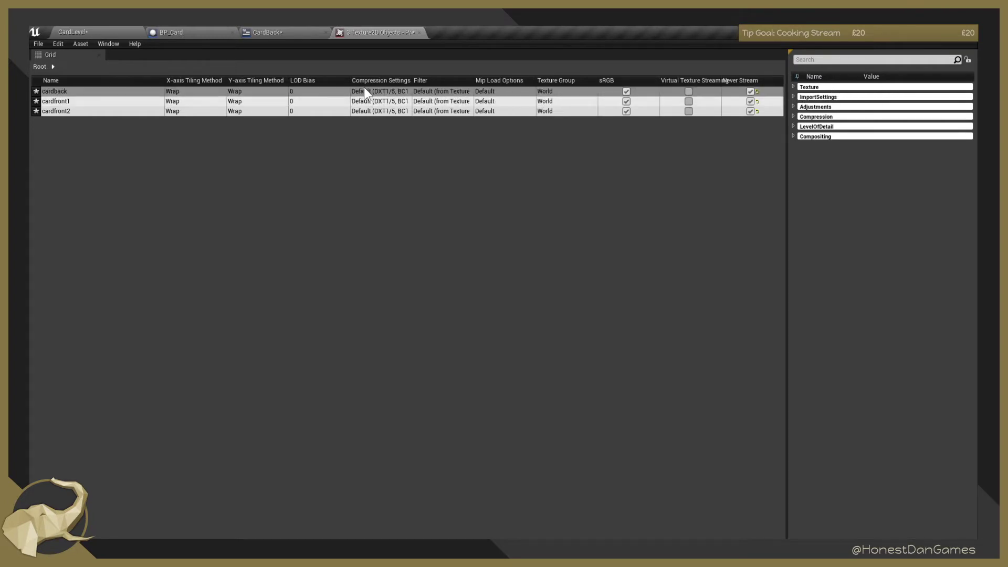
{"action": "left_click", "coordinate": [795, 87]}
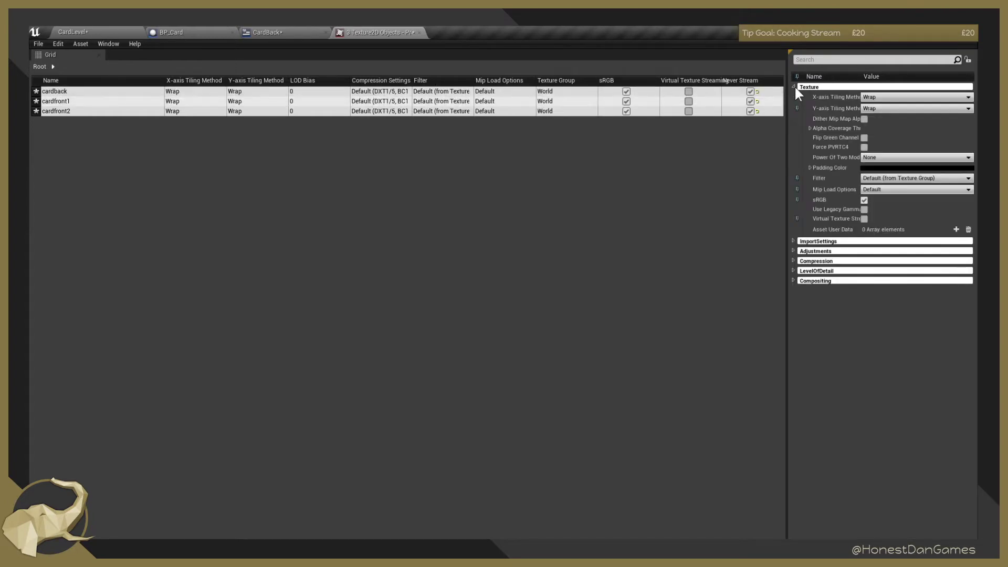
{"action": "left_click", "coordinate": [794, 261]}
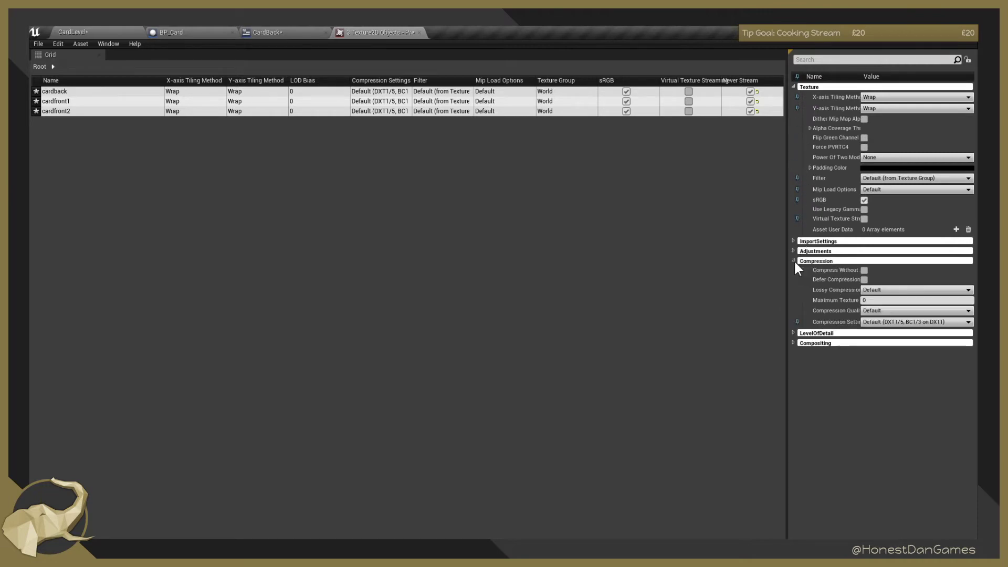
{"action": "left_click", "coordinate": [906, 321]}
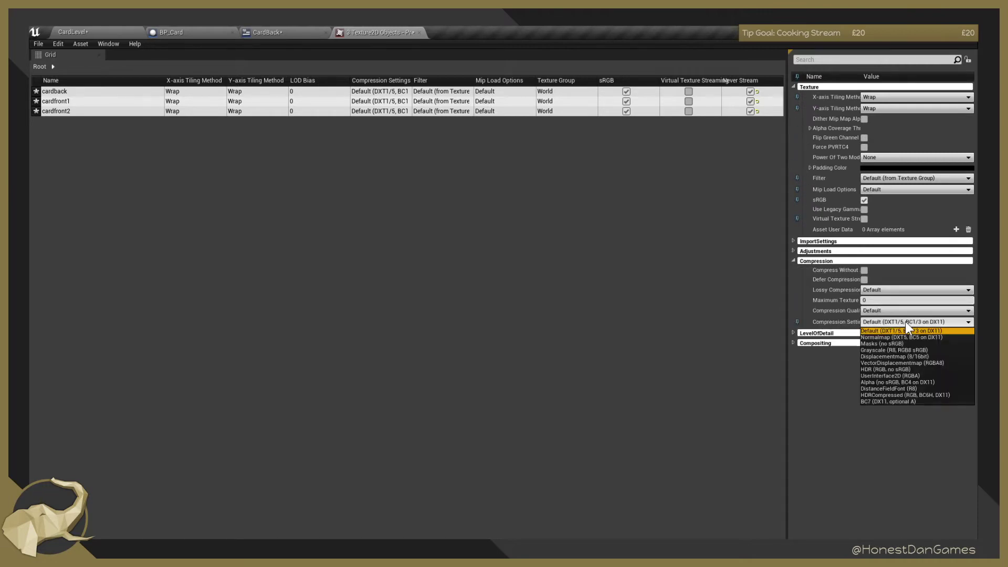
{"action": "left_click", "coordinate": [896, 375]}
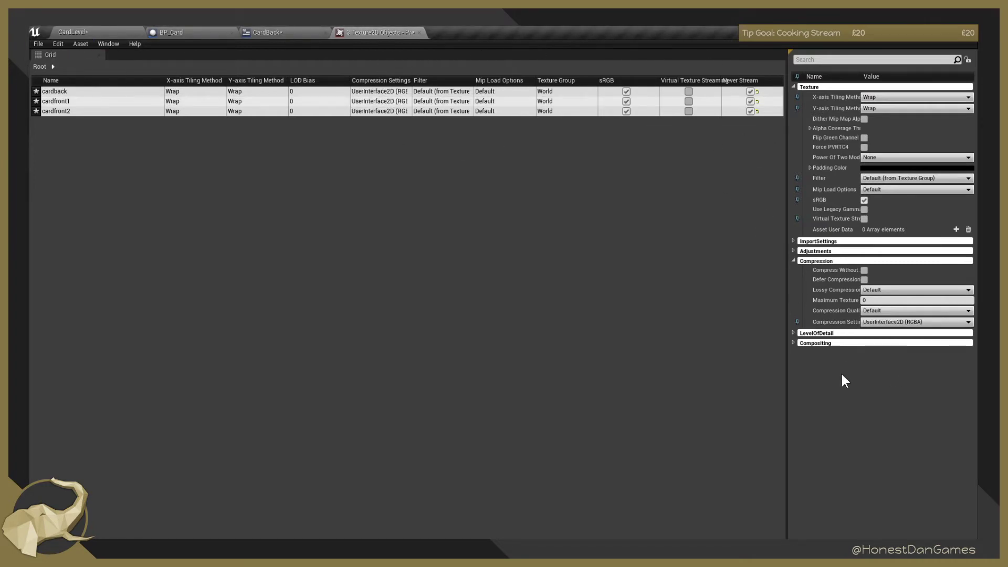
{"action": "key", "text": "ctrl+s"}
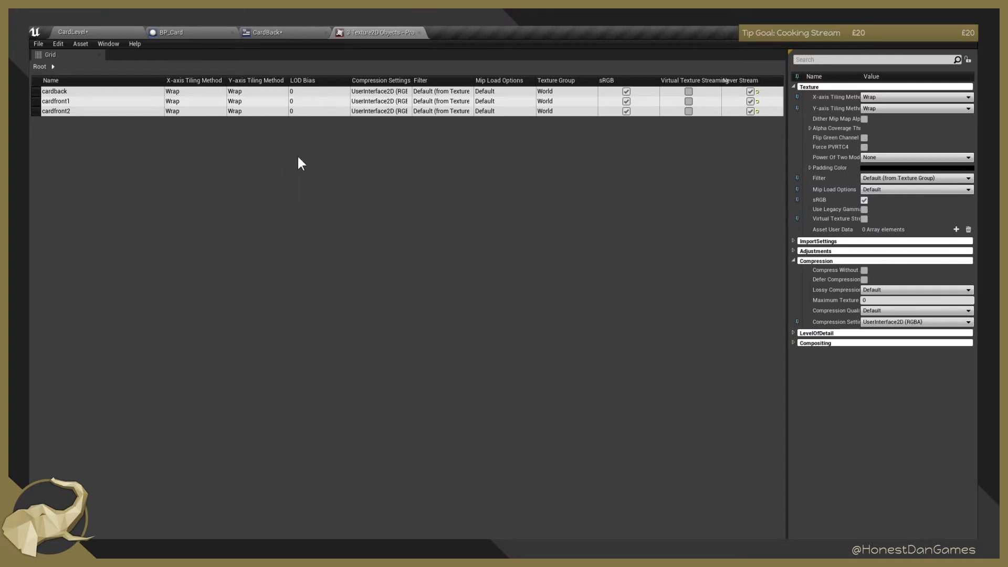
{"action": "left_click", "coordinate": [419, 33]}
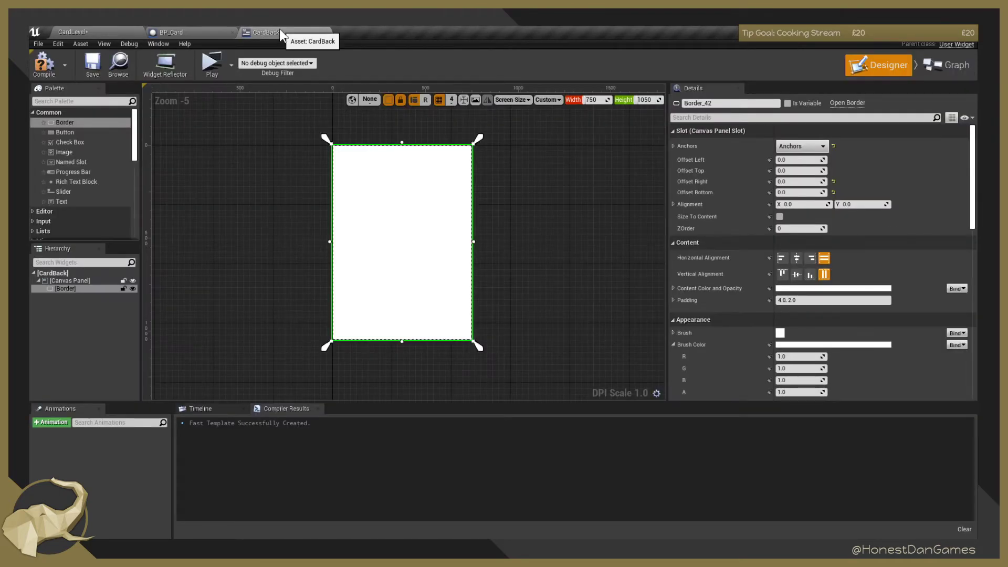
Save the CardBack widget and return to the CardLevel editor.
{"action": "left_click", "coordinate": [177, 32]}
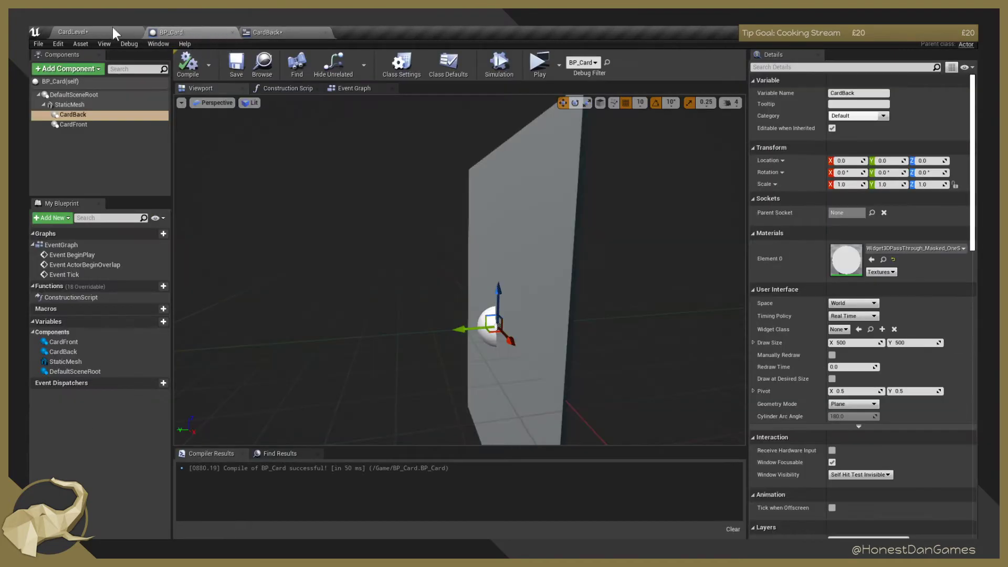
{"action": "left_click", "coordinate": [113, 29]}
{"action": "left_click", "coordinate": [297, 30]}
{"action": "left_click", "coordinate": [94, 67]}
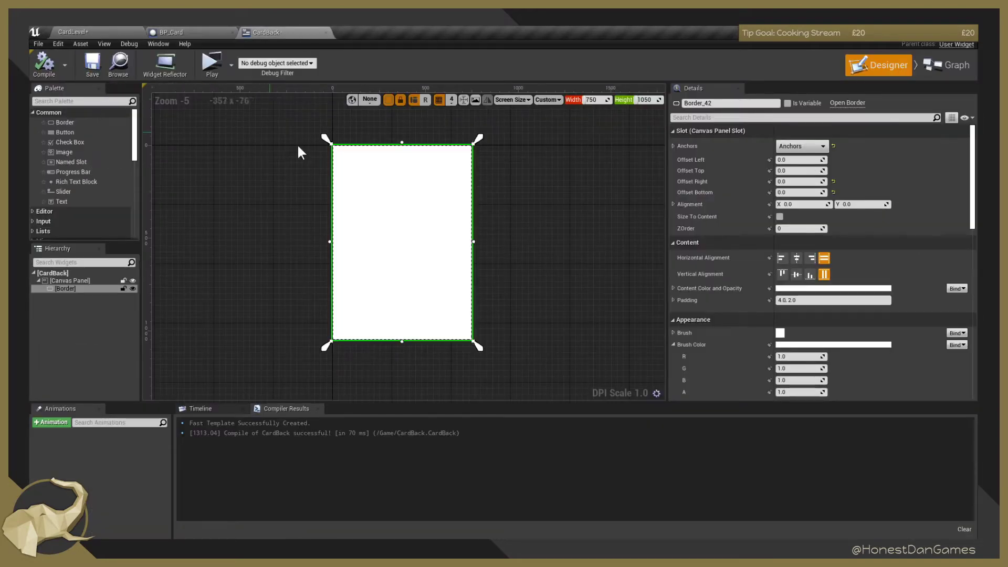
{"action": "left_click", "coordinate": [80, 34]}
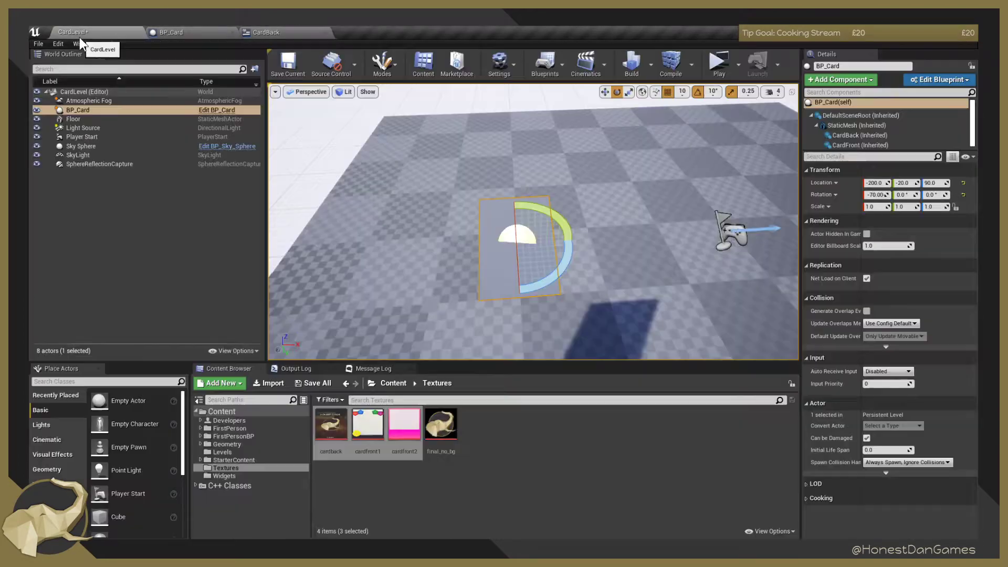
In the CardBack widget, set the border's brush image to the cardback texture, check the artwork, and compile and save.
{"action": "left_click", "coordinate": [314, 34]}
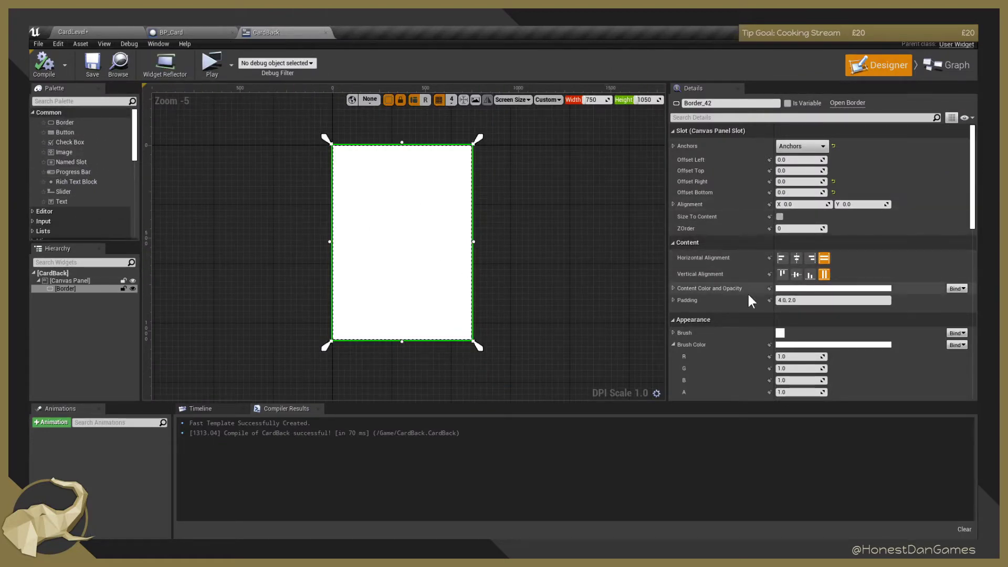
{"action": "scroll", "coordinate": [721, 317], "scroll_direction": "down", "scroll_amount": 2}
{"action": "left_click", "coordinate": [674, 300]}
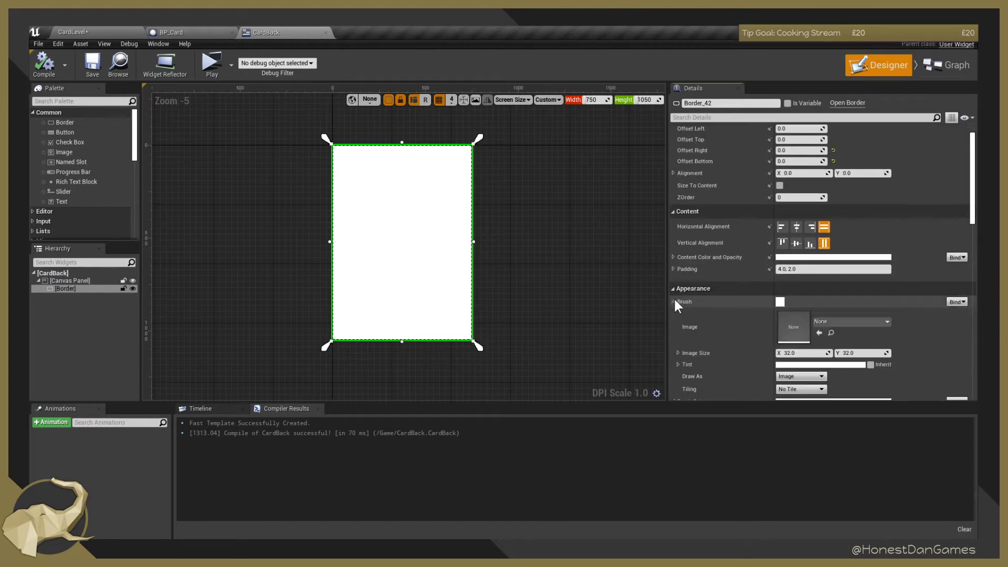
{"action": "scroll", "coordinate": [717, 312], "scroll_direction": "down", "scroll_amount": 2}
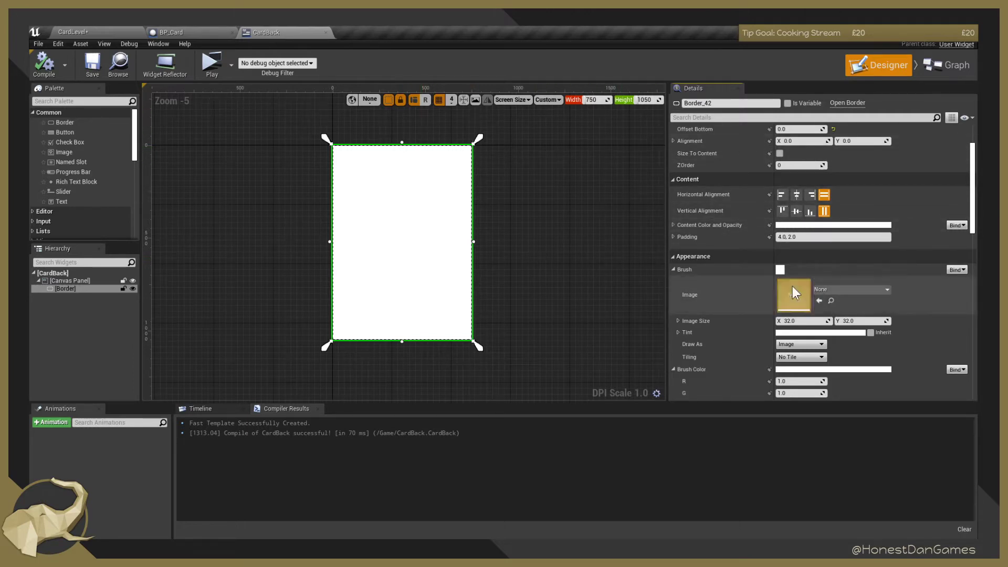
{"action": "left_click", "coordinate": [822, 292]}
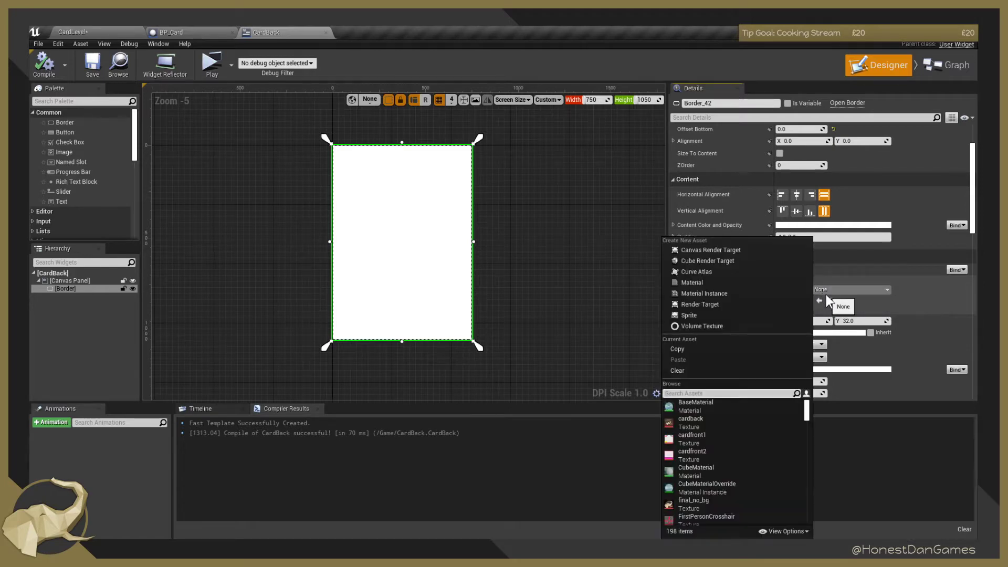
{"action": "left_click", "coordinate": [707, 420]}
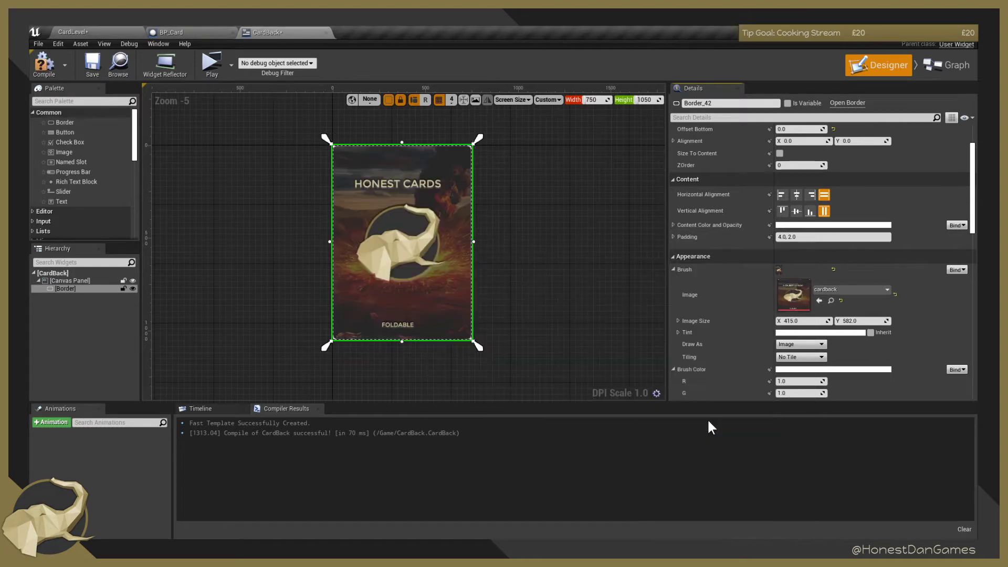
{"action": "left_click", "coordinate": [495, 286]}
{"action": "scroll", "coordinate": [366, 278], "scroll_direction": "up", "scroll_amount": 1}
{"action": "scroll", "coordinate": [366, 278], "scroll_direction": "up", "scroll_amount": 1}
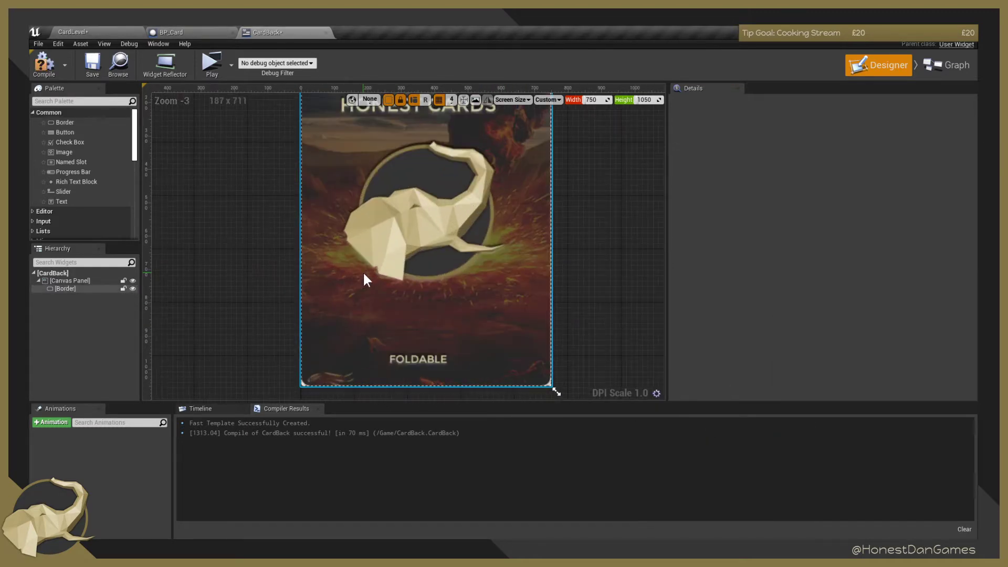
{"action": "scroll", "coordinate": [366, 279], "scroll_direction": "down", "scroll_amount": 1}
{"action": "mouse_move", "coordinate": [276, 203]}
{"action": "right_mouse_down"}
{"action": "mouse_move", "coordinate": [259, 272]}
{"action": "mouse_move", "coordinate": [275, 222]}
{"action": "right_mouse_up"}
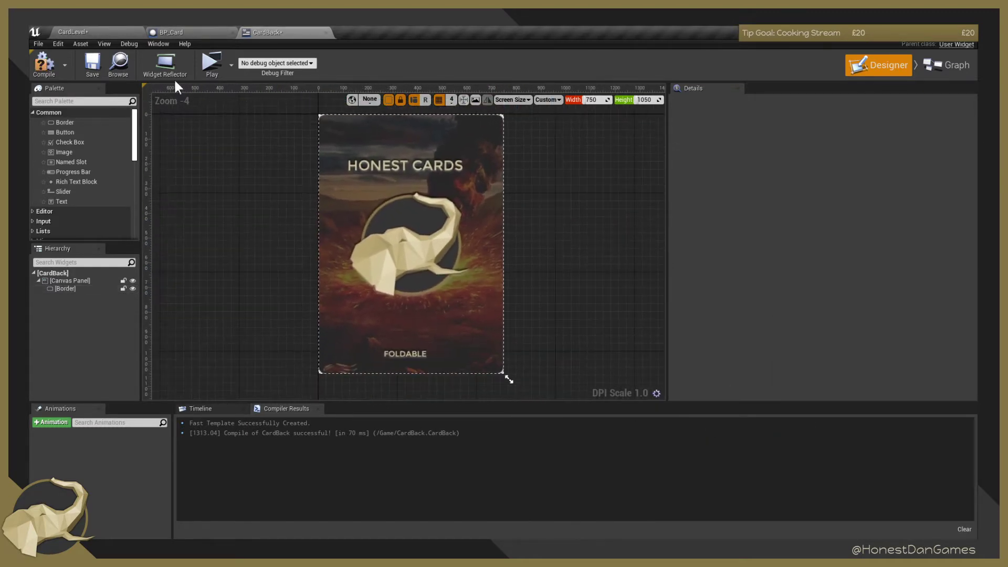
{"action": "left_click", "coordinate": [38, 63]}
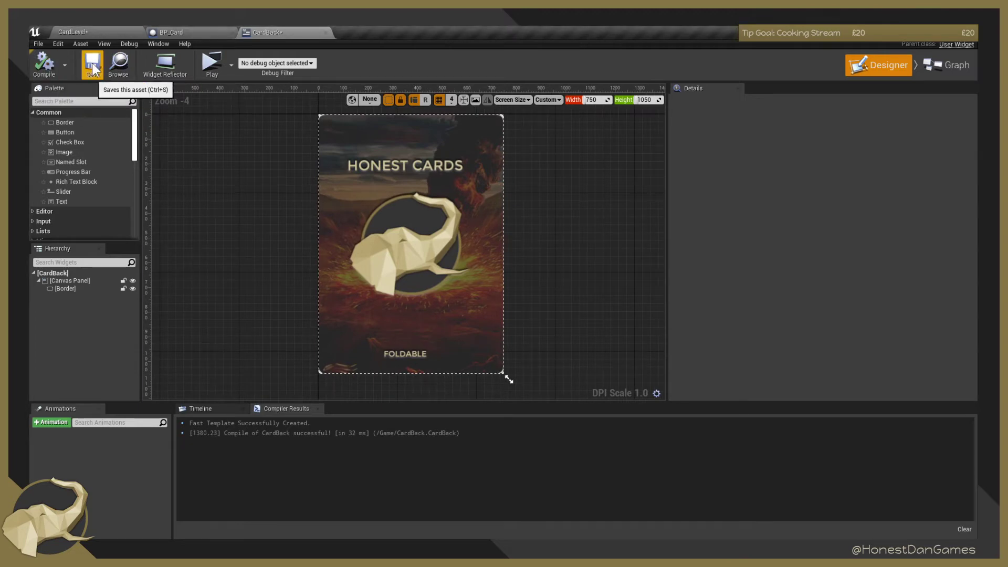
In BP_Card, set the CardBack component's widget class to CardBack and inspect the card from the side.
{"action": "key", "text": "s"}
{"action": "right_click_drag", "start_coordinate": [408, 157], "coordinate": [417, 159]}
{"action": "key", "text": "w"}
{"action": "left_click", "coordinate": [839, 330]}
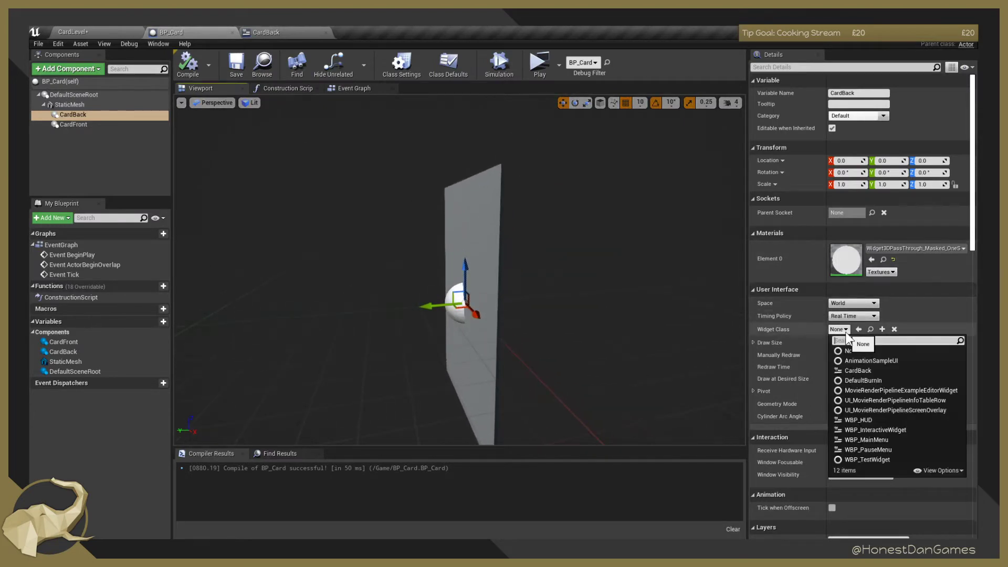
{"action": "type", "text": "Card"}
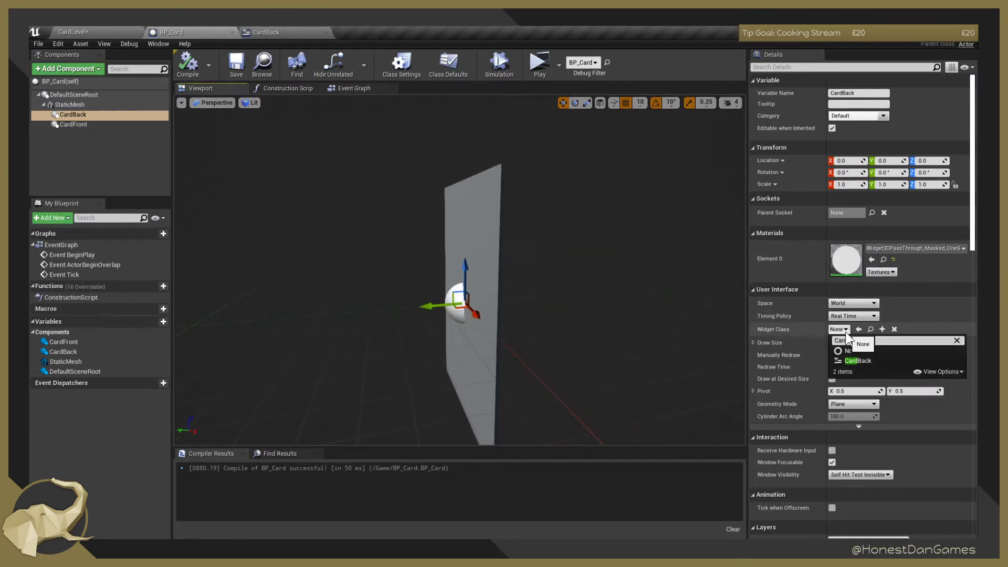
{"action": "left_click", "coordinate": [864, 363]}
{"action": "right_click_drag", "start_coordinate": [593, 295], "coordinate": [480, 274]}
{"action": "key", "text": "a"}
{"action": "key", "text": "d"}
{"action": "key", "text": "d"}
{"action": "key", "text": "a"}
{"action": "key", "text": "d"}
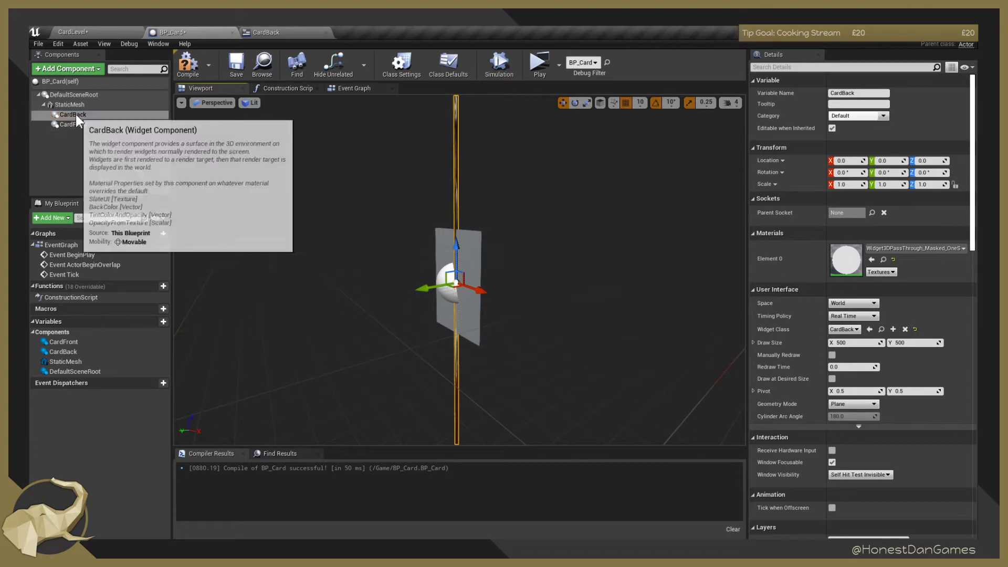
Reattach the CardBack and CardFront components from StaticMesh to DefaultSceneRoot.
{"action": "left_click", "coordinate": [68, 105]}
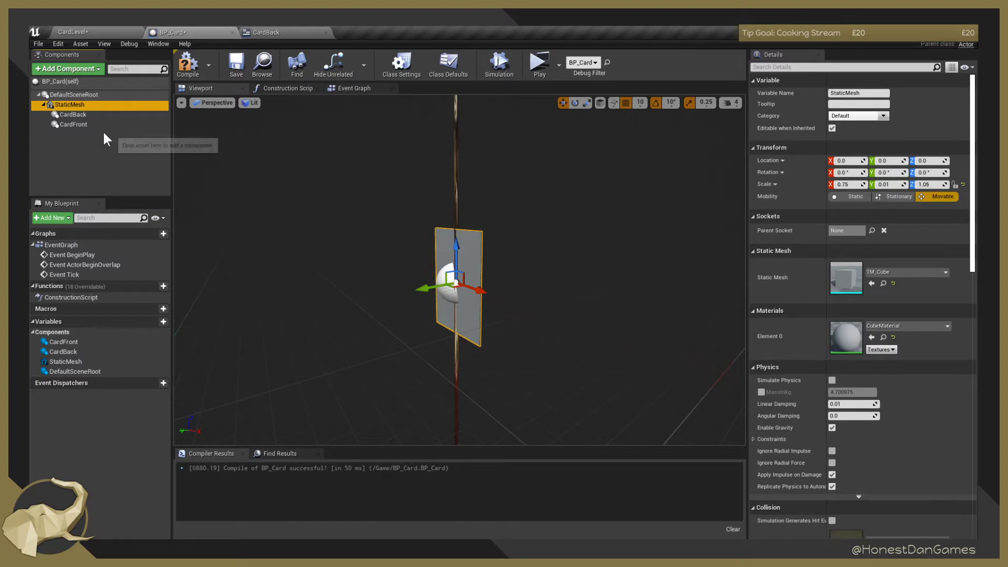
{"action": "left_click", "coordinate": [67, 114]}
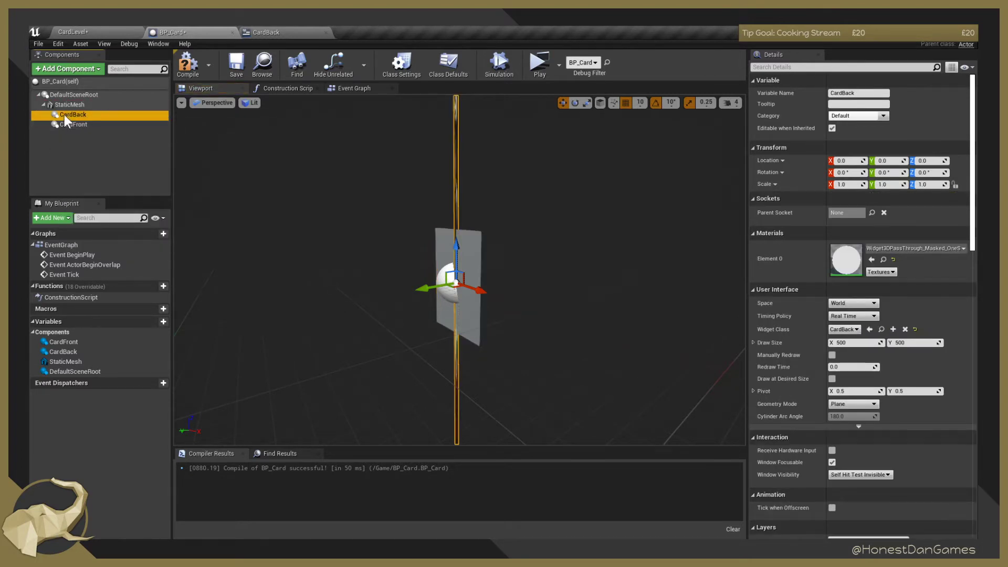
{"action": "left_click_drag", "start_coordinate": [64, 115], "coordinate": [64, 93]}
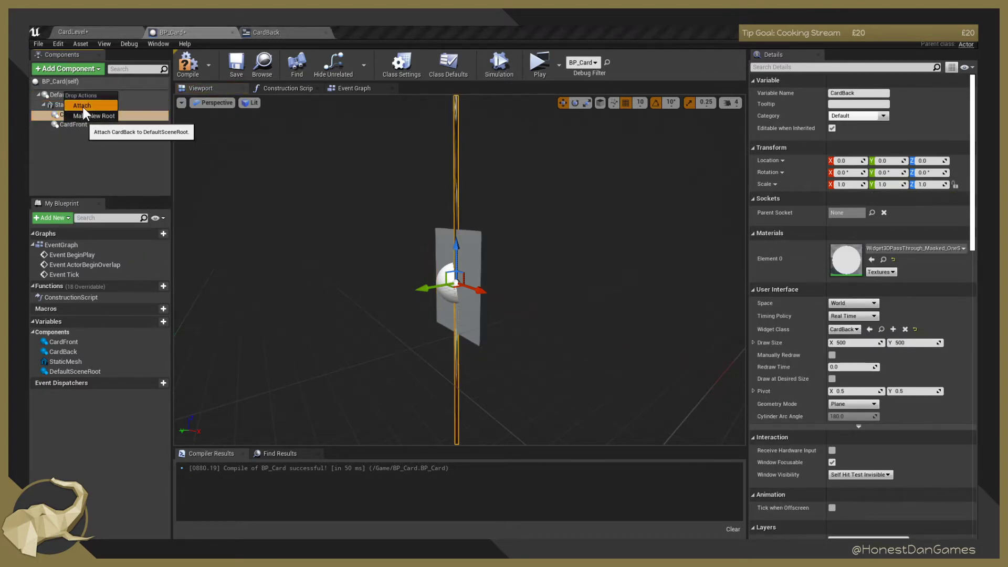
{"action": "left_click", "coordinate": [82, 106]}
{"action": "left_click", "coordinate": [70, 117]}
{"action": "left_click_drag", "start_coordinate": [71, 117], "coordinate": [61, 93]}
{"action": "left_click", "coordinate": [81, 106]}
Reset the scale of the CardBack and CardFront components to 1.0 on all axes and view the card face-on.
{"action": "left_click", "coordinate": [70, 106]}
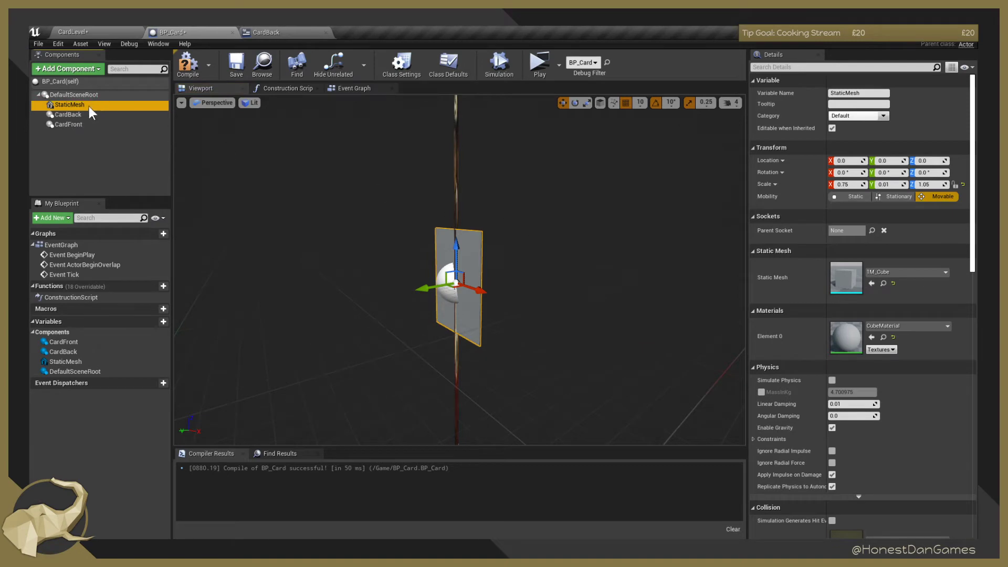
{"action": "left_click", "coordinate": [68, 115]}
{"action": "left_click", "coordinate": [963, 185]}
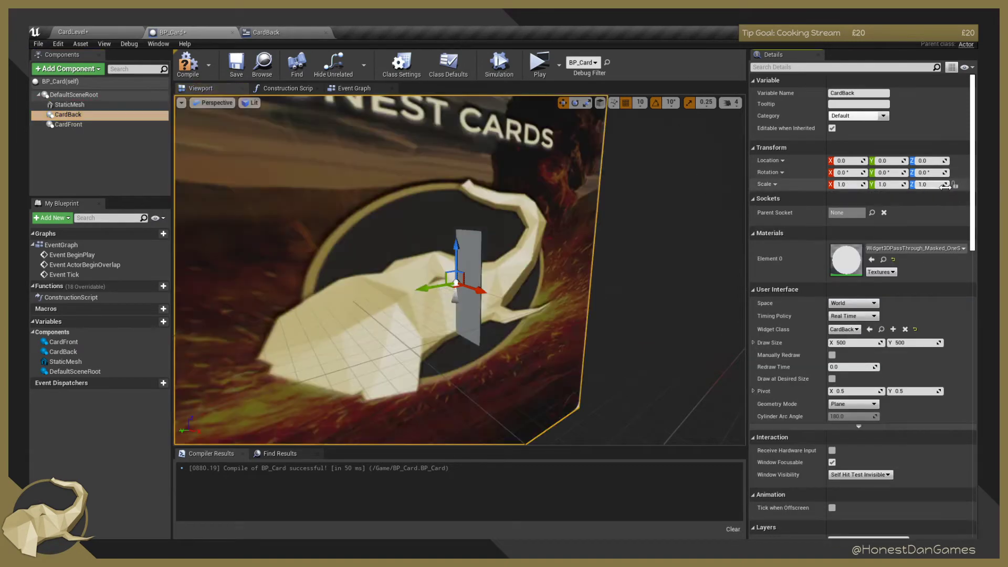
{"action": "left_click", "coordinate": [79, 125]}
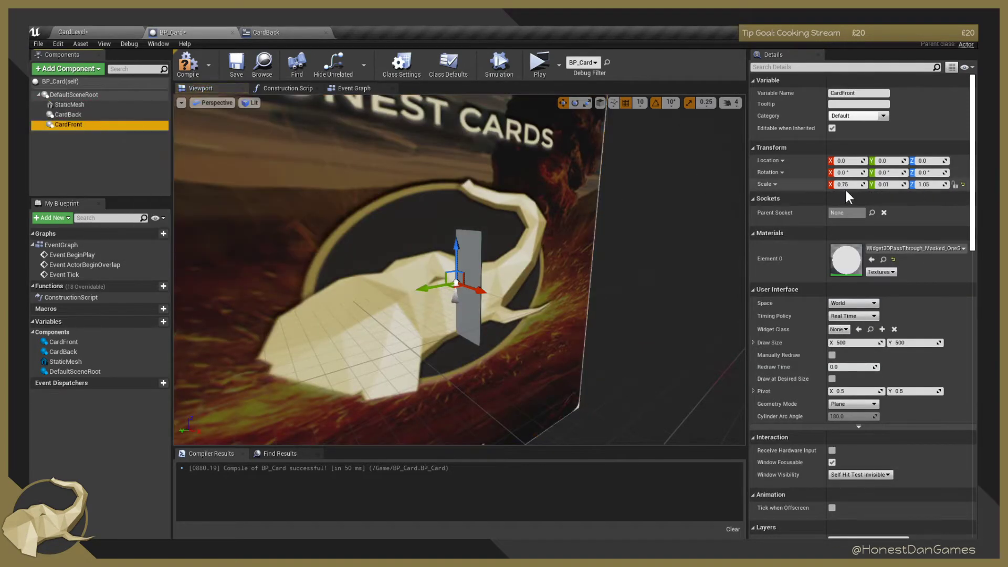
{"action": "left_click", "coordinate": [963, 184]}
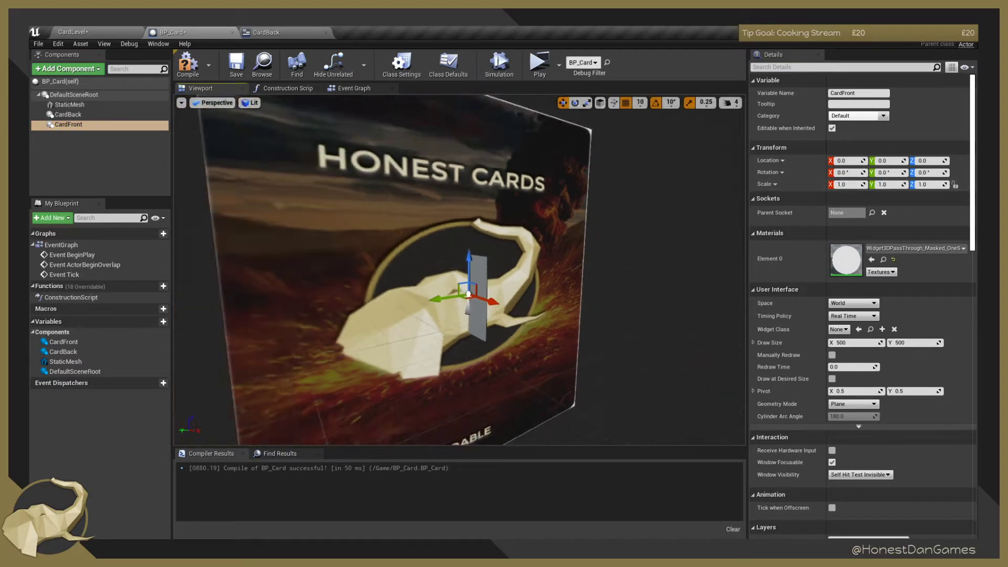
{"action": "right_click_drag", "start_coordinate": [459, 273], "coordinate": [412, 269]}
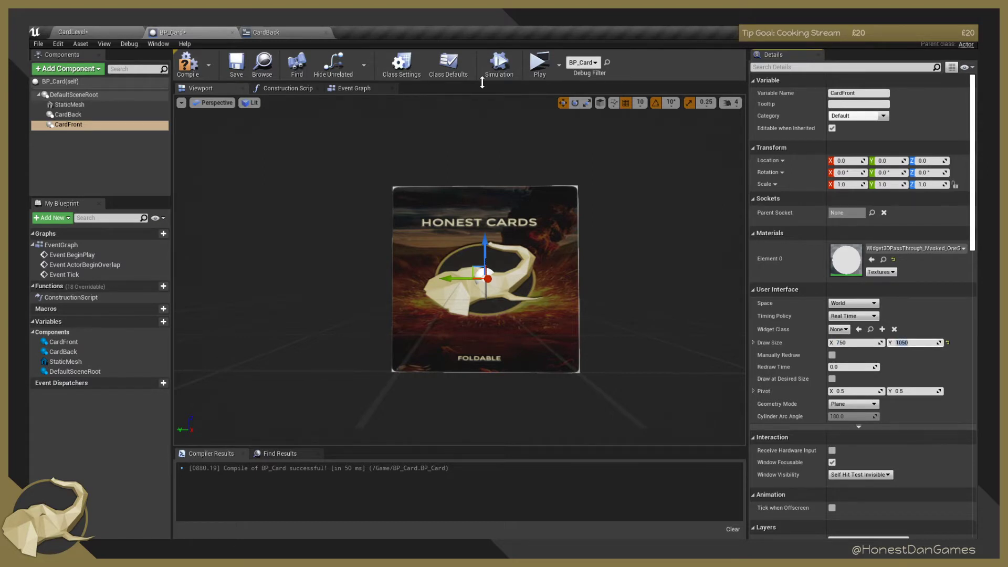
Set the CardBack component's draw size to 750 by 1050.
{"action": "left_click", "coordinate": [753, 343]}
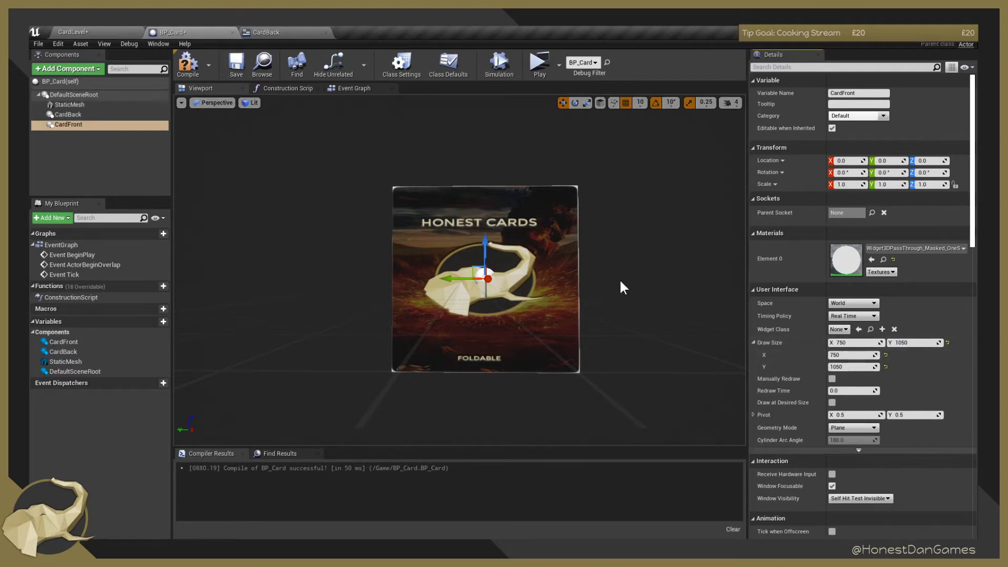
{"action": "left_click", "coordinate": [553, 274]}
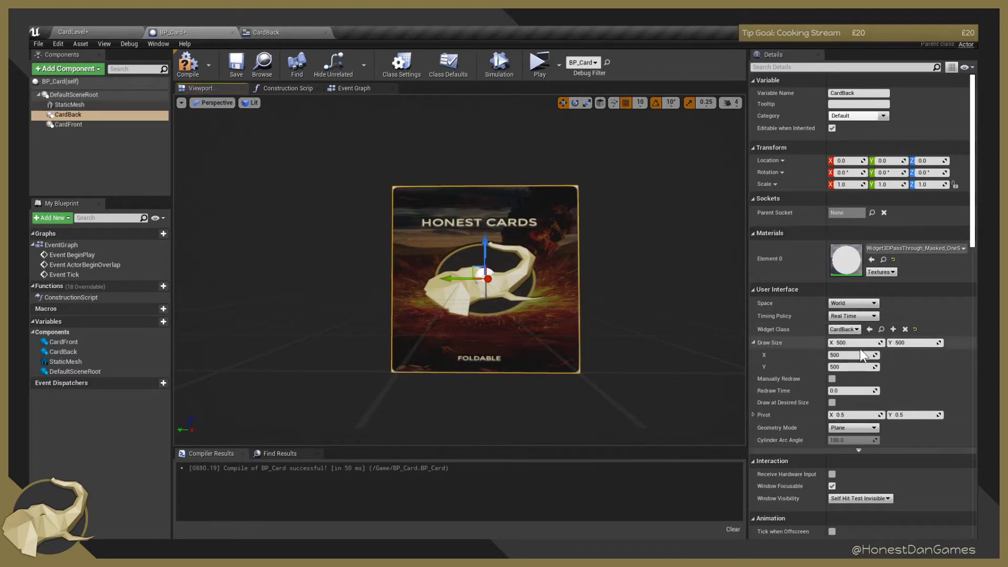
{"action": "left_click", "coordinate": [127, 125]}
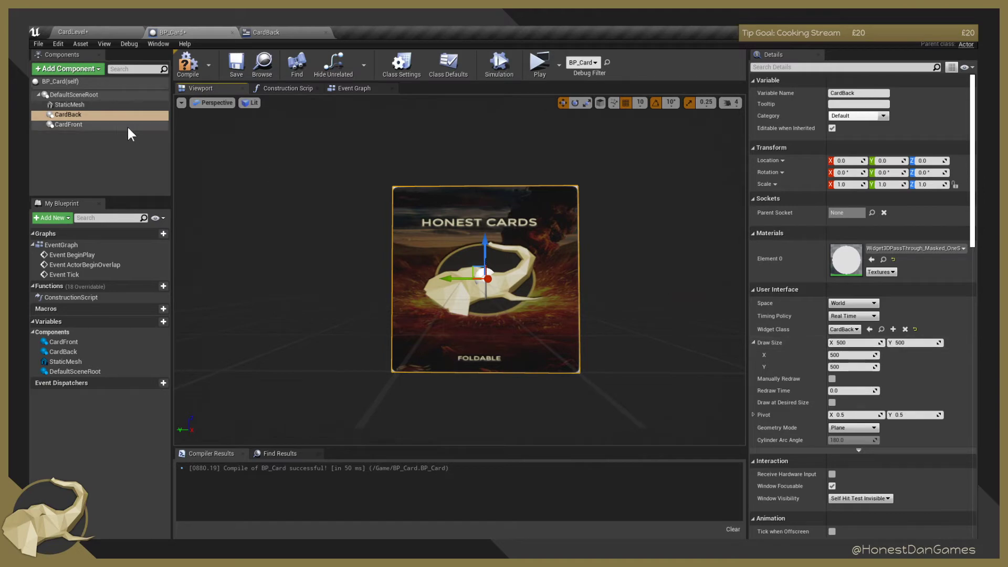
{"action": "left_click", "coordinate": [93, 116]}
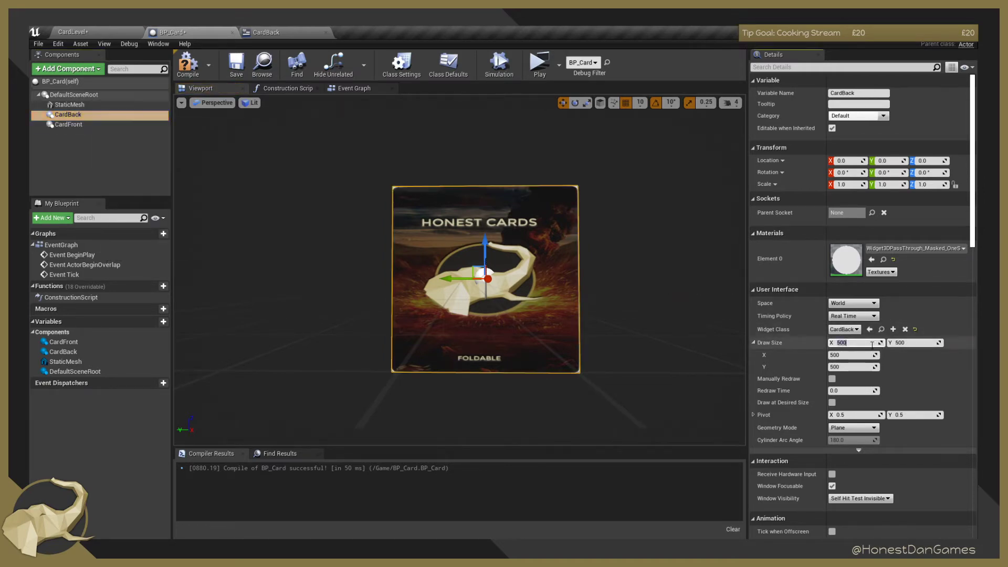
{"action": "type", "text": "750"}
{"action": "key", "text": "Return"}
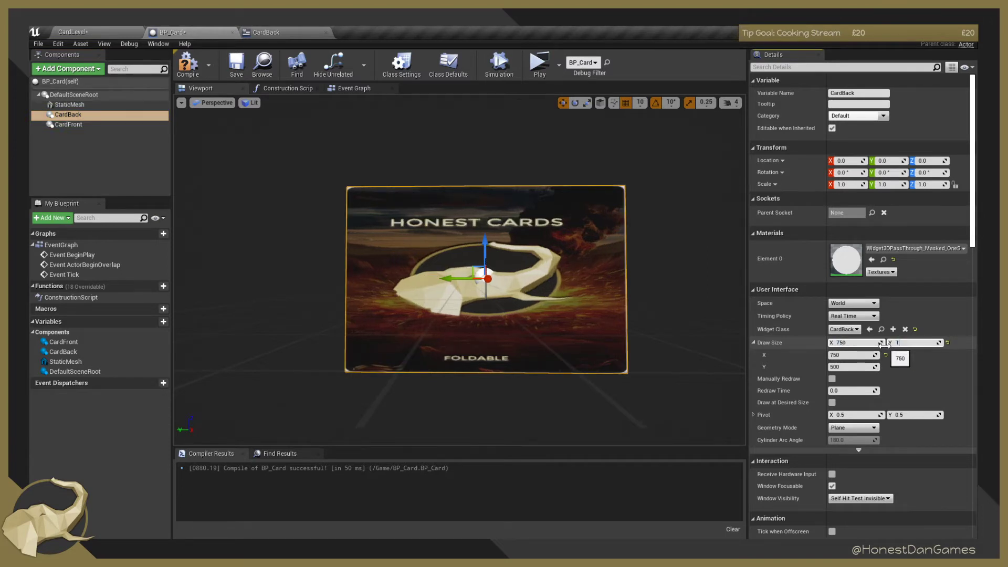
{"action": "type", "text": "1050"}
{"action": "key", "text": "Return"}
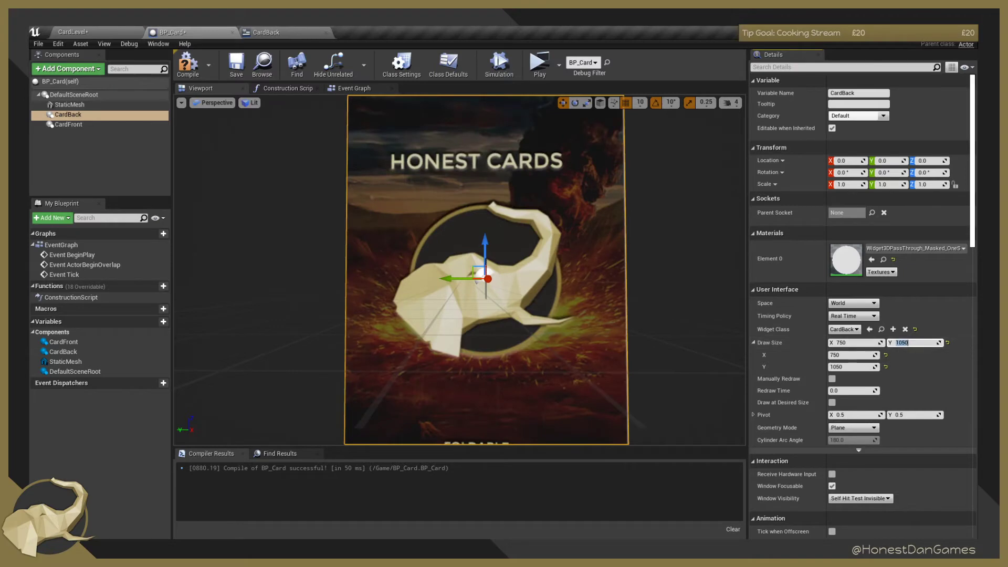
Switch to the browser and examine the ornate gold-and-blue card design from its upper border to its lower edge.
{"action": "key", "text": "alt+Tab"}
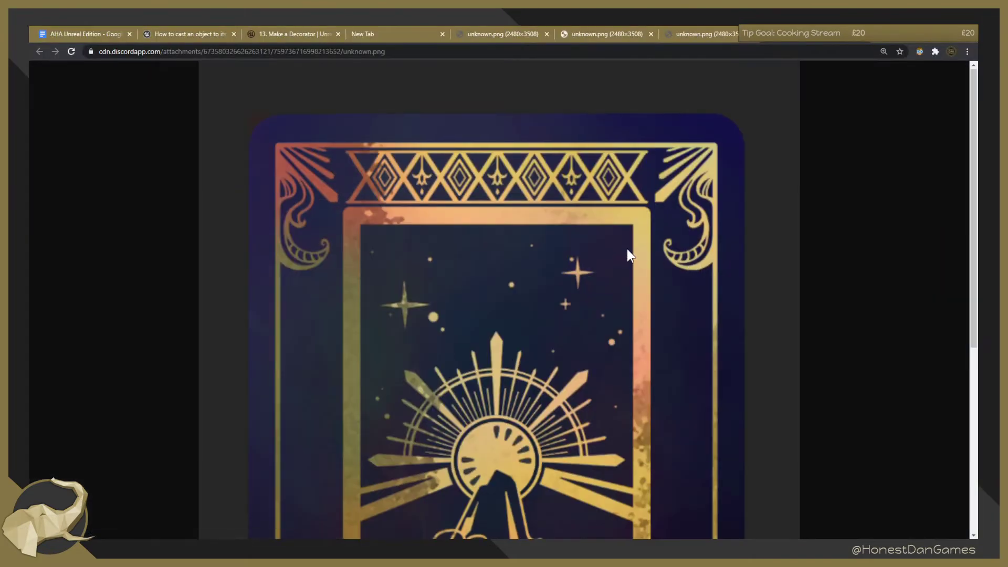
{"action": "scroll", "coordinate": [627, 249], "scroll_direction": "down", "scroll_amount": 5}
{"action": "scroll", "coordinate": [627, 251], "scroll_direction": "down", "scroll_amount": 1}
{"action": "scroll", "coordinate": [627, 252], "scroll_direction": "up", "scroll_amount": 6}
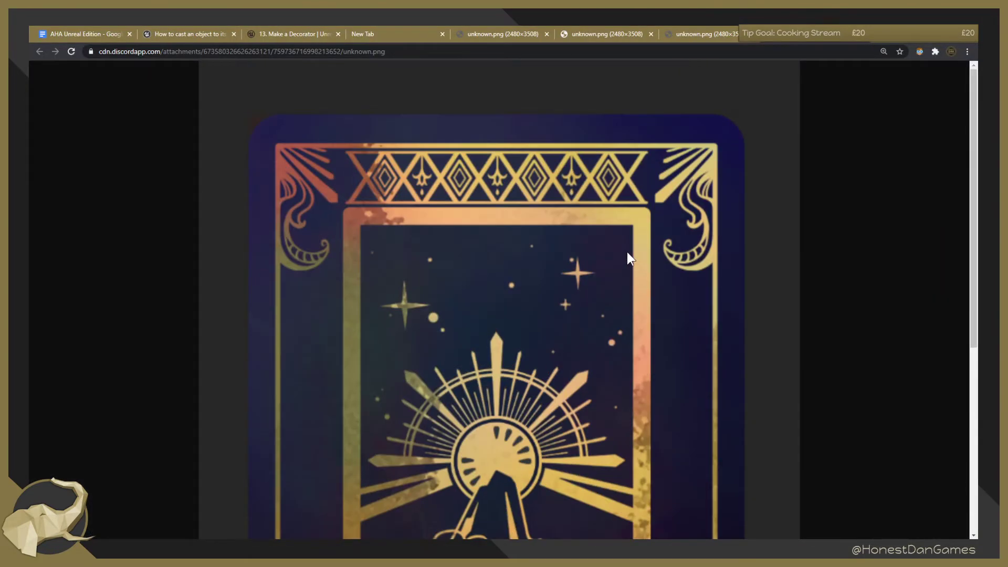
{"action": "scroll", "coordinate": [628, 253], "scroll_direction": "down", "scroll_amount": 6}
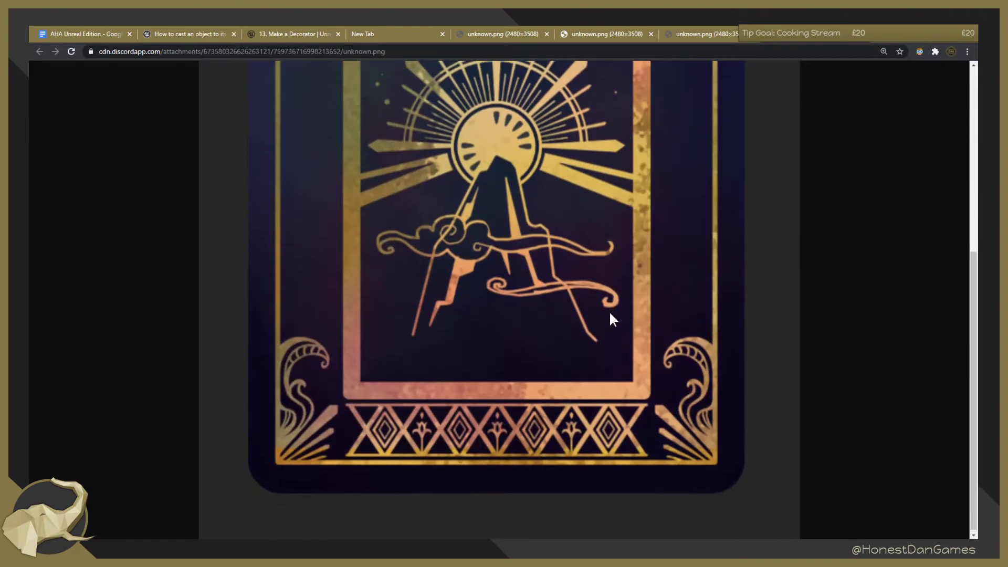
{"action": "scroll", "coordinate": [612, 318], "scroll_direction": "up", "scroll_amount": 6}
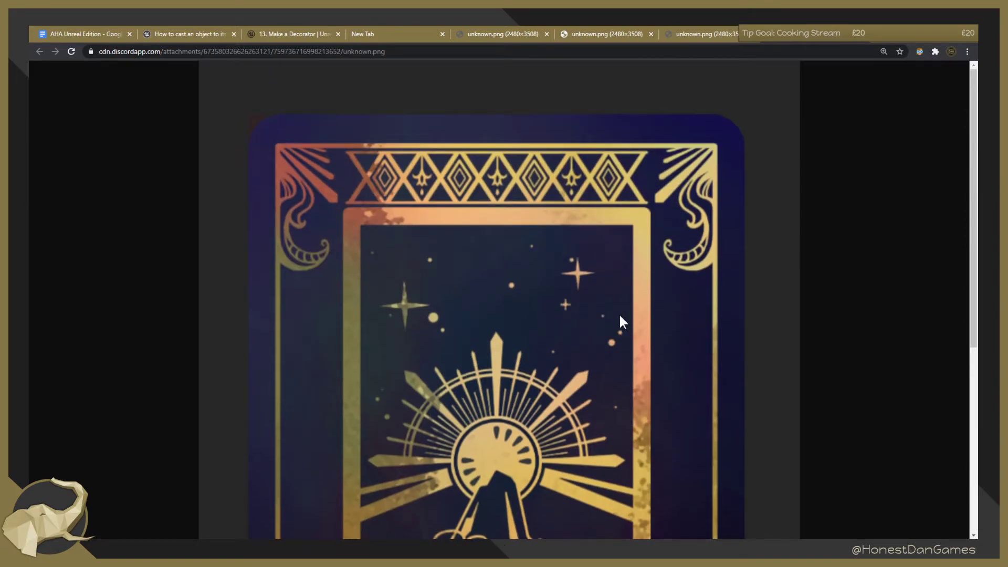
{"action": "scroll", "coordinate": [618, 316], "scroll_direction": "down", "scroll_amount": 6}
{"action": "scroll", "coordinate": [609, 319], "scroll_direction": "up", "scroll_amount": 6}
{"action": "scroll", "coordinate": [608, 297], "scroll_direction": "down", "scroll_amount": 6}
{"action": "scroll", "coordinate": [610, 300], "scroll_direction": "up", "scroll_amount": 5}
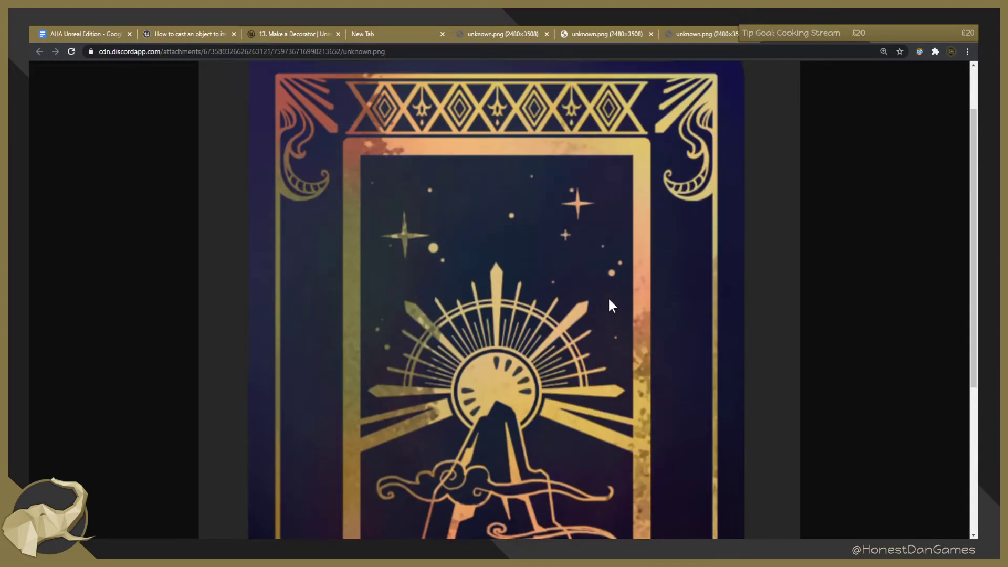
{"action": "scroll", "coordinate": [608, 297], "scroll_direction": "up", "scroll_amount": 1}
{"action": "scroll", "coordinate": [607, 301], "scroll_direction": "down", "scroll_amount": 5}
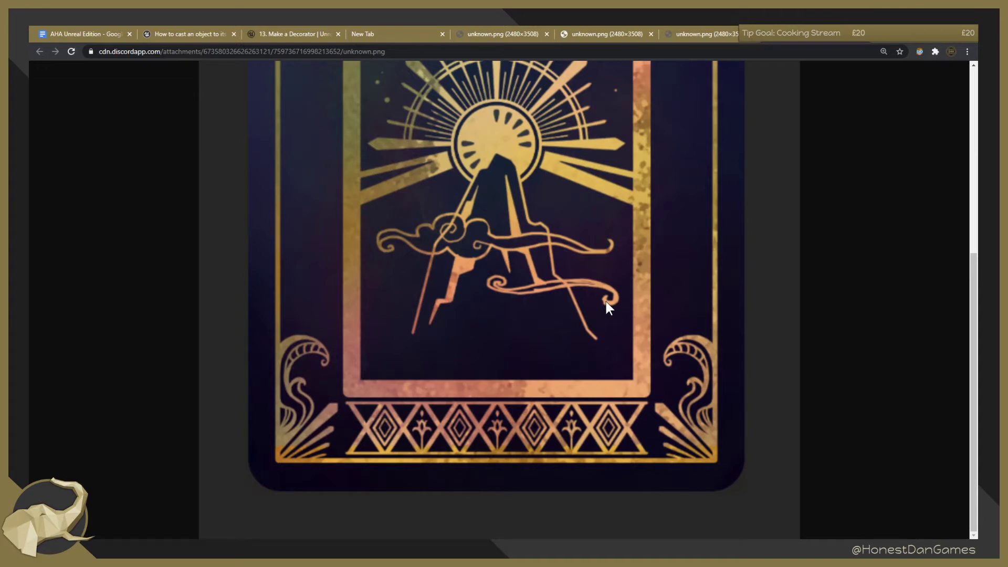
{"action": "scroll", "coordinate": [606, 305], "scroll_direction": "up", "scroll_amount": 5}
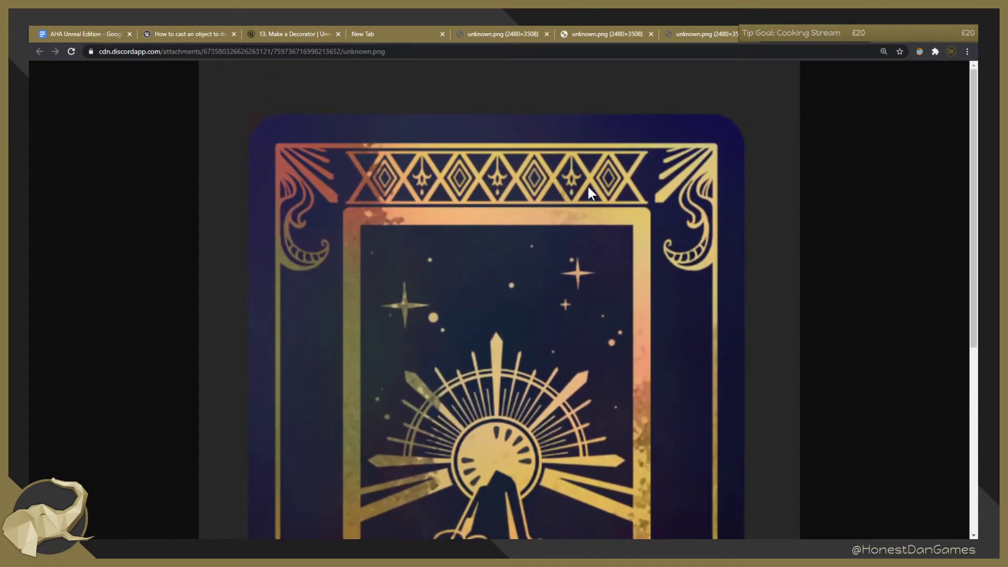
{"action": "scroll", "coordinate": [587, 184], "scroll_direction": "down", "scroll_amount": 5}
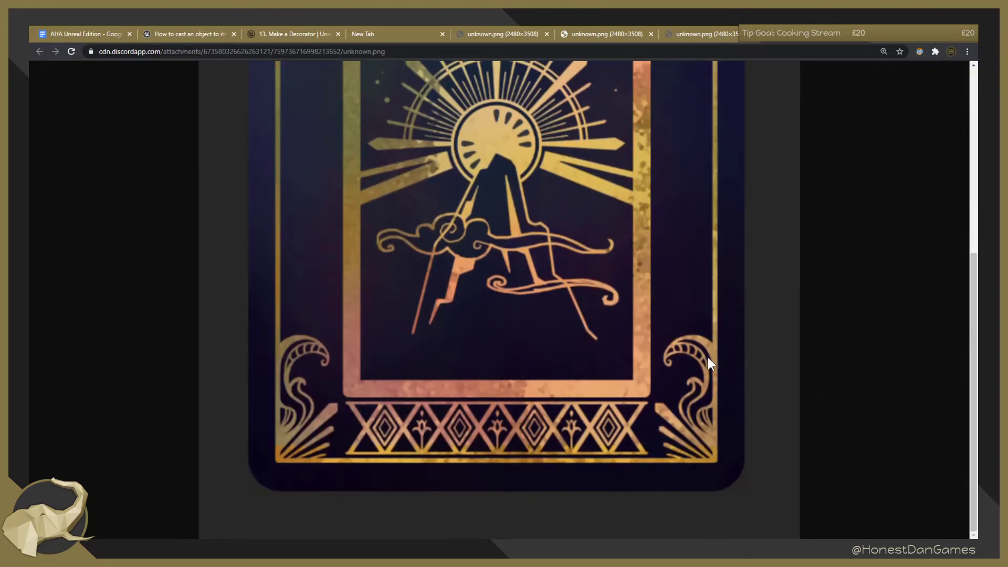
{"action": "scroll", "coordinate": [708, 358], "scroll_direction": "up", "scroll_amount": 5}
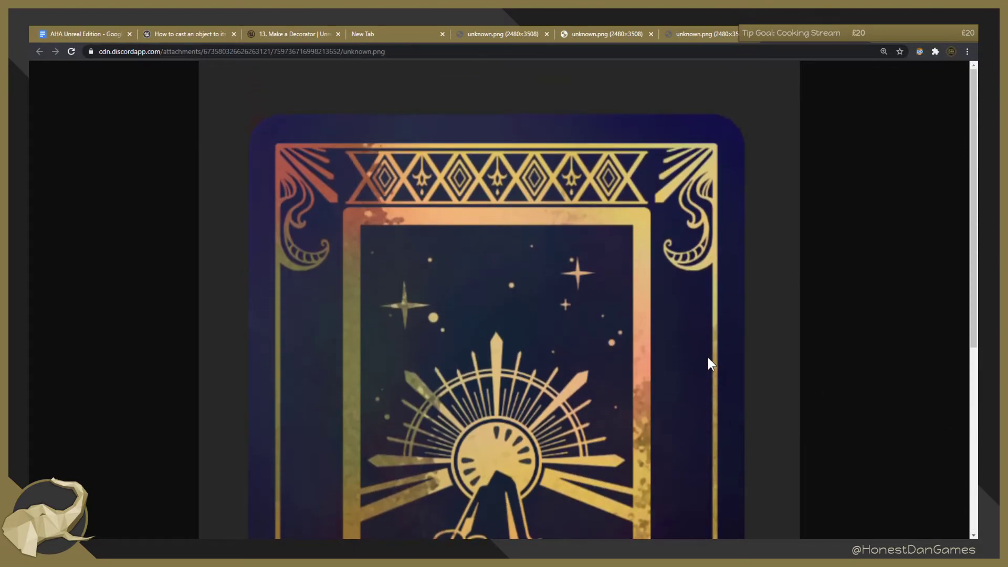
{"action": "scroll", "coordinate": [708, 358], "scroll_direction": "down", "scroll_amount": 5}
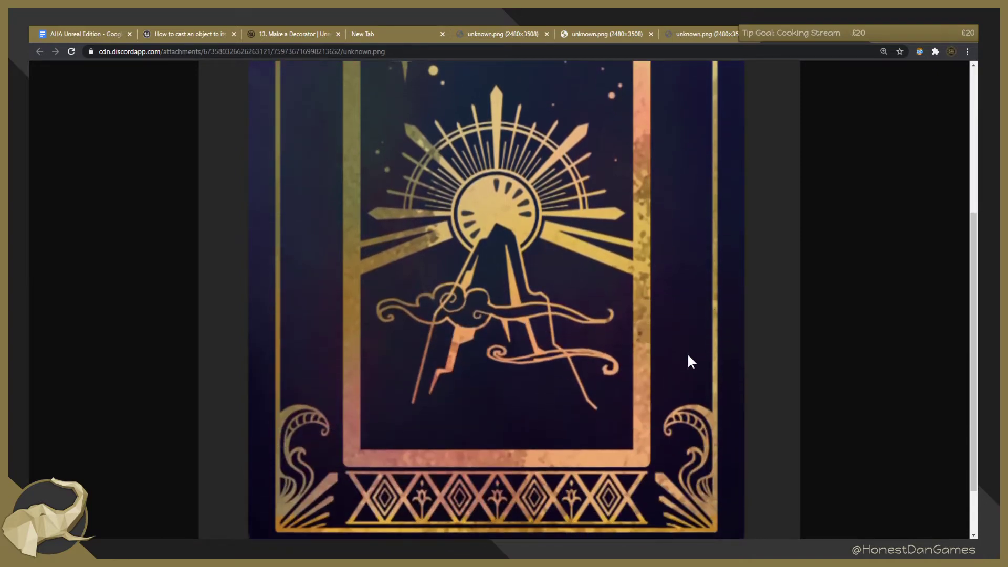
{"action": "scroll", "coordinate": [621, 338], "scroll_direction": "up", "scroll_amount": 5}
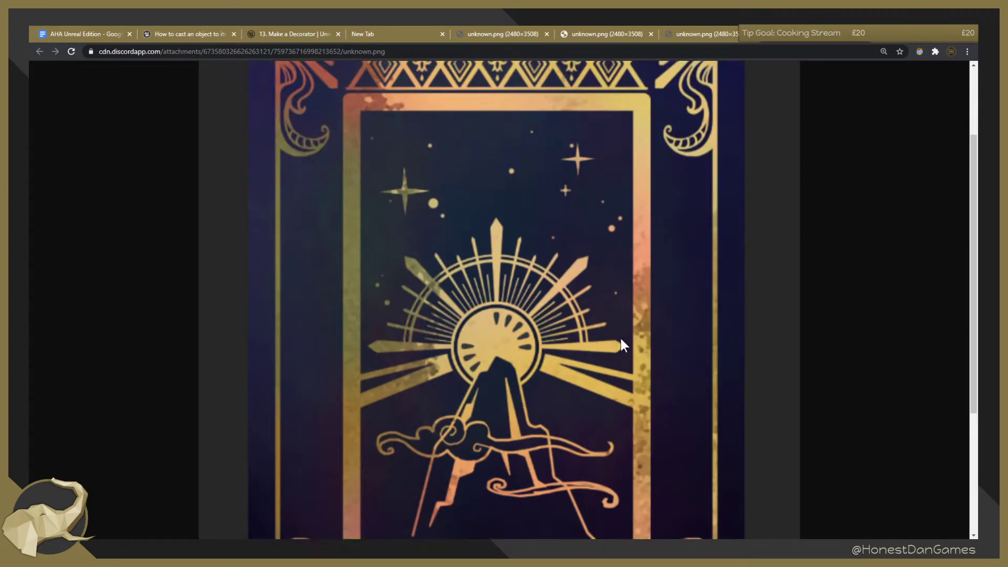
{"action": "scroll", "coordinate": [621, 340], "scroll_direction": "down", "scroll_amount": 5}
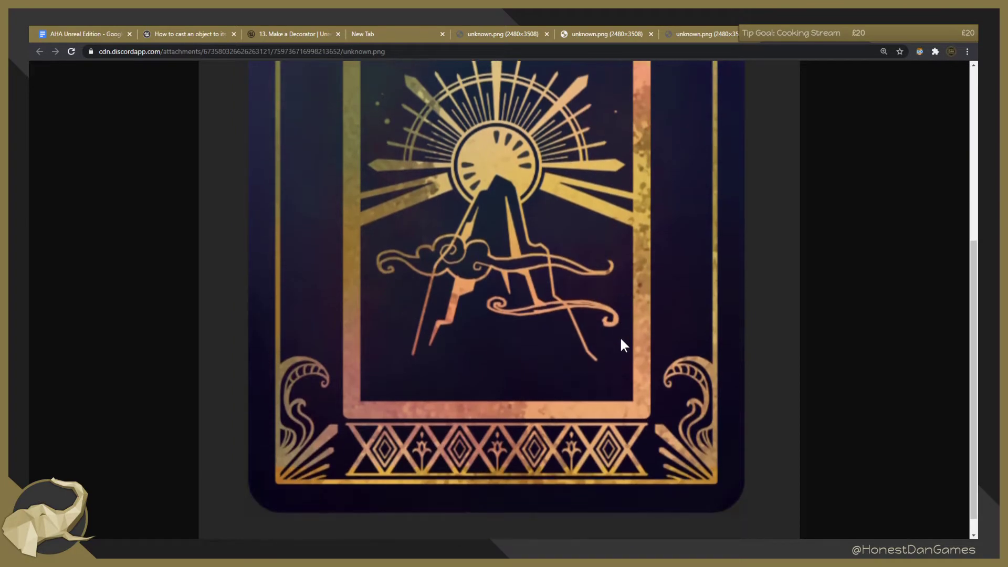
{"action": "scroll", "coordinate": [621, 339], "scroll_direction": "up", "scroll_amount": 4}
{"action": "scroll", "coordinate": [624, 344], "scroll_direction": "down", "scroll_amount": 5}
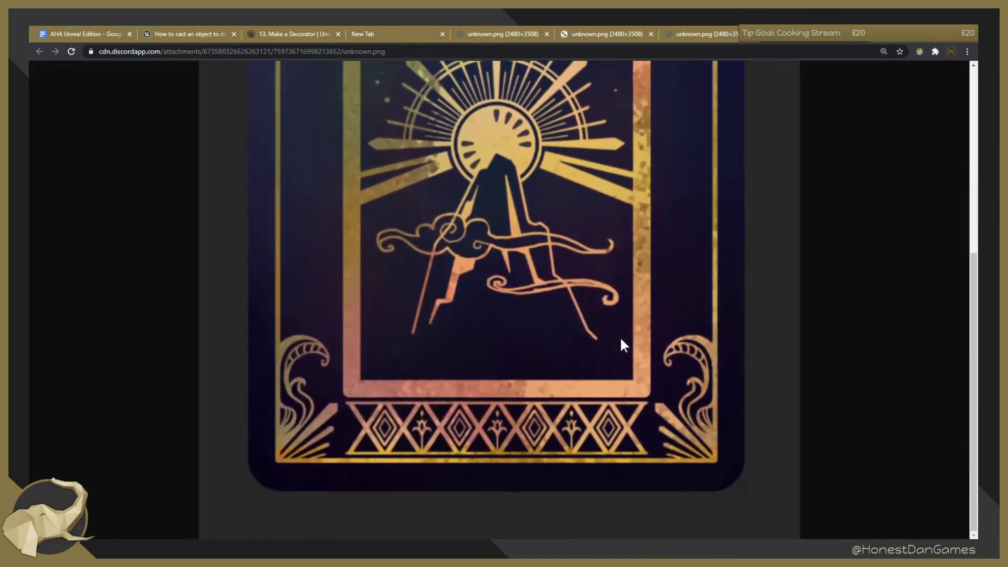
Check the pink card front sheet and the Honest Cards back sheet in the browser, and return to the Unreal editor.
{"action": "left_click", "coordinate": [707, 31]}
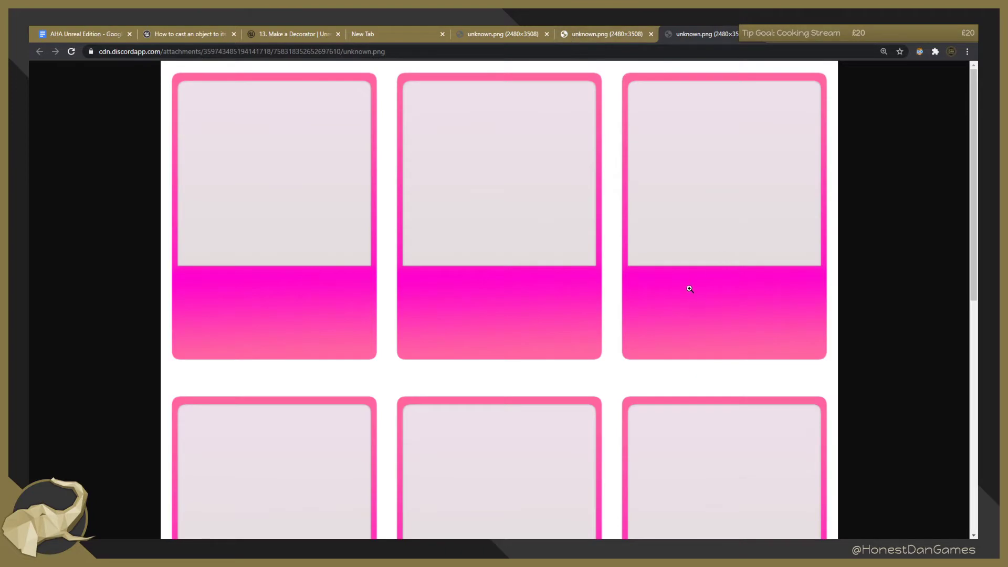
{"action": "left_click", "coordinate": [593, 32]}
{"action": "left_click", "coordinate": [488, 33]}
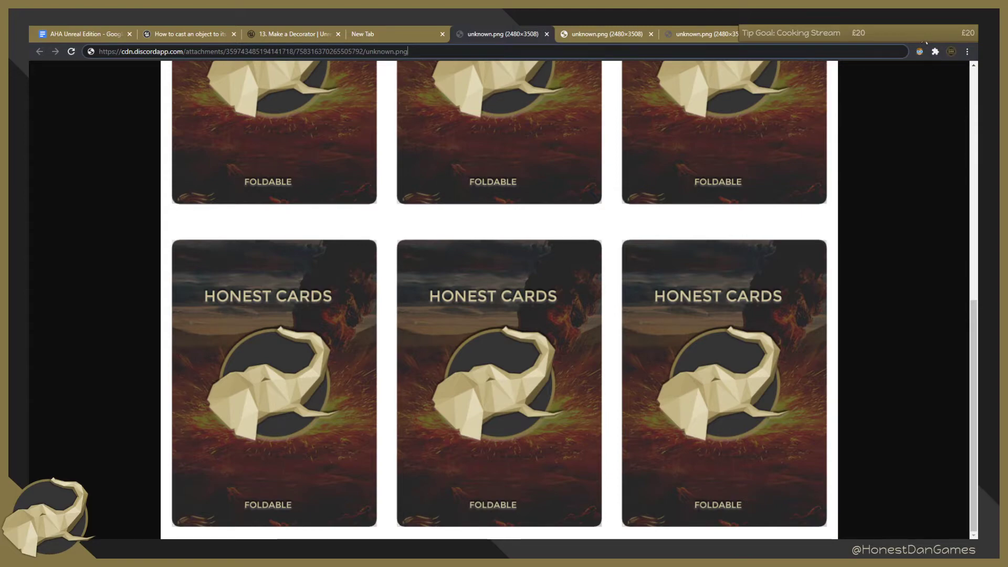
{"action": "key", "text": "alt+Tab"}
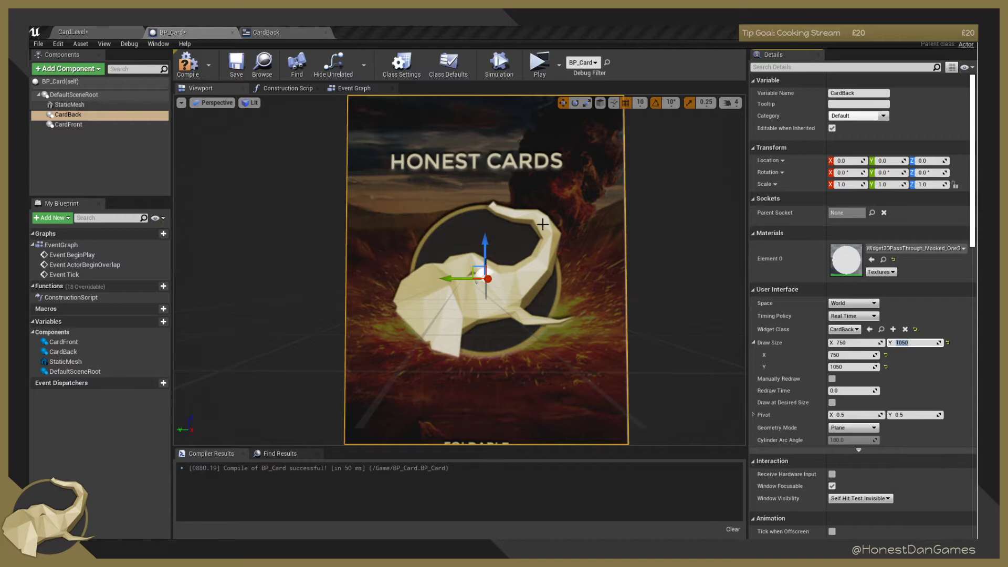
Inspect the CardBack widget from several angles to compare its size and orientation with the card mesh.
{"action": "key", "text": "s"}
{"action": "right_click_drag", "start_coordinate": [452, 220], "coordinate": [420, 205]}
{"action": "key", "text": "d"}
{"action": "key", "text": "a"}
{"action": "key", "text": "s"}
{"action": "key", "text": "a"}
{"action": "key", "text": "d"}
{"action": "key", "text": "w"}
{"action": "key", "text": "a"}
{"action": "key", "text": "s"}
{"action": "key", "text": "a"}
{"action": "key", "text": "w"}
{"action": "key", "text": "d"}
{"action": "key", "text": "s"}
{"action": "mouse_move", "coordinate": [270, 185]}
{"action": "right_mouse_down"}
{"action": "mouse_move", "coordinate": [265, 142]}
{"action": "mouse_move", "coordinate": [295, 195]}
{"action": "mouse_move", "coordinate": [270, 186]}
{"action": "right_mouse_up"}
{"action": "key", "text": "a"}
{"action": "key", "text": "w"}
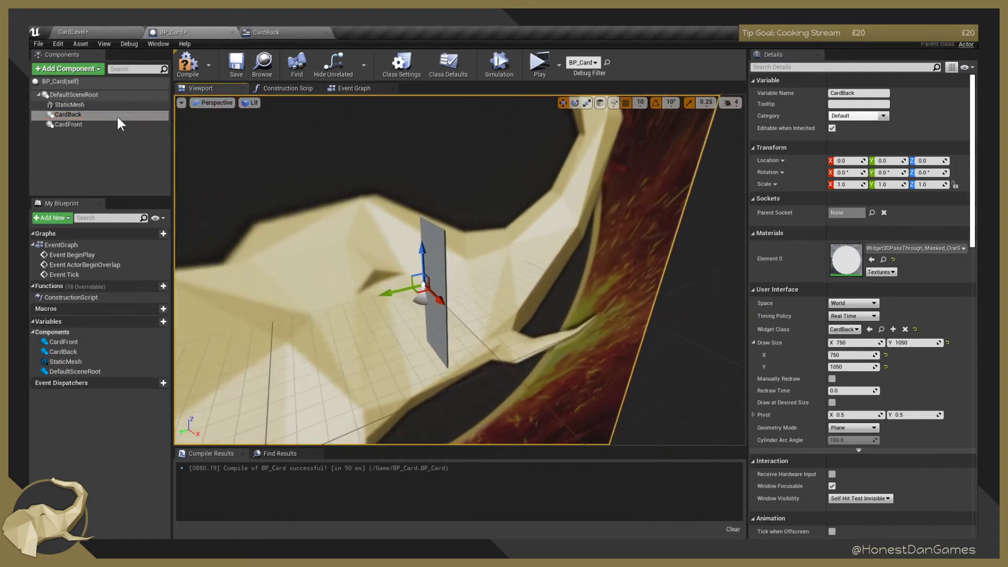
Select the StaticMesh component and examine its scale and its alignment with the CardBack widget from the side.
{"action": "left_click", "coordinate": [91, 104]}
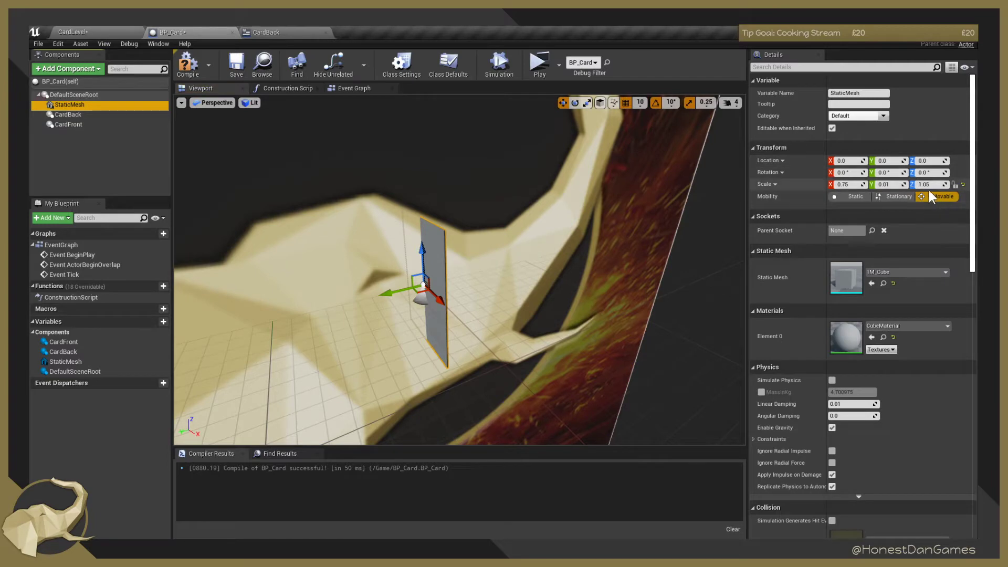
{"action": "key", "text": "s"}
{"action": "right_click_drag", "start_coordinate": [546, 247], "coordinate": [599, 286]}
{"action": "key", "text": "w"}
{"action": "key", "text": "a"}
{"action": "key", "text": "w"}
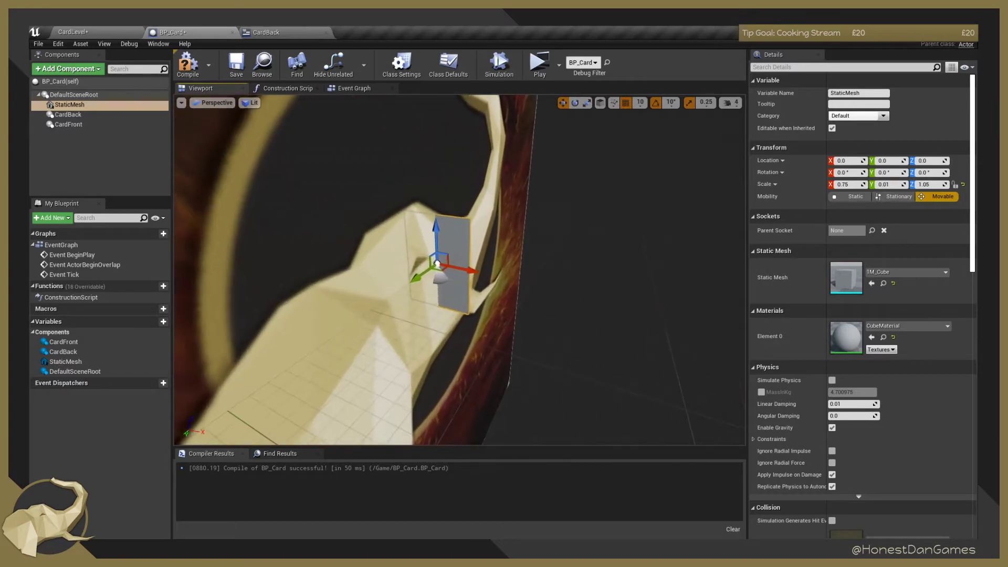
{"action": "right_click_drag", "start_coordinate": [446, 282], "coordinate": [445, 282]}
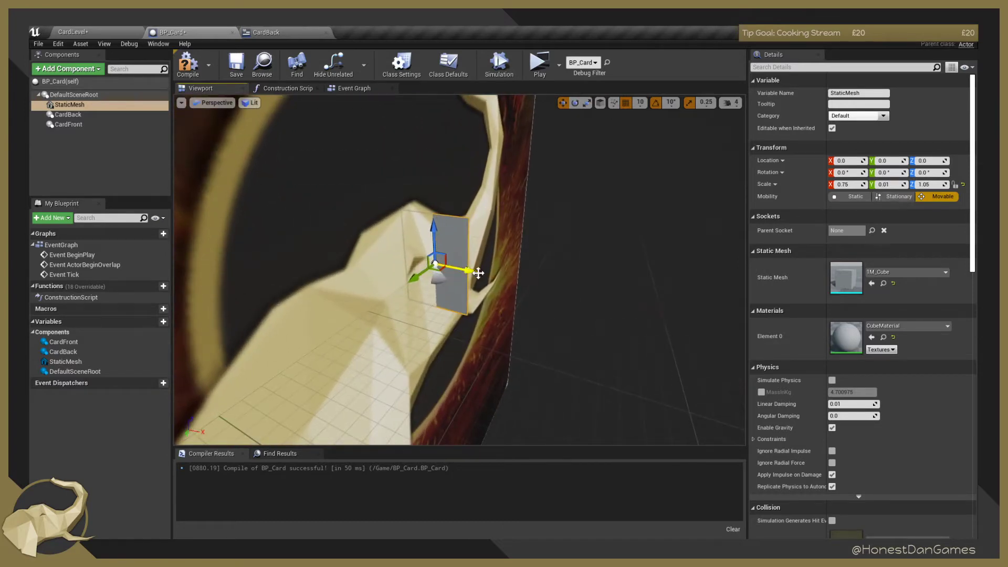
{"action": "right_click_drag", "start_coordinate": [507, 285], "coordinate": [521, 267]}
{"action": "key", "text": "a"}
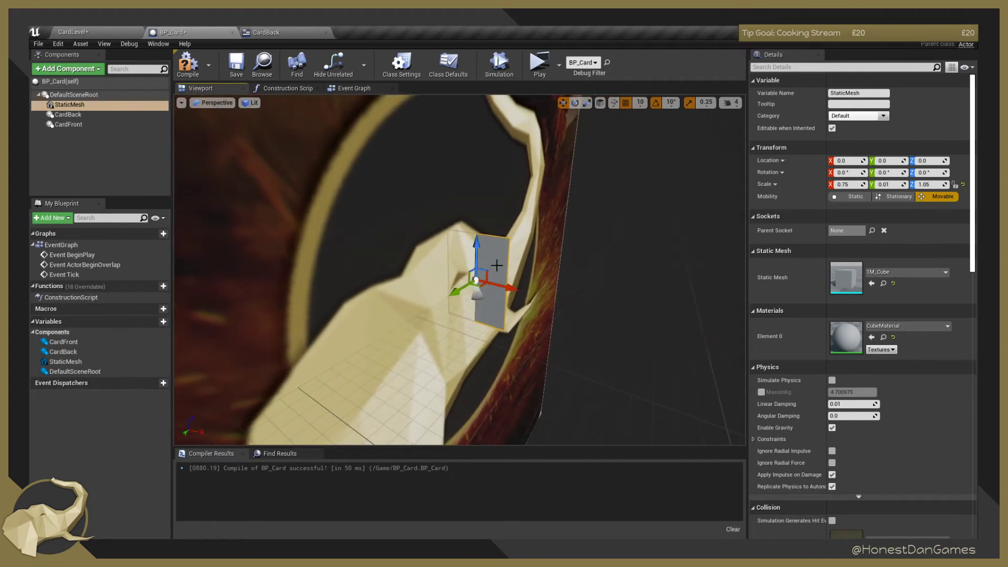
{"action": "key", "text": "d"}
{"action": "right_click_drag", "start_coordinate": [541, 304], "coordinate": [493, 299]}
{"action": "key", "text": "a"}
{"action": "key", "text": "d"}
{"action": "key", "text": "a"}
{"action": "key", "text": "d"}
{"action": "key", "text": "a"}
{"action": "key", "text": "w"}
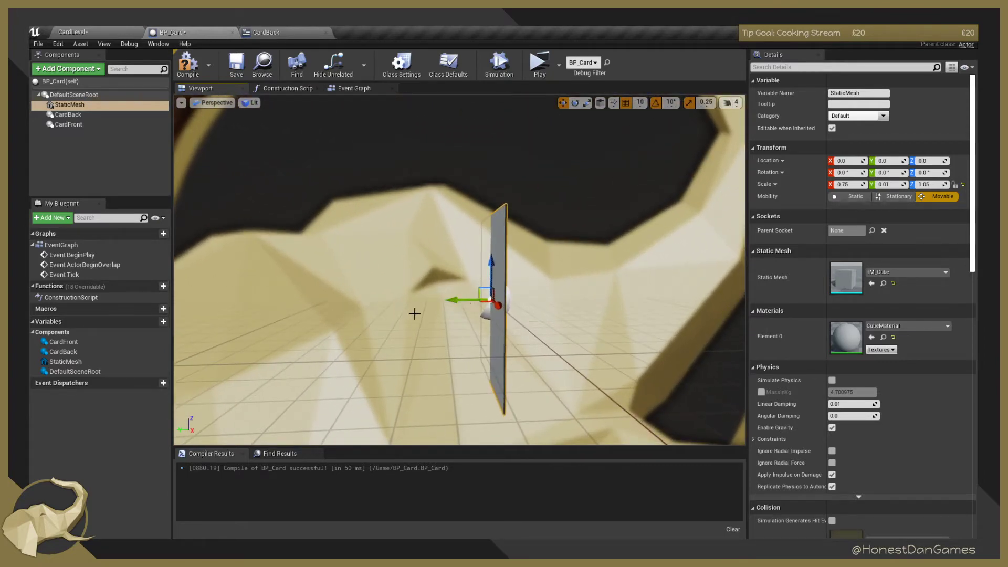
{"action": "key", "text": "a"}
{"action": "right_click_drag", "start_coordinate": [560, 308], "coordinate": [659, 315]}
{"action": "key", "text": "s"}
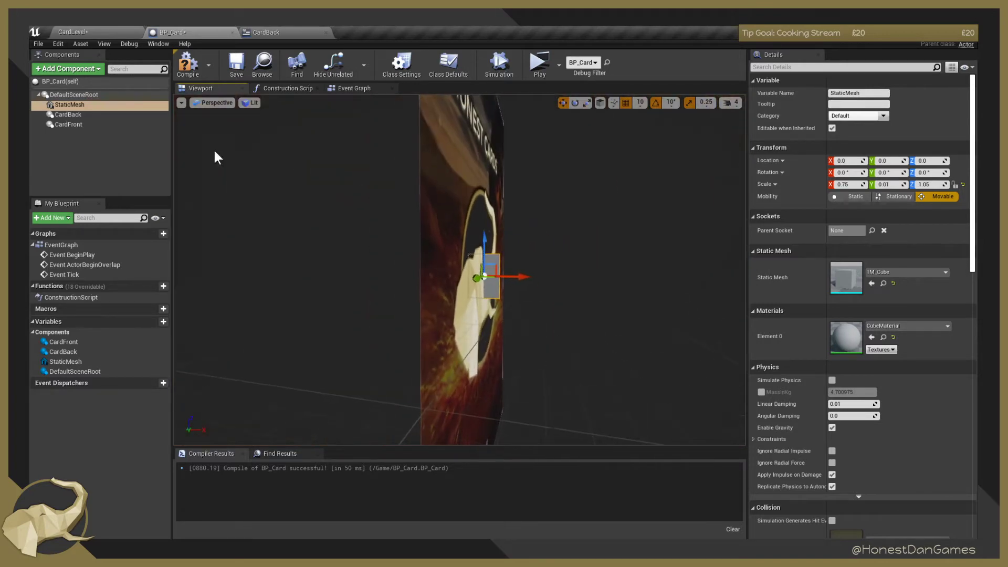
Rotate the CardBack component to 270° about the Z axis and view its artwork from the front.
{"action": "left_click", "coordinate": [88, 114]}
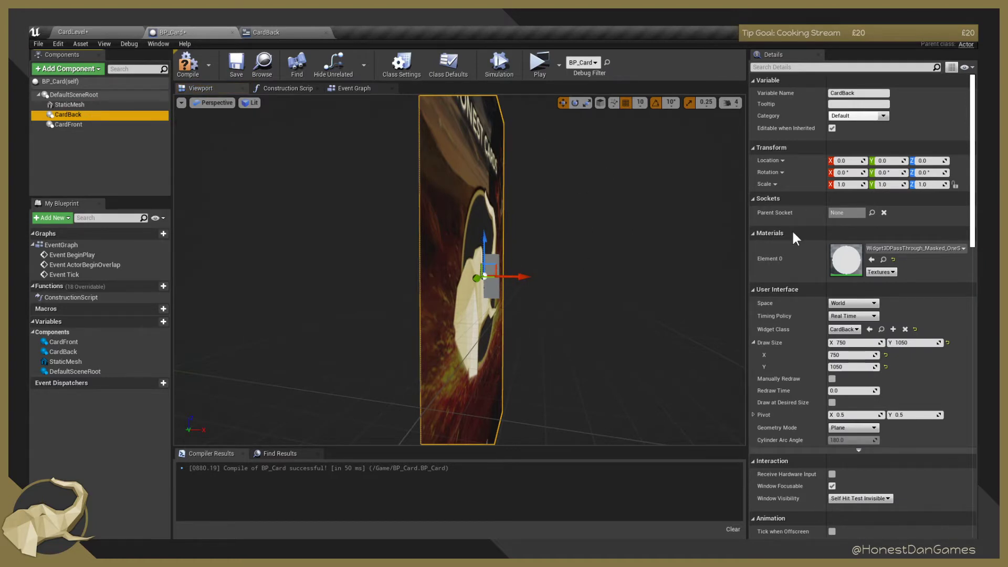
{"action": "left_click", "coordinate": [575, 102]}
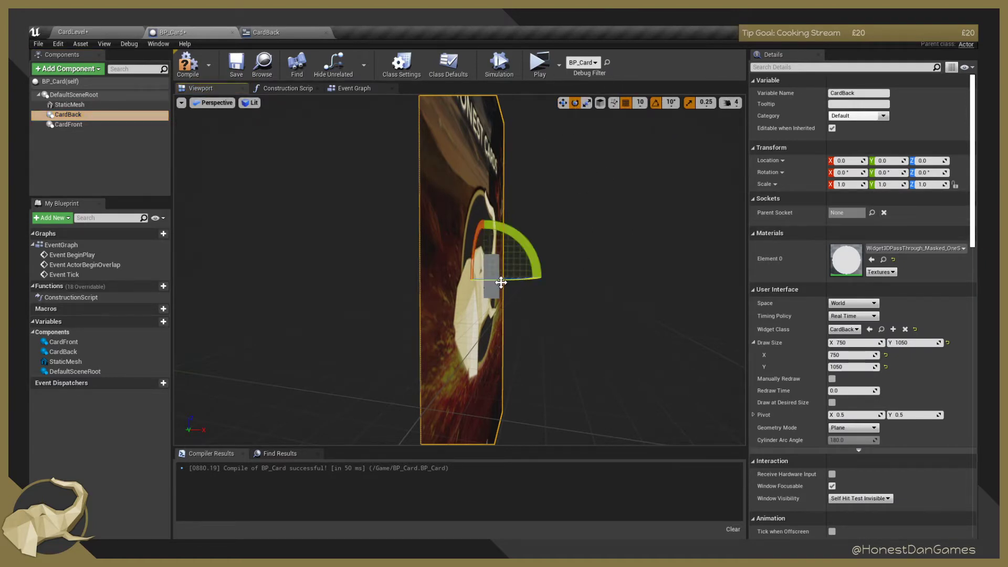
{"action": "mouse_move", "coordinate": [514, 280]}
{"action": "right_mouse_down"}
{"action": "mouse_move", "coordinate": [514, 252]}
{"action": "mouse_move", "coordinate": [513, 281]}
{"action": "right_mouse_up"}
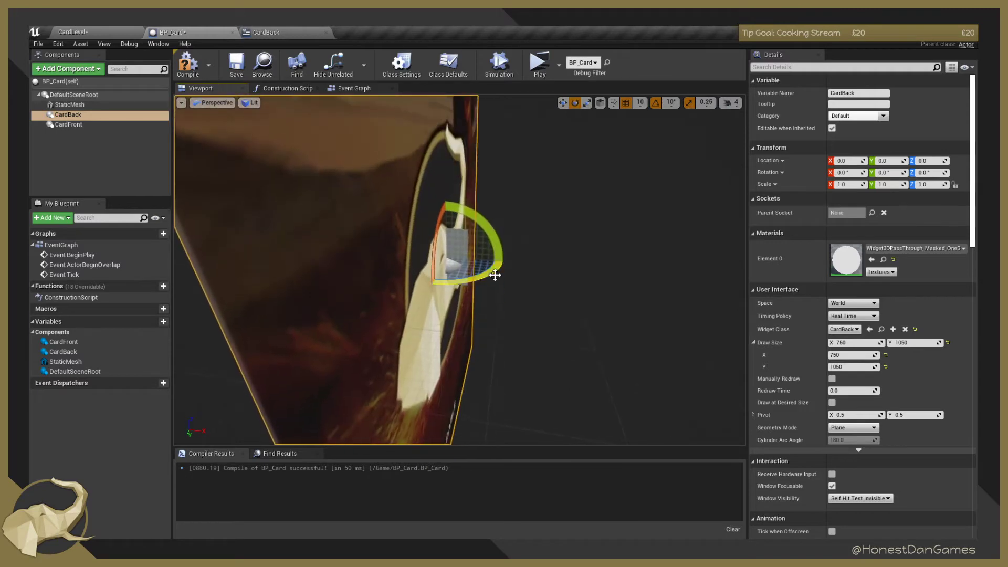
{"action": "left_click_drag", "start_coordinate": [496, 275], "coordinate": [504, 280]}
{"action": "mouse_move", "coordinate": [606, 274]}
{"action": "right_mouse_down"}
{"action": "mouse_move", "coordinate": [494, 265]}
{"action": "mouse_move", "coordinate": [606, 274]}
{"action": "right_mouse_up"}
{"action": "left_click_drag", "start_coordinate": [443, 321], "coordinate": [300, 321]}
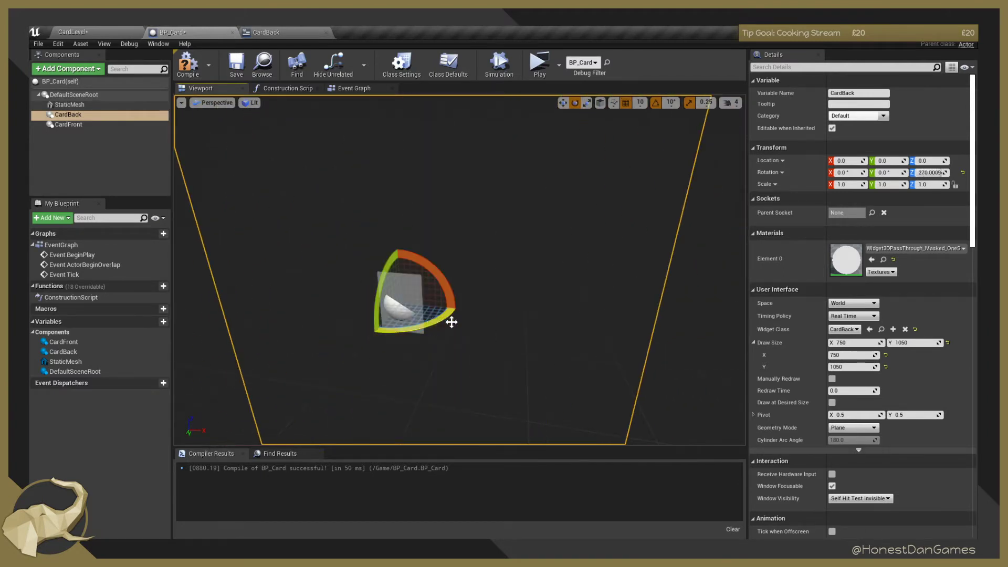
{"action": "right_click_drag", "start_coordinate": [663, 336], "coordinate": [625, 339]}
{"action": "right_click_drag", "start_coordinate": [664, 346], "coordinate": [664, 331]}
{"action": "key", "text": "s"}
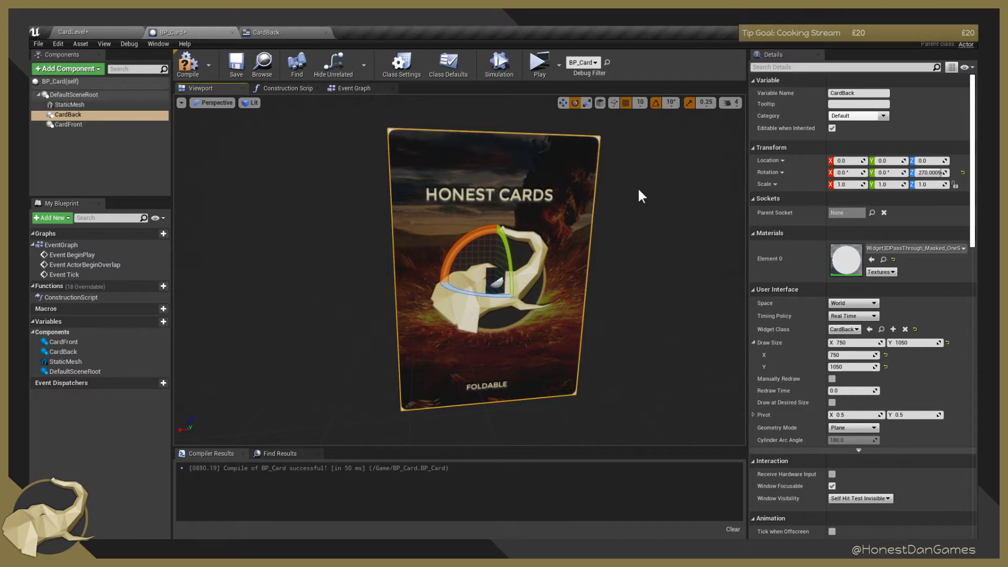
{"action": "key", "text": "a"}
{"action": "right_click_drag", "start_coordinate": [639, 189], "coordinate": [605, 221]}
{"action": "key", "text": "d"}
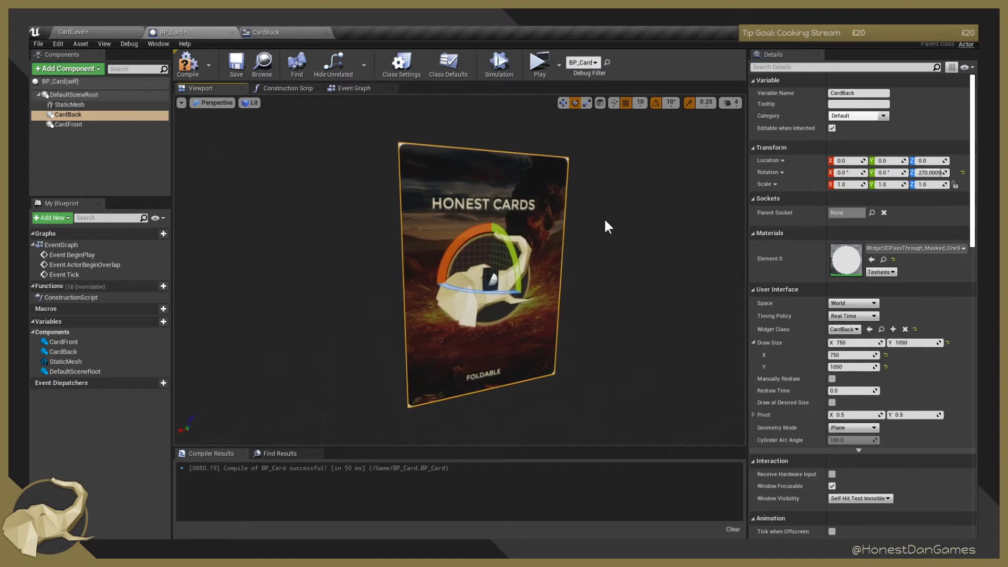
View the CardBack widget from behind and select the small StaticMesh to compare its scale with the widget.
{"action": "right_click_drag", "start_coordinate": [614, 219], "coordinate": [621, 243]}
{"action": "key", "text": "w"}
{"action": "key", "text": "s"}
{"action": "key", "text": "s"}
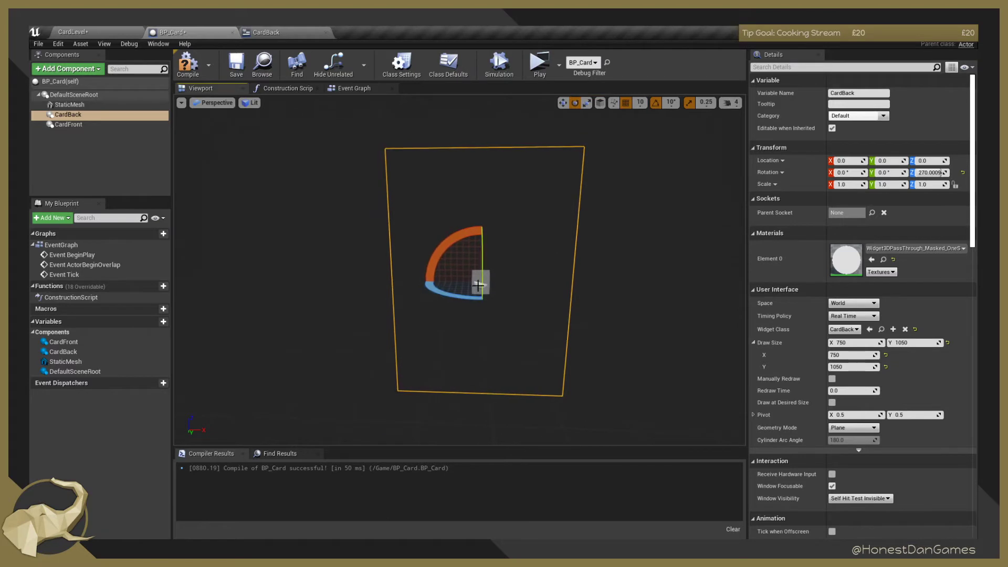
{"action": "left_click", "coordinate": [483, 279]}
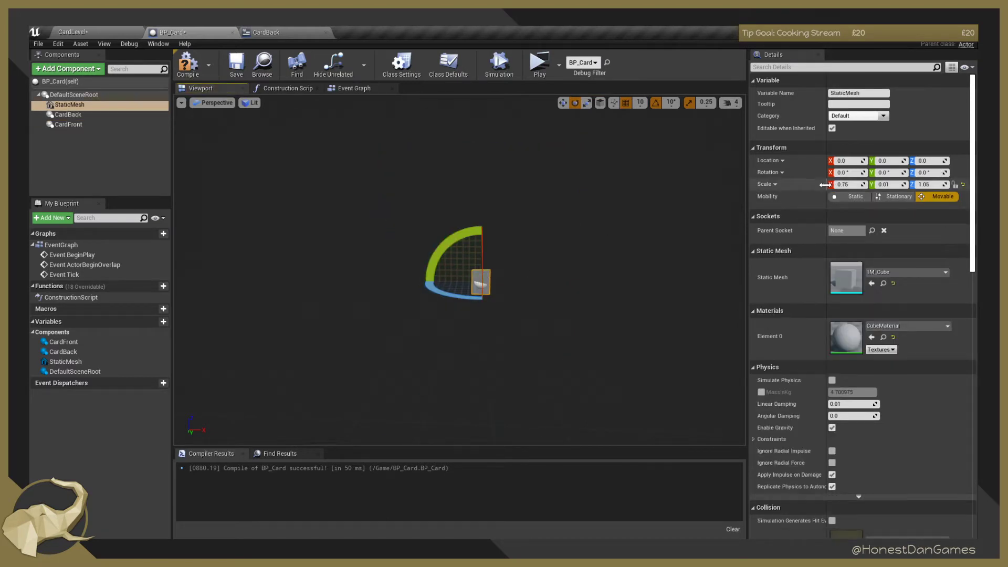
{"action": "right_click_drag", "start_coordinate": [630, 213], "coordinate": [631, 214]}
{"action": "right_click_drag", "start_coordinate": [520, 199], "coordinate": [520, 199]}
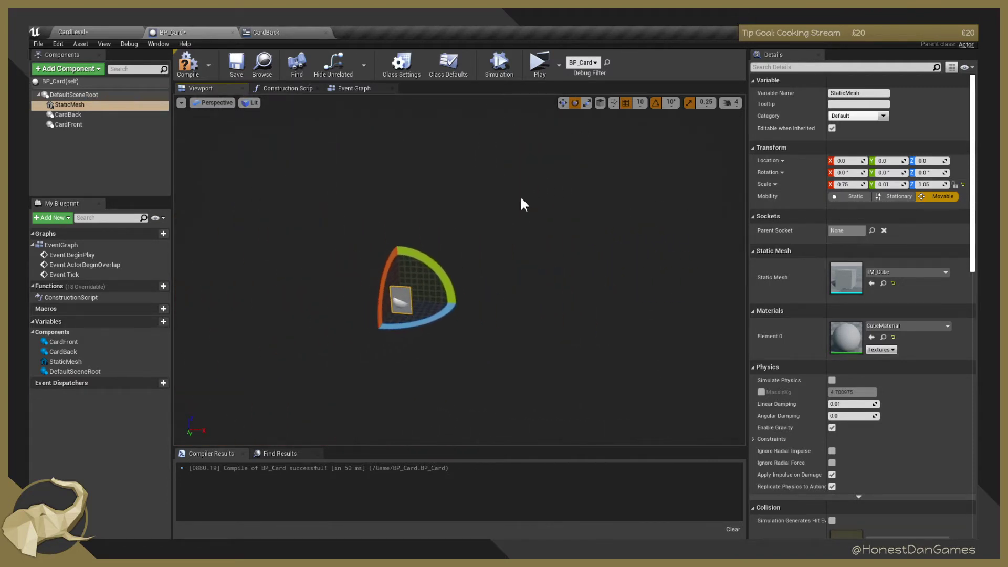
Delete the existing CardFront component and replace it with a duplicate of CardBack named CardFront.
{"action": "left_click", "coordinate": [82, 108]}
{"action": "left_click", "coordinate": [81, 114]}
{"action": "left_click", "coordinate": [77, 125]}
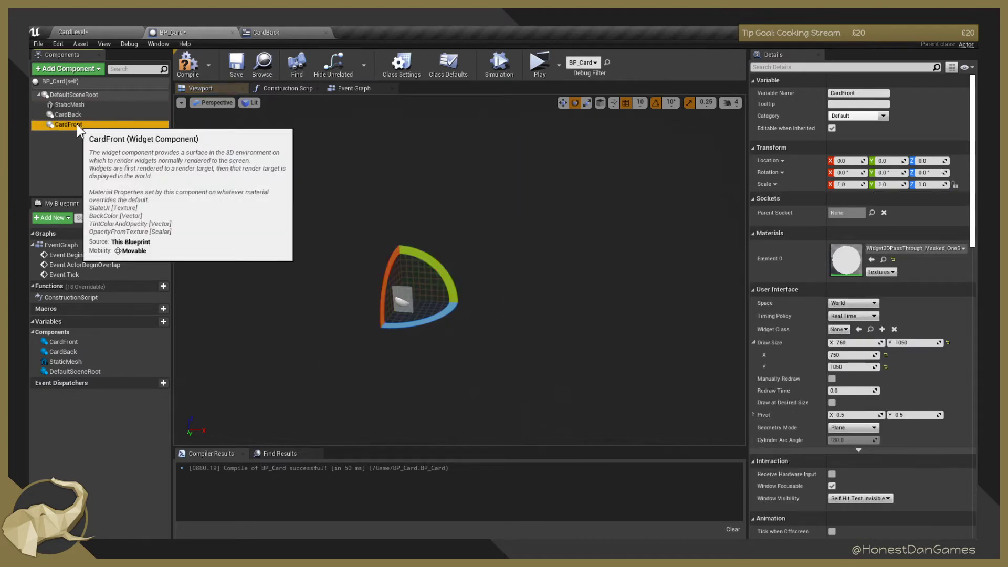
{"action": "key", "text": "Delete"}
{"action": "left_click", "coordinate": [76, 114]}
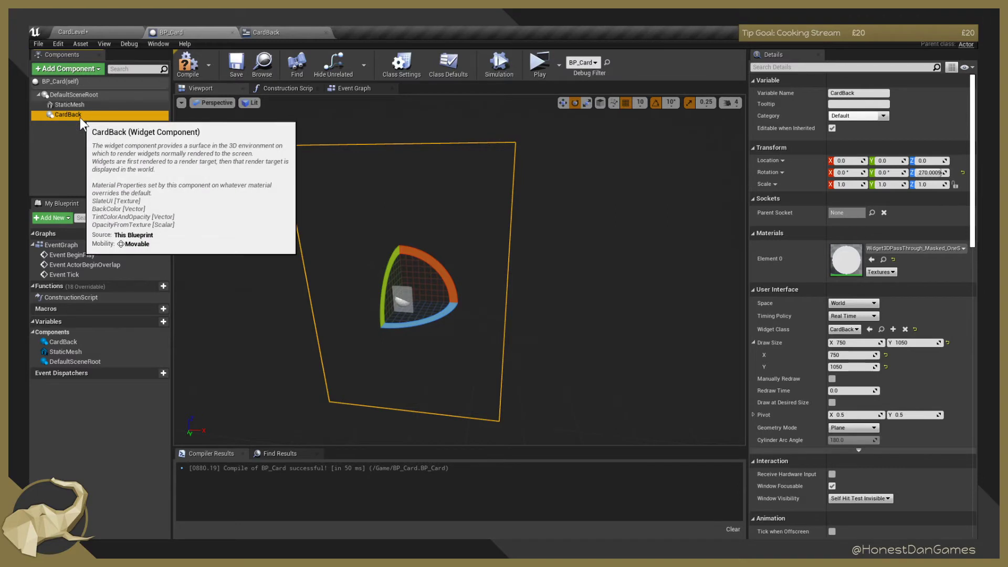
{"action": "key", "text": "F2"}
{"action": "key", "text": "ctrl+w"}
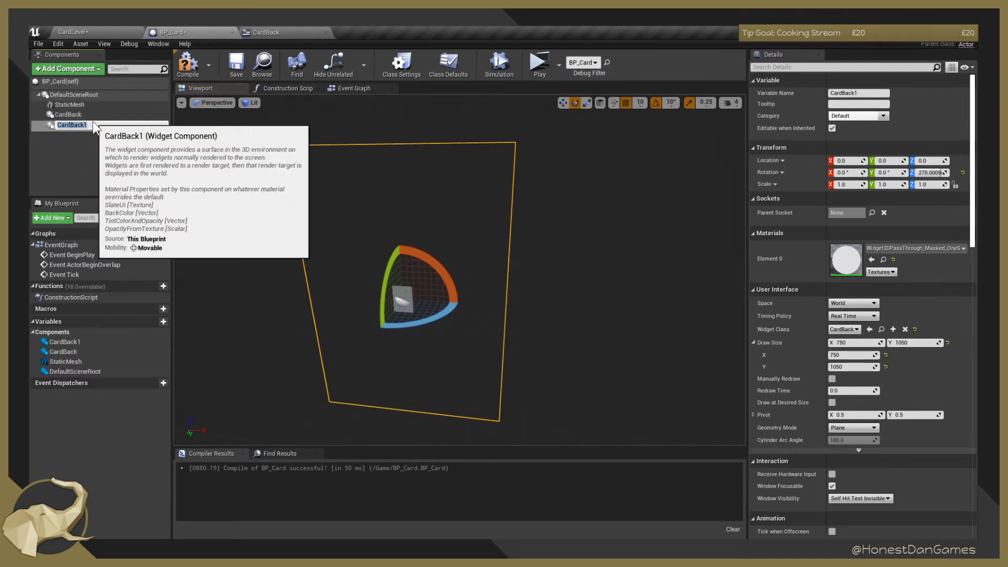
{"action": "type", "text": "CardFront"}
{"action": "key", "text": "Return"}
Set the new CardFront component's Z rotation to 90°.
{"action": "left_click", "coordinate": [929, 174]}
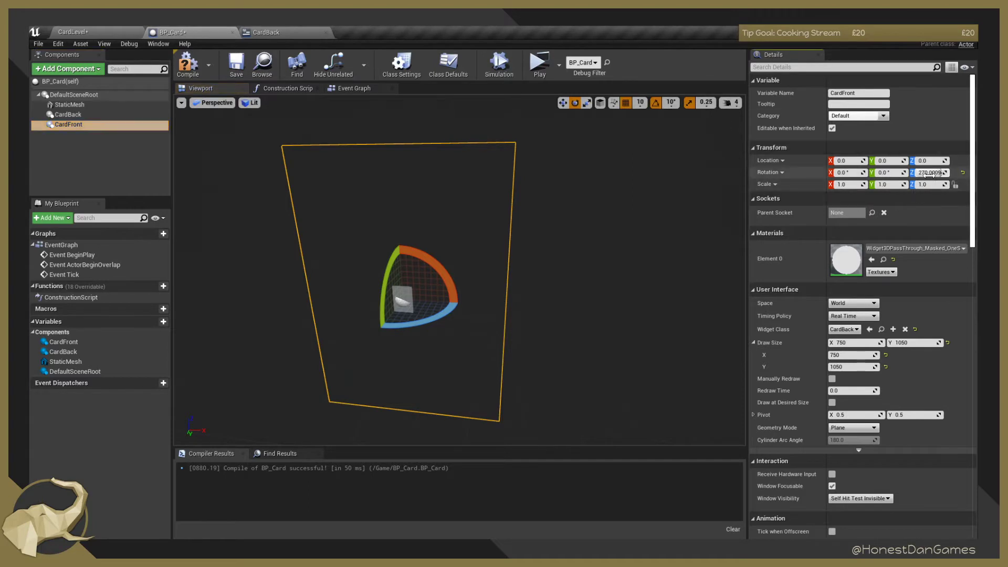
{"action": "type", "text": "90"}
{"action": "key", "text": "Return"}
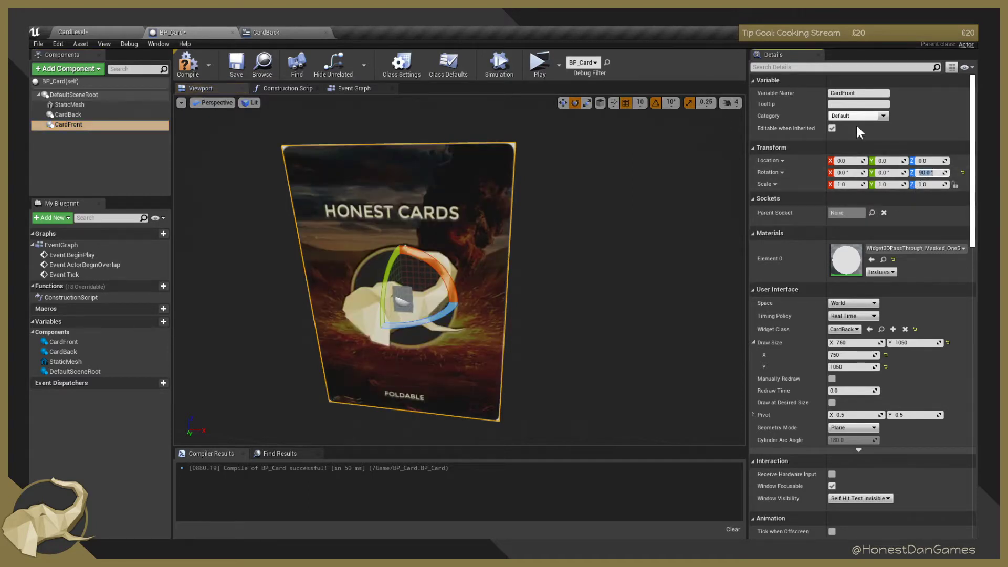
Duplicate the CardBack widget blueprint in the Content folder of the level editor and name the copy CardFront.
{"action": "left_click", "coordinate": [266, 31]}
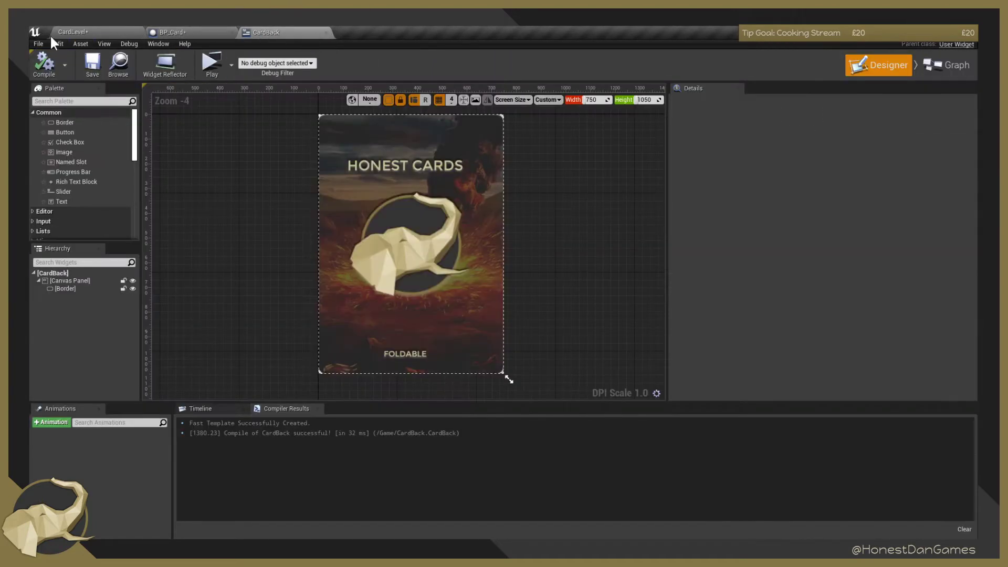
{"action": "left_click", "coordinate": [78, 32]}
{"action": "left_click", "coordinate": [225, 412]}
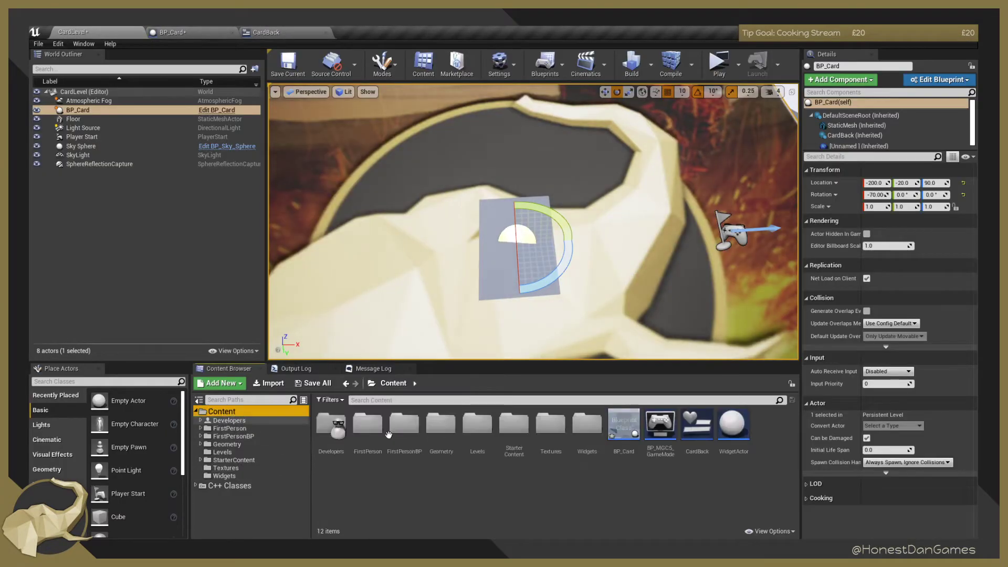
{"action": "left_click", "coordinate": [704, 435]}
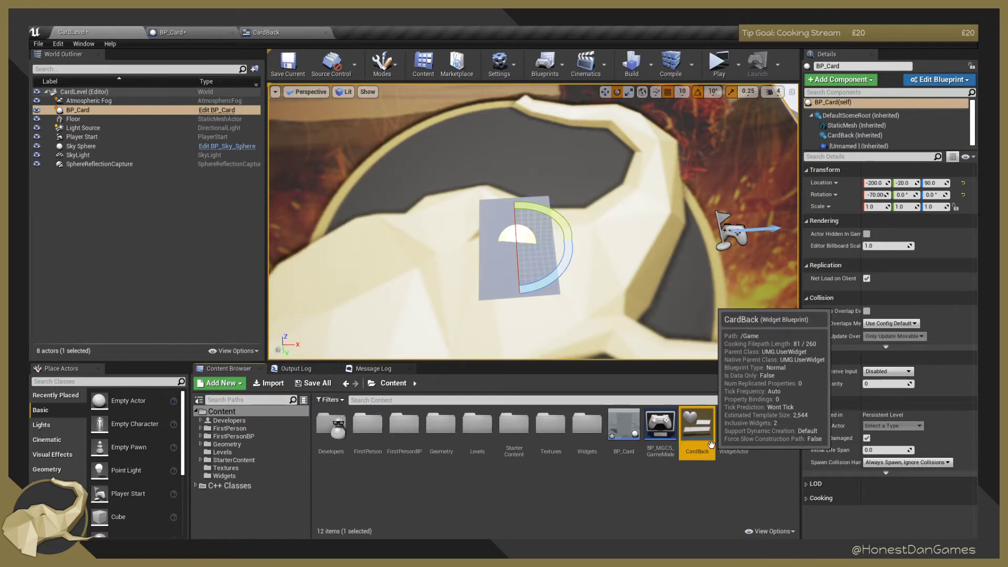
{"action": "key", "text": "ctrl+w"}
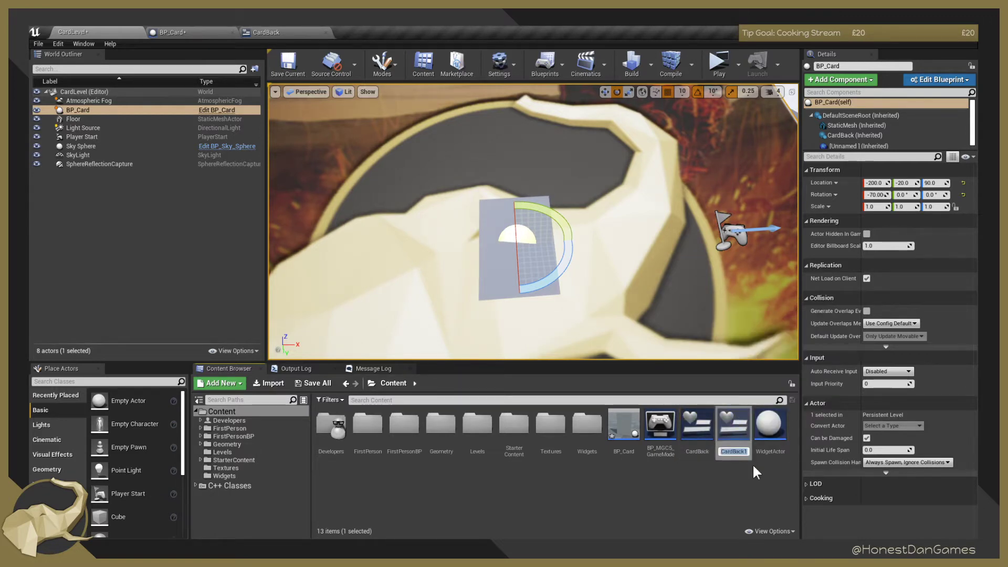
{"action": "type", "text": "CardFront"}
{"action": "key", "text": "Return"}
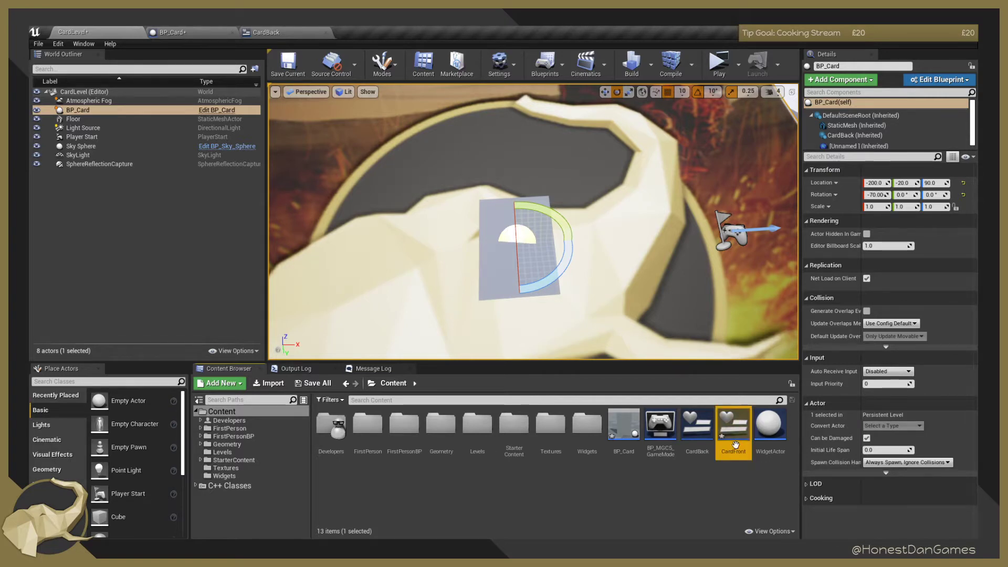
Open the CardFront widget, set its border's brush image to cardfront1, and compile the widget.
{"action": "double_click", "coordinate": [724, 428]}
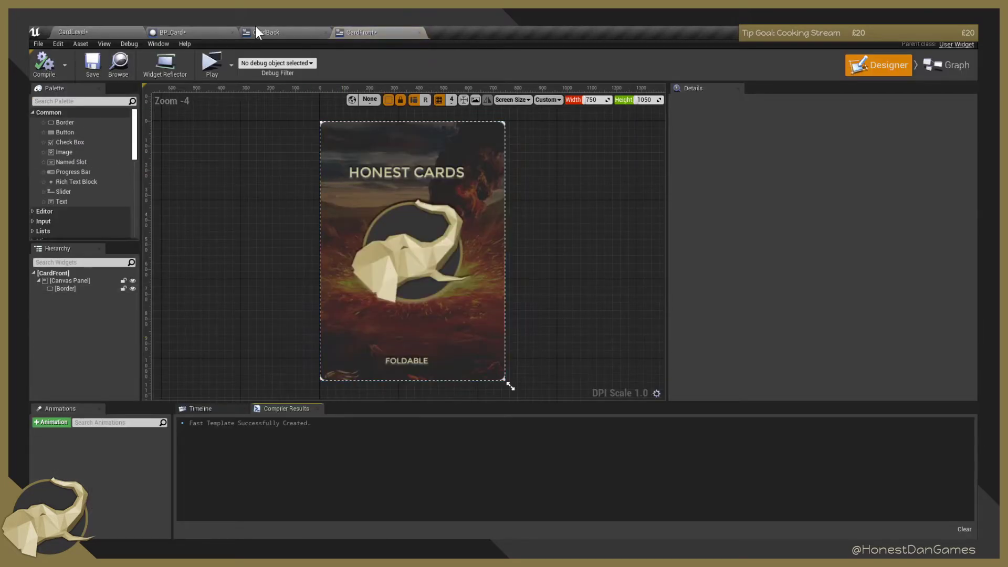
{"action": "left_click", "coordinate": [382, 194]}
{"action": "left_click", "coordinate": [849, 353]}
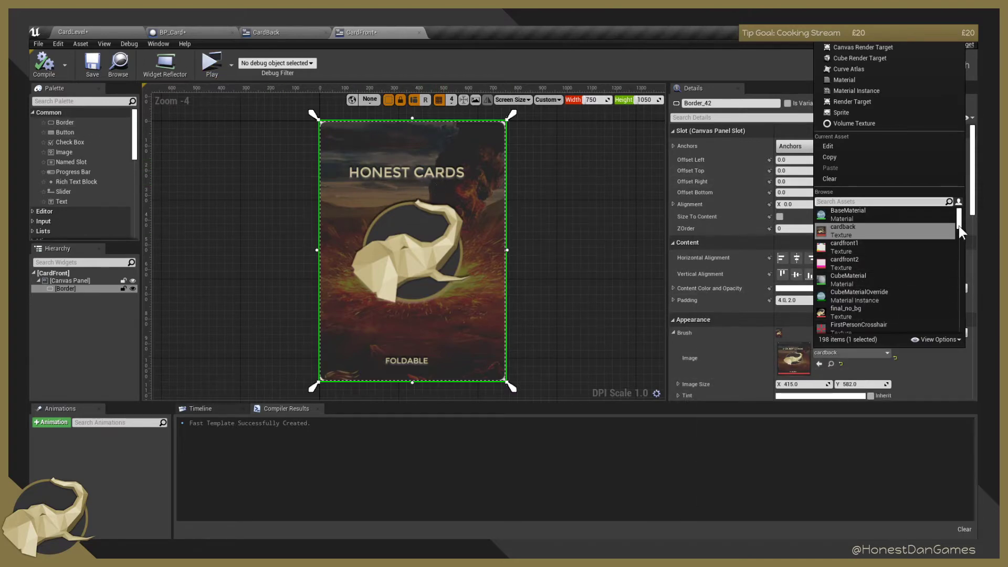
{"action": "left_click", "coordinate": [840, 246]}
{"action": "left_click", "coordinate": [586, 226]}
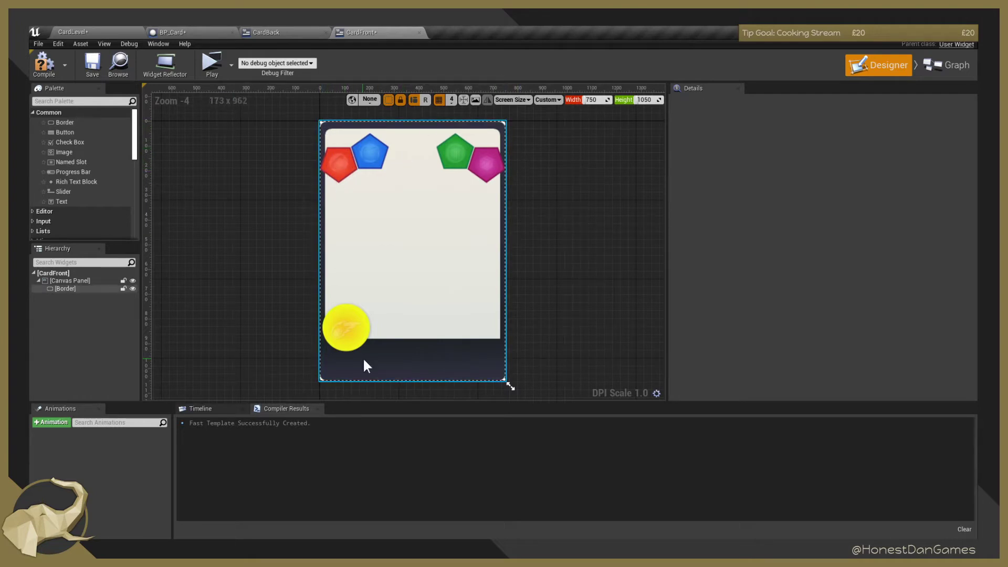
{"action": "left_click", "coordinate": [458, 153]}
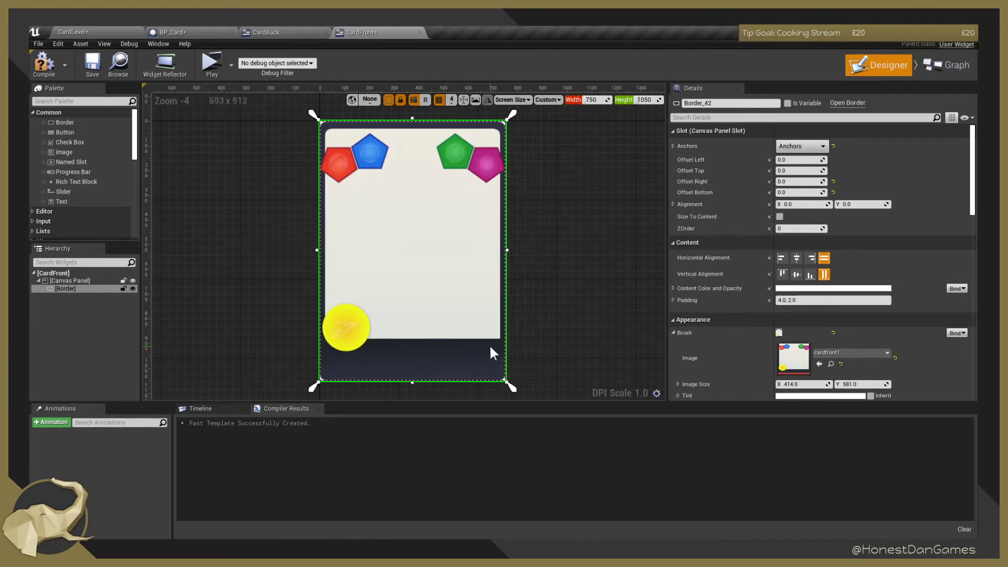
{"action": "left_click", "coordinate": [555, 228]}
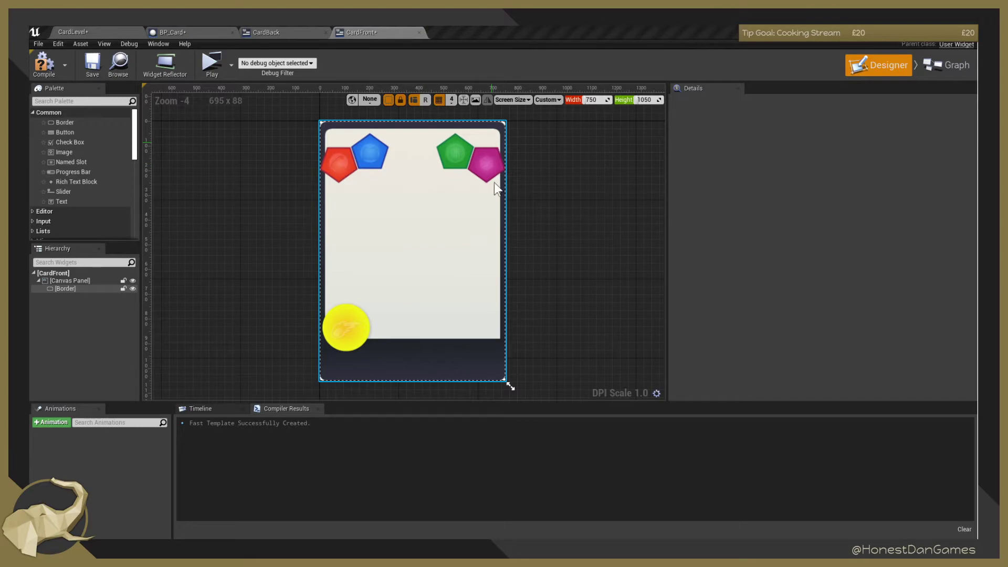
{"action": "left_click", "coordinate": [44, 63]}
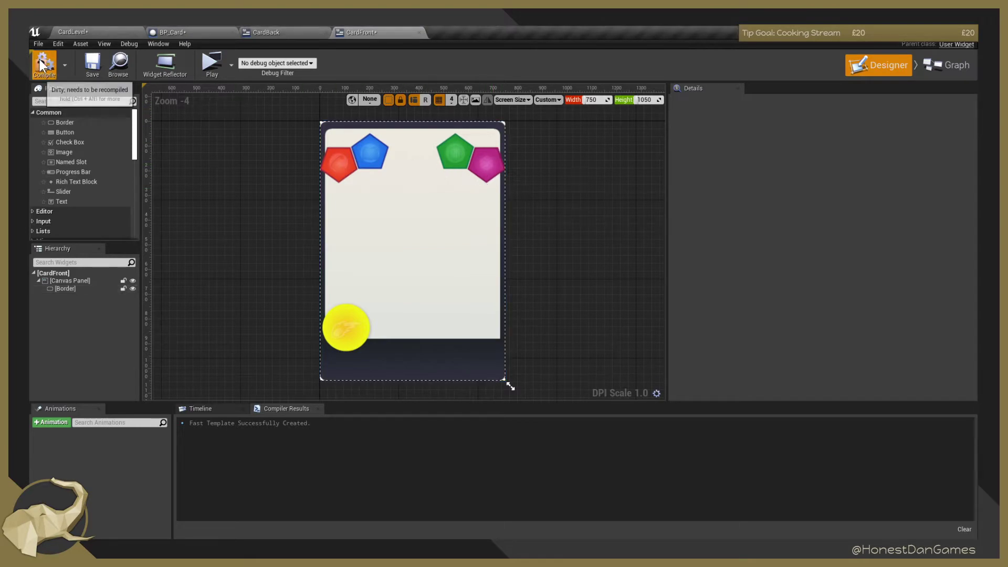
Assign the CardFront widget class to BP_Card's CardFront component and inspect the artwork against the small StaticMesh.
{"action": "left_click", "coordinate": [87, 34]}
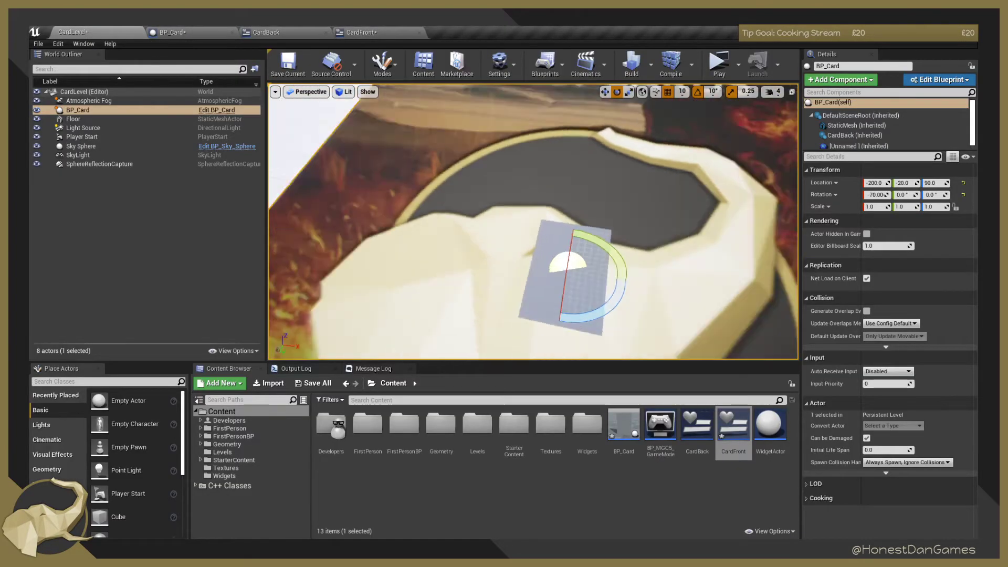
{"action": "right_click_drag", "start_coordinate": [594, 246], "coordinate": [594, 247]}
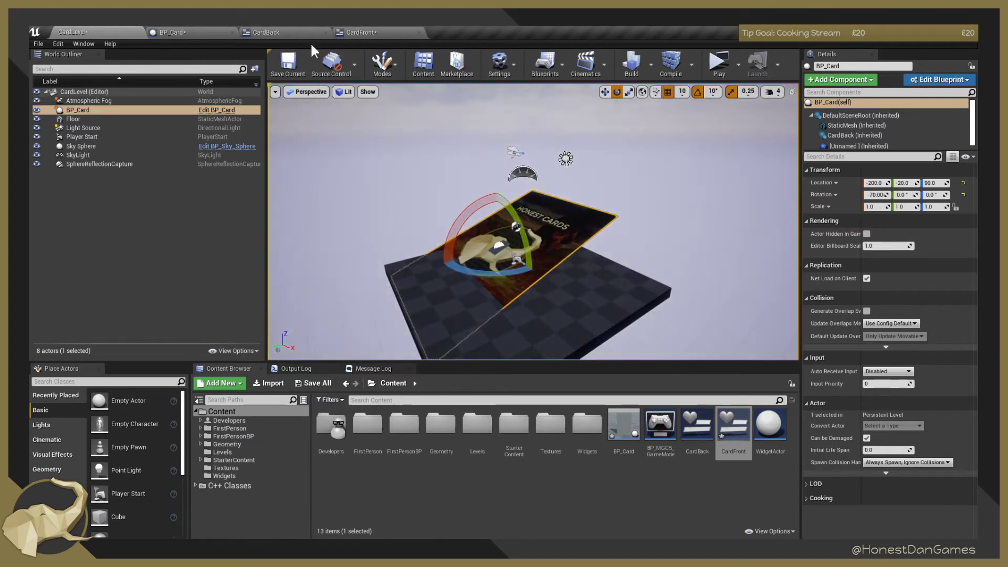
{"action": "left_click", "coordinate": [199, 31]}
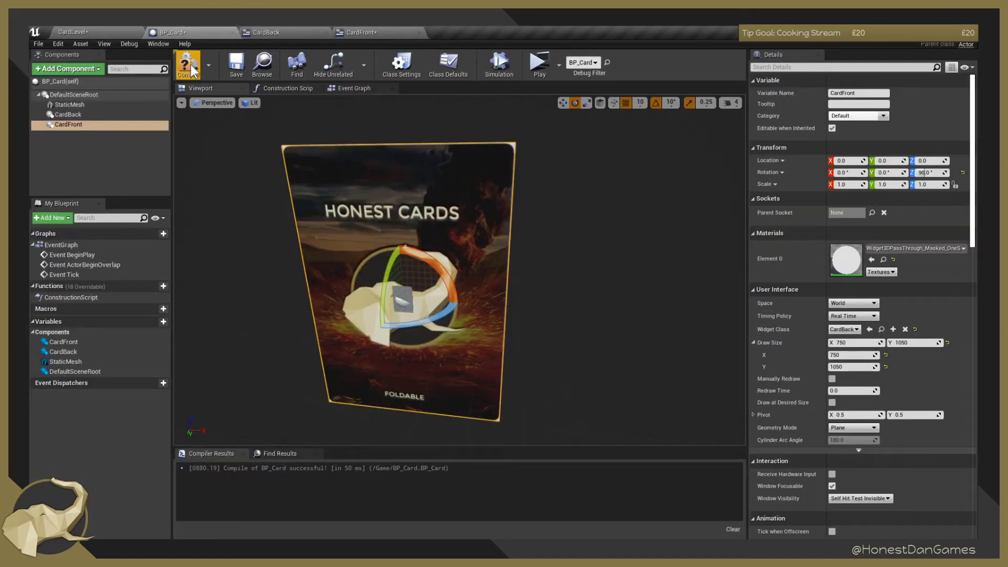
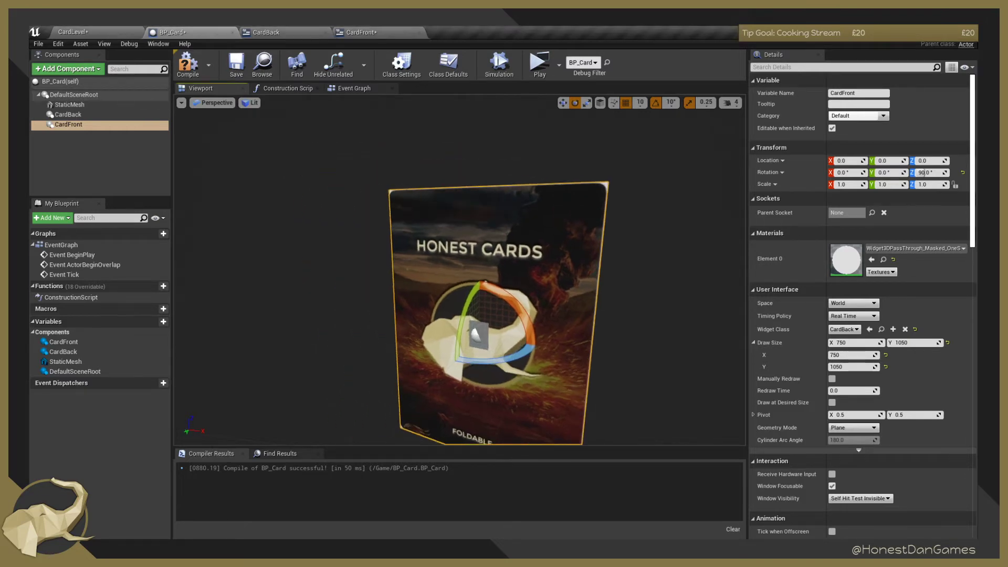
{"action": "left_click", "coordinate": [851, 329]}
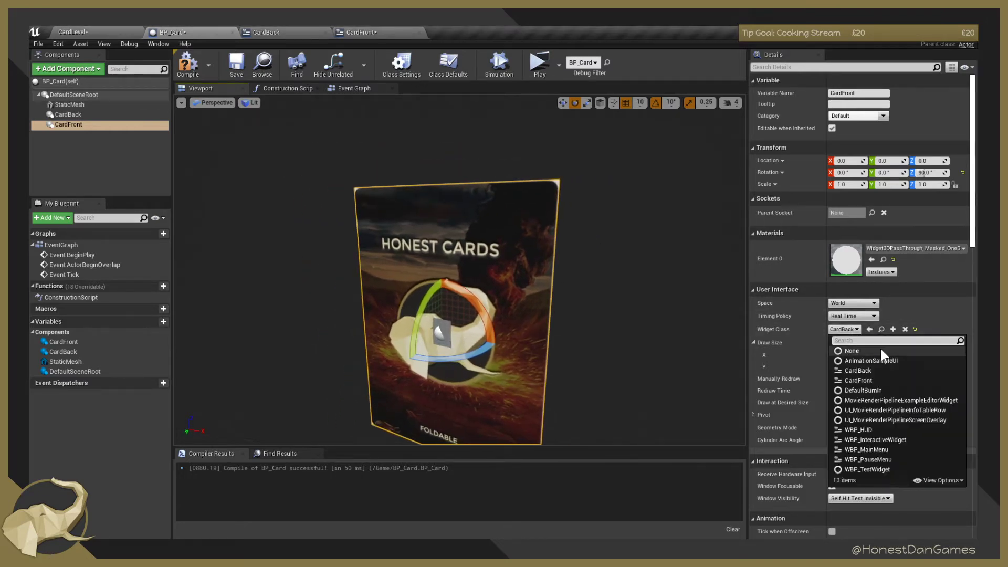
{"action": "left_click", "coordinate": [868, 380]}
{"action": "right_click_drag", "start_coordinate": [655, 342], "coordinate": [609, 354]}
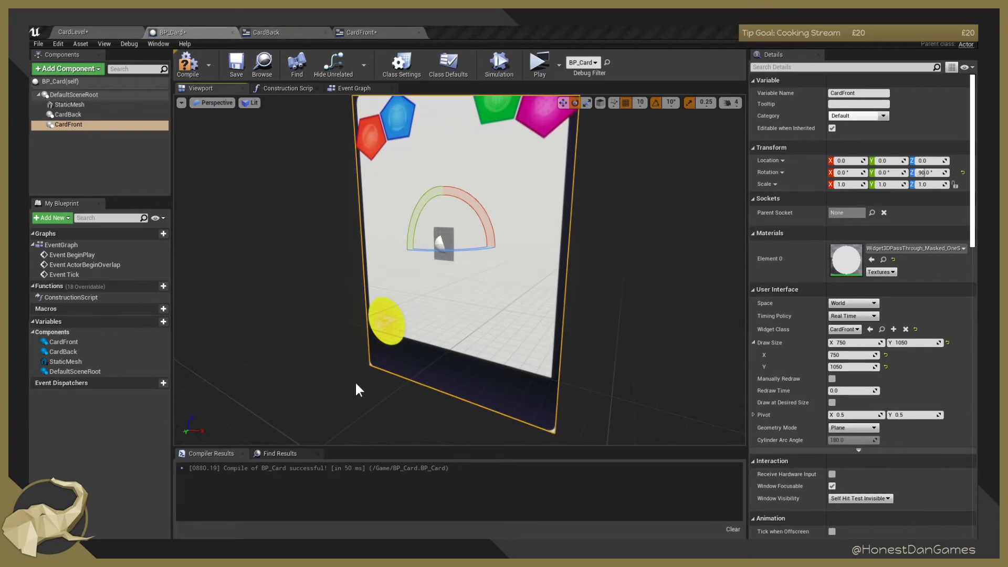
{"action": "right_click_drag", "start_coordinate": [356, 389], "coordinate": [491, 282]}
{"action": "left_click", "coordinate": [475, 316]}
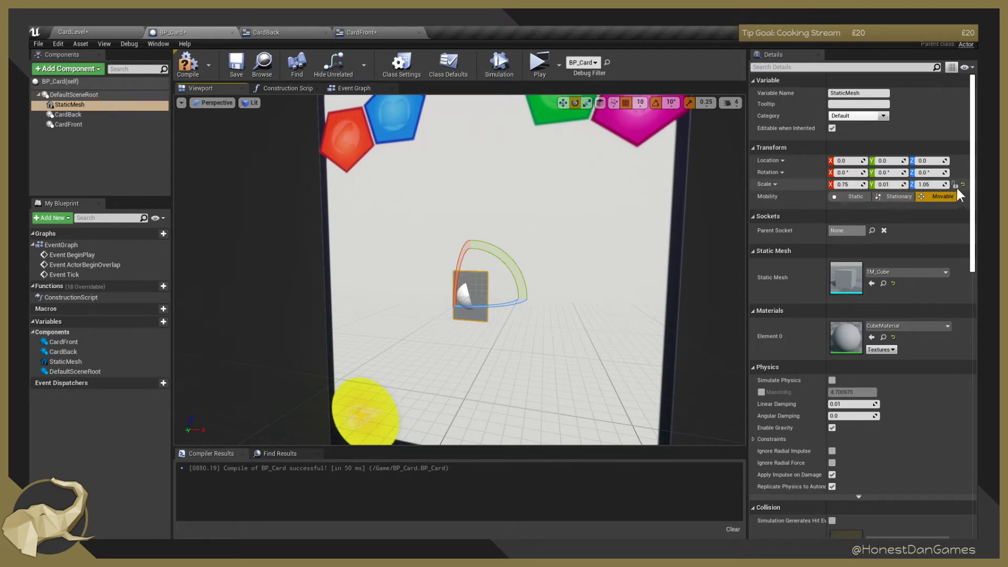
{"action": "right_click_drag", "start_coordinate": [630, 236], "coordinate": [580, 251]}
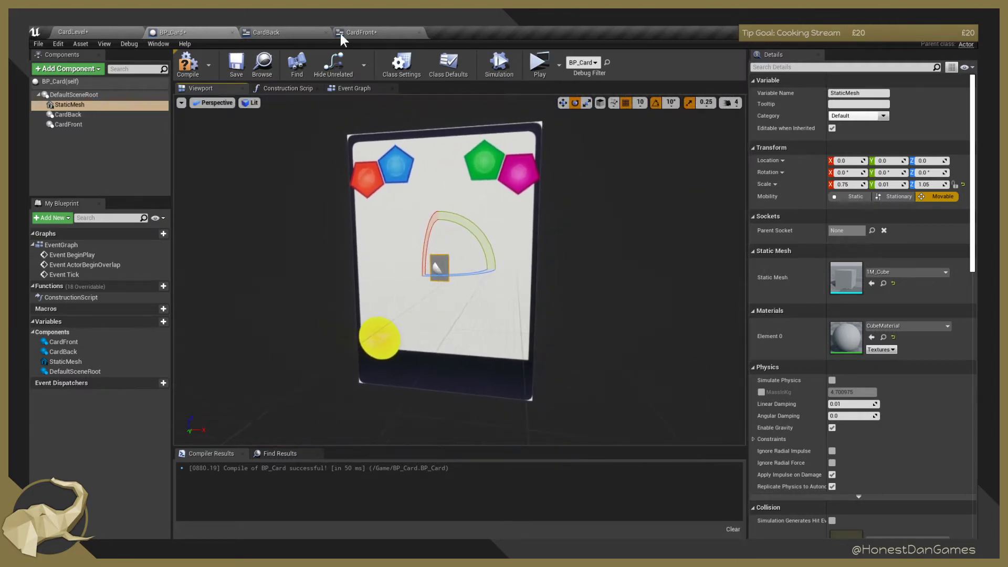
Compile the BP_Card blueprint and save the CardFront widget.
{"action": "left_click", "coordinate": [188, 64]}
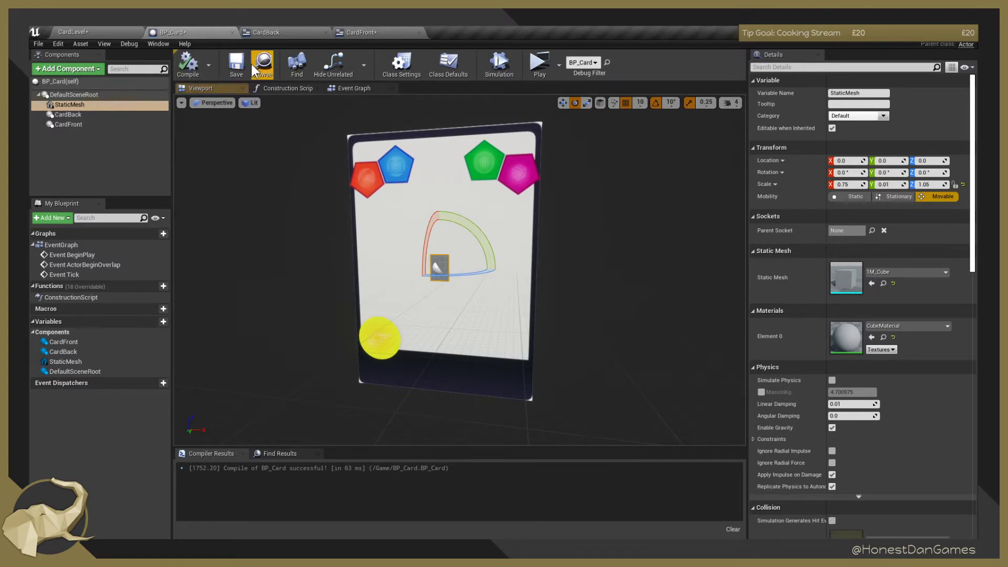
{"action": "left_click", "coordinate": [338, 34]}
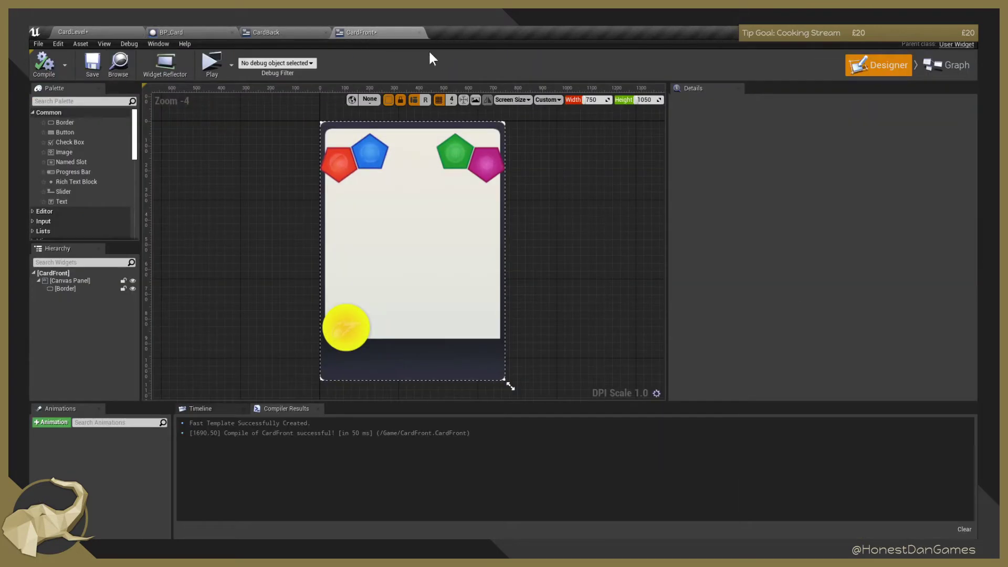
{"action": "left_click", "coordinate": [86, 62]}
Raise the BP_Card actor in CardLevel to a Z location of 570 so it clears the floor.
{"action": "left_click", "coordinate": [85, 30]}
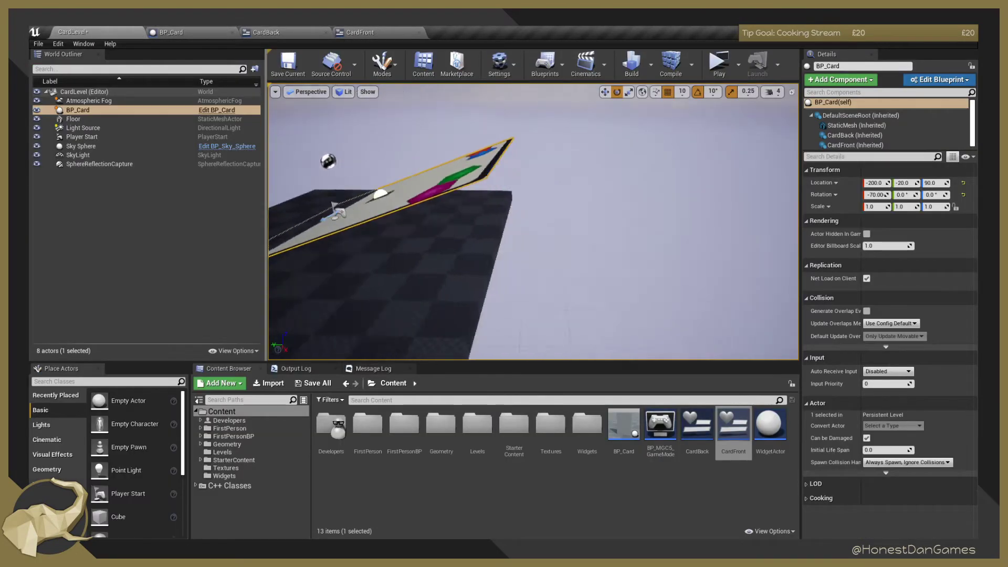
{"action": "right_click_drag", "start_coordinate": [533, 222], "coordinate": [305, 236]}
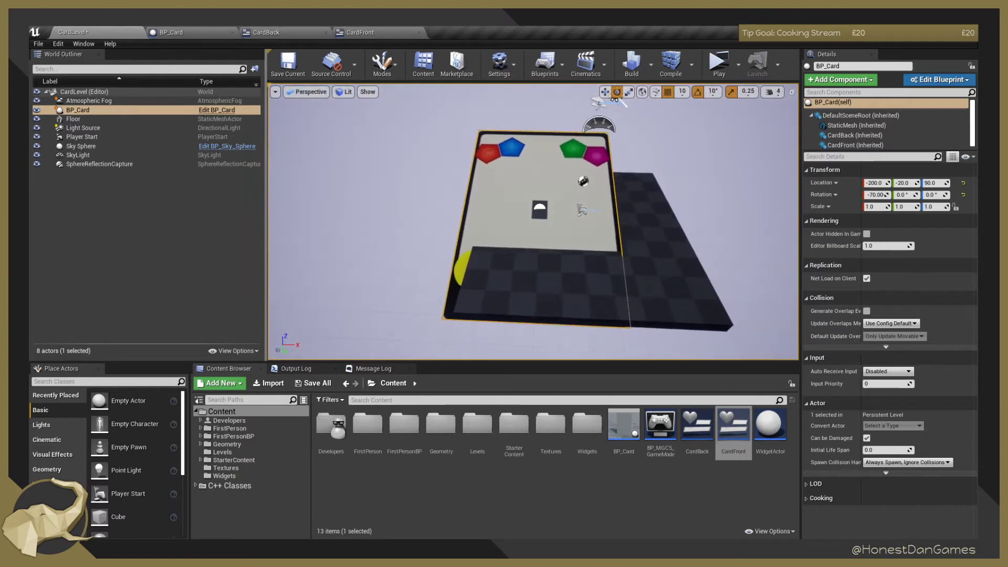
{"action": "right_click_drag", "start_coordinate": [457, 147], "coordinate": [453, 137]}
{"action": "right_click_drag", "start_coordinate": [527, 173], "coordinate": [553, 184]}
{"action": "key", "text": "w"}
{"action": "left_click_drag", "start_coordinate": [533, 186], "coordinate": [532, 129]}
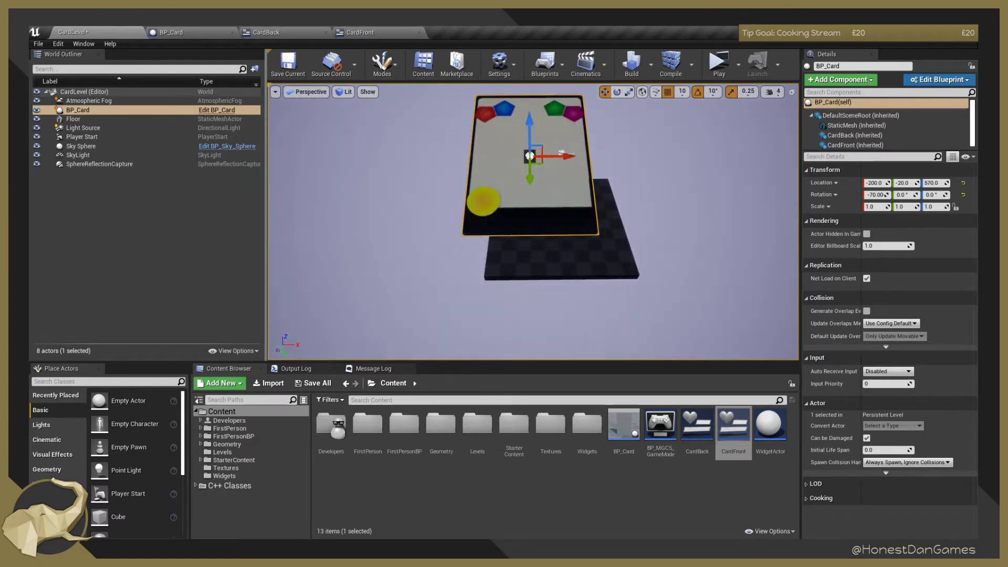
Inspect the tilted BP_Card actor in the level and reset its rotation to 0° on all axes.
{"action": "right_click_drag", "start_coordinate": [531, 129], "coordinate": [380, 130]}
{"action": "key", "text": "e"}
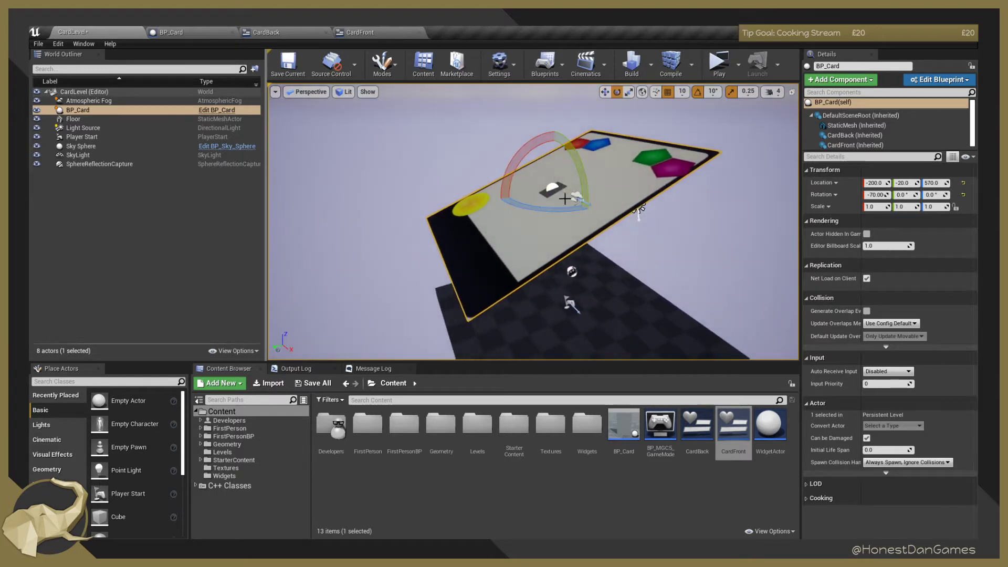
{"action": "left_click_drag", "start_coordinate": [584, 197], "coordinate": [587, 140]}
{"action": "left_click_drag", "start_coordinate": [561, 129], "coordinate": [537, 173]}
{"action": "right_click_drag", "start_coordinate": [537, 173], "coordinate": [554, 131]}
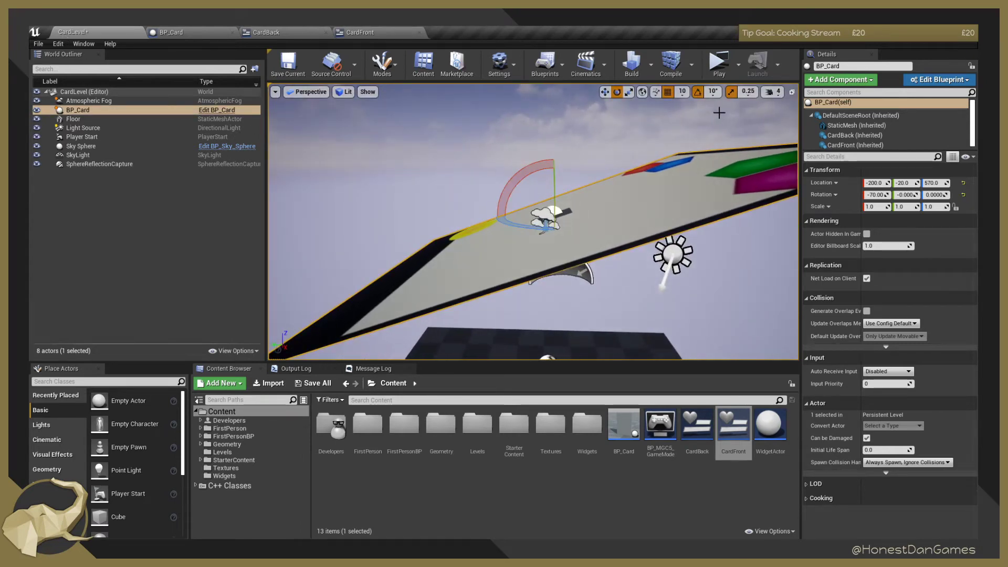
{"action": "left_click", "coordinate": [963, 195]}
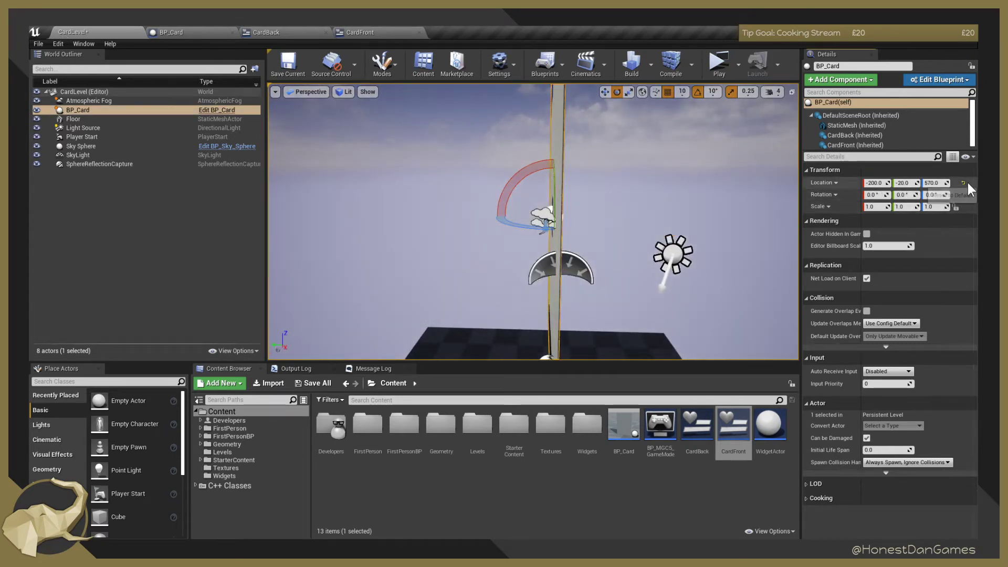
Reset BP_Card's location to 0, 0, 0 and raise the actor to a Z location of 560.
{"action": "right_click_drag", "start_coordinate": [625, 231], "coordinate": [557, 276]}
{"action": "right_click_drag", "start_coordinate": [565, 158], "coordinate": [558, 156]}
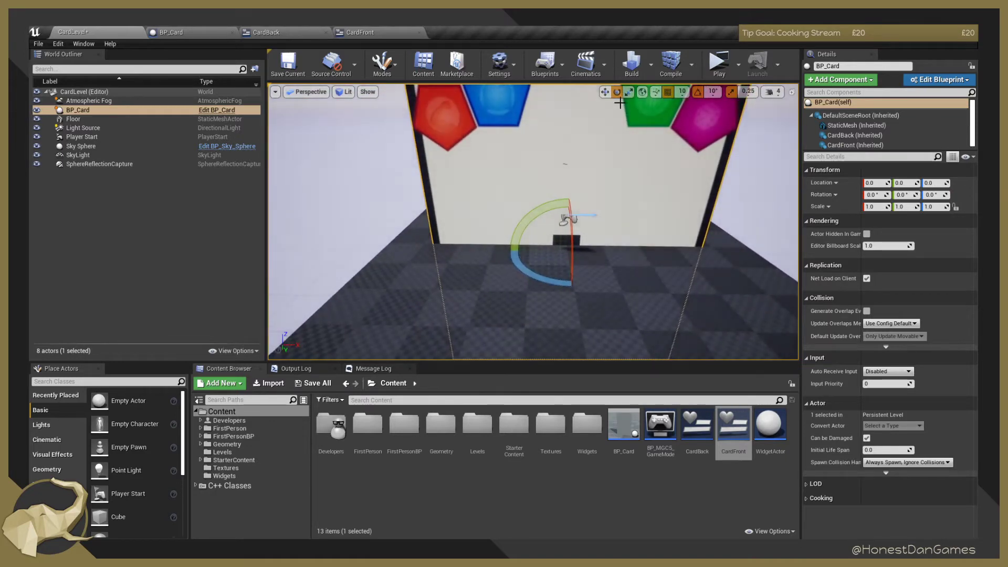
{"action": "left_click", "coordinate": [606, 93]}
{"action": "left_click_drag", "start_coordinate": [570, 220], "coordinate": [576, 55]}
{"action": "right_click_drag", "start_coordinate": [590, 236], "coordinate": [589, 178]}
{"action": "key", "text": "s"}
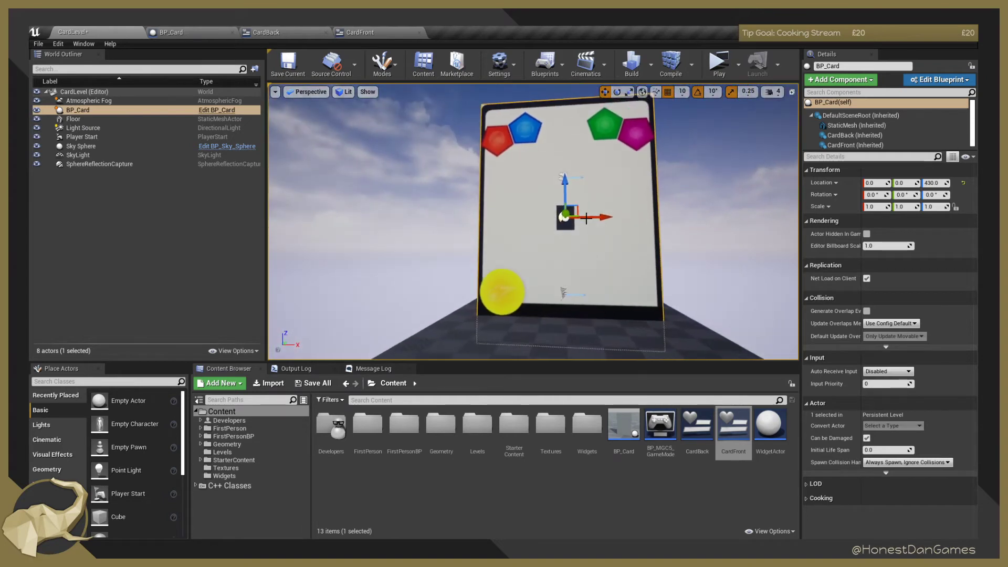
{"action": "left_click_drag", "start_coordinate": [564, 188], "coordinate": [559, 156]}
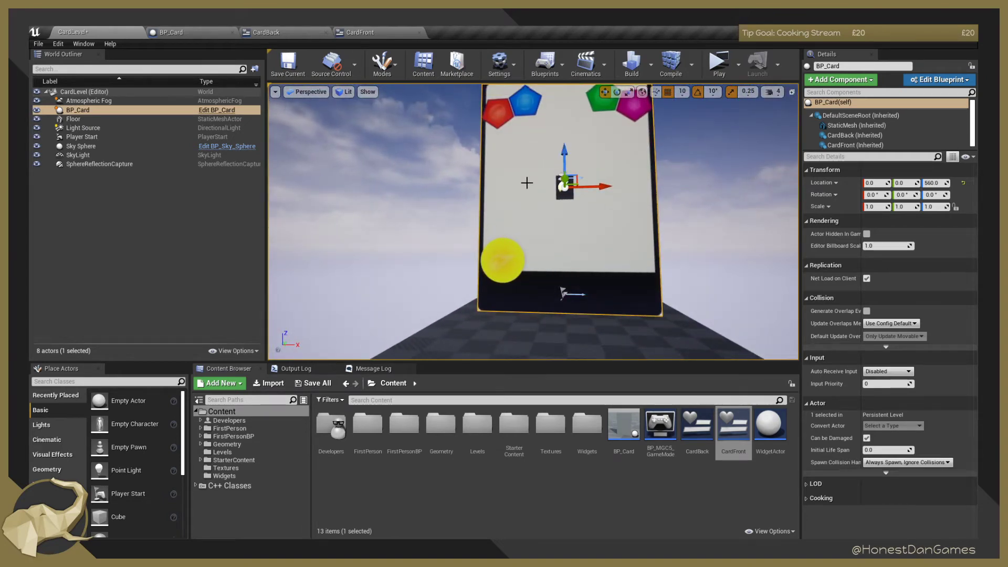
Snap BP_Card down to the floor and raise it to a Z location of 600.
{"action": "key", "text": "End"}
{"action": "left_click_drag", "start_coordinate": [569, 280], "coordinate": [567, 279]}
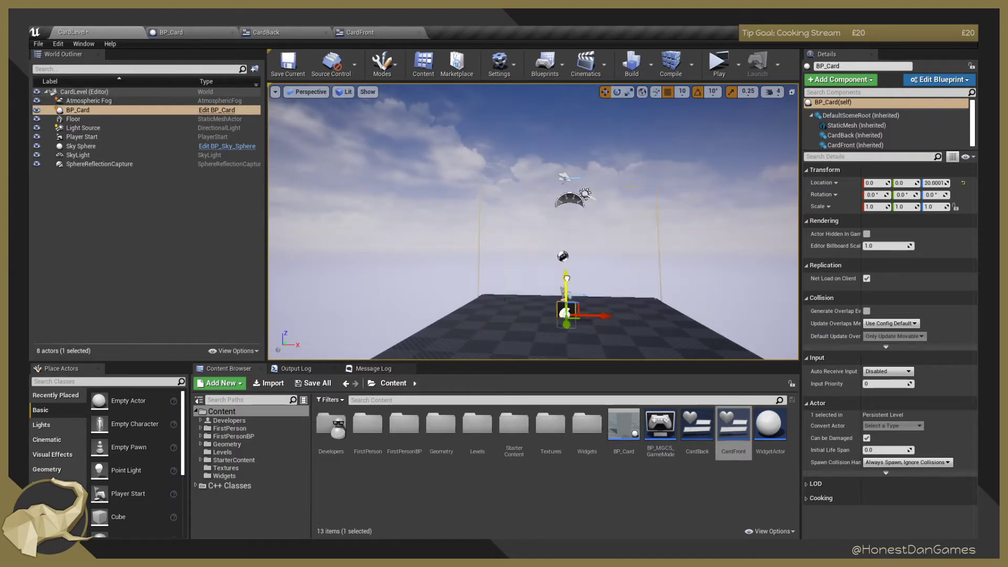
{"action": "left_click_drag", "start_coordinate": [573, 93], "coordinate": [556, 143]}
{"action": "right_click_drag", "start_coordinate": [640, 183], "coordinate": [618, 188]}
{"action": "key", "text": "w"}
{"action": "key", "text": "s"}
{"action": "key", "text": "w"}
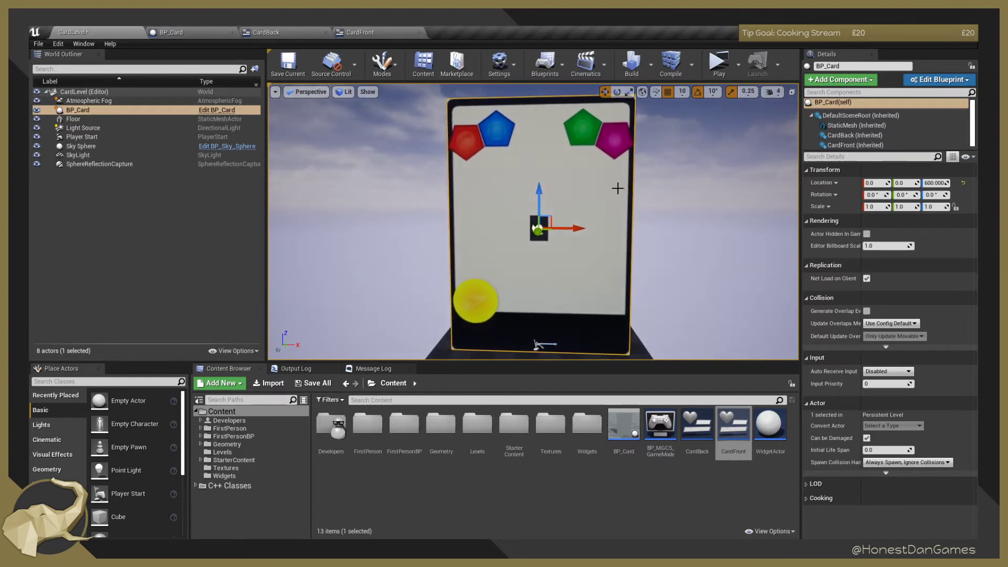
Add a Rotating Movement component to the BP_Card blueprint, keeping its default name.
{"action": "left_click", "coordinate": [84, 109]}
{"action": "left_click", "coordinate": [169, 29]}
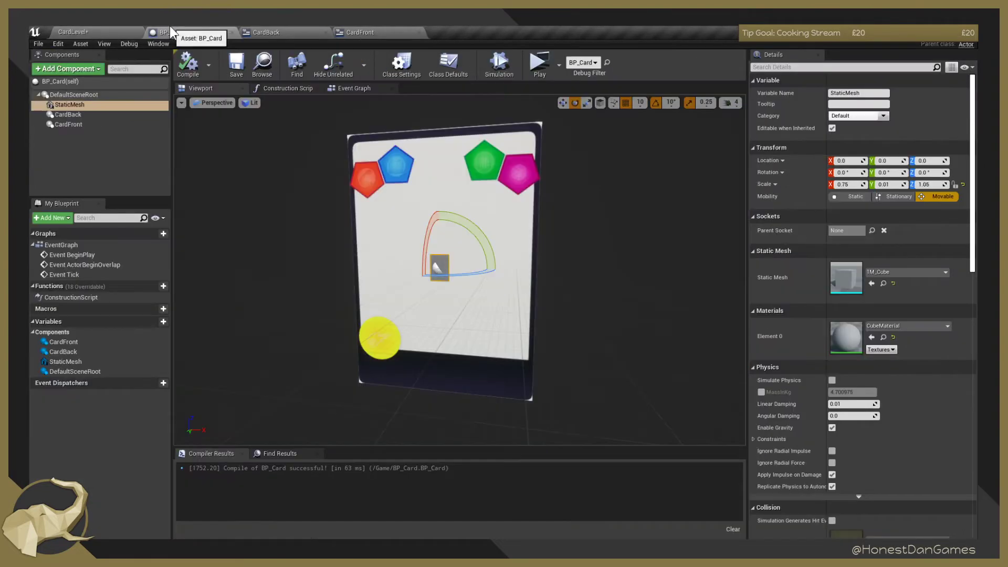
{"action": "left_click", "coordinate": [70, 71]}
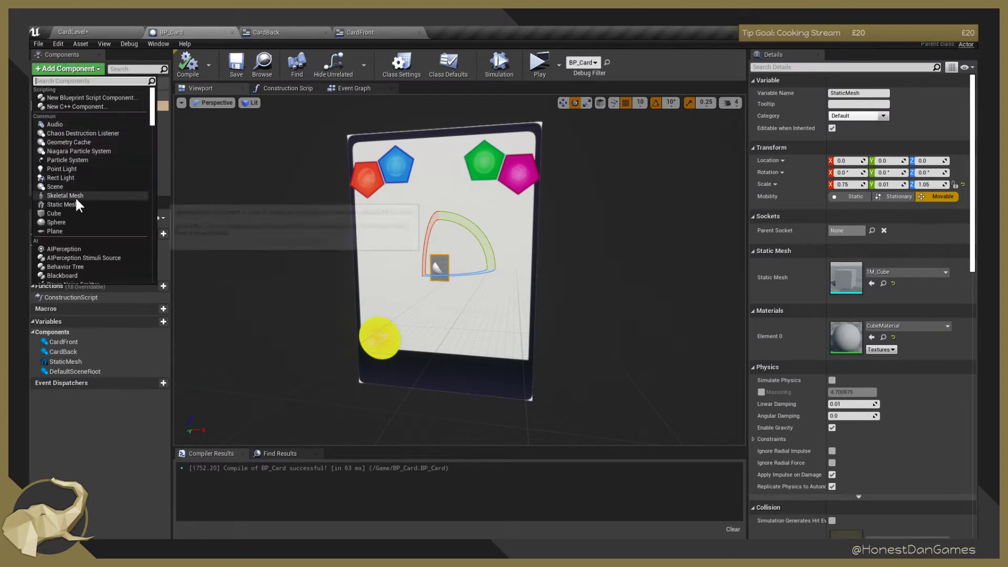
{"action": "type", "text": "rotat"}
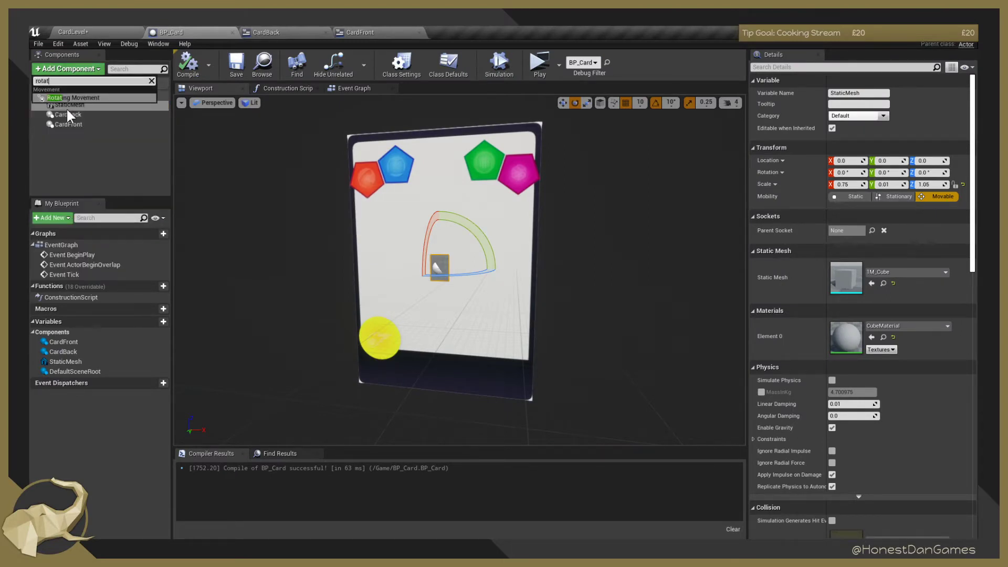
{"action": "key", "text": "Return"}
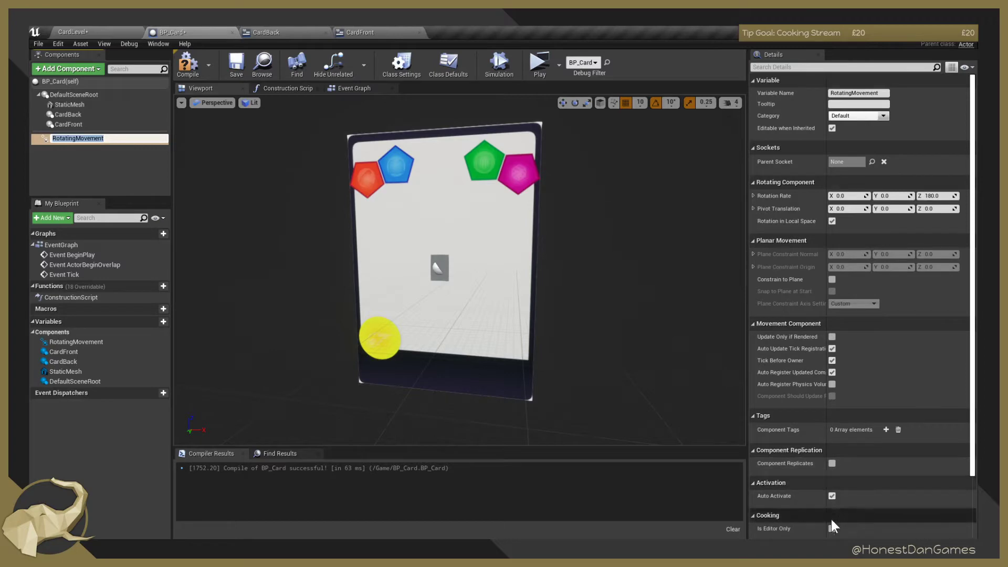
Compile and save the BP_Card blueprint and return to CardLevel.
{"action": "left_click", "coordinate": [179, 66]}
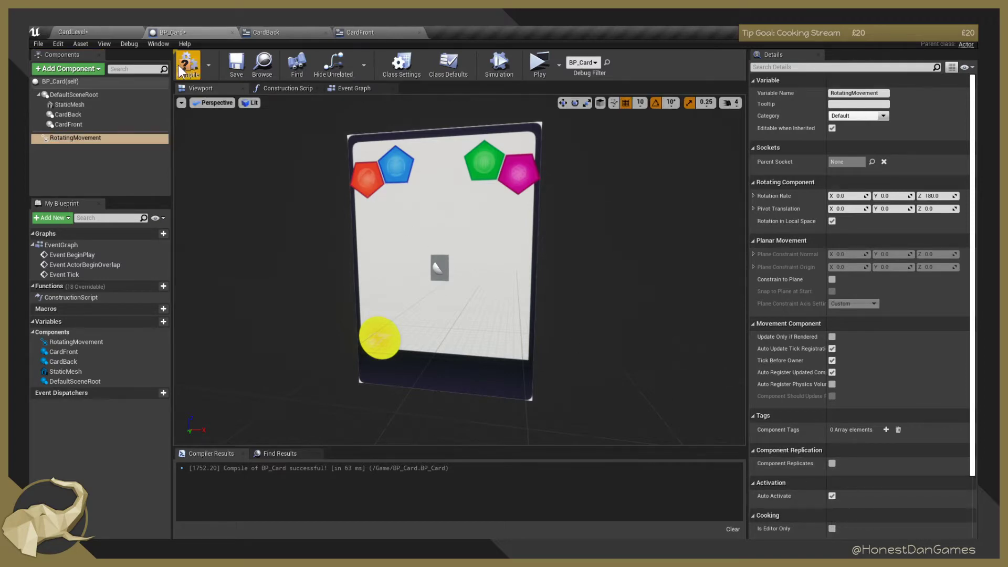
{"action": "left_click", "coordinate": [236, 65]}
{"action": "left_click", "coordinate": [111, 33]}
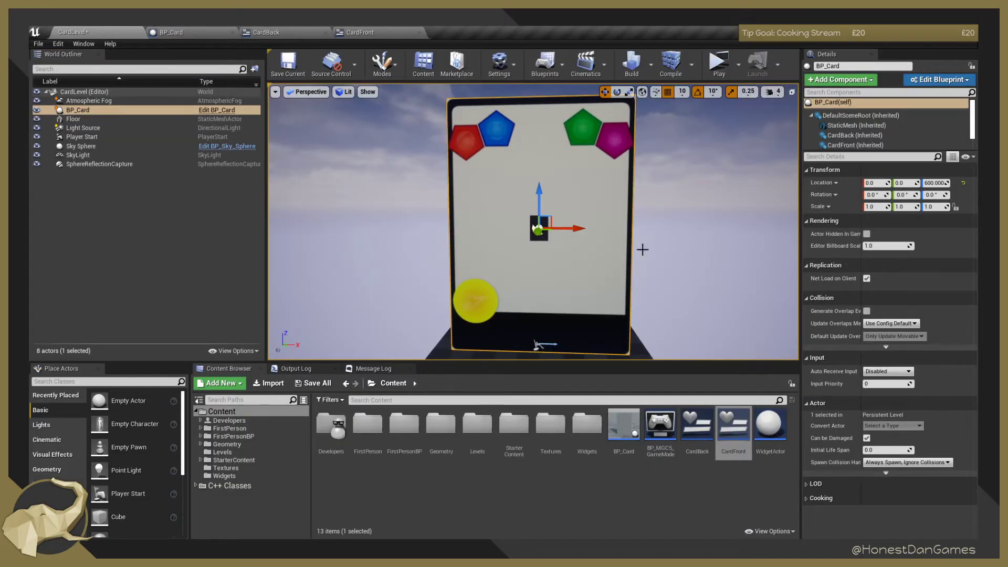
Play the level in the editor to watch both sides of the rotating card, and stop the session.
{"action": "mouse_move", "coordinate": [643, 250]}
{"action": "right_mouse_down"}
{"action": "mouse_move", "coordinate": [660, 247]}
{"action": "mouse_move", "coordinate": [663, 267]}
{"action": "mouse_move", "coordinate": [651, 263]}
{"action": "right_mouse_up"}
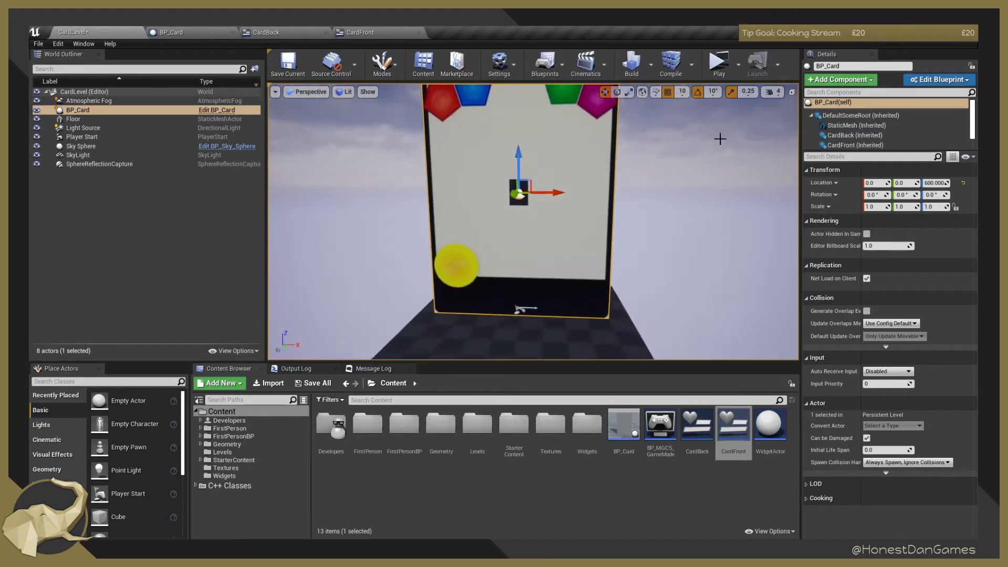
{"action": "left_click", "coordinate": [742, 72]}
{"action": "left_click", "coordinate": [782, 92]}
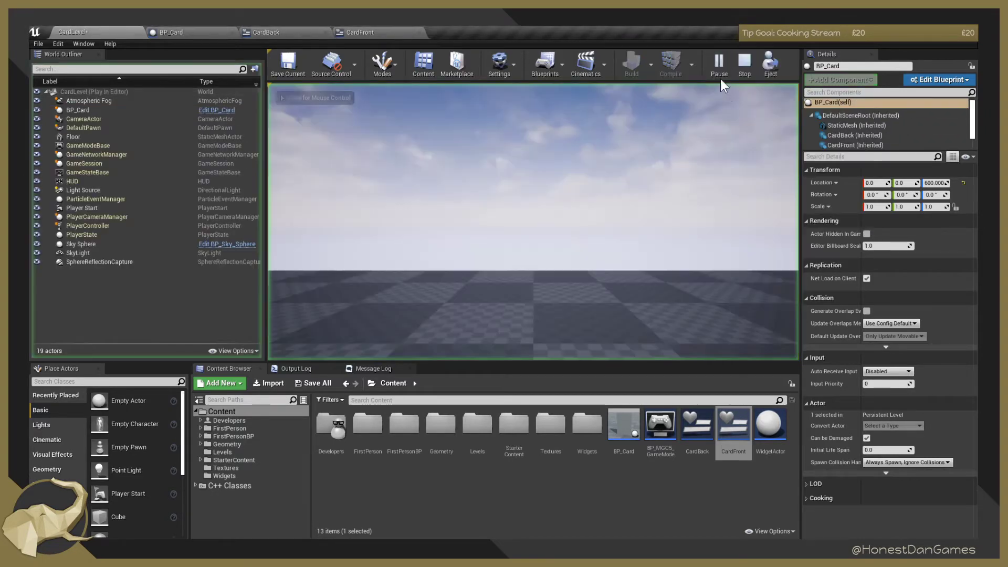
{"action": "left_click", "coordinate": [694, 176]}
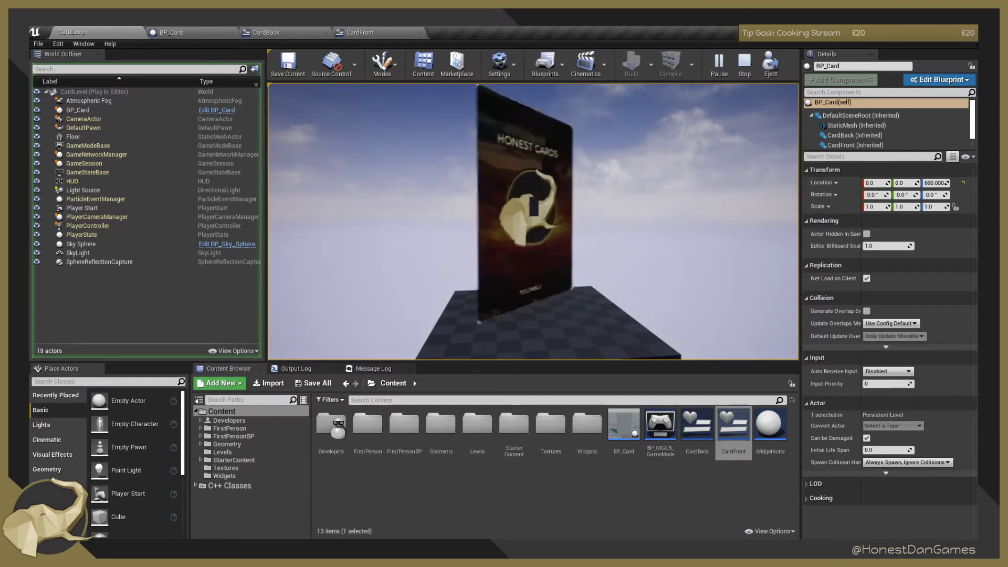
{"action": "key", "text": "Escape"}
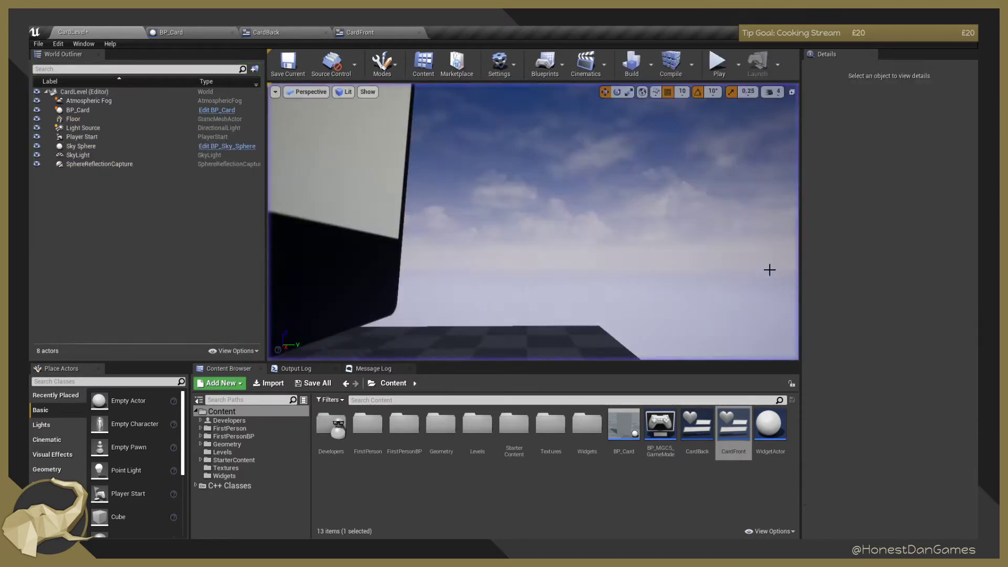
{"action": "right_click_drag", "start_coordinate": [452, 223], "coordinate": [431, 226]}
{"action": "key", "text": "s"}
Examine the placement of the CardBack, DefaultSceneRoot and StaticMesh components edge-on in the BP_Card blueprint.
{"action": "left_click", "coordinate": [181, 33]}
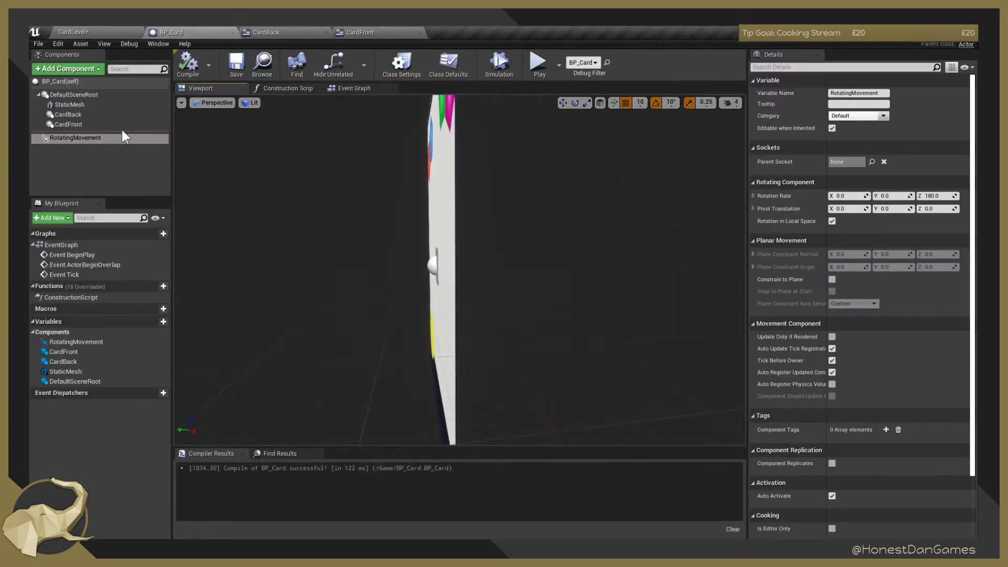
{"action": "left_click", "coordinate": [83, 113]}
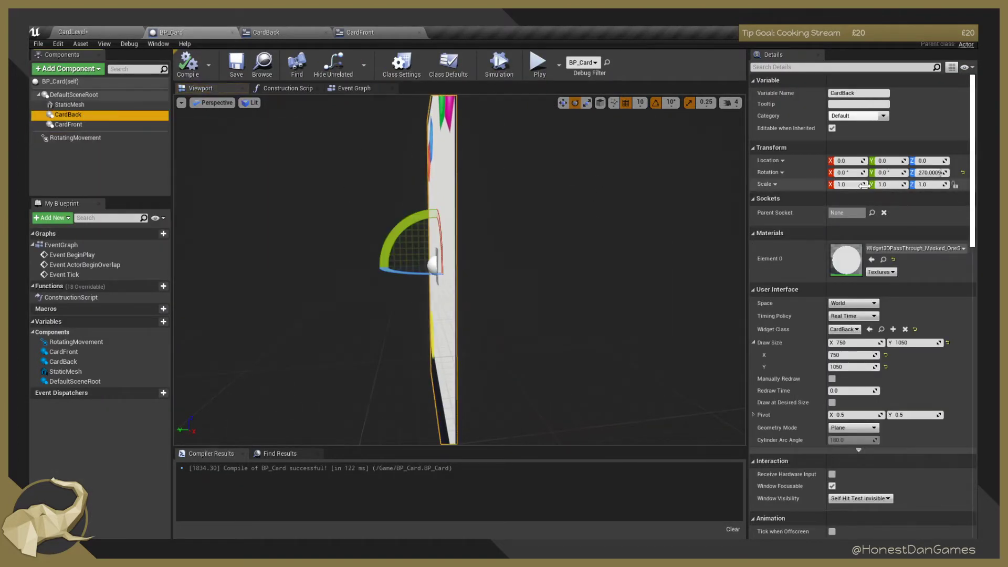
{"action": "mouse_move", "coordinate": [642, 156]}
{"action": "right_mouse_down"}
{"action": "mouse_move", "coordinate": [632, 157]}
{"action": "mouse_move", "coordinate": [642, 156]}
{"action": "right_mouse_up"}
{"action": "key", "text": "a"}
{"action": "left_click", "coordinate": [563, 103]}
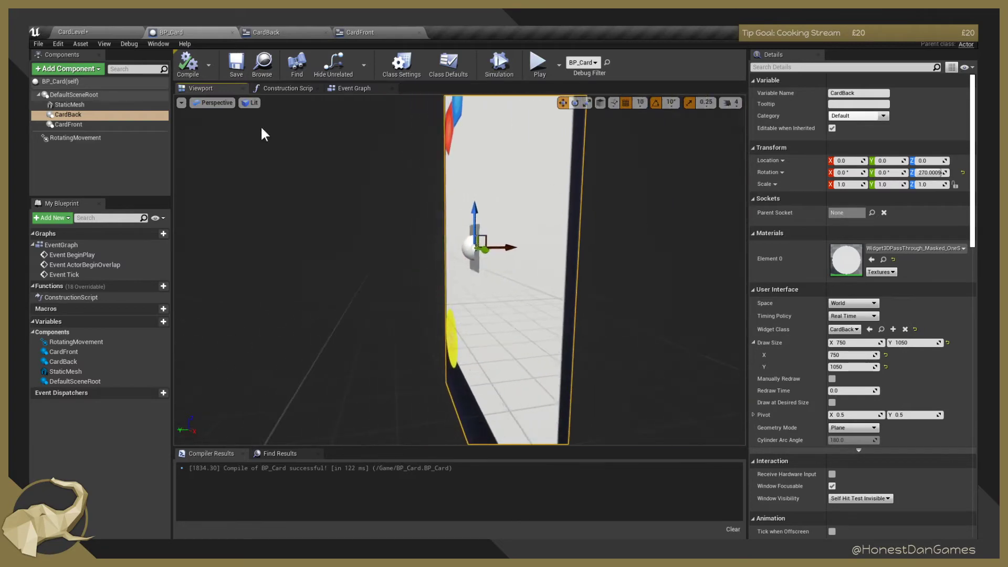
{"action": "left_click", "coordinate": [83, 95]}
{"action": "left_click", "coordinate": [75, 105]}
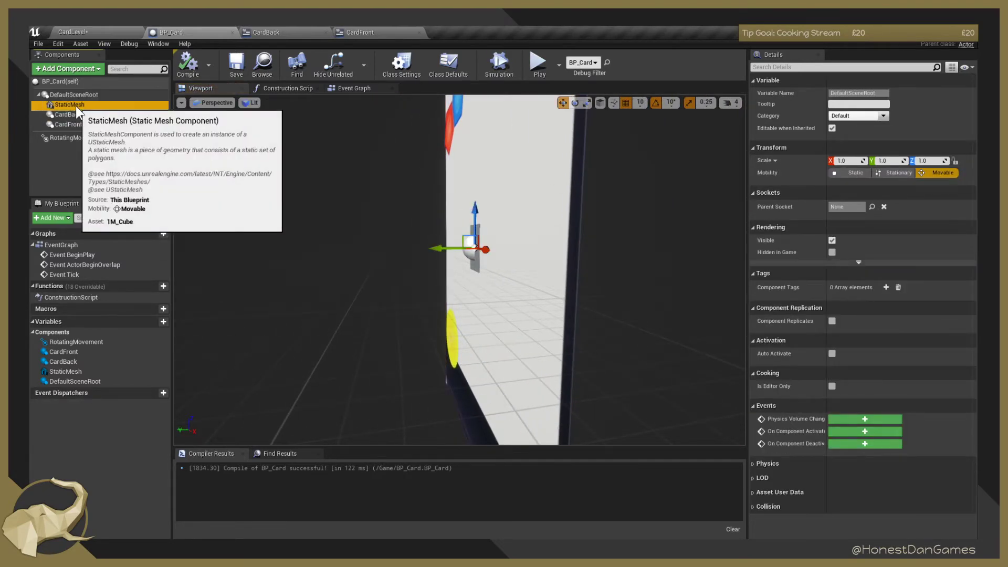
{"action": "left_click", "coordinate": [77, 96]}
{"action": "left_click", "coordinate": [74, 104]}
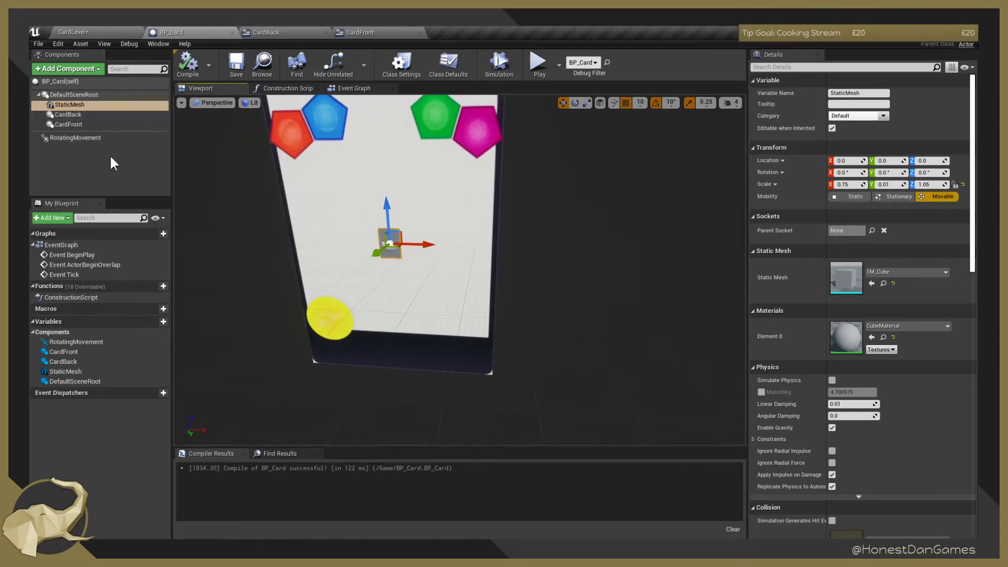
Set the X location of both the CardBack and CardFront components to 1.
{"action": "left_click", "coordinate": [99, 114]}
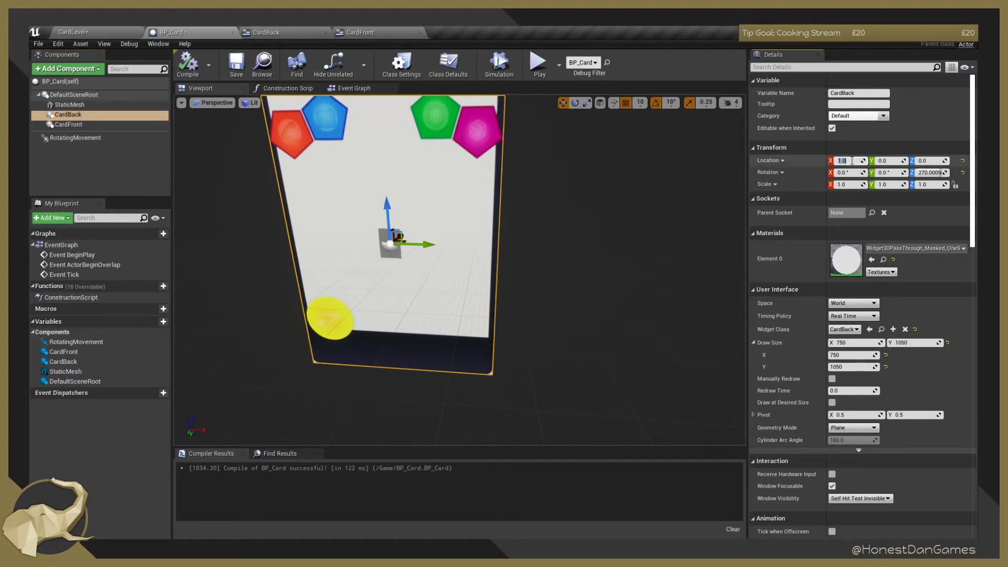
{"action": "left_click", "coordinate": [98, 124]}
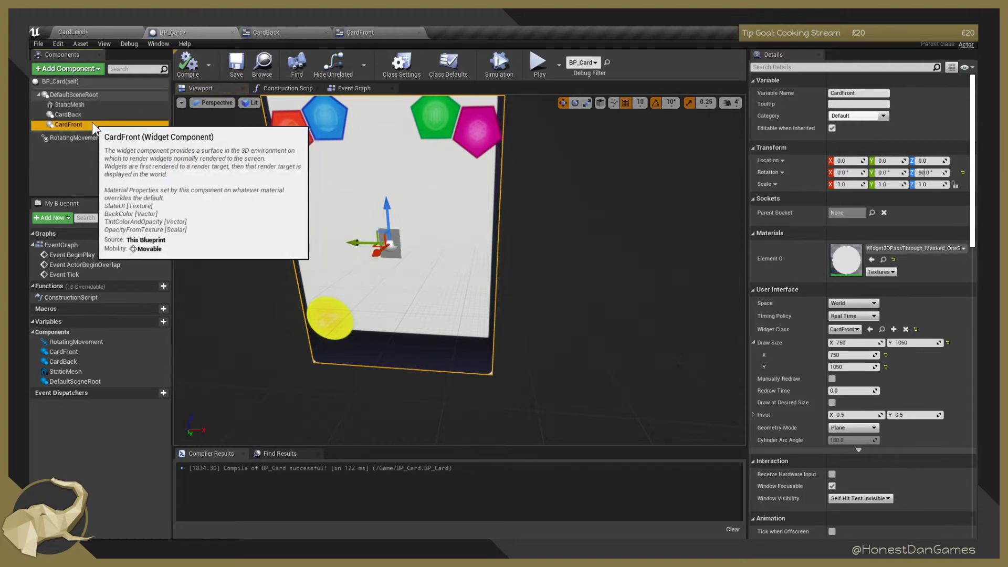
{"action": "left_click", "coordinate": [849, 158]}
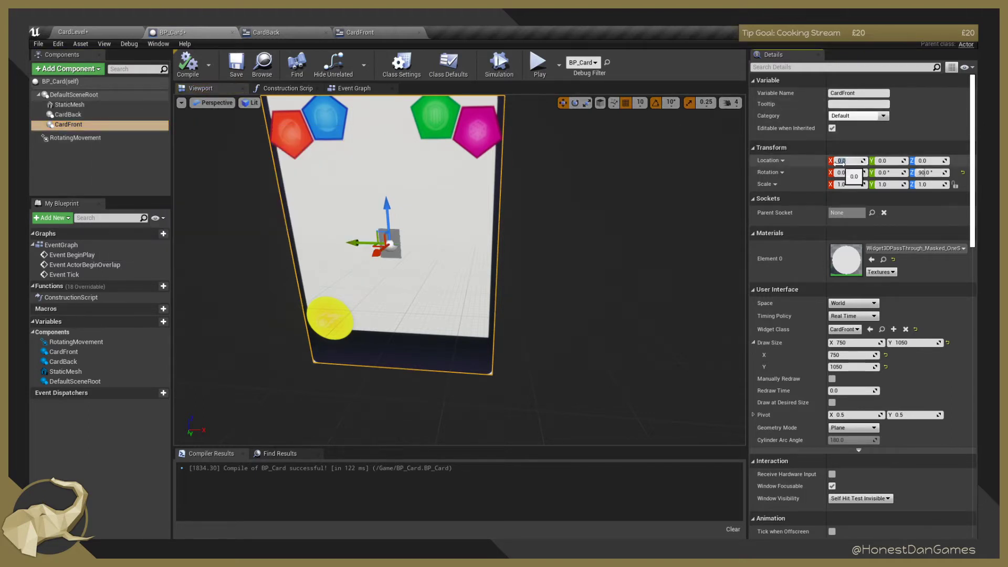
{"action": "type", "text": "1"}
{"action": "key", "text": "Return"}
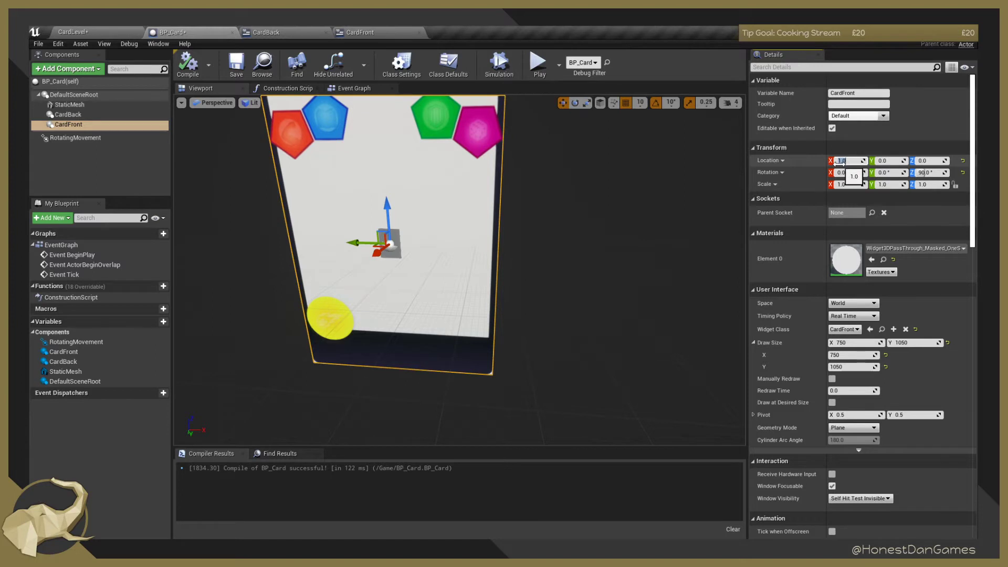
Inspect the offset between the two card widgets edge-on in perspective and in the Left orthographic view.
{"action": "right_click_drag", "start_coordinate": [593, 247], "coordinate": [431, 236]}
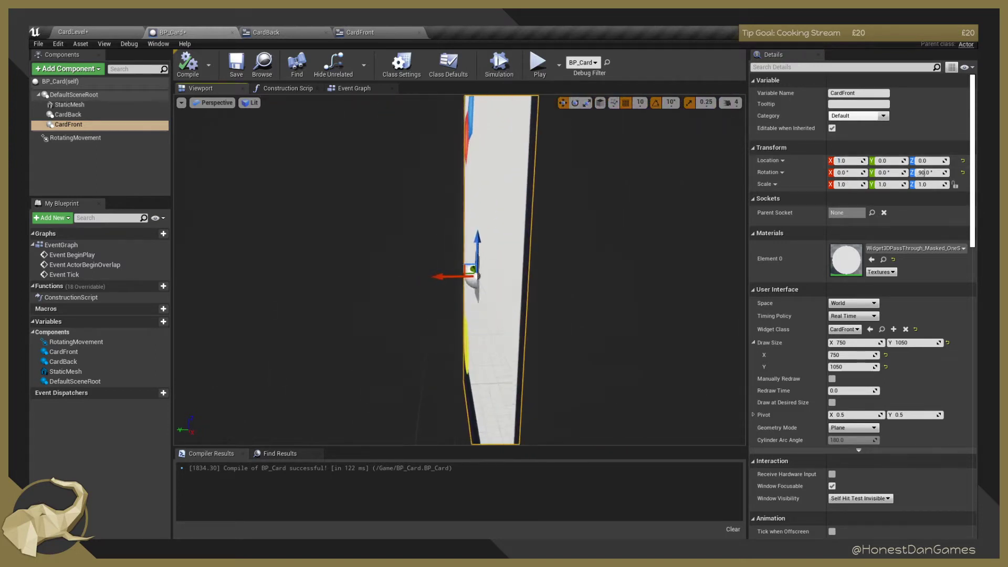
{"action": "right_click_drag", "start_coordinate": [620, 260], "coordinate": [493, 286]}
{"action": "left_click", "coordinate": [215, 103]}
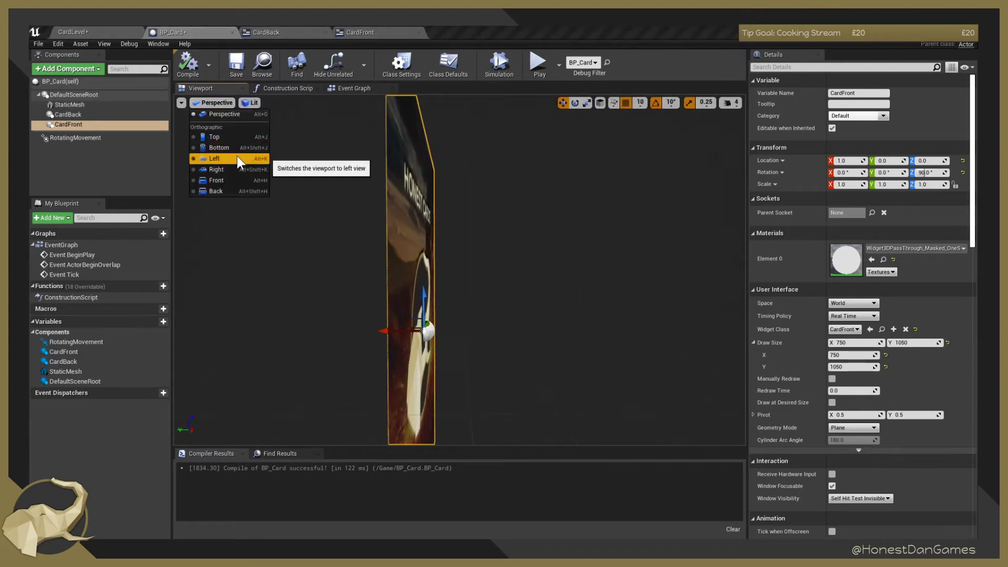
{"action": "left_click", "coordinate": [238, 158]}
{"action": "scroll", "coordinate": [556, 291], "scroll_direction": "down", "scroll_amount": 2}
{"action": "scroll", "coordinate": [532, 288], "scroll_direction": "up", "scroll_amount": 2}
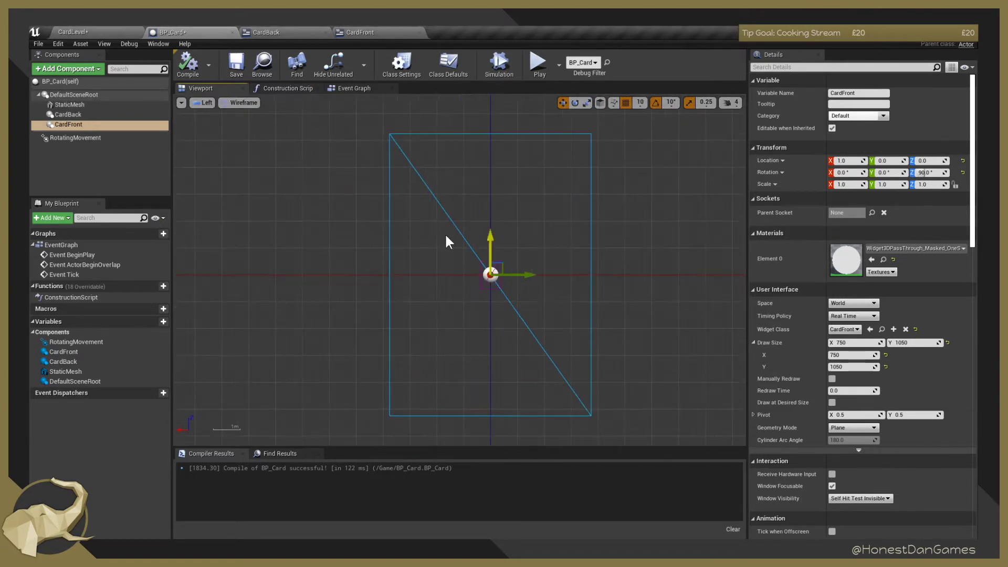
Examine the StaticMesh's thickness against the widget planes close up in the Front wireframe view.
{"action": "left_click", "coordinate": [195, 104]}
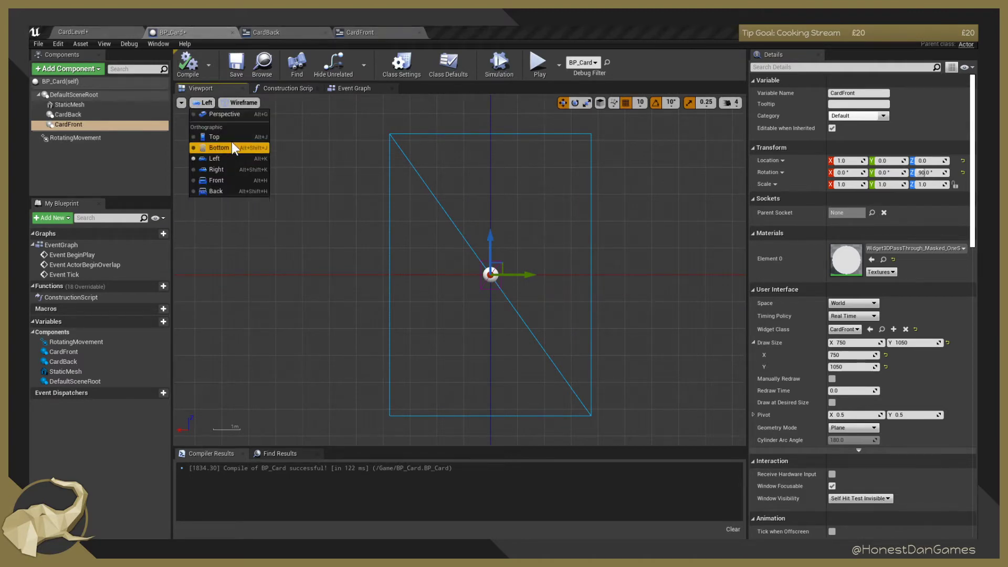
{"action": "left_click", "coordinate": [228, 180]}
{"action": "scroll", "coordinate": [472, 268], "scroll_direction": "up", "scroll_amount": 8}
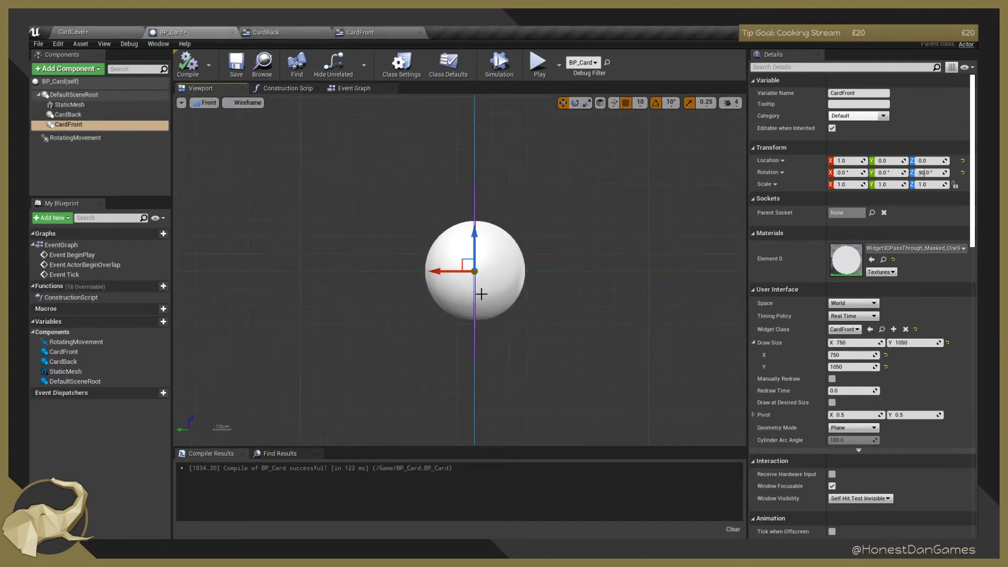
{"action": "scroll", "coordinate": [349, 372], "scroll_direction": "up", "scroll_amount": 2}
{"action": "right_click_drag", "start_coordinate": [356, 376], "coordinate": [460, 257]}
{"action": "left_click", "coordinate": [450, 249]}
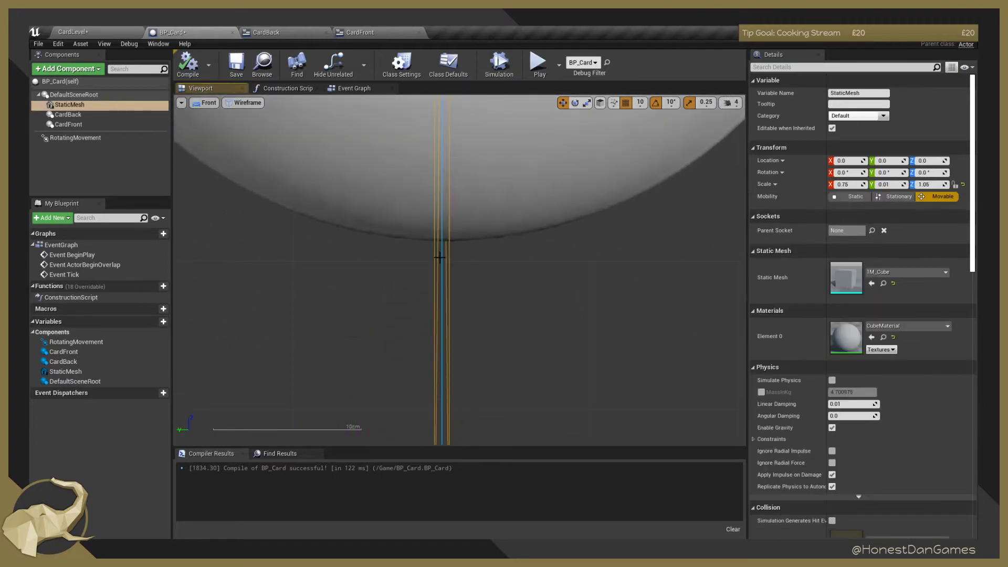
{"action": "scroll", "coordinate": [495, 278], "scroll_direction": "down", "scroll_amount": 4}
{"action": "scroll", "coordinate": [489, 284], "scroll_direction": "up", "scroll_amount": 2}
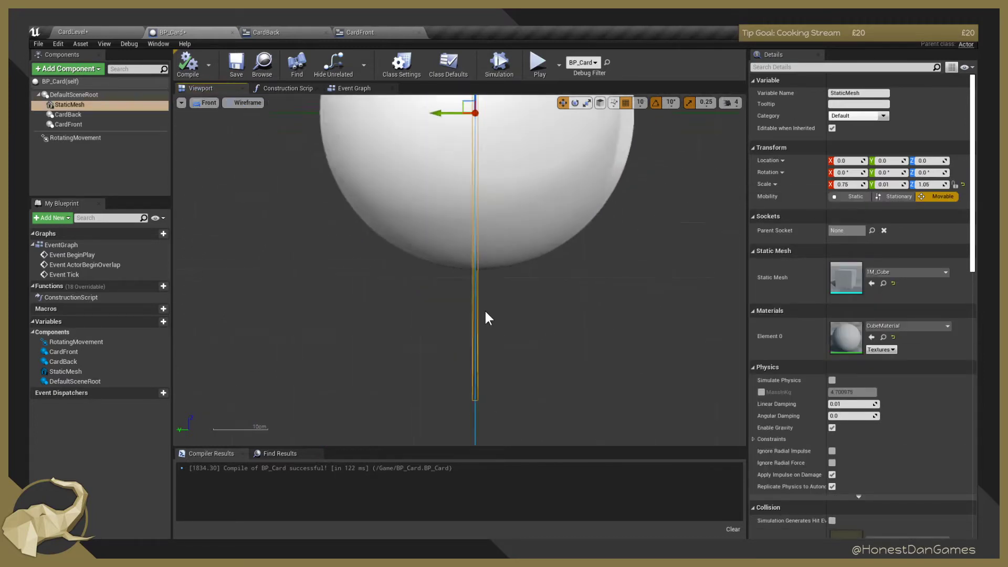
{"action": "scroll", "coordinate": [485, 311], "scroll_direction": "down", "scroll_amount": 1}
{"action": "right_click_drag", "start_coordinate": [493, 394], "coordinate": [507, 218]}
{"action": "scroll", "coordinate": [485, 229], "scroll_direction": "up", "scroll_amount": 6}
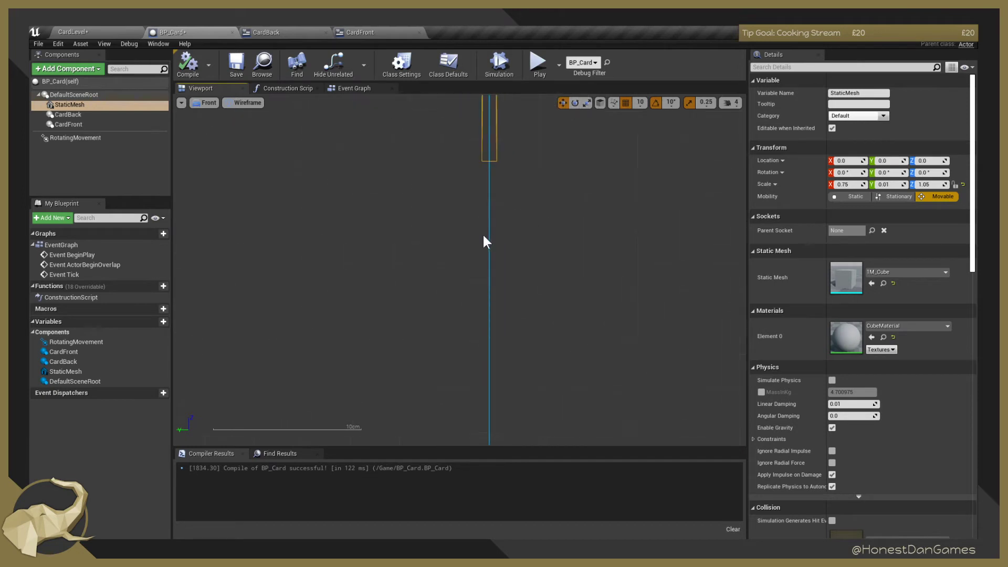
Set the CardBack's X location to 5 and check the effect in the Front wireframe view.
{"action": "left_click", "coordinate": [489, 206]}
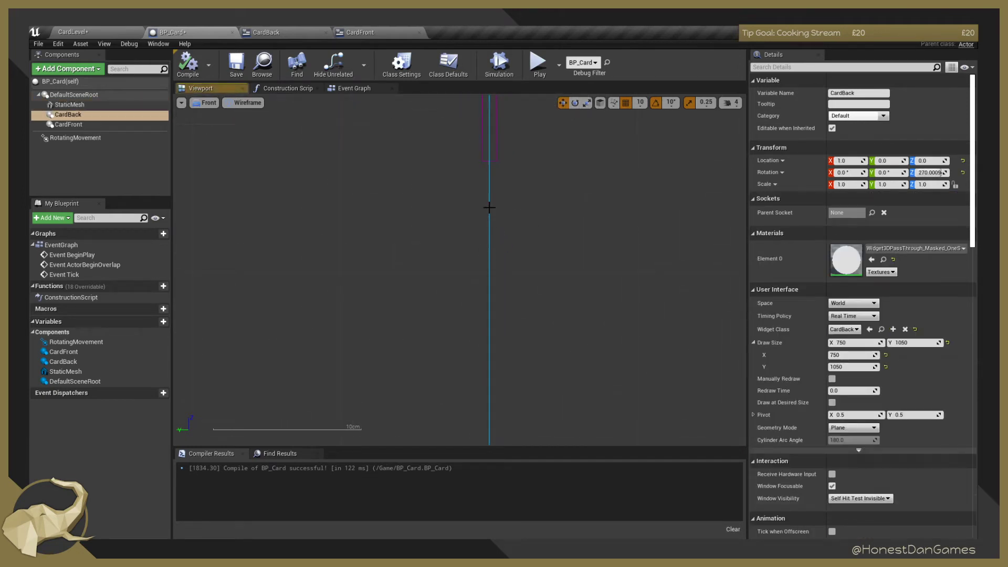
{"action": "left_click", "coordinate": [79, 114]}
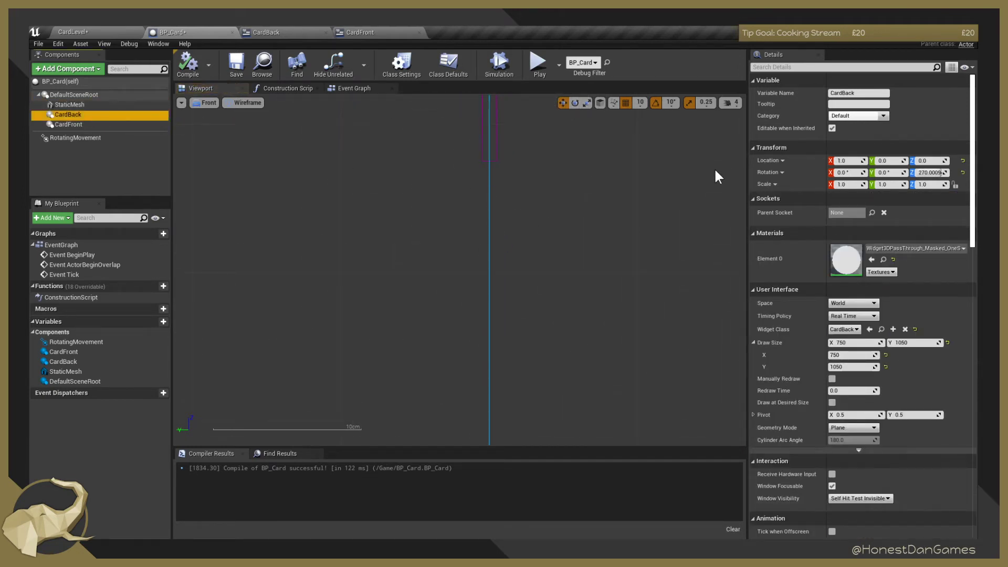
{"action": "left_click", "coordinate": [848, 161]}
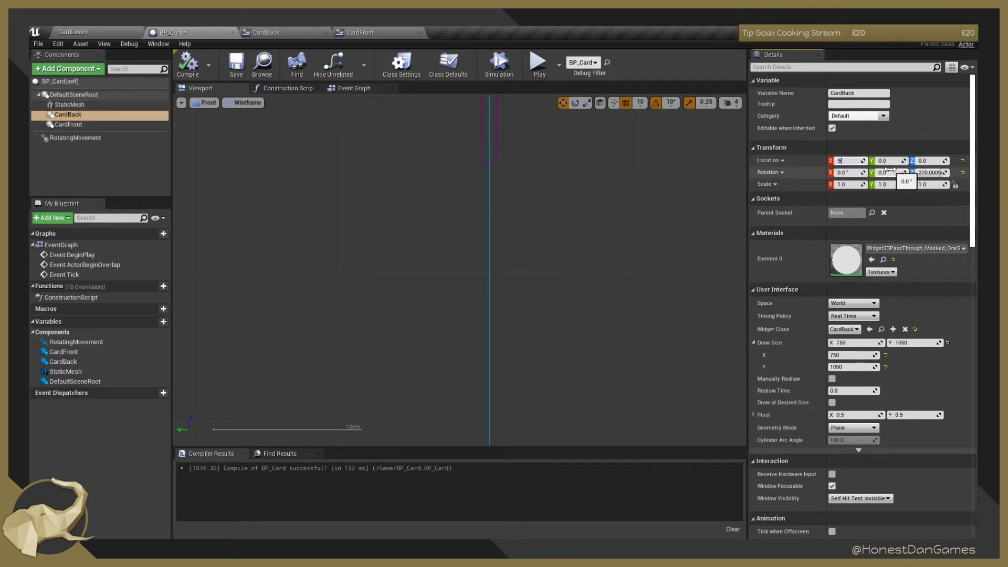
{"action": "scroll", "coordinate": [546, 231], "scroll_direction": "down", "scroll_amount": 5}
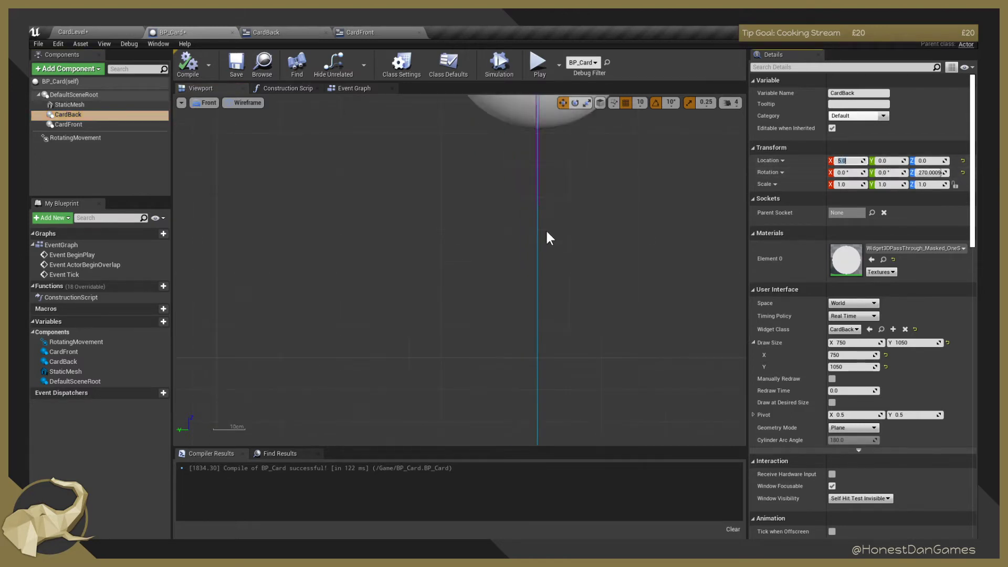
{"action": "scroll", "coordinate": [540, 235], "scroll_direction": "down", "scroll_amount": 6}
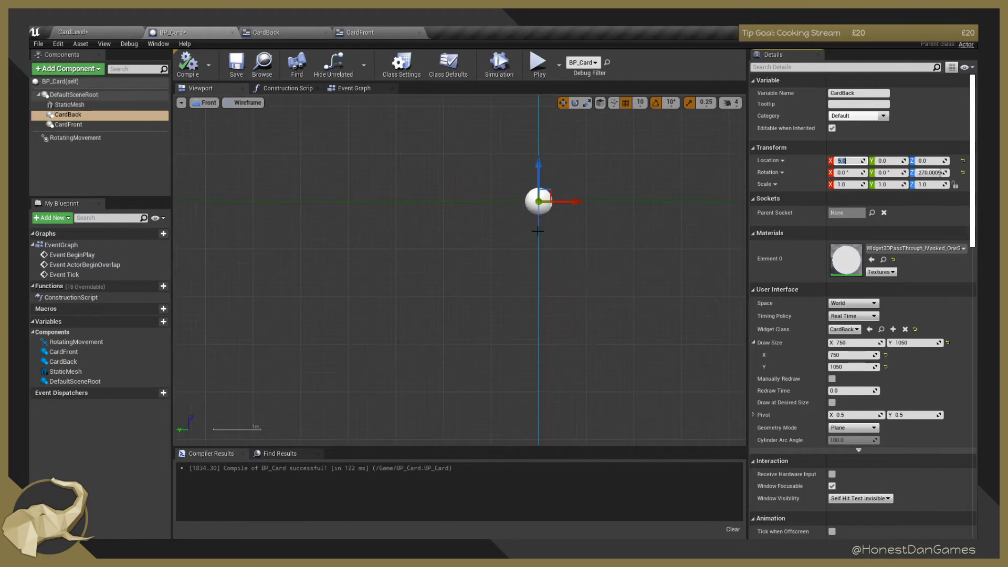
{"action": "scroll", "coordinate": [578, 267], "scroll_direction": "up", "scroll_amount": 10}
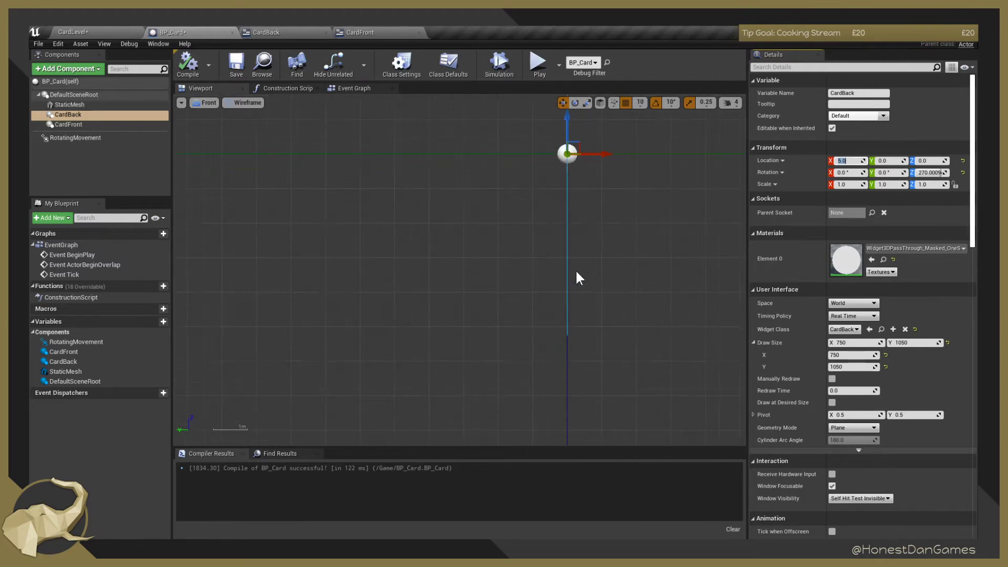
{"action": "scroll", "coordinate": [561, 281], "scroll_direction": "down", "scroll_amount": 5}
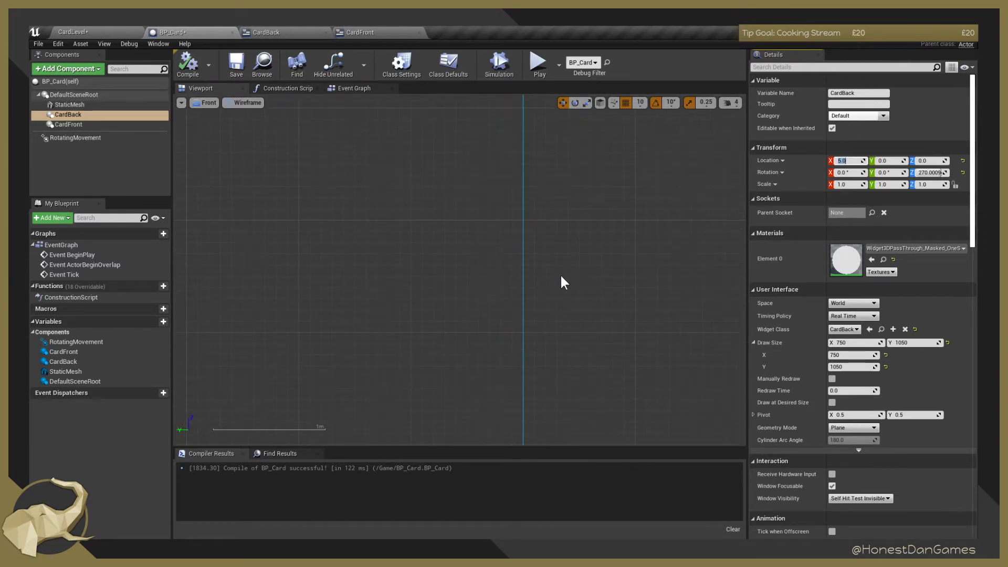
{"action": "scroll", "coordinate": [559, 277], "scroll_direction": "down", "scroll_amount": 2}
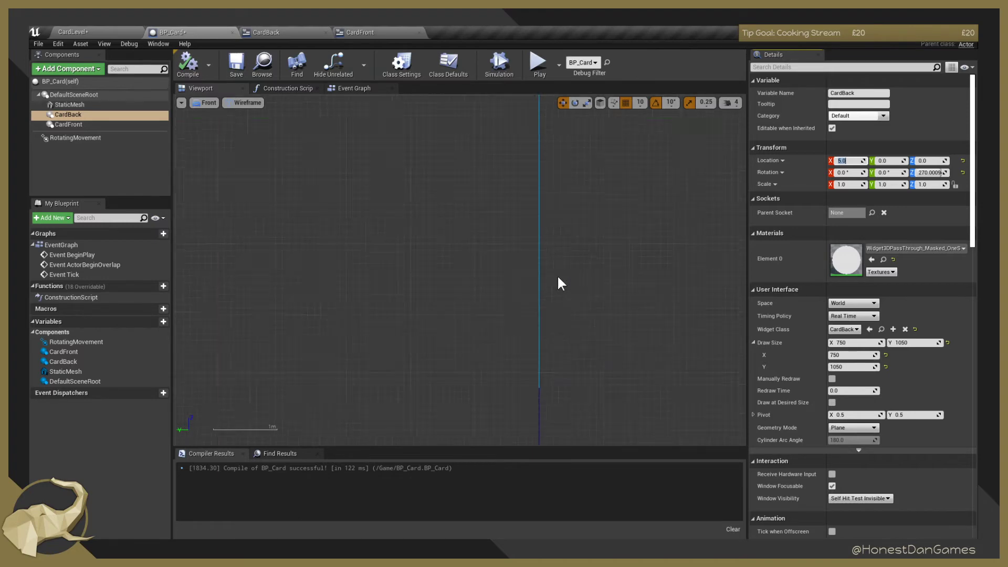
Reset the CardBack's X location to 0 and show the card at an angle in the perspective view.
{"action": "scroll", "coordinate": [558, 277], "scroll_direction": "up", "scroll_amount": 1}
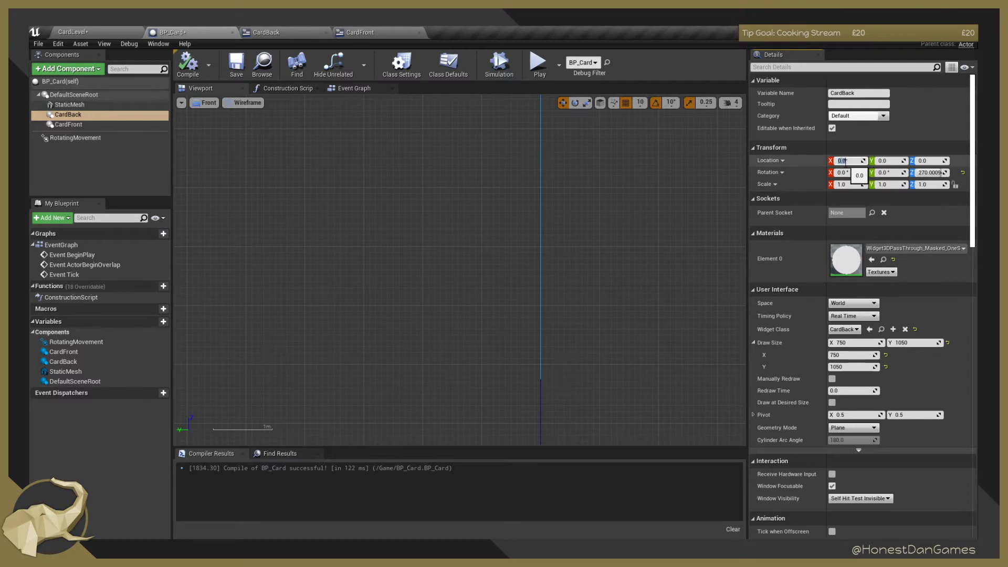
{"action": "scroll", "coordinate": [545, 163], "scroll_direction": "down", "scroll_amount": 3}
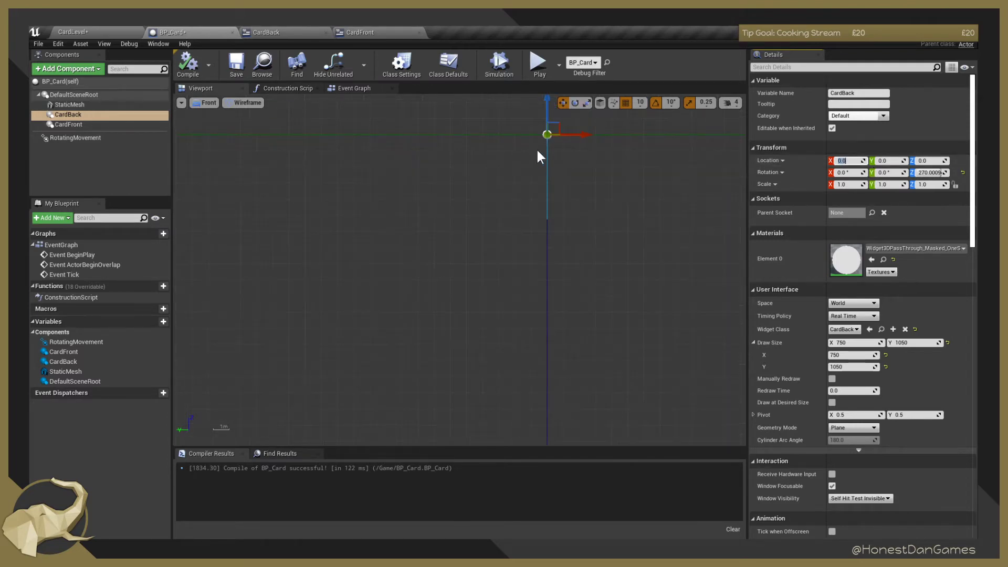
{"action": "left_click", "coordinate": [210, 105]}
{"action": "left_click", "coordinate": [224, 115]}
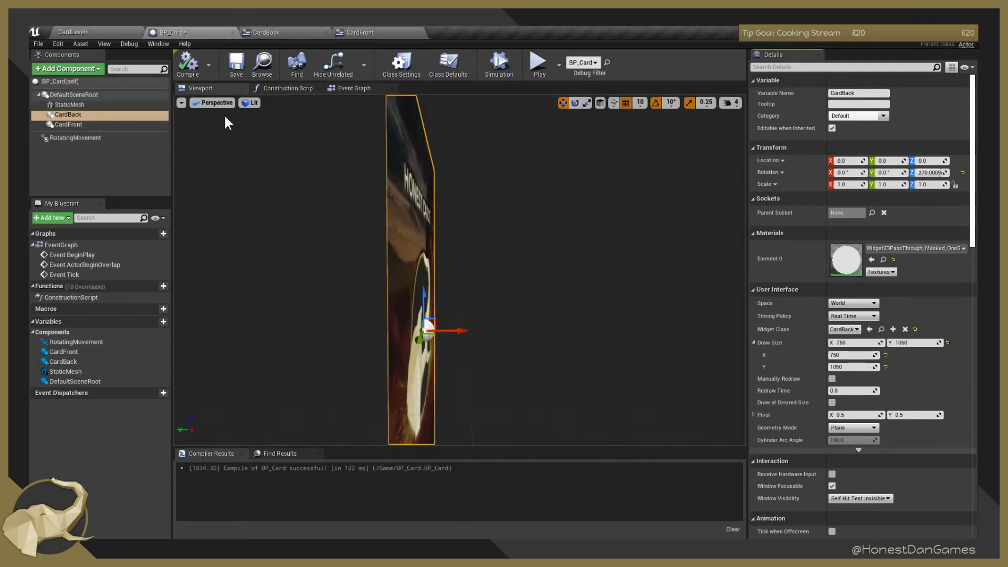
{"action": "right_click_drag", "start_coordinate": [231, 126], "coordinate": [178, 132]}
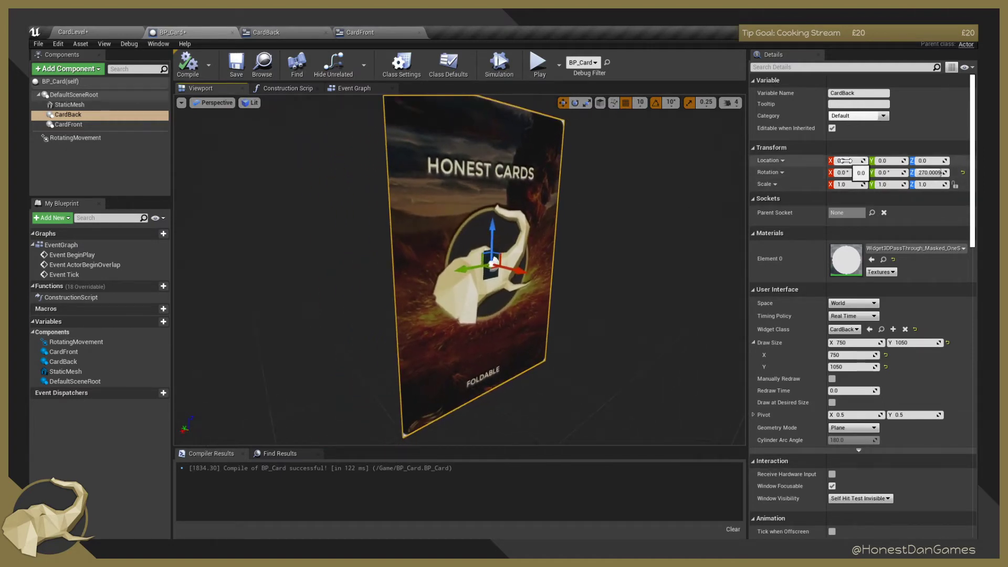
Try shifting the CardBack along X and along Y to find its depth axis, undoing both moves.
{"action": "left_click_drag", "start_coordinate": [845, 160], "coordinate": [841, 161]}
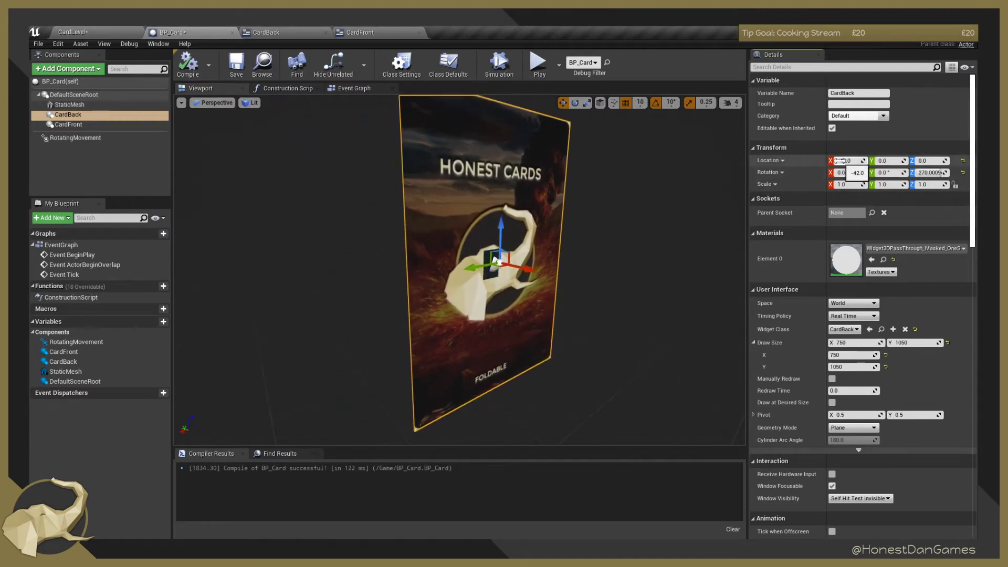
{"action": "key", "text": "ctrl+z"}
{"action": "right_click_drag", "start_coordinate": [587, 205], "coordinate": [576, 226]}
{"action": "left_click", "coordinate": [405, 228]}
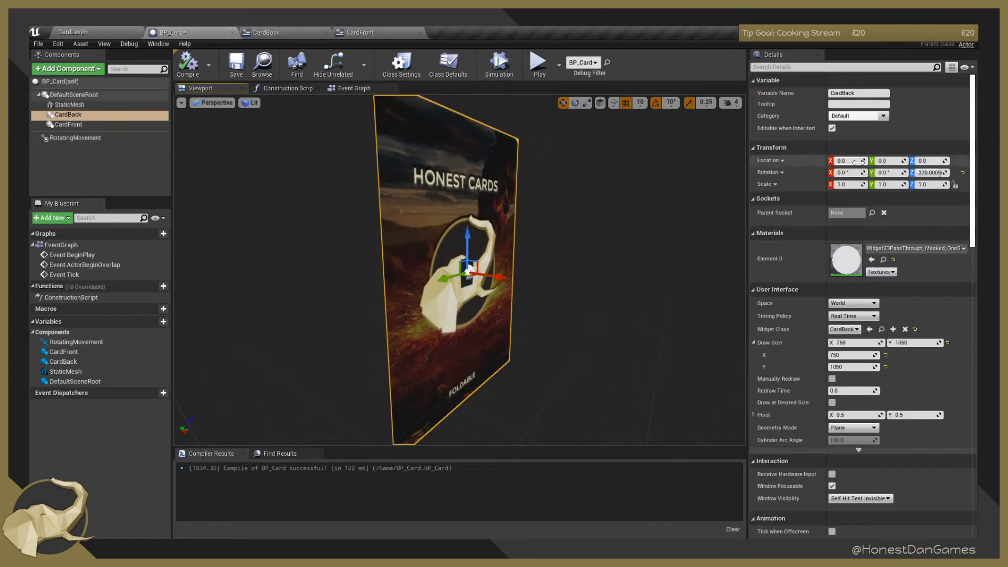
{"action": "left_click_drag", "start_coordinate": [888, 162], "coordinate": [880, 162]}
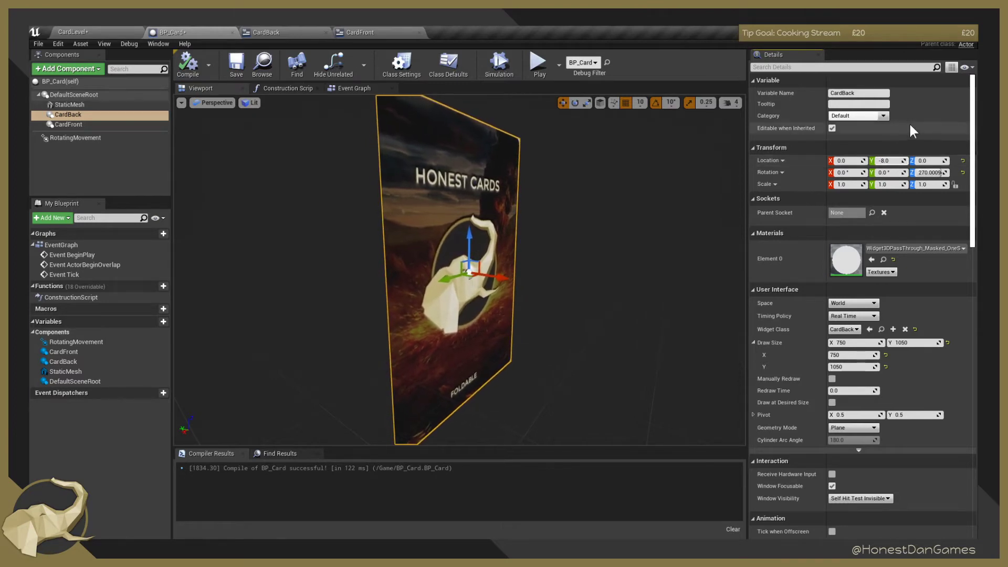
{"action": "key", "text": "ctrl+z"}
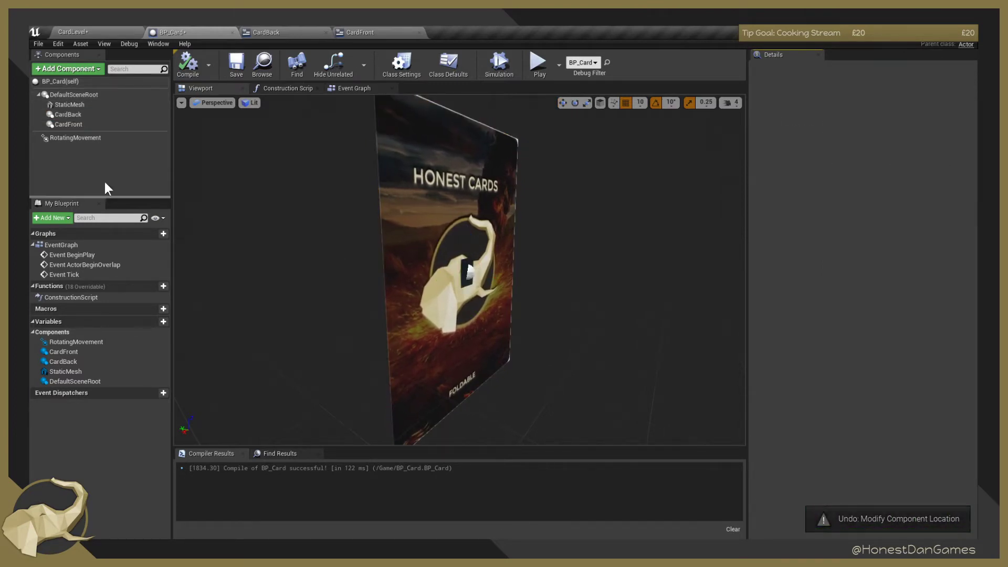
Set the CardFront component's Y location to 1, comparing the offset against a trial value of 5.
{"action": "left_click", "coordinate": [84, 124]}
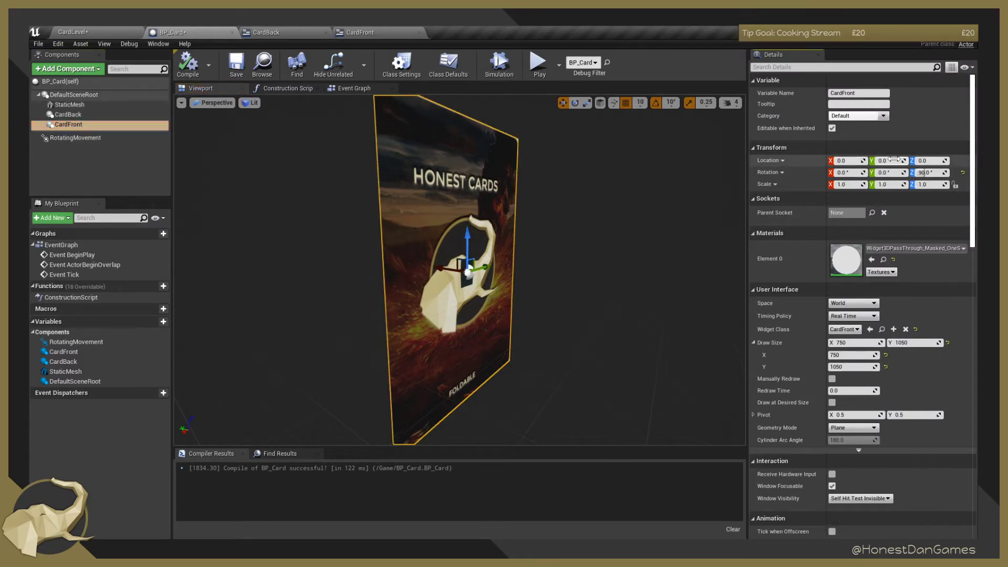
{"action": "key", "text": "Return"}
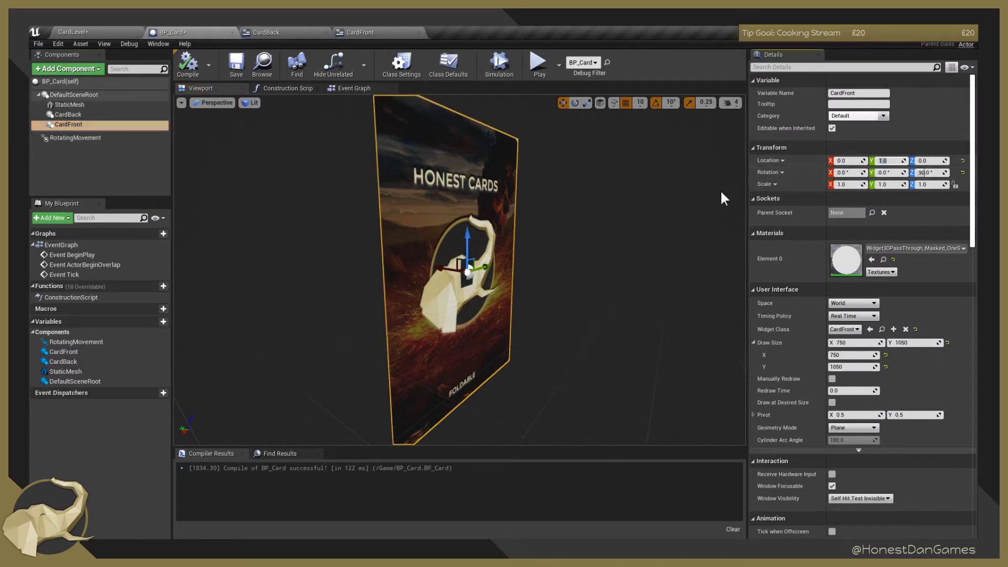
{"action": "right_click_drag", "start_coordinate": [550, 249], "coordinate": [688, 249]}
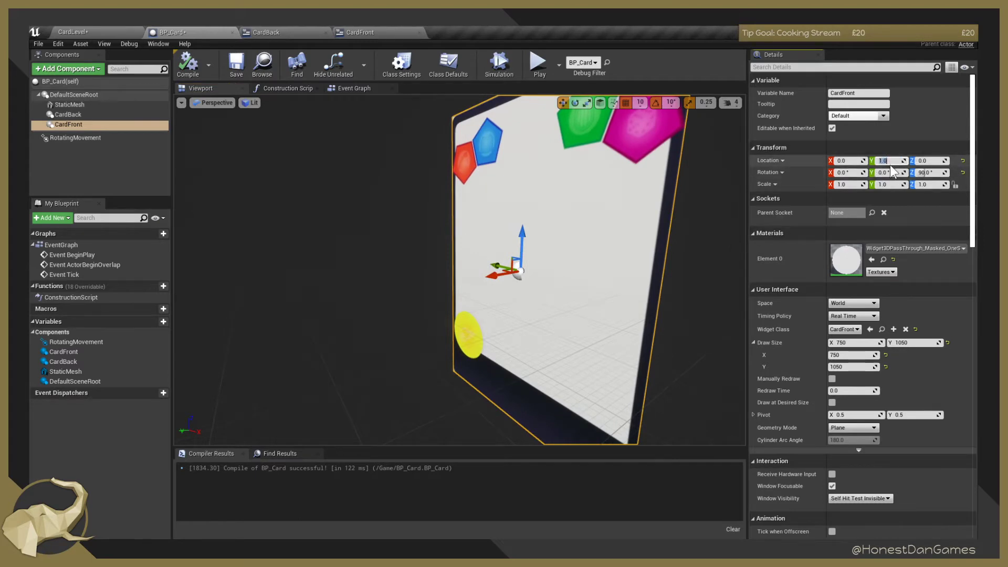
{"action": "key", "text": "Return"}
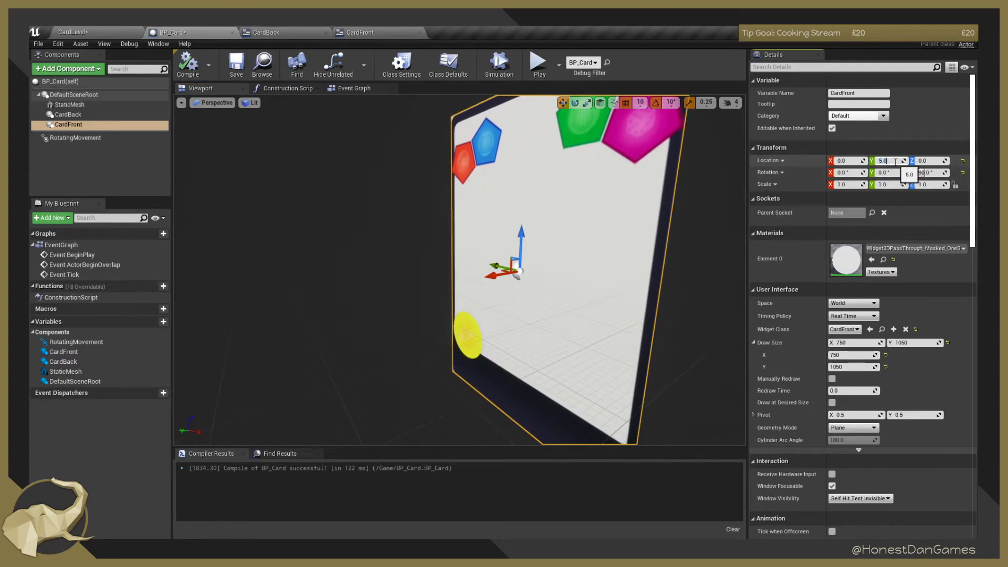
{"action": "type", "text": "1"}
{"action": "key", "text": "Return"}
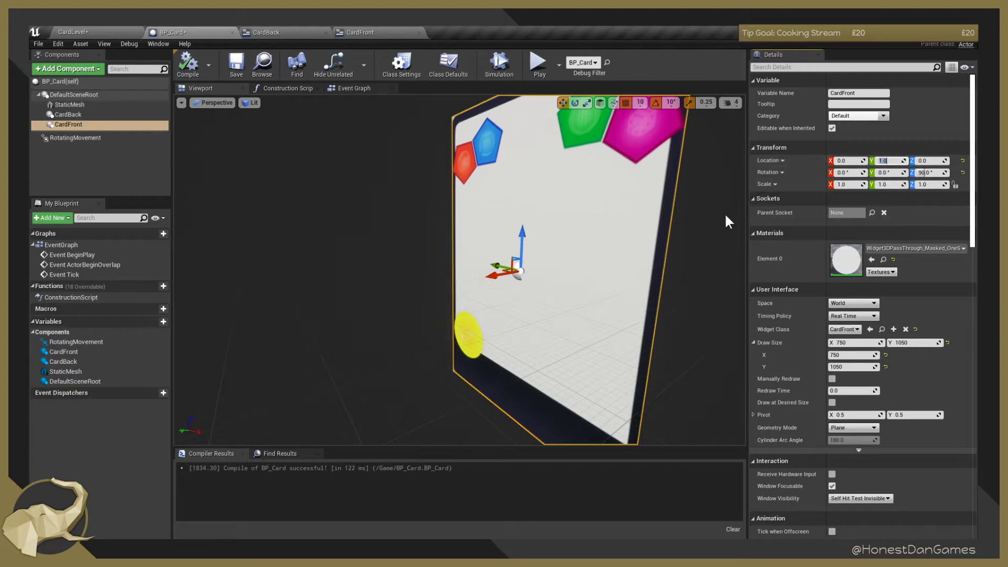
Set the CardBack component's Y location to 1 and save the BP_Card blueprint.
{"action": "right_click_drag", "start_coordinate": [678, 225], "coordinate": [557, 231]}
{"action": "left_click", "coordinate": [587, 197]}
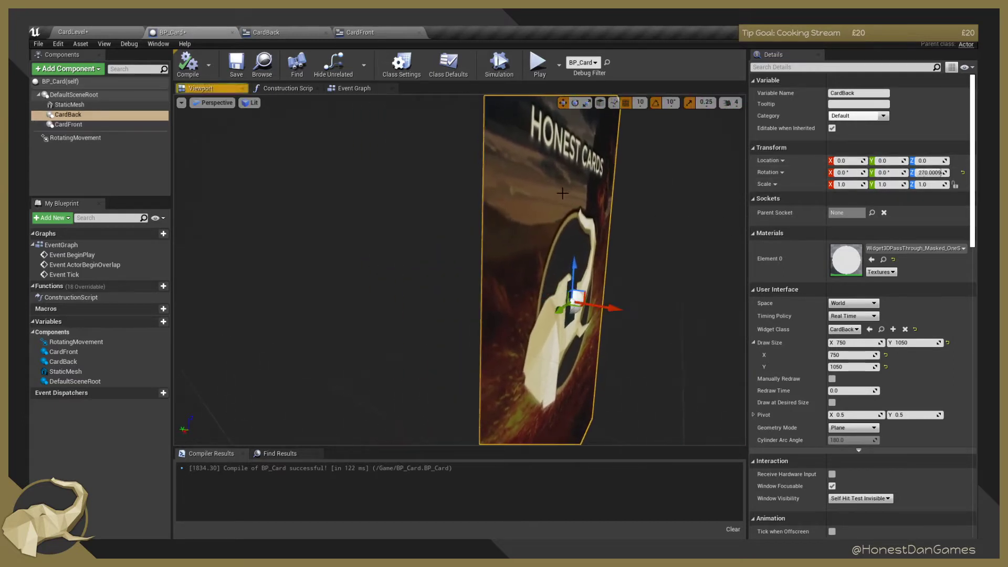
{"action": "left_click", "coordinate": [888, 160]}
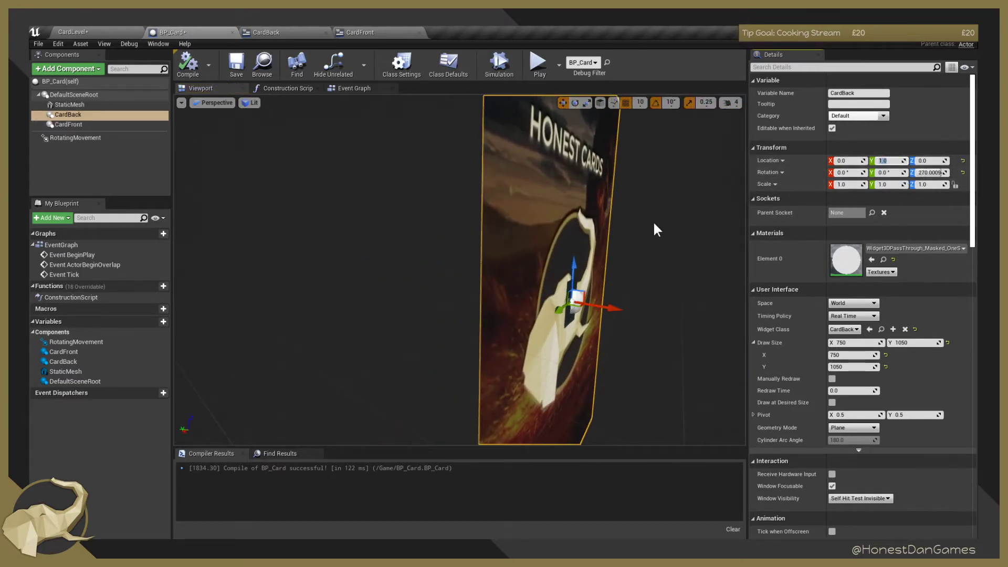
{"action": "key", "text": "a"}
{"action": "right_click_drag", "start_coordinate": [654, 224], "coordinate": [651, 181]}
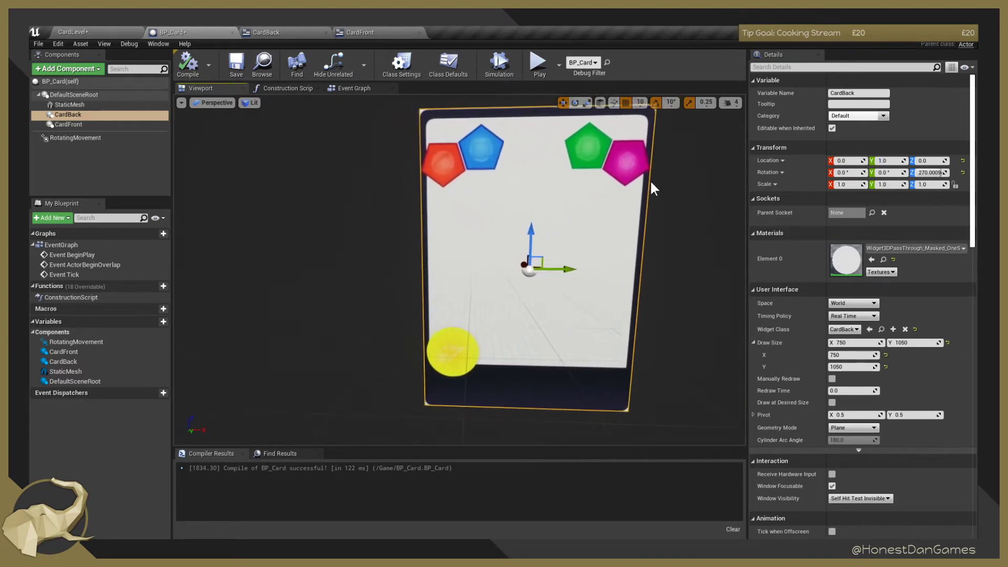
{"action": "left_click", "coordinate": [237, 63]}
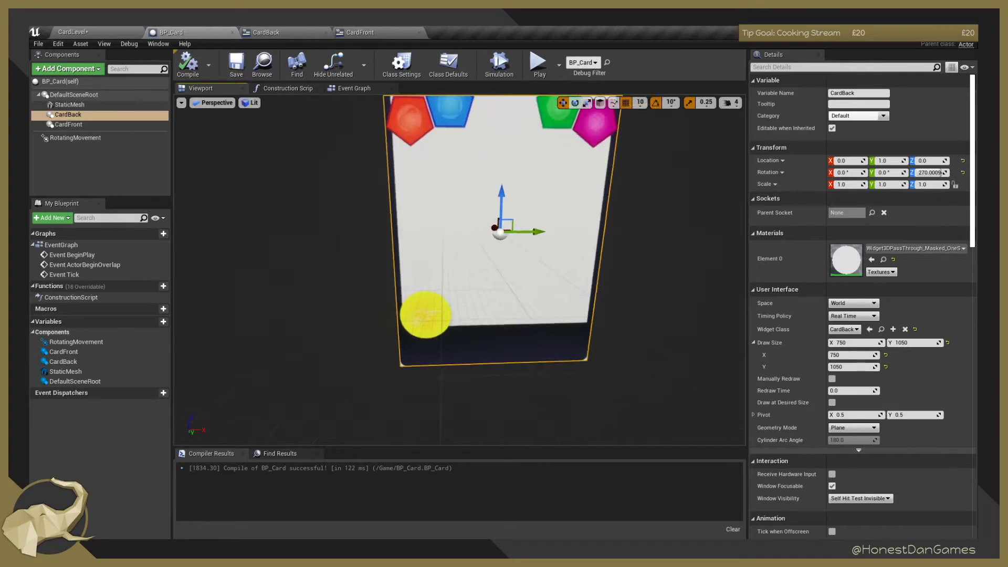
Play CardLevel to check the rotating card and its mesh, and end the play session.
{"action": "left_click", "coordinate": [76, 32]}
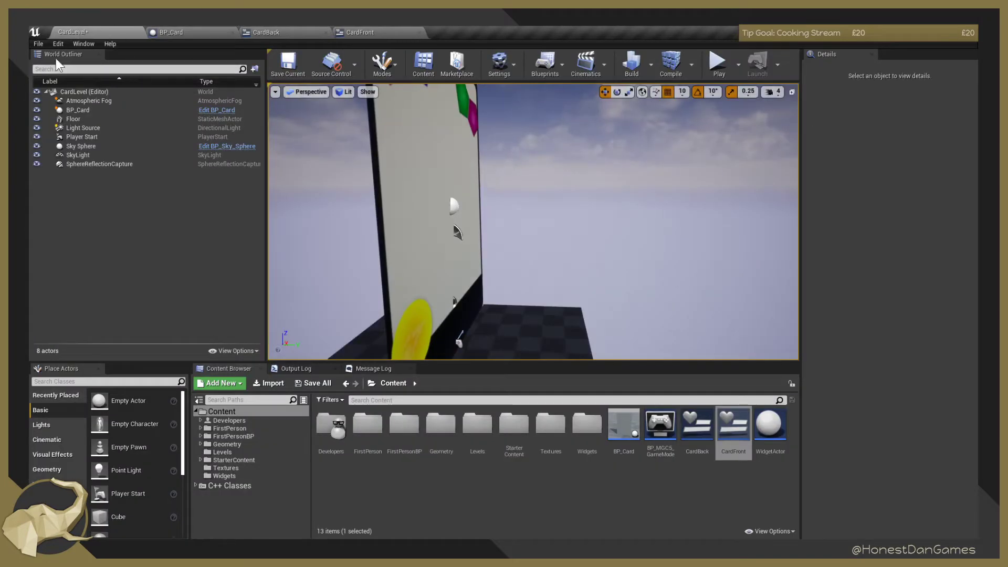
{"action": "left_click", "coordinate": [717, 62]}
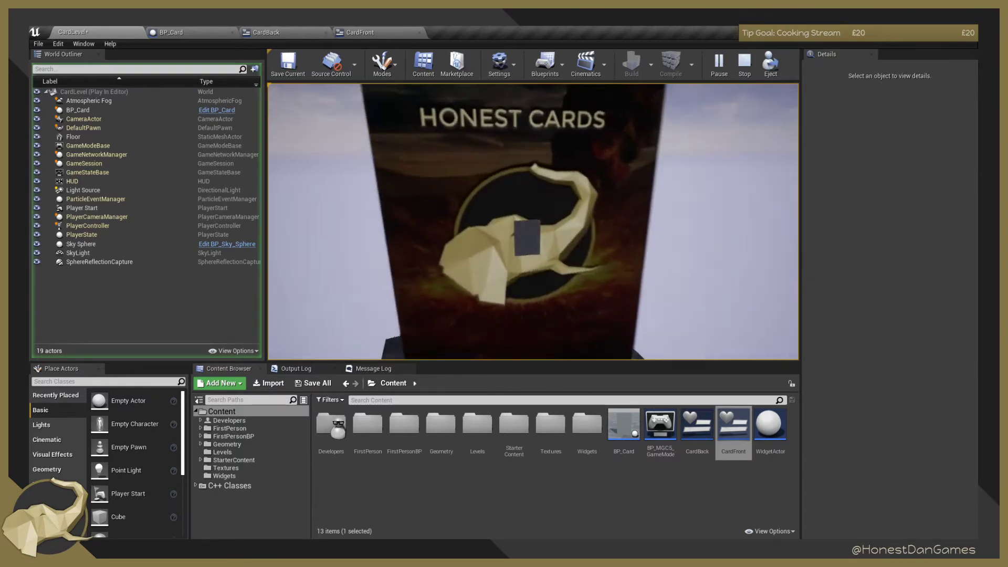
{"action": "key", "text": "Escape"}
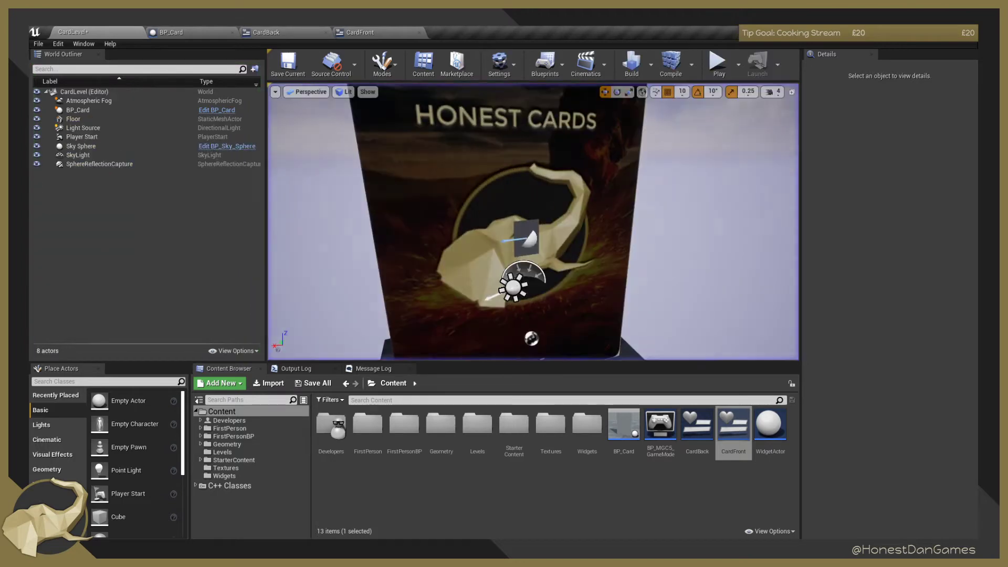
{"action": "right_click_drag", "start_coordinate": [426, 227], "coordinate": [383, 252]}
In the BP_Card blueprint, inspect the StaticMesh edge-on against the widgets and set its Y scale to 0.005.
{"action": "left_click", "coordinate": [194, 35]}
{"action": "right_click_drag", "start_coordinate": [549, 192], "coordinate": [517, 192]}
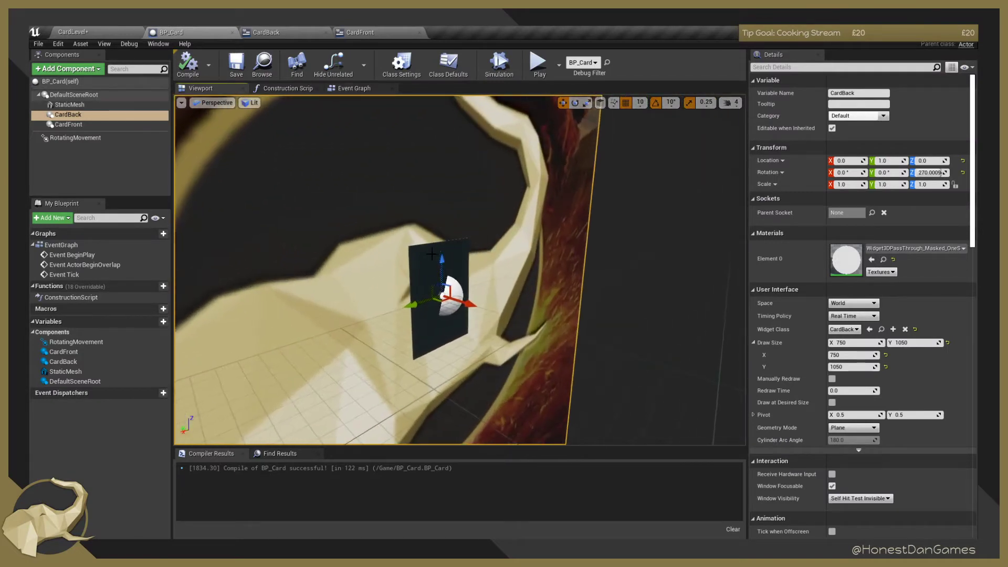
{"action": "left_click", "coordinate": [432, 254]}
{"action": "right_click_drag", "start_coordinate": [431, 254], "coordinate": [336, 255]}
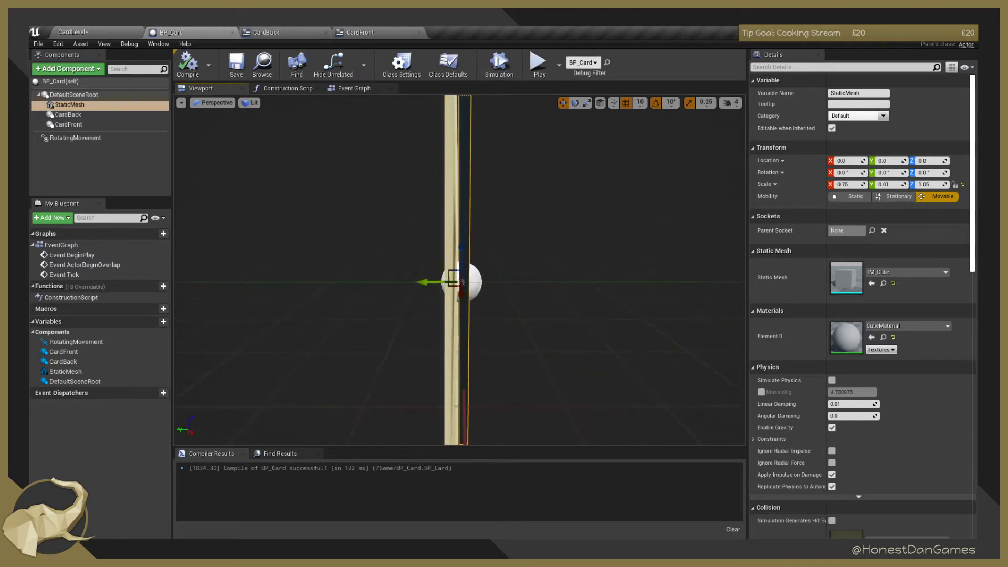
{"action": "mouse_move", "coordinate": [336, 256]}
{"action": "right_mouse_down"}
{"action": "mouse_move", "coordinate": [349, 256]}
{"action": "mouse_move", "coordinate": [336, 256]}
{"action": "right_mouse_up"}
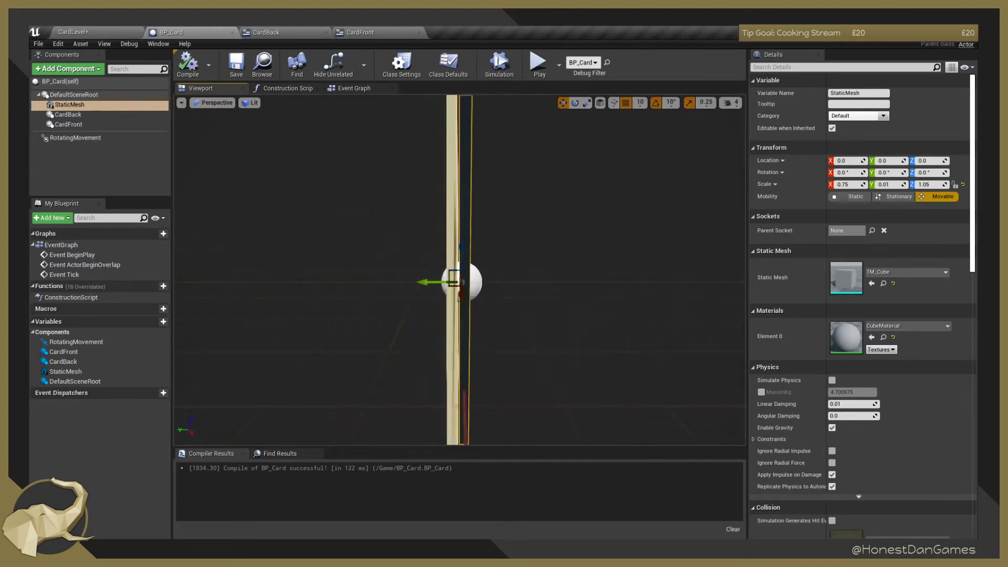
{"action": "right_click_drag", "start_coordinate": [427, 240], "coordinate": [410, 210]}
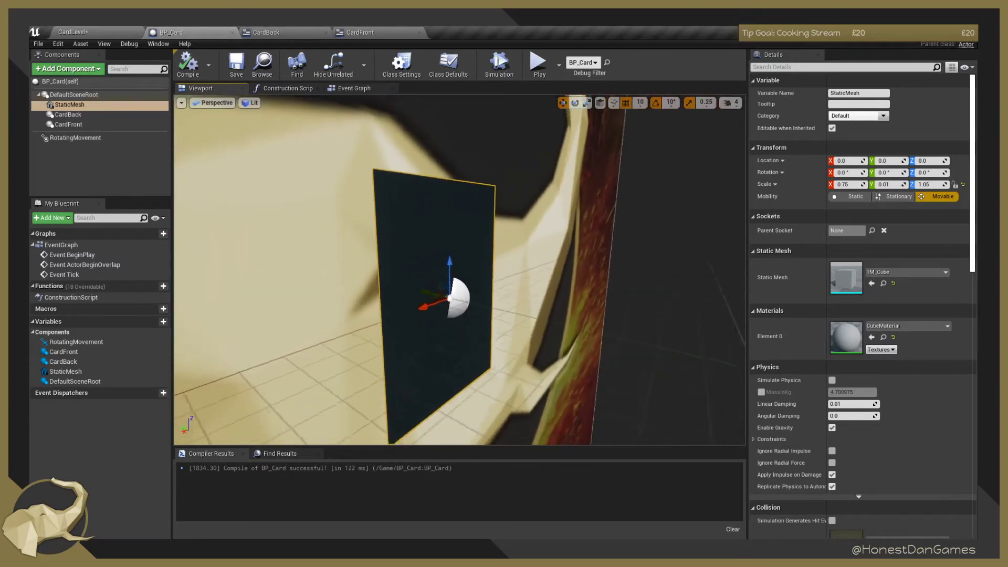
{"action": "right_click_drag", "start_coordinate": [457, 257], "coordinate": [482, 261]}
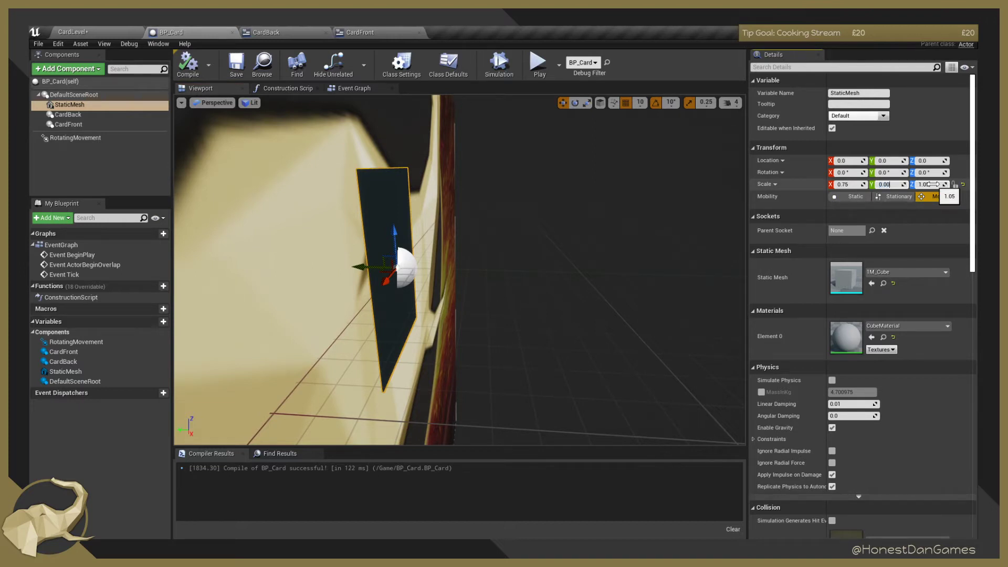
{"action": "key", "text": "Return"}
Switch the BP_Card viewport to the Front orthographic view, trying the Left view first, to see the card edge-on.
{"action": "mouse_move", "coordinate": [677, 234]}
{"action": "right_mouse_down"}
{"action": "mouse_move", "coordinate": [702, 226]}
{"action": "mouse_move", "coordinate": [677, 227]}
{"action": "mouse_move", "coordinate": [678, 241]}
{"action": "right_mouse_up"}
{"action": "left_click", "coordinate": [213, 103]}
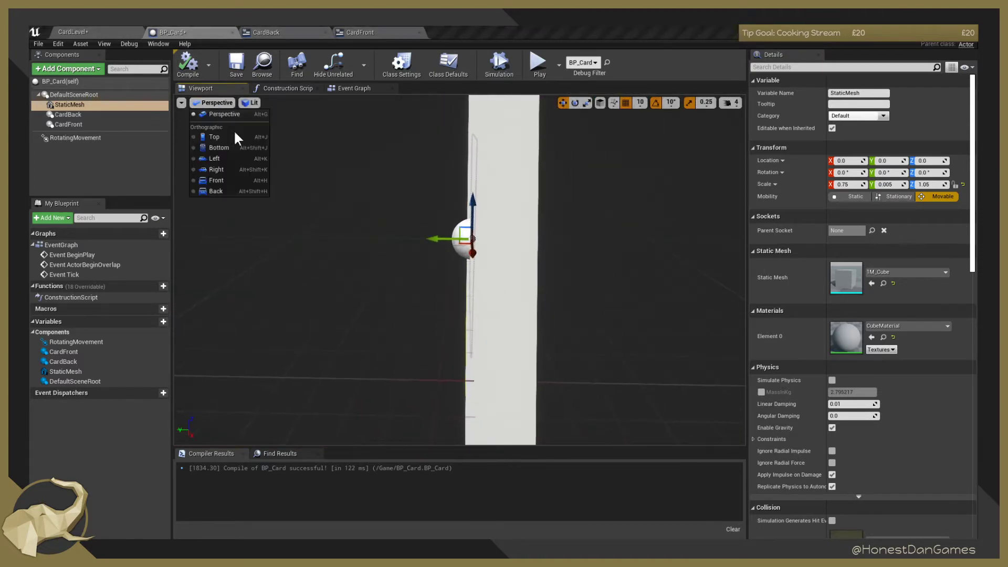
{"action": "left_click", "coordinate": [240, 153]}
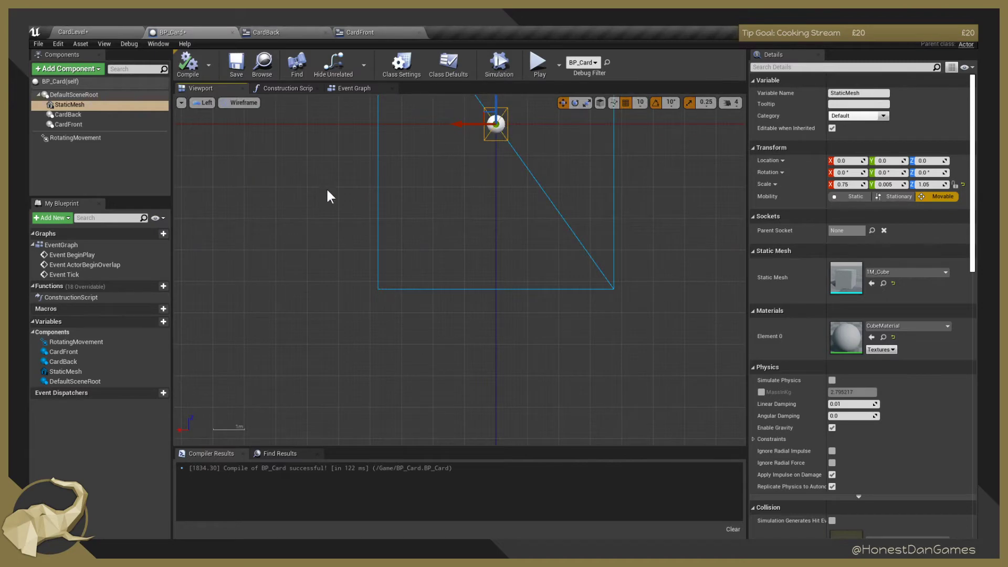
{"action": "right_click_drag", "start_coordinate": [443, 223], "coordinate": [457, 175]}
{"action": "key", "text": "f"}
{"action": "left_click", "coordinate": [203, 102]}
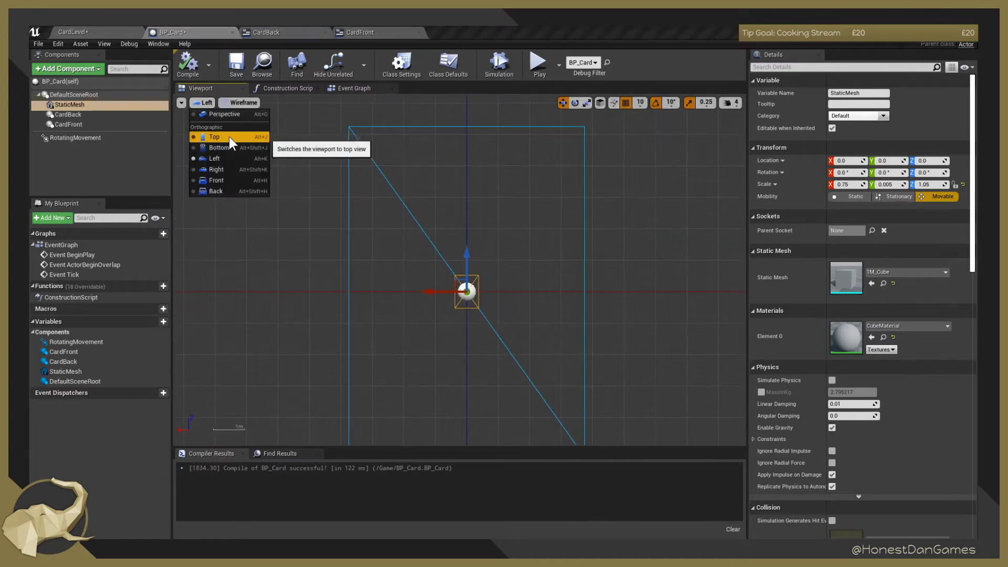
{"action": "left_click", "coordinate": [224, 180]}
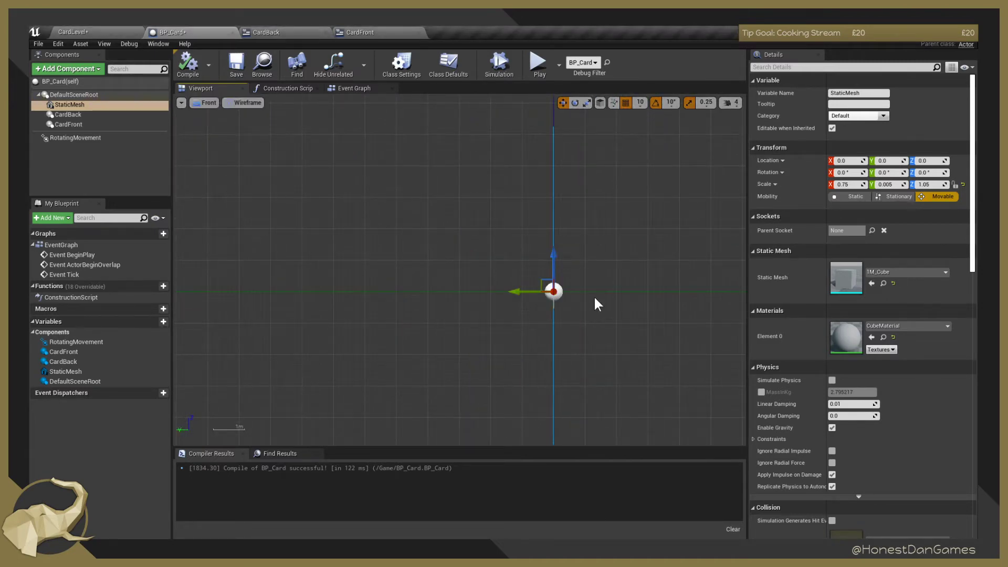
Examine the gap between the StaticMesh outline and the card widget planes up close in the Front wireframe view.
{"action": "right_click_drag", "start_coordinate": [594, 297], "coordinate": [471, 300]}
{"action": "scroll", "coordinate": [429, 286], "scroll_direction": "up", "scroll_amount": 20}
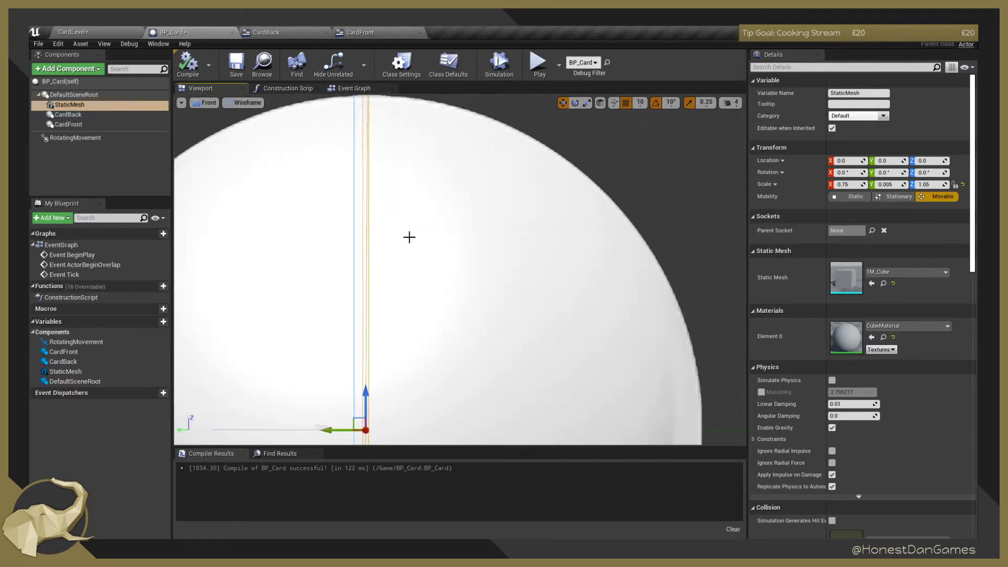
{"action": "right_click_drag", "start_coordinate": [410, 237], "coordinate": [469, 258]}
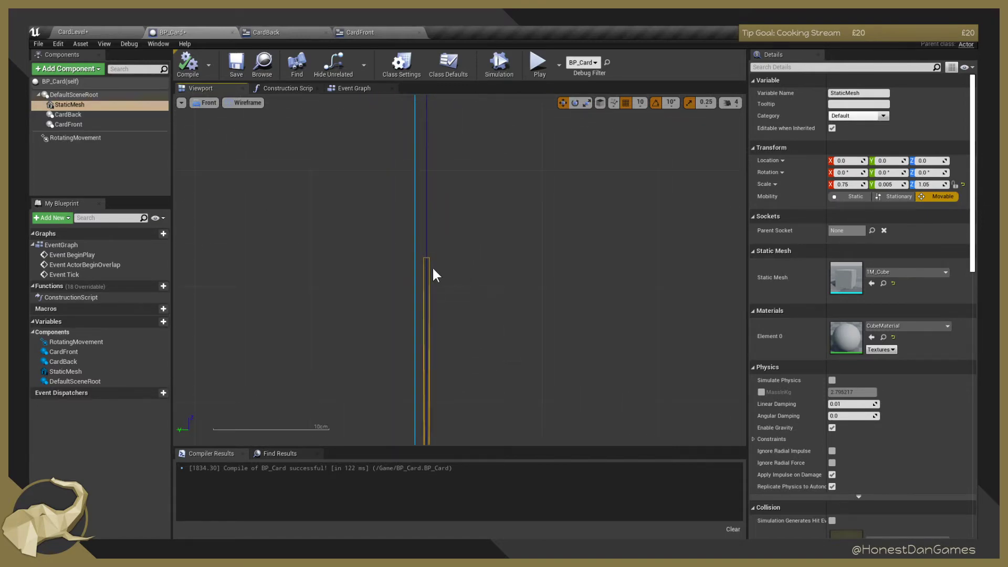
{"action": "scroll", "coordinate": [434, 268], "scroll_direction": "down", "scroll_amount": 11}
{"action": "scroll", "coordinate": [455, 261], "scroll_direction": "up", "scroll_amount": 7}
{"action": "right_click_drag", "start_coordinate": [421, 318], "coordinate": [455, 363]}
{"action": "right_click_drag", "start_coordinate": [421, 326], "coordinate": [489, 297]}
Try moving the CardBack component away from the StaticMesh along Y, to about -9.
{"action": "left_click", "coordinate": [484, 296]}
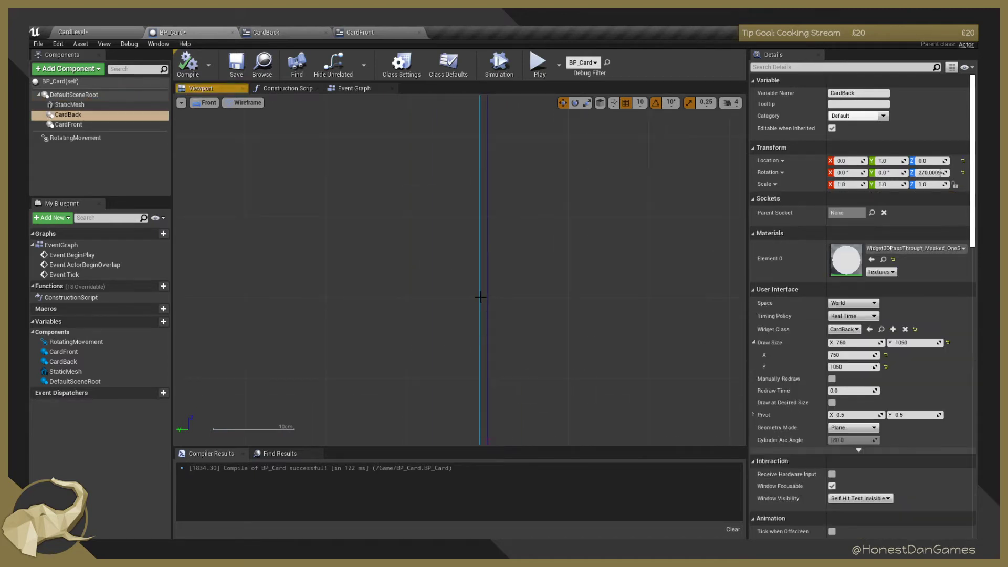
{"action": "left_click", "coordinate": [69, 115]}
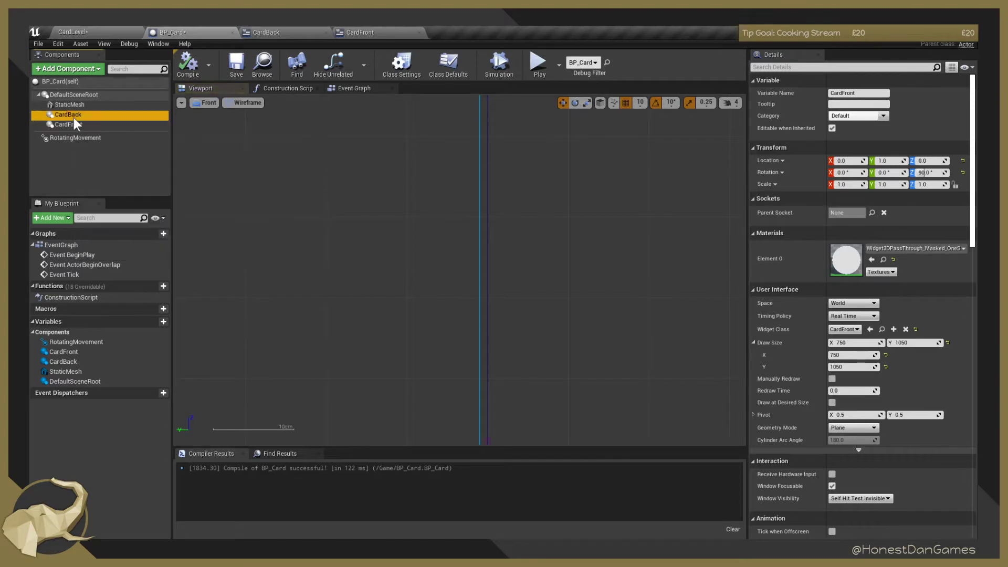
{"action": "scroll", "coordinate": [420, 282], "scroll_direction": "down", "scroll_amount": 6}
{"action": "scroll", "coordinate": [421, 282], "scroll_direction": "down", "scroll_amount": 2}
{"action": "scroll", "coordinate": [418, 285], "scroll_direction": "up", "scroll_amount": 4}
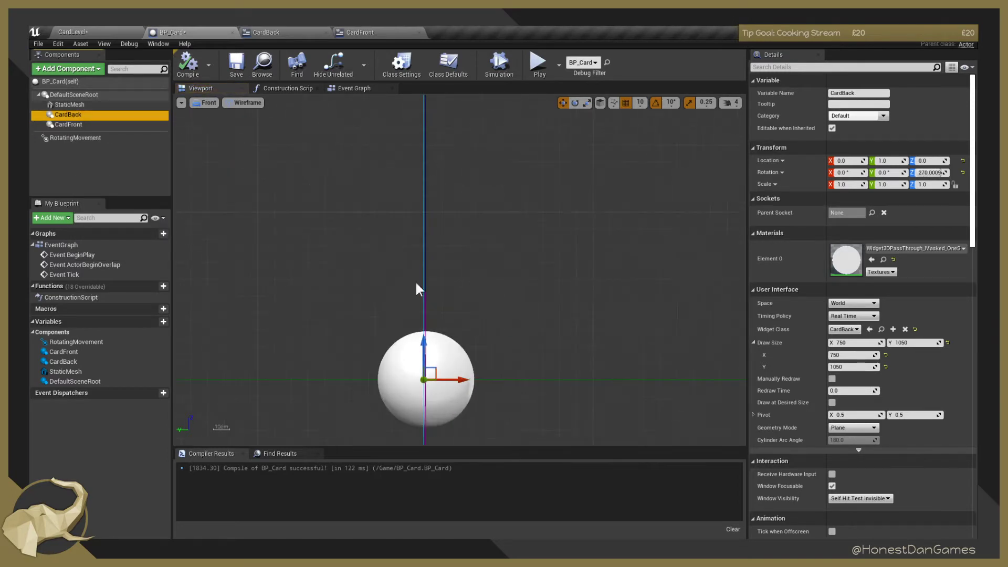
{"action": "mouse_move", "coordinate": [461, 376]}
{"action": "left_mouse_down"}
{"action": "mouse_move", "coordinate": [490, 378]}
{"action": "mouse_move", "coordinate": [478, 375]}
{"action": "left_mouse_up"}
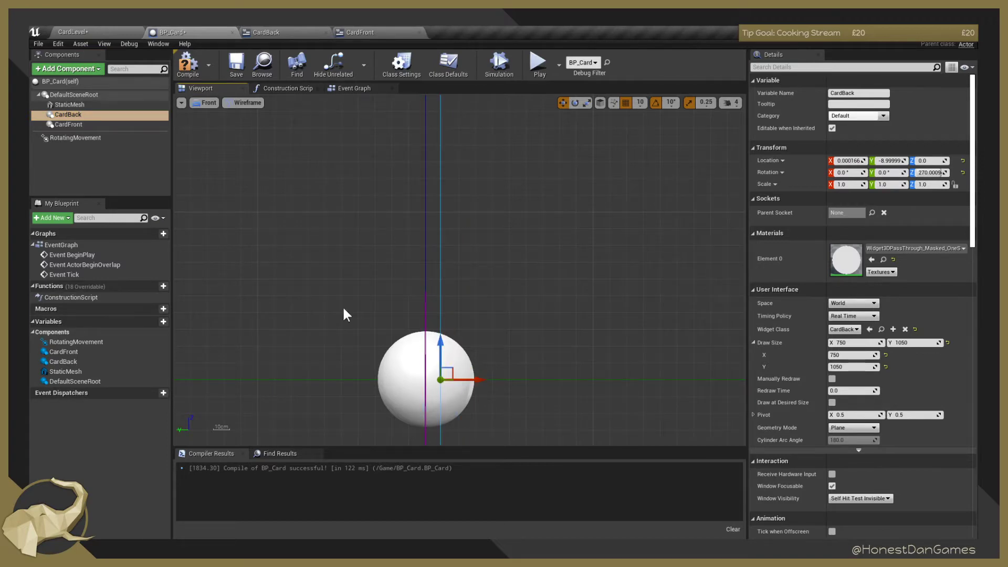
Try moving the CardFront component to the opposite side of the StaticMesh, at a Y location of 11.
{"action": "left_click", "coordinate": [69, 125]}
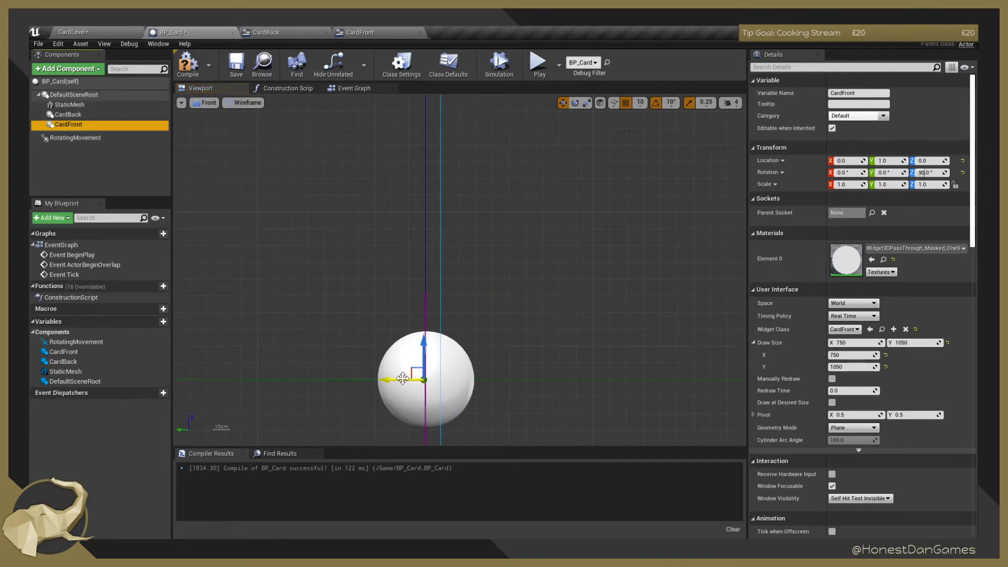
{"action": "left_click_drag", "start_coordinate": [403, 379], "coordinate": [377, 379]}
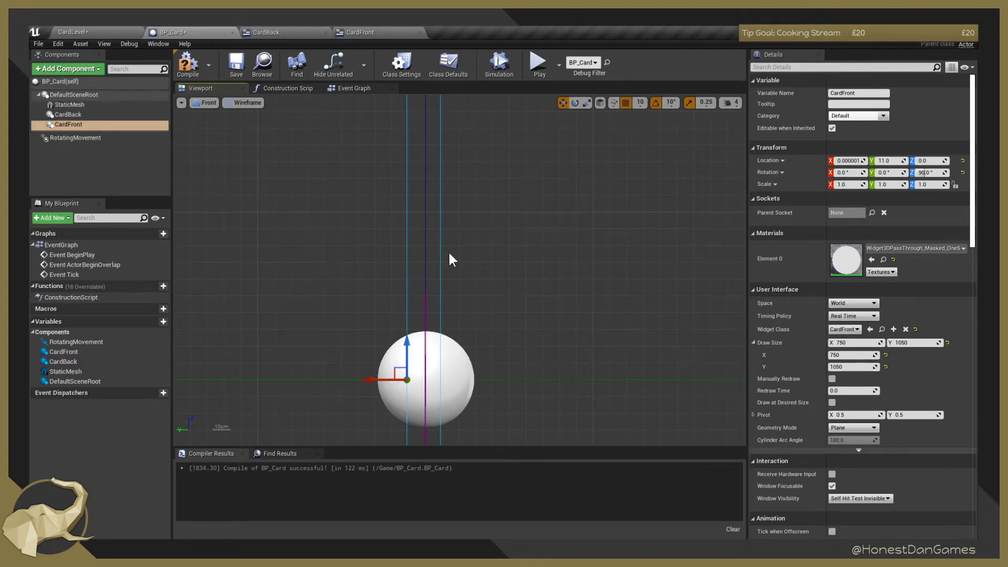
{"action": "scroll", "coordinate": [446, 284], "scroll_direction": "up", "scroll_amount": 5}
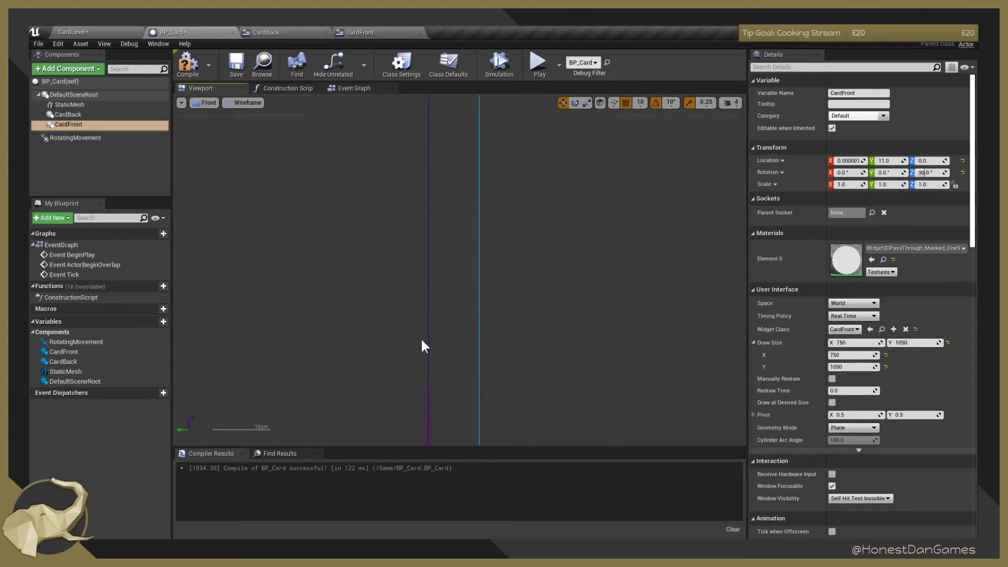
{"action": "scroll", "coordinate": [422, 344], "scroll_direction": "down", "scroll_amount": 4}
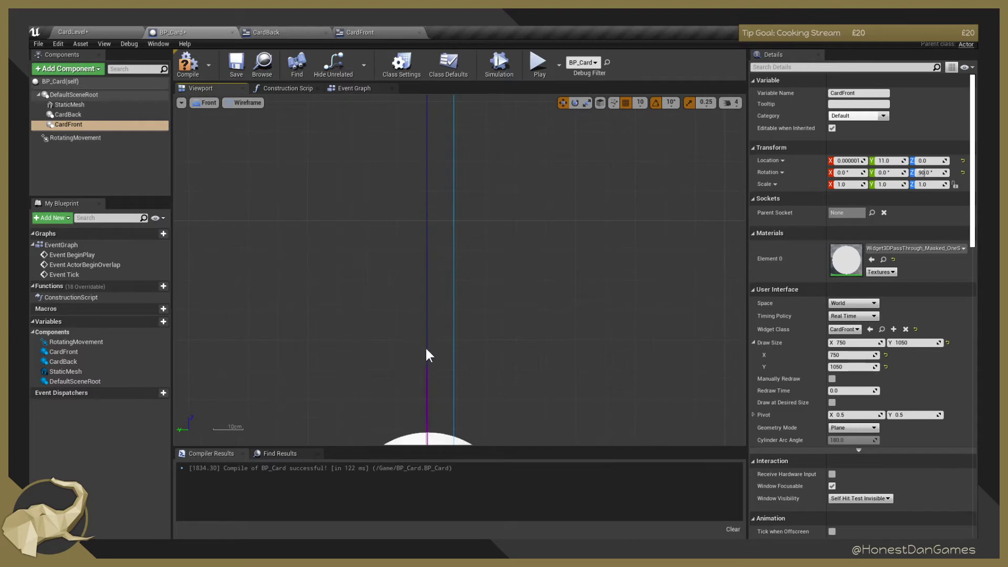
Examine where the CardBack and StaticMesh components sit relative to each other in the Front view.
{"action": "left_click", "coordinate": [78, 115]}
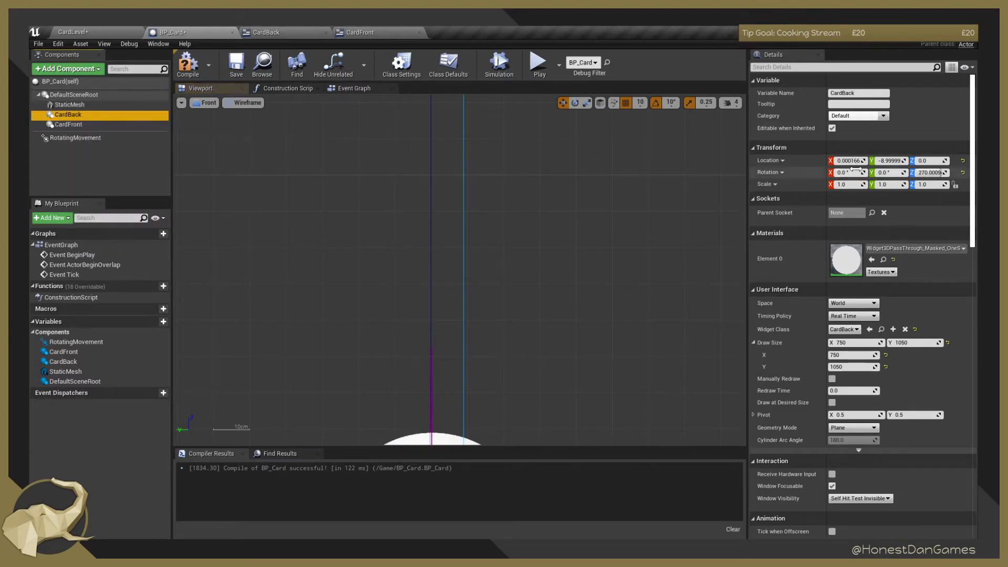
{"action": "right_click_drag", "start_coordinate": [510, 362], "coordinate": [499, 115]}
{"action": "scroll", "coordinate": [486, 169], "scroll_direction": "up", "scroll_amount": 3}
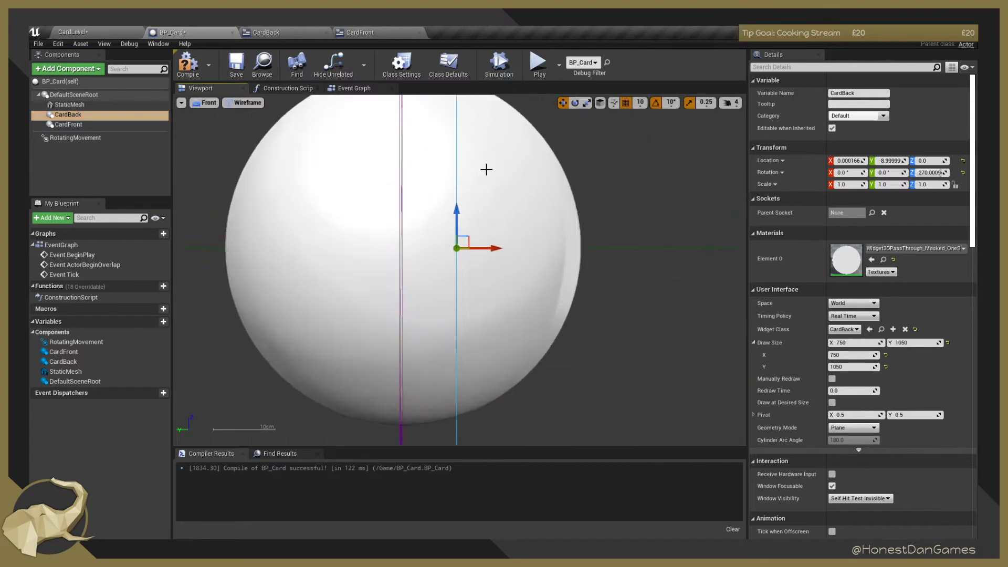
{"action": "scroll", "coordinate": [475, 242], "scroll_direction": "down", "scroll_amount": 5}
{"action": "scroll", "coordinate": [468, 266], "scroll_direction": "up", "scroll_amount": 2}
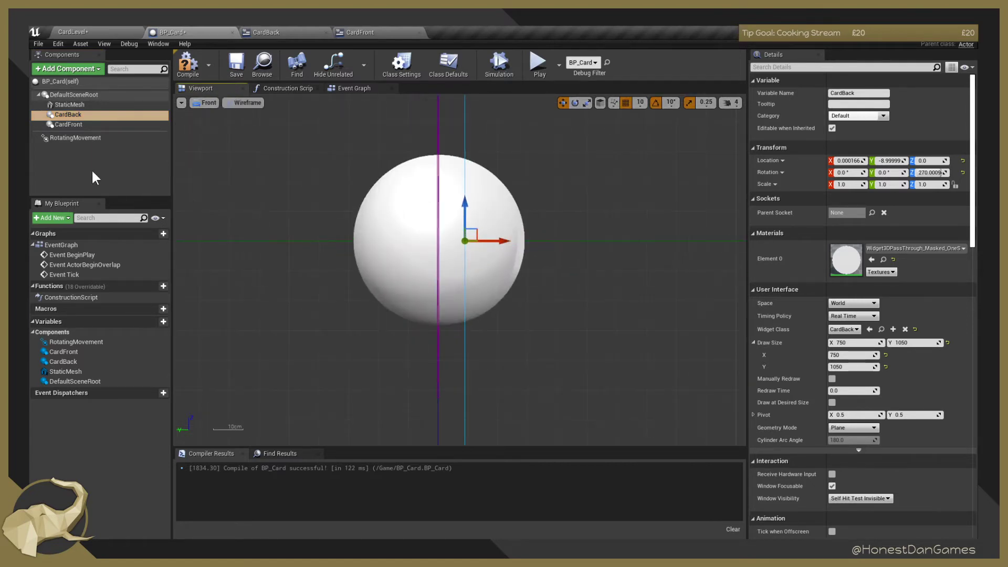
{"action": "left_click", "coordinate": [86, 105]}
{"action": "scroll", "coordinate": [391, 205], "scroll_direction": "down", "scroll_amount": 1}
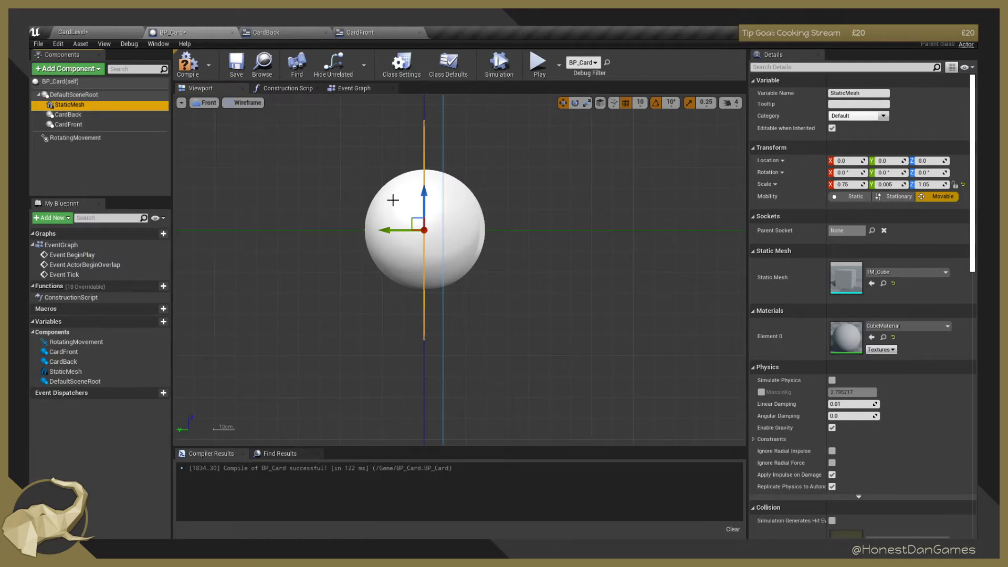
{"action": "right_click_drag", "start_coordinate": [393, 200], "coordinate": [496, 369]}
{"action": "scroll", "coordinate": [518, 285], "scroll_direction": "up", "scroll_amount": 3}
{"action": "right_click_drag", "start_coordinate": [489, 316], "coordinate": [444, 252]}
Compare the CardBack and CardFront components, and move CardFront along Y to 11 again.
{"action": "left_click", "coordinate": [84, 115]}
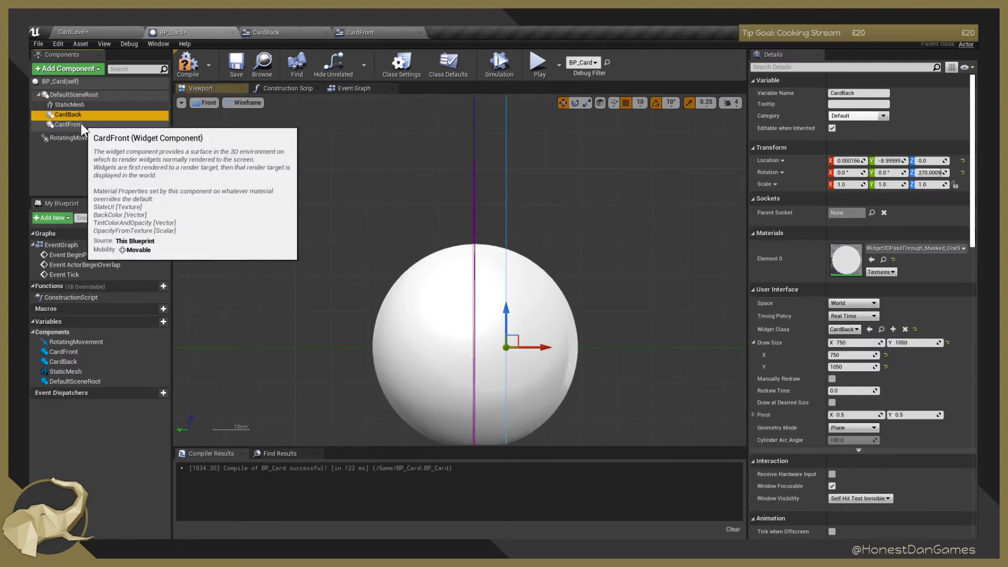
{"action": "left_click", "coordinate": [79, 125]}
{"action": "left_click", "coordinate": [75, 116]}
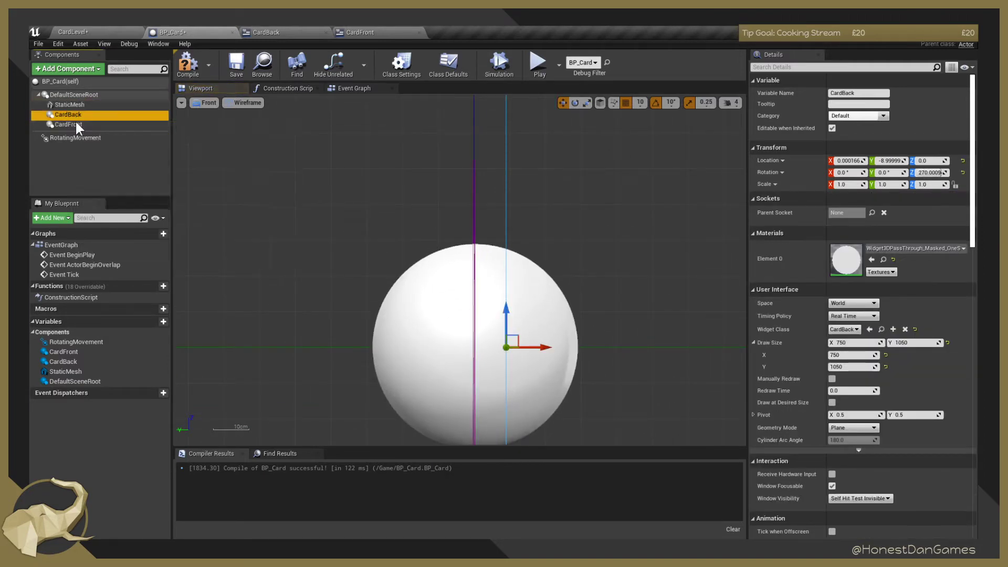
{"action": "left_click", "coordinate": [77, 126]}
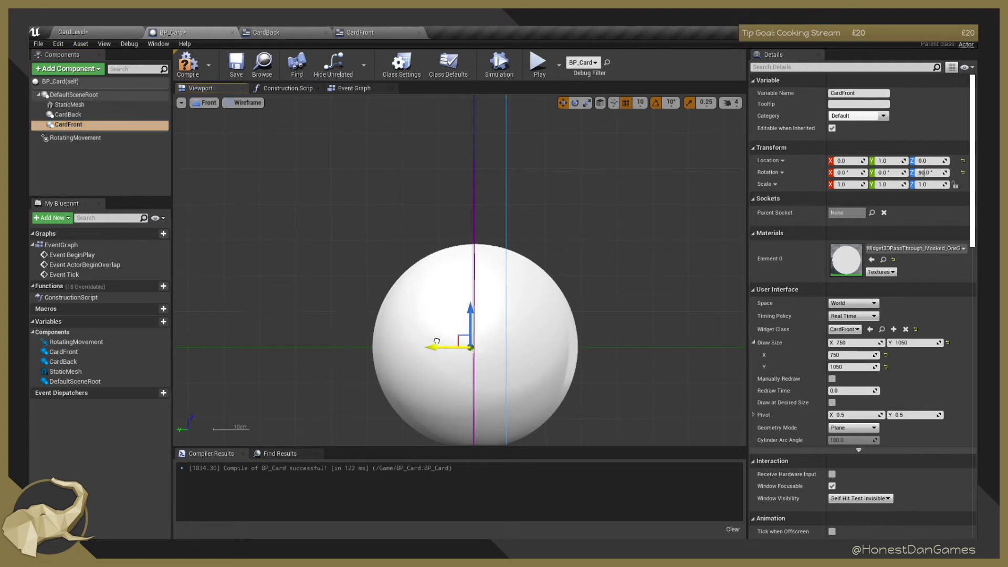
{"action": "mouse_move", "coordinate": [437, 342]}
{"action": "left_mouse_down"}
{"action": "mouse_move", "coordinate": [409, 337]}
{"action": "mouse_move", "coordinate": [441, 336]}
{"action": "mouse_move", "coordinate": [423, 335]}
{"action": "left_mouse_up"}
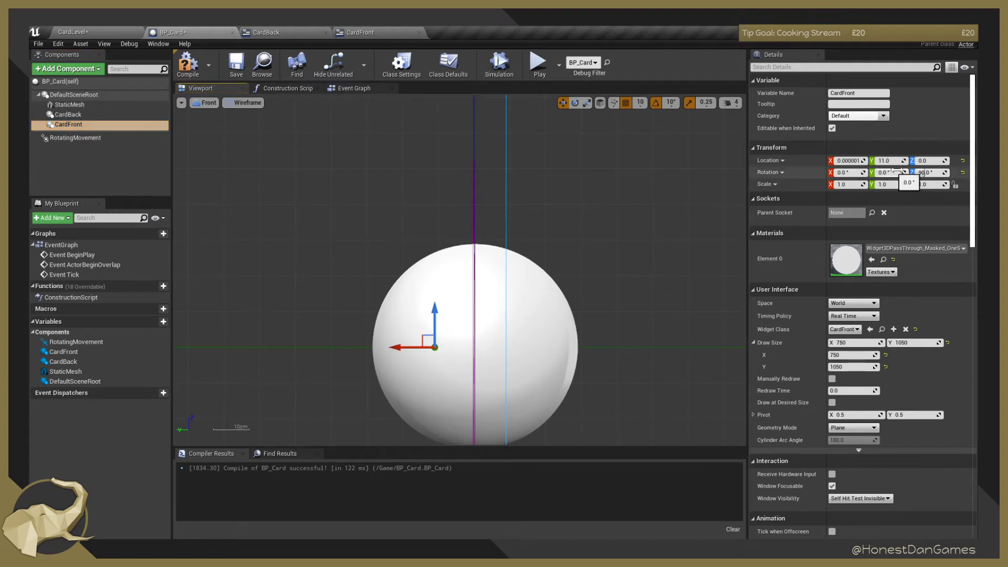
Set the CardFront component's location to X 0 and Y 2.
{"action": "left_click", "coordinate": [844, 161]}
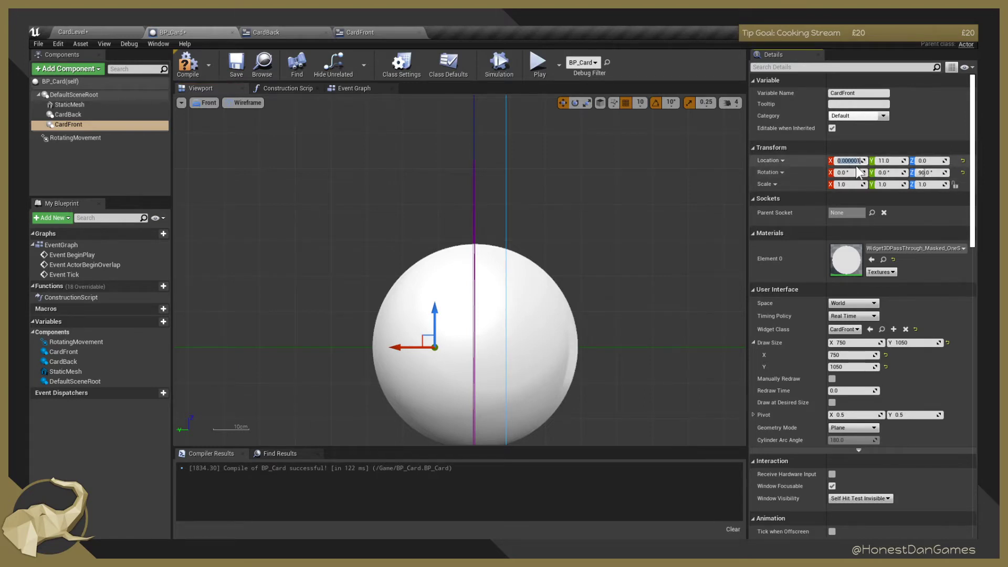
{"action": "left_click", "coordinate": [852, 172]}
{"action": "left_click", "coordinate": [896, 162]}
{"action": "type", "text": "2"}
{"action": "key", "text": "Return"}
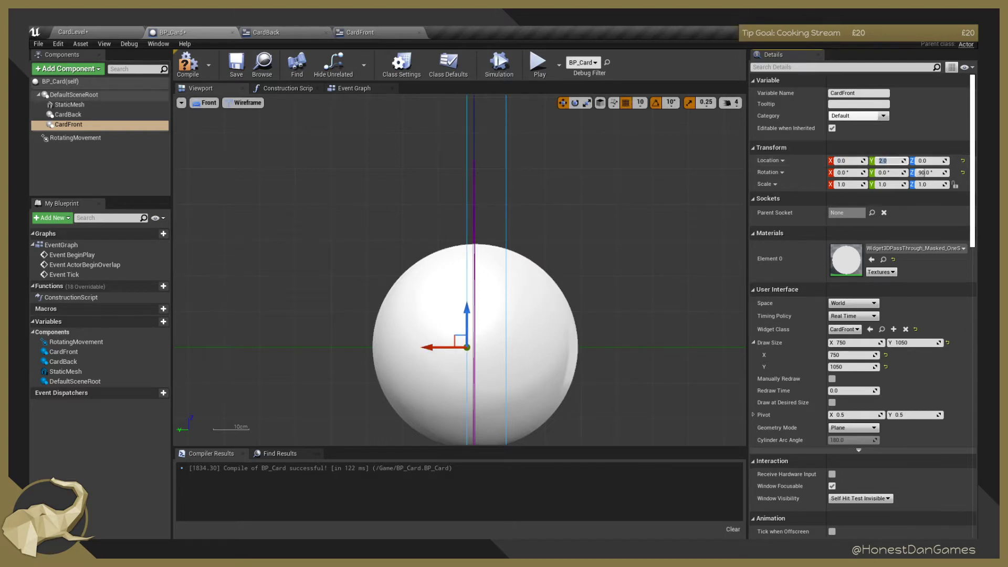
Set the CardBack component's Y location to 2 and check its offset from the StaticMesh edge.
{"action": "left_click", "coordinate": [76, 115]}
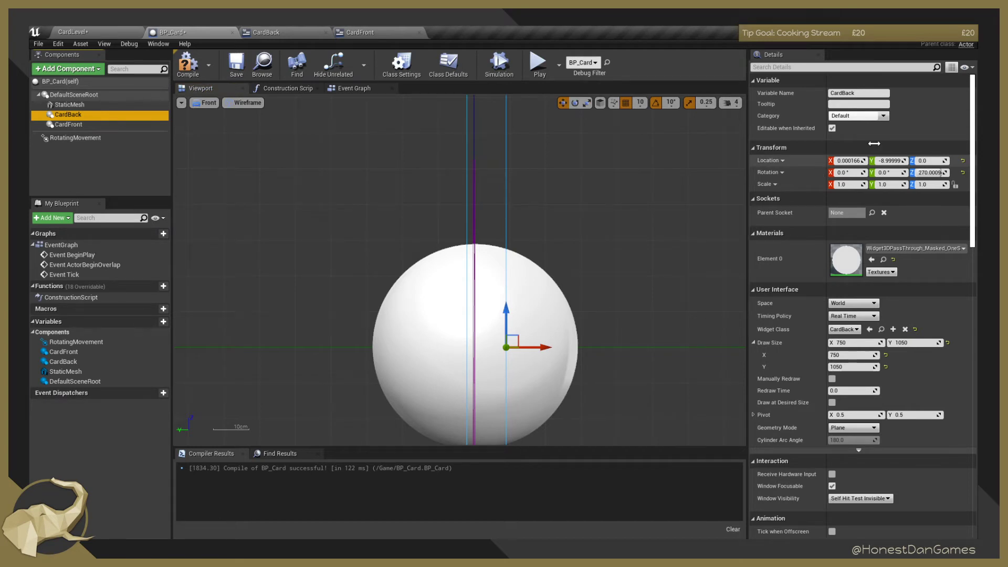
{"action": "left_click", "coordinate": [891, 161]}
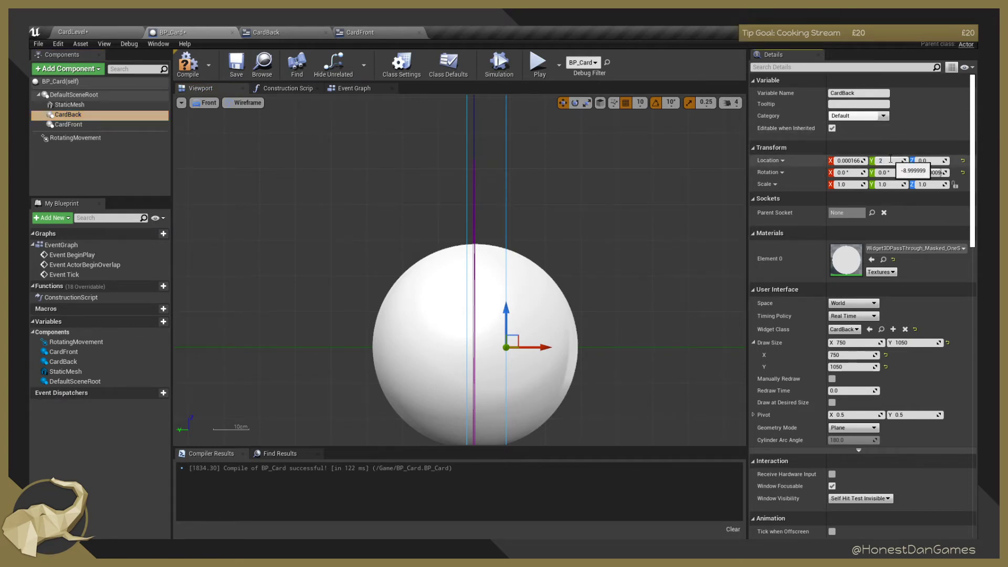
{"action": "key", "text": "Return"}
{"action": "scroll", "coordinate": [476, 256], "scroll_direction": "up", "scroll_amount": 5}
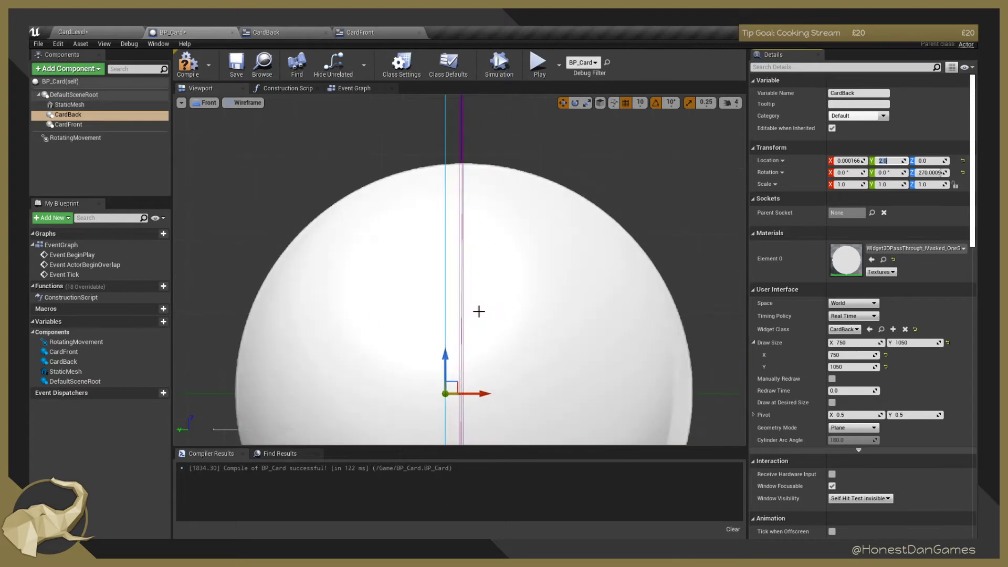
{"action": "scroll", "coordinate": [450, 322], "scroll_direction": "down", "scroll_amount": 2}
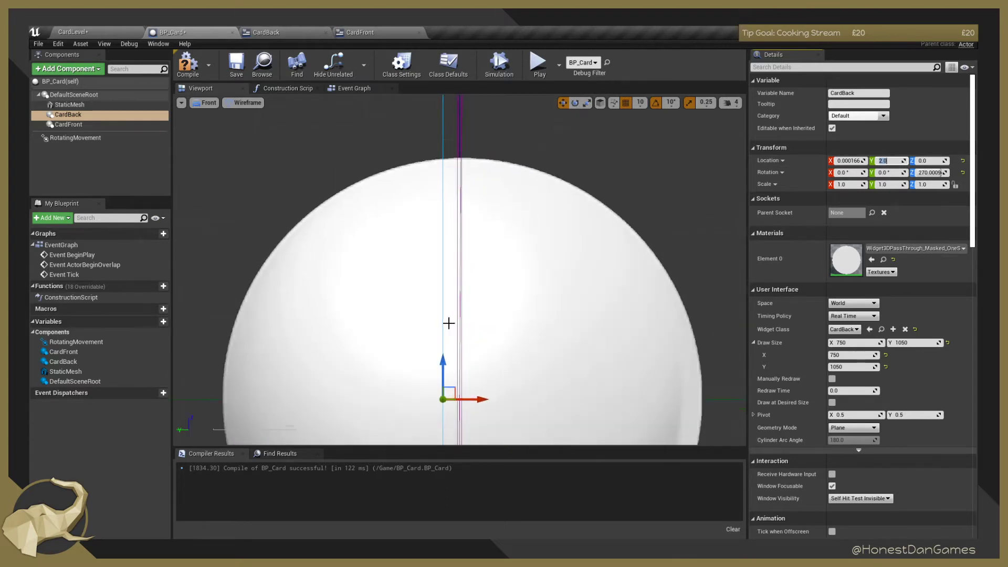
Set the CardBack component's Y location to -1.
{"action": "scroll", "coordinate": [449, 323], "scroll_direction": "down", "scroll_amount": 5}
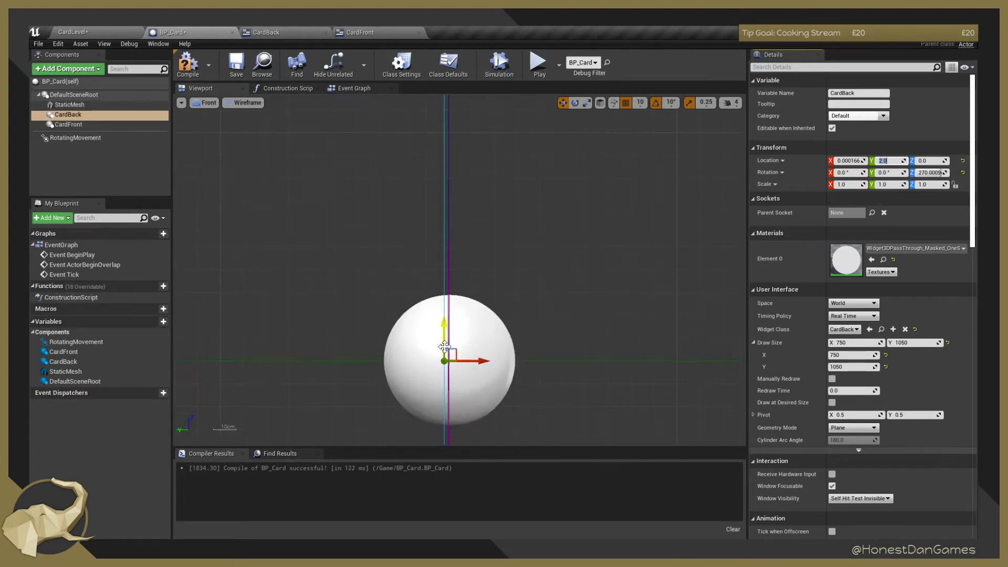
{"action": "scroll", "coordinate": [574, 304], "scroll_direction": "up", "scroll_amount": 2}
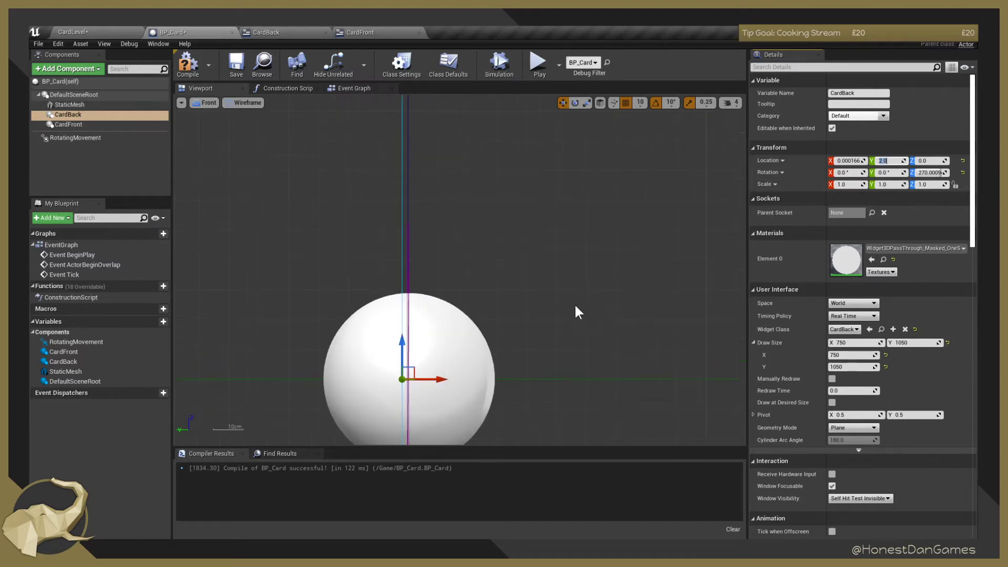
{"action": "type", "text": "-1"}
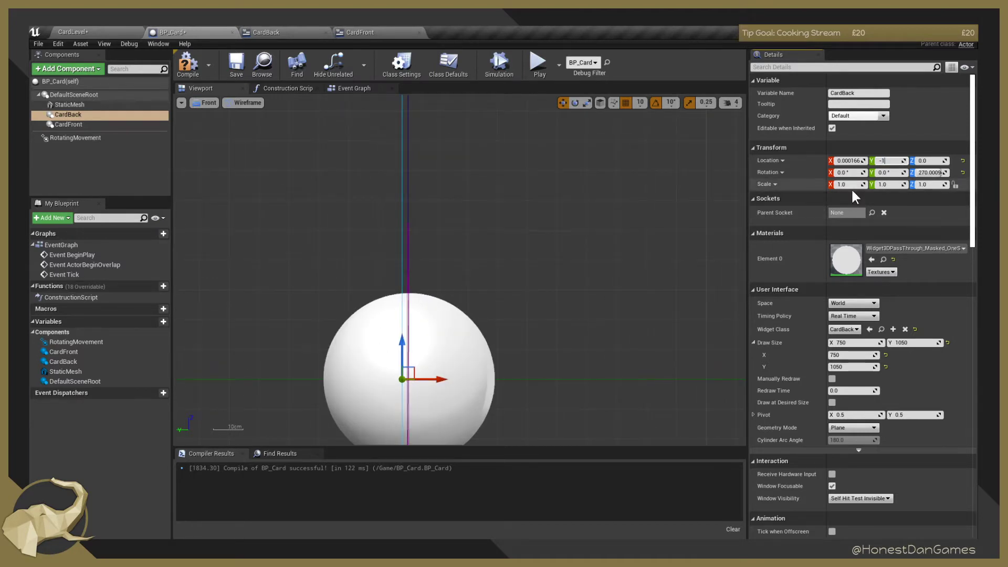
{"action": "key", "text": "Return"}
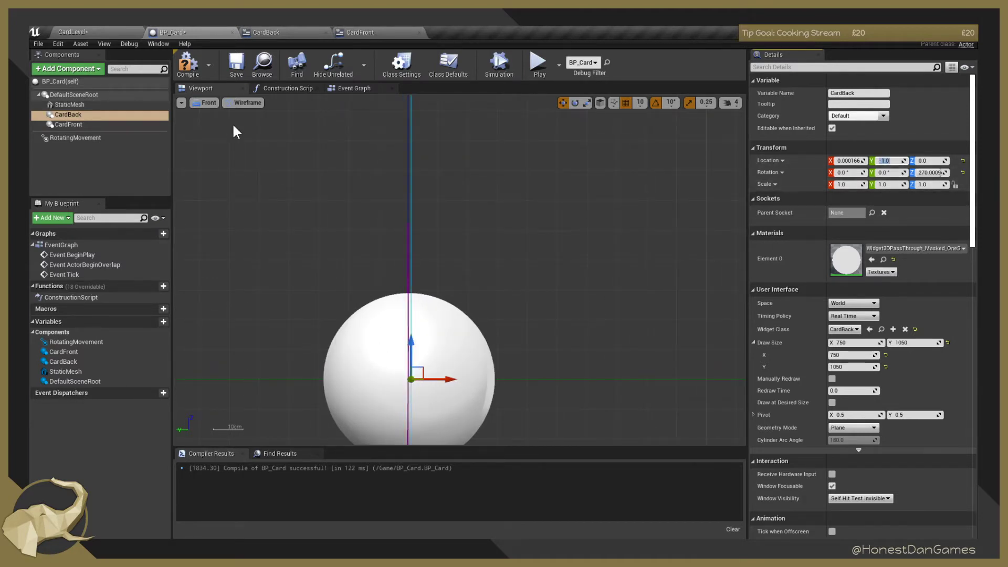
Try a Y location of 50 for the CardFront component.
{"action": "left_click", "coordinate": [68, 125]}
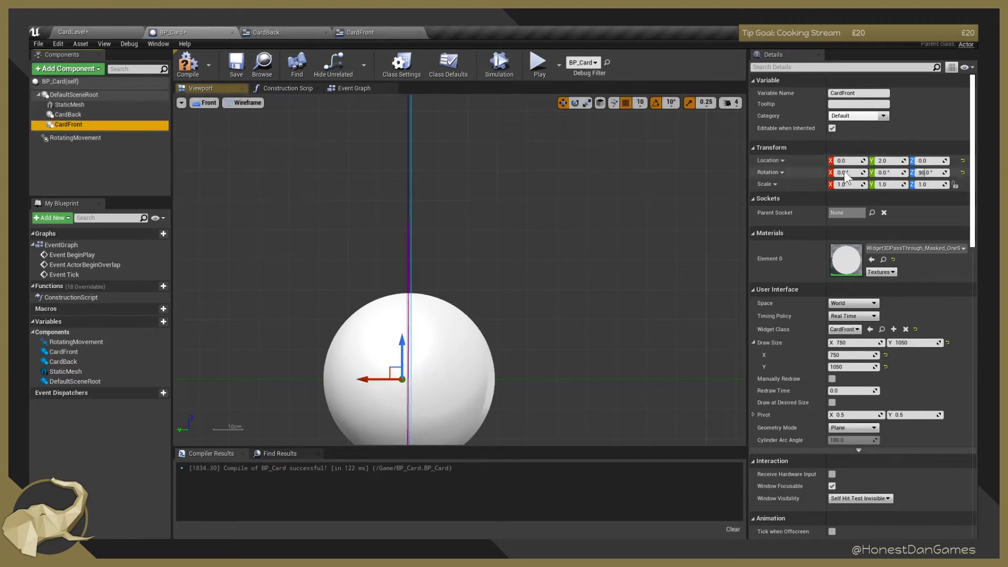
{"action": "left_click", "coordinate": [893, 161]}
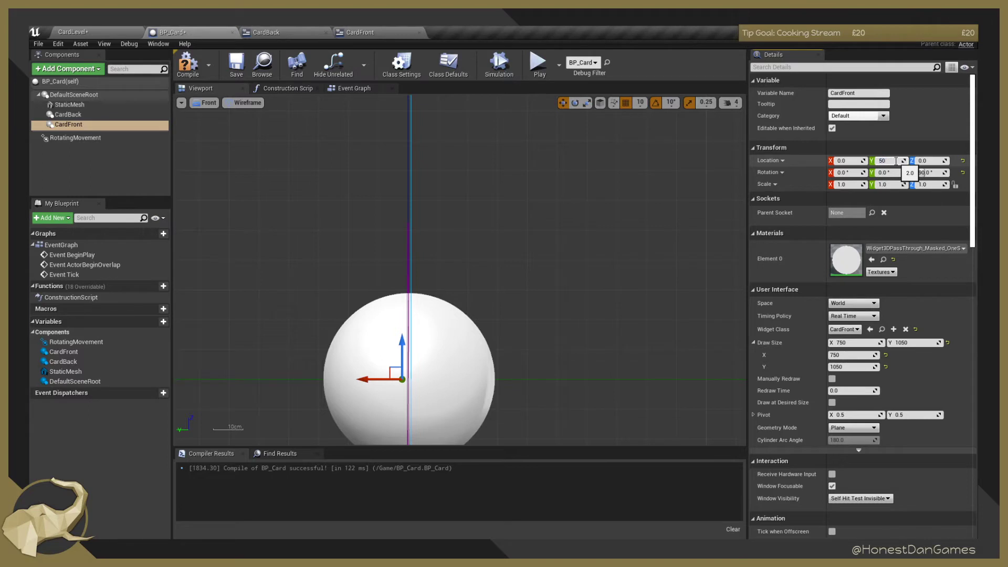
{"action": "type", "text": "50"}
{"action": "key", "text": "Return"}
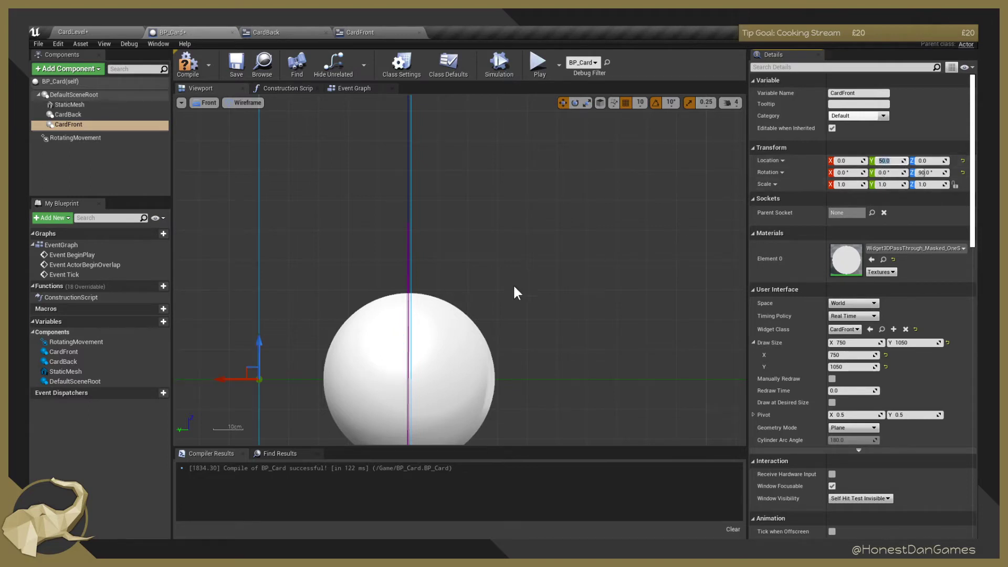
Try Y locations of 50 and -50 for the CardBack component, and return it to -1.
{"action": "left_click", "coordinate": [107, 114]}
{"action": "left_click", "coordinate": [891, 161]}
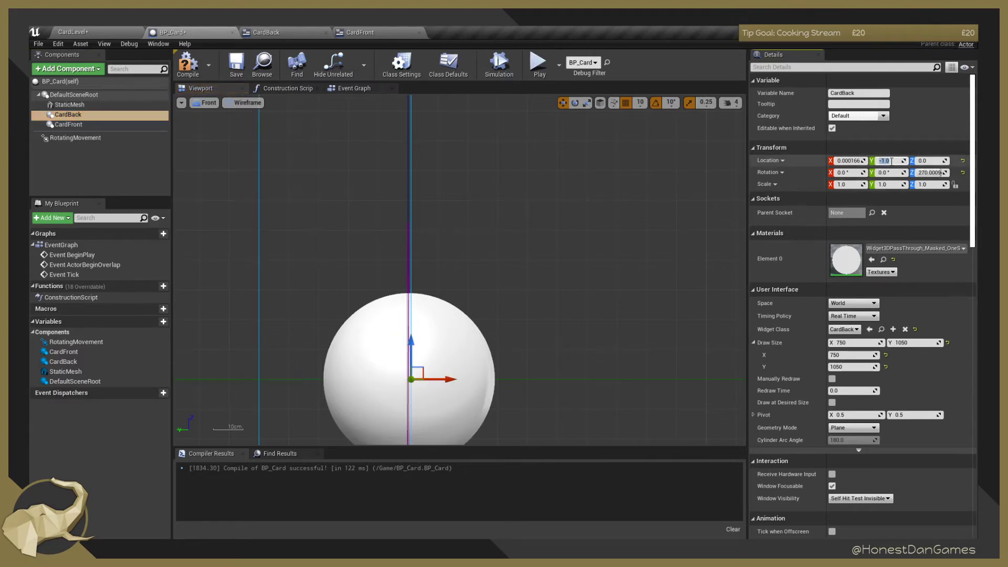
{"action": "type", "text": "50"}
{"action": "key", "text": "Return"}
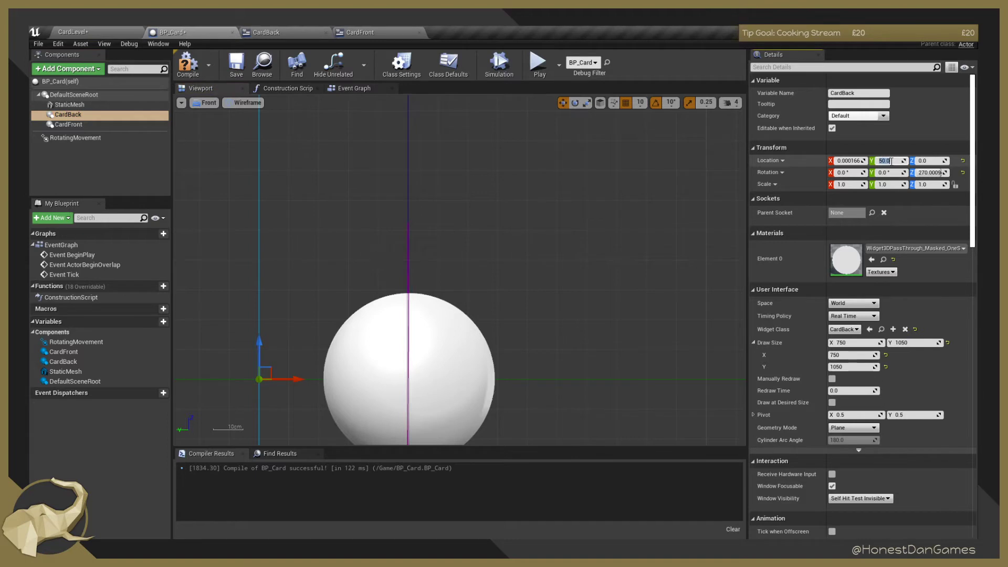
{"action": "type", "text": "-50"}
{"action": "key", "text": "Return"}
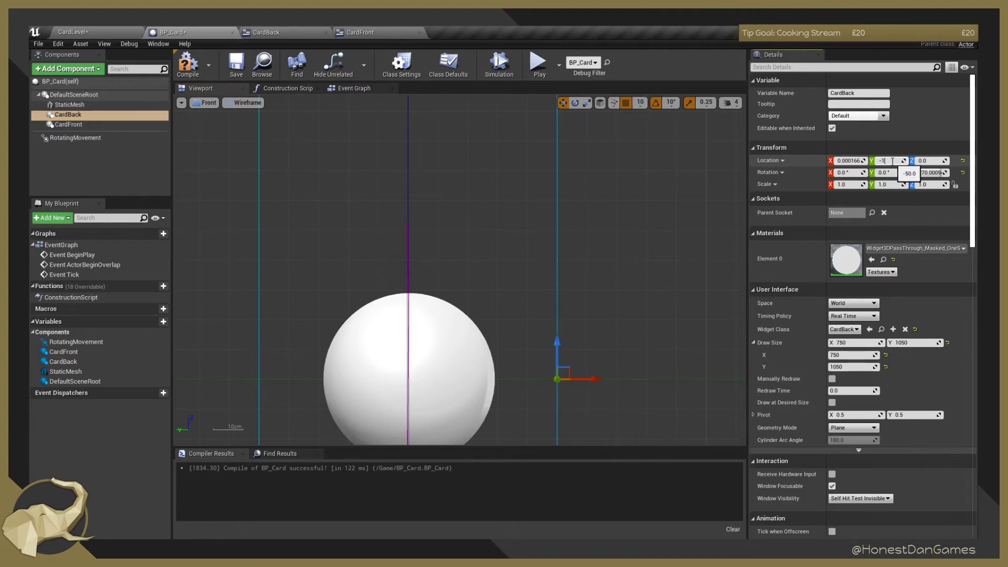
{"action": "type", "text": "-1"}
{"action": "key", "text": "Return"}
Set the CardFront component's Y location to 1.
{"action": "left_click", "coordinate": [72, 125]}
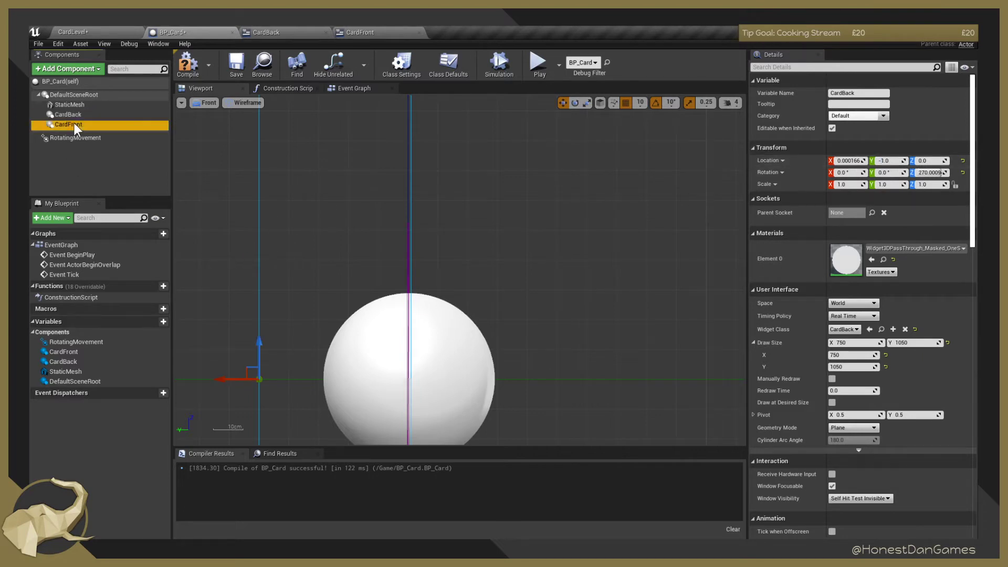
{"action": "left_click", "coordinate": [886, 160]}
{"action": "type", "text": "1"}
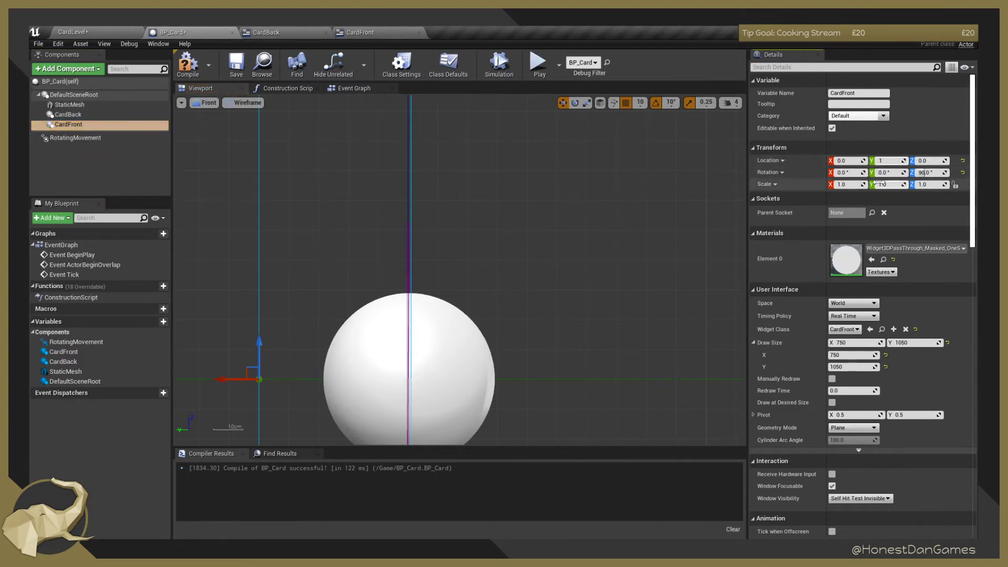
{"action": "key", "text": "Return"}
Select the StaticMesh component between the two card faces and try Y scales of 0.01 and 0.02.
{"action": "scroll", "coordinate": [388, 312], "scroll_direction": "up", "scroll_amount": 5}
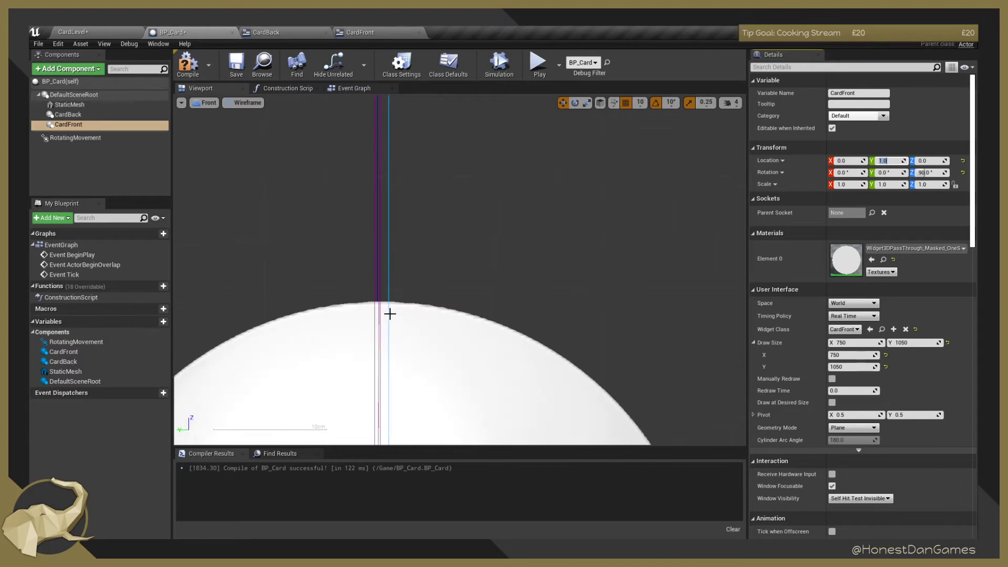
{"action": "left_click", "coordinate": [376, 273]}
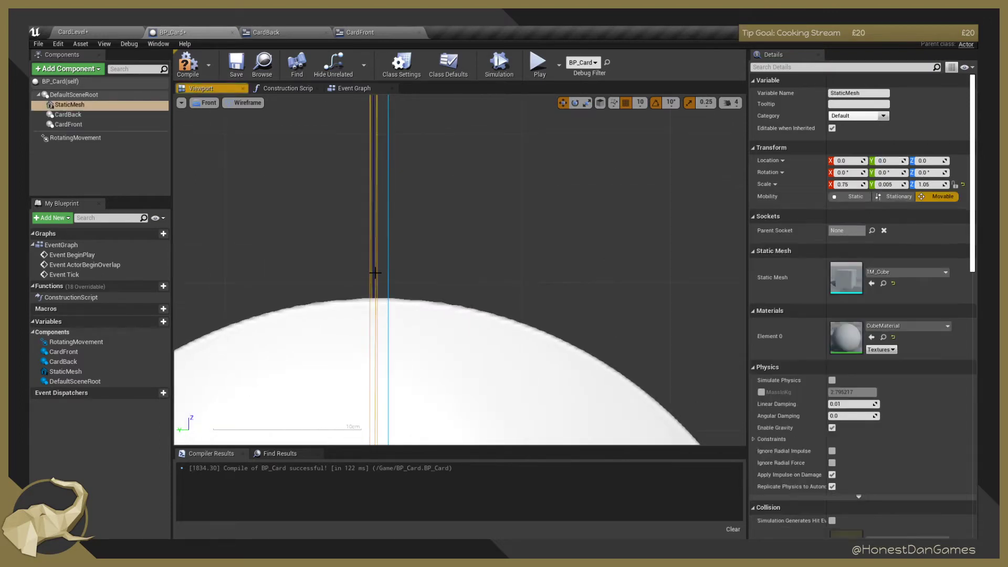
{"action": "left_click", "coordinate": [388, 272]}
{"action": "left_click", "coordinate": [83, 125]}
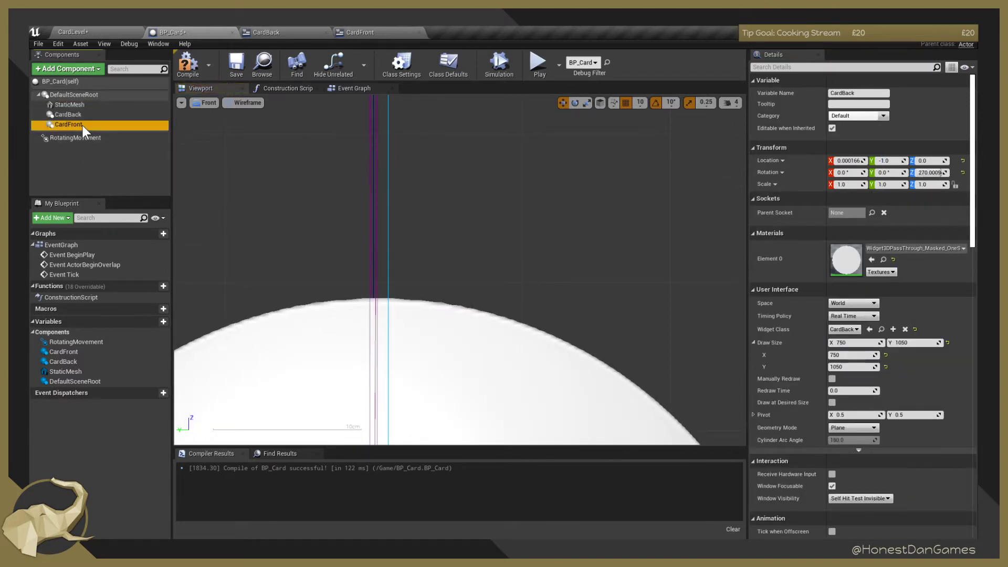
{"action": "left_click", "coordinate": [83, 113]}
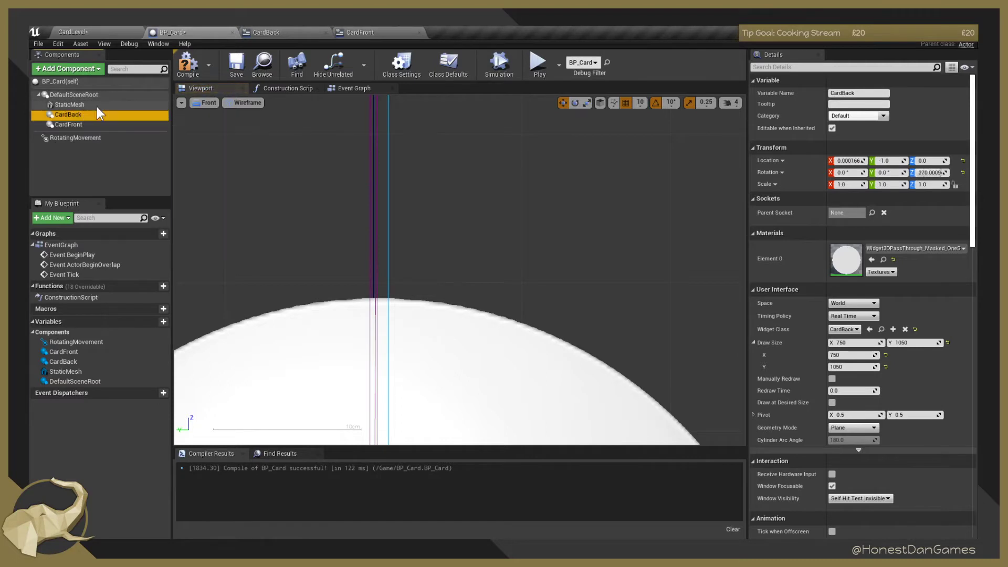
{"action": "left_click", "coordinate": [376, 156]}
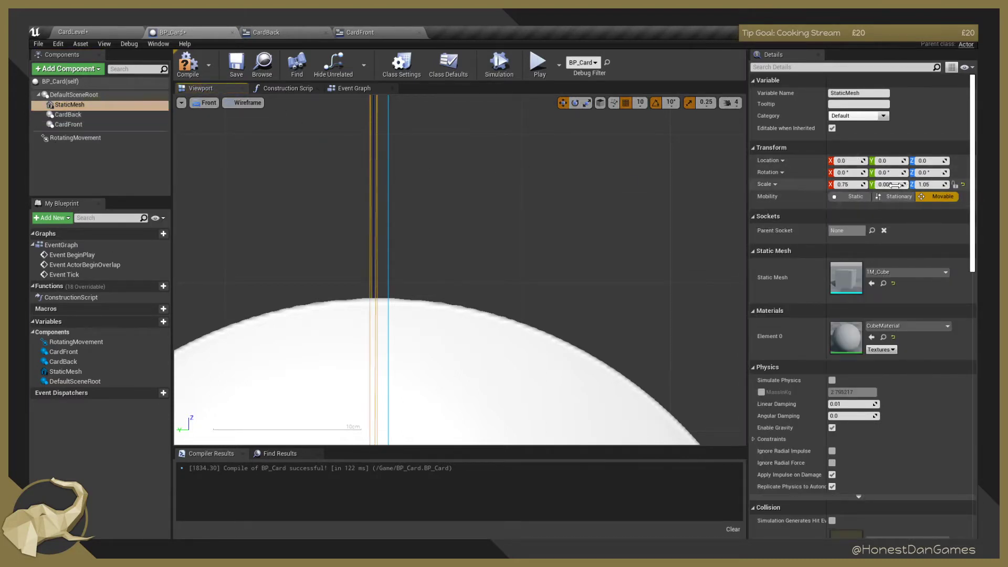
{"action": "key", "text": "Return"}
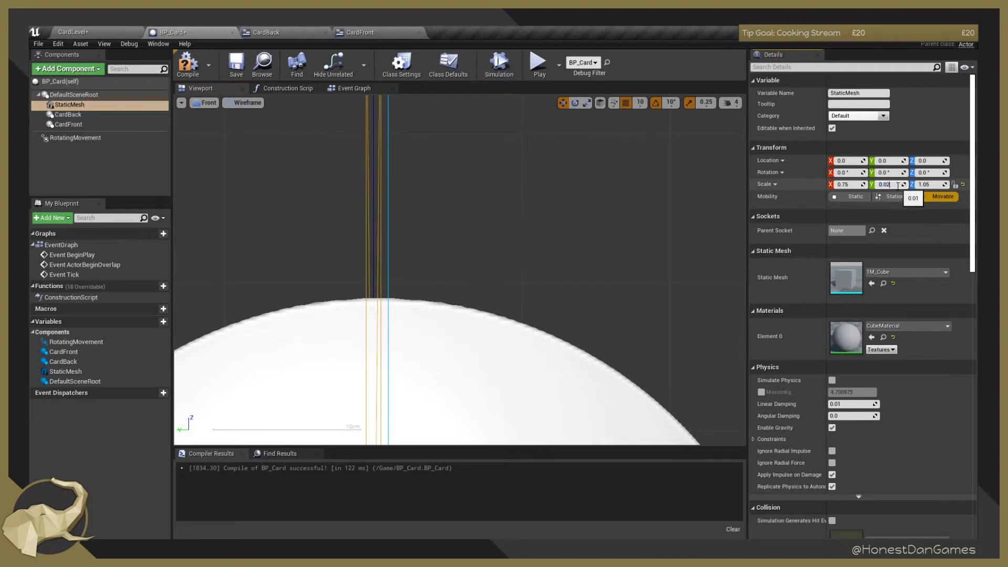
{"action": "key", "text": "Return"}
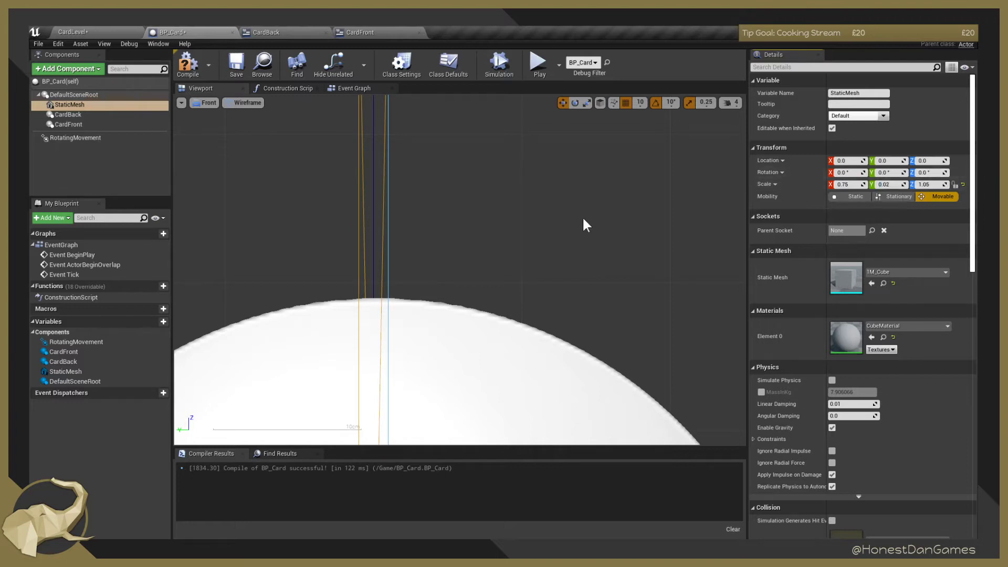
Check the mesh's thickness against the card faces in the front view and compile the blueprint.
{"action": "scroll", "coordinate": [457, 185], "scroll_direction": "down", "scroll_amount": 5}
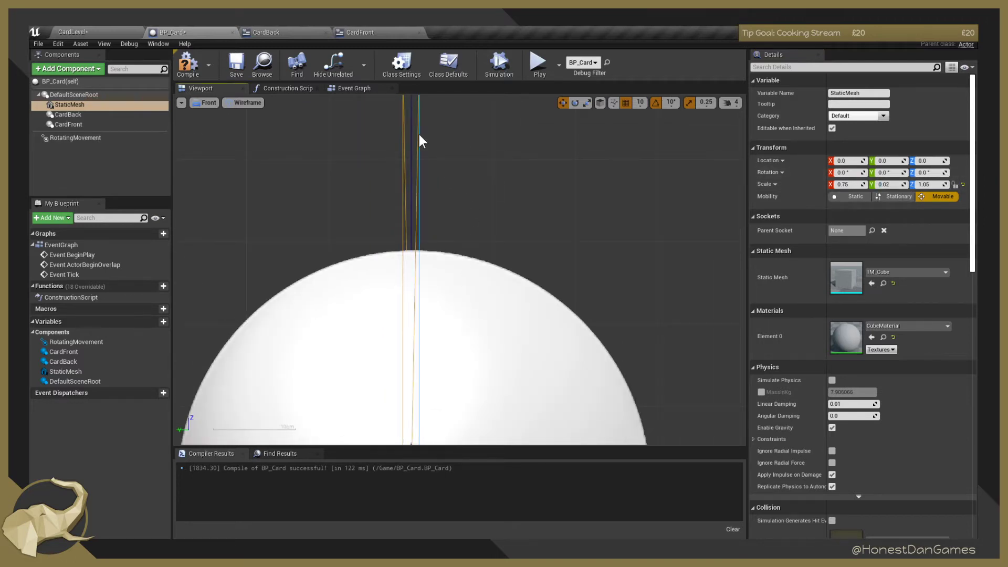
{"action": "right_click_drag", "start_coordinate": [537, 179], "coordinate": [536, 357]}
{"action": "right_click_drag", "start_coordinate": [437, 233], "coordinate": [462, 357]}
{"action": "scroll", "coordinate": [462, 357], "scroll_direction": "up", "scroll_amount": 5}
{"action": "right_click_drag", "start_coordinate": [484, 294], "coordinate": [456, 382]}
{"action": "scroll", "coordinate": [453, 380], "scroll_direction": "down", "scroll_amount": 10}
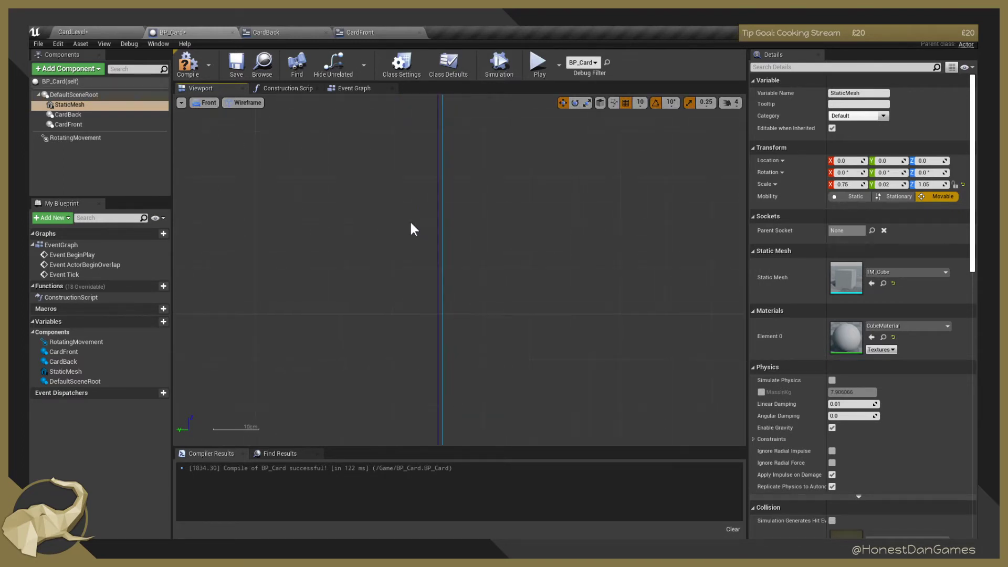
{"action": "left_click", "coordinate": [188, 64]}
{"action": "scroll", "coordinate": [289, 155], "scroll_direction": "down", "scroll_amount": 8}
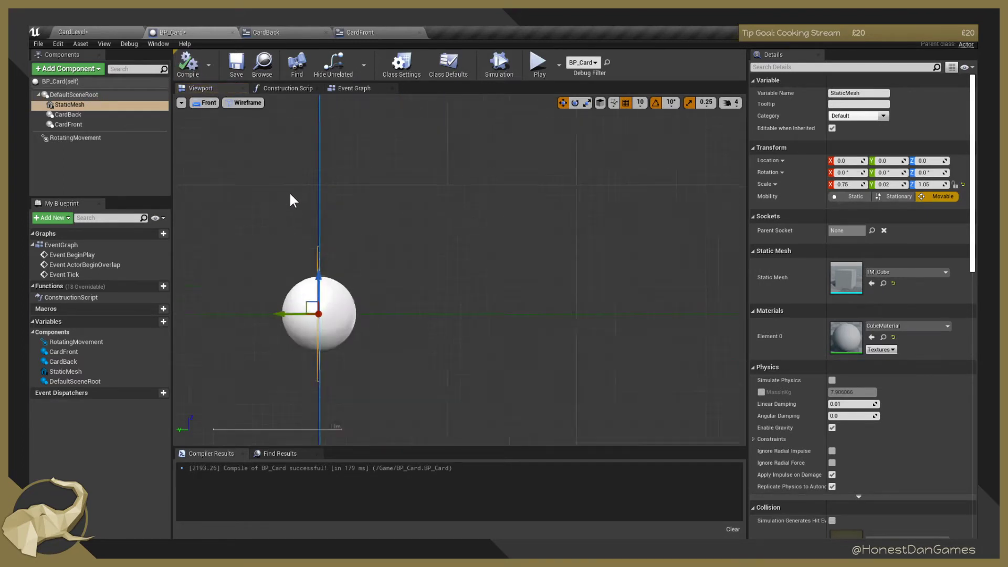
{"action": "scroll", "coordinate": [291, 201], "scroll_direction": "up", "scroll_amount": 1}
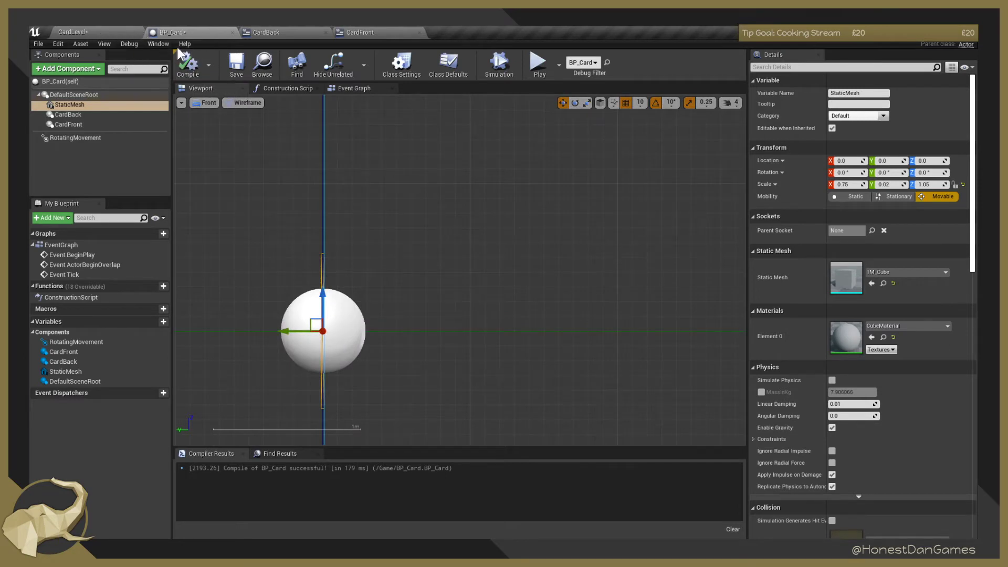
Switch the blueprint viewport from the front view to the Perspective view, looking at the card edge-on.
{"action": "left_click", "coordinate": [208, 103]}
{"action": "left_click", "coordinate": [202, 102]}
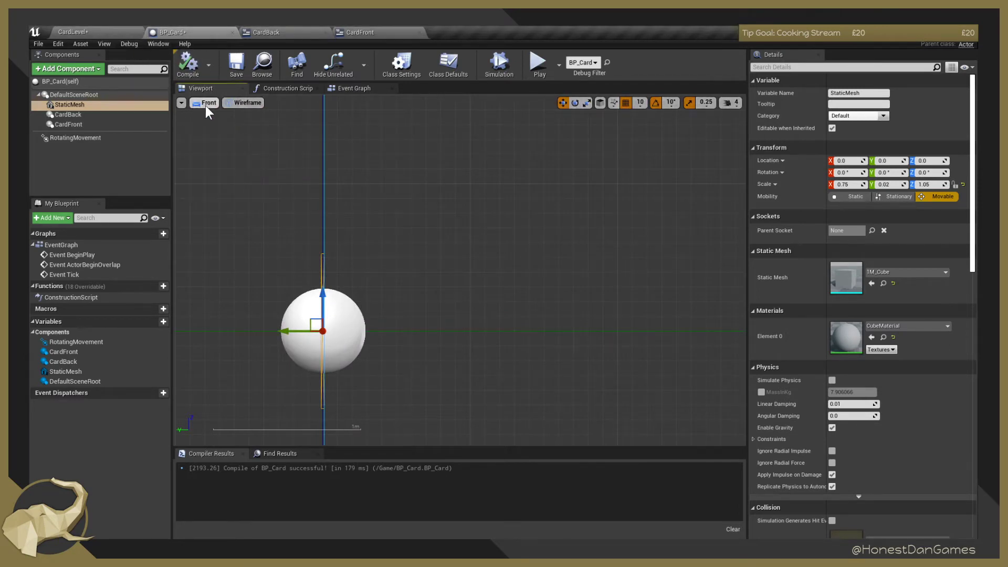
{"action": "left_click", "coordinate": [206, 106]}
{"action": "left_click", "coordinate": [218, 115]}
{"action": "right_click_drag", "start_coordinate": [326, 211], "coordinate": [394, 192]}
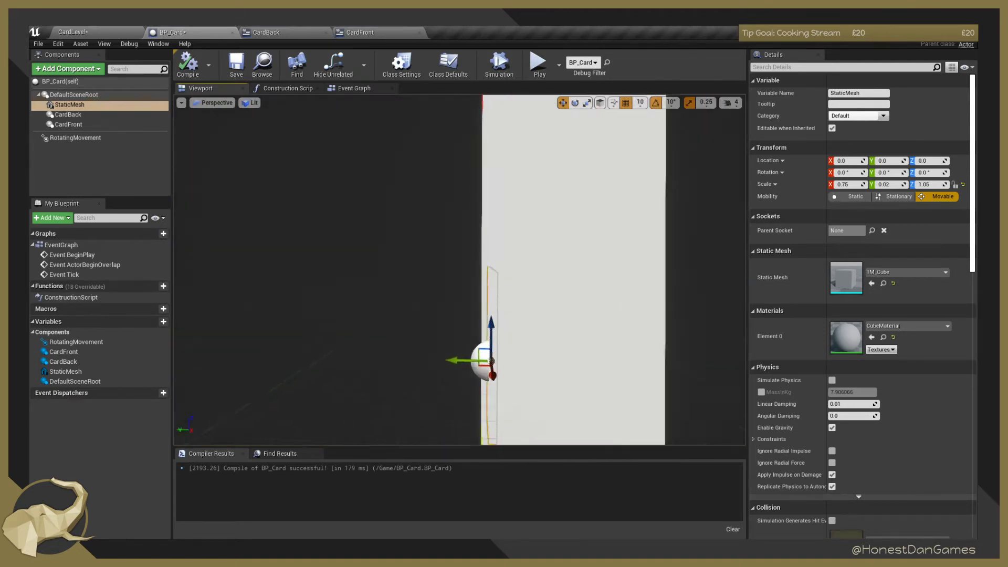
{"action": "mouse_move", "coordinate": [374, 153]}
{"action": "right_mouse_down"}
{"action": "mouse_move", "coordinate": [389, 154]}
{"action": "mouse_move", "coordinate": [374, 153]}
{"action": "right_mouse_up"}
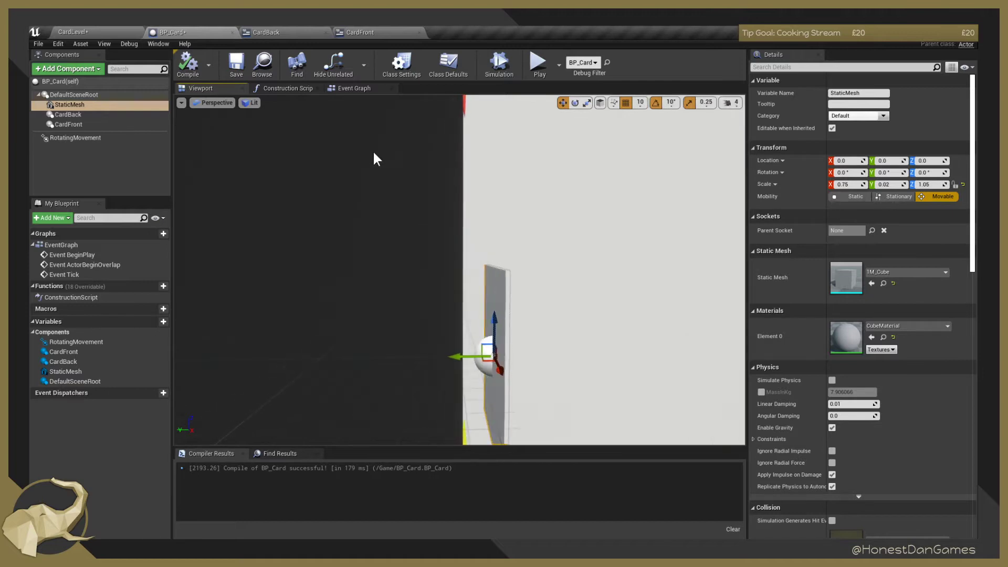
Set the StaticMesh component's Y scale to 0.015.
{"action": "left_click", "coordinate": [279, 90]}
{"action": "left_click", "coordinate": [347, 88]}
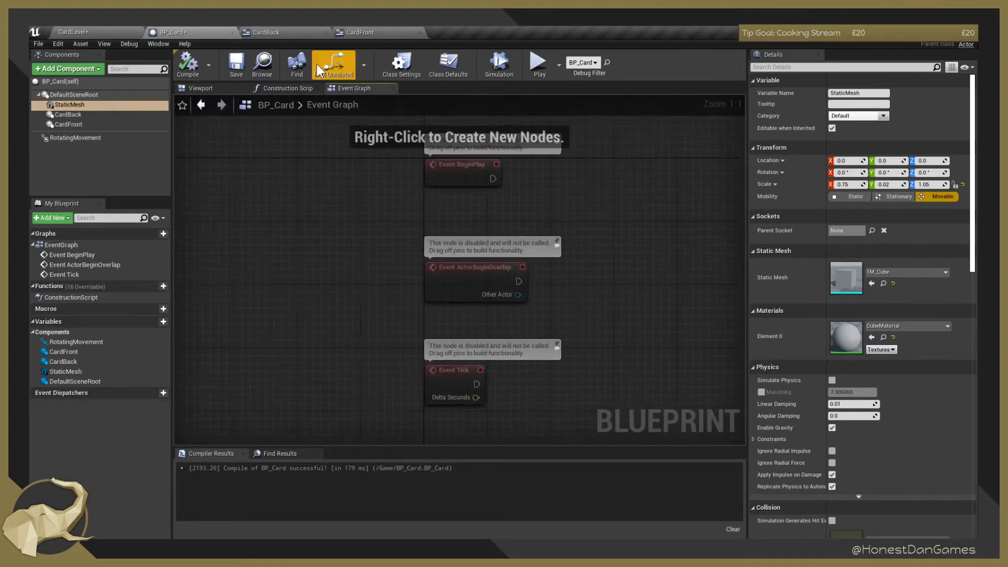
{"action": "left_click", "coordinate": [221, 88]}
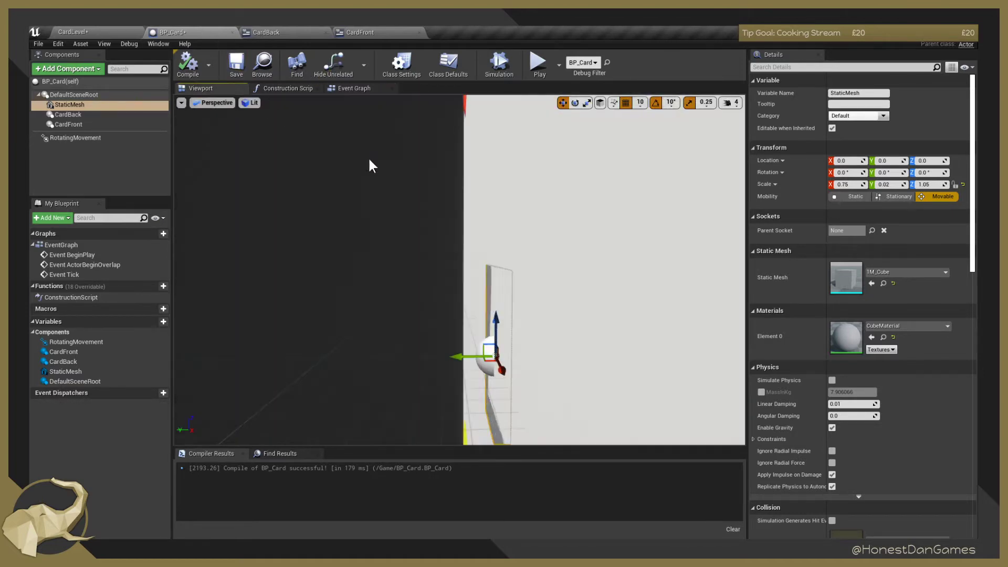
{"action": "right_click_drag", "start_coordinate": [370, 161], "coordinate": [385, 181]}
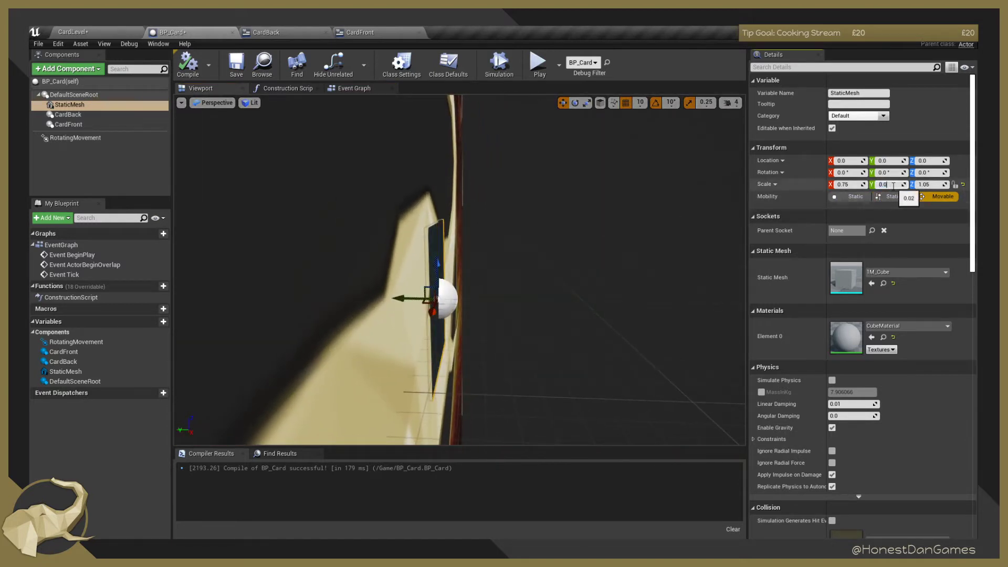
{"action": "key", "text": "Return"}
Examine the card's back, edge and front in the perspective view to check how the faces sit against the mesh.
{"action": "left_click_drag", "start_coordinate": [643, 212], "coordinate": [493, 199], "text": "alt"}
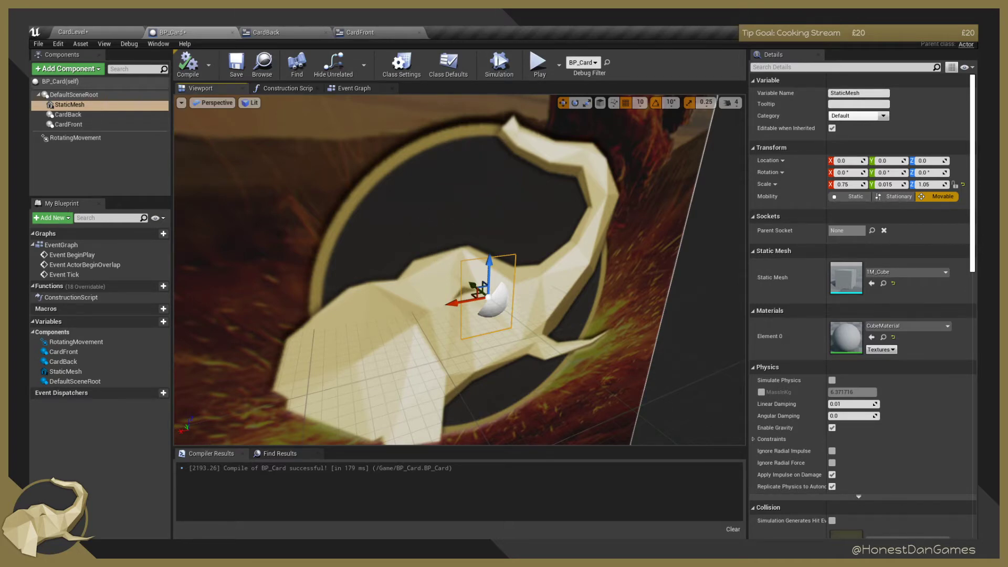
{"action": "left_click_drag", "start_coordinate": [494, 262], "coordinate": [457, 260], "text": "alt"}
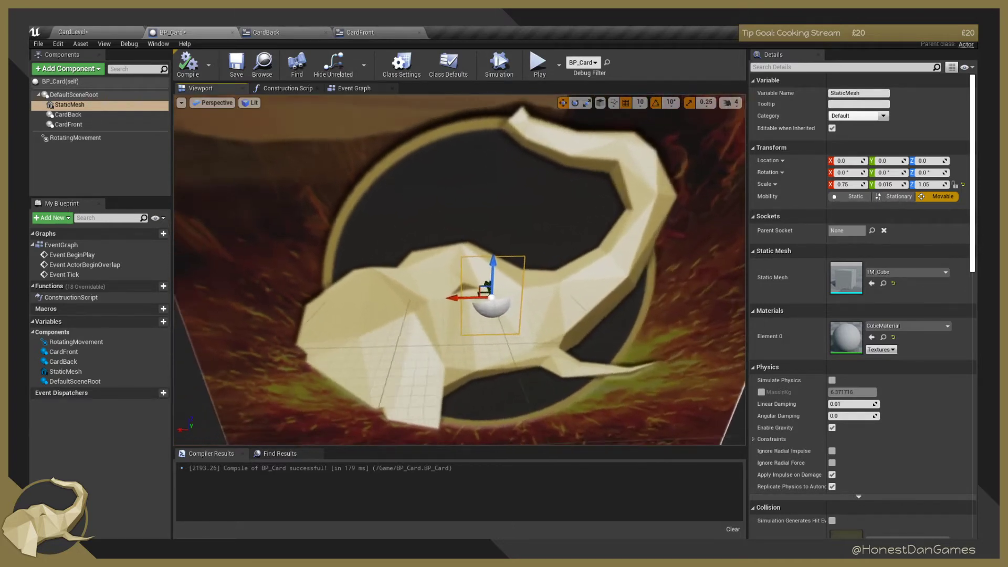
{"action": "right_click_drag", "start_coordinate": [457, 260], "coordinate": [486, 286]}
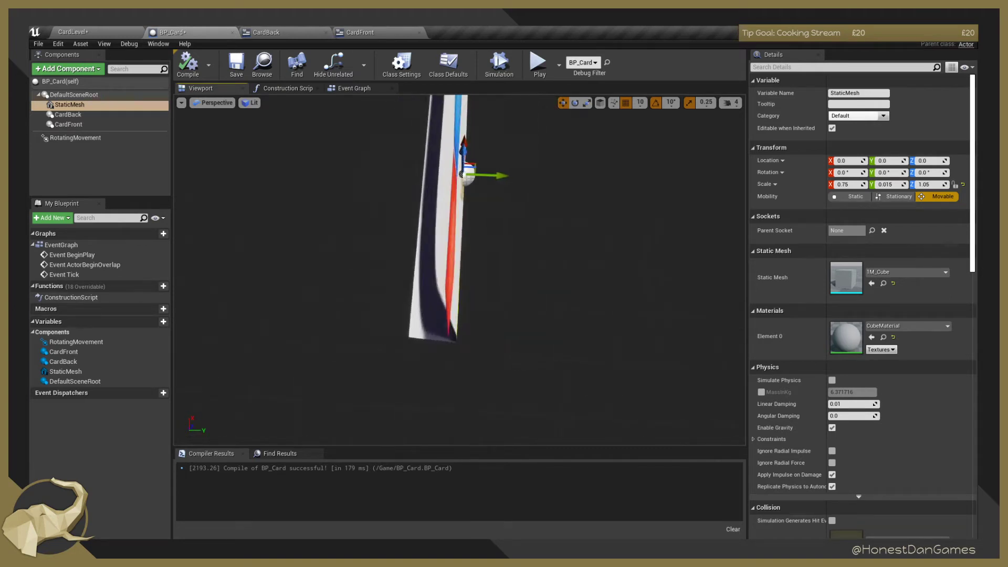
{"action": "right_click_drag", "start_coordinate": [486, 286], "coordinate": [462, 277]}
{"action": "key", "text": "s"}
{"action": "key", "text": "a"}
{"action": "key", "text": "d"}
{"action": "key", "text": "s"}
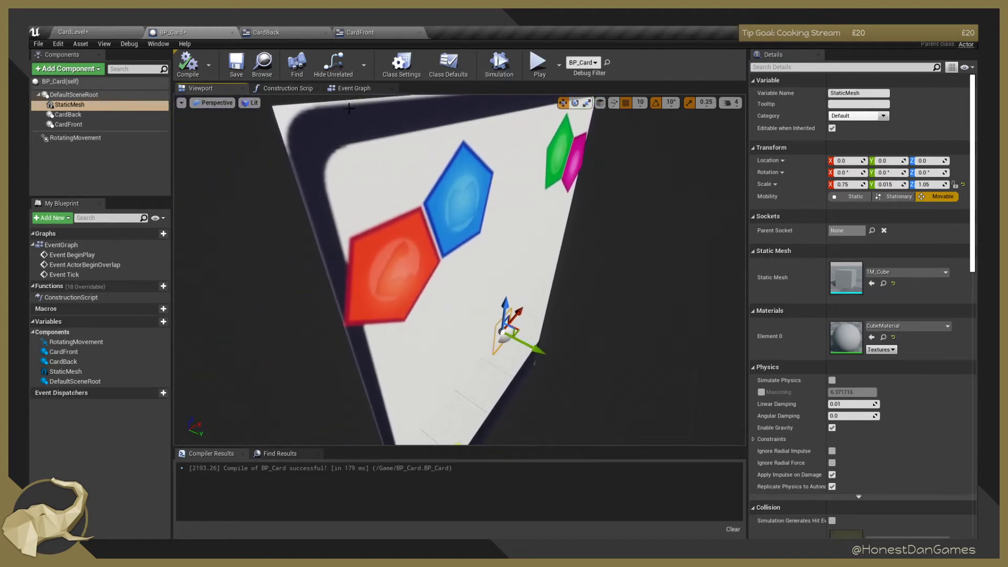
Save the BP_Card blueprint.
{"action": "right_click_drag", "start_coordinate": [370, 254], "coordinate": [359, 271]}
{"action": "key", "text": "d"}
{"action": "key", "text": "s"}
{"action": "key", "text": "w"}
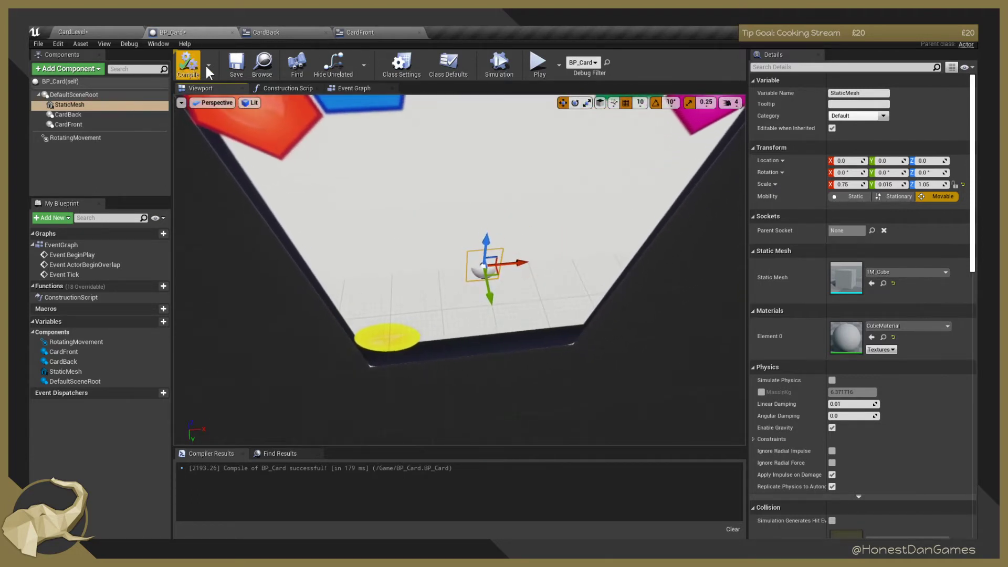
{"action": "left_click", "coordinate": [236, 64]}
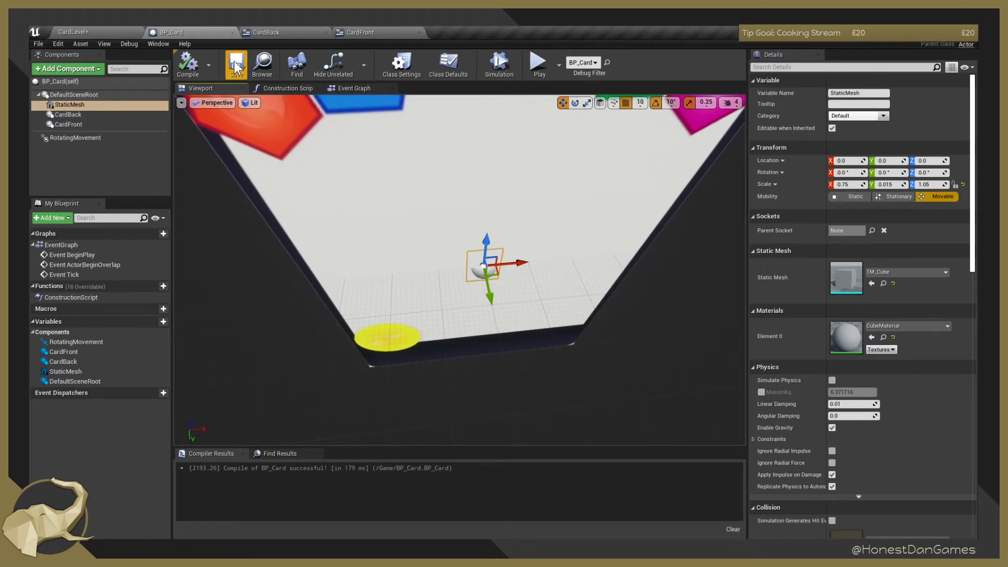
Open the CardFront widget and add a Text widget inside its Border.
{"action": "left_click", "coordinate": [252, 33]}
{"action": "left_click", "coordinate": [354, 30]}
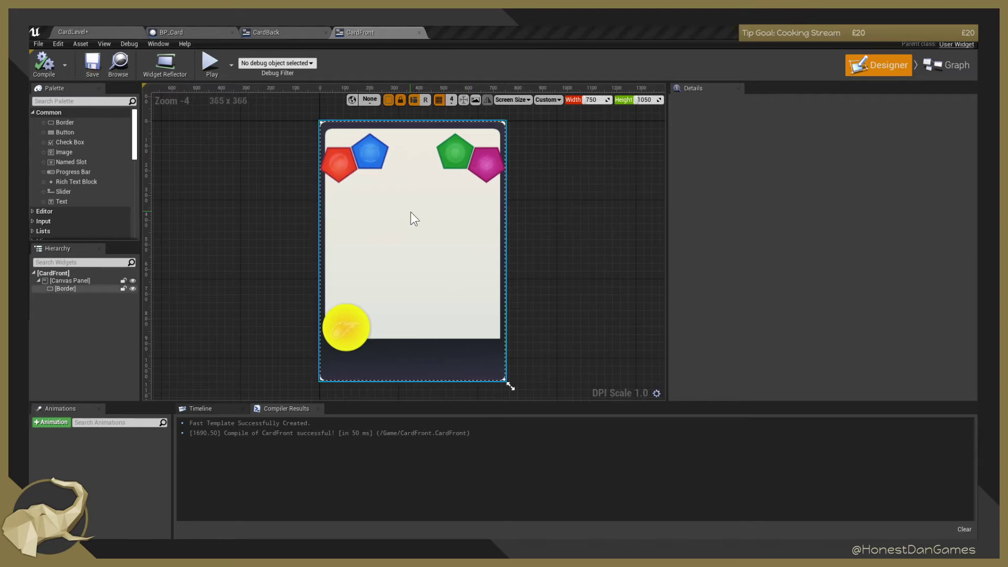
{"action": "scroll", "coordinate": [411, 212], "scroll_direction": "up", "scroll_amount": 2}
{"action": "scroll", "coordinate": [404, 215], "scroll_direction": "down", "scroll_amount": 2}
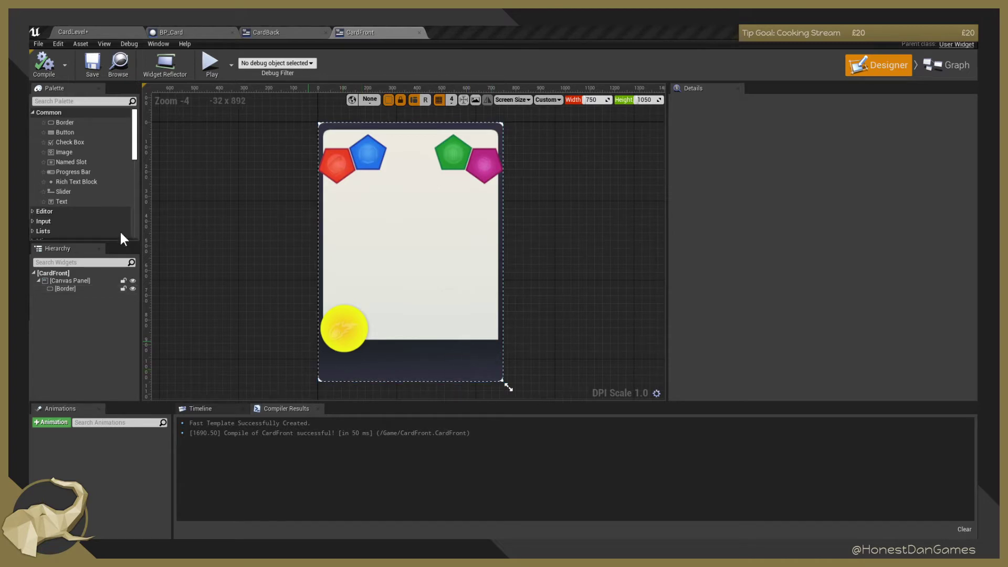
{"action": "left_click_drag", "start_coordinate": [71, 202], "coordinate": [67, 288]}
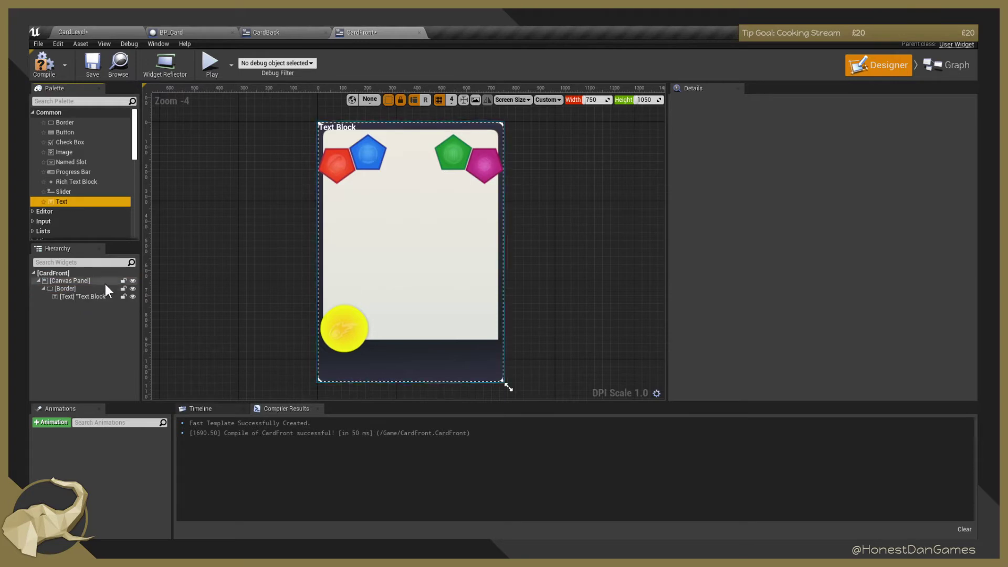
Wrap the new text block in a Vertical Box.
{"action": "left_click", "coordinate": [88, 297]}
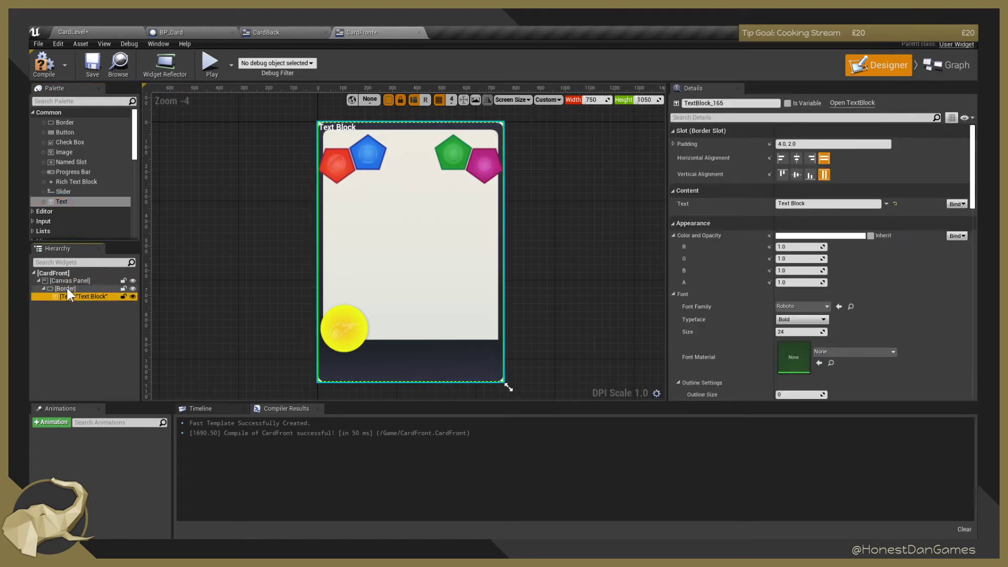
{"action": "right_click", "coordinate": [68, 294]}
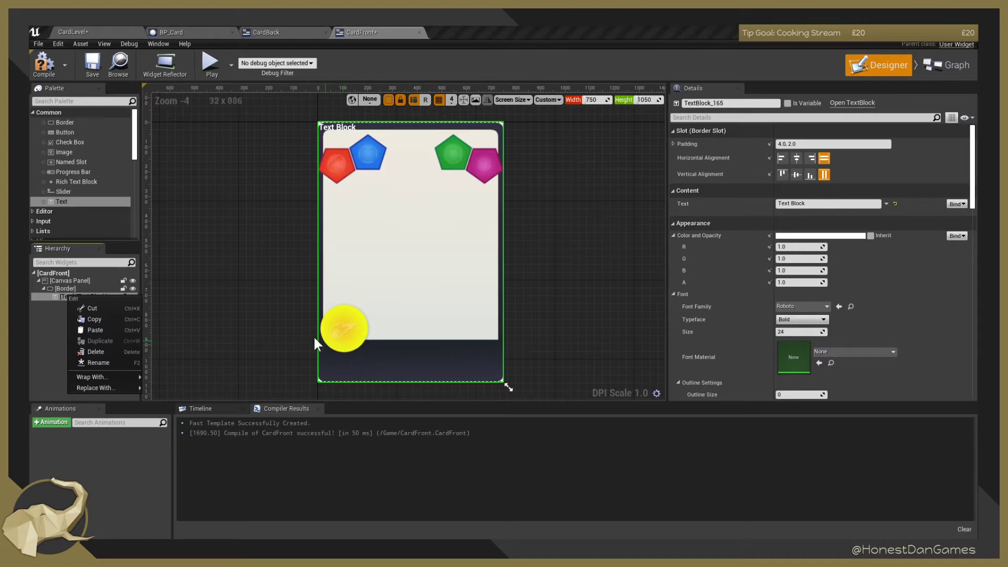
{"action": "mouse_move", "coordinate": [98, 376]}
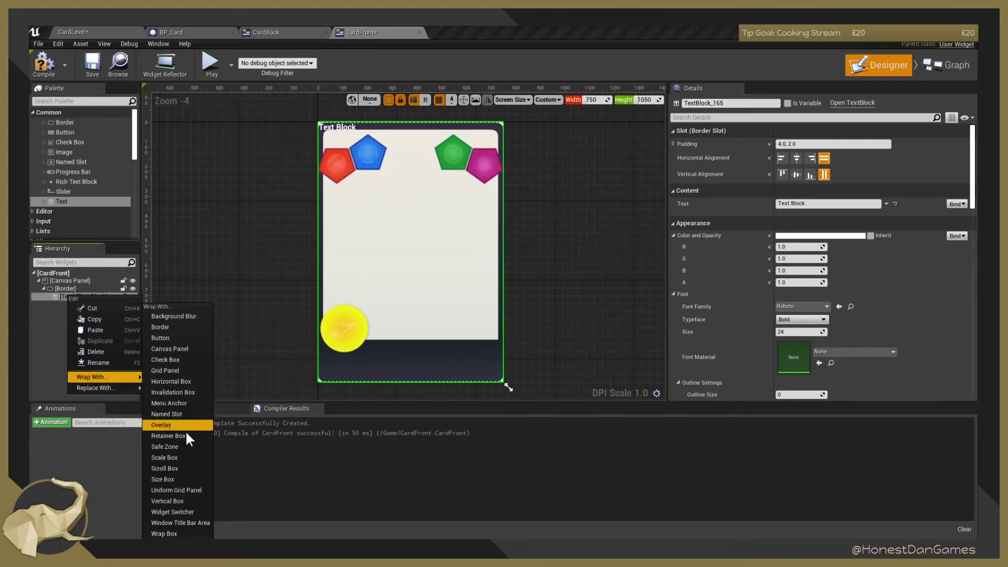
{"action": "left_click", "coordinate": [182, 500]}
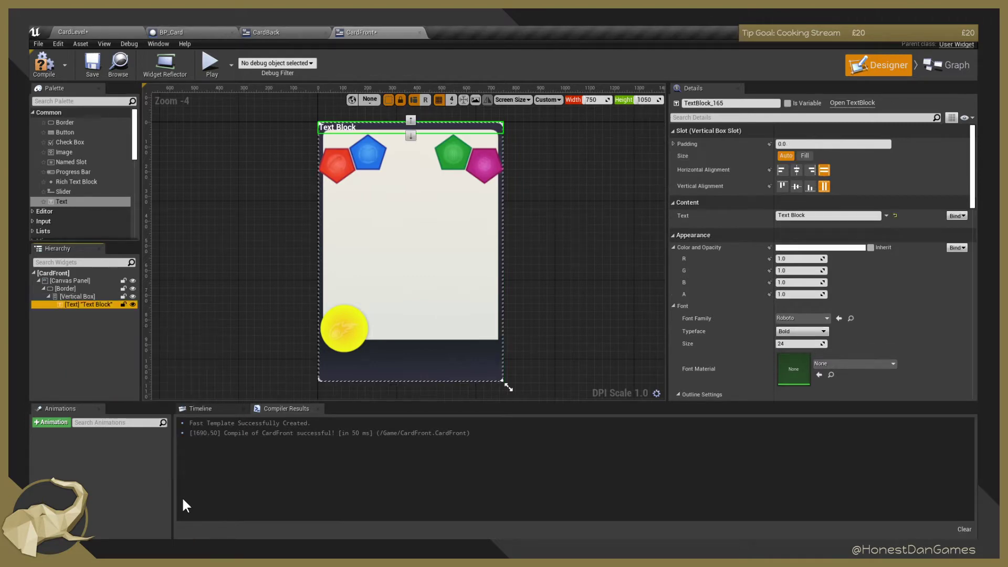
Set the text block's size within the Vertical Box to Fill.
{"action": "left_click", "coordinate": [83, 297]}
{"action": "left_click", "coordinate": [81, 303]}
{"action": "left_click", "coordinate": [84, 297]}
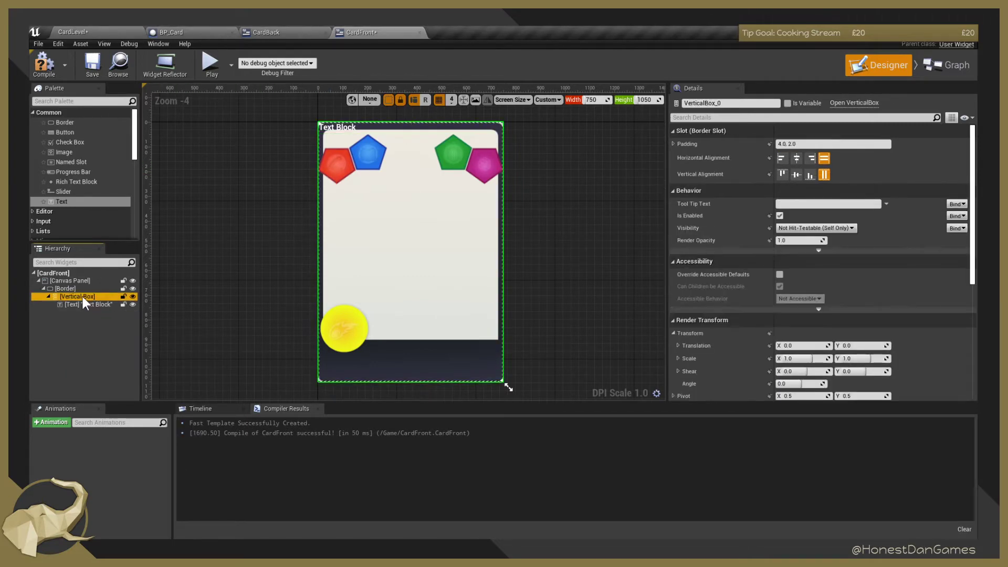
{"action": "left_click", "coordinate": [81, 304]}
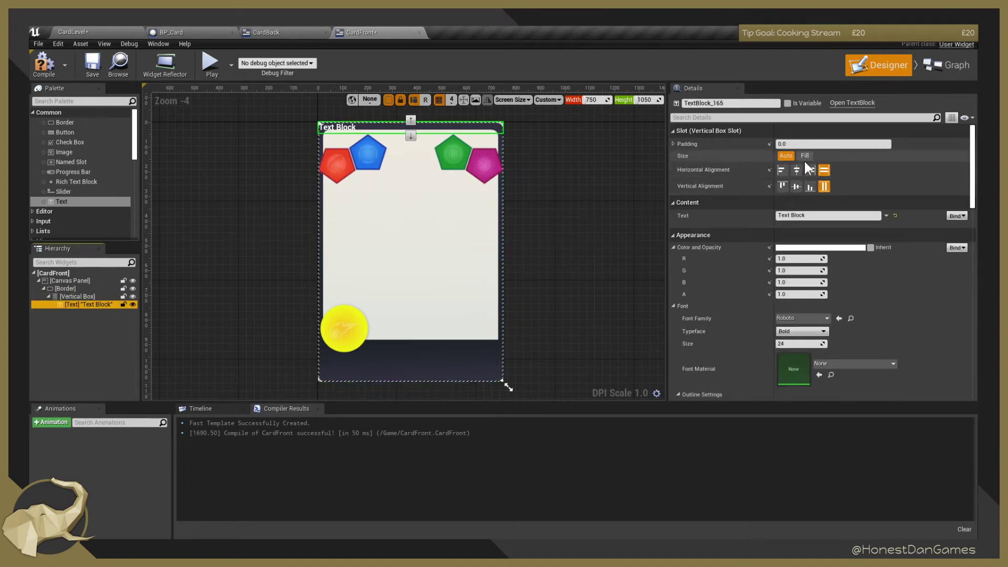
{"action": "left_click", "coordinate": [84, 297]}
{"action": "left_click", "coordinate": [86, 304]}
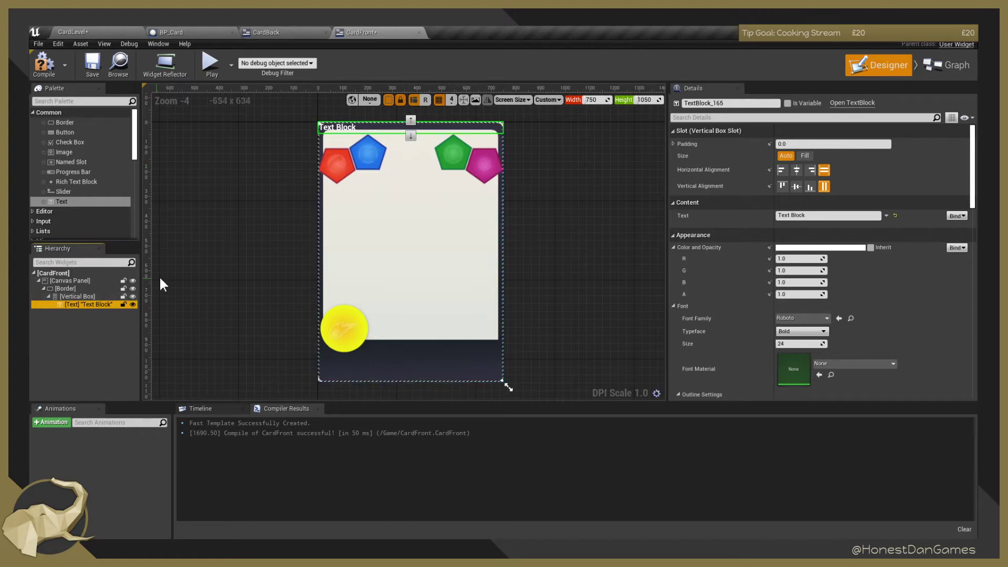
{"action": "left_click", "coordinate": [805, 157]}
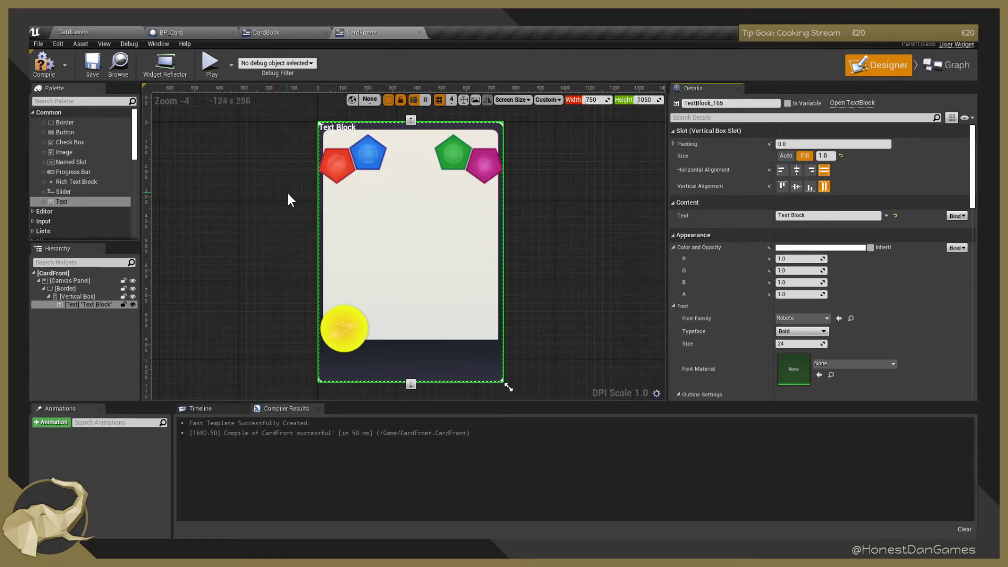
Find the Spacer widget in the palette and add it to the Vertical Box above the text block.
{"action": "right_click", "coordinate": [77, 295]}
{"action": "mouse_move", "coordinate": [124, 376]}
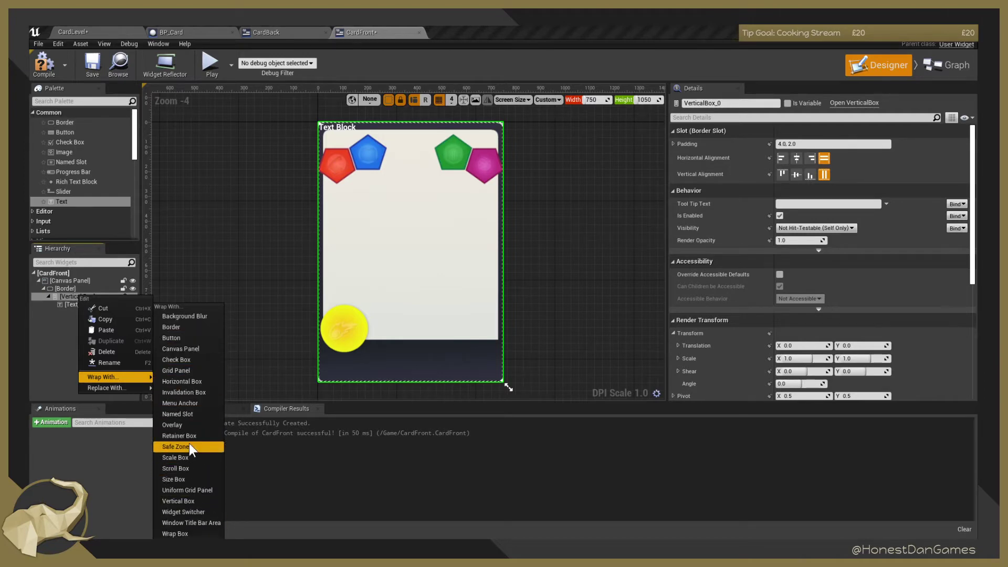
{"action": "left_click", "coordinate": [83, 102]}
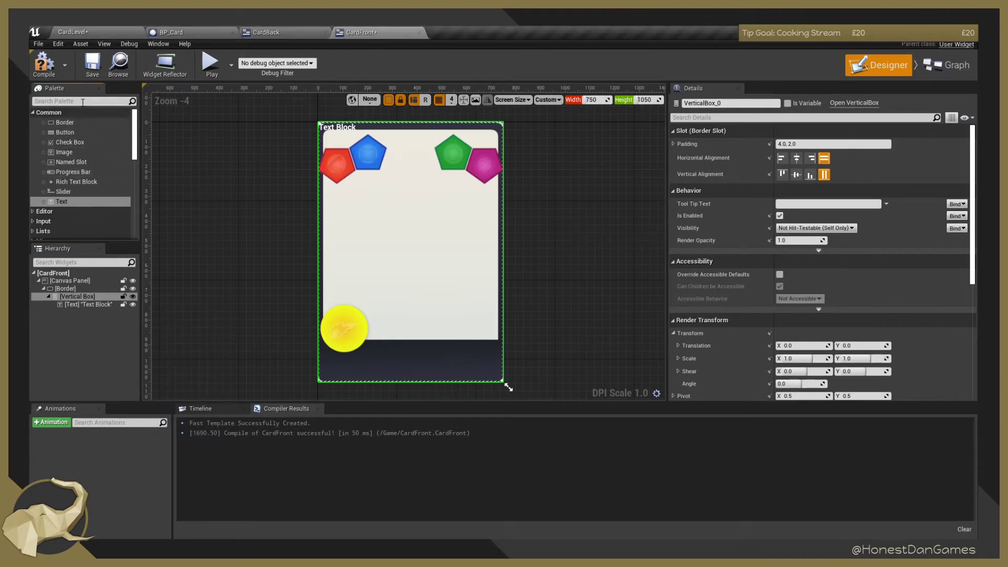
{"action": "type", "text": "soa"}
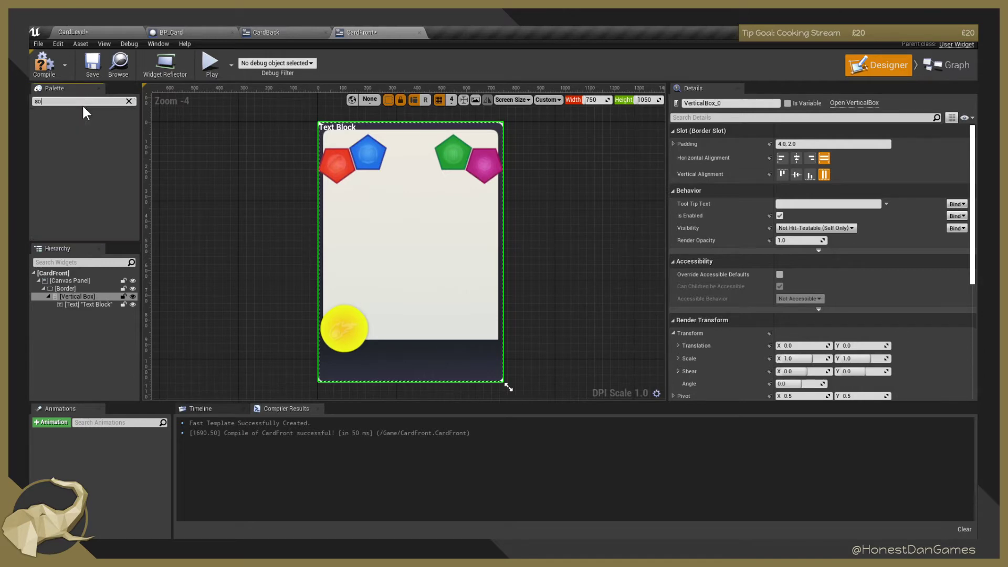
{"action": "key", "text": "BackSpace"}
{"action": "key", "text": "BackSpace"}
{"action": "type", "text": "pace"}
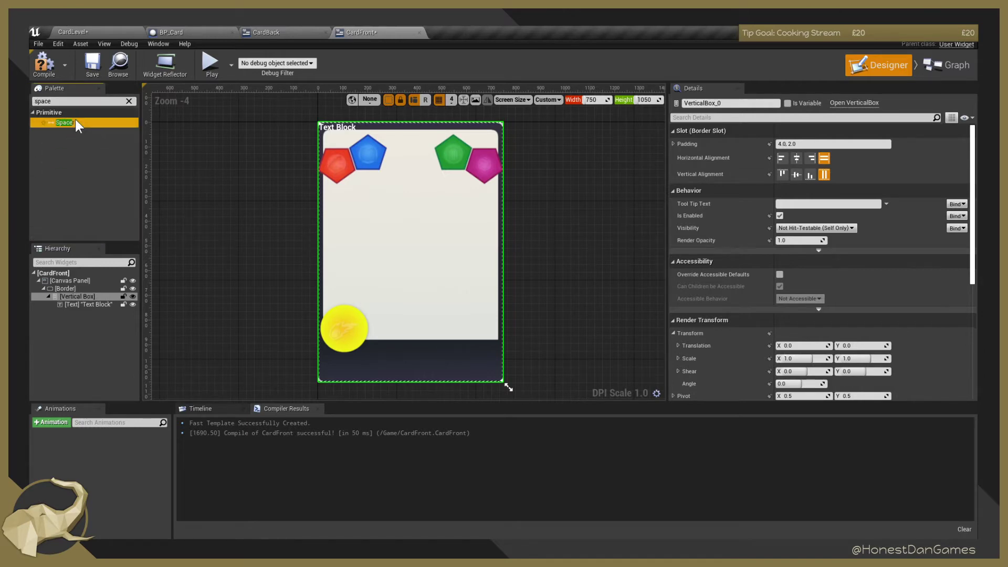
{"action": "left_click_drag", "start_coordinate": [71, 124], "coordinate": [71, 297]}
{"action": "left_click", "coordinate": [81, 311]}
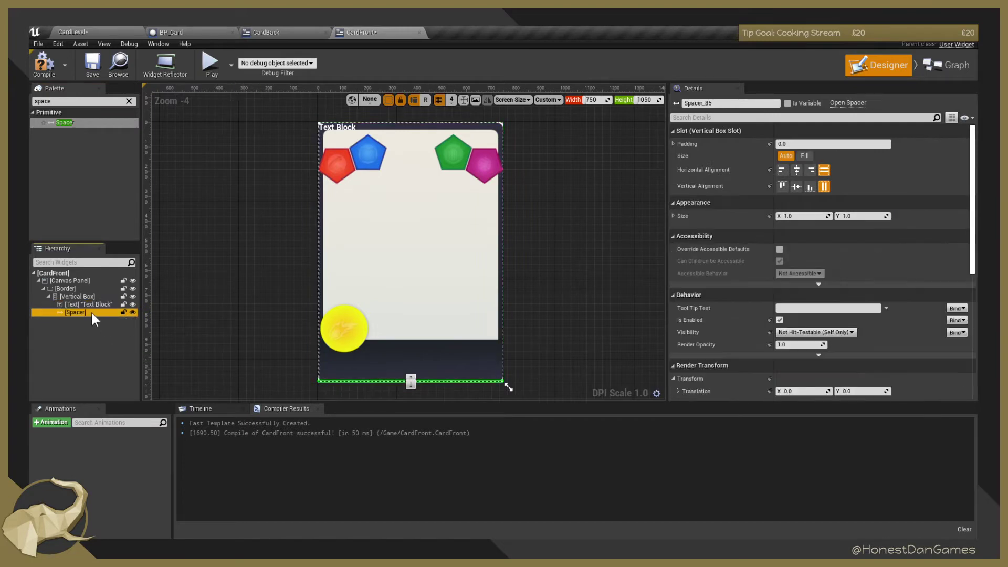
{"action": "left_click_drag", "start_coordinate": [91, 311], "coordinate": [79, 304]}
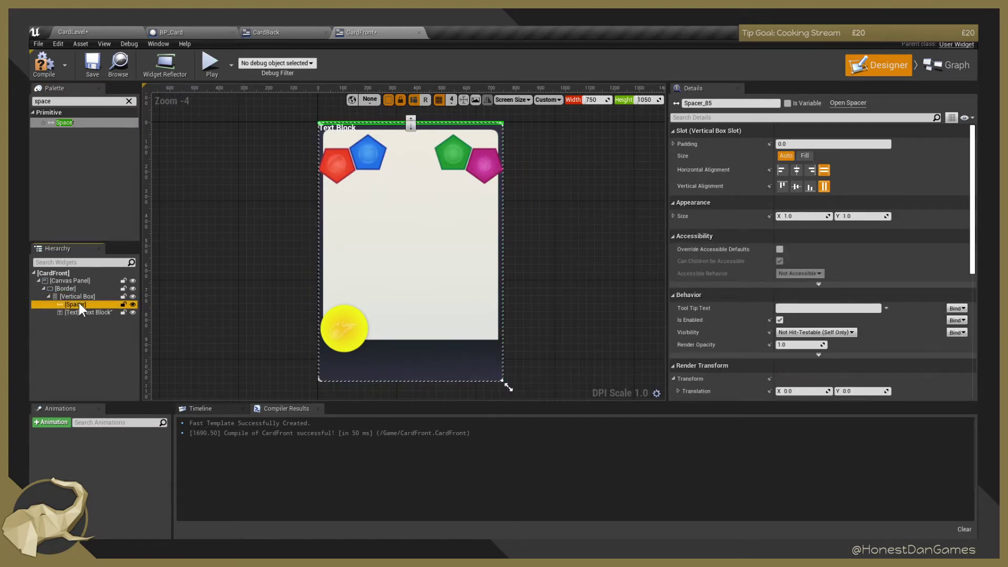
Set the Spacer's size within the Vertical Box to Fill, then clear the widget selection.
{"action": "left_click", "coordinate": [803, 156]}
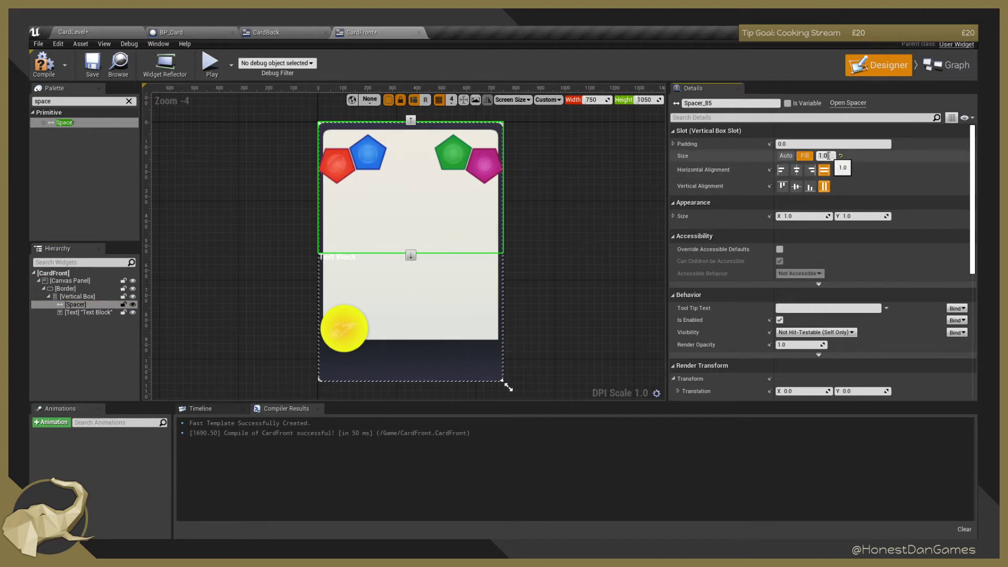
{"action": "left_click", "coordinate": [828, 156]}
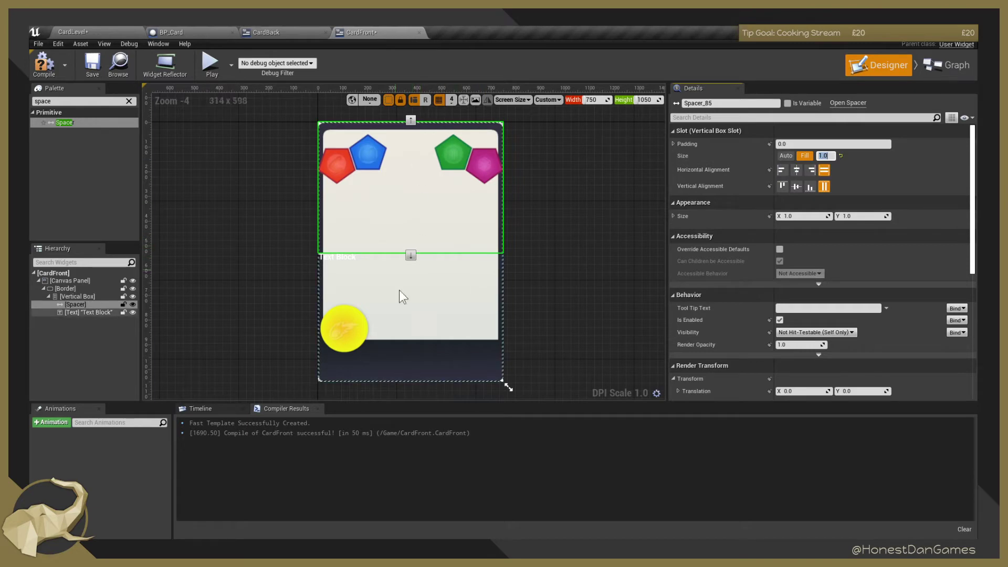
{"action": "left_click", "coordinate": [348, 260]}
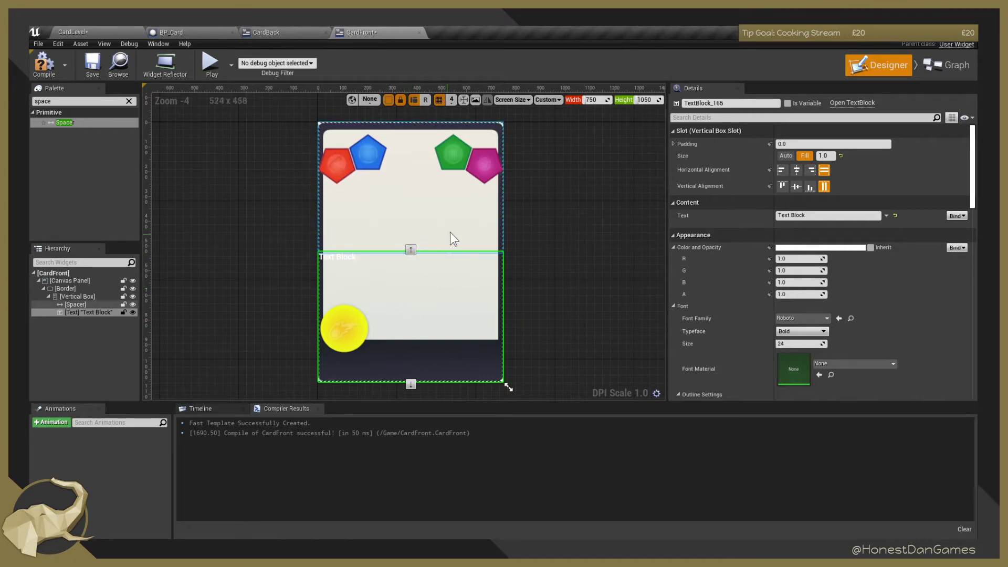
{"action": "left_click", "coordinate": [279, 238]}
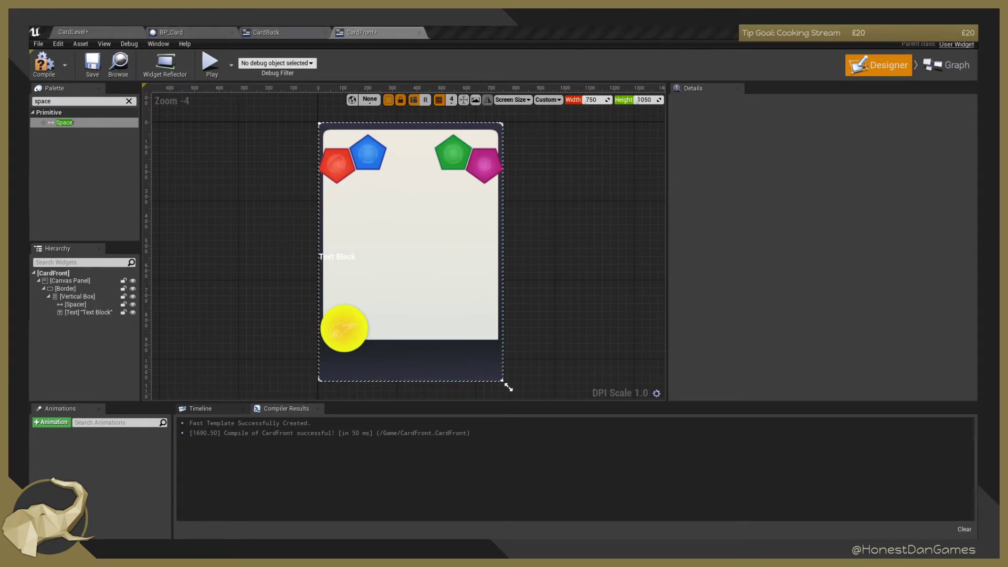
Switch to the browser, show the downloaded FBX file in its folder, and return to the Unreal Editor.
{"action": "key", "text": "alt+Tab"}
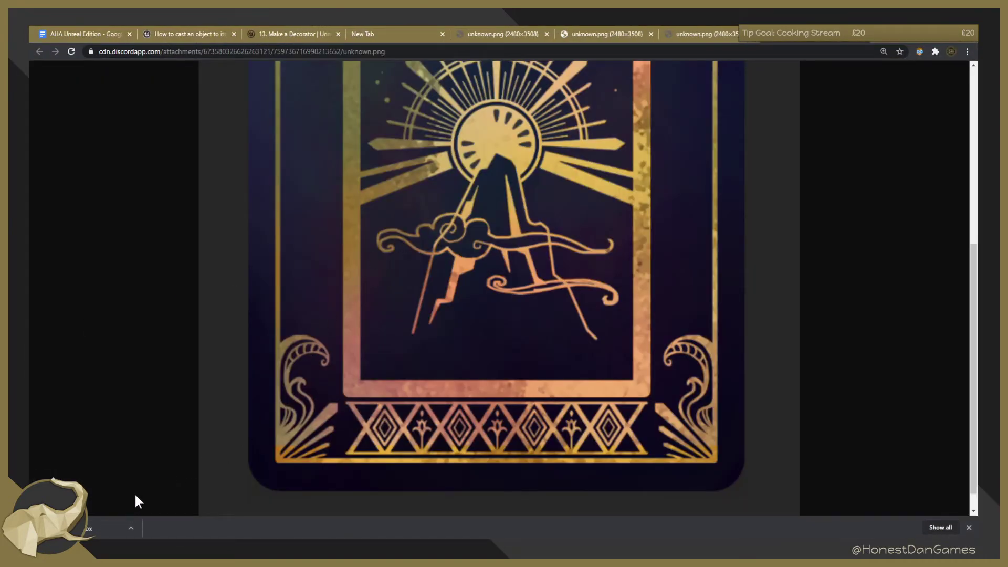
{"action": "left_click", "coordinate": [128, 526]}
{"action": "left_click", "coordinate": [160, 484]}
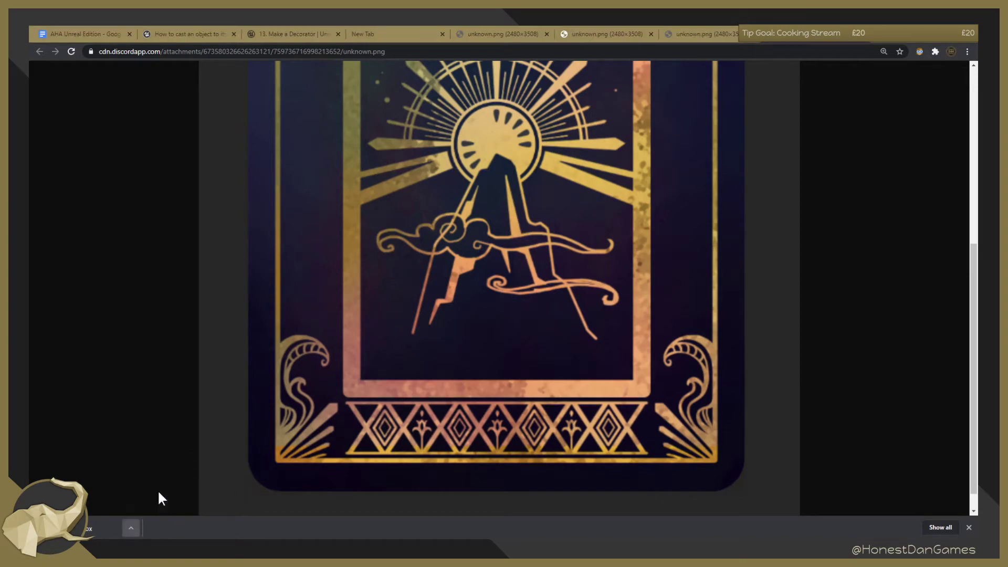
{"action": "left_click_drag", "start_coordinate": [499, 146], "coordinate": [1007, 147]}
{"action": "key", "text": "alt+Tab"}
Create a folder named Mesh in the CardLevel project's Content folder and import the CardMesh FBX into it with the default import options.
{"action": "left_click", "coordinate": [102, 33]}
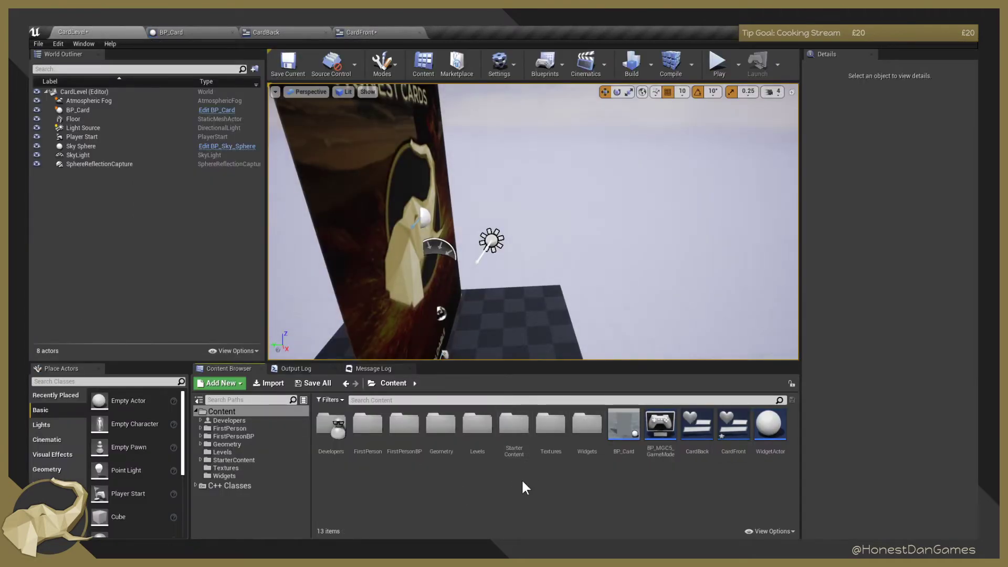
{"action": "right_click", "coordinate": [403, 485]}
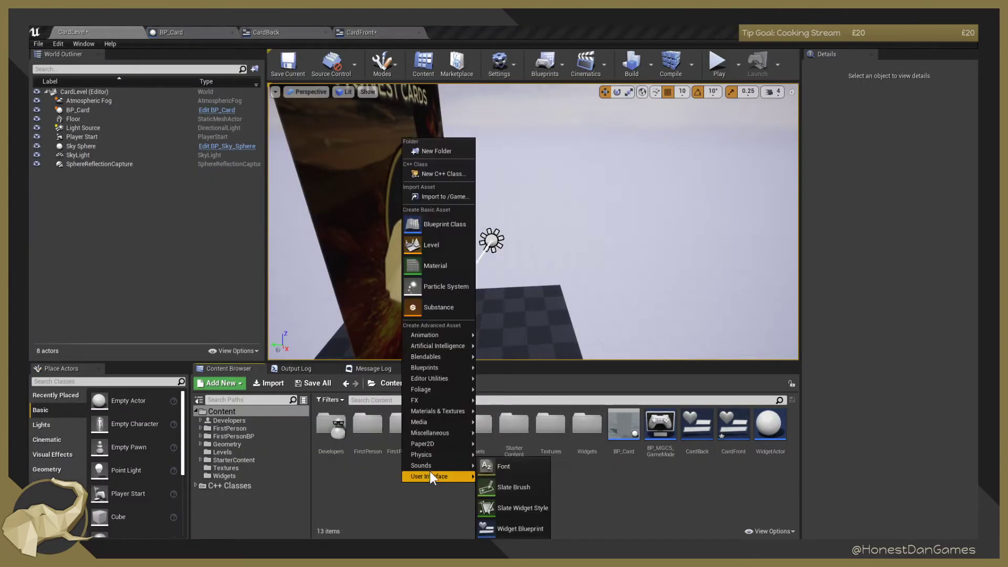
{"action": "left_click", "coordinate": [455, 150]}
{"action": "type", "text": "Me"}
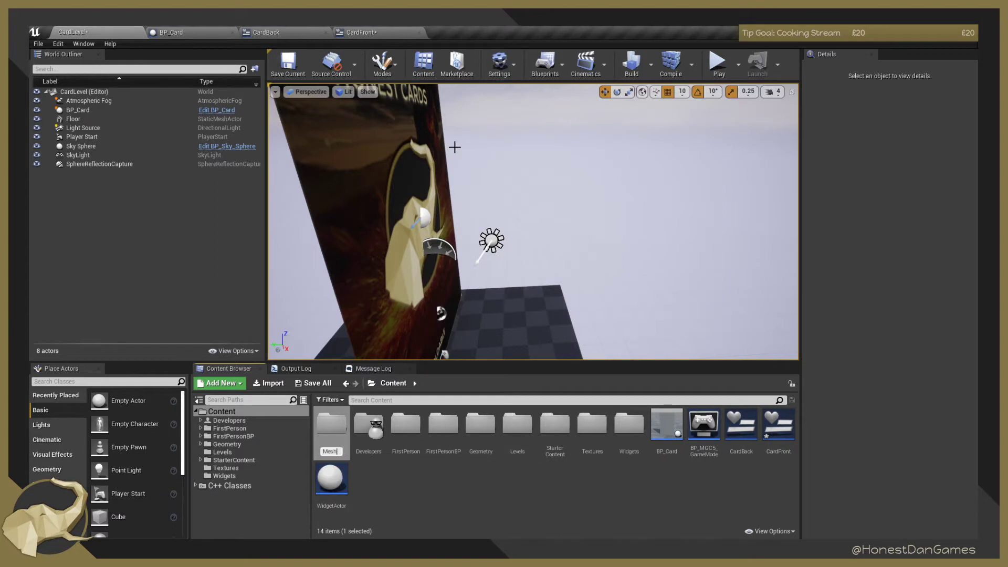
{"action": "type", "text": "sh"}
{"action": "key", "text": "Return"}
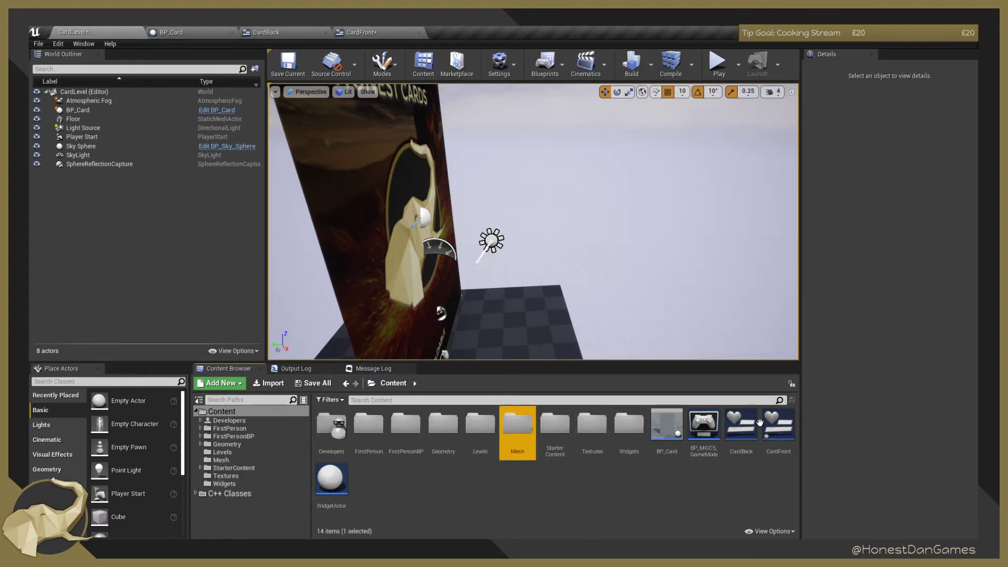
{"action": "left_click_drag", "start_coordinate": [725, 360], "coordinate": [518, 427]}
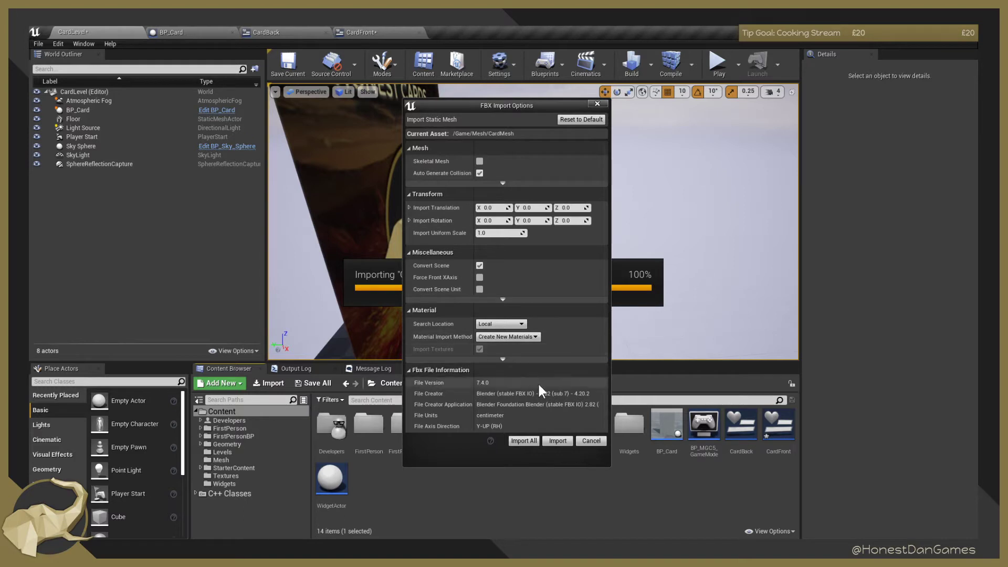
{"action": "left_click", "coordinate": [558, 440]}
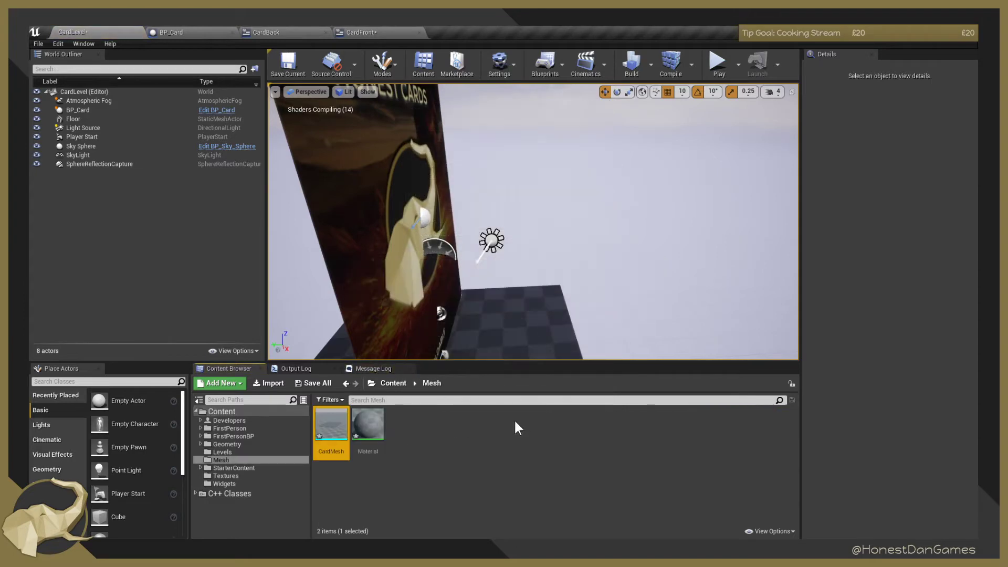
Open the imported CardMesh and examine its face, thickness and corners in the preview.
{"action": "double_click", "coordinate": [336, 439]}
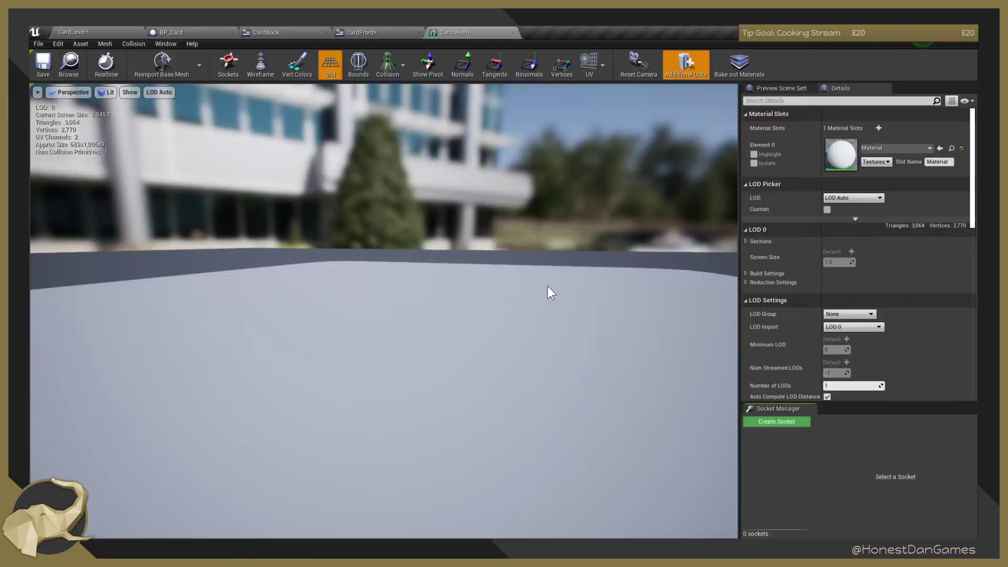
{"action": "right_click_drag", "start_coordinate": [510, 313], "coordinate": [677, 379]}
{"action": "key", "text": "s"}
{"action": "key", "text": "w"}
{"action": "key", "text": "s"}
{"action": "key", "text": "w"}
{"action": "key", "text": "w"}
{"action": "key", "text": "d"}
{"action": "key", "text": "a"}
{"action": "key", "text": "w"}
{"action": "key", "text": "s"}
{"action": "key", "text": "w"}
{"action": "key", "text": "s"}
{"action": "key", "text": "w"}
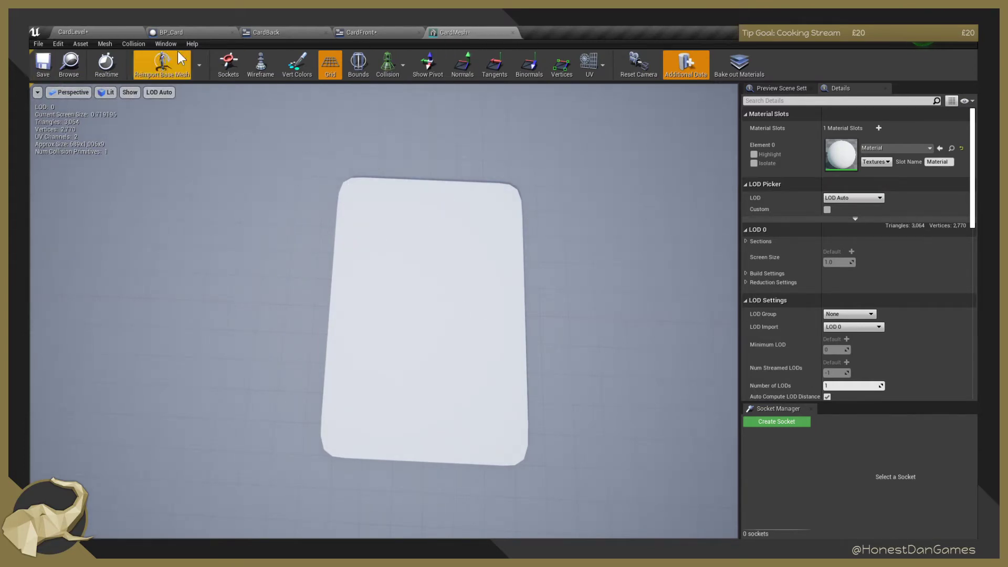
Return to the BP_Card blueprint and examine the card's front, edges and corners from several angles in the perspective view.
{"action": "left_click", "coordinate": [383, 29]}
{"action": "left_click", "coordinate": [280, 33]}
{"action": "left_click", "coordinate": [189, 31]}
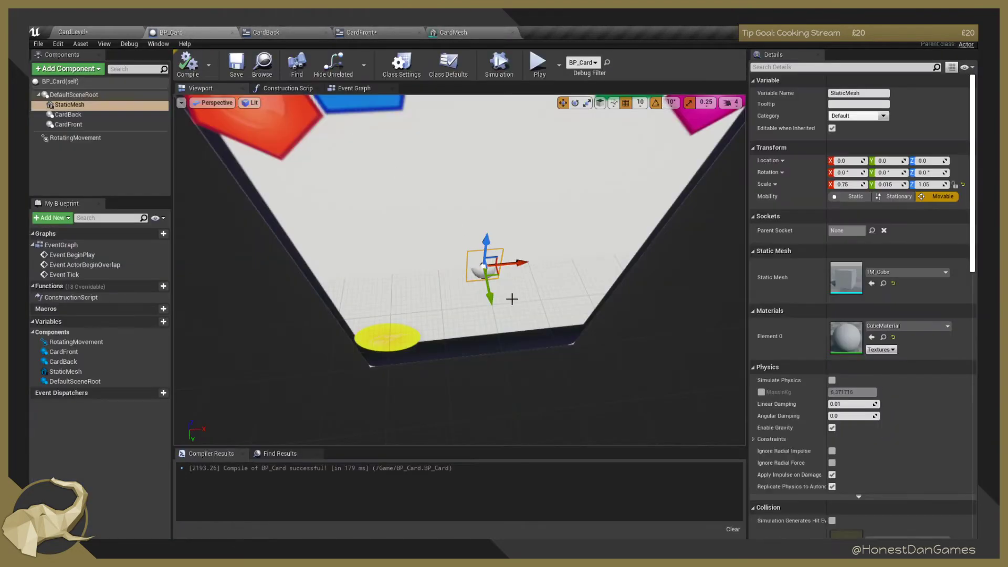
{"action": "right_click_drag", "start_coordinate": [511, 299], "coordinate": [544, 289]}
{"action": "key", "text": "s"}
{"action": "key", "text": "w"}
{"action": "key", "text": "s"}
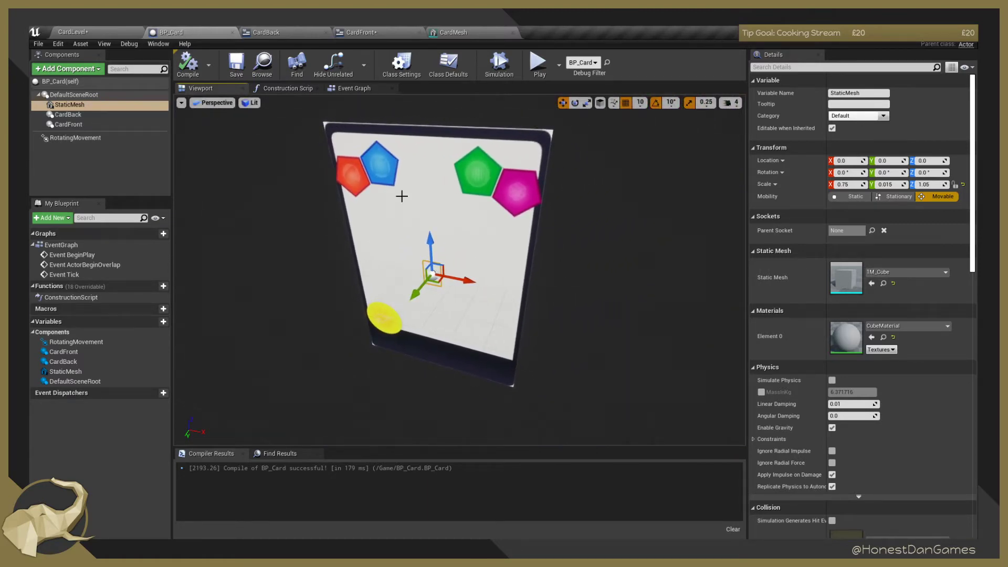
{"action": "key", "text": "w"}
{"action": "mouse_move", "coordinate": [401, 196]}
{"action": "right_mouse_down"}
{"action": "mouse_move", "coordinate": [398, 223]}
{"action": "mouse_move", "coordinate": [393, 207]}
{"action": "mouse_move", "coordinate": [405, 219]}
{"action": "mouse_move", "coordinate": [393, 208]}
{"action": "right_mouse_up"}
{"action": "key", "text": "s"}
{"action": "key", "text": "w"}
{"action": "key", "text": "s"}
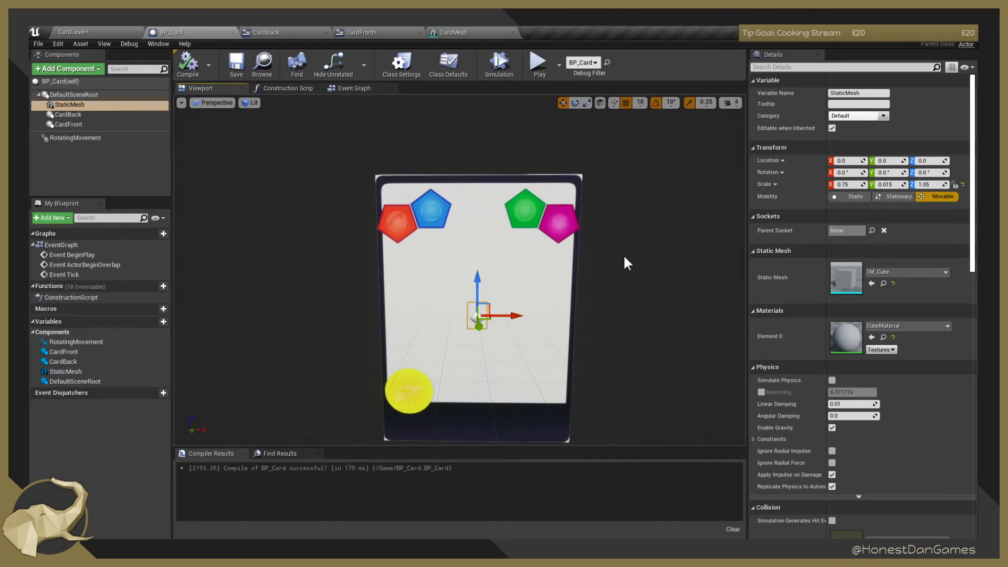
{"action": "right_click_drag", "start_coordinate": [625, 258], "coordinate": [551, 281]}
{"action": "key", "text": "d"}
{"action": "key", "text": "w"}
{"action": "key", "text": "s"}
{"action": "key", "text": "a"}
{"action": "key", "text": "w"}
{"action": "key", "text": "s"}
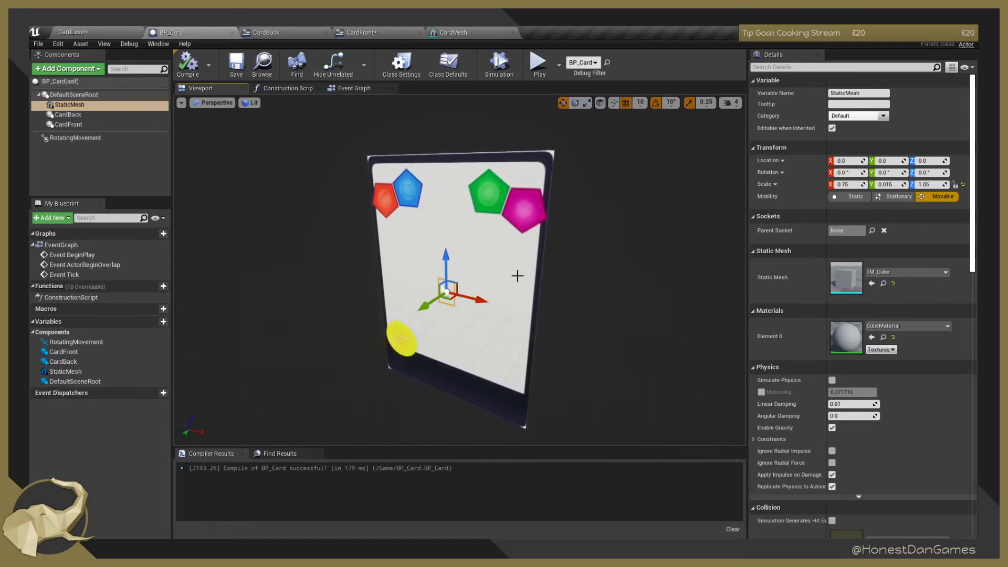
Assign the CardMesh static mesh to the StaticMesh component in place of the cube.
{"action": "right_click_drag", "start_coordinate": [591, 302], "coordinate": [575, 318]}
{"action": "key", "text": "d"}
{"action": "key", "text": "a"}
{"action": "key", "text": "w"}
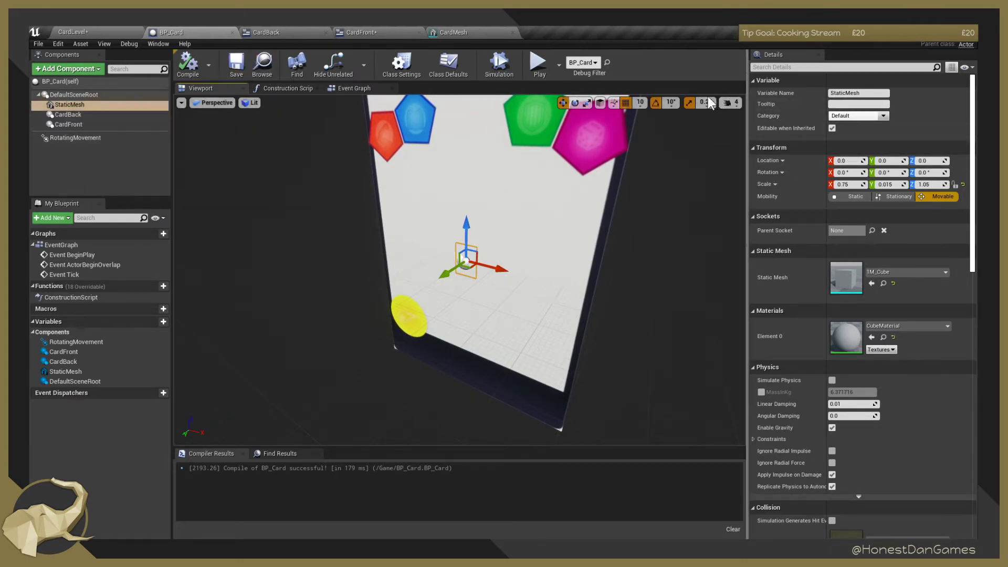
{"action": "left_click", "coordinate": [78, 107]}
{"action": "left_click", "coordinate": [898, 272]}
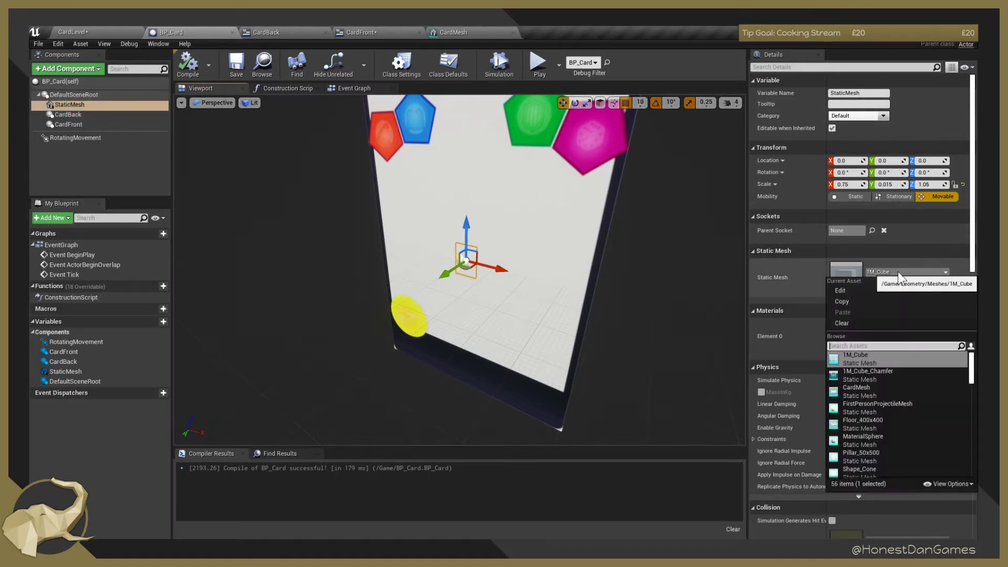
{"action": "type", "text": "card"}
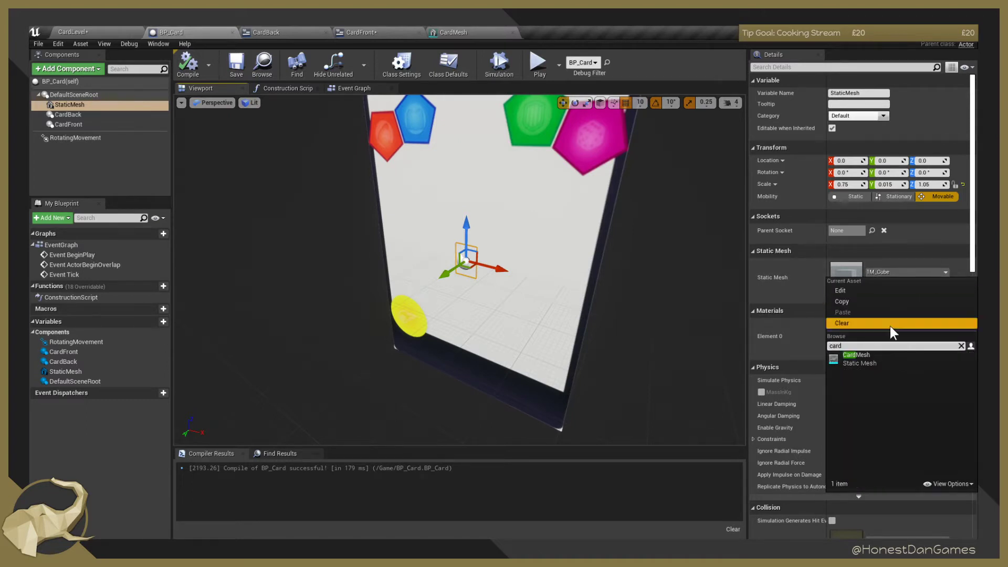
{"action": "left_click", "coordinate": [865, 359]}
Reset the StaticMesh component's scale to 1.0 on all axes and rotate it 90° about X so the mesh stands upright.
{"action": "left_click_drag", "start_coordinate": [630, 305], "coordinate": [446, 307], "text": "alt"}
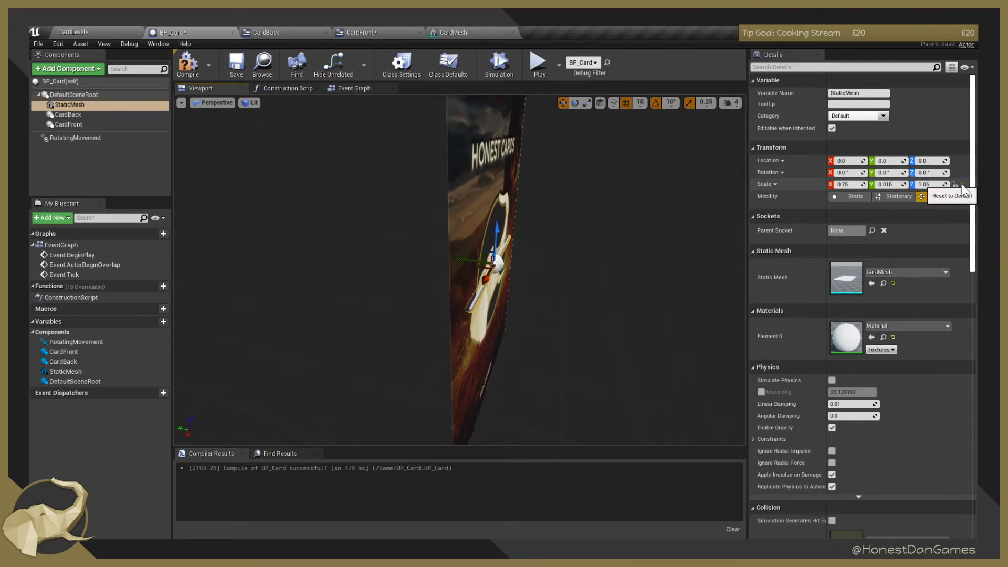
{"action": "left_click", "coordinate": [962, 184]}
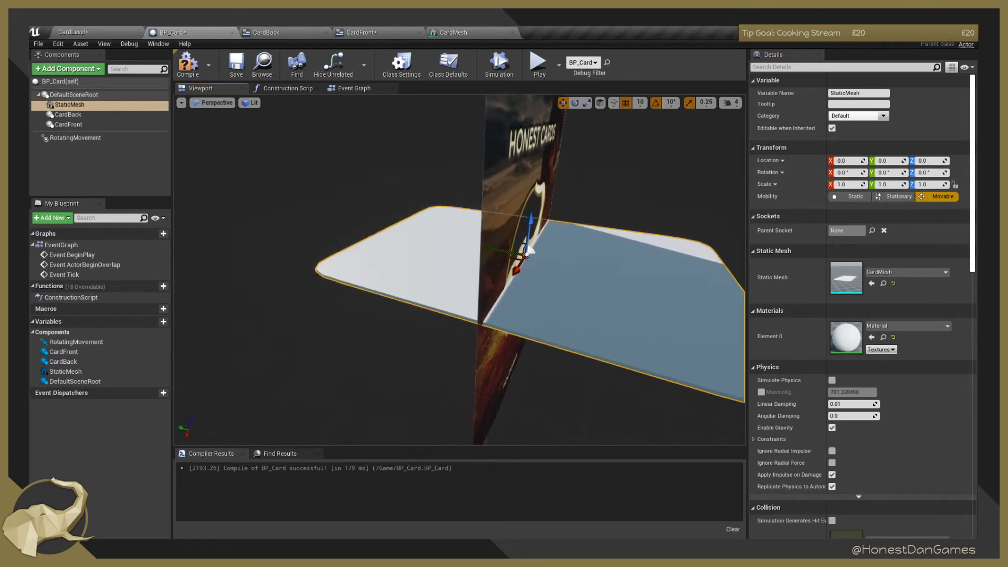
{"action": "right_click_drag", "start_coordinate": [623, 265], "coordinate": [667, 279]}
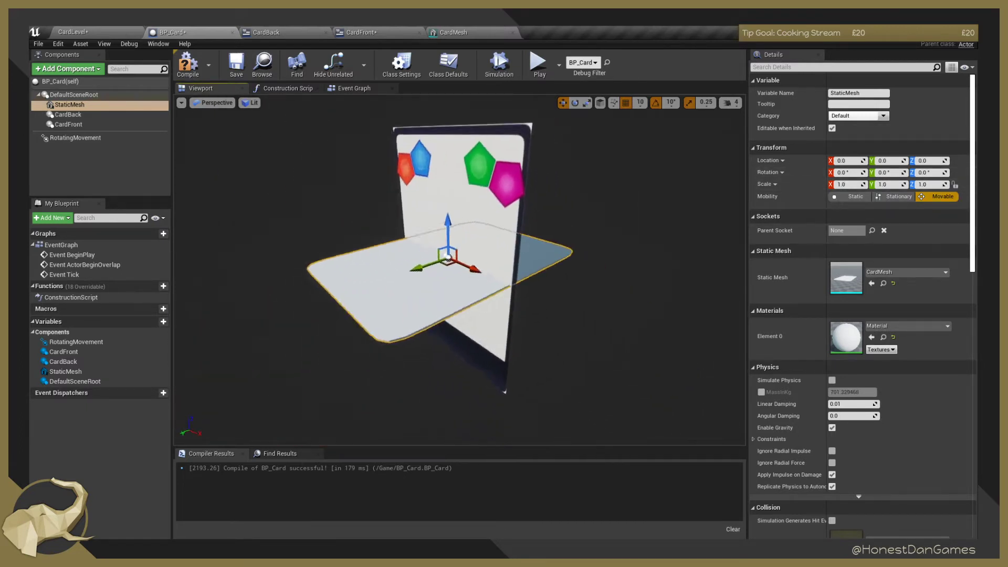
{"action": "right_click_drag", "start_coordinate": [524, 244], "coordinate": [639, 204]}
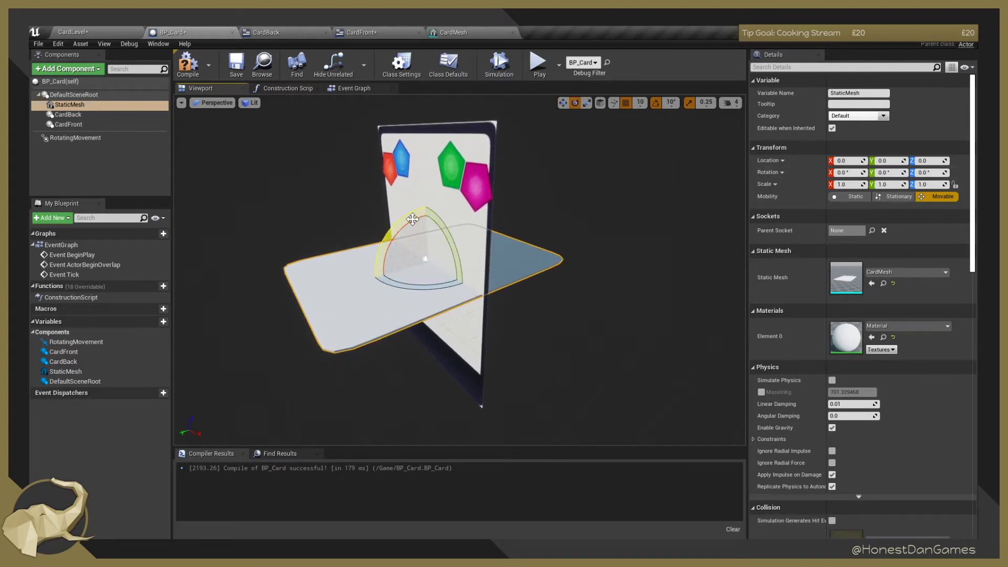
{"action": "left_click_drag", "start_coordinate": [413, 219], "coordinate": [363, 283]}
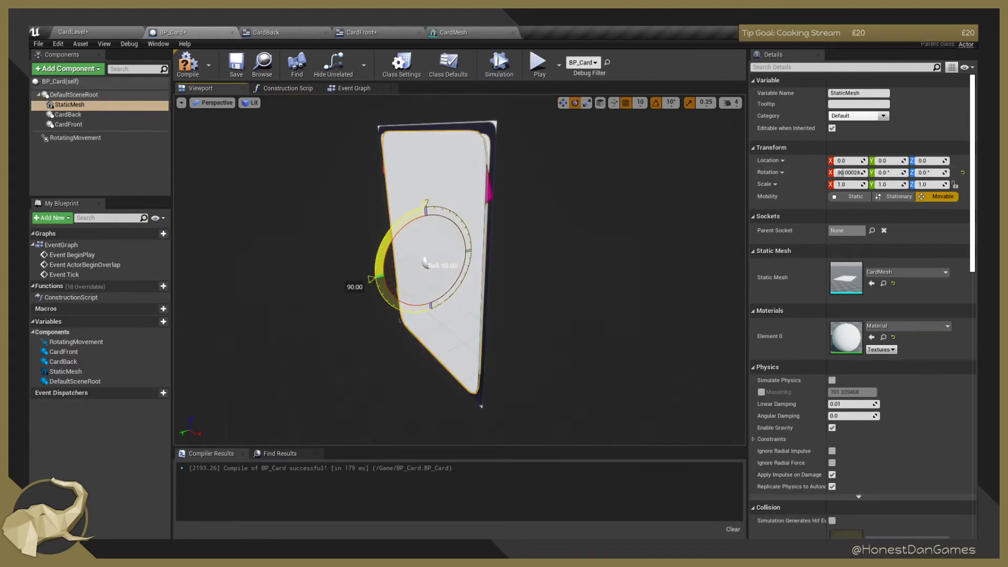
Examine the upright mesh's thickness against the card widgets from the side and in the front wireframe view.
{"action": "right_click_drag", "start_coordinate": [448, 214], "coordinate": [333, 207]}
{"action": "right_click_drag", "start_coordinate": [619, 203], "coordinate": [555, 201]}
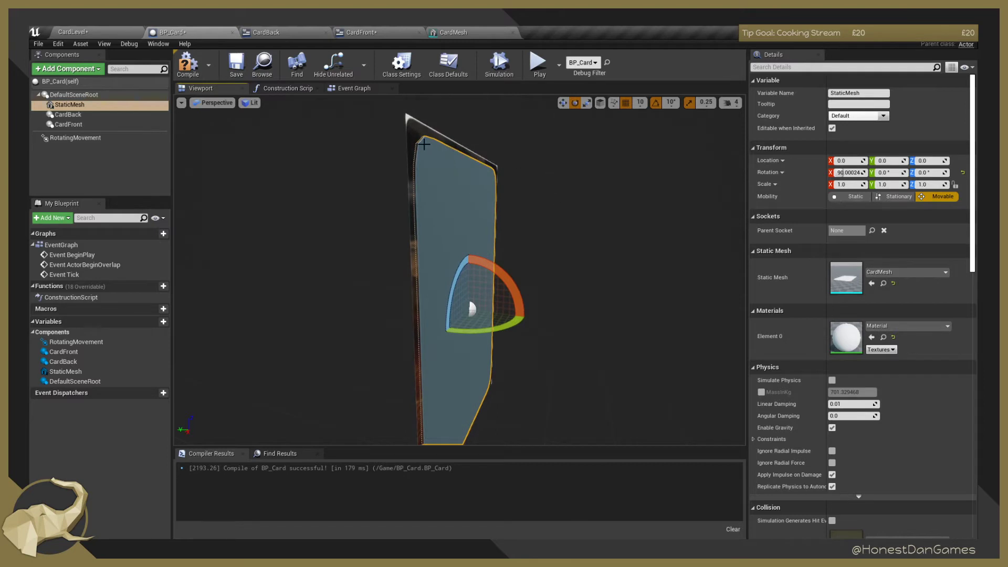
{"action": "right_click_drag", "start_coordinate": [424, 144], "coordinate": [460, 156]}
{"action": "left_click", "coordinate": [217, 104]}
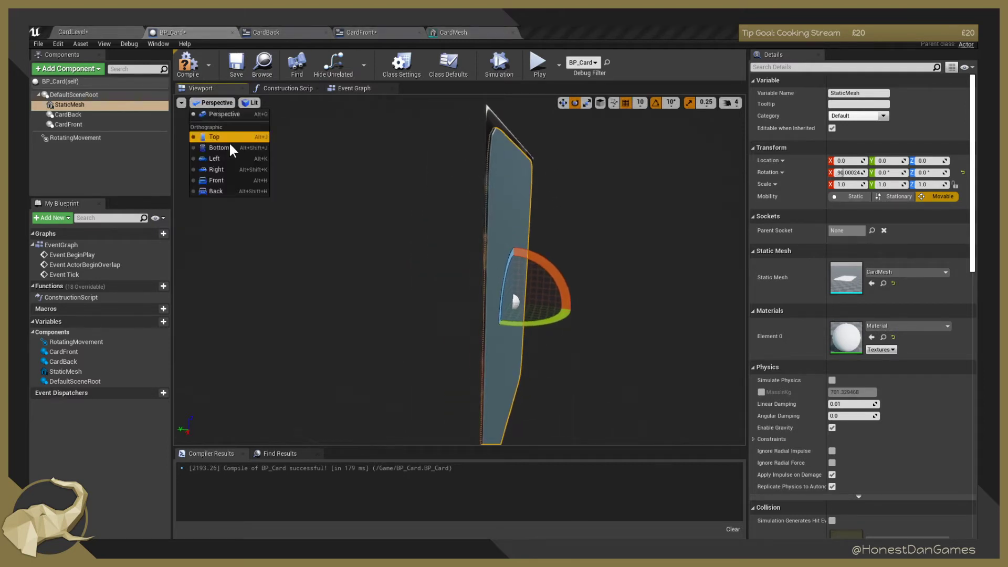
{"action": "left_click", "coordinate": [230, 181]}
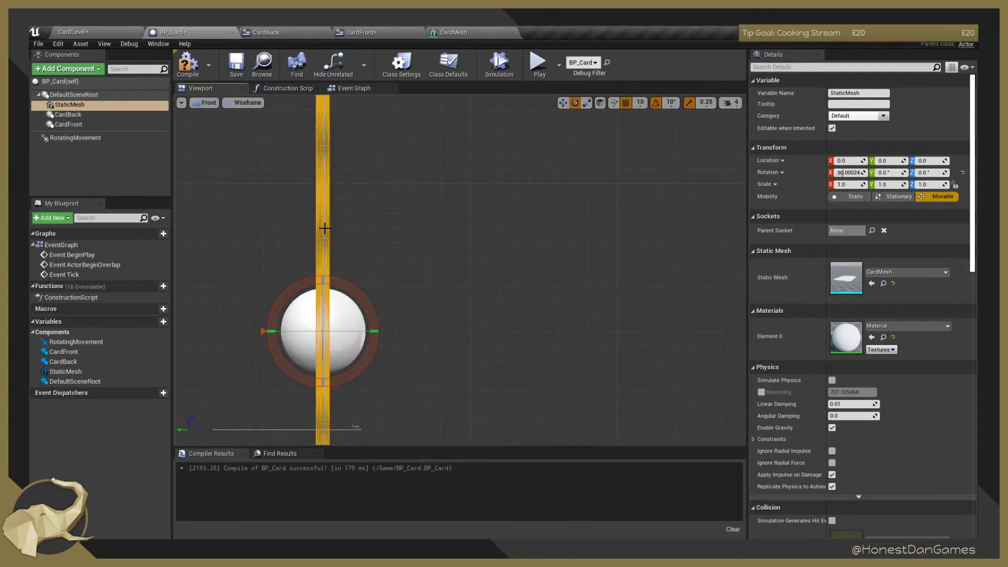
{"action": "scroll", "coordinate": [324, 228], "scroll_direction": "up", "scroll_amount": 5}
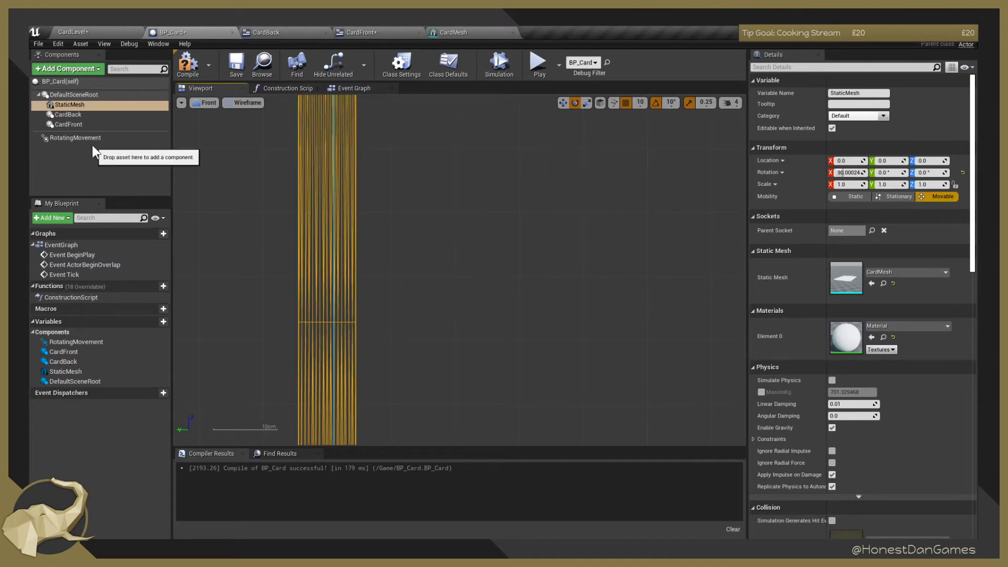
Move the CardBack widget 10 units outward along Y, clear of the mesh, to about Y -11.
{"action": "left_click", "coordinate": [86, 116]}
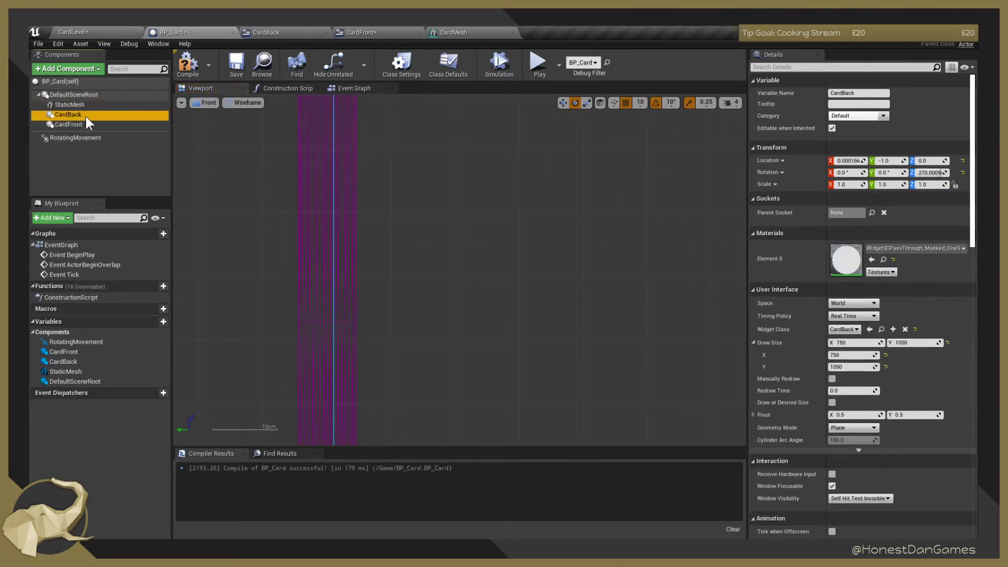
{"action": "scroll", "coordinate": [399, 276], "scroll_direction": "down", "scroll_amount": 6}
{"action": "right_click_drag", "start_coordinate": [410, 296], "coordinate": [458, 219]}
{"action": "scroll", "coordinate": [452, 242], "scroll_direction": "down", "scroll_amount": 8}
{"action": "scroll", "coordinate": [463, 268], "scroll_direction": "up", "scroll_amount": 5}
{"action": "left_click", "coordinate": [563, 101]}
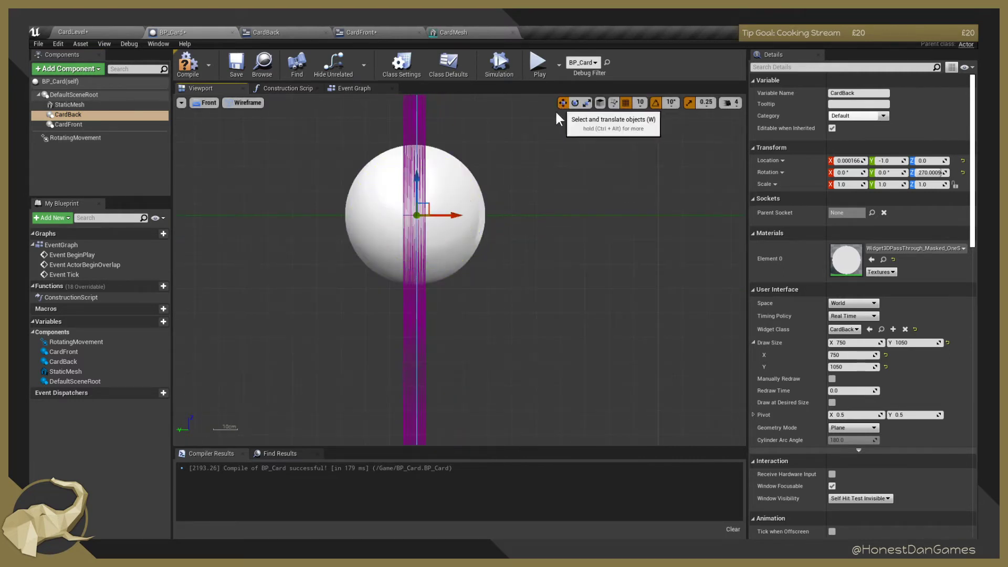
{"action": "scroll", "coordinate": [435, 174], "scroll_direction": "up", "scroll_amount": 3}
{"action": "right_click_drag", "start_coordinate": [458, 175], "coordinate": [439, 292]}
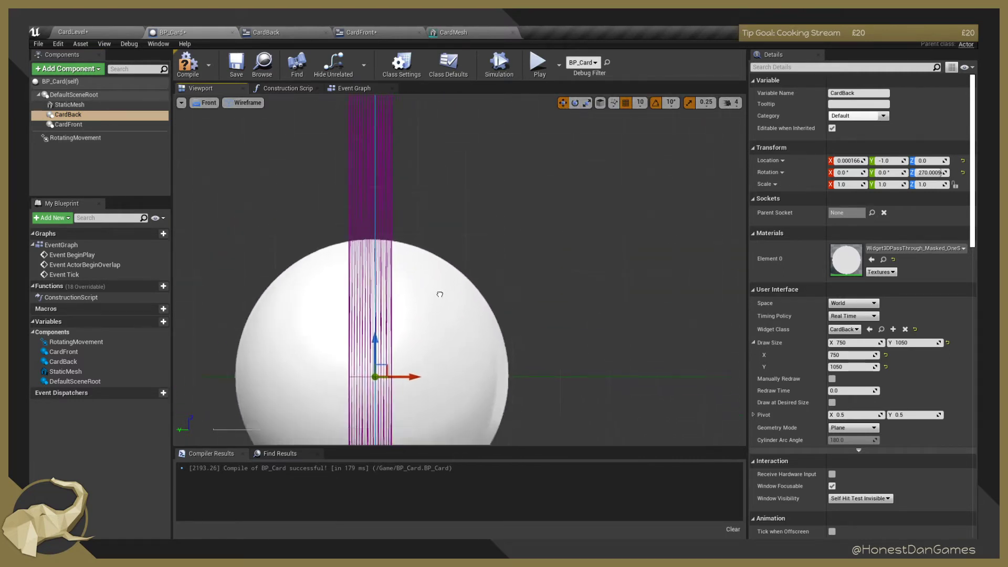
{"action": "scroll", "coordinate": [426, 277], "scroll_direction": "down", "scroll_amount": 10}
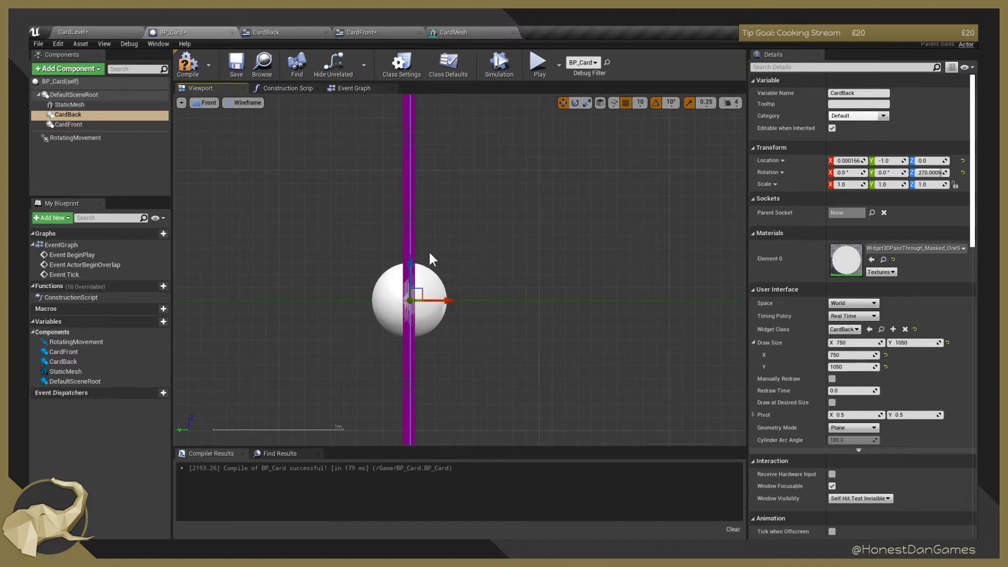
{"action": "left_click", "coordinate": [205, 103]}
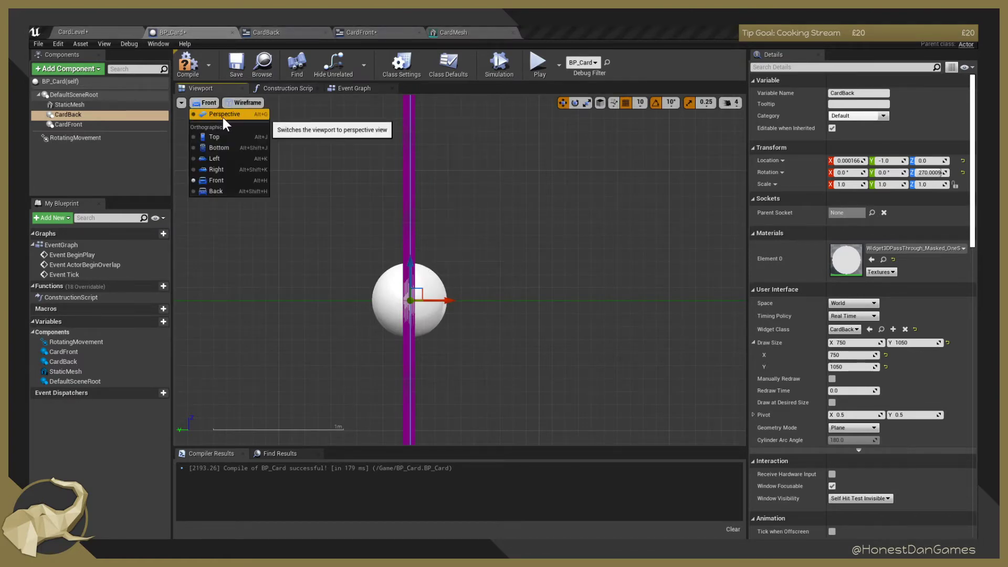
{"action": "left_click", "coordinate": [223, 117]}
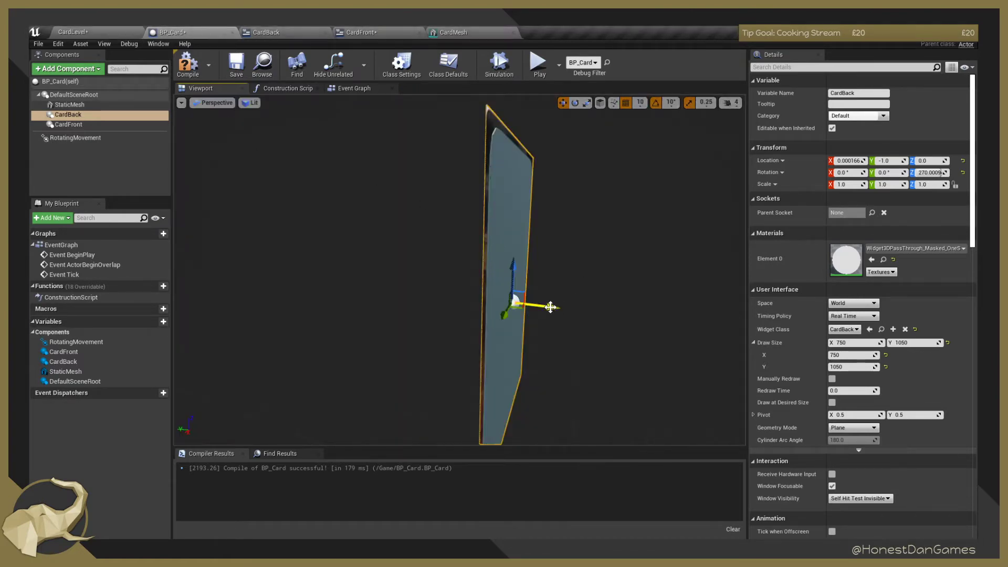
{"action": "mouse_move", "coordinate": [549, 307]}
{"action": "left_mouse_down"}
{"action": "mouse_move", "coordinate": [568, 309]}
{"action": "mouse_move", "coordinate": [554, 308]}
{"action": "left_mouse_up"}
In the front view, move CardBack against the mesh face at about Y -5, reducing the position grid snap to 5 and 1.
{"action": "left_click", "coordinate": [214, 103]}
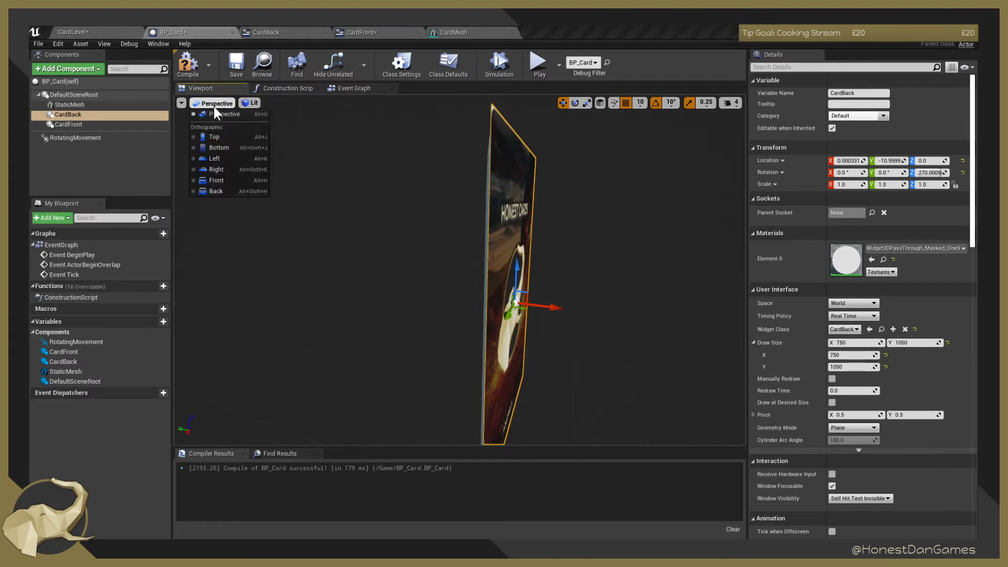
{"action": "left_click", "coordinate": [227, 181]}
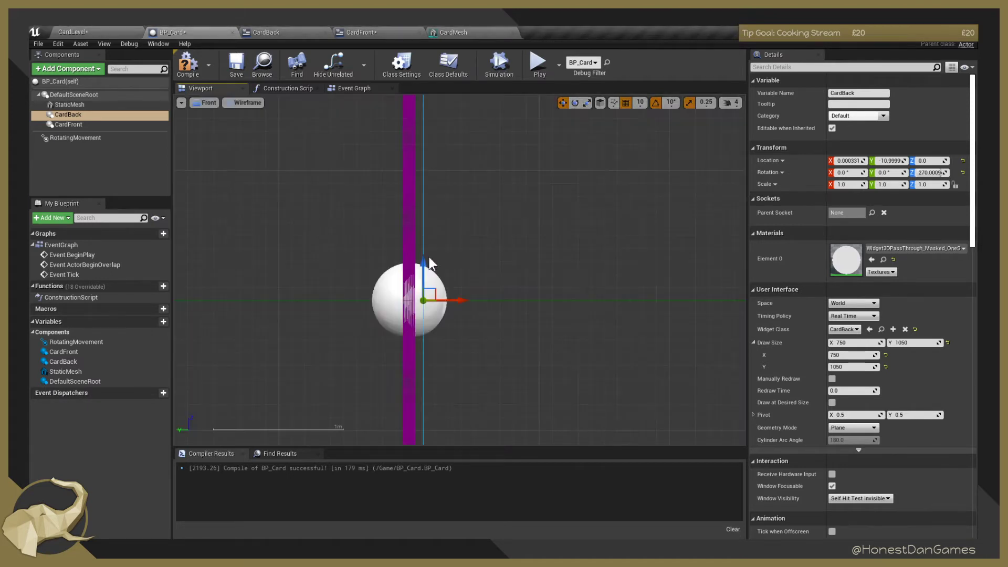
{"action": "scroll", "coordinate": [437, 292], "scroll_direction": "up", "scroll_amount": 3}
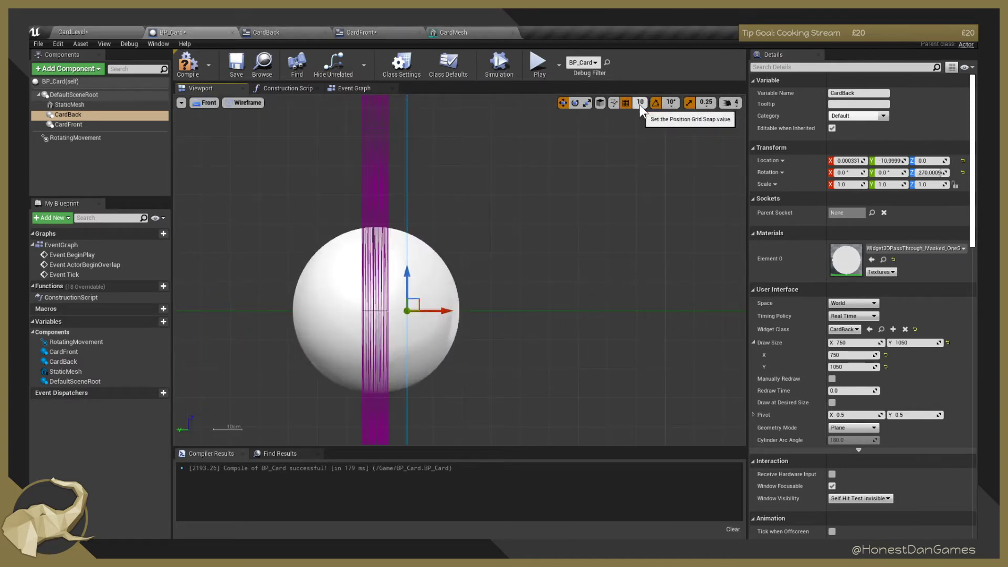
{"action": "left_click", "coordinate": [640, 103]}
{"action": "left_click", "coordinate": [639, 140]}
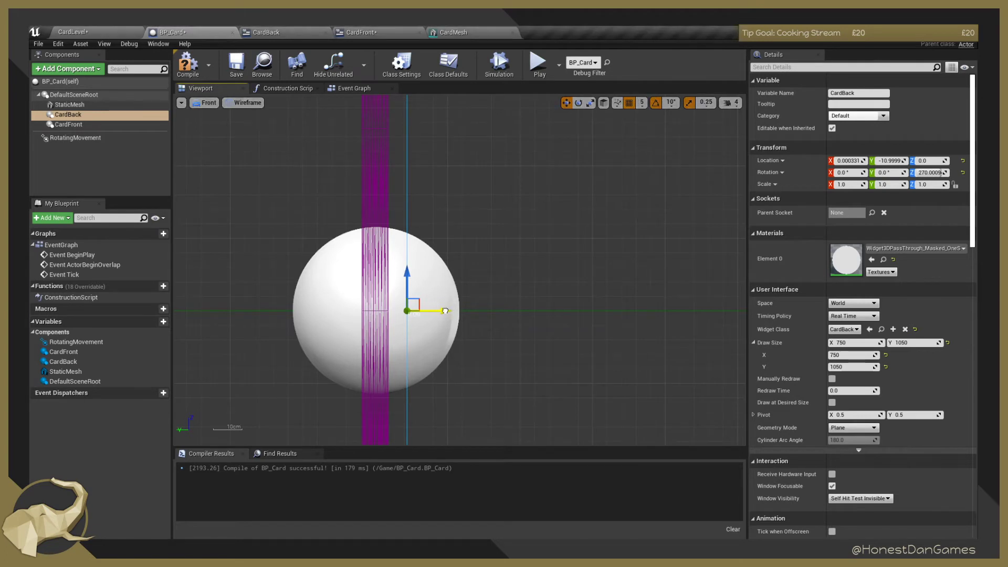
{"action": "left_click_drag", "start_coordinate": [445, 311], "coordinate": [431, 312]}
{"action": "left_click", "coordinate": [640, 103]}
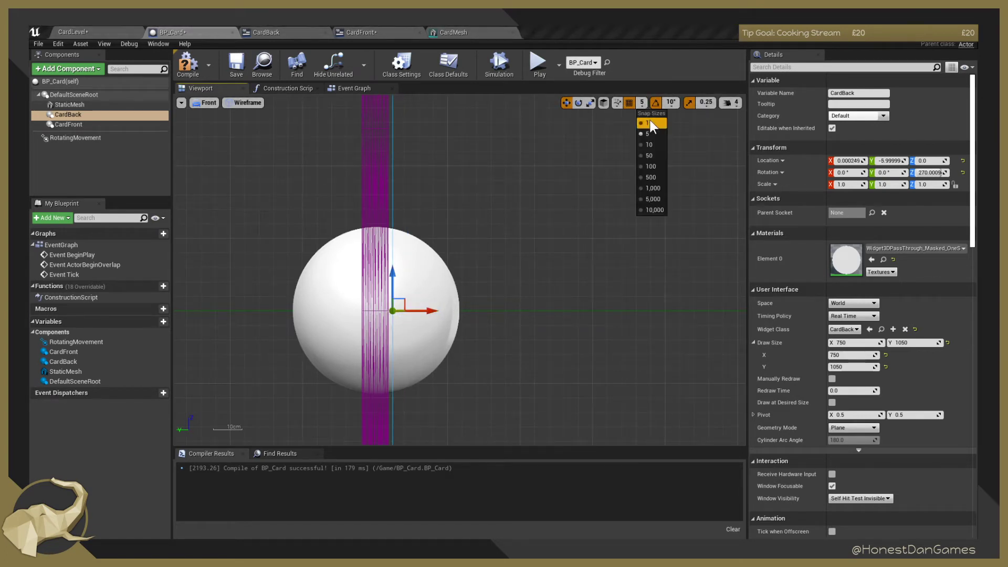
{"action": "left_click", "coordinate": [648, 126]}
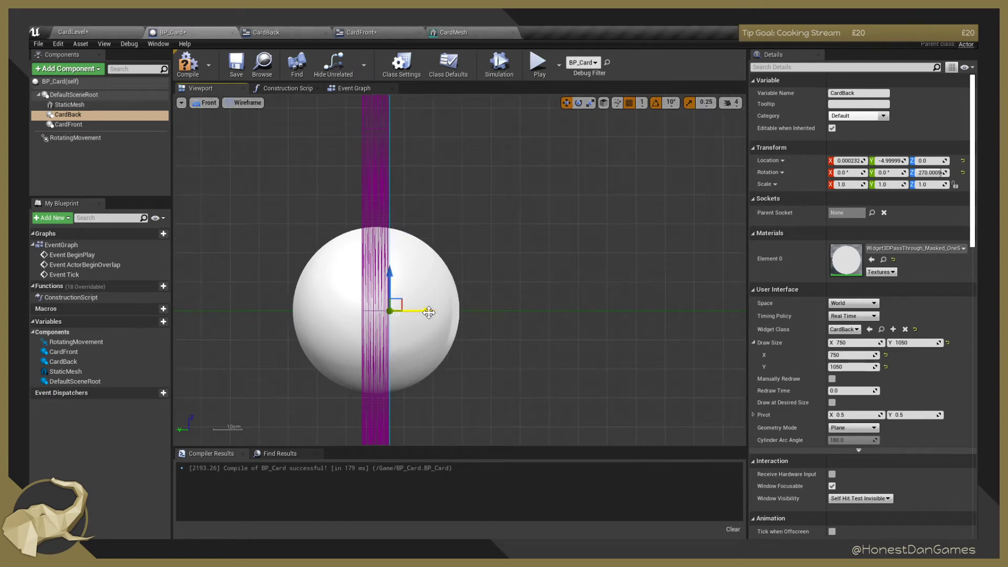
{"action": "scroll", "coordinate": [387, 210], "scroll_direction": "up", "scroll_amount": 5}
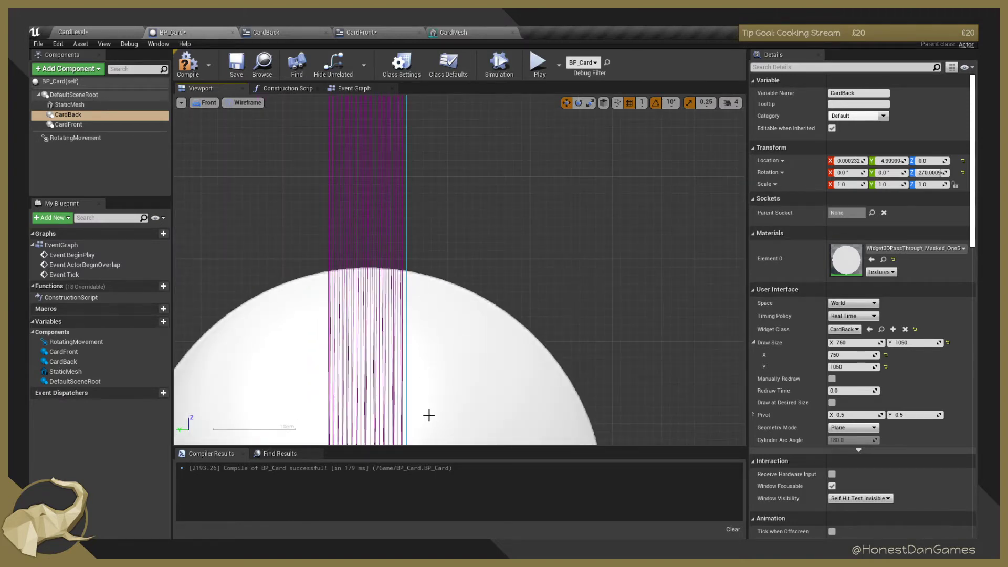
{"action": "scroll", "coordinate": [429, 415], "scroll_direction": "down", "scroll_amount": 3}
{"action": "right_click_drag", "start_coordinate": [437, 405], "coordinate": [455, 298]}
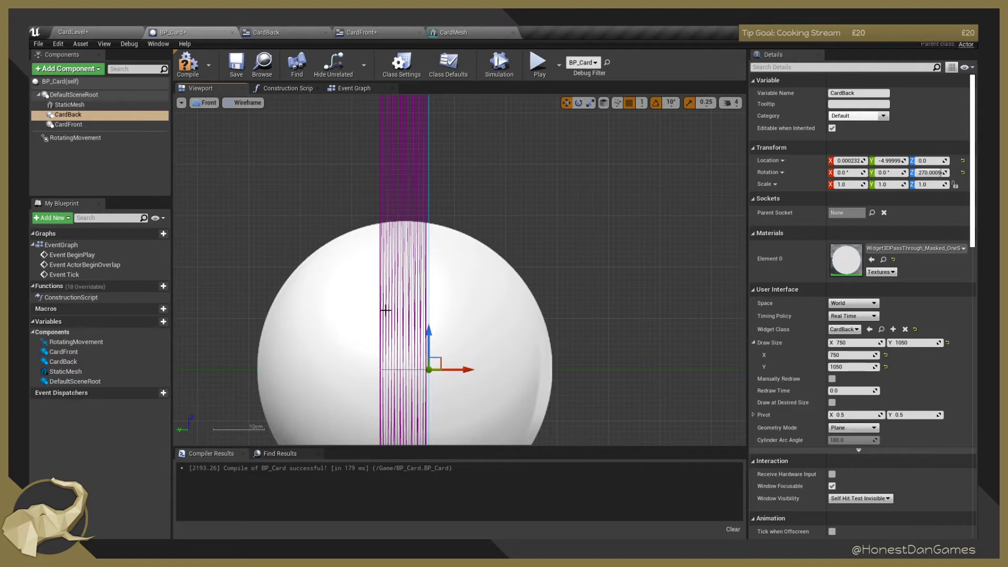
Place the CardFront widget at Y 5.0, against the opposite face of the mesh.
{"action": "left_click", "coordinate": [74, 125]}
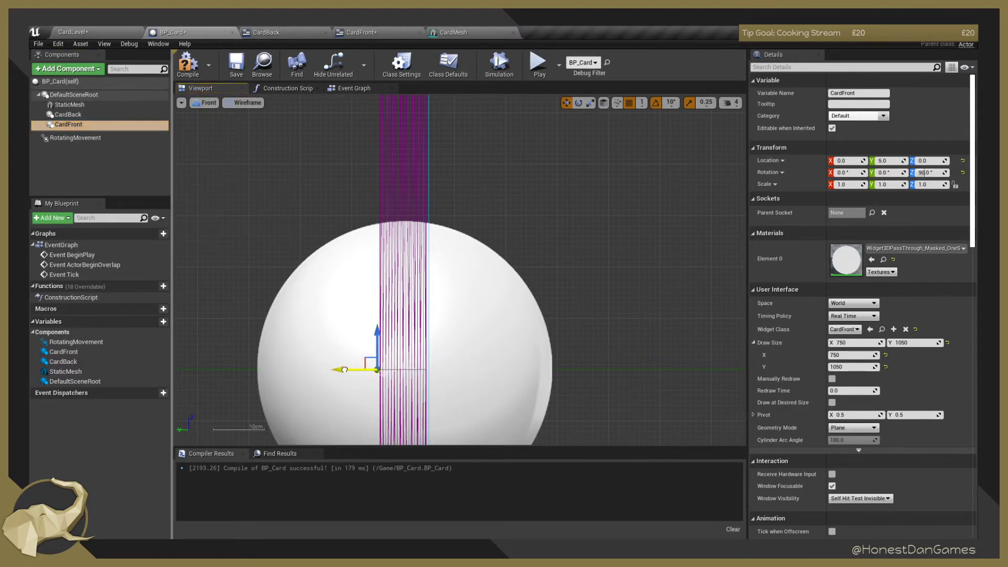
{"action": "scroll", "coordinate": [364, 348], "scroll_direction": "up", "scroll_amount": 3}
{"action": "scroll", "coordinate": [365, 348], "scroll_direction": "down", "scroll_amount": 1}
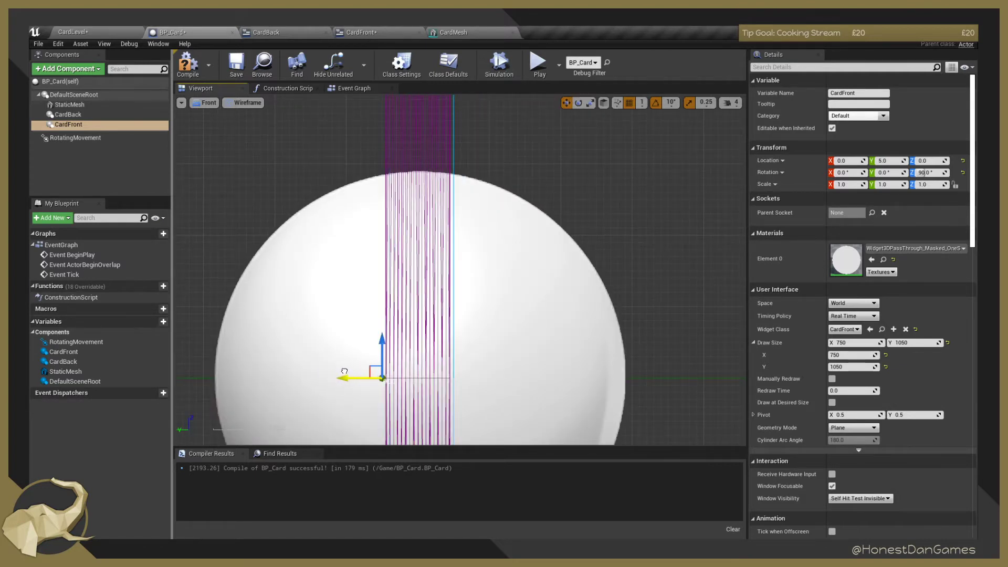
Set CardBack's Y location to exactly -5.0 and compile the blueprint.
{"action": "left_click", "coordinate": [90, 115]}
{"action": "left_click", "coordinate": [892, 161]}
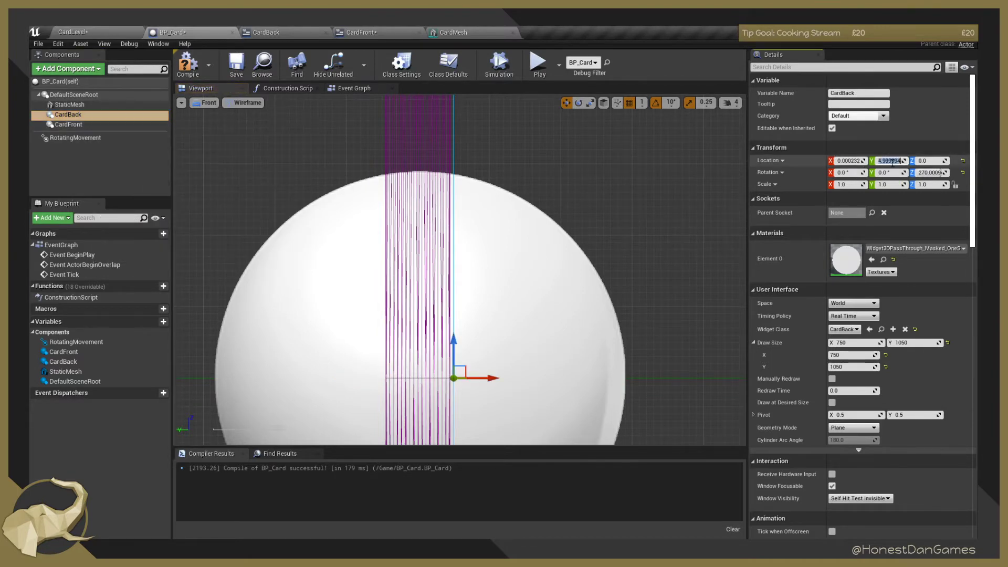
{"action": "left_click", "coordinate": [184, 74]}
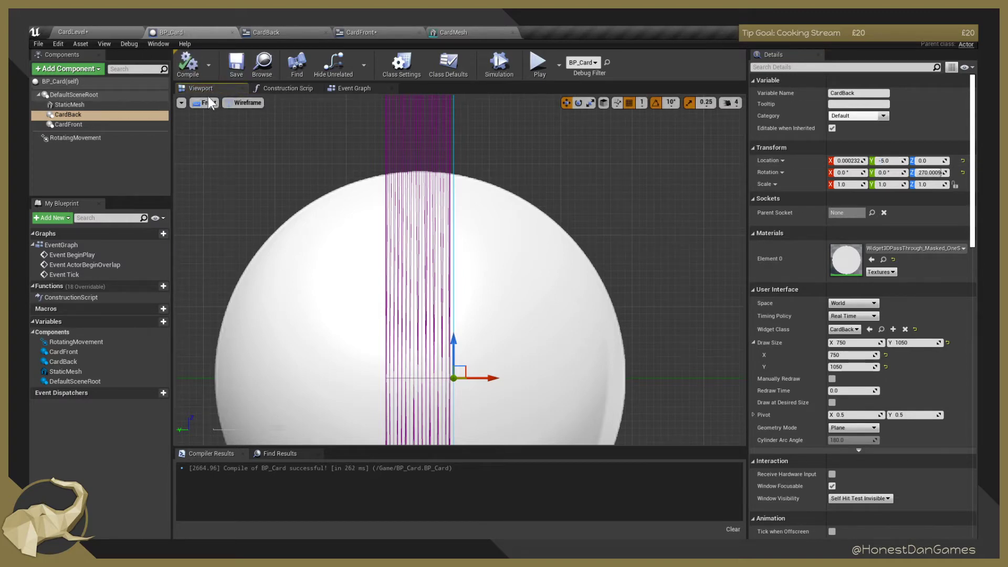
In the perspective view, fit CardBack's draw size height to the mesh's upper edge, trying 1000 and 1009 before setting 1006.
{"action": "left_click", "coordinate": [206, 102]}
{"action": "left_click", "coordinate": [206, 114]}
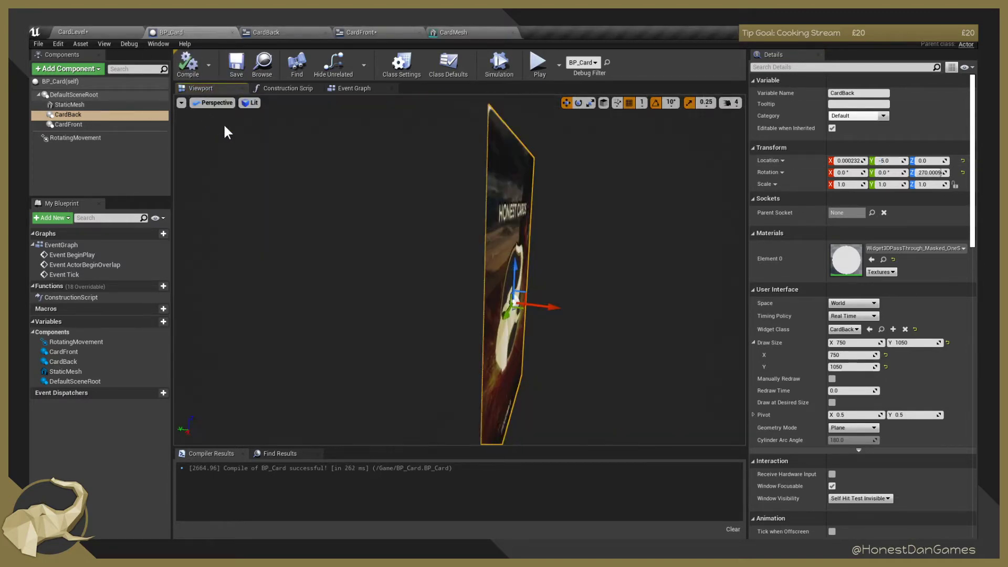
{"action": "right_click_drag", "start_coordinate": [460, 294], "coordinate": [470, 362]}
{"action": "mouse_move", "coordinate": [377, 213]}
{"action": "right_mouse_down"}
{"action": "mouse_move", "coordinate": [368, 205]}
{"action": "mouse_move", "coordinate": [378, 189]}
{"action": "mouse_move", "coordinate": [370, 210]}
{"action": "right_mouse_up"}
{"action": "mouse_move", "coordinate": [338, 349]}
{"action": "right_mouse_down"}
{"action": "mouse_move", "coordinate": [315, 349]}
{"action": "mouse_move", "coordinate": [310, 334]}
{"action": "mouse_move", "coordinate": [333, 350]}
{"action": "mouse_move", "coordinate": [325, 367]}
{"action": "mouse_move", "coordinate": [315, 357]}
{"action": "mouse_move", "coordinate": [338, 338]}
{"action": "right_mouse_up"}
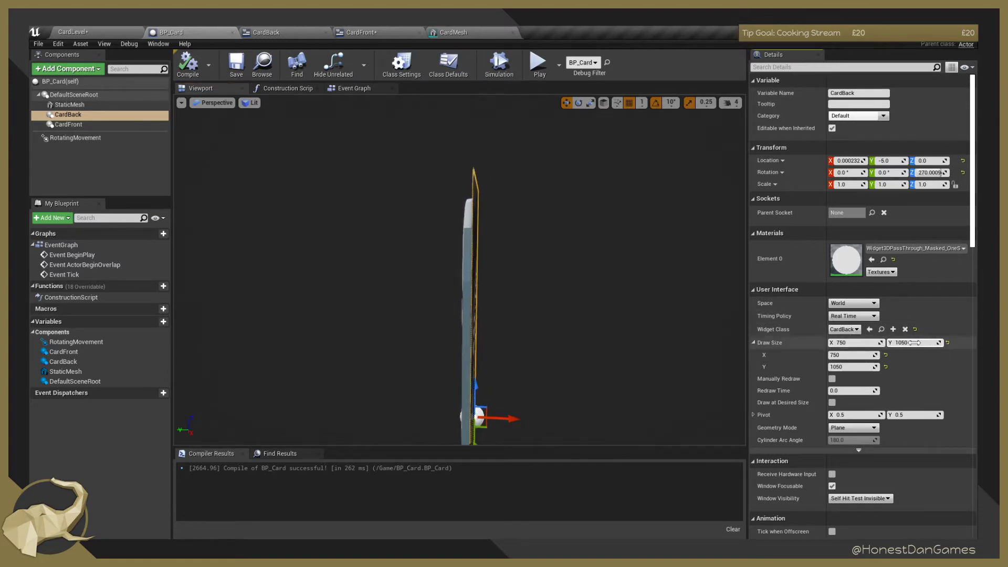
{"action": "type", "text": "0"}
{"action": "key", "text": "Return"}
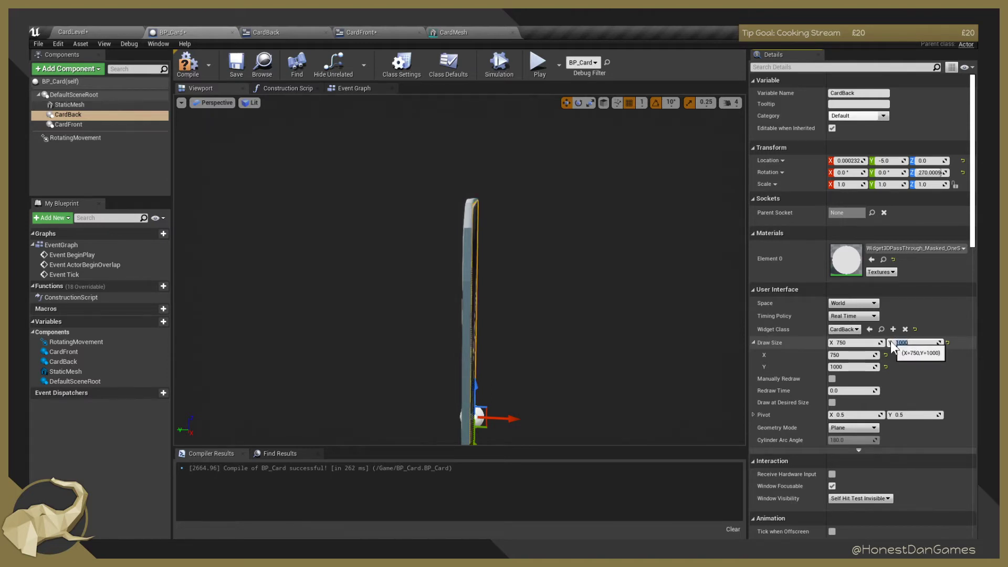
{"action": "left_click", "coordinate": [895, 342]}
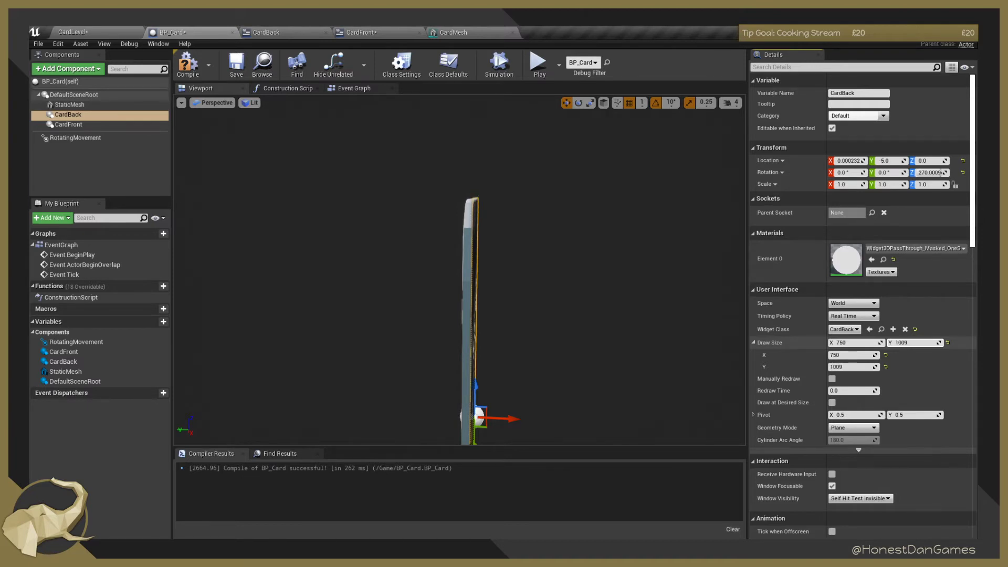
{"action": "mouse_move", "coordinate": [604, 326]}
{"action": "right_mouse_down"}
{"action": "mouse_move", "coordinate": [620, 284]}
{"action": "mouse_move", "coordinate": [427, 283]}
{"action": "right_mouse_up"}
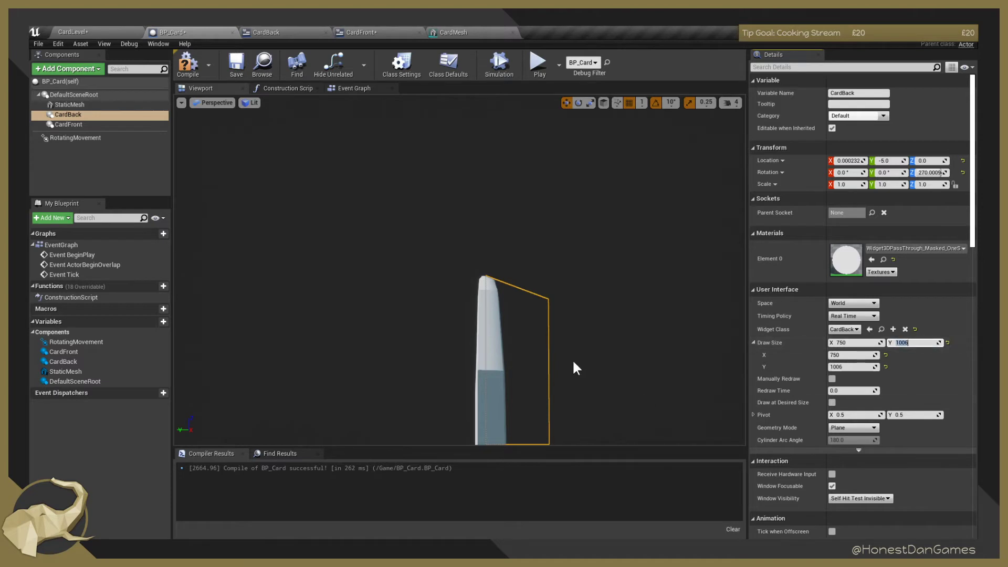
Inspect CardBack's alignment along the mesh edges and set its X location to exactly 0.0.
{"action": "right_click_drag", "start_coordinate": [574, 367], "coordinate": [518, 365]}
{"action": "right_click_drag", "start_coordinate": [604, 336], "coordinate": [270, 310]}
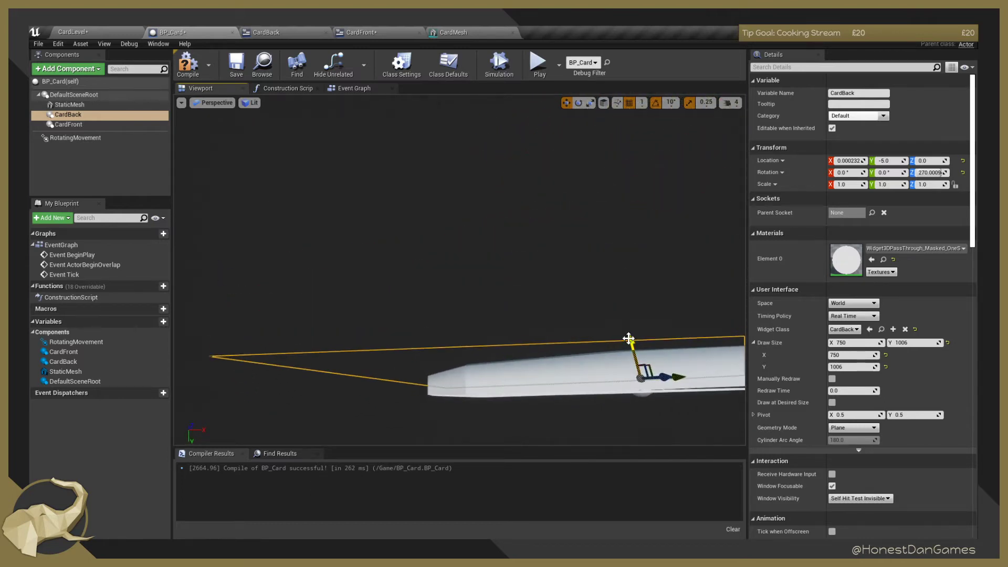
{"action": "key", "text": "e"}
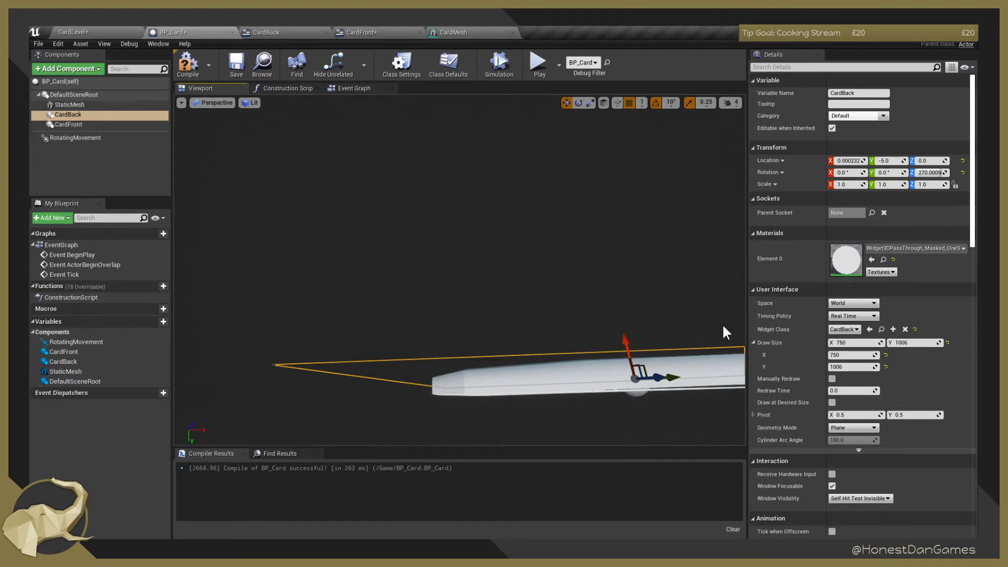
{"action": "right_click_drag", "start_coordinate": [650, 329], "coordinate": [509, 320]}
{"action": "mouse_move", "coordinate": [509, 320]}
{"action": "left_mouse_down", "text": "alt"}
{"action": "mouse_move", "coordinate": [504, 305]}
{"action": "mouse_move", "coordinate": [523, 325]}
{"action": "mouse_move", "coordinate": [545, 309]}
{"action": "mouse_move", "coordinate": [528, 318]}
{"action": "mouse_move", "coordinate": [530, 303]}
{"action": "mouse_move", "coordinate": [527, 316]}
{"action": "left_mouse_up", "text": "alt"}
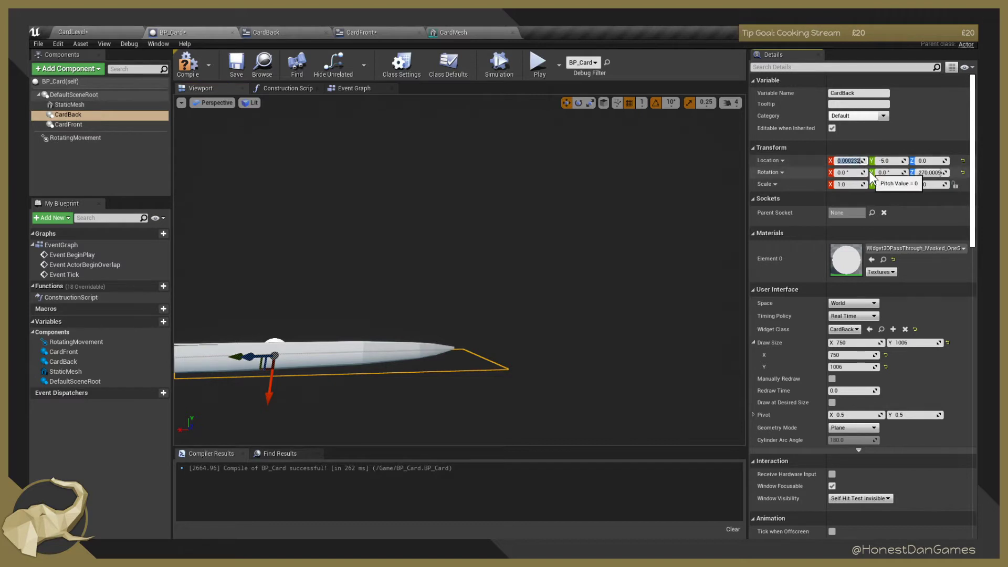
{"action": "key", "text": "Return"}
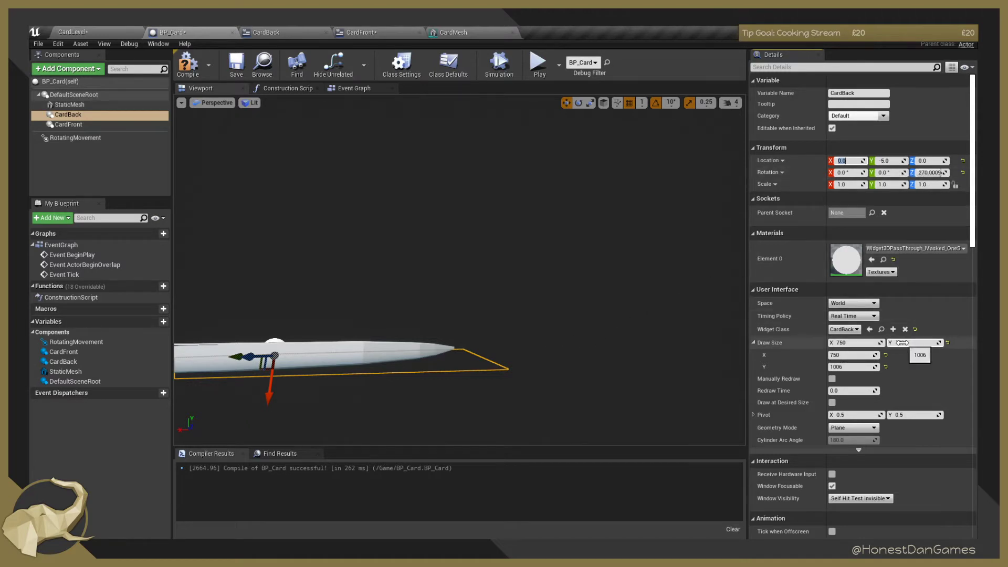
Try narrower draw size widths for CardBack, from 740 down to 710, and check its edges against the mesh.
{"action": "left_click", "coordinate": [859, 344]}
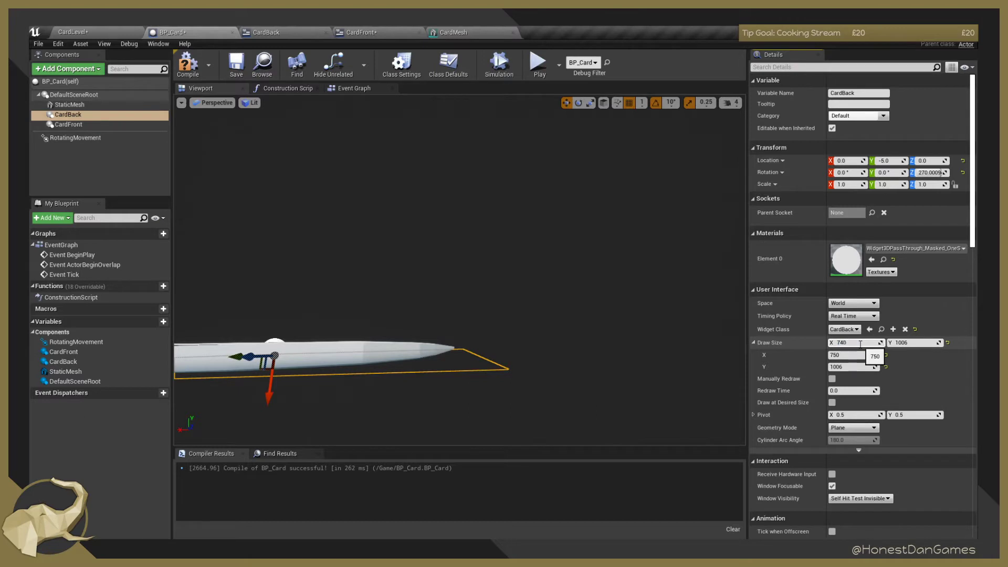
{"action": "type", "text": "740"}
{"action": "key", "text": "Return"}
{"action": "key", "text": "Return"}
{"action": "key", "text": "Return"}
{"action": "mouse_move", "coordinate": [641, 315]}
{"action": "right_mouse_down"}
{"action": "mouse_move", "coordinate": [483, 304]}
{"action": "mouse_move", "coordinate": [457, 252]}
{"action": "right_mouse_up"}
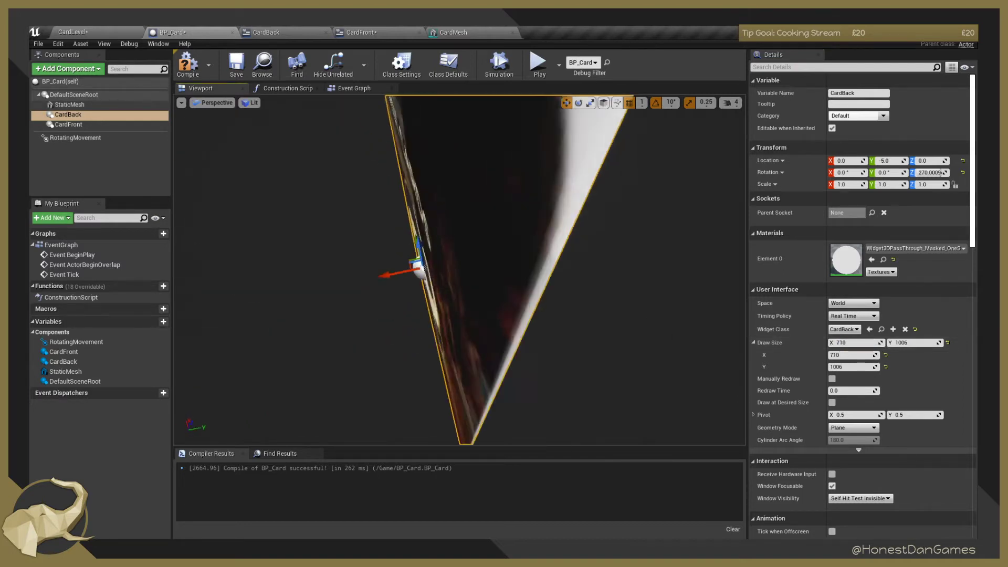
{"action": "mouse_move", "coordinate": [567, 301]}
{"action": "right_mouse_down"}
{"action": "mouse_move", "coordinate": [594, 236]}
{"action": "mouse_move", "coordinate": [567, 301]}
{"action": "right_mouse_up"}
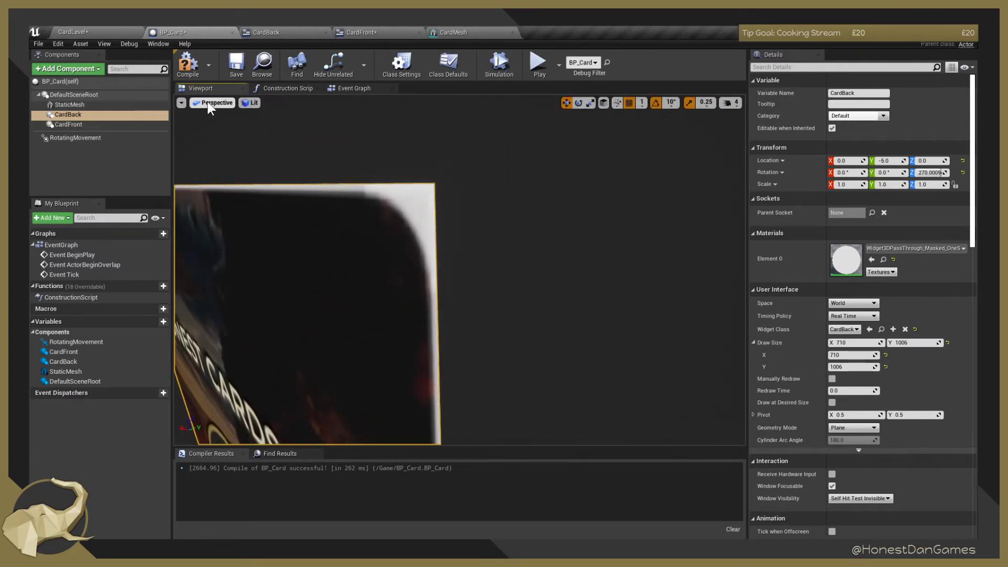
Compare the widget outline with the card mesh's edges in the Right orthographic view.
{"action": "left_click", "coordinate": [209, 103]}
{"action": "left_click", "coordinate": [226, 151]}
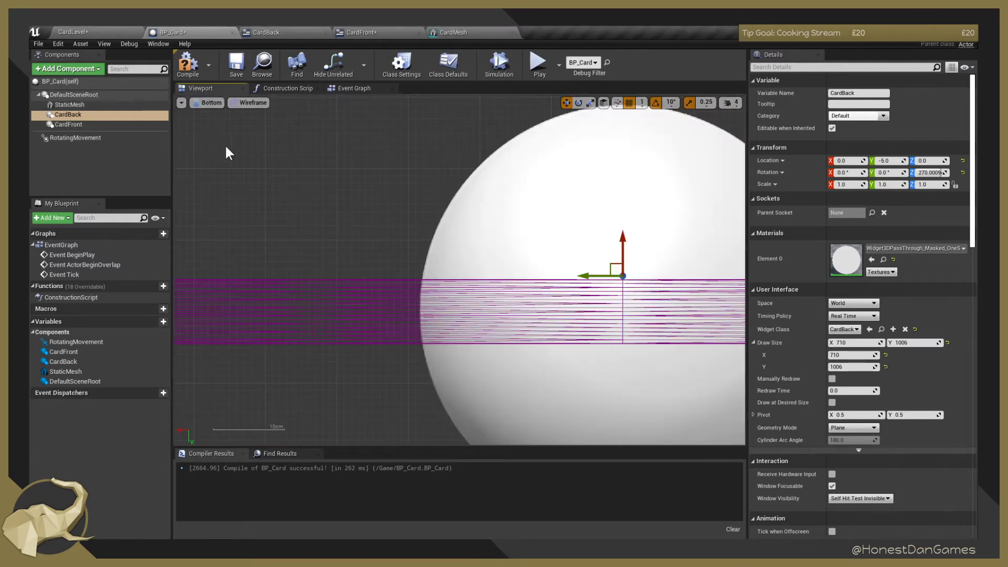
{"action": "left_click", "coordinate": [209, 103]}
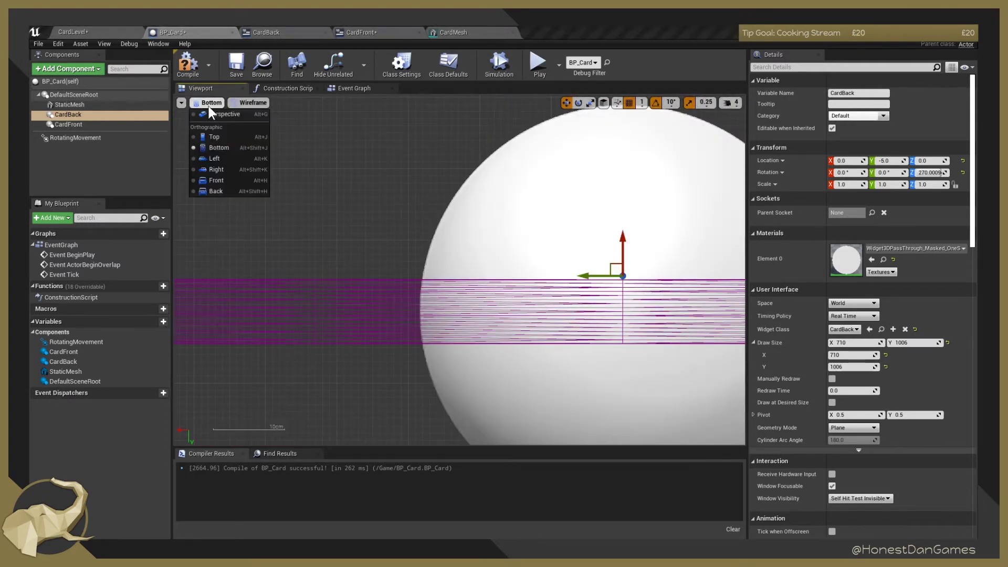
{"action": "left_click", "coordinate": [232, 171]}
{"action": "scroll", "coordinate": [502, 352], "scroll_direction": "down", "scroll_amount": 10}
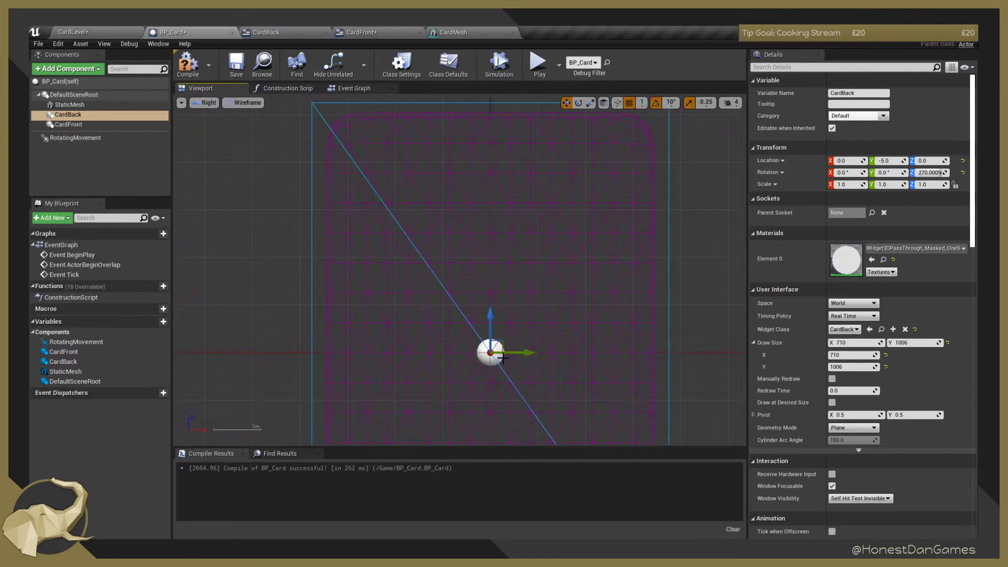
{"action": "scroll", "coordinate": [503, 358], "scroll_direction": "down", "scroll_amount": 3}
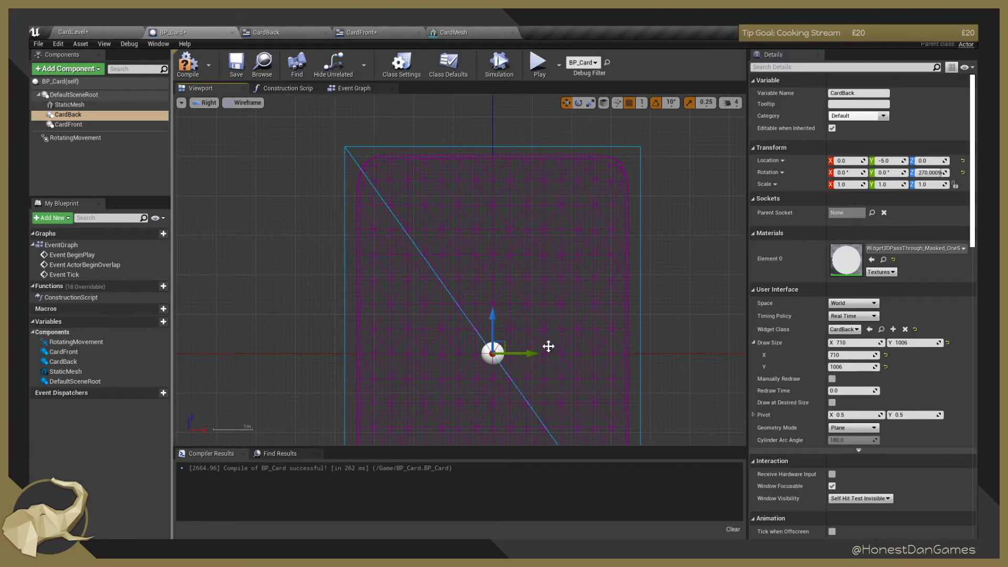
{"action": "right_click_drag", "start_coordinate": [711, 318], "coordinate": [639, 258]}
{"action": "scroll", "coordinate": [546, 288], "scroll_direction": "up", "scroll_amount": 4}
{"action": "scroll", "coordinate": [545, 287], "scroll_direction": "down", "scroll_amount": 3}
{"action": "scroll", "coordinate": [546, 287], "scroll_direction": "down", "scroll_amount": 3}
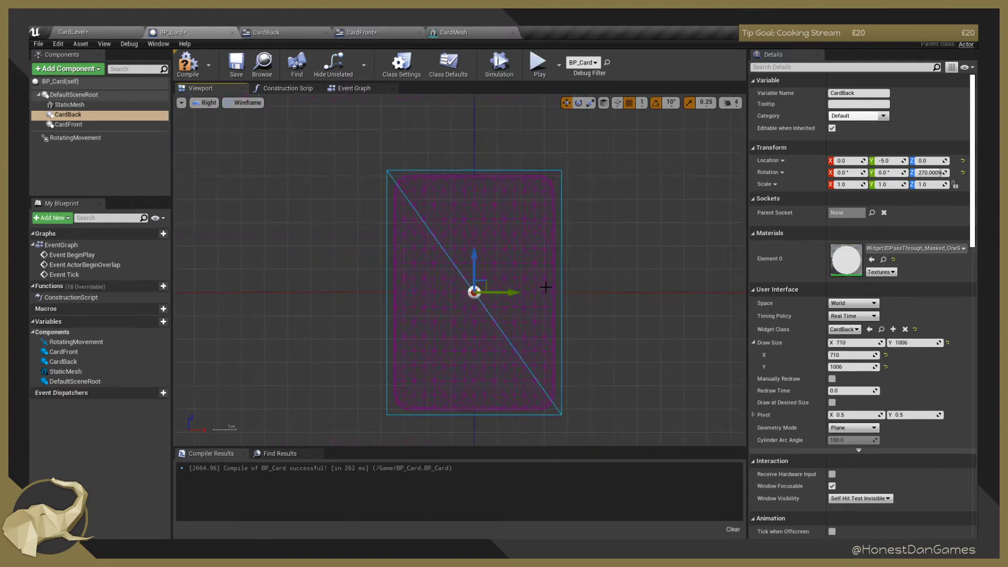
{"action": "scroll", "coordinate": [508, 257], "scroll_direction": "up", "scroll_amount": 1}
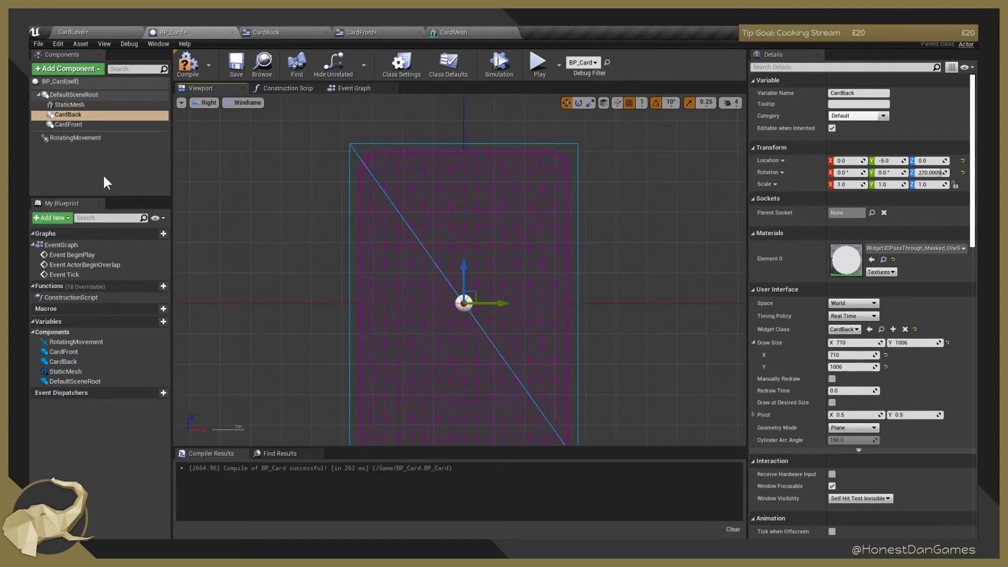
Move CardFront clear of the mesh to about X -1091 and select CardBack again.
{"action": "left_click", "coordinate": [83, 122]}
{"action": "left_click", "coordinate": [81, 113]}
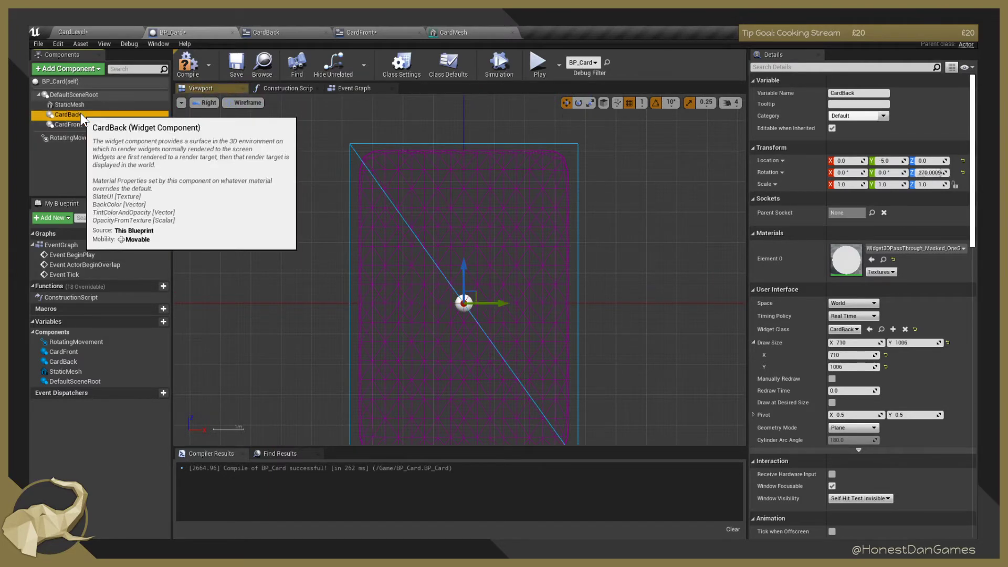
{"action": "left_click", "coordinate": [70, 124]}
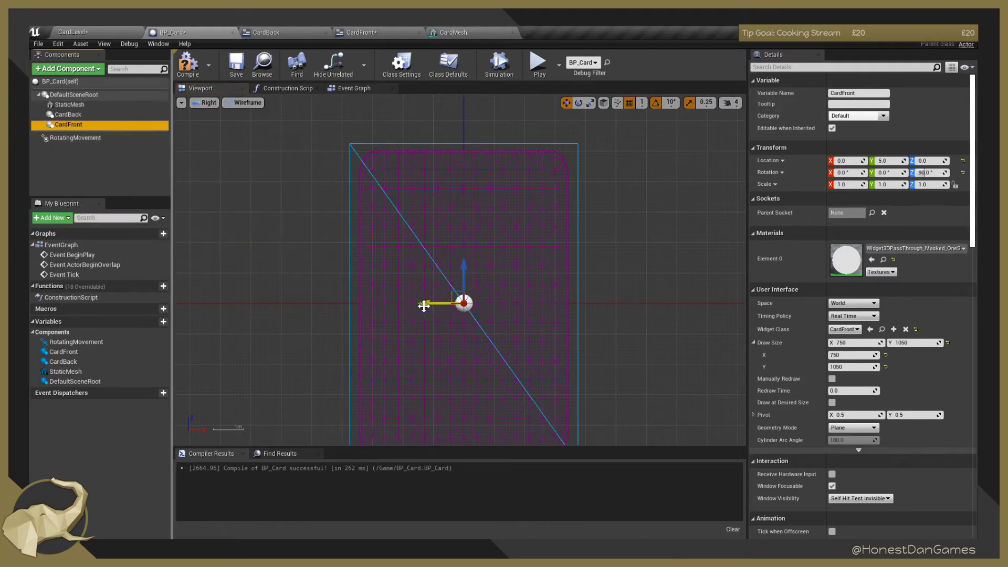
{"action": "left_click_drag", "start_coordinate": [425, 303], "coordinate": [176, 280]}
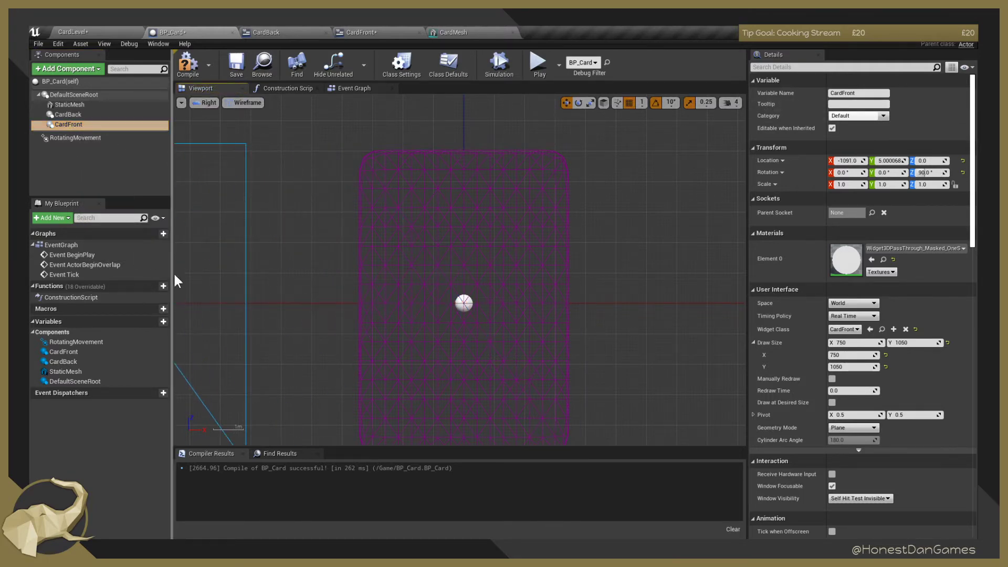
{"action": "left_click", "coordinate": [100, 114]}
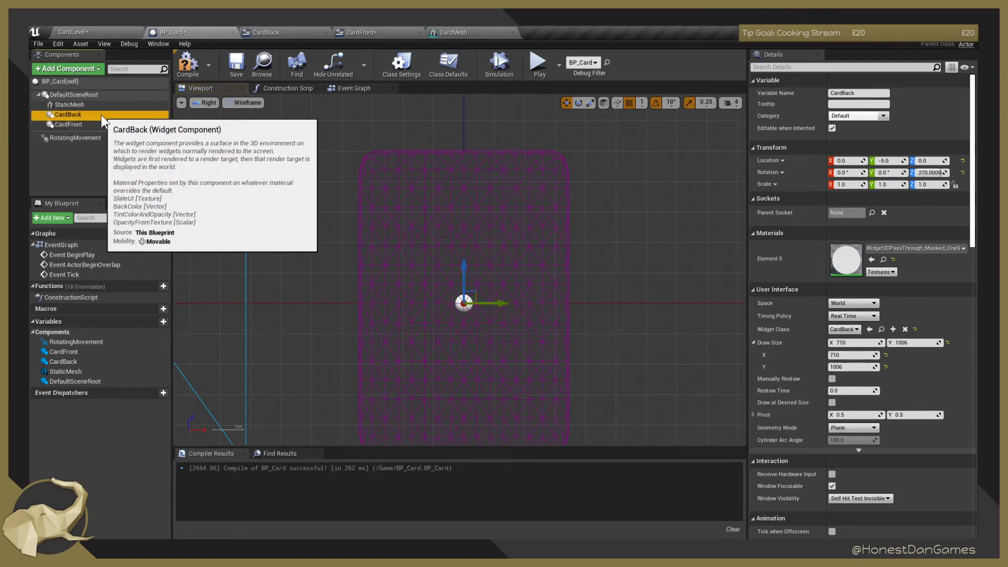
{"action": "scroll", "coordinate": [417, 236], "scroll_direction": "up", "scroll_amount": 3}
{"action": "scroll", "coordinate": [417, 236], "scroll_direction": "down", "scroll_amount": 3}
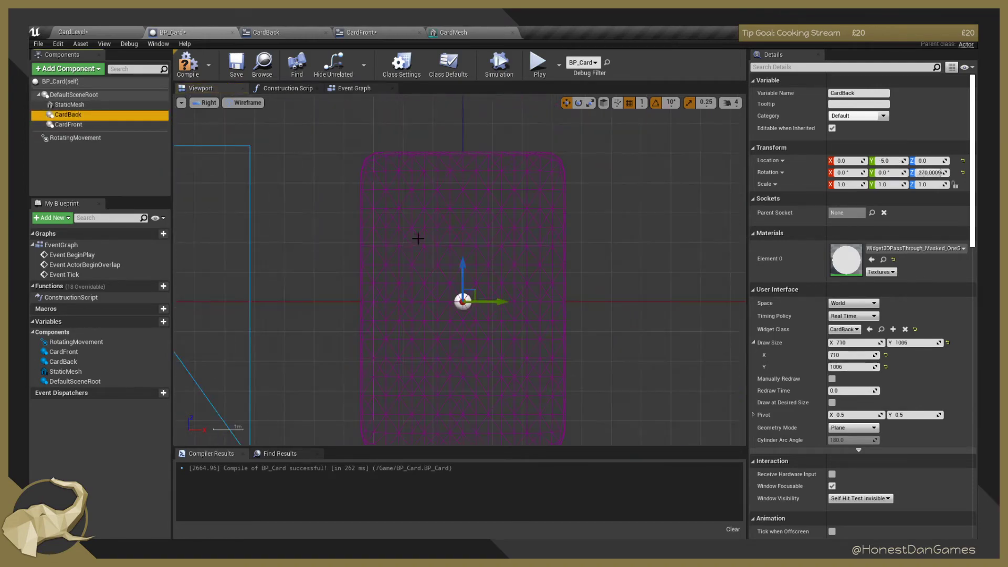
Examine how CardBack's outline meets the mesh's upper edge in the Left orthographic view.
{"action": "left_click", "coordinate": [207, 102]}
{"action": "left_click", "coordinate": [225, 157]}
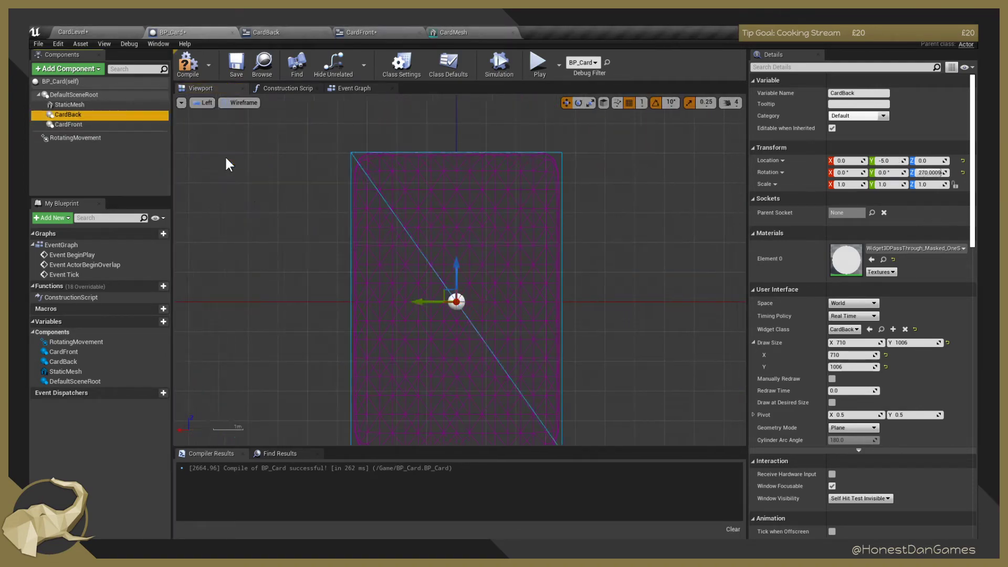
{"action": "scroll", "coordinate": [472, 288], "scroll_direction": "up", "scroll_amount": 2}
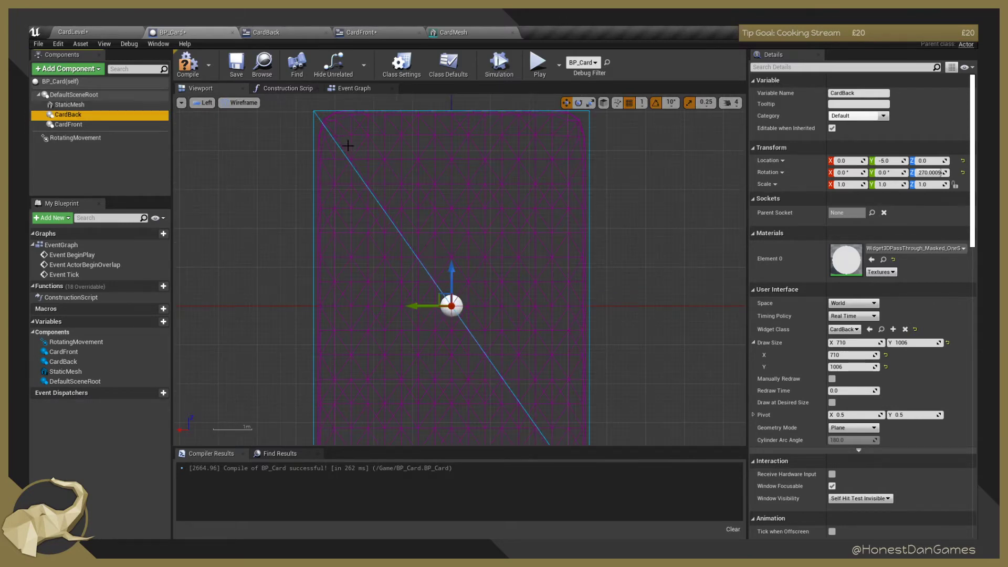
{"action": "scroll", "coordinate": [368, 218], "scroll_direction": "up", "scroll_amount": 2}
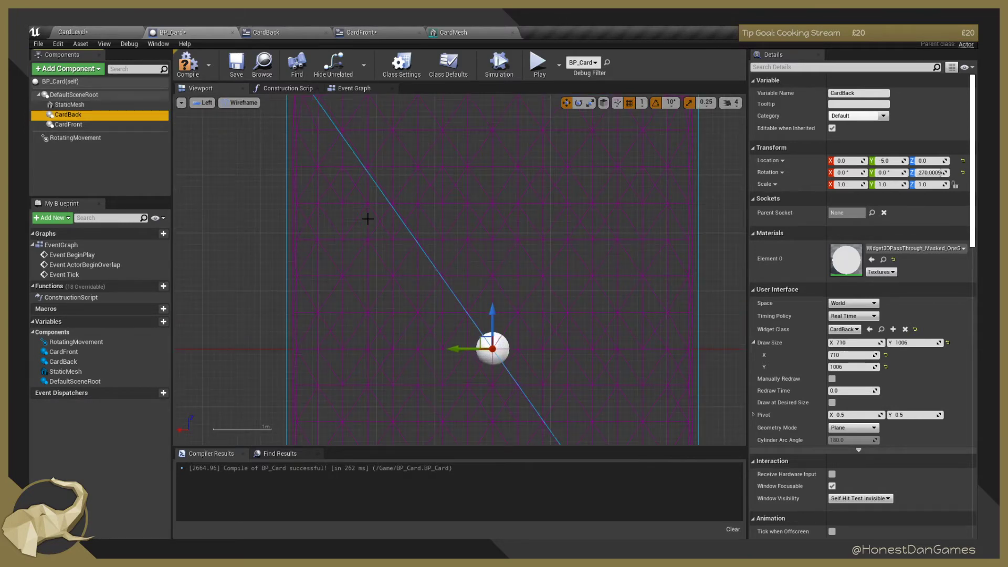
{"action": "scroll", "coordinate": [623, 307], "scroll_direction": "up", "scroll_amount": 1}
{"action": "right_click_drag", "start_coordinate": [659, 296], "coordinate": [595, 434]}
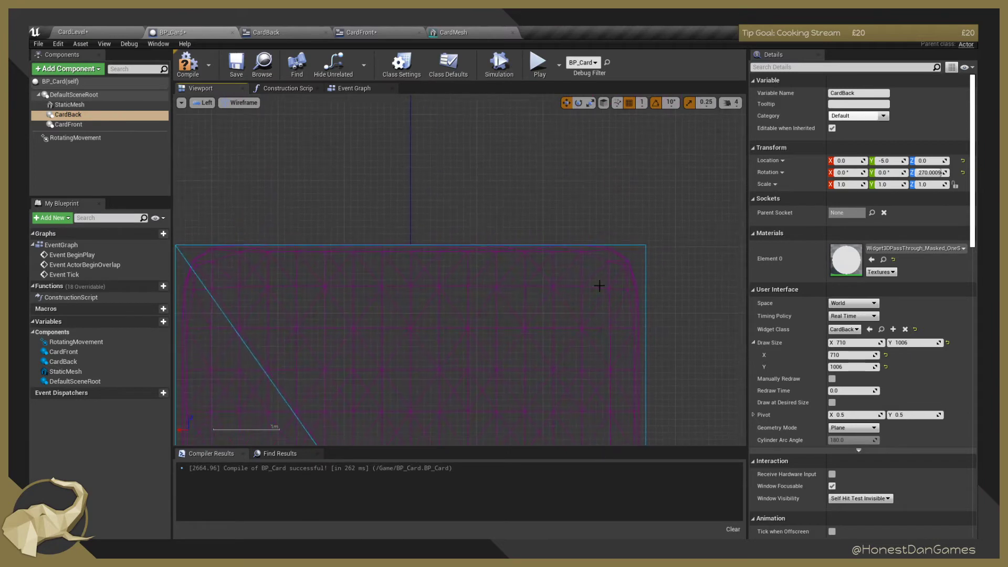
{"action": "scroll", "coordinate": [586, 271], "scroll_direction": "up", "scroll_amount": 4}
{"action": "scroll", "coordinate": [567, 265], "scroll_direction": "up", "scroll_amount": 3}
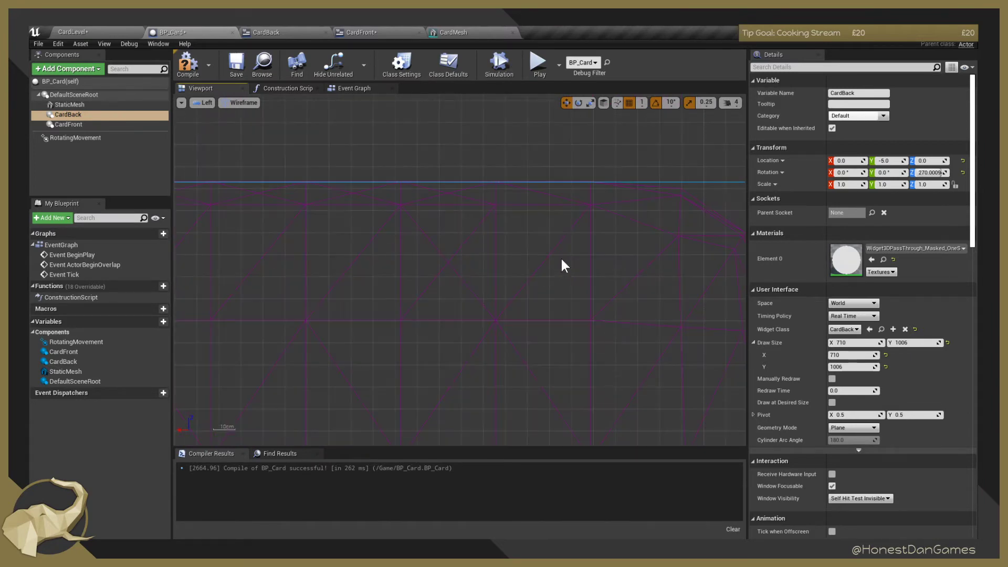
{"action": "scroll", "coordinate": [407, 185], "scroll_direction": "up", "scroll_amount": 12}
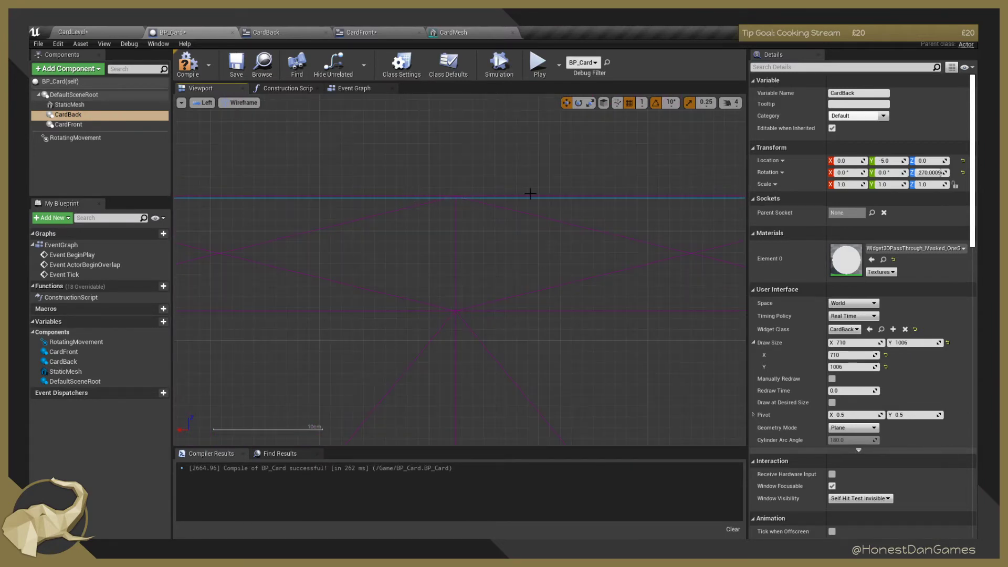
Try a draw size height of 1007 for CardBack and set it back to 1006.
{"action": "left_click", "coordinate": [909, 340]}
{"action": "type", "text": "1"}
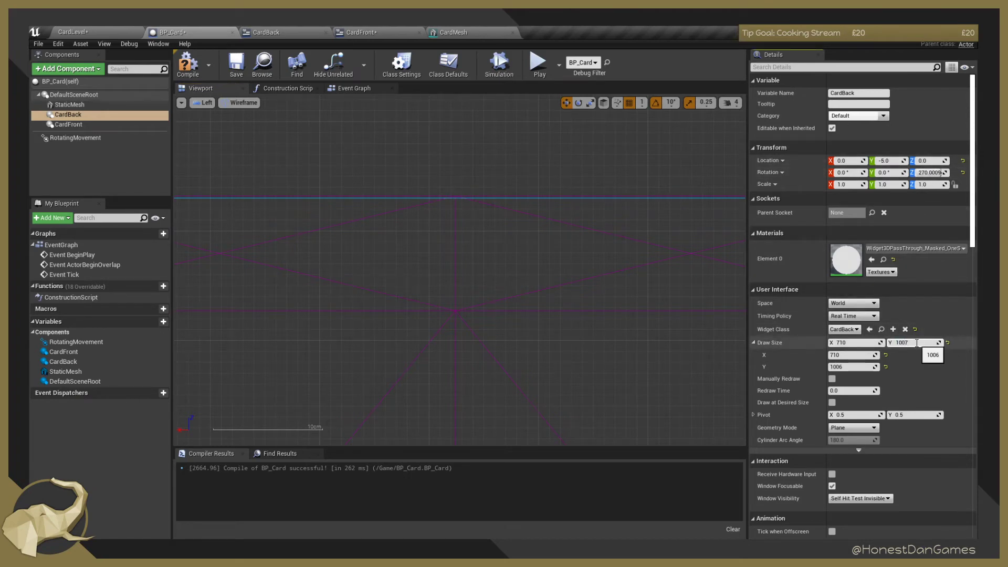
{"action": "key", "text": "Return"}
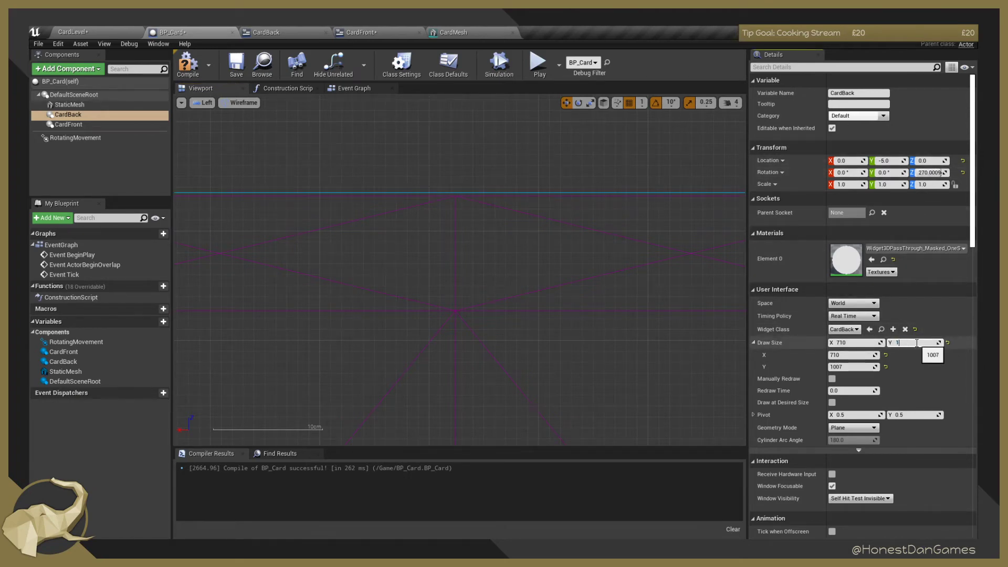
{"action": "type", "text": "1006"}
{"action": "key", "text": "Return"}
Fit CardBack's draw size width to the mesh's side edge, trying 700 and 680 before setting 690, and compile and save the blueprint.
{"action": "scroll", "coordinate": [598, 285], "scroll_direction": "down", "scroll_amount": 4}
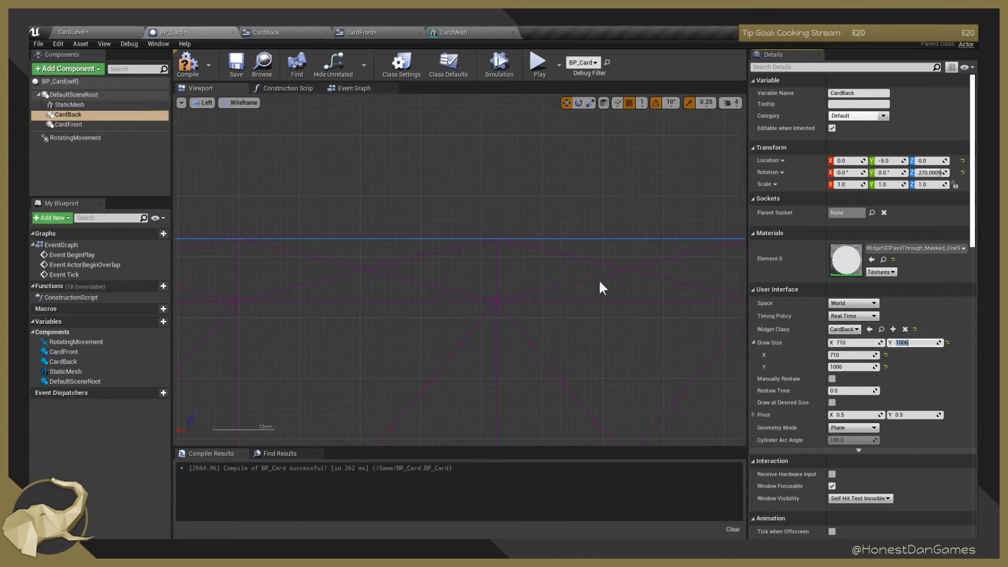
{"action": "right_click_drag", "start_coordinate": [676, 245], "coordinate": [179, 57]}
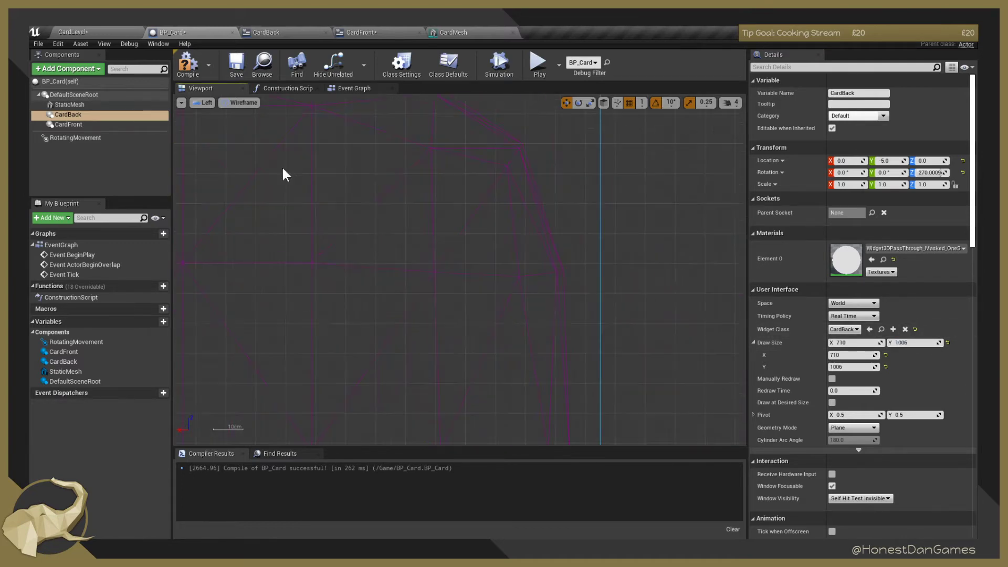
{"action": "right_click_drag", "start_coordinate": [632, 307], "coordinate": [614, 161]}
{"action": "right_click_drag", "start_coordinate": [608, 389], "coordinate": [596, 252]}
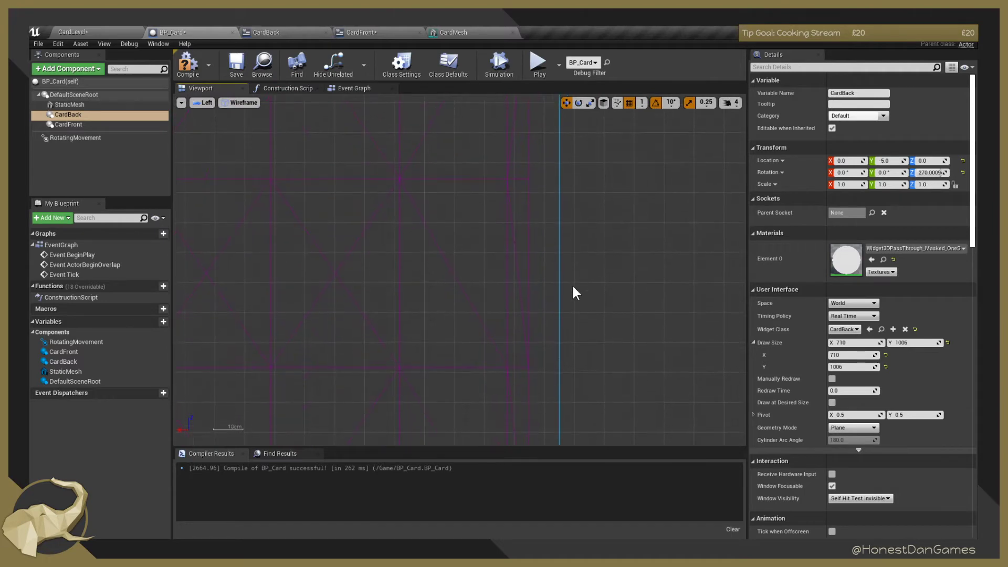
{"action": "right_click_drag", "start_coordinate": [535, 317], "coordinate": [536, 314]}
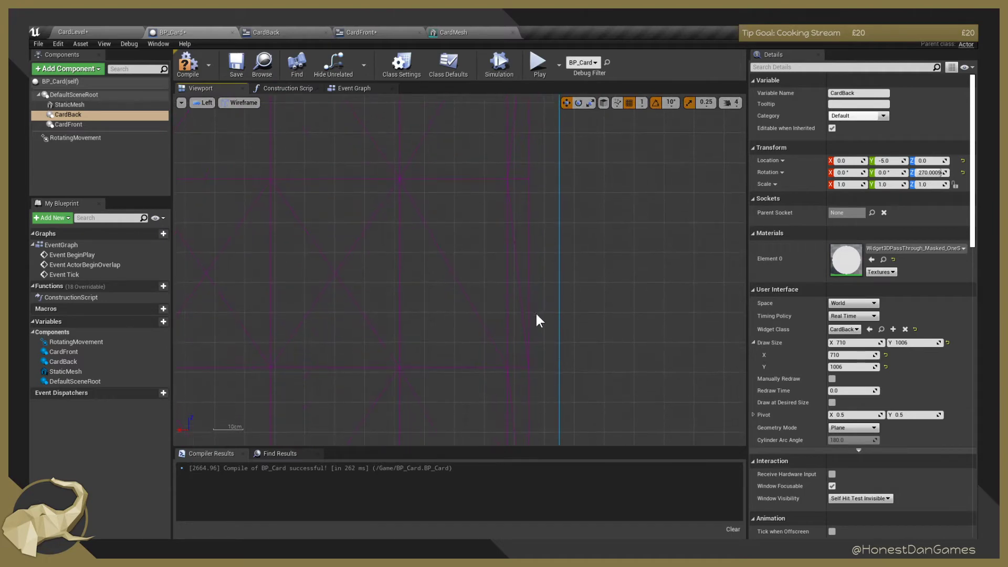
{"action": "left_click", "coordinate": [854, 343]}
{"action": "type", "text": "700"}
{"action": "key", "text": "Return"}
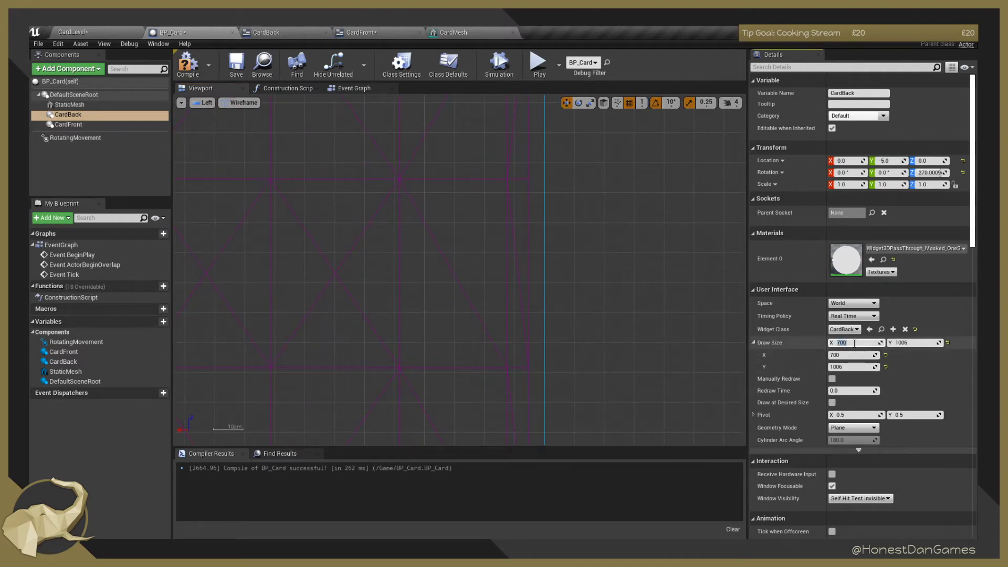
{"action": "type", "text": "680"}
{"action": "key", "text": "Return"}
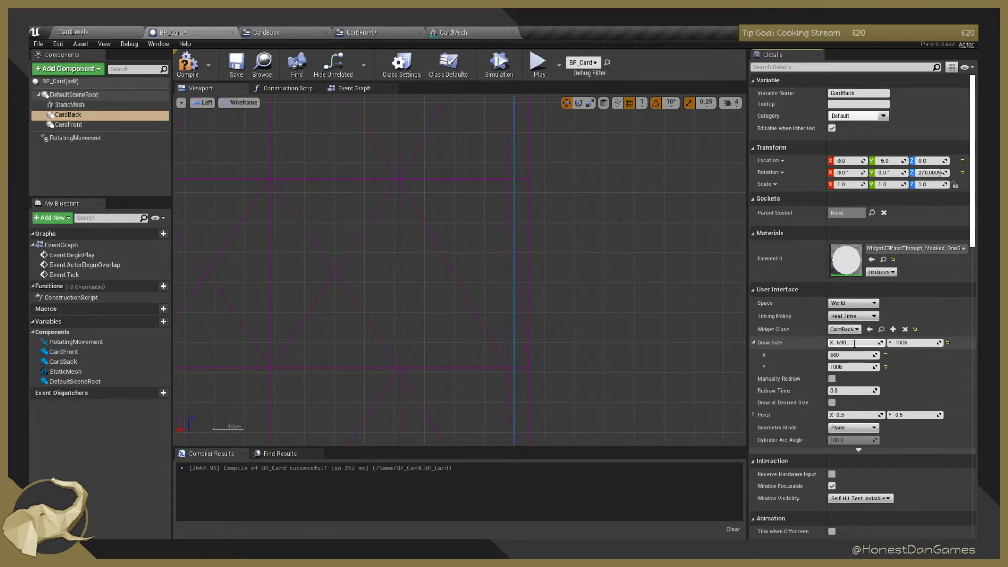
{"action": "type", "text": "690"}
{"action": "key", "text": "Return"}
{"action": "left_click", "coordinate": [187, 64]}
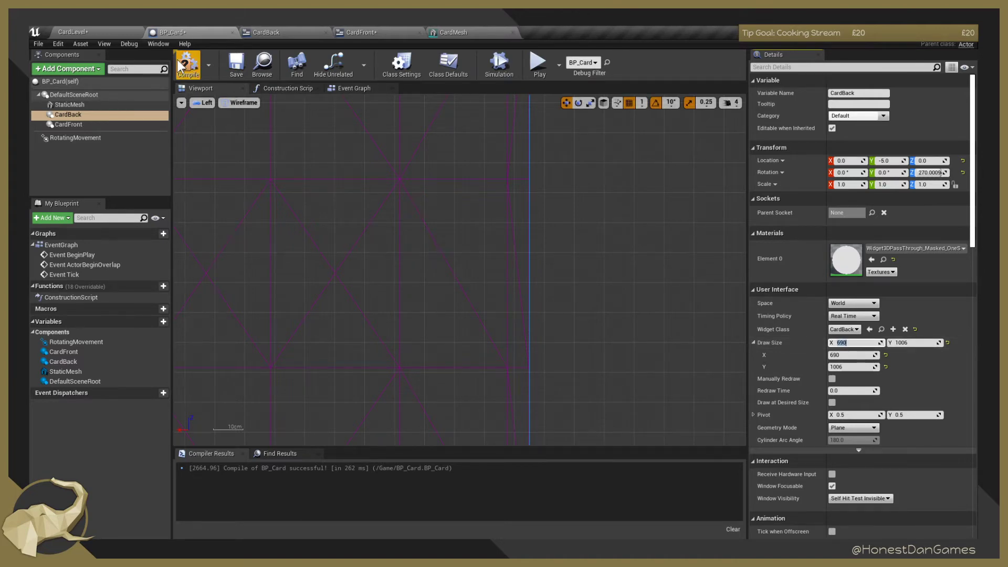
{"action": "left_click", "coordinate": [235, 67]}
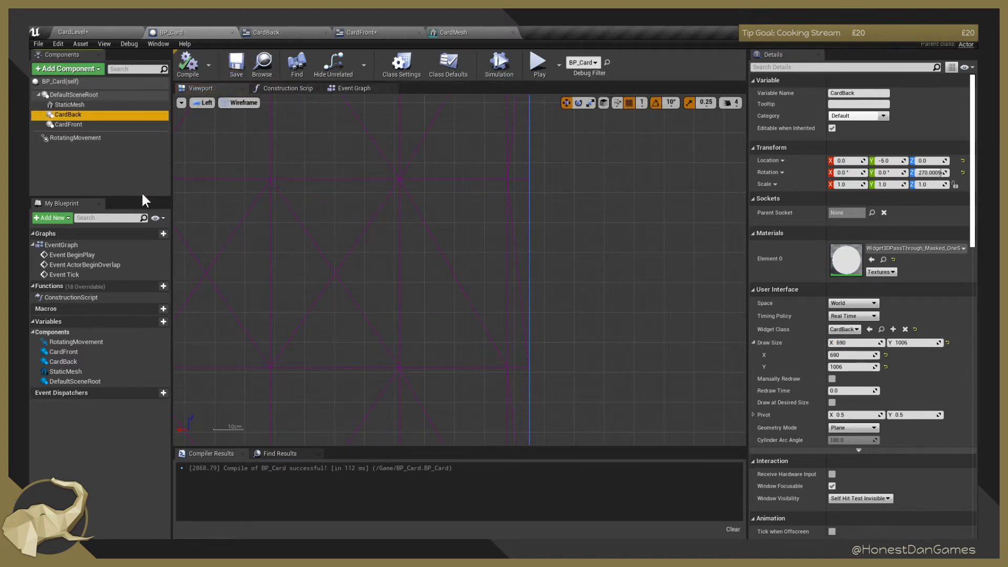
Set the CardFront component's X location back to 0 in BP_Card.
{"action": "left_click", "coordinate": [82, 124]}
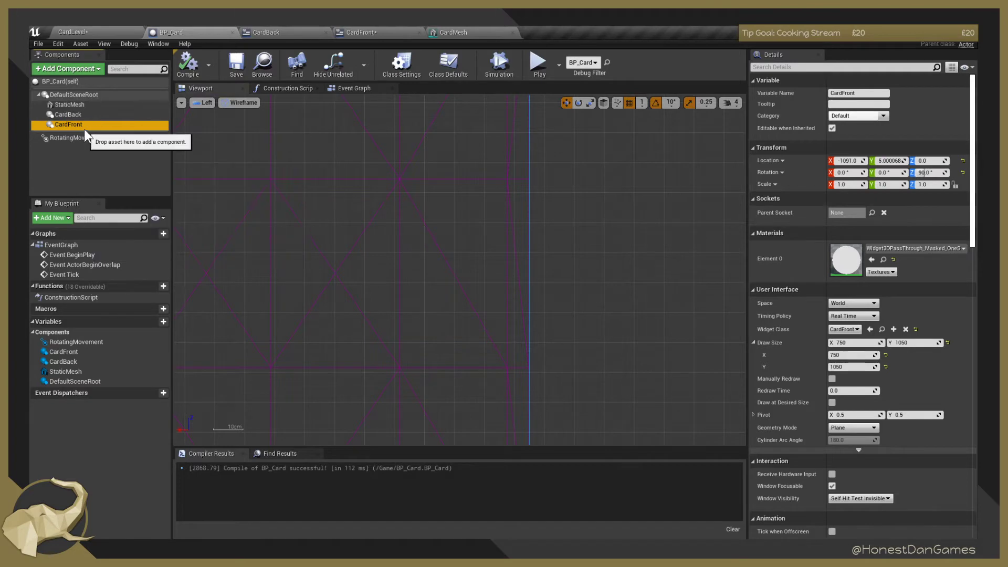
{"action": "scroll", "coordinate": [297, 200], "scroll_direction": "down", "scroll_amount": 4}
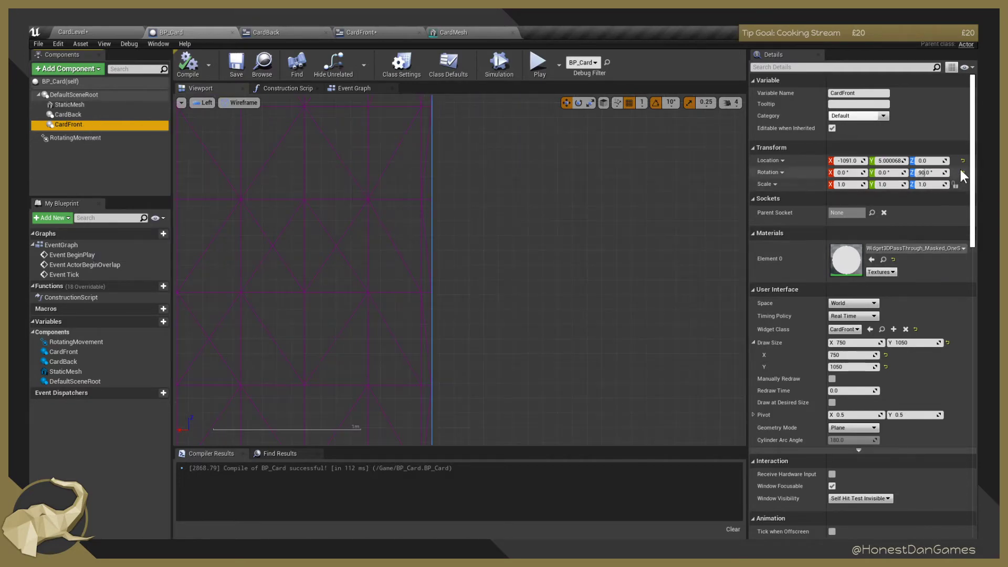
{"action": "left_click", "coordinate": [847, 160]}
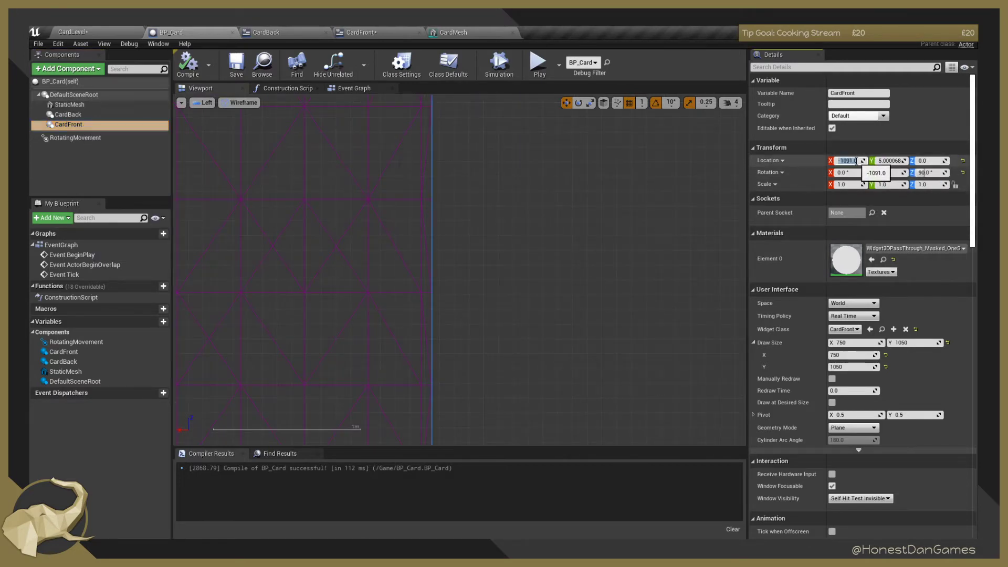
{"action": "type", "text": "0"}
{"action": "key", "text": "Return"}
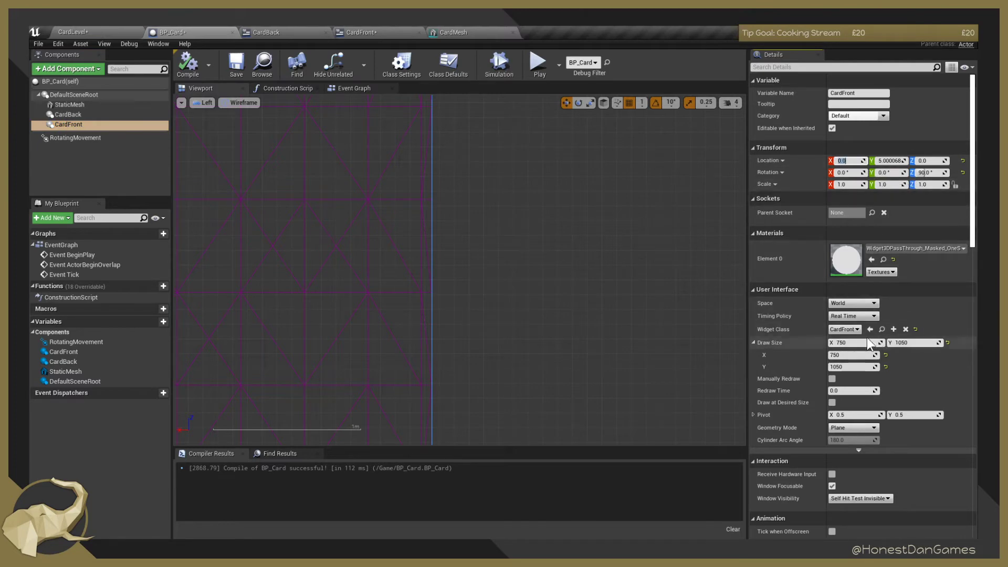
Set CardFront's draw size to 690 by 1006, matching CardBack, and compile and save the blueprint.
{"action": "left_click", "coordinate": [78, 114]}
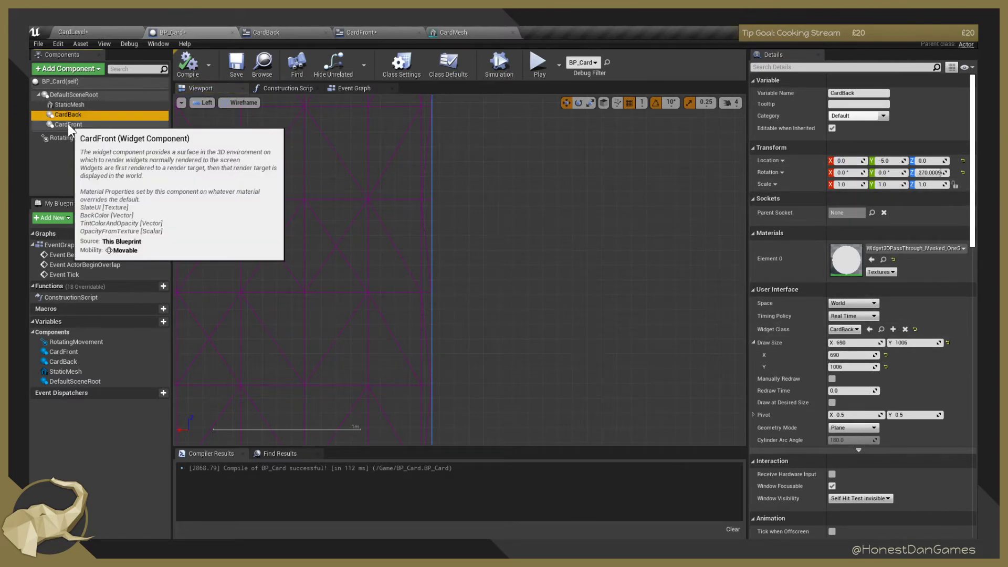
{"action": "left_click", "coordinate": [68, 124]}
{"action": "left_click", "coordinate": [859, 342]}
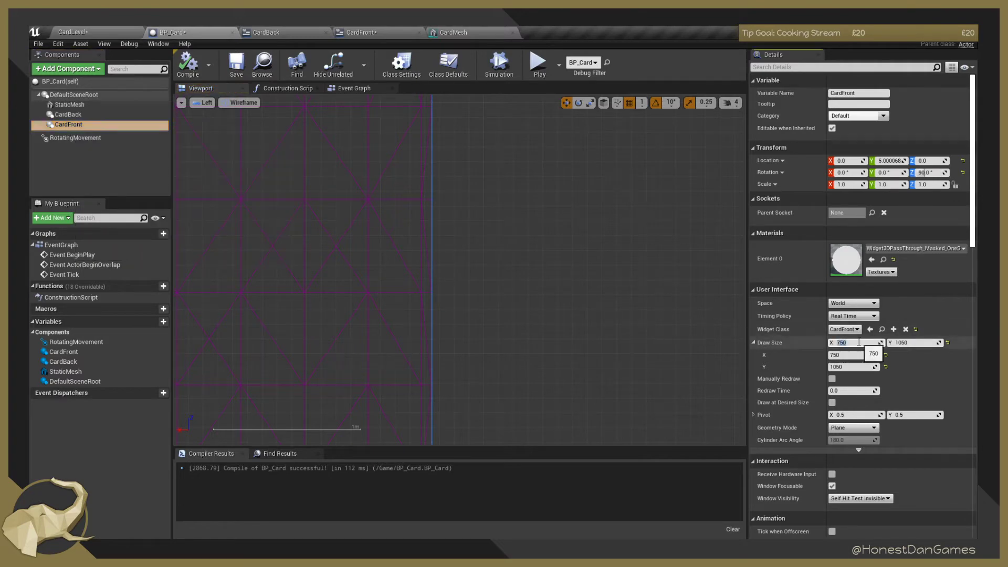
{"action": "type", "text": "690"}
{"action": "key", "text": "Tab"}
{"action": "type", "text": "1"}
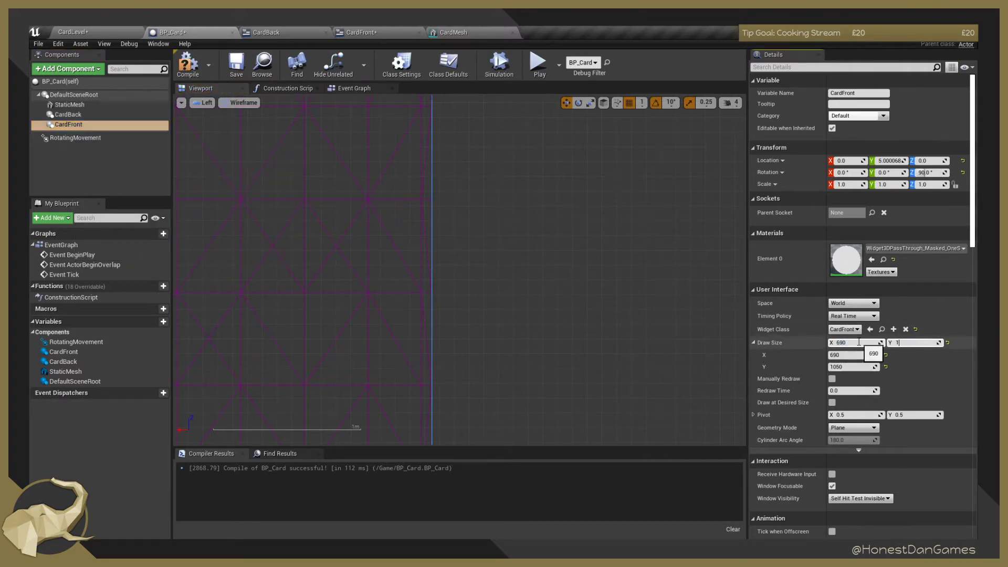
{"action": "type", "text": "006"}
{"action": "key", "text": "Return"}
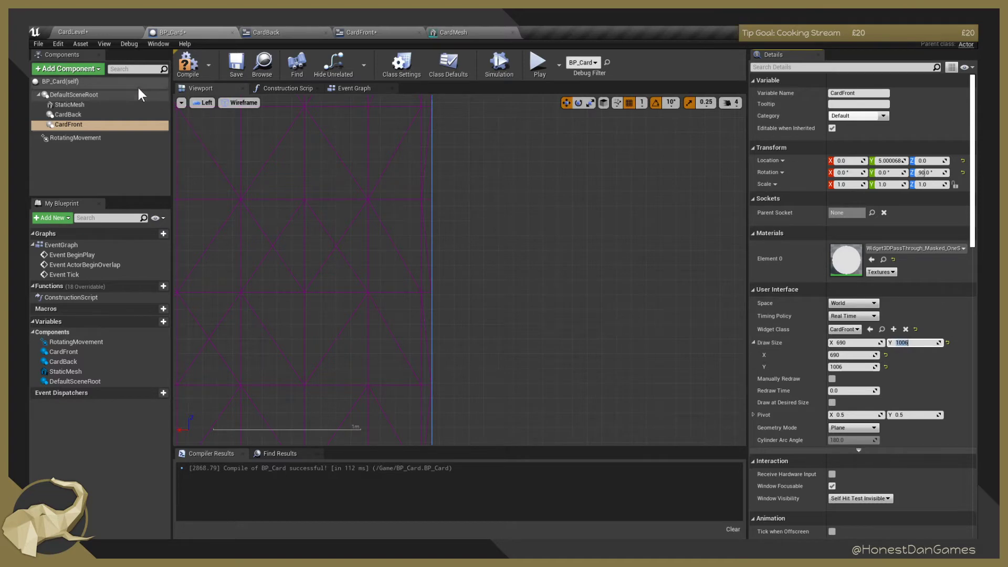
{"action": "left_click", "coordinate": [188, 63]}
{"action": "left_click", "coordinate": [231, 60]}
{"action": "left_click", "coordinate": [112, 32]}
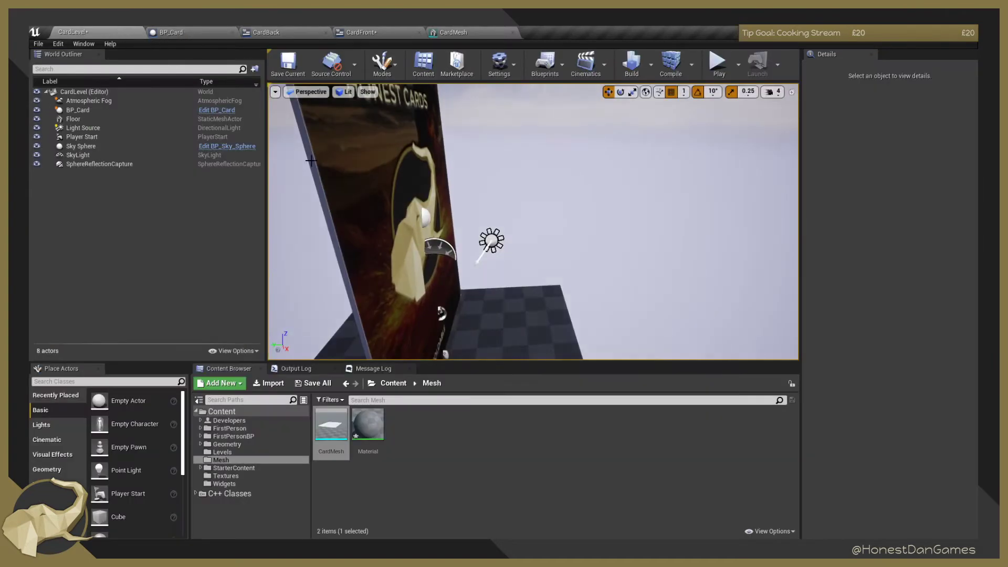
Set the RotatingMovement component's Z rotation rate to 60 and compile and save BP_Card.
{"action": "left_click", "coordinate": [215, 32]}
{"action": "left_click", "coordinate": [143, 138]}
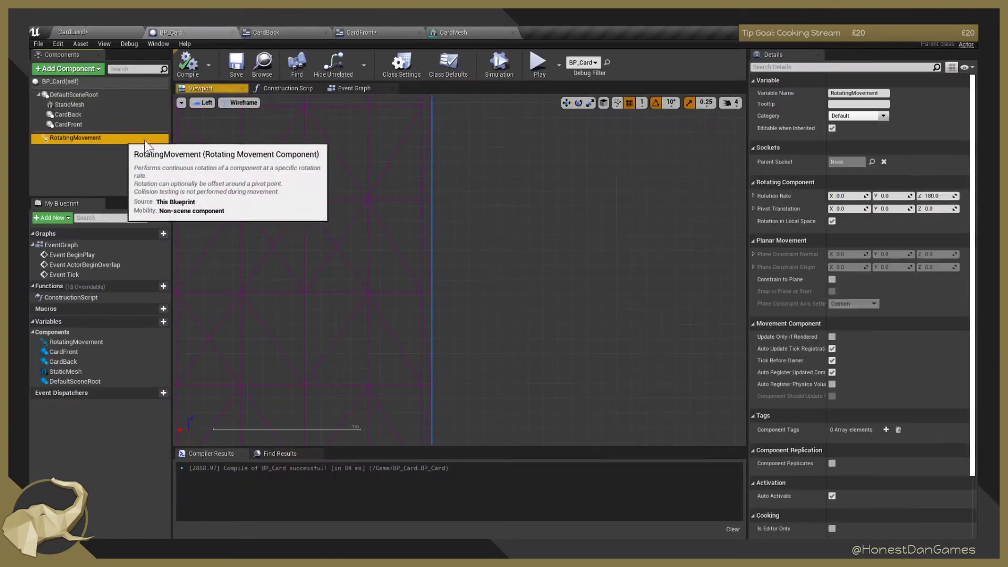
{"action": "left_click", "coordinate": [942, 196]}
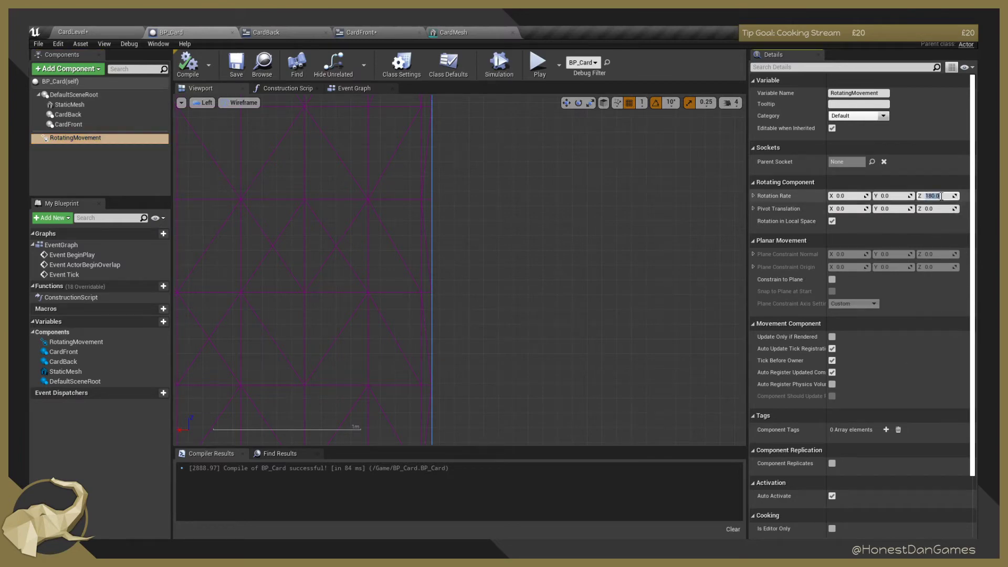
{"action": "left_click", "coordinate": [185, 62]}
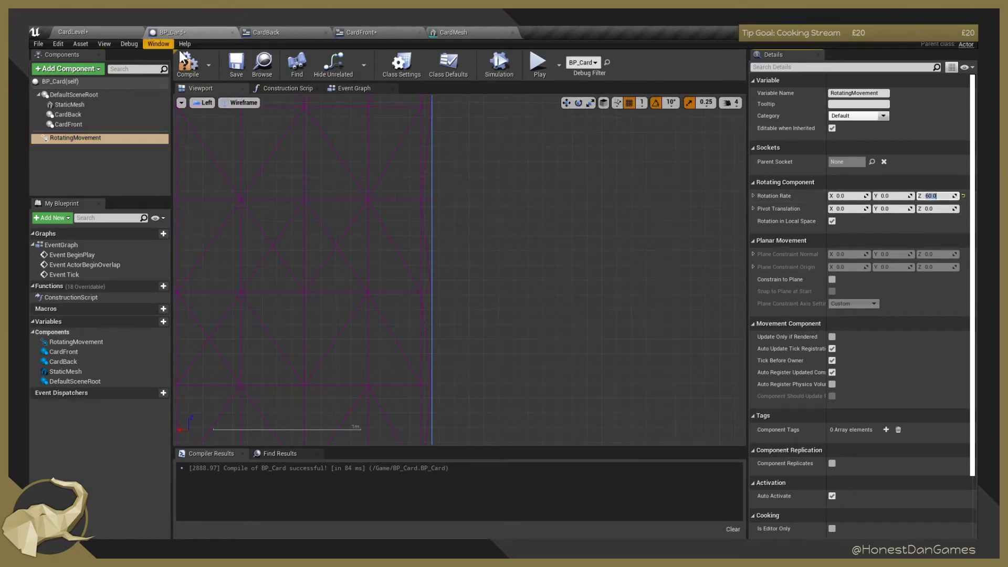
{"action": "left_click", "coordinate": [243, 64]}
Play CardLevel, back away to watch the card rotate, and stop the session.
{"action": "left_click", "coordinate": [89, 27]}
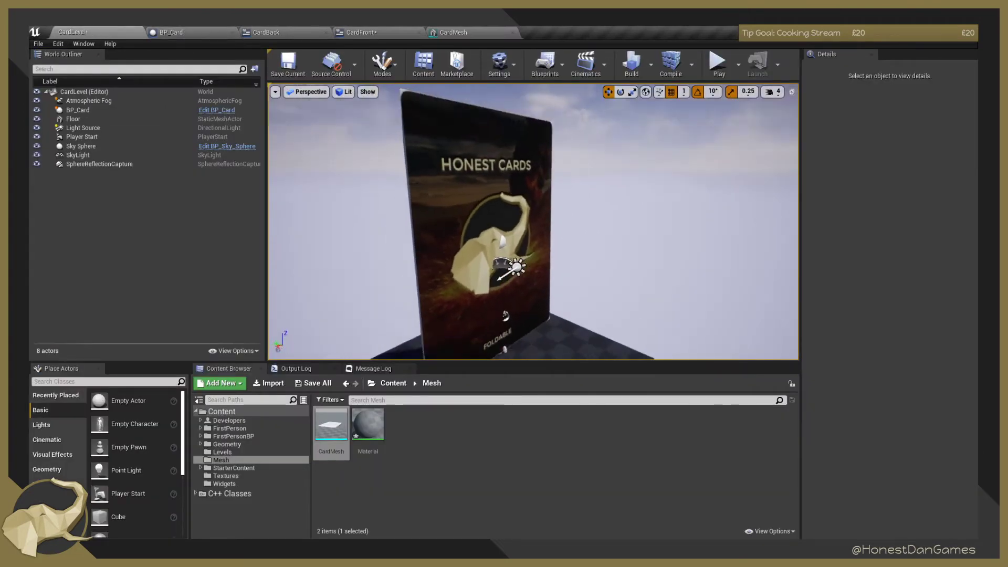
{"action": "left_click", "coordinate": [719, 63]}
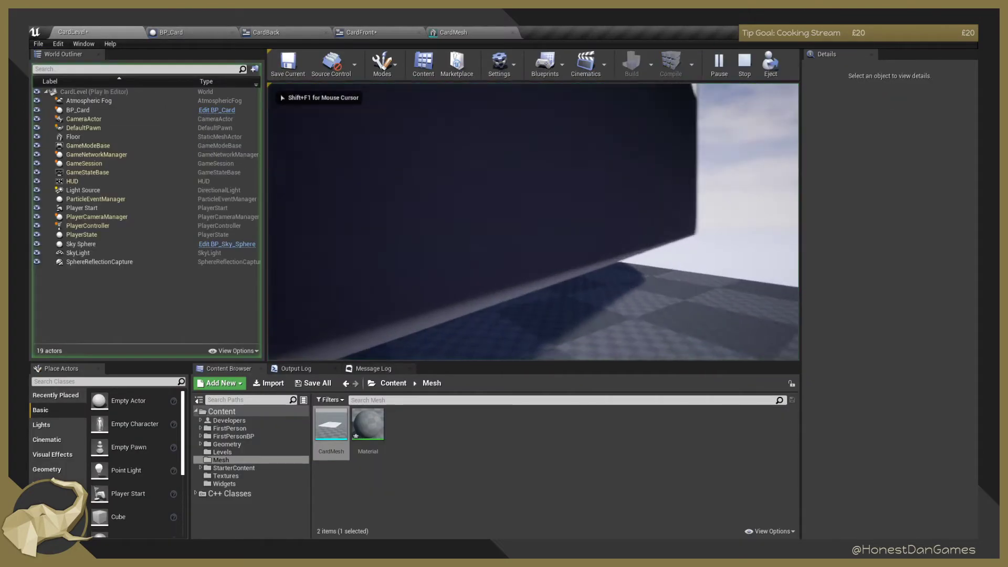
{"action": "key", "text": "s"}
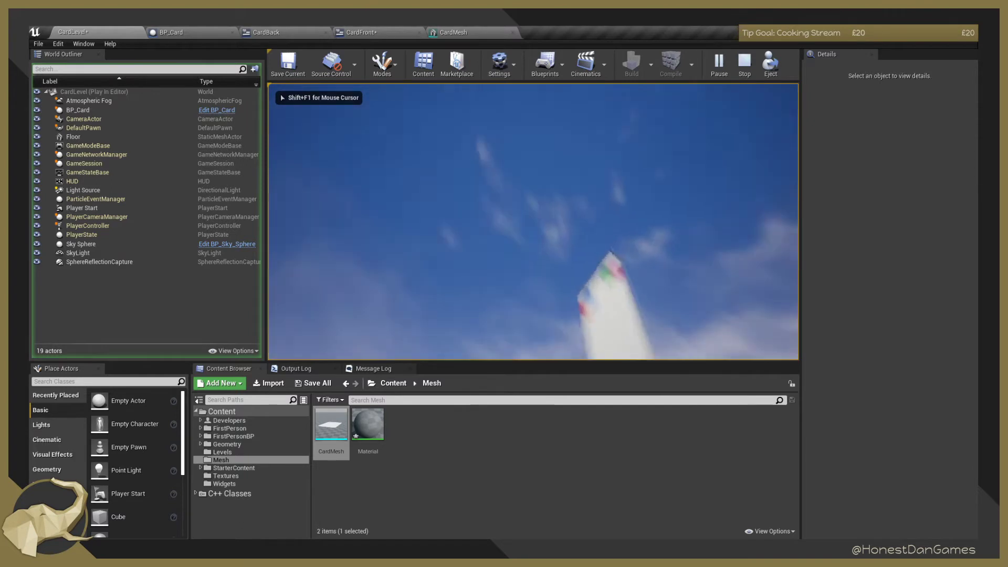
{"action": "key", "text": "s"}
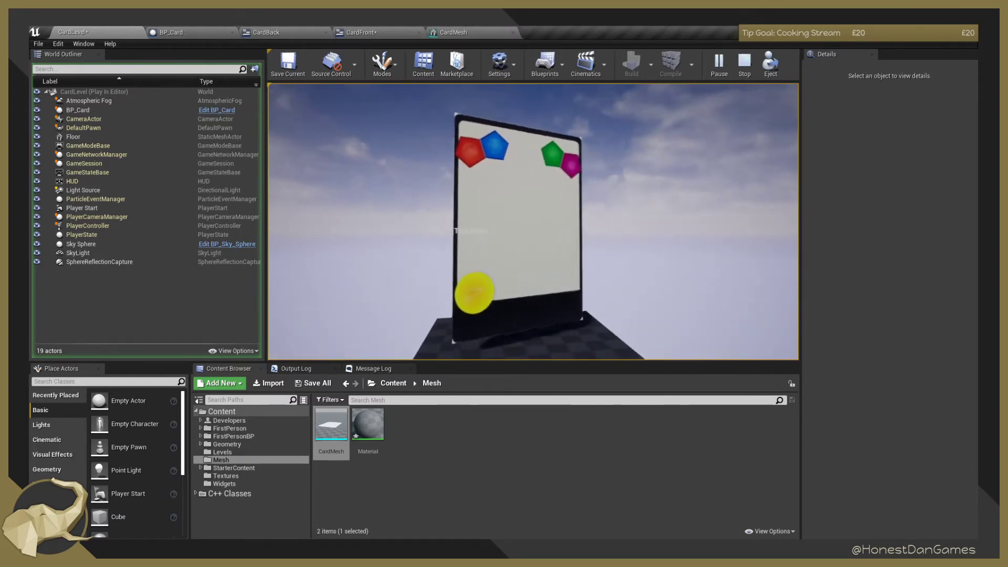
{"action": "key", "text": "Escape"}
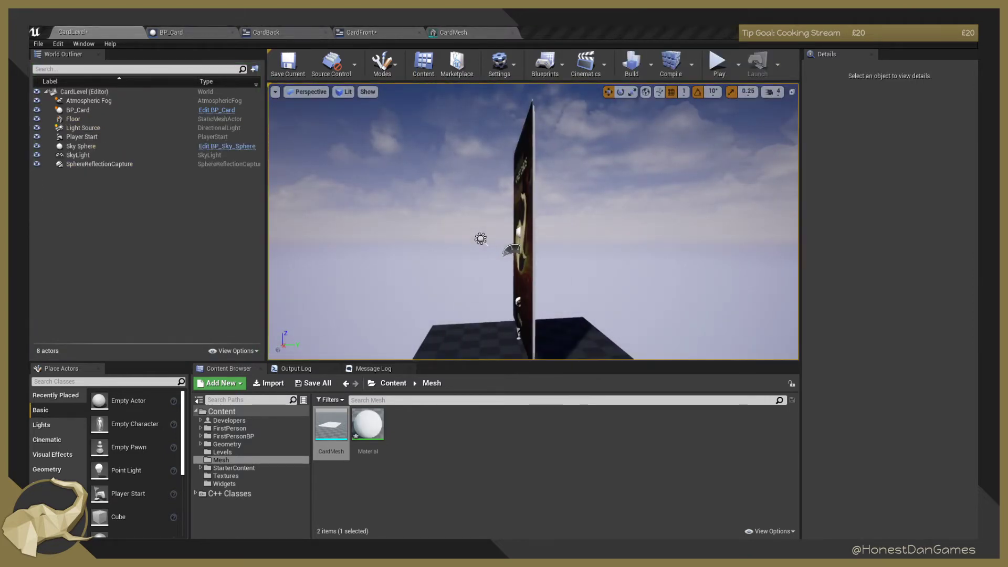
Switch to the browser, save elephant_emission.png into Pictures > Monthly Gamedev Challenges > 5 - User Interface, and return to Unreal.
{"action": "key", "text": "alt+Tab"}
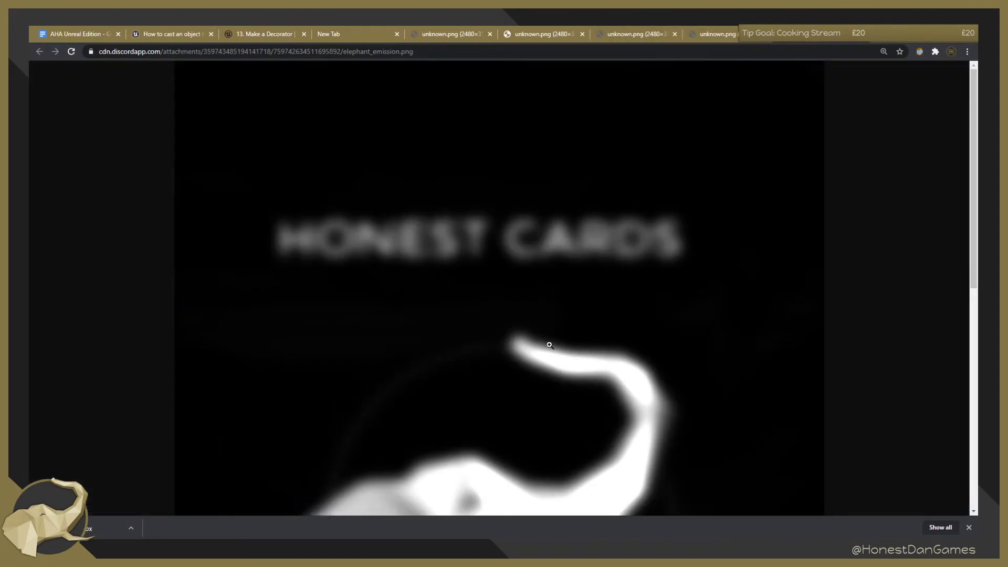
{"action": "right_click", "coordinate": [444, 322]}
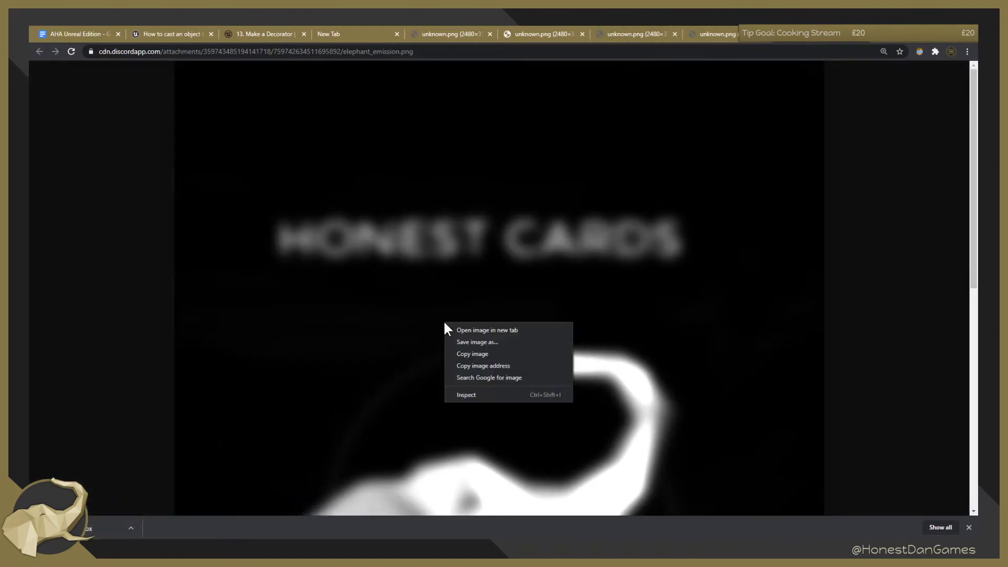
{"action": "left_click", "coordinate": [500, 346]}
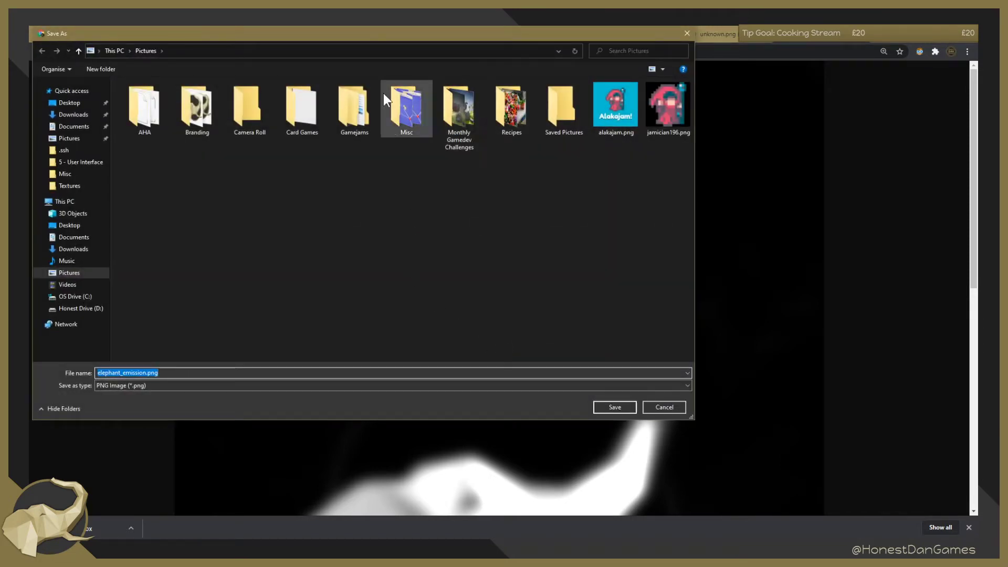
{"action": "double_click", "coordinate": [454, 104]}
{"action": "double_click", "coordinate": [356, 110]}
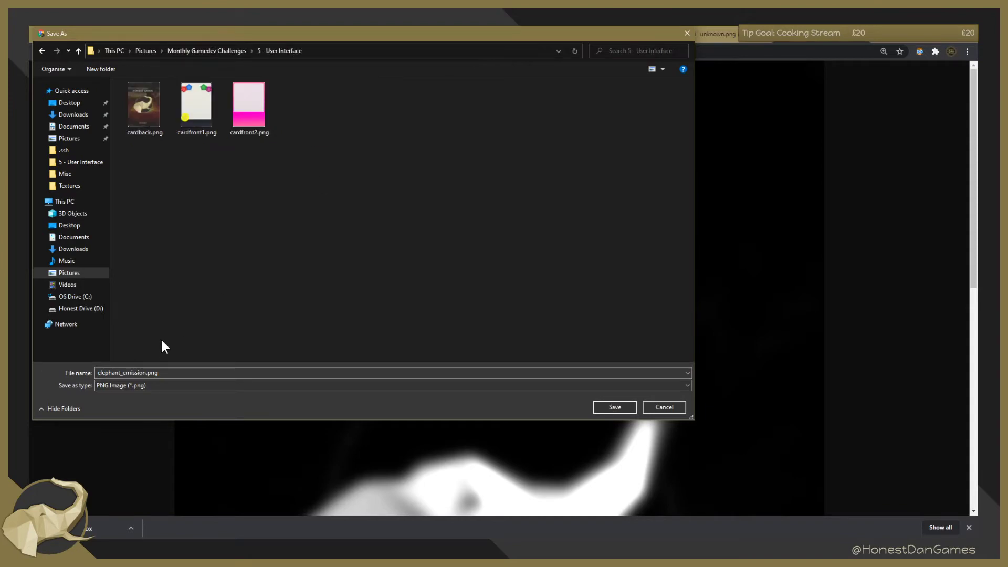
{"action": "left_click", "coordinate": [614, 409]}
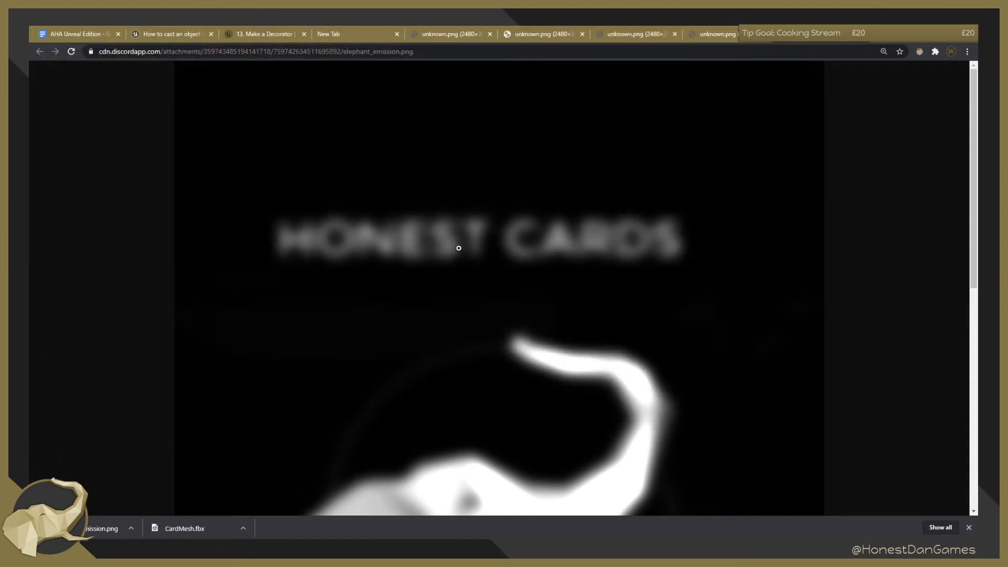
{"action": "left_click", "coordinate": [916, 38]}
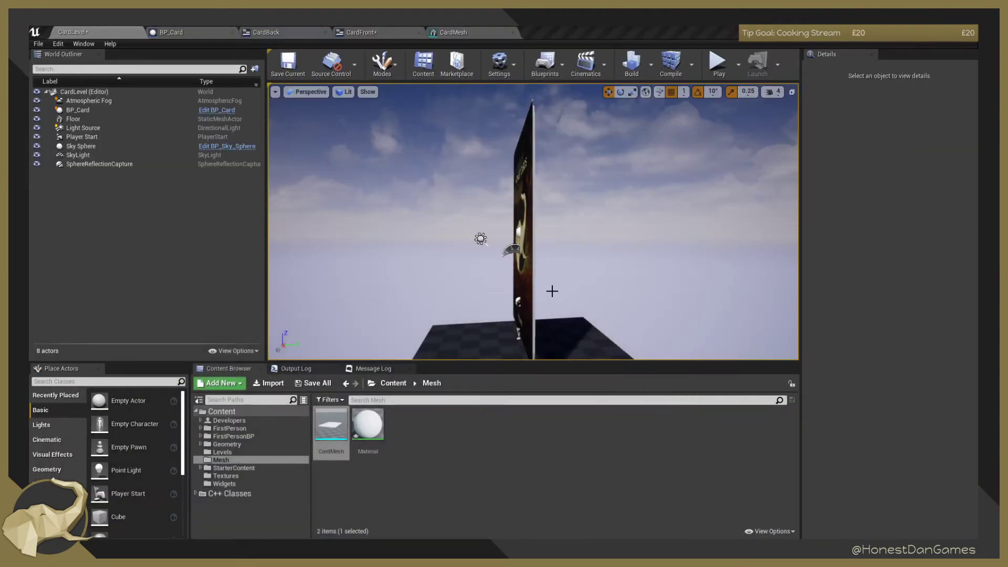
Select BP_Card in the level and examine from several angles how the back and front widgets sit on the card mesh.
{"action": "right_click_drag", "start_coordinate": [553, 292], "coordinate": [608, 177]}
{"action": "key", "text": "s"}
{"action": "key", "text": "w"}
{"action": "left_click", "coordinate": [511, 165]}
{"action": "key", "text": "d"}
{"action": "key", "text": "a"}
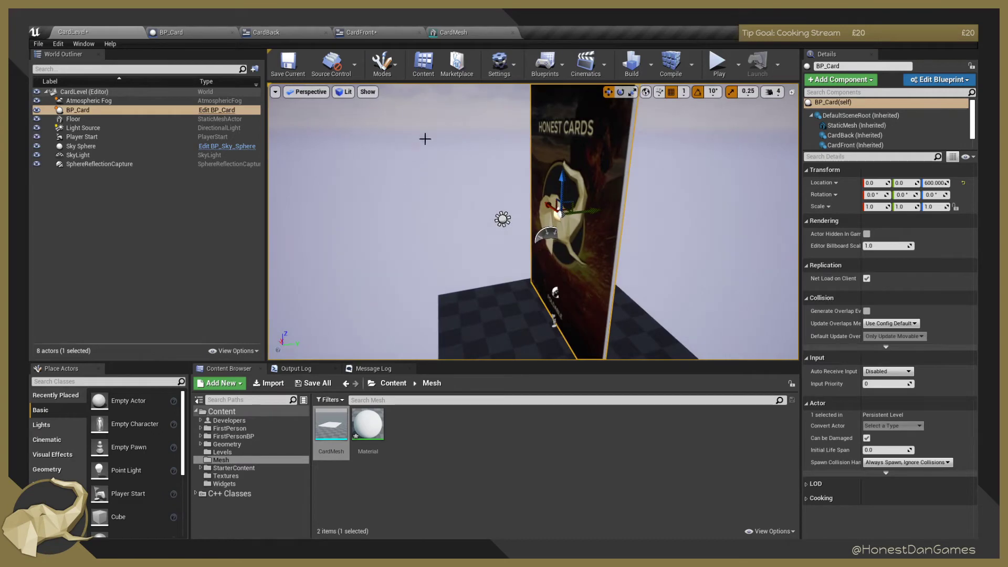
{"action": "right_click_drag", "start_coordinate": [485, 289], "coordinate": [378, 270]}
{"action": "key", "text": "d"}
{"action": "key", "text": "a"}
{"action": "key", "text": "d"}
{"action": "key", "text": "d"}
{"action": "key", "text": "w"}
{"action": "key", "text": "s"}
{"action": "key", "text": "w"}
{"action": "key", "text": "s"}
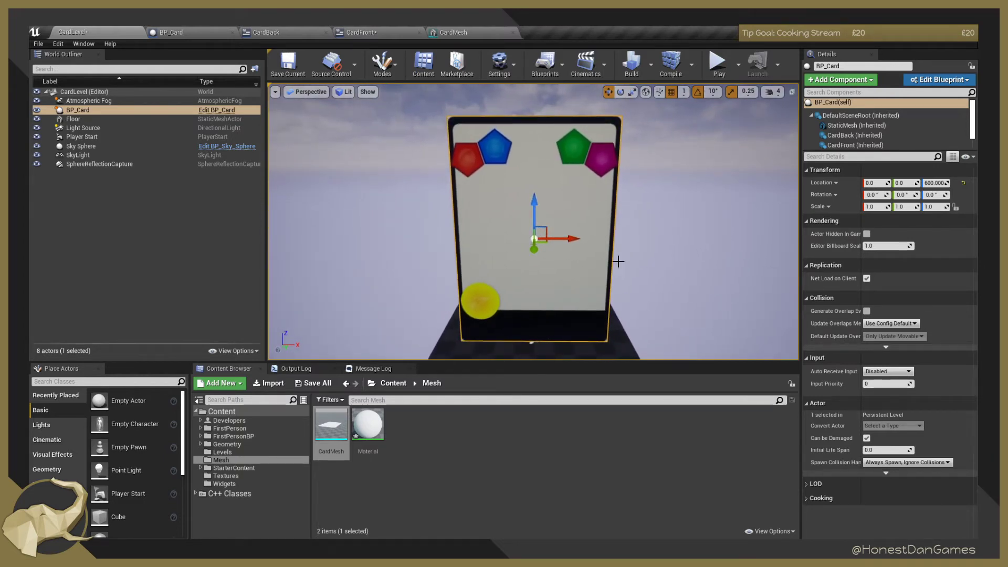
{"action": "key", "text": "d"}
{"action": "mouse_move", "coordinate": [635, 186]}
{"action": "right_mouse_down"}
{"action": "mouse_move", "coordinate": [575, 194]}
{"action": "mouse_move", "coordinate": [593, 202]}
{"action": "mouse_move", "coordinate": [651, 195]}
{"action": "right_mouse_up"}
{"action": "key", "text": "a"}
{"action": "key", "text": "w"}
{"action": "key", "text": "s"}
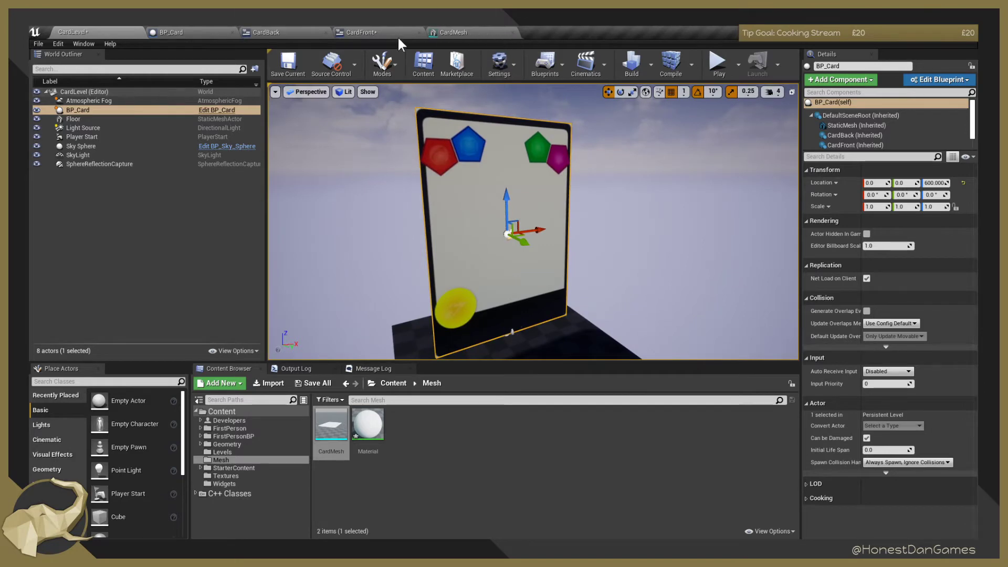
In the CardFront widget, compile it and delete the Spacer and the Vertical Box with its Text Block from the Border.
{"action": "left_click", "coordinate": [398, 35]}
{"action": "key", "text": "F7"}
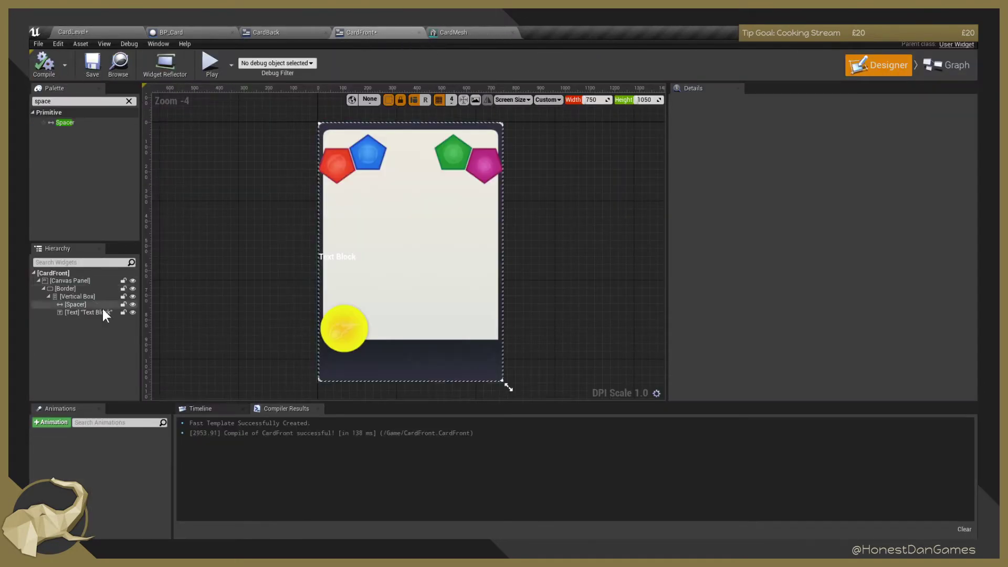
{"action": "left_click", "coordinate": [86, 311]}
{"action": "left_click", "coordinate": [83, 297]}
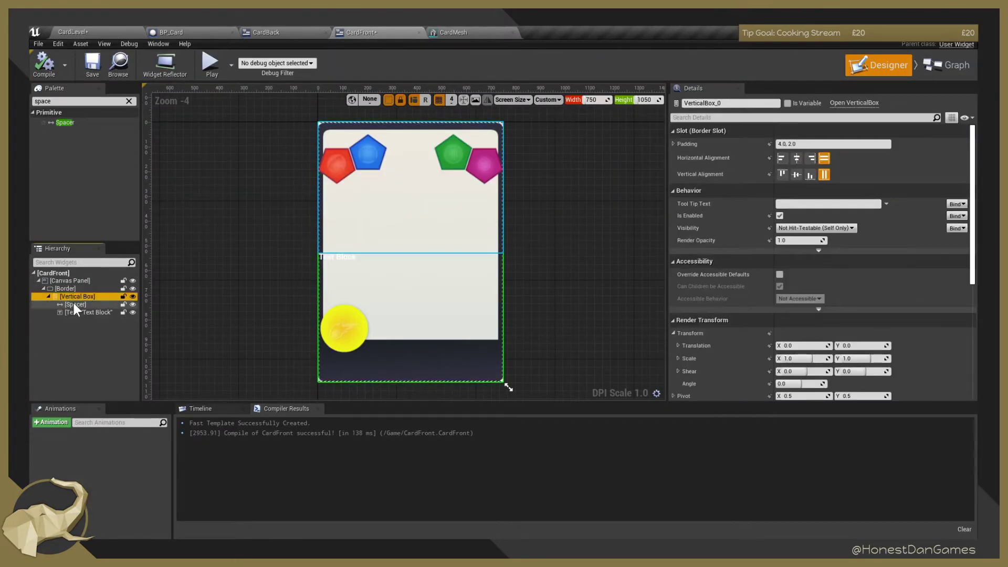
{"action": "left_click", "coordinate": [73, 304]}
{"action": "left_click", "coordinate": [86, 309]}
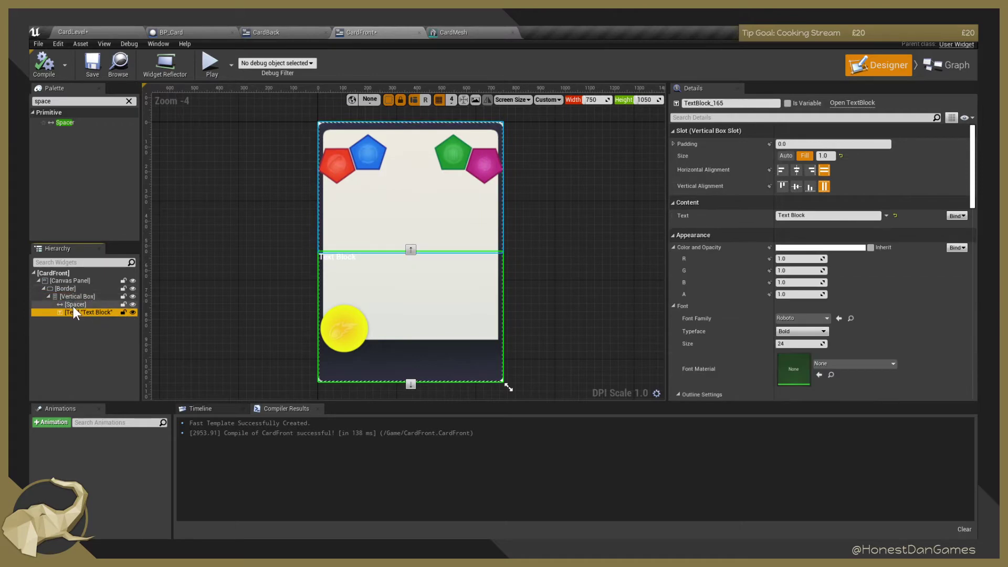
{"action": "left_click", "coordinate": [73, 303]}
{"action": "key", "text": "Delete"}
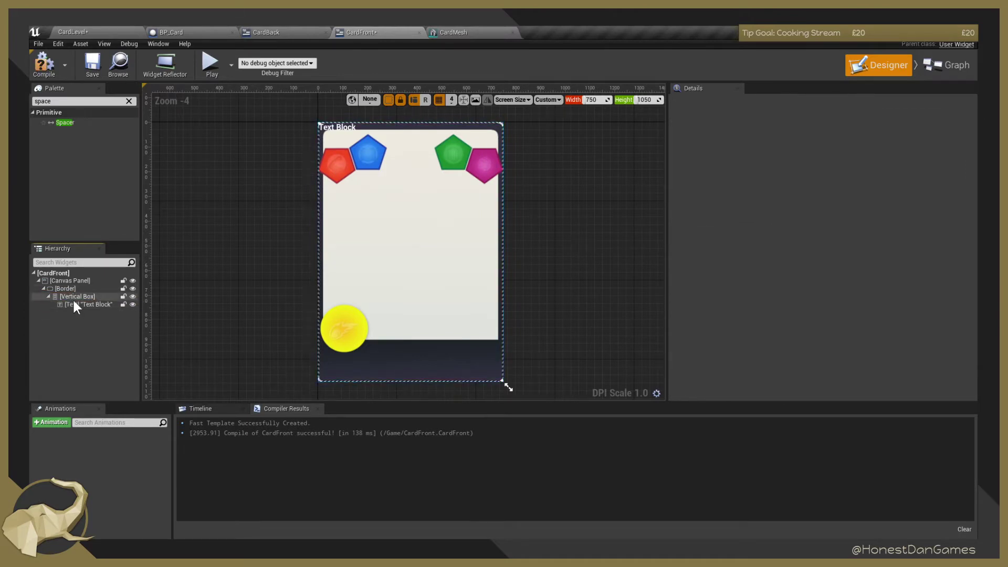
{"action": "left_click", "coordinate": [73, 299]}
{"action": "key", "text": "Delete"}
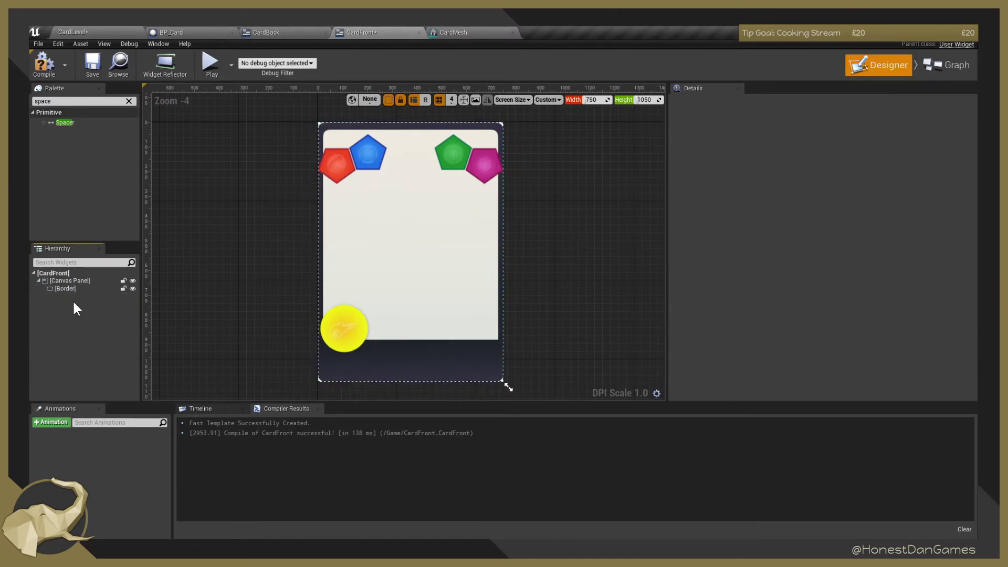
{"action": "left_click", "coordinate": [66, 102]}
{"action": "type", "text": "text"}
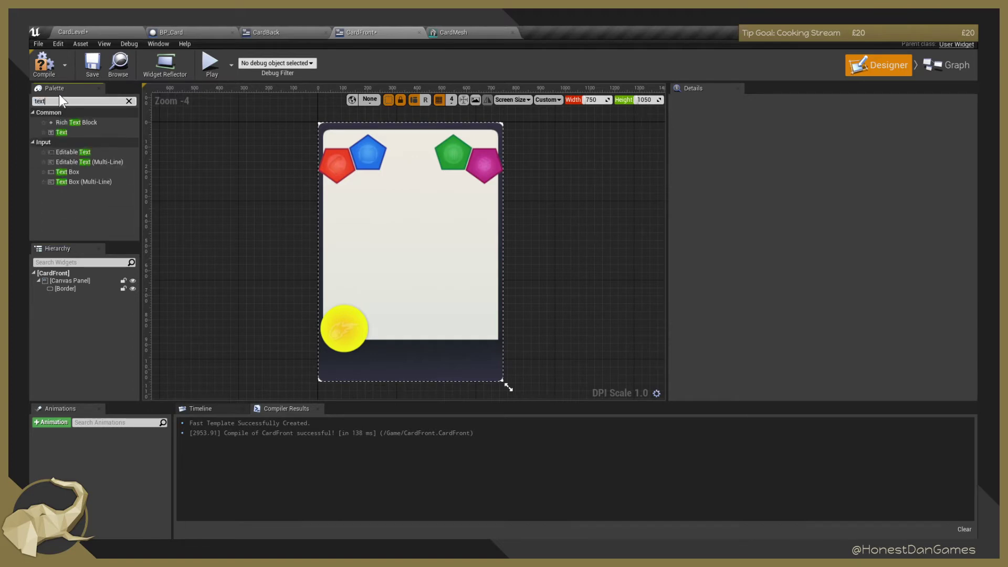
{"action": "key", "text": "BackSpace"}
{"action": "key", "text": "BackSpace"}
{"action": "key", "text": "BackSpace"}
{"action": "key", "text": "BackSpace"}
Find the Canvas Panel widget, add one inside CardFront's Border, and select it.
{"action": "type", "text": "can"}
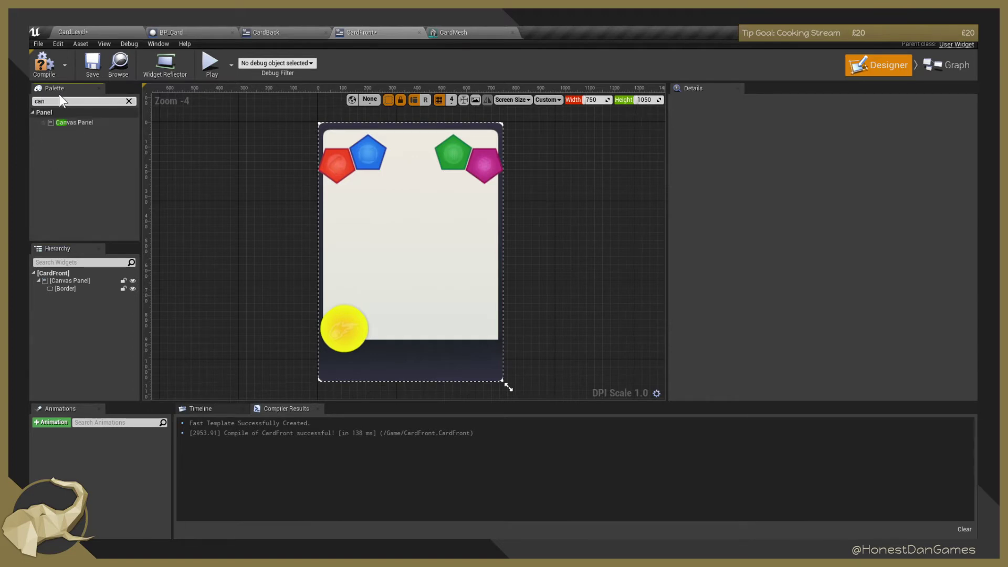
{"action": "left_click", "coordinate": [74, 121]}
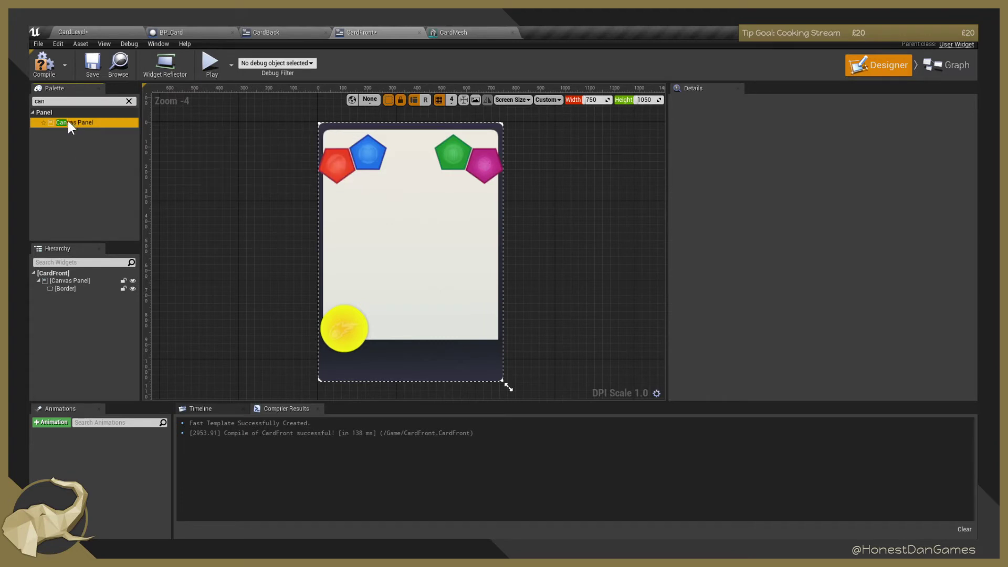
{"action": "left_click_drag", "start_coordinate": [68, 121], "coordinate": [62, 289]}
{"action": "left_click", "coordinate": [70, 296]}
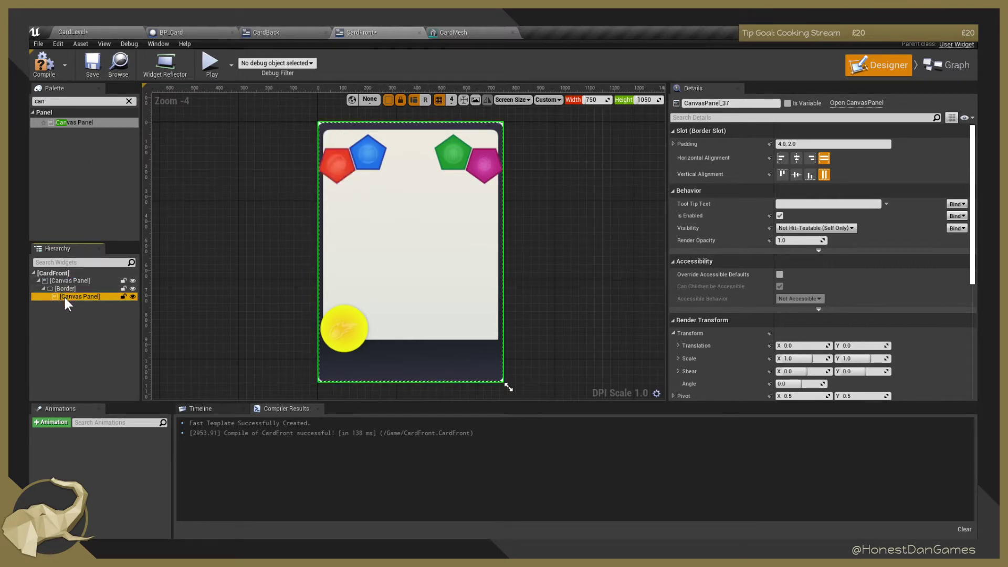
Move the new Canvas Panel out of the Border into the root Canvas Panel, and rename the root panel MainPanel.
{"action": "mouse_move", "coordinate": [64, 296]}
{"action": "left_mouse_down"}
{"action": "mouse_move", "coordinate": [52, 273]}
{"action": "mouse_move", "coordinate": [74, 304]}
{"action": "mouse_move", "coordinate": [62, 272]}
{"action": "mouse_move", "coordinate": [62, 281]}
{"action": "left_mouse_up"}
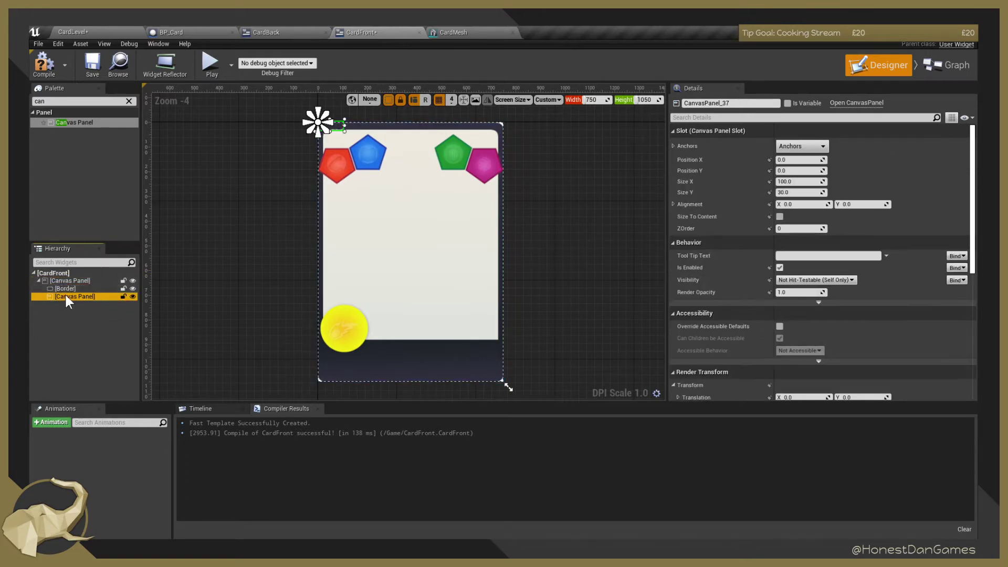
{"action": "left_click", "coordinate": [65, 280]}
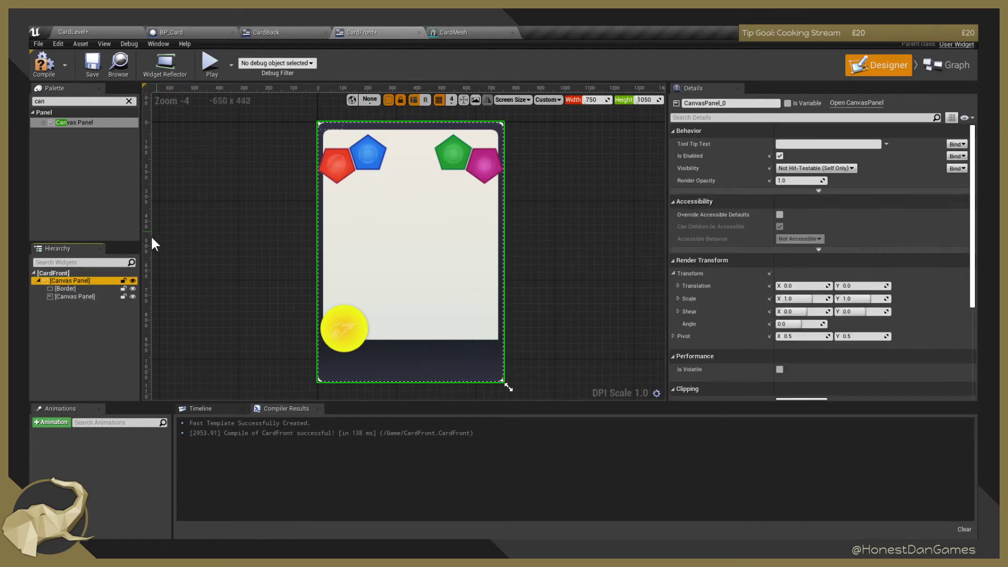
{"action": "left_click", "coordinate": [74, 298]}
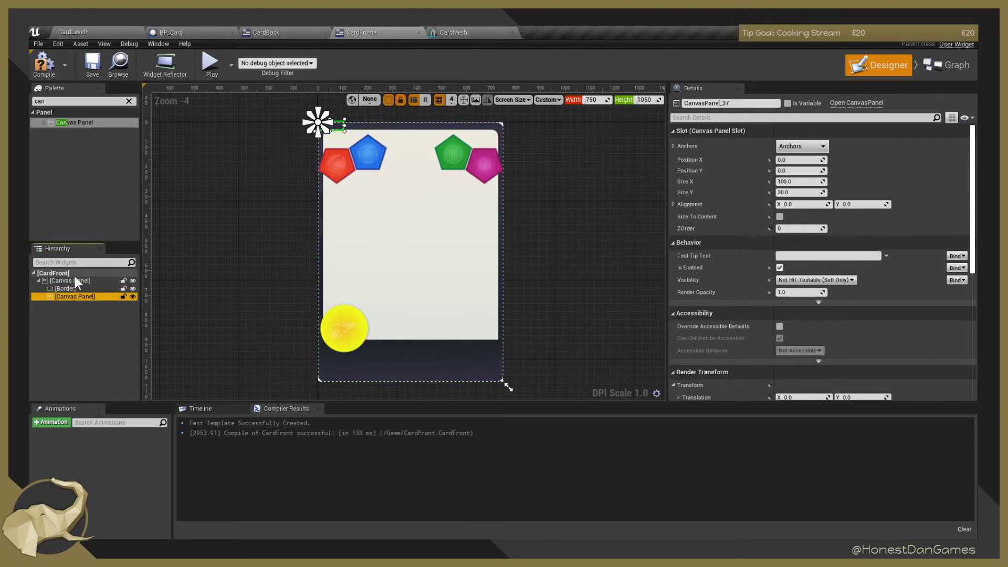
{"action": "left_click", "coordinate": [79, 279]}
{"action": "left_click", "coordinate": [82, 280]}
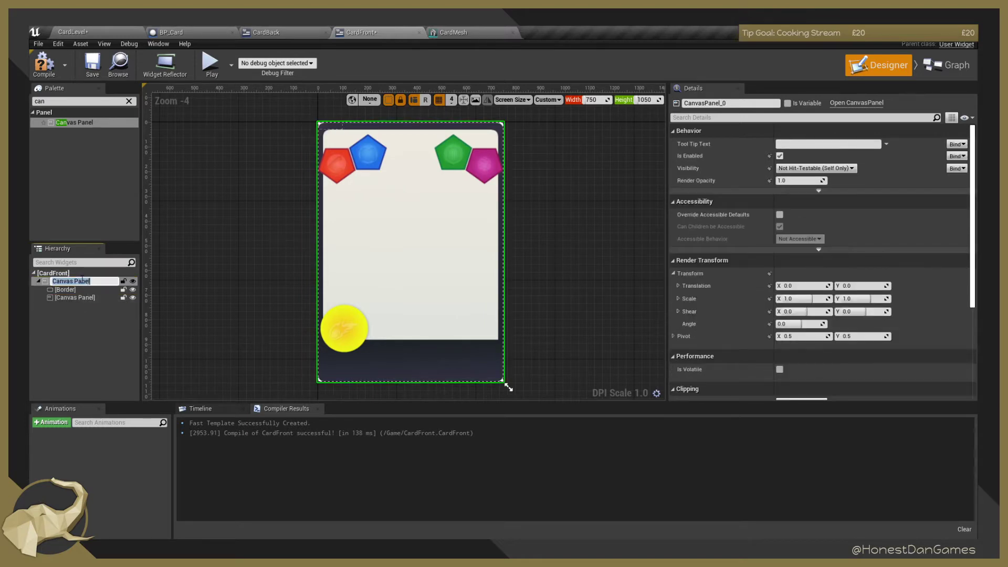
{"action": "type", "text": "MainPanel"}
{"action": "key", "text": "Return"}
Rename the nested Canvas Panel as FooterPanel.
{"action": "left_click", "coordinate": [83, 297]}
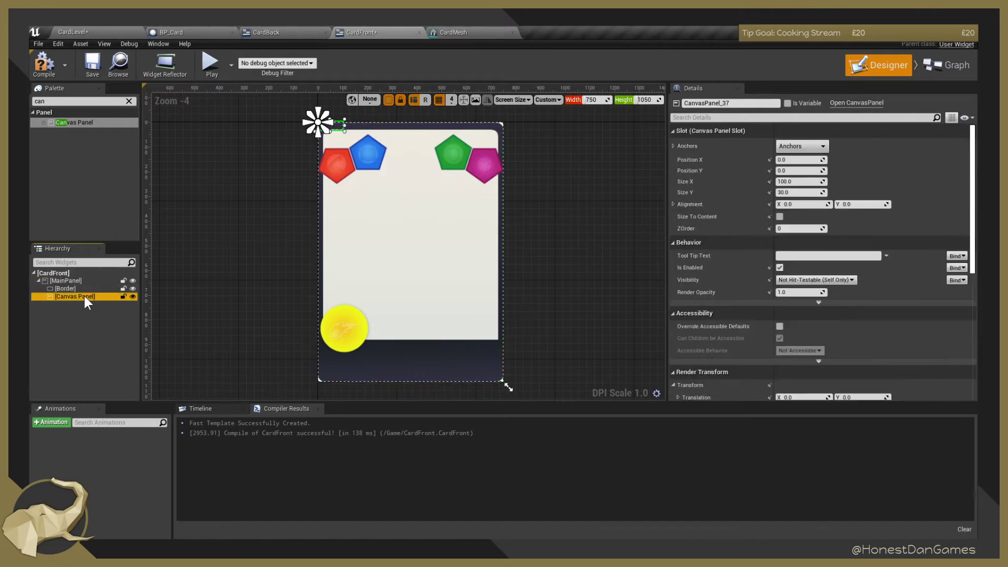
{"action": "left_click", "coordinate": [85, 295]}
{"action": "key", "text": "BackSpace"}
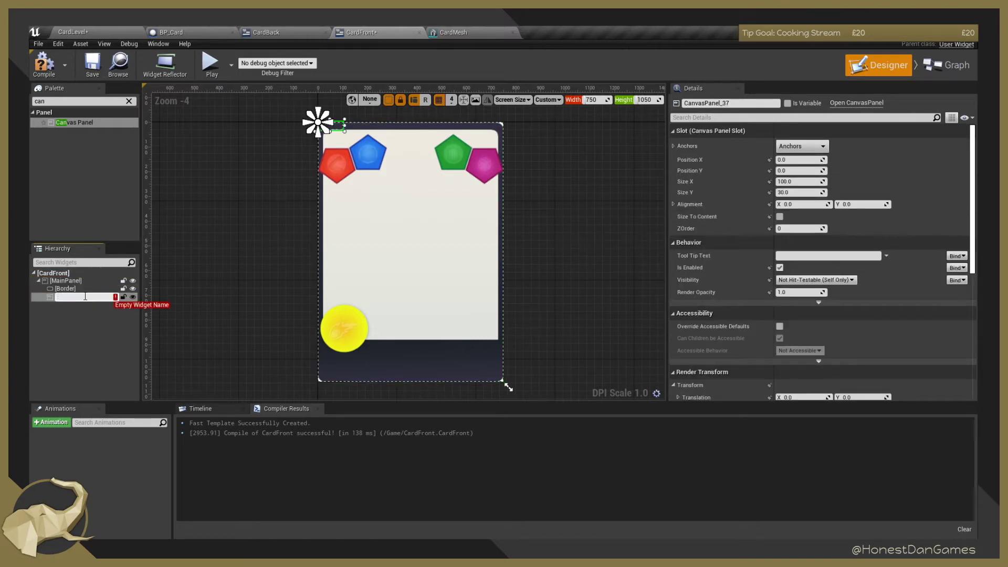
{"action": "type", "text": "Name"}
{"action": "key", "text": "BackSpace"}
{"action": "type", "text": "FooterPanel"}
{"action": "key", "text": "Return"}
Anchor FooterPanel along MainPanel's bottom edge with horizontal stretch, and set Position Y and Offset Right to 0.
{"action": "left_click", "coordinate": [71, 283]}
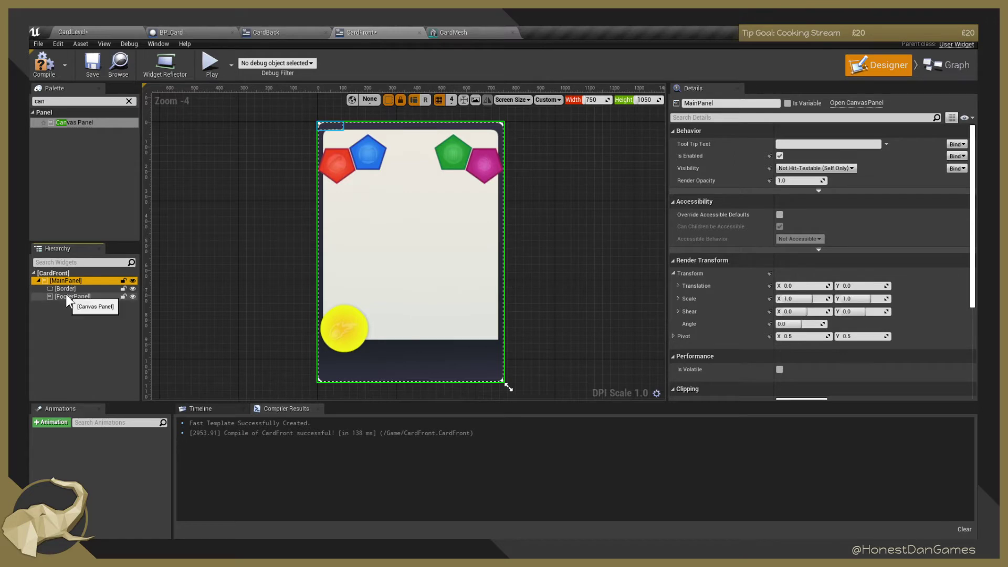
{"action": "left_click", "coordinate": [65, 295]}
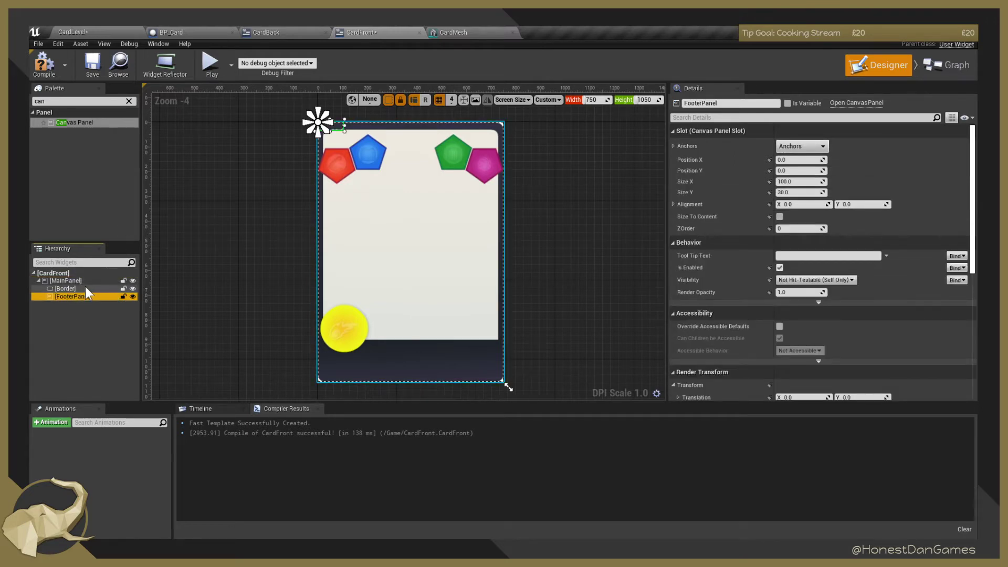
{"action": "left_click", "coordinate": [806, 147]}
{"action": "left_click", "coordinate": [890, 251]}
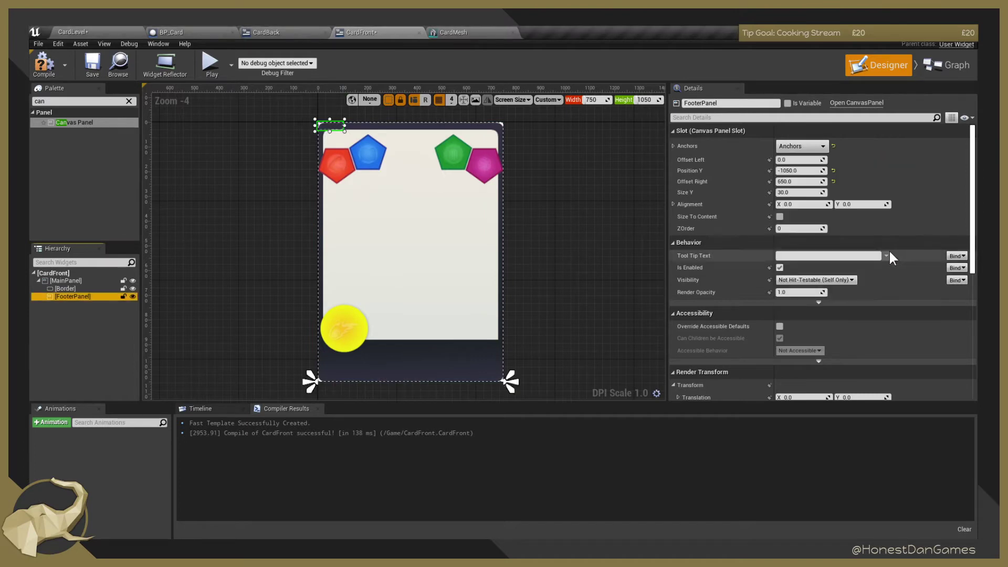
{"action": "left_click", "coordinate": [833, 170]}
{"action": "left_click", "coordinate": [833, 181]}
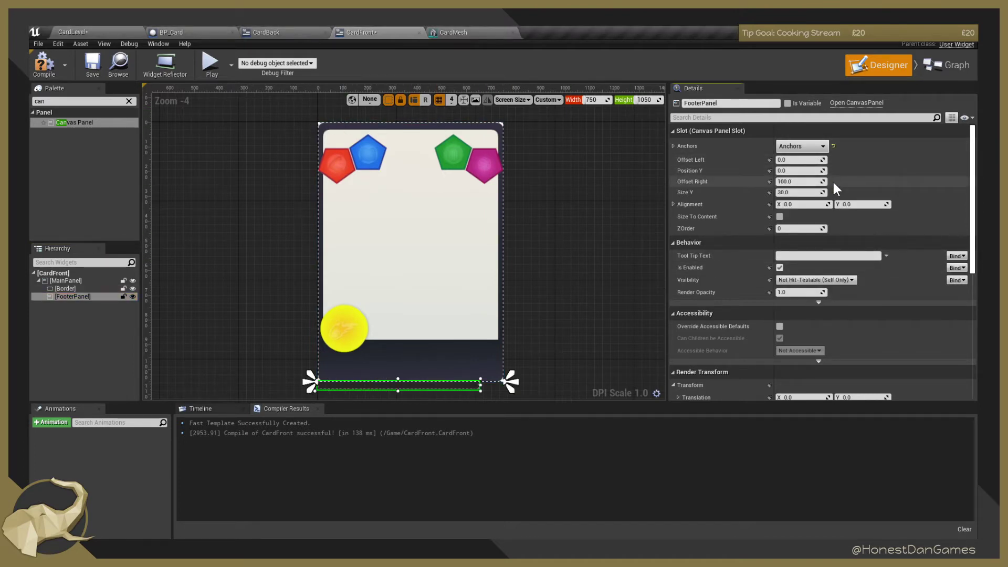
{"action": "left_click", "coordinate": [818, 146]}
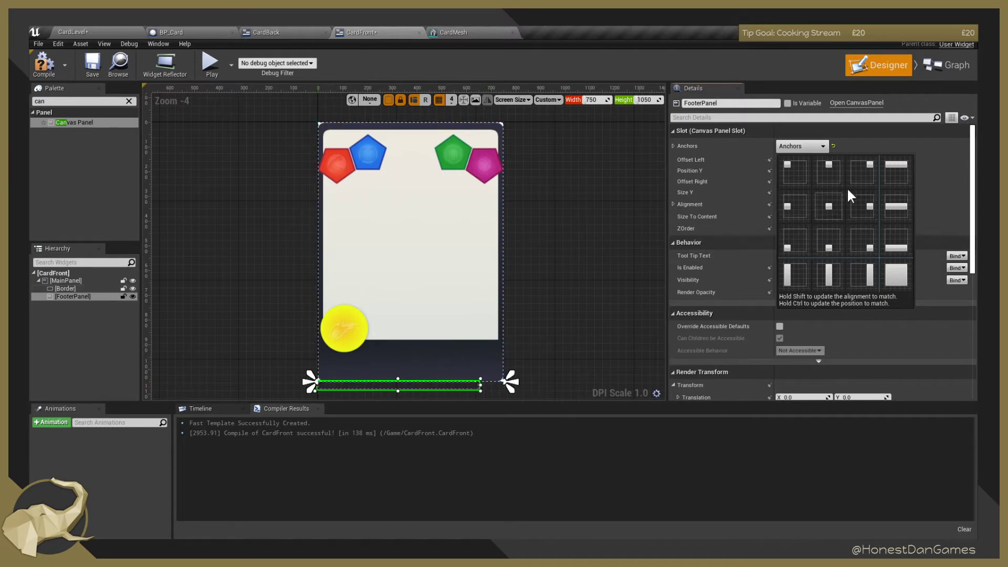
{"action": "left_click", "coordinate": [878, 140]}
{"action": "left_click", "coordinate": [812, 181]}
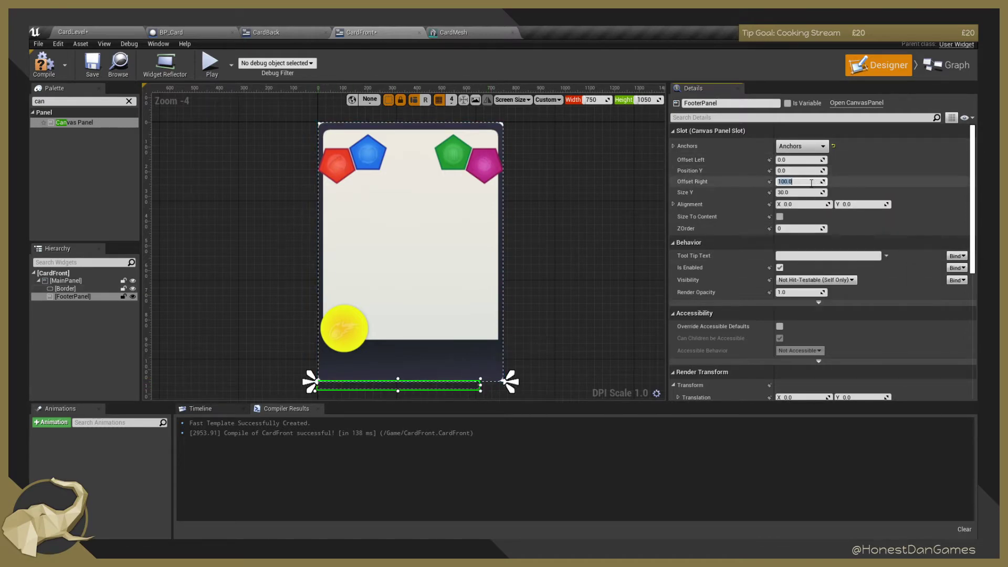
{"action": "type", "text": "0"}
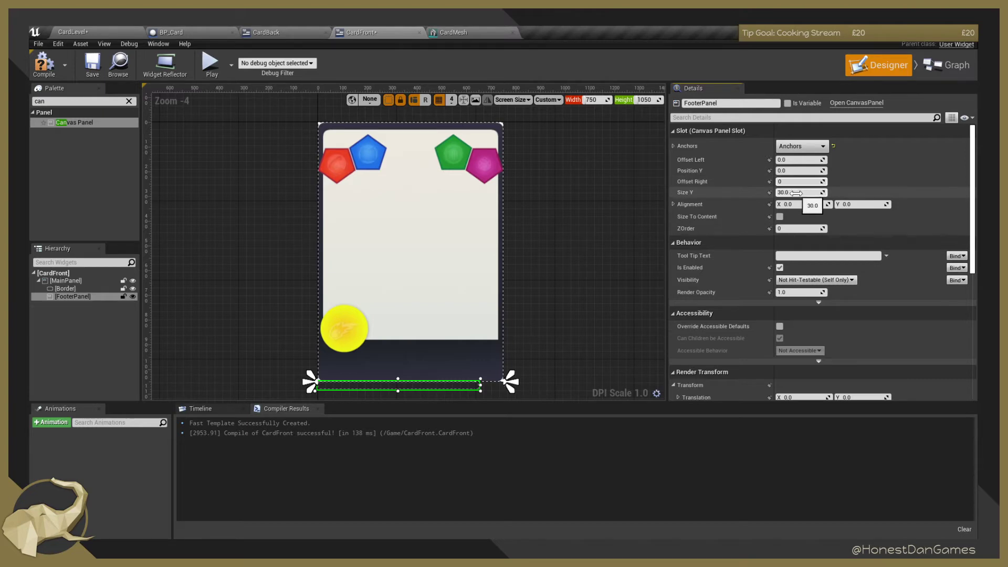
{"action": "left_click", "coordinate": [797, 193]}
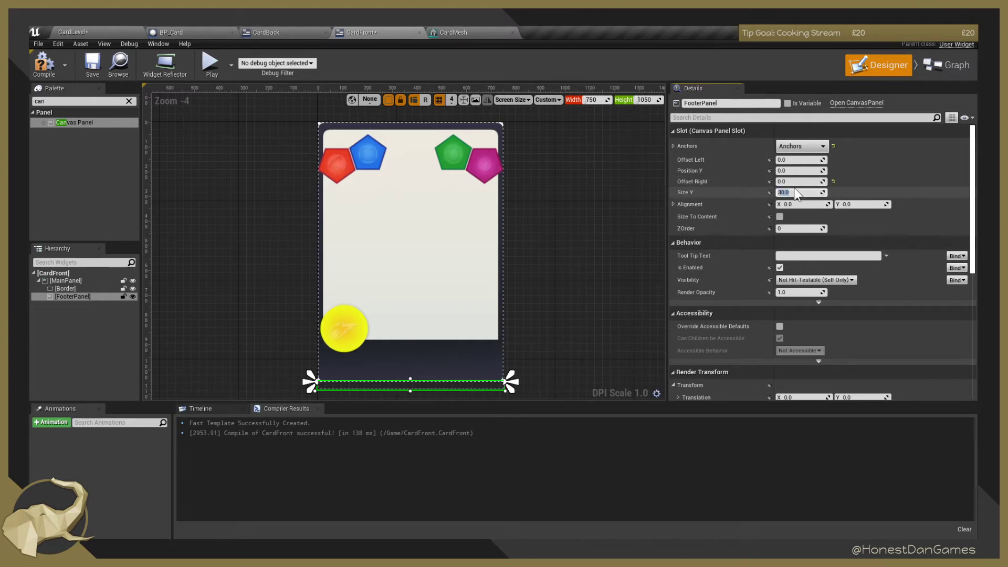
Reapply FooterPanel's bottom-stretch anchor with matching alignment, giving an Alignment Y of 1.0.
{"action": "left_click", "coordinate": [814, 146]}
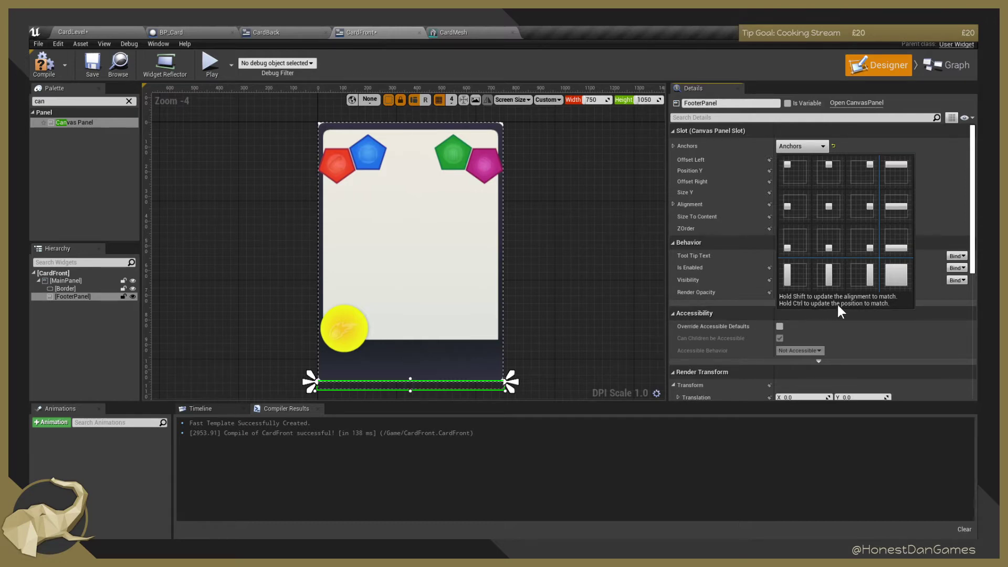
{"action": "left_click", "coordinate": [896, 251]}
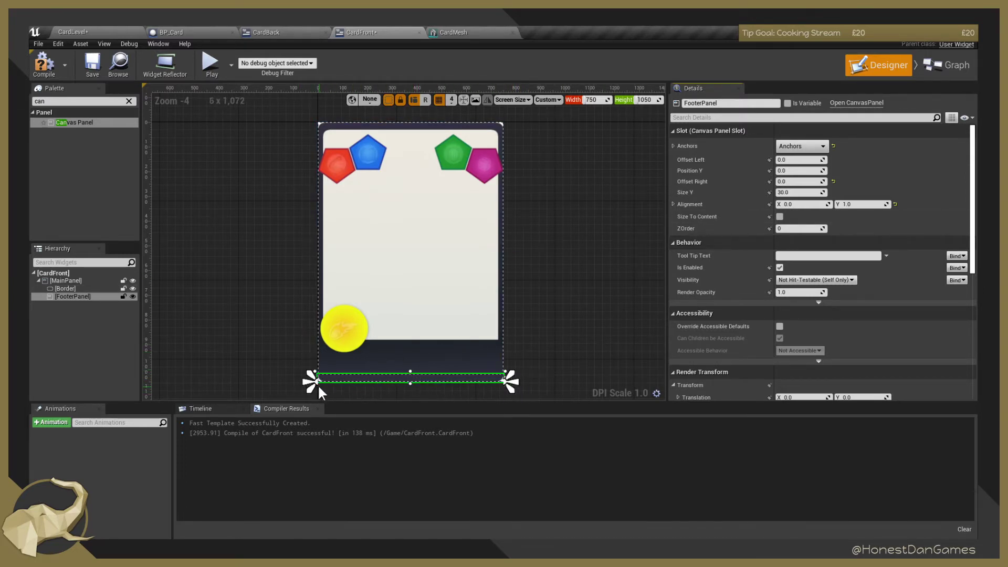
{"action": "left_click", "coordinate": [801, 147]}
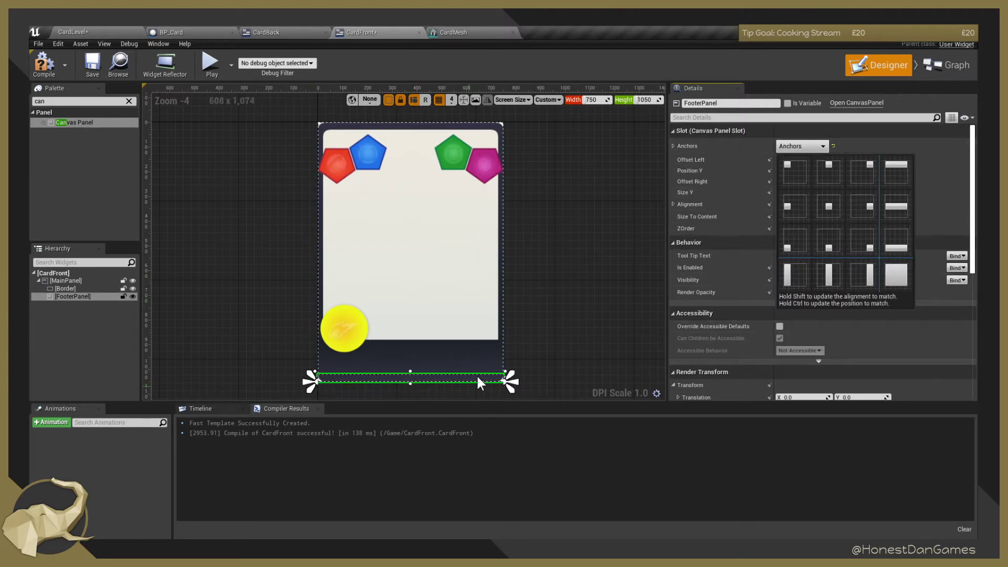
{"action": "left_click", "coordinate": [588, 321]}
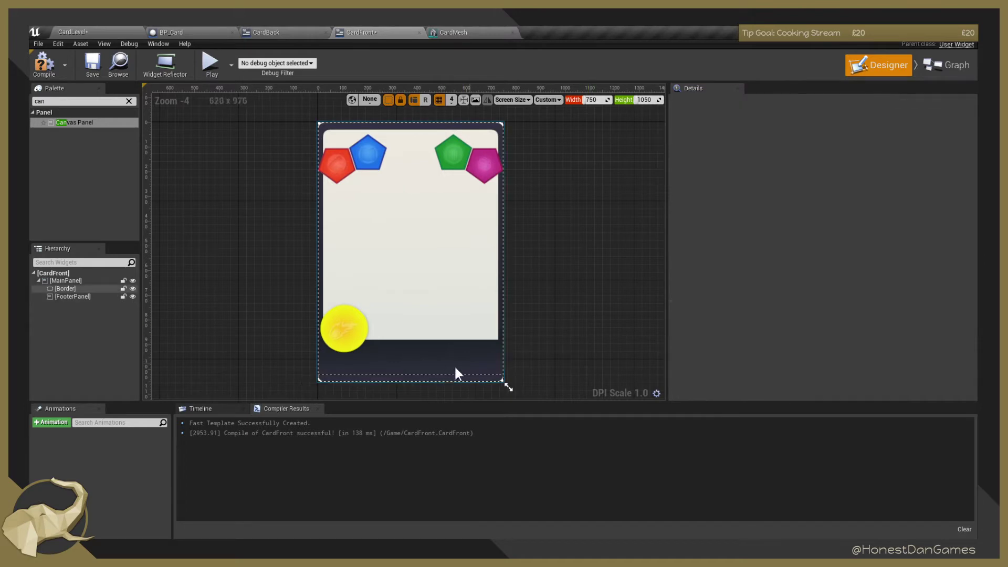
Extend FooterPanel upward to the top of the card's dark footer band, with a Size Y of about 167.6.
{"action": "left_click", "coordinate": [423, 374]}
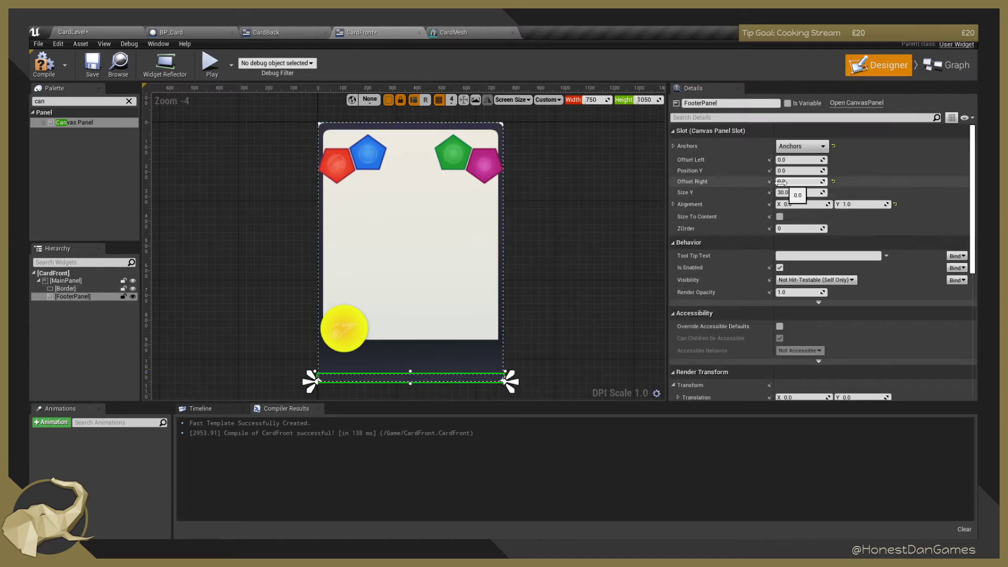
{"action": "left_click_drag", "start_coordinate": [412, 376], "coordinate": [412, 338]}
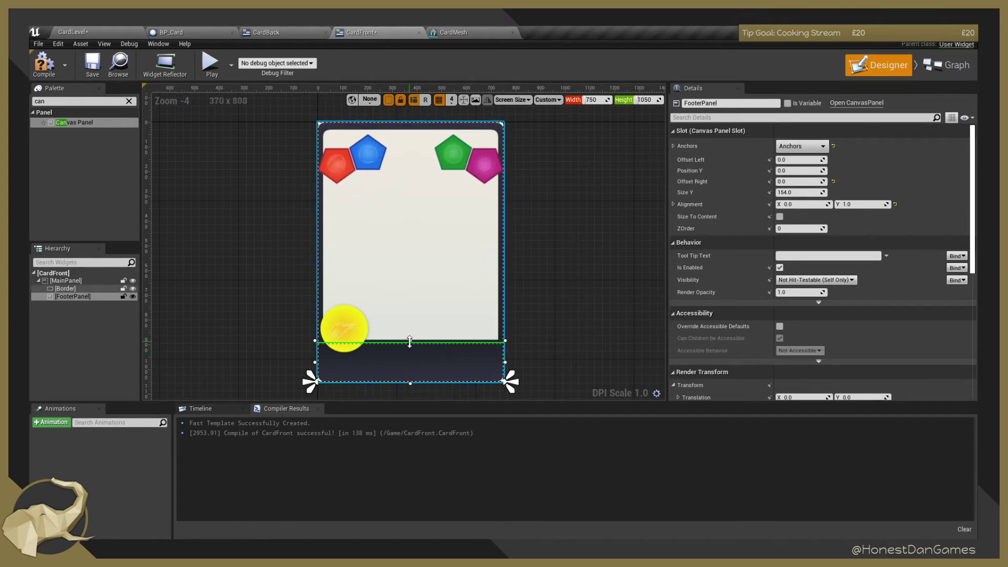
{"action": "left_click_drag", "start_coordinate": [410, 341], "coordinate": [409, 338]}
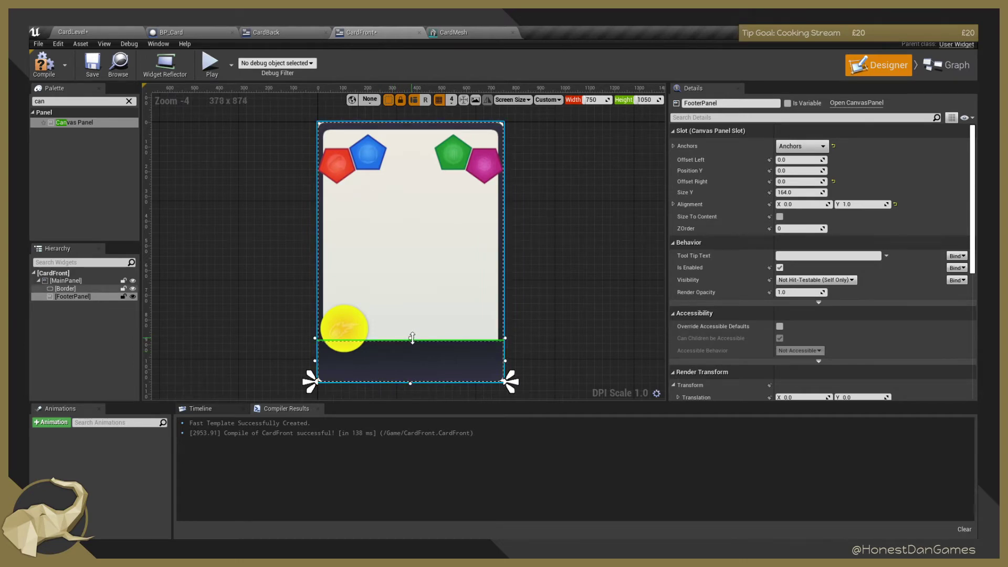
{"action": "scroll", "coordinate": [420, 347], "scroll_direction": "up", "scroll_amount": 5}
{"action": "scroll", "coordinate": [418, 342], "scroll_direction": "up", "scroll_amount": 3}
{"action": "left_click_drag", "start_coordinate": [356, 309], "coordinate": [356, 302]}
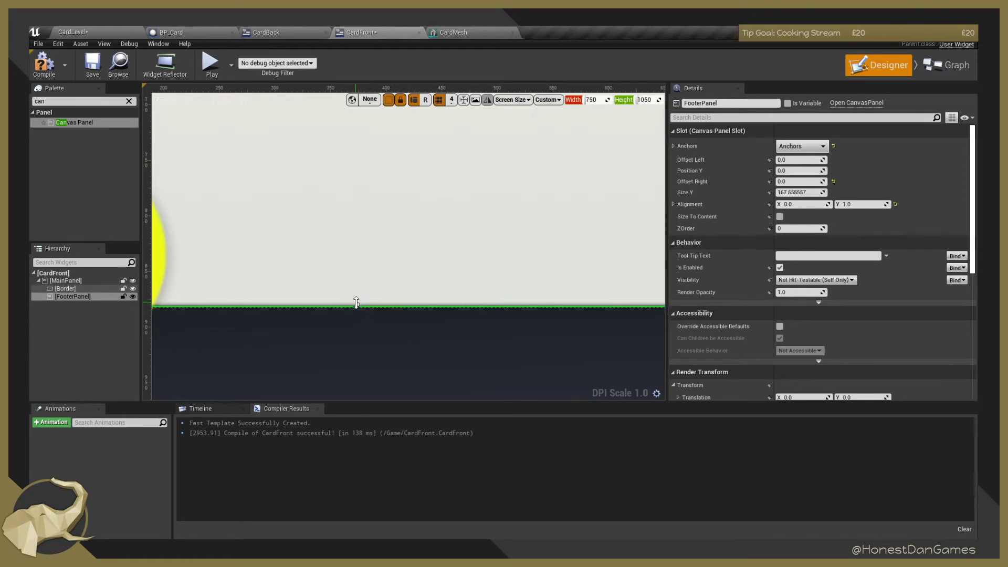
Examine how FooterPanel lines up with the dark footer band and the yellow circle on the card.
{"action": "scroll", "coordinate": [373, 306], "scroll_direction": "down", "scroll_amount": 5}
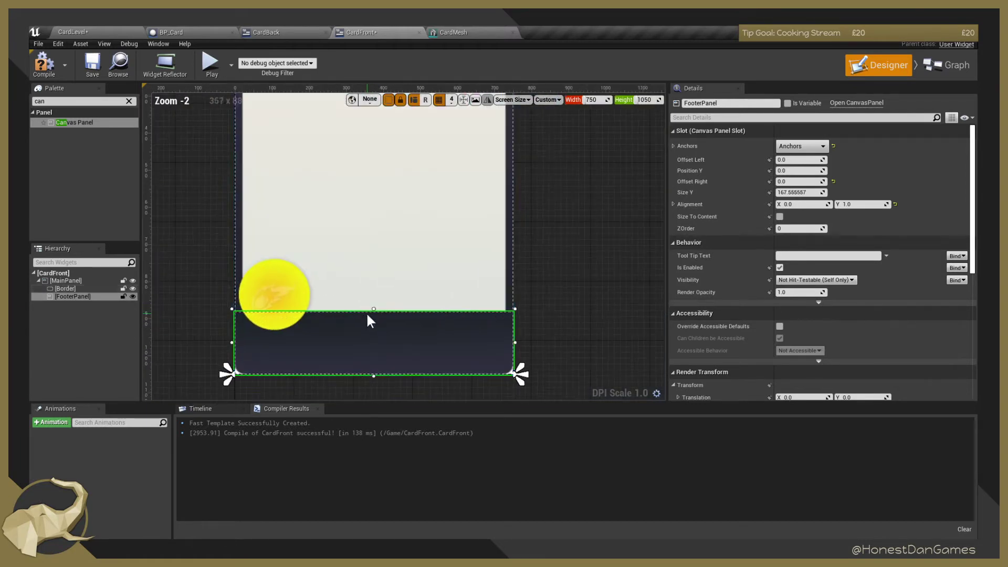
{"action": "left_click", "coordinate": [191, 263]}
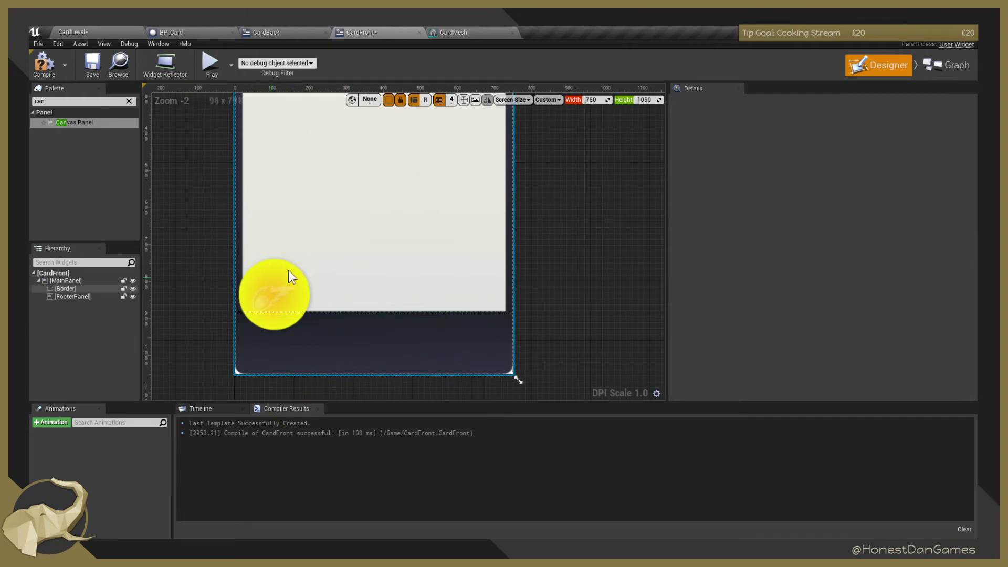
{"action": "scroll", "coordinate": [291, 276], "scroll_direction": "down", "scroll_amount": 5}
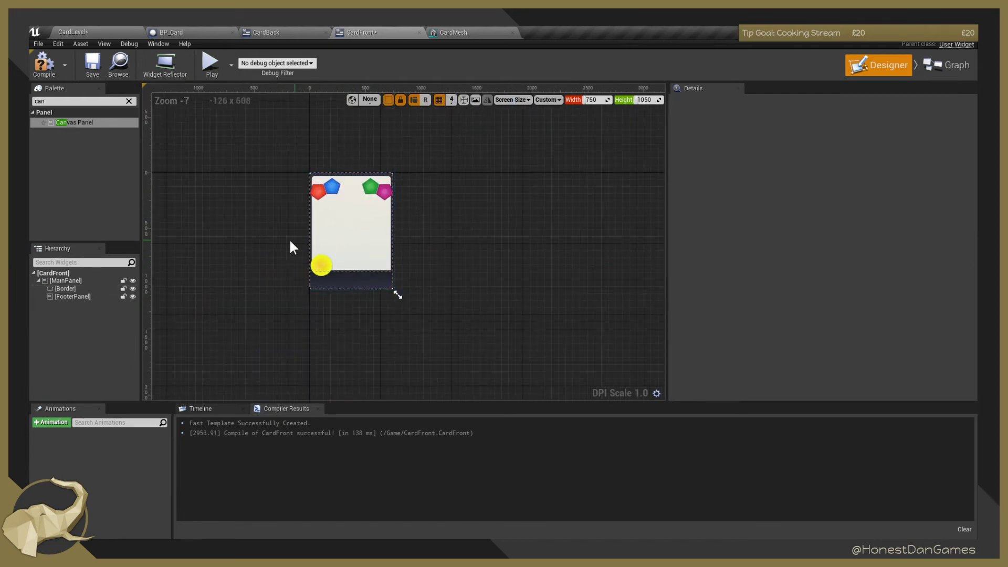
{"action": "left_click", "coordinate": [74, 296]}
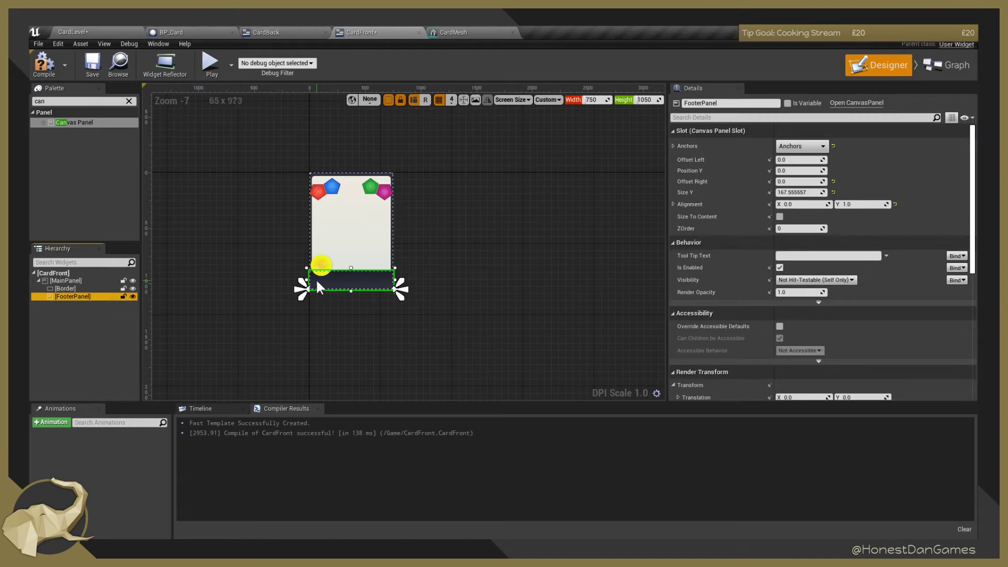
{"action": "scroll", "coordinate": [317, 282], "scroll_direction": "up", "scroll_amount": 5}
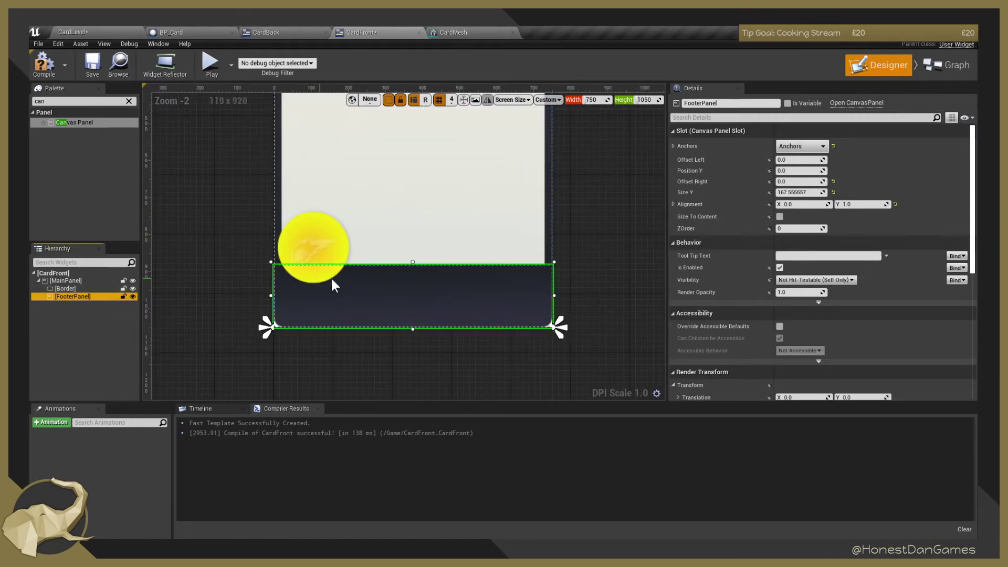
{"action": "scroll", "coordinate": [244, 245], "scroll_direction": "down", "scroll_amount": 5}
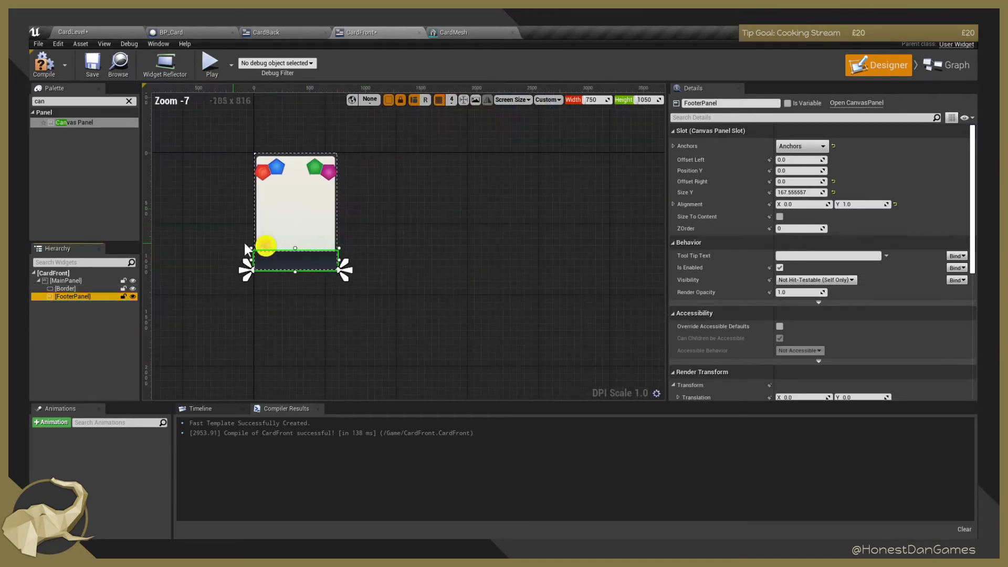
{"action": "right_click_drag", "start_coordinate": [368, 211], "coordinate": [458, 278]}
{"action": "right_click_drag", "start_coordinate": [236, 270], "coordinate": [206, 233]}
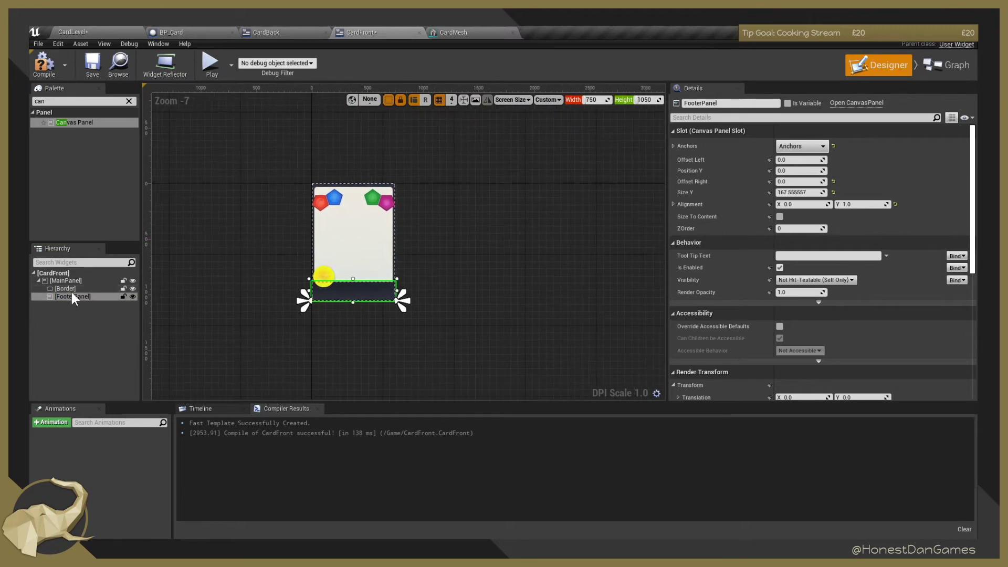
Duplicate FooterPanel inside MainPanel and rename the copy LevelPanel.
{"action": "left_click", "coordinate": [72, 297]}
{"action": "key", "text": "ctrl+w"}
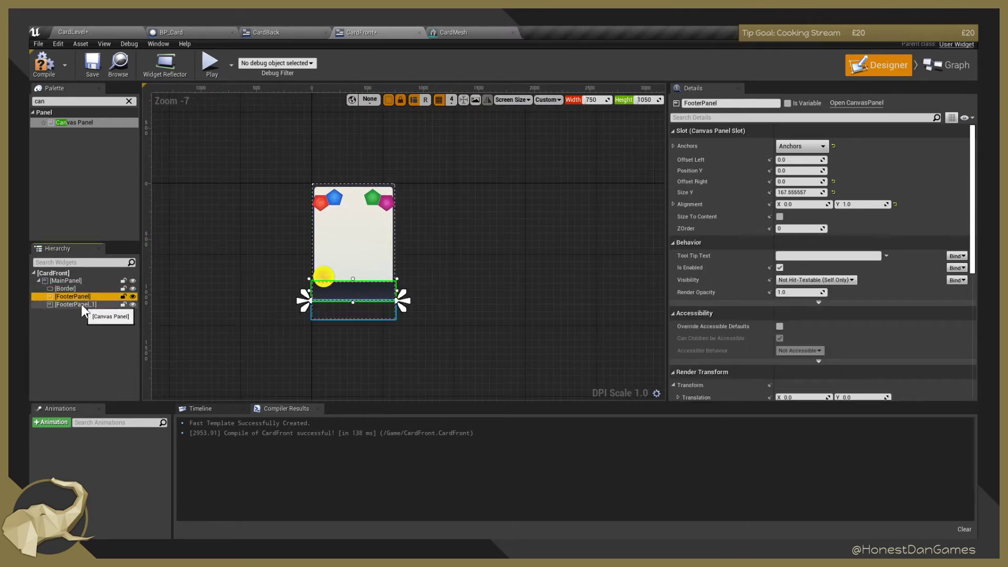
{"action": "left_click", "coordinate": [83, 305]}
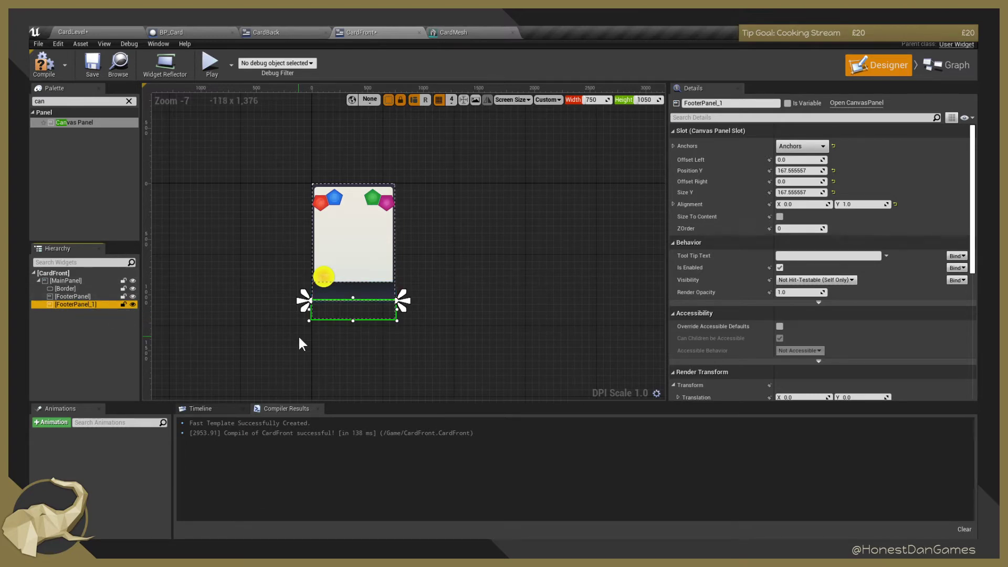
{"action": "left_click", "coordinate": [348, 285]}
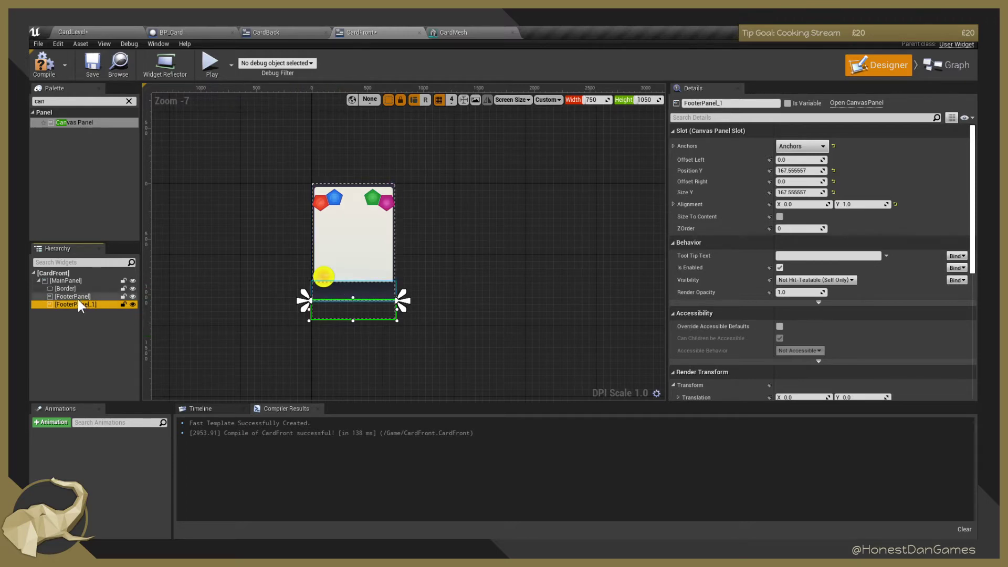
{"action": "left_click", "coordinate": [78, 304]}
{"action": "left_click", "coordinate": [78, 304]}
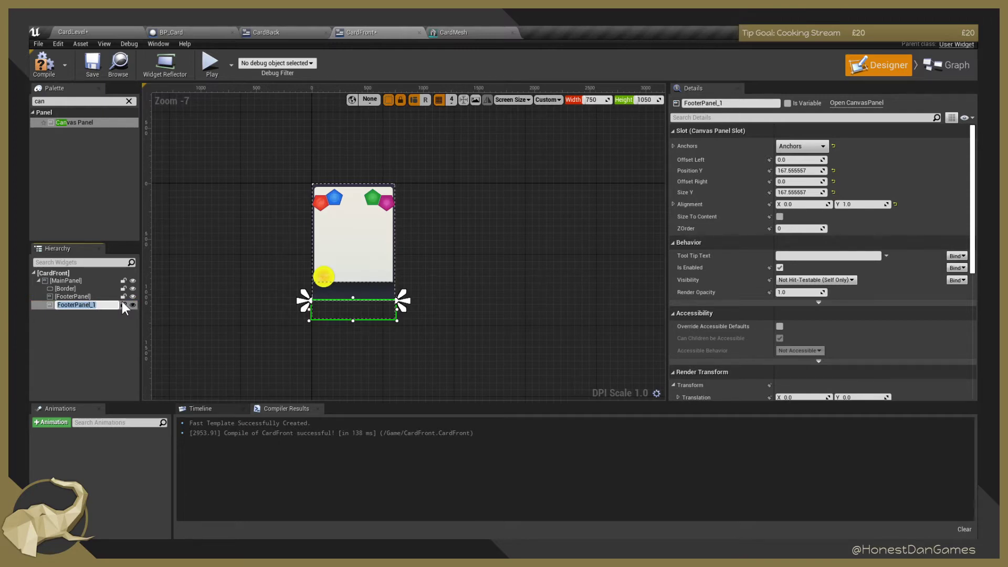
{"action": "type", "text": "LevelPanel"}
{"action": "key", "text": "Return"}
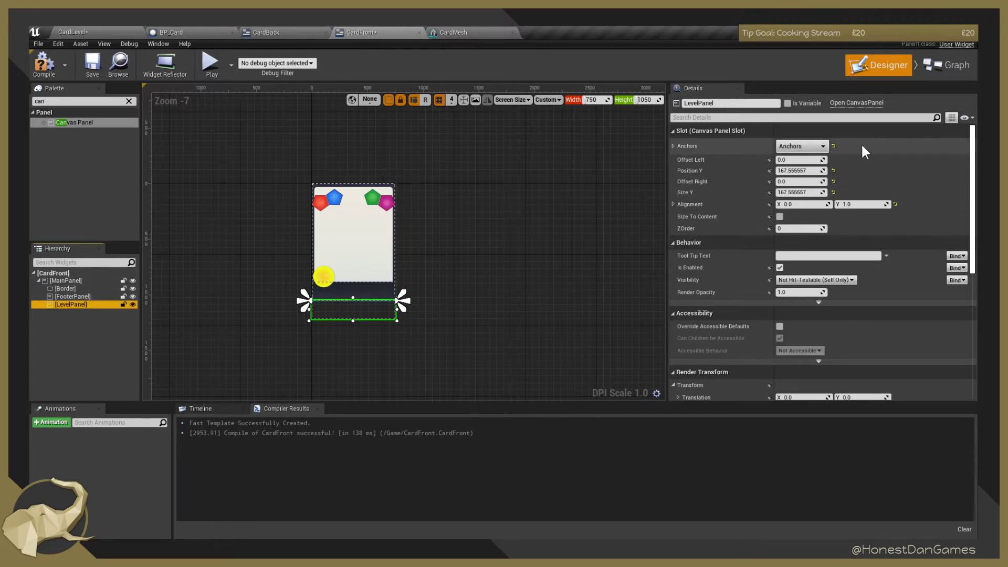
Anchor LevelPanel to the card's lower-left corner and resize it around the yellow circle, about 190 by 191.6.
{"action": "left_click", "coordinate": [805, 147]}
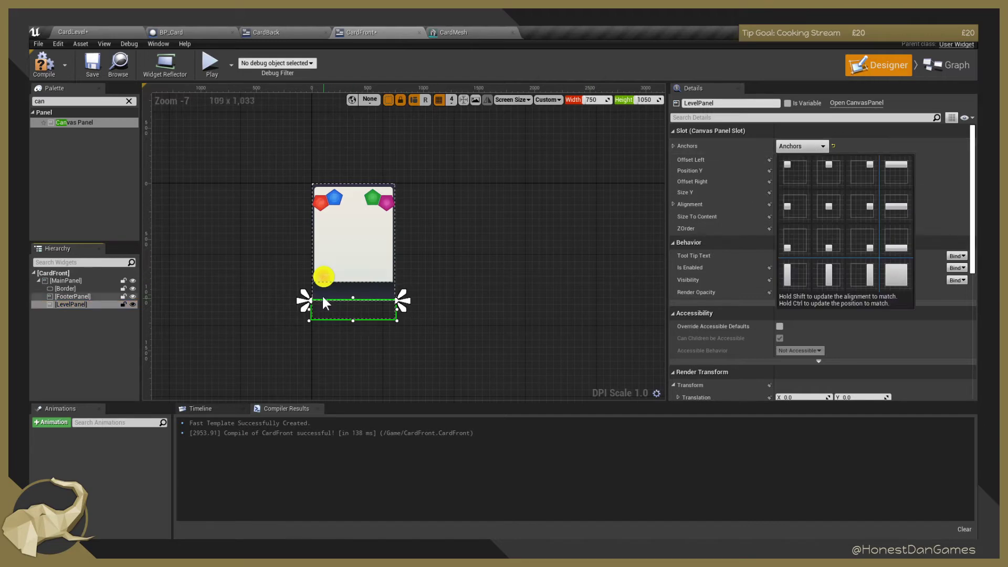
{"action": "left_click", "coordinate": [792, 244], "text": "ctrl+shift"}
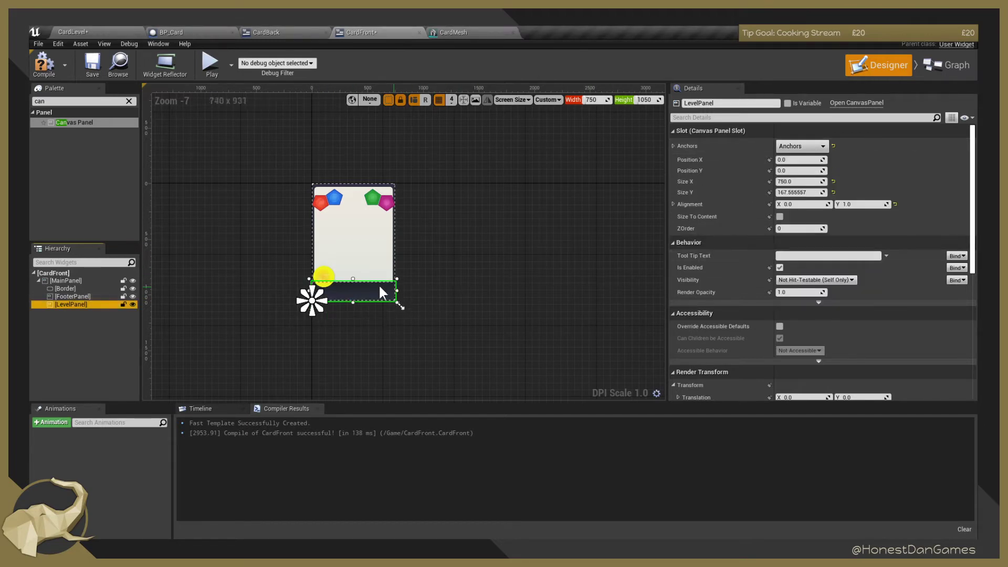
{"action": "scroll", "coordinate": [368, 289], "scroll_direction": "up", "scroll_amount": 7}
{"action": "scroll", "coordinate": [297, 279], "scroll_direction": "down", "scroll_amount": 2}
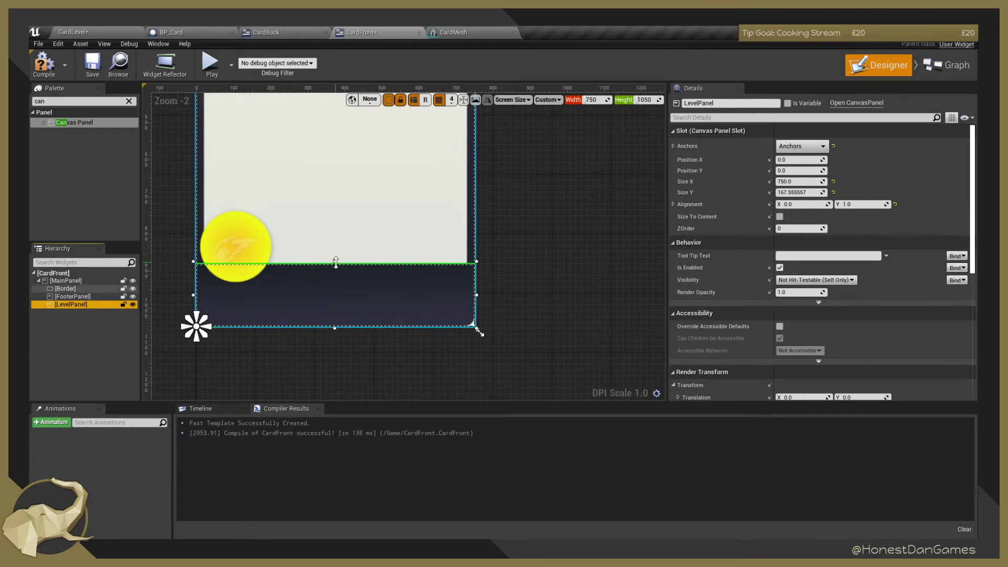
{"action": "left_click_drag", "start_coordinate": [335, 262], "coordinate": [334, 206]}
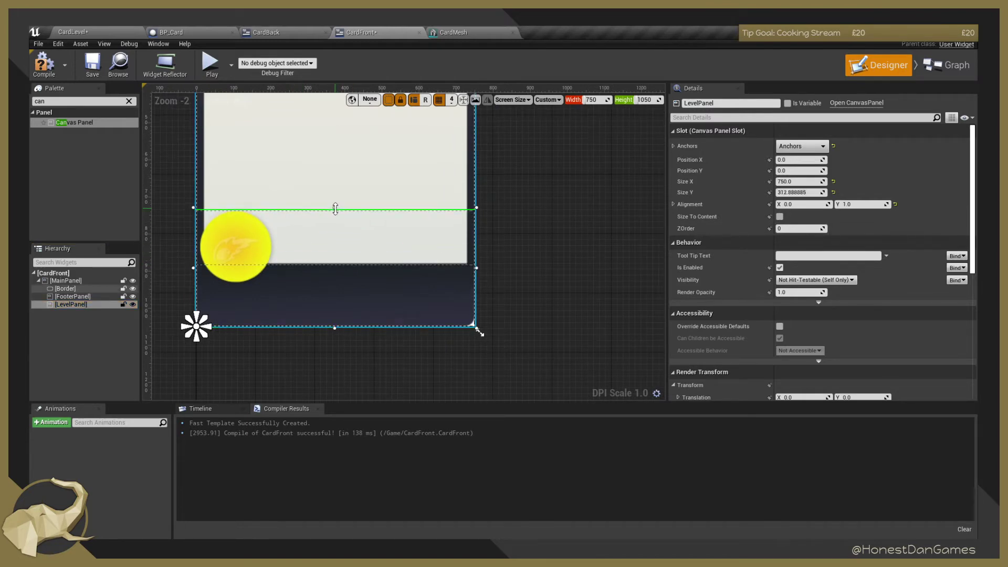
{"action": "left_click_drag", "start_coordinate": [335, 327], "coordinate": [339, 283]}
{"action": "left_click_drag", "start_coordinate": [476, 246], "coordinate": [273, 246]}
{"action": "left_click_drag", "start_coordinate": [195, 247], "coordinate": [199, 246]}
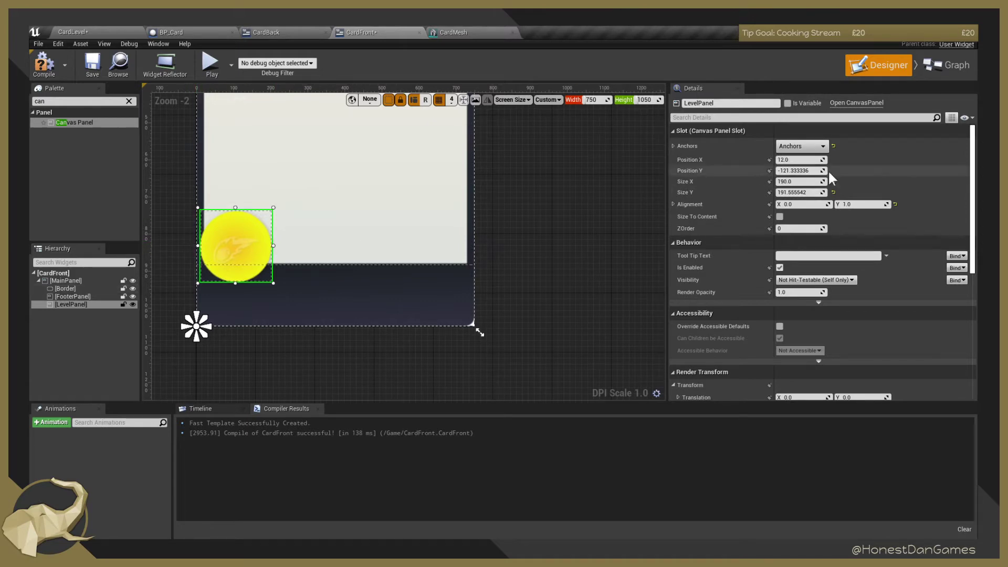
Set LevelPanel's Position Y to -120 and its Size Y to 190.
{"action": "left_click", "coordinate": [801, 171]}
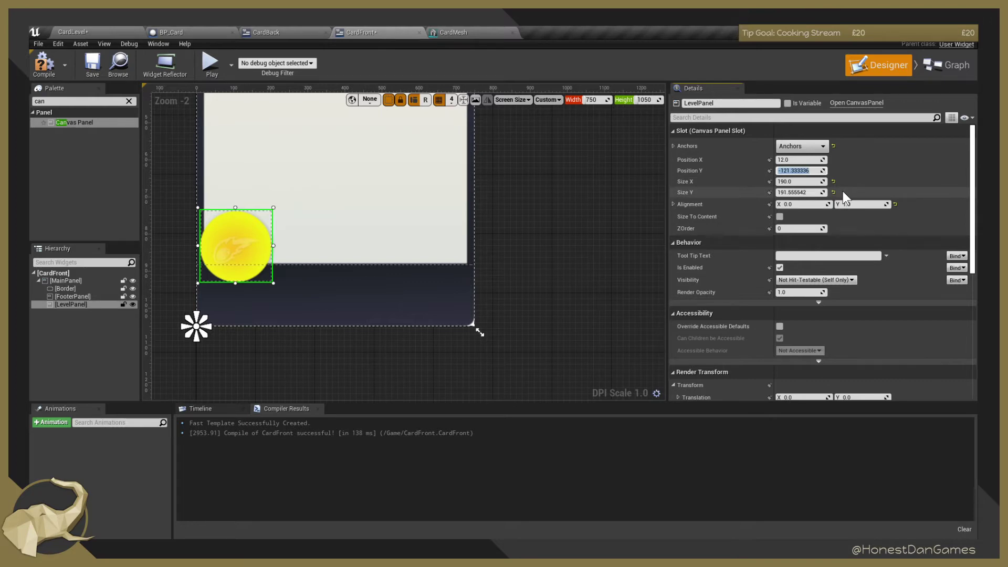
{"action": "type", "text": "-120"}
{"action": "key", "text": "Return"}
{"action": "left_click", "coordinate": [808, 192]}
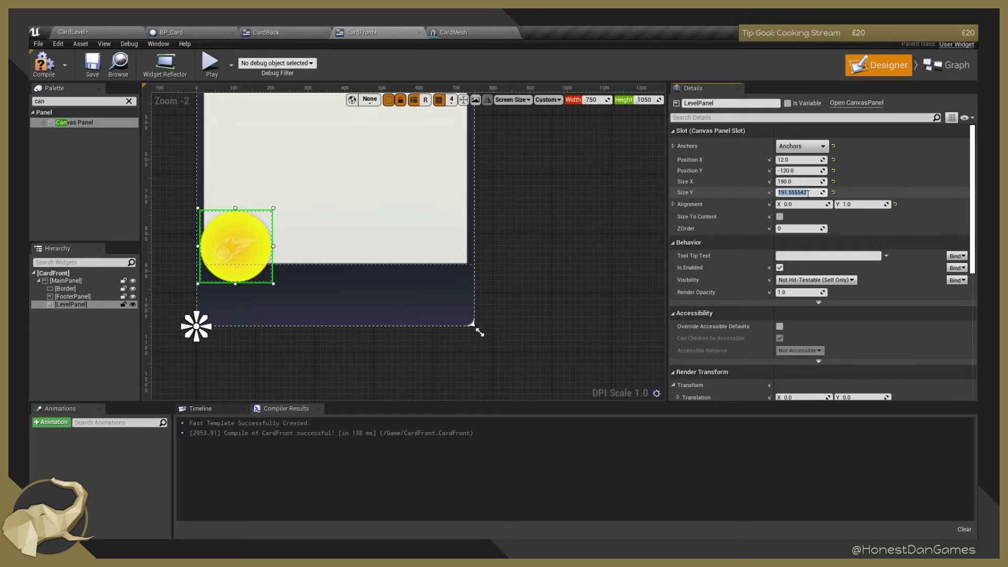
{"action": "type", "text": "190.0"}
{"action": "key", "text": "Return"}
{"action": "left_click", "coordinate": [162, 190]}
{"action": "left_click", "coordinate": [219, 253]}
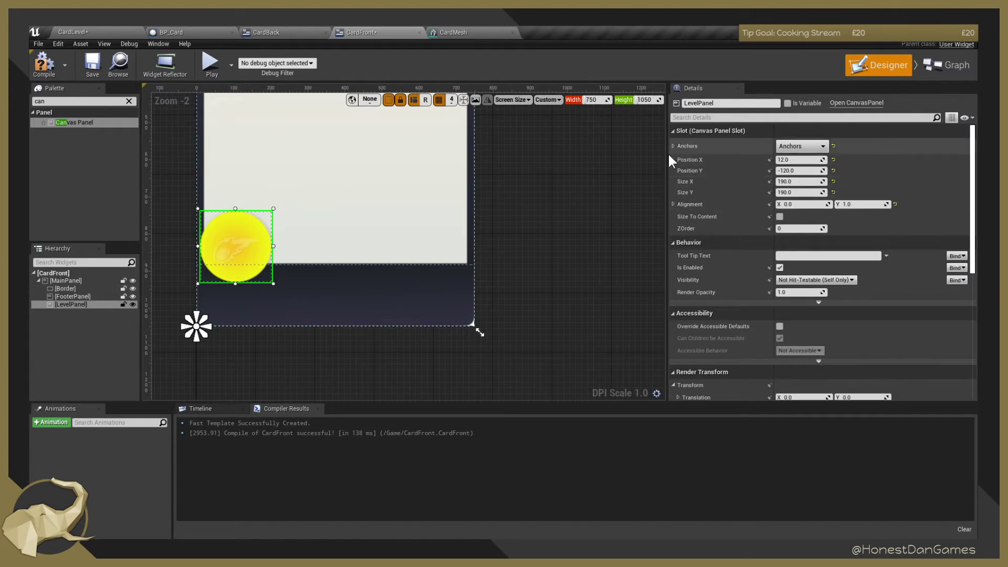
Rename LevelPanel as SpecialAbilityPanel.
{"action": "left_click", "coordinate": [80, 304]}
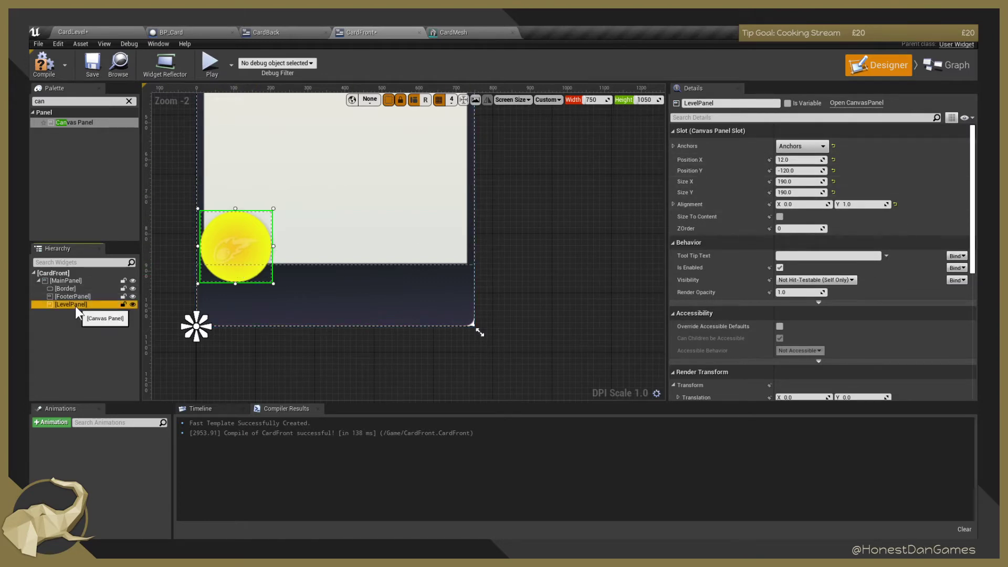
{"action": "double_click", "coordinate": [72, 307]}
{"action": "type", "text": "Spe"}
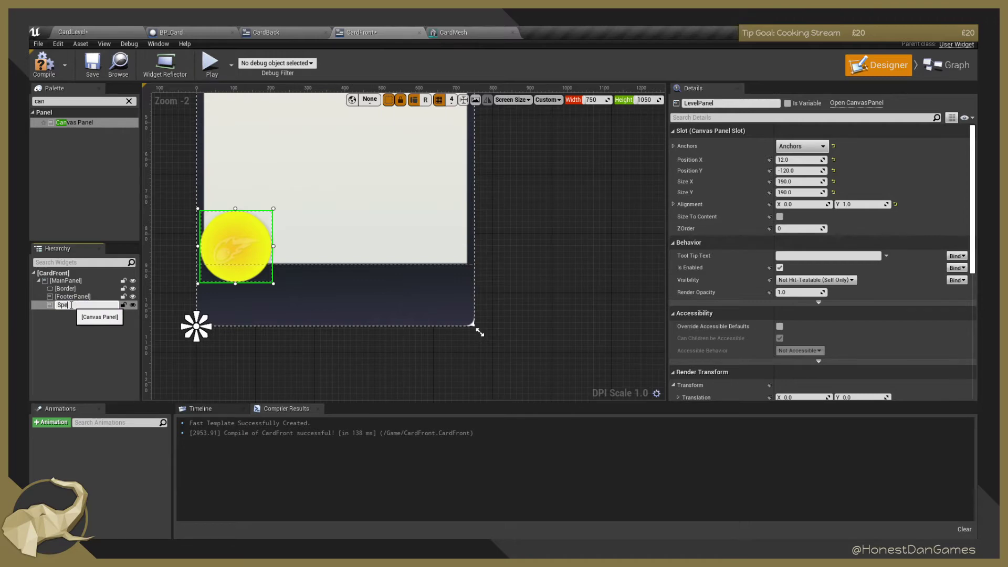
{"action": "type", "text": "cialAbilityPanel"}
{"action": "key", "text": "Return"}
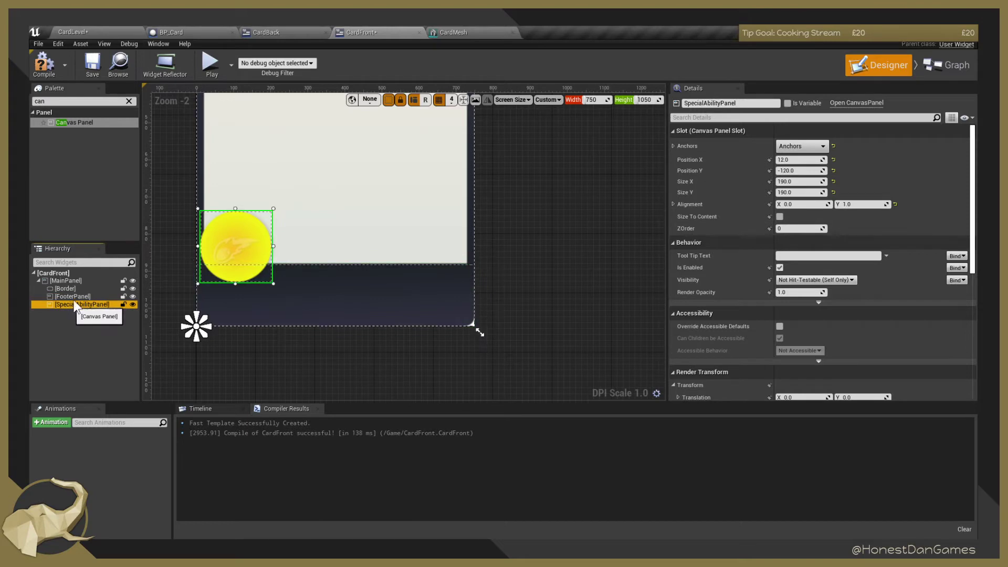
{"action": "scroll", "coordinate": [221, 266], "scroll_direction": "down", "scroll_amount": 3}
{"action": "scroll", "coordinate": [213, 279], "scroll_direction": "up", "scroll_amount": 4}
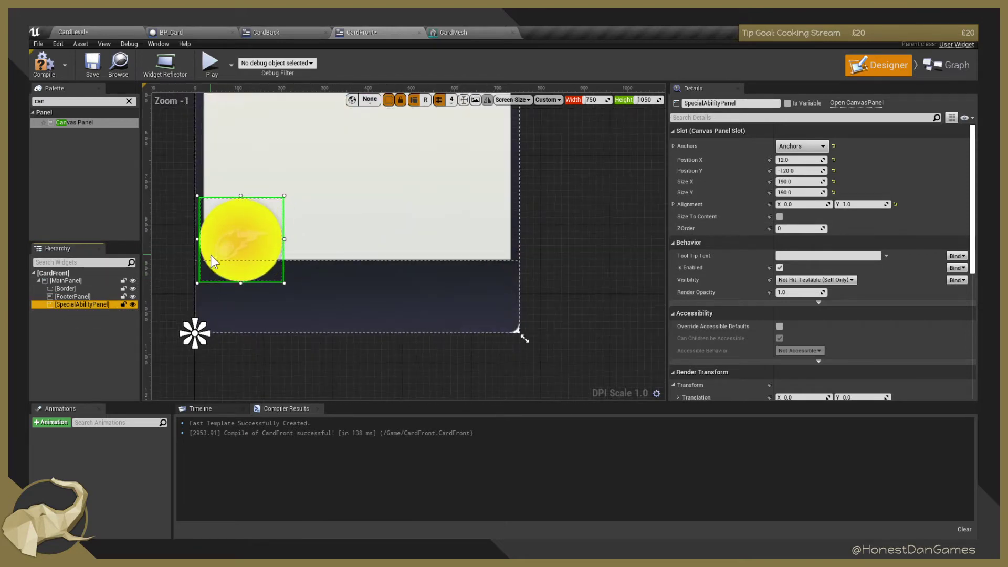
{"action": "left_click", "coordinate": [89, 297]}
{"action": "key", "text": "ctrl+w"}
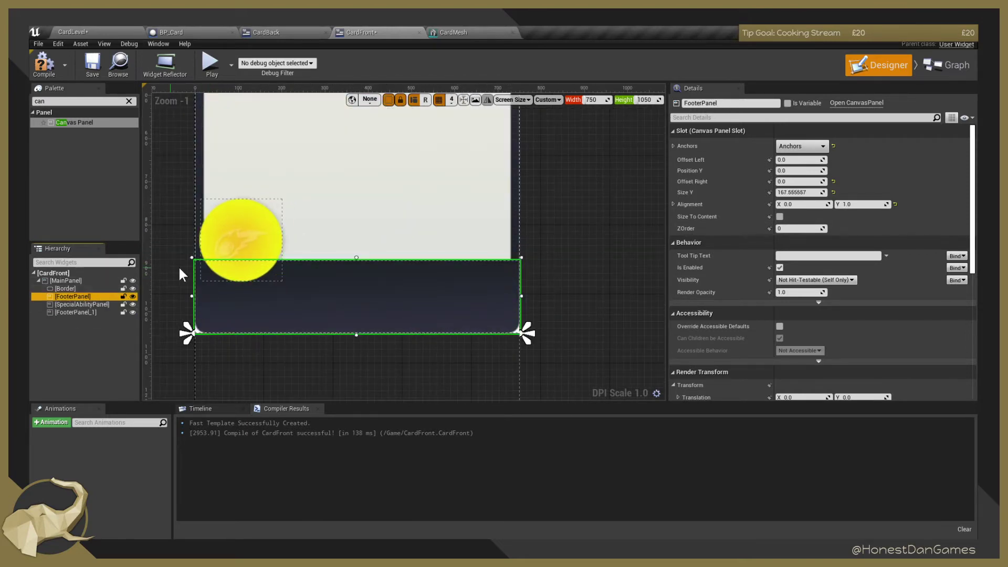
{"action": "scroll", "coordinate": [179, 273], "scroll_direction": "down", "scroll_amount": 4}
{"action": "key", "text": "ctrl+z"}
Duplicate SpecialAbilityPanel and anchor the copy to the card's upper-left corner with matching position and alignment.
{"action": "left_click", "coordinate": [83, 304]}
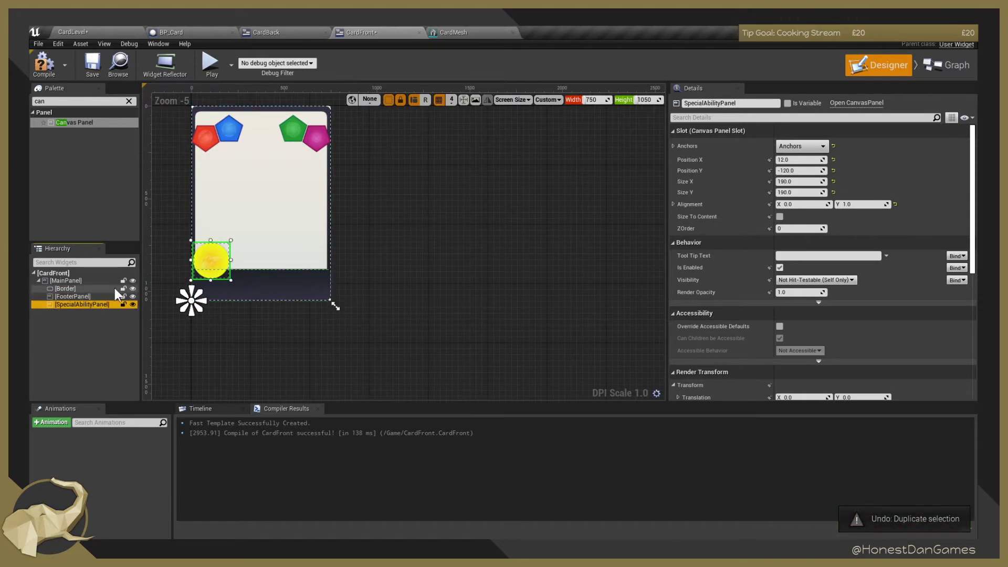
{"action": "key", "text": "ctrl+w"}
{"action": "left_click", "coordinate": [79, 312]}
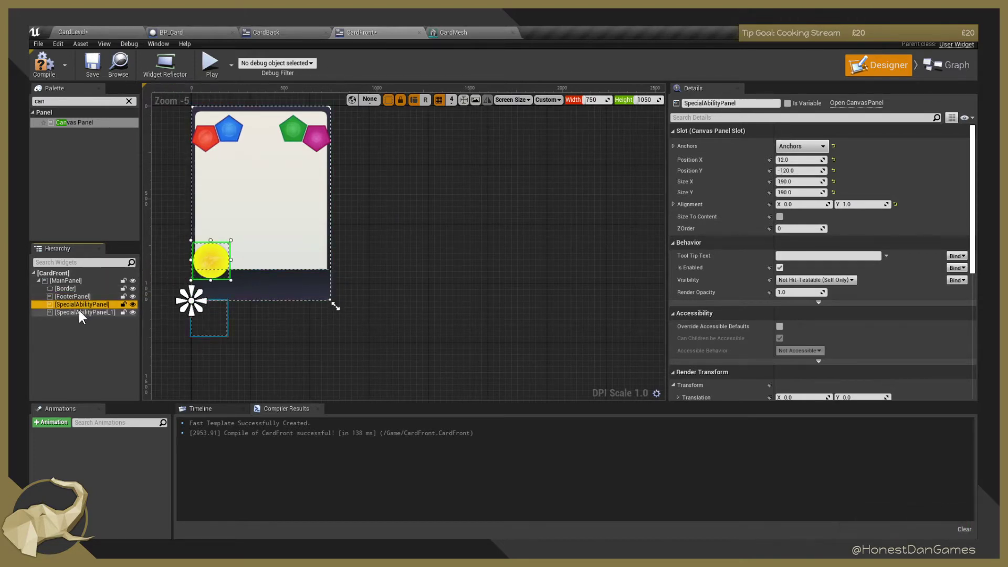
{"action": "left_click_drag", "start_coordinate": [203, 307], "coordinate": [215, 148]}
{"action": "left_click", "coordinate": [802, 146]}
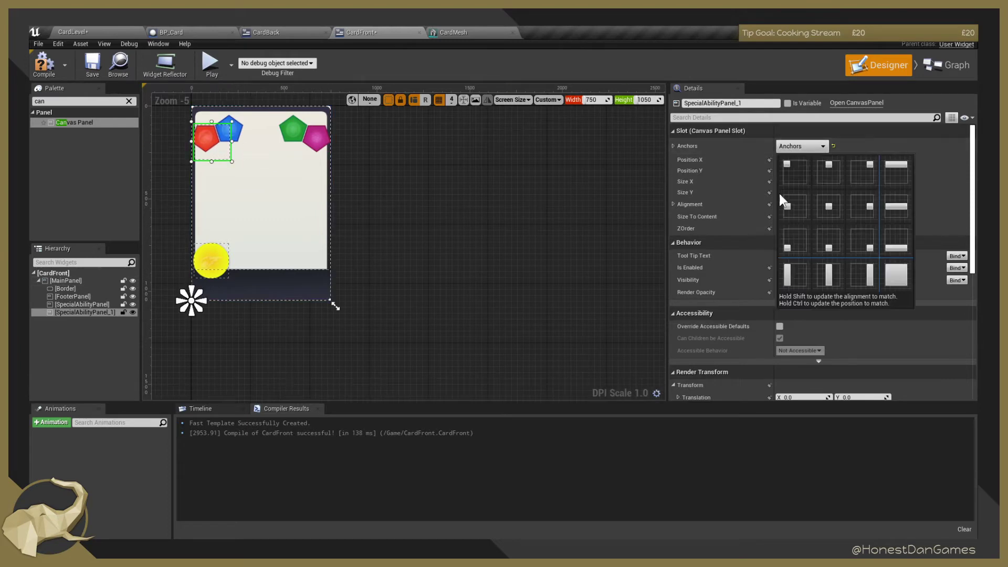
{"action": "left_click", "coordinate": [796, 169], "text": "ctrl"}
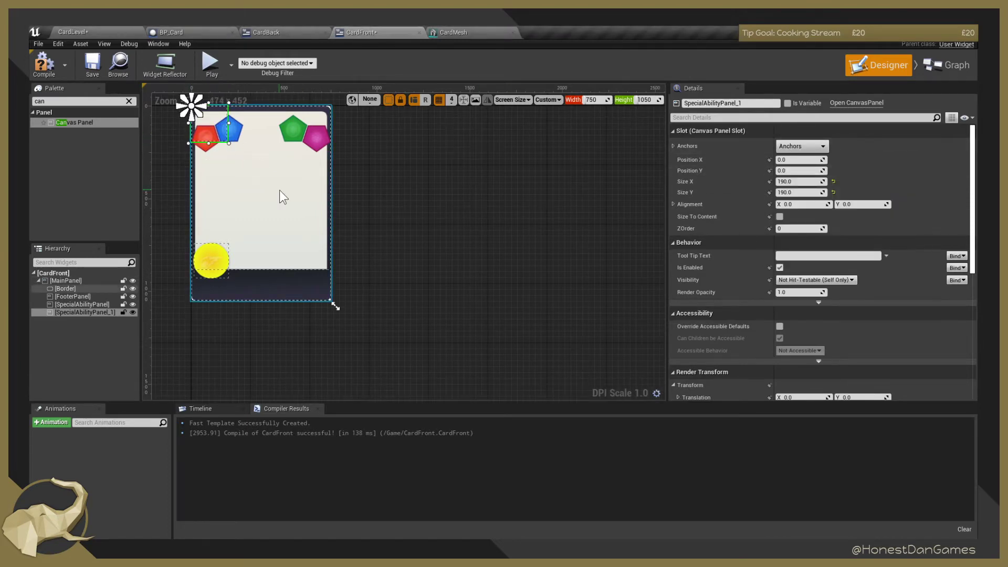
Fit the duplicated panel over the red pentagon, at about X 29.6, Y 108 with a size of about 94 by 114.8.
{"action": "scroll", "coordinate": [201, 128], "scroll_direction": "up", "scroll_amount": 6}
{"action": "right_click_drag", "start_coordinate": [201, 128], "coordinate": [259, 162]}
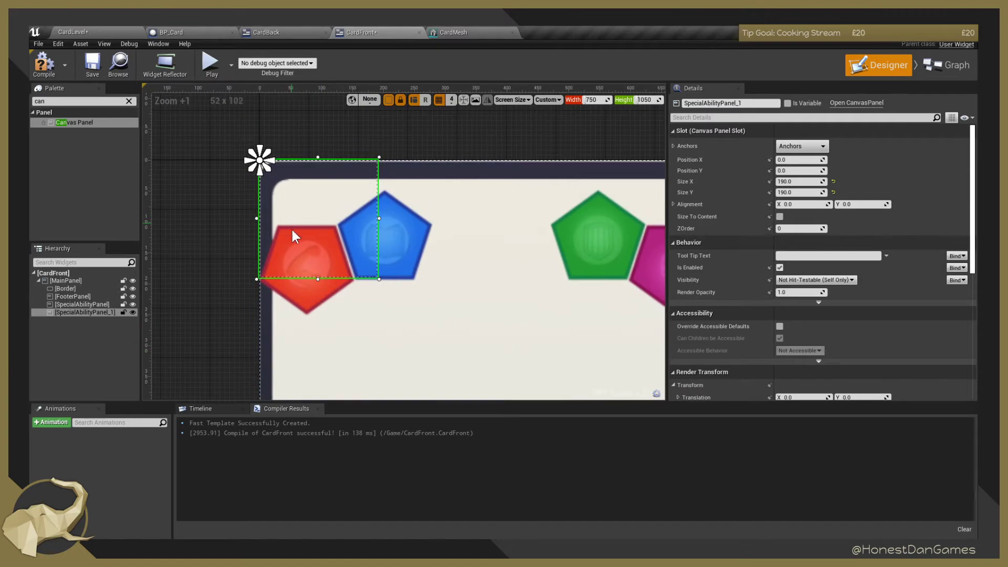
{"action": "left_click_drag", "start_coordinate": [288, 232], "coordinate": [312, 288]}
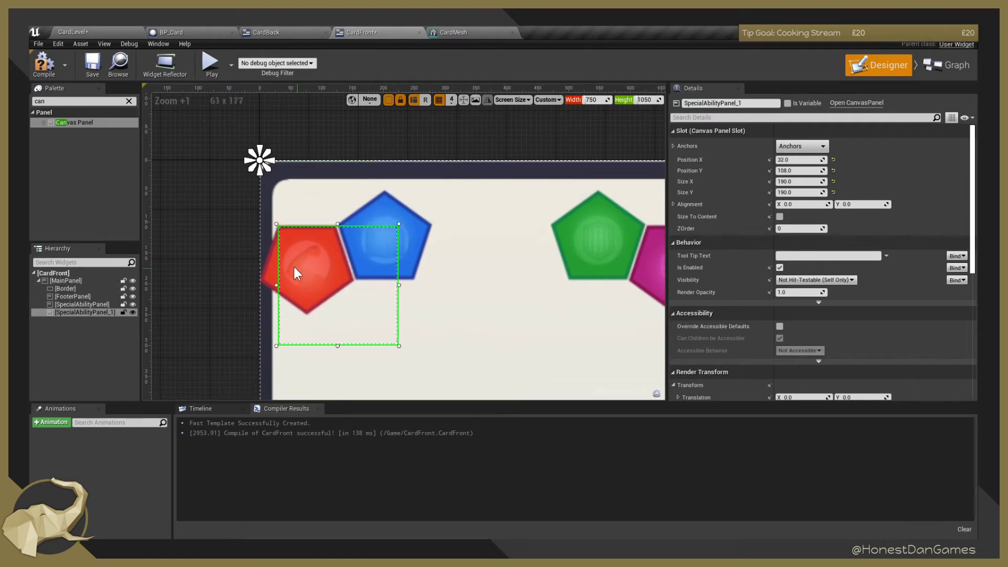
{"action": "left_click_drag", "start_coordinate": [399, 346], "coordinate": [337, 296]}
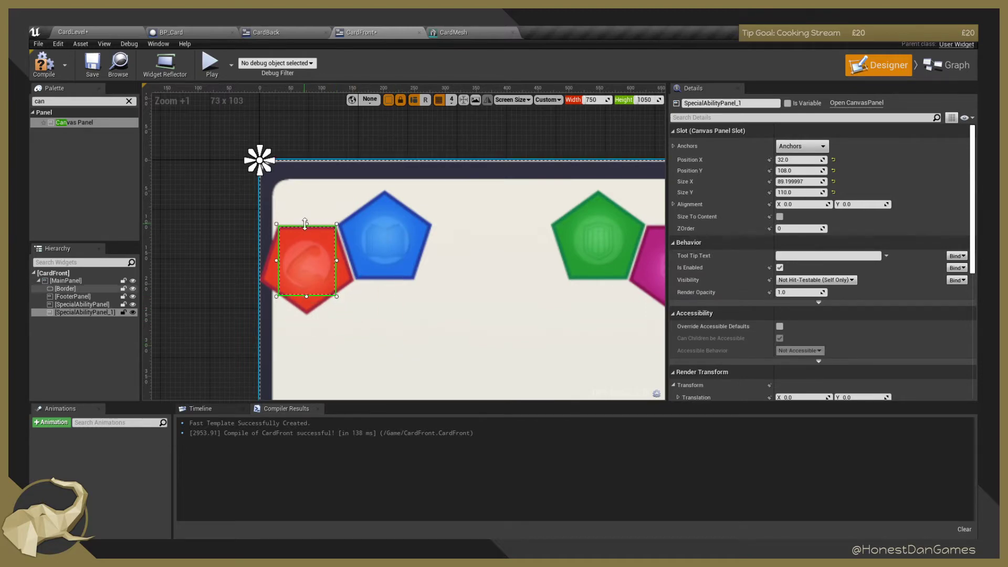
{"action": "left_click_drag", "start_coordinate": [305, 224], "coordinate": [305, 224]}
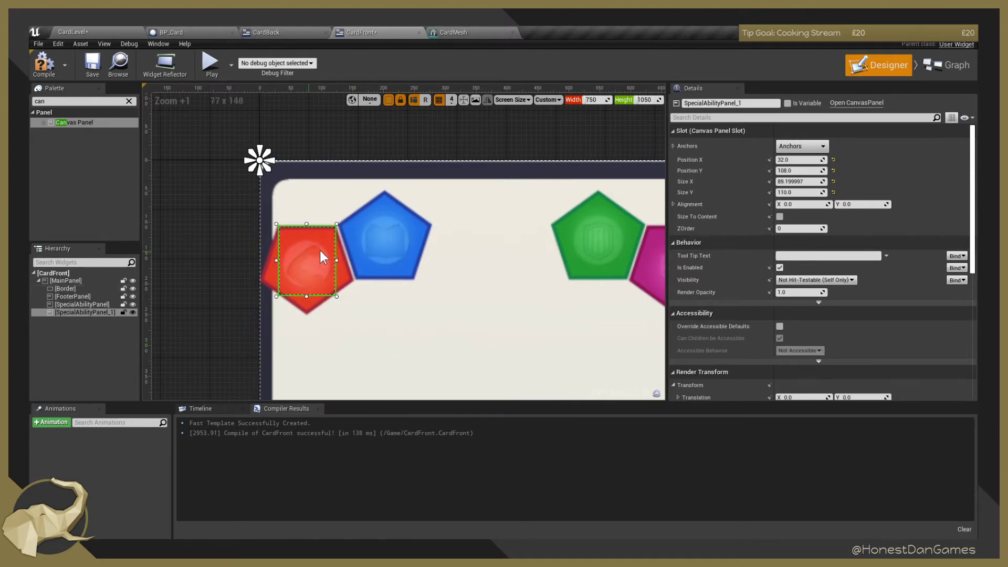
{"action": "mouse_move", "coordinate": [339, 260]}
{"action": "left_mouse_down"}
{"action": "mouse_move", "coordinate": [358, 259]}
{"action": "mouse_move", "coordinate": [338, 259]}
{"action": "left_mouse_up"}
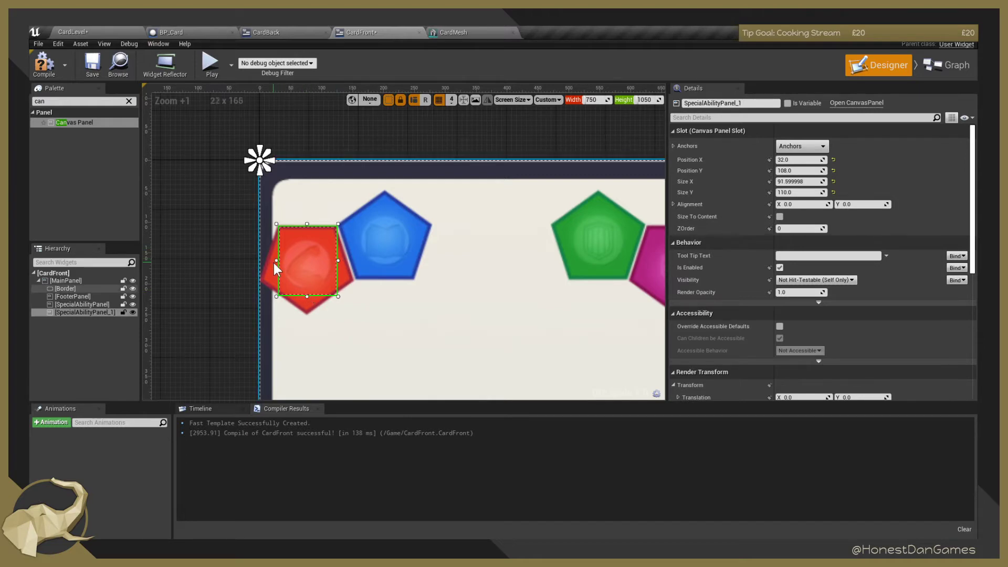
{"action": "left_click_drag", "start_coordinate": [276, 260], "coordinate": [275, 260]}
{"action": "left_click_drag", "start_coordinate": [306, 297], "coordinate": [304, 299]}
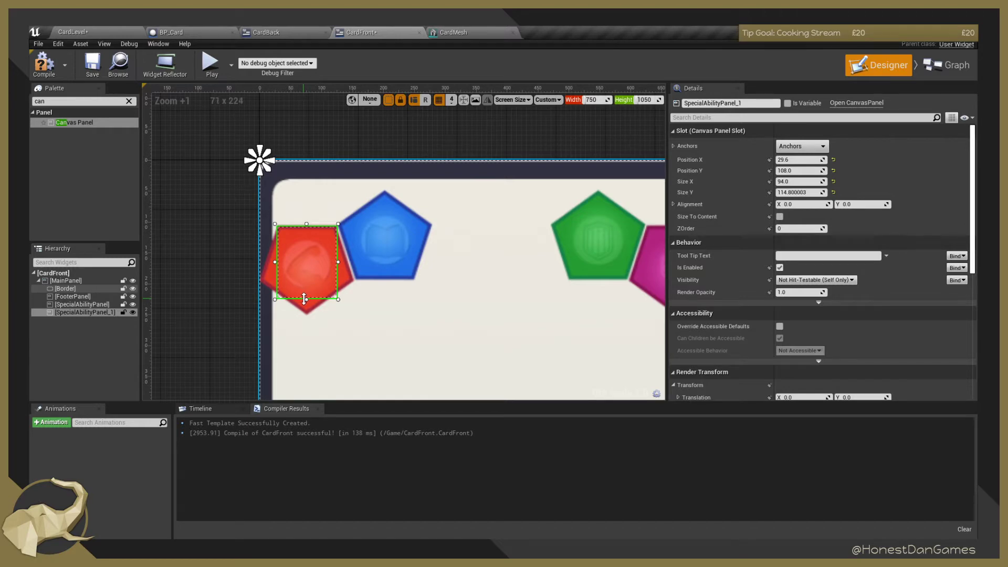
Round the red pentagon panel's values to a Position X of 30 and a Size Y of 114.
{"action": "left_click", "coordinate": [813, 163]}
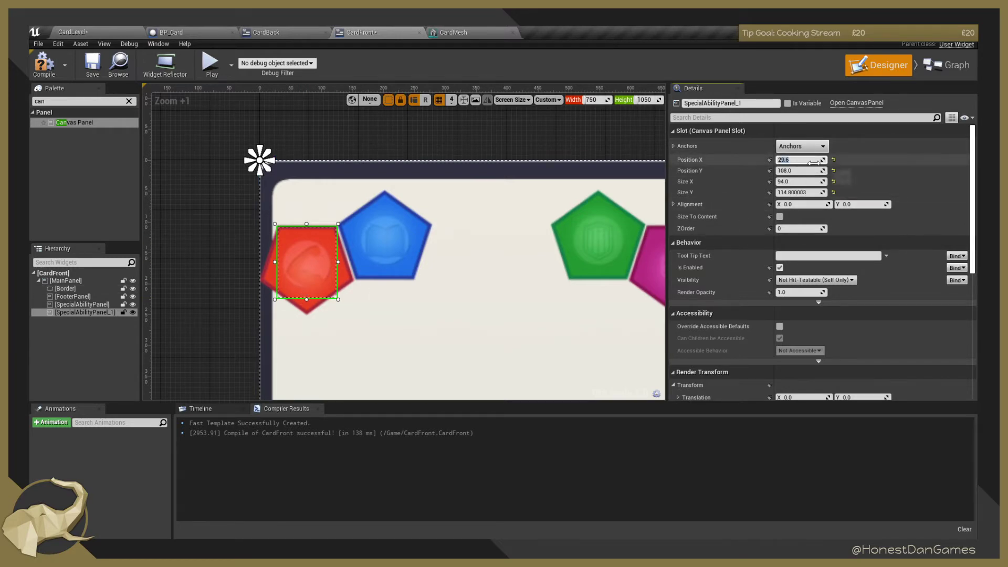
{"action": "type", "text": "30"}
{"action": "key", "text": "Return"}
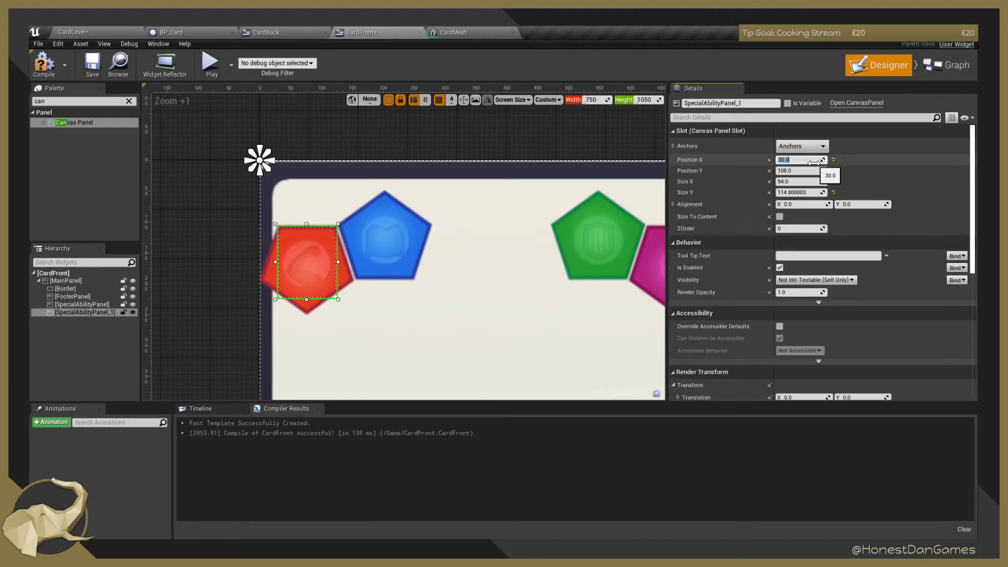
{"action": "left_click", "coordinate": [821, 194]}
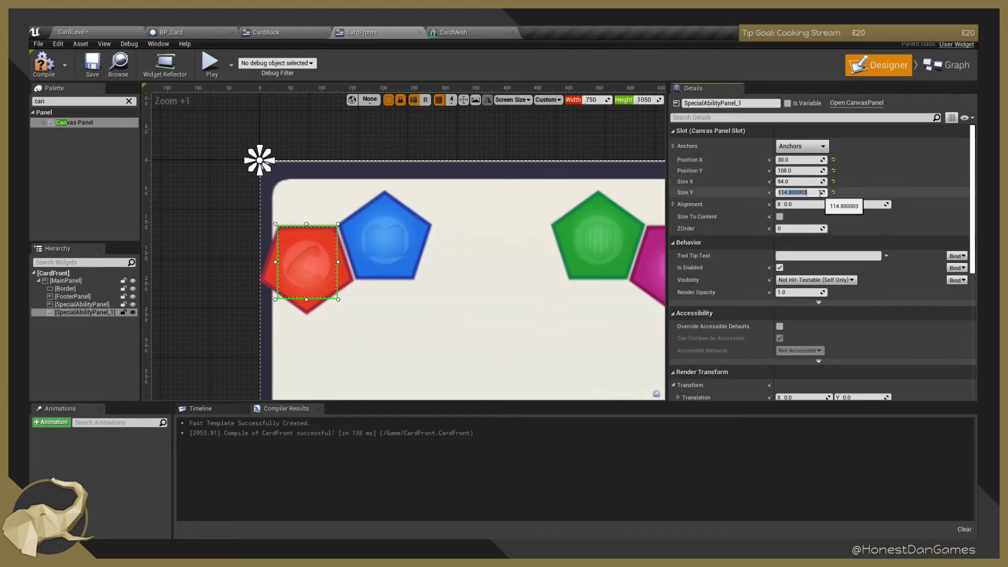
{"action": "type", "text": "114"}
{"action": "key", "text": "Return"}
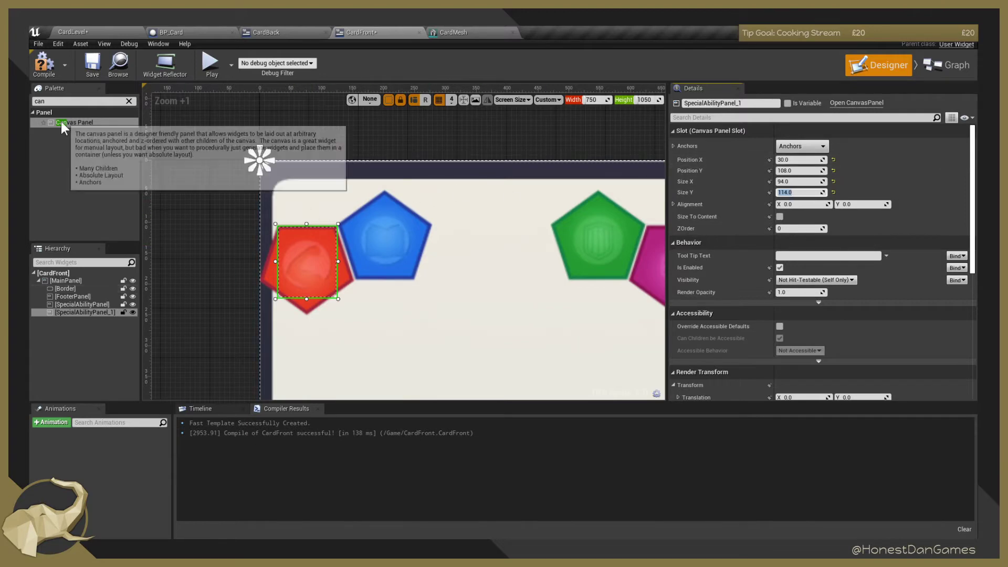
{"action": "left_click_drag", "start_coordinate": [61, 122], "coordinate": [81, 310]}
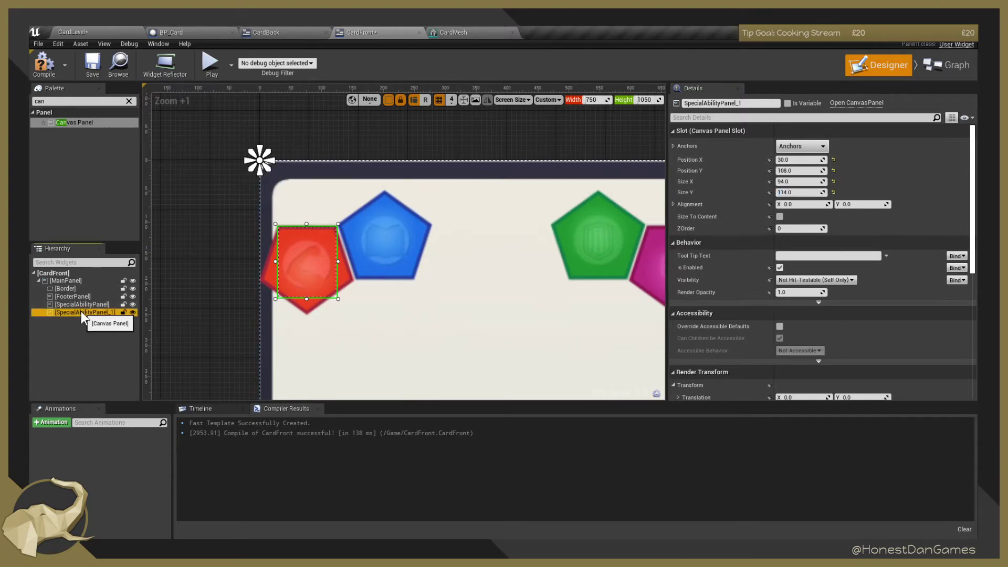
{"action": "left_click", "coordinate": [87, 312]}
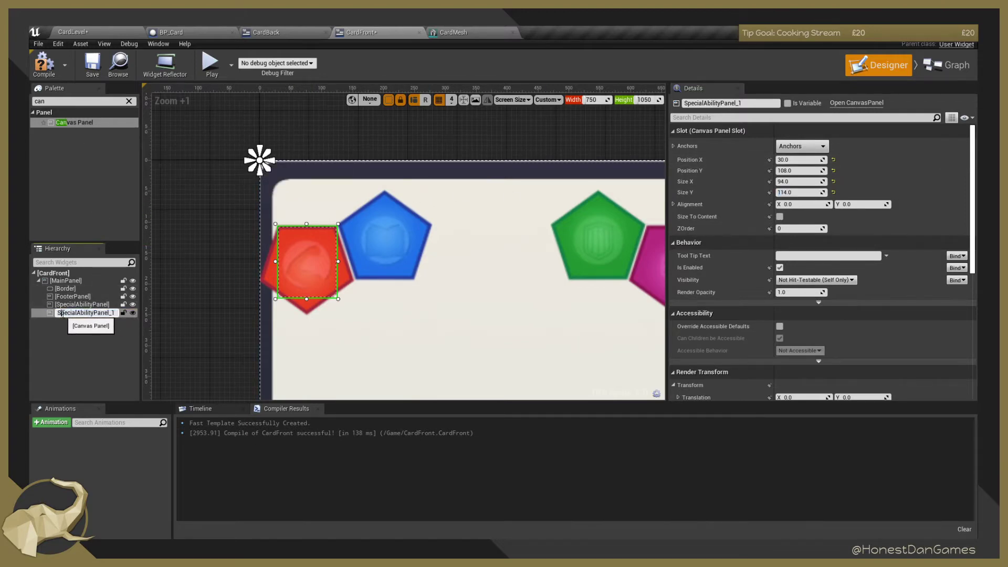
{"action": "double_click", "coordinate": [109, 313]}
{"action": "type", "text": "At"}
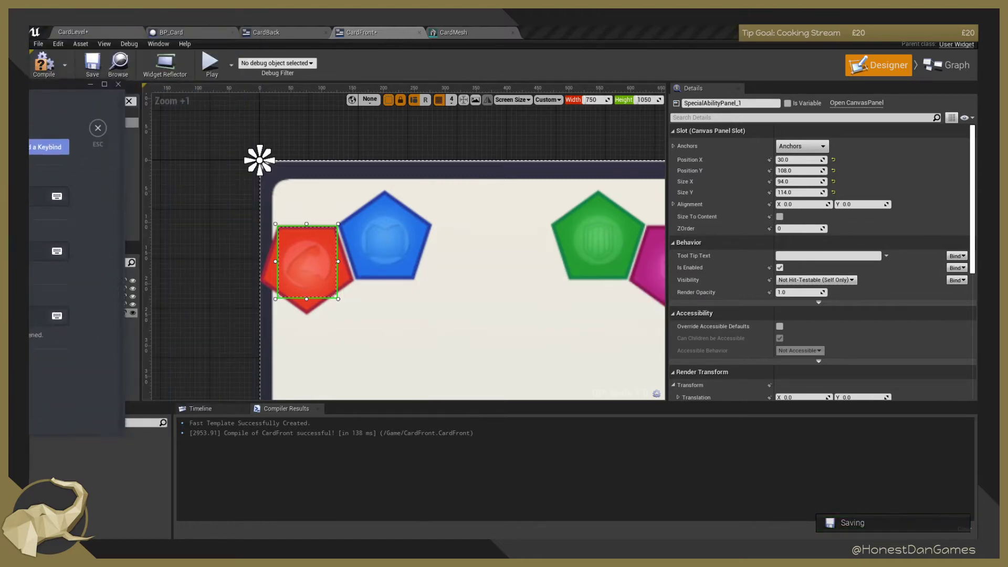
Check the chat application's keybinds for overlay chat, mute and deafen, and close its settings.
{"action": "left_click_drag", "start_coordinate": [32, 91], "coordinate": [197, 100]}
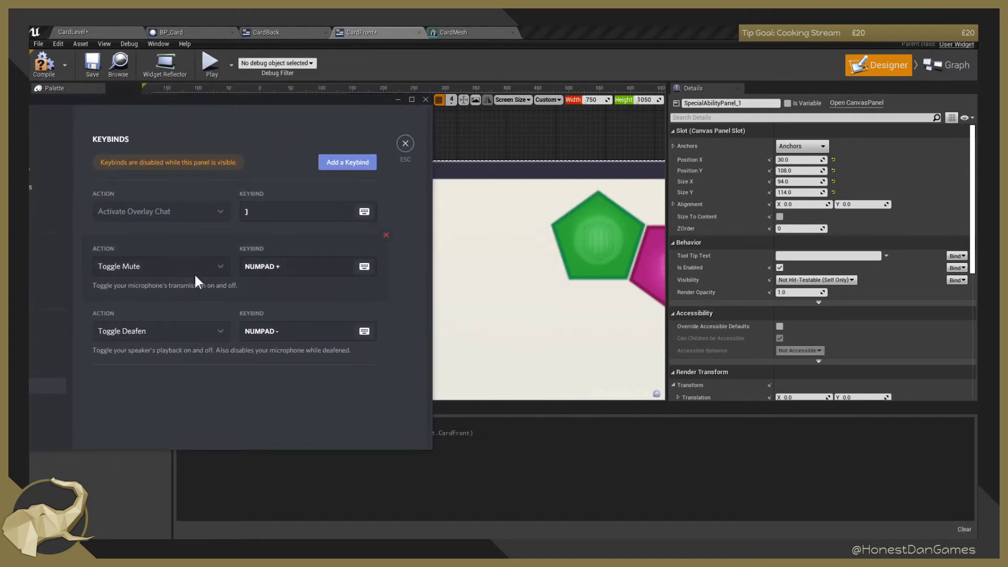
{"action": "mouse_move", "coordinate": [341, 339]}
{"action": "left_click_drag", "start_coordinate": [194, 98], "coordinate": [62, 115]}
{"action": "key", "text": "Escape"}
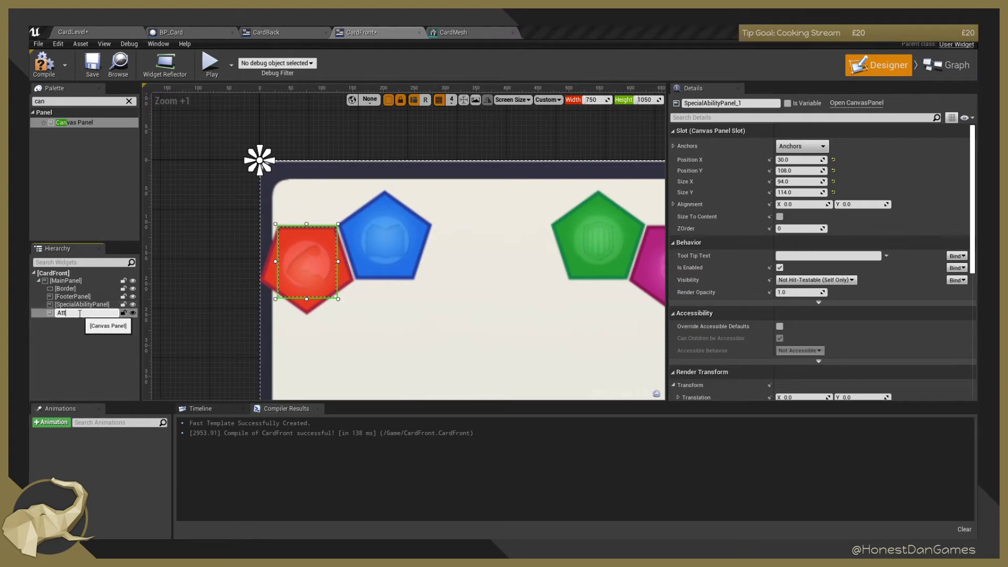
Name the red pentagon's panel AttackPanel and duplicate it inside MainPanel.
{"action": "type", "text": "ackPanel"}
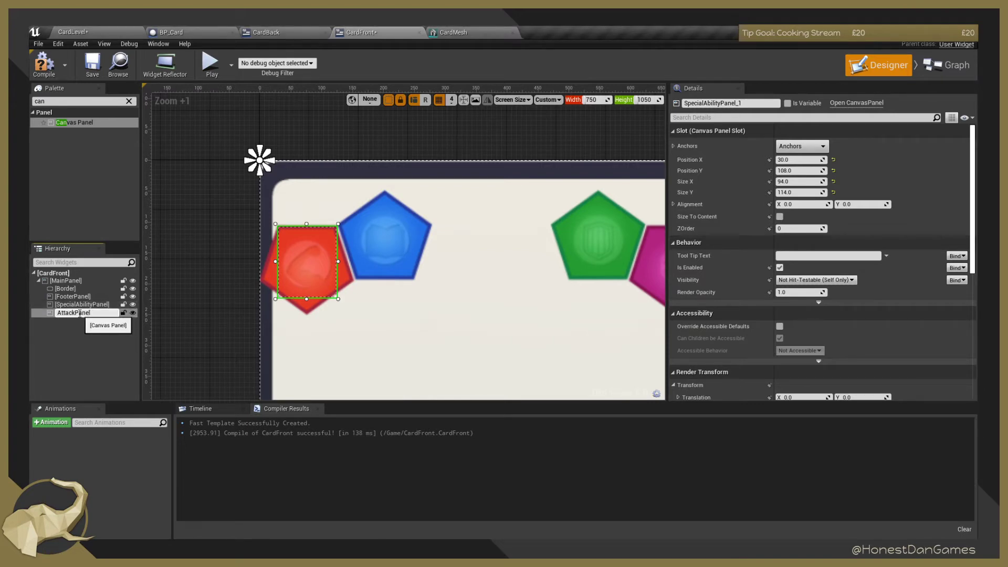
{"action": "key", "text": "Return"}
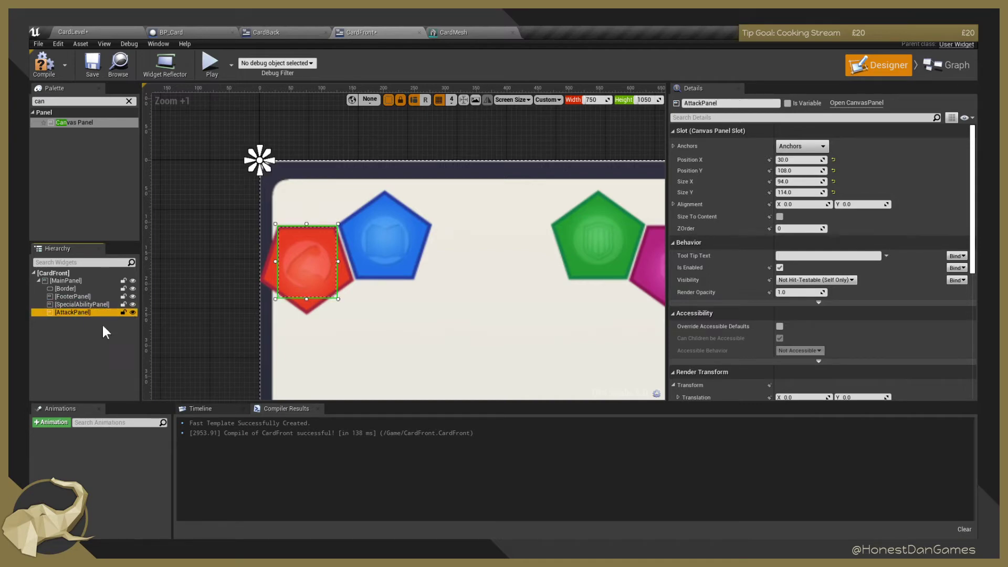
{"action": "left_click", "coordinate": [88, 304]}
{"action": "left_click", "coordinate": [83, 312]}
{"action": "key", "text": "ctrl+d"}
{"action": "left_click", "coordinate": [91, 320]}
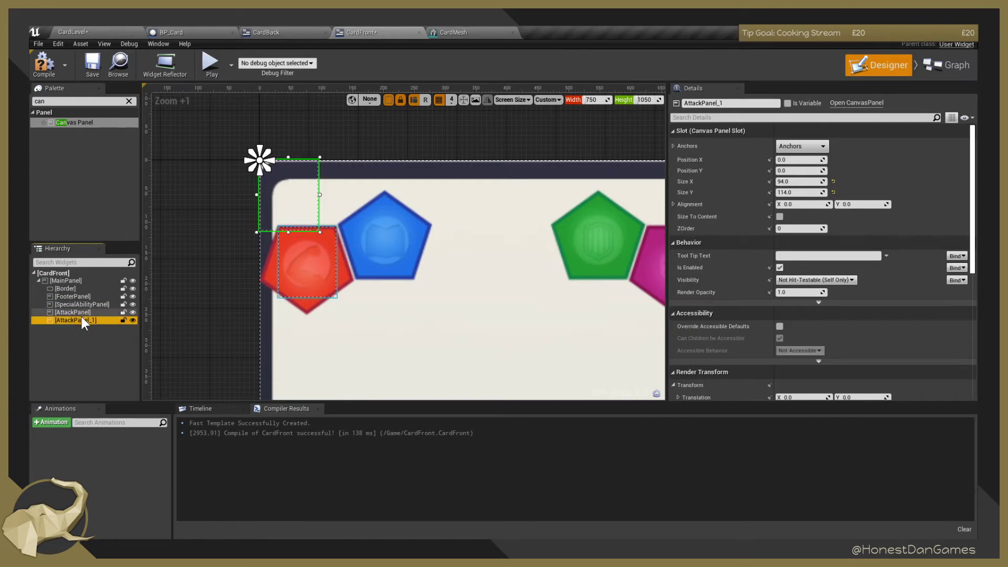
Rename the duplicated AttackPanel to WisdomPanel and place it over the blue pentagon at X 156, Y 76.
{"action": "left_click", "coordinate": [77, 320]}
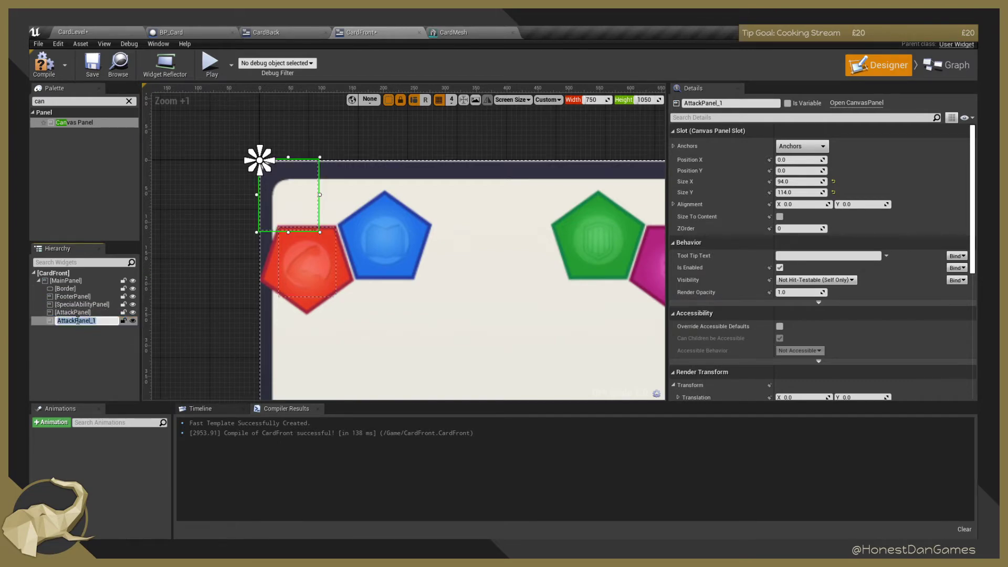
{"action": "type", "text": "WisdomPanel"}
{"action": "key", "text": "Return"}
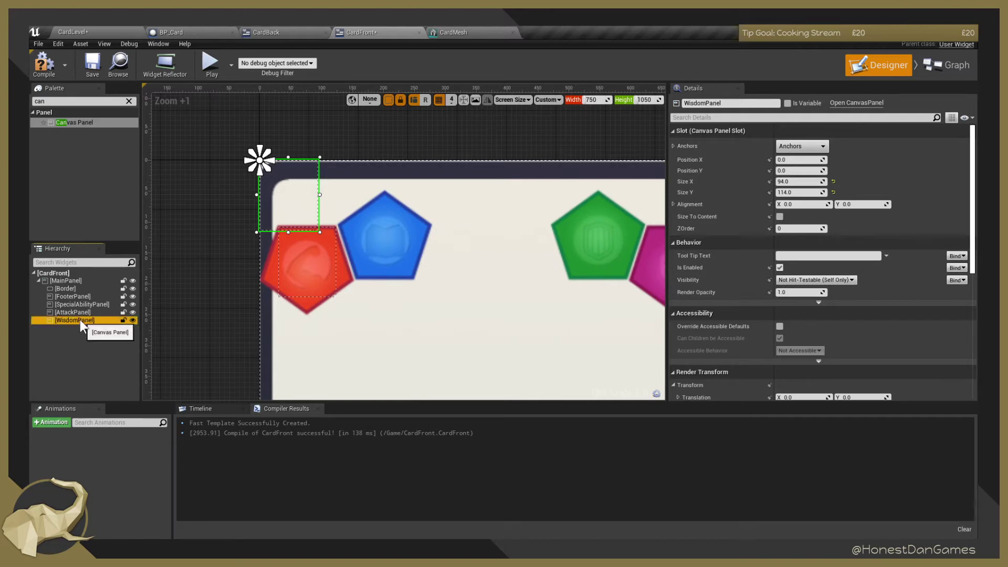
{"action": "left_click_drag", "start_coordinate": [304, 193], "coordinate": [401, 239]}
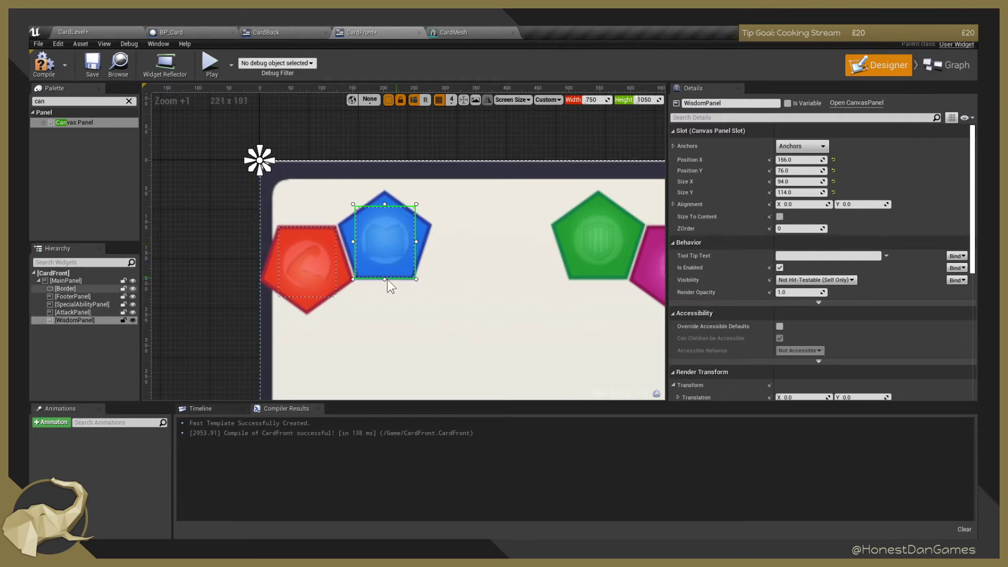
Duplicate WisdomPanel and move the original over the green pentagon, with top-right anchor and alignment, at X -156, Y 80.
{"action": "left_click", "coordinate": [83, 319]}
{"action": "key", "text": "ctrl+w"}
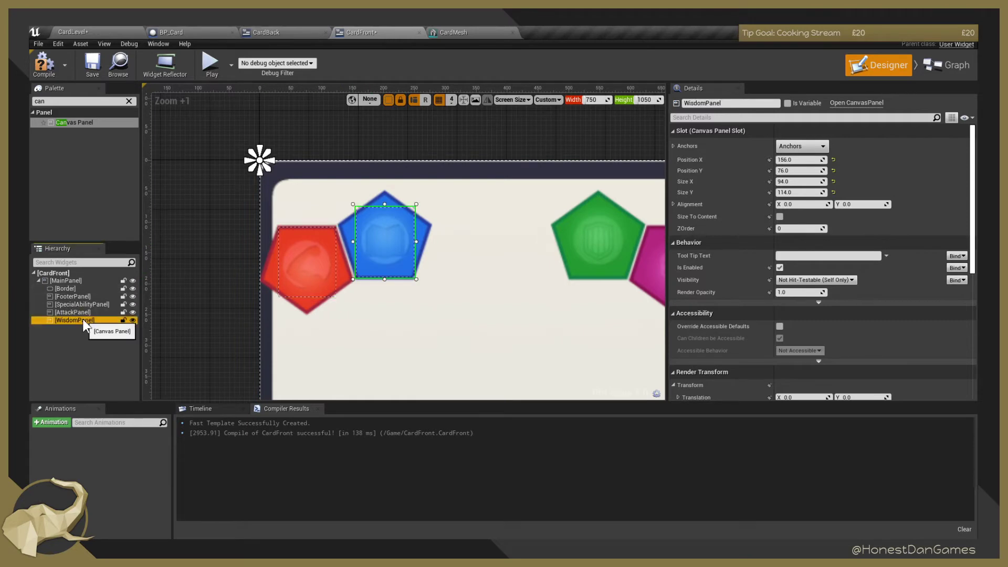
{"action": "left_click_drag", "start_coordinate": [417, 245], "coordinate": [611, 254]}
{"action": "right_click_drag", "start_coordinate": [596, 326], "coordinate": [412, 330]}
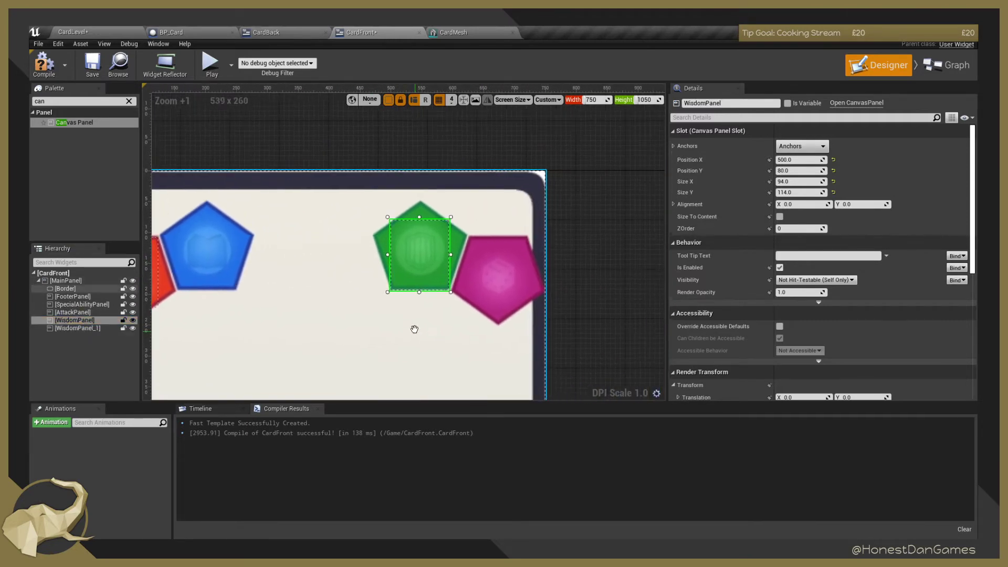
{"action": "left_click", "coordinate": [800, 146]}
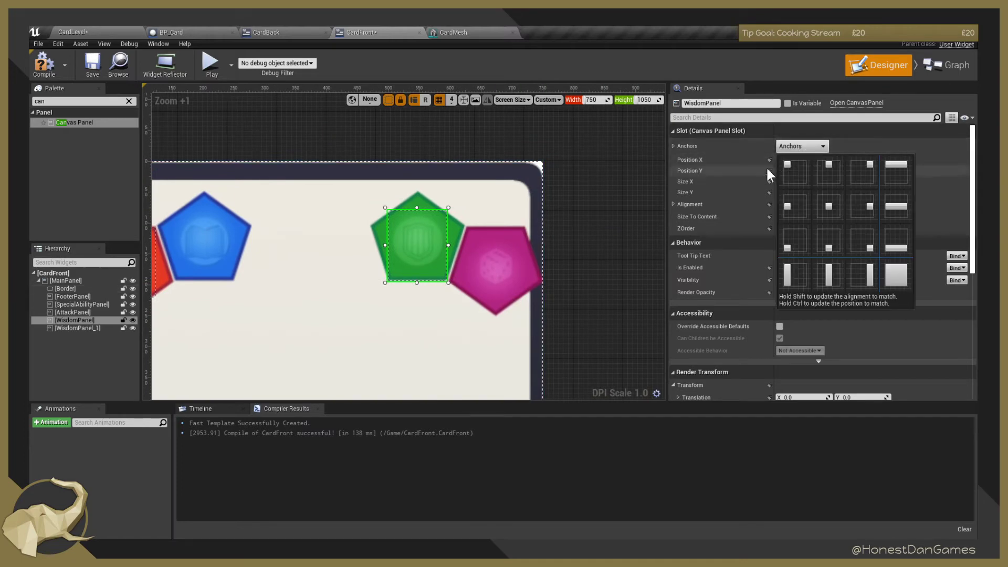
{"action": "left_click", "coordinate": [861, 171], "text": "shift"}
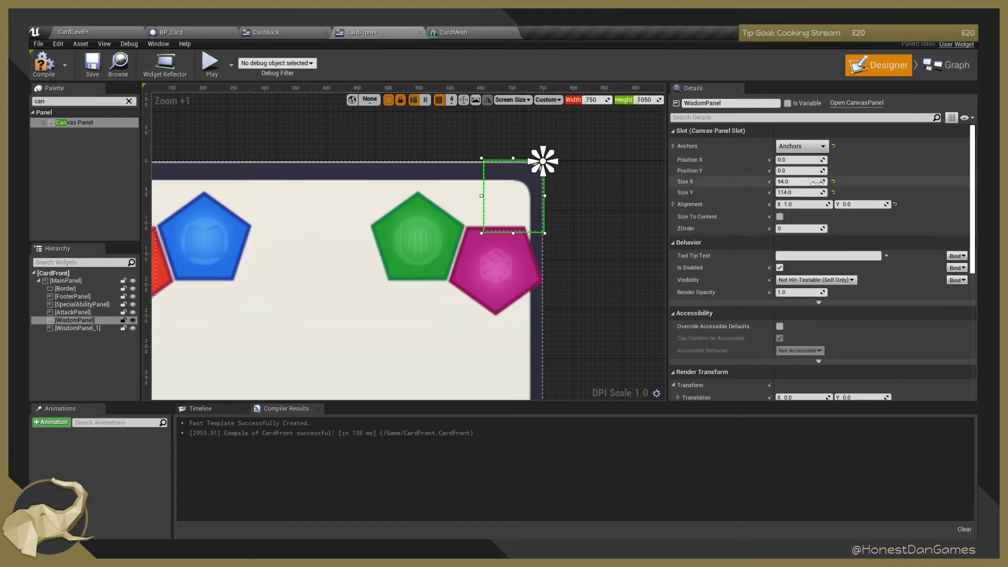
{"action": "mouse_move", "coordinate": [422, 243]}
{"action": "left_mouse_down"}
{"action": "mouse_move", "coordinate": [379, 242]}
{"action": "mouse_move", "coordinate": [423, 242]}
{"action": "left_mouse_up"}
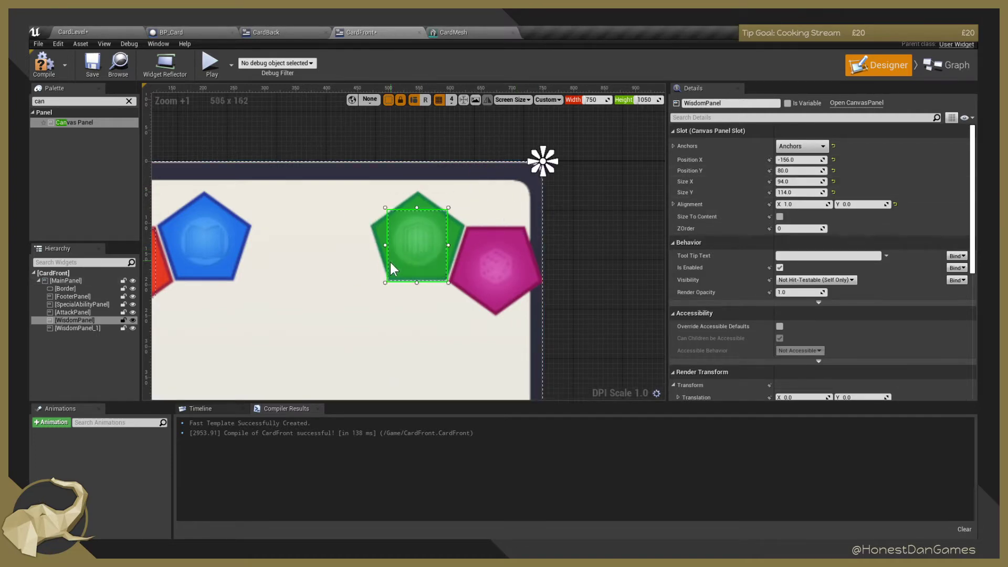
Rename the duplicated WisdomPanel to VitalityPanel.
{"action": "left_click", "coordinate": [82, 330]}
{"action": "left_click", "coordinate": [89, 330]}
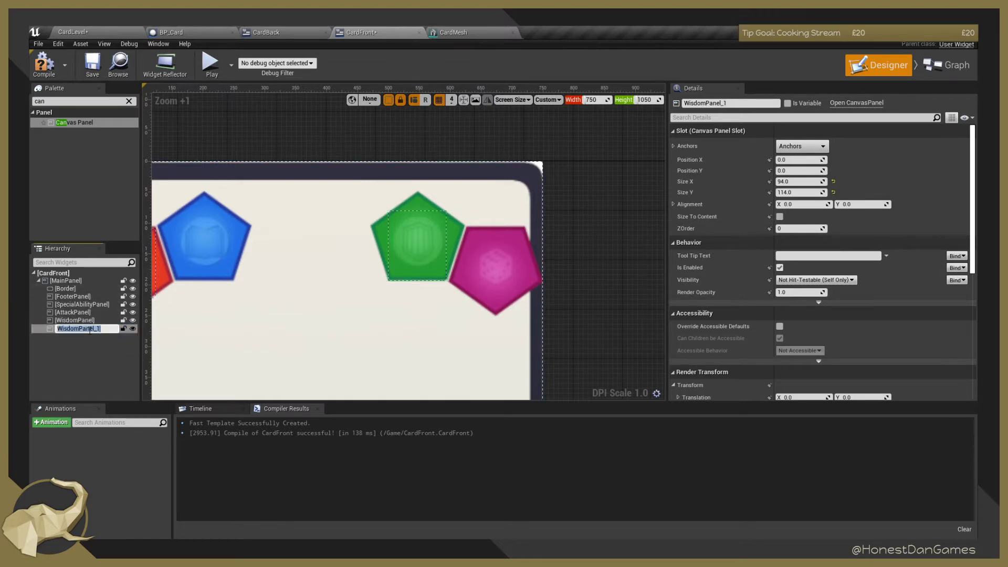
{"action": "type", "text": "VitalityPanel"}
{"action": "key", "text": "Return"}
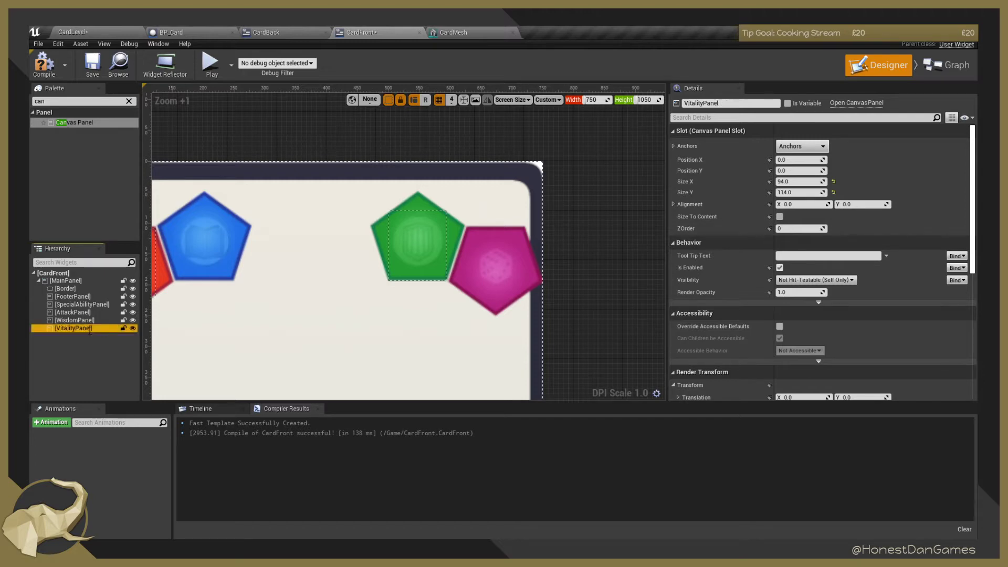
Duplicate the red pentagon's AttackPanel and name the copy LuckPanel.
{"action": "left_click", "coordinate": [82, 322]}
{"action": "right_click_drag", "start_coordinate": [245, 336], "coordinate": [361, 312]}
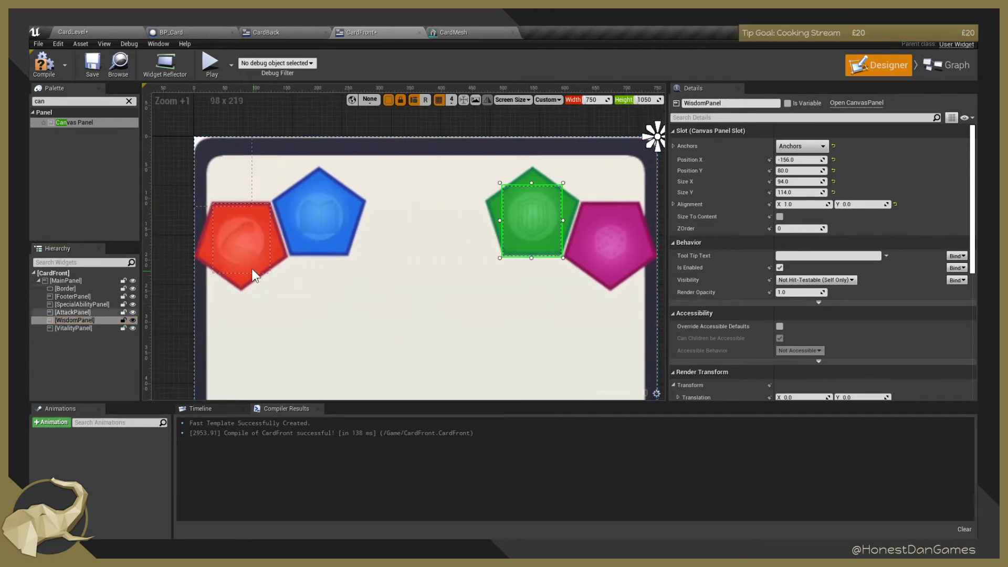
{"action": "left_click", "coordinate": [252, 268]}
{"action": "key", "text": "ctrl+w"}
{"action": "left_click", "coordinate": [77, 335]}
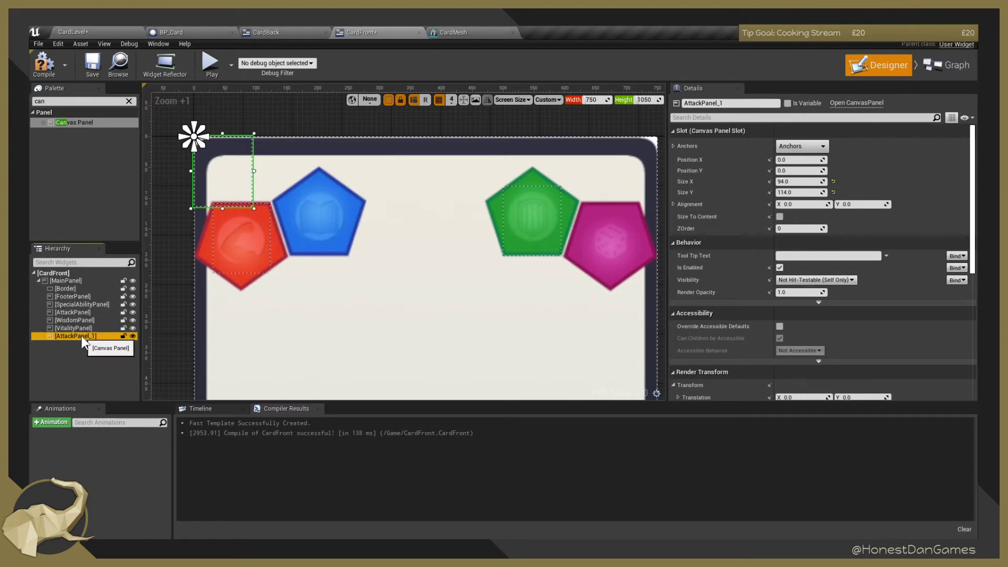
{"action": "left_click", "coordinate": [81, 336]}
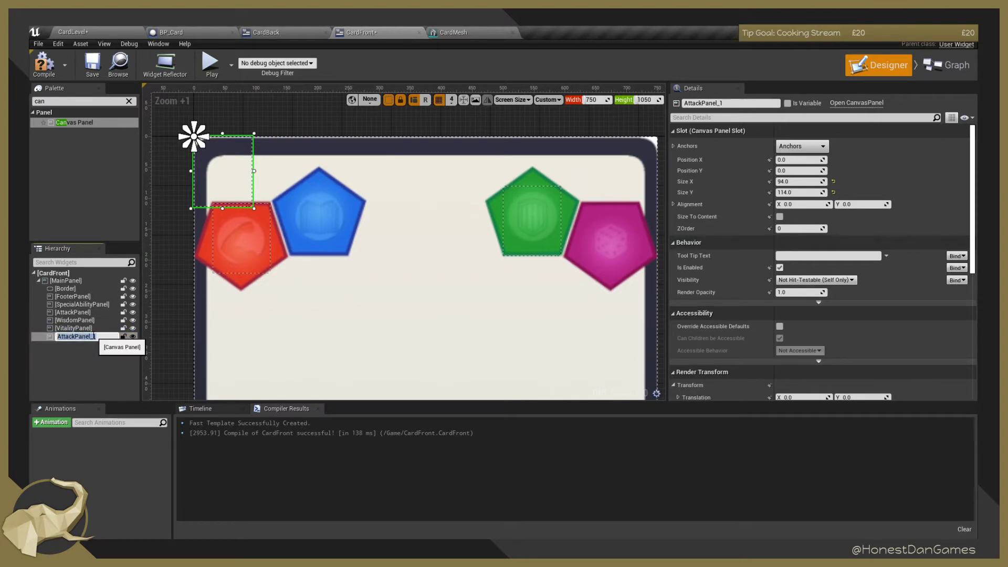
{"action": "type", "text": "Luck"}
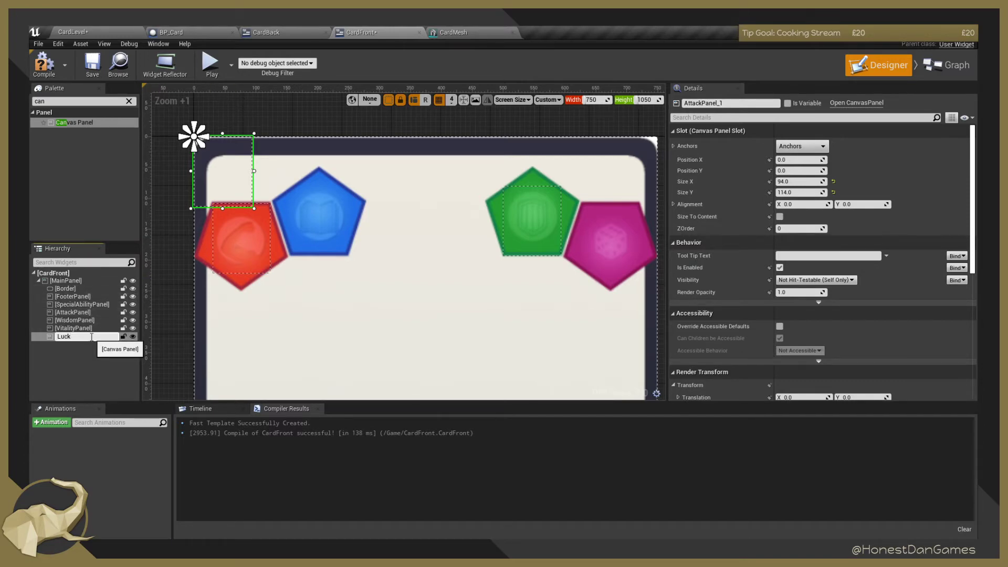
{"action": "type", "text": "anel"}
{"action": "key", "text": "Return"}
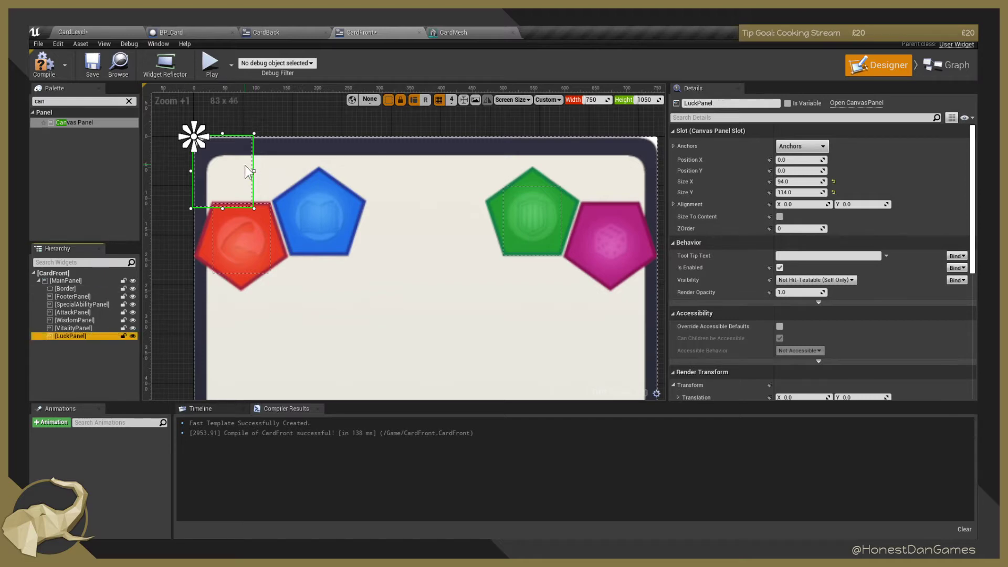
Try to copy AttackPanel's anchor settings onto LuckPanel.
{"action": "left_click", "coordinate": [253, 237]}
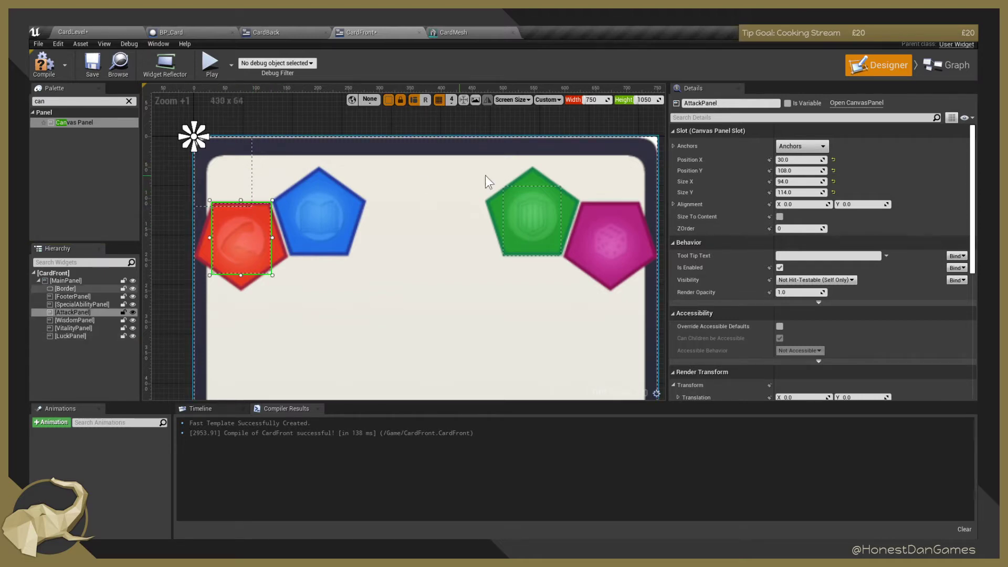
{"action": "right_click", "coordinate": [688, 147]}
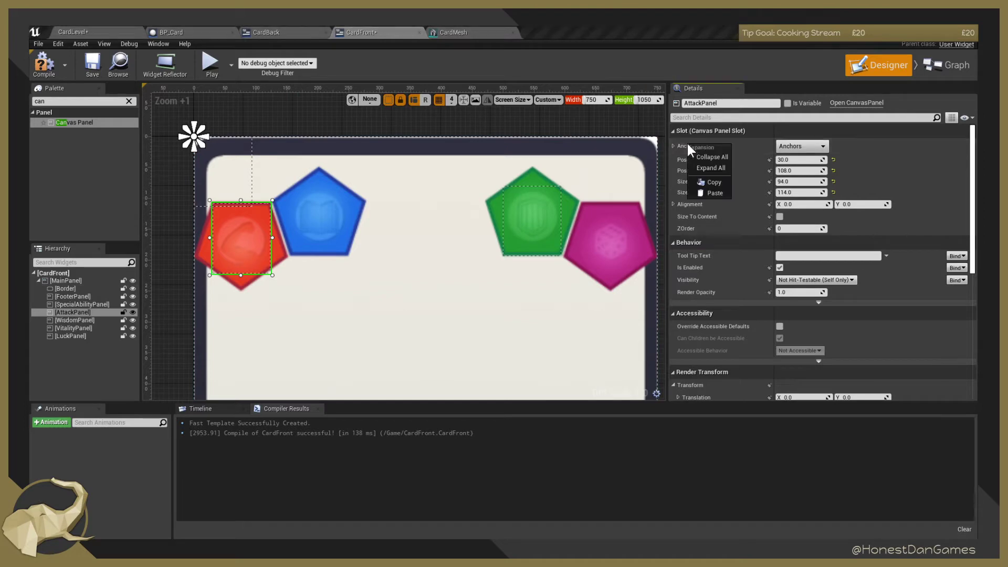
{"action": "left_click", "coordinate": [716, 162]}
{"action": "left_click", "coordinate": [238, 206]}
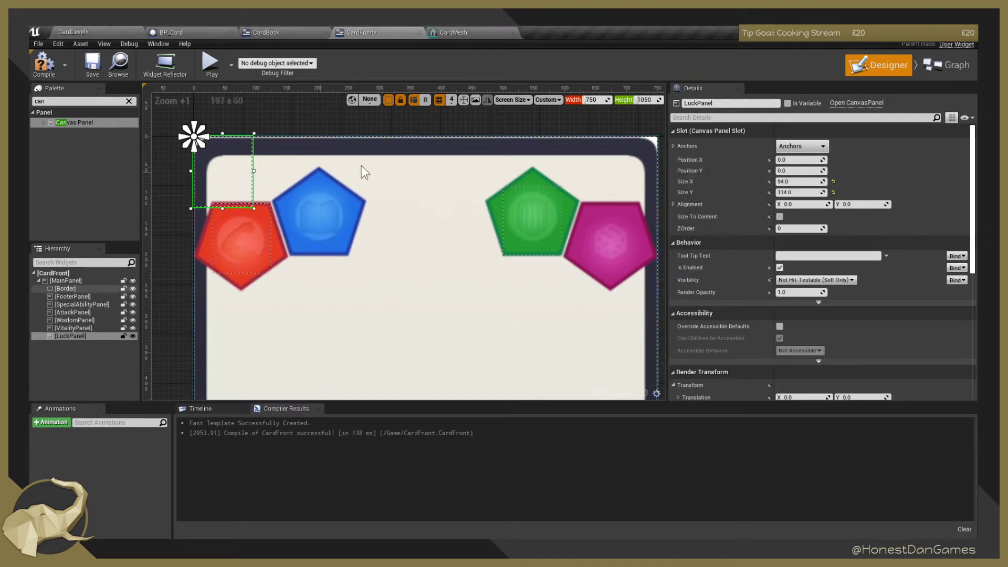
{"action": "right_click", "coordinate": [704, 146]}
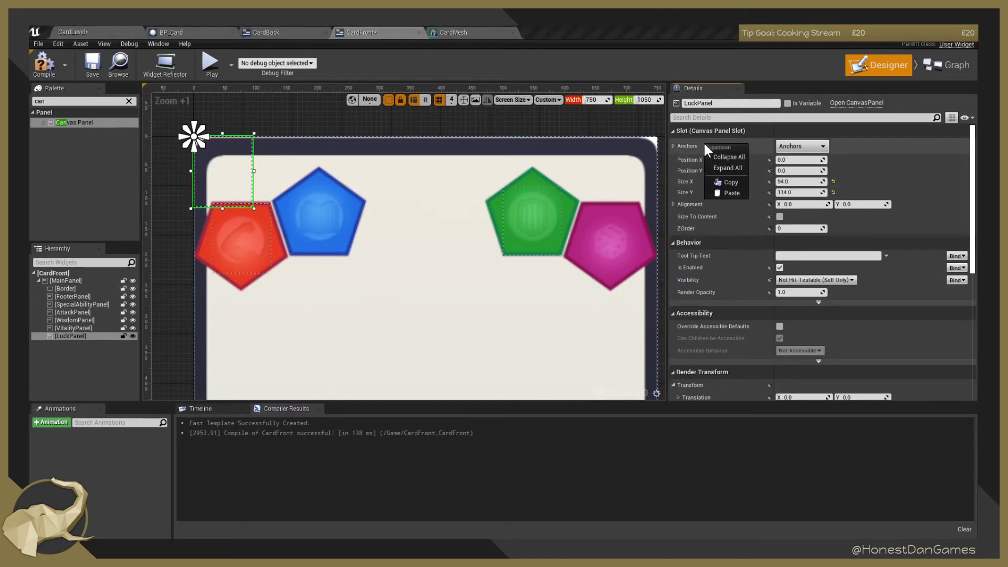
{"action": "left_click", "coordinate": [733, 192]}
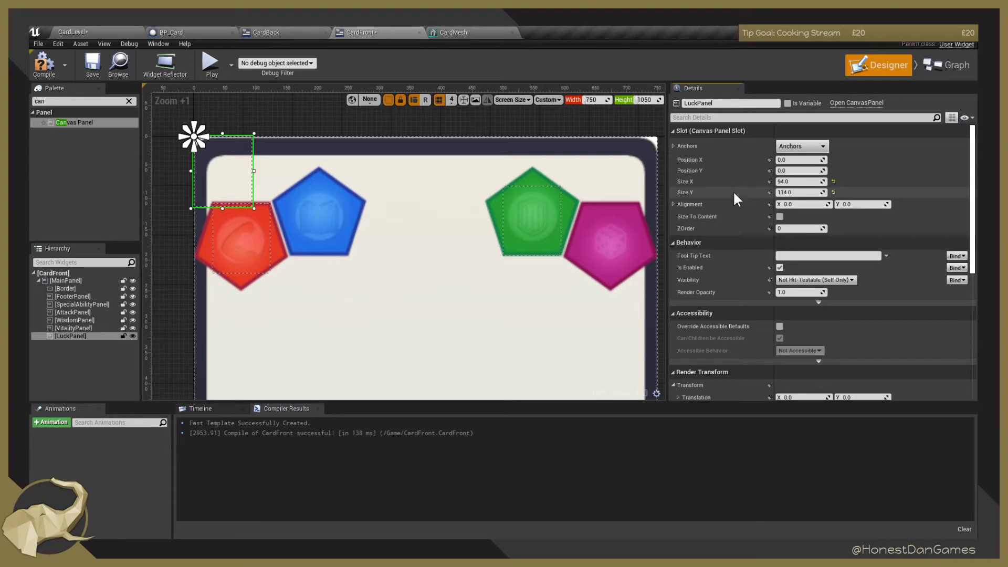
{"action": "left_click", "coordinate": [254, 240]}
{"action": "left_click", "coordinate": [223, 179]}
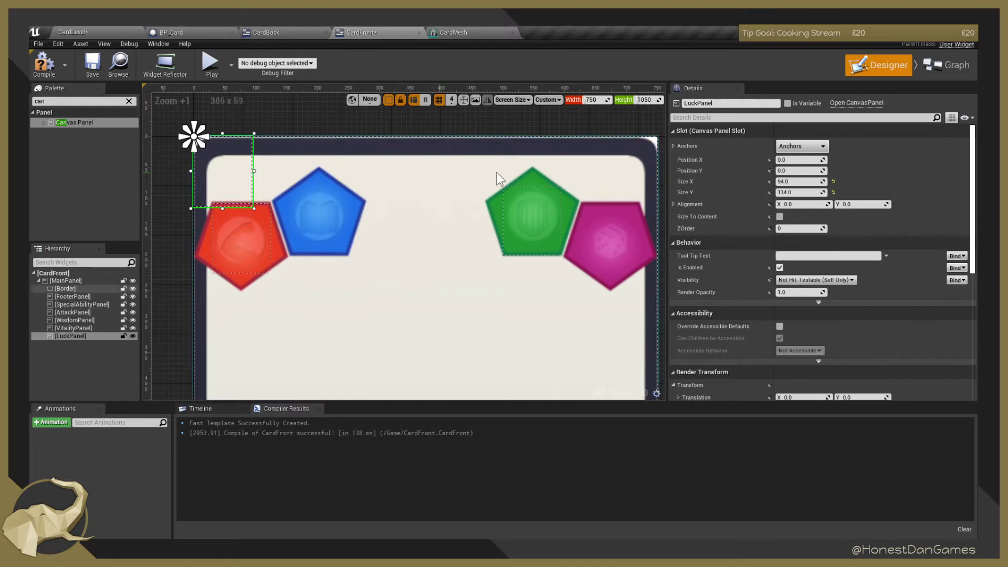
Set LuckPanel's Position X to 30 and Position Y to 108.
{"action": "left_click", "coordinate": [802, 160]}
{"action": "type", "text": "30"}
{"action": "key", "text": "Return"}
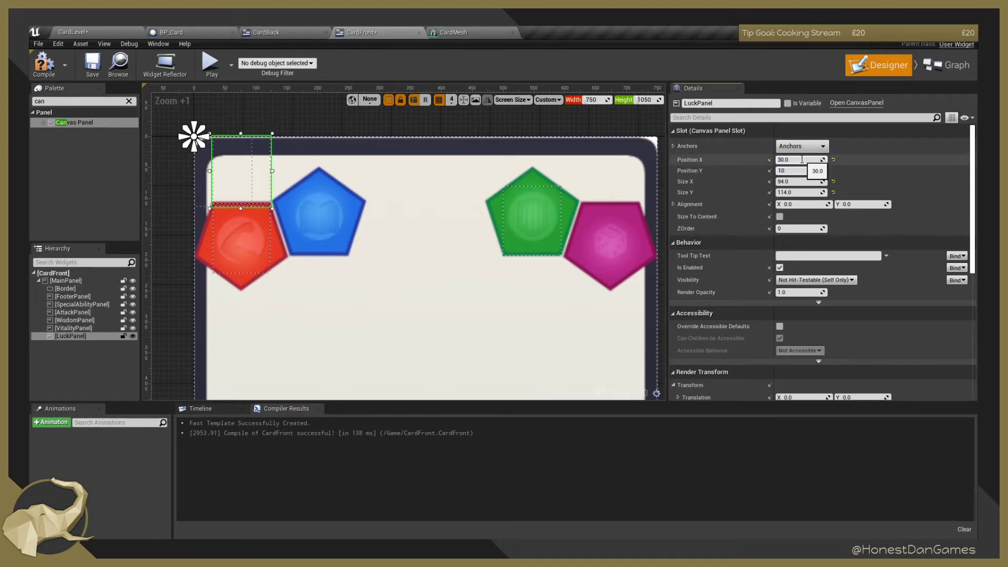
{"action": "key", "text": "Return"}
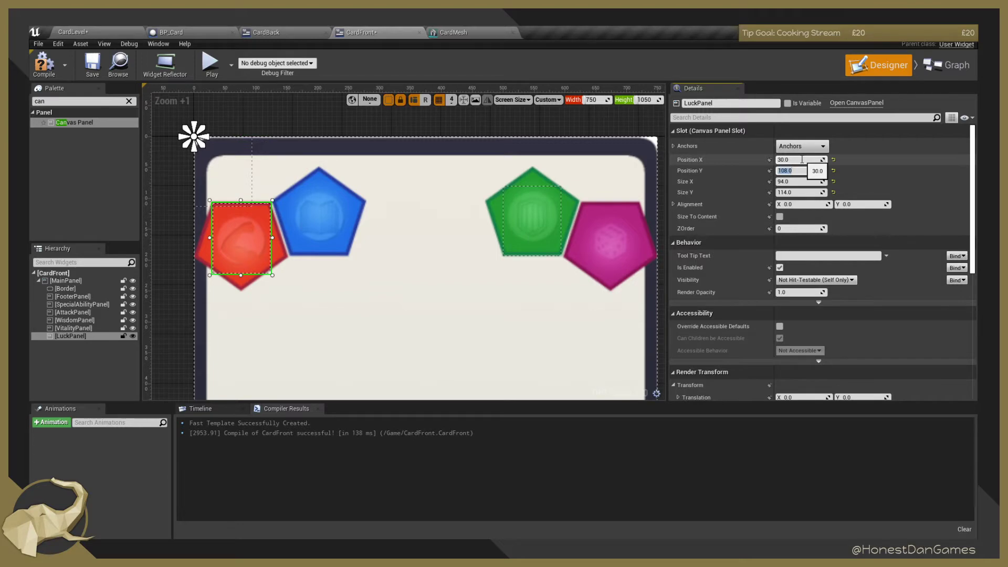
Check which of the named panels sits over each coloured pentagon.
{"action": "left_click", "coordinate": [248, 168]}
{"action": "left_click", "coordinate": [516, 213]}
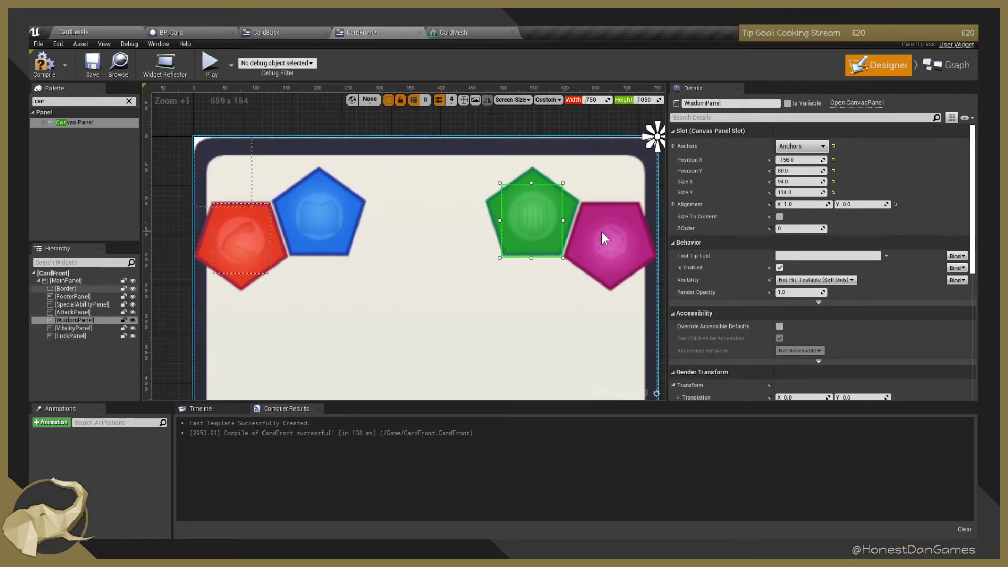
{"action": "left_click", "coordinate": [601, 232]}
{"action": "left_click", "coordinate": [231, 234]}
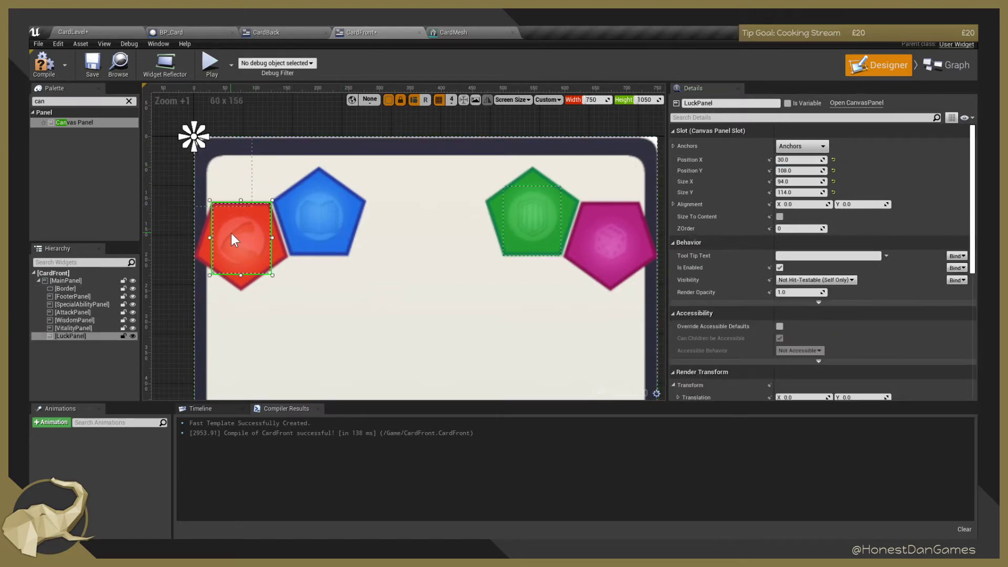
{"action": "left_click", "coordinate": [92, 319]}
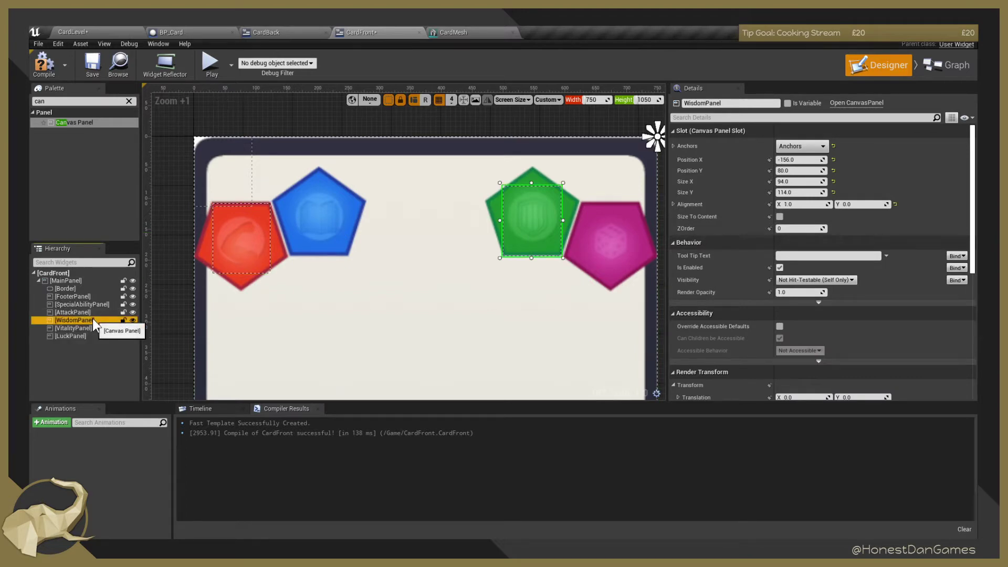
{"action": "left_click", "coordinate": [82, 328]}
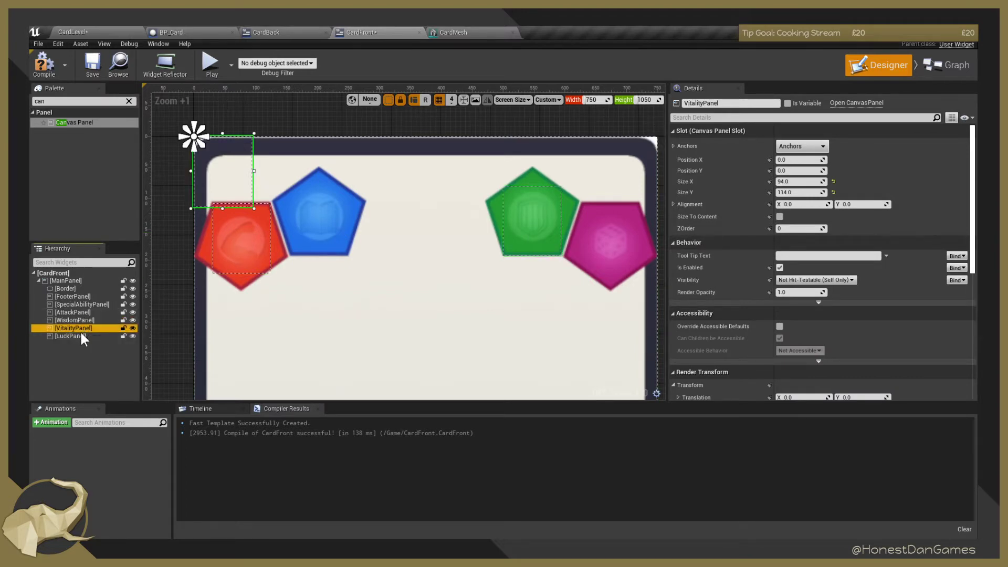
{"action": "left_click", "coordinate": [82, 321]}
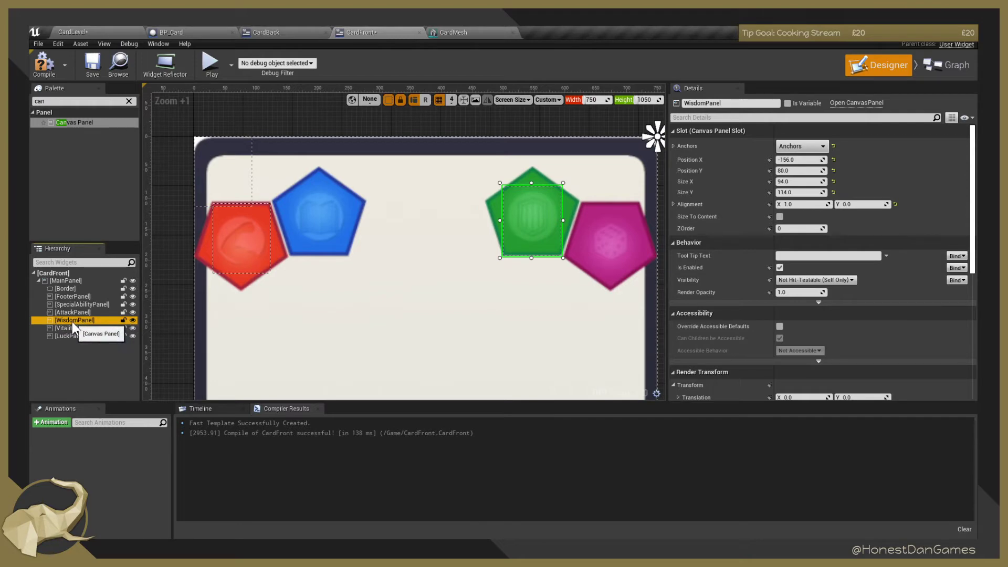
{"action": "left_click", "coordinate": [219, 171]}
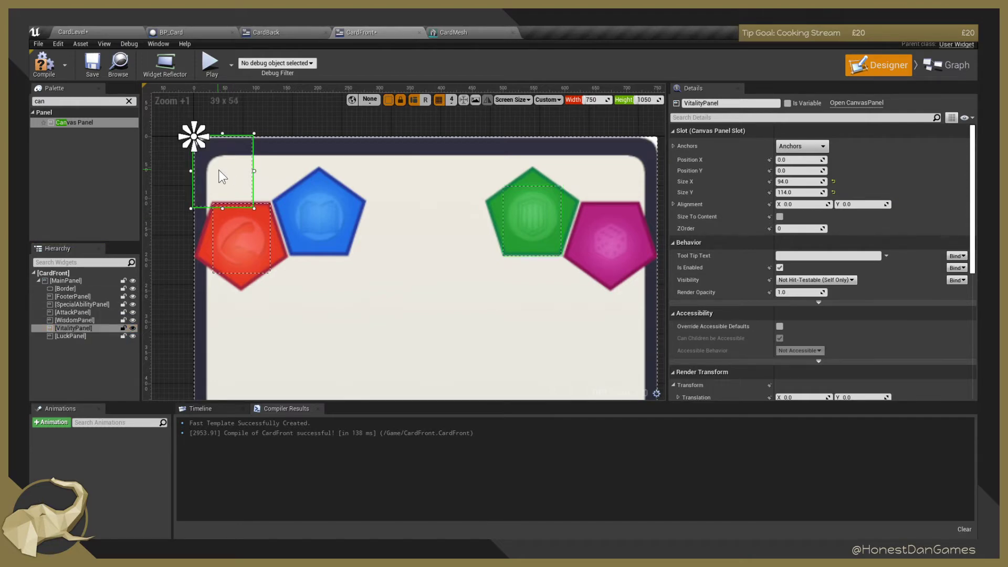
Move LuckPanel onto the magenta pentagon at X 628, Y 108, WisdomPanel onto the blue one, and VitalityPanel onto the green one at X 500, Y 80.
{"action": "left_click", "coordinate": [64, 335]}
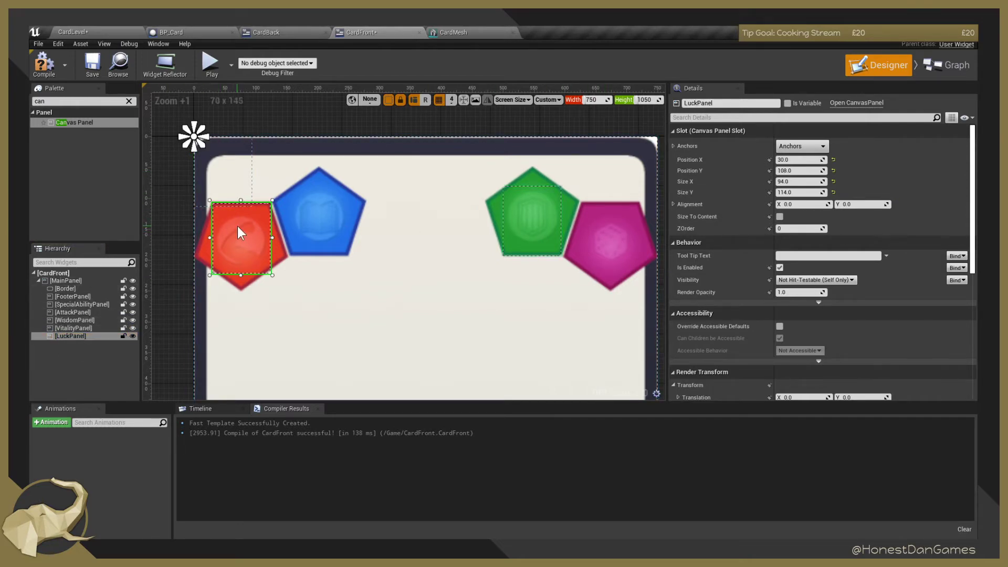
{"action": "left_click_drag", "start_coordinate": [237, 231], "coordinate": [608, 228]}
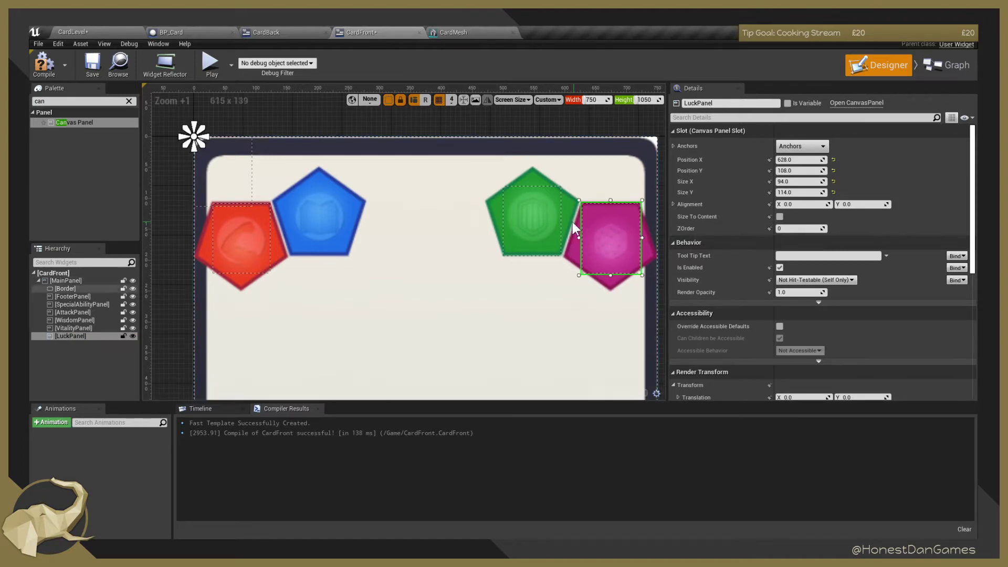
{"action": "left_click_drag", "start_coordinate": [530, 221], "coordinate": [318, 217]}
{"action": "left_click_drag", "start_coordinate": [227, 196], "coordinate": [543, 228]}
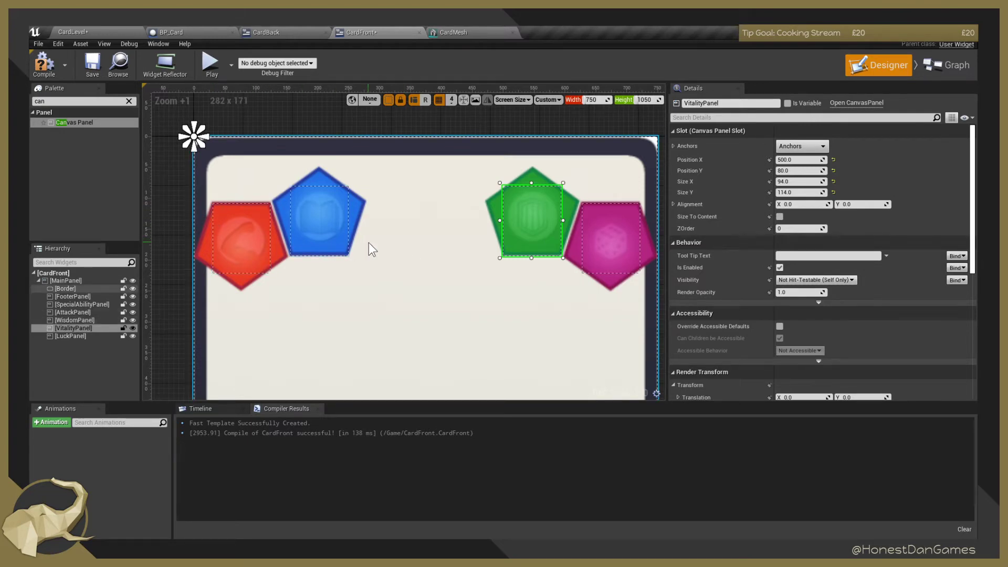
Check the placement of the four pentagon panels and review the whole card front layout.
{"action": "left_click", "coordinate": [627, 232]}
{"action": "left_click", "coordinate": [538, 216]}
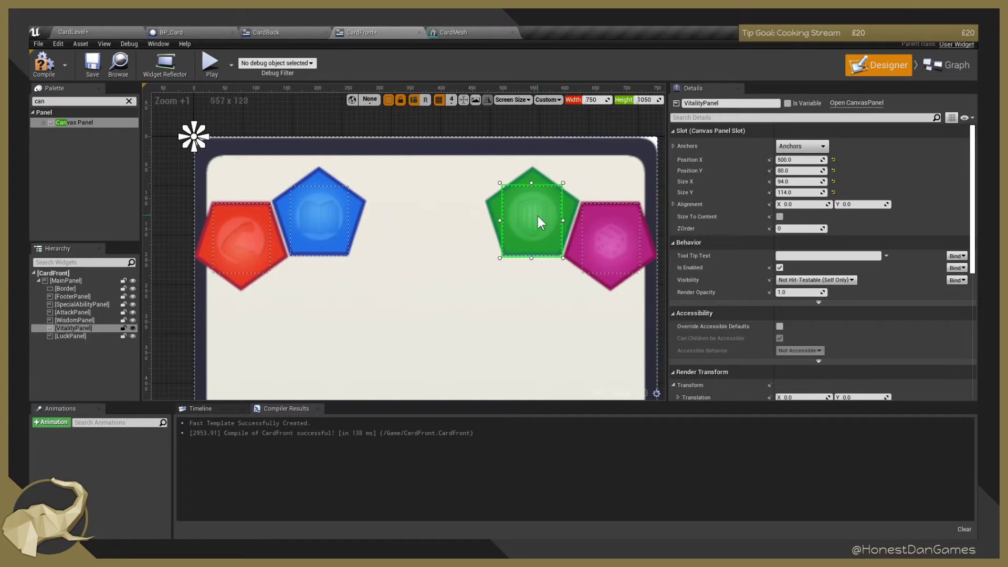
{"action": "left_click", "coordinate": [309, 224]}
{"action": "left_click", "coordinate": [255, 234]}
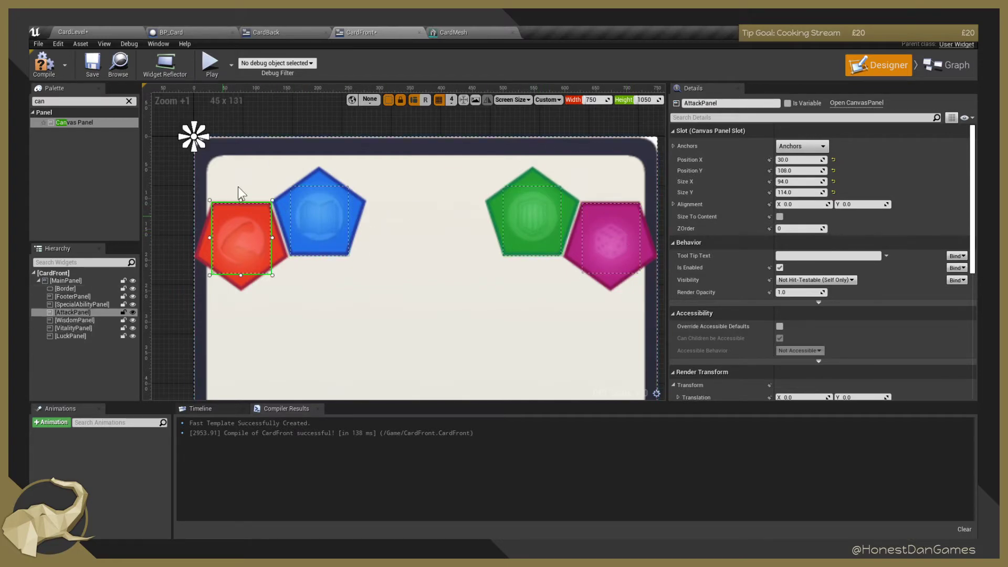
{"action": "left_click", "coordinate": [298, 112]}
{"action": "scroll", "coordinate": [457, 250], "scroll_direction": "down", "scroll_amount": 7}
{"action": "scroll", "coordinate": [484, 259], "scroll_direction": "up", "scroll_amount": 3}
{"action": "right_click_drag", "start_coordinate": [641, 292], "coordinate": [598, 223]}
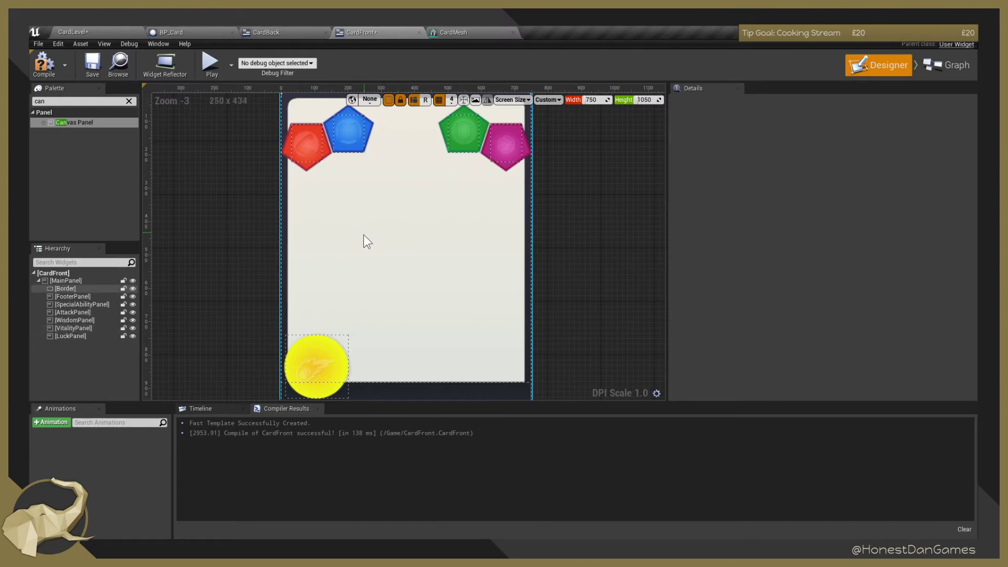
Review the whole card front layout and select its background Border to inspect the image it uses.
{"action": "scroll", "coordinate": [598, 226], "scroll_direction": "down", "scroll_amount": 2}
{"action": "right_click_drag", "start_coordinate": [403, 228], "coordinate": [407, 299]}
{"action": "scroll", "coordinate": [604, 226], "scroll_direction": "up", "scroll_amount": 2}
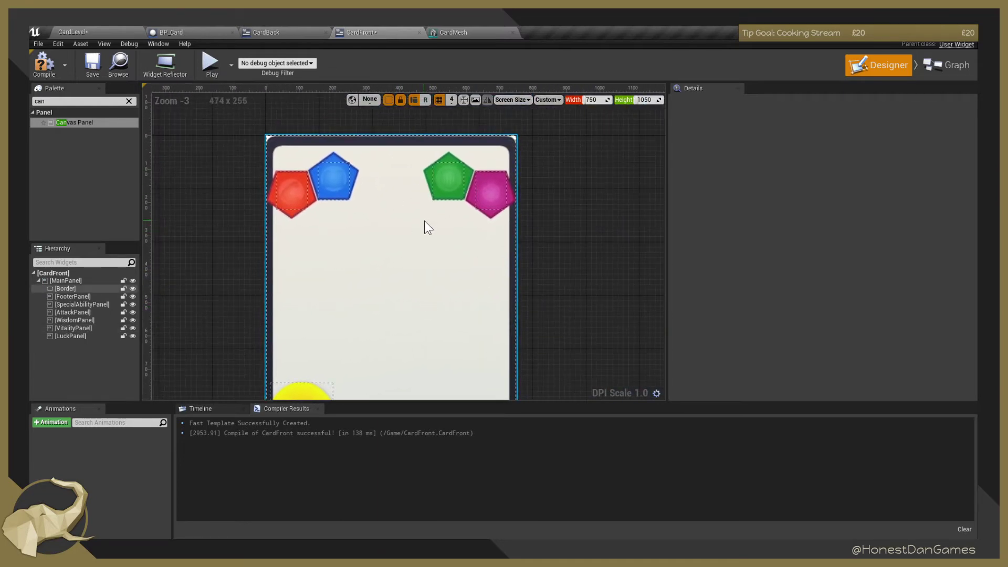
{"action": "scroll", "coordinate": [370, 218], "scroll_direction": "down", "scroll_amount": 4}
{"action": "scroll", "coordinate": [366, 222], "scroll_direction": "up", "scroll_amount": 3}
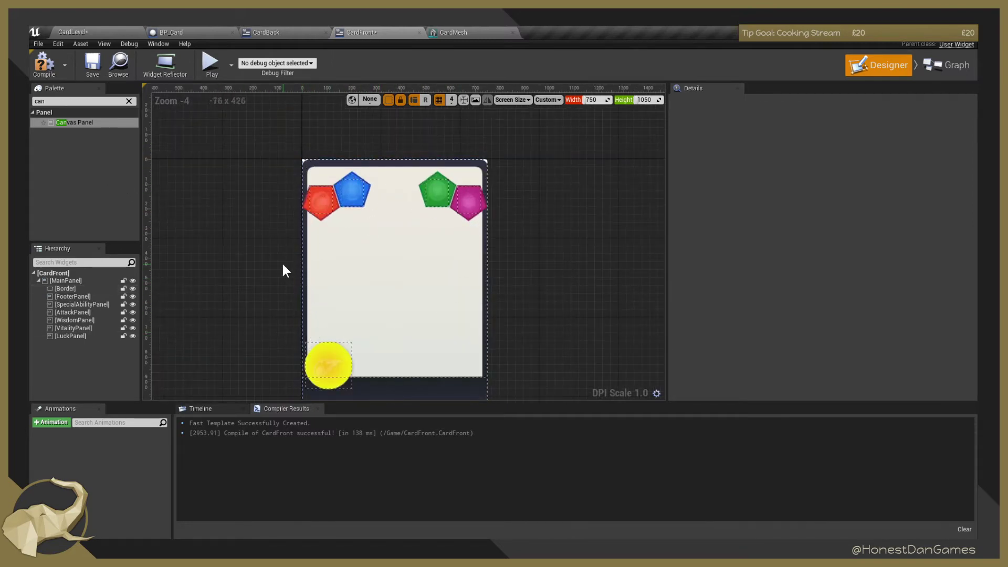
{"action": "left_click", "coordinate": [398, 237]}
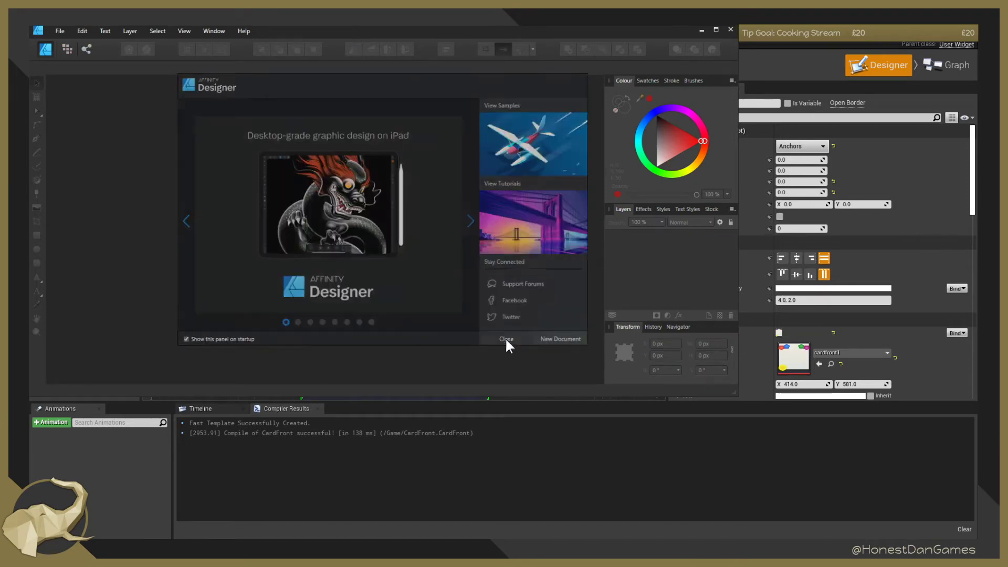
Switch to Affinity Designer and open cardfront1.png from Pictures > Monthly Gamedev Challenges > 5 - User Interface in a maximised window.
{"action": "left_click", "coordinate": [507, 339]}
{"action": "left_click", "coordinate": [61, 32]}
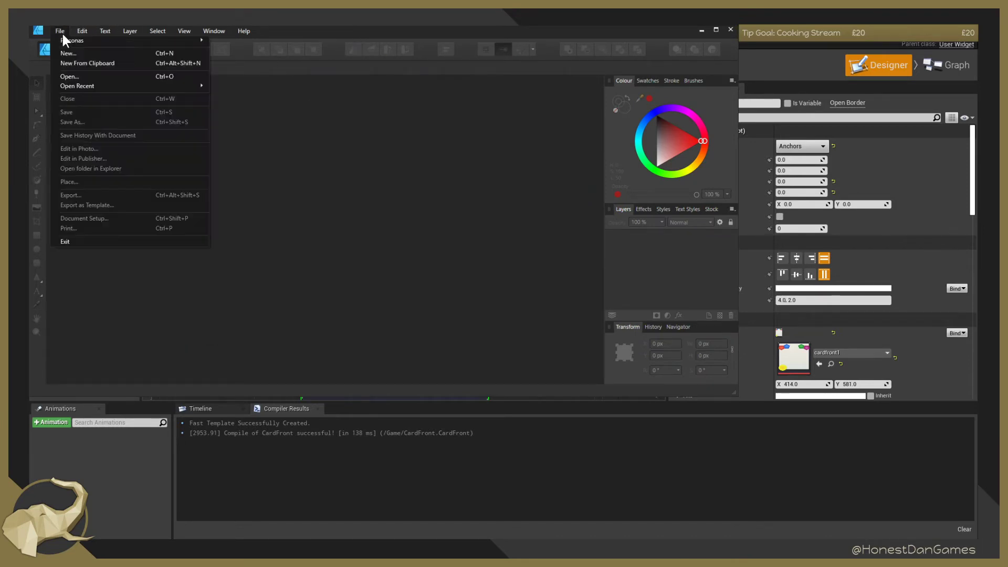
{"action": "left_click", "coordinate": [86, 72]}
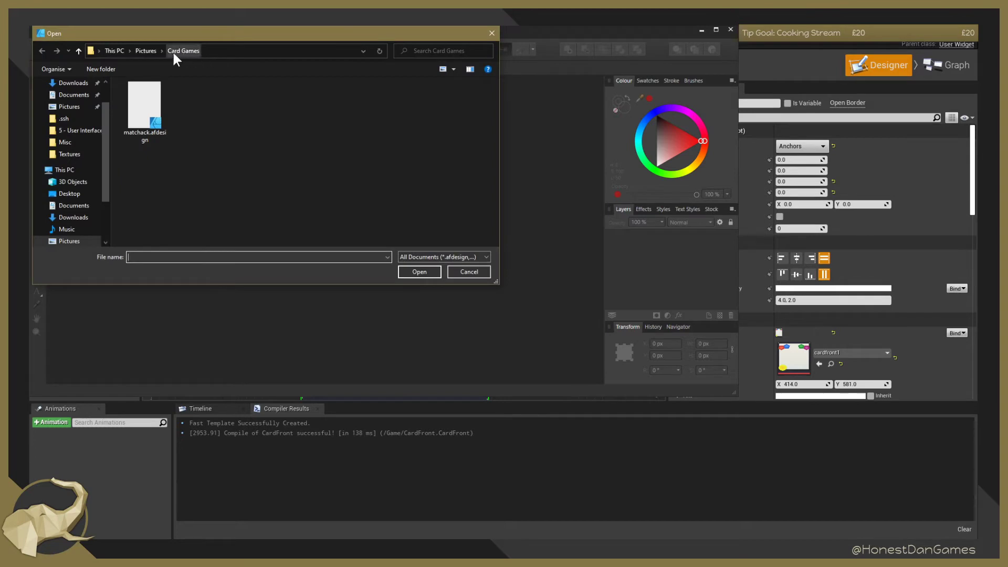
{"action": "left_click", "coordinate": [148, 50]}
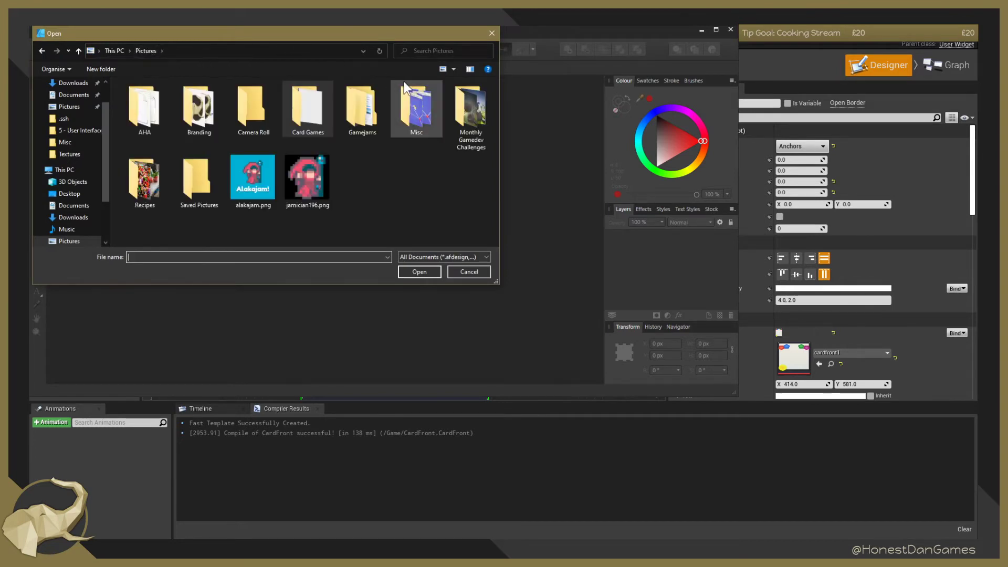
{"action": "left_click_drag", "start_coordinate": [297, 44], "coordinate": [475, 148]}
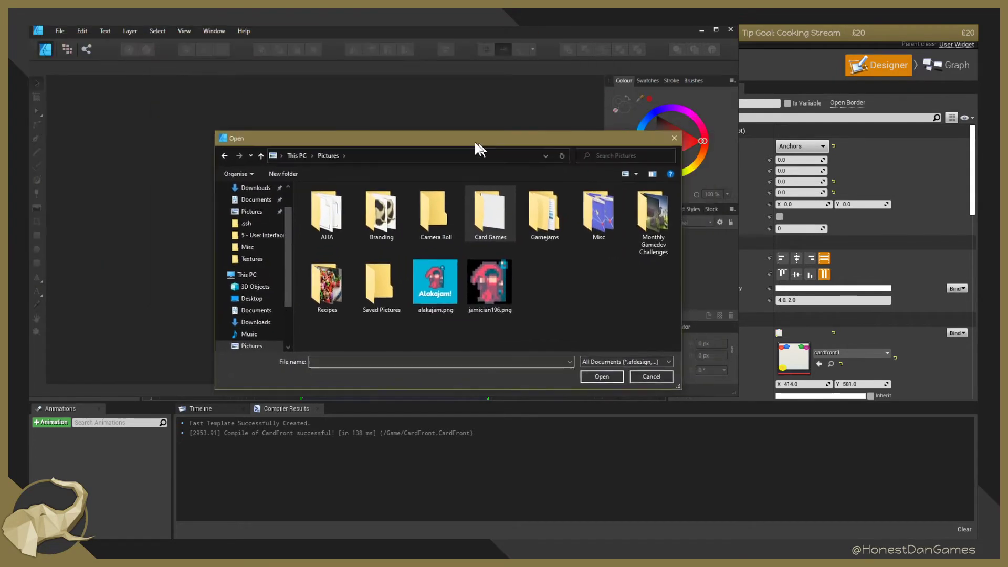
{"action": "double_click", "coordinate": [652, 212]}
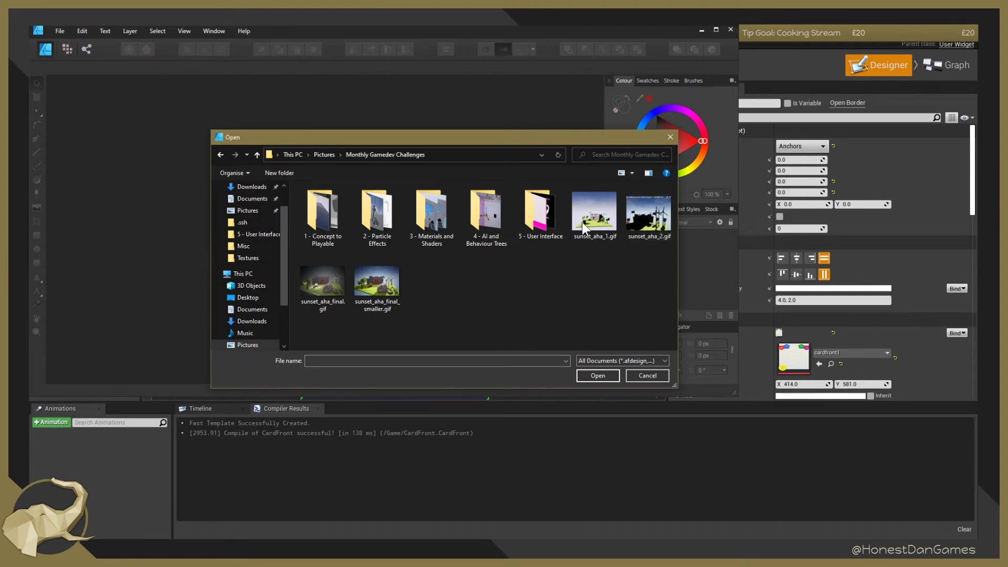
{"action": "double_click", "coordinate": [543, 210]}
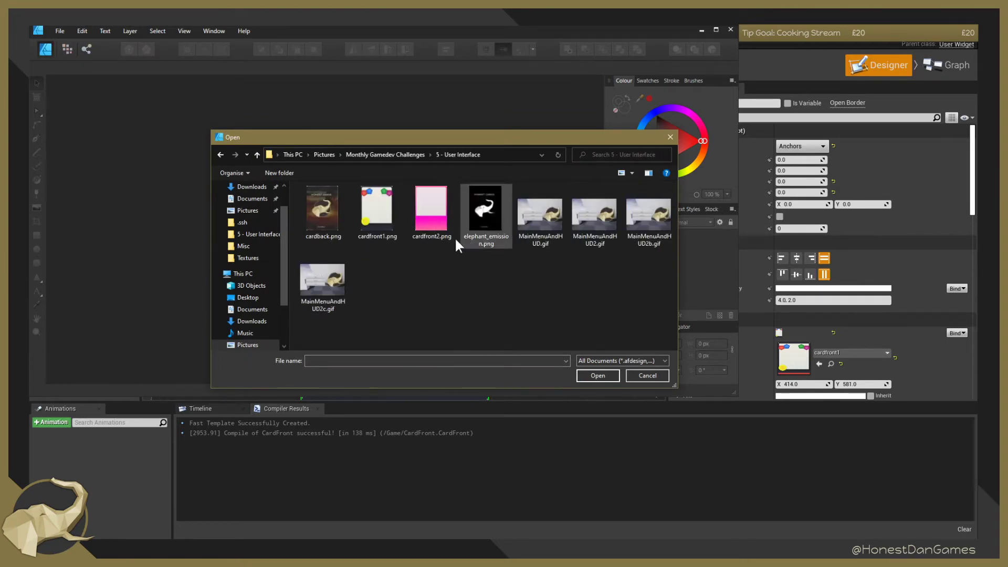
{"action": "left_click", "coordinate": [380, 228]}
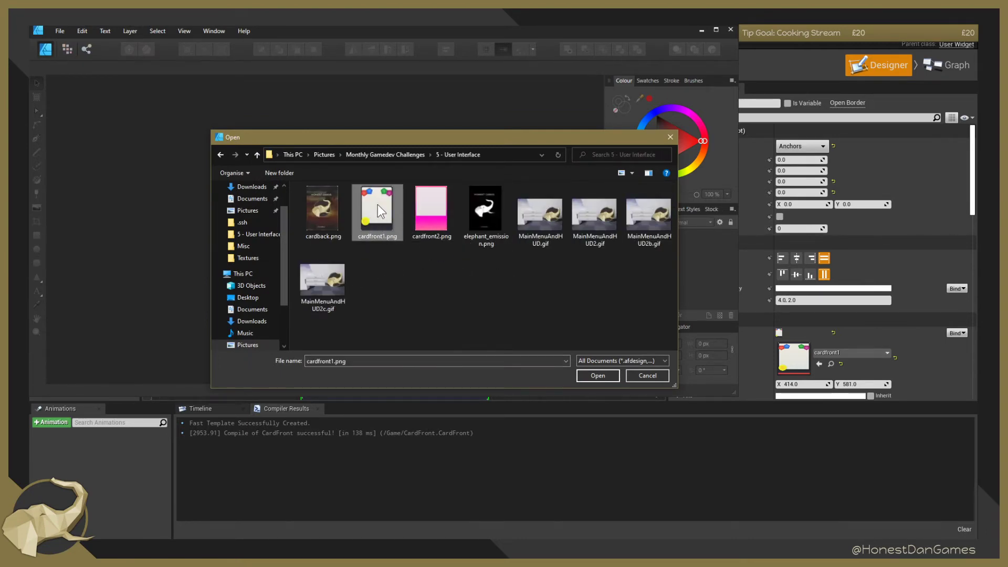
{"action": "double_click", "coordinate": [377, 204]}
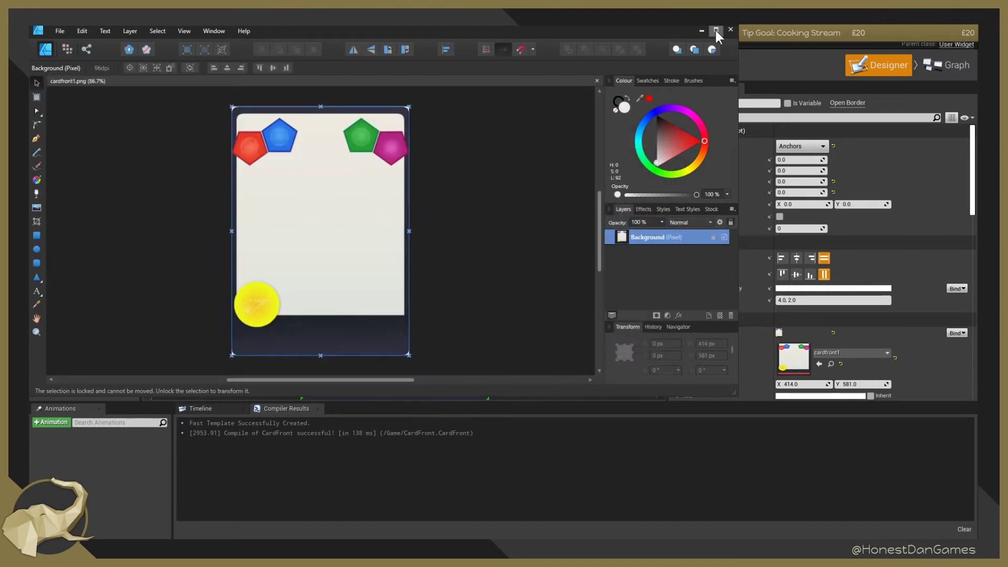
{"action": "left_click", "coordinate": [716, 31]}
Switch to the Pixel Persona and remove the Assets panel from the workspace.
{"action": "left_click", "coordinate": [146, 128]}
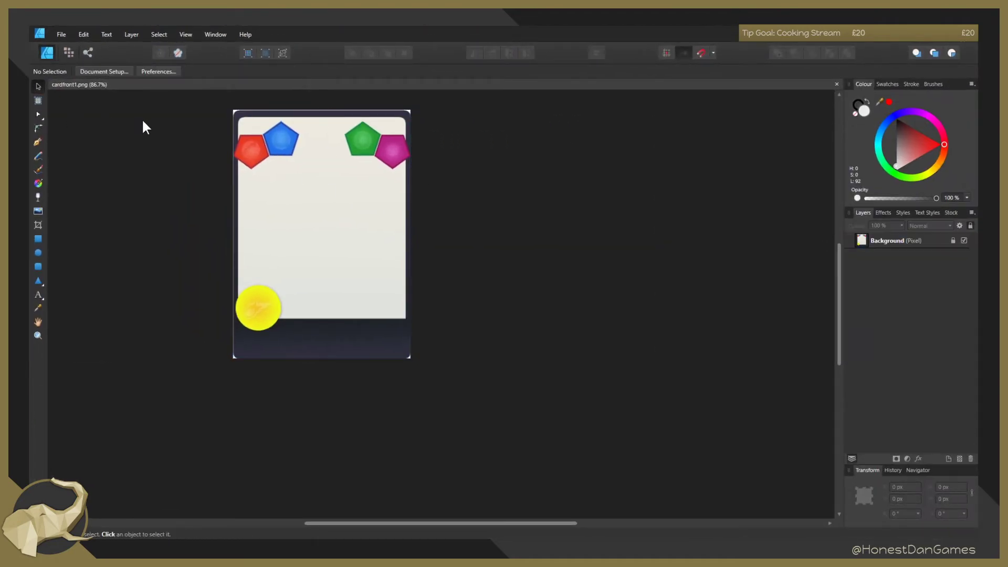
{"action": "right_click", "coordinate": [153, 168]}
{"action": "left_click", "coordinate": [137, 135]}
{"action": "scroll", "coordinate": [141, 149], "scroll_direction": "up", "scroll_amount": 1}
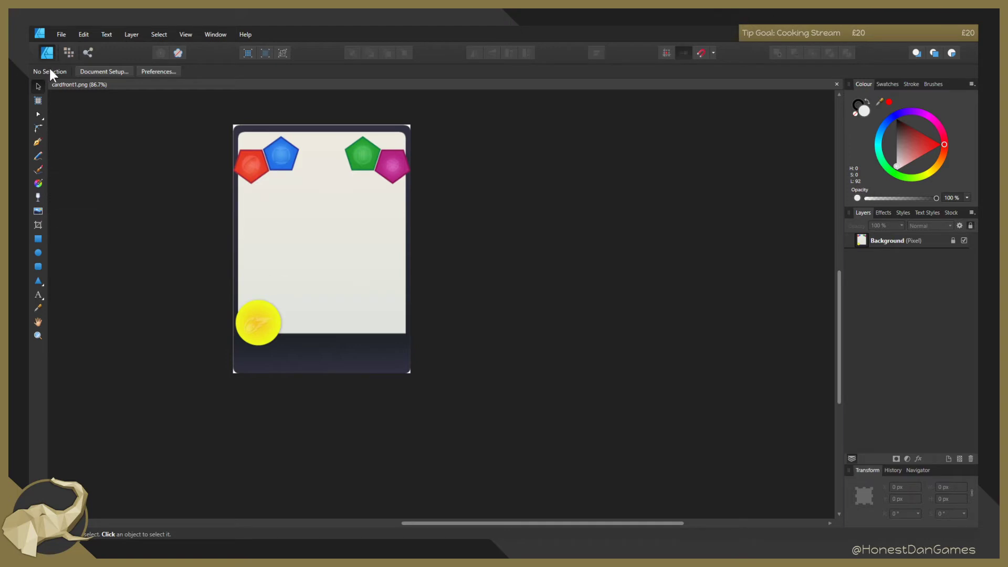
{"action": "left_click", "coordinate": [69, 53]}
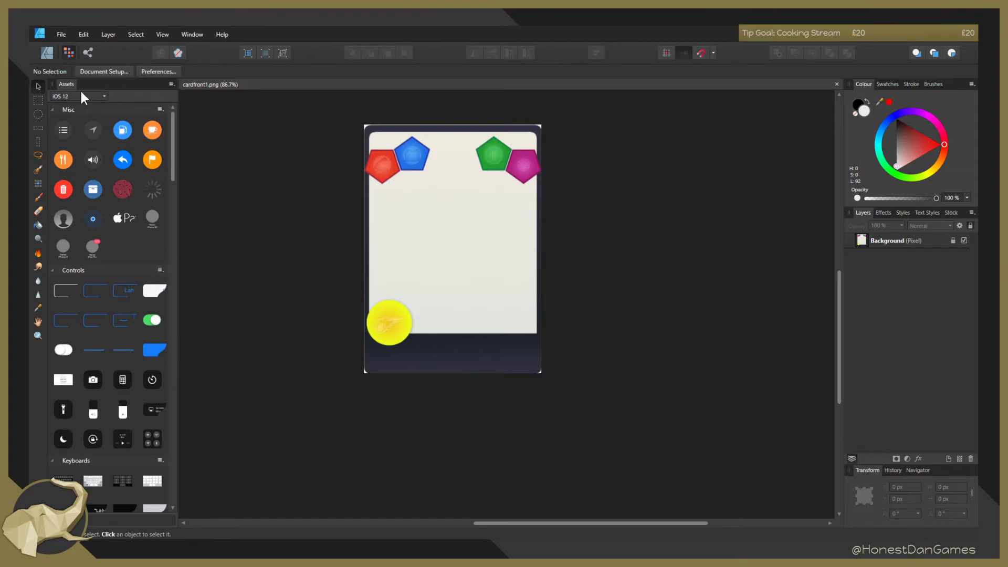
{"action": "left_click_drag", "start_coordinate": [65, 83], "coordinate": [198, 160]}
{"action": "left_click", "coordinate": [198, 161]}
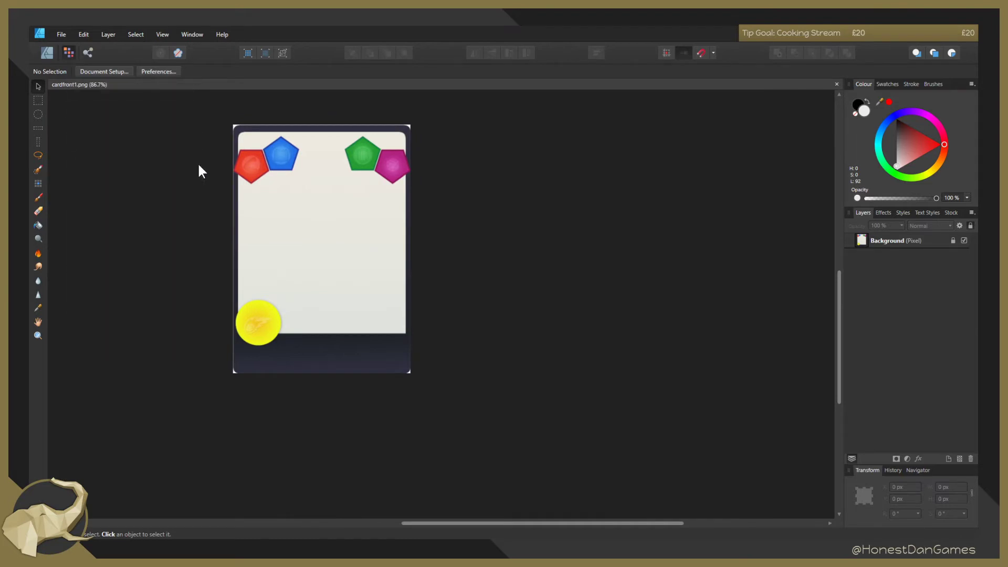
Select the card's cream centre around the pentagons and yellow circle with the Selection Brush, using a 33 px width.
{"action": "left_click", "coordinate": [38, 170]}
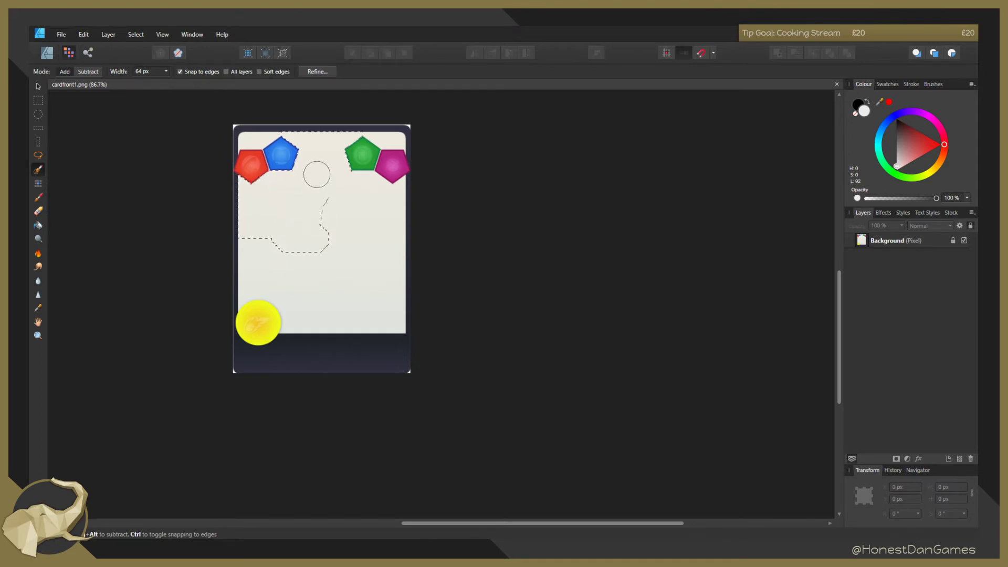
{"action": "left_click_drag", "start_coordinate": [317, 174], "coordinate": [317, 151]}
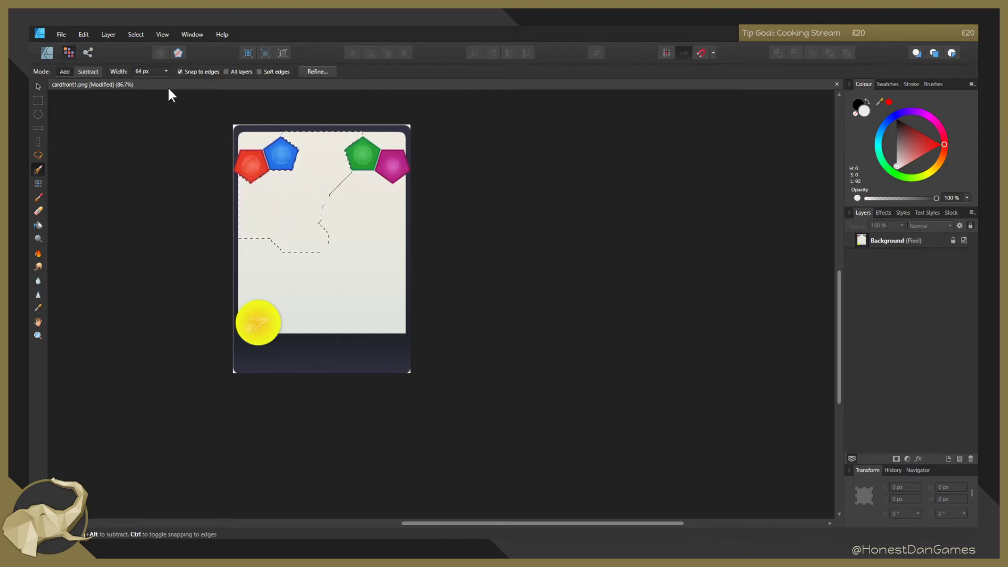
{"action": "left_click", "coordinate": [166, 71]}
{"action": "left_click_drag", "start_coordinate": [164, 82], "coordinate": [156, 83]}
{"action": "left_click_drag", "start_coordinate": [288, 142], "coordinate": [259, 142]}
{"action": "key", "text": "ctrl+z"}
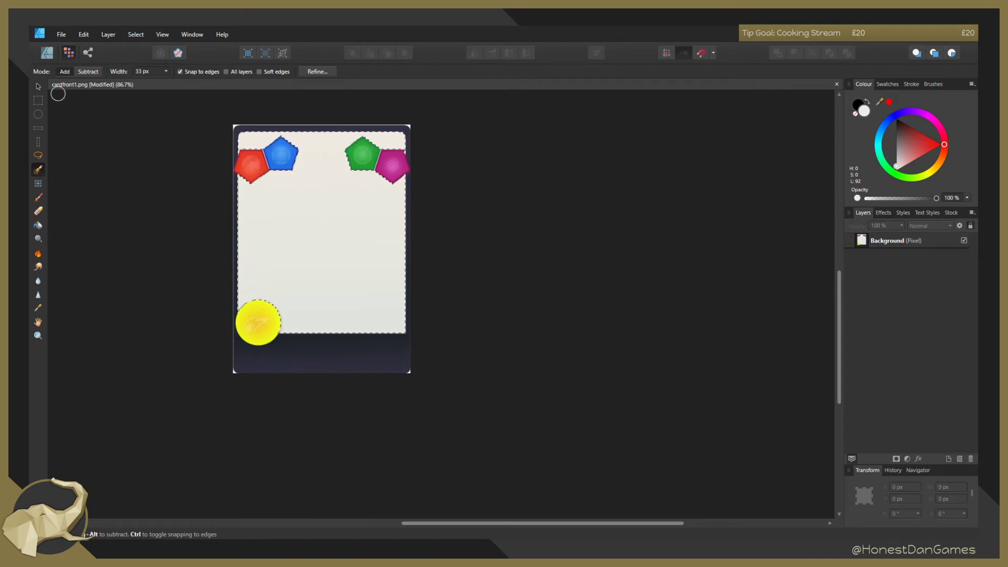
Delete the selected cream area from the Background layer to make the card's centre transparent.
{"action": "left_click", "coordinate": [38, 86]}
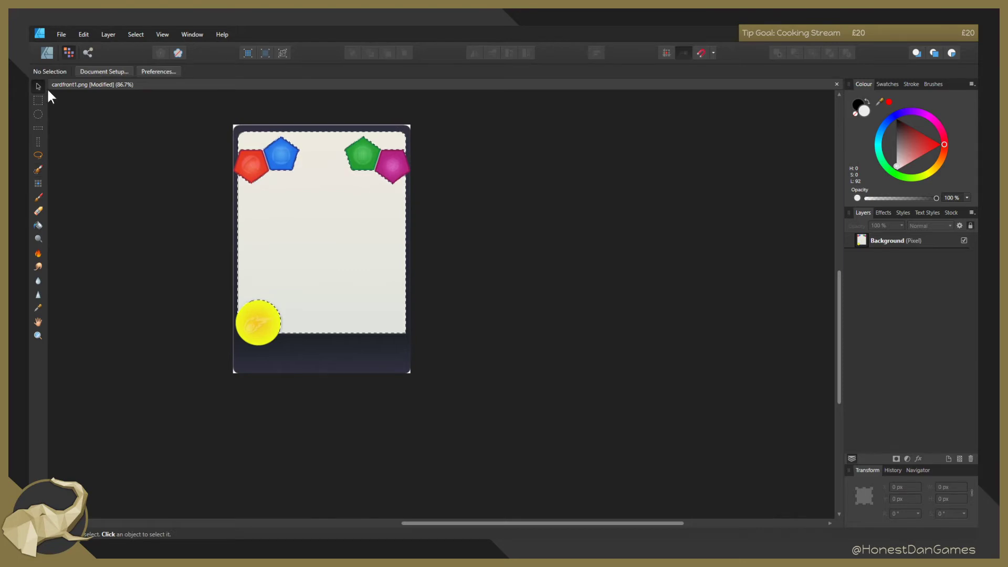
{"action": "left_click", "coordinate": [303, 190]}
{"action": "left_click_drag", "start_coordinate": [328, 216], "coordinate": [301, 198]}
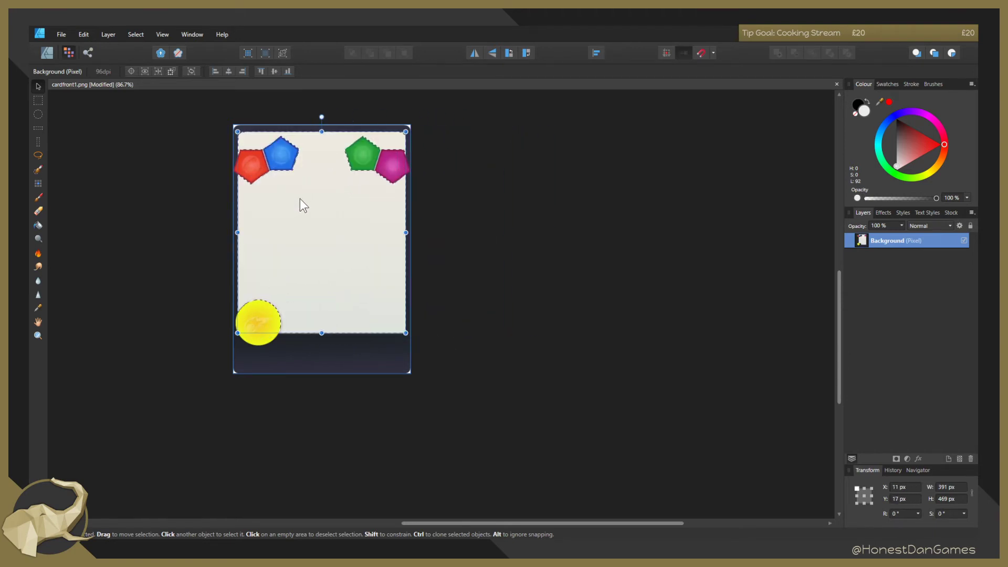
{"action": "left_click", "coordinate": [520, 217]}
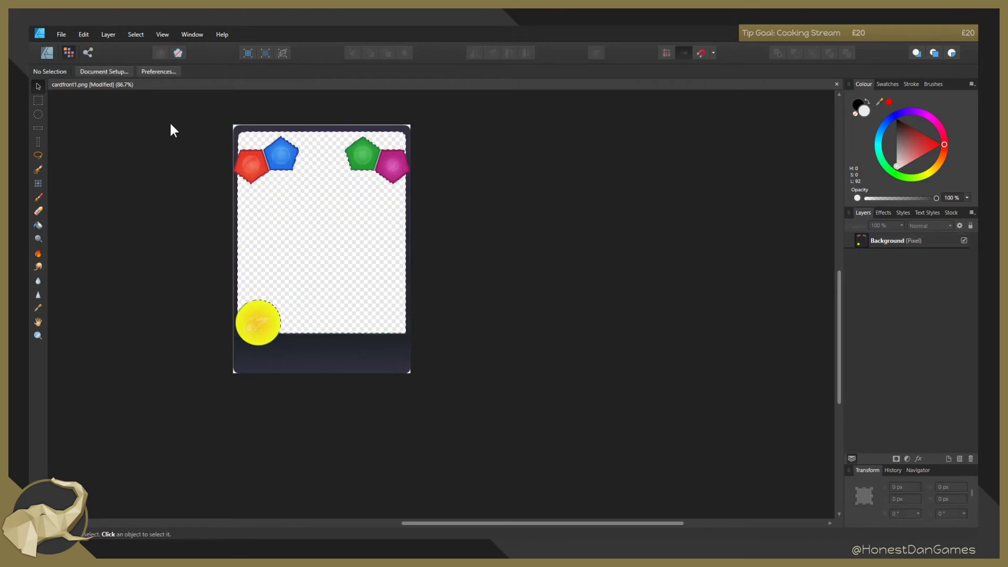
Select the white slivers outside the card's rounded outer corners with the 33 px Selection Brush.
{"action": "scroll", "coordinate": [177, 123], "scroll_direction": "up", "scroll_amount": 3}
{"action": "scroll", "coordinate": [229, 199], "scroll_direction": "up", "scroll_amount": 10, "text": "ctrl"}
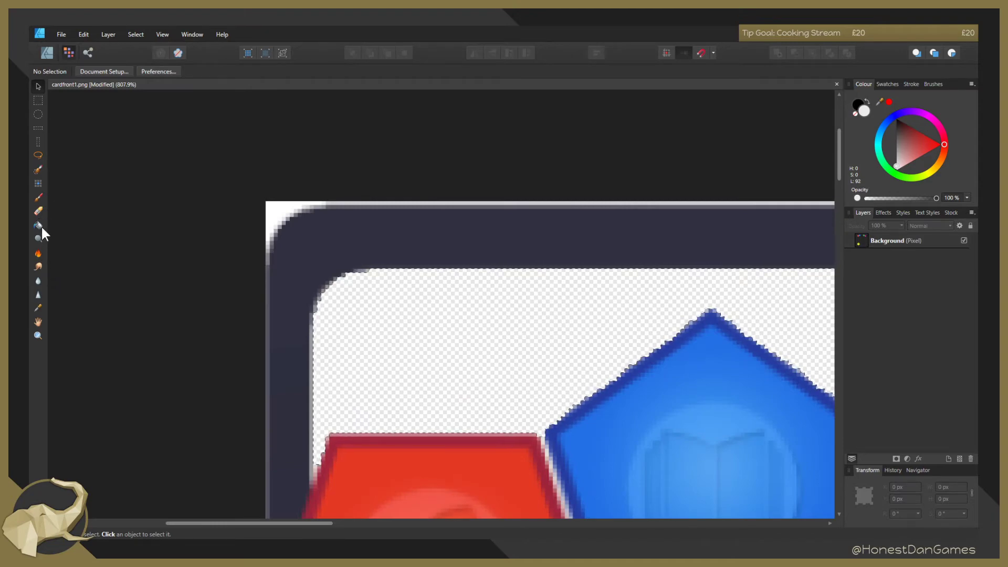
{"action": "left_click", "coordinate": [38, 169]}
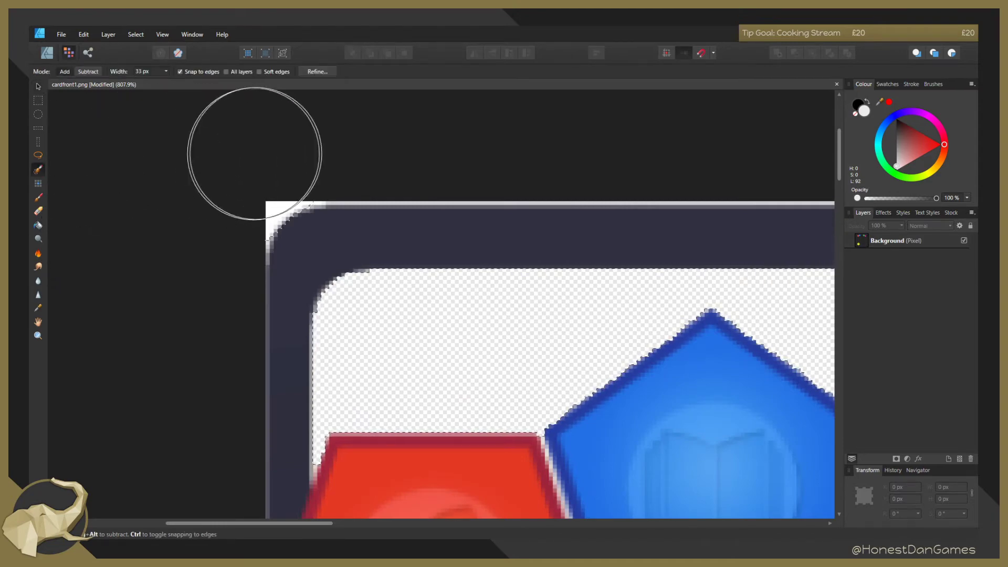
{"action": "scroll", "coordinate": [257, 151], "scroll_direction": "down", "scroll_amount": 5, "text": "ctrl"}
{"action": "scroll", "coordinate": [275, 193], "scroll_direction": "down", "scroll_amount": 5, "text": "ctrl"}
{"action": "scroll", "coordinate": [541, 183], "scroll_direction": "up", "scroll_amount": 4, "text": "ctrl"}
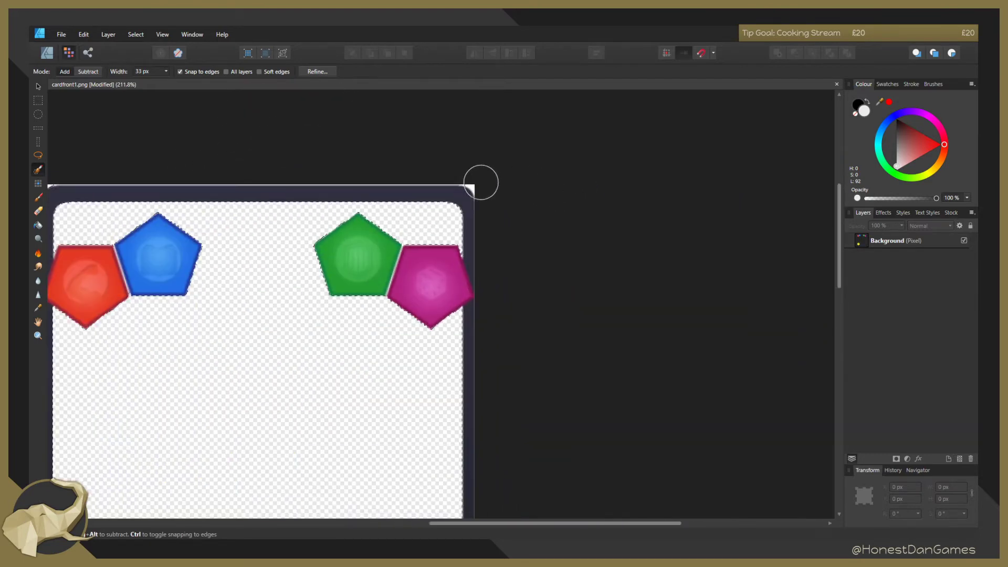
{"action": "scroll", "coordinate": [504, 221], "scroll_direction": "down", "scroll_amount": 7}
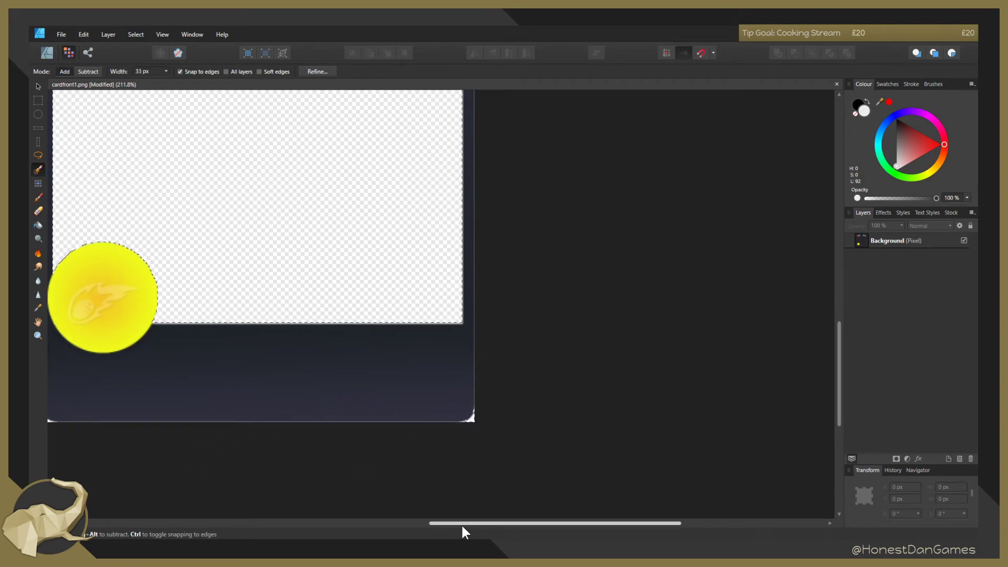
{"action": "left_click_drag", "start_coordinate": [457, 524], "coordinate": [281, 506]}
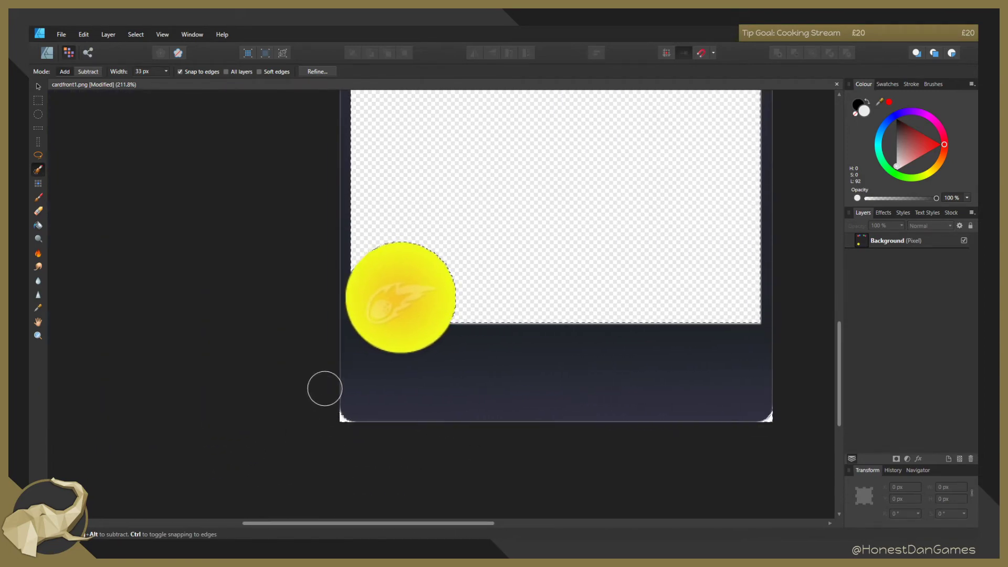
{"action": "scroll", "coordinate": [292, 278], "scroll_direction": "down", "scroll_amount": 2}
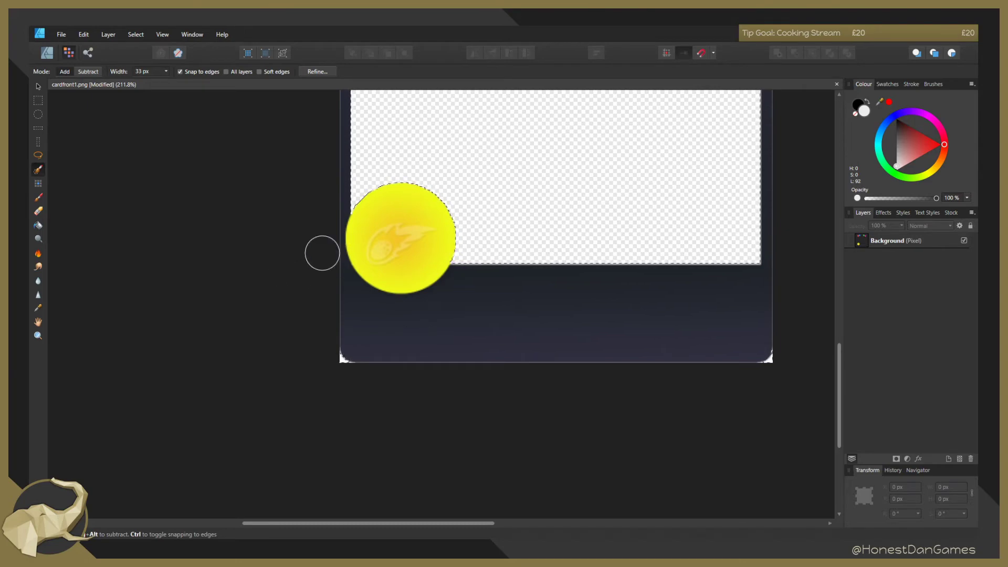
{"action": "scroll", "coordinate": [313, 238], "scroll_direction": "up", "scroll_amount": 1}
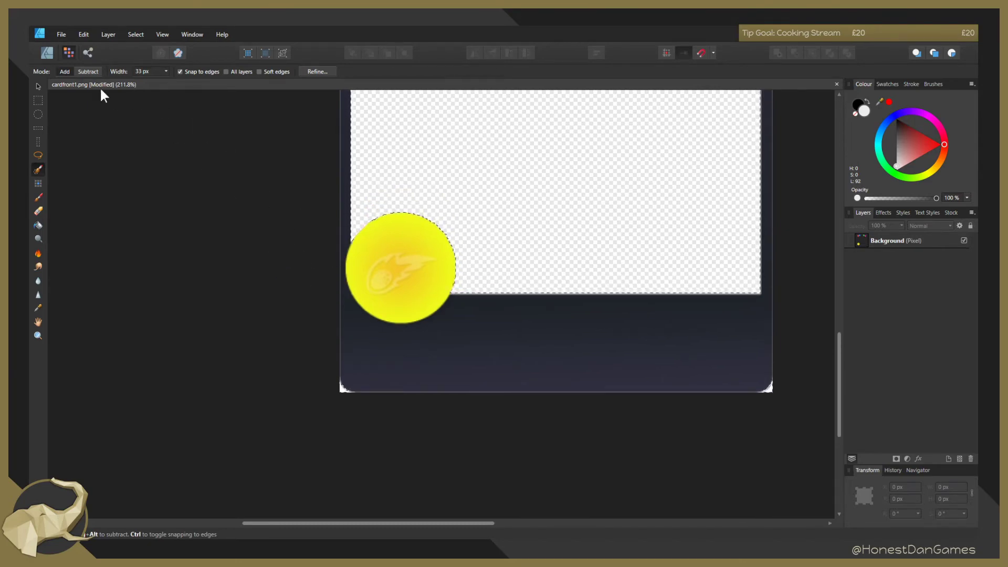
Try to move the selected corner pixels away from the card's edge and undo the move.
{"action": "left_click", "coordinate": [38, 87]}
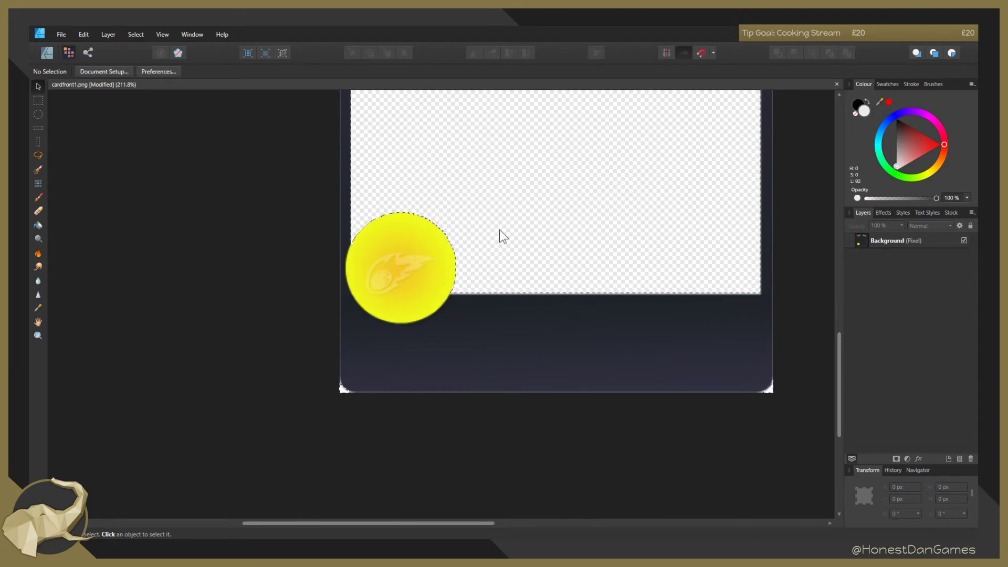
{"action": "left_click_drag", "start_coordinate": [499, 229], "coordinate": [582, 232]}
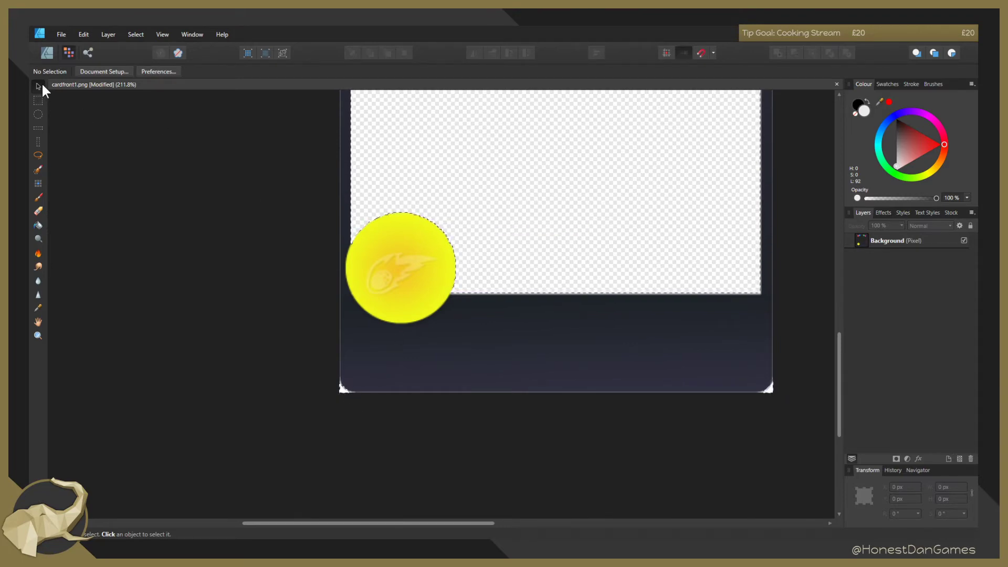
{"action": "left_click_drag", "start_coordinate": [342, 391], "coordinate": [389, 259]}
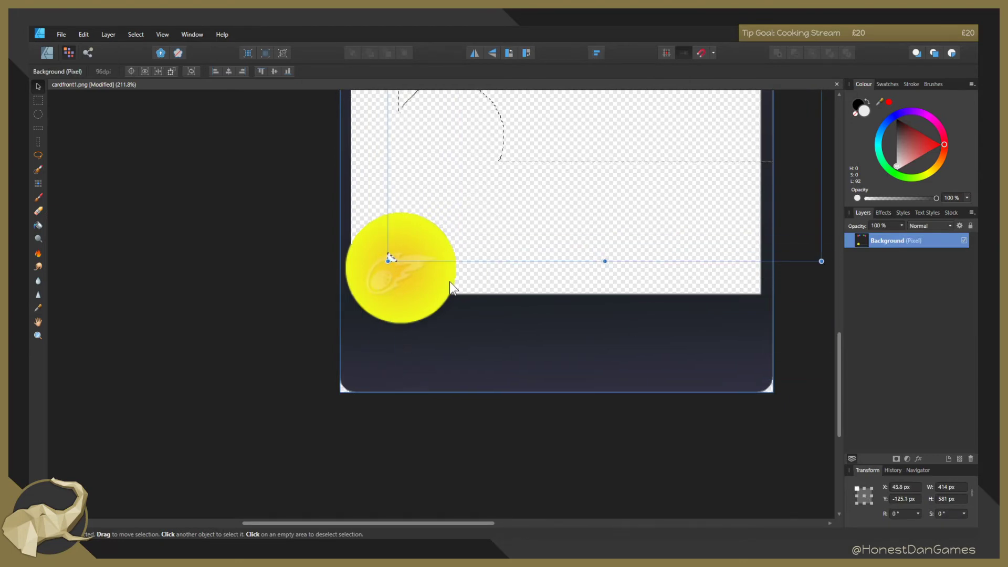
{"action": "key", "text": "ctrl+z"}
{"action": "left_click", "coordinate": [270, 302]}
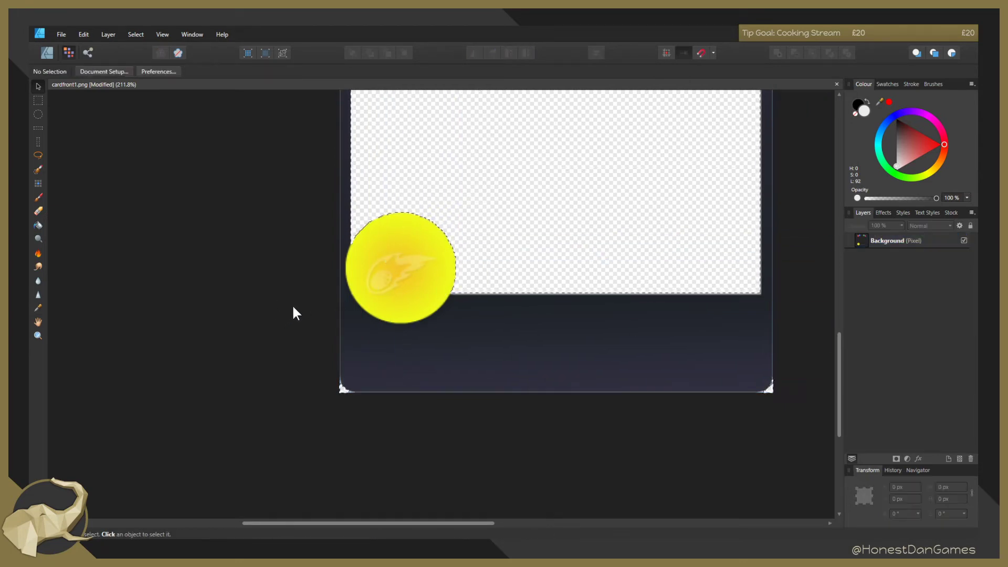
{"action": "scroll", "coordinate": [357, 266], "scroll_direction": "down", "scroll_amount": 3}
{"action": "scroll", "coordinate": [331, 265], "scroll_direction": "up", "scroll_amount": 4}
{"action": "scroll", "coordinate": [330, 265], "scroll_direction": "down", "scroll_amount": 6, "text": "ctrl"}
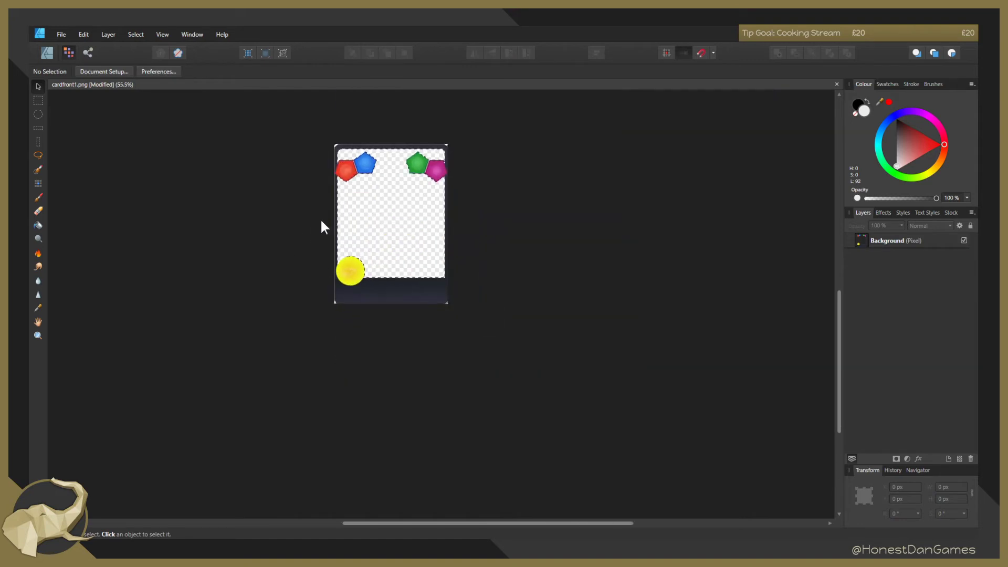
{"action": "scroll", "coordinate": [462, 199], "scroll_direction": "up", "scroll_amount": 7, "text": "ctrl"}
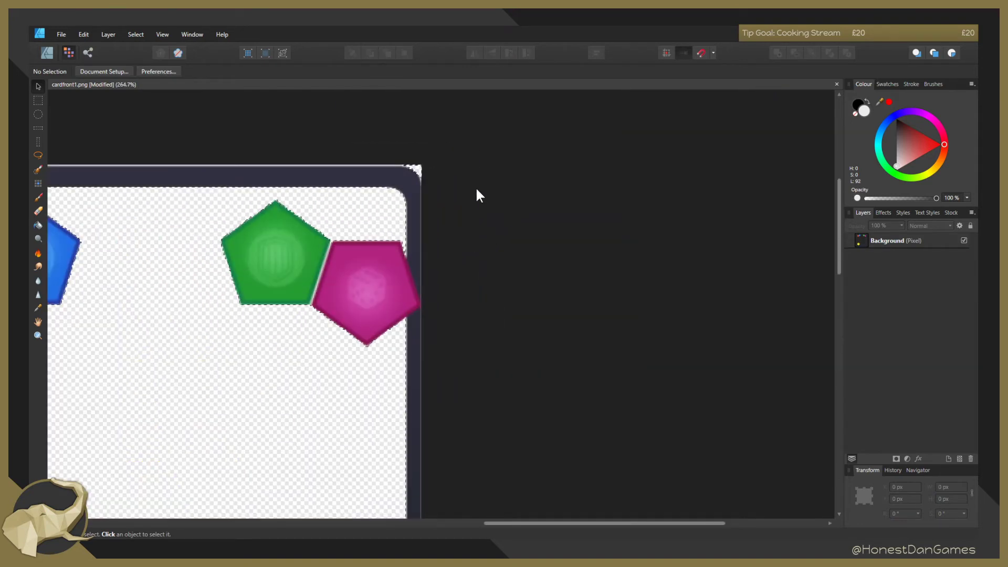
{"action": "scroll", "coordinate": [471, 189], "scroll_direction": "down", "scroll_amount": 5, "text": "ctrl"}
{"action": "left_click", "coordinate": [62, 34]}
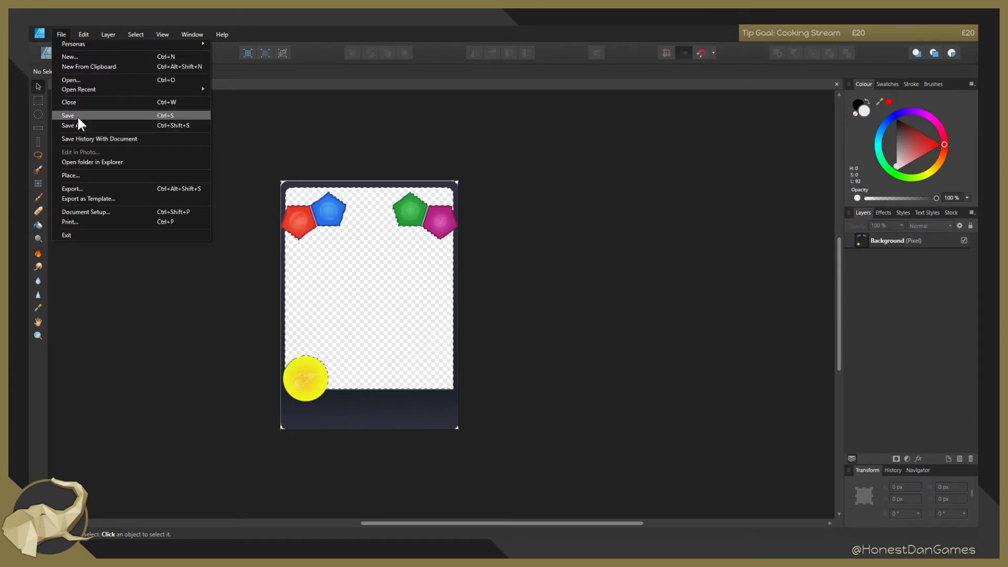
{"action": "left_click", "coordinate": [300, 124]}
Export the whole document as a 414 × 581 px PNG named cardfront1v2.png in the 5 - User Interface folder.
{"action": "left_click", "coordinate": [62, 32]}
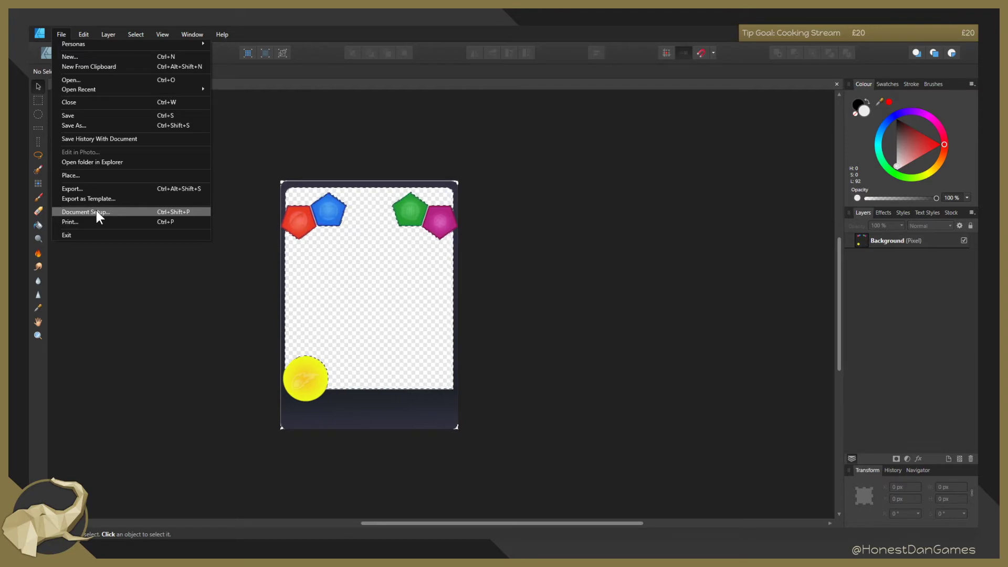
{"action": "left_click", "coordinate": [81, 188]}
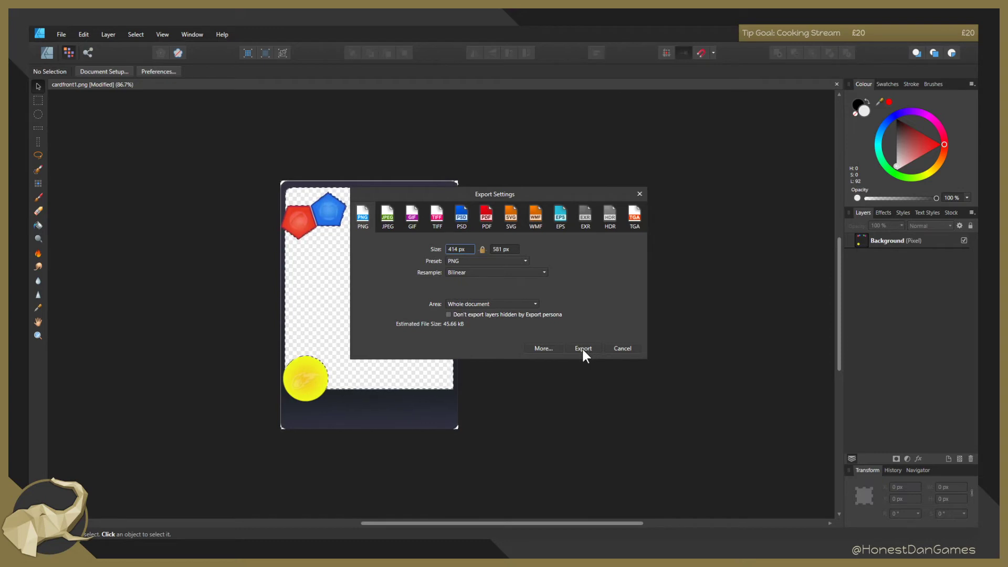
{"action": "left_click_drag", "start_coordinate": [522, 197], "coordinate": [635, 189]}
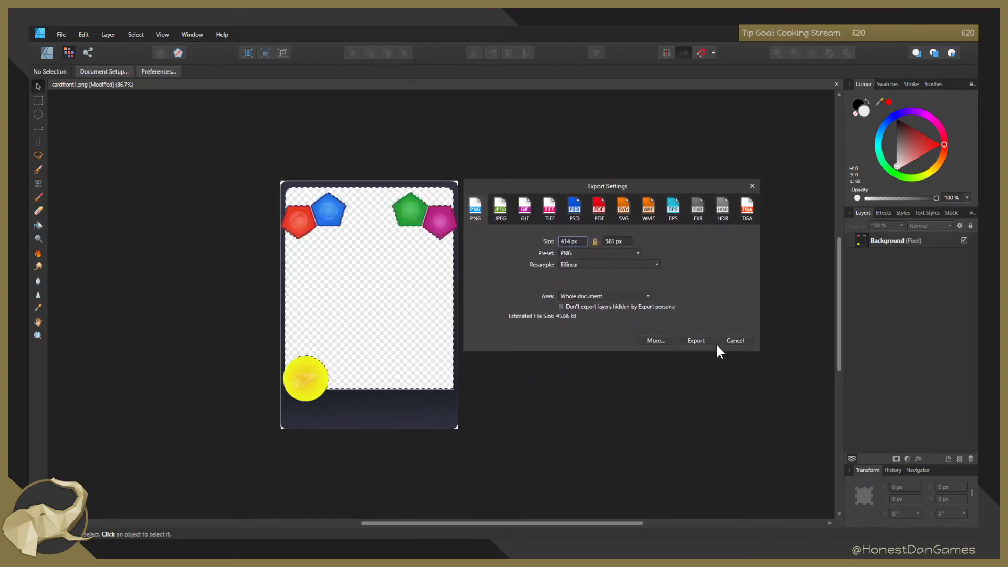
{"action": "left_click", "coordinate": [696, 341]}
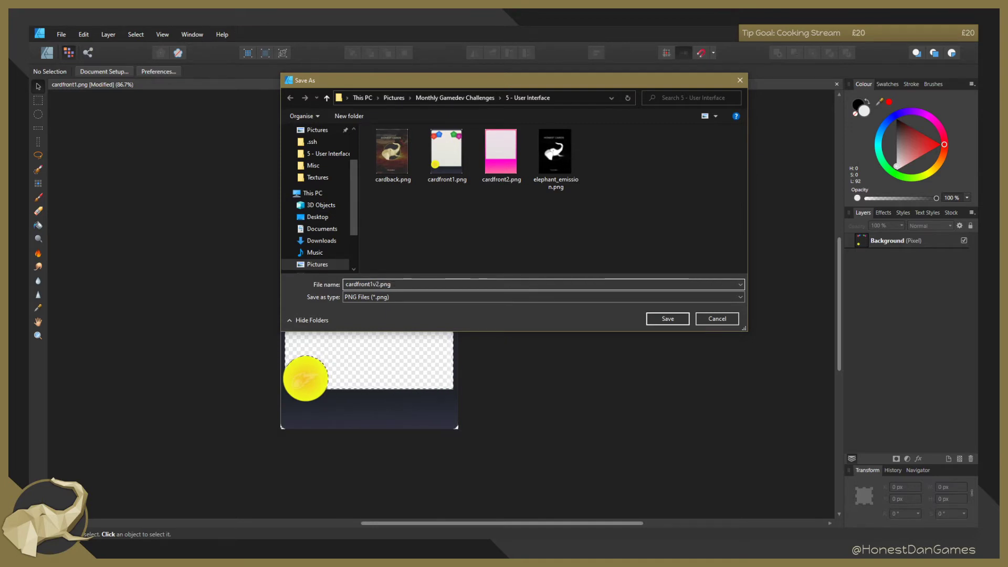
{"action": "left_click", "coordinate": [664, 322]}
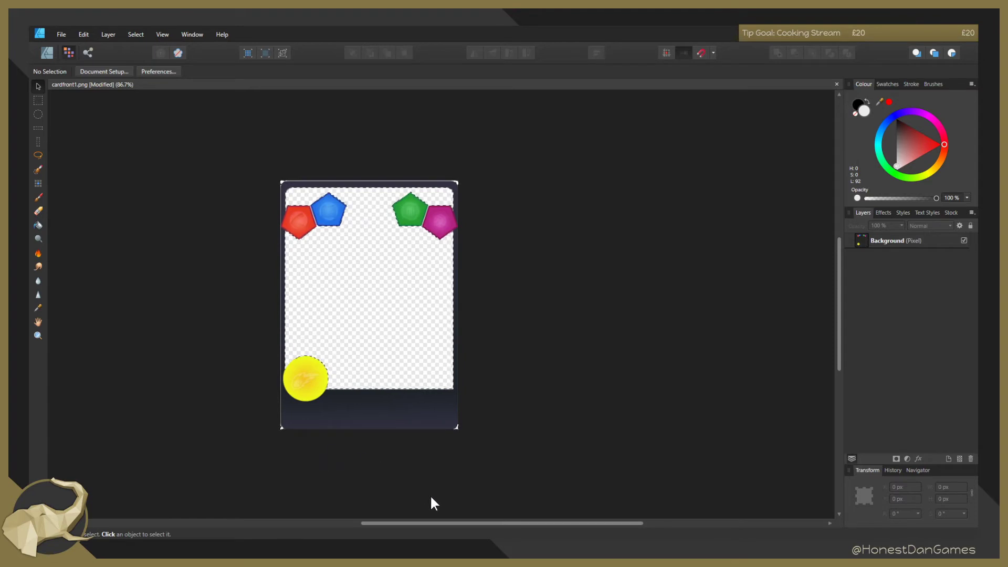
{"action": "left_click_drag", "start_coordinate": [411, 522], "coordinate": [342, 522]}
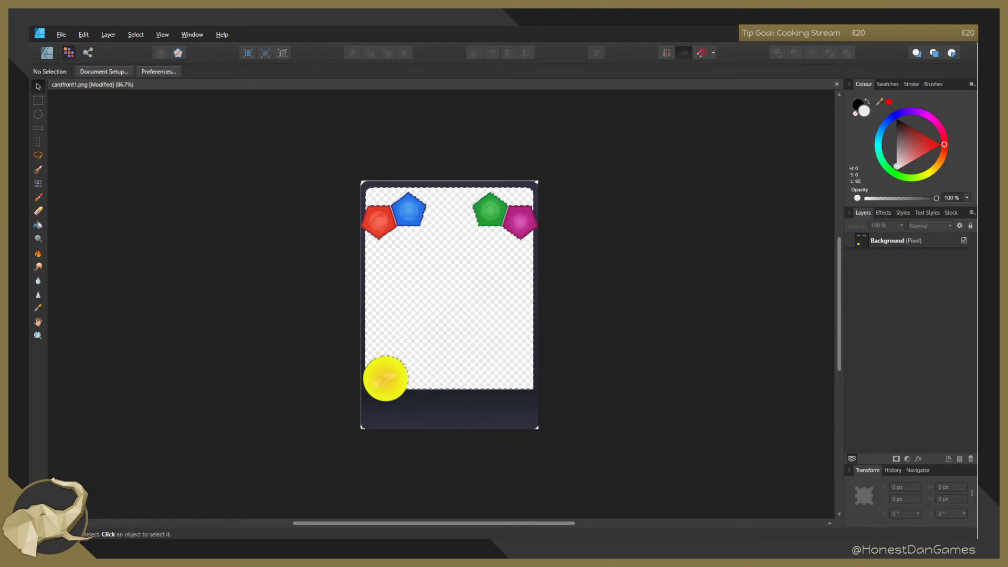
Switch to Unreal Editor and import cardfront1v2.png into the project's Textures folder.
{"action": "key", "text": "alt+Tab"}
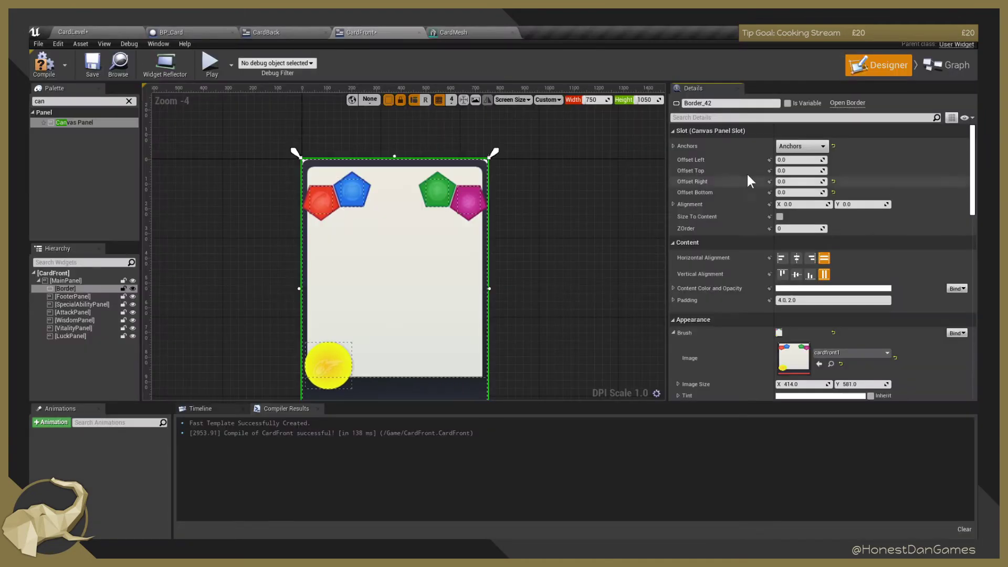
{"action": "left_click", "coordinate": [93, 28]}
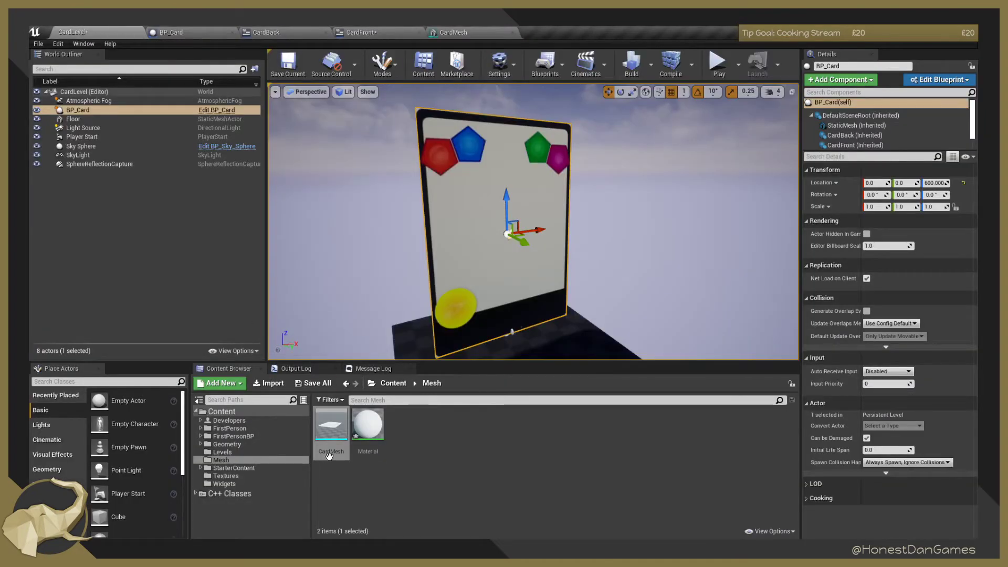
{"action": "left_click", "coordinate": [393, 383]}
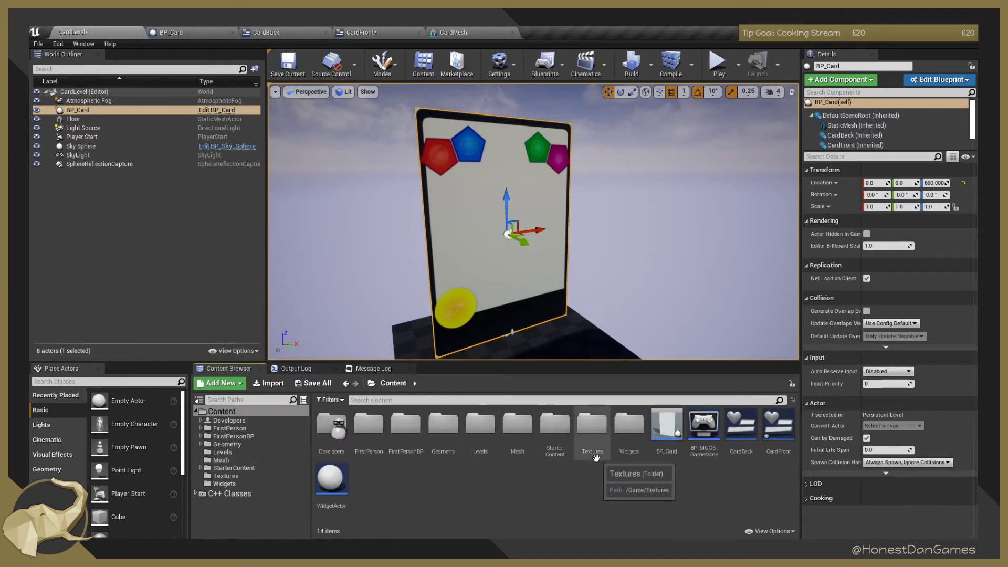
{"action": "double_click", "coordinate": [592, 423]}
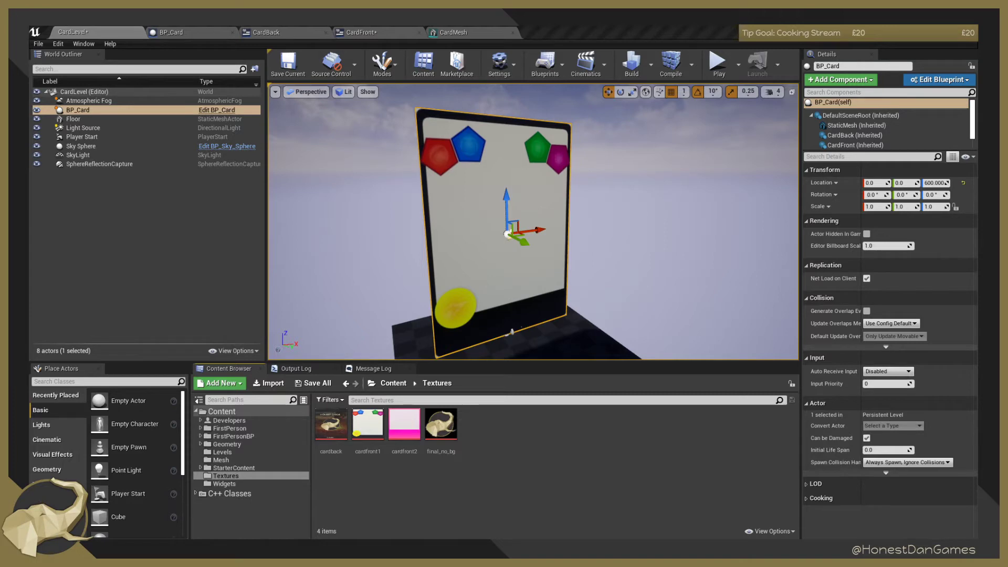
{"action": "left_click_drag", "start_coordinate": [977, 336], "coordinate": [569, 434]}
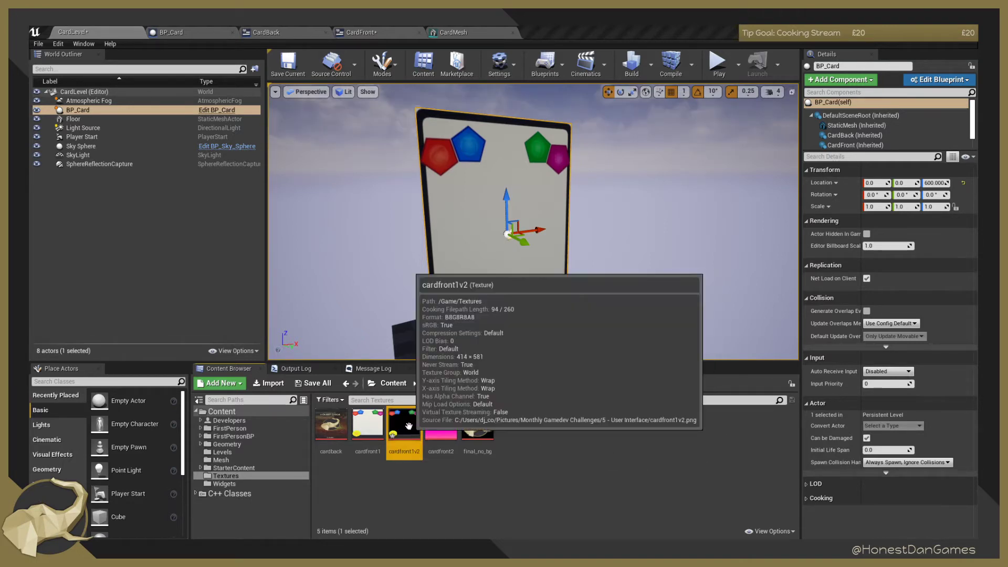
Set the cardfront1v2 texture's compression to UserInterface2D (RGBA) and save the texture.
{"action": "double_click", "coordinate": [410, 423]}
{"action": "left_click", "coordinate": [802, 182]}
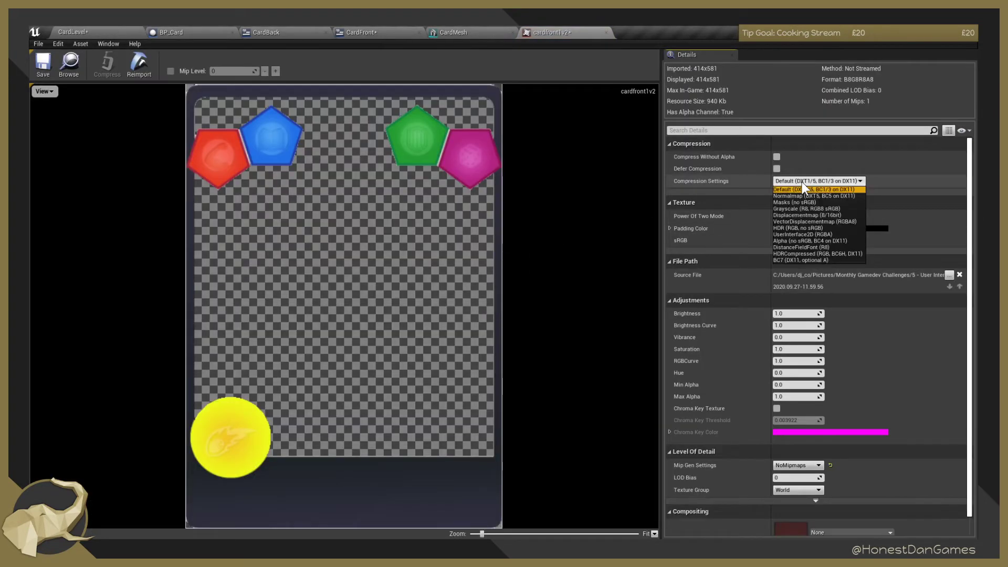
{"action": "left_click", "coordinate": [799, 235]}
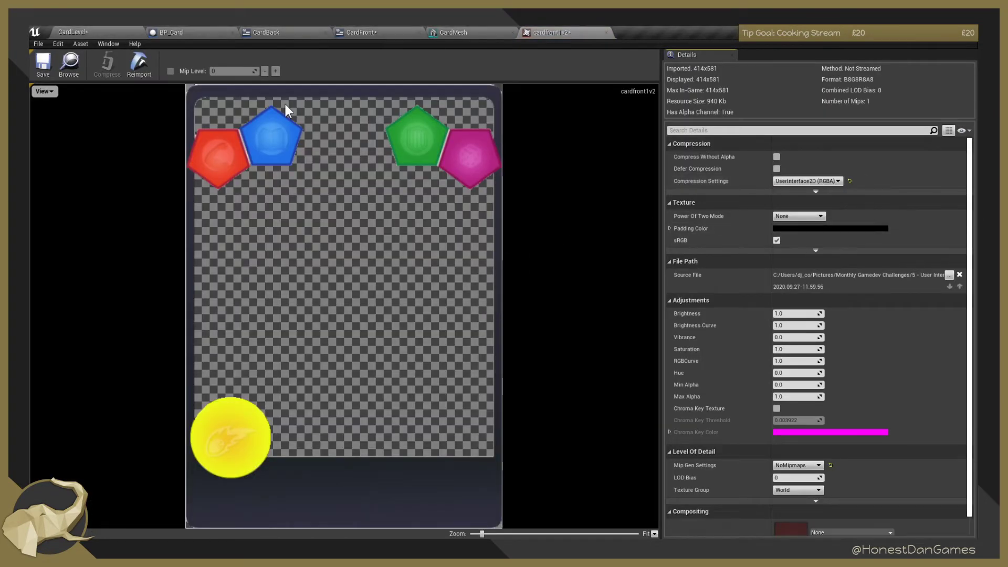
Replace the brush image of CardFront's Border with the cardfront1v2 texture.
{"action": "left_click", "coordinate": [84, 31]}
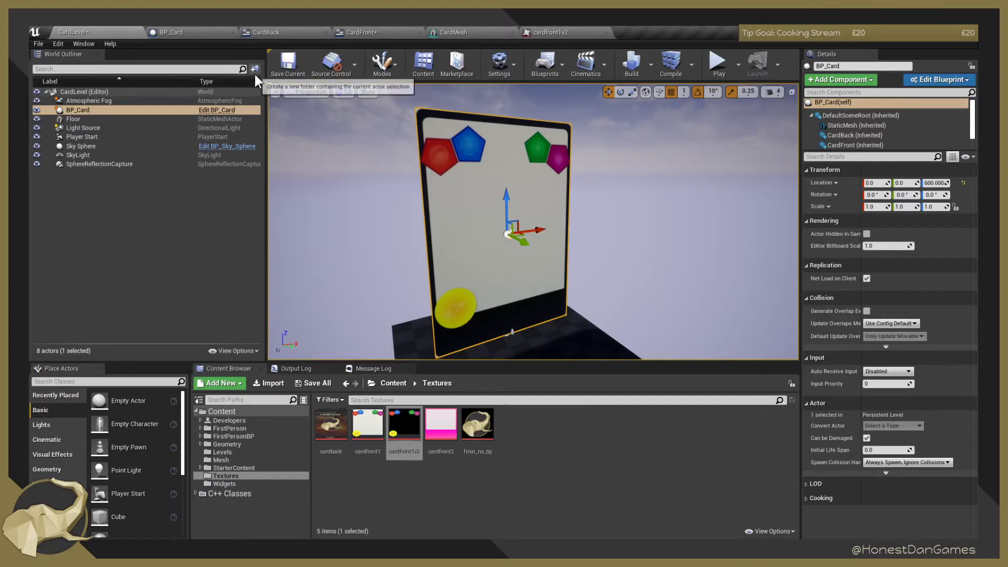
{"action": "left_click", "coordinate": [203, 31]}
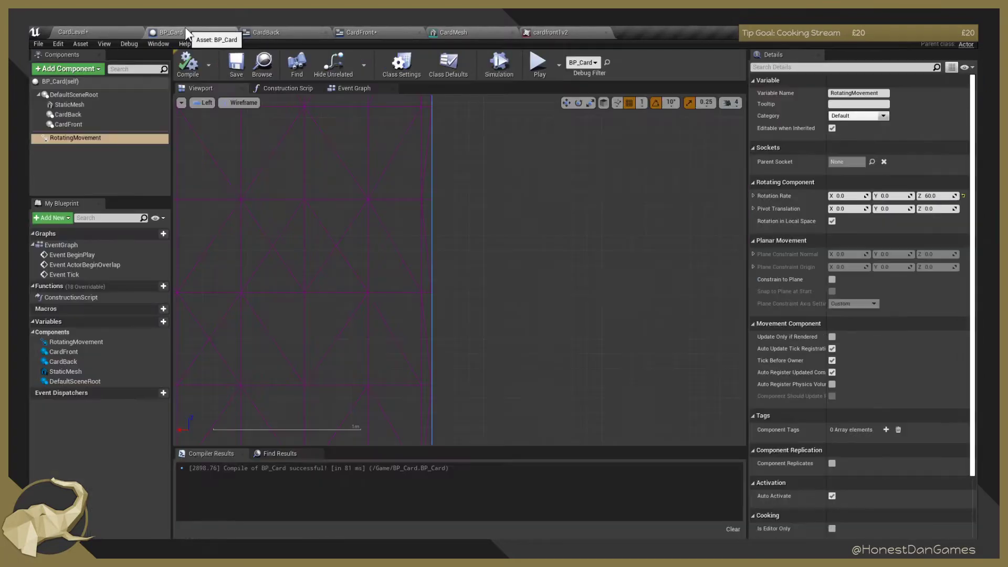
{"action": "left_click", "coordinate": [268, 30]}
{"action": "left_click", "coordinate": [382, 30]}
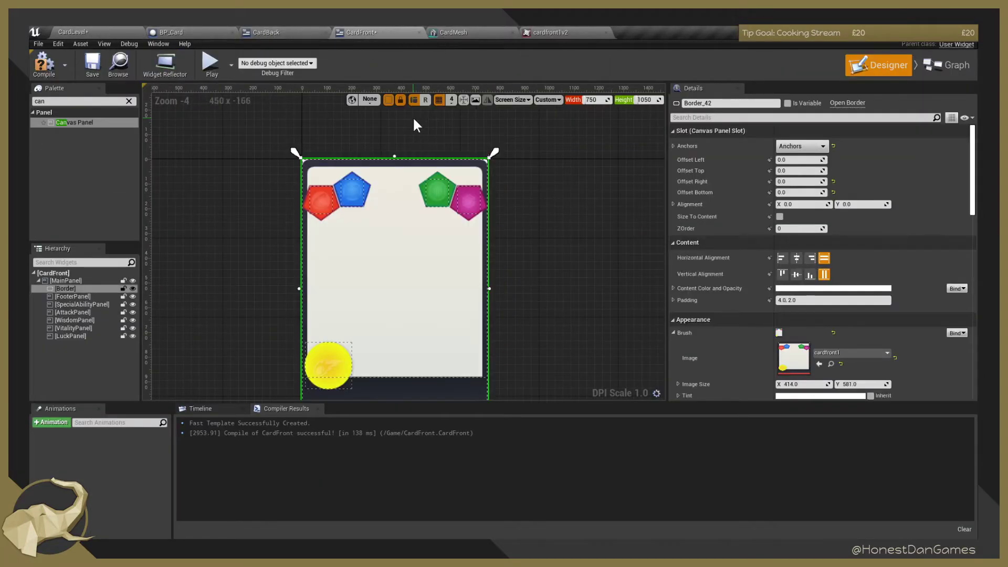
{"action": "left_click", "coordinate": [852, 356]}
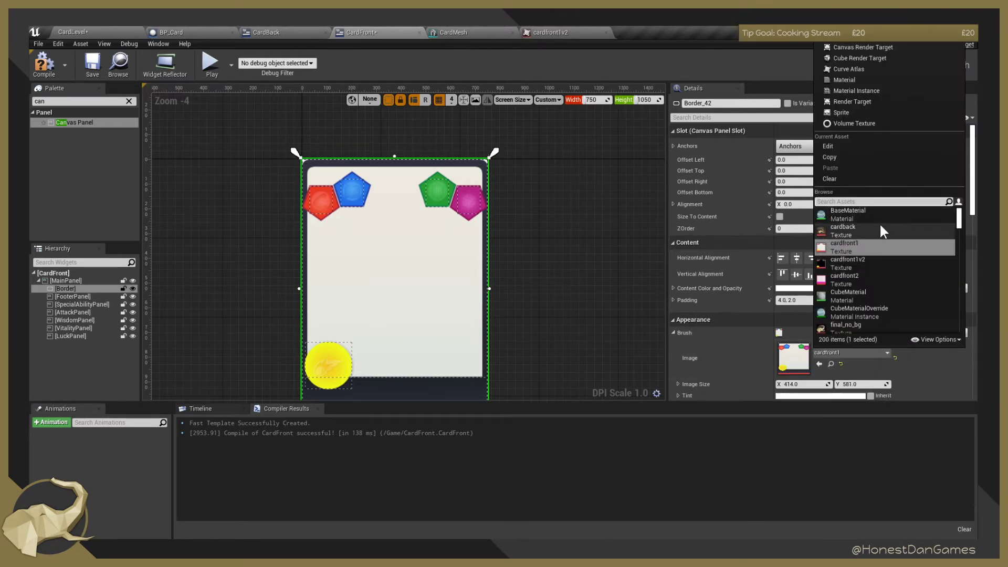
{"action": "left_click", "coordinate": [858, 263]}
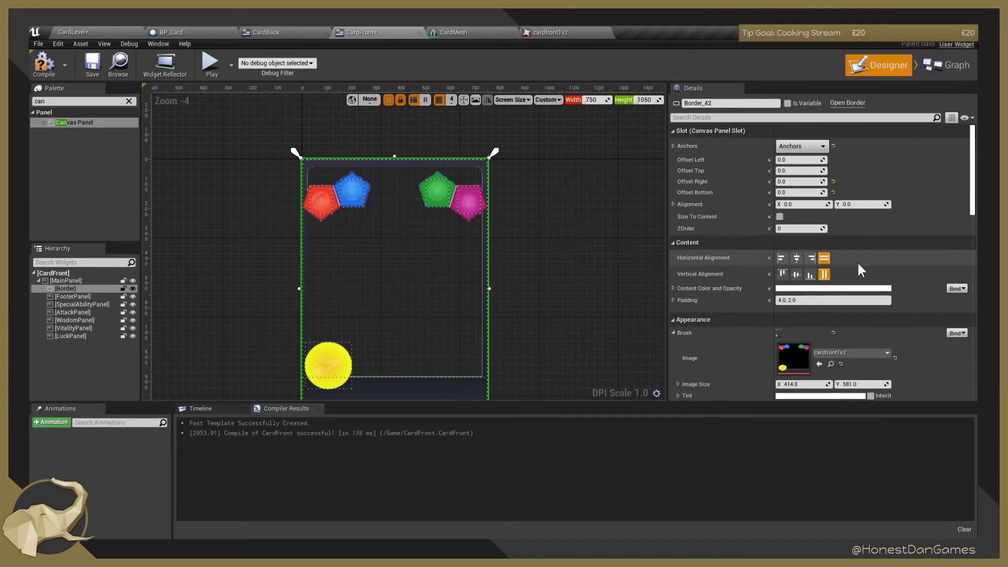
Compile and save the CardFront widget.
{"action": "left_click", "coordinate": [553, 226]}
{"action": "scroll", "coordinate": [252, 277], "scroll_direction": "down", "scroll_amount": 1}
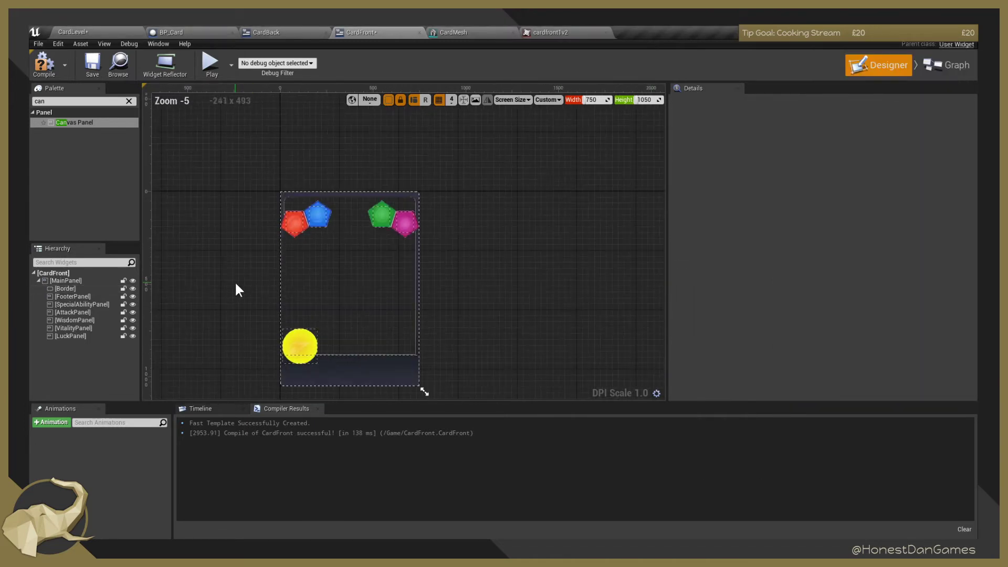
{"action": "right_click_drag", "start_coordinate": [237, 289], "coordinate": [305, 251]}
{"action": "scroll", "coordinate": [305, 251], "scroll_direction": "up", "scroll_amount": 1}
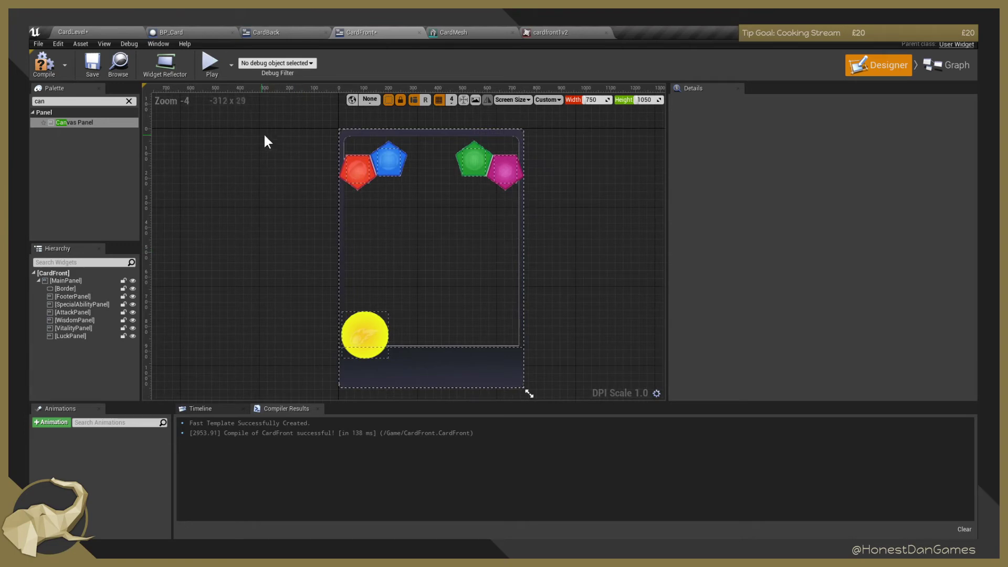
{"action": "key", "text": "F7"}
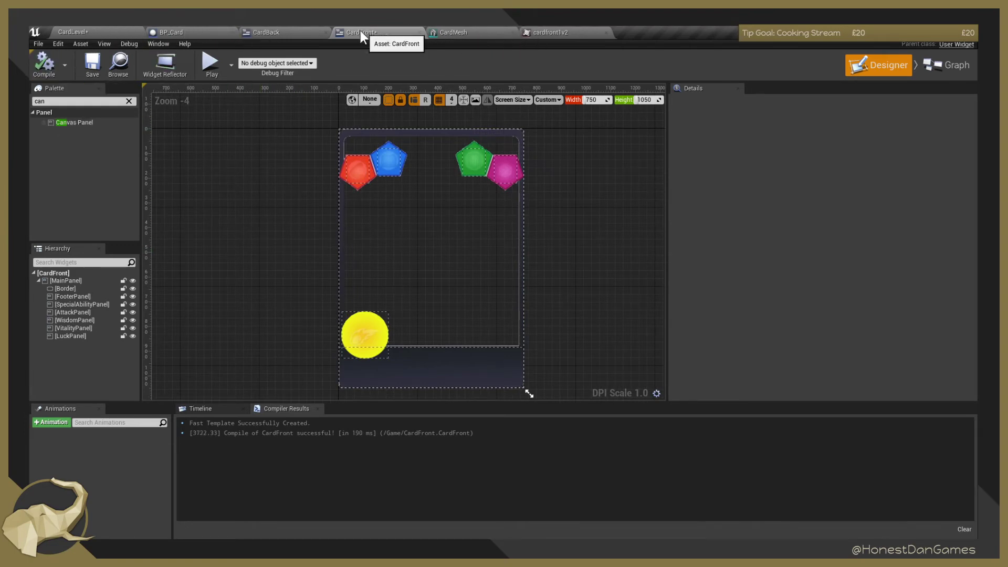
{"action": "left_click", "coordinate": [92, 63]}
{"action": "left_click", "coordinate": [79, 32]}
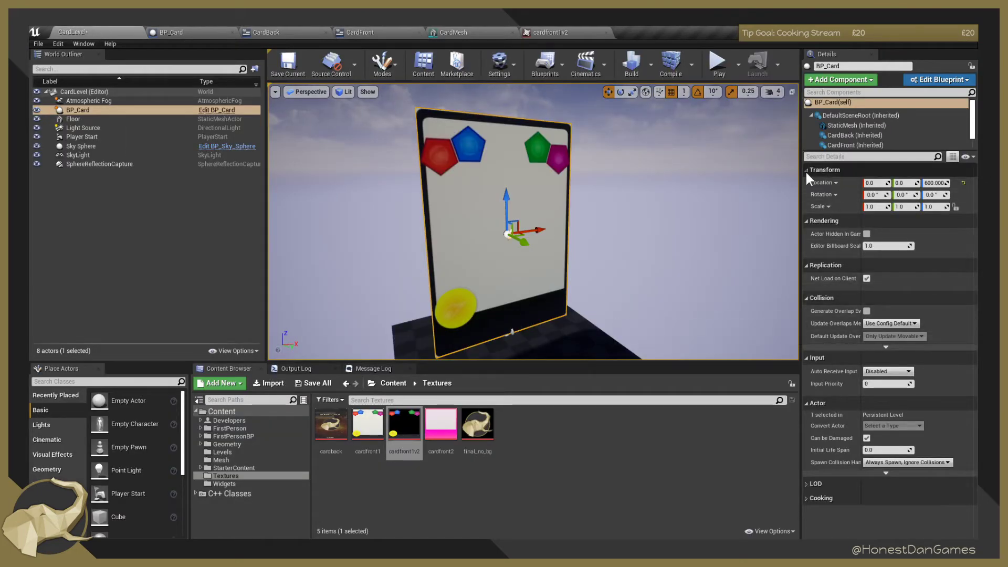
{"action": "left_click", "coordinate": [205, 32]}
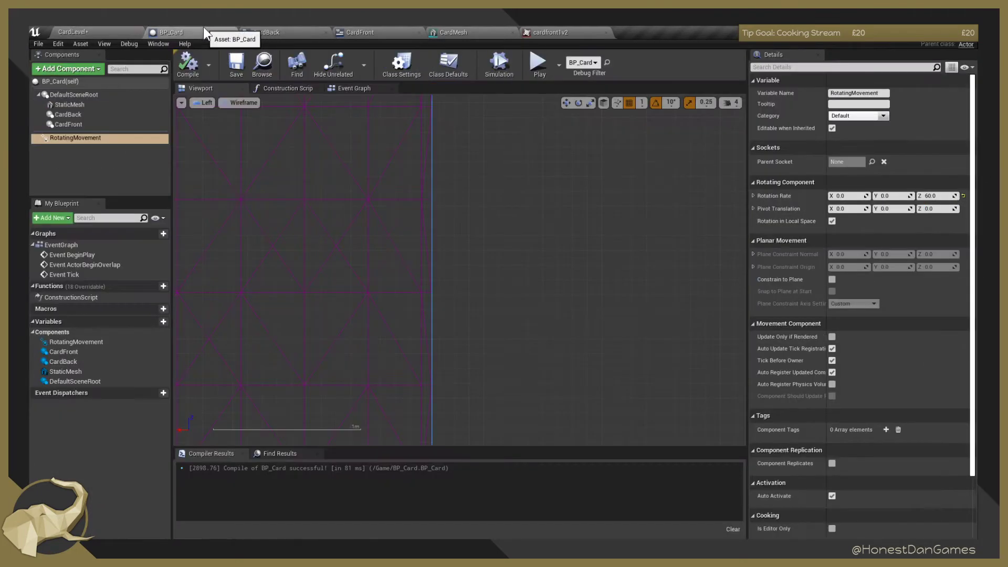
{"action": "left_click", "coordinate": [294, 32]}
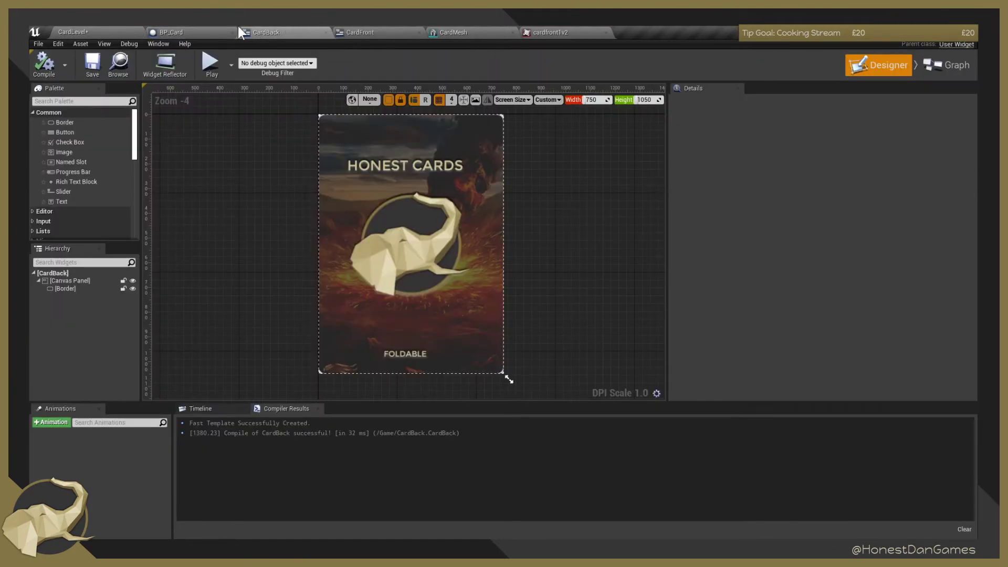
{"action": "left_click", "coordinate": [65, 30]}
Examine the Texture and LevelOfDetail settings of cardback, cardfront1, cardfront1v2 and cardfront2 together in the property matrix, and return to CardLevel.
{"action": "left_click", "coordinate": [471, 428]}
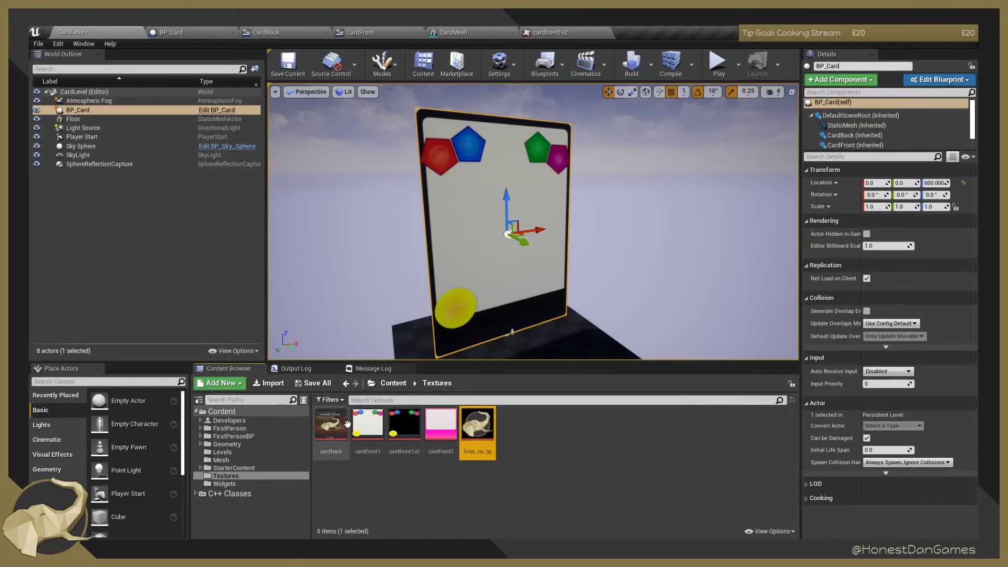
{"action": "left_click", "coordinate": [453, 433]}
{"action": "left_click", "coordinate": [337, 427], "text": "shift"}
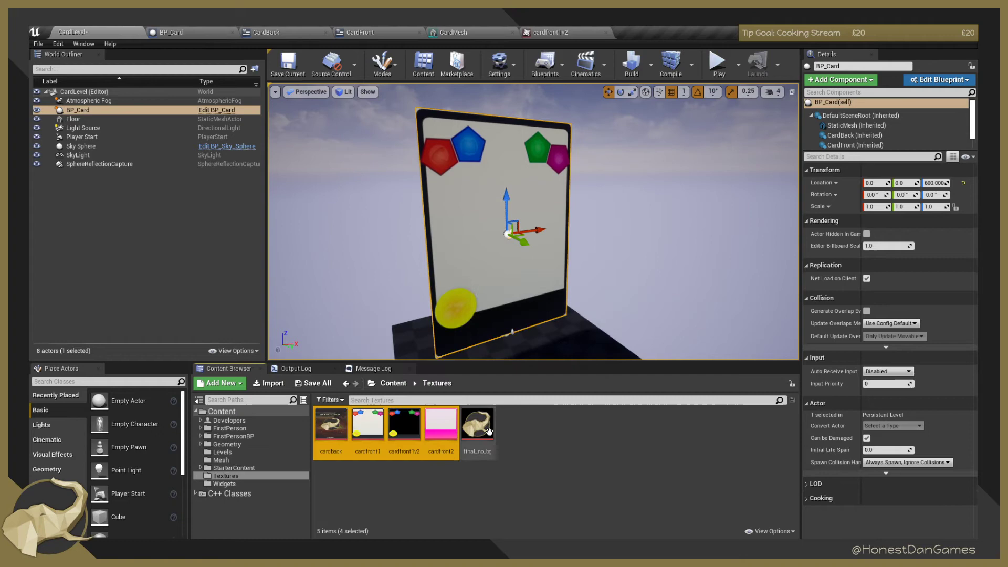
{"action": "right_click", "coordinate": [440, 424]}
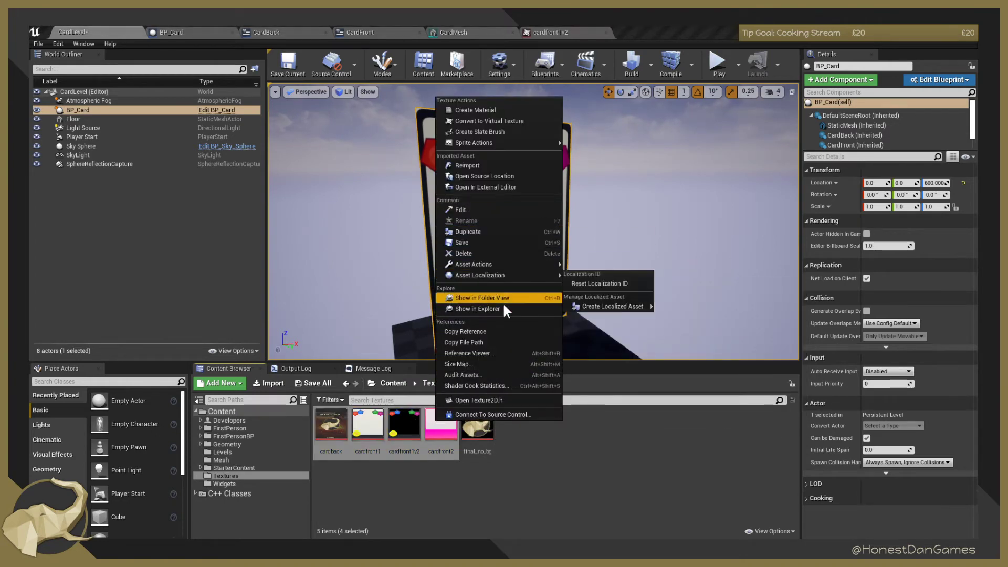
{"action": "mouse_move", "coordinate": [524, 266]}
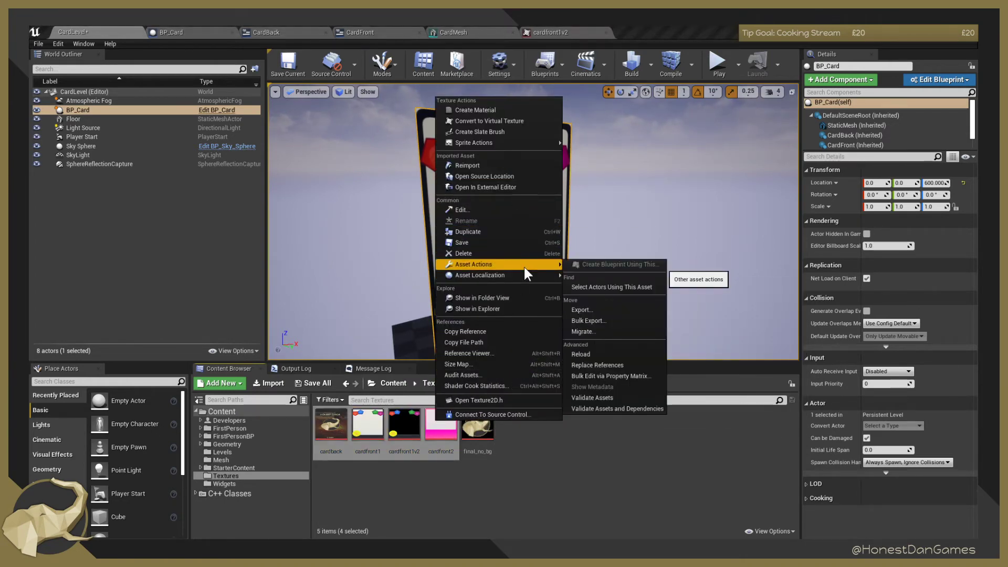
{"action": "left_click", "coordinate": [629, 377]}
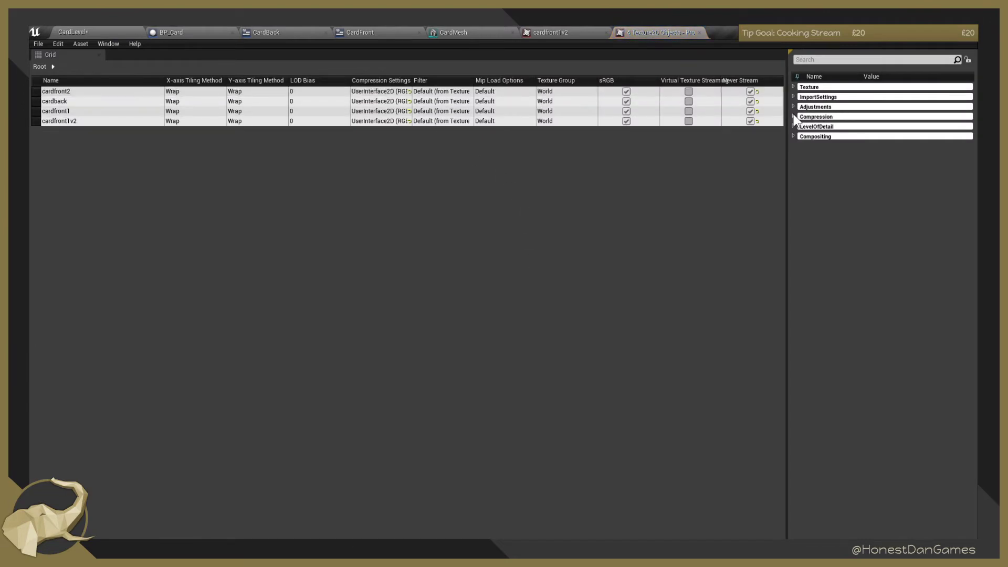
{"action": "left_click", "coordinate": [793, 87]}
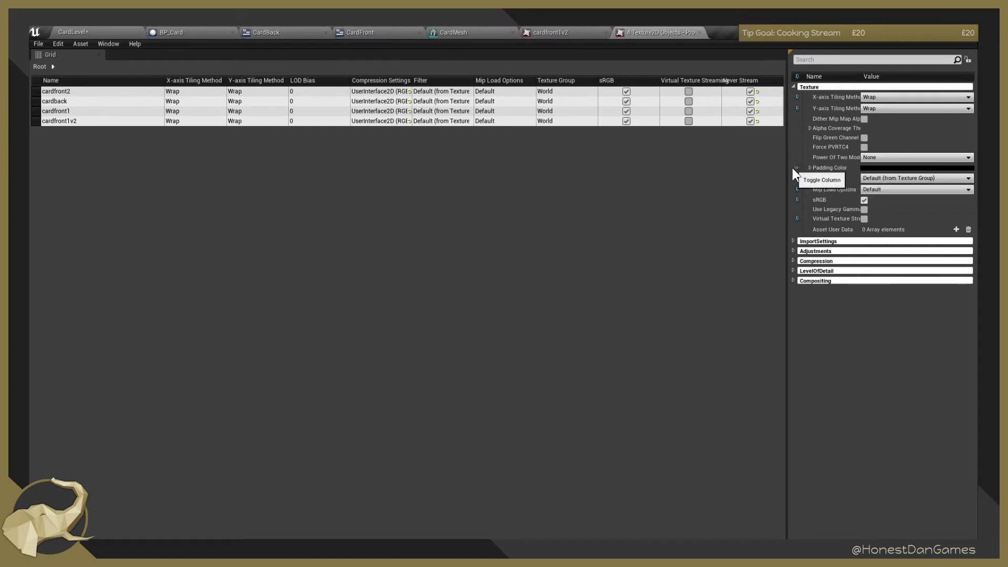
{"action": "left_click", "coordinate": [794, 272]}
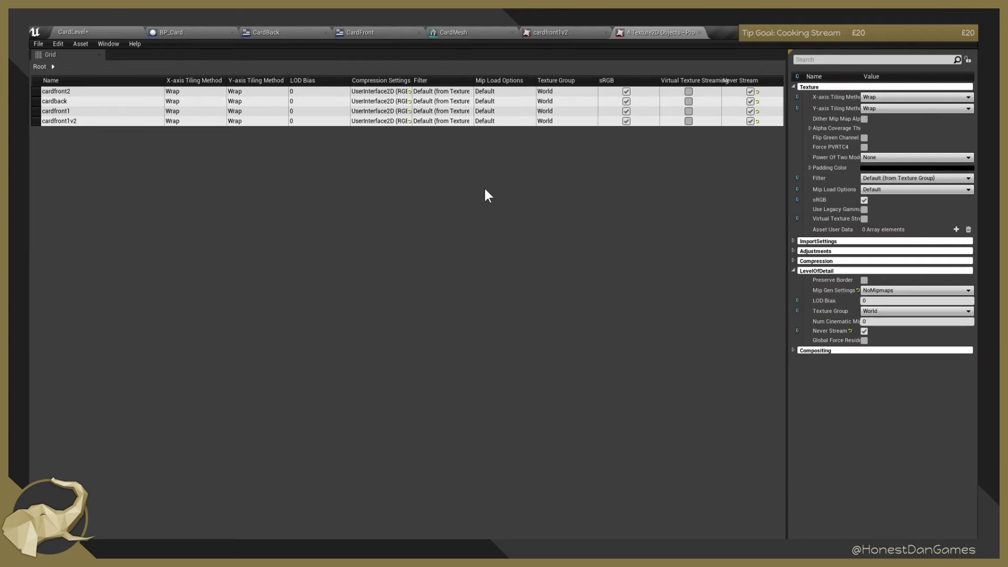
{"action": "left_click", "coordinate": [89, 30]}
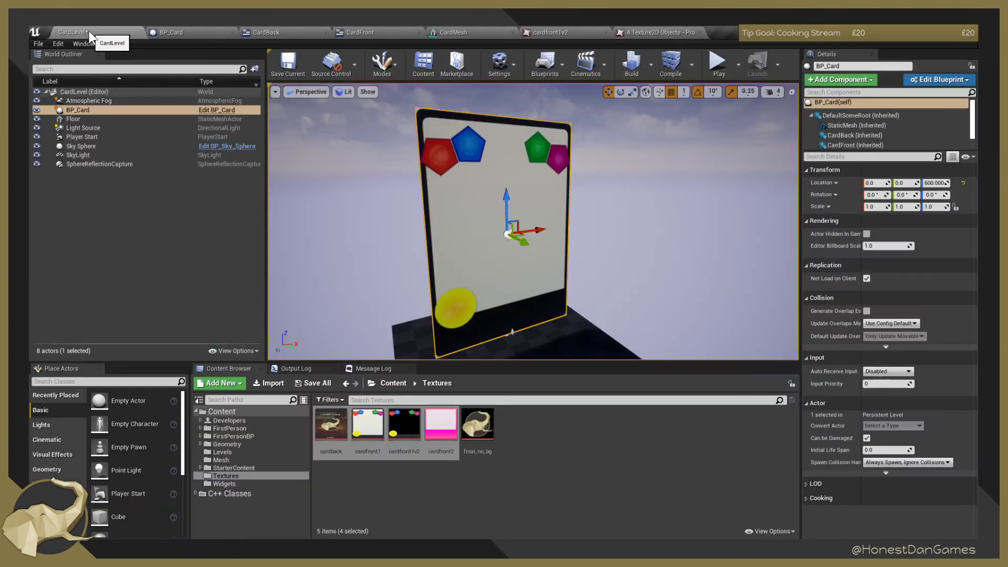
Inspect the front of the card in the level from a straight-on view and return to the CardFront widget.
{"action": "key", "text": "a"}
{"action": "right_click_drag", "start_coordinate": [618, 248], "coordinate": [527, 174]}
{"action": "key", "text": "d"}
{"action": "key", "text": "s"}
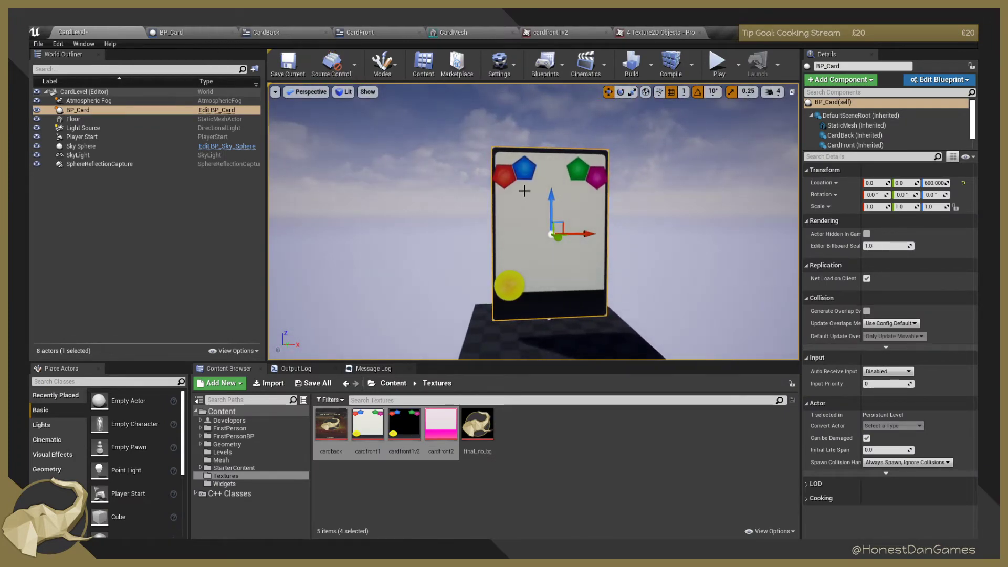
{"action": "left_click", "coordinate": [282, 33]}
{"action": "left_click", "coordinate": [363, 33]}
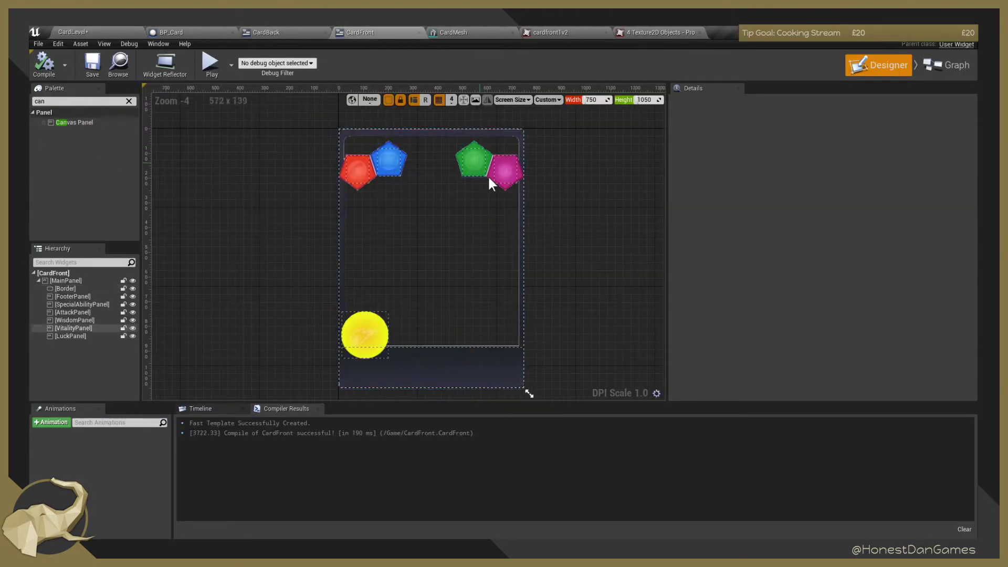
{"action": "left_click", "coordinate": [77, 288]}
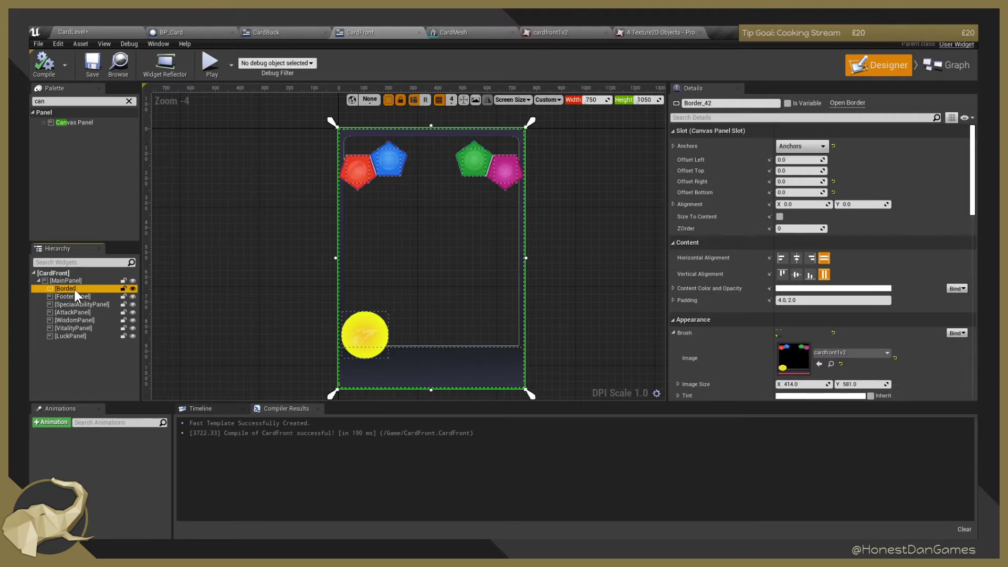
{"action": "left_click", "coordinate": [69, 281]}
{"action": "left_click", "coordinate": [65, 289]}
{"action": "right_click", "coordinate": [80, 282]}
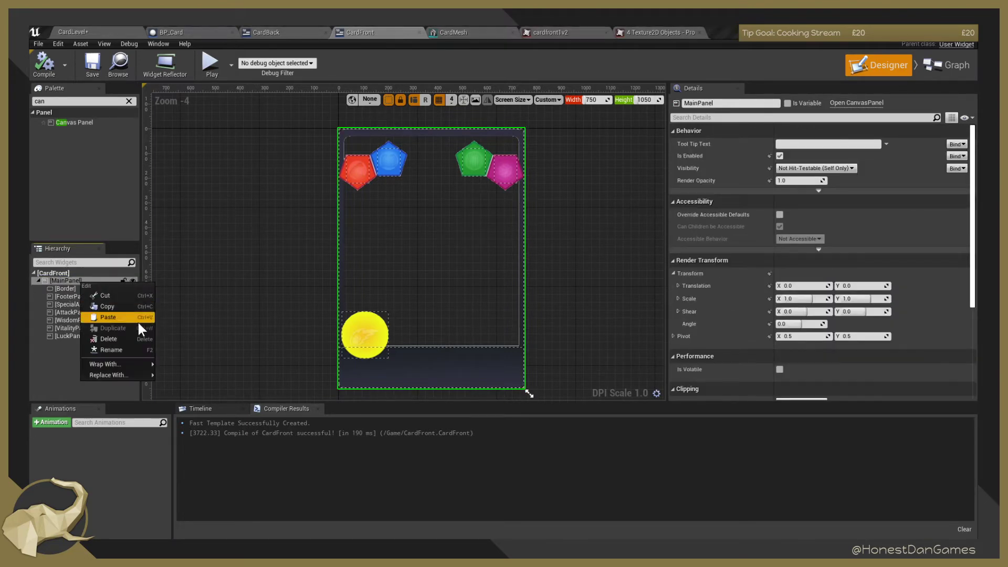
{"action": "left_click", "coordinate": [67, 290]}
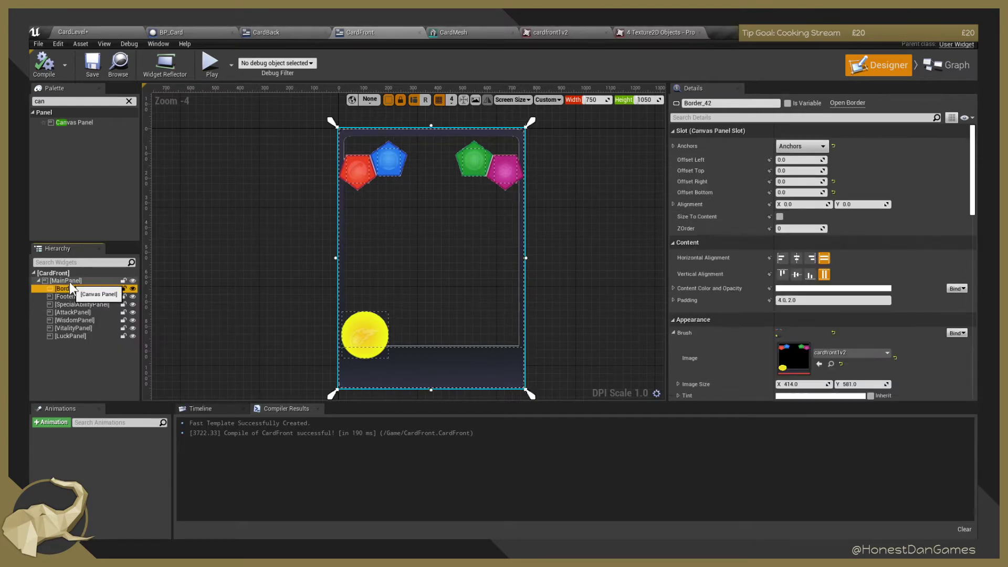
{"action": "left_click", "coordinate": [69, 282]}
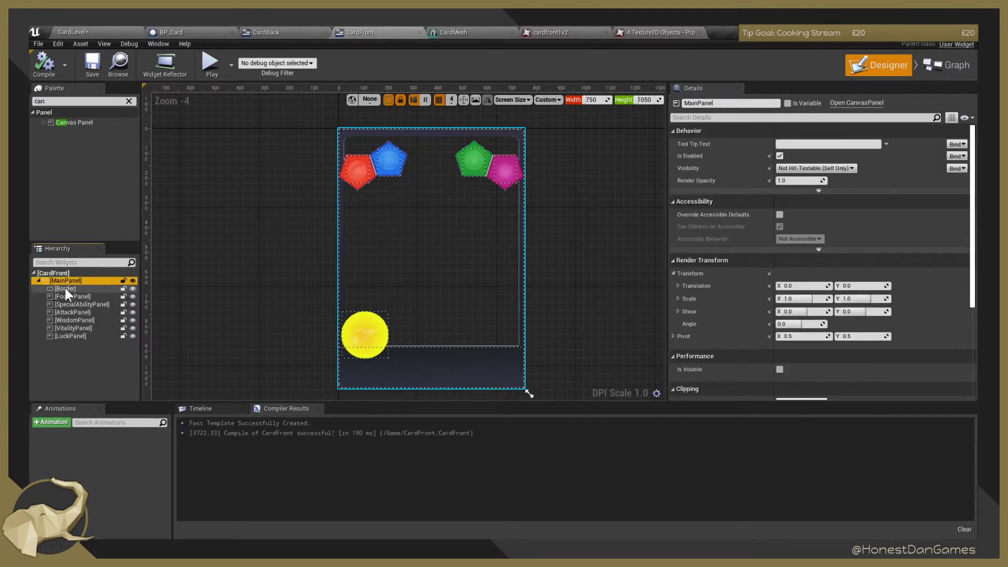
Add an Image widget under CardFront's MainPanel and rename it BG_Image.
{"action": "left_click", "coordinate": [58, 104]}
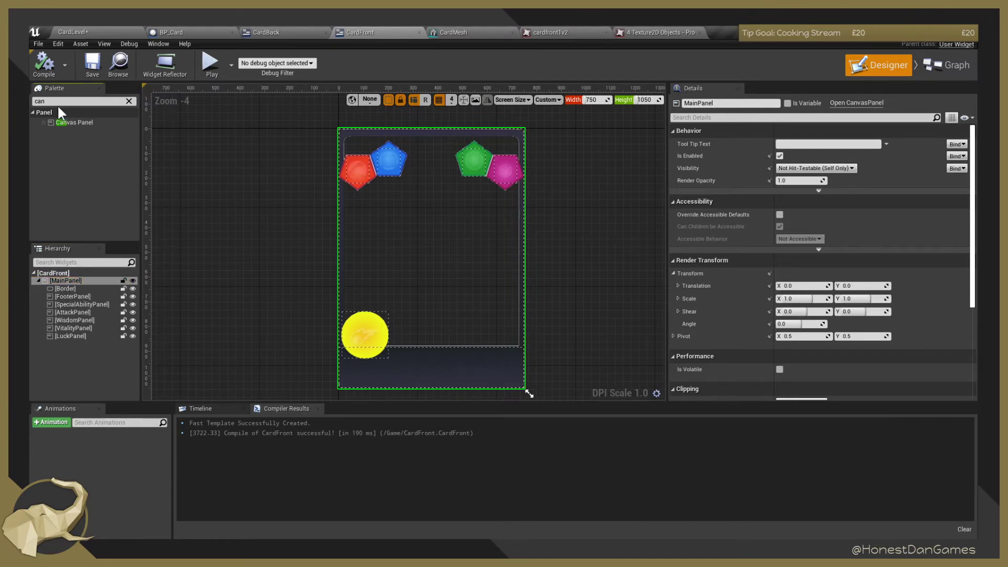
{"action": "type", "text": "image"}
{"action": "left_click_drag", "start_coordinate": [62, 124], "coordinate": [65, 280]}
{"action": "left_click", "coordinate": [70, 345]}
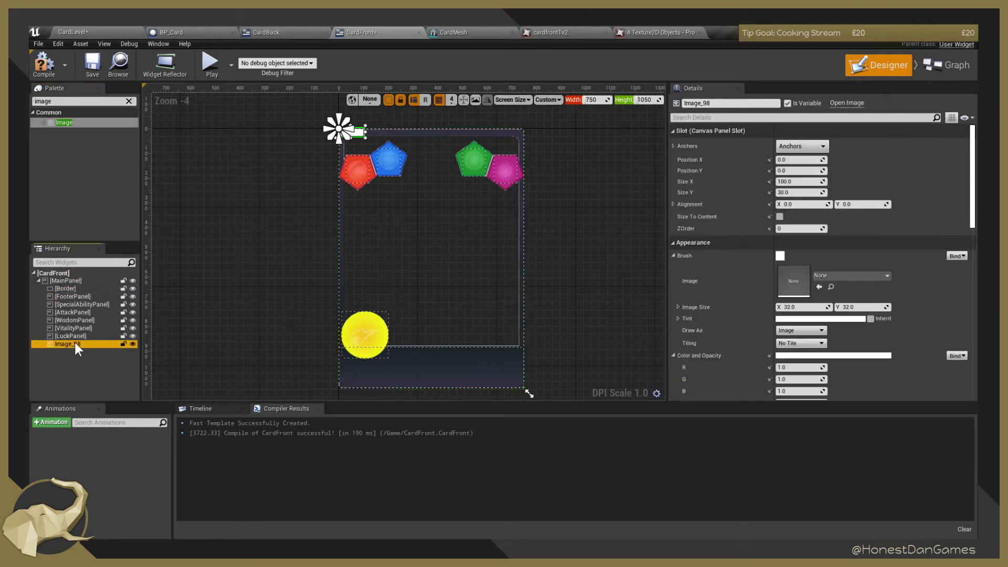
{"action": "left_click", "coordinate": [73, 344]}
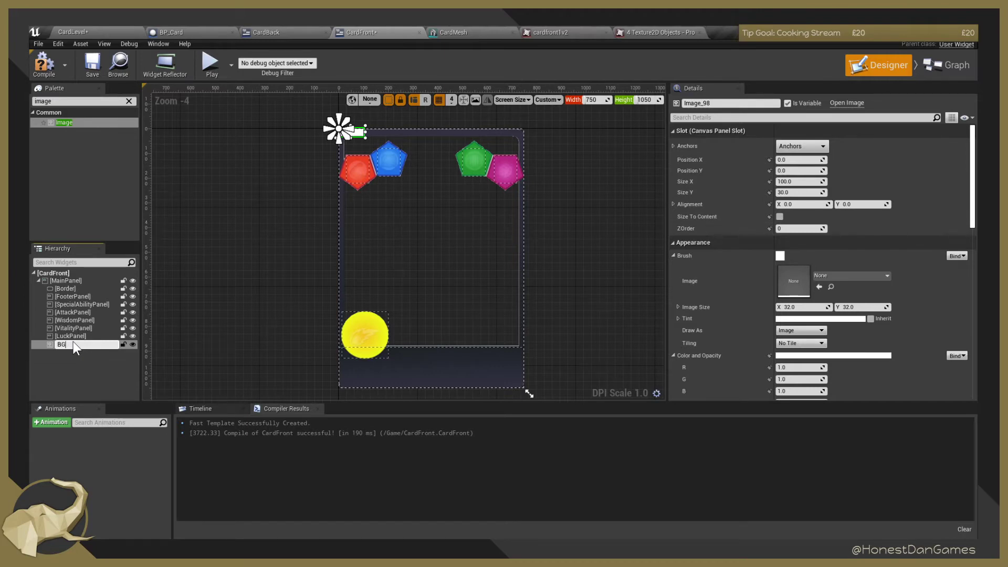
{"action": "type", "text": "BG_Image"}
{"action": "key", "text": "Return"}
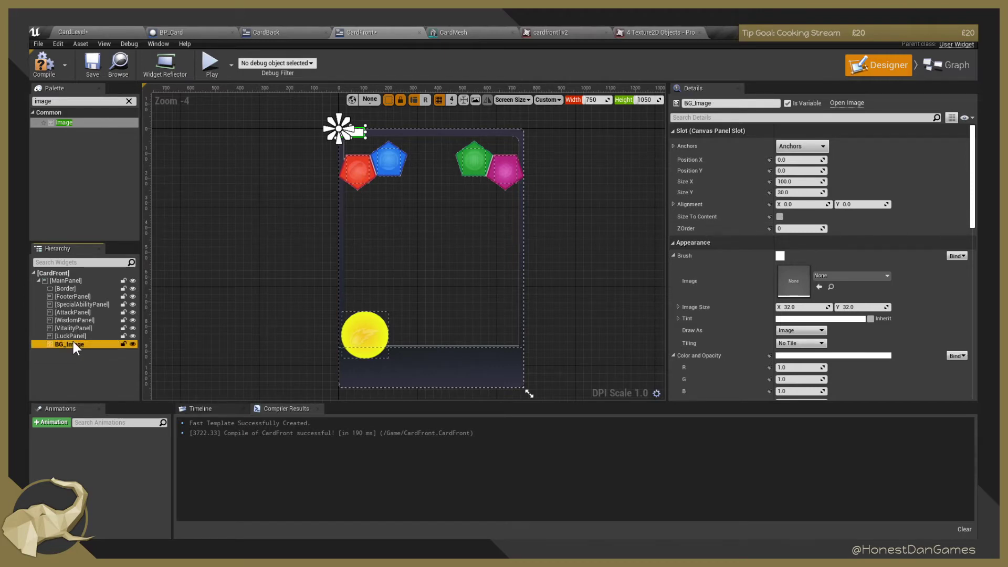
Reorder BG_Image to be MainPanel's first child, ahead of Border, so that it draws behind the frame.
{"action": "left_click_drag", "start_coordinate": [67, 334], "coordinate": [62, 287]}
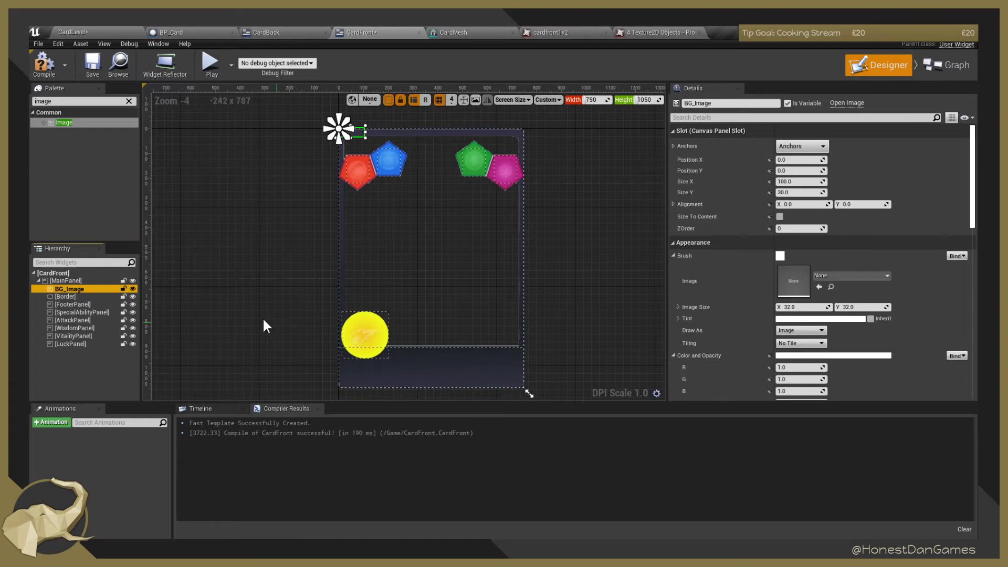
{"action": "left_click", "coordinate": [76, 297]}
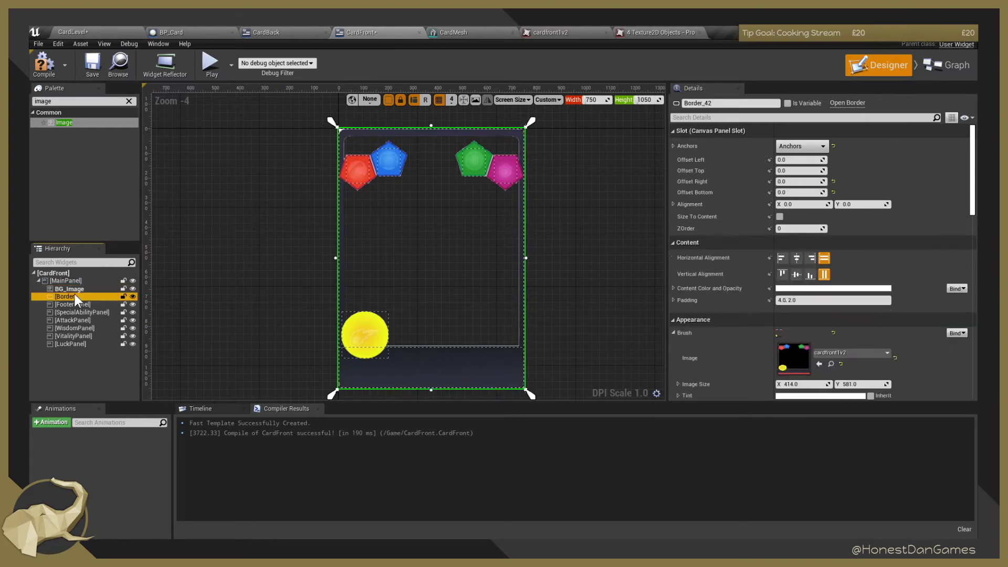
{"action": "left_click", "coordinate": [74, 297]}
{"action": "left_click", "coordinate": [77, 289]}
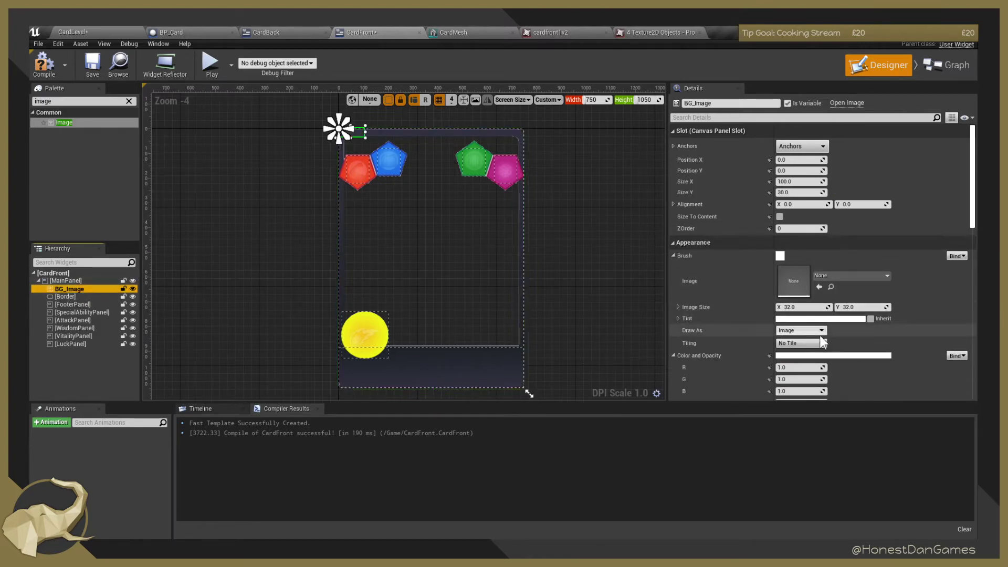
{"action": "left_click", "coordinate": [818, 331]}
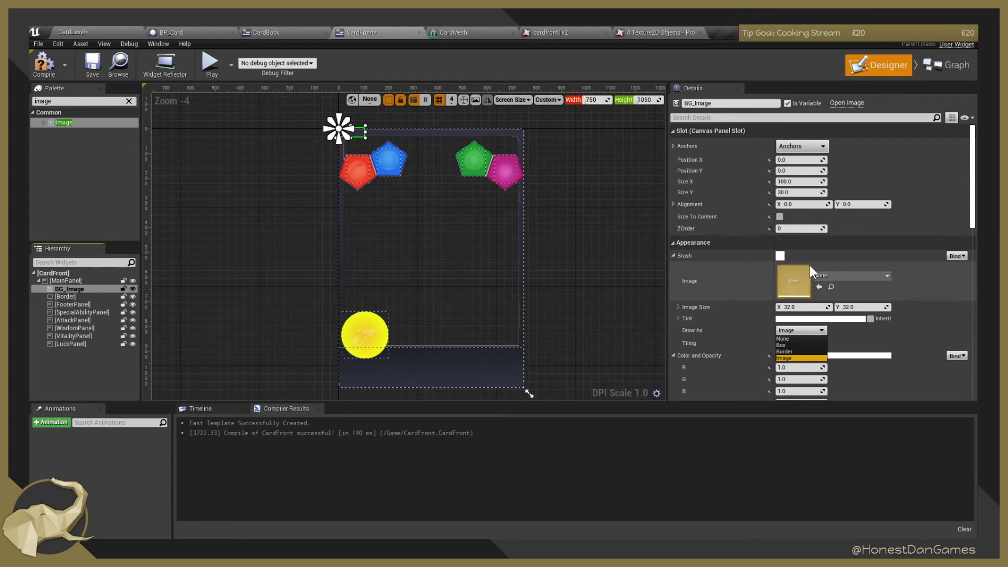
{"action": "left_click", "coordinate": [801, 278]}
{"action": "left_click", "coordinate": [70, 289]}
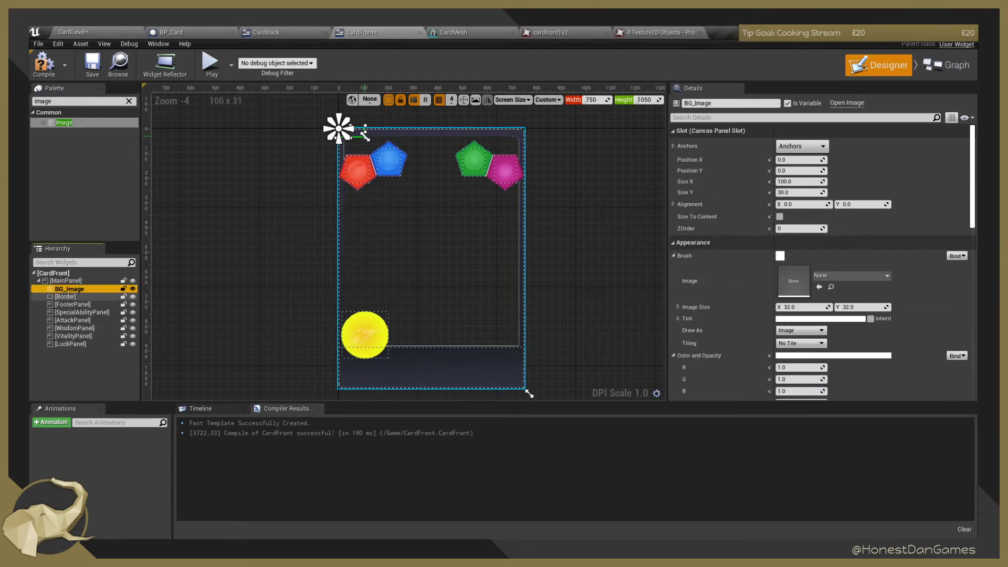
Anchor BG_Image to stretch across the whole MainPanel and reset its right and bottom offsets to their defaults.
{"action": "left_click", "coordinate": [803, 147]}
{"action": "left_click", "coordinate": [898, 275]}
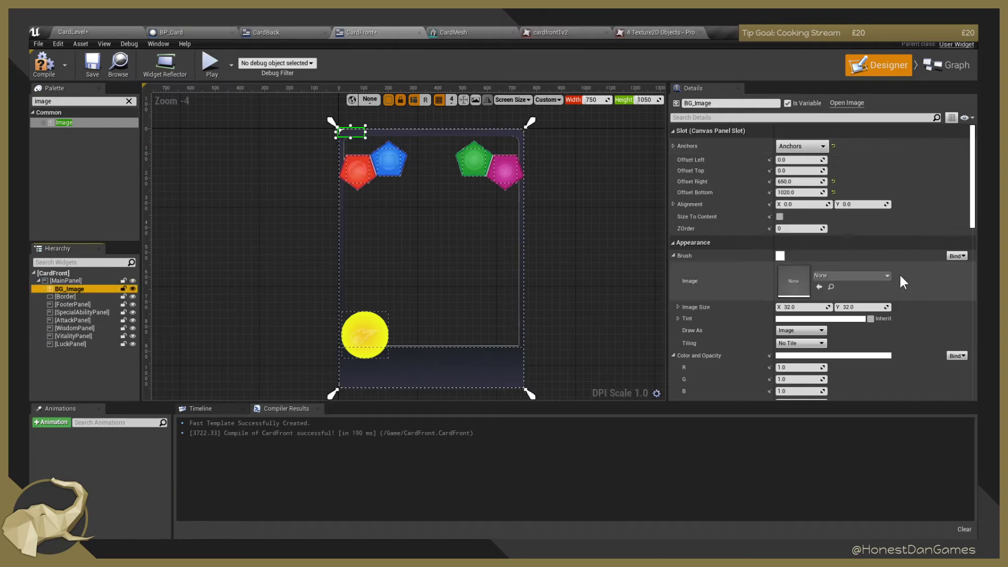
{"action": "left_click", "coordinate": [833, 181]}
{"action": "left_click", "coordinate": [833, 192]}
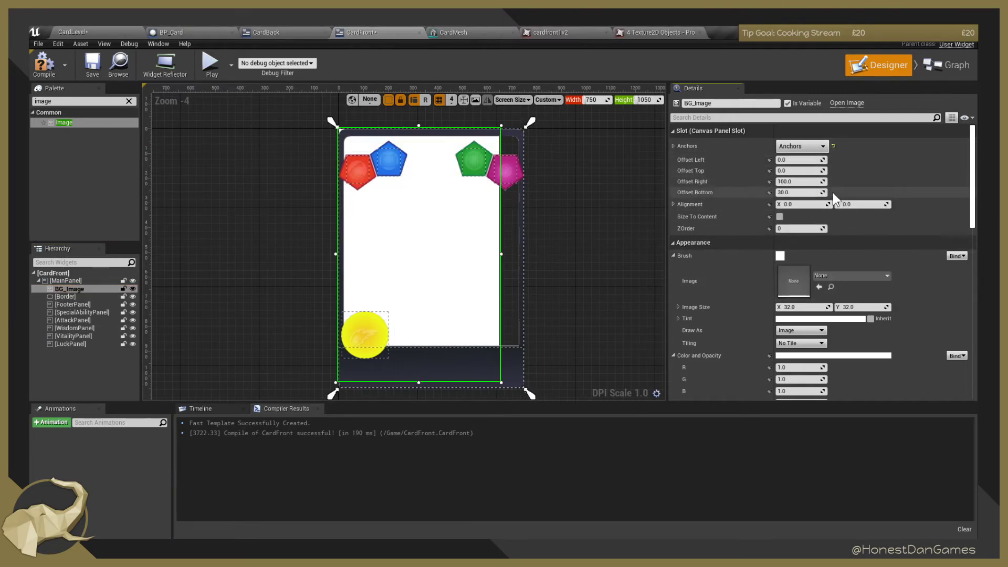
Set BG_Image's Offset Right and Offset Bottom to 0 and check its fit behind the card frame.
{"action": "left_click", "coordinate": [798, 181]}
{"action": "left_click", "coordinate": [799, 192]}
{"action": "left_click", "coordinate": [799, 182]}
{"action": "left_click_drag", "start_coordinate": [819, 181], "coordinate": [792, 181]}
{"action": "left_click", "coordinate": [809, 182]}
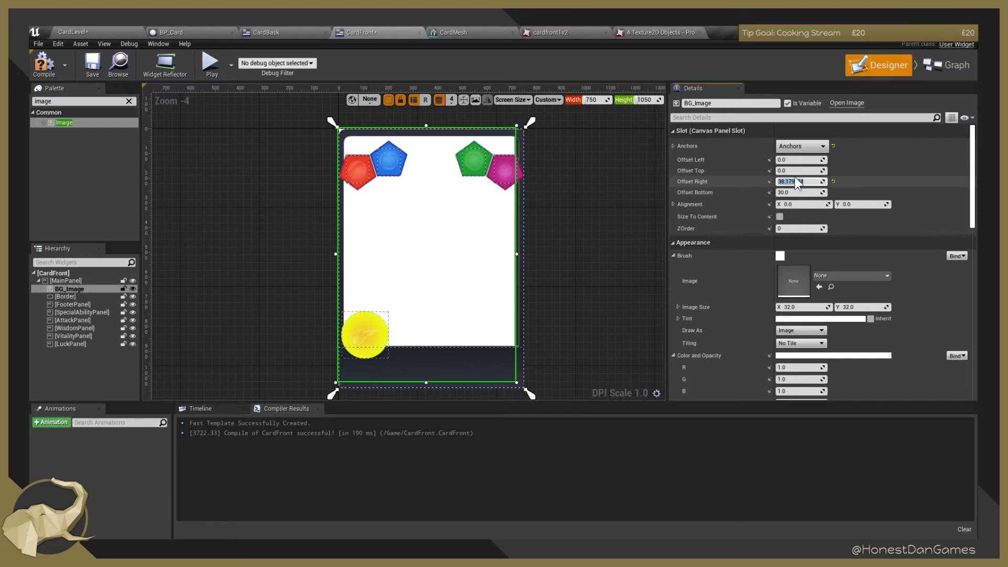
{"action": "type", "text": "0"}
{"action": "left_click", "coordinate": [805, 192]}
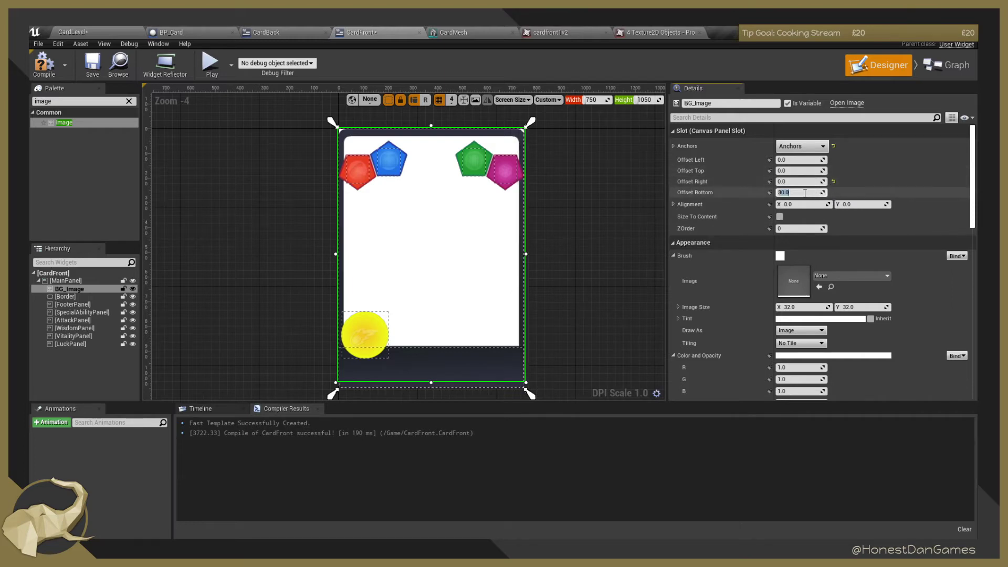
{"action": "left_click", "coordinate": [628, 188]}
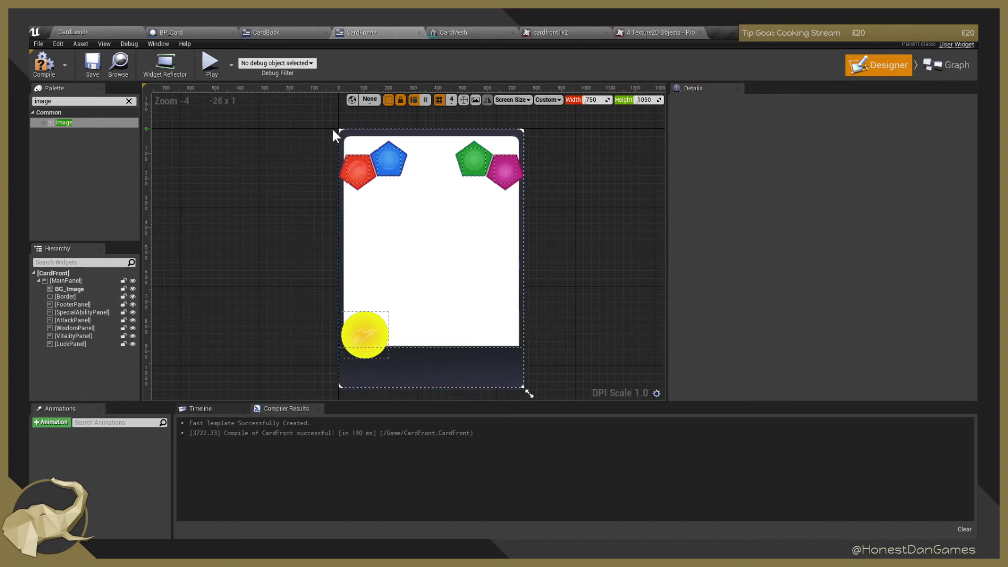
{"action": "scroll", "coordinate": [335, 129], "scroll_direction": "up", "scroll_amount": 1}
{"action": "scroll", "coordinate": [335, 125], "scroll_direction": "down", "scroll_amount": 4}
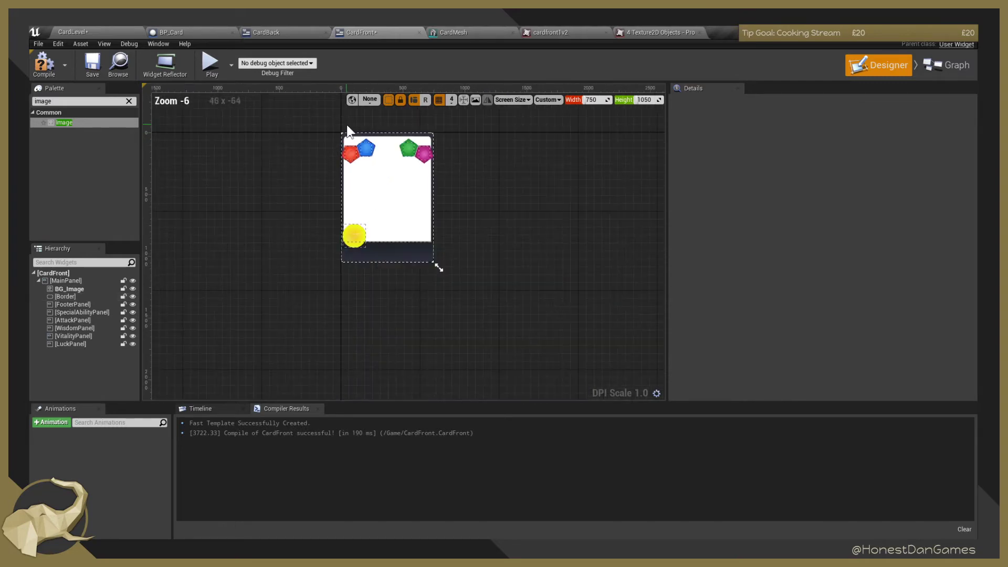
{"action": "scroll", "coordinate": [357, 159], "scroll_direction": "up", "scroll_amount": 3}
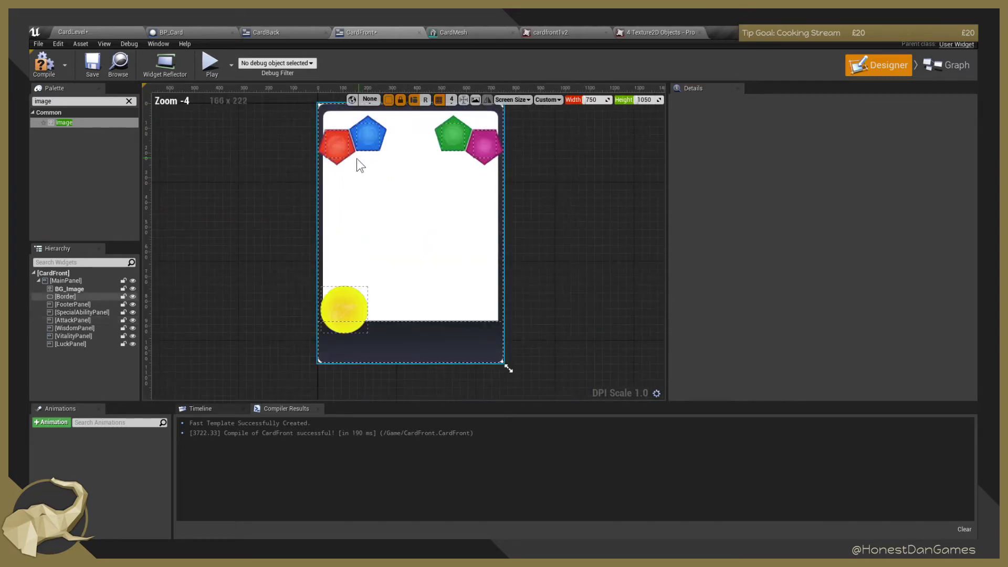
{"action": "left_click", "coordinate": [79, 289]}
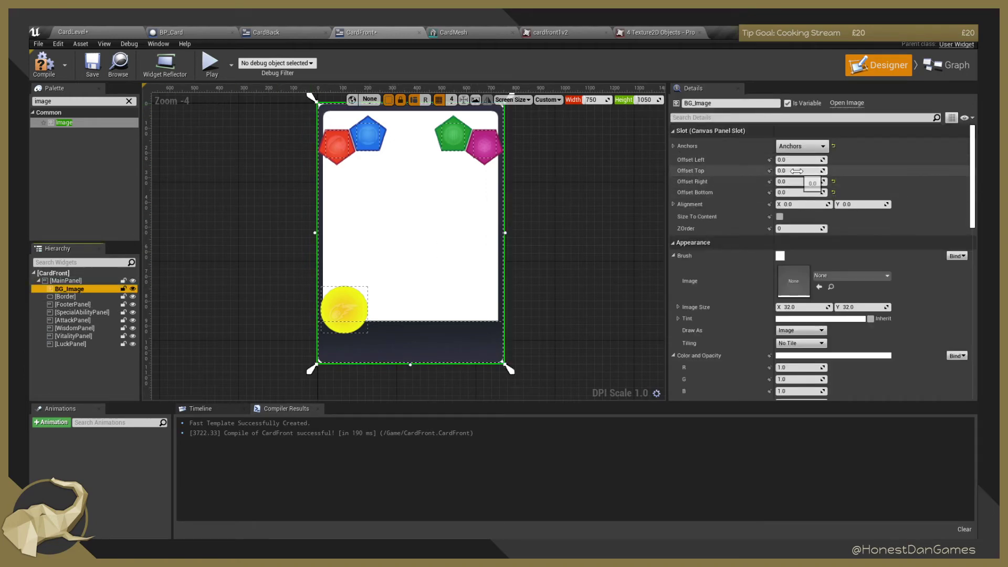
Set the left, top, right and bottom offsets of BG_Image to 15.
{"action": "left_click", "coordinate": [802, 159]}
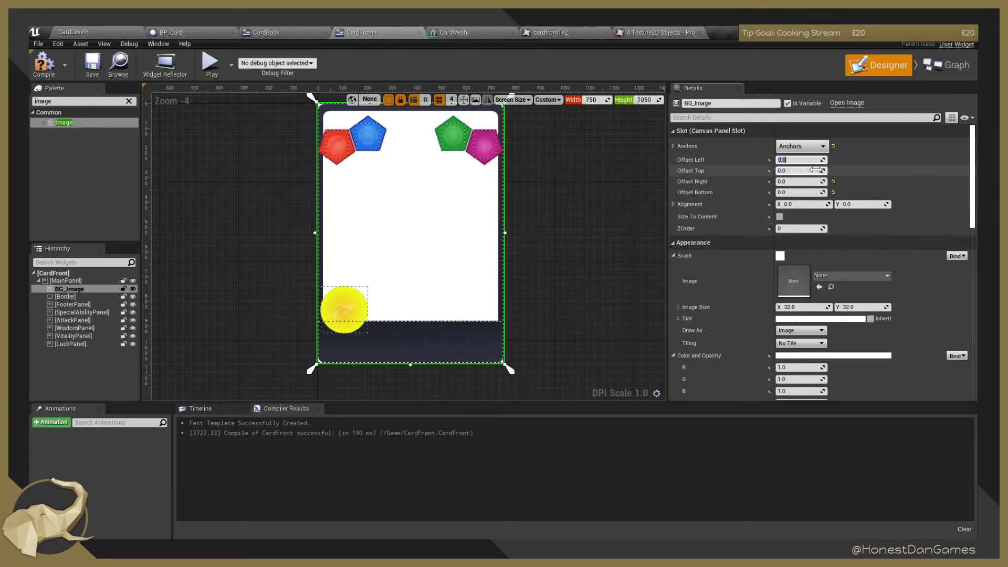
{"action": "type", "text": "10"}
{"action": "key", "text": "Return"}
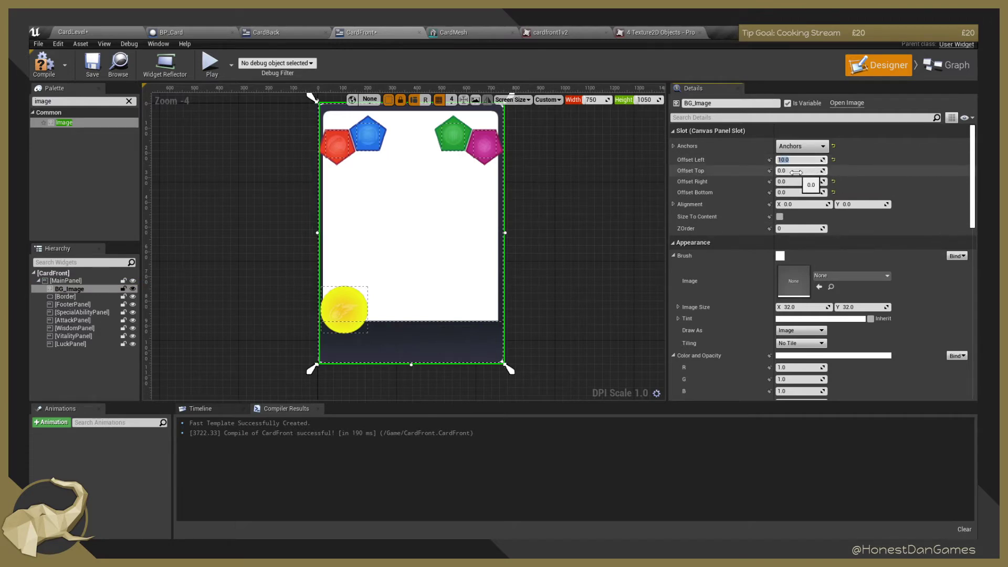
{"action": "left_click", "coordinate": [795, 160]}
{"action": "type", "text": "15"}
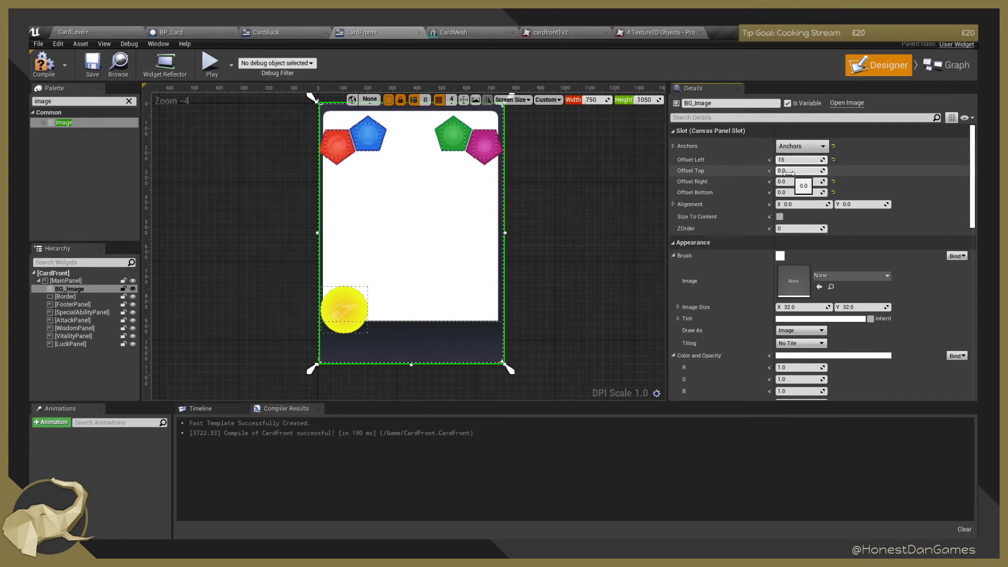
{"action": "key", "text": "Tab"}
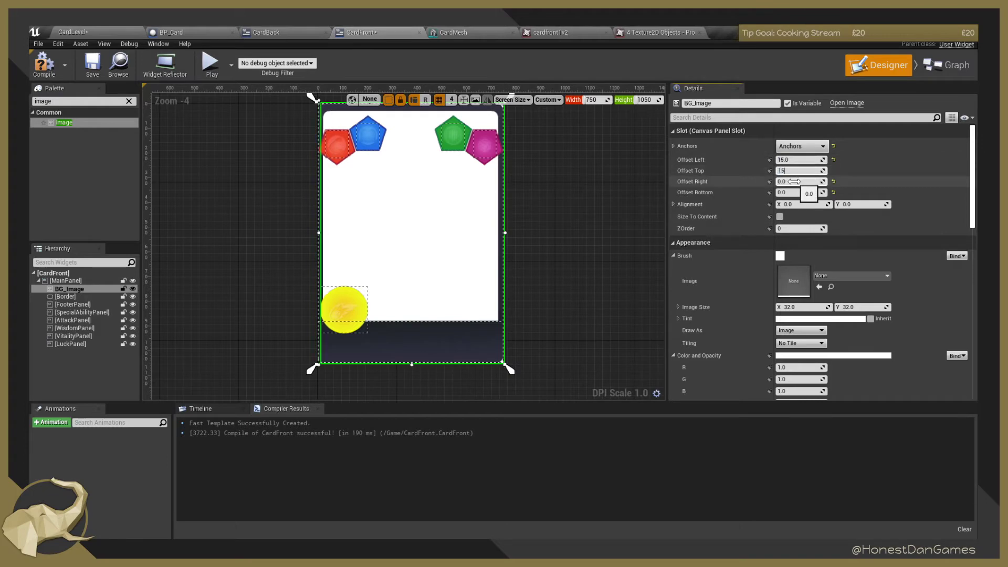
{"action": "type", "text": "15"}
{"action": "key", "text": "Tab"}
{"action": "type", "text": "15"}
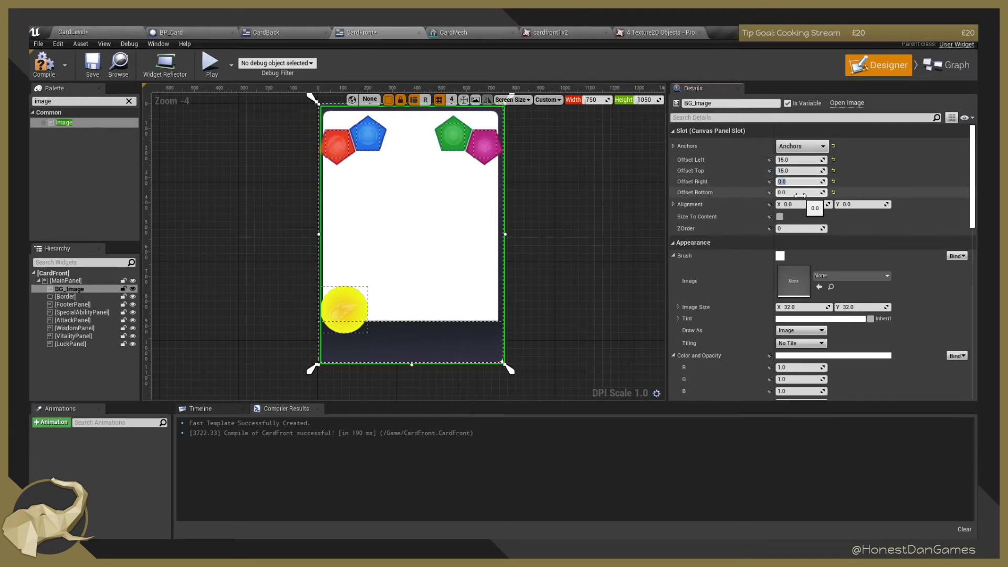
{"action": "key", "text": "Tab"}
{"action": "type", "text": "15"}
{"action": "key", "text": "Return"}
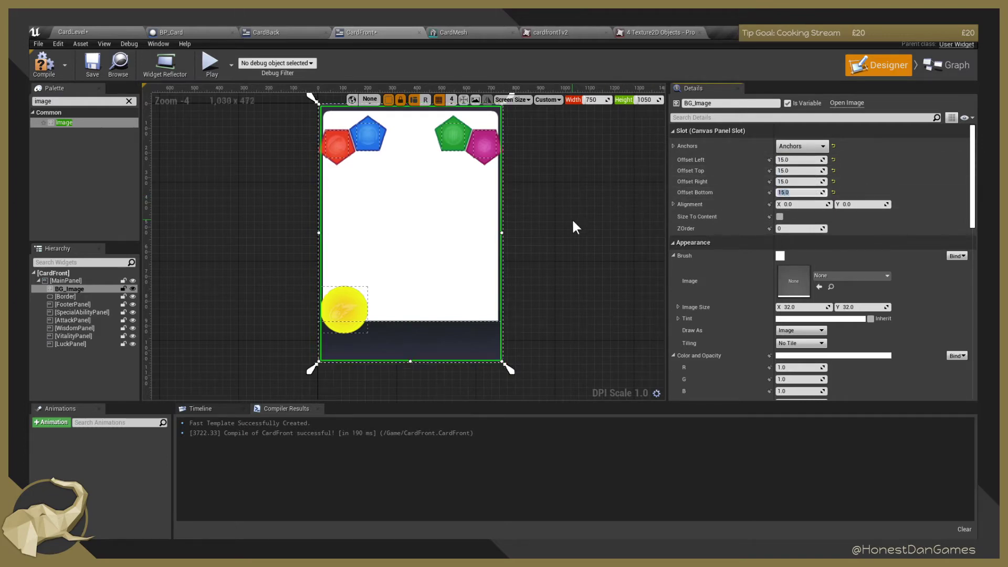
{"action": "left_click", "coordinate": [571, 219]}
{"action": "right_click_drag", "start_coordinate": [554, 255], "coordinate": [589, 251]}
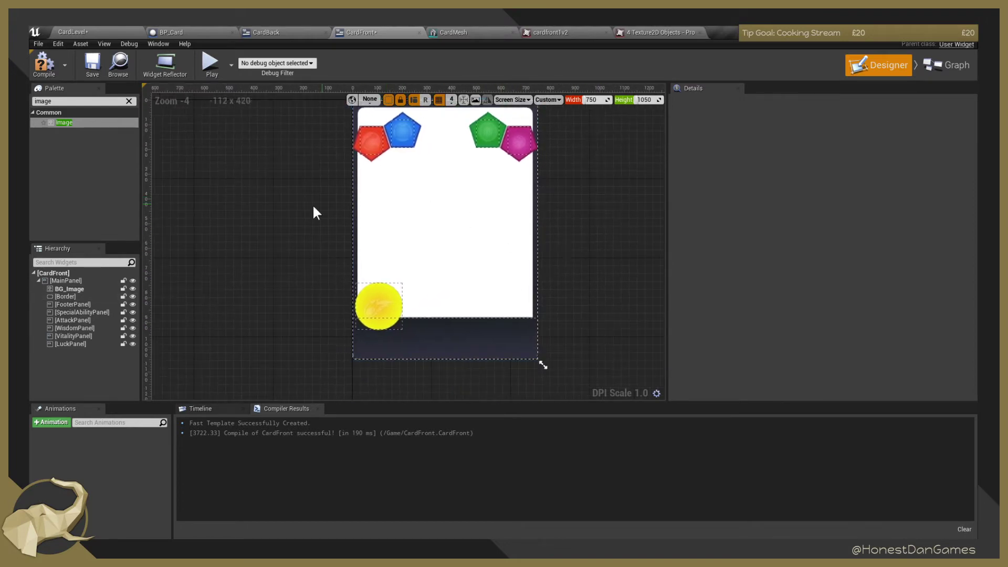
{"action": "mouse_move", "coordinate": [271, 209]}
{"action": "right_mouse_down"}
{"action": "mouse_move", "coordinate": [248, 263]}
{"action": "mouse_move", "coordinate": [273, 193]}
{"action": "right_mouse_up"}
{"action": "scroll", "coordinate": [266, 240], "scroll_direction": "down", "scroll_amount": 2}
{"action": "scroll", "coordinate": [266, 240], "scroll_direction": "up", "scroll_amount": 2}
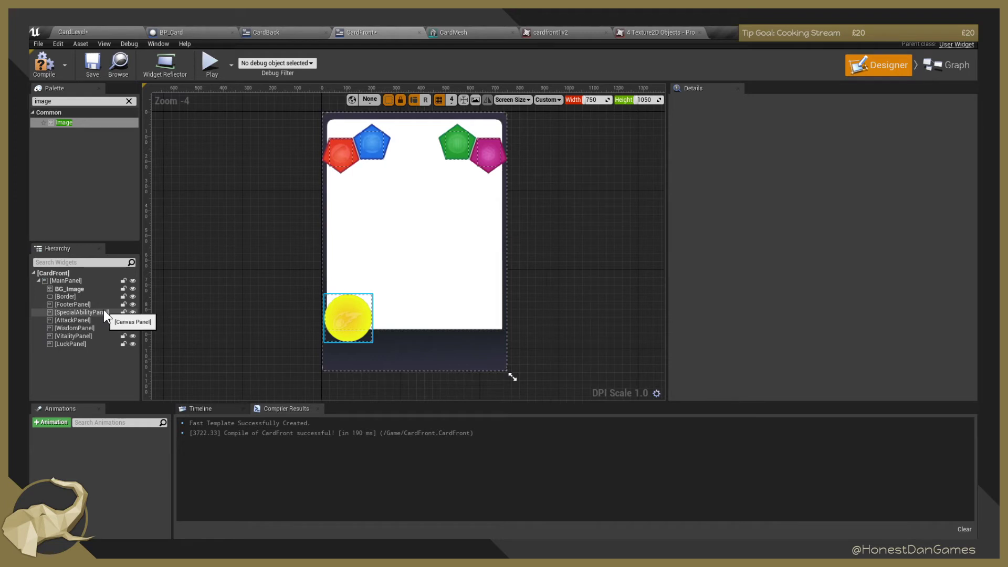
Rename the BG_Image widget as BG_Backdrop in the widget hierarchy.
{"action": "left_click", "coordinate": [73, 289]}
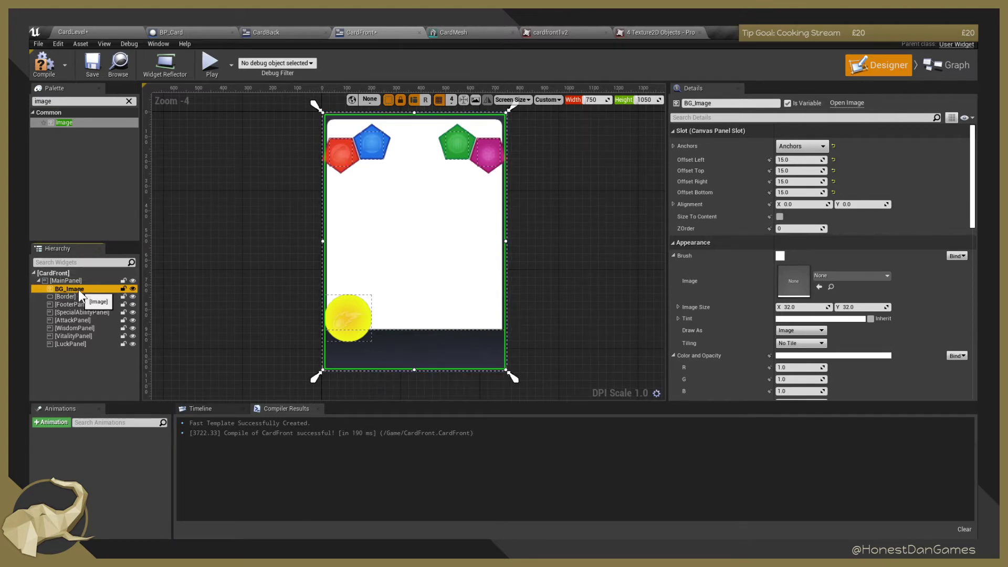
{"action": "double_click", "coordinate": [79, 290]}
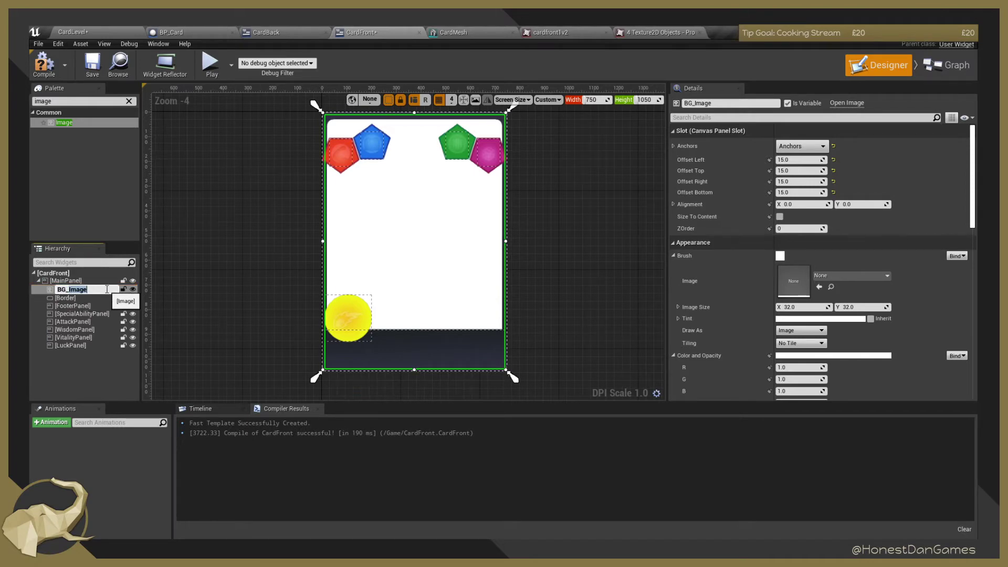
{"action": "key", "text": "BackSpace"}
{"action": "key", "text": "BackSpace"}
{"action": "key", "text": "BackSpace"}
{"action": "key", "text": "BackSpace"}
{"action": "key", "text": "BackSpace"}
{"action": "type", "text": "Backdrop"}
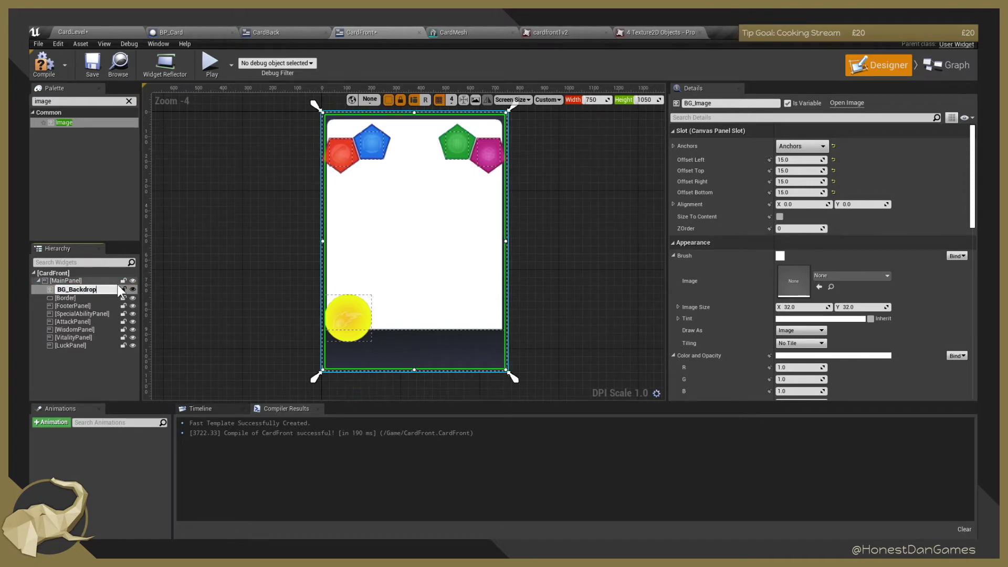
{"action": "key", "text": "Return"}
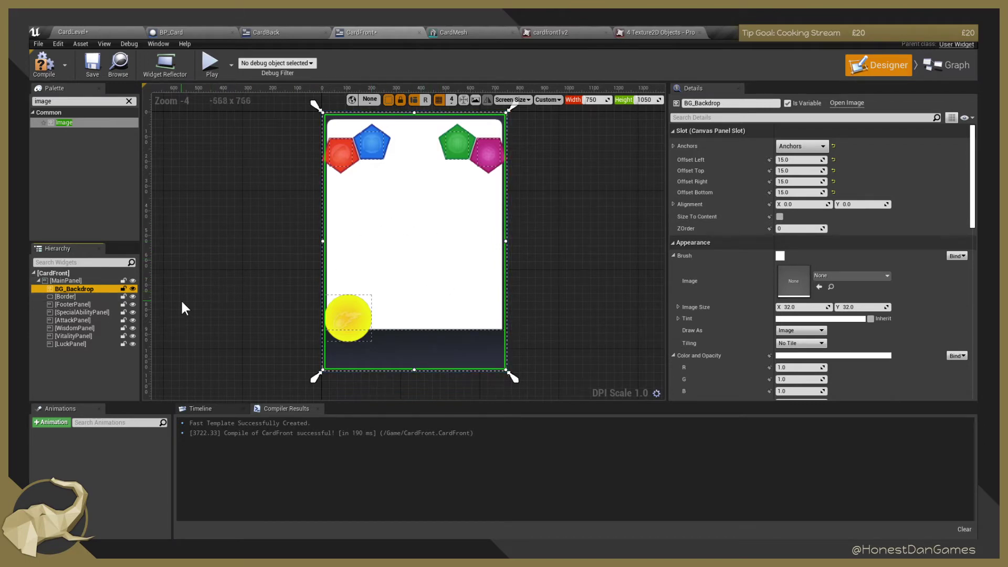
{"action": "left_click", "coordinate": [238, 247]}
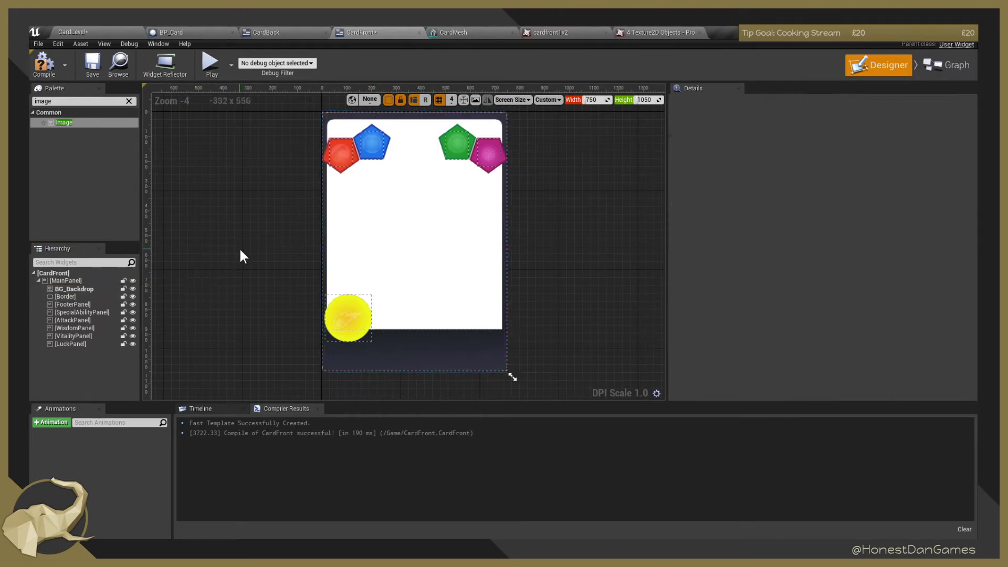
Duplicate BG_Backdrop, place the copy directly beneath it in the hierarchy and rename the copy BG_Character.
{"action": "left_click", "coordinate": [70, 290]}
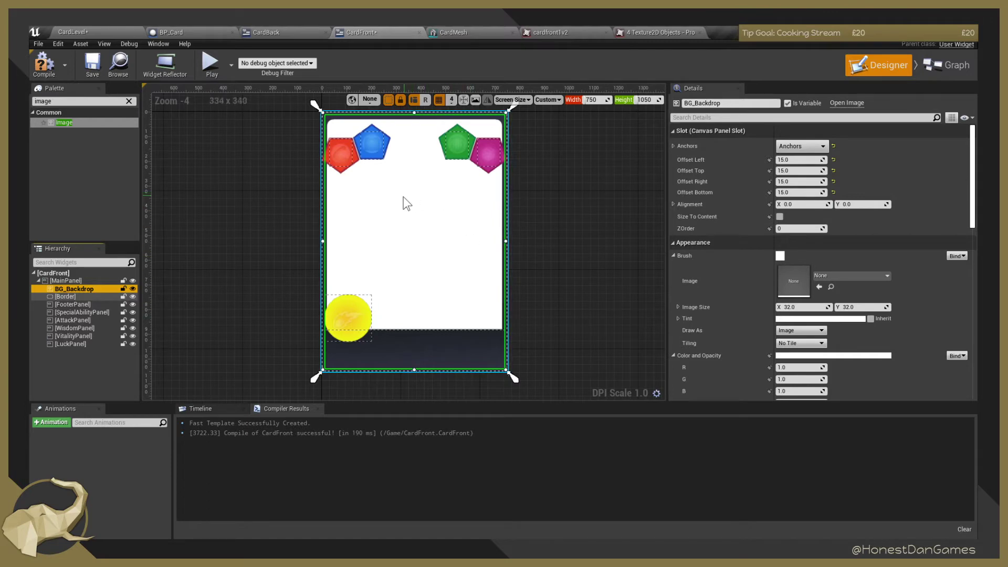
{"action": "left_click", "coordinate": [65, 296]}
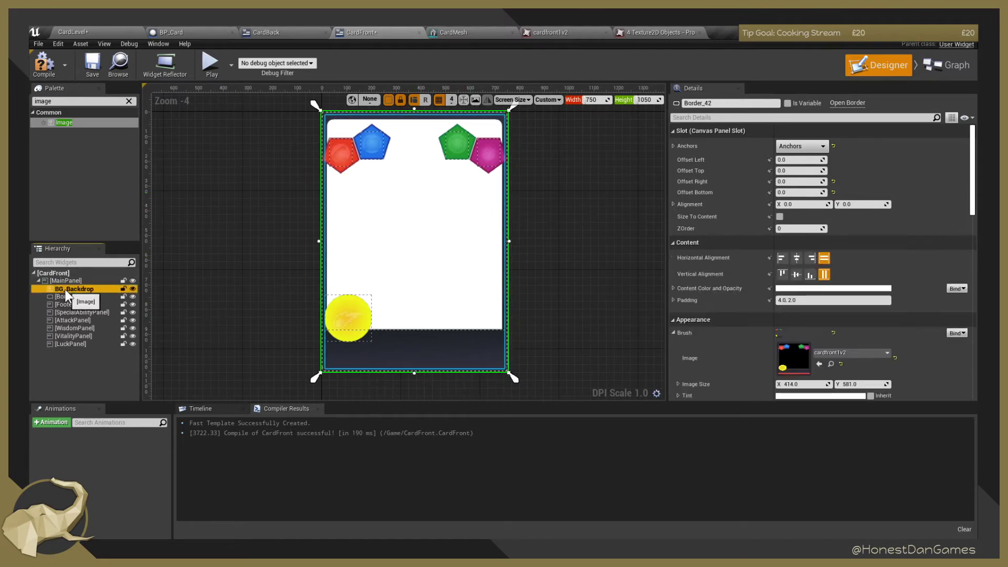
{"action": "key", "text": "ctrl+d"}
{"action": "left_click_drag", "start_coordinate": [71, 355], "coordinate": [77, 294]}
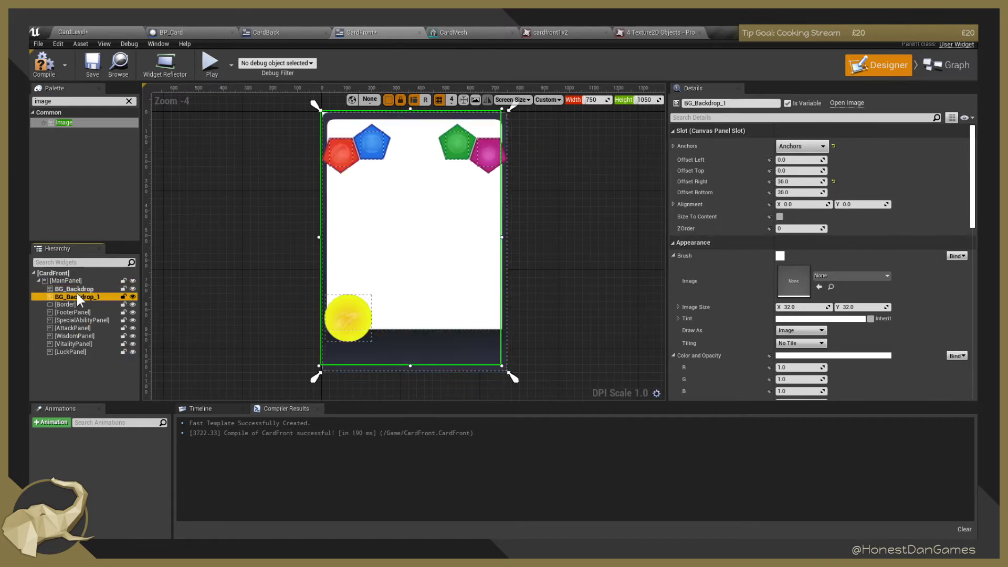
{"action": "double_click", "coordinate": [71, 294]}
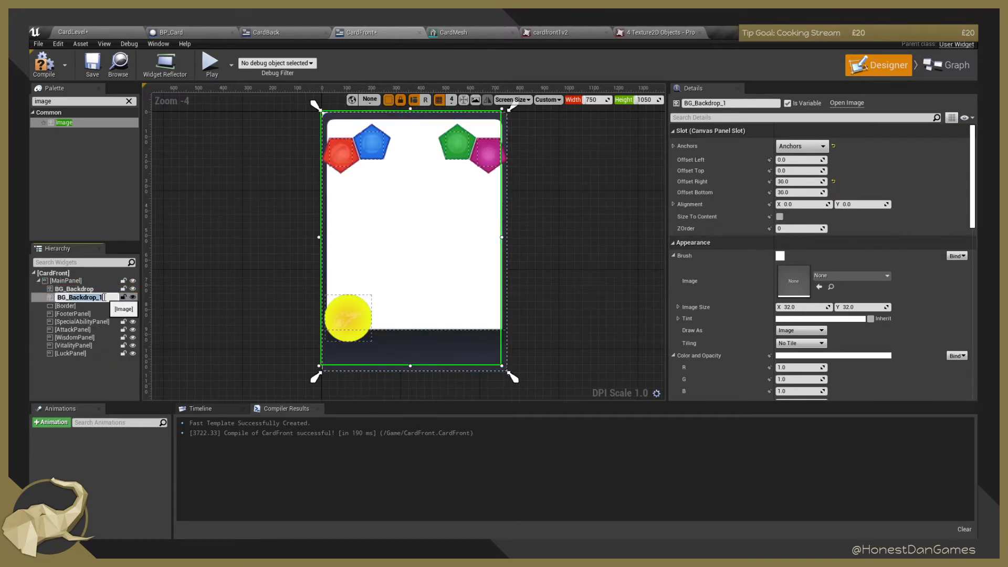
{"action": "type", "text": "BG_Character"}
{"action": "key", "text": "Return"}
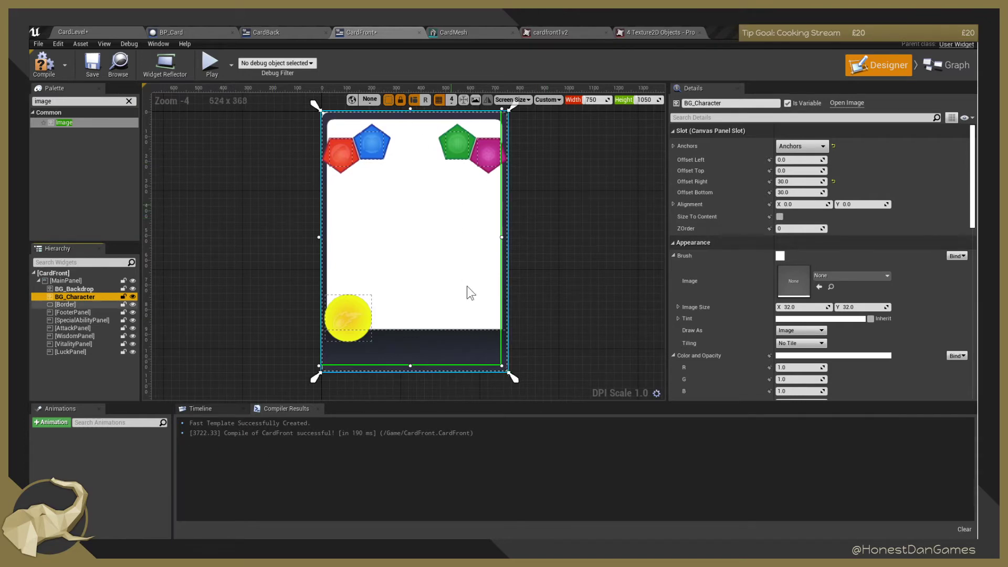
Review the BP_Card blueprint, the card in the level and the CardMesh asset, and return to the CardFront layout.
{"action": "left_click", "coordinate": [74, 289]}
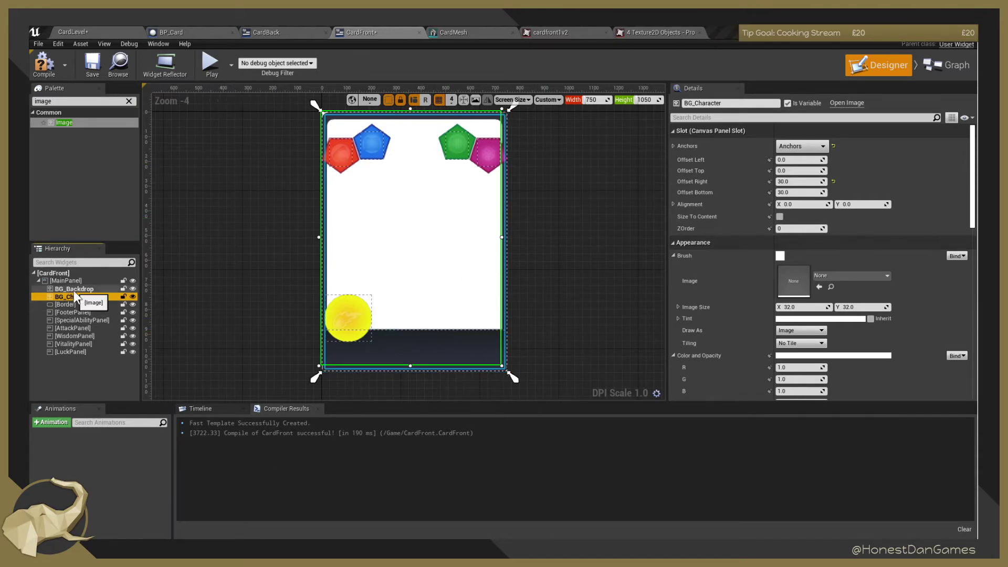
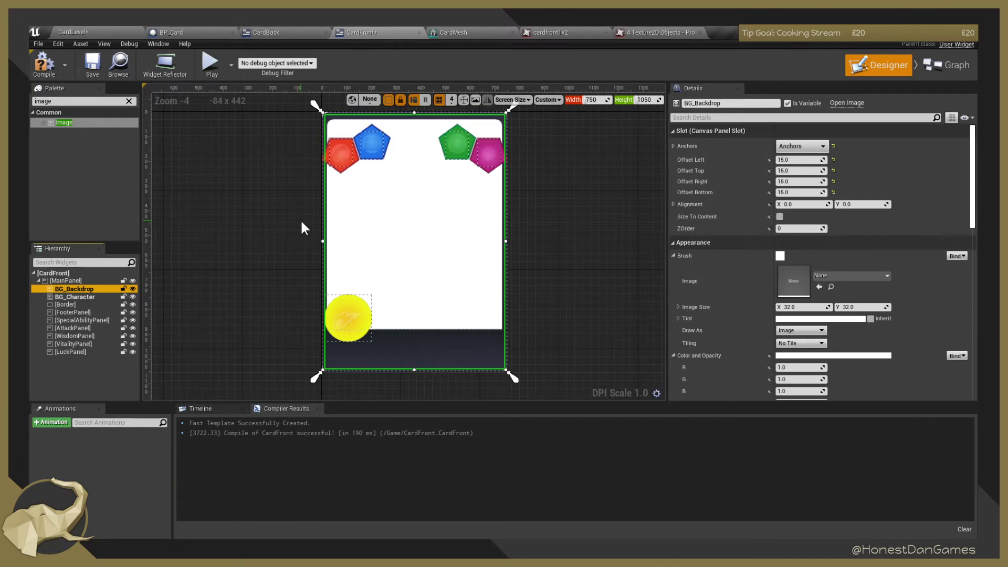
{"action": "left_click", "coordinate": [178, 32]}
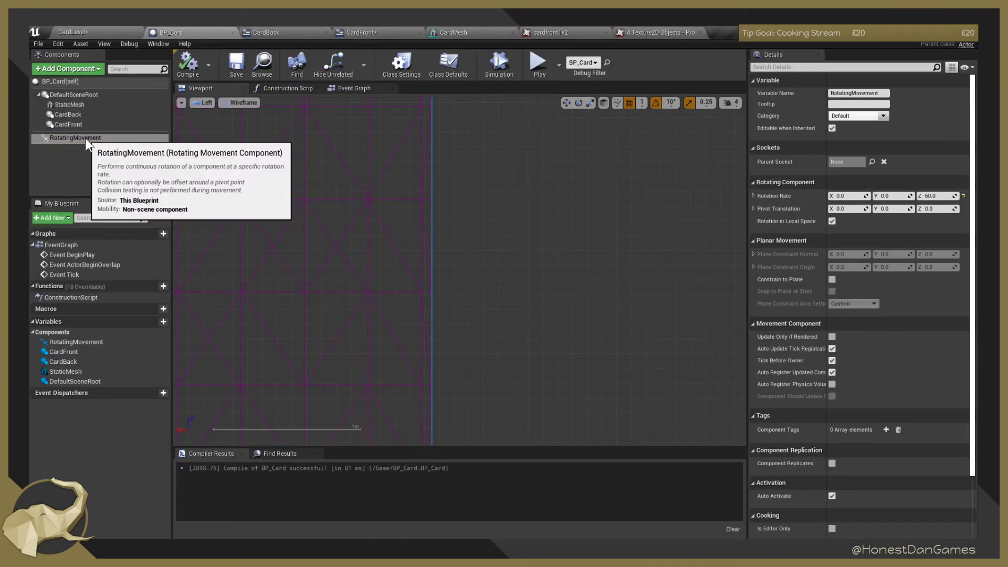
{"action": "left_click", "coordinate": [92, 33]}
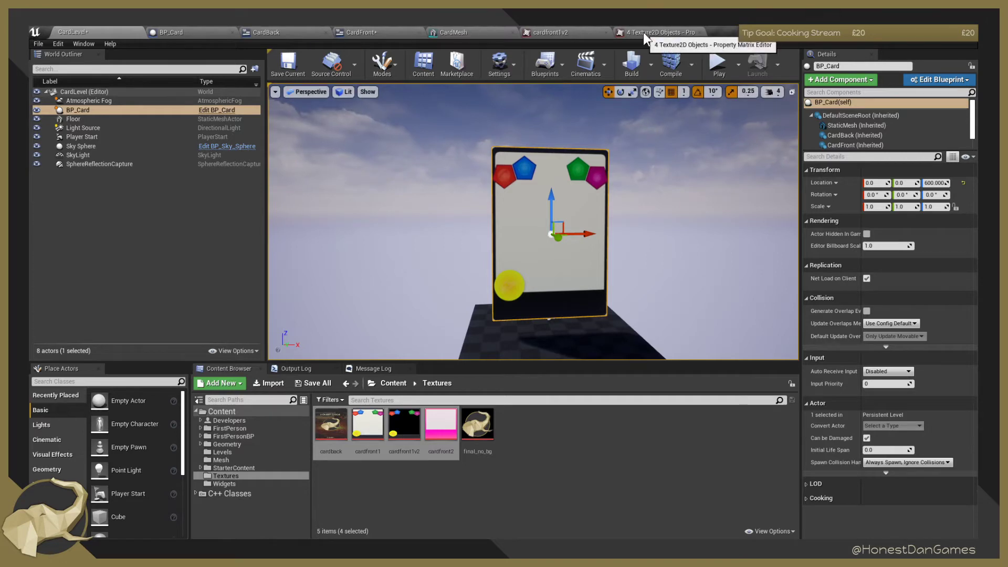
{"action": "left_click", "coordinate": [478, 30]}
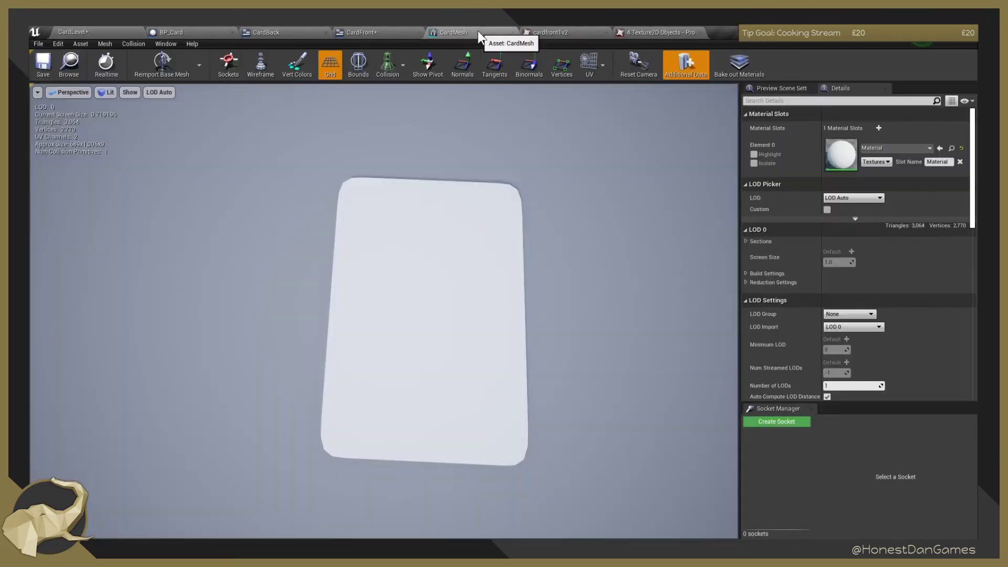
{"action": "left_click", "coordinate": [393, 32]}
{"action": "left_click", "coordinate": [555, 238]}
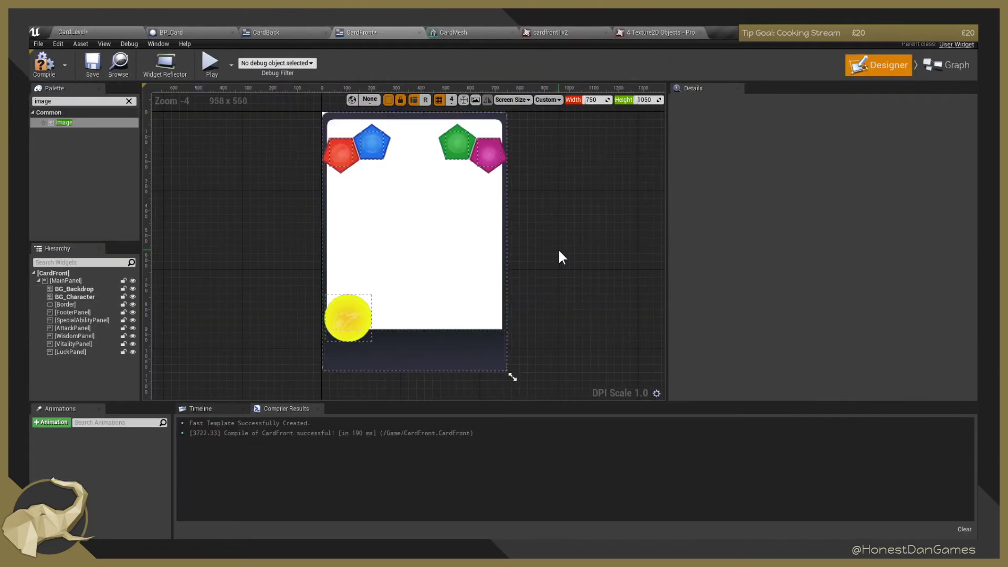
{"action": "right_click_drag", "start_coordinate": [559, 248], "coordinate": [523, 260]}
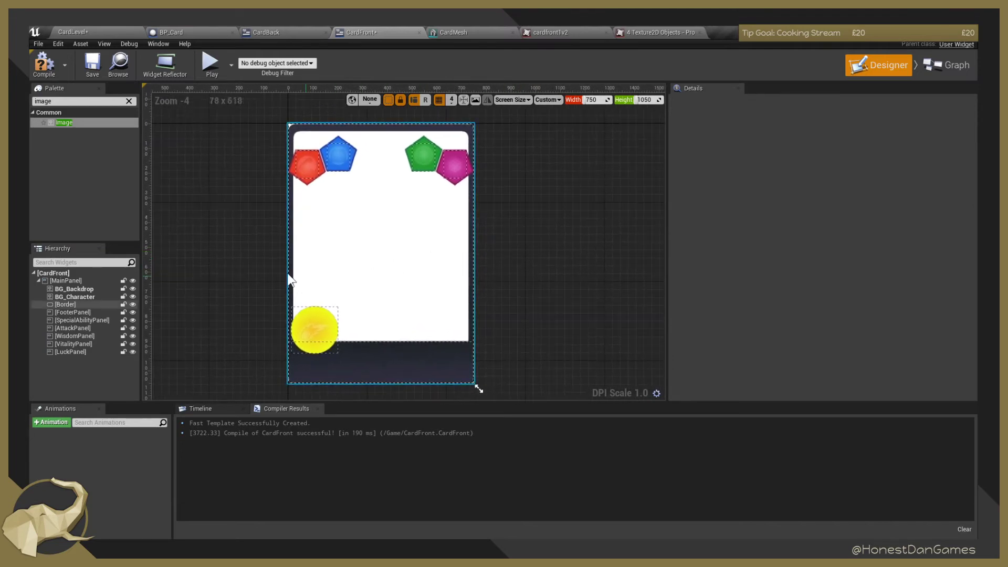
{"action": "right_click_drag", "start_coordinate": [256, 270], "coordinate": [286, 250]}
{"action": "right_click_drag", "start_coordinate": [244, 168], "coordinate": [242, 176]}
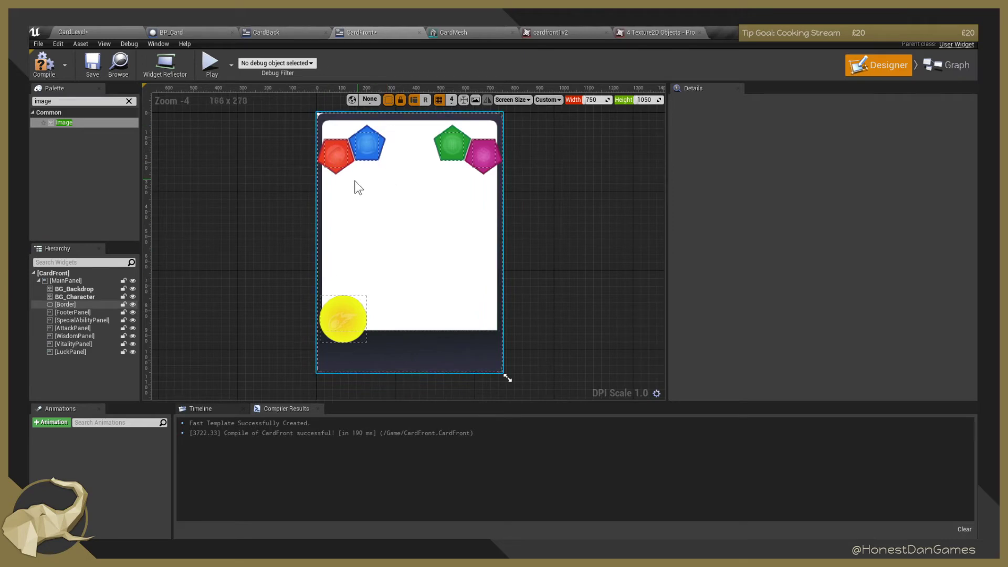
Anchor BG_Backdrop along the card's top edge with horizontal stretch, updating its alignment and position to match.
{"action": "left_click", "coordinate": [80, 295]}
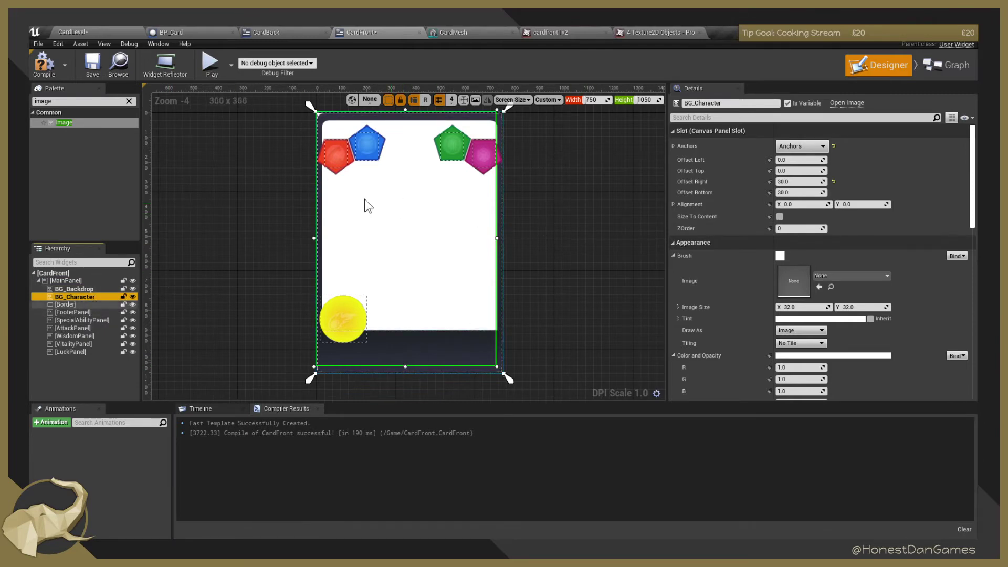
{"action": "left_click", "coordinate": [71, 289]}
{"action": "left_click", "coordinate": [788, 146]}
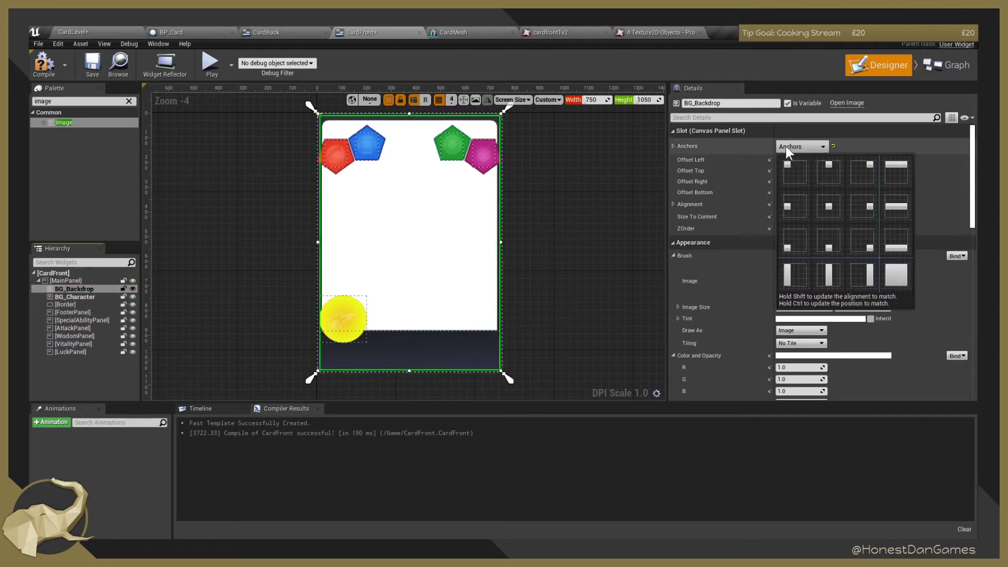
{"action": "left_click", "coordinate": [897, 175], "text": "ctrl+shift"}
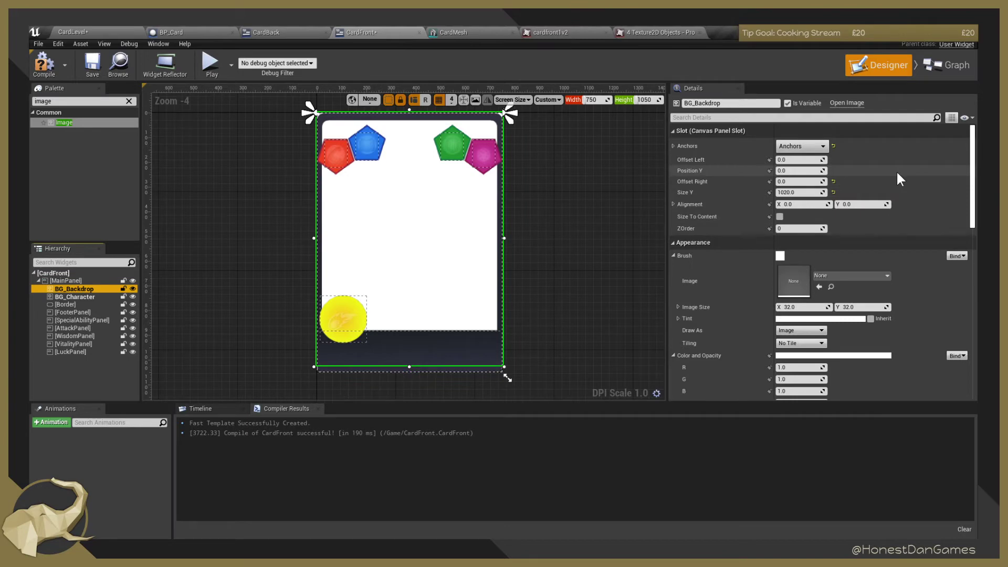
Set BG_Backdrop's Offset Left, Position Y, Offset Right and Size Y to 15.
{"action": "left_click", "coordinate": [817, 159]}
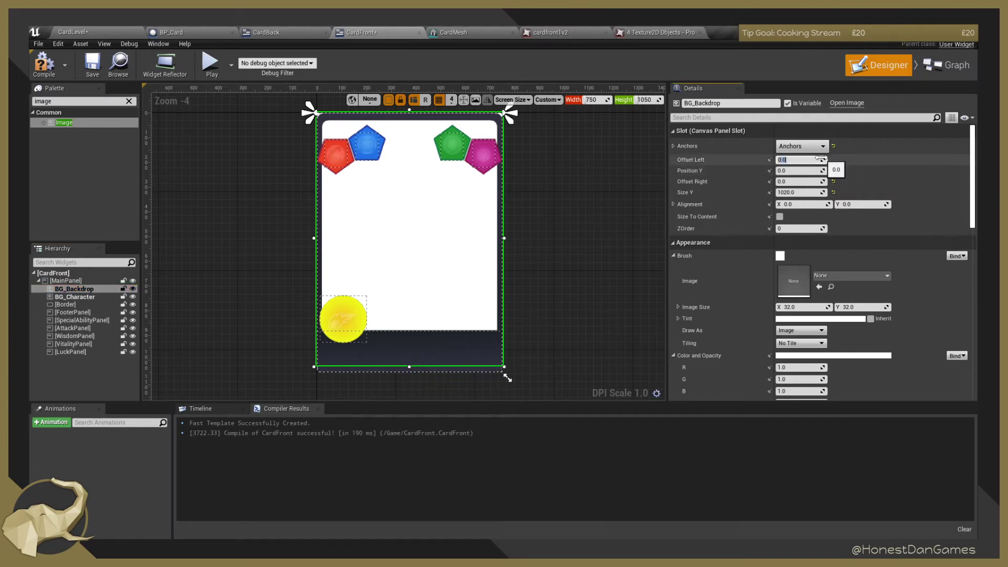
{"action": "type", "text": "15"}
{"action": "key", "text": "Tab"}
{"action": "type", "text": "15"}
{"action": "key", "text": "Tab"}
{"action": "type", "text": "15"}
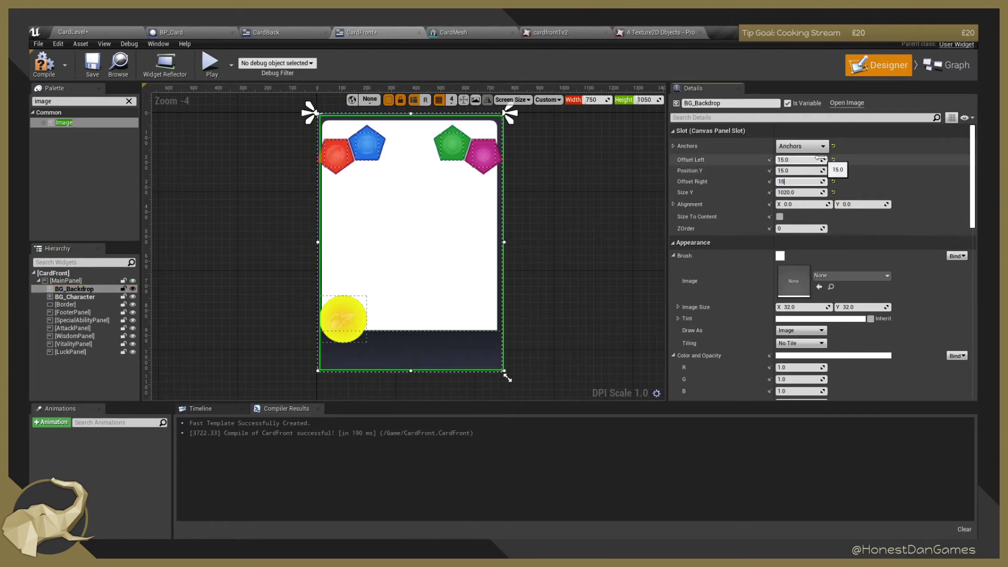
{"action": "key", "text": "Tab"}
{"action": "type", "text": "15"}
{"action": "key", "text": "Tab"}
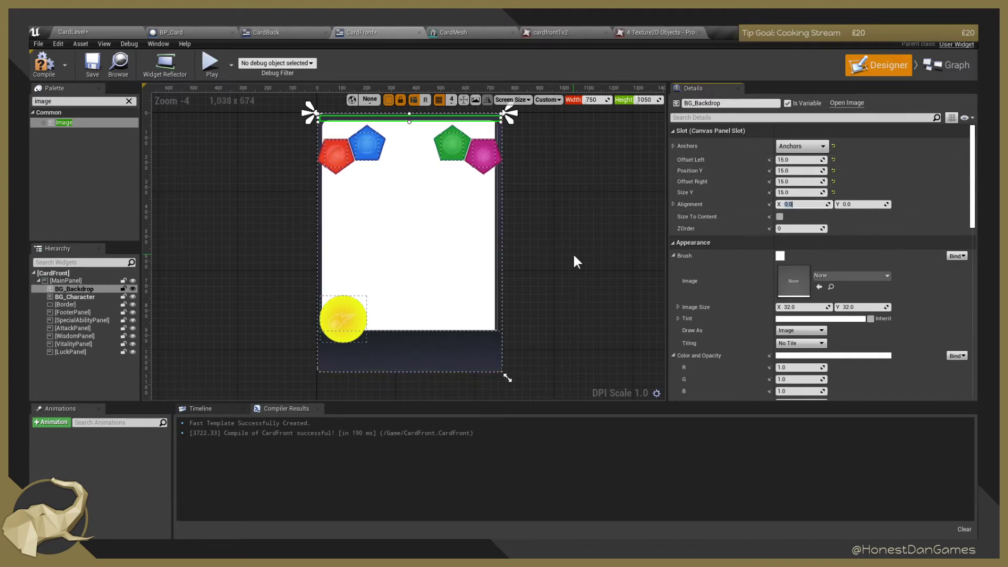
Reset BG_Backdrop's Size Y to its default and stretch its lower edge down to a height of about 1018.
{"action": "left_click", "coordinate": [799, 190]}
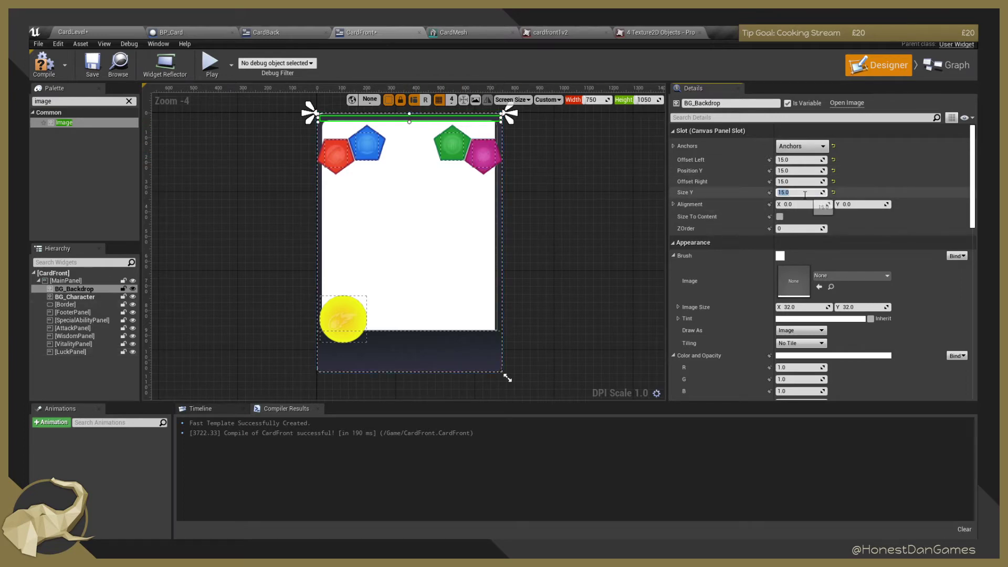
{"action": "left_click", "coordinate": [837, 194]}
{"action": "left_click", "coordinate": [835, 192]}
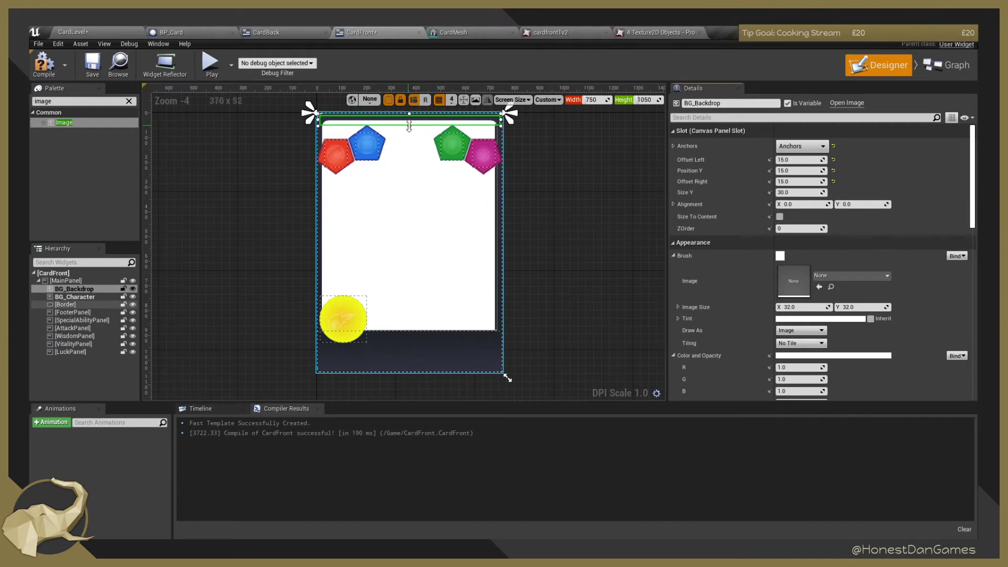
{"action": "left_click_drag", "start_coordinate": [409, 126], "coordinate": [414, 370]}
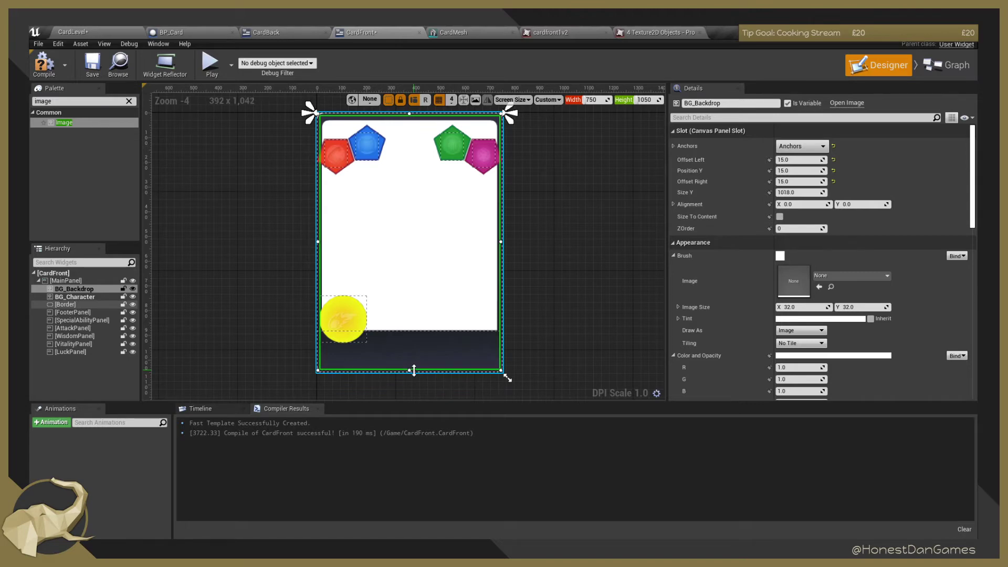
Anchor BG_Character along the card's top edge with horizontal stretch, updating its alignment and position to match.
{"action": "left_click", "coordinate": [588, 321]}
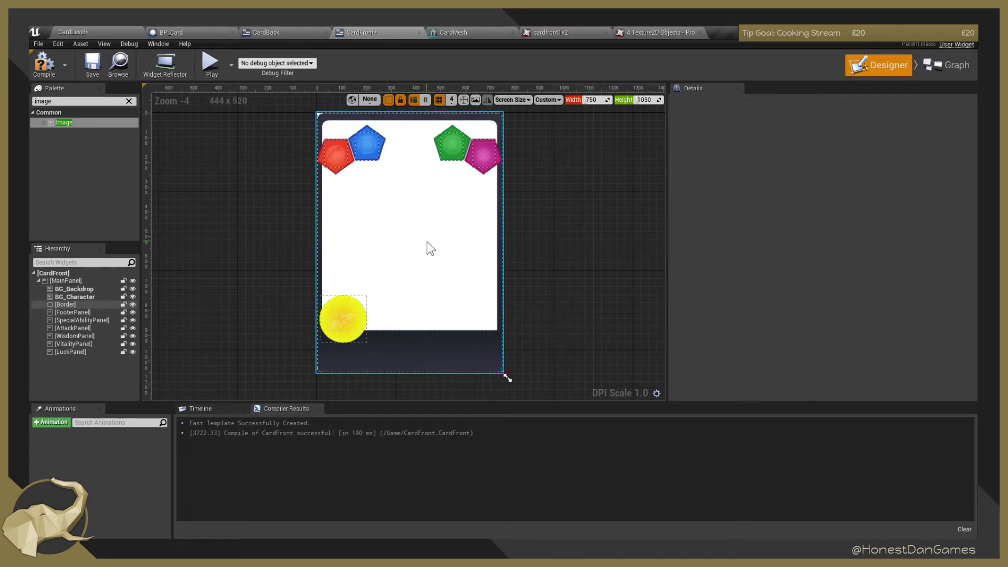
{"action": "left_click", "coordinate": [80, 289]}
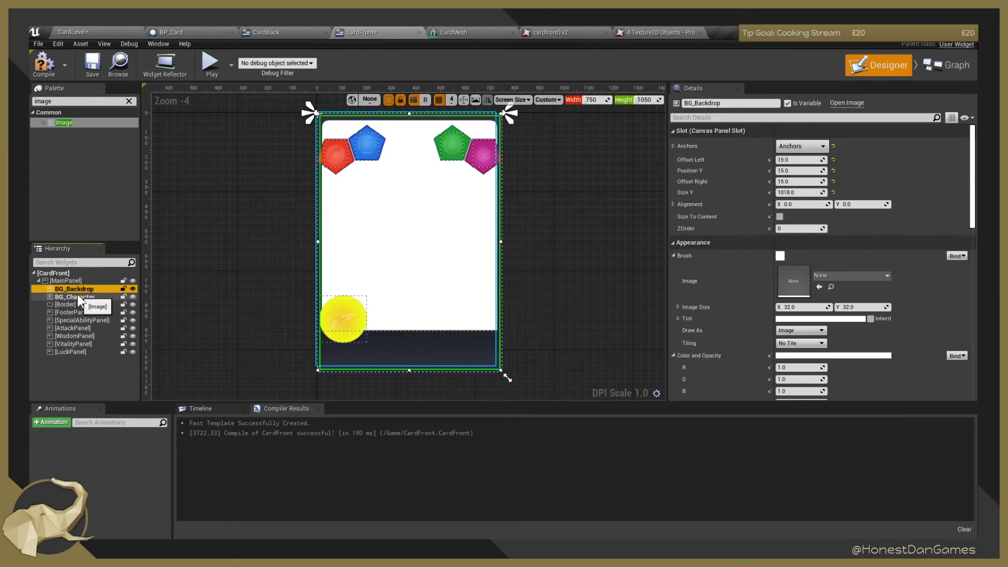
{"action": "left_click", "coordinate": [77, 295]}
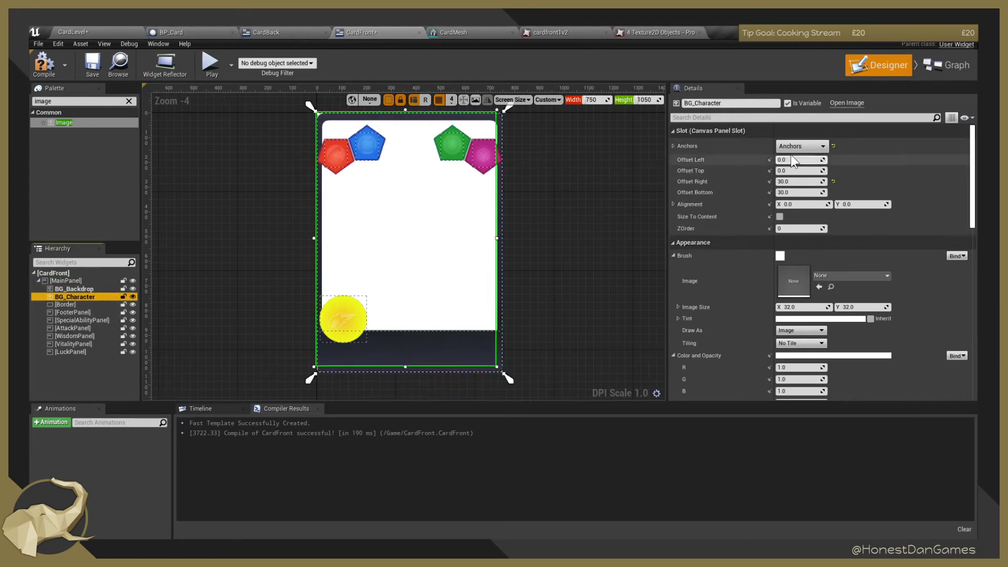
{"action": "left_click", "coordinate": [806, 146]}
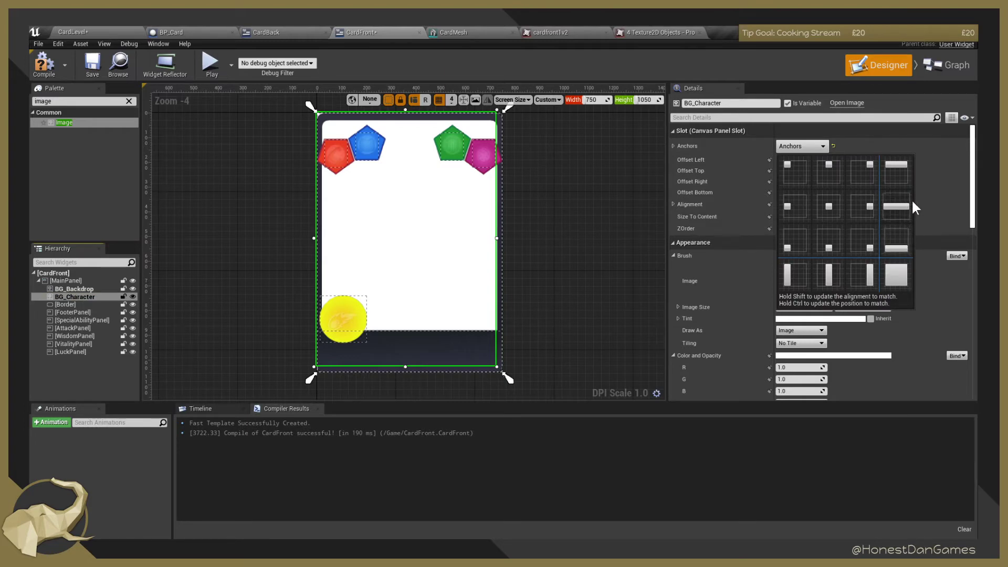
{"action": "left_click", "coordinate": [899, 169]}
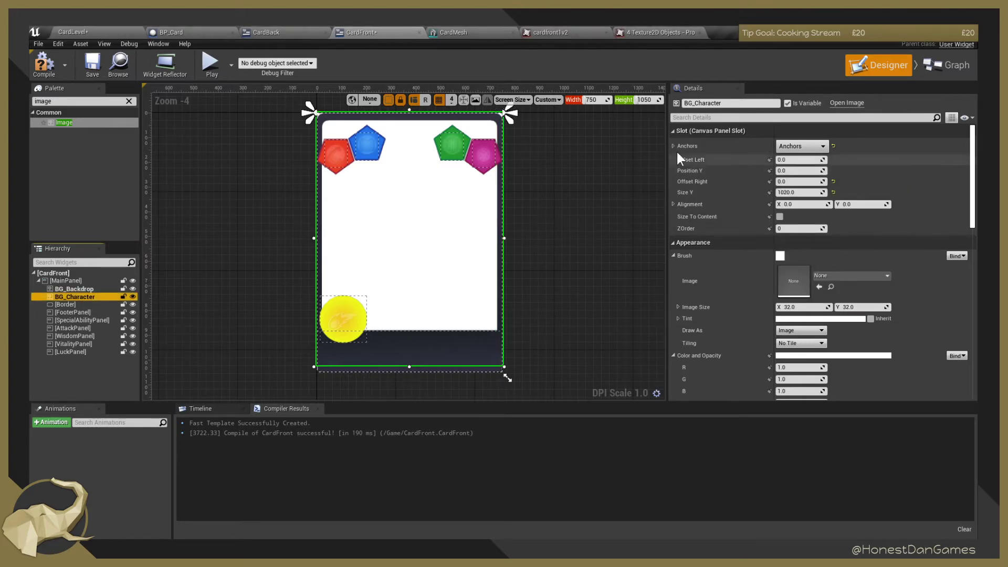
Resize BG_Character to fit inside the border, with Offset Left about 22, Position Y about 34, Offset Right about 26 and Size Y about 838.
{"action": "left_click_drag", "start_coordinate": [410, 367], "coordinate": [403, 331]}
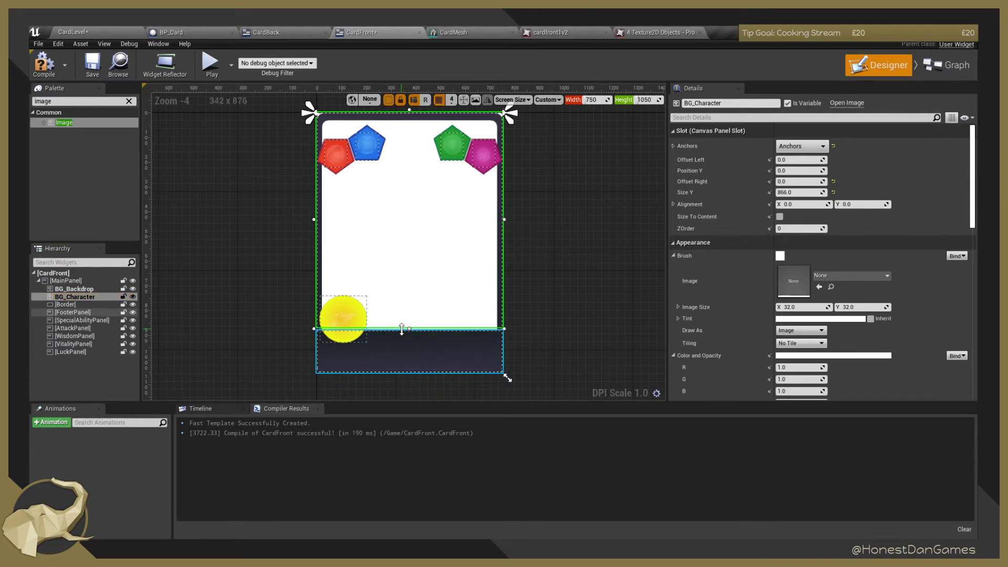
{"action": "left_click_drag", "start_coordinate": [504, 219], "coordinate": [497, 217]}
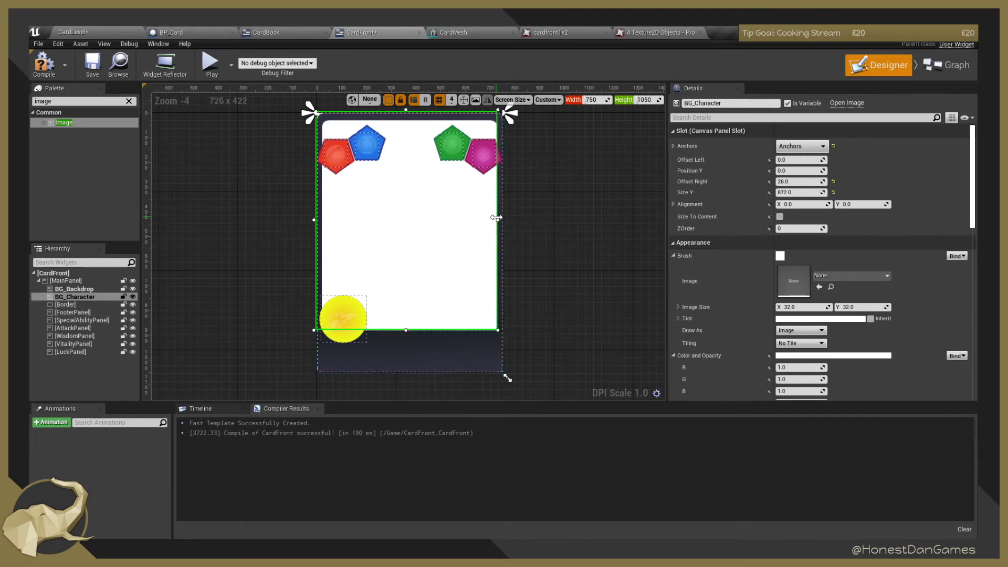
{"action": "left_click_drag", "start_coordinate": [405, 111], "coordinate": [402, 119]}
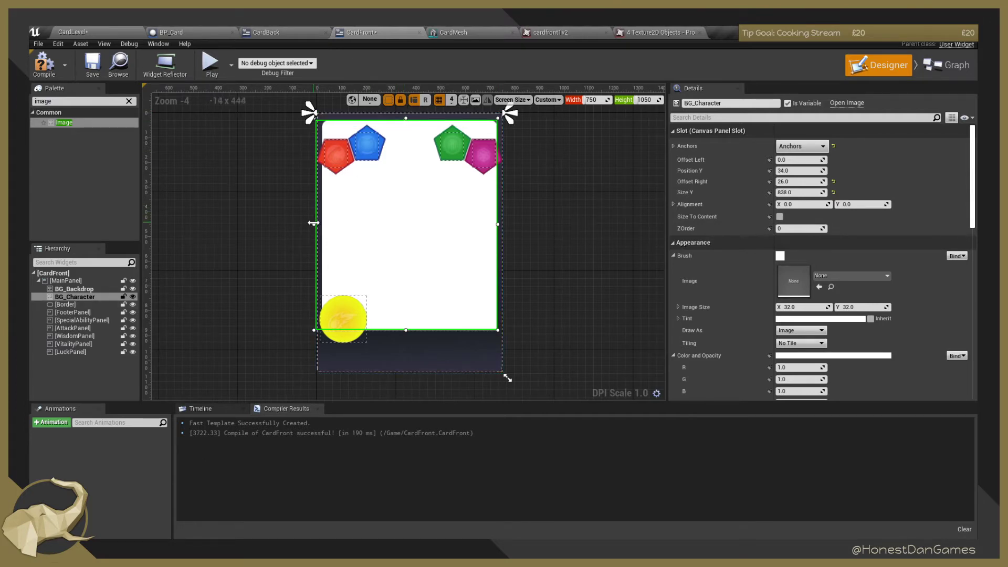
{"action": "left_click_drag", "start_coordinate": [313, 223], "coordinate": [319, 222]}
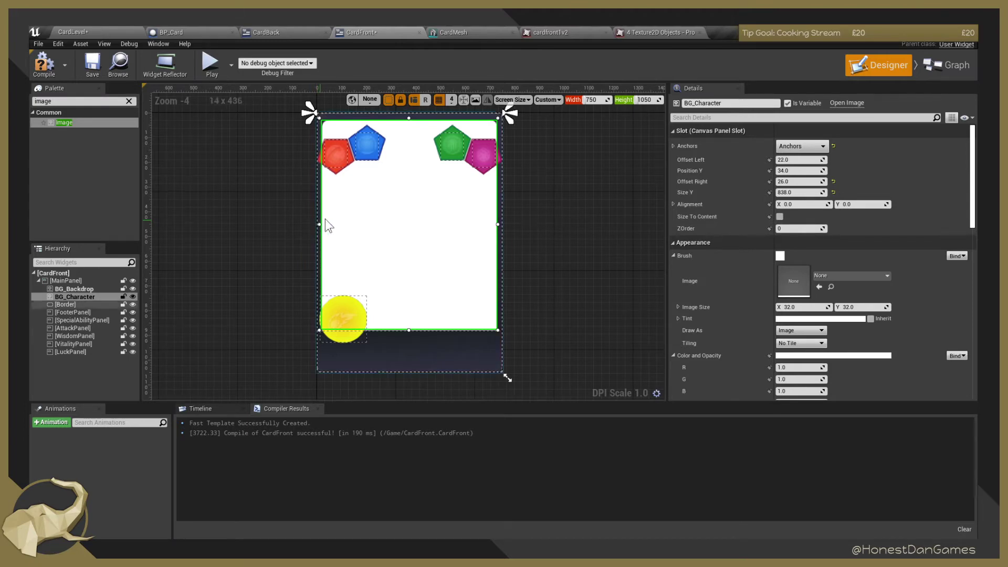
Set BG_Character's Offset Left to 26.
{"action": "left_click", "coordinate": [798, 158]}
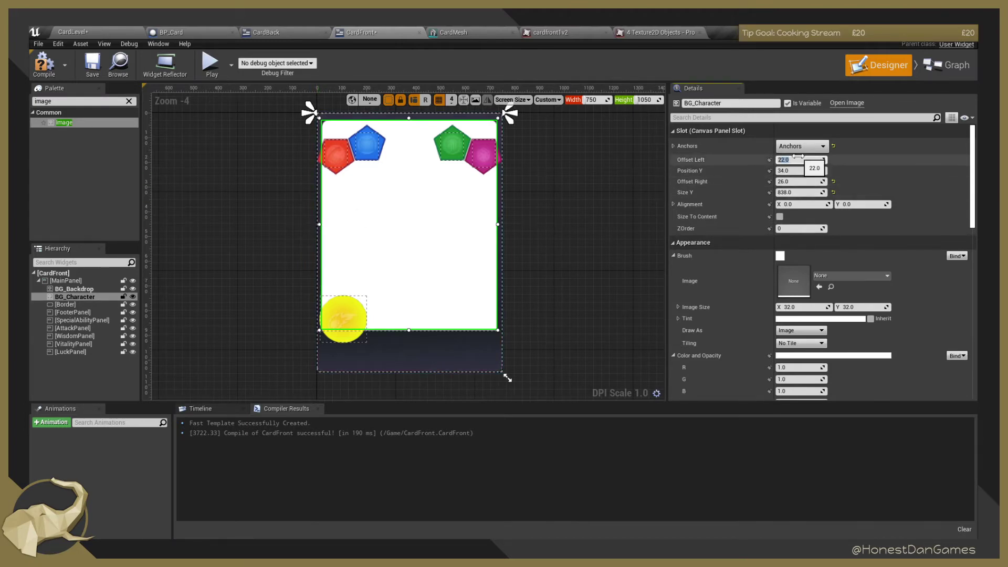
{"action": "type", "text": "26"}
{"action": "key", "text": "Tab"}
{"action": "key", "text": "Tab"}
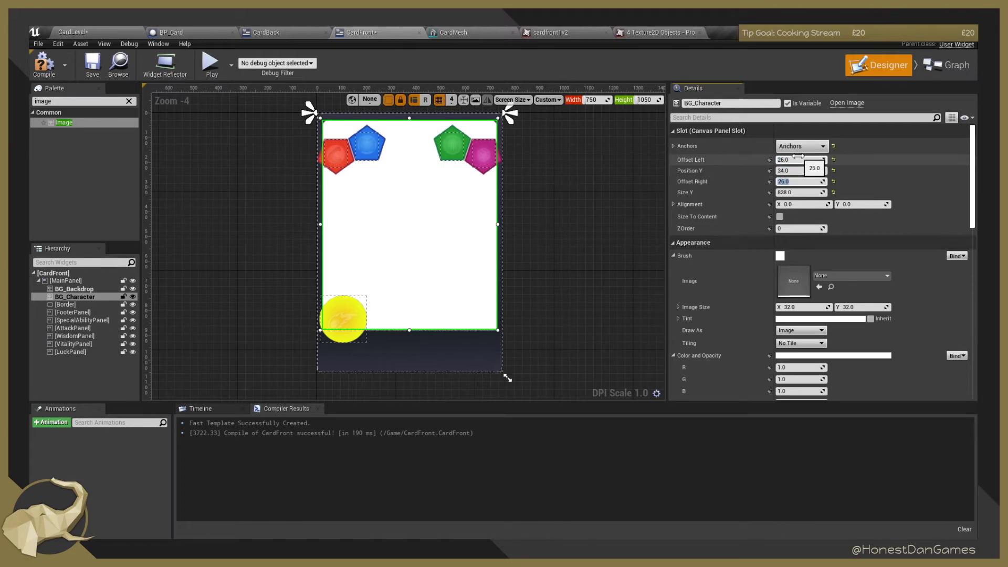
Extend BG_Character's lower edge down slightly past the footer's upper edge, to a height of about 850.
{"action": "scroll", "coordinate": [411, 330], "scroll_direction": "up", "scroll_amount": 4}
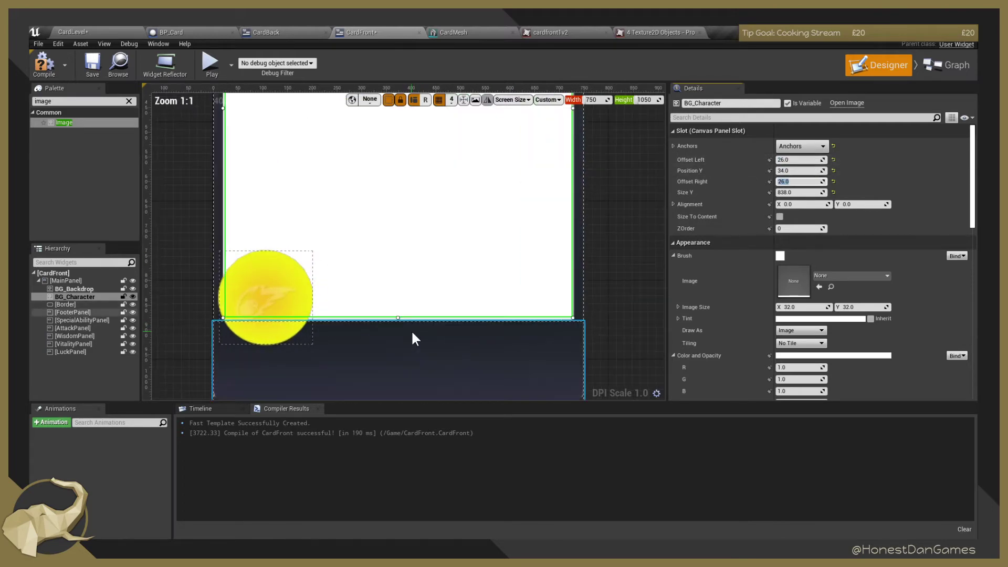
{"action": "scroll", "coordinate": [412, 333], "scroll_direction": "up", "scroll_amount": 4}
{"action": "left_click_drag", "start_coordinate": [369, 285], "coordinate": [369, 291]}
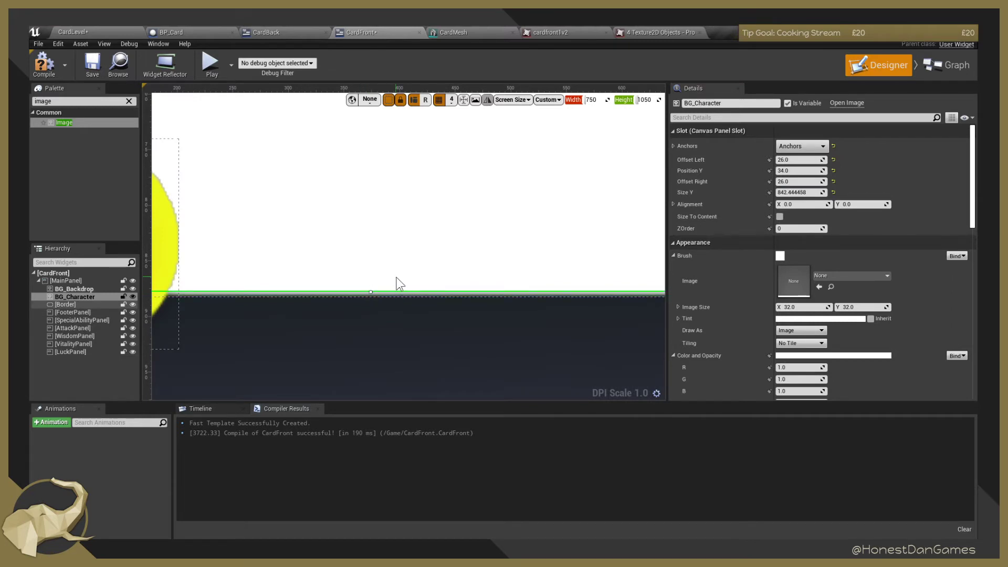
{"action": "scroll", "coordinate": [395, 294], "scroll_direction": "down", "scroll_amount": 5}
{"action": "scroll", "coordinate": [395, 291], "scroll_direction": "up", "scroll_amount": 2}
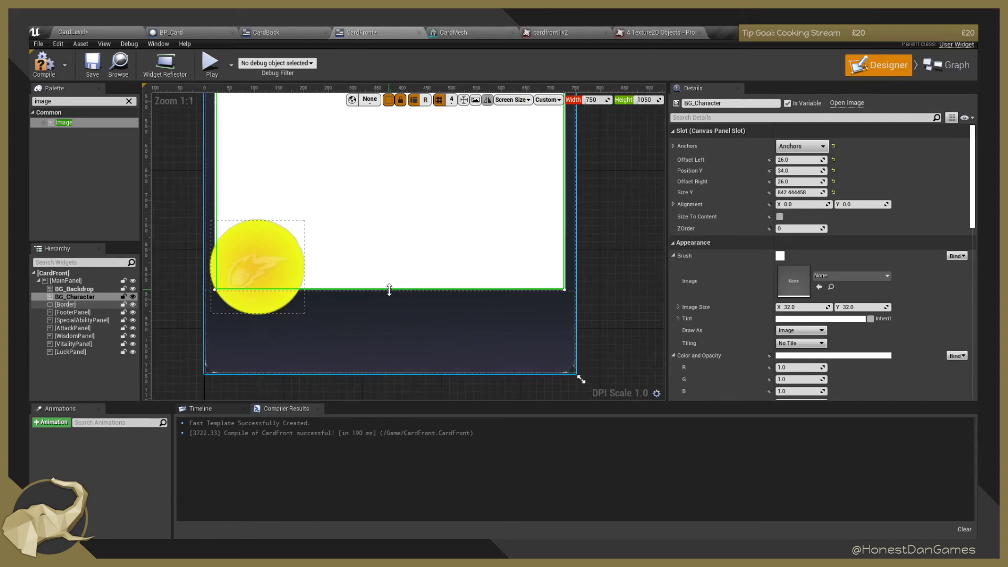
{"action": "left_click_drag", "start_coordinate": [390, 290], "coordinate": [390, 295]}
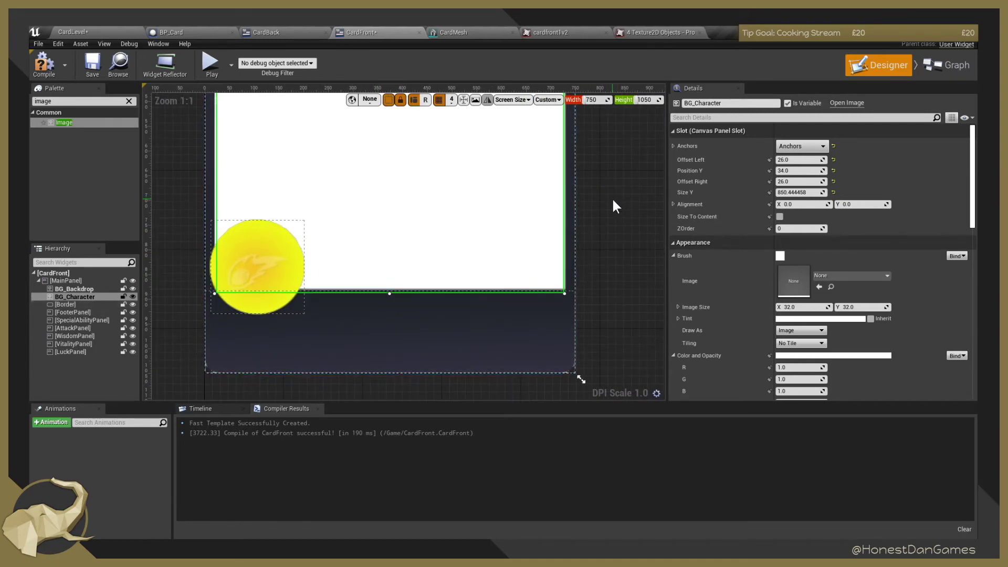
Fine-tune BG_Character's lower edge just behind the footer to a height of about 849.
{"action": "scroll", "coordinate": [601, 205], "scroll_direction": "down", "scroll_amount": 3}
{"action": "scroll", "coordinate": [528, 267], "scroll_direction": "up", "scroll_amount": 6}
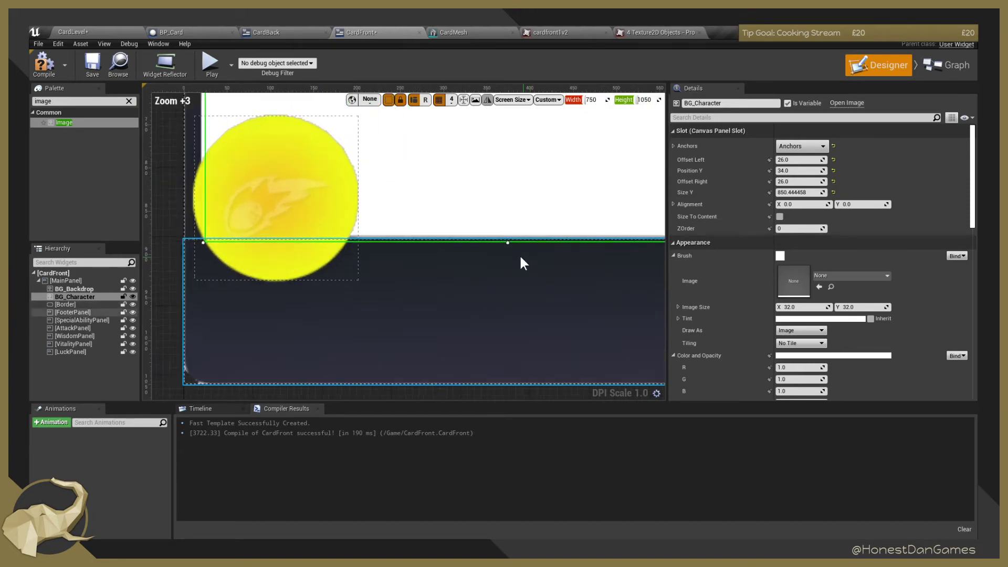
{"action": "scroll", "coordinate": [502, 236], "scroll_direction": "up", "scroll_amount": 2}
{"action": "left_click_drag", "start_coordinate": [502, 236], "coordinate": [503, 234]}
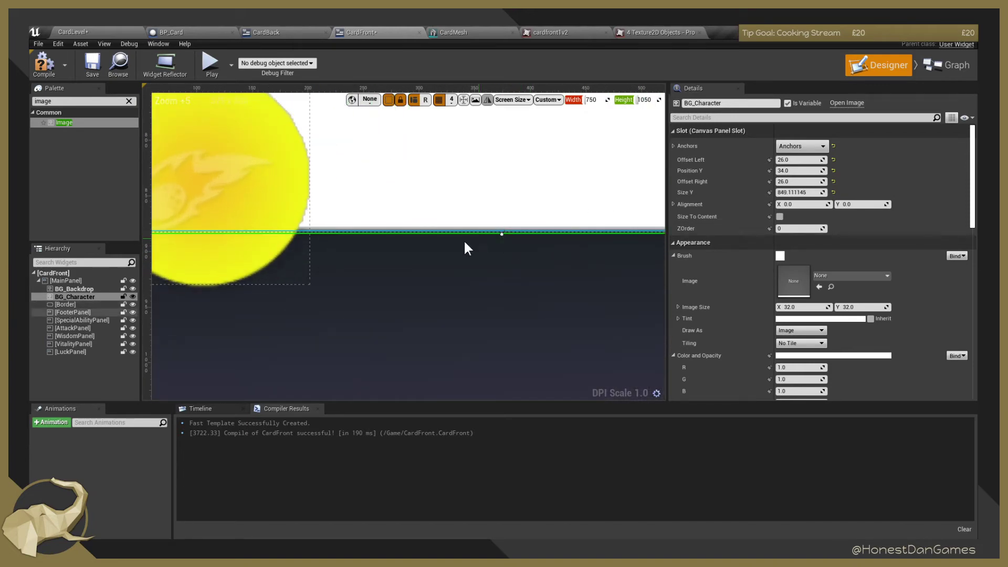
{"action": "scroll", "coordinate": [452, 245], "scroll_direction": "down", "scroll_amount": 8}
{"action": "scroll", "coordinate": [409, 262], "scroll_direction": "up", "scroll_amount": 1}
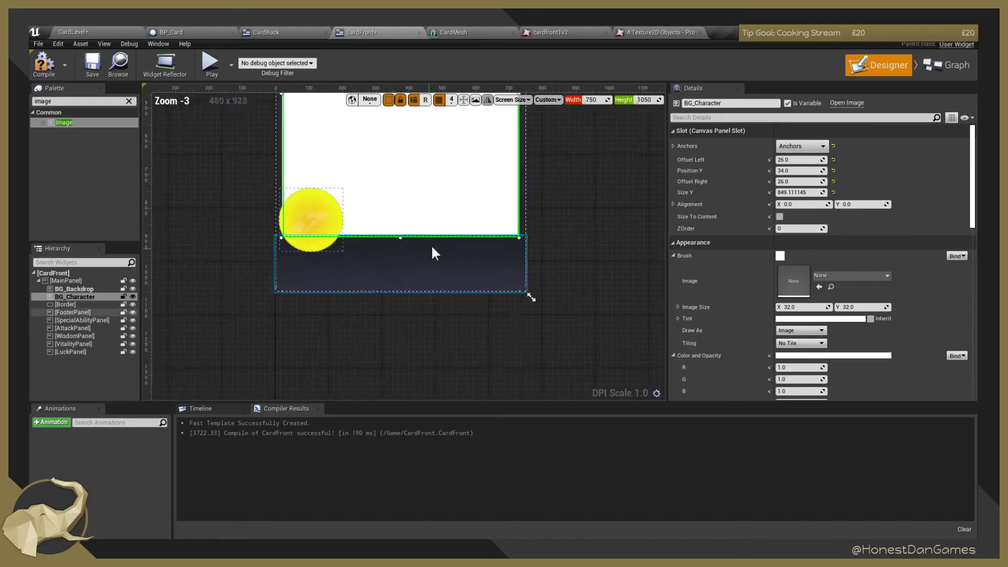
{"action": "scroll", "coordinate": [451, 247], "scroll_direction": "down", "scroll_amount": 4}
{"action": "scroll", "coordinate": [459, 267], "scroll_direction": "up", "scroll_amount": 2}
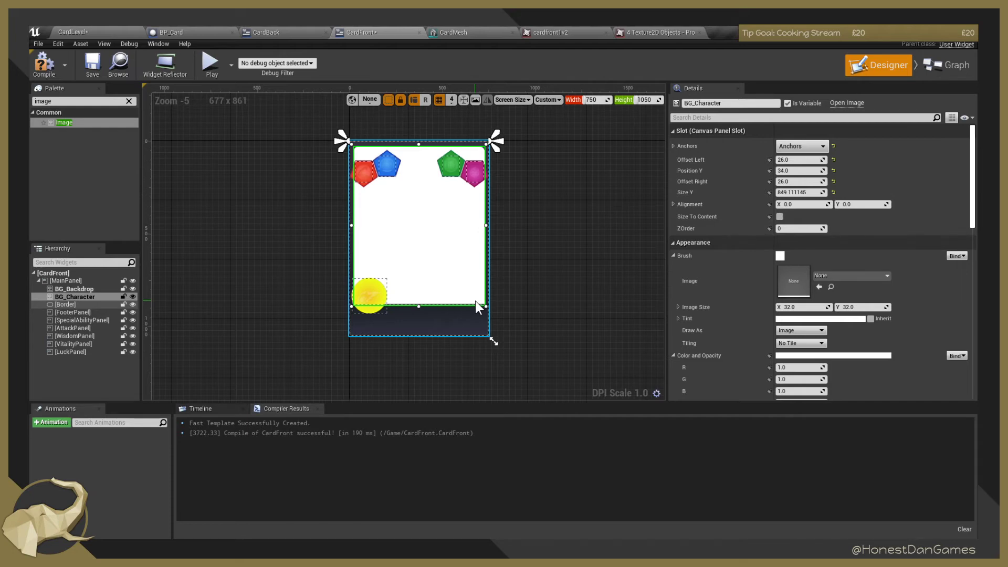
Examine how FooterPanel fits against the lower edge of the character image, then clear the selection.
{"action": "left_click", "coordinate": [532, 267]}
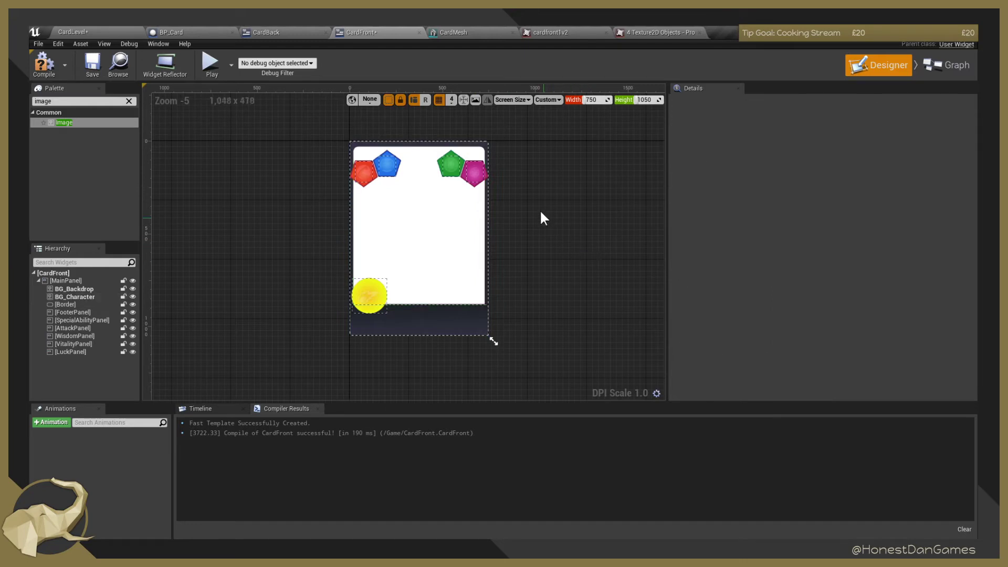
{"action": "left_click", "coordinate": [411, 321]}
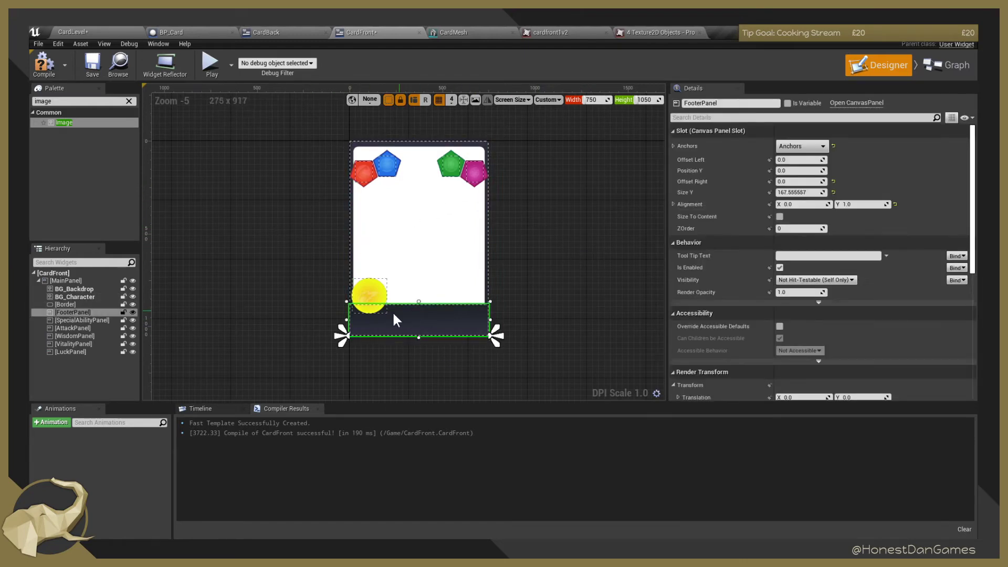
{"action": "scroll", "coordinate": [389, 318], "scroll_direction": "up", "scroll_amount": 7}
{"action": "scroll", "coordinate": [376, 324], "scroll_direction": "down", "scroll_amount": 9}
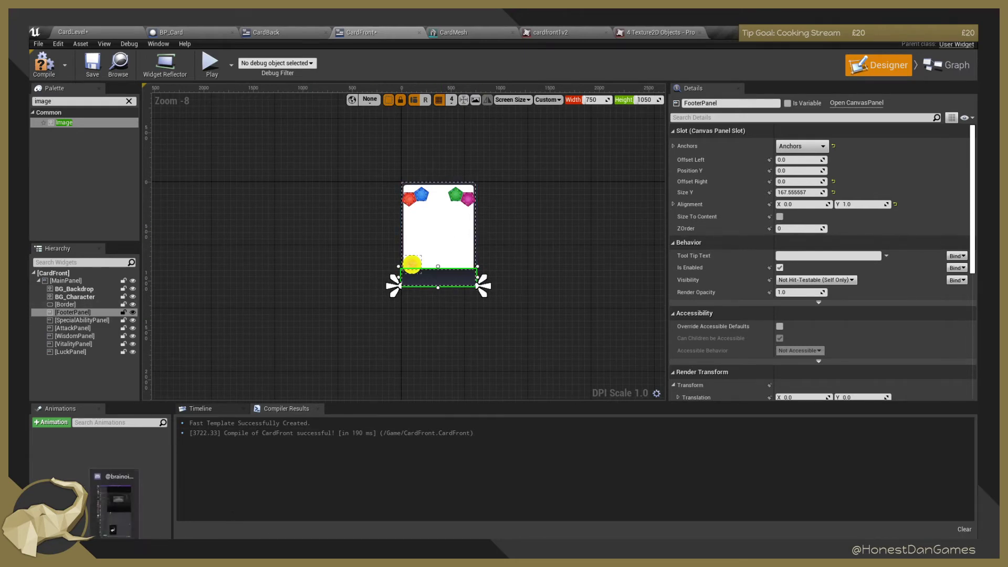
{"action": "left_click", "coordinate": [259, 301]}
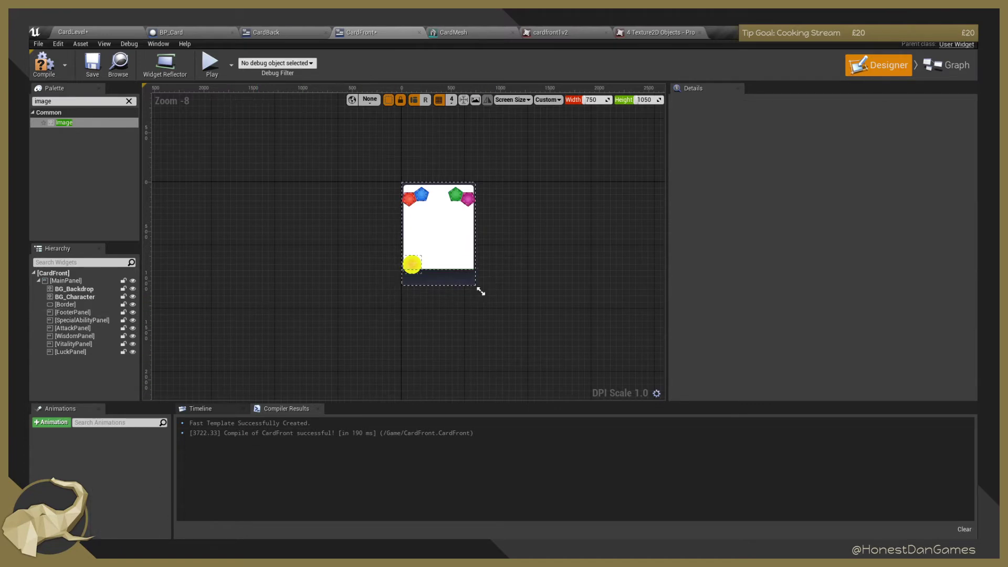
Switch to the Chrome browser and search Google for "sky background".
{"action": "key", "text": "alt+Tab"}
{"action": "left_click", "coordinate": [882, 36]}
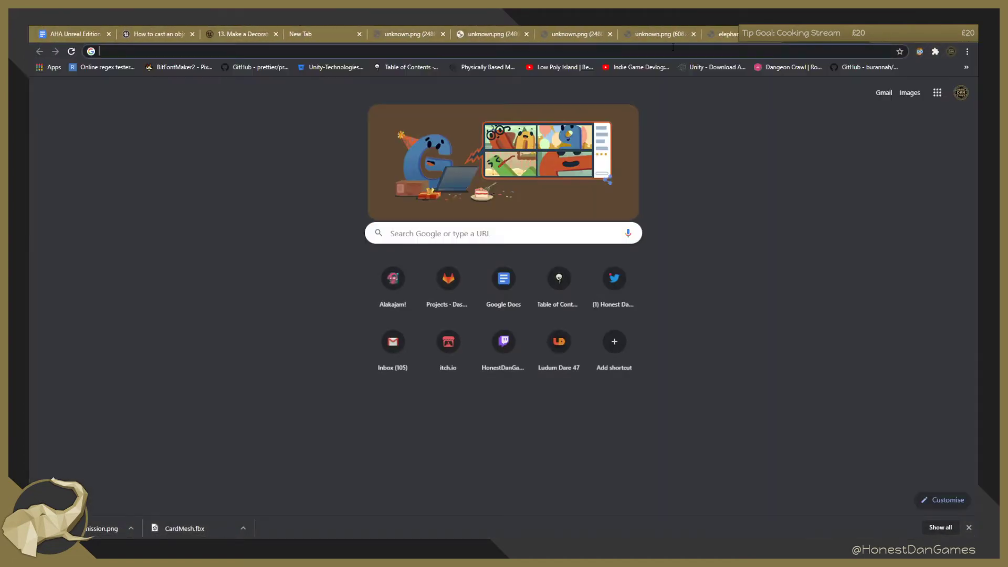
{"action": "left_click", "coordinate": [314, 48]}
{"action": "type", "text": "sky backgro"}
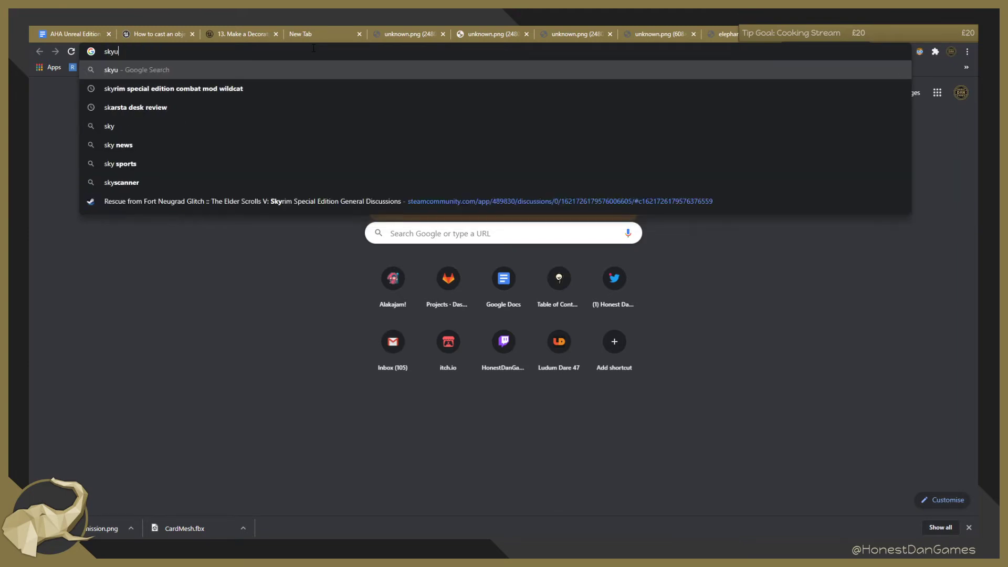
{"action": "key", "text": "Return"}
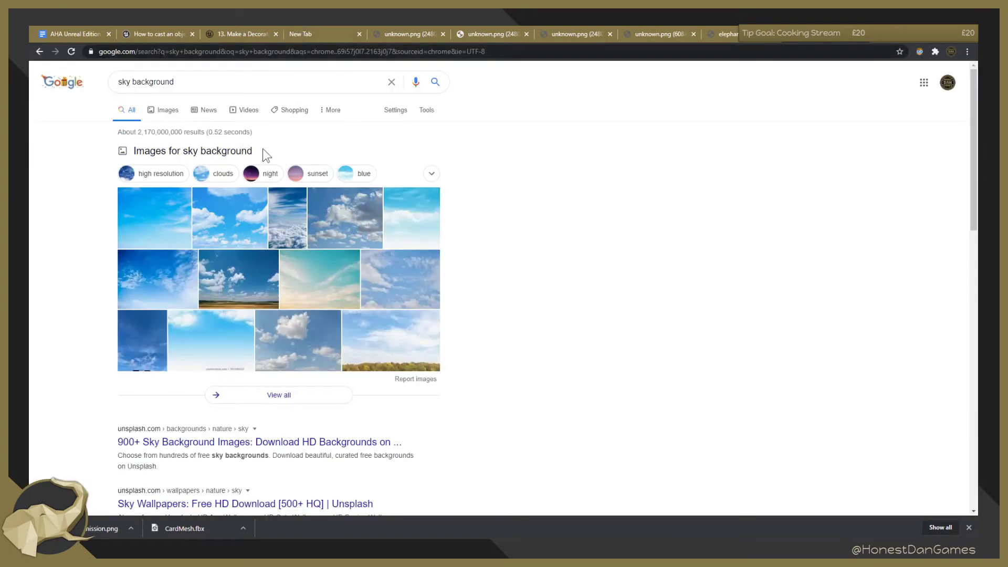
Refine the web search to "sky background twilight".
{"action": "left_click", "coordinate": [189, 82]}
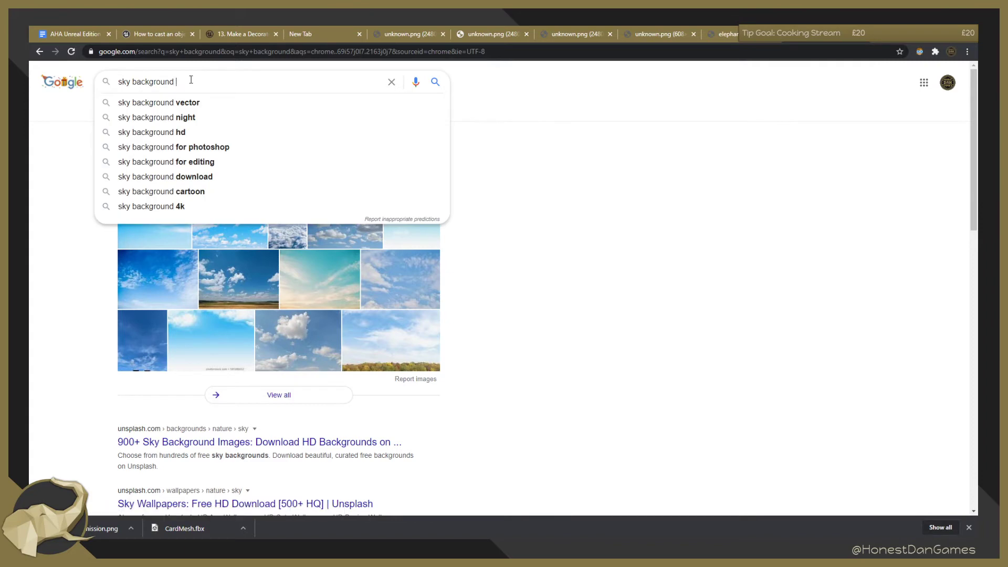
{"action": "type", "text": "night"}
{"action": "key", "text": "BackSpace"}
{"action": "key", "text": "BackSpace"}
{"action": "key", "text": "BackSpace"}
{"action": "key", "text": "BackSpace"}
{"action": "key", "text": "BackSpace"}
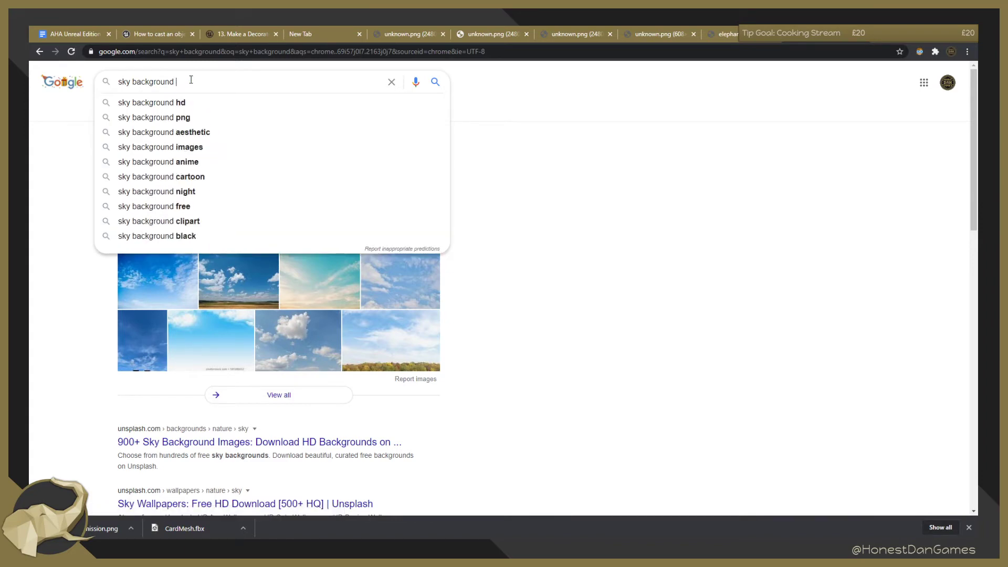
{"action": "type", "text": "twilight"}
{"action": "key", "text": "Return"}
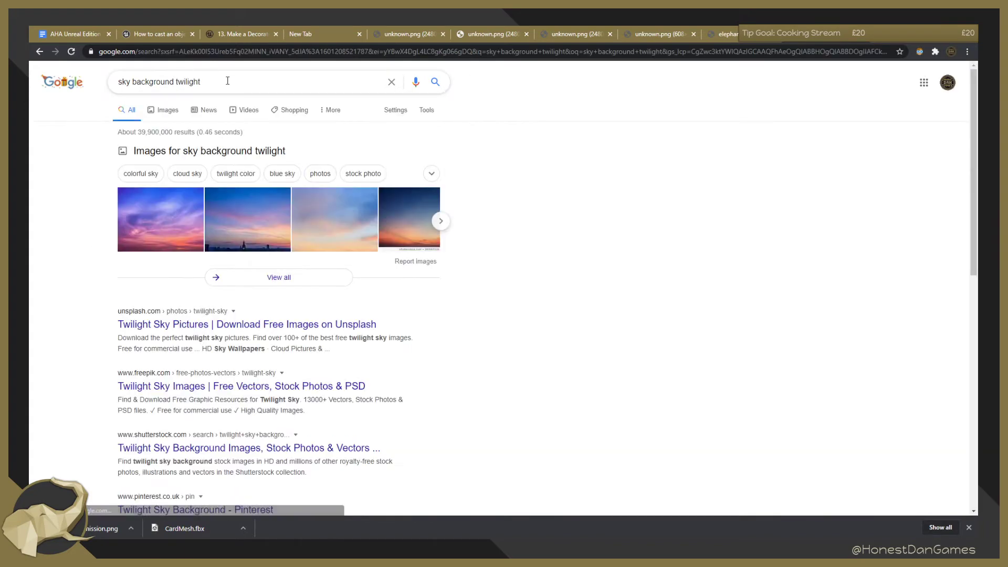
Search for images of "sky background twilight fantasy" and look through the results for a suitable backdrop.
{"action": "left_click", "coordinate": [228, 81]}
{"action": "type", "text": "fantas"}
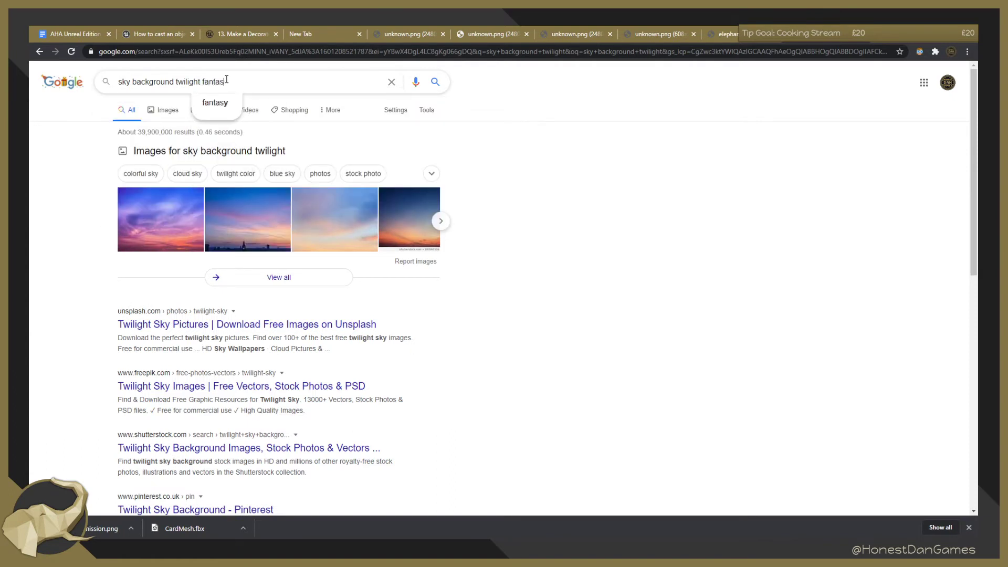
{"action": "type", "text": "y"}
{"action": "key", "text": "Return"}
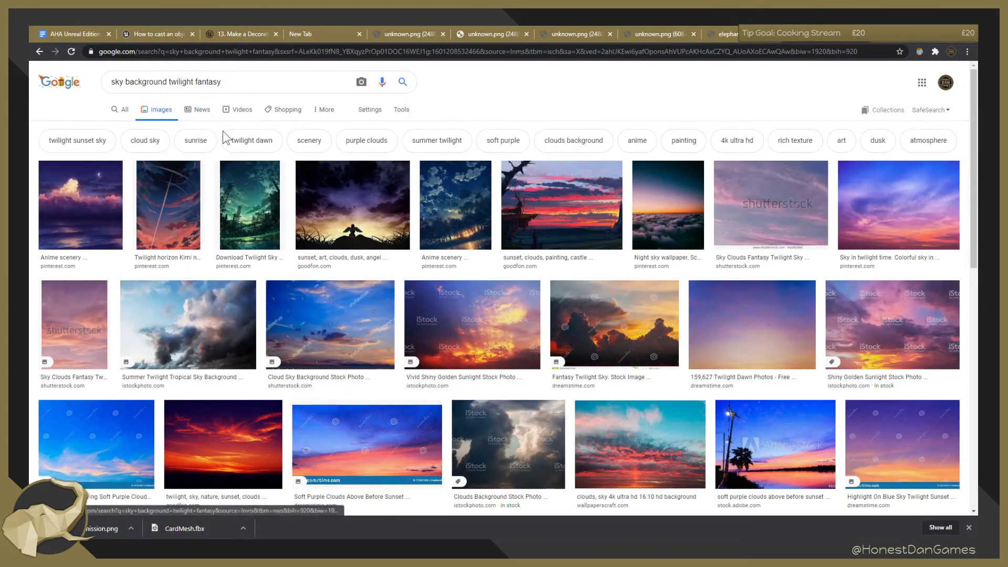
{"action": "scroll", "coordinate": [577, 260], "scroll_direction": "down", "scroll_amount": 1}
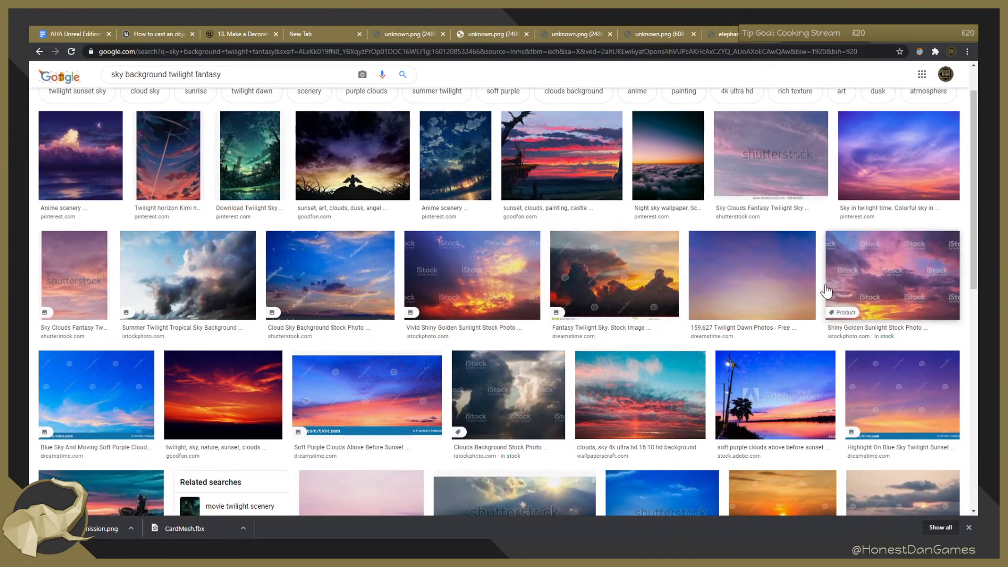
{"action": "scroll", "coordinate": [767, 231], "scroll_direction": "down", "scroll_amount": 5}
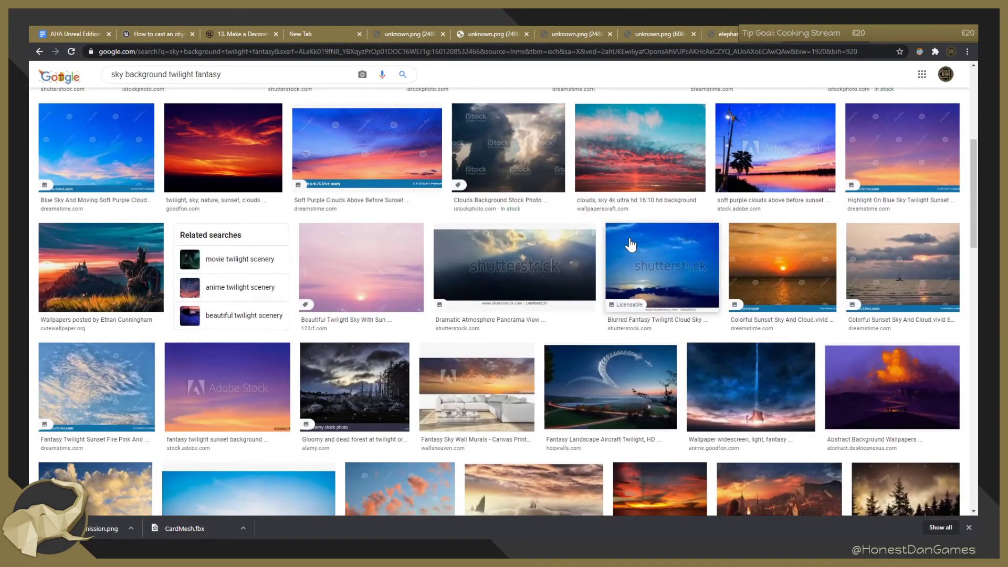
{"action": "scroll", "coordinate": [630, 244], "scroll_direction": "down", "scroll_amount": 4}
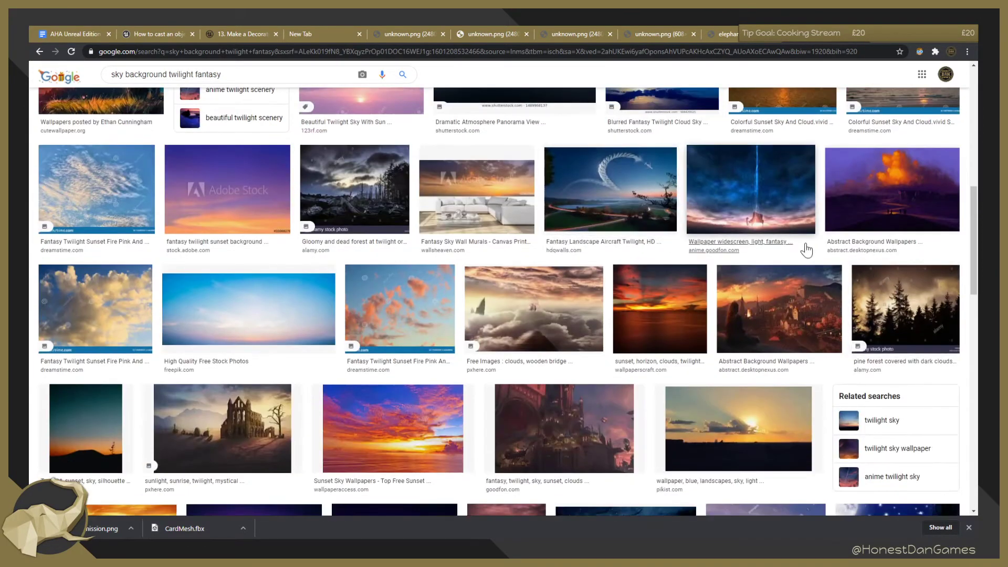
{"action": "scroll", "coordinate": [743, 162], "scroll_direction": "up", "scroll_amount": 10}
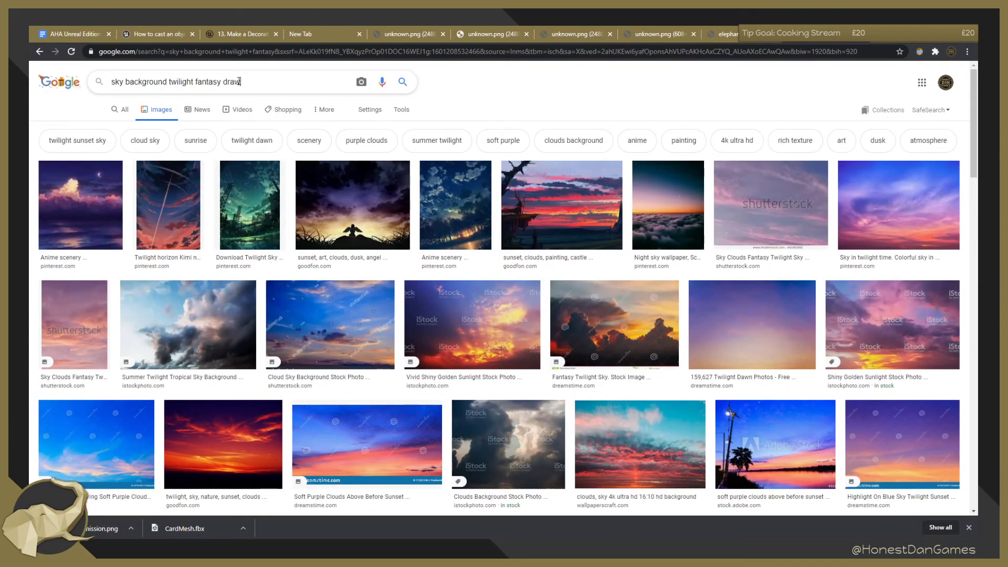
Search for images of "sky background twilight fantasy drawing" and open the source page of the castle at sunset wallpaper.
{"action": "key", "text": "Return"}
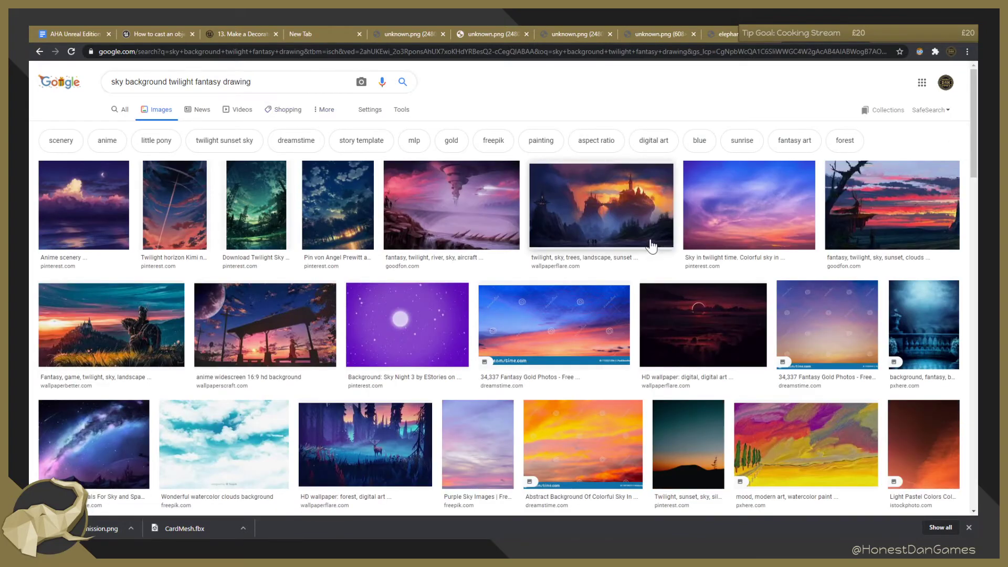
{"action": "left_click", "coordinate": [608, 214]}
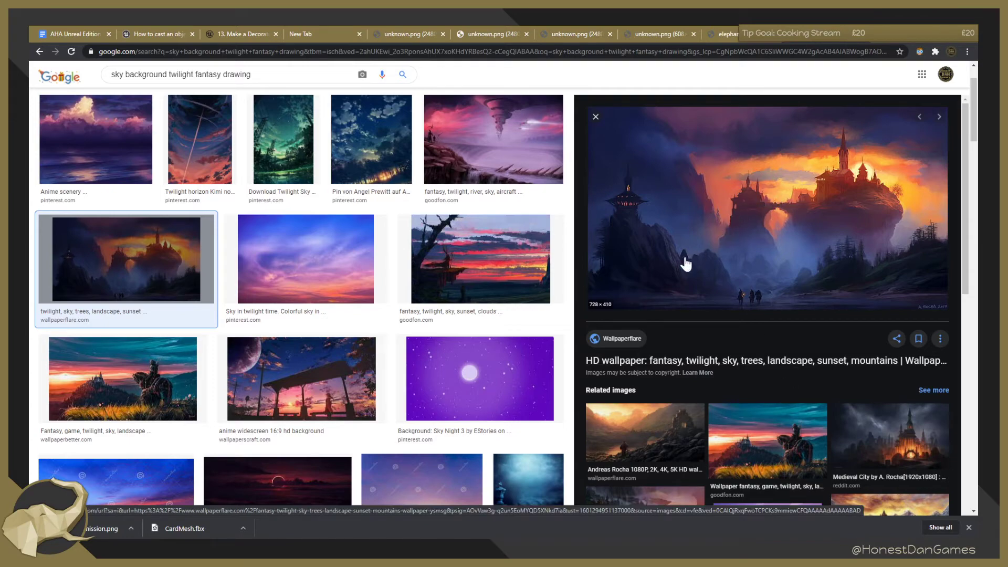
{"action": "right_click", "coordinate": [727, 198]}
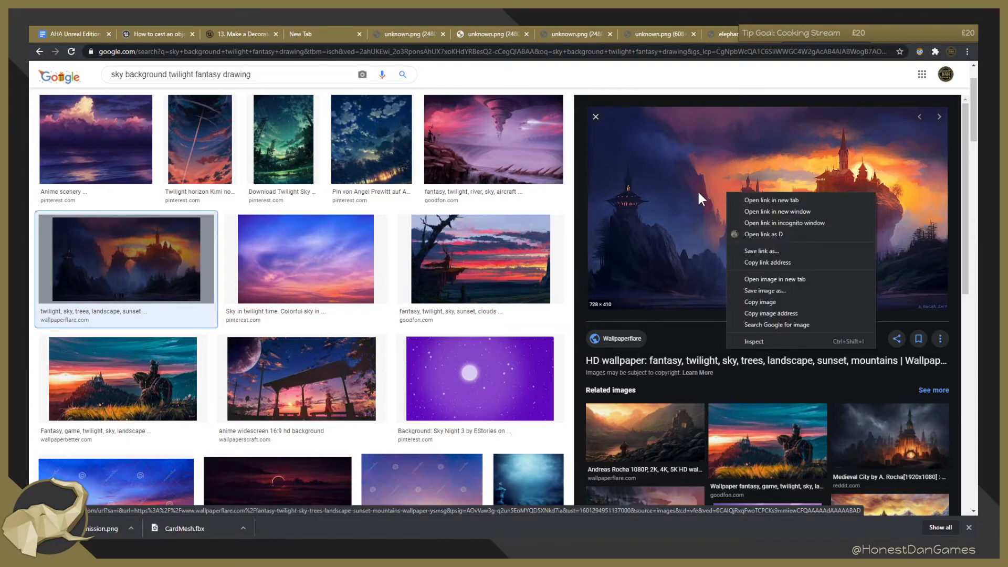
{"action": "left_click", "coordinate": [701, 189]}
Browse through the related fantasy wallpapers on Wallpaper Flare and open the cherry blossom tree on cliff wallpaper.
{"action": "scroll", "coordinate": [473, 337], "scroll_direction": "down", "scroll_amount": 3}
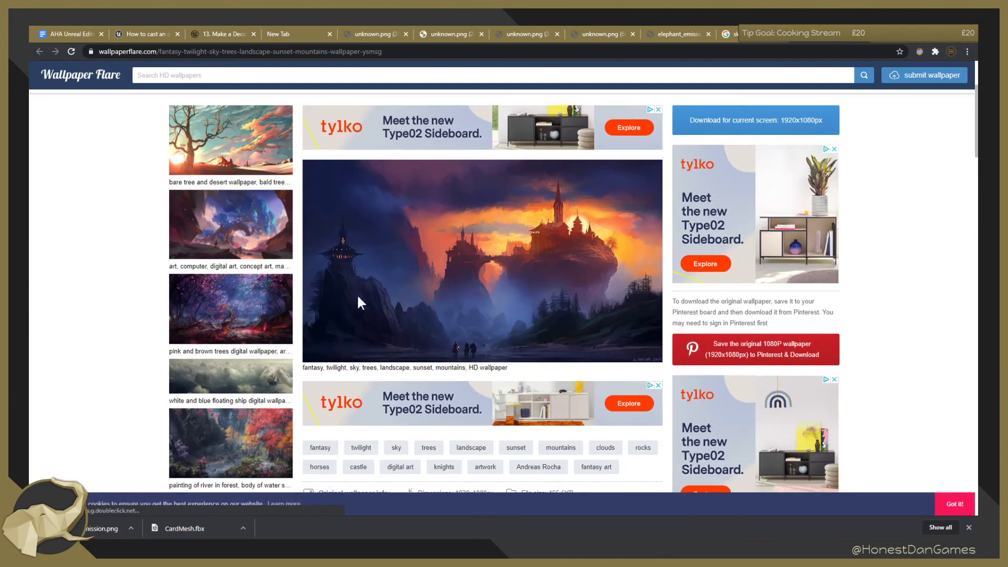
{"action": "scroll", "coordinate": [268, 277], "scroll_direction": "up", "scroll_amount": 1}
{"action": "left_click", "coordinate": [248, 270]}
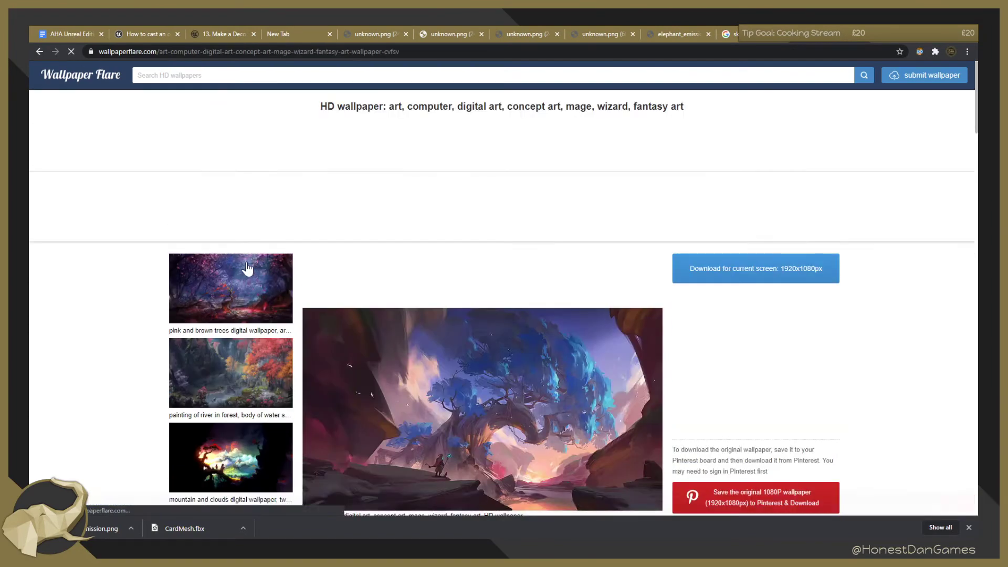
{"action": "scroll", "coordinate": [402, 316], "scroll_direction": "down", "scroll_amount": 2}
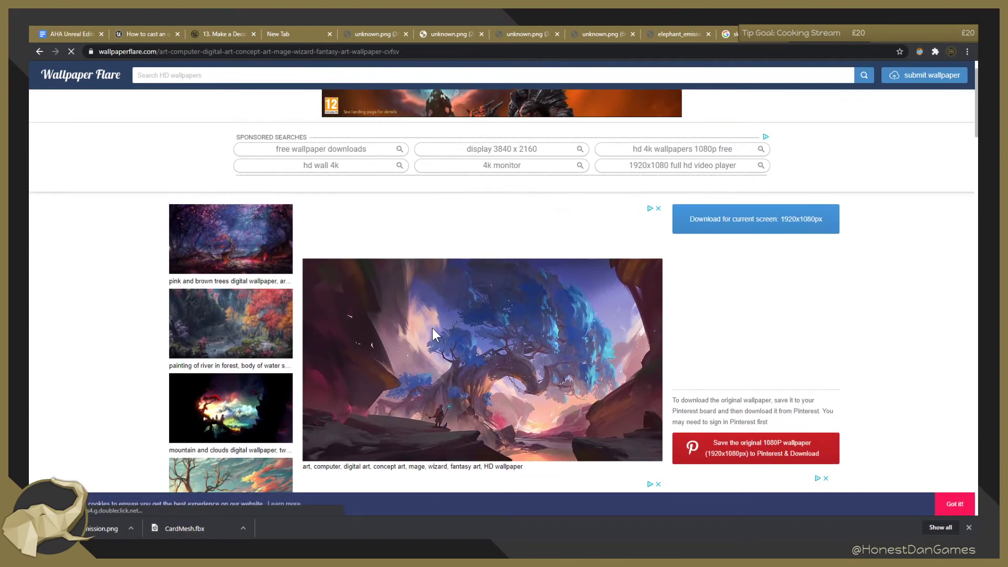
{"action": "left_click", "coordinate": [251, 253]}
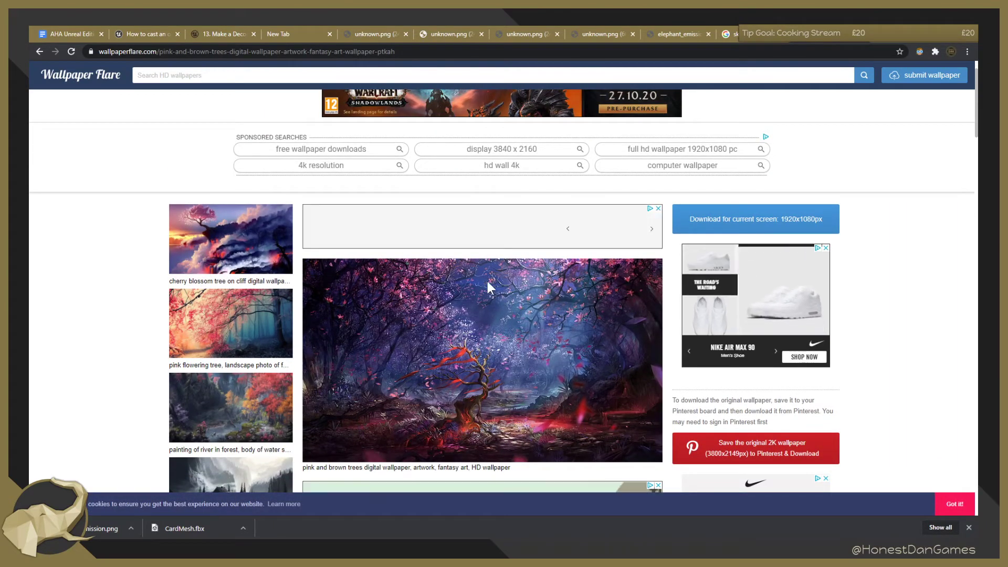
{"action": "left_click", "coordinate": [253, 249]}
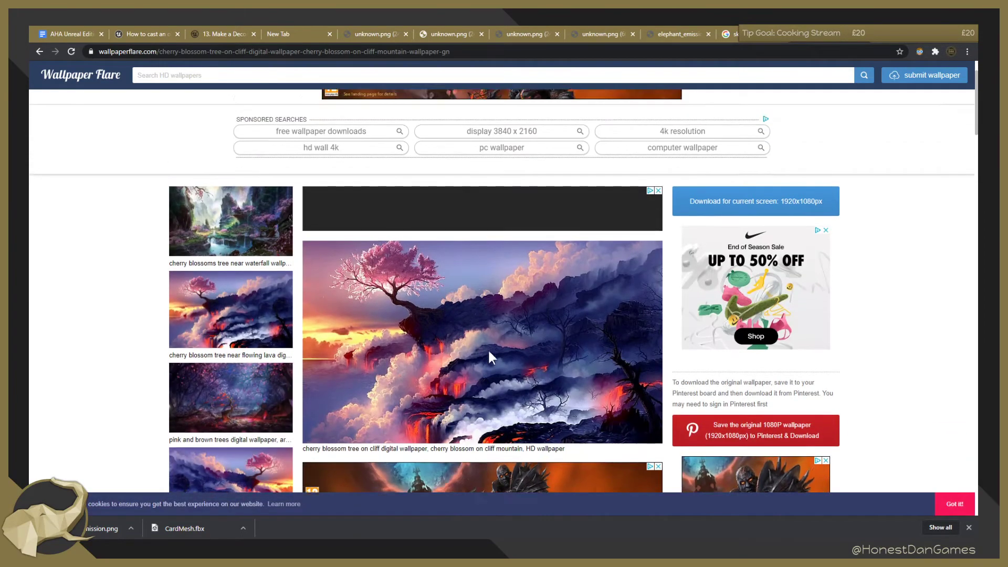
Capture a portrait-shaped screen snip of the cloudy cliffs beside the tree in the cherry blossom wallpaper.
{"action": "key", "text": "super+shift+s"}
{"action": "key", "text": "Escape"}
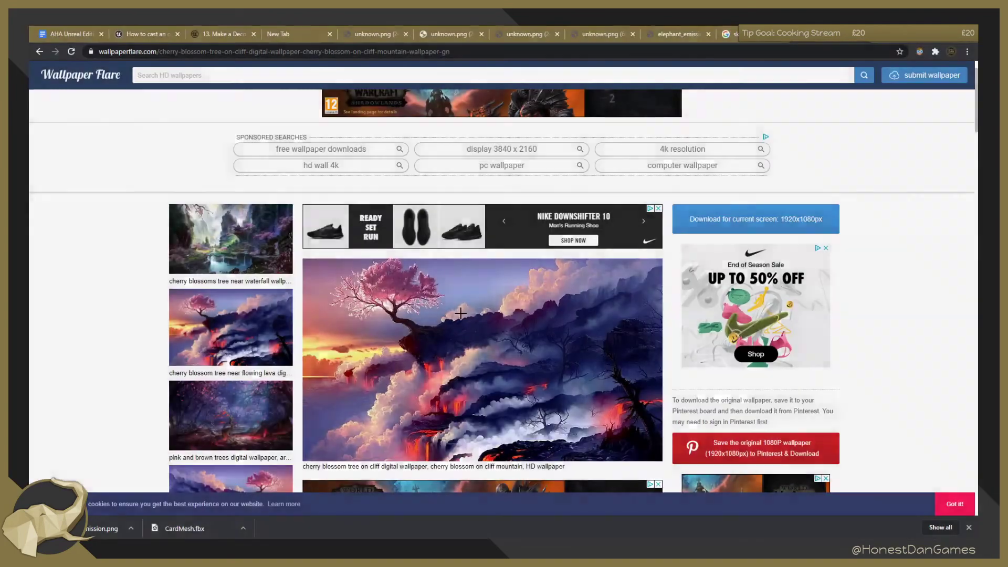
{"action": "key", "text": "super+shift+s"}
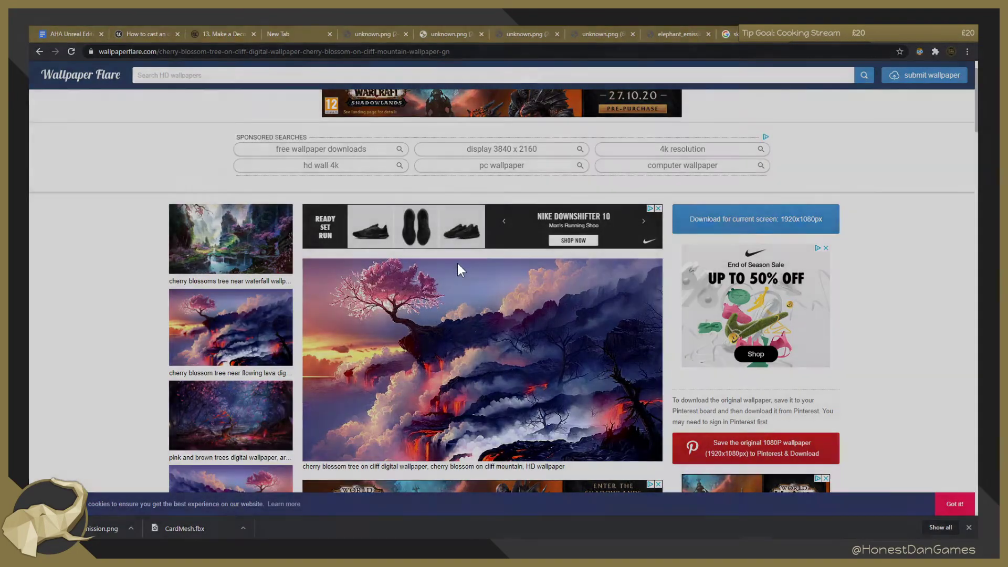
{"action": "left_click_drag", "start_coordinate": [454, 263], "coordinate": [613, 460]}
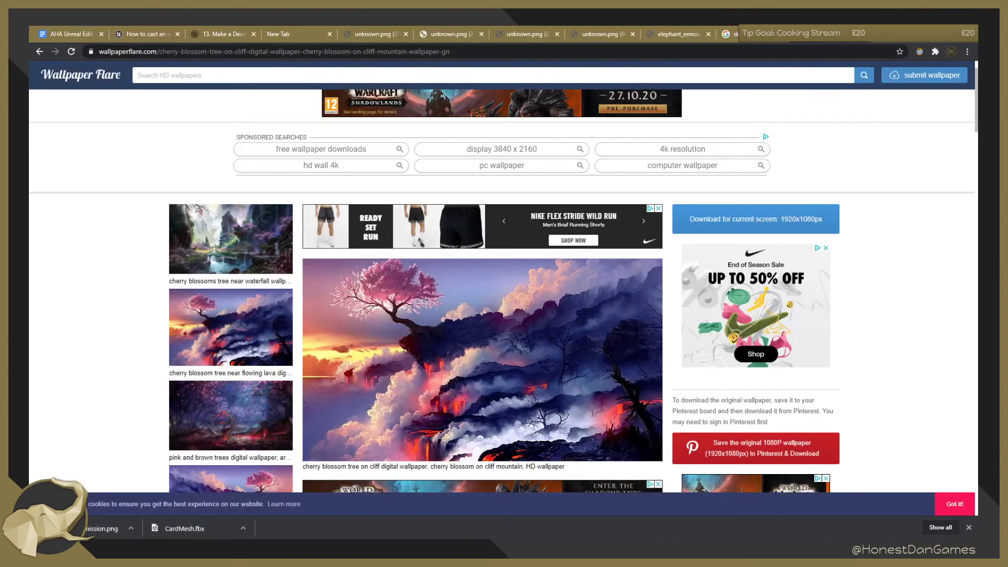
Switch to Affinity Designer, paste the snip into cardfront1.png and scale it to about 393.5 by 484.2 px over the card's transparent window.
{"action": "key", "text": "alt+Tab"}
{"action": "key", "text": "ctrl+v"}
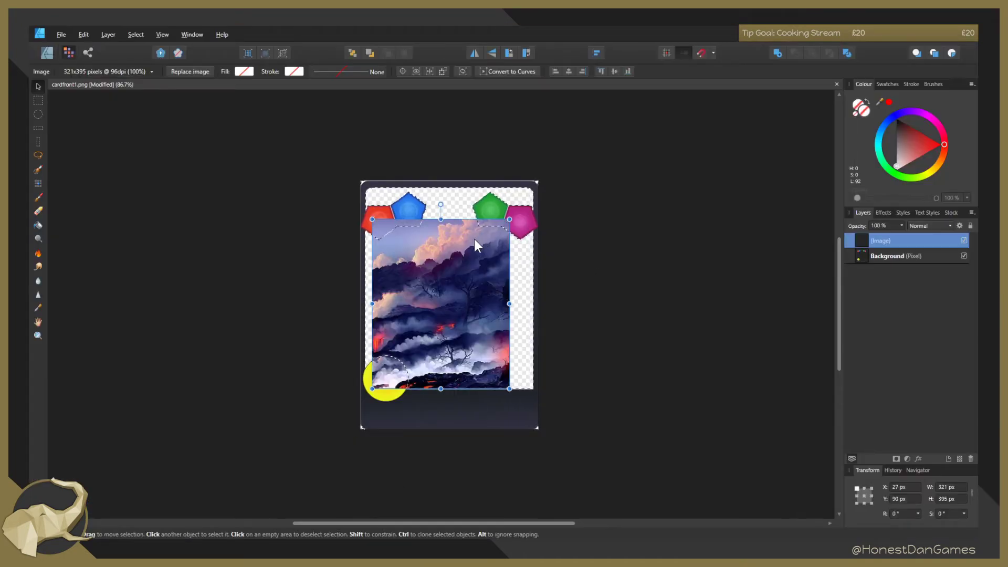
{"action": "left_click_drag", "start_coordinate": [425, 270], "coordinate": [425, 271]}
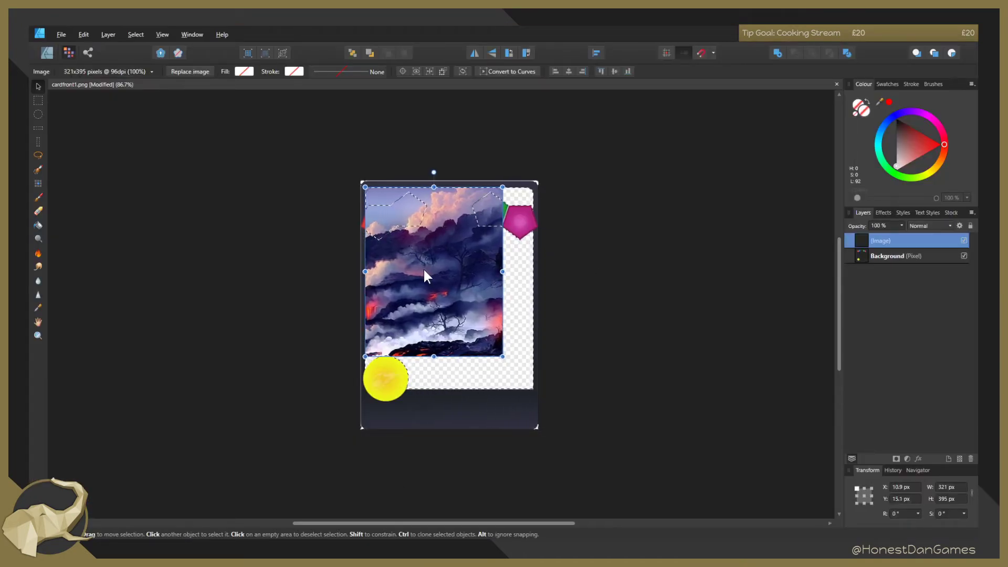
{"action": "left_click_drag", "start_coordinate": [504, 358], "coordinate": [538, 397]}
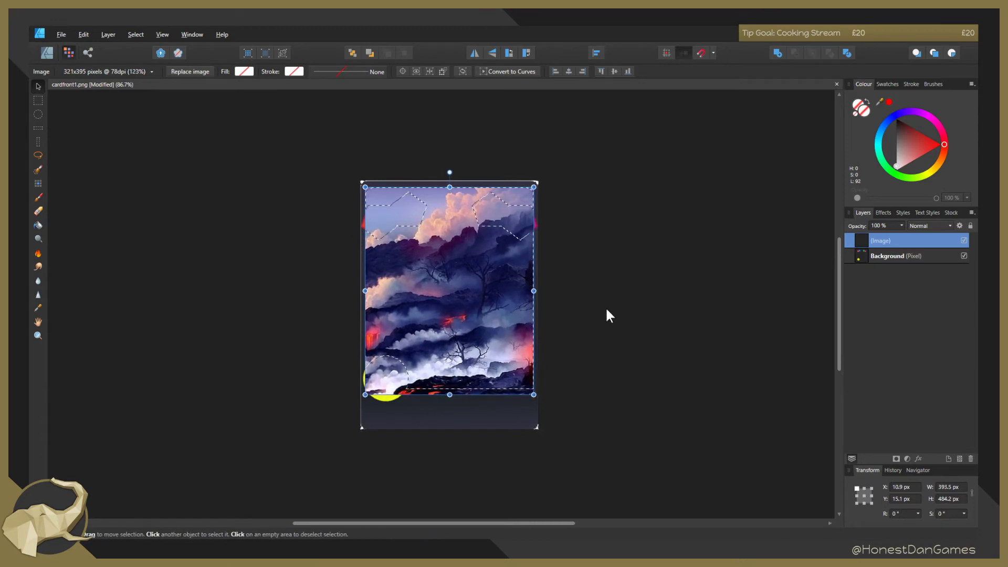
Cut the scaled image out of cardfront1.png and create a new document from the clipboard.
{"action": "key", "text": "Delete"}
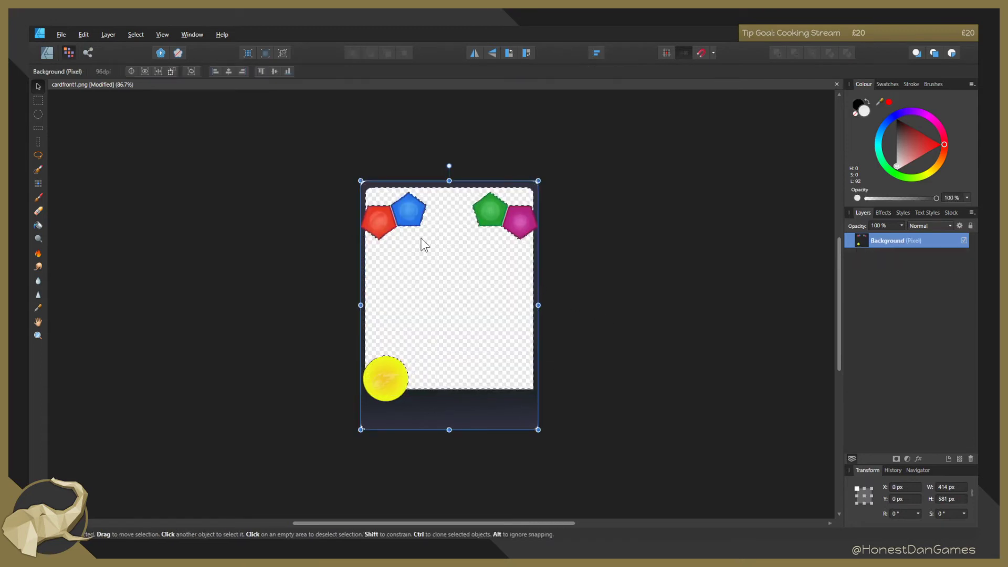
{"action": "left_click", "coordinate": [61, 34]}
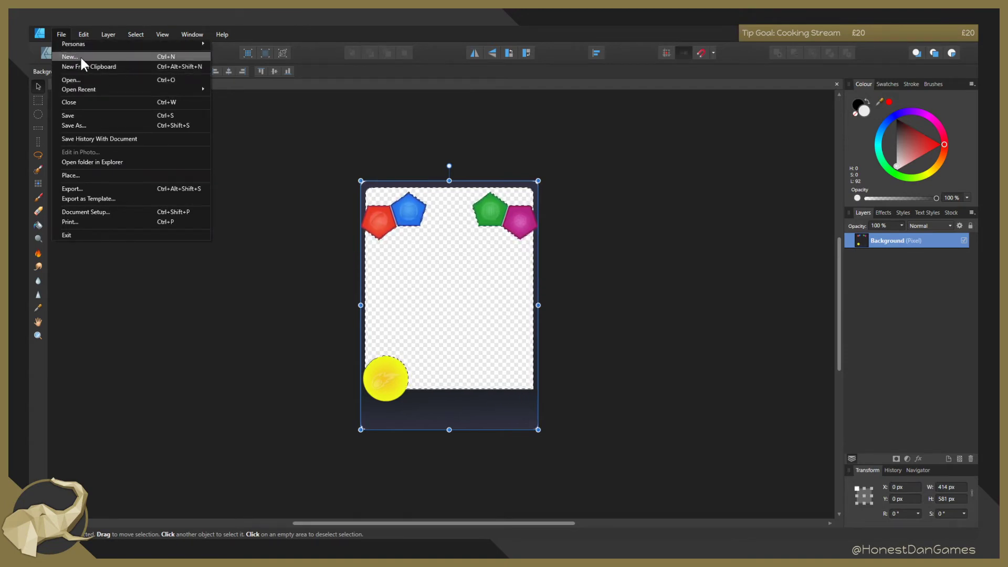
{"action": "left_click", "coordinate": [106, 65]}
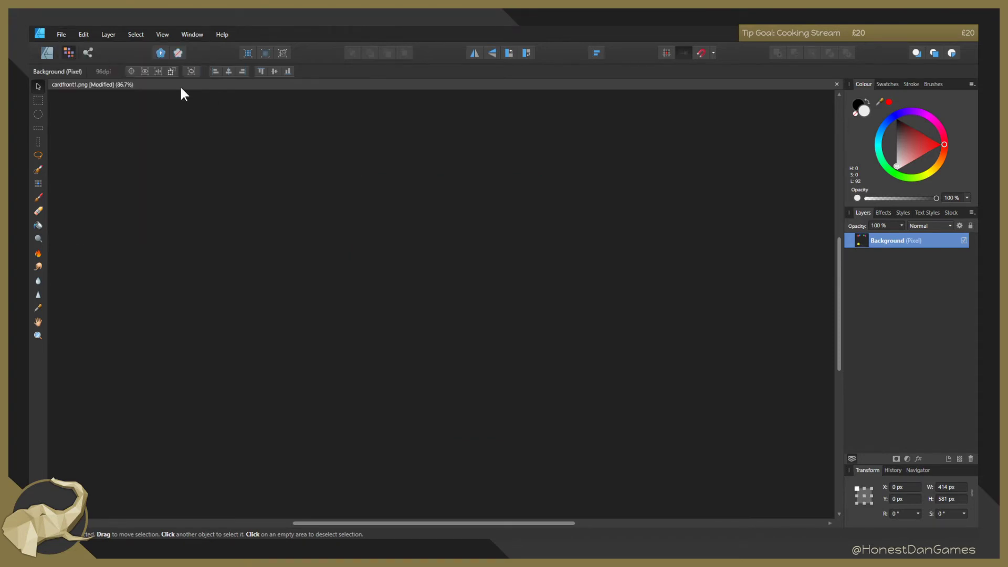
{"action": "left_click", "coordinate": [519, 305]}
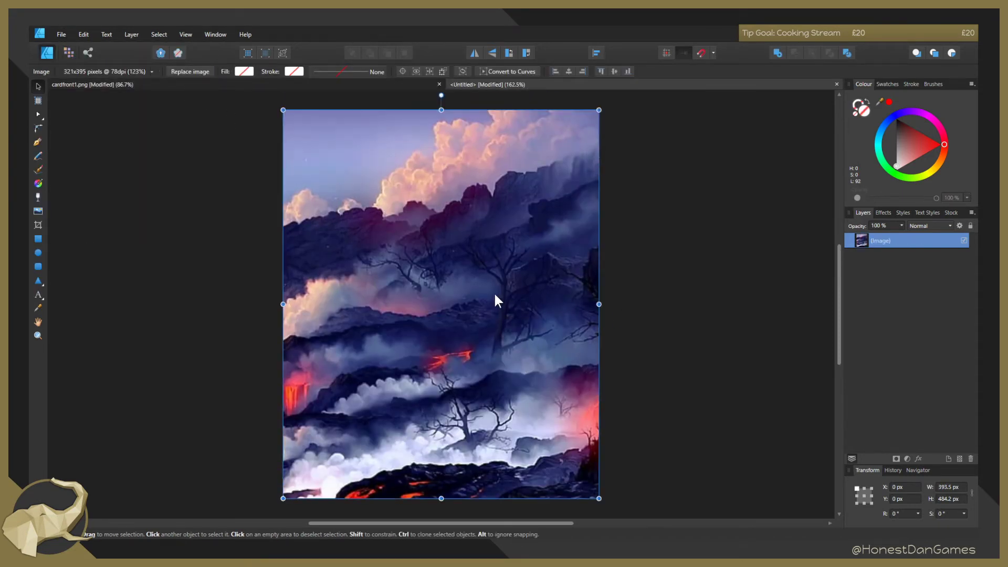
{"action": "scroll", "coordinate": [461, 245], "scroll_direction": "down", "scroll_amount": 1, "text": "ctrl"}
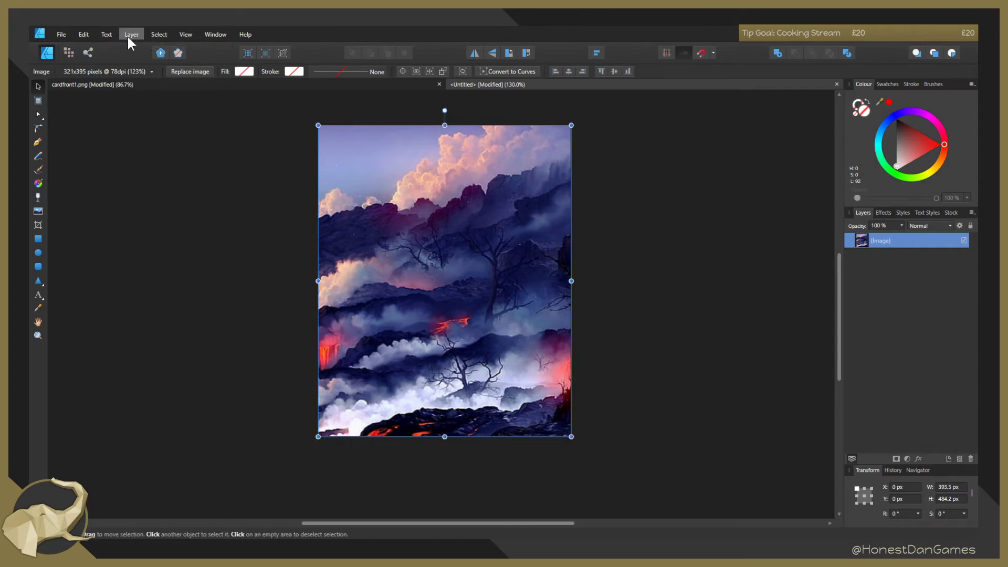
{"action": "left_click", "coordinate": [68, 52]}
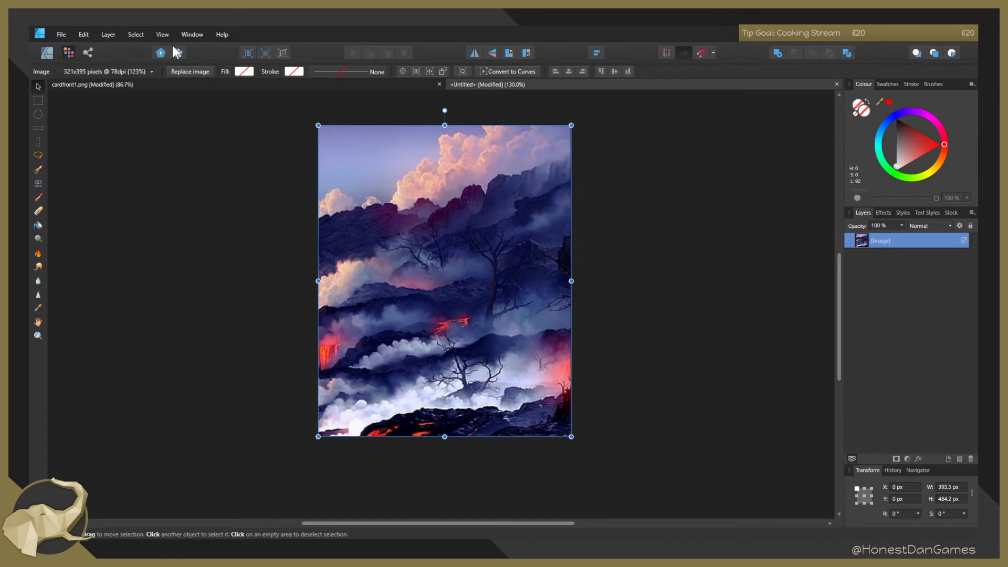
{"action": "left_click", "coordinate": [123, 36]}
{"action": "mouse_move", "coordinate": [114, 36]}
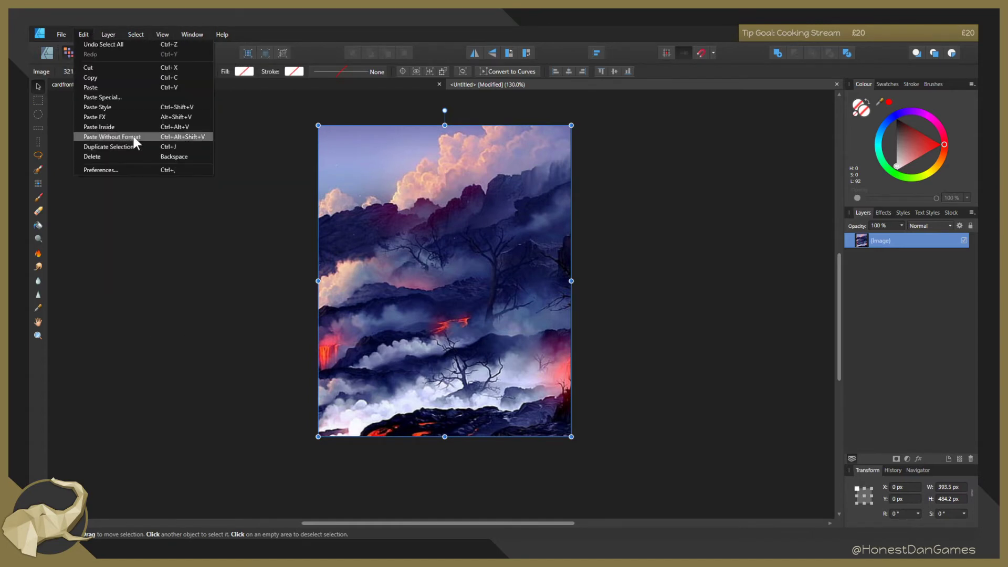
{"action": "left_click", "coordinate": [212, 278]}
{"action": "right_click", "coordinate": [905, 242]}
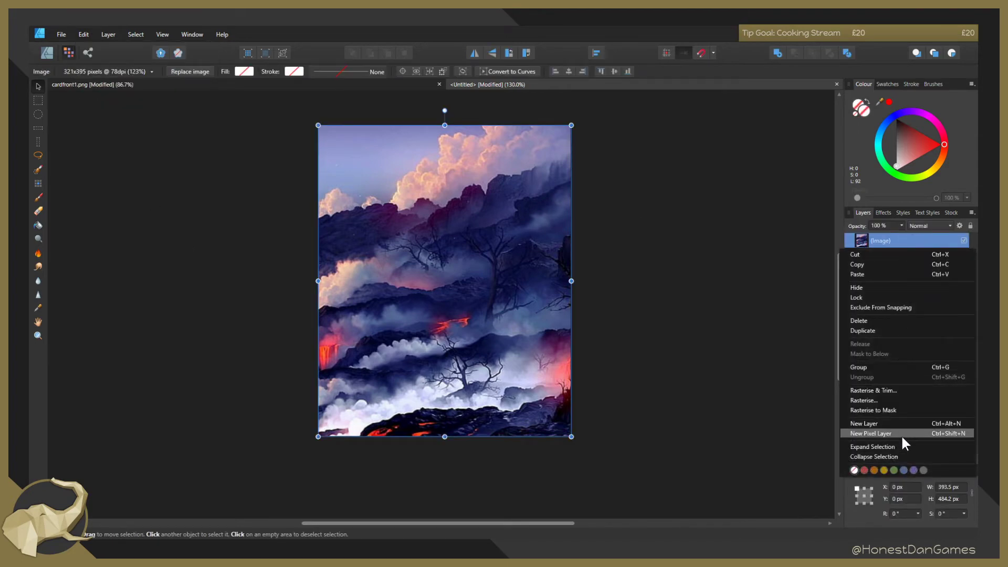
{"action": "left_click", "coordinate": [944, 254]}
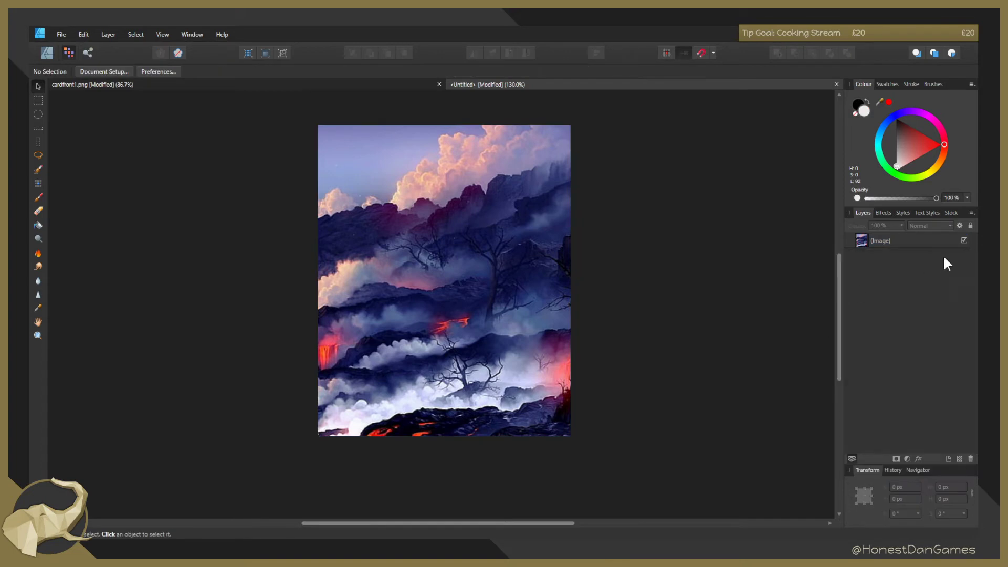
{"action": "left_click", "coordinate": [919, 459]}
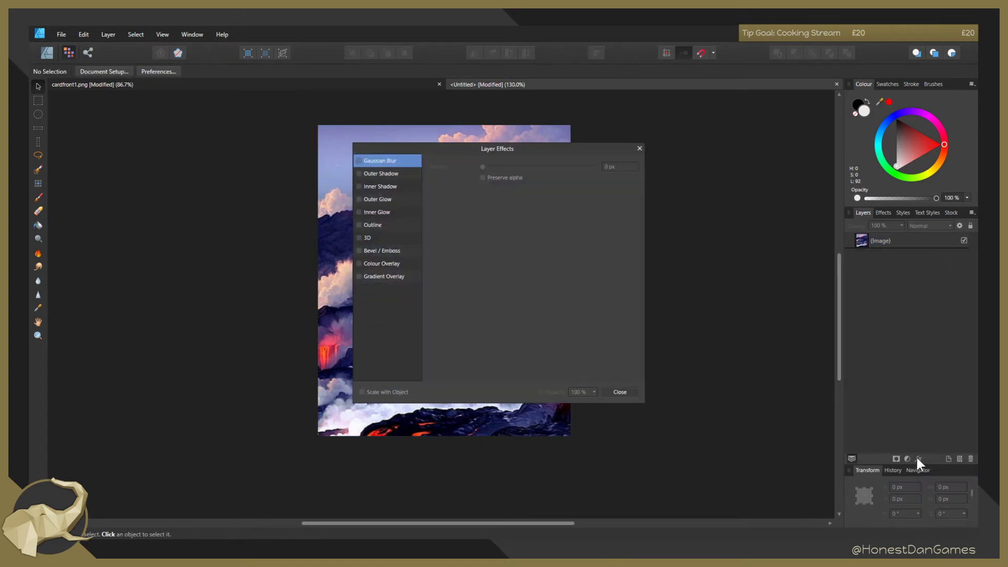
{"action": "left_click_drag", "start_coordinate": [445, 154], "coordinate": [682, 171]}
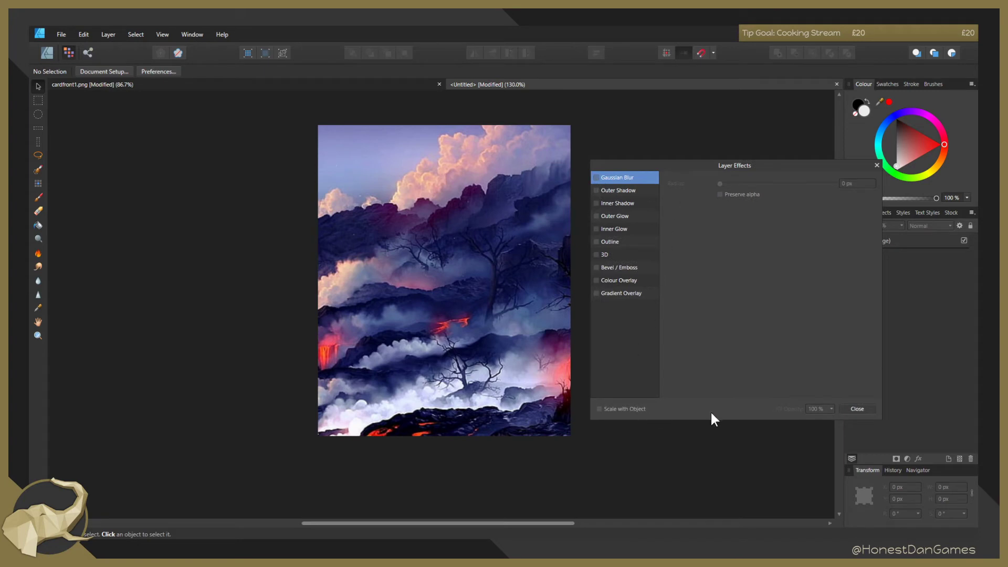
{"action": "left_click", "coordinate": [862, 408]}
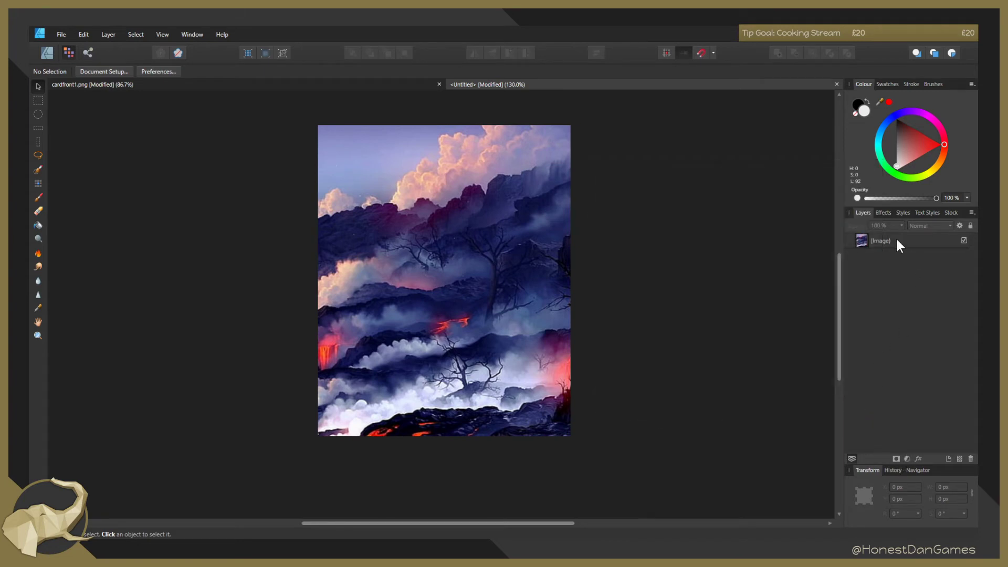
Apply a Gaussian Blur layer effect with a 2 px radius to the image layer.
{"action": "left_click", "coordinate": [875, 243]}
{"action": "left_click", "coordinate": [919, 459]}
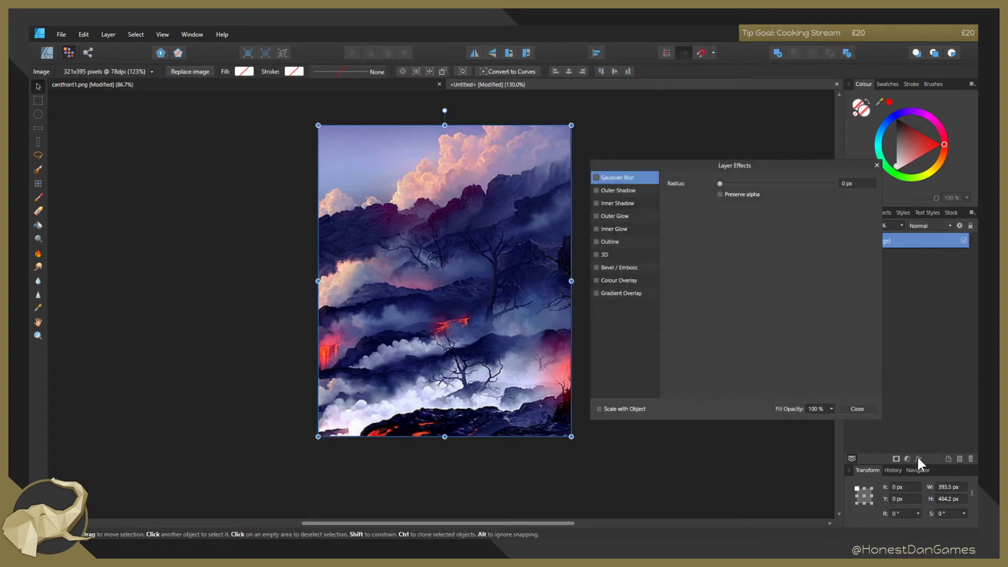
{"action": "left_click_drag", "start_coordinate": [720, 184], "coordinate": [749, 183]}
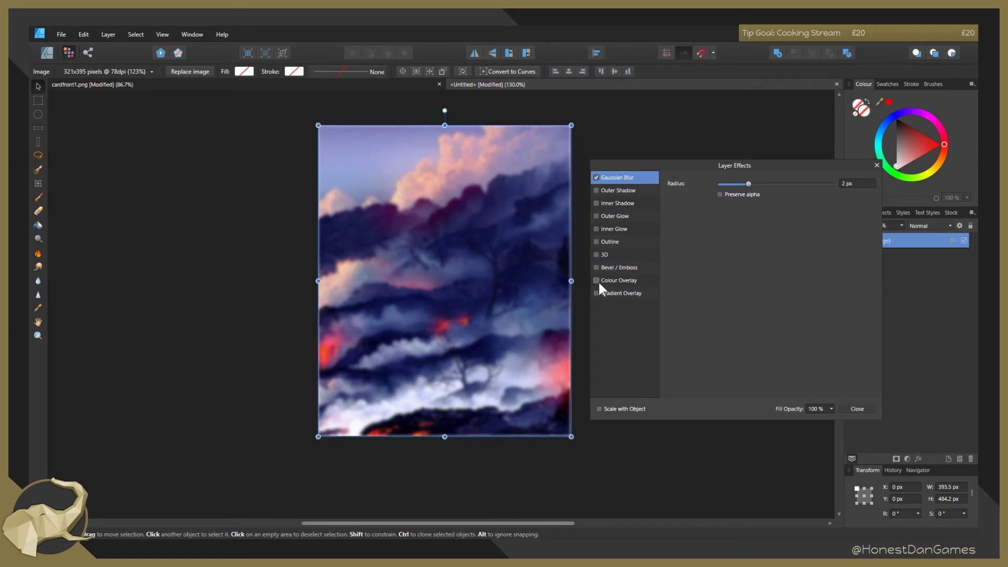
{"action": "left_click", "coordinate": [862, 407]}
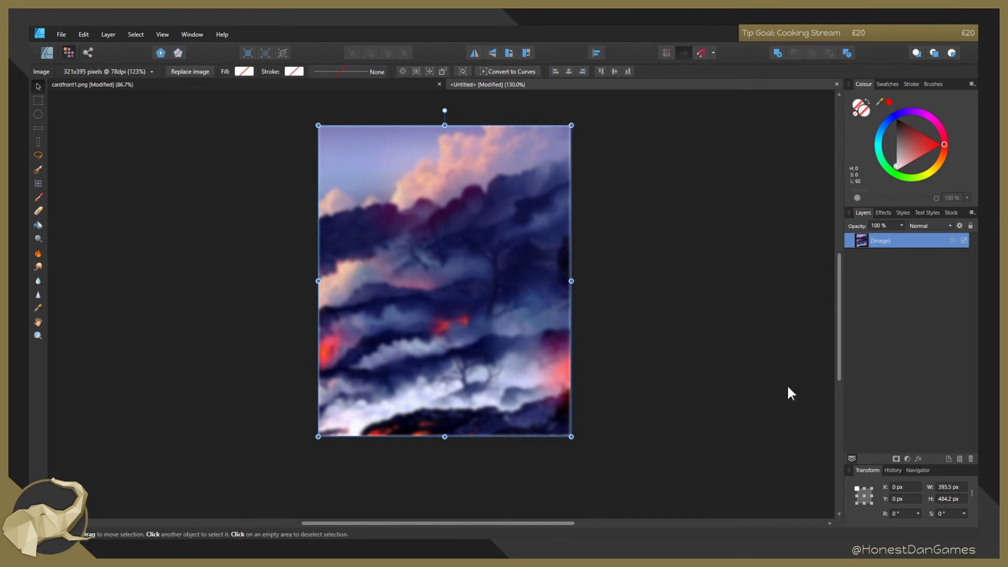
Export the whole blurred document as a PNG named bg_example in the 5 - User Interface folder.
{"action": "left_click", "coordinate": [61, 33]}
{"action": "left_click", "coordinate": [82, 187]}
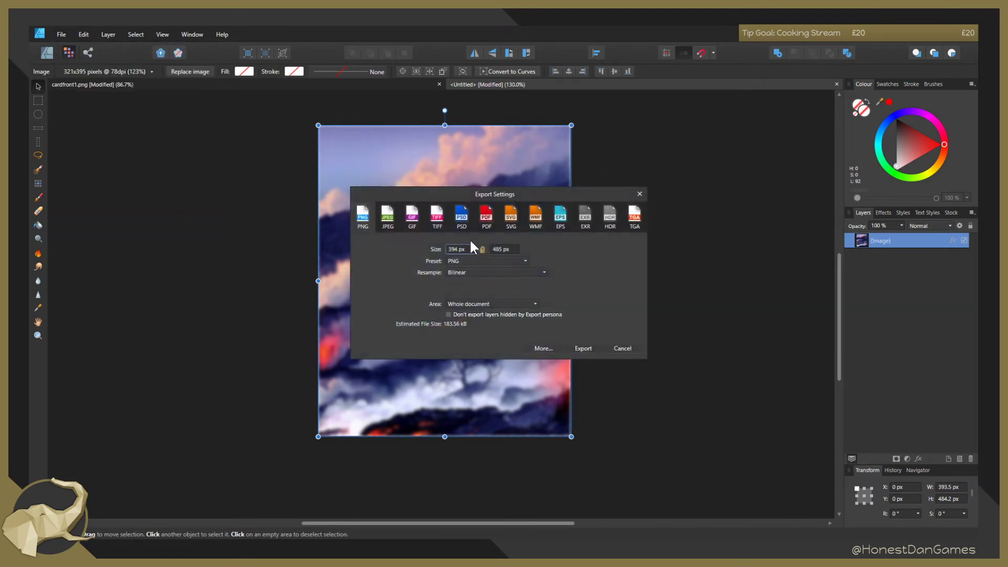
{"action": "left_click", "coordinate": [579, 349]}
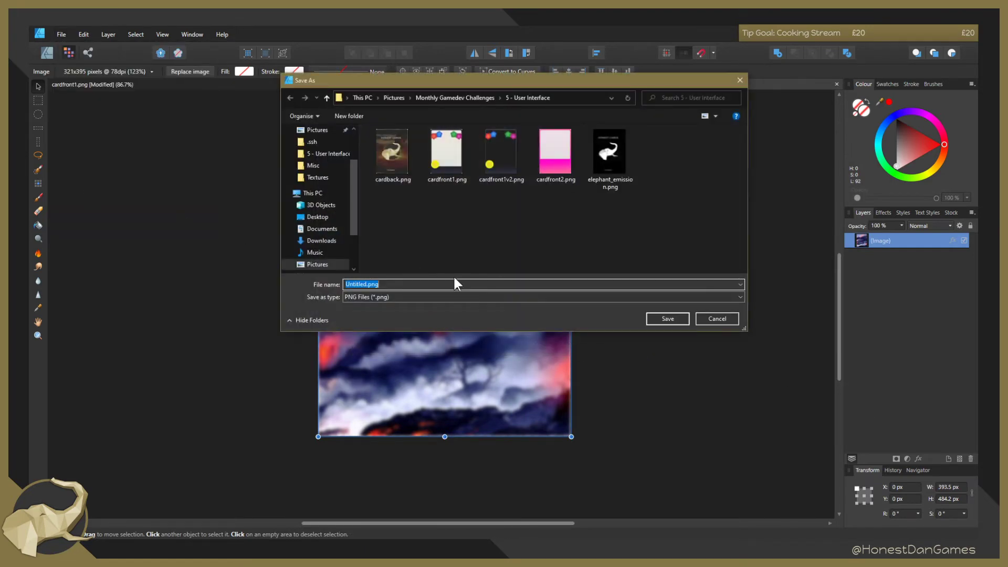
{"action": "type", "text": "bg_example"}
{"action": "key", "text": "Return"}
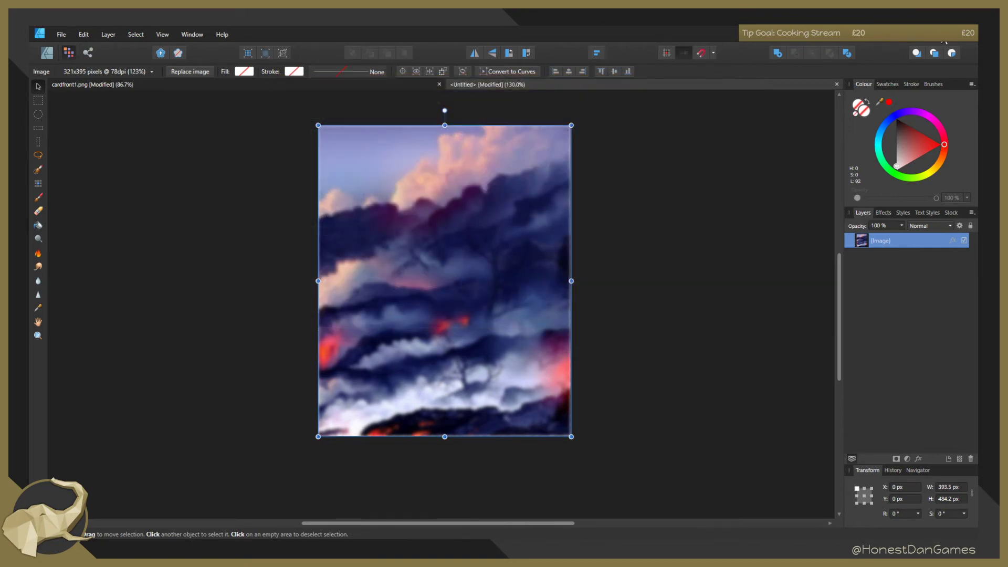
Switch to Unreal Editor and bring up the CardLevel level with the Textures folder in the Content Browser.
{"action": "left_click", "coordinate": [921, 33]}
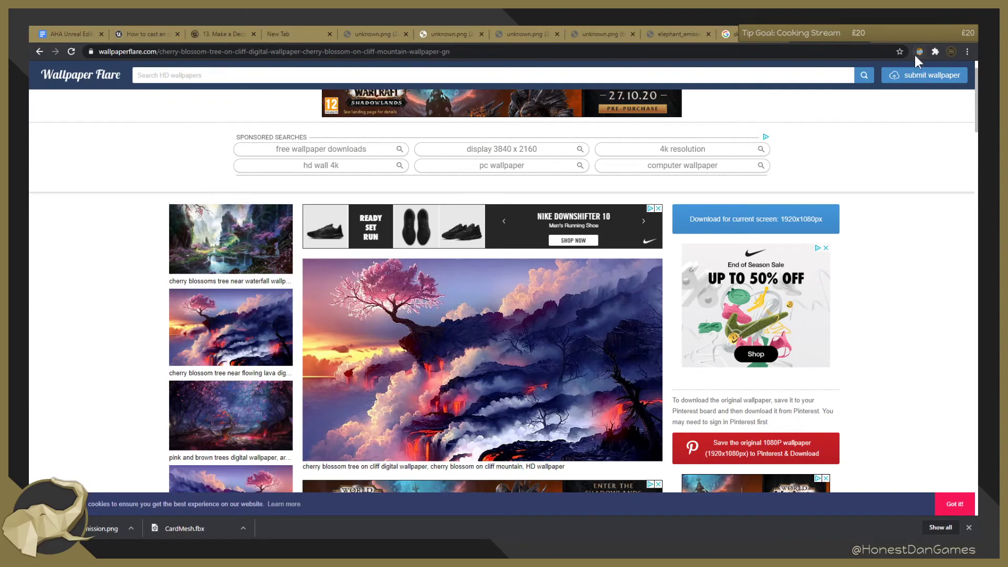
{"action": "key", "text": "alt+Tab"}
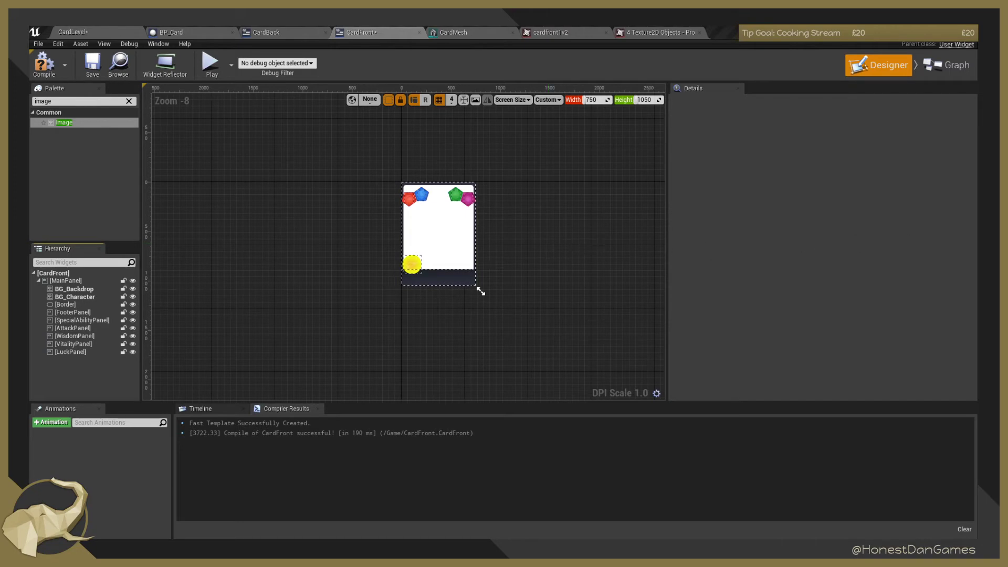
{"action": "left_click", "coordinate": [106, 33]}
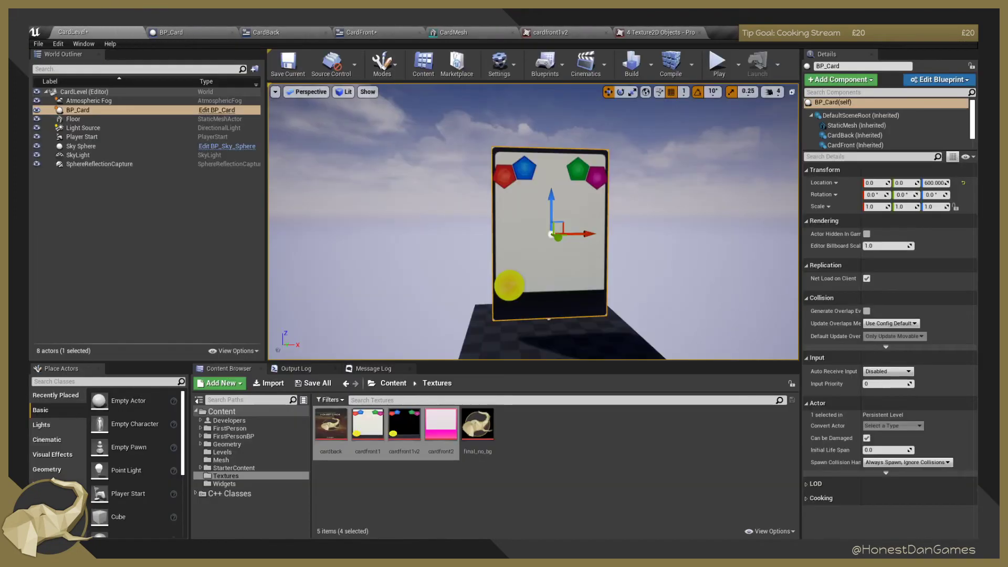
Import bg_example into the Textures folder, set its compression to UserInterface2D (RGBA), save it, and return to the level.
{"action": "left_click_drag", "start_coordinate": [739, 380], "coordinate": [535, 446]}
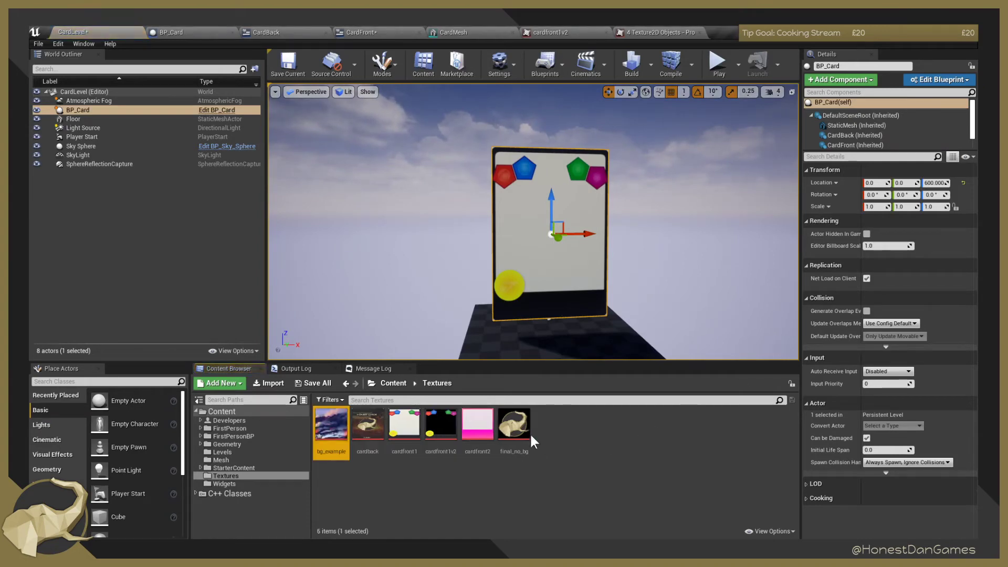
{"action": "double_click", "coordinate": [332, 426]}
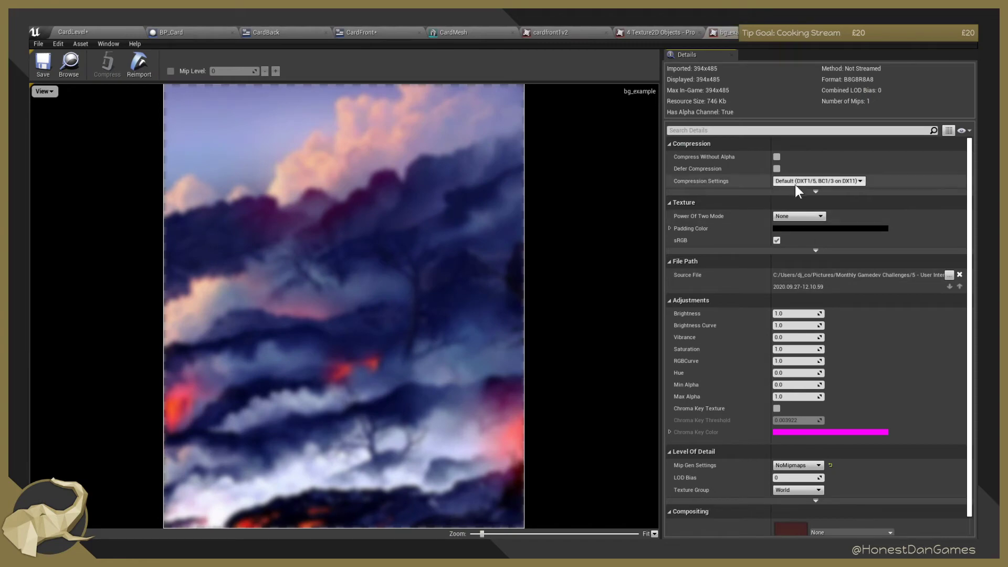
{"action": "left_click", "coordinate": [794, 182]}
{"action": "left_click", "coordinate": [802, 234]}
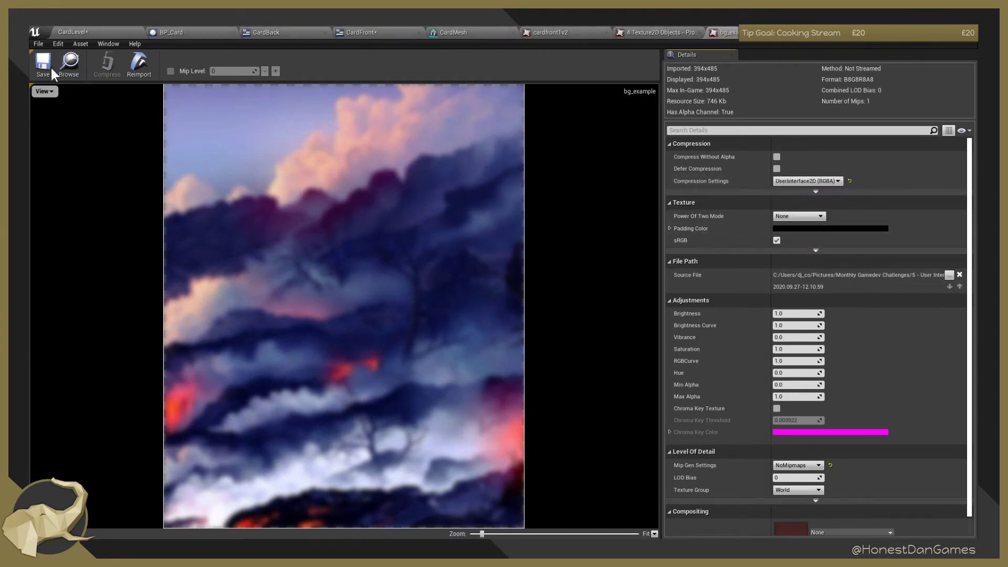
{"action": "left_click", "coordinate": [95, 33]}
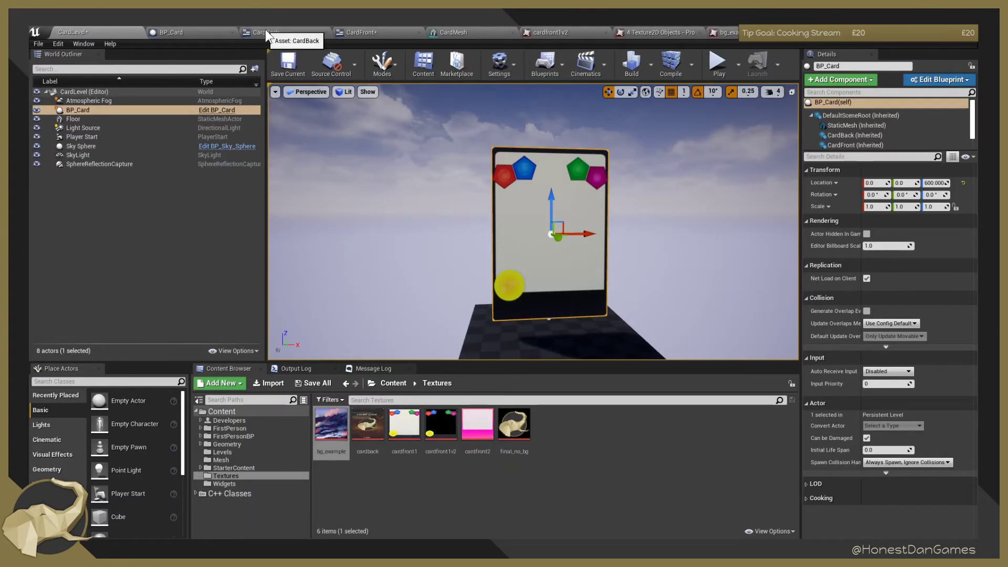
Switch to Chrome and search Google Images for "mouse warrior png".
{"action": "key", "text": "alt+Tab"}
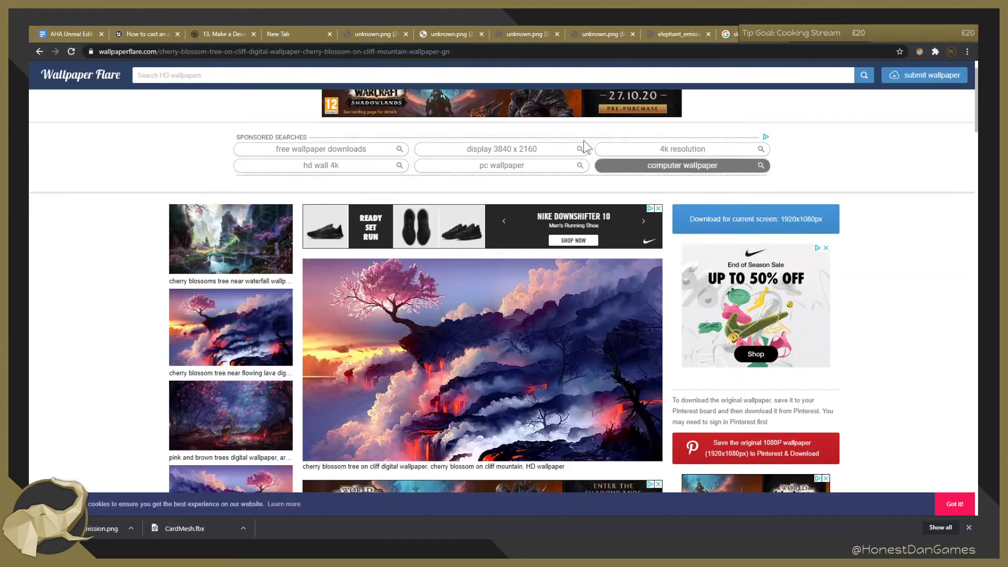
{"action": "left_click", "coordinate": [307, 52]}
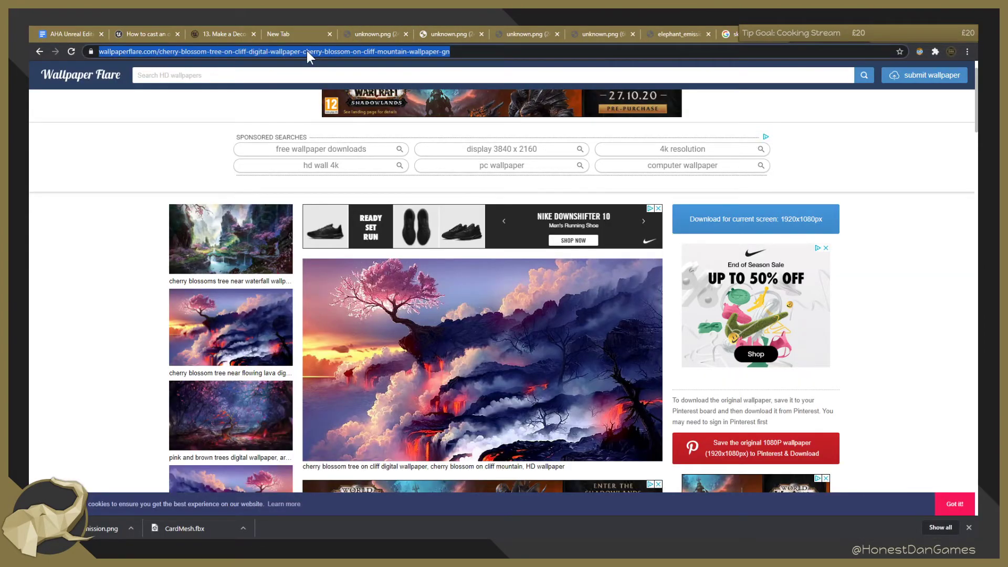
{"action": "type", "text": "mouse "}
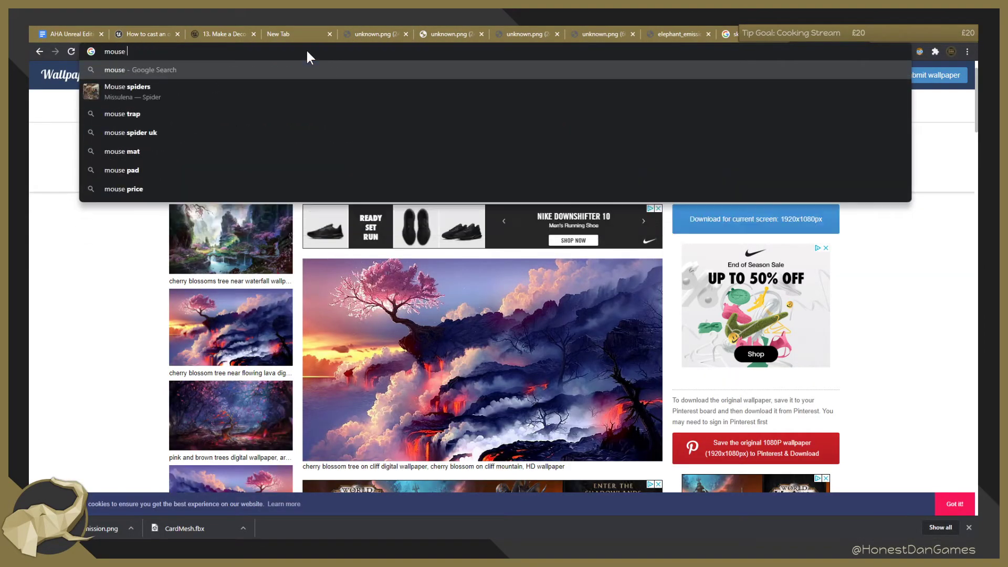
{"action": "type", "text": "warrior "}
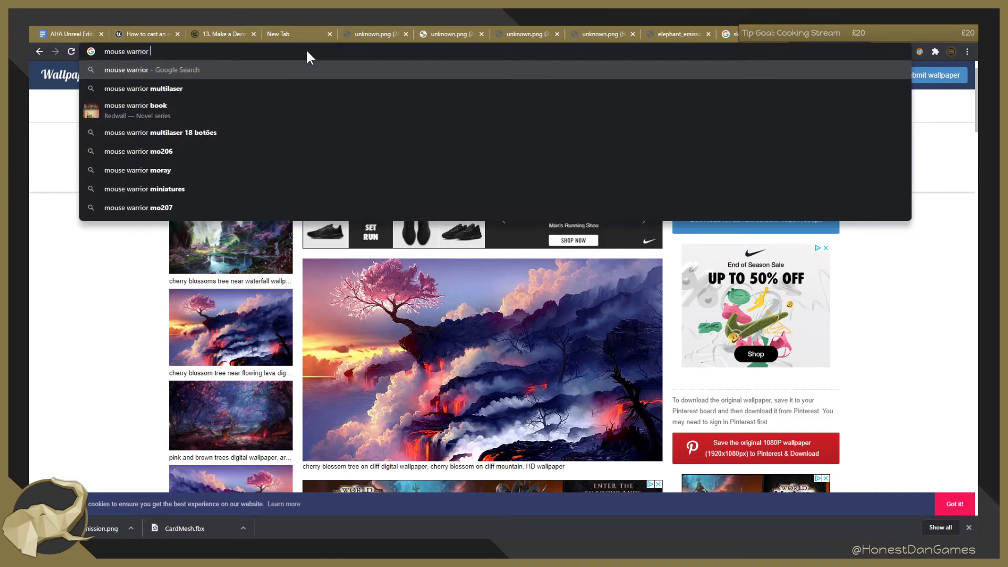
{"action": "type", "text": "png"}
{"action": "key", "text": "Return"}
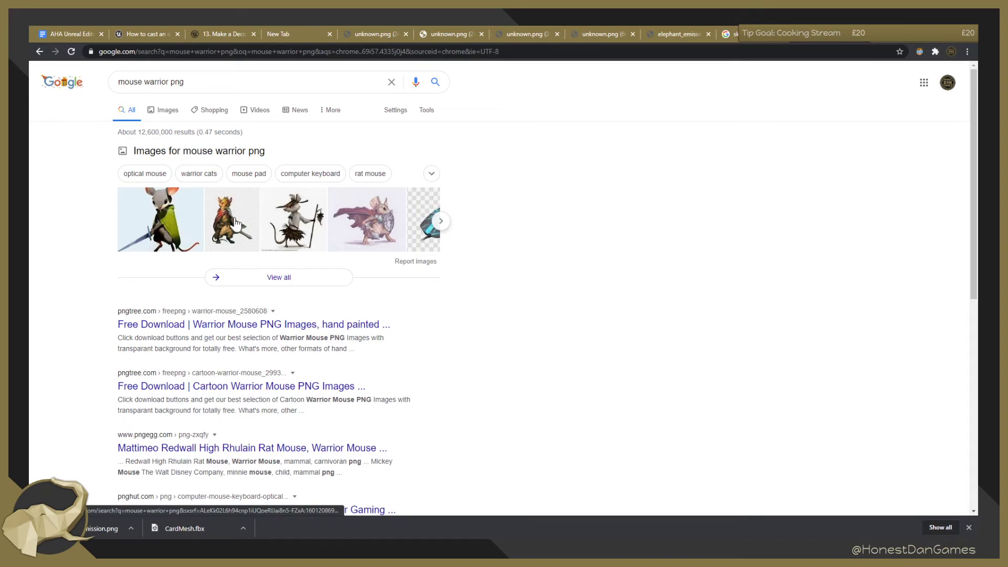
{"action": "left_click", "coordinate": [168, 109]}
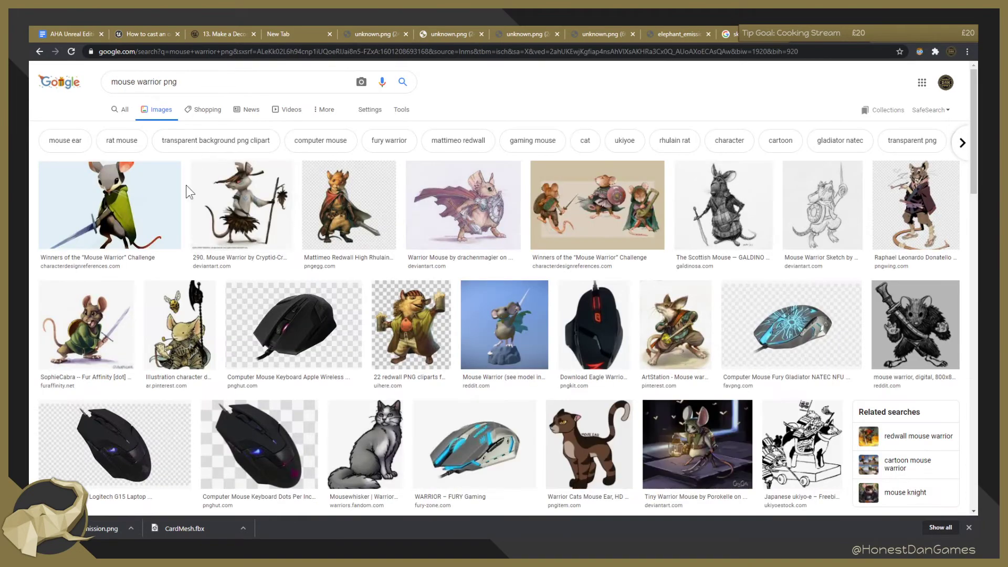
Preview the Mattimeo Redwall warrior mouse image and open its PNGEgg source page.
{"action": "left_click", "coordinate": [349, 207]}
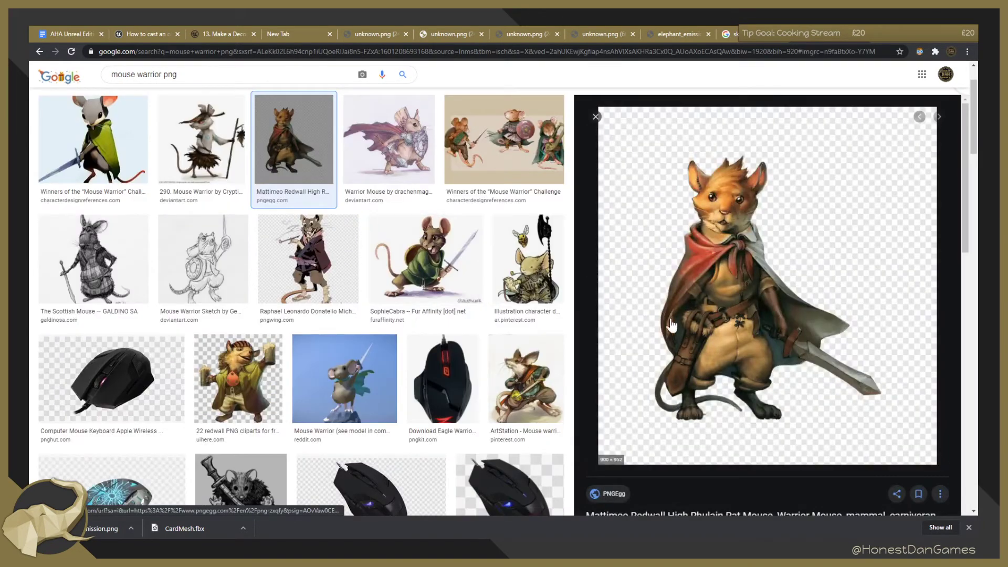
{"action": "right_click", "coordinate": [783, 251]}
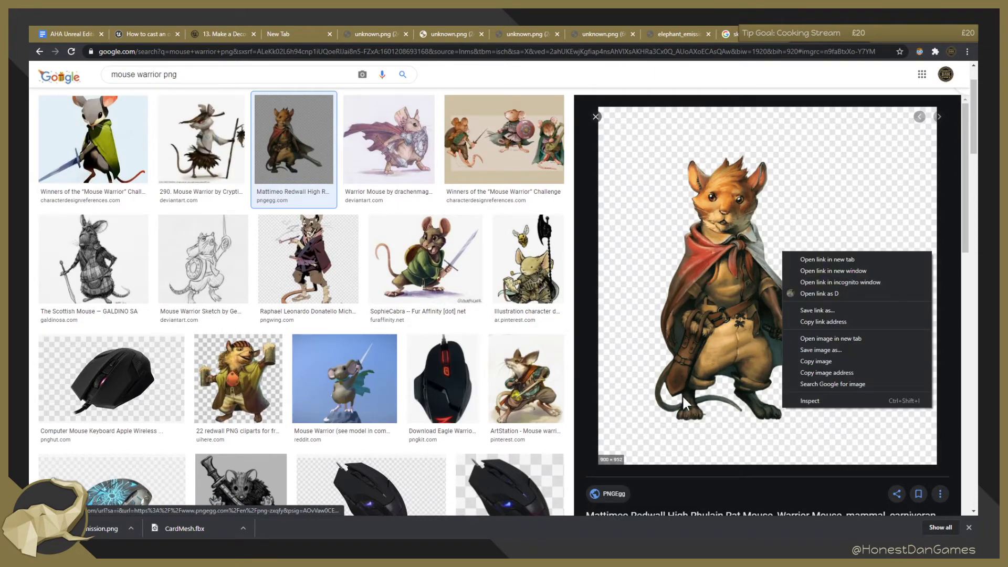
{"action": "left_click", "coordinate": [717, 243]}
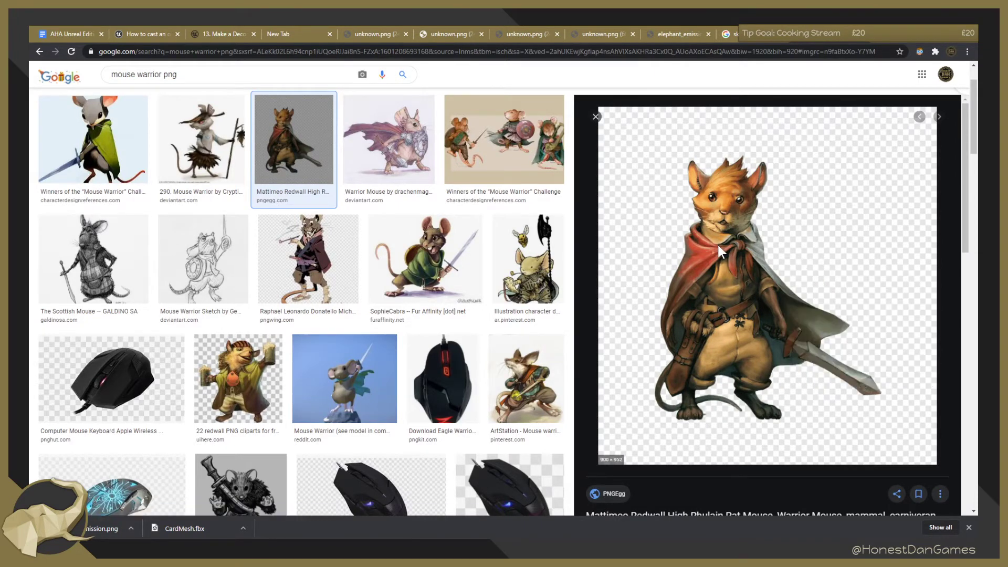
{"action": "left_click", "coordinate": [718, 243]}
Examine the PNGEgg page for the warrior mouse's image details and download options.
{"action": "scroll", "coordinate": [414, 329], "scroll_direction": "down", "scroll_amount": 3}
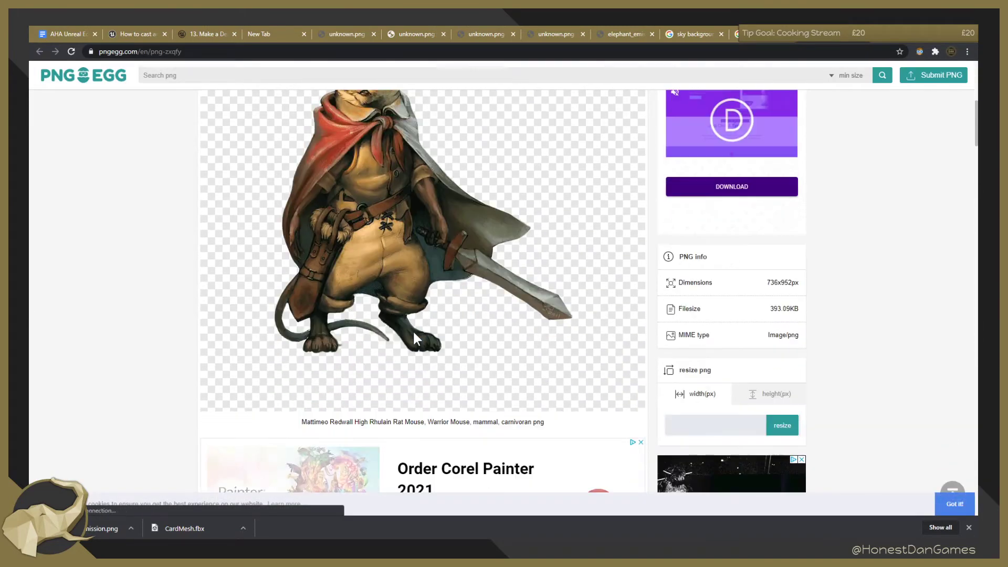
{"action": "scroll", "coordinate": [569, 405], "scroll_direction": "up", "scroll_amount": 2}
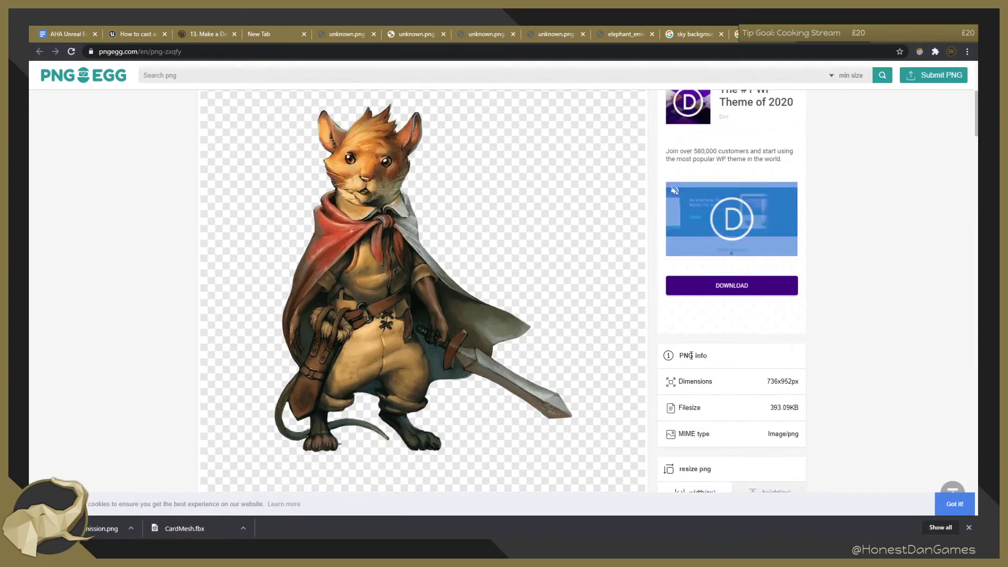
{"action": "scroll", "coordinate": [689, 361], "scroll_direction": "down", "scroll_amount": 2}
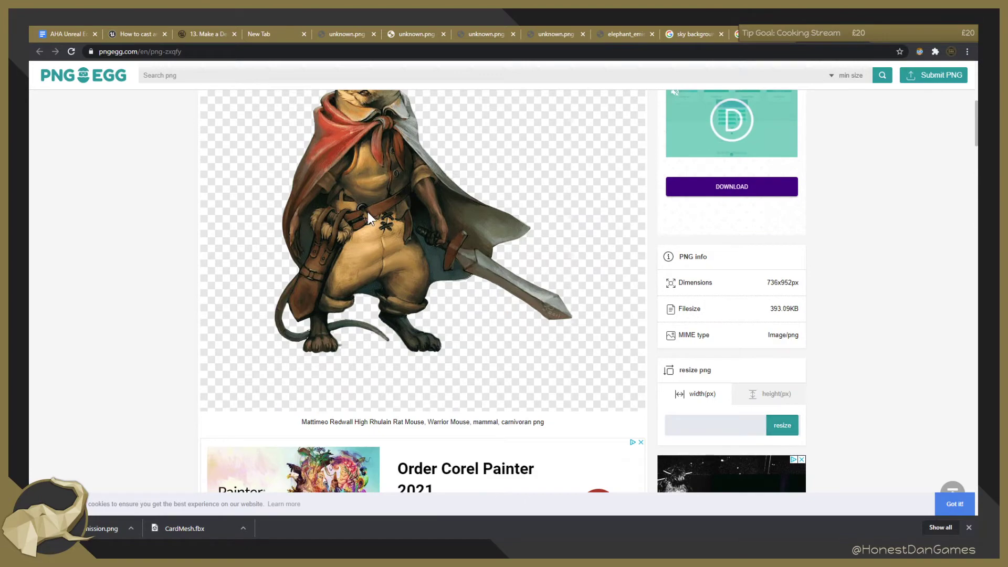
{"action": "scroll", "coordinate": [394, 247], "scroll_direction": "down", "scroll_amount": 6}
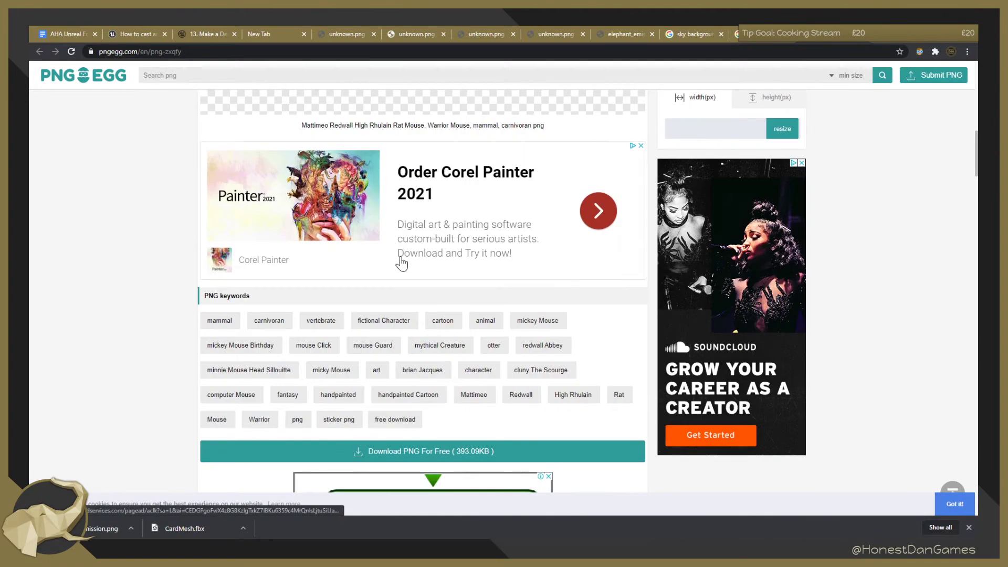
{"action": "scroll", "coordinate": [401, 264], "scroll_direction": "up", "scroll_amount": 11}
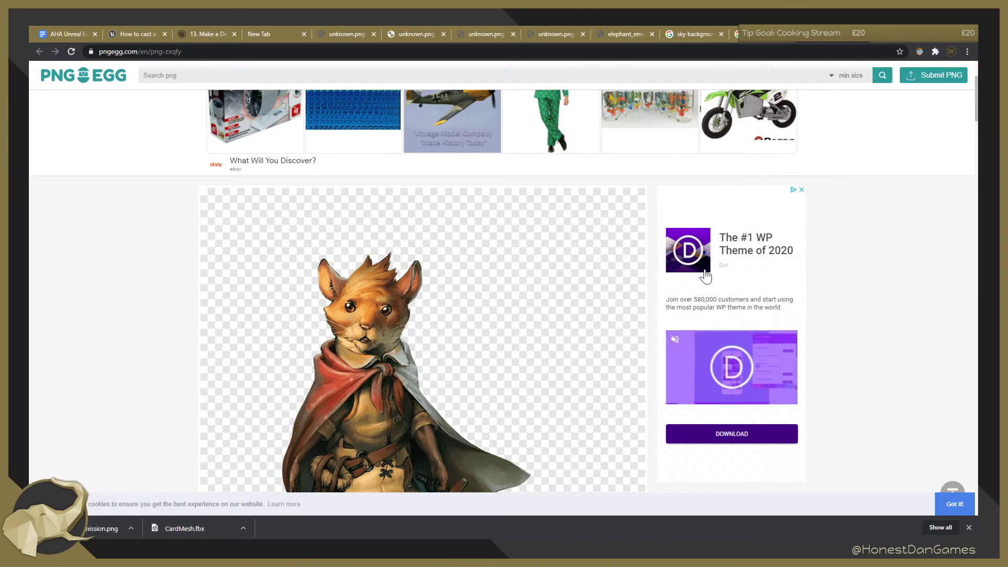
{"action": "scroll", "coordinate": [646, 417], "scroll_direction": "down", "scroll_amount": 3}
{"action": "scroll", "coordinate": [417, 315], "scroll_direction": "up", "scroll_amount": 6}
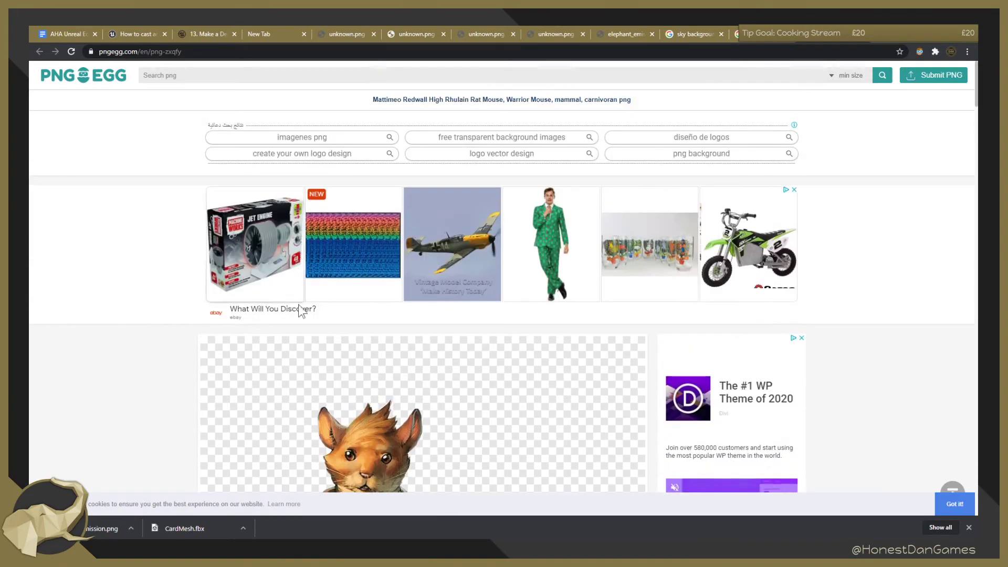
{"action": "scroll", "coordinate": [295, 330], "scroll_direction": "down", "scroll_amount": 10}
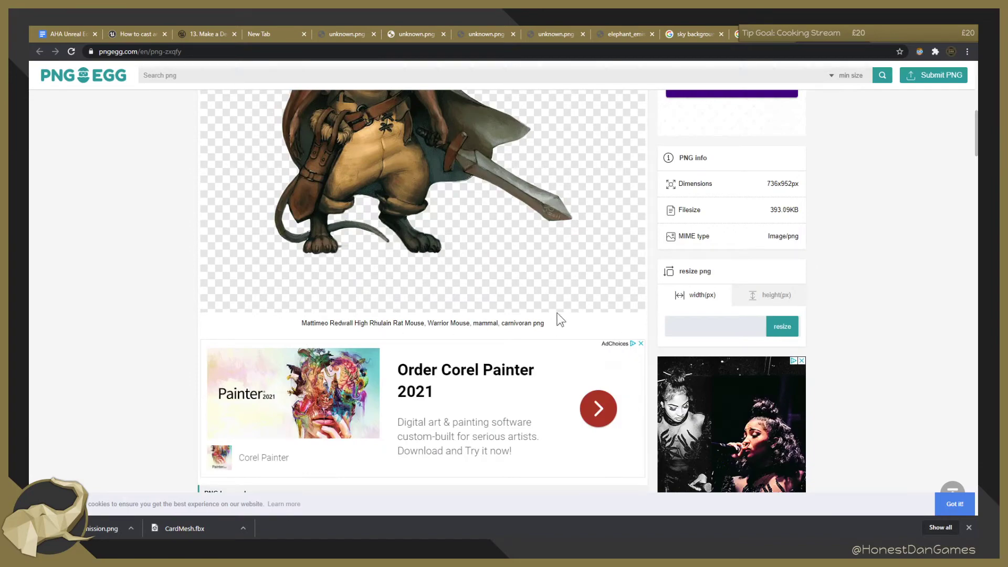
{"action": "scroll", "coordinate": [559, 318], "scroll_direction": "down", "scroll_amount": 5}
{"action": "scroll", "coordinate": [492, 309], "scroll_direction": "down", "scroll_amount": 1}
{"action": "scroll", "coordinate": [490, 310], "scroll_direction": "up", "scroll_amount": 15}
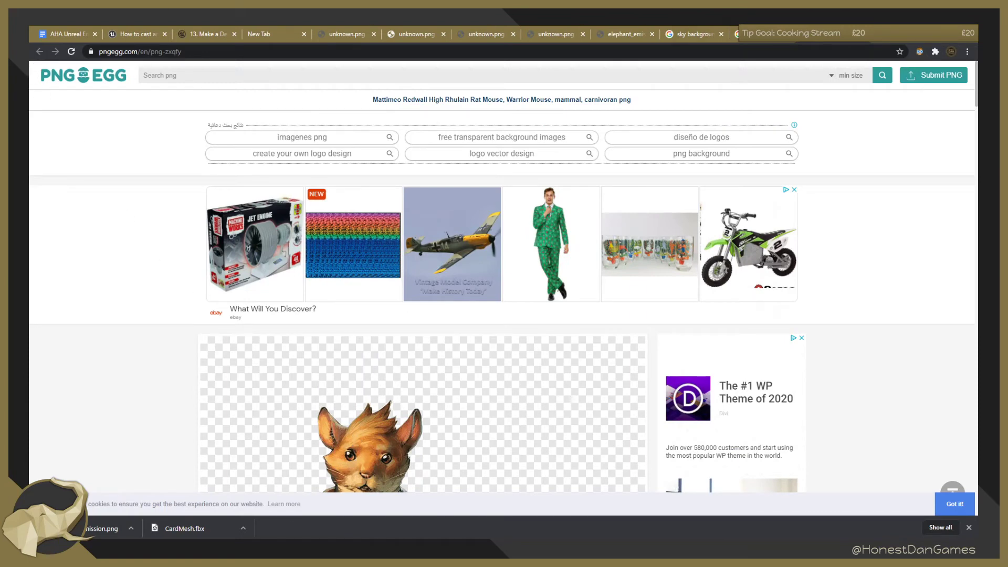
Close the PNGEgg page, inspect the beer-drinking mouse clipart on UIHere, and return to the image results.
{"action": "left_click", "coordinate": [860, 34]}
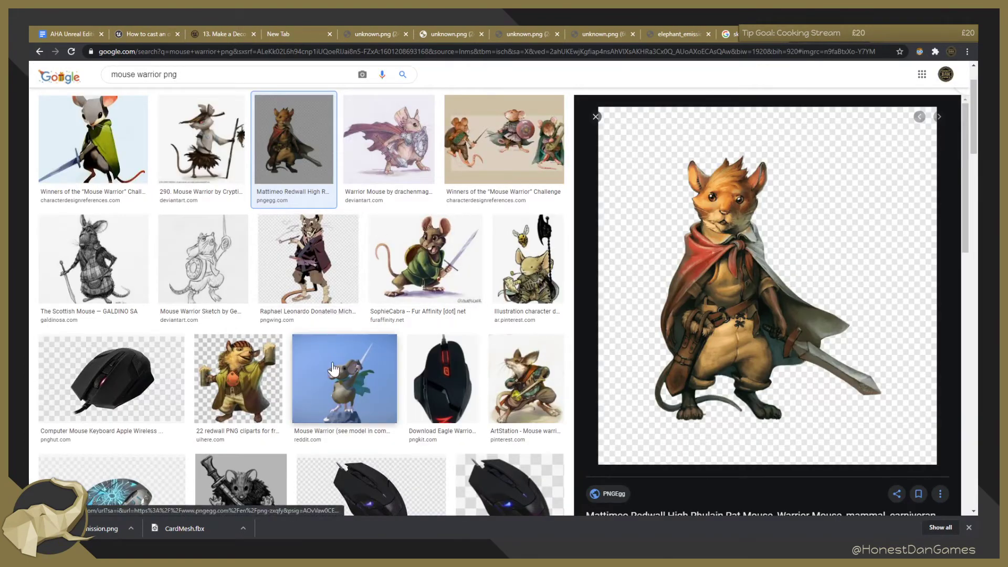
{"action": "left_click", "coordinate": [275, 406]}
{"action": "left_click", "coordinate": [801, 176]}
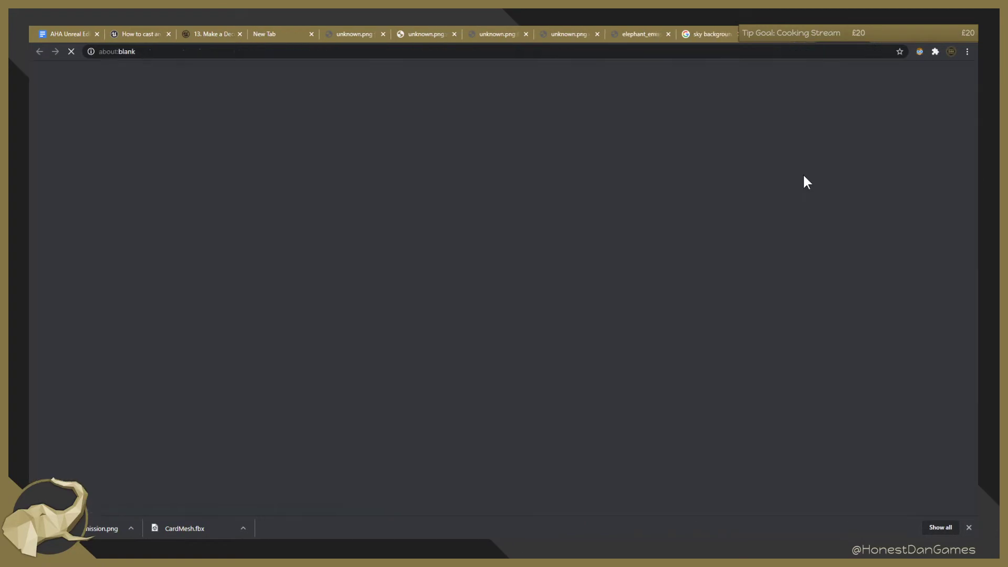
{"action": "scroll", "coordinate": [477, 330], "scroll_direction": "down", "scroll_amount": 5}
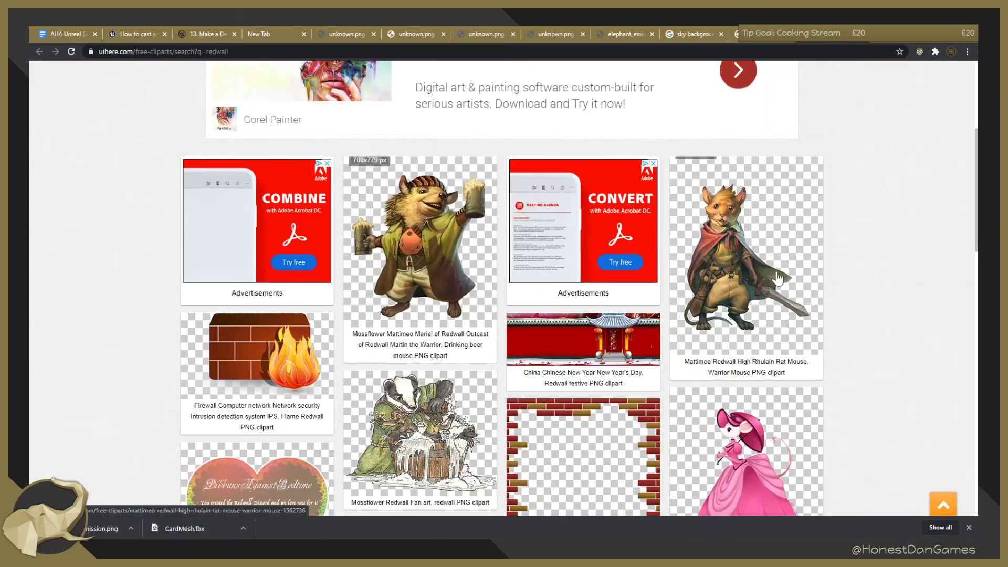
{"action": "left_click", "coordinate": [428, 239]}
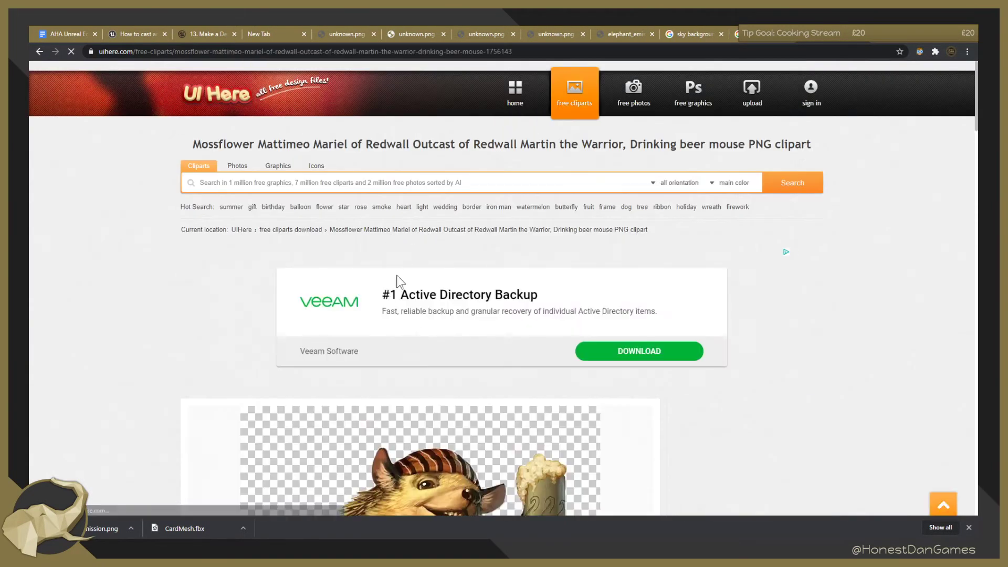
{"action": "scroll", "coordinate": [388, 341], "scroll_direction": "down", "scroll_amount": 5}
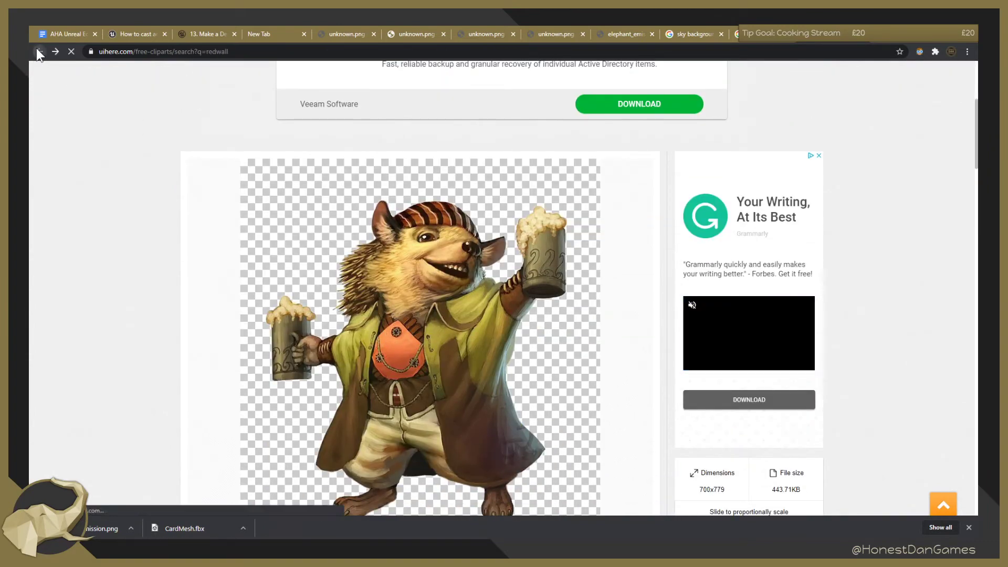
{"action": "left_click", "coordinate": [37, 51]}
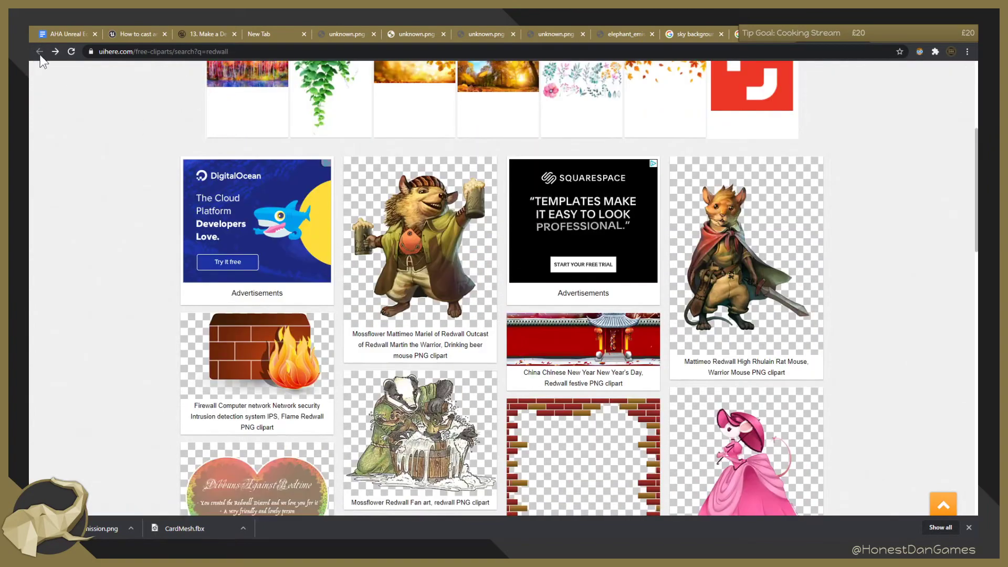
{"action": "left_click", "coordinate": [861, 35]}
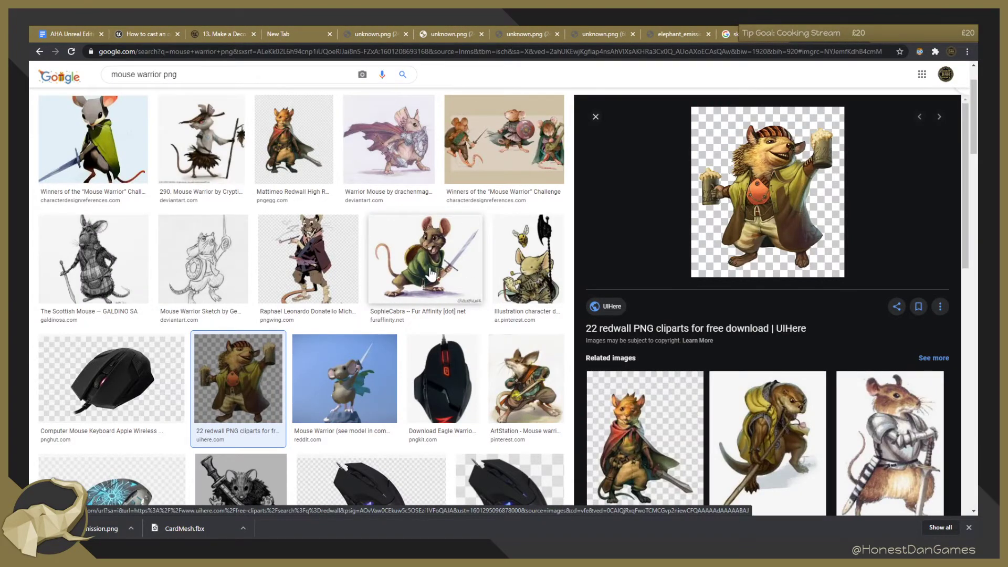
Filter the mouse warrior image results to transparent images and browse them for a suitable character.
{"action": "scroll", "coordinate": [430, 274], "scroll_direction": "up", "scroll_amount": 2}
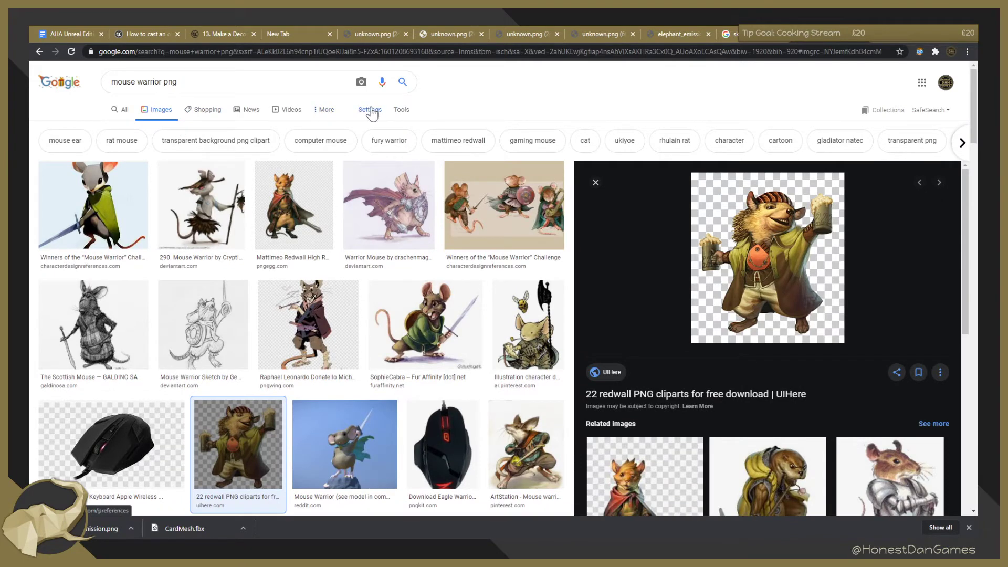
{"action": "left_click", "coordinate": [401, 110]}
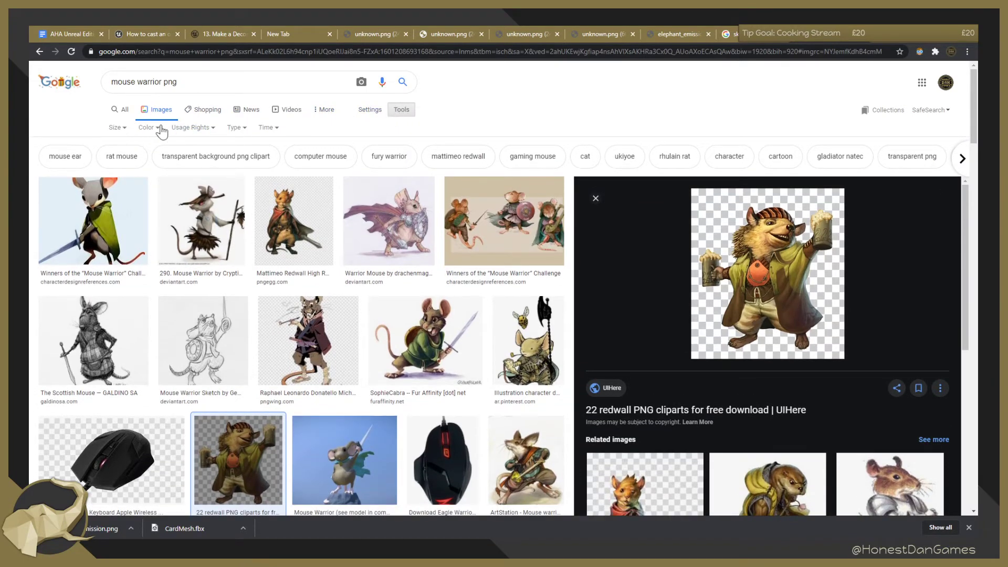
{"action": "left_click", "coordinate": [162, 129]}
{"action": "left_click", "coordinate": [167, 171]}
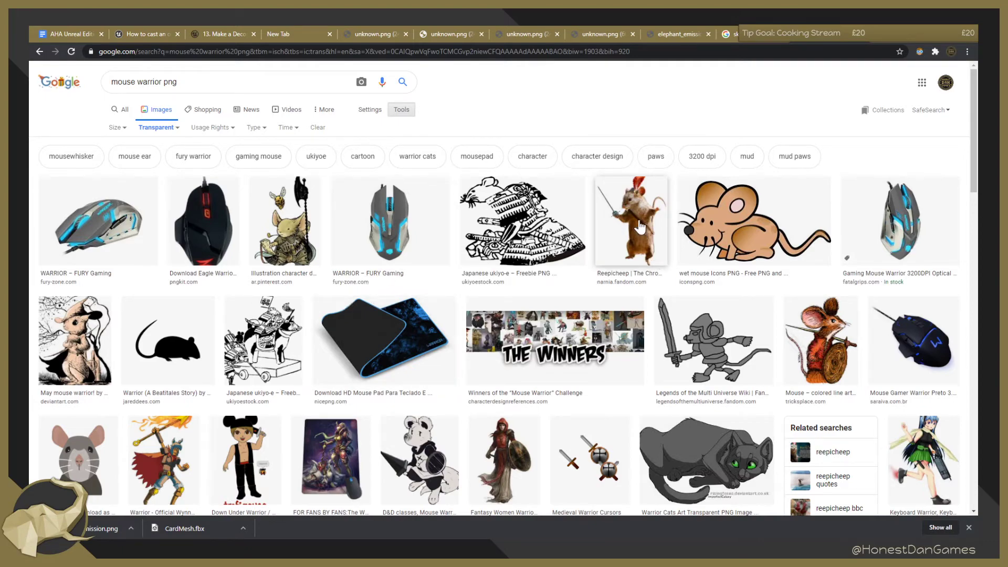
{"action": "scroll", "coordinate": [636, 226], "scroll_direction": "down", "scroll_amount": 4}
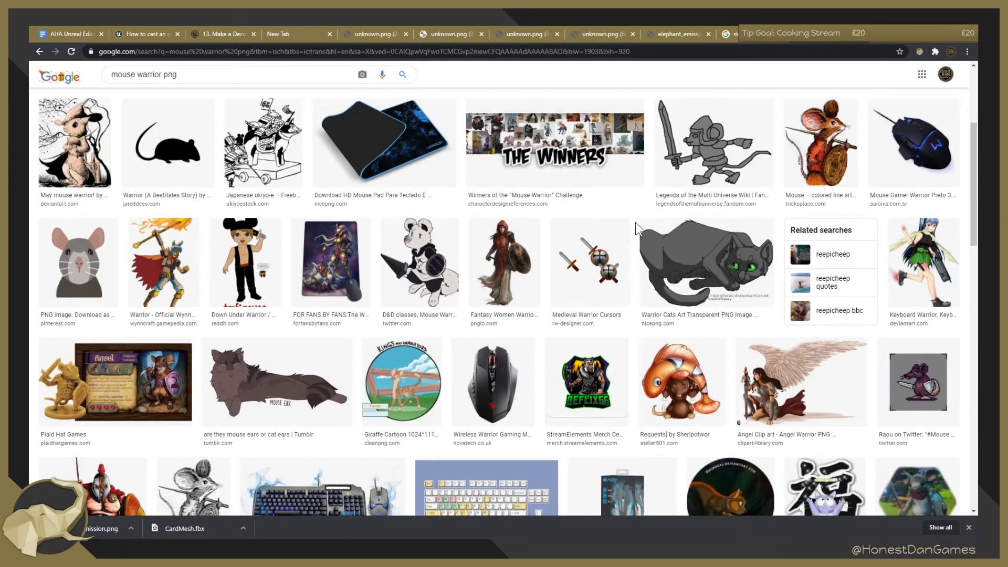
{"action": "scroll", "coordinate": [638, 211], "scroll_direction": "up", "scroll_amount": 3}
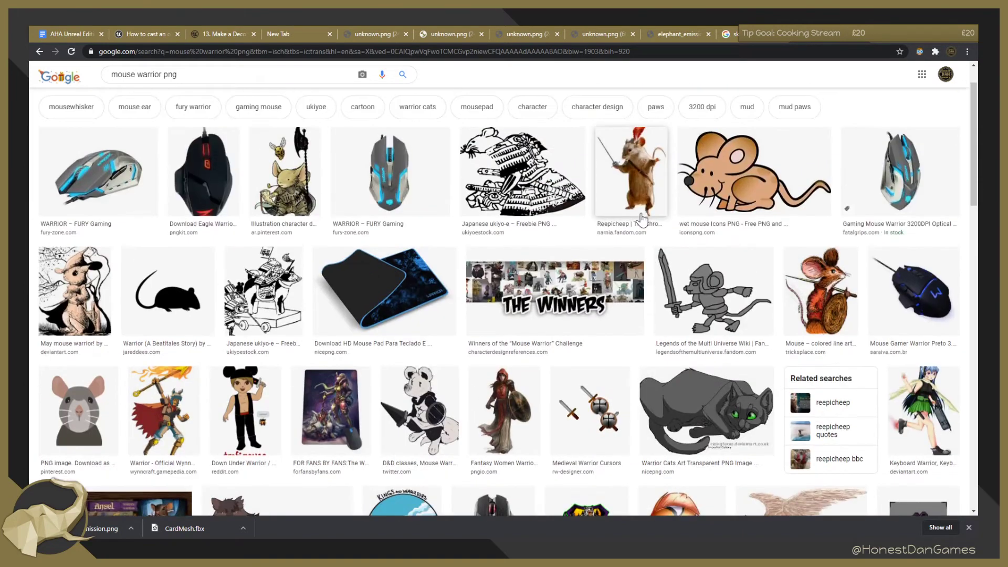
{"action": "scroll", "coordinate": [641, 217], "scroll_direction": "down", "scroll_amount": 3}
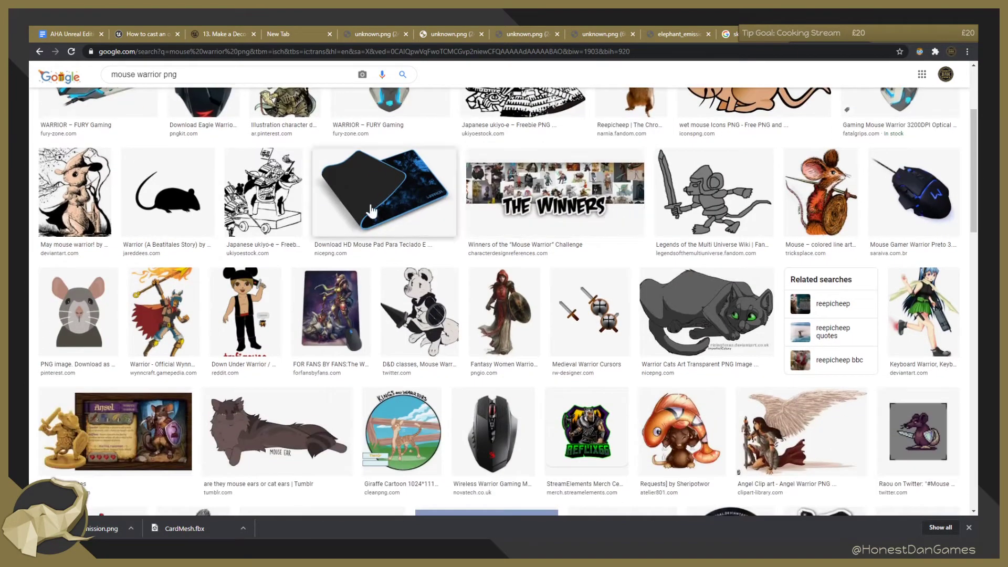
{"action": "scroll", "coordinate": [357, 258], "scroll_direction": "up", "scroll_amount": 4}
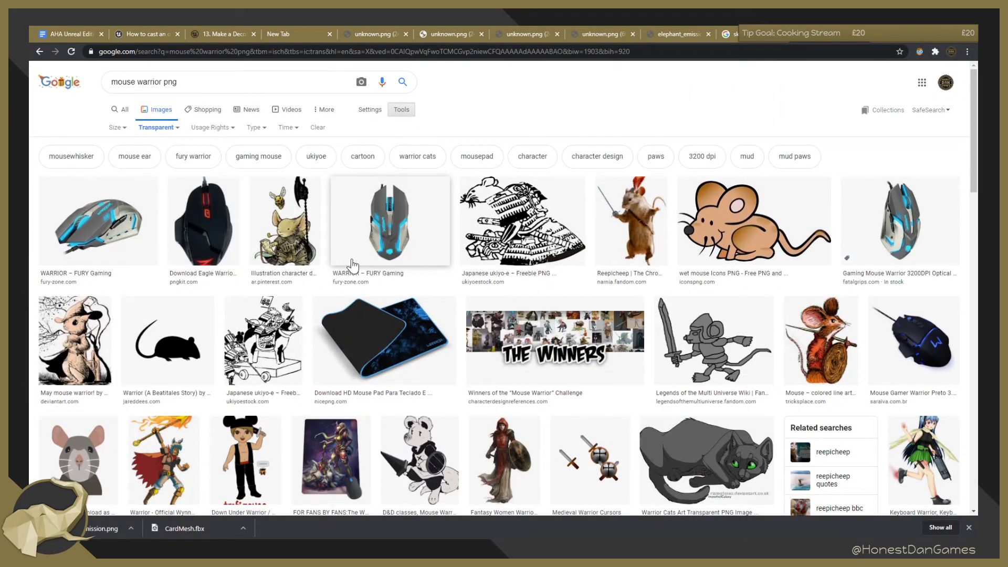
Save the transparent mouse guard illustration with the axe and bee as char_example in the 5 - User Interface folder.
{"action": "left_click", "coordinate": [294, 237]}
{"action": "right_click", "coordinate": [776, 210]}
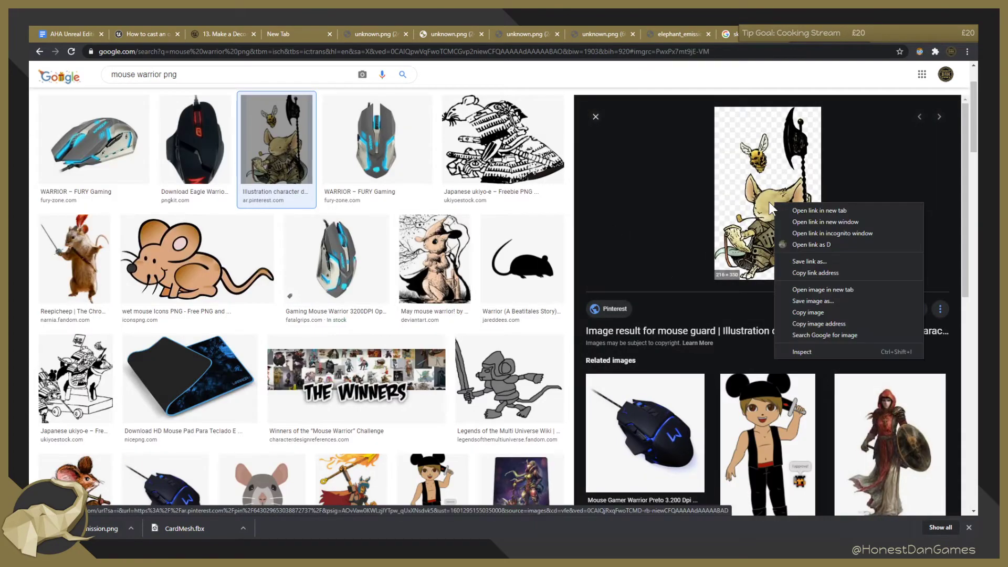
{"action": "left_click", "coordinate": [821, 300]}
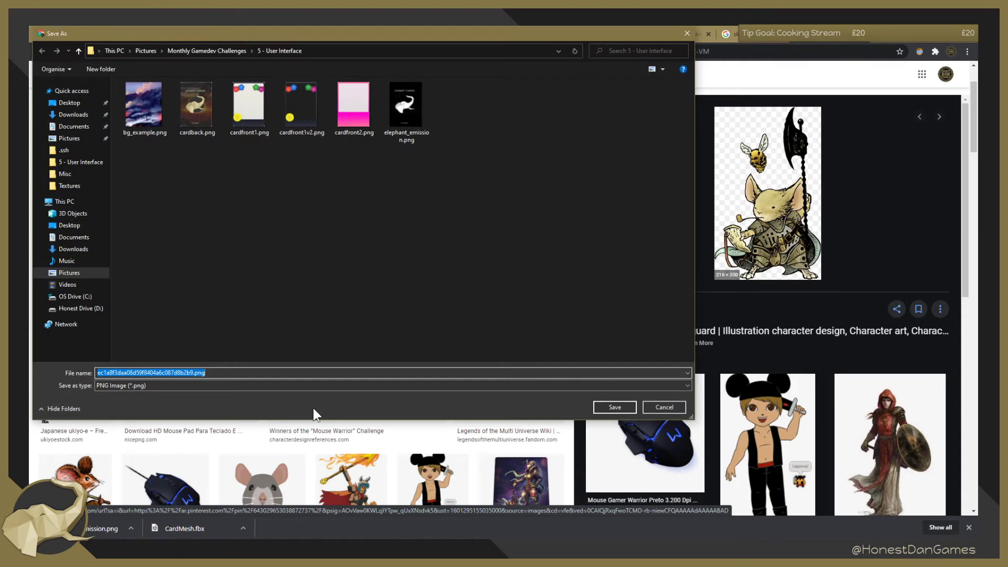
{"action": "type", "text": "c"}
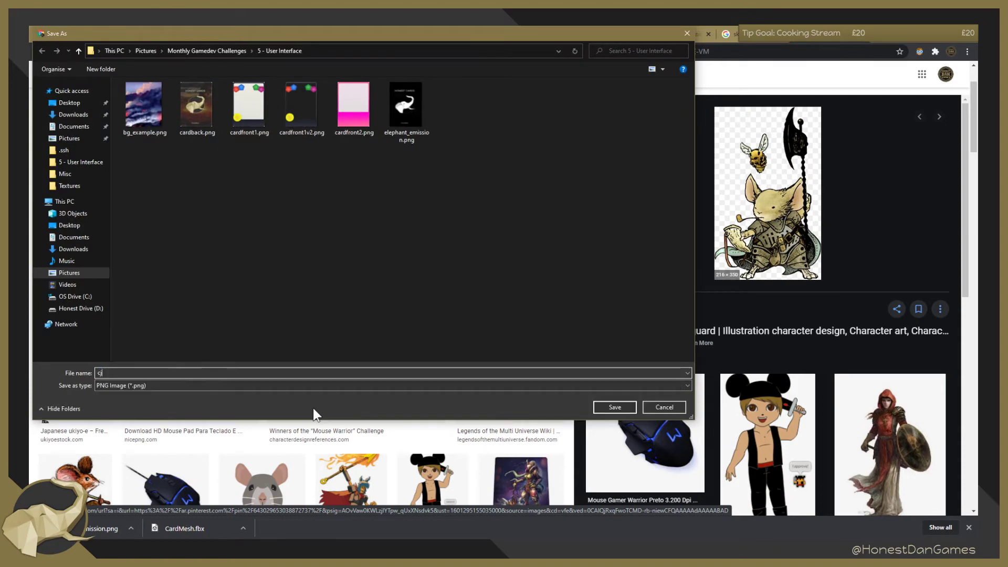
{"action": "type", "text": "har_example"}
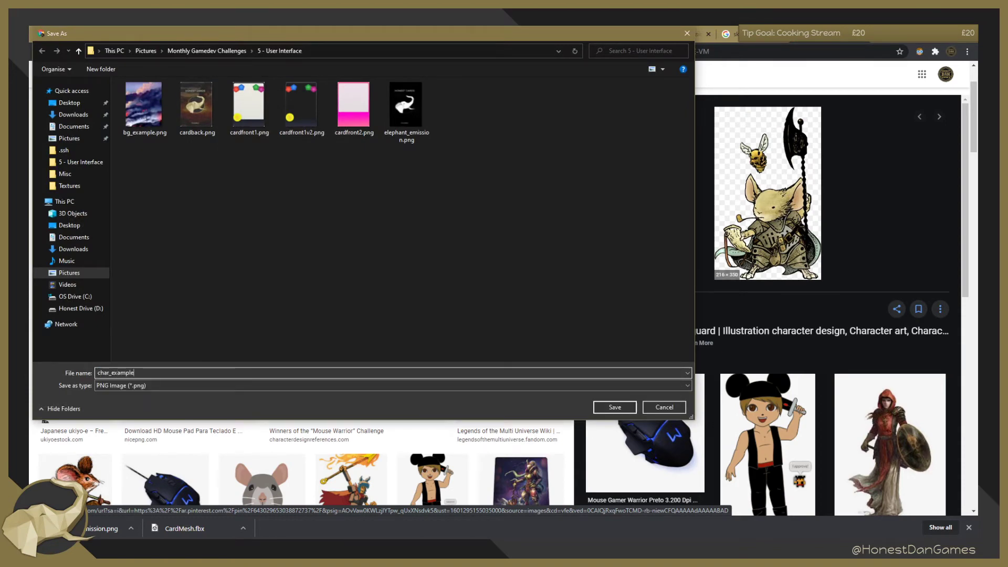
{"action": "key", "text": "Return"}
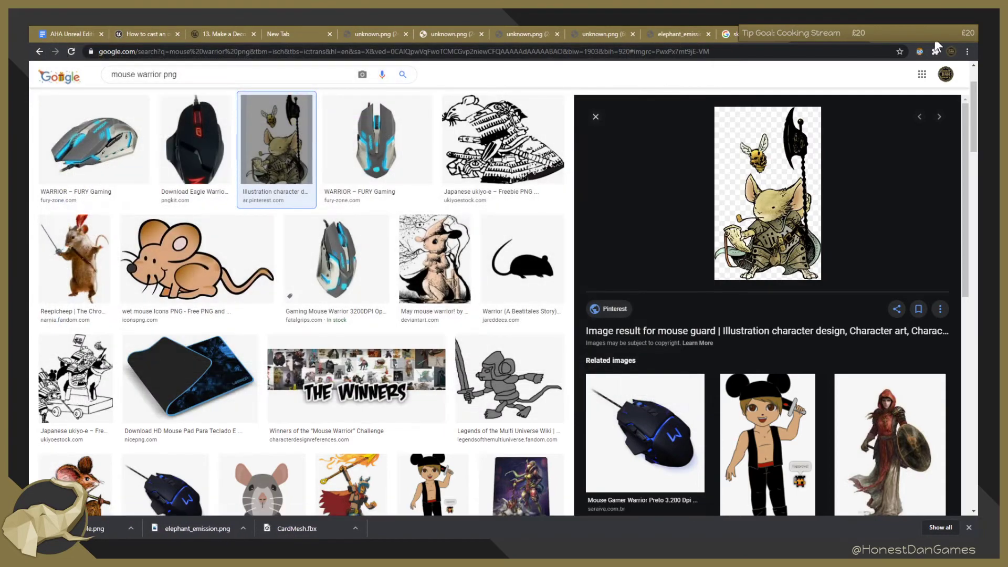
Switch to Unreal Editor, set the char_example texture's compression to UserInterface2D (RGBA), and save all assets.
{"action": "key", "text": "alt+Tab"}
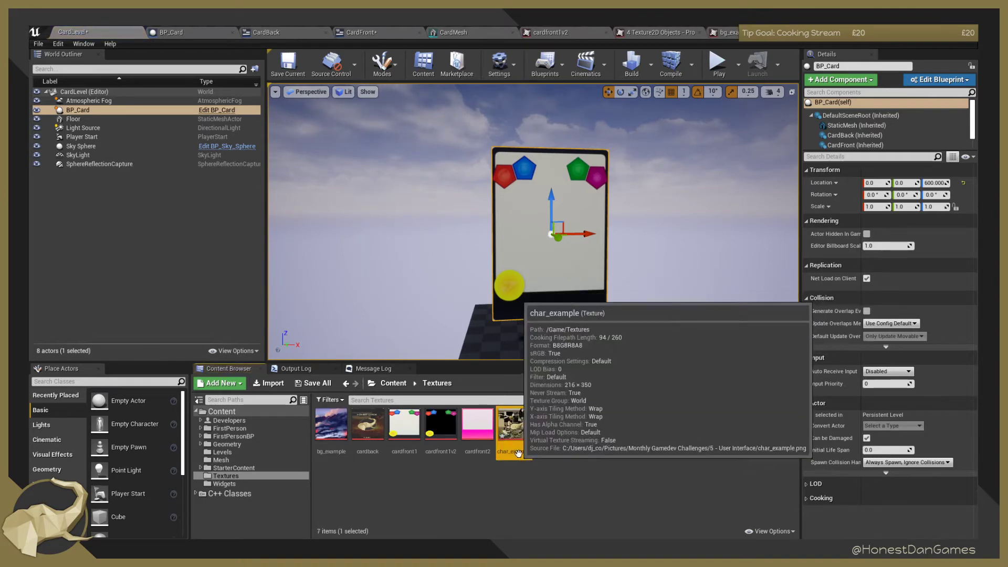
{"action": "right_click", "coordinate": [518, 435]}
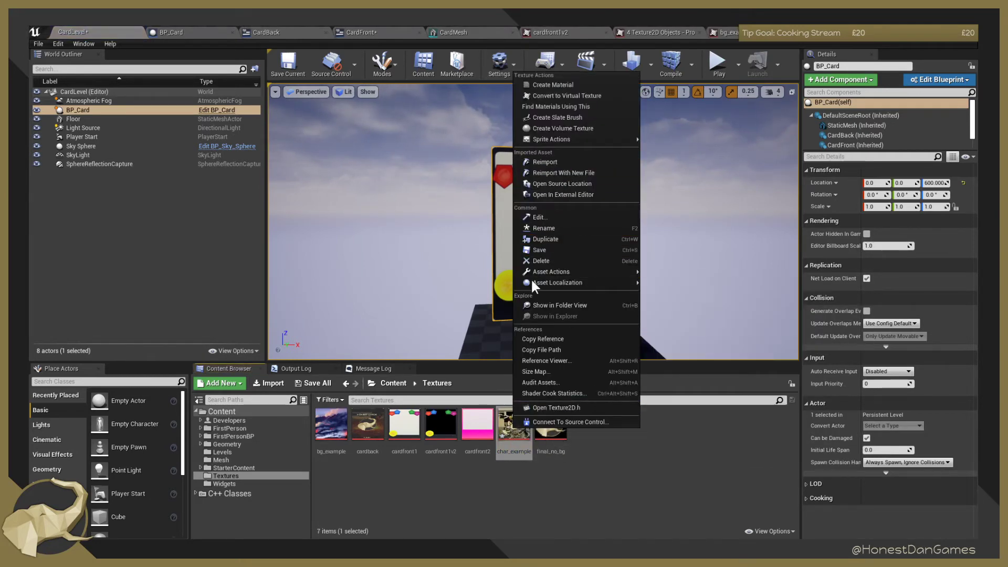
{"action": "double_click", "coordinate": [509, 439]}
{"action": "left_click", "coordinate": [811, 180]}
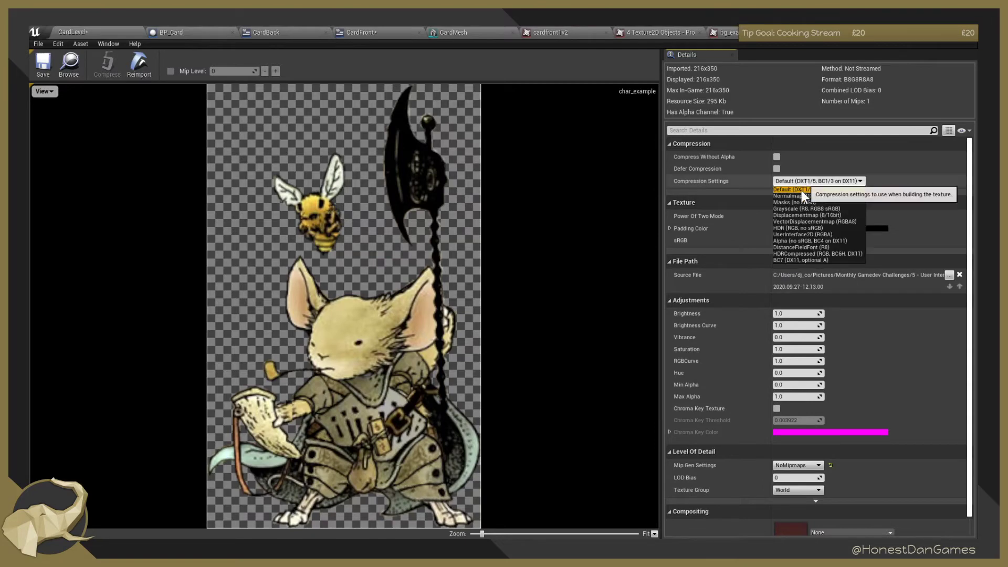
{"action": "left_click", "coordinate": [791, 235]}
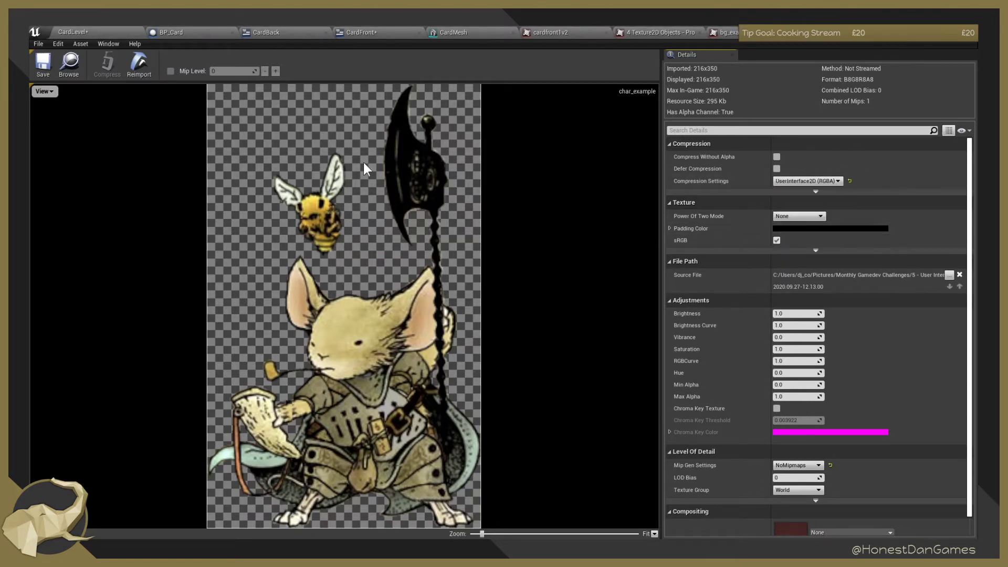
{"action": "left_click", "coordinate": [43, 73]}
{"action": "left_click", "coordinate": [90, 33]}
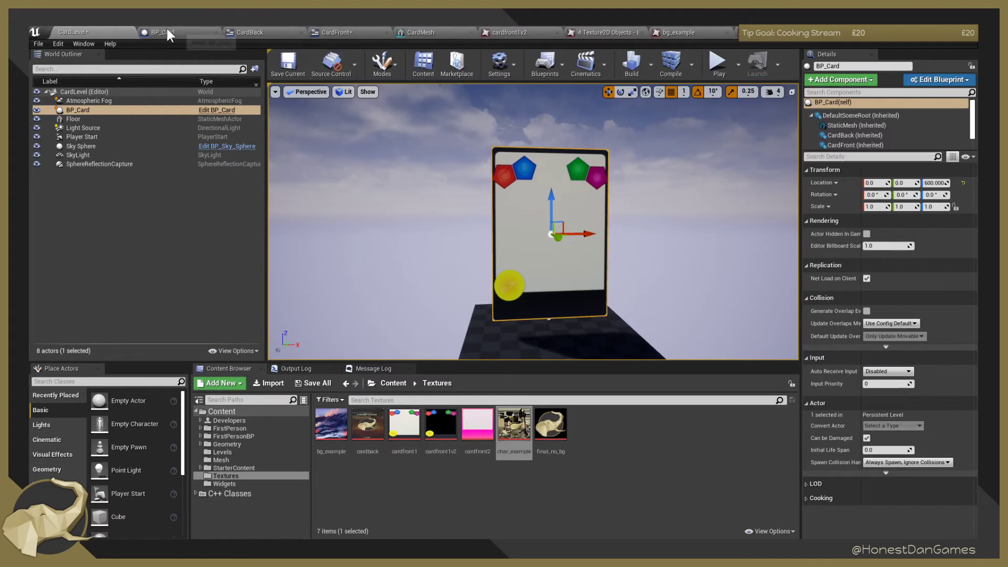
{"action": "key", "text": "ctrl+shift+s"}
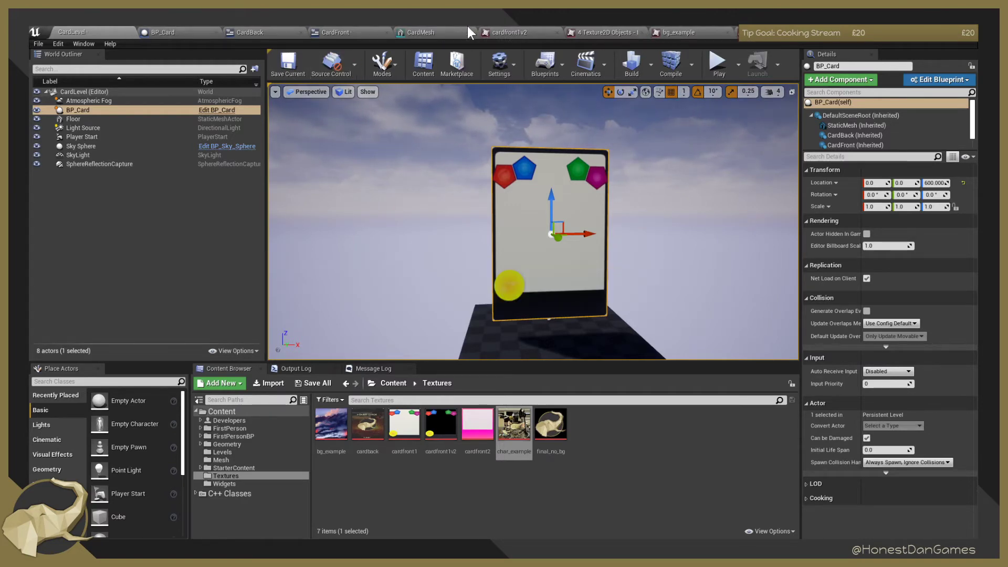
Open the CardFront widget and assign the bg_example texture to the BG_Backdrop image.
{"action": "left_click", "coordinate": [419, 30]}
{"action": "left_click", "coordinate": [382, 39]}
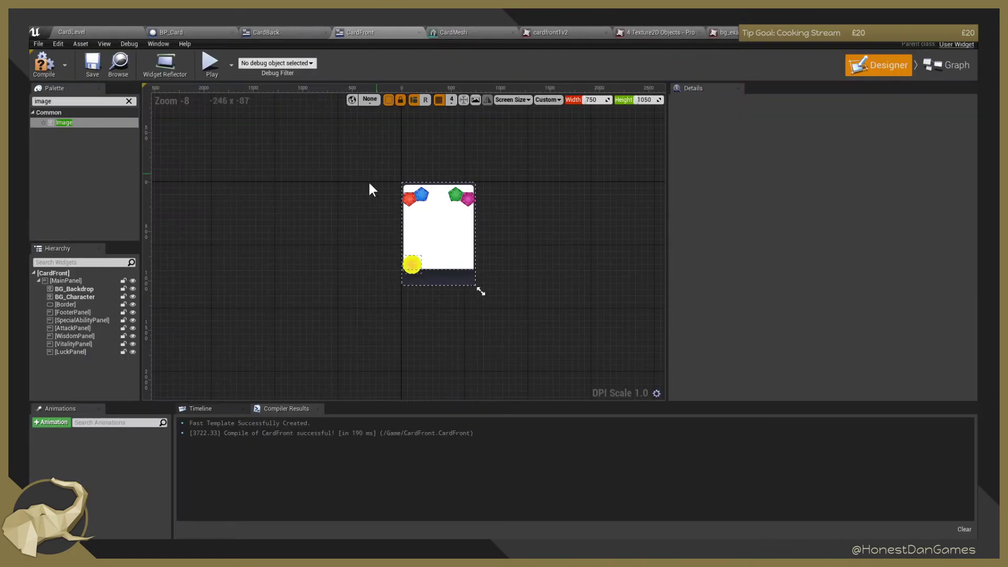
{"action": "scroll", "coordinate": [444, 199], "scroll_direction": "up", "scroll_amount": 5}
{"action": "scroll", "coordinate": [371, 228], "scroll_direction": "down", "scroll_amount": 3}
{"action": "left_click", "coordinate": [83, 288]}
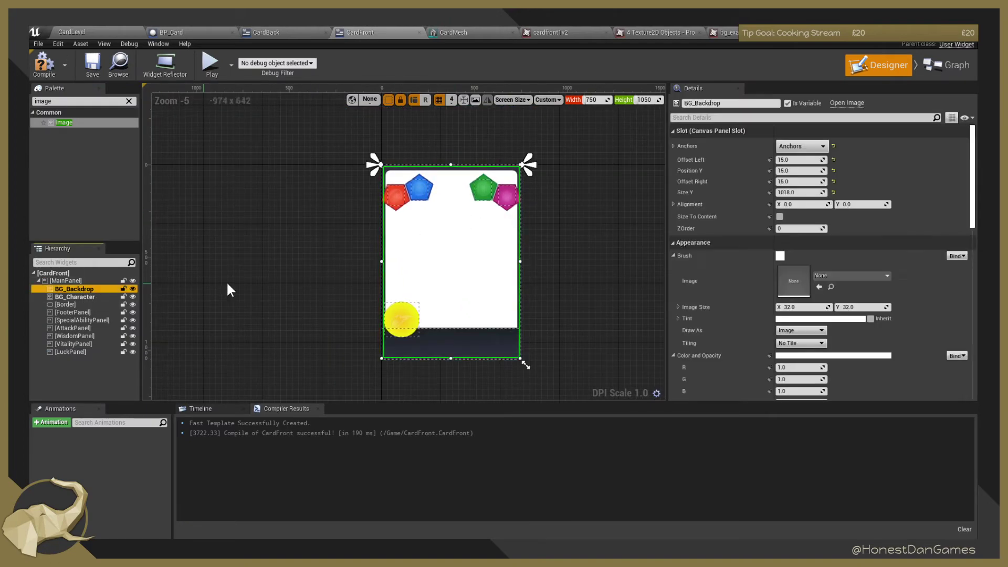
{"action": "left_click", "coordinate": [828, 277]}
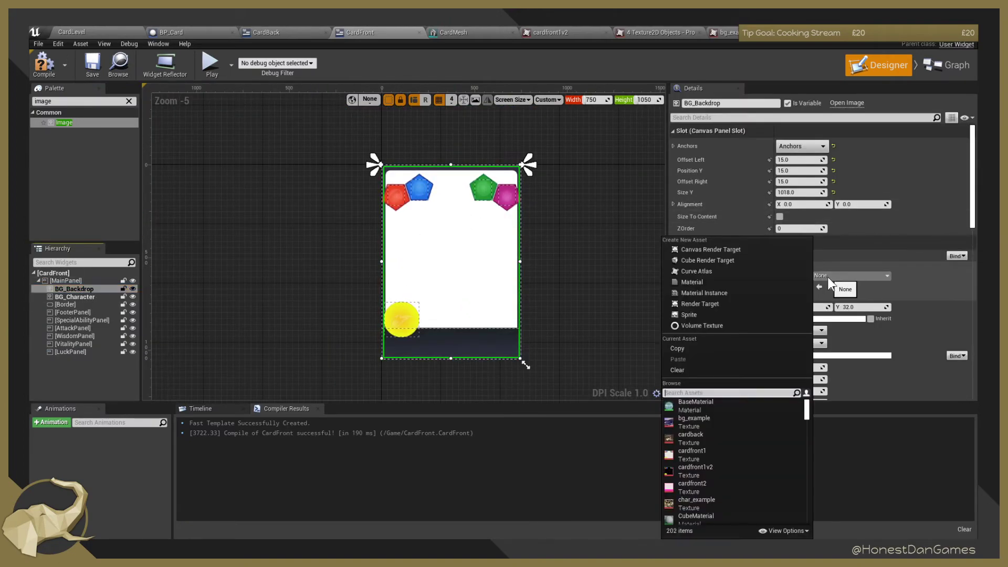
{"action": "left_click", "coordinate": [707, 418]}
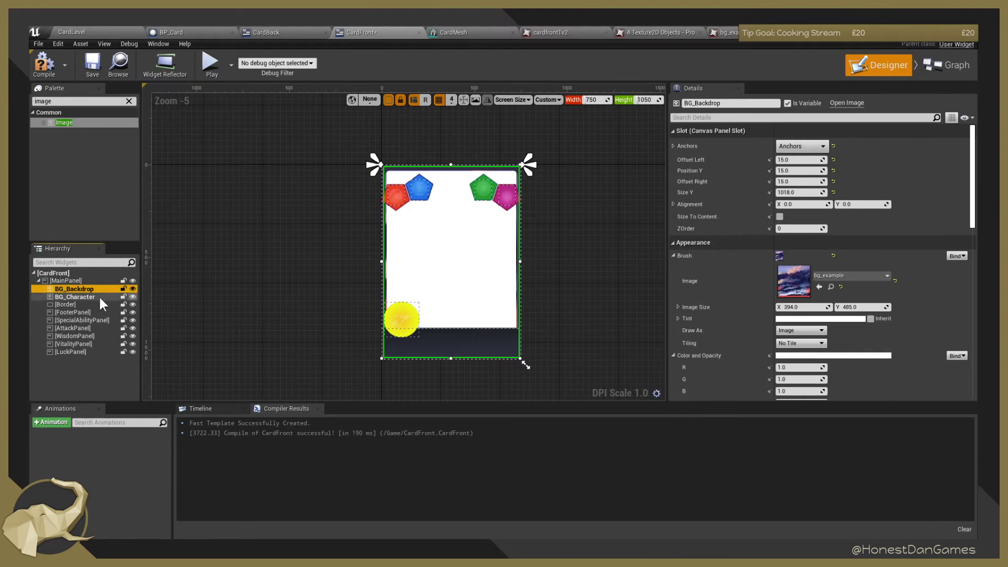
Assign the char_example texture to the BG_Character image.
{"action": "left_click", "coordinate": [80, 297]}
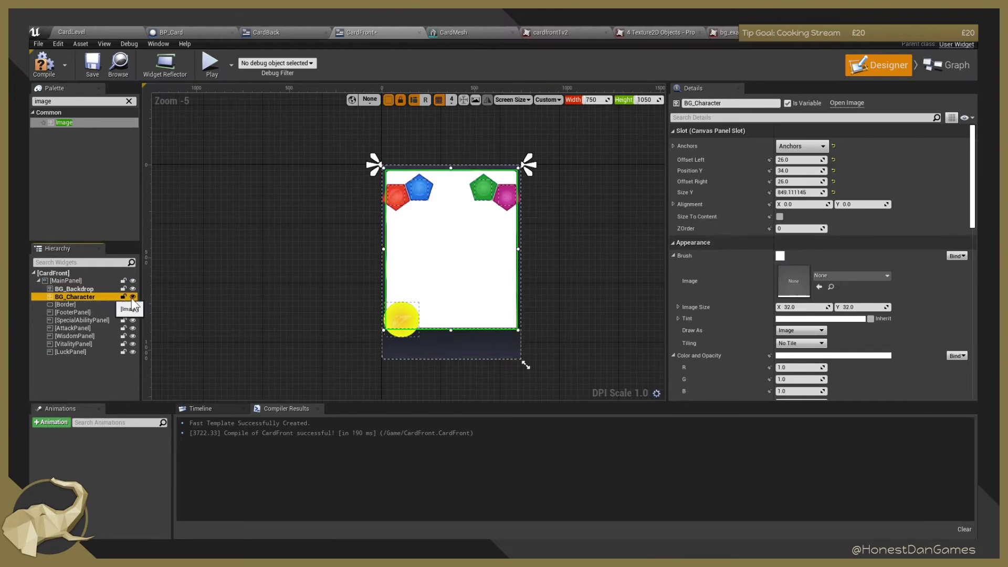
{"action": "left_click", "coordinate": [830, 275]}
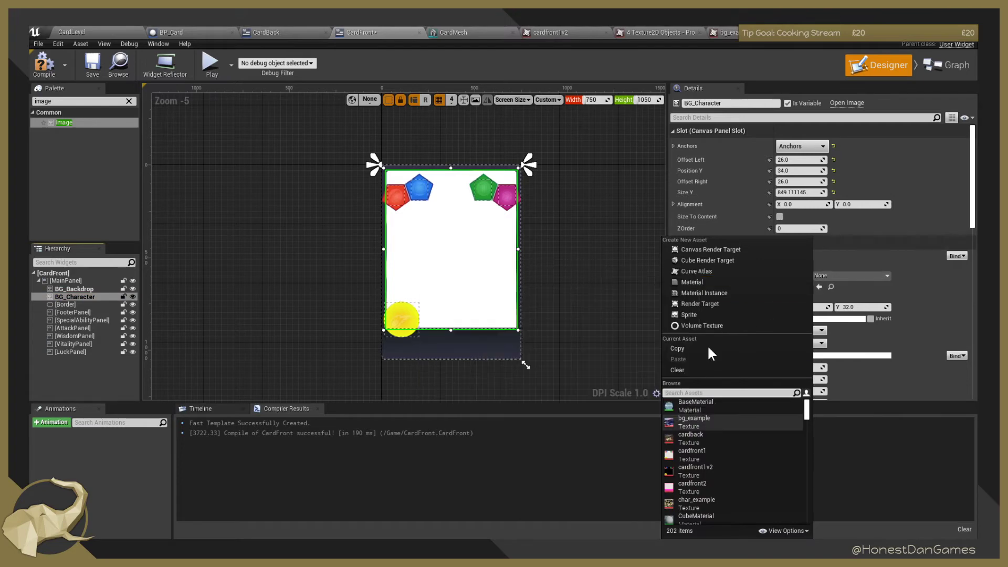
{"action": "left_click", "coordinate": [708, 504]}
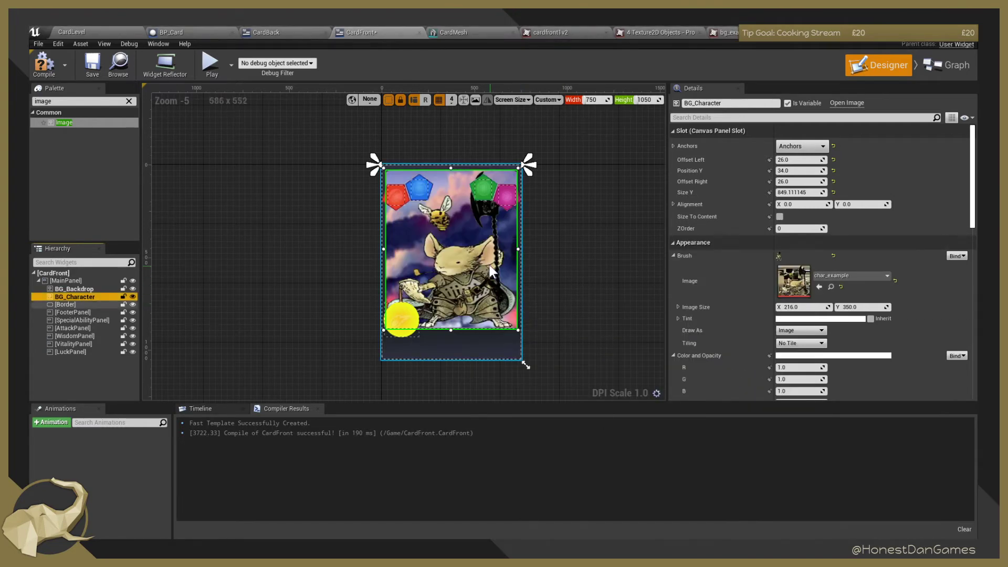
Try to move the character artwork sideways on the card canvas, and undo the widget move.
{"action": "left_click", "coordinate": [459, 278]}
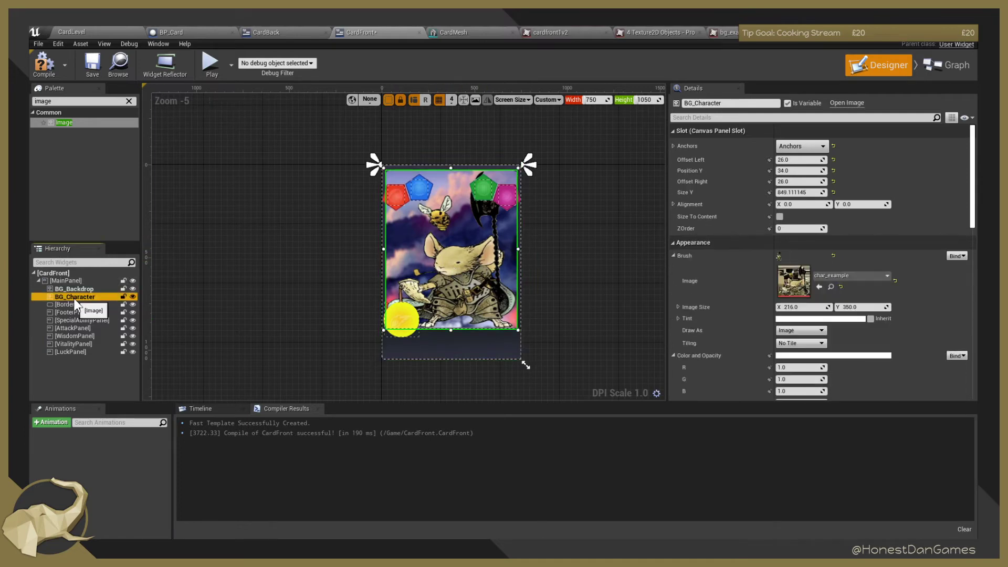
{"action": "left_click_drag", "start_coordinate": [462, 260], "coordinate": [627, 273]}
{"action": "key", "text": "ctrl+z"}
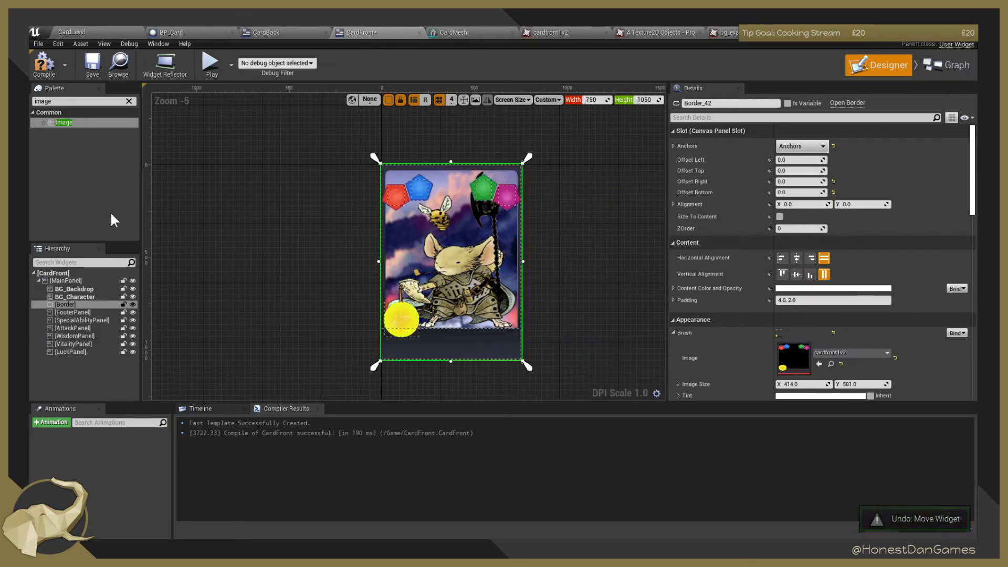
Examine BG_Backdrop's image size, draw mode and tiling options for controlling how the backdrop scales.
{"action": "left_click", "coordinate": [84, 290]}
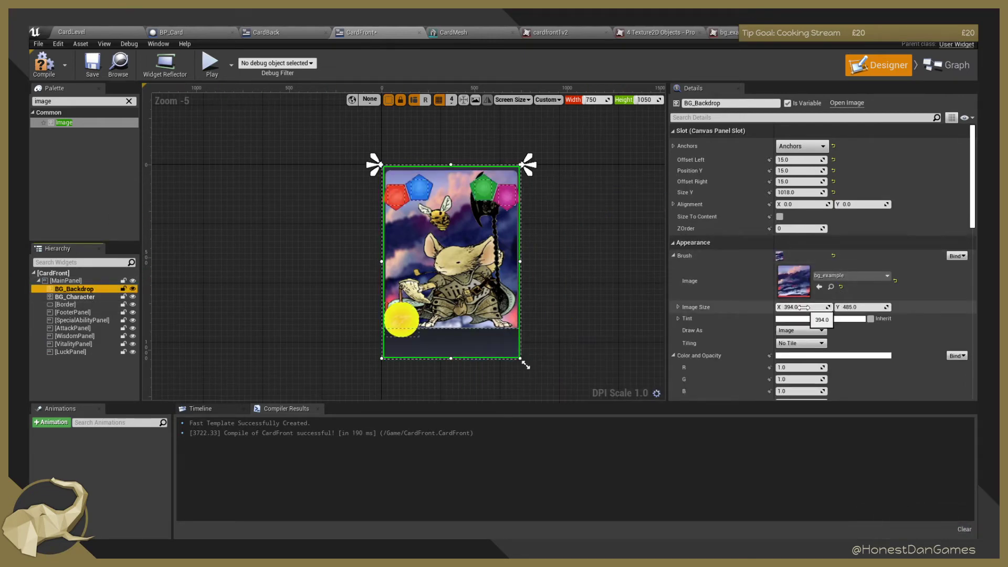
{"action": "left_click", "coordinate": [678, 306]}
{"action": "scroll", "coordinate": [837, 315], "scroll_direction": "down", "scroll_amount": 1}
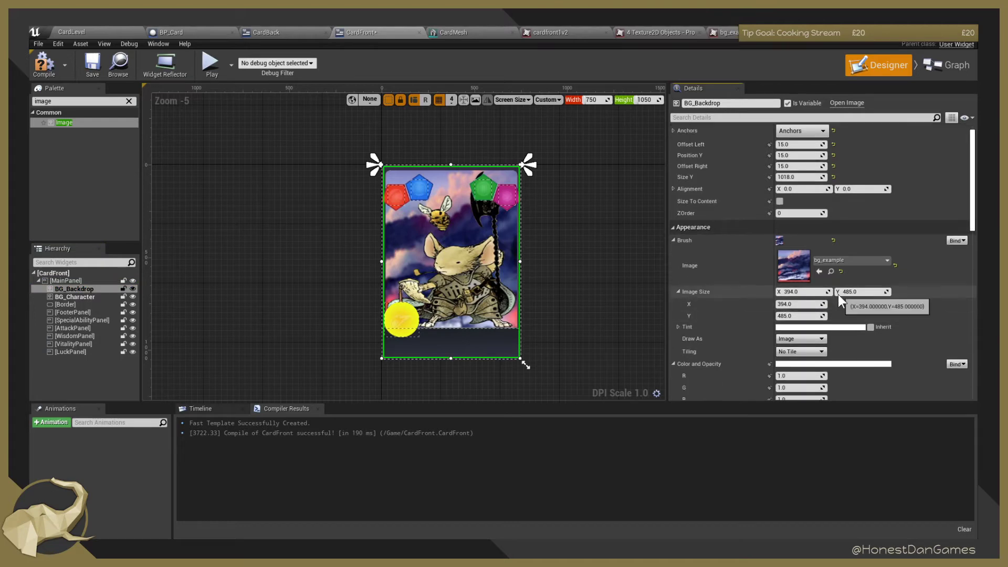
{"action": "scroll", "coordinate": [838, 294], "scroll_direction": "down", "scroll_amount": 1}
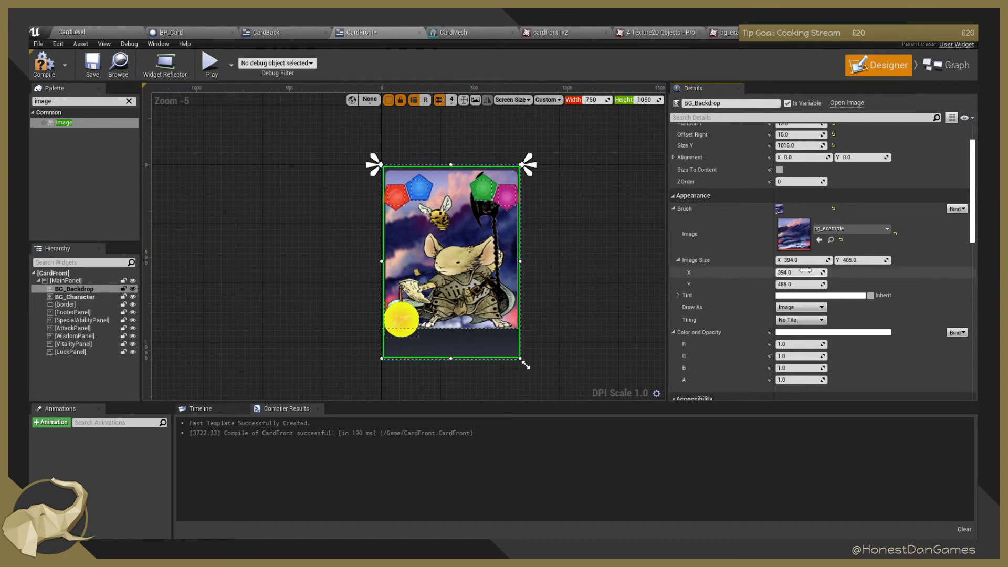
{"action": "left_click", "coordinate": [811, 320]}
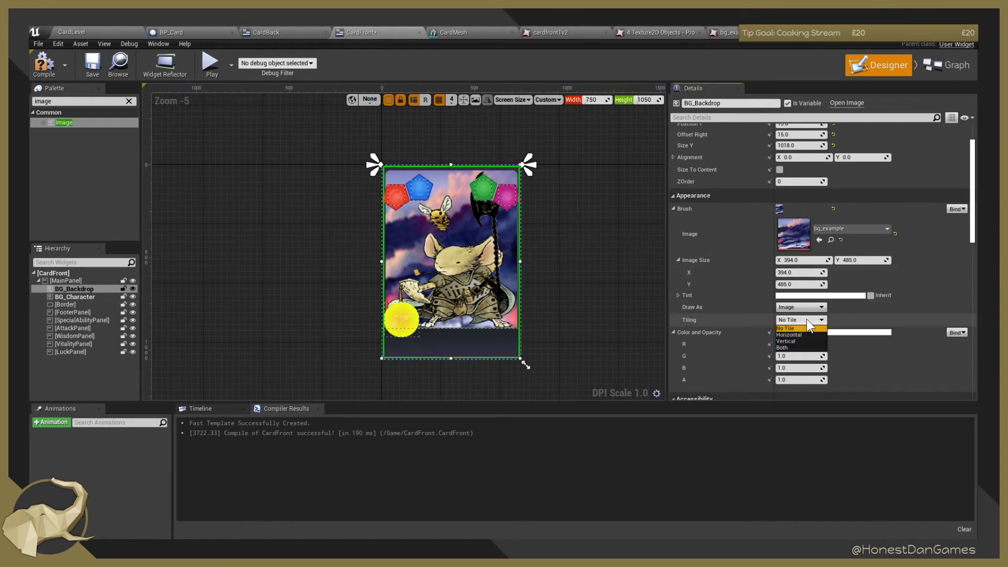
{"action": "left_click", "coordinate": [802, 310]}
{"action": "left_click", "coordinate": [793, 320]}
{"action": "left_click", "coordinate": [789, 321]}
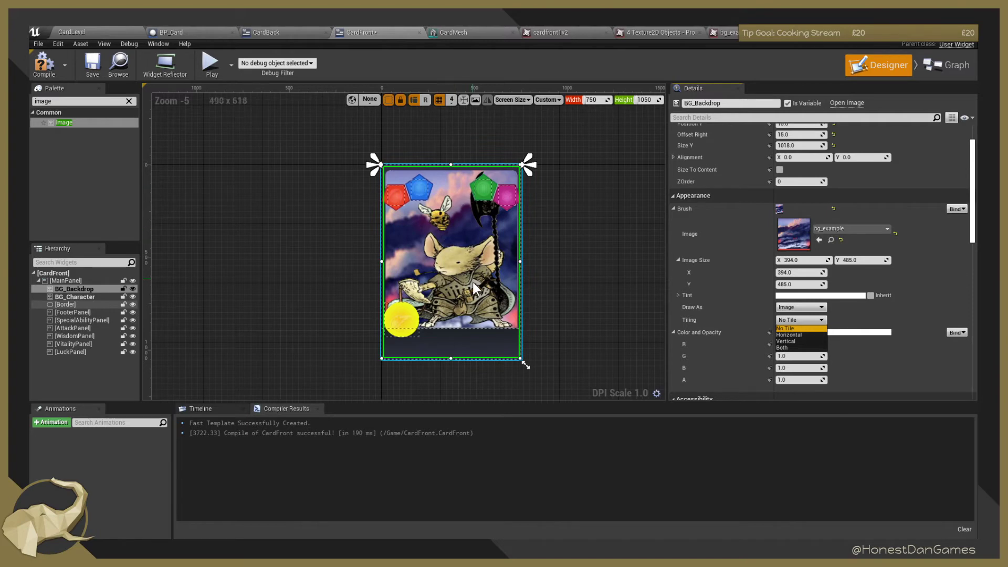
{"action": "left_click", "coordinate": [967, 292]}
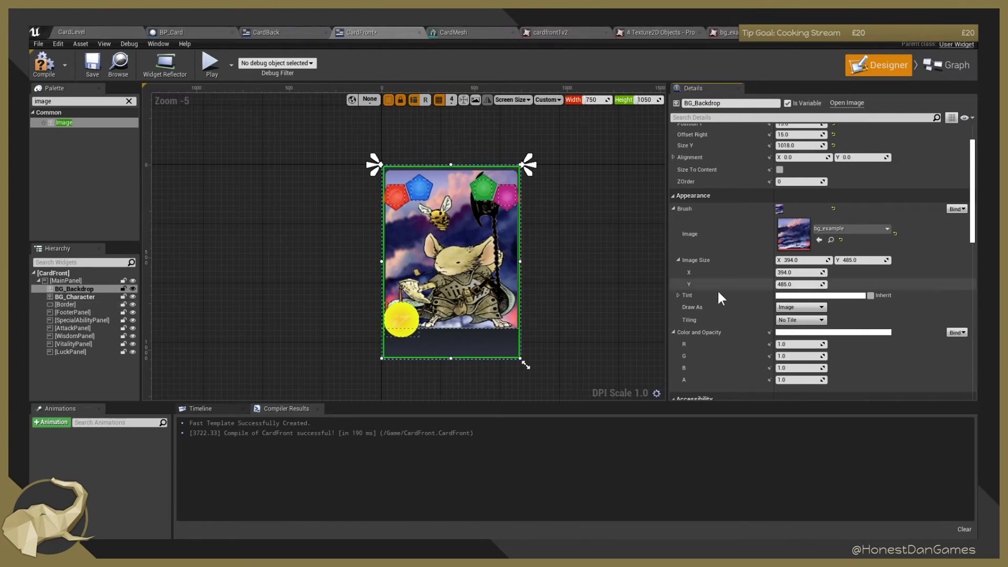
Check the cloud backdrop's source artwork in Affinity Designer and return to the CardFront widget in Unreal Editor.
{"action": "key", "text": "alt+Tab"}
{"action": "key", "text": "alt+Tab"}
{"action": "key", "text": "alt+Tab"}
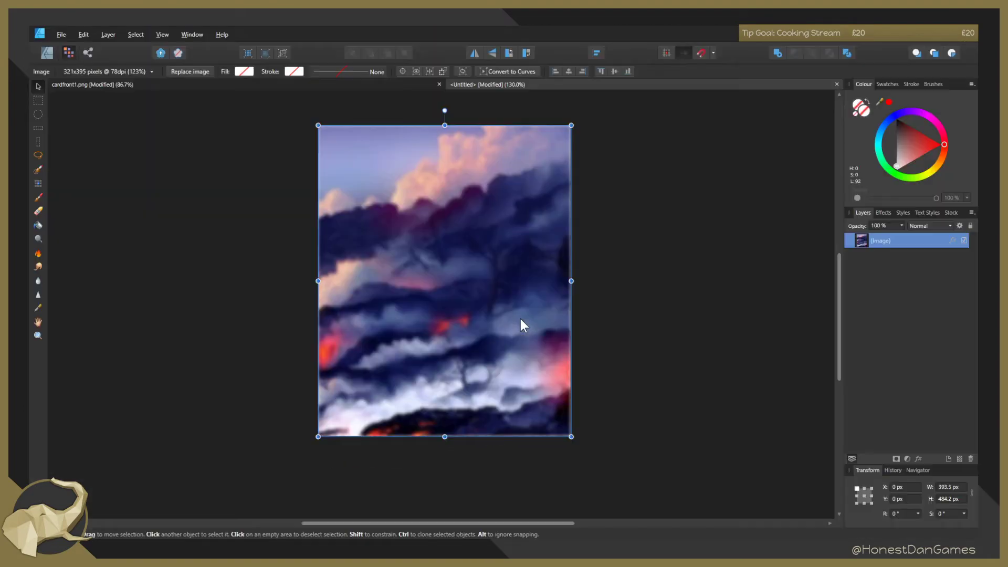
{"action": "key", "text": "alt+Tab"}
{"action": "key", "text": "alt+Tab"}
{"action": "key", "text": "alt+Tab"}
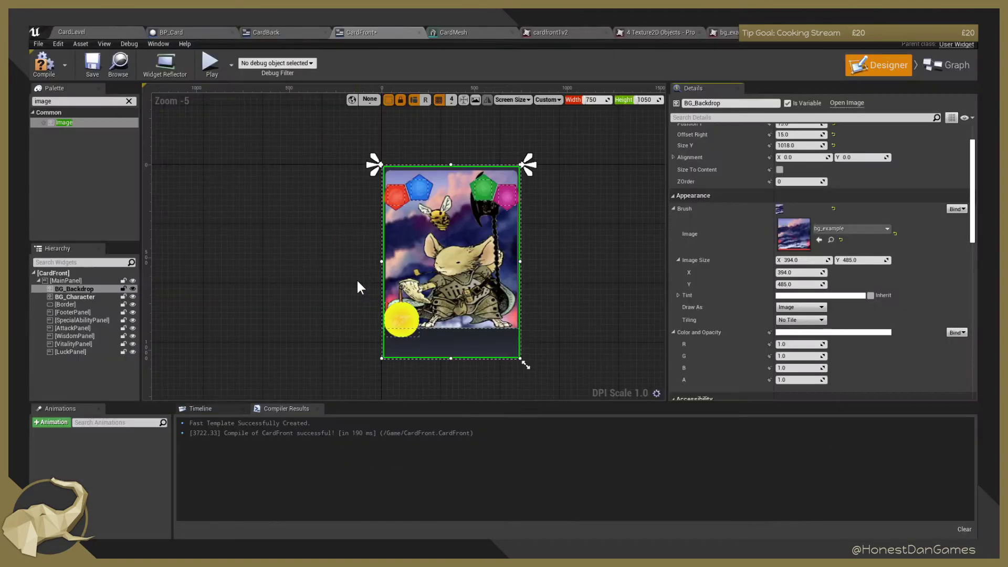
Wrap the BG_Character image with a Size Box.
{"action": "scroll", "coordinate": [517, 218], "scroll_direction": "up", "scroll_amount": 2}
{"action": "scroll", "coordinate": [504, 220], "scroll_direction": "down", "scroll_amount": 2}
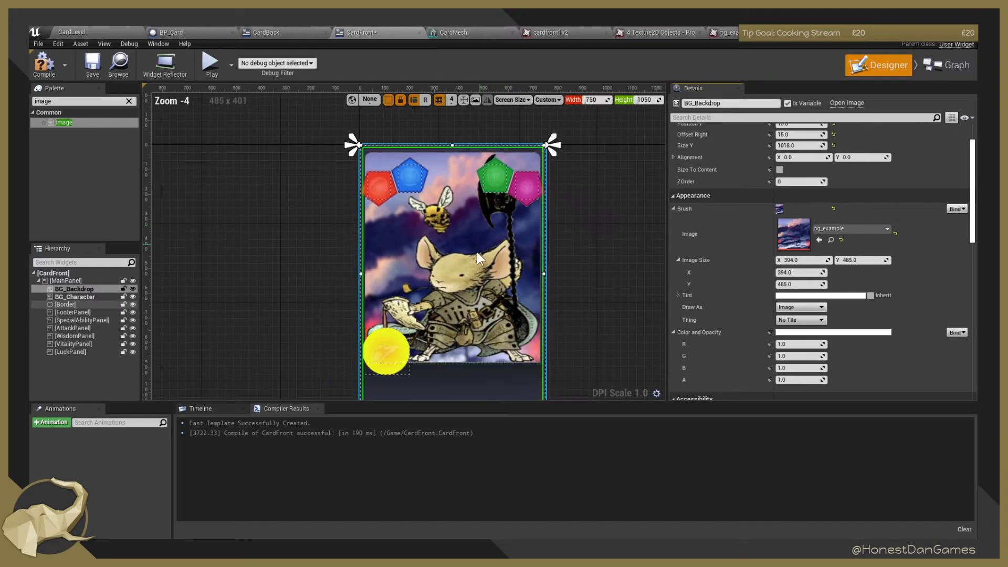
{"action": "right_click", "coordinate": [80, 295]}
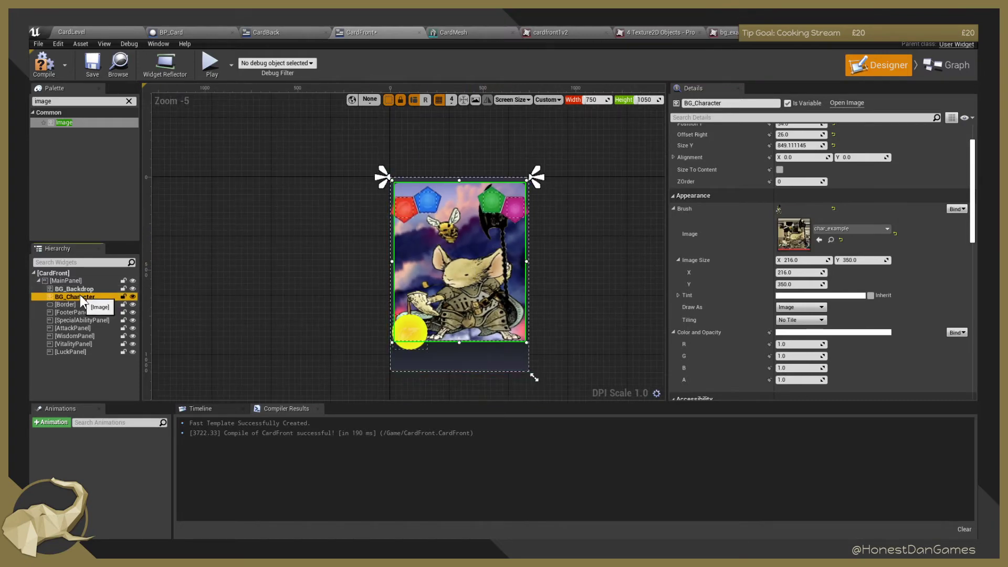
{"action": "mouse_move", "coordinate": [131, 377]}
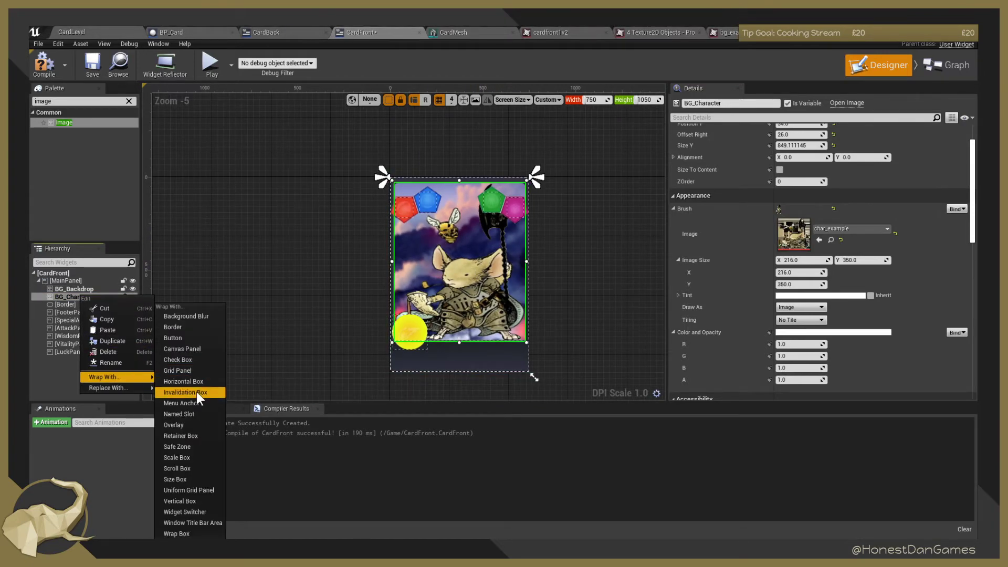
{"action": "left_click", "coordinate": [187, 481]}
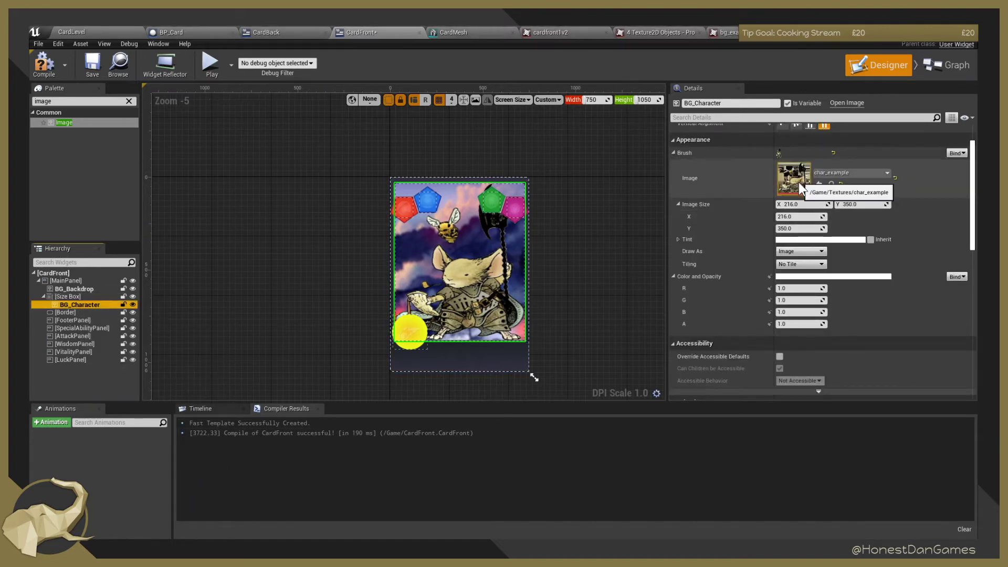
Review BG_Character's slot and brush settings and compare the character with its original image in the browser.
{"action": "scroll", "coordinate": [776, 233], "scroll_direction": "up", "scroll_amount": 2}
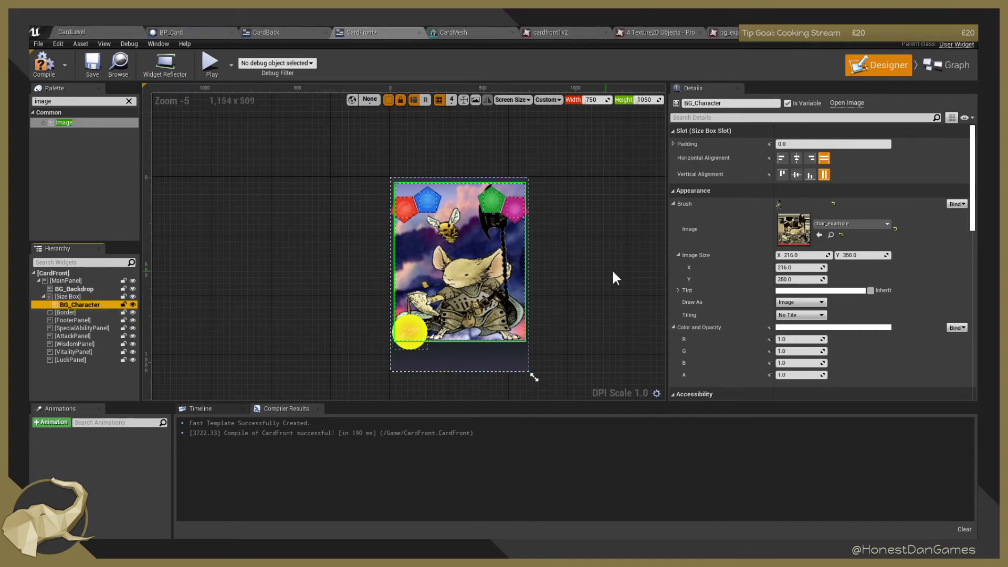
{"action": "key", "text": "alt+Tab"}
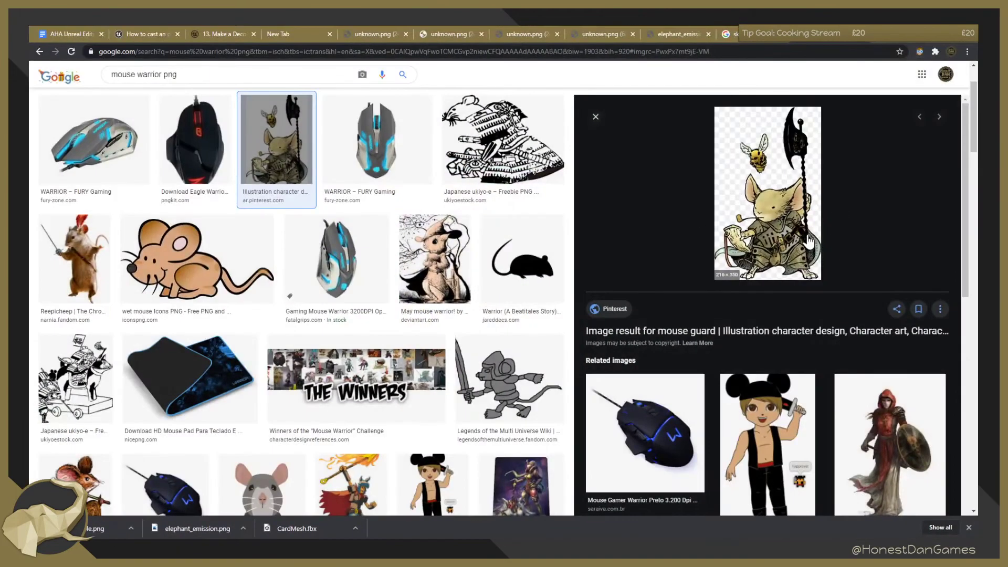
{"action": "key", "text": "alt+Tab"}
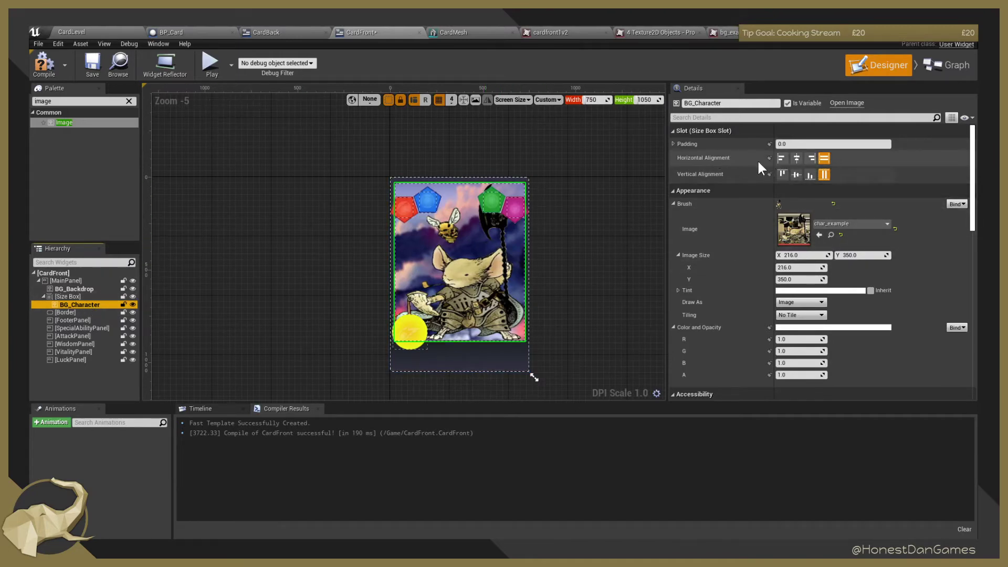
Try centring BG_Character horizontally and vertically within its Size Box slot.
{"action": "left_click", "coordinate": [799, 160]}
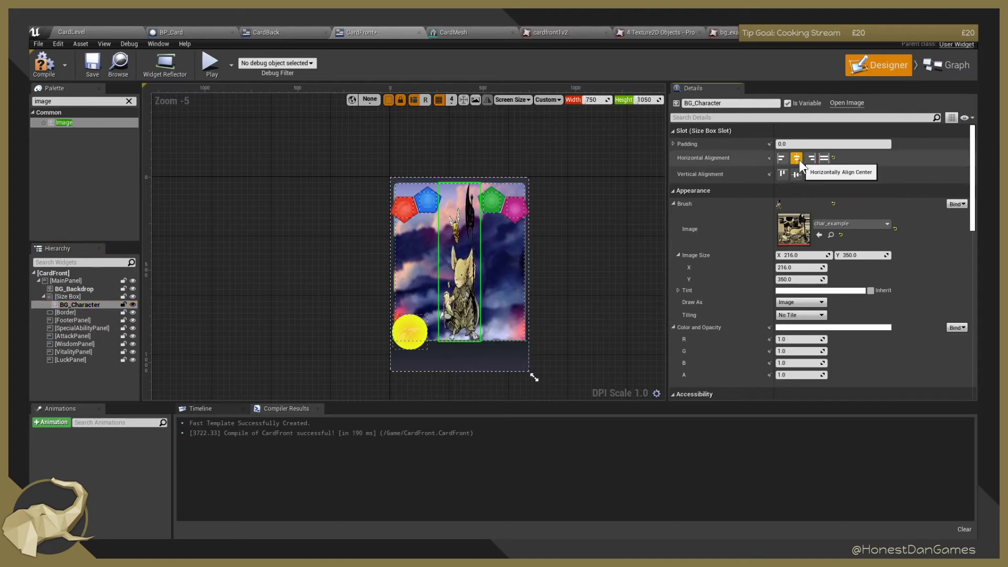
{"action": "left_click", "coordinate": [798, 175]}
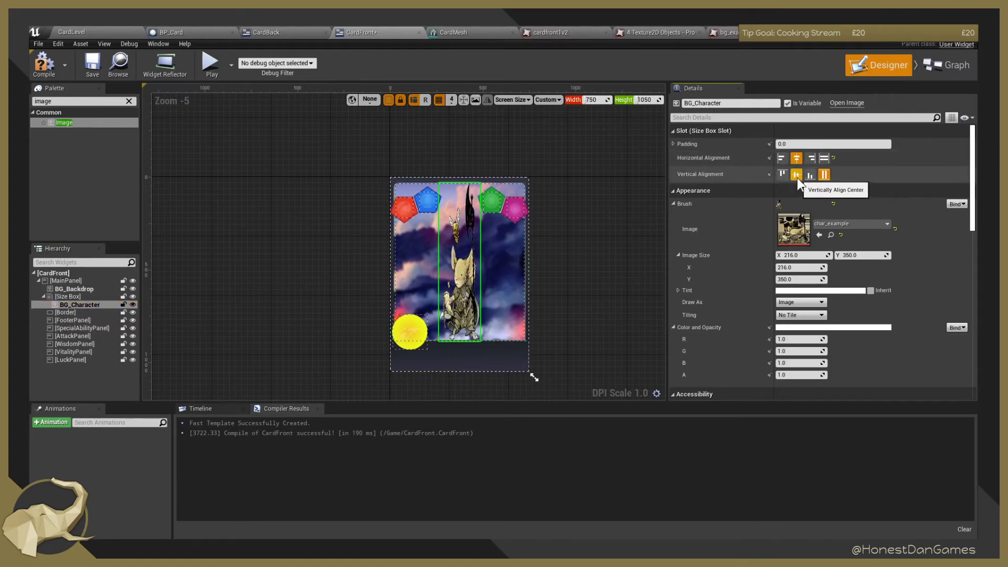
{"action": "key", "text": "ctrl+z"}
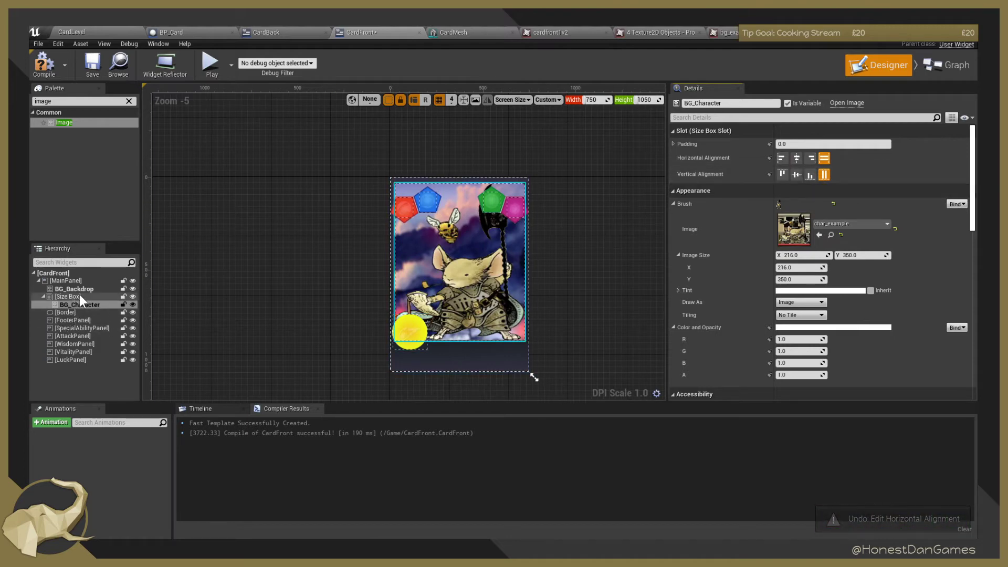
{"action": "left_click", "coordinate": [797, 159]}
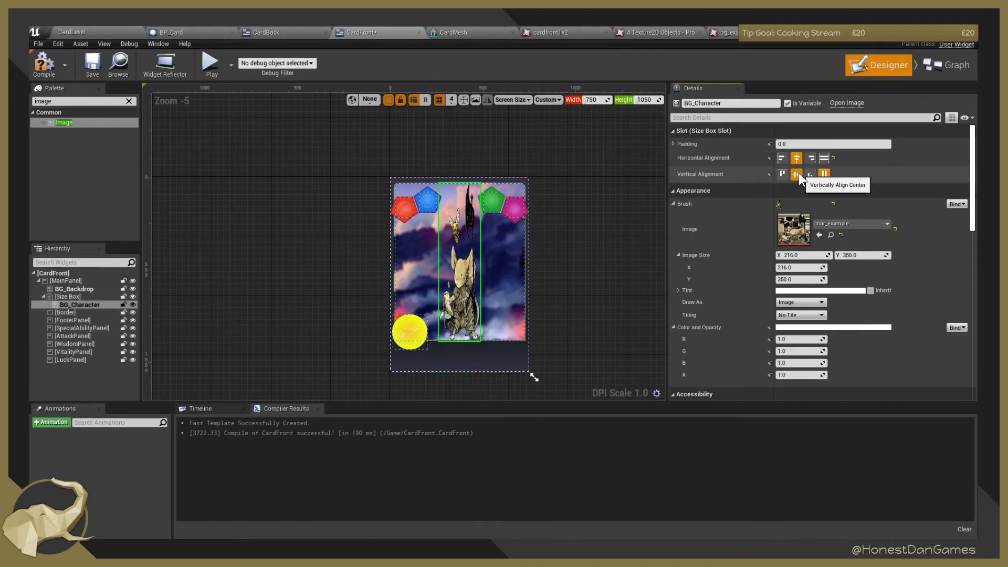
{"action": "left_click", "coordinate": [797, 174]}
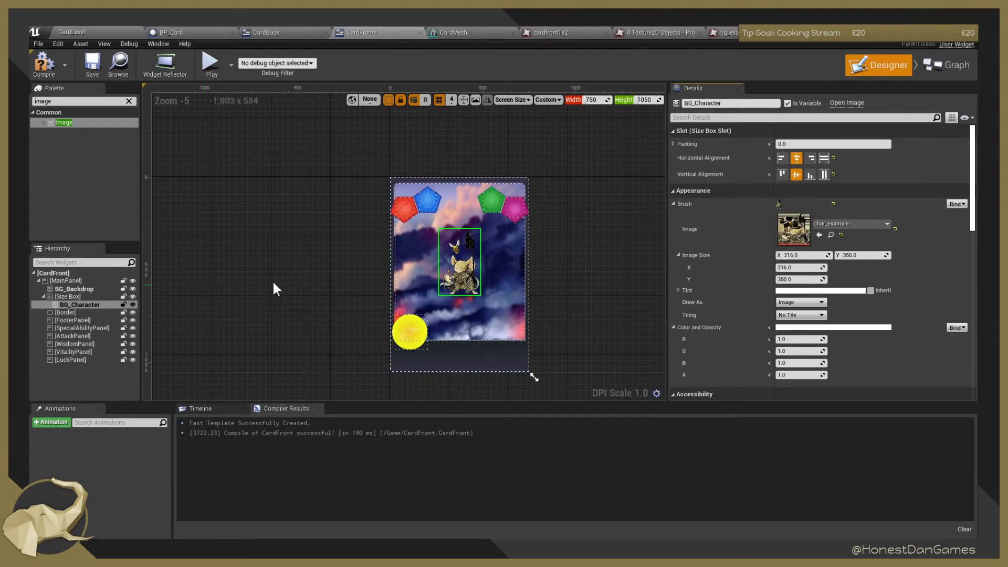
{"action": "scroll", "coordinate": [464, 270], "scroll_direction": "up", "scroll_amount": 3}
{"action": "left_click", "coordinate": [444, 258]}
{"action": "scroll", "coordinate": [491, 270], "scroll_direction": "down", "scroll_amount": 4}
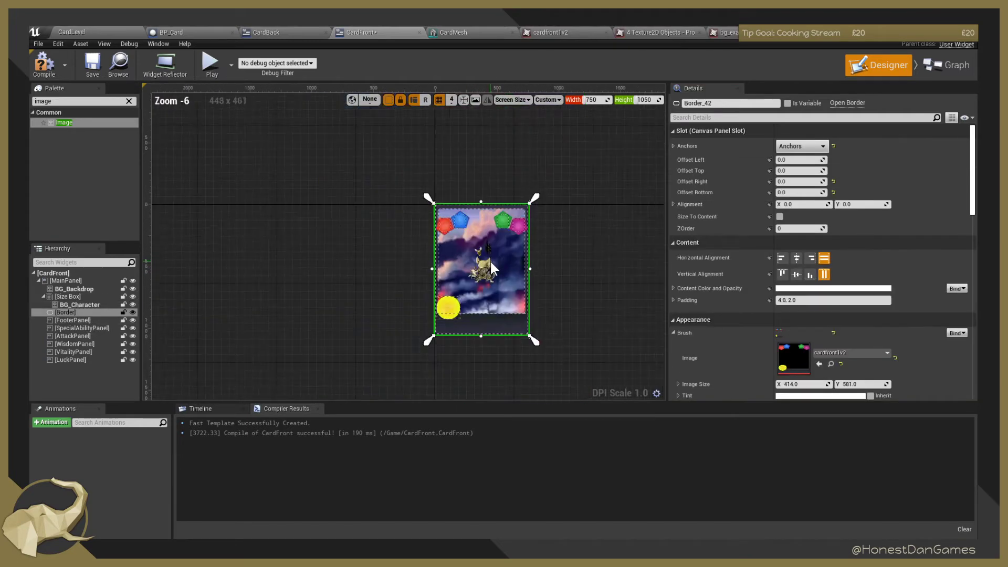
{"action": "scroll", "coordinate": [489, 261], "scroll_direction": "up", "scroll_amount": 4}
{"action": "scroll", "coordinate": [487, 268], "scroll_direction": "down", "scroll_amount": 3}
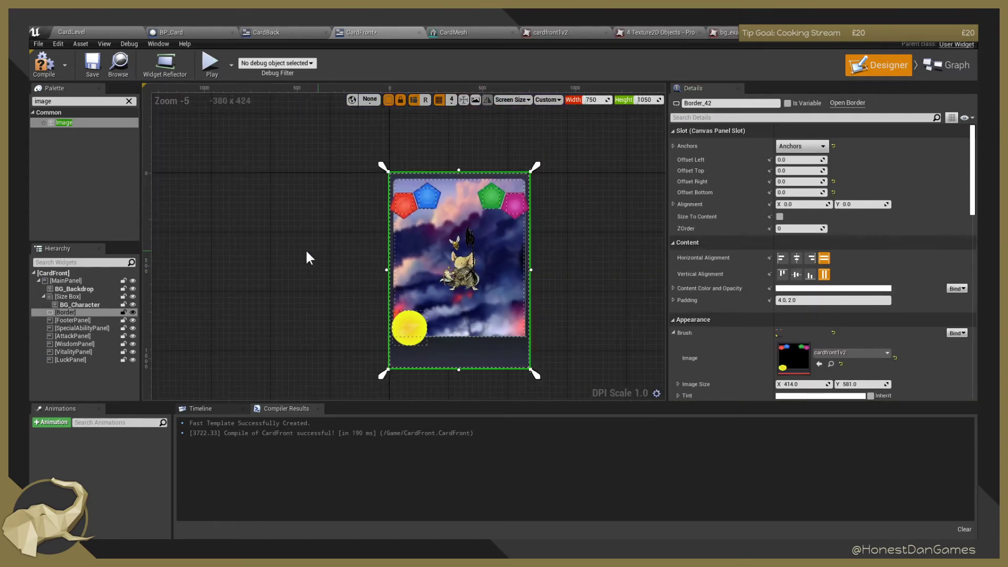
Restore BG_Character's horizontal and vertical slot alignment to Fill.
{"action": "left_click", "coordinate": [73, 304]}
{"action": "left_click", "coordinate": [77, 297]}
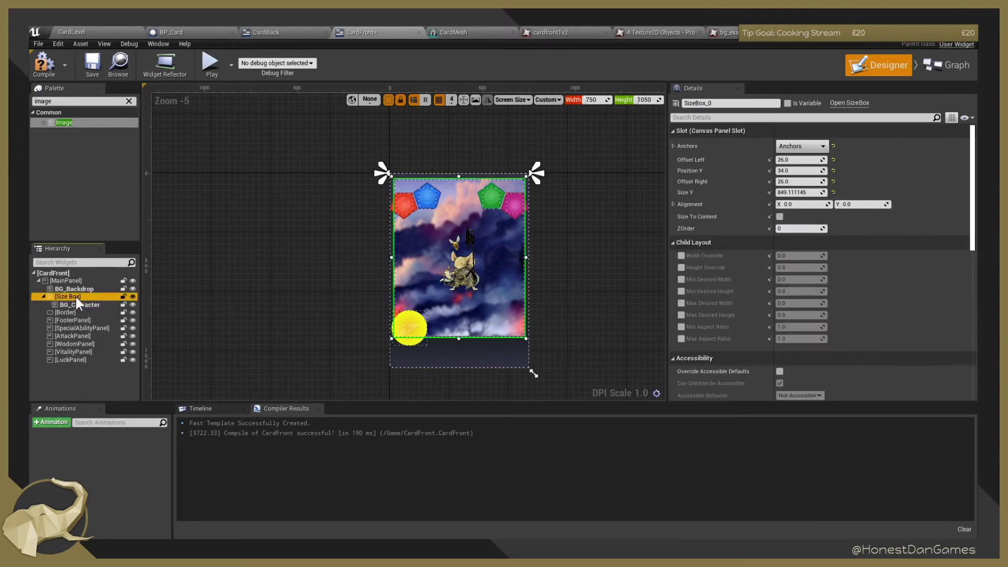
{"action": "left_click", "coordinate": [87, 303]}
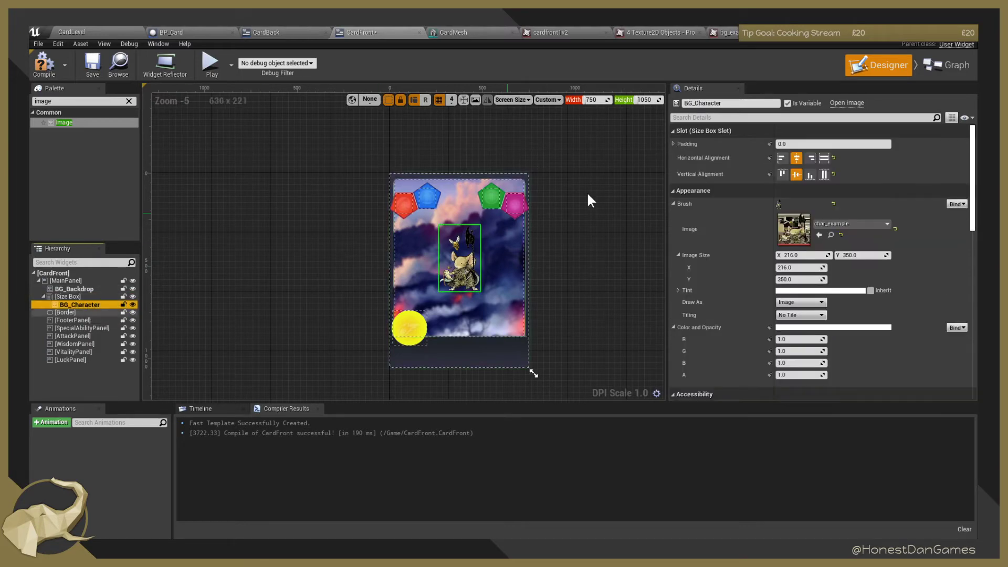
{"action": "left_click", "coordinate": [825, 158]}
{"action": "left_click", "coordinate": [825, 175]}
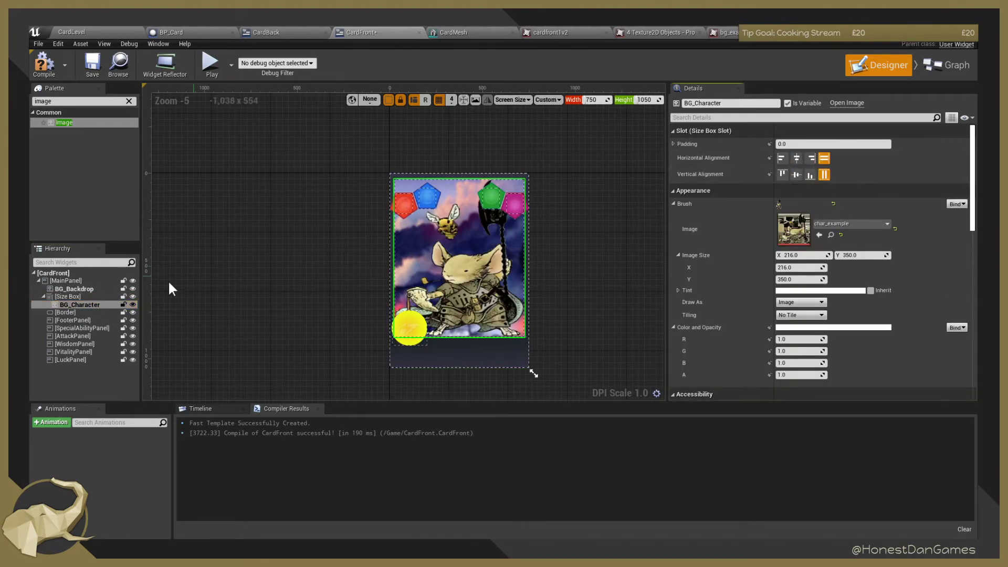
Wrap BG_Character with a Scale Box inside the existing Size Box.
{"action": "left_click", "coordinate": [85, 297]}
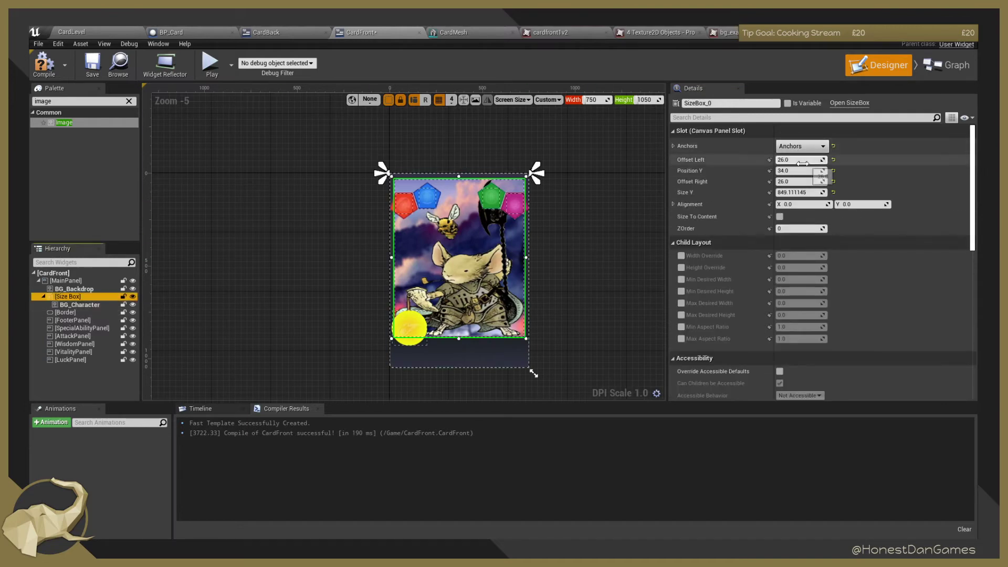
{"action": "right_click", "coordinate": [71, 296]}
{"action": "mouse_move", "coordinate": [116, 387]}
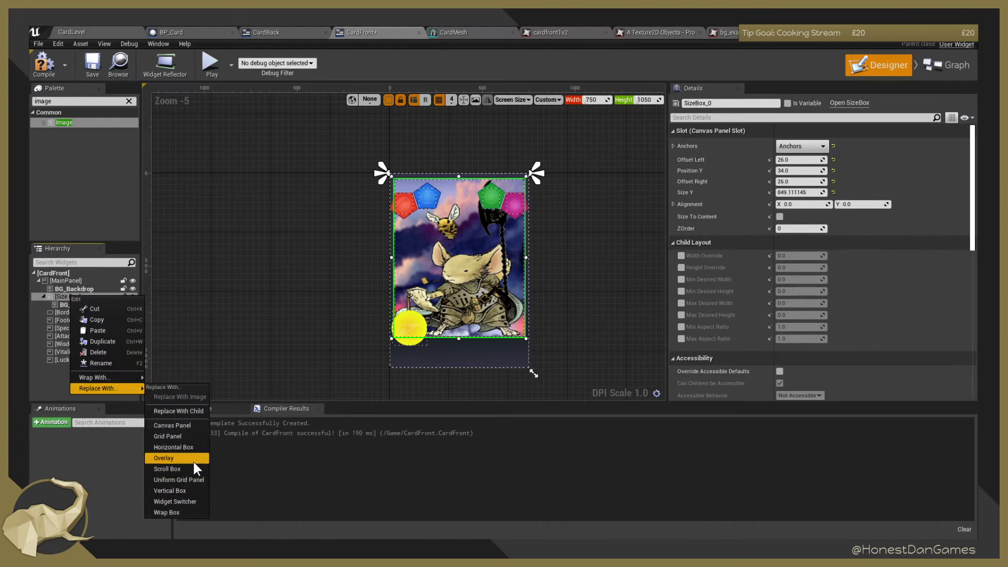
{"action": "right_click", "coordinate": [62, 305]}
{"action": "mouse_move", "coordinate": [109, 389]}
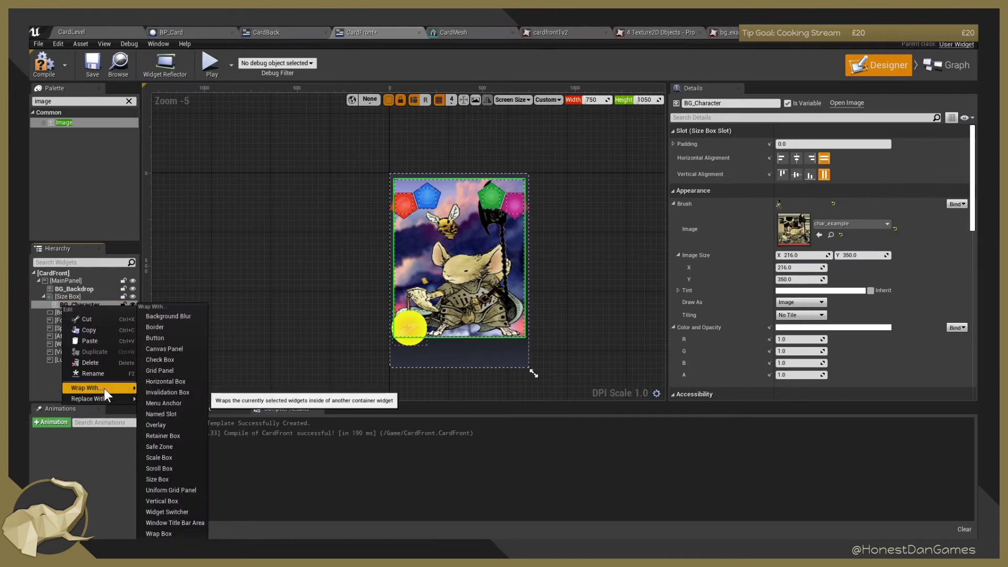
{"action": "left_click", "coordinate": [168, 456]}
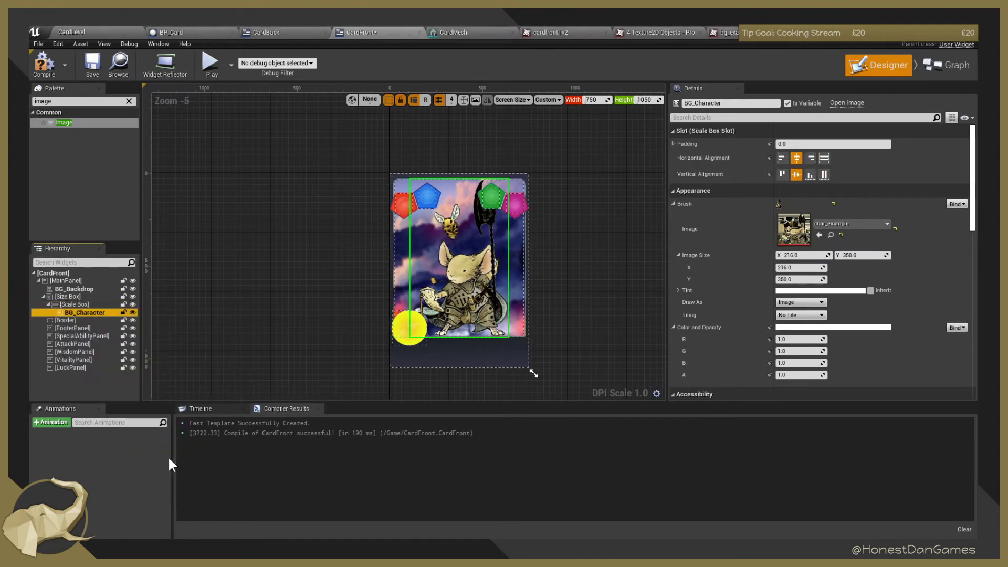
Try moving the Scale Box directly under MainPanel and deleting the Size Box, and undo both changes.
{"action": "left_click", "coordinate": [79, 305]}
{"action": "left_click_drag", "start_coordinate": [74, 298], "coordinate": [64, 282]}
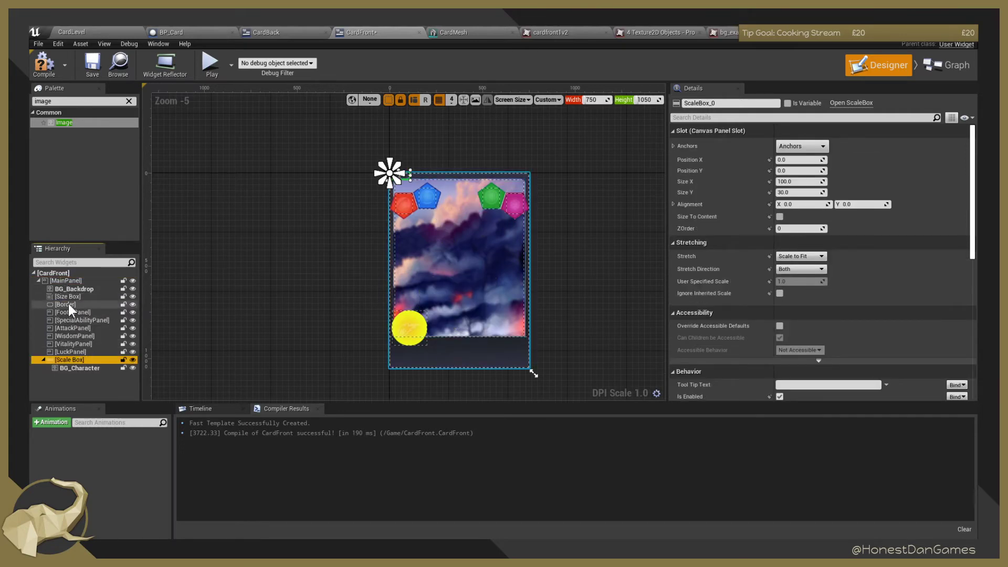
{"action": "left_click", "coordinate": [77, 297]}
{"action": "key", "text": "Delete"}
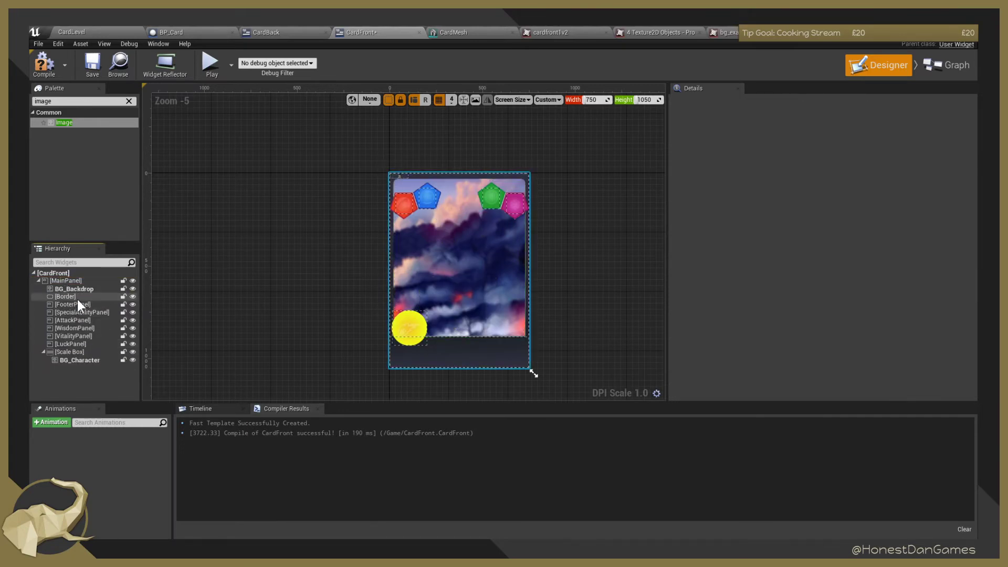
{"action": "left_click", "coordinate": [73, 353]}
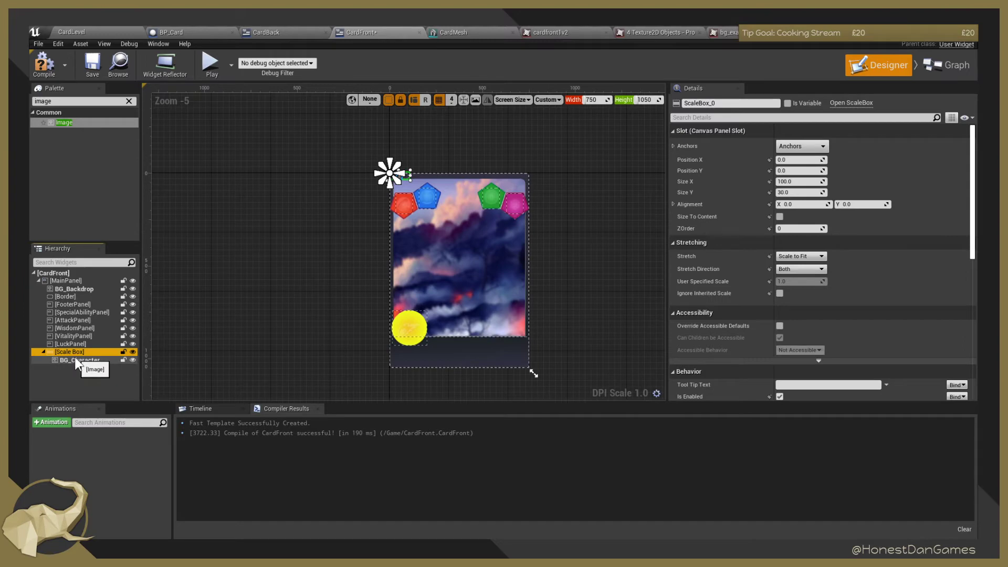
{"action": "key", "text": "ctrl+z"}
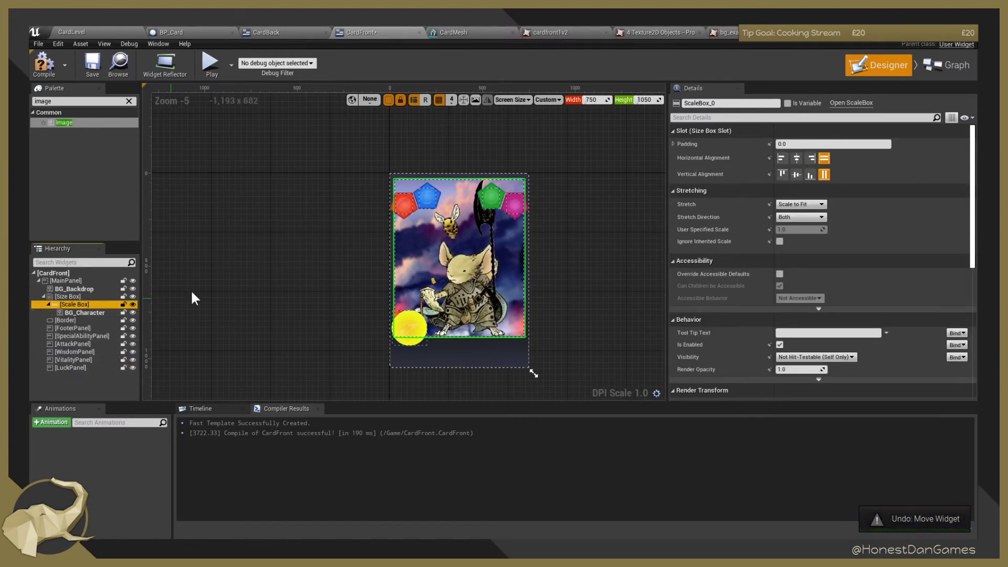
Review the settings of the Size Box and the nested Scale Box with its BG_Character image.
{"action": "left_click", "coordinate": [68, 297]}
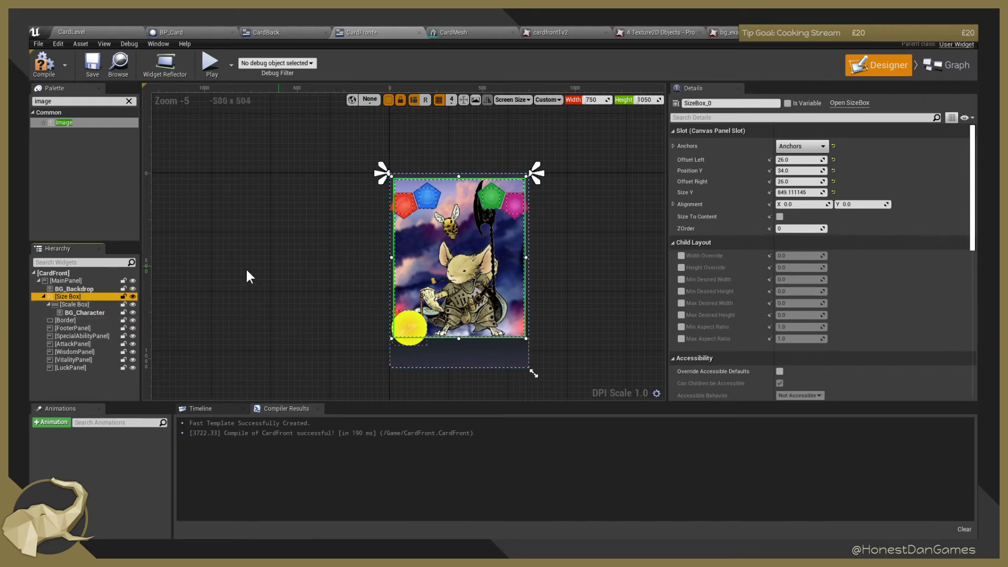
{"action": "left_click", "coordinate": [76, 305]}
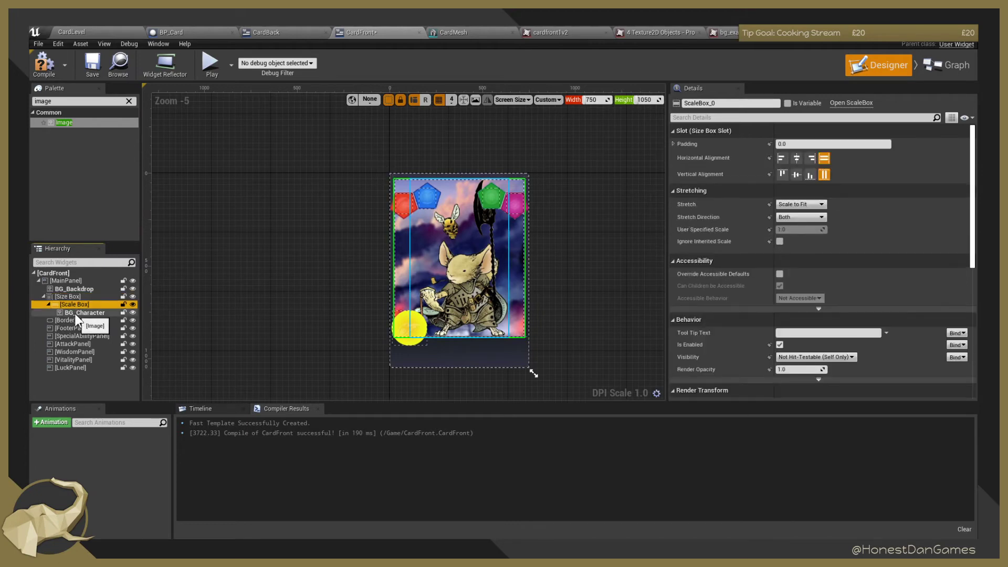
{"action": "left_click", "coordinate": [75, 314]}
Try placing the Scale Box directly under MainPanel with full-stretch anchors and offsets of about 29.33 left, 28.67 right and 166.67 bottom.
{"action": "left_click", "coordinate": [73, 306]}
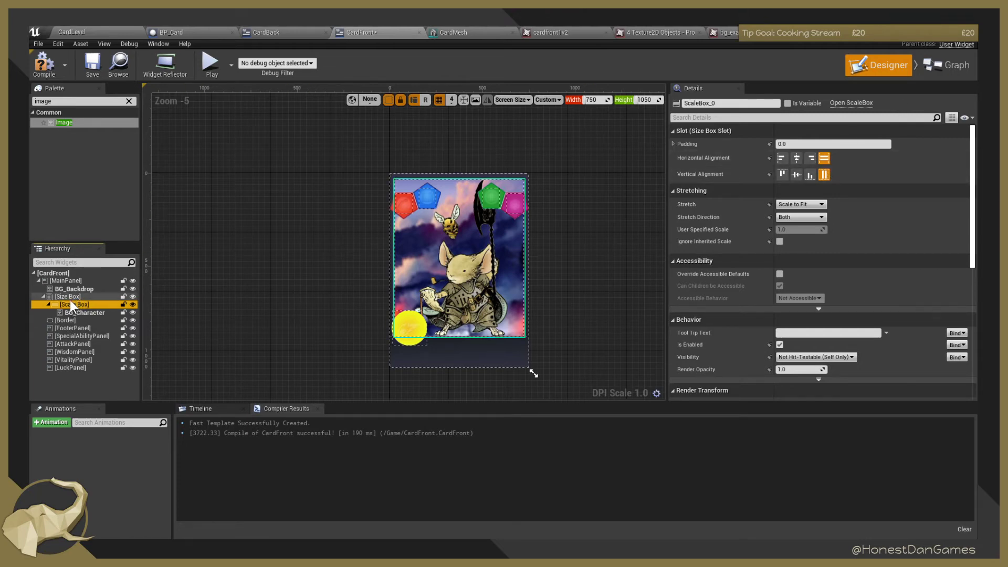
{"action": "left_click_drag", "start_coordinate": [73, 305], "coordinate": [59, 282]}
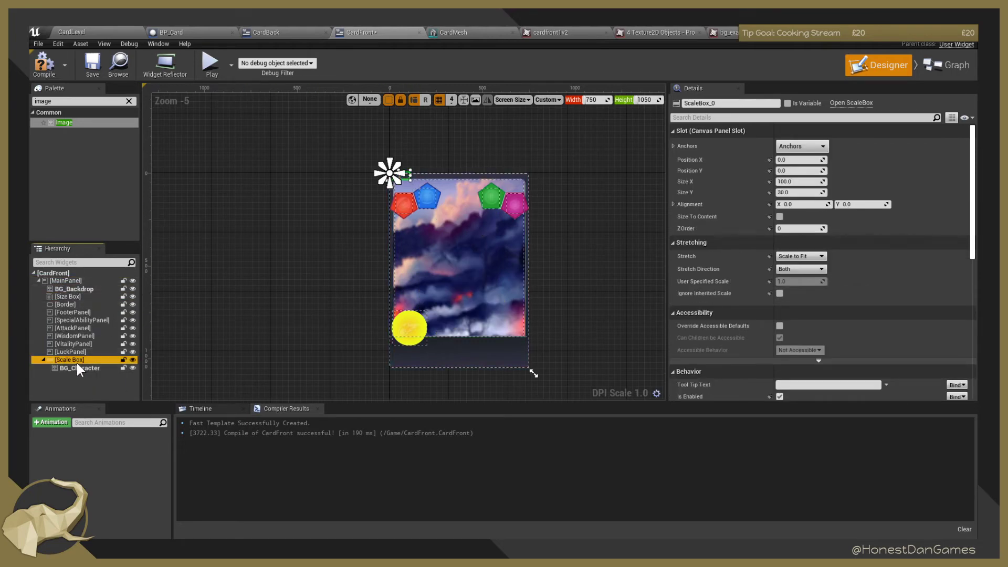
{"action": "left_click", "coordinate": [802, 146]}
{"action": "left_click", "coordinate": [893, 274]}
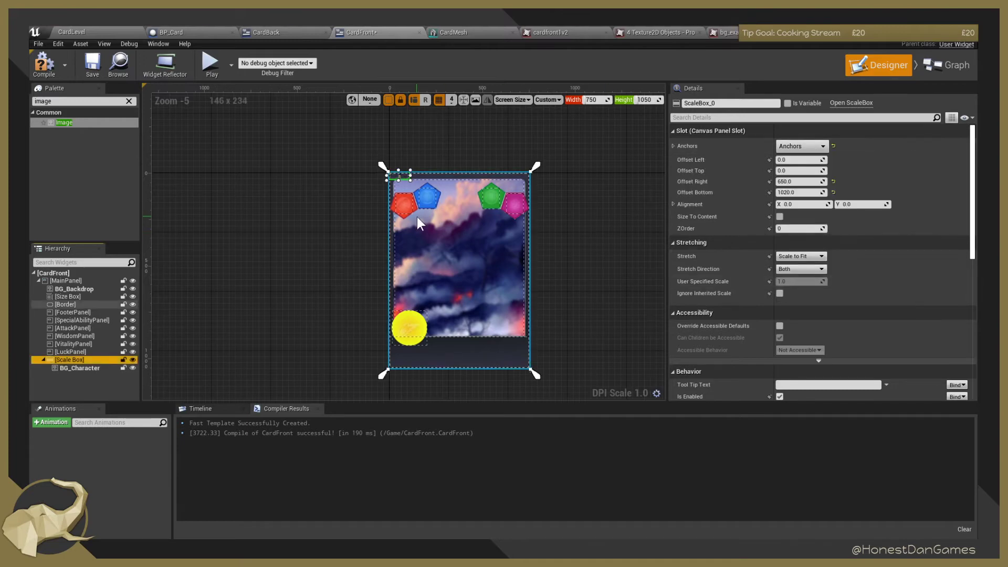
{"action": "left_click_drag", "start_coordinate": [411, 179], "coordinate": [525, 339]}
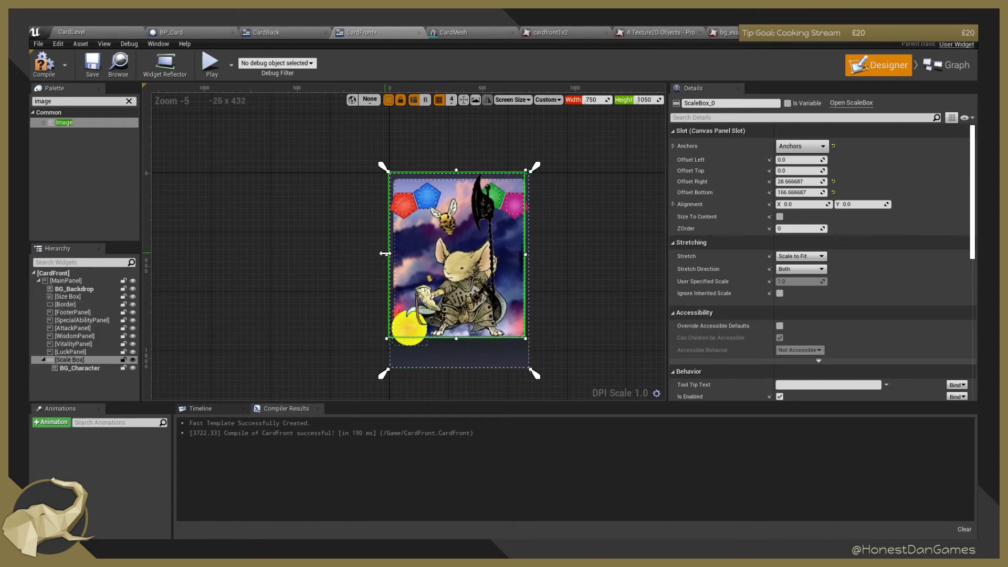
{"action": "left_click_drag", "start_coordinate": [385, 253], "coordinate": [391, 255]}
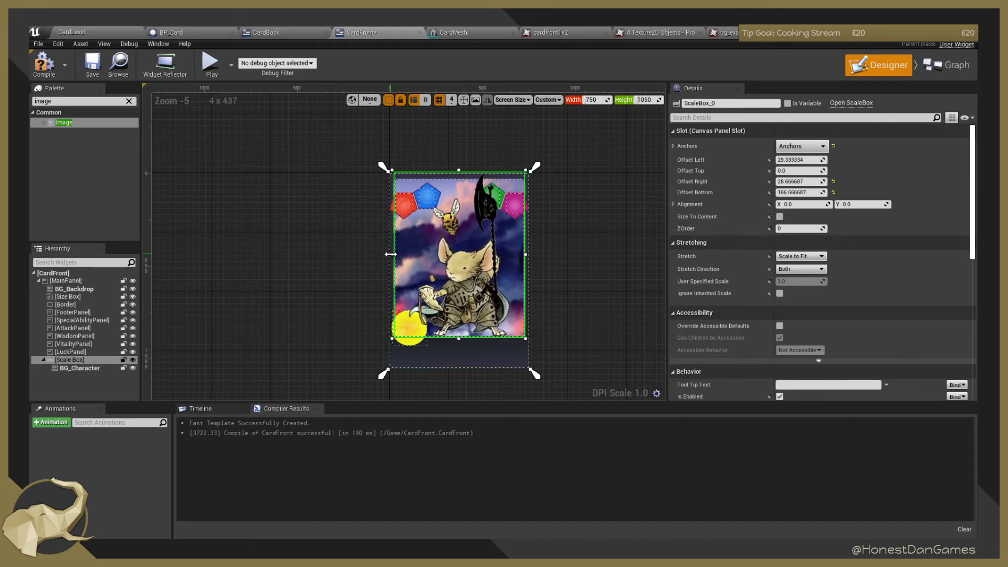
Undo the Scale Box's resizing, anchor change and move out of the Size Box.
{"action": "key", "text": "ctrl+z"}
{"action": "key", "text": "ctrl+z"}
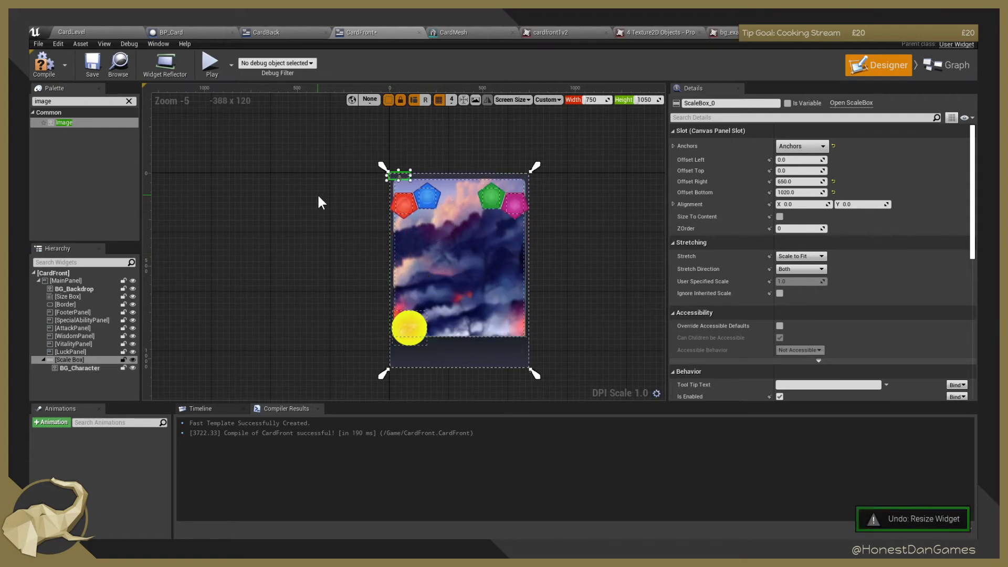
{"action": "key", "text": "ctrl+z"}
{"action": "key", "text": "ctrl+z"}
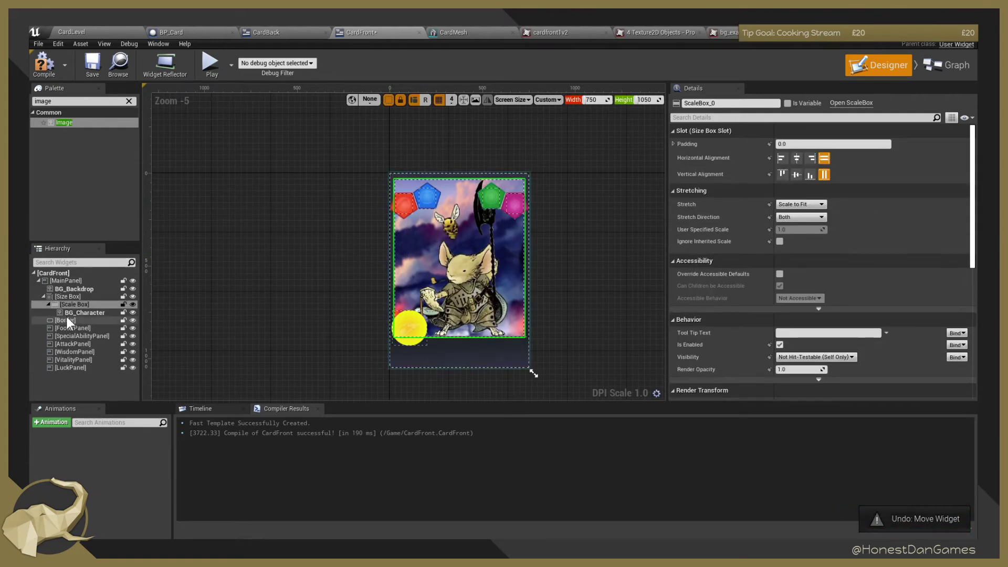
Check the character's fit on the card and which layers, such as Border and SpecialAbilityPanel, get selected in the design view.
{"action": "left_click", "coordinate": [69, 297]}
{"action": "left_click", "coordinate": [248, 250]}
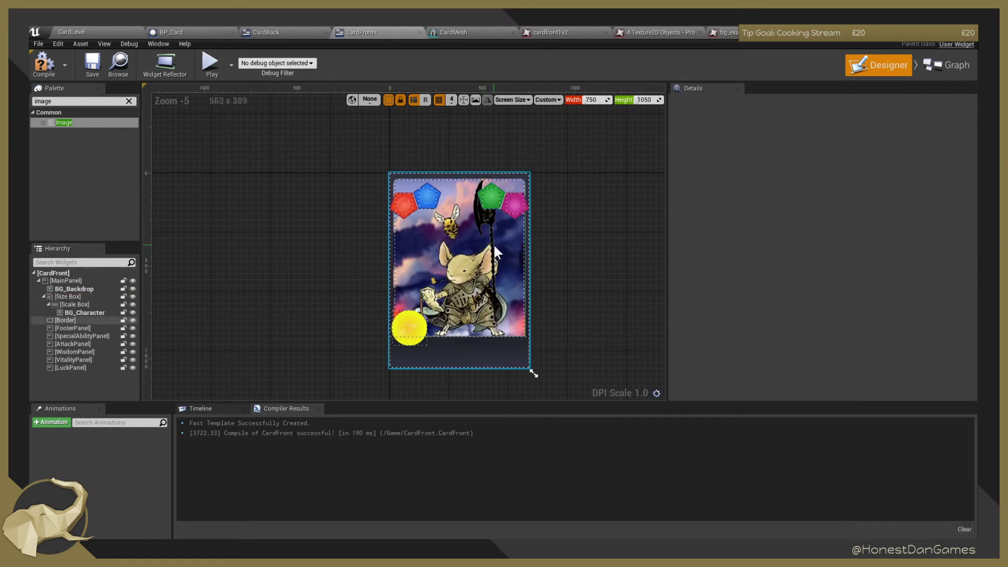
{"action": "left_click", "coordinate": [472, 269]}
{"action": "left_click", "coordinate": [608, 225]}
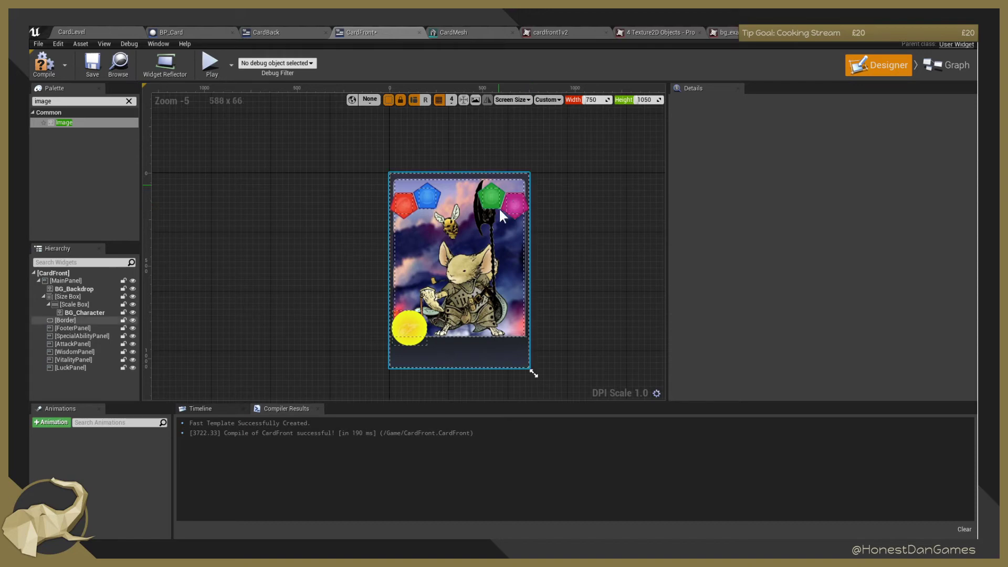
{"action": "left_click", "coordinate": [471, 282]}
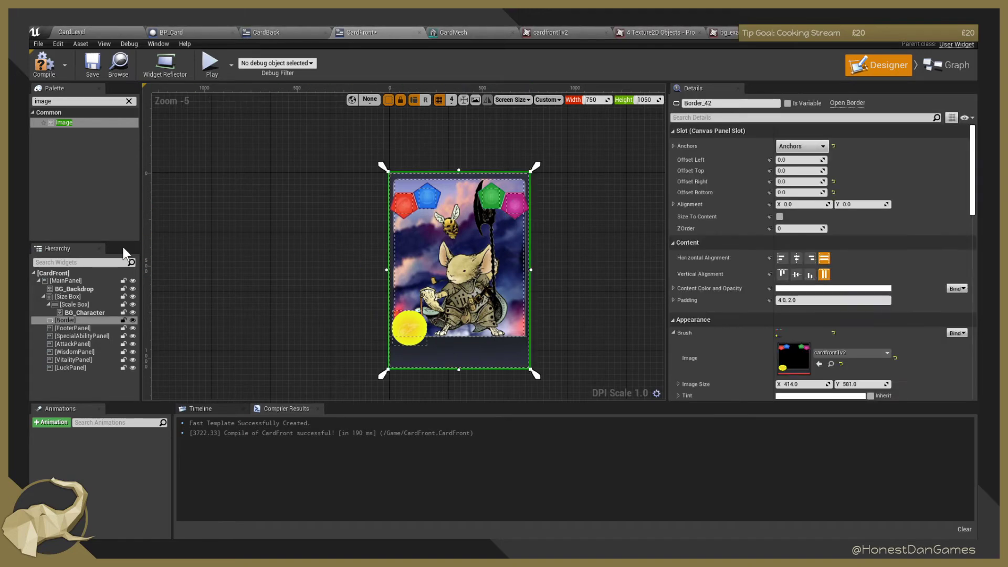
{"action": "left_click", "coordinate": [596, 324]}
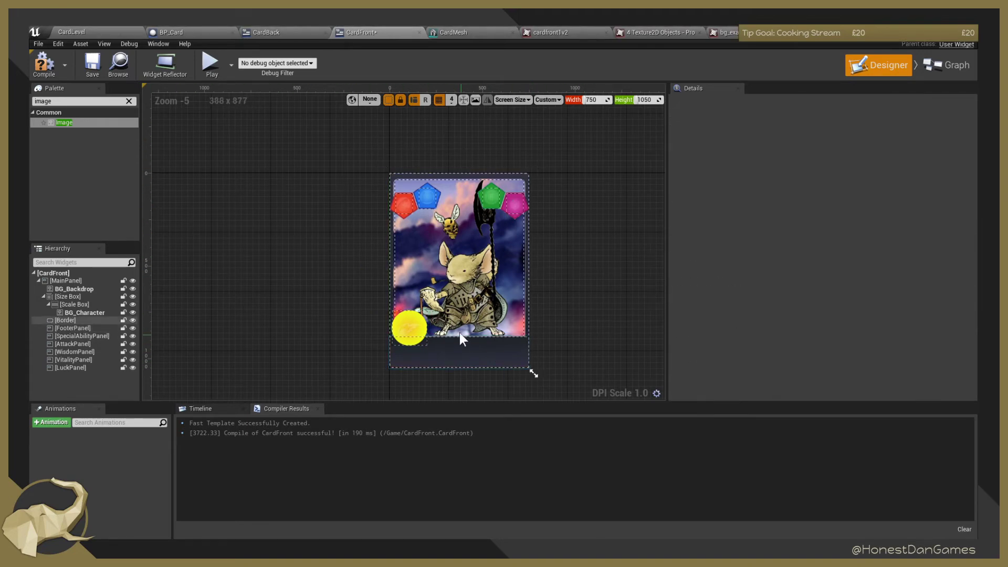
{"action": "left_click", "coordinate": [409, 326]}
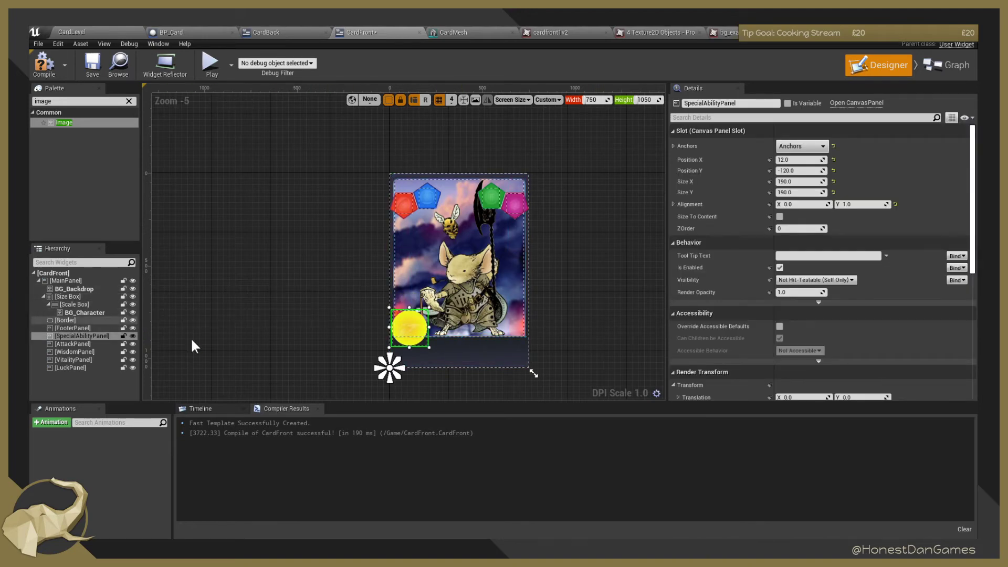
Add a Text widget from the palette as a child of FooterPanel.
{"action": "left_click", "coordinate": [439, 348]}
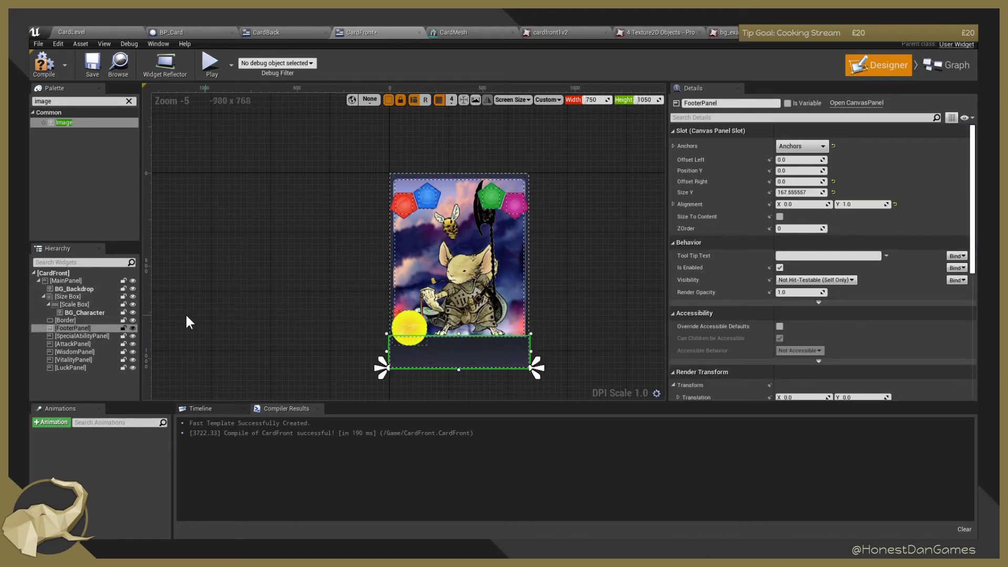
{"action": "right_click", "coordinate": [80, 329]}
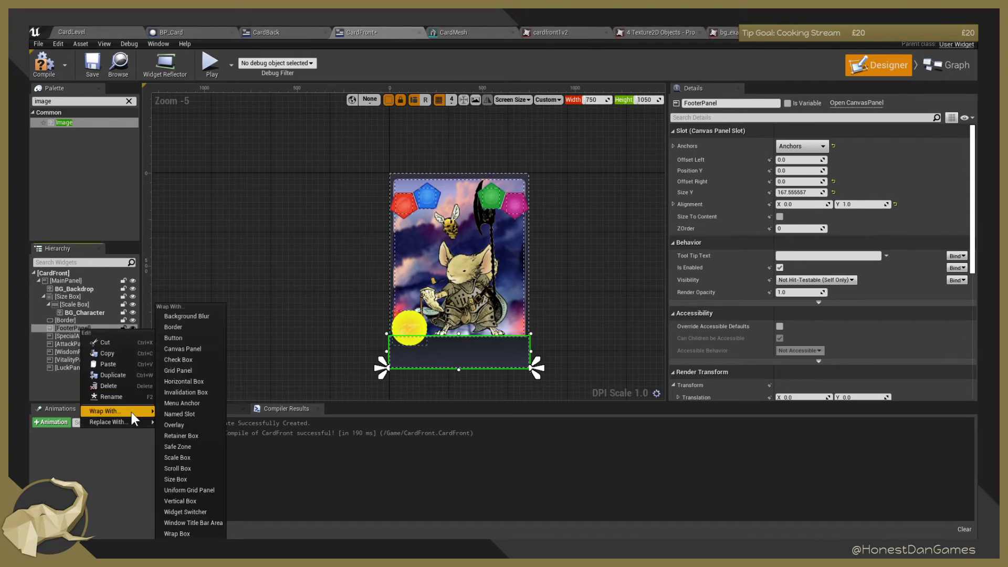
{"action": "left_click", "coordinate": [76, 101]}
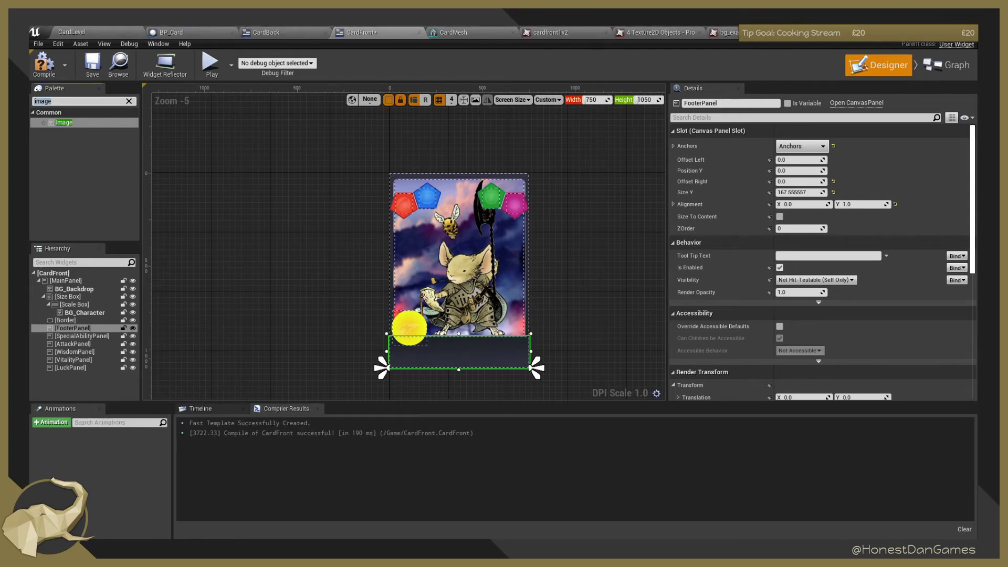
{"action": "type", "text": "Text"}
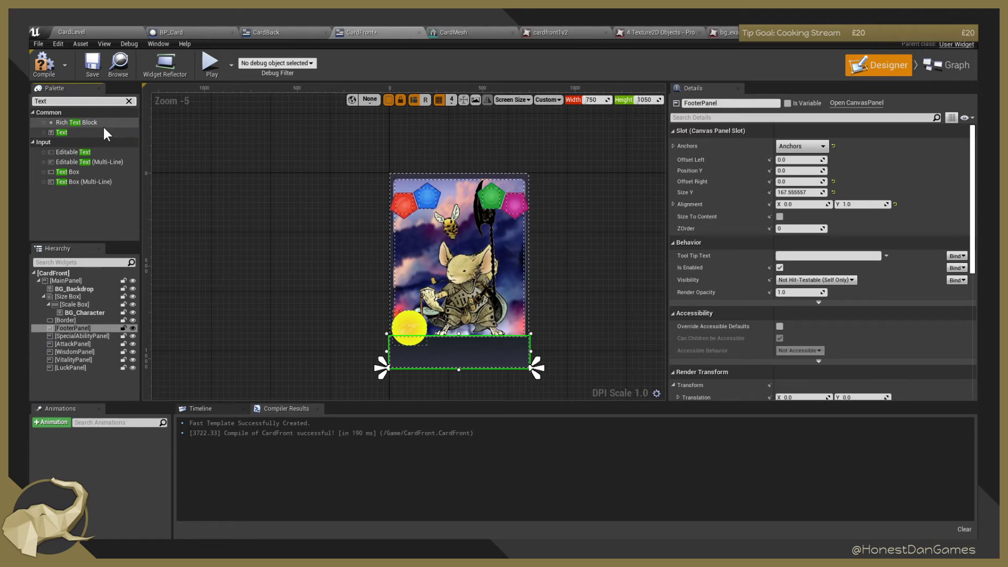
{"action": "left_click", "coordinate": [69, 131]}
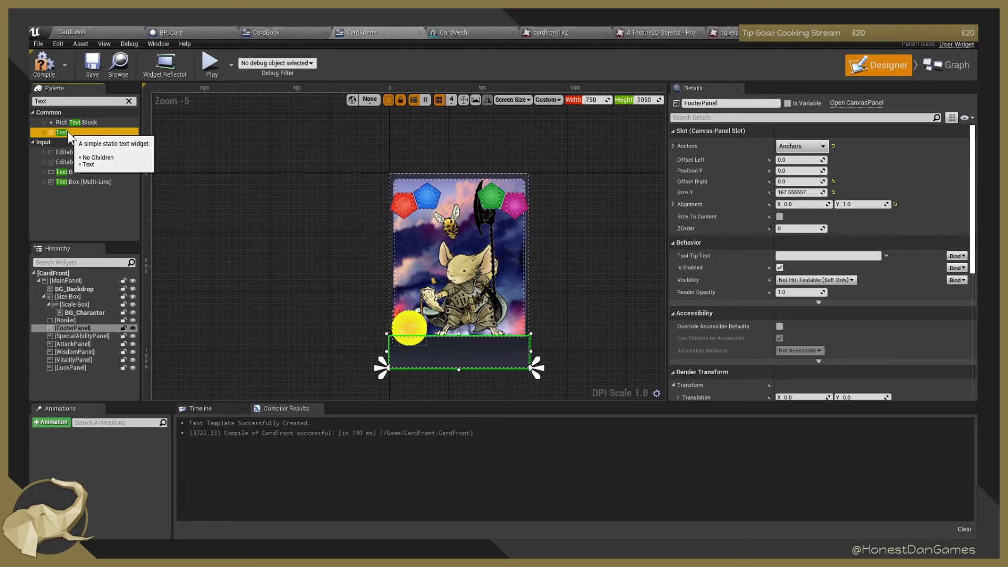
{"action": "left_click_drag", "start_coordinate": [63, 133], "coordinate": [71, 328]}
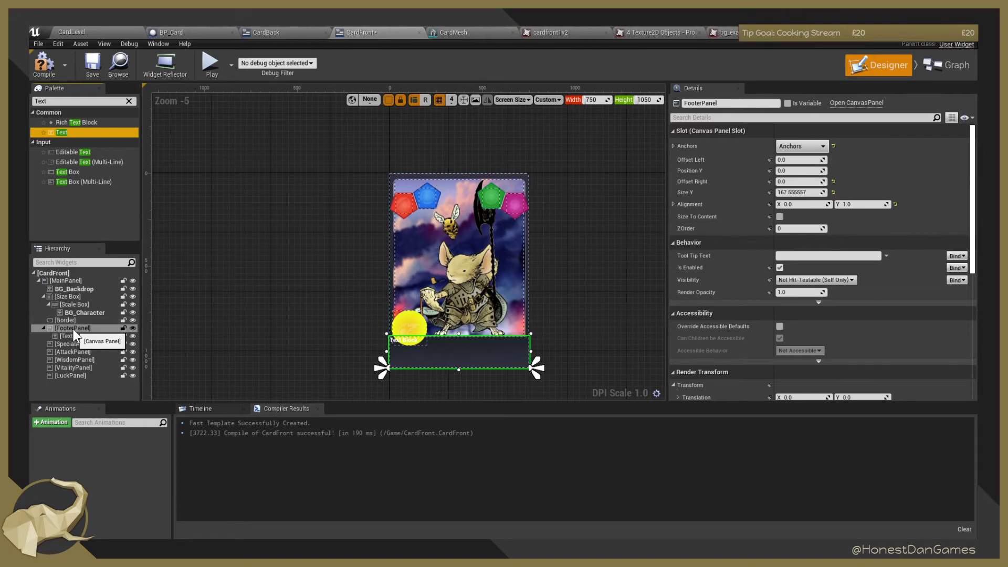
Try full-stretch anchors with left and right offsets of 20 on FooterPanel, and undo the offset edits.
{"action": "left_click", "coordinate": [799, 146]}
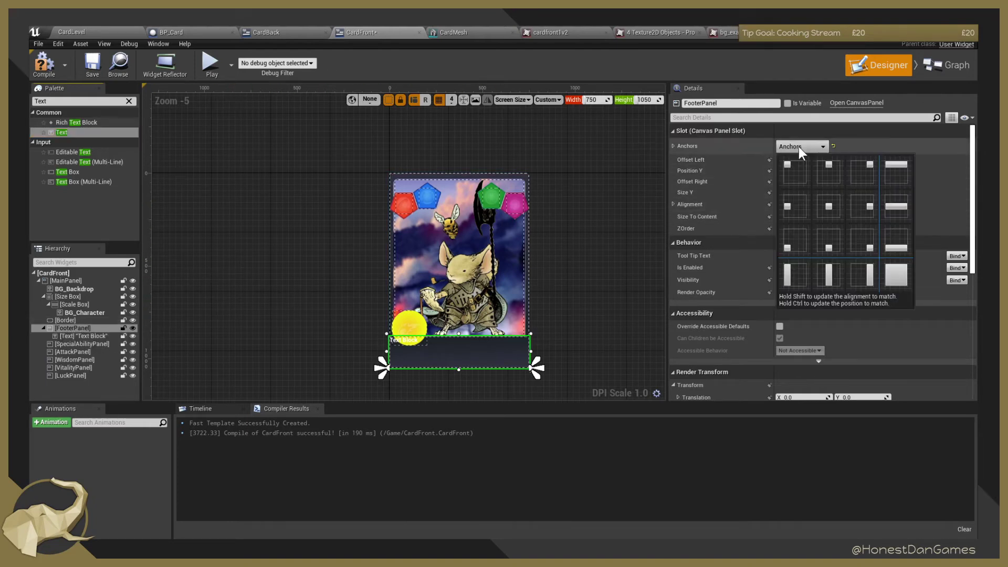
{"action": "left_click", "coordinate": [897, 272]}
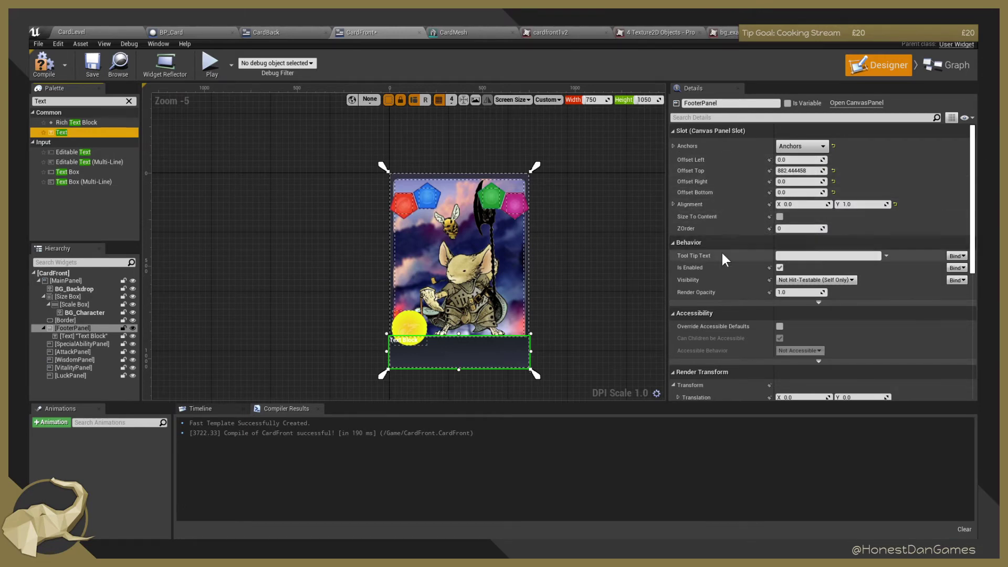
{"action": "left_click", "coordinate": [798, 160]}
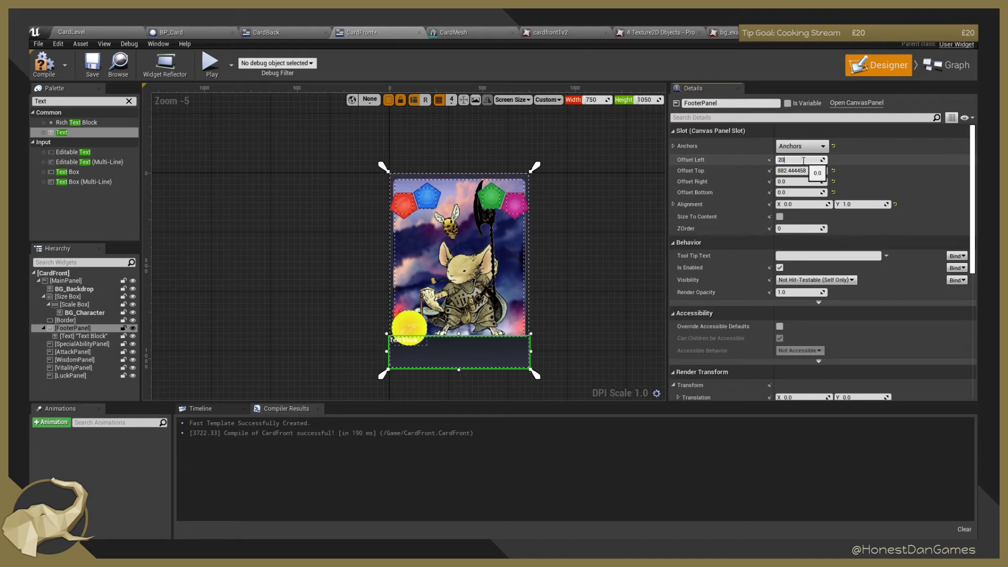
{"action": "key", "text": "Return"}
{"action": "key", "text": "Tab"}
{"action": "key", "text": "Tab"}
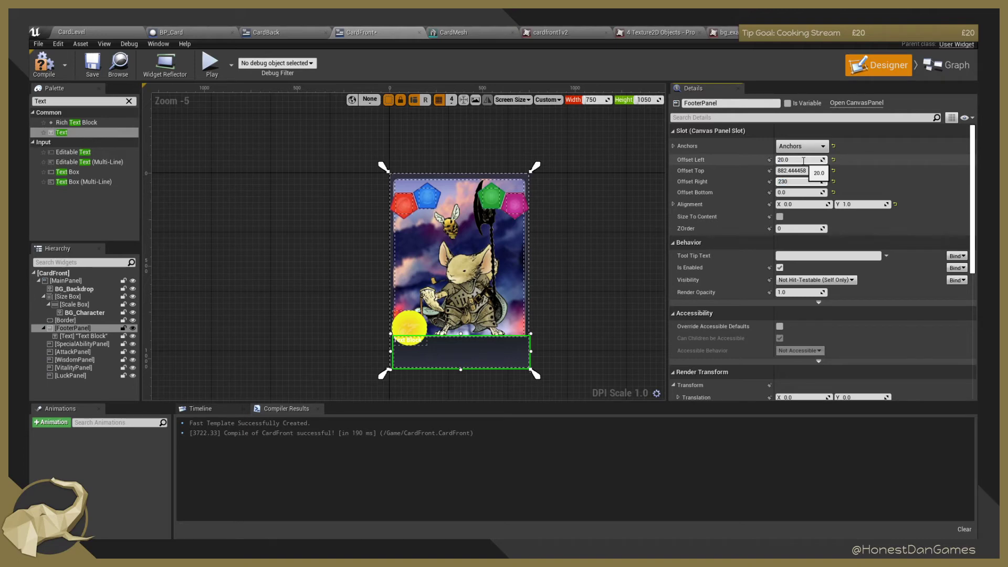
{"action": "type", "text": "20"}
{"action": "key", "text": "Return"}
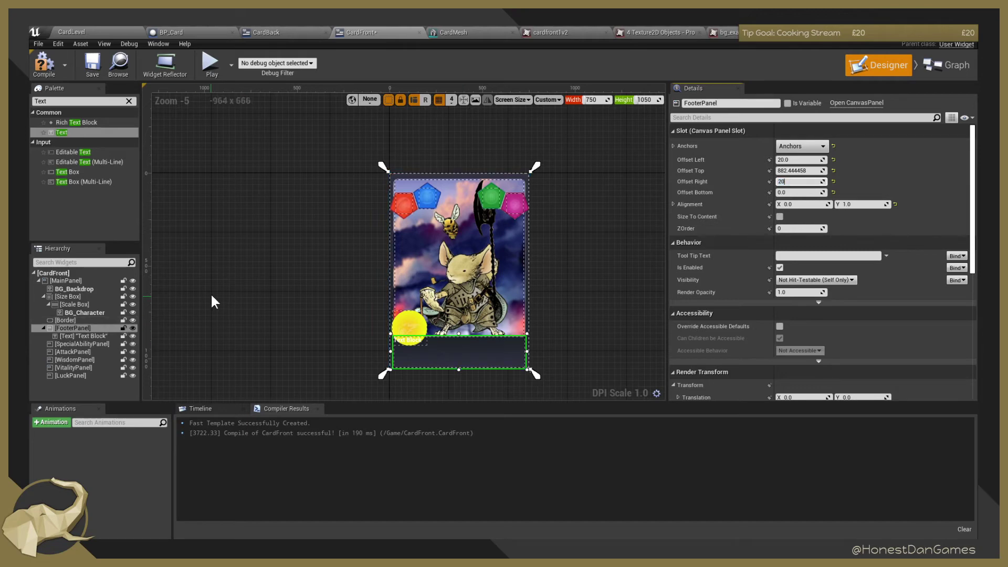
{"action": "left_click", "coordinate": [282, 294]}
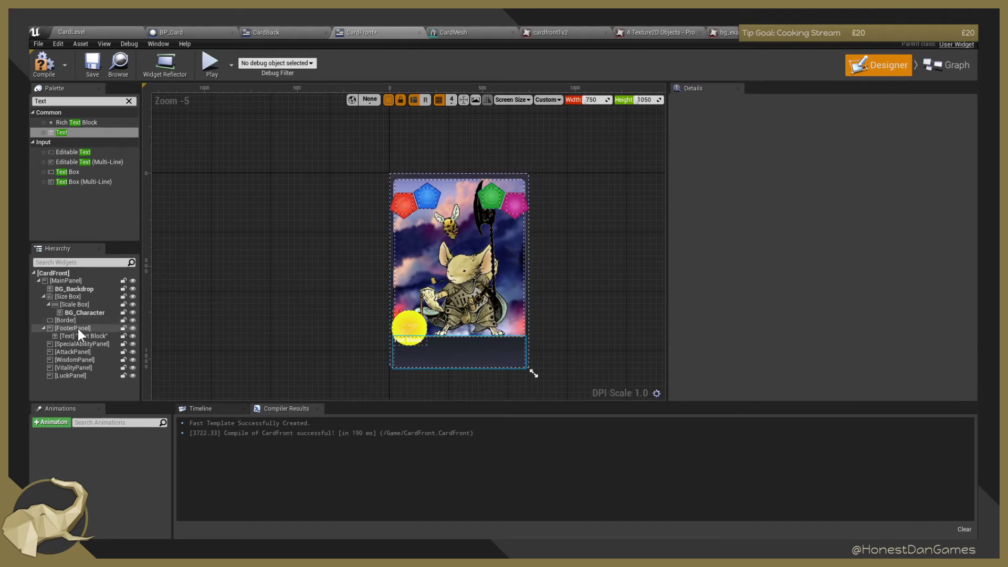
{"action": "key", "text": "ctrl+z"}
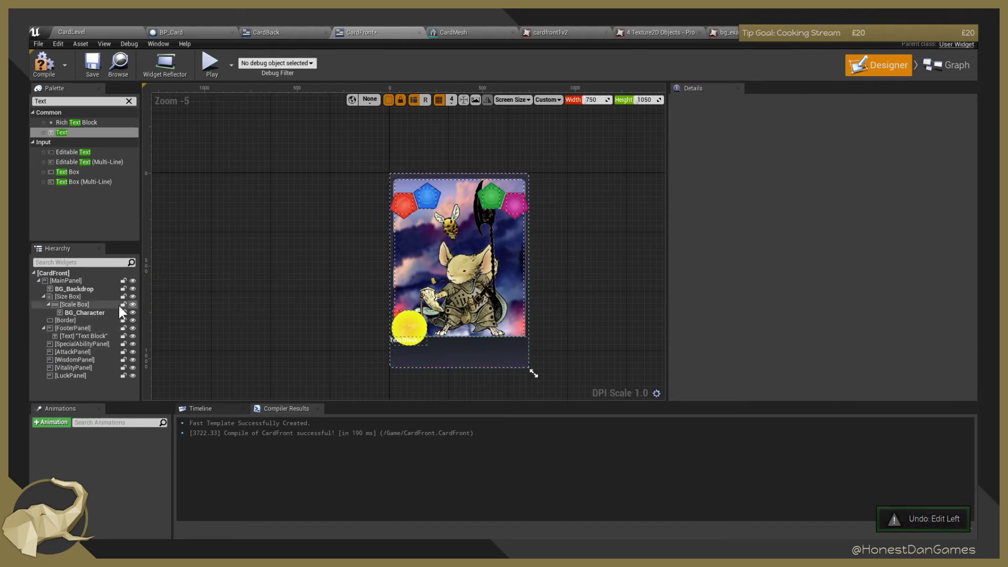
Give the footer's text block full-stretch anchors and wrap it in a Size Box.
{"action": "left_click", "coordinate": [87, 335]}
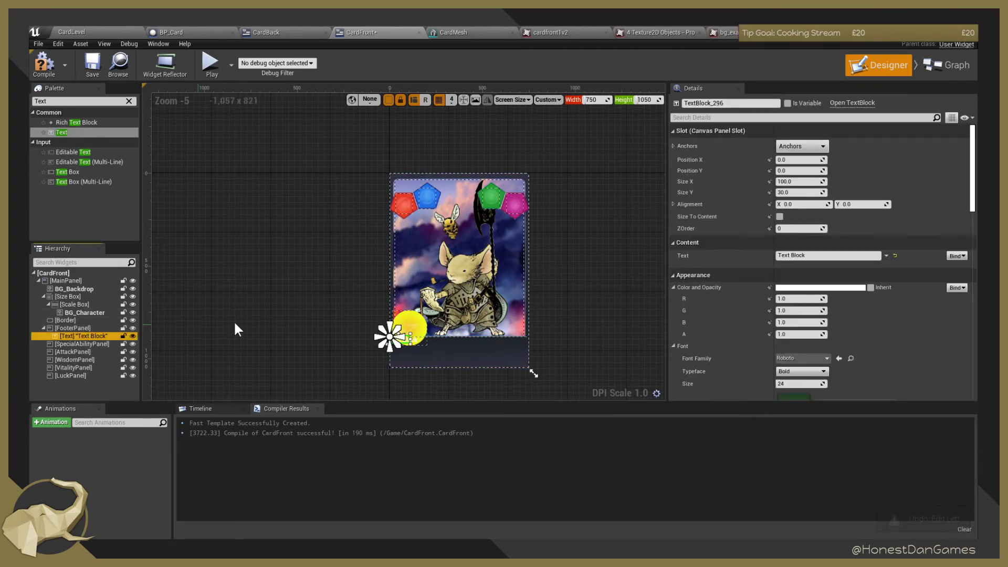
{"action": "left_click", "coordinate": [803, 146]}
{"action": "left_click", "coordinate": [897, 275]}
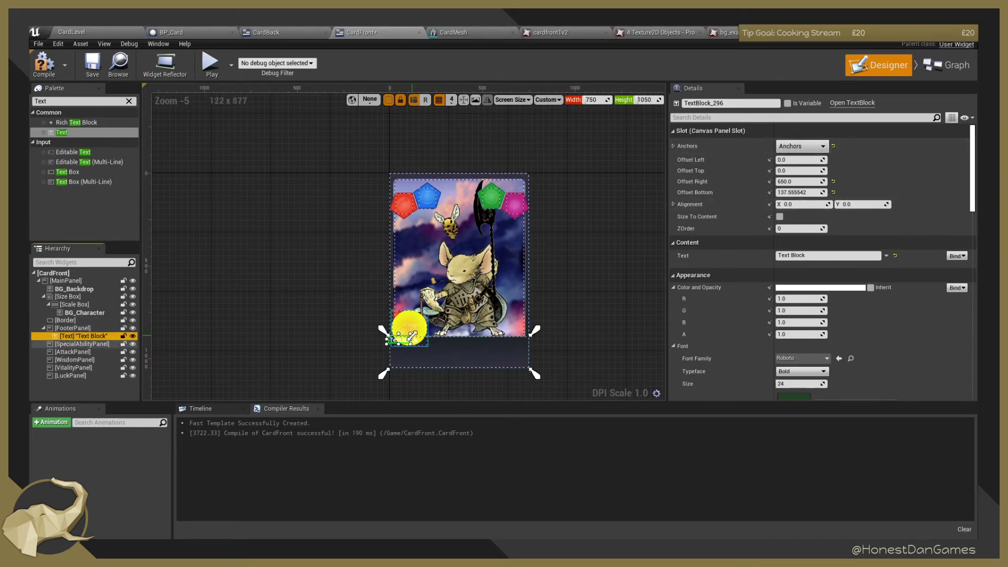
{"action": "scroll", "coordinate": [802, 332], "scroll_direction": "down", "scroll_amount": 3}
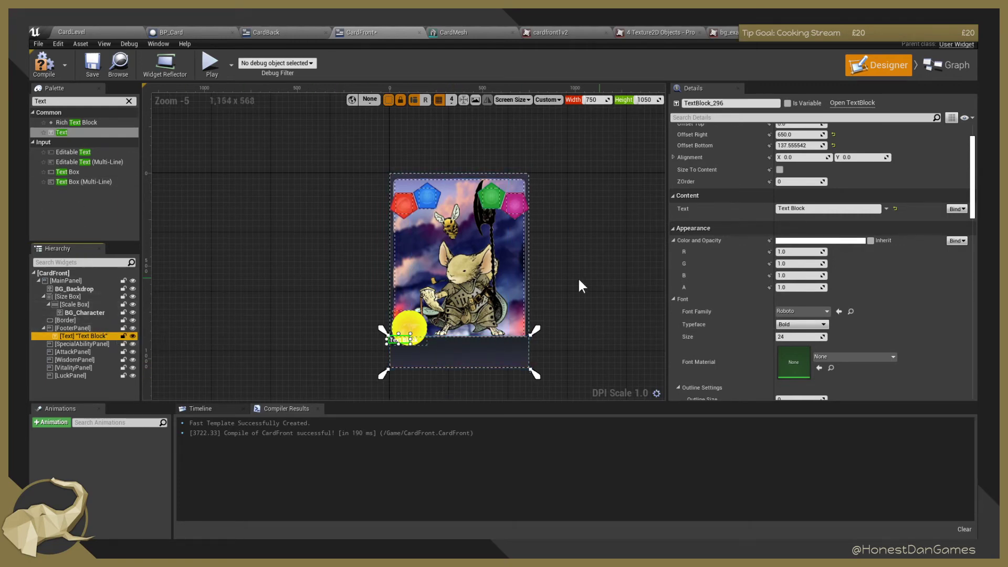
{"action": "right_click", "coordinate": [78, 335]}
{"action": "mouse_move", "coordinate": [115, 414]}
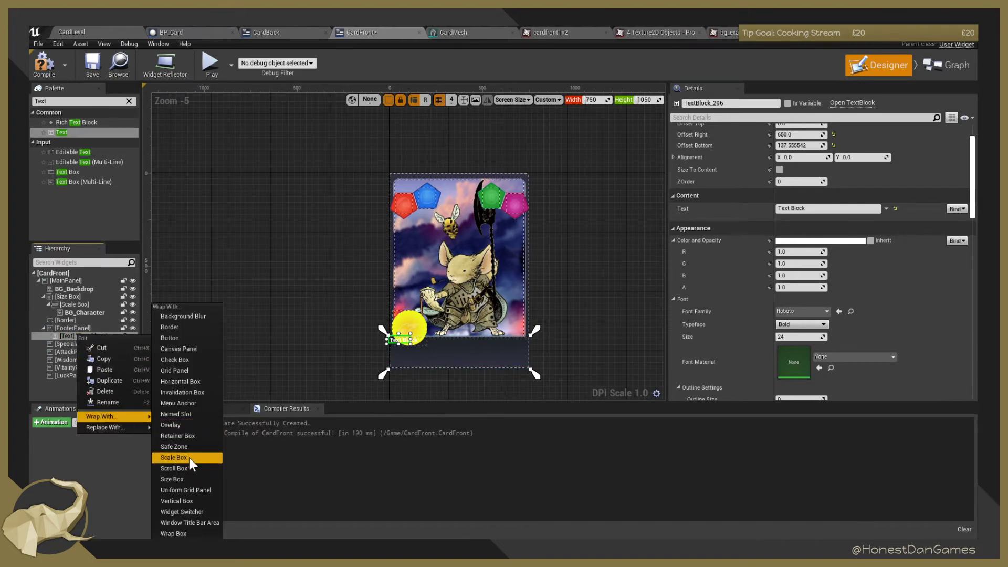
{"action": "left_click", "coordinate": [187, 479]}
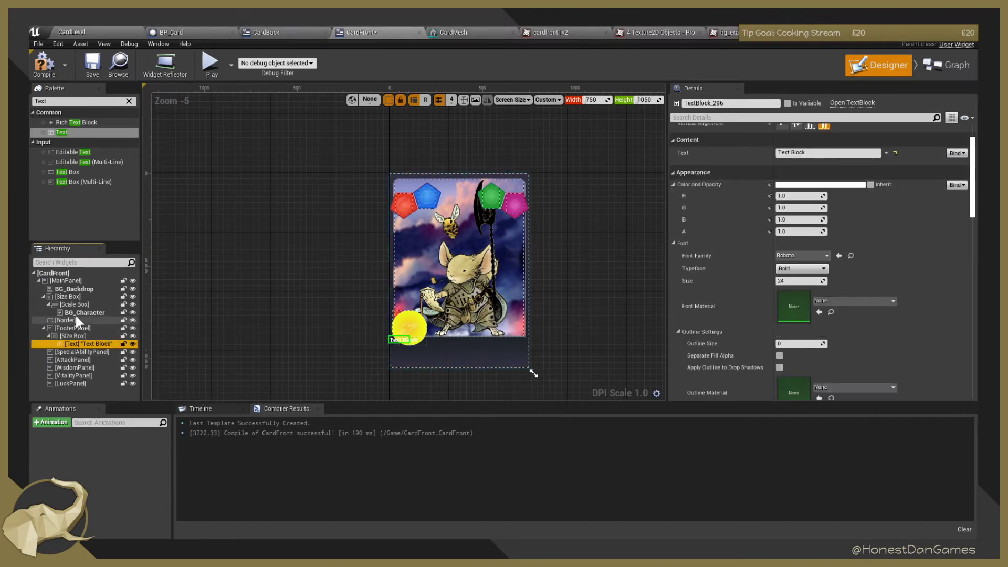
Make the text's Size Box fill FooterPanel, with full-stretch anchors and offsets of 0 on all four sides.
{"action": "left_click", "coordinate": [78, 335]}
{"action": "scroll", "coordinate": [853, 208], "scroll_direction": "up", "scroll_amount": 2}
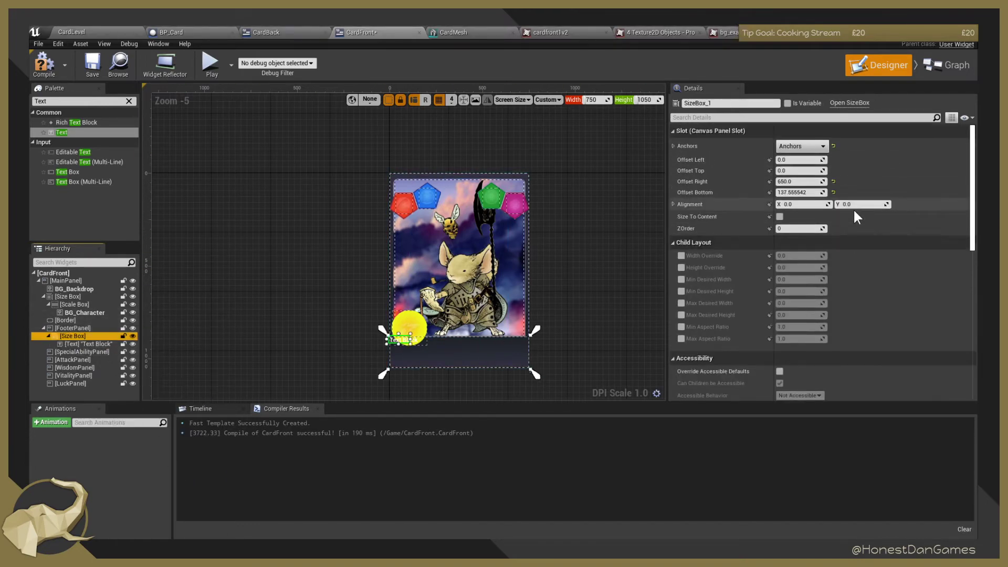
{"action": "left_click", "coordinate": [794, 150]}
{"action": "left_click", "coordinate": [903, 284]}
{"action": "left_click", "coordinate": [799, 181]}
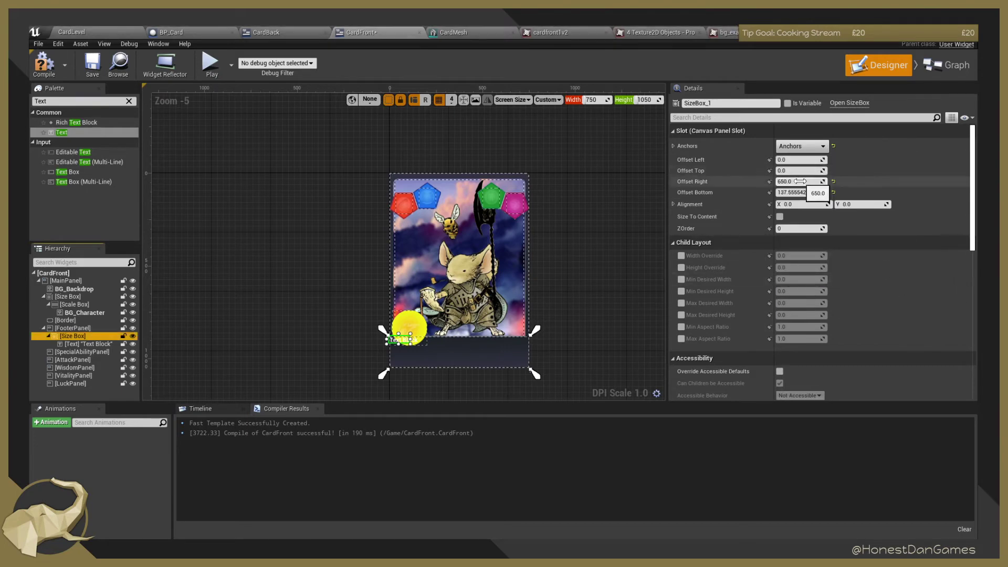
{"action": "type", "text": "100"}
{"action": "key", "text": "Return"}
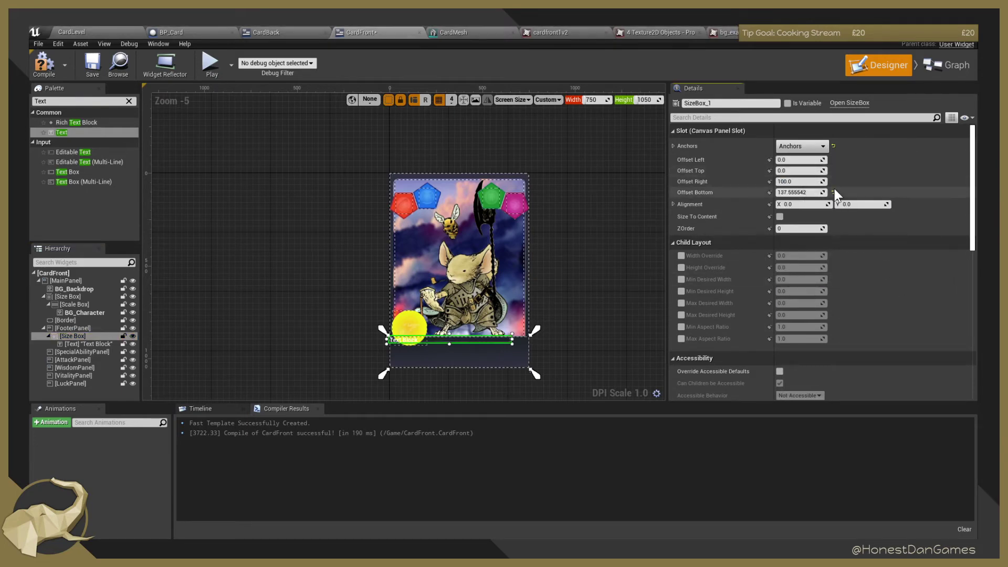
{"action": "left_click", "coordinate": [806, 183]}
{"action": "type", "text": "0"}
{"action": "key", "text": "Return"}
{"action": "left_click", "coordinate": [800, 146]}
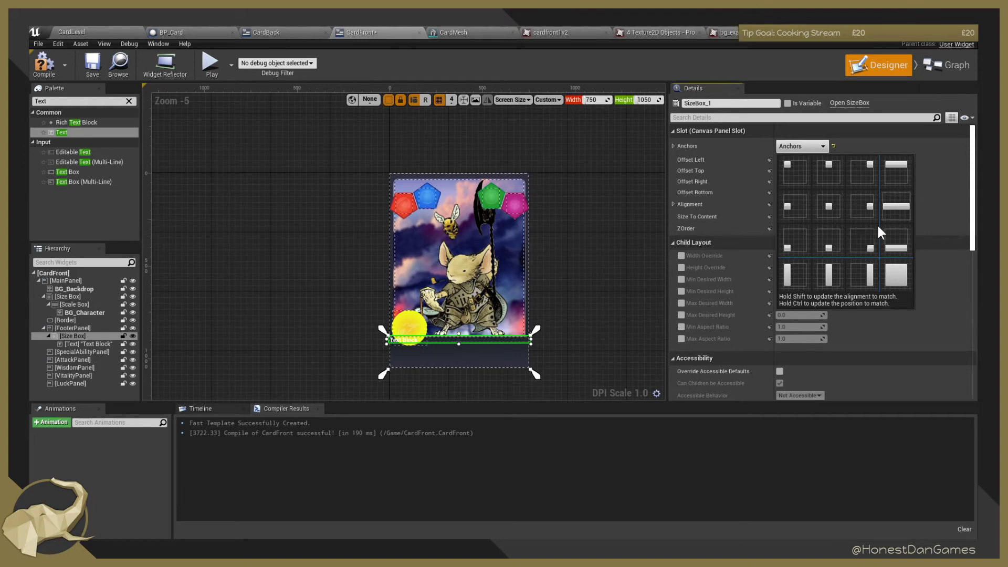
{"action": "left_click", "coordinate": [897, 278], "text": "ctrl"}
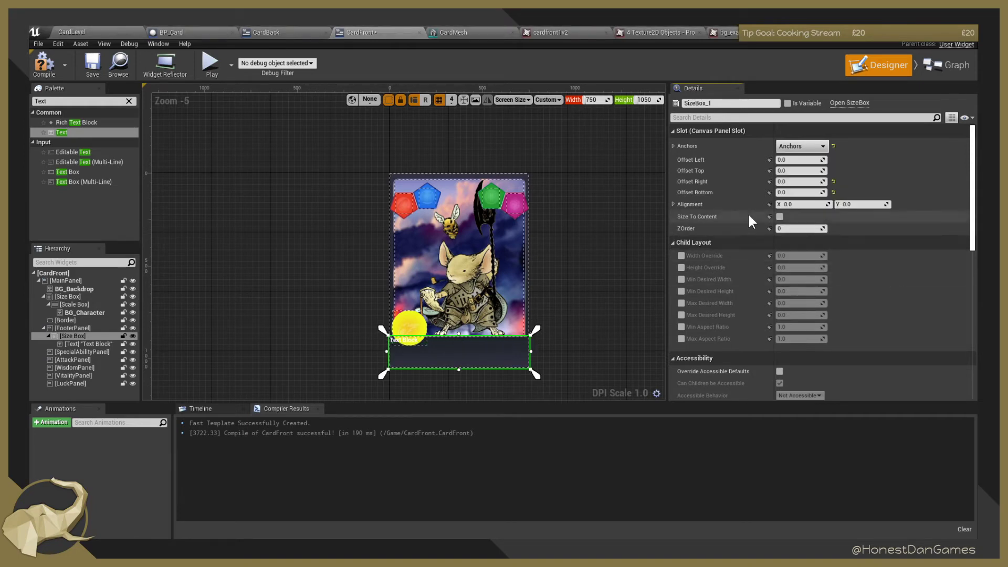
Centre the footer's text block vertically and horizontally within its Size Box.
{"action": "scroll", "coordinate": [460, 344], "scroll_direction": "up", "scroll_amount": 2}
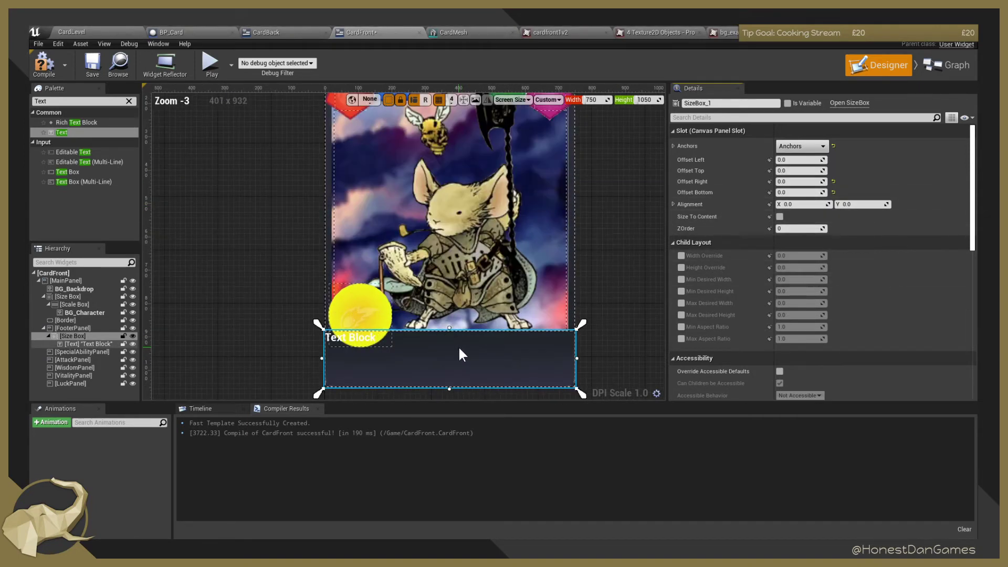
{"action": "scroll", "coordinate": [459, 347], "scroll_direction": "up", "scroll_amount": 1}
{"action": "scroll", "coordinate": [459, 347], "scroll_direction": "down", "scroll_amount": 1}
{"action": "right_click_drag", "start_coordinate": [626, 322], "coordinate": [625, 248]}
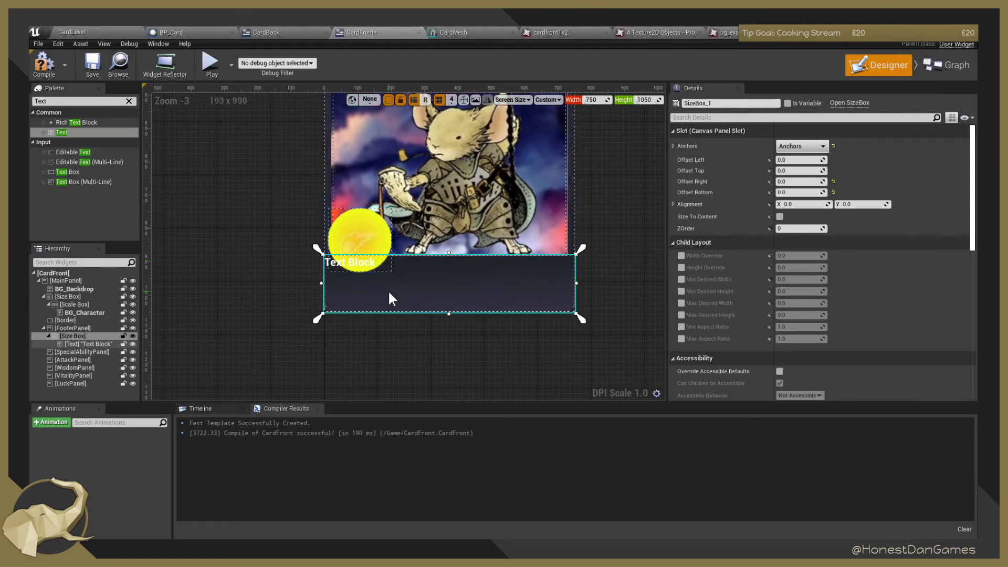
{"action": "left_click", "coordinate": [81, 335]}
{"action": "left_click", "coordinate": [80, 344]}
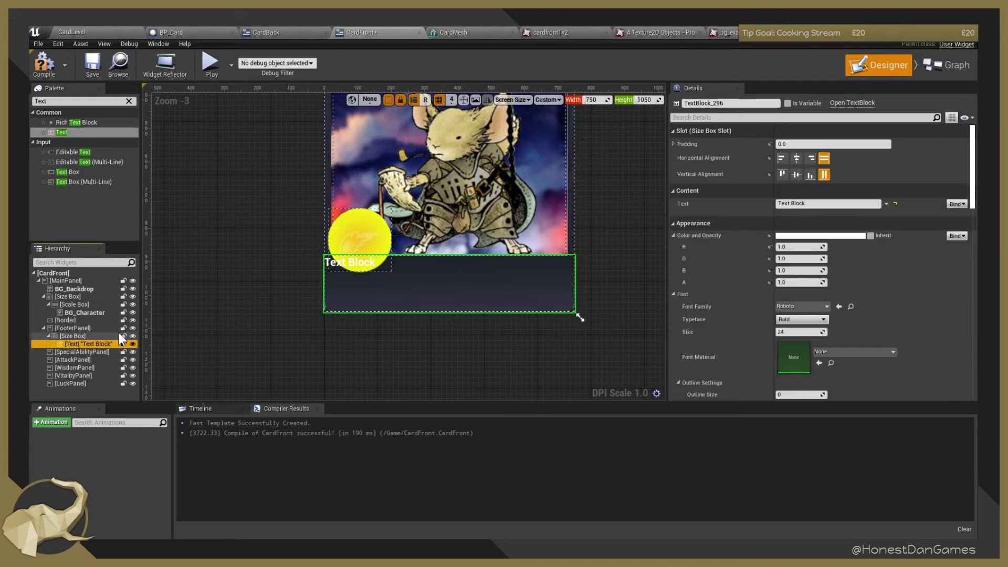
{"action": "left_click", "coordinate": [797, 175]}
{"action": "left_click", "coordinate": [796, 159]}
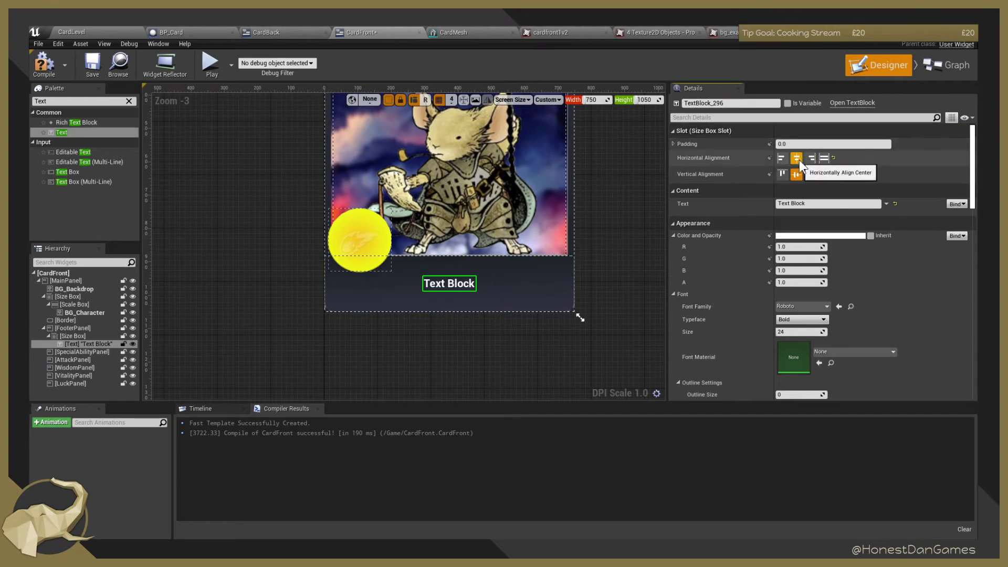
Set the text block's horizontal alignment to fill, trying vertical fill before returning the vertical alignment to centre.
{"action": "left_click", "coordinate": [823, 159]}
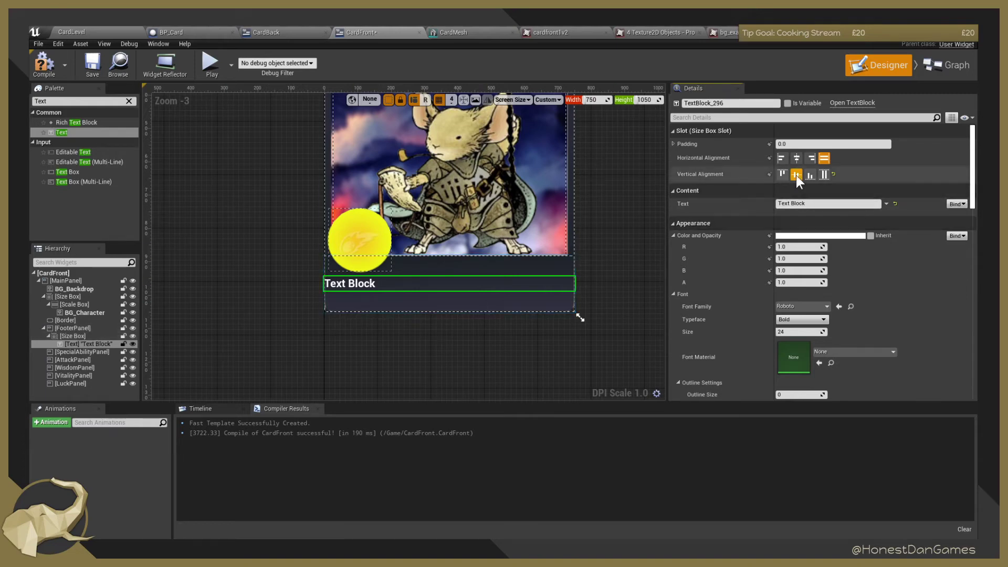
{"action": "scroll", "coordinate": [815, 295], "scroll_direction": "down", "scroll_amount": 1}
{"action": "scroll", "coordinate": [814, 270], "scroll_direction": "up", "scroll_amount": 1}
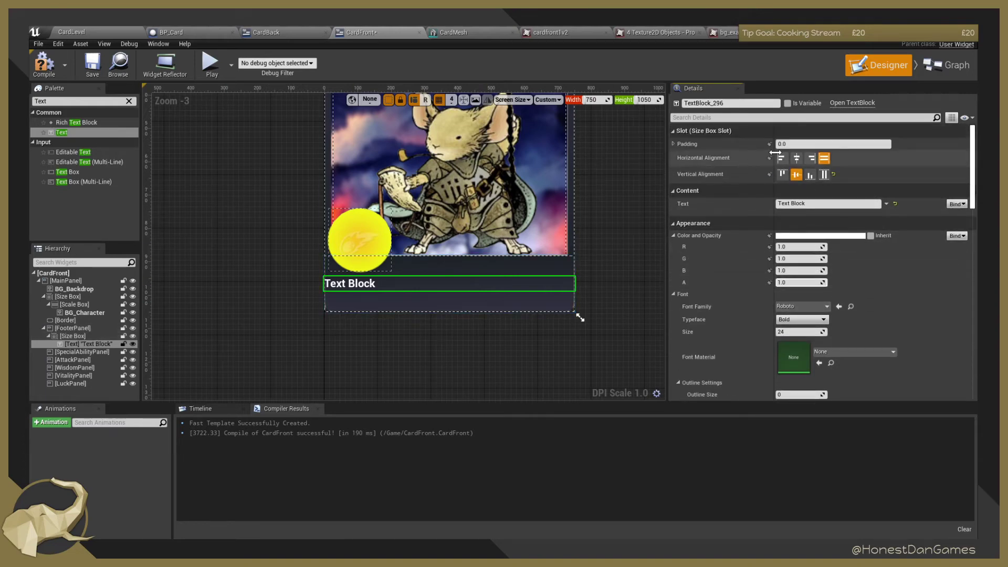
{"action": "left_click", "coordinate": [824, 174]}
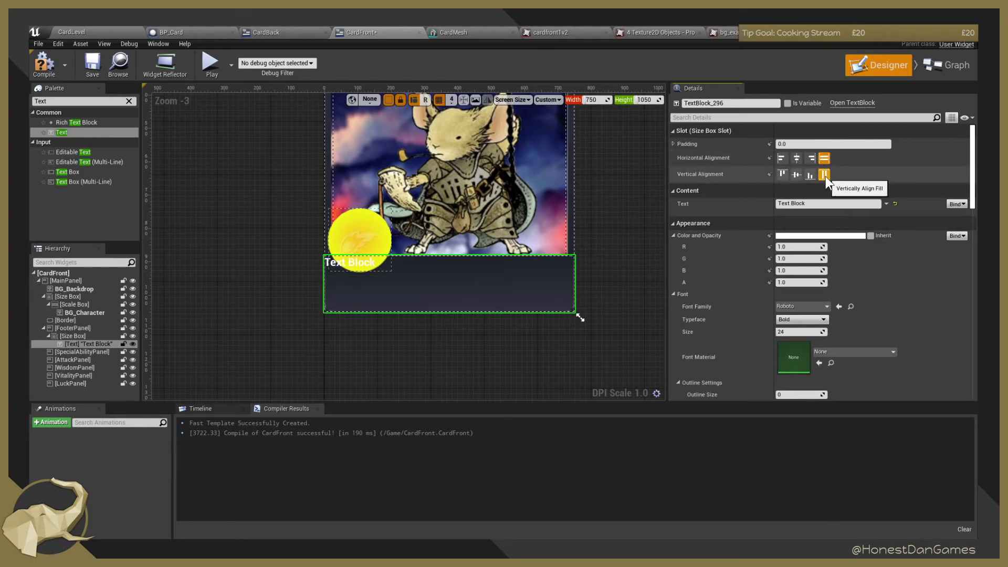
{"action": "left_click", "coordinate": [797, 173]}
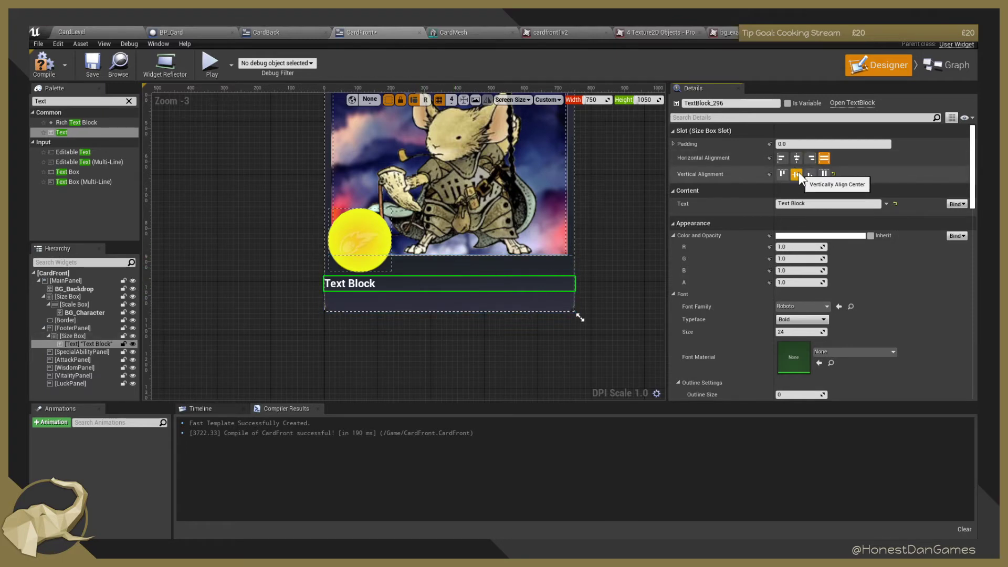
Set the footer text block's justification to centre.
{"action": "scroll", "coordinate": [766, 263], "scroll_direction": "down", "scroll_amount": 3}
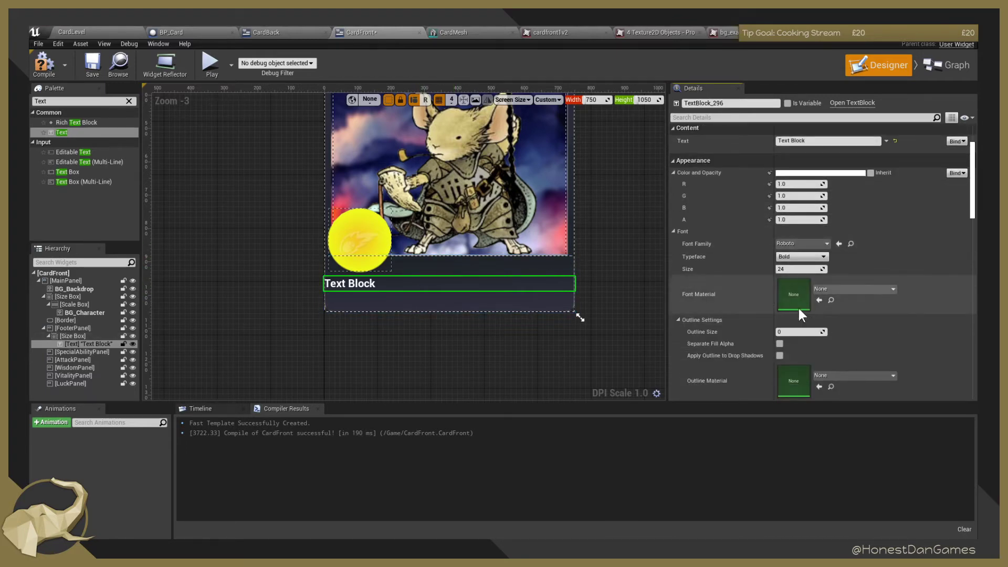
{"action": "scroll", "coordinate": [813, 254], "scroll_direction": "up", "scroll_amount": 2}
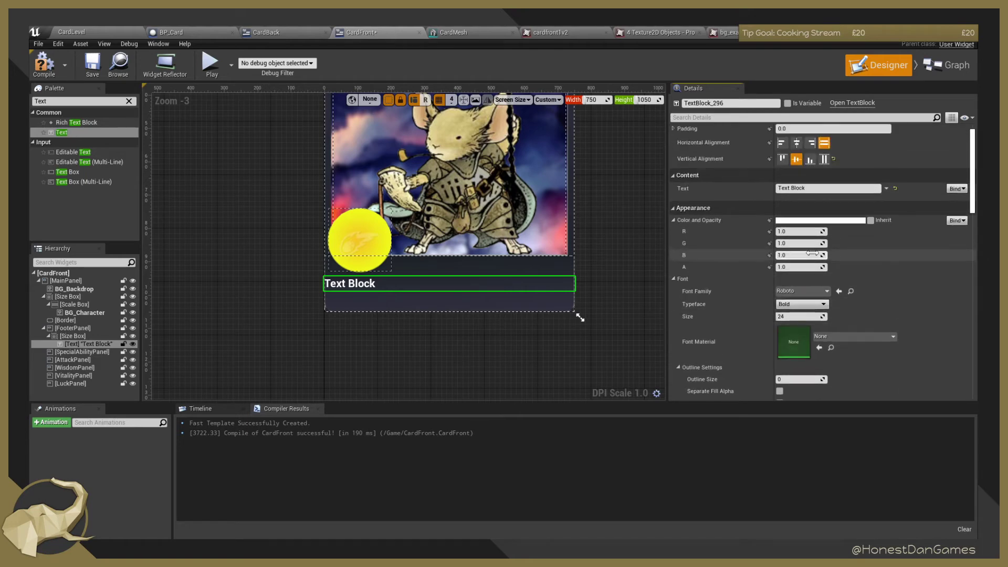
{"action": "scroll", "coordinate": [782, 262], "scroll_direction": "down", "scroll_amount": 6}
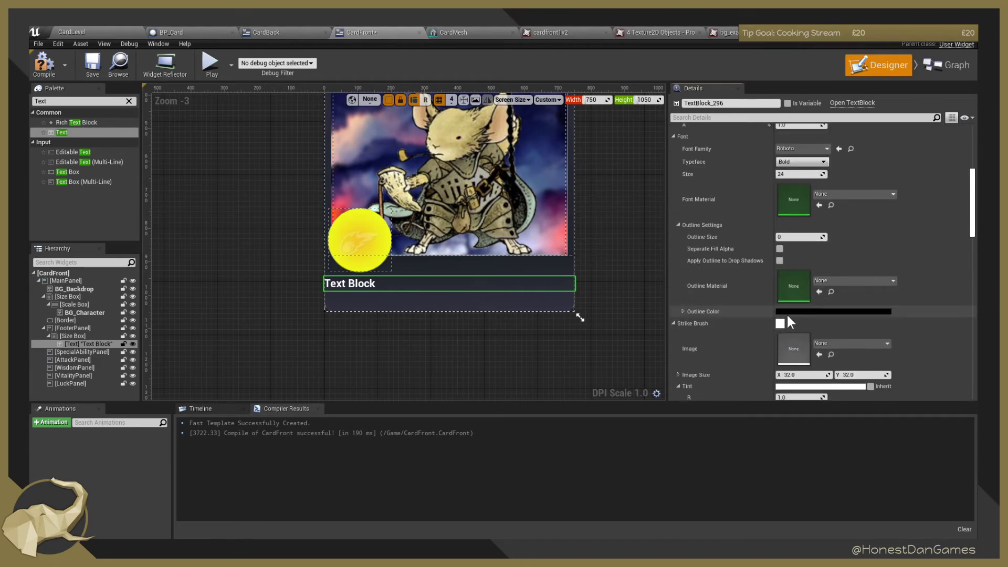
{"action": "scroll", "coordinate": [819, 326], "scroll_direction": "down", "scroll_amount": 7}
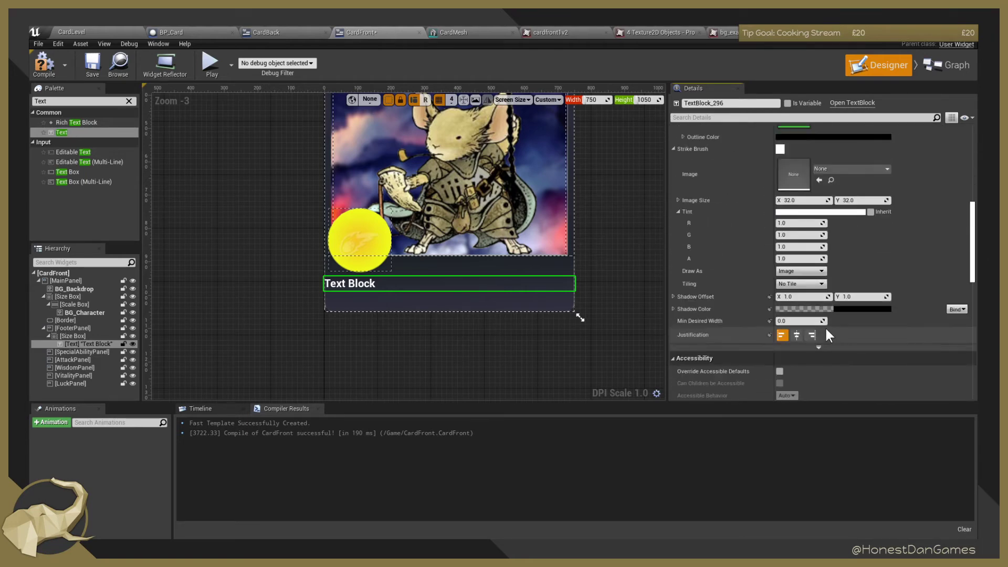
{"action": "scroll", "coordinate": [825, 326], "scroll_direction": "up", "scroll_amount": 9}
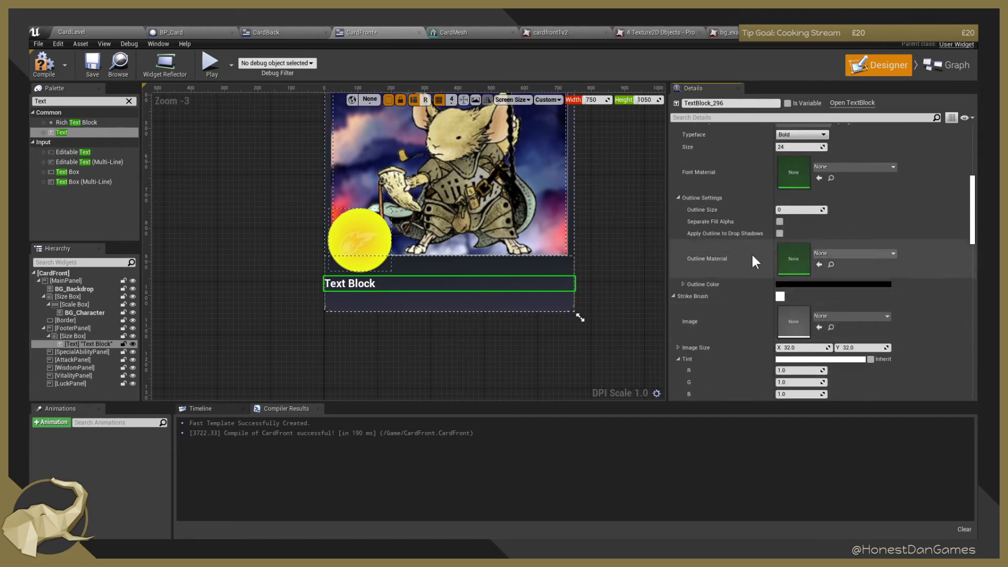
{"action": "scroll", "coordinate": [793, 246], "scroll_direction": "up", "scroll_amount": 1}
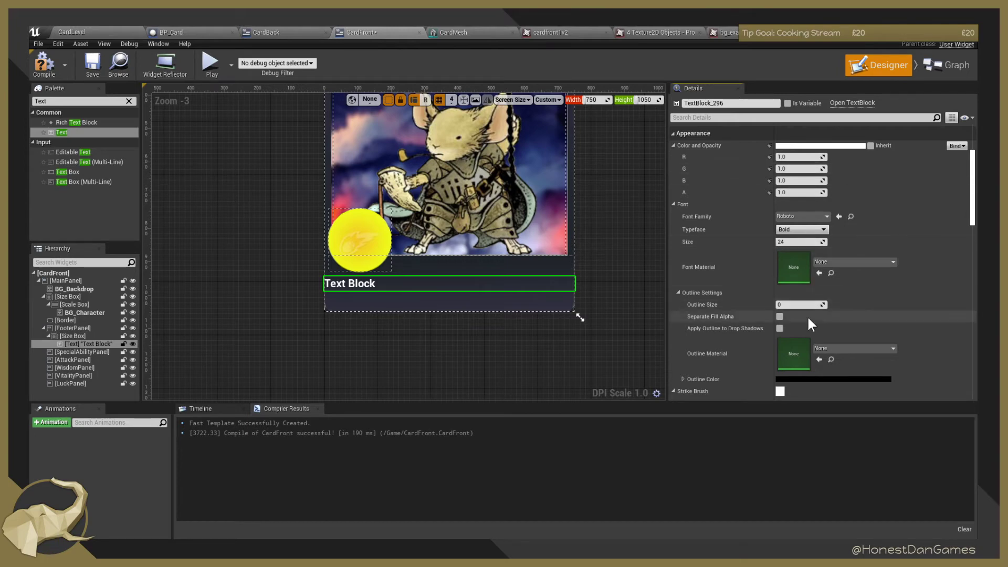
{"action": "scroll", "coordinate": [809, 341], "scroll_direction": "down", "scroll_amount": 1}
{"action": "scroll", "coordinate": [809, 348], "scroll_direction": "down", "scroll_amount": 1}
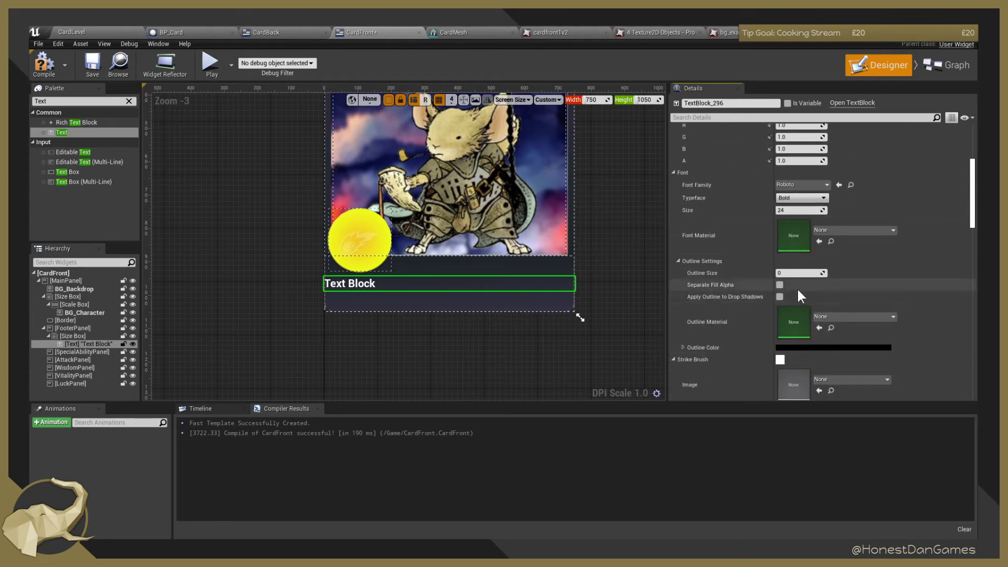
{"action": "scroll", "coordinate": [857, 309], "scroll_direction": "down", "scroll_amount": 5}
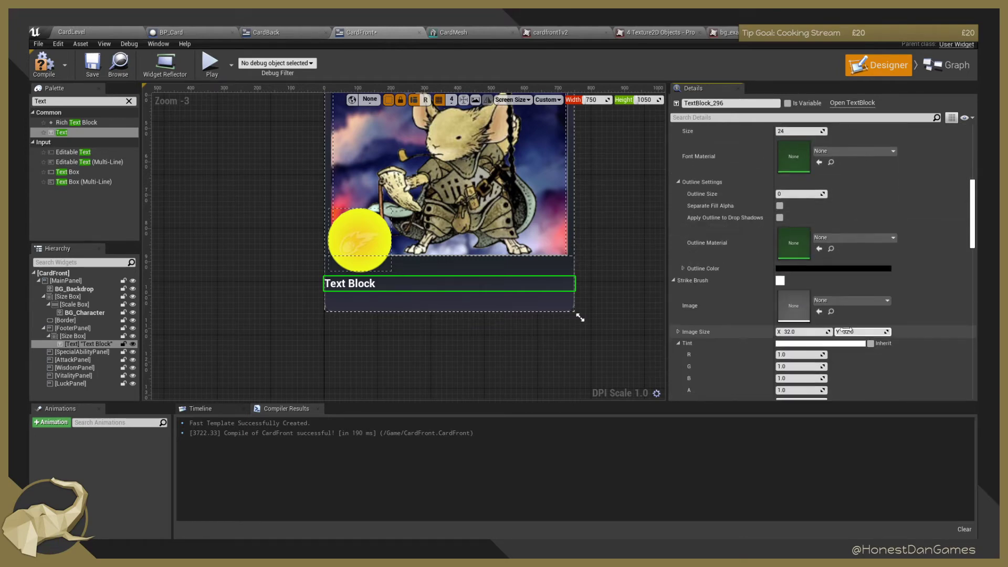
{"action": "scroll", "coordinate": [841, 332], "scroll_direction": "down", "scroll_amount": 5}
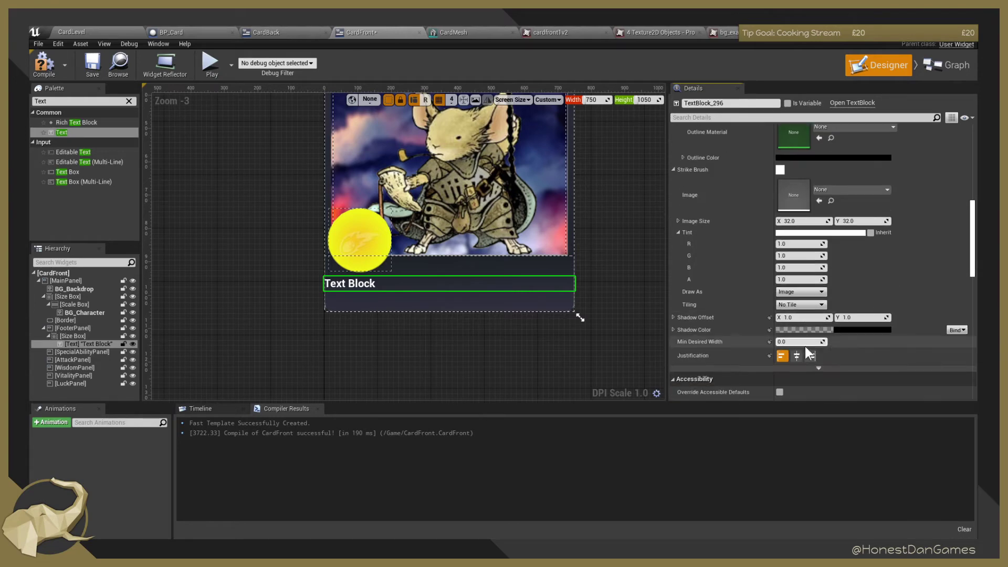
{"action": "left_click", "coordinate": [797, 356]}
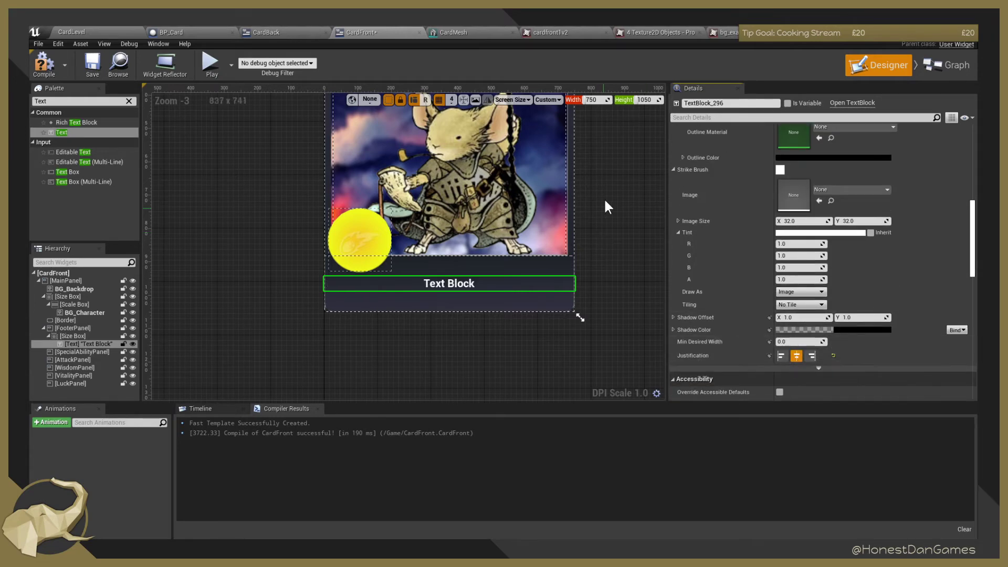
Set the footer text block's font size to 36, keeping the Roboto font family and Bold typeface.
{"action": "scroll", "coordinate": [639, 247], "scroll_direction": "up", "scroll_amount": 1}
{"action": "scroll", "coordinate": [641, 228], "scroll_direction": "up", "scroll_amount": 2}
{"action": "scroll", "coordinate": [641, 227], "scroll_direction": "down", "scroll_amount": 6}
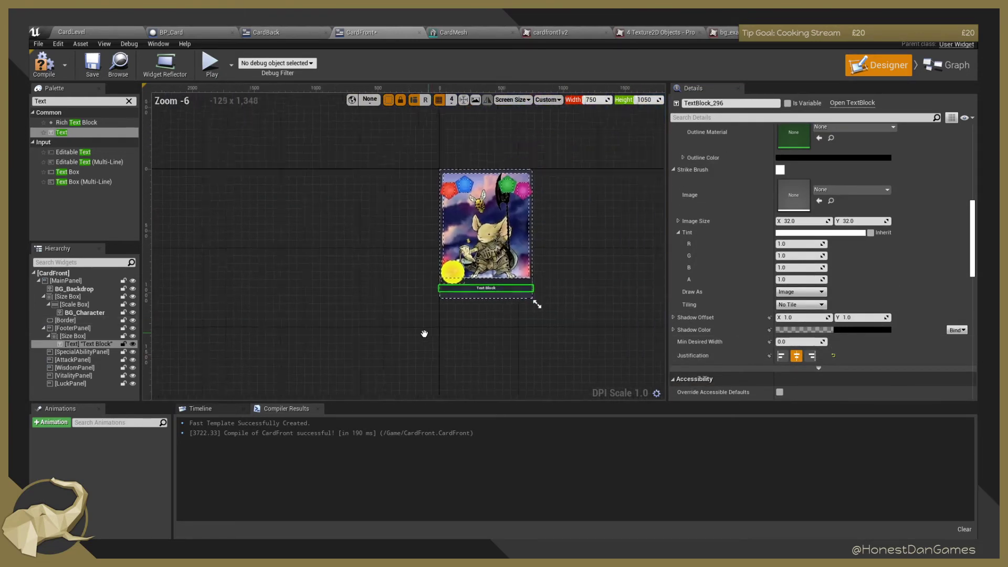
{"action": "scroll", "coordinate": [818, 203], "scroll_direction": "up", "scroll_amount": 10}
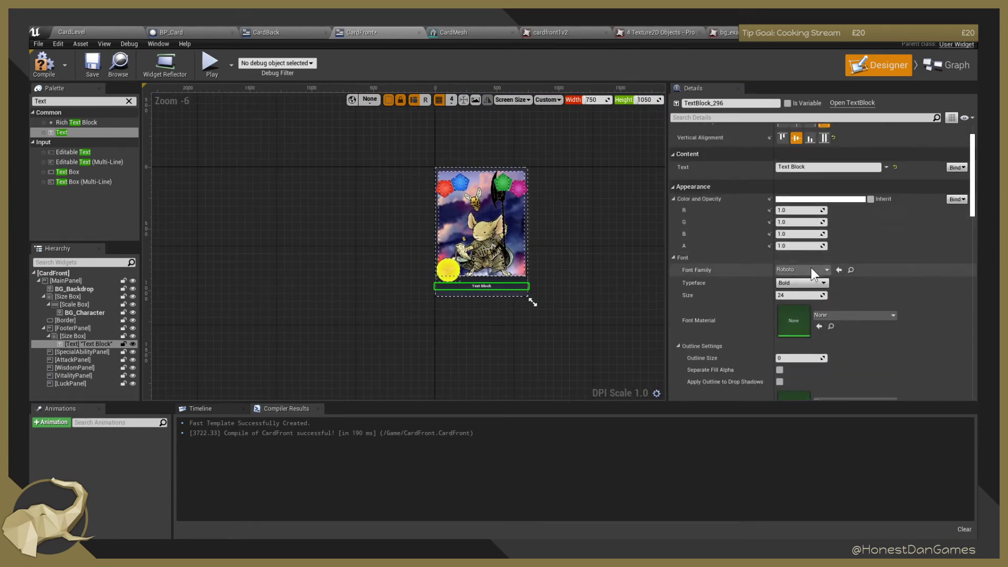
{"action": "left_click", "coordinate": [809, 269]}
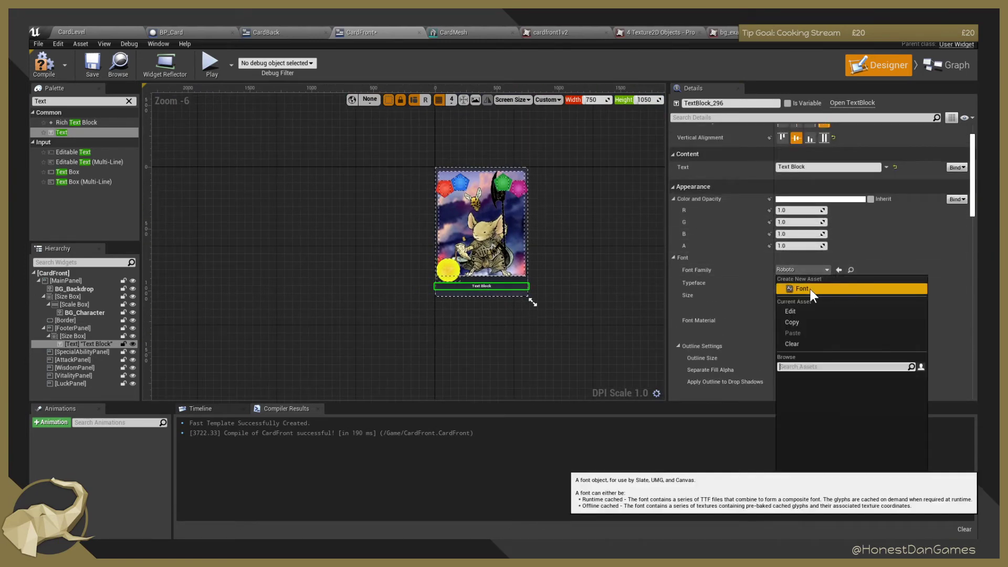
{"action": "left_click", "coordinate": [886, 270]}
{"action": "left_click", "coordinate": [795, 282]}
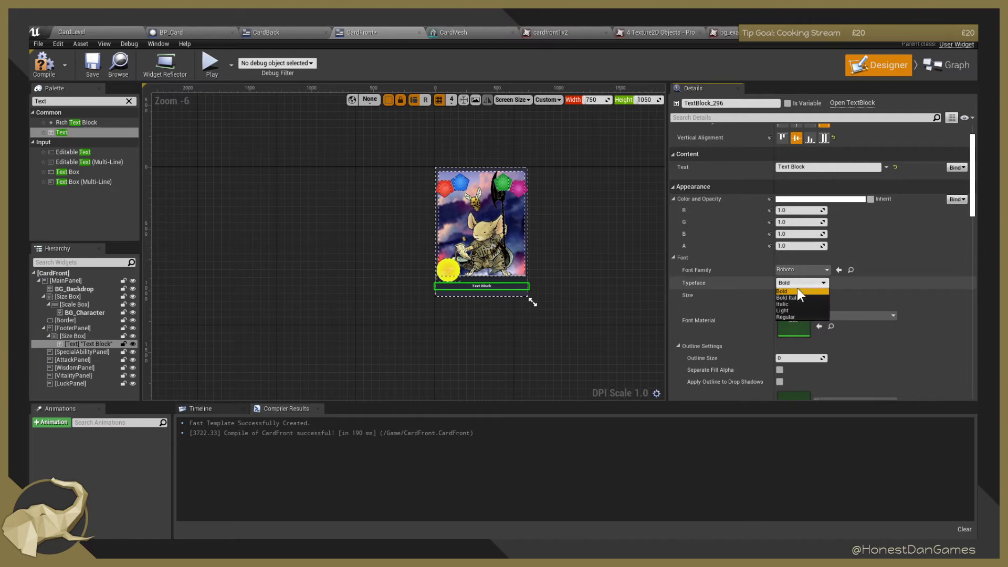
{"action": "left_click", "coordinate": [913, 270]}
{"action": "left_click", "coordinate": [797, 296]}
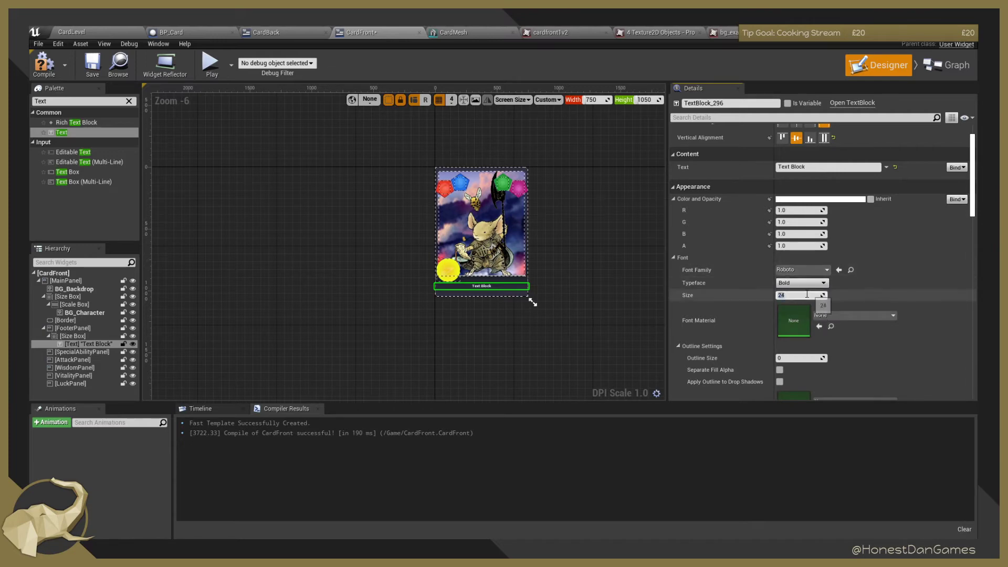
{"action": "type", "text": "36"}
{"action": "key", "text": "Return"}
{"action": "scroll", "coordinate": [804, 173], "scroll_direction": "up", "scroll_amount": 2}
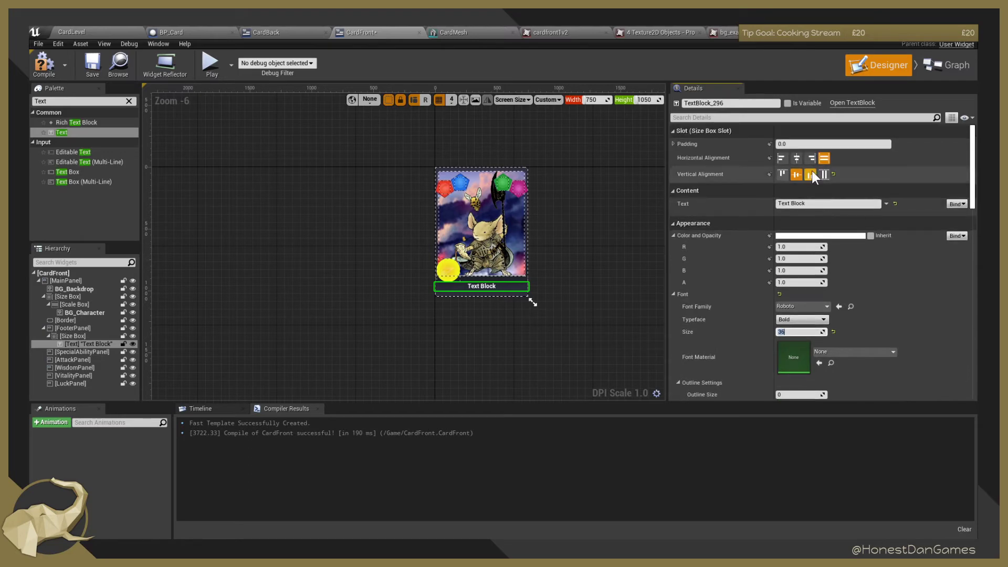
Examine the card's artwork, border and footer text both close up and as a whole card.
{"action": "scroll", "coordinate": [557, 260], "scroll_direction": "up", "scroll_amount": 4}
{"action": "scroll", "coordinate": [515, 269], "scroll_direction": "down", "scroll_amount": 3}
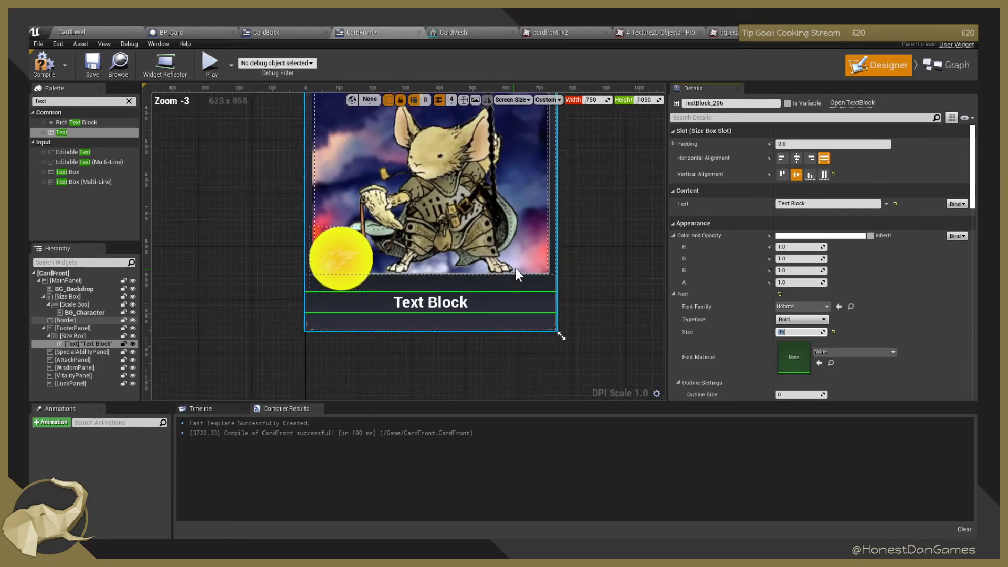
{"action": "right_click_drag", "start_coordinate": [605, 229], "coordinate": [567, 269]}
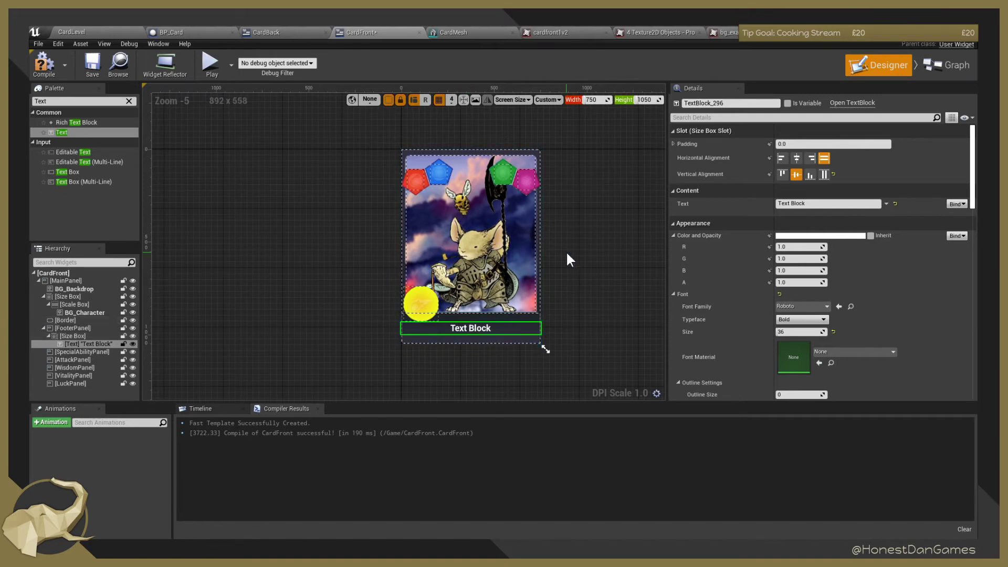
{"action": "left_click", "coordinate": [486, 247]}
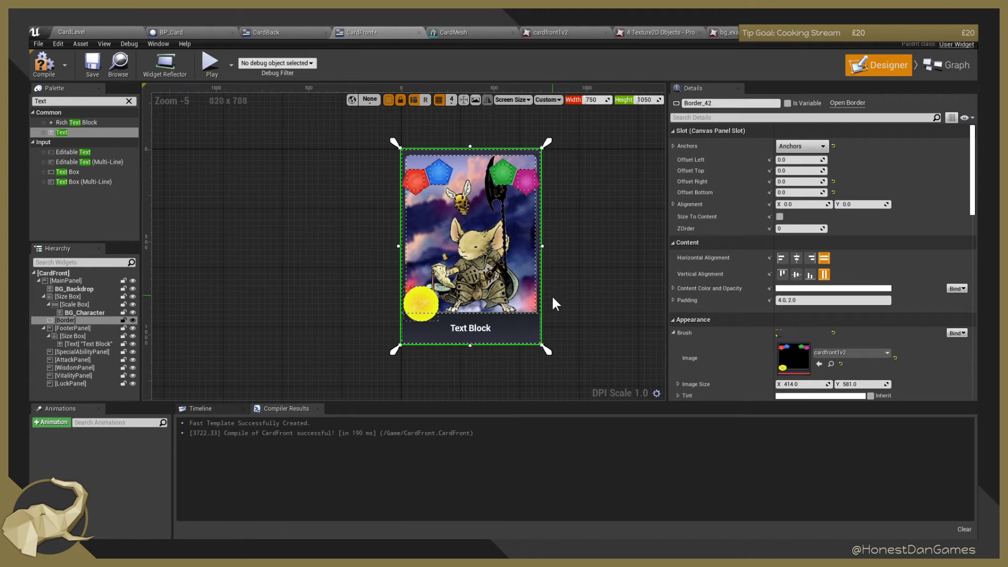
{"action": "scroll", "coordinate": [520, 231], "scroll_direction": "up", "scroll_amount": 6}
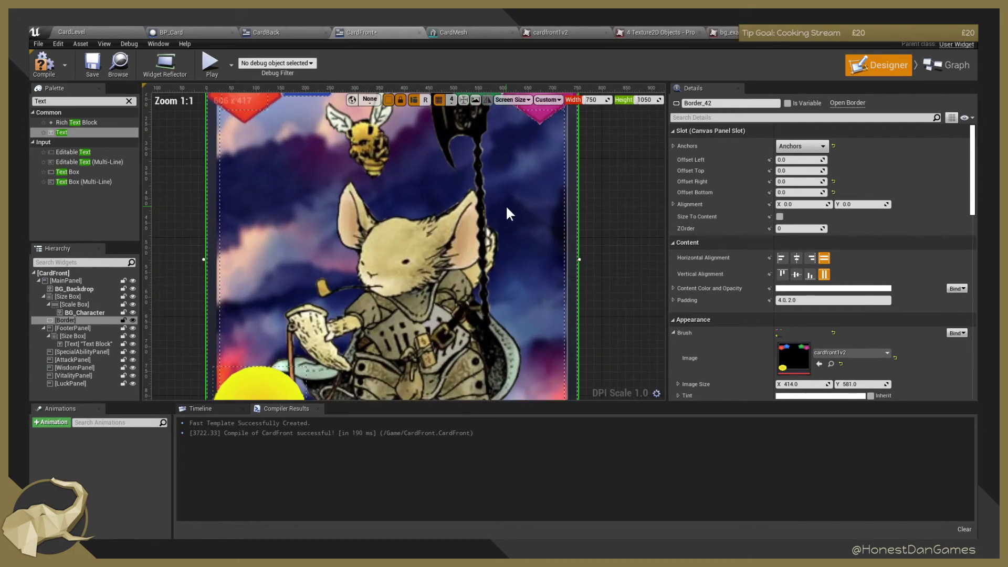
{"action": "right_click_drag", "start_coordinate": [581, 189], "coordinate": [646, 166]}
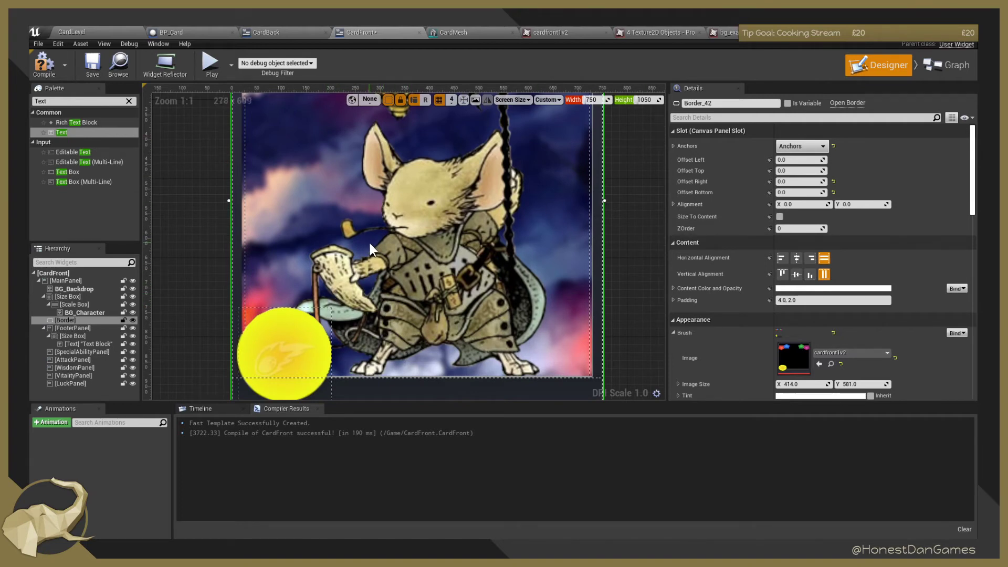
{"action": "scroll", "coordinate": [371, 243], "scroll_direction": "down", "scroll_amount": 4}
{"action": "scroll", "coordinate": [556, 252], "scroll_direction": "down", "scroll_amount": 2}
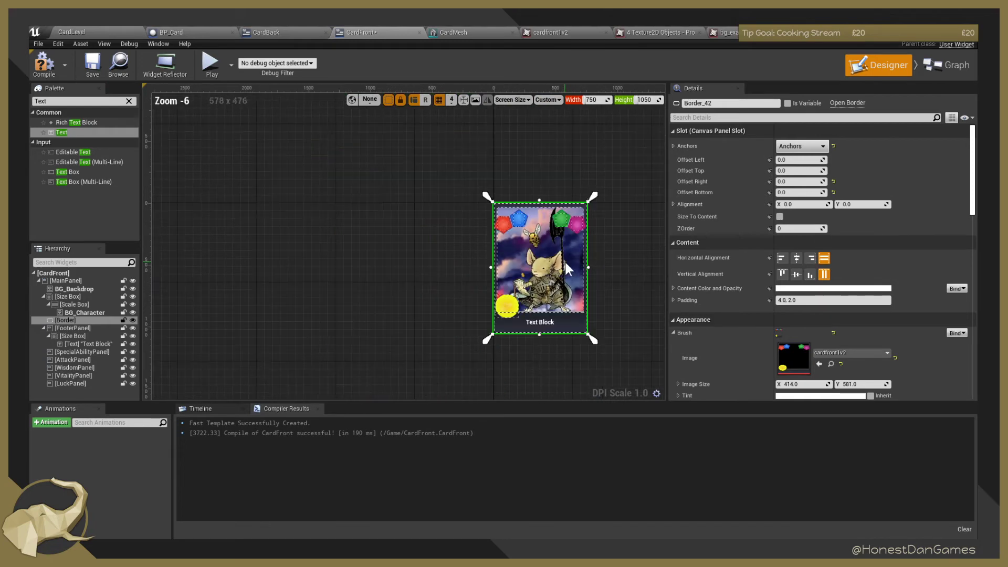
{"action": "scroll", "coordinate": [566, 264], "scroll_direction": "up", "scroll_amount": 2}
{"action": "right_click_drag", "start_coordinate": [631, 276], "coordinate": [566, 274]}
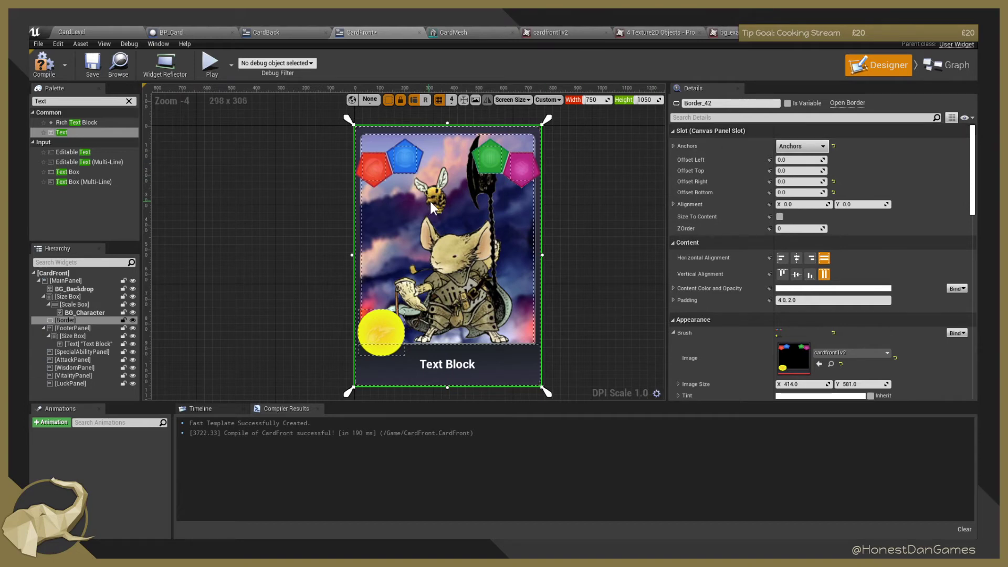
Replace the footer text block's content with "Mr T. Ext. Bloc".
{"action": "left_click", "coordinate": [452, 361]}
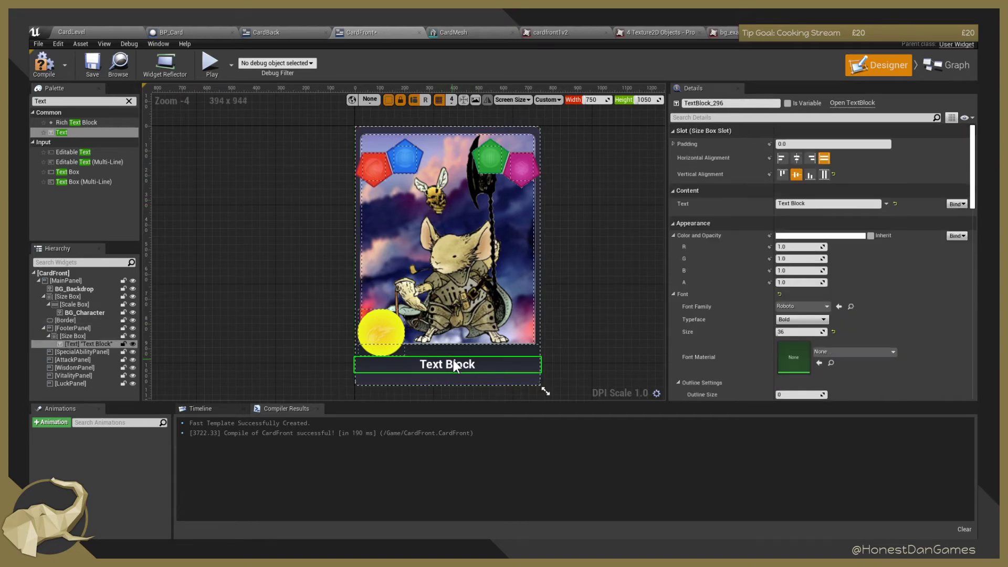
{"action": "left_click", "coordinate": [824, 205]}
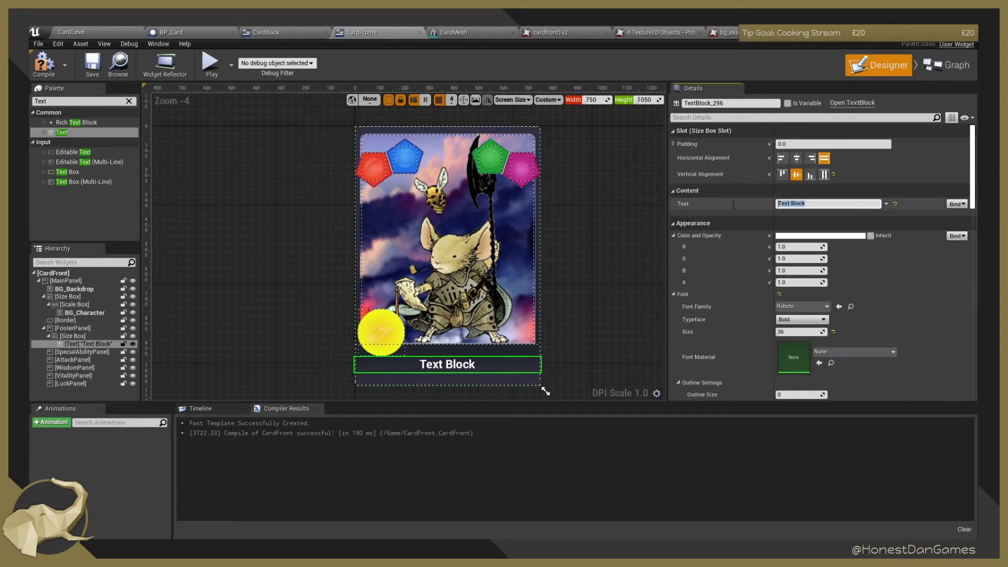
{"action": "type", "text": "Mr"}
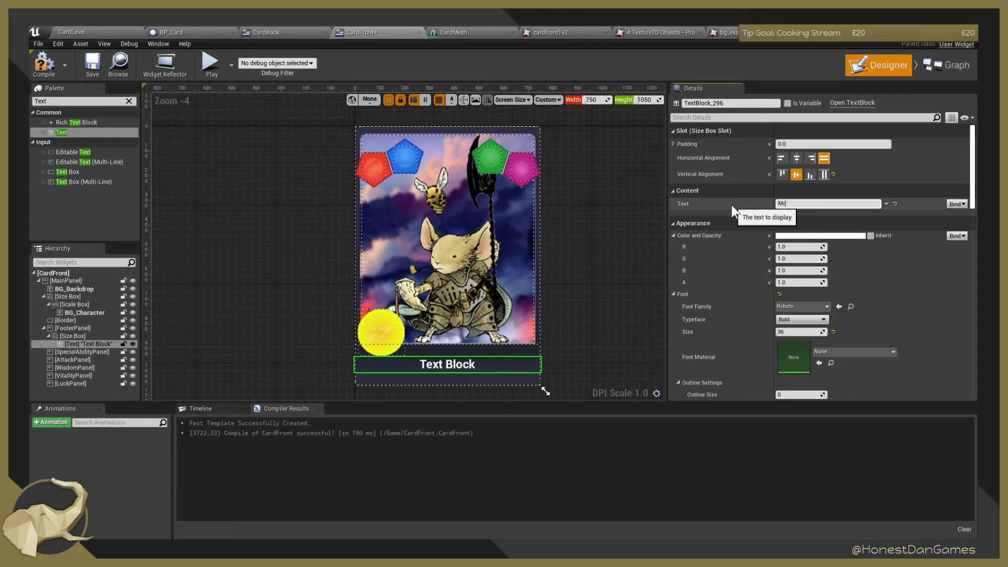
{"action": "type", "text": " T. Ext. Bloc"}
{"action": "key", "text": "Return"}
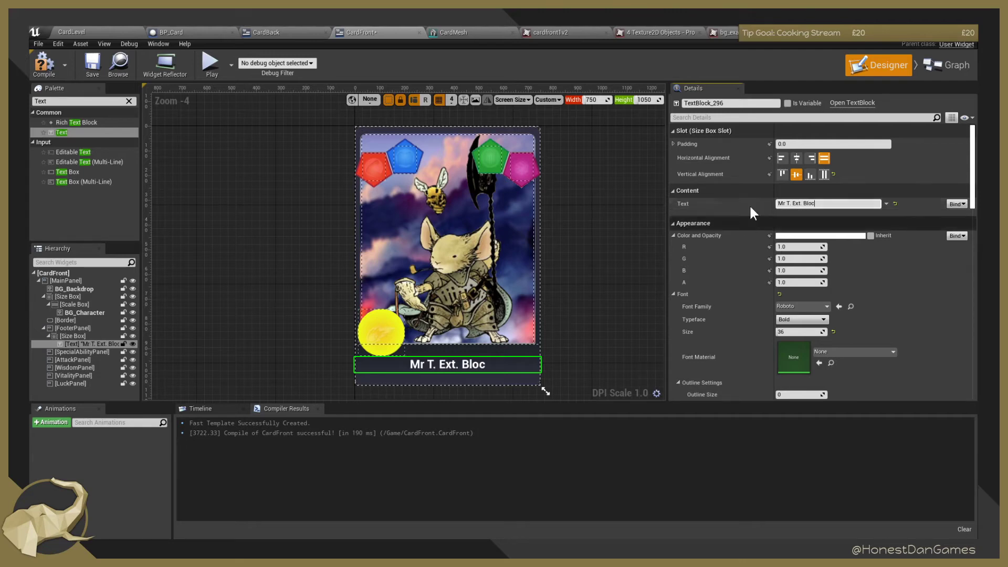
Set the footer text block's content to "Mouse Guard" and check it on the whole card.
{"action": "left_click", "coordinate": [816, 203]}
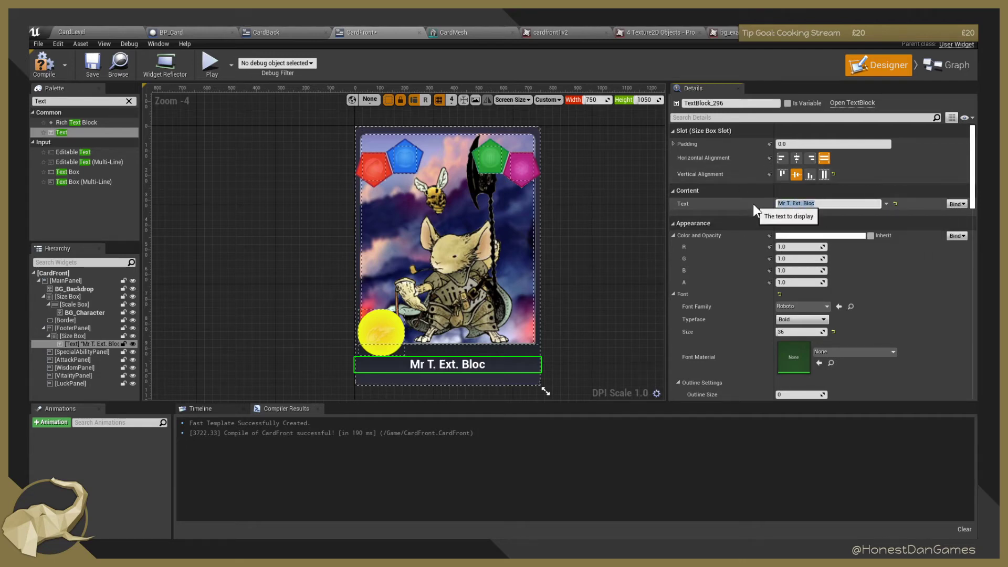
{"action": "type", "text": "Mouse Guard"}
{"action": "key", "text": "Return"}
{"action": "left_click", "coordinate": [596, 187]}
{"action": "scroll", "coordinate": [564, 223], "scroll_direction": "down", "scroll_amount": 2}
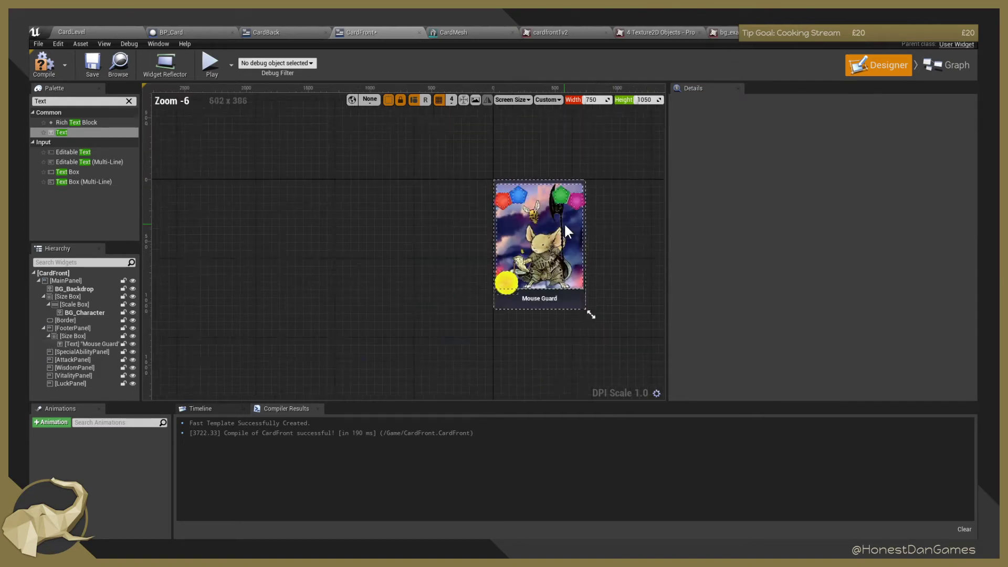
{"action": "scroll", "coordinate": [562, 228], "scroll_direction": "up", "scroll_amount": 2}
{"action": "right_click_drag", "start_coordinate": [607, 231], "coordinate": [592, 229]}
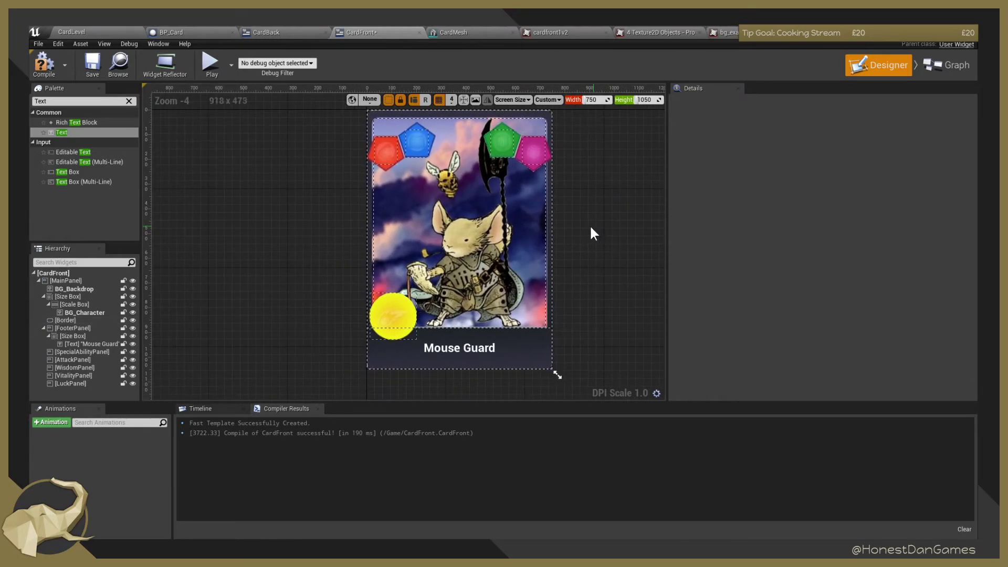
Add a Text widget inside AttackPanel and select the new text block.
{"action": "left_click", "coordinate": [385, 155]}
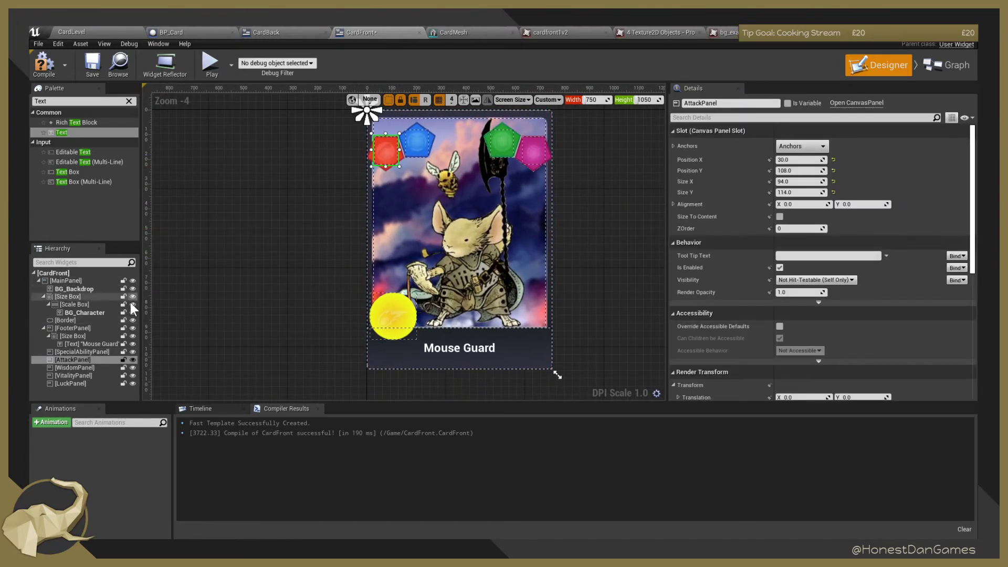
{"action": "left_click", "coordinate": [79, 359]}
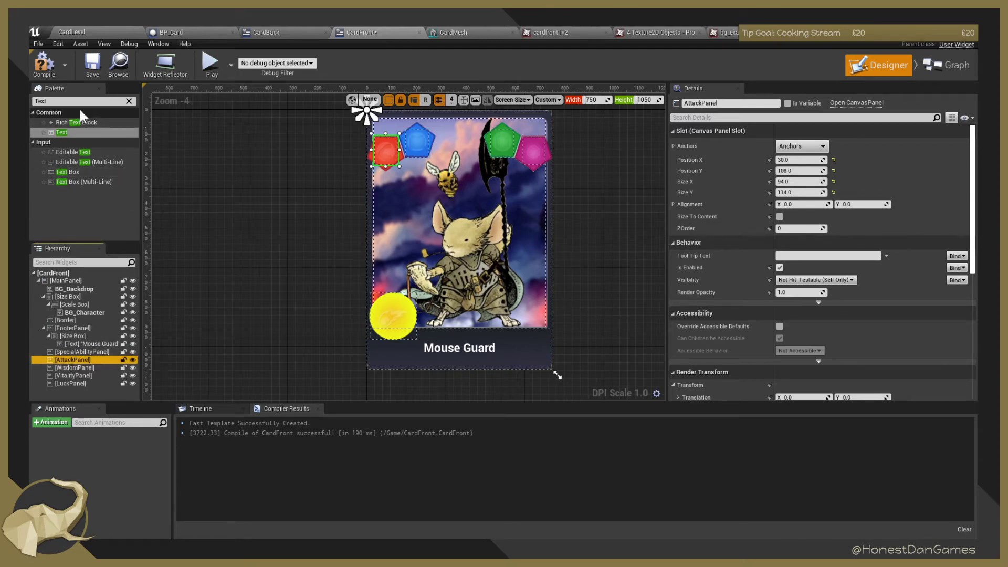
{"action": "left_click", "coordinate": [63, 135]}
{"action": "left_click_drag", "start_coordinate": [63, 136], "coordinate": [66, 358]}
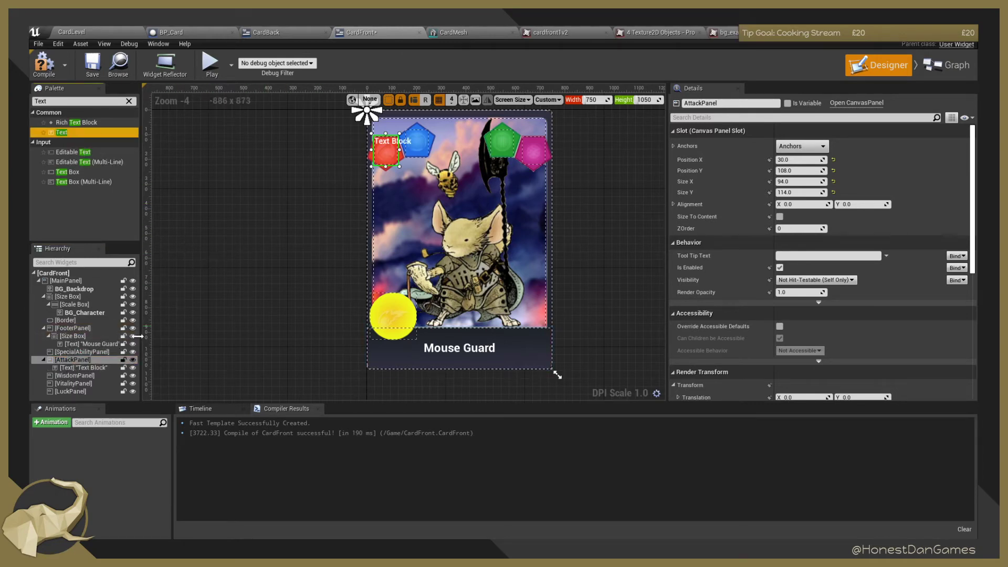
{"action": "left_click", "coordinate": [83, 368]}
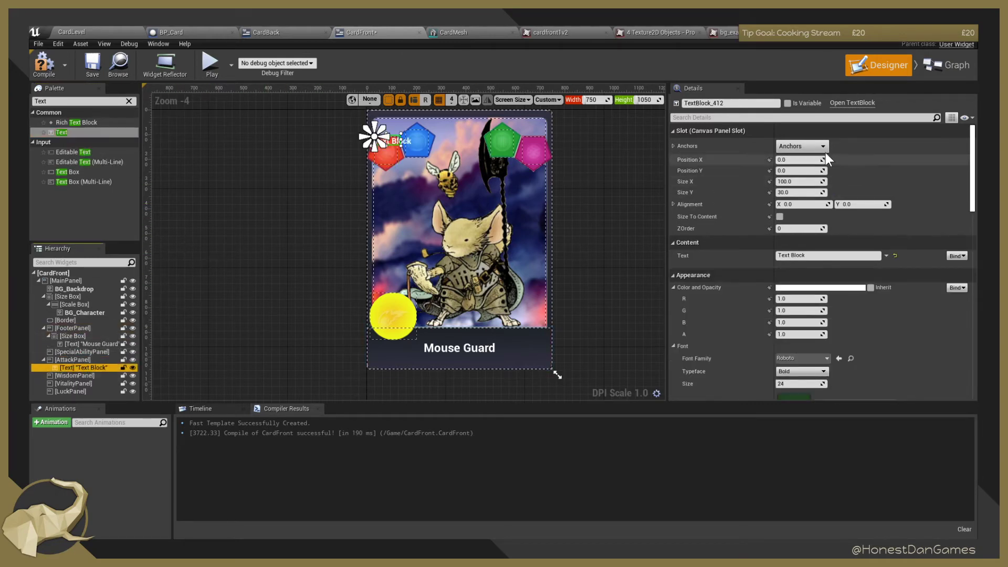
{"action": "scroll", "coordinate": [791, 252], "scroll_direction": "down", "scroll_amount": 3}
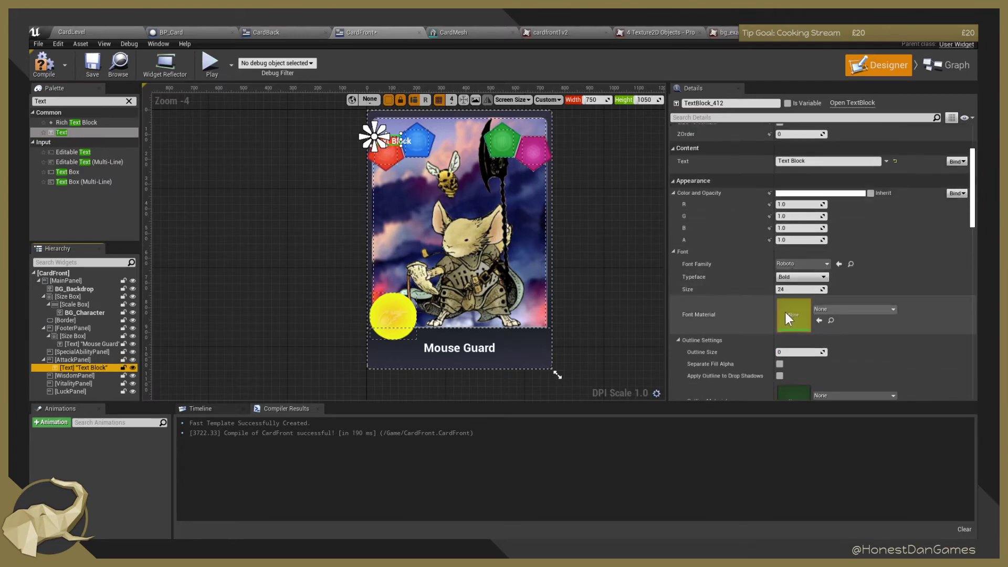
Wrap the text block inside AttackPanel with a Size Box.
{"action": "left_click", "coordinate": [81, 360]}
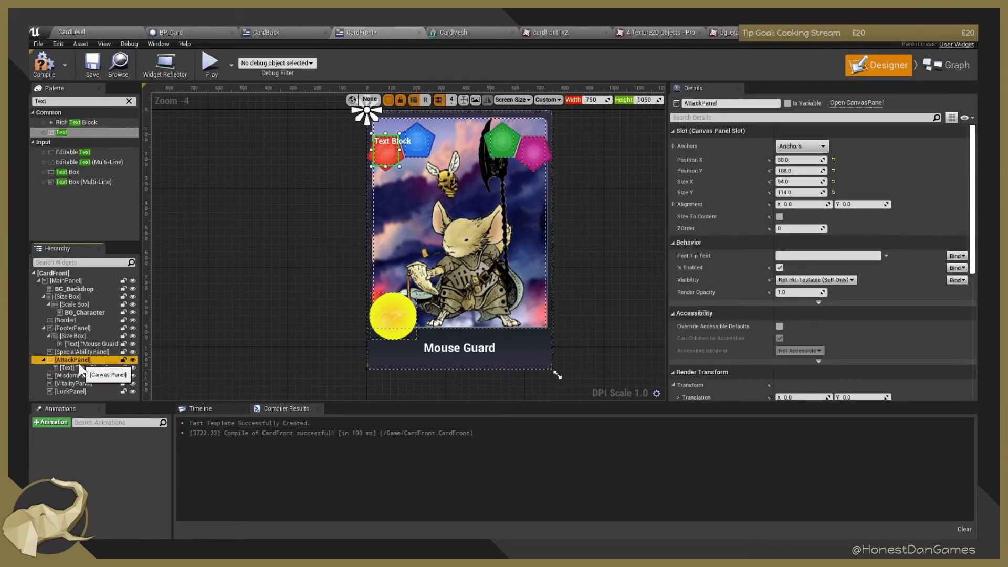
{"action": "left_click", "coordinate": [79, 367]}
{"action": "left_click", "coordinate": [78, 361]}
{"action": "left_click", "coordinate": [78, 368]}
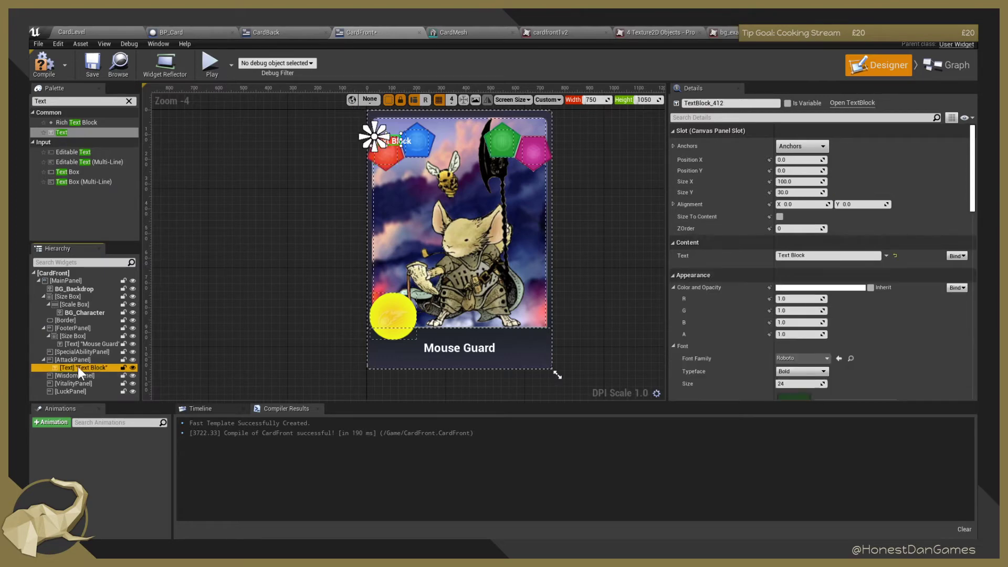
{"action": "right_click", "coordinate": [81, 368]}
{"action": "mouse_move", "coordinate": [130, 449]}
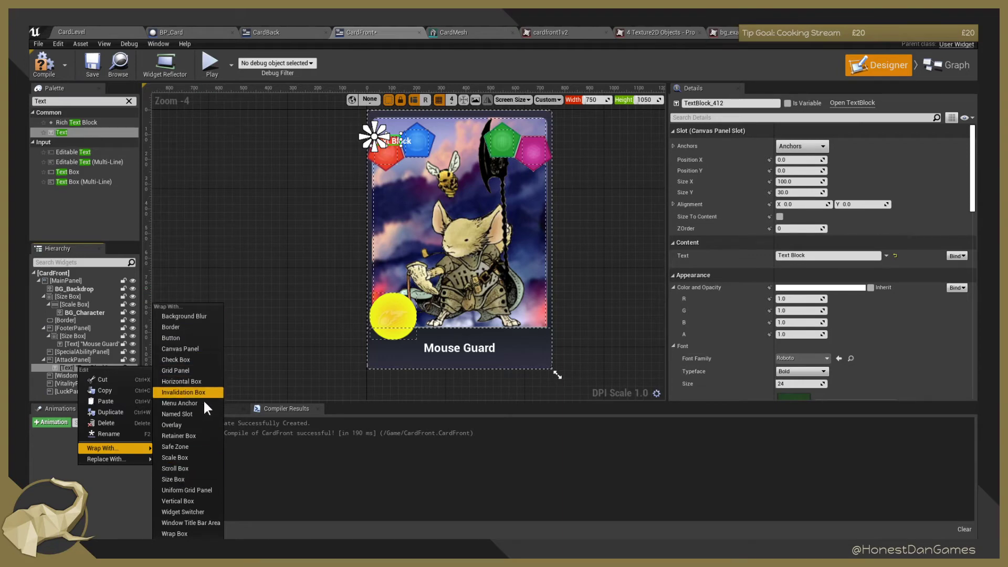
{"action": "left_click", "coordinate": [194, 478]}
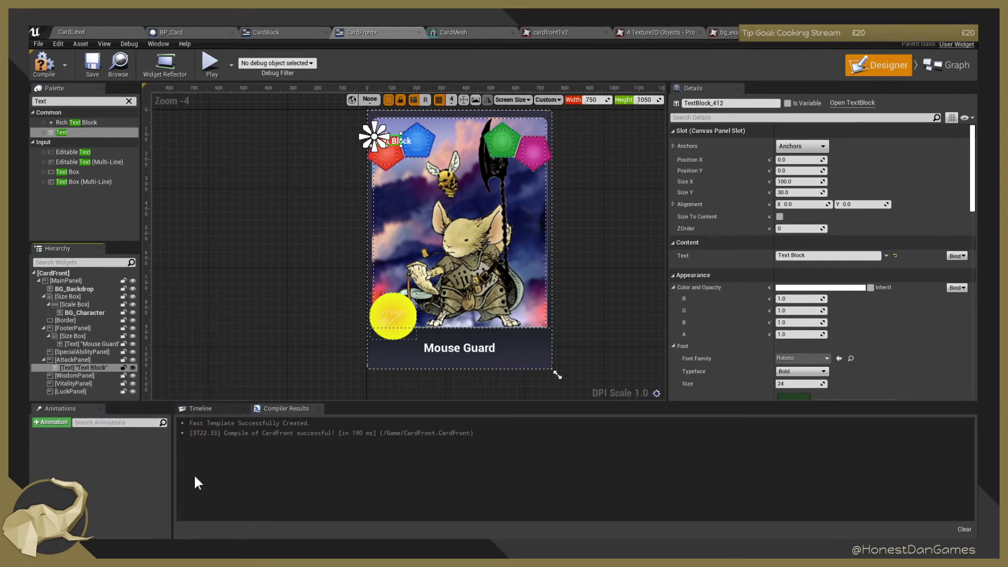
Anchor AttackPanel's new size box to stretch across the whole panel in both directions, with all offsets at 0.
{"action": "left_click", "coordinate": [74, 368]}
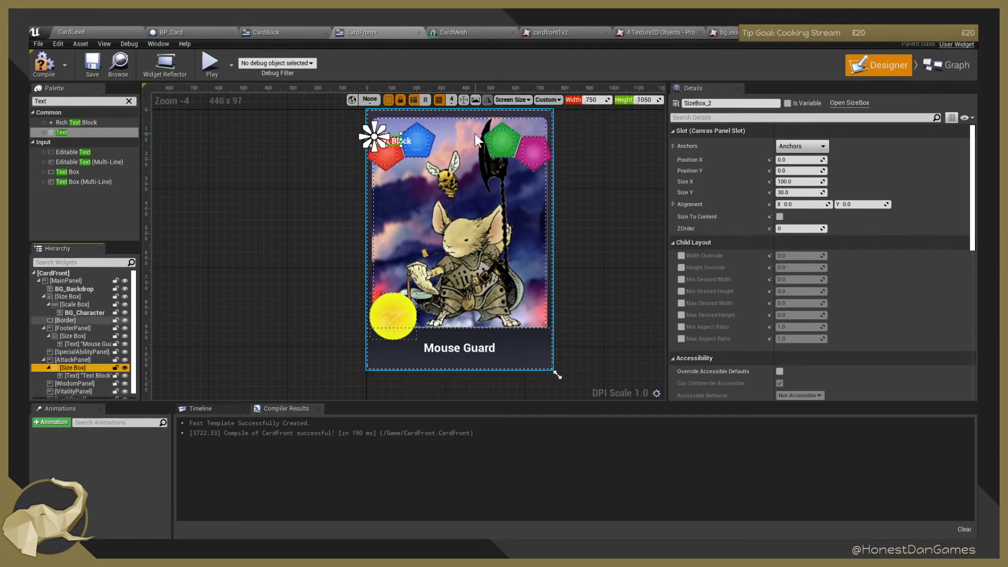
{"action": "scroll", "coordinate": [456, 160], "scroll_direction": "up", "scroll_amount": 5}
{"action": "scroll", "coordinate": [455, 160], "scroll_direction": "down", "scroll_amount": 5}
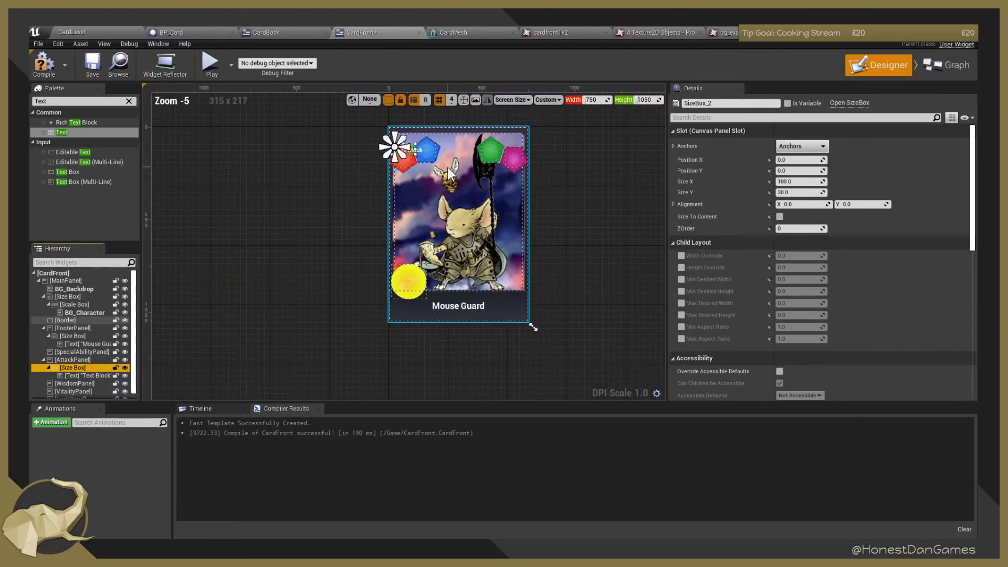
{"action": "scroll", "coordinate": [452, 202], "scroll_direction": "up", "scroll_amount": 6}
{"action": "scroll", "coordinate": [452, 201], "scroll_direction": "down", "scroll_amount": 9}
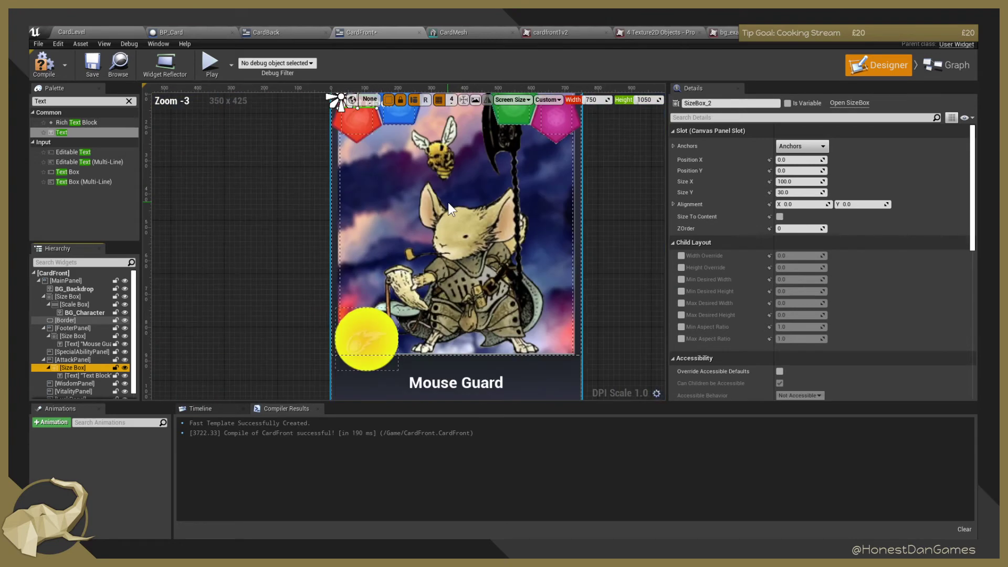
{"action": "scroll", "coordinate": [418, 207], "scroll_direction": "up", "scroll_amount": 6}
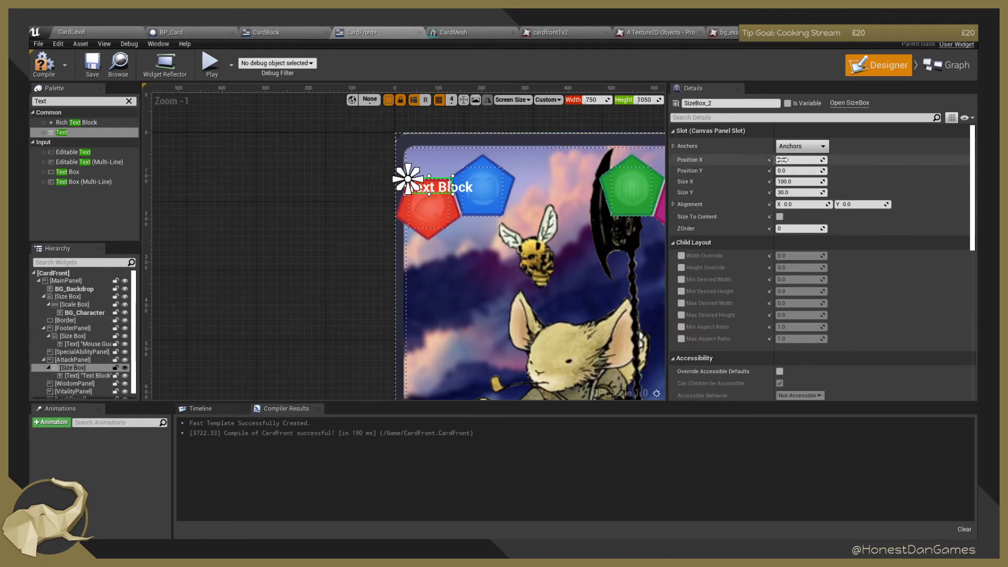
{"action": "left_click", "coordinate": [802, 146]}
{"action": "left_click", "coordinate": [903, 275]}
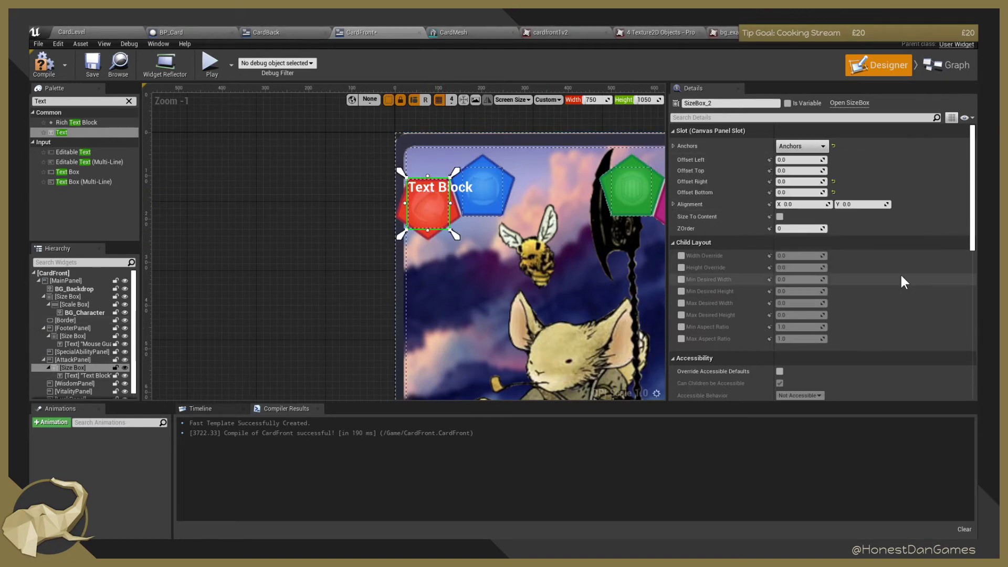
Centre the text block horizontally and vertically within AttackPanel's size box and check it on the card.
{"action": "left_click", "coordinate": [95, 375]}
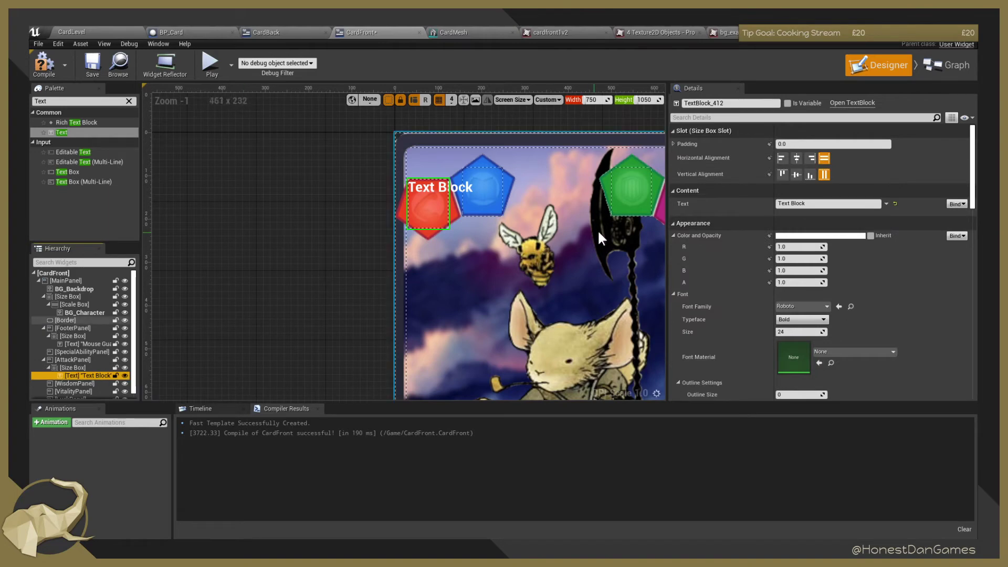
{"action": "left_click", "coordinate": [796, 174]}
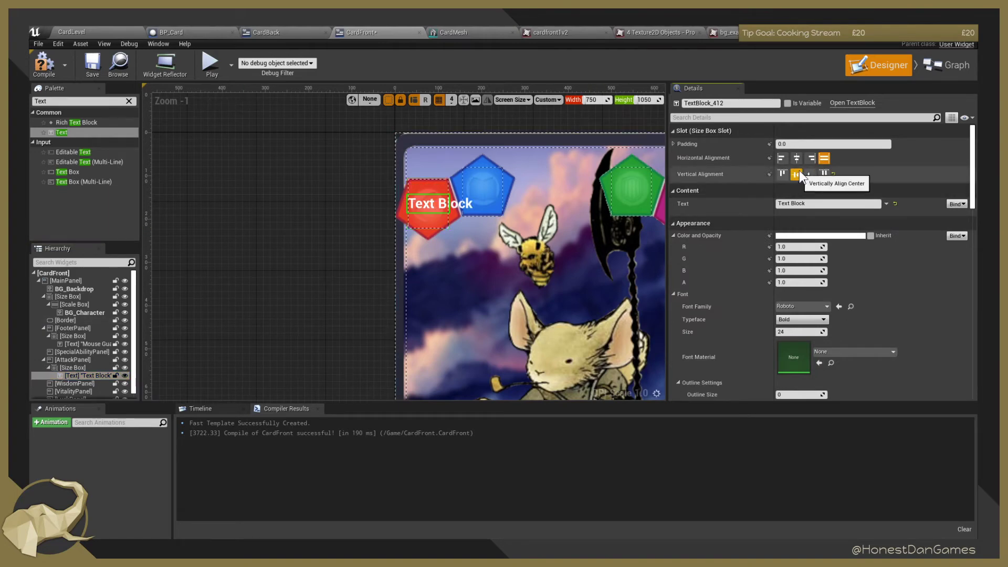
{"action": "left_click", "coordinate": [796, 159]}
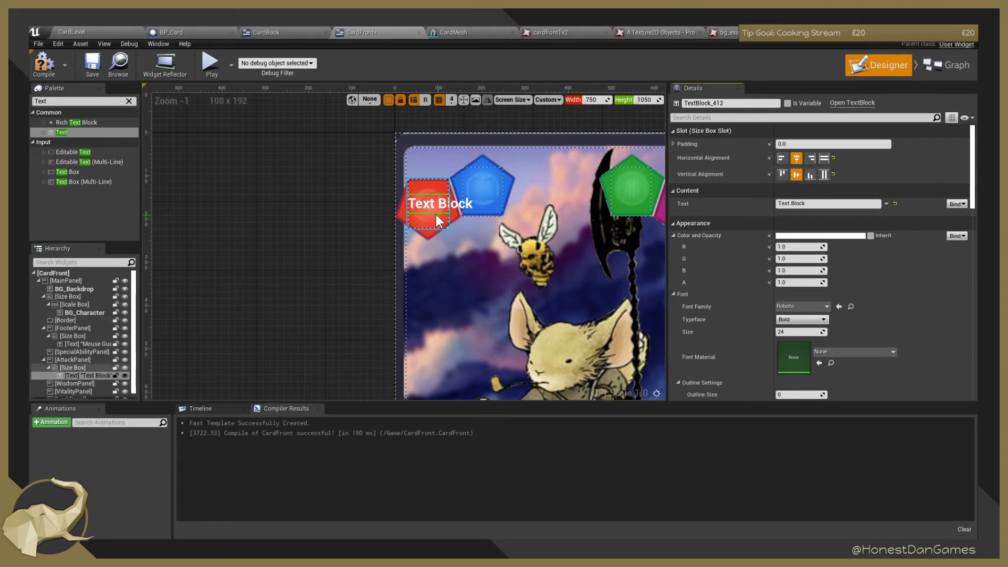
{"action": "scroll", "coordinate": [443, 215], "scroll_direction": "down", "scroll_amount": 4}
{"action": "scroll", "coordinate": [440, 216], "scroll_direction": "up", "scroll_amount": 4}
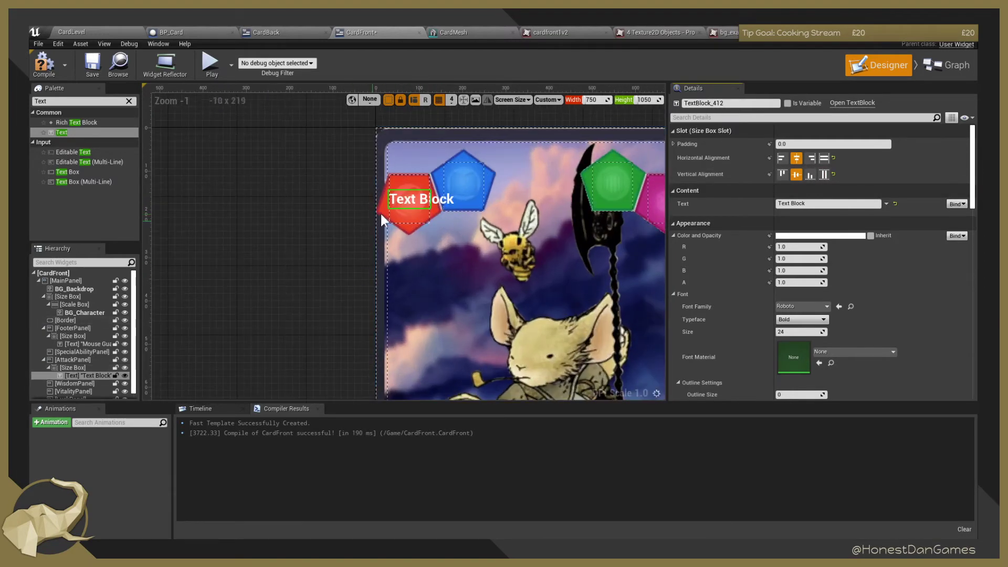
{"action": "scroll", "coordinate": [483, 191], "scroll_direction": "down", "scroll_amount": 2}
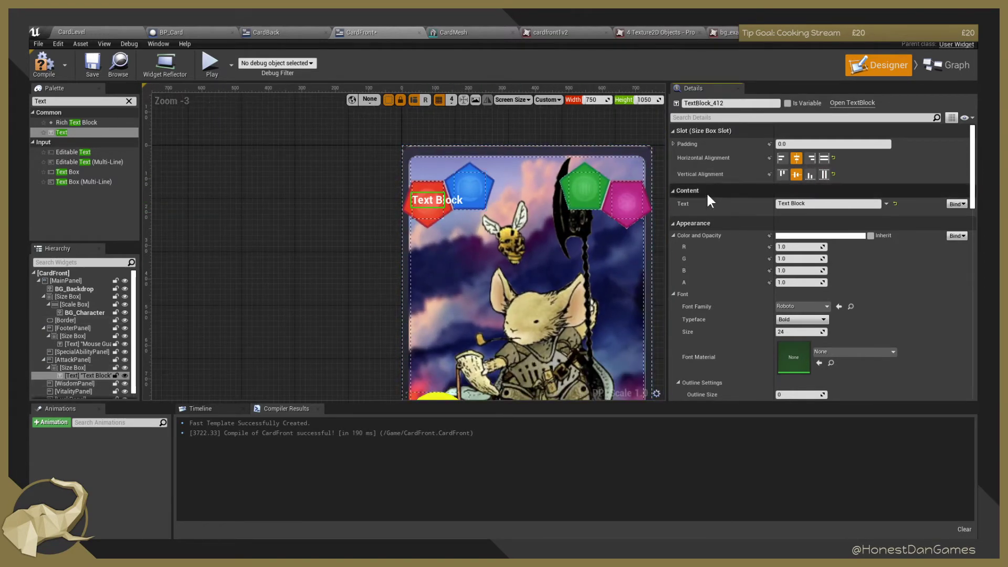
Replace the attack text block's content with trial numbers 5 and 20, settling on 99.
{"action": "left_click", "coordinate": [819, 205]}
{"action": "type", "text": "5"}
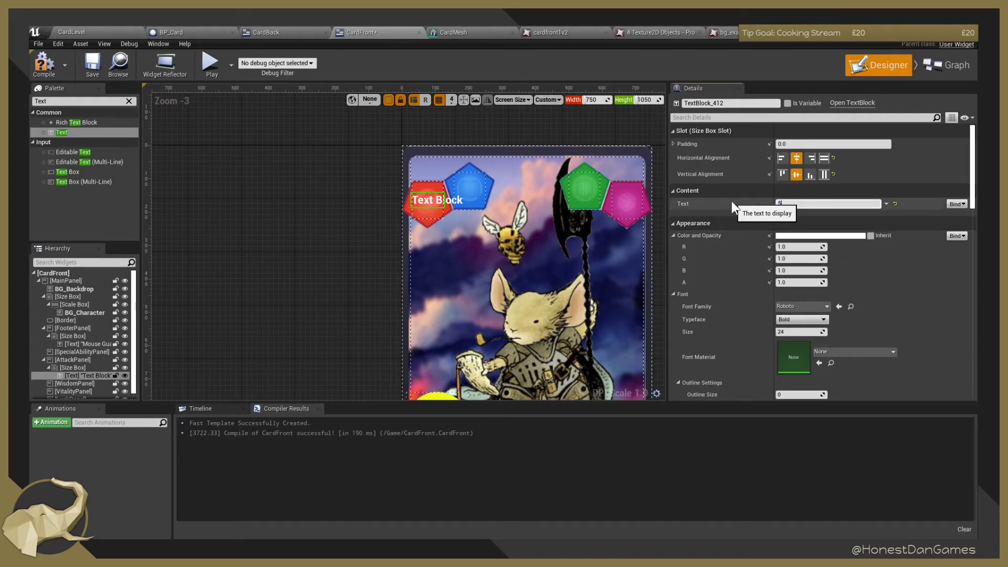
{"action": "key", "text": "Return"}
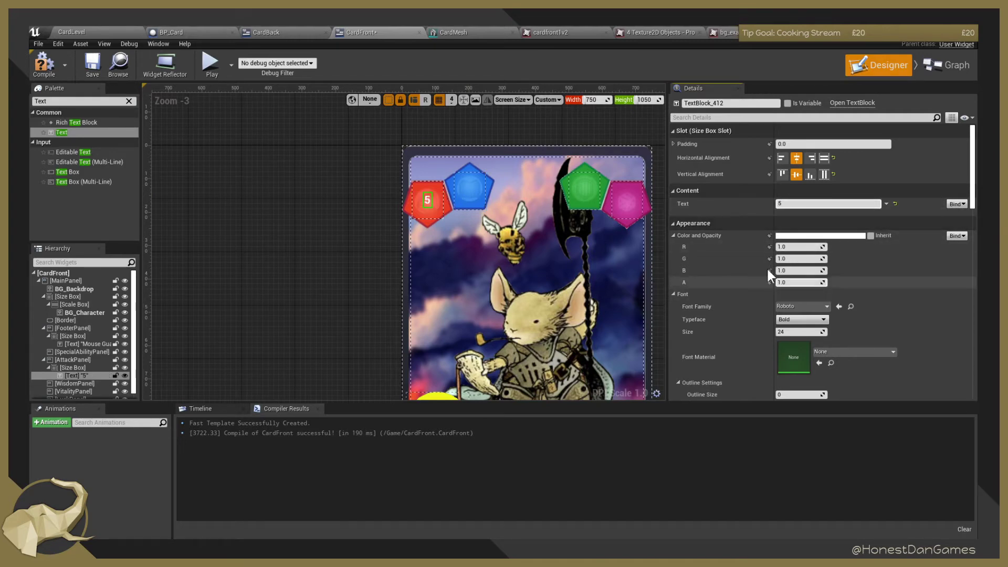
{"action": "type", "text": "20"}
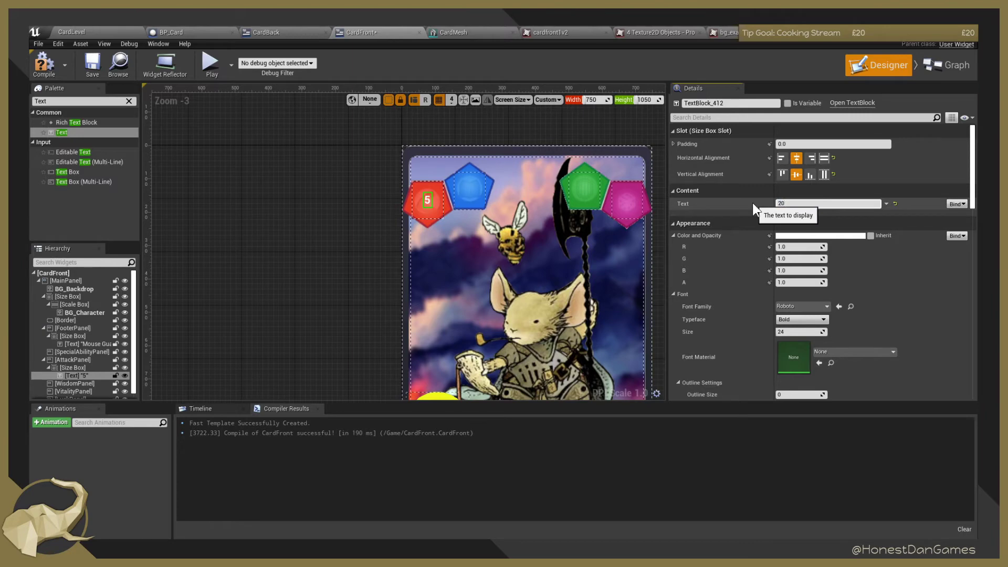
{"action": "key", "text": "Return"}
Set the attack number's font size to 36 and check it on the whole card.
{"action": "left_click", "coordinate": [804, 331]}
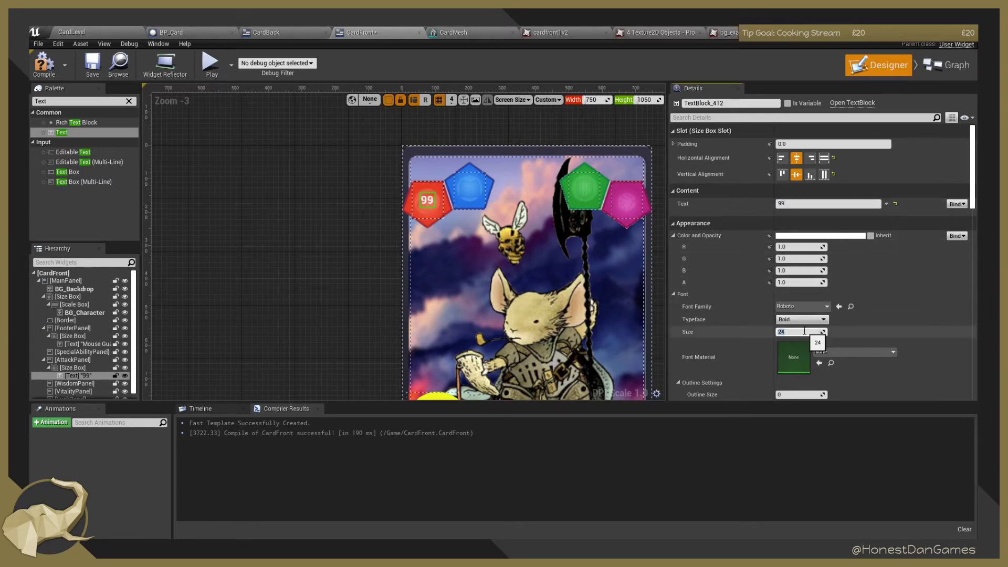
{"action": "type", "text": "36"}
{"action": "key", "text": "Return"}
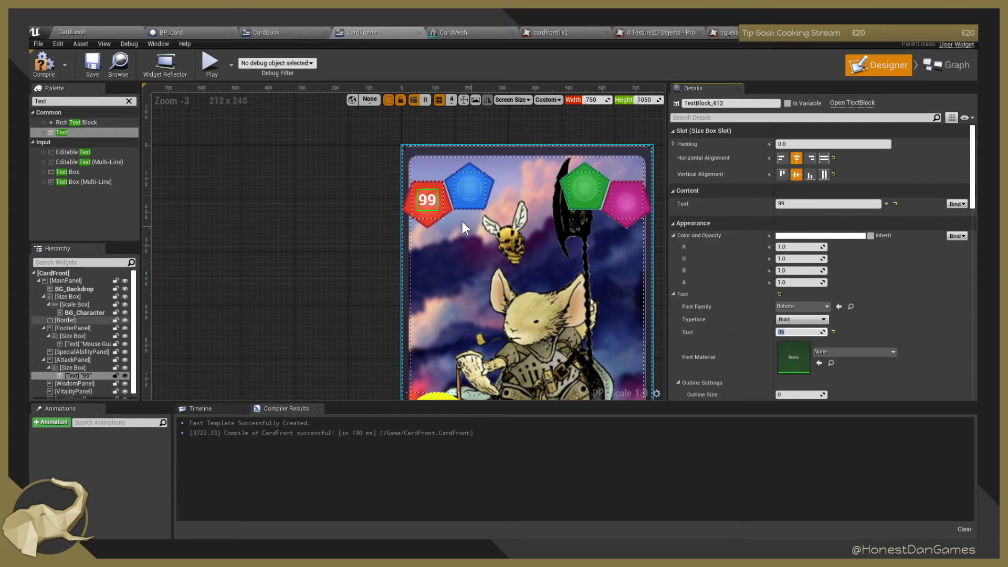
{"action": "left_click", "coordinate": [339, 225]}
{"action": "scroll", "coordinate": [363, 284], "scroll_direction": "down", "scroll_amount": 4}
{"action": "scroll", "coordinate": [399, 347], "scroll_direction": "up", "scroll_amount": 3}
Set the font size of the "Mouse Guard" footer title to 48.
{"action": "left_click", "coordinate": [420, 362]}
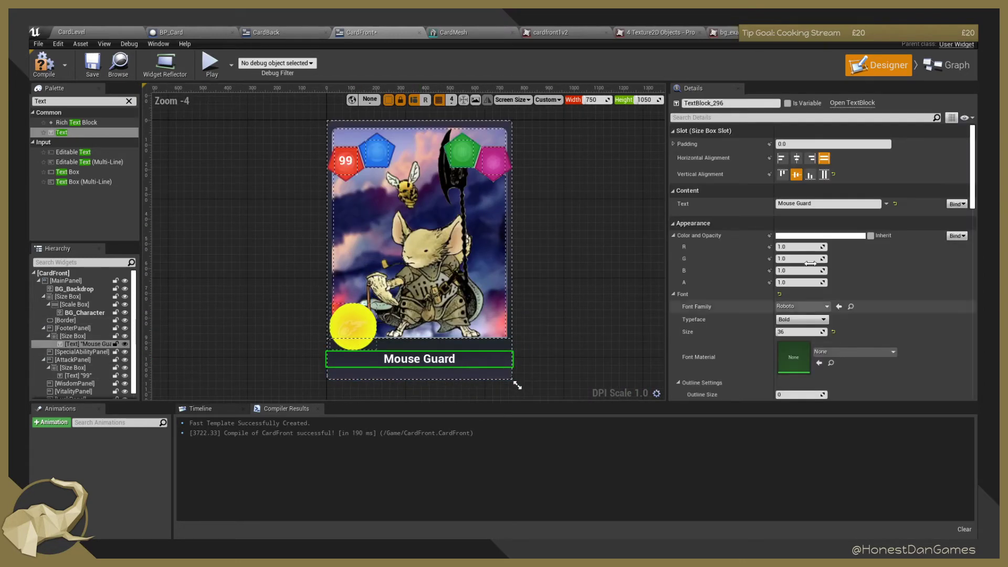
{"action": "left_click", "coordinate": [799, 332]}
{"action": "type", "text": "48"}
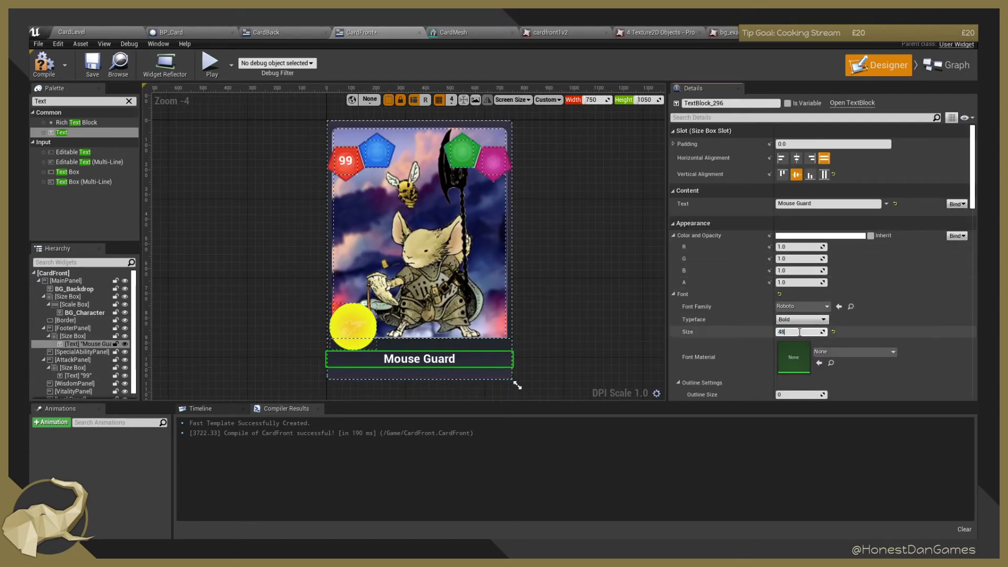
{"action": "key", "text": "Return"}
{"action": "left_click", "coordinate": [611, 274]}
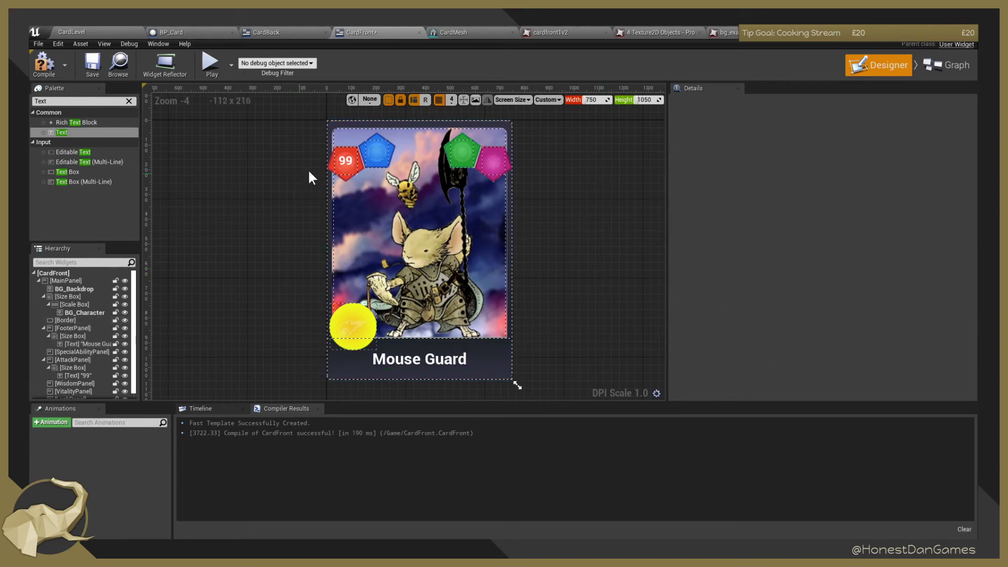
Change the attack text block's content to 999 and check how it fits the red pentagon.
{"action": "left_click", "coordinate": [345, 160]}
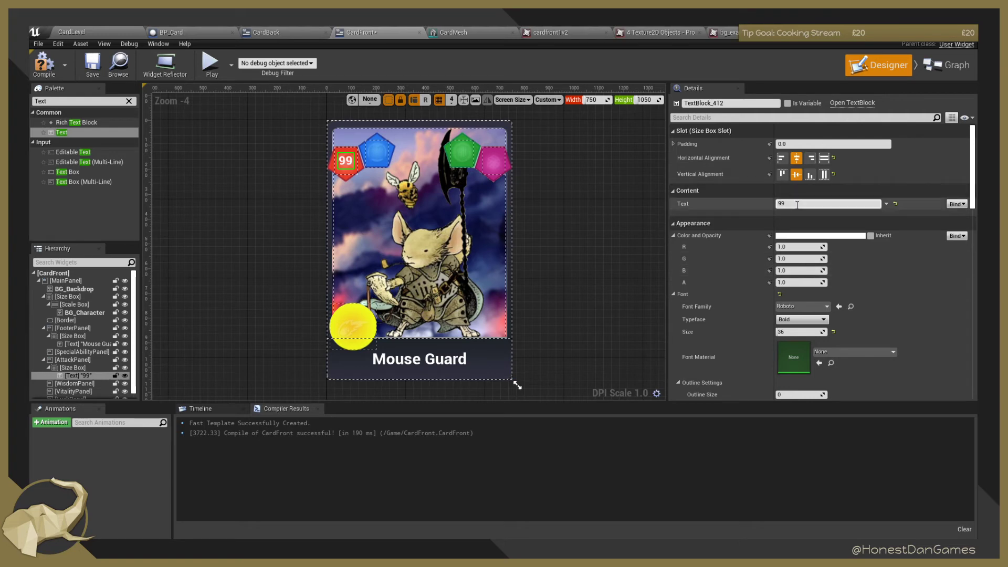
{"action": "type", "text": "9"}
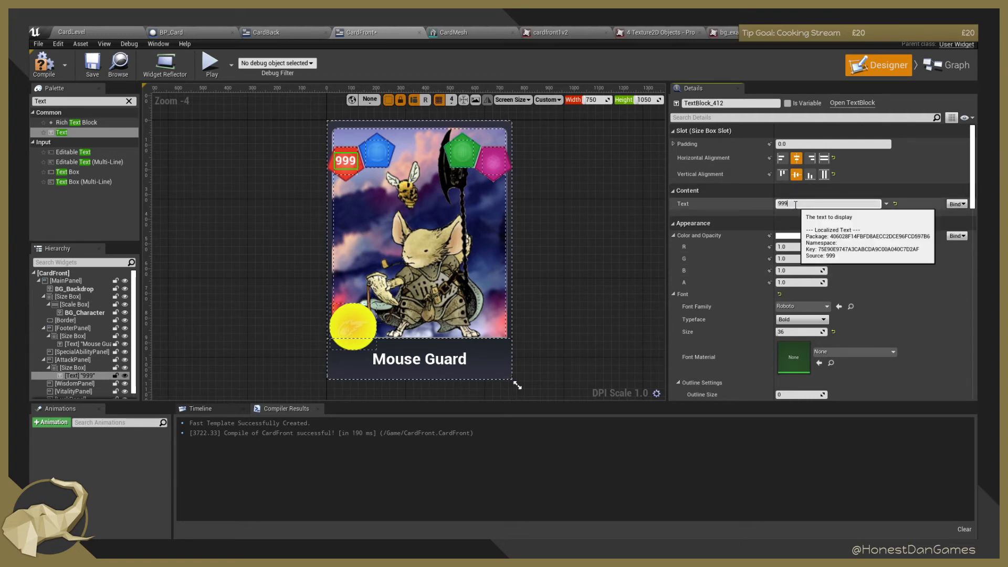
{"action": "left_click", "coordinate": [603, 191]}
{"action": "right_click_drag", "start_coordinate": [241, 166], "coordinate": [263, 200]}
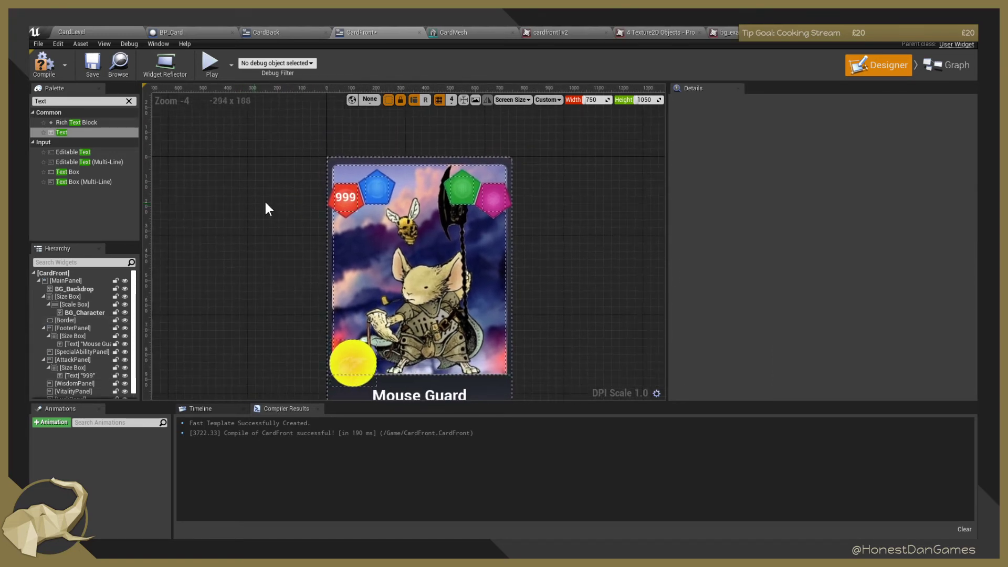
Try a font size of 48 on the attack number, then return it to 36.
{"action": "left_click", "coordinate": [344, 197]}
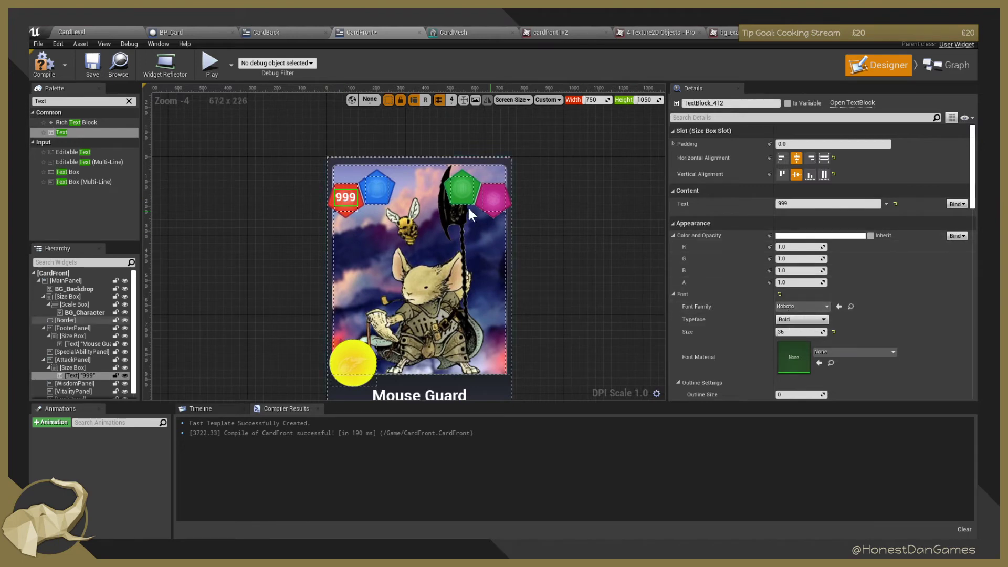
{"action": "left_click", "coordinate": [797, 332]}
{"action": "type", "text": "48"}
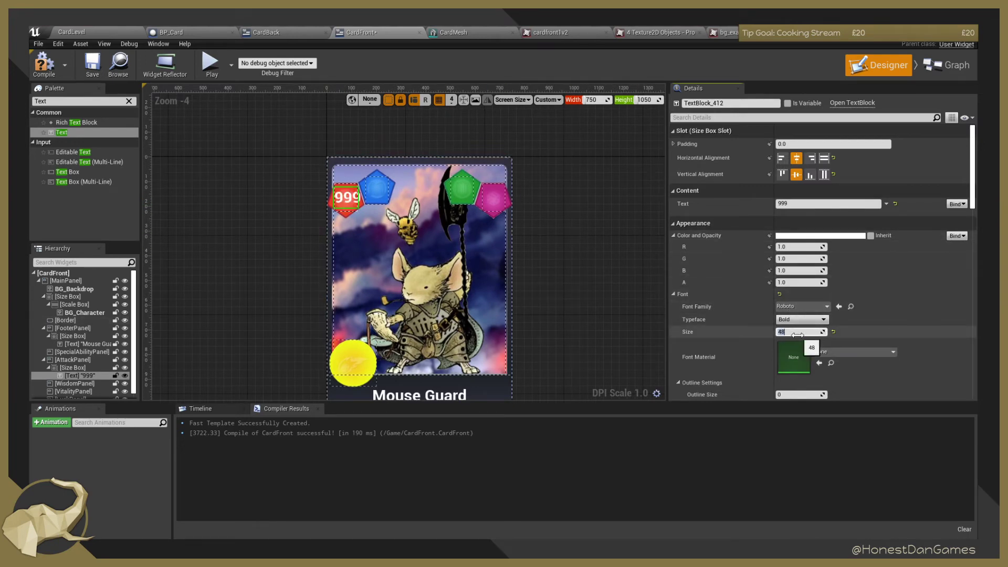
{"action": "type", "text": "36"}
{"action": "key", "text": "Return"}
Examine how the size box and its text are nested in AttackPanel, and compare AttackPanel with WisdomPanel.
{"action": "left_click", "coordinate": [81, 368]}
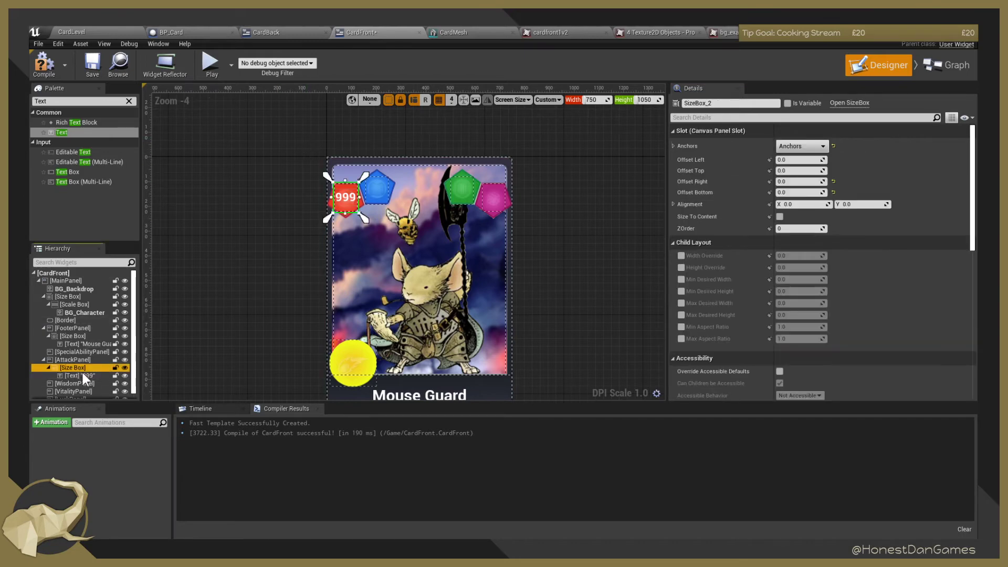
{"action": "left_click", "coordinate": [82, 375]}
{"action": "left_click", "coordinate": [74, 366]}
{"action": "left_click", "coordinate": [74, 359]}
{"action": "left_click", "coordinate": [44, 361]}
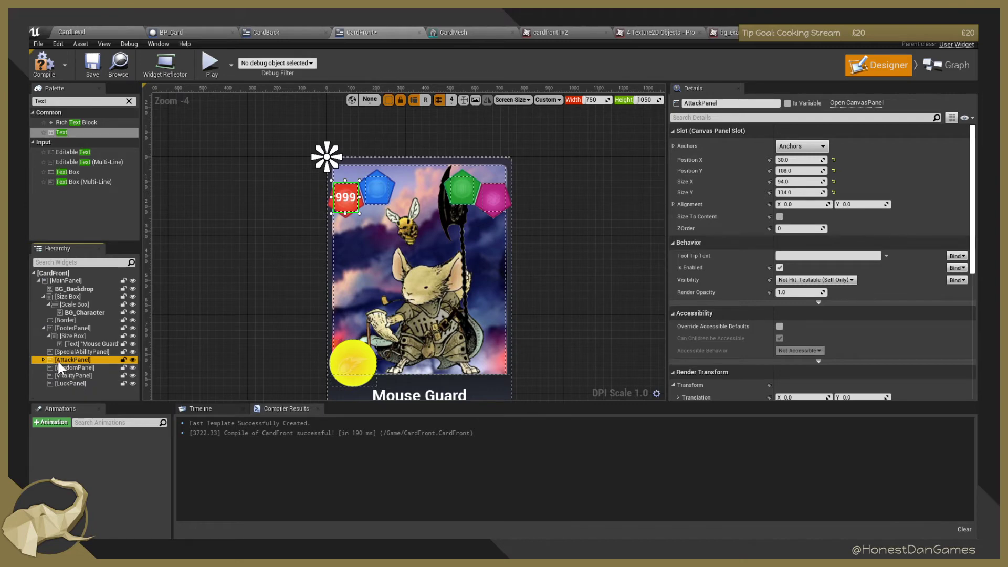
{"action": "left_click", "coordinate": [74, 367]}
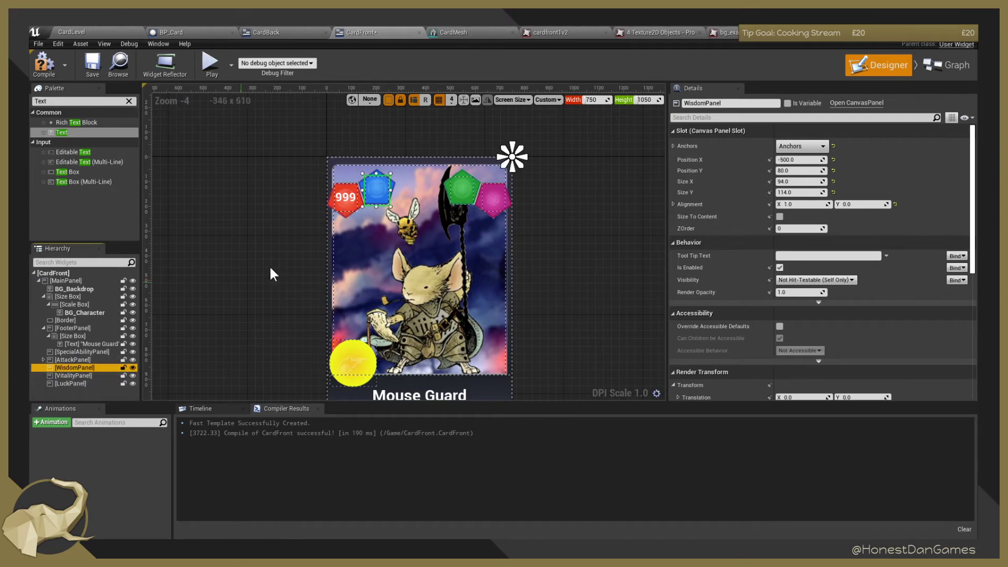
{"action": "left_click", "coordinate": [43, 360]}
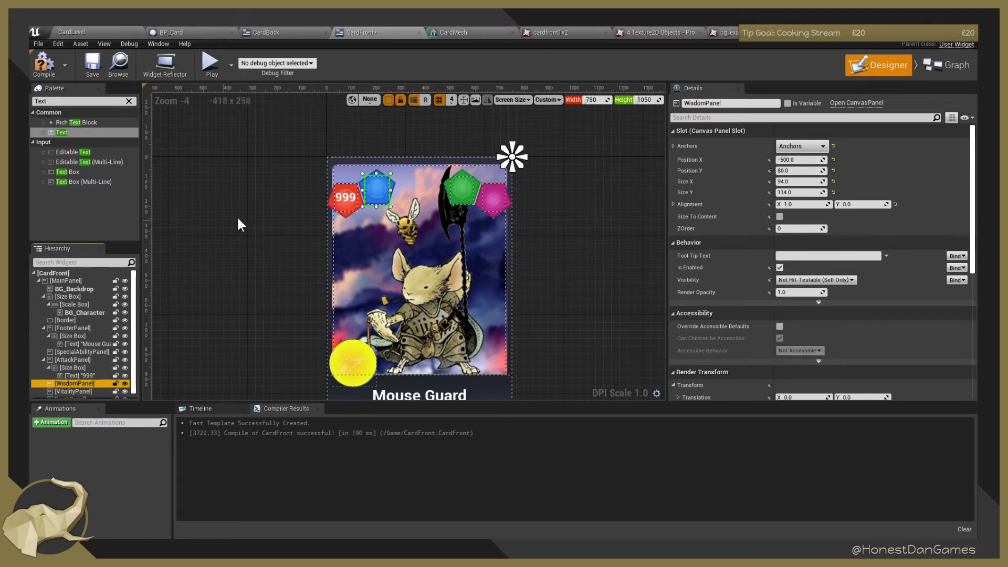
{"action": "left_click", "coordinate": [77, 376]}
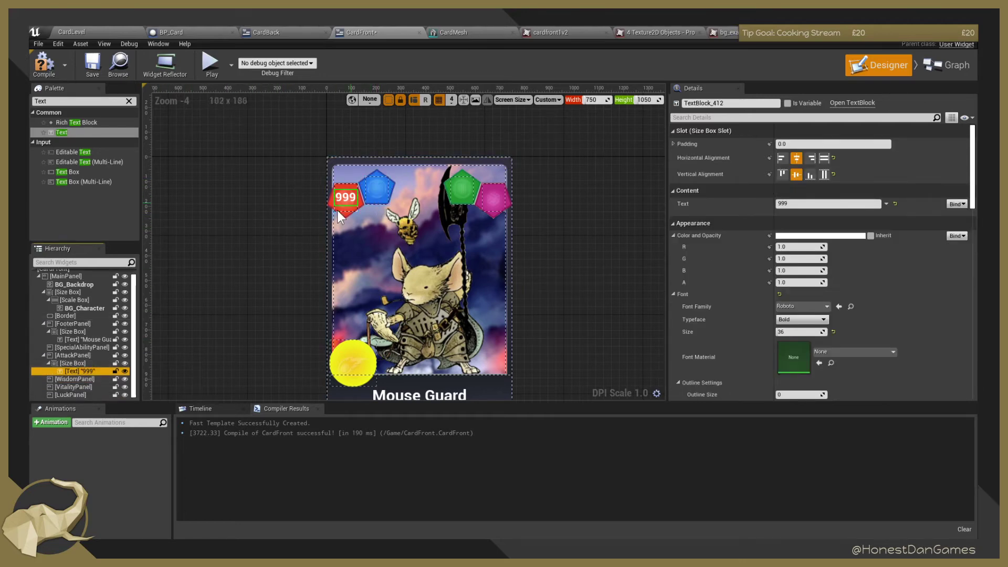
Copy AttackPanel's size box with its text block and paste it into WisdomPanel.
{"action": "left_click", "coordinate": [73, 364]}
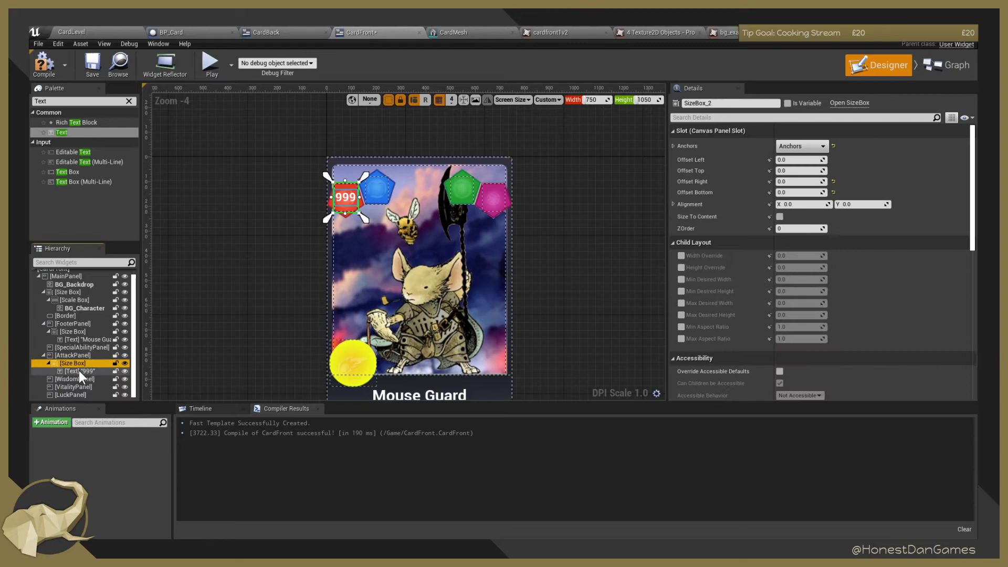
{"action": "left_click", "coordinate": [49, 362]}
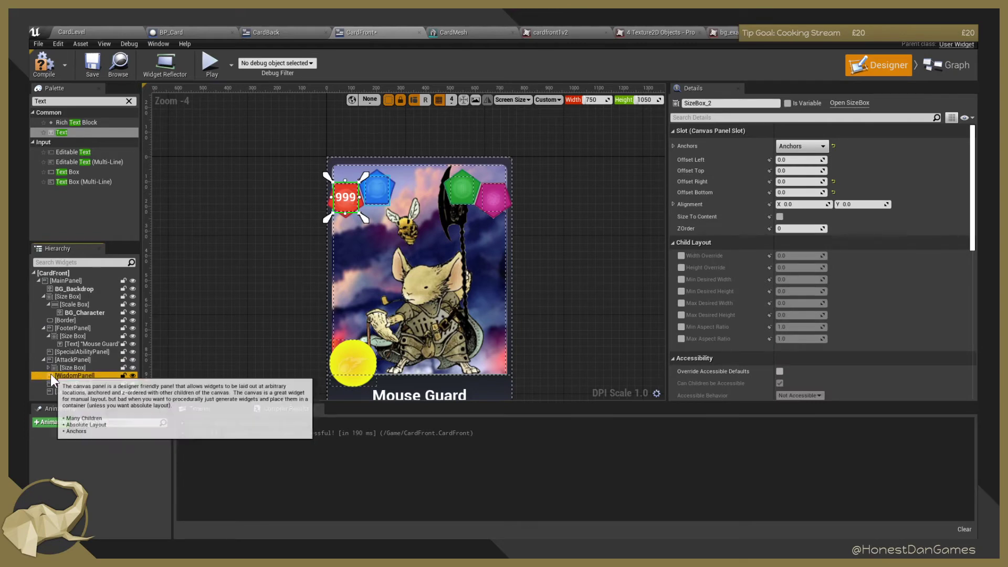
{"action": "left_click", "coordinate": [76, 375]}
{"action": "right_click", "coordinate": [77, 375]}
{"action": "left_click", "coordinate": [112, 410]}
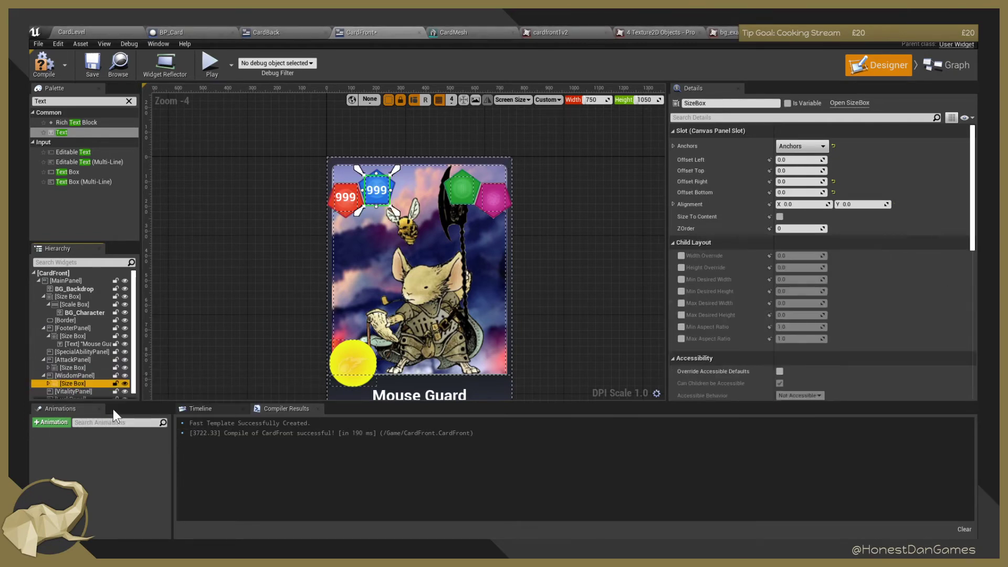
Paste the copied size box with its number text into VitalityPanel and LuckPanel.
{"action": "right_click", "coordinate": [67, 387]}
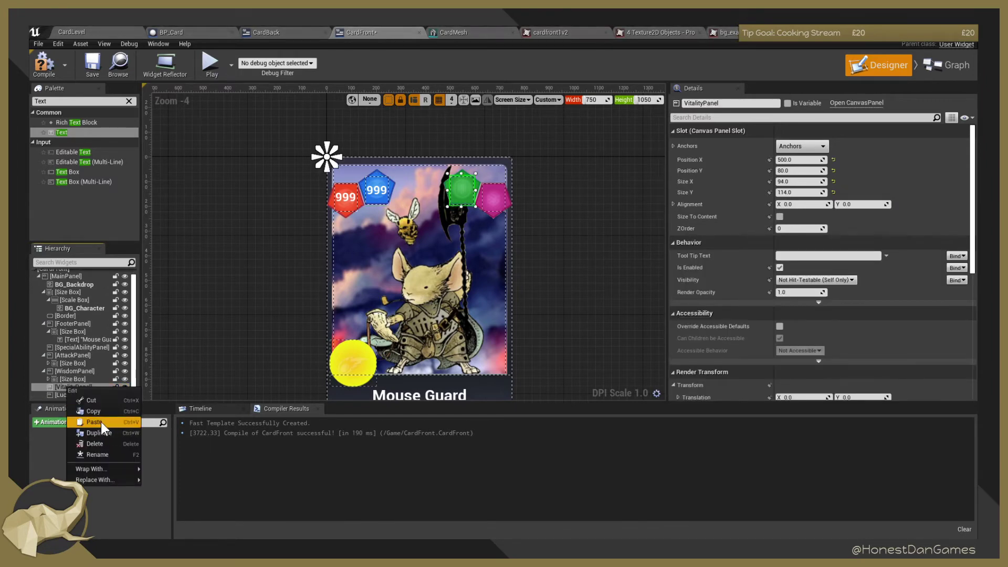
{"action": "left_click", "coordinate": [100, 422]}
{"action": "right_click", "coordinate": [73, 395]}
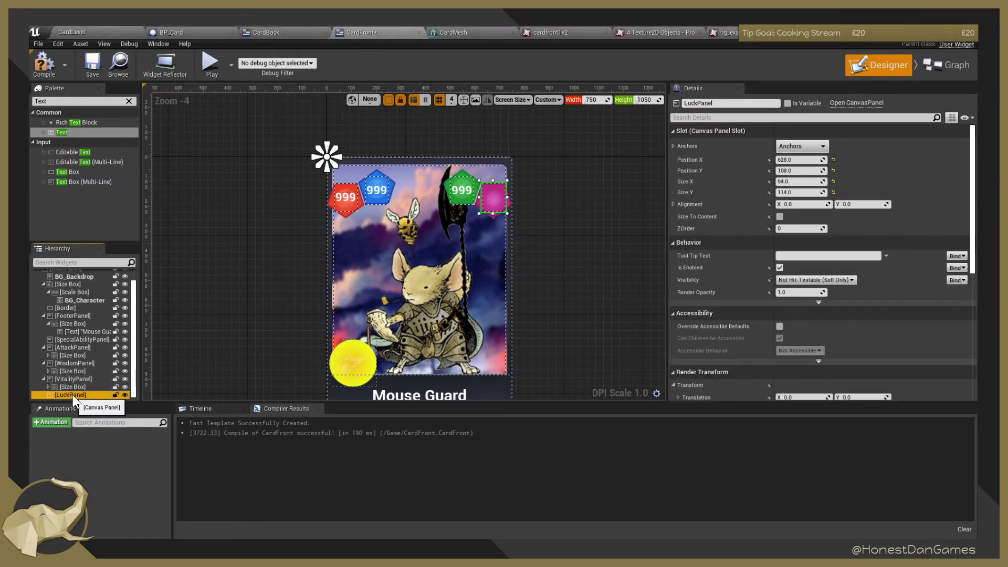
{"action": "left_click", "coordinate": [105, 427]}
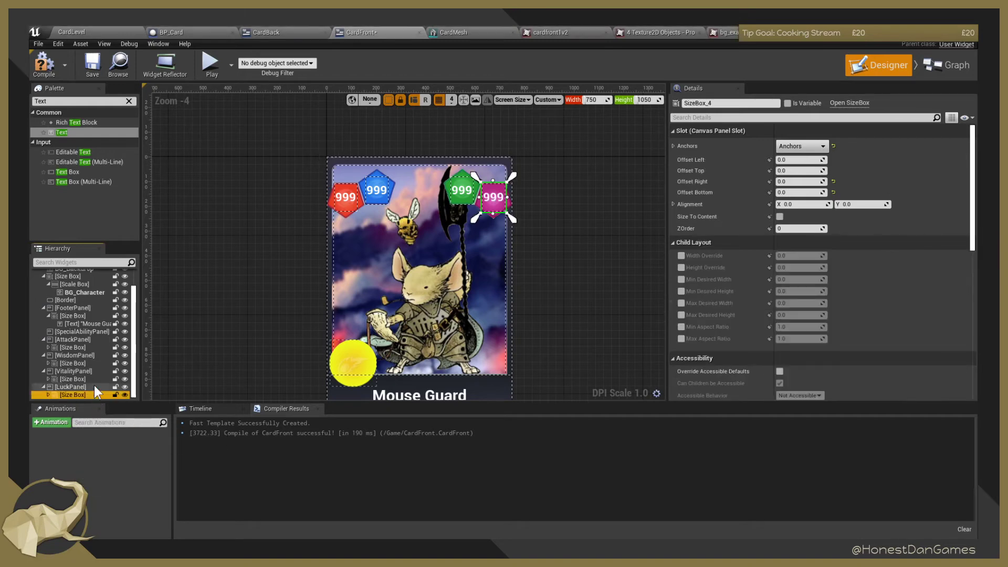
{"action": "left_click", "coordinate": [207, 301]}
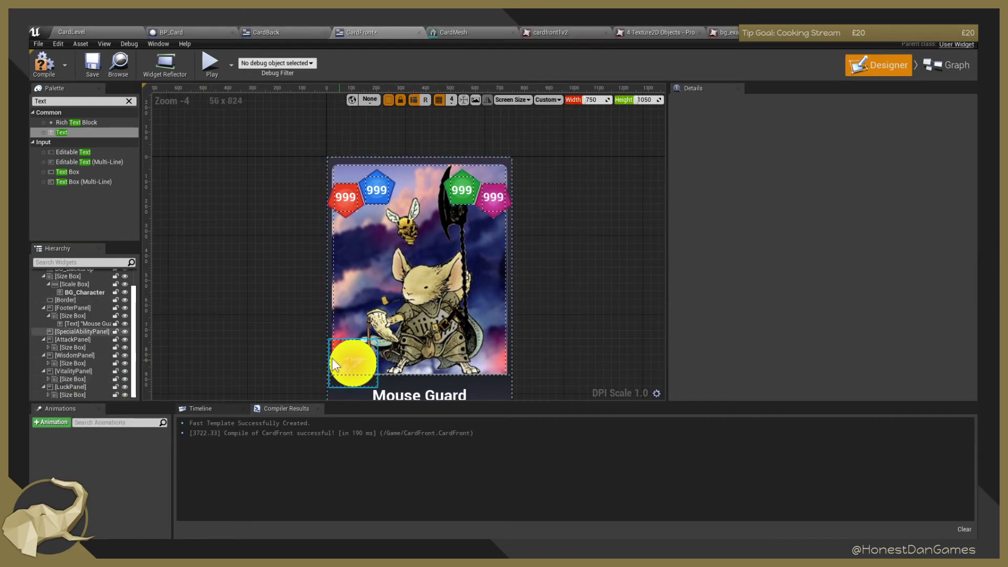
Find the Image widget in the palette and add one inside SpecialAbilityPanel.
{"action": "right_click_drag", "start_coordinate": [237, 321], "coordinate": [231, 214]}
{"action": "right_click_drag", "start_coordinate": [286, 278], "coordinate": [293, 298]}
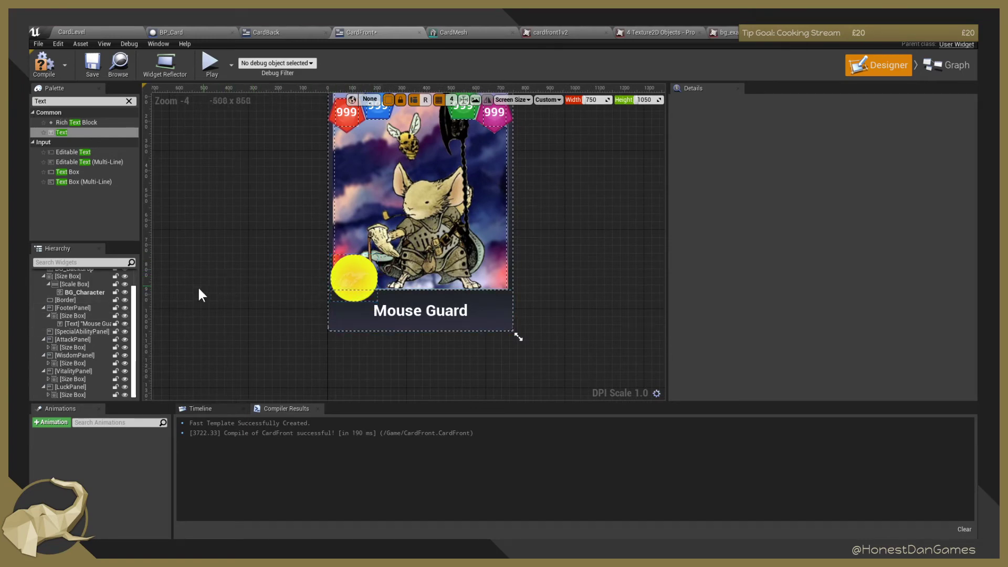
{"action": "left_click", "coordinate": [79, 332]}
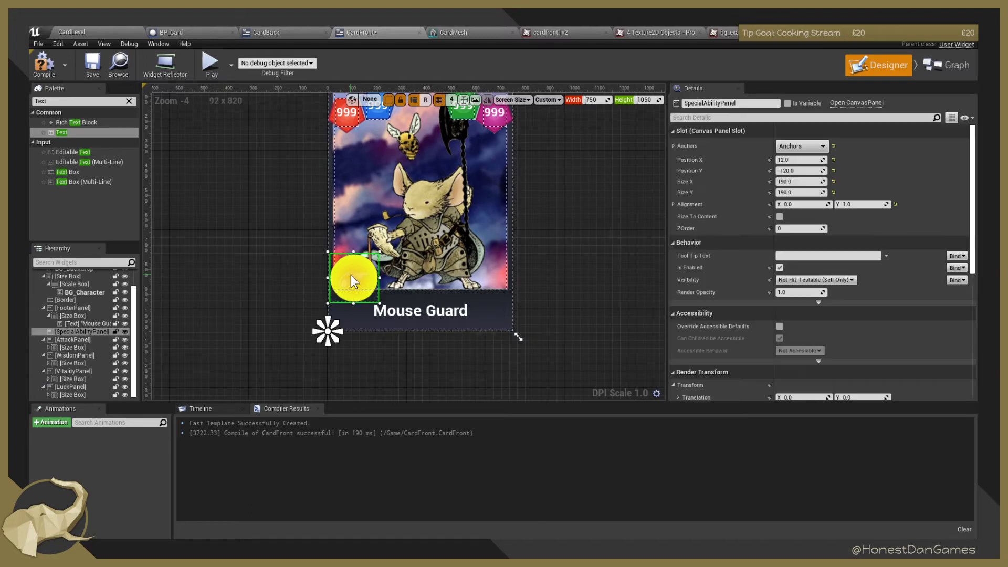
{"action": "right_click", "coordinate": [77, 332]}
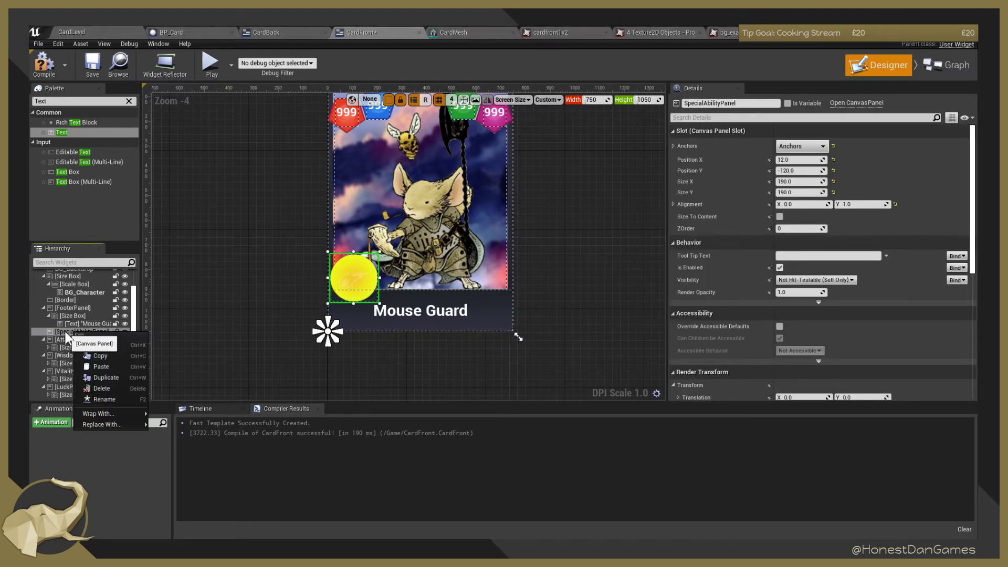
{"action": "left_click", "coordinate": [65, 332]}
{"action": "left_click", "coordinate": [156, 325]}
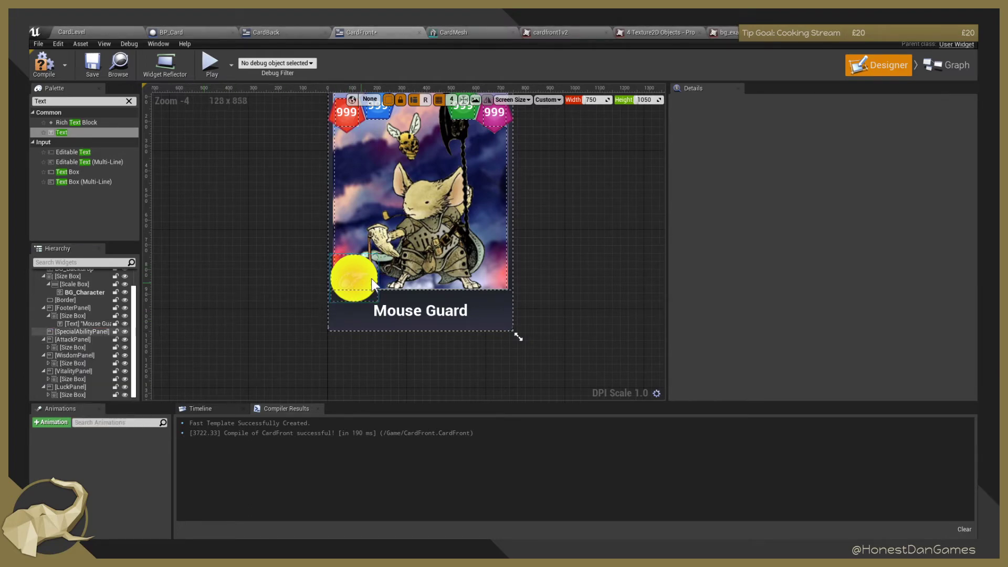
{"action": "left_click", "coordinate": [91, 330]}
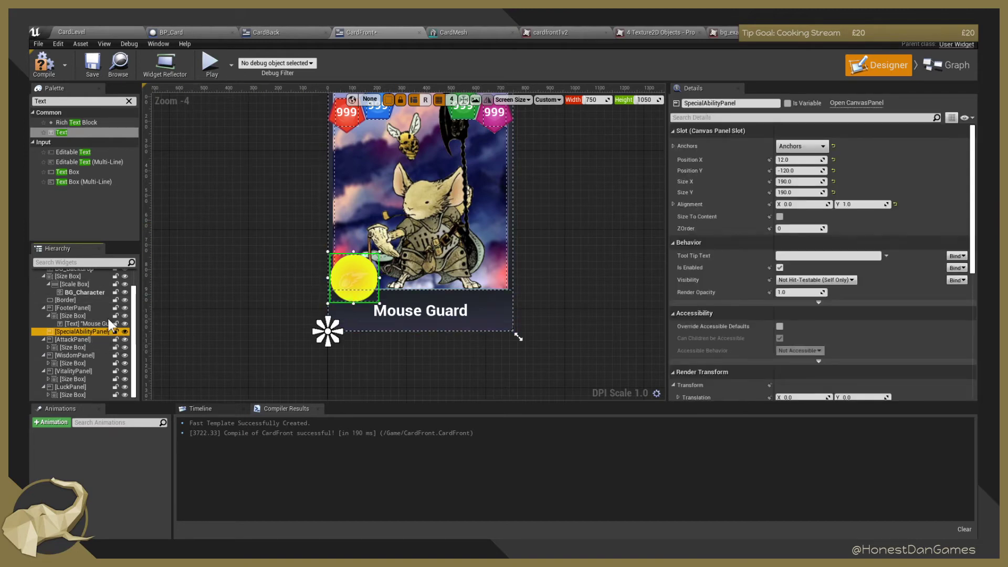
{"action": "right_click", "coordinate": [96, 332]}
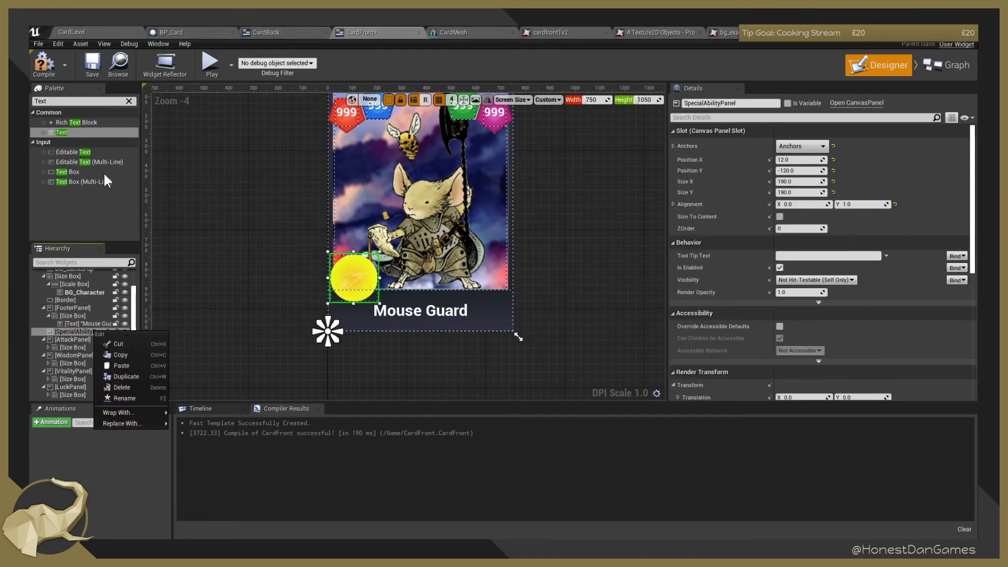
{"action": "left_click", "coordinate": [73, 101]}
{"action": "type", "text": "Imag"}
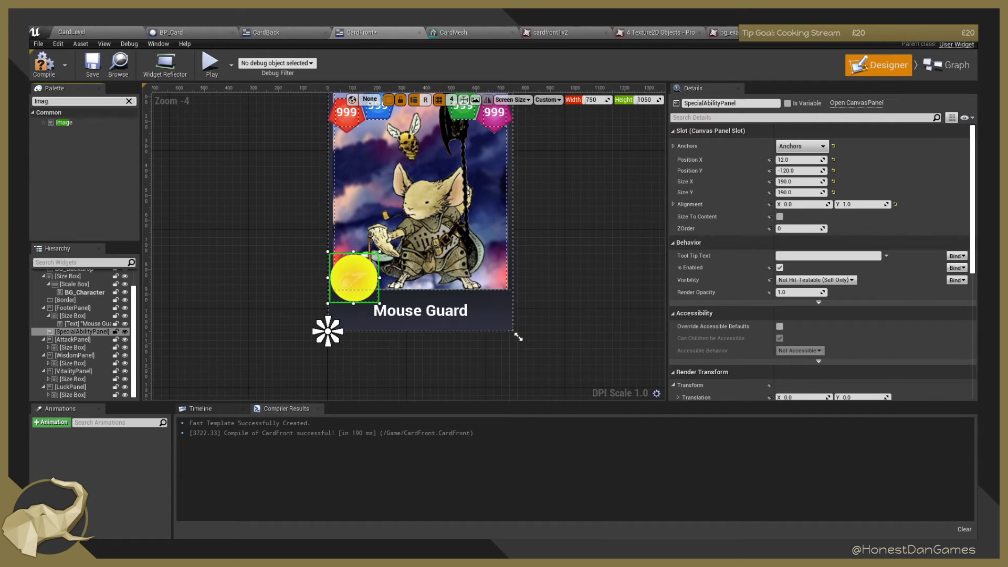
{"action": "left_click", "coordinate": [59, 124]}
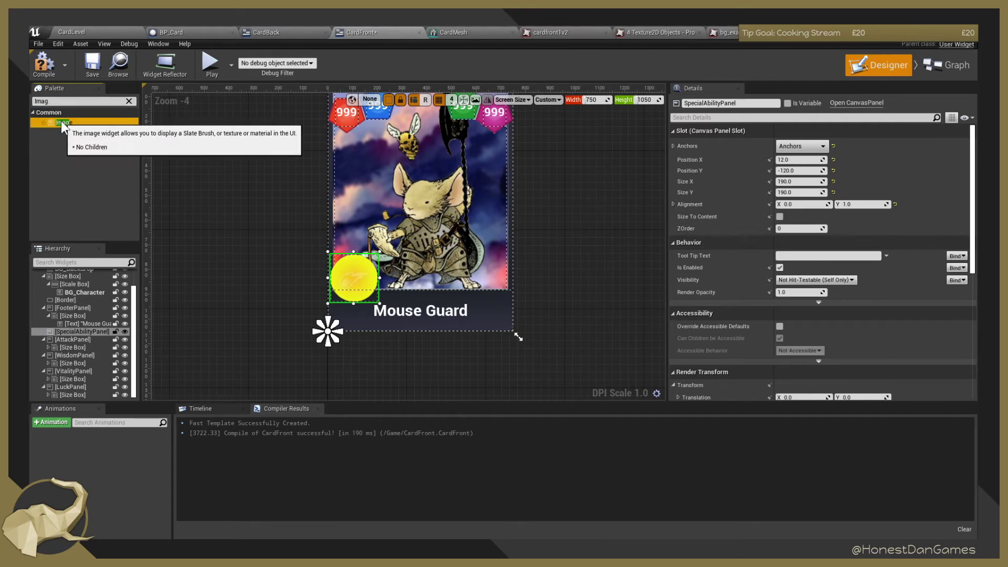
{"action": "left_click_drag", "start_coordinate": [65, 123], "coordinate": [73, 329]}
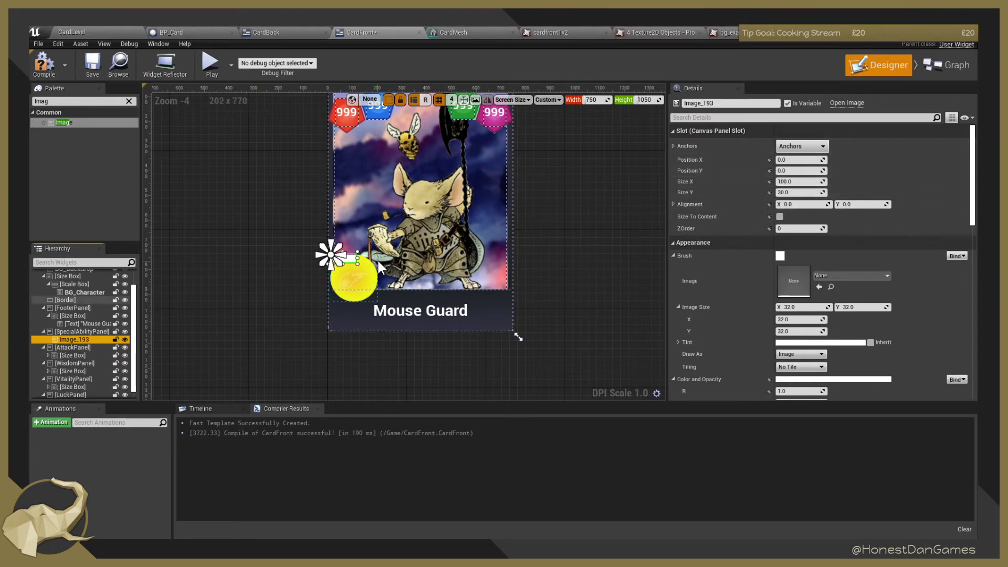
Anchor the new image to stretch across all of SpecialAbilityPanel, with offsets of 0 on every side.
{"action": "scroll", "coordinate": [365, 297], "scroll_direction": "up", "scroll_amount": 1}
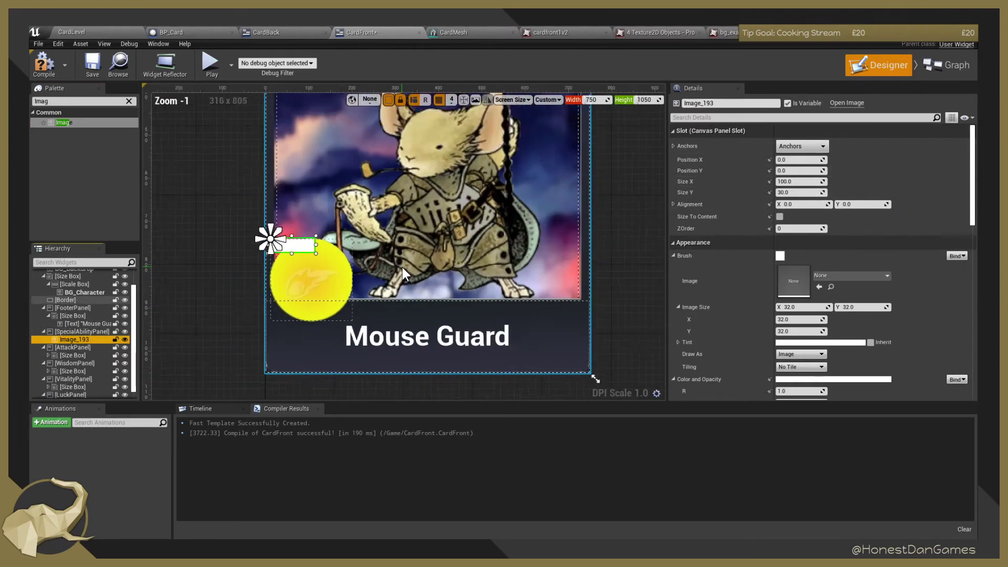
{"action": "scroll", "coordinate": [366, 297], "scroll_direction": "down", "scroll_amount": 1}
{"action": "left_click", "coordinate": [802, 146]}
{"action": "left_click", "coordinate": [902, 281]}
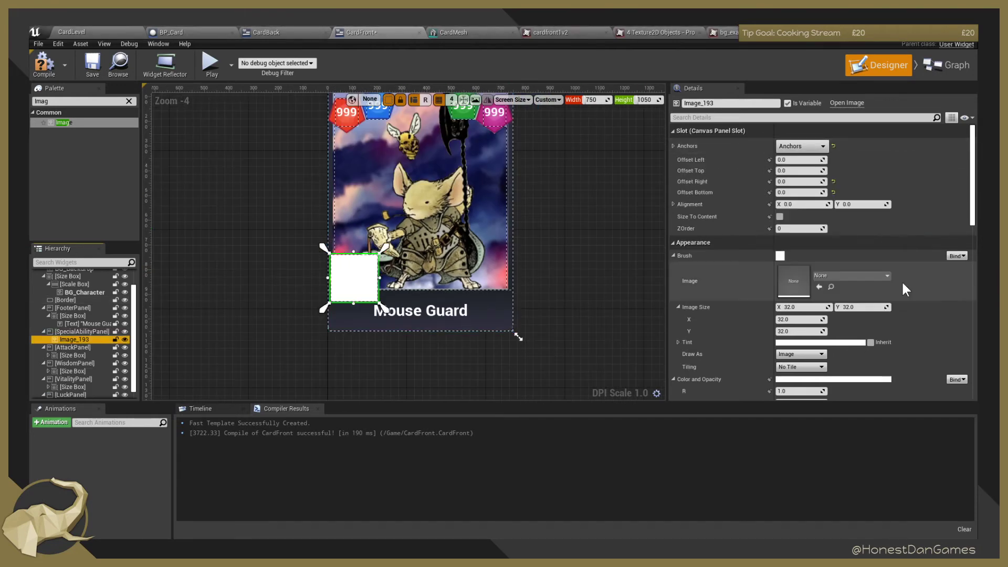
Try offsets of 20 on all four sides of the special ability image.
{"action": "left_click", "coordinate": [791, 159]}
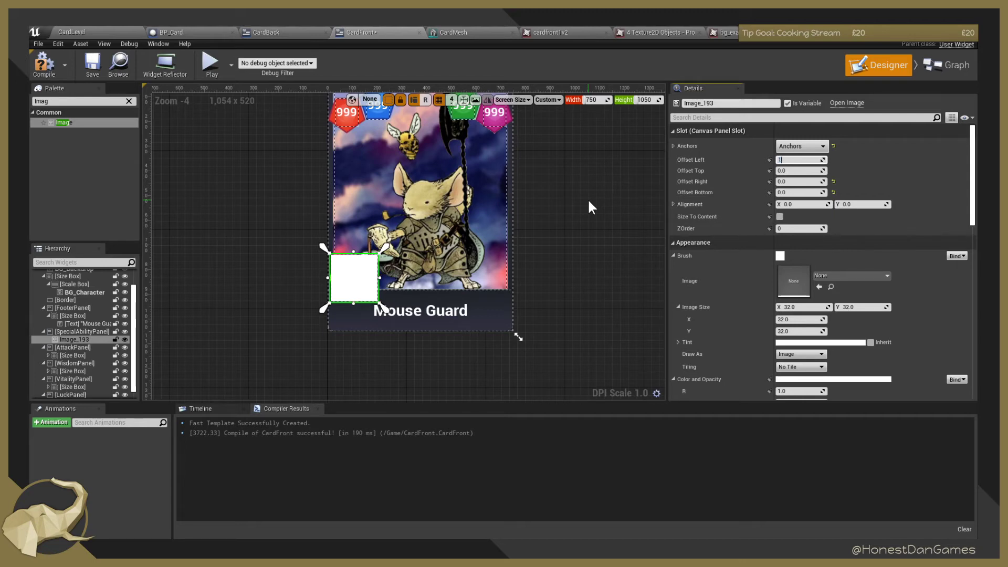
{"action": "type", "text": "0"}
{"action": "key", "text": "Return"}
{"action": "type", "text": "20"}
{"action": "key", "text": "Return"}
{"action": "type", "text": ".0"}
{"action": "key", "text": "Tab"}
{"action": "type", "text": "20"}
{"action": "key", "text": "Tab"}
{"action": "type", "text": "20"}
{"action": "key", "text": "Tab"}
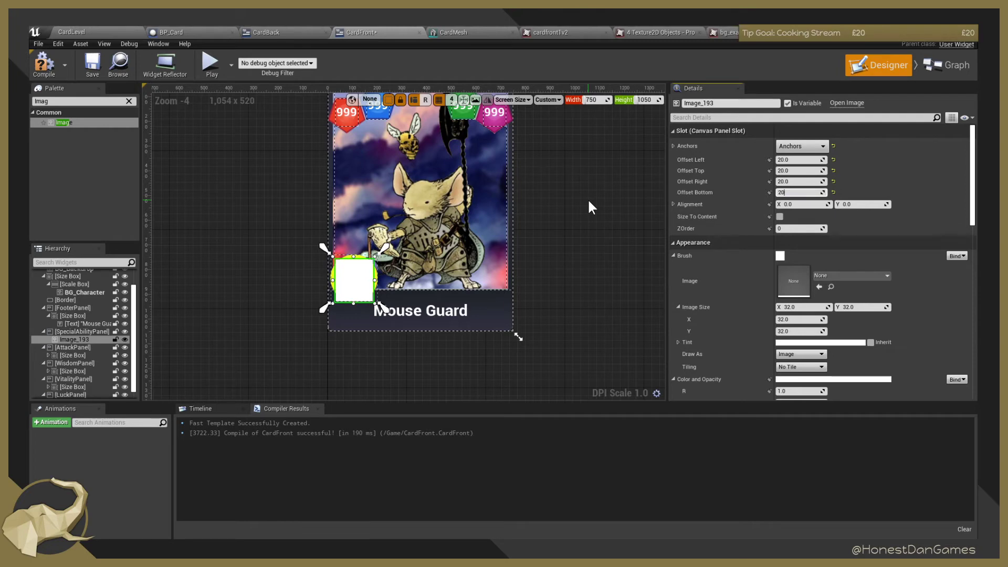
{"action": "type", "text": "20"}
{"action": "key", "text": "Return"}
Set the special ability image's left, top, right and bottom offsets to 30 and check its fit in the yellow circle.
{"action": "type", "text": "3"}
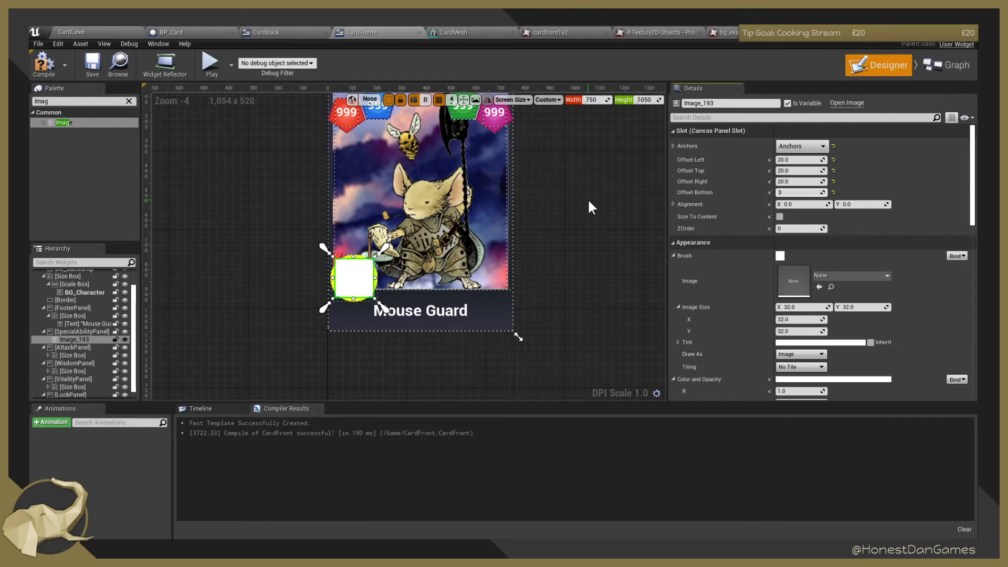
{"action": "type", "text": "0"}
{"action": "left_click", "coordinate": [796, 160]}
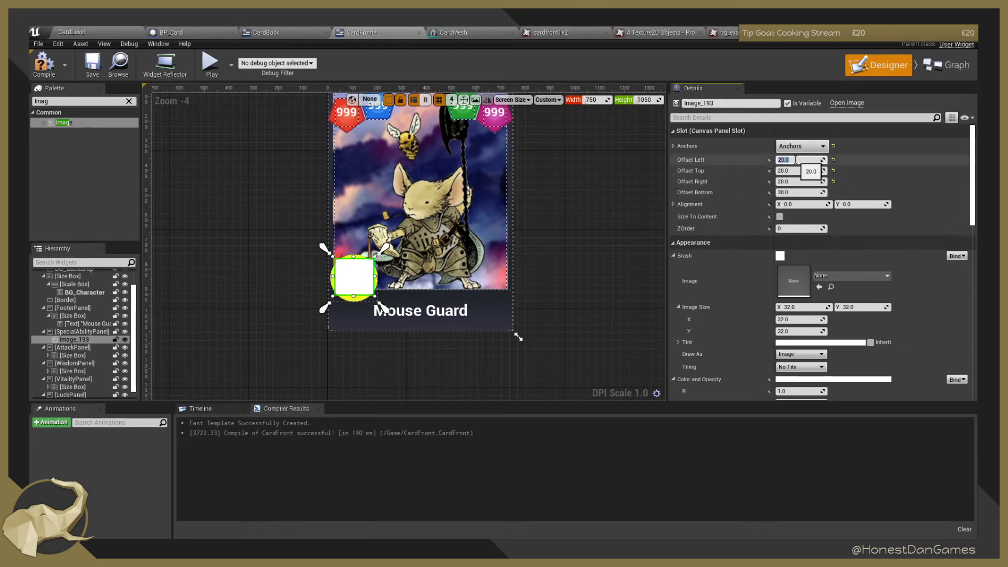
{"action": "type", "text": "30"}
{"action": "key", "text": "Tab"}
{"action": "type", "text": "30"}
{"action": "key", "text": "Tab"}
{"action": "type", "text": "3"}
{"action": "key", "text": "Tab"}
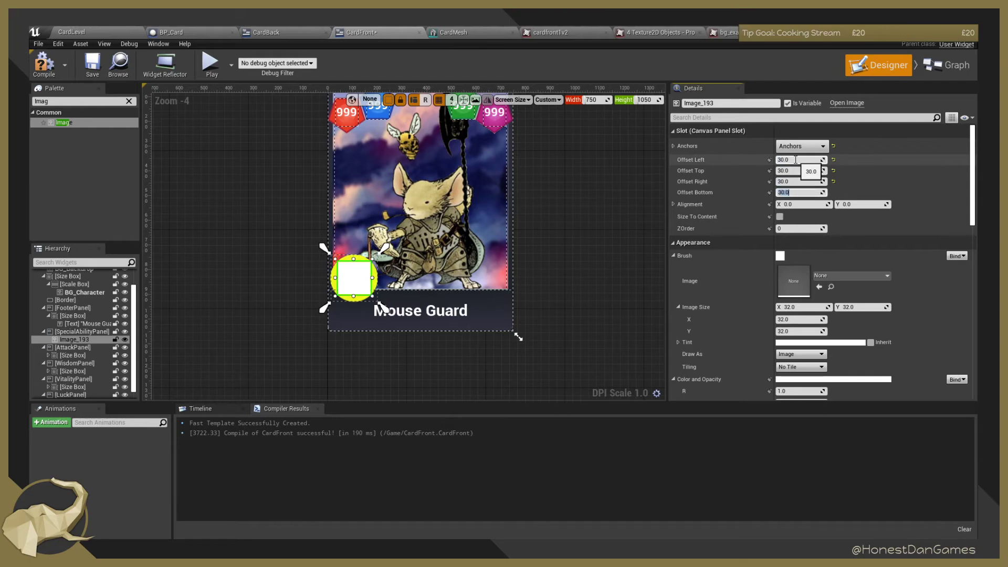
{"action": "left_click", "coordinate": [287, 283]}
{"action": "scroll", "coordinate": [285, 281], "scroll_direction": "up", "scroll_amount": 6}
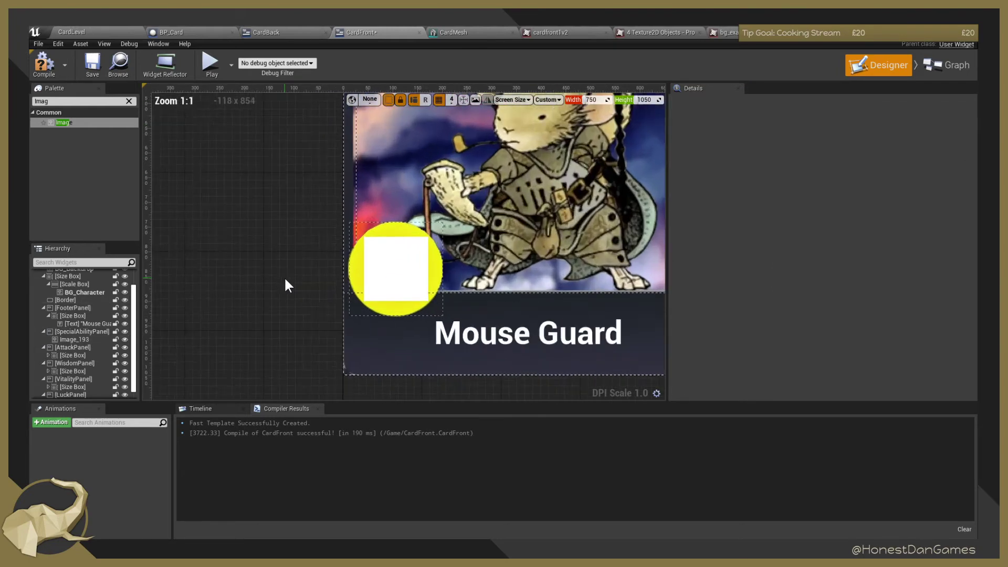
Search the project's assets for a texture for the special ability image, trying the terms AI, face and enemy.
{"action": "left_click", "coordinate": [449, 265]}
{"action": "left_click", "coordinate": [837, 246]}
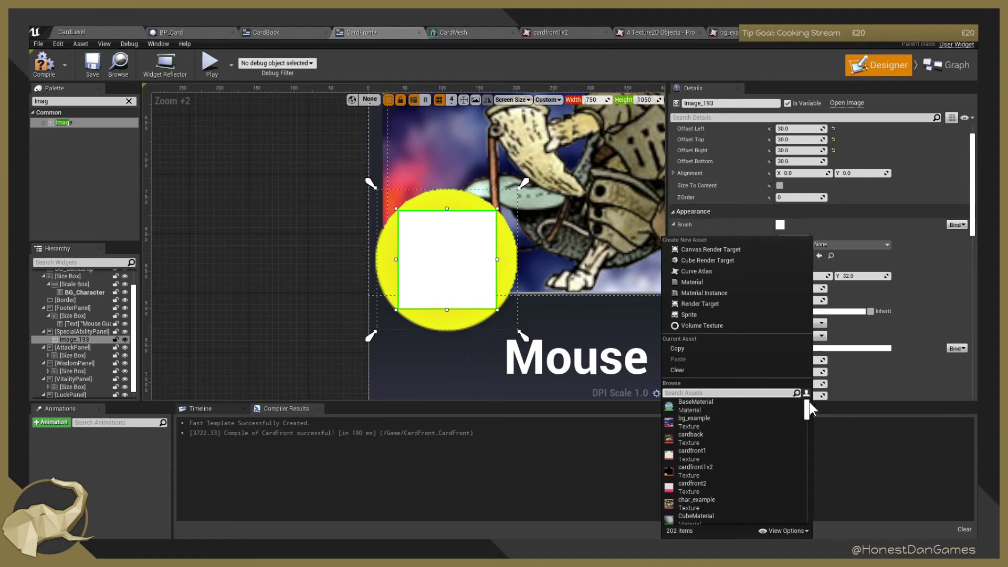
{"action": "left_click_drag", "start_coordinate": [809, 406], "coordinate": [795, 476]}
{"action": "left_click", "coordinate": [790, 529]}
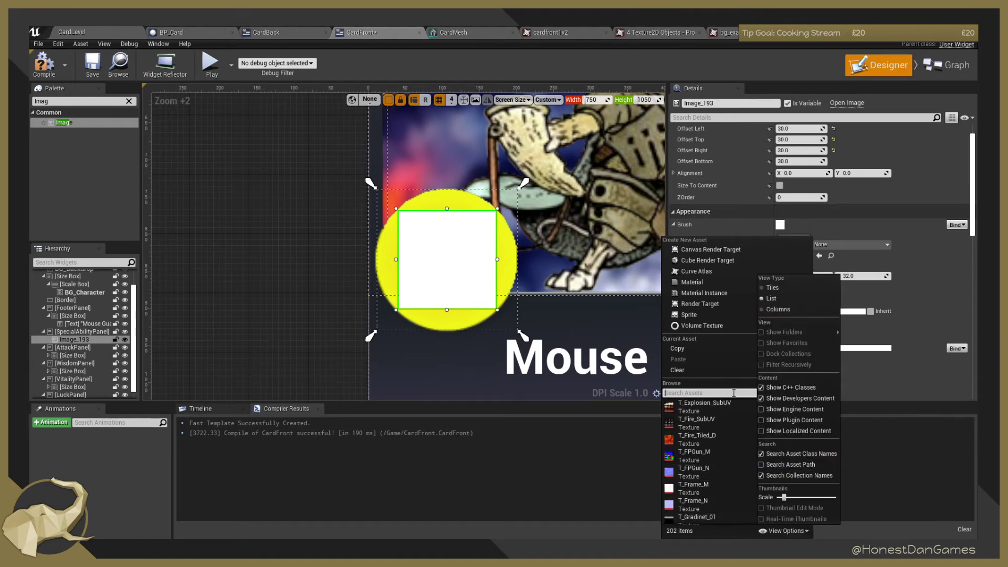
{"action": "scroll", "coordinate": [712, 446], "scroll_direction": "down", "scroll_amount": 5}
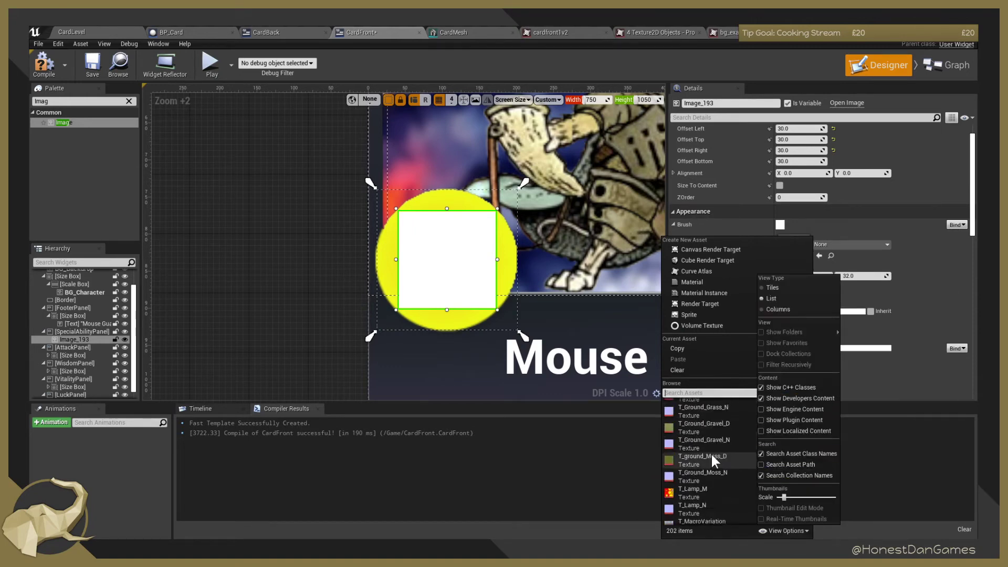
{"action": "scroll", "coordinate": [711, 453], "scroll_direction": "down", "scroll_amount": 8}
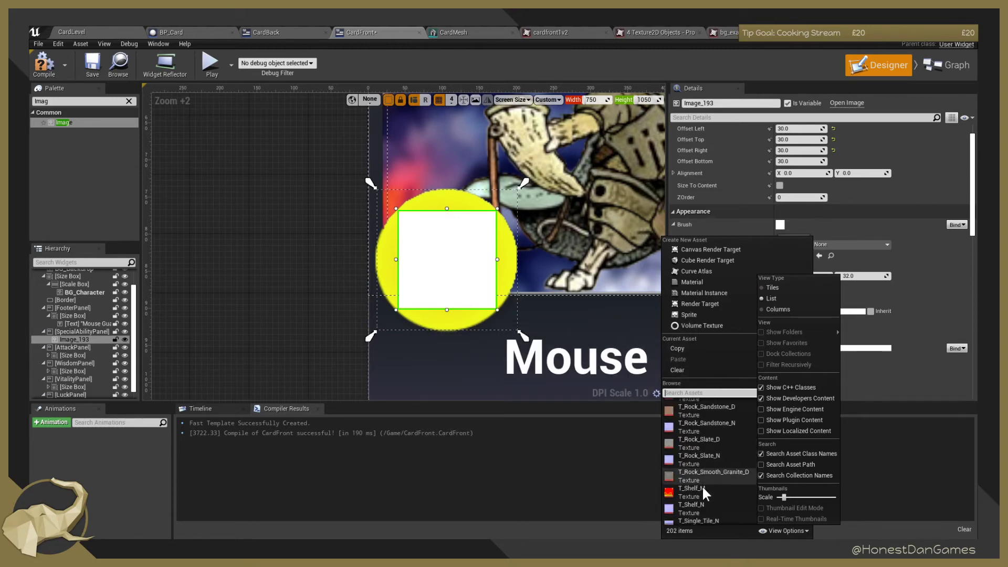
{"action": "left_click", "coordinate": [682, 393]}
{"action": "type", "text": "Ai"}
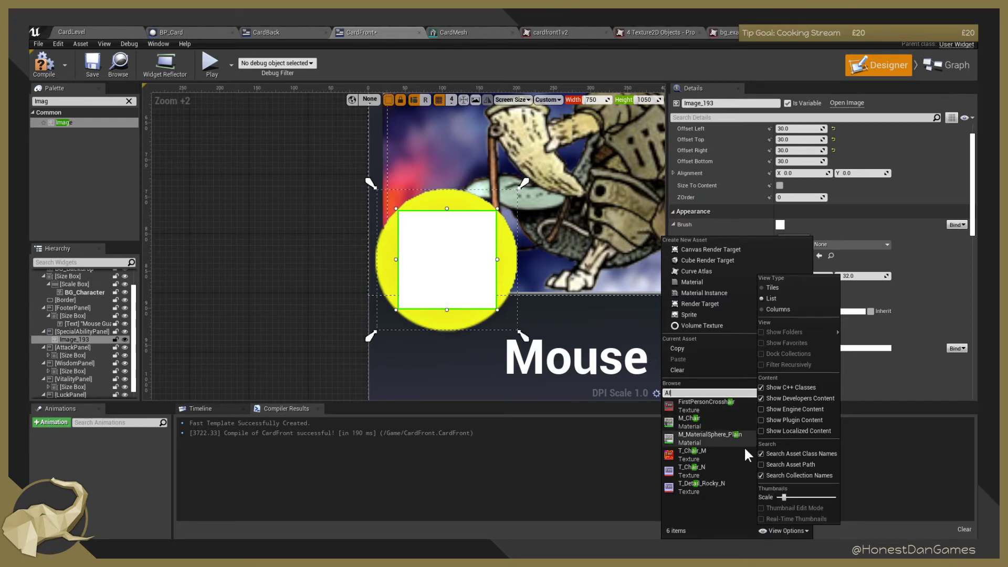
{"action": "left_click_drag", "start_coordinate": [683, 393], "coordinate": [618, 390]}
{"action": "type", "text": "face"}
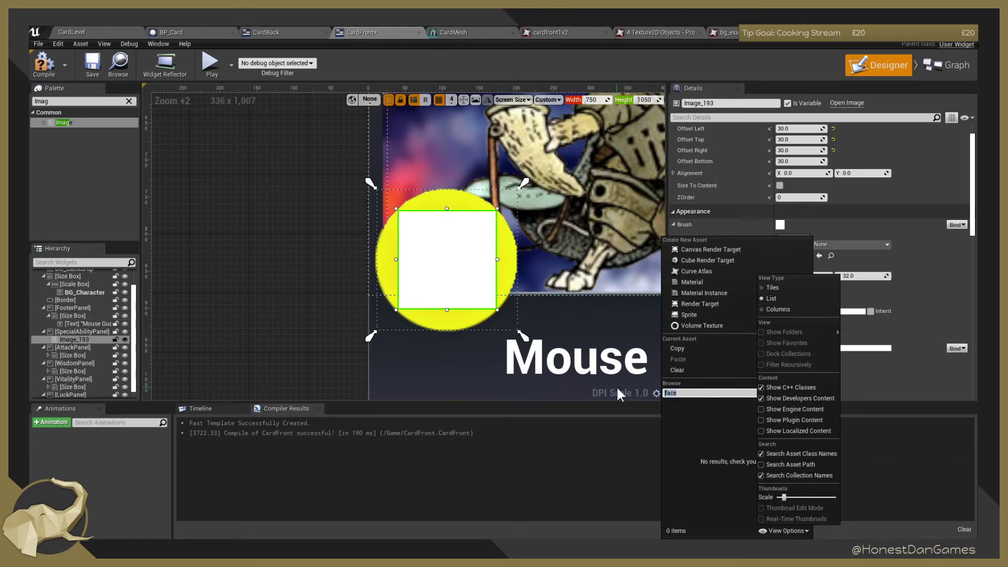
{"action": "type", "text": "enemy"}
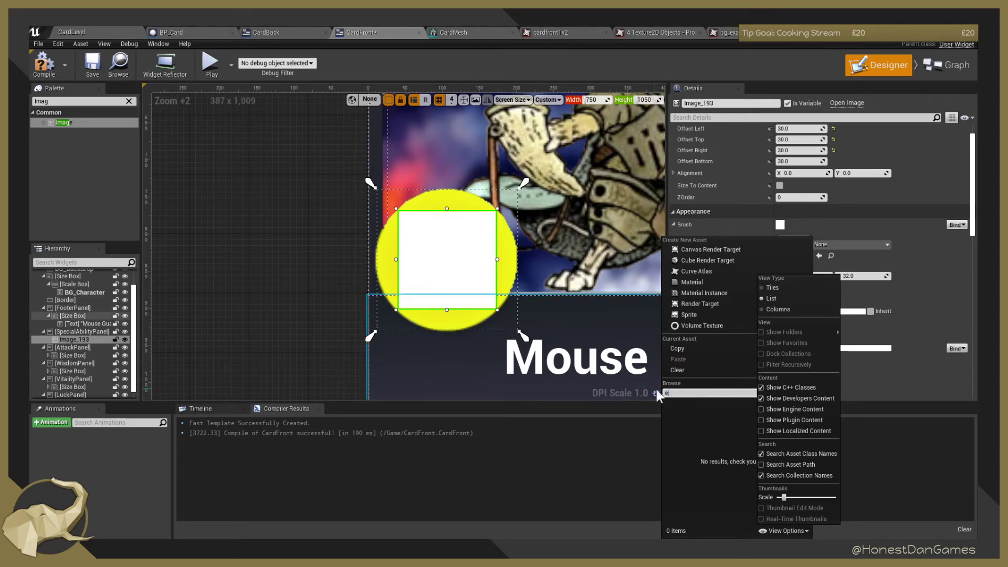
{"action": "left_click", "coordinate": [310, 353]}
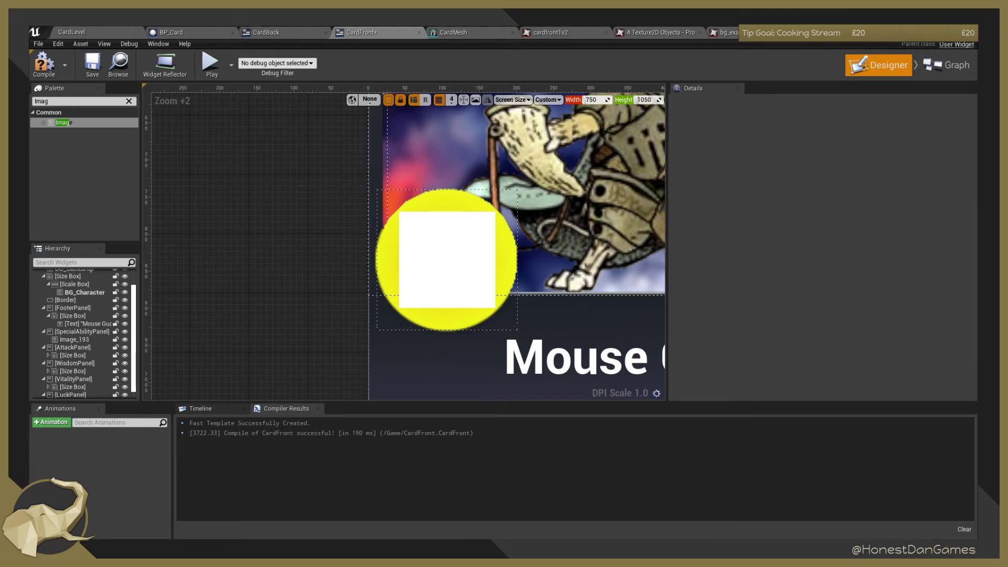
Browse to the Emotes folder inside Pictures > Branding in File Explorer.
{"action": "left_click_drag", "start_coordinate": [977, 152], "coordinate": [489, 139]}
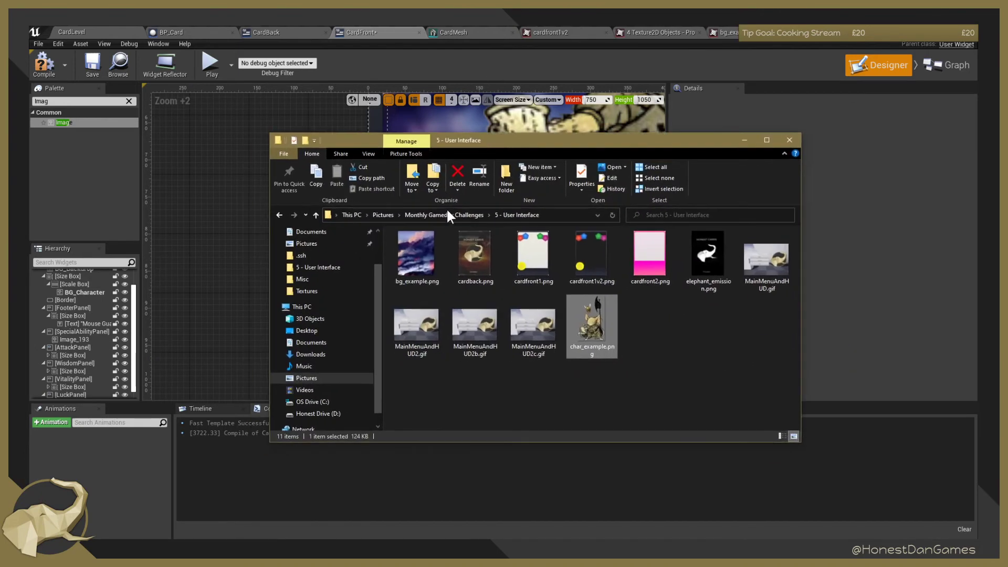
{"action": "left_click", "coordinate": [386, 215]}
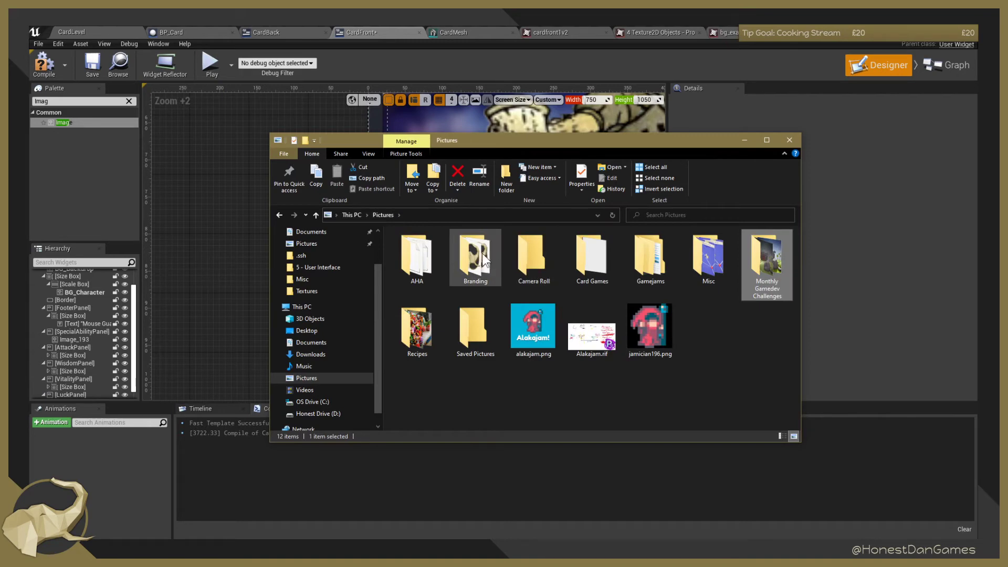
{"action": "double_click", "coordinate": [469, 255]}
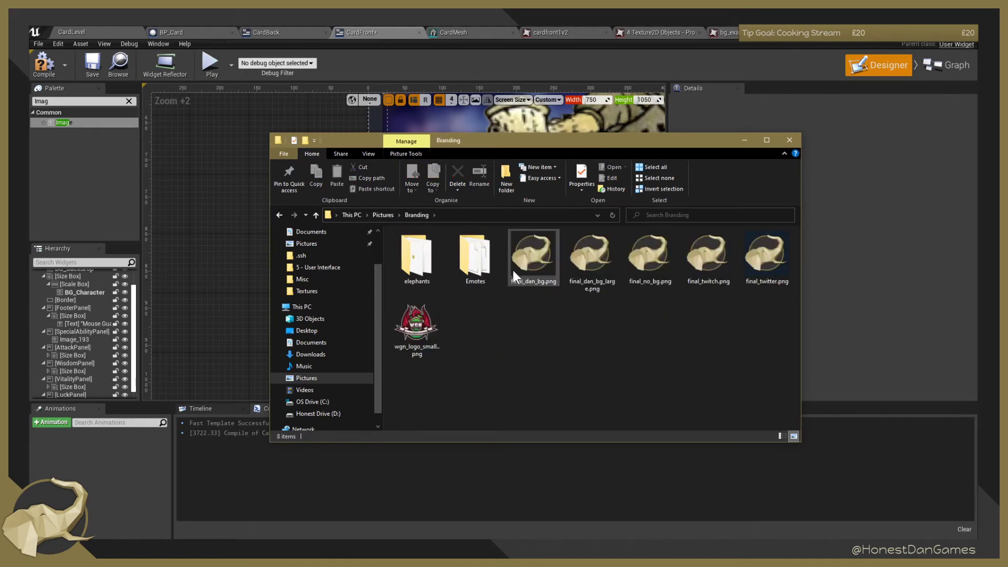
{"action": "double_click", "coordinate": [475, 257]}
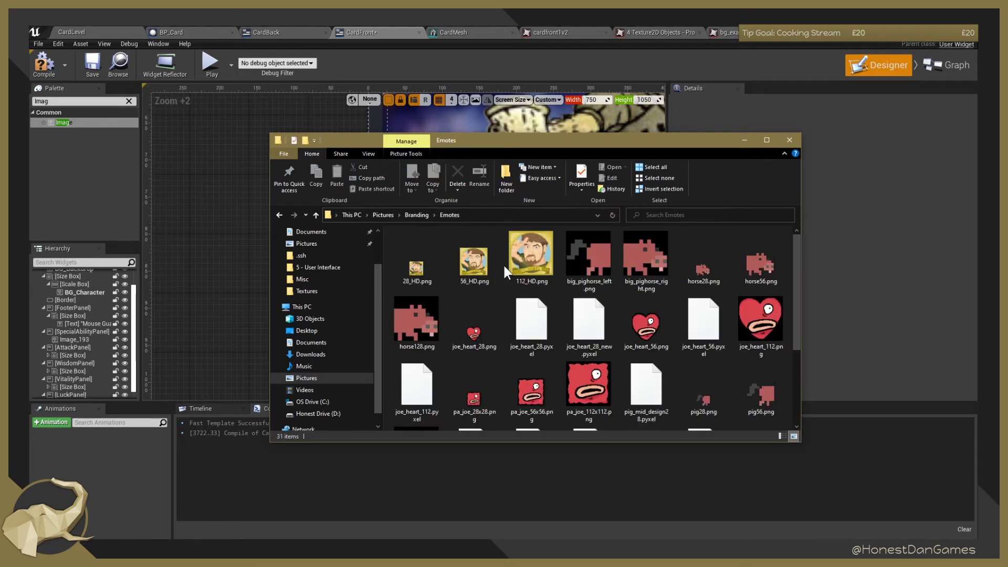
Import joe_heart_112.png from the Emotes folder into the project's Textures folder.
{"action": "scroll", "coordinate": [534, 279], "scroll_direction": "down", "scroll_amount": 2}
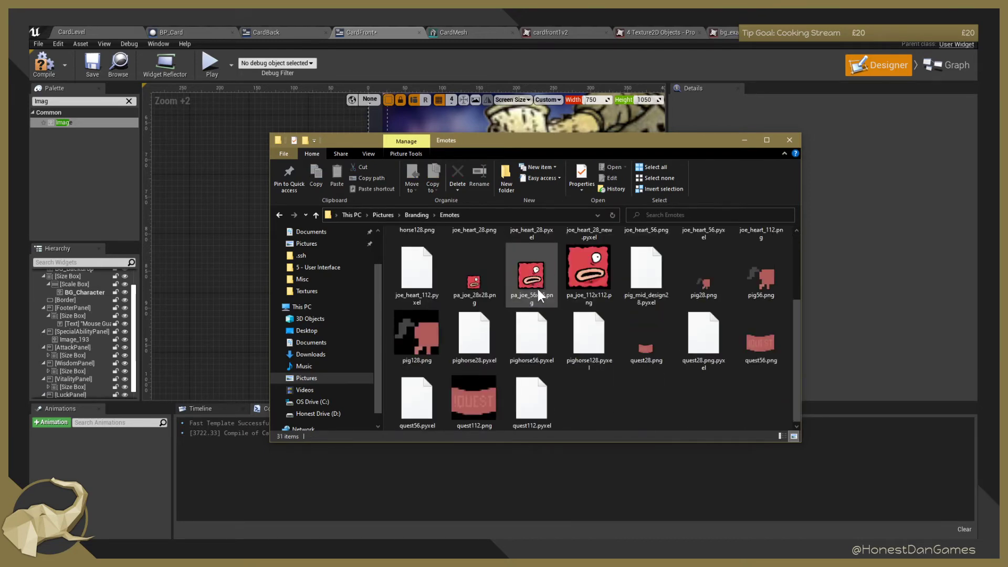
{"action": "scroll", "coordinate": [538, 289], "scroll_direction": "up", "scroll_amount": 2}
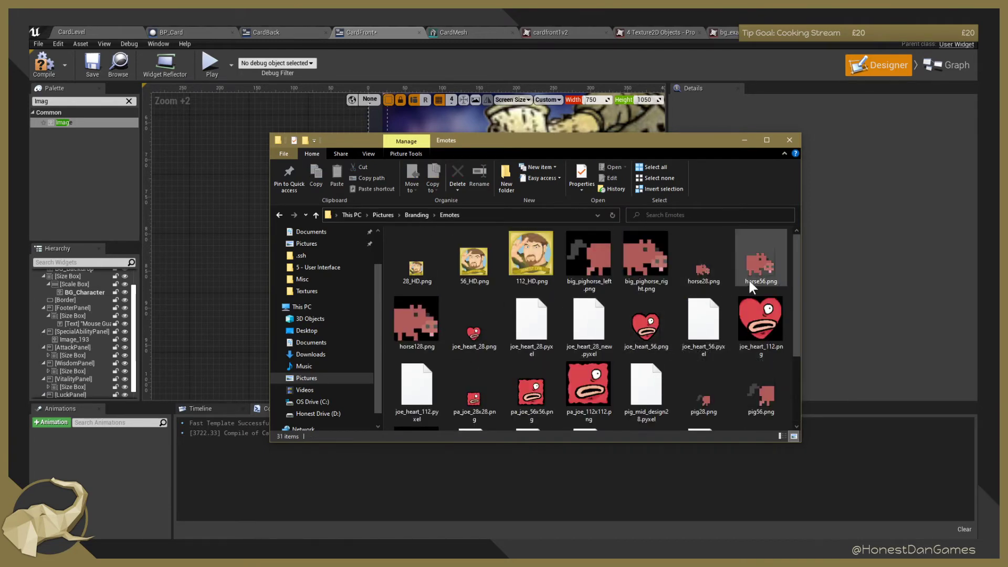
{"action": "left_click_drag", "start_coordinate": [796, 278], "coordinate": [802, 298]}
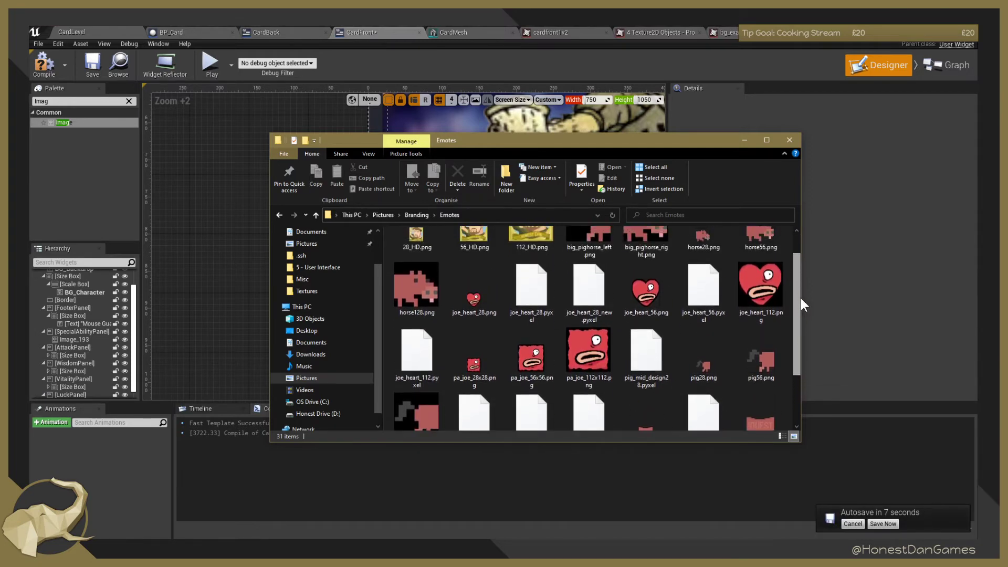
{"action": "left_click", "coordinate": [742, 282]}
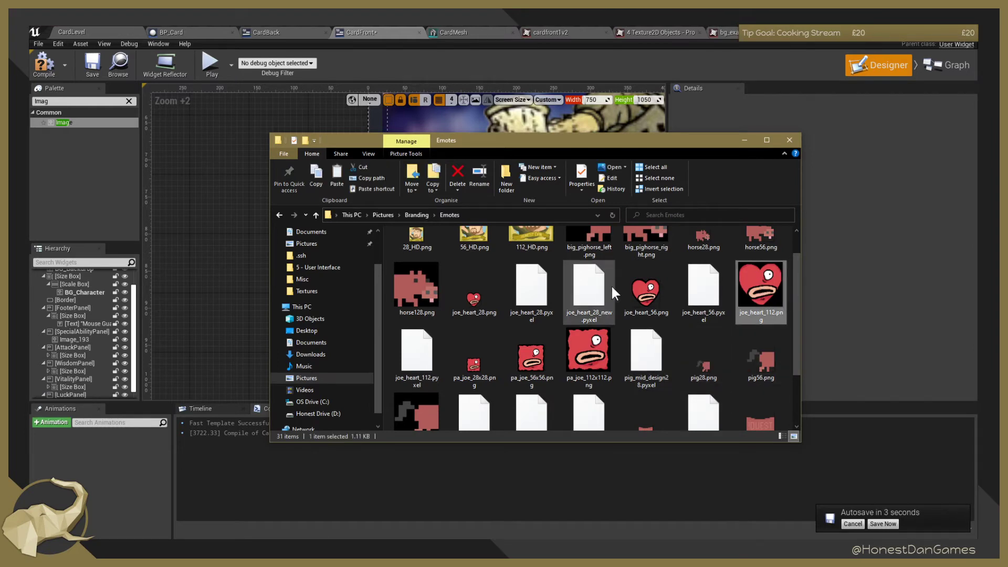
{"action": "left_click_drag", "start_coordinate": [658, 140], "coordinate": [741, 143]}
{"action": "left_click", "coordinate": [114, 29]}
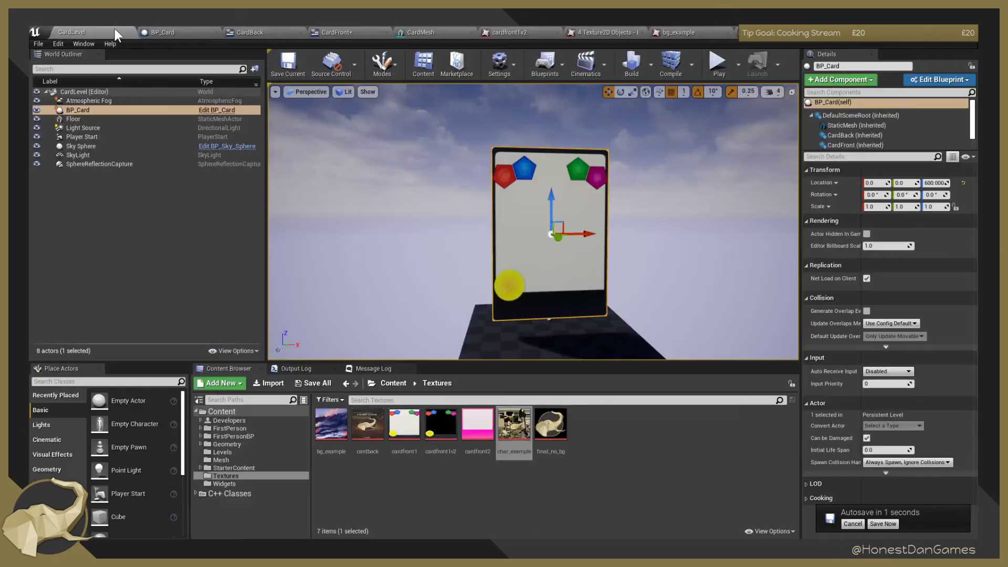
{"action": "key", "text": "alt+Tab"}
{"action": "left_click_drag", "start_coordinate": [859, 295], "coordinate": [599, 489]}
{"action": "left_click", "coordinate": [827, 141]}
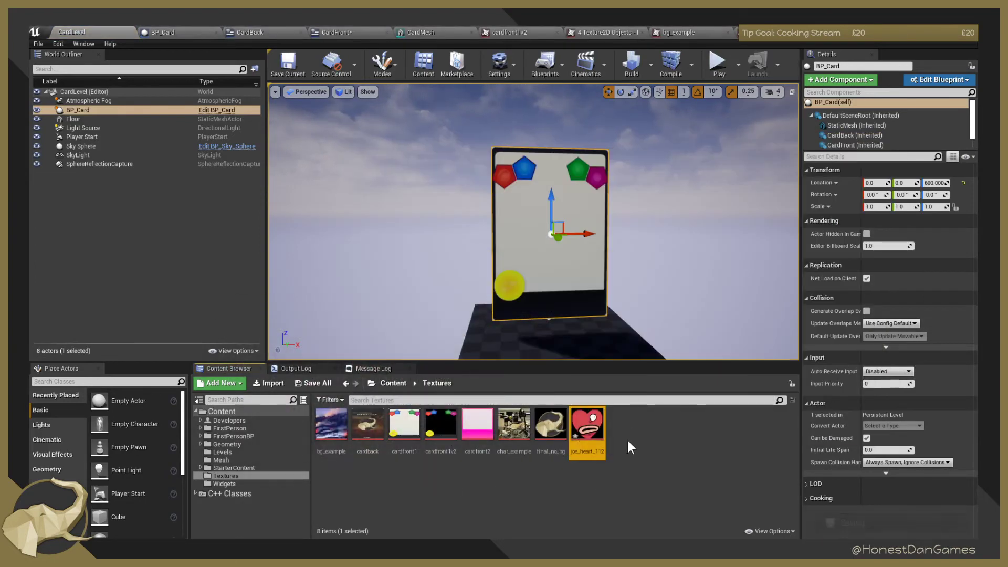
Set the compression settings of the joe_heart_112 texture to UserInterface2D (RGBA).
{"action": "right_click", "coordinate": [587, 432]}
{"action": "double_click", "coordinate": [580, 437]}
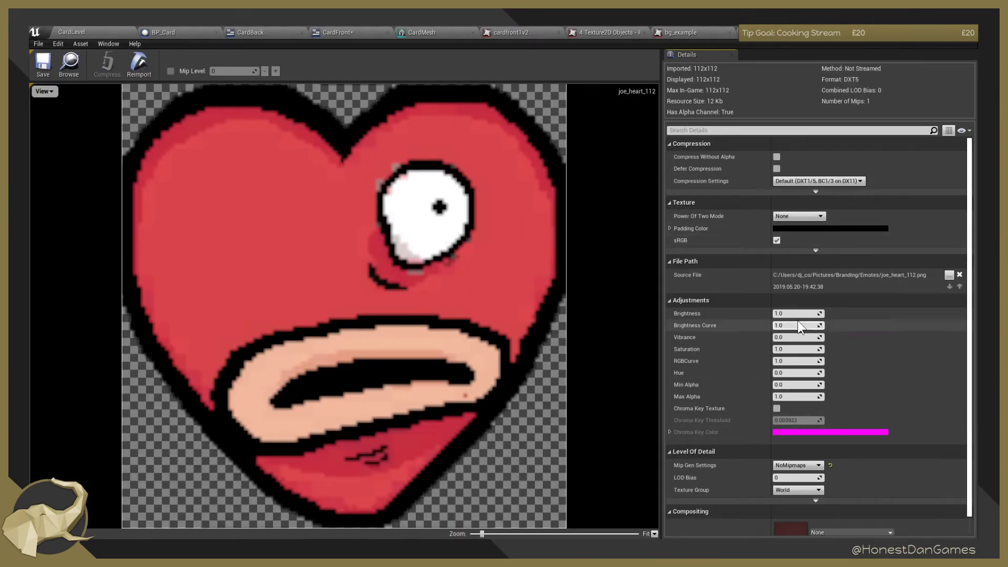
{"action": "left_click", "coordinate": [800, 181]}
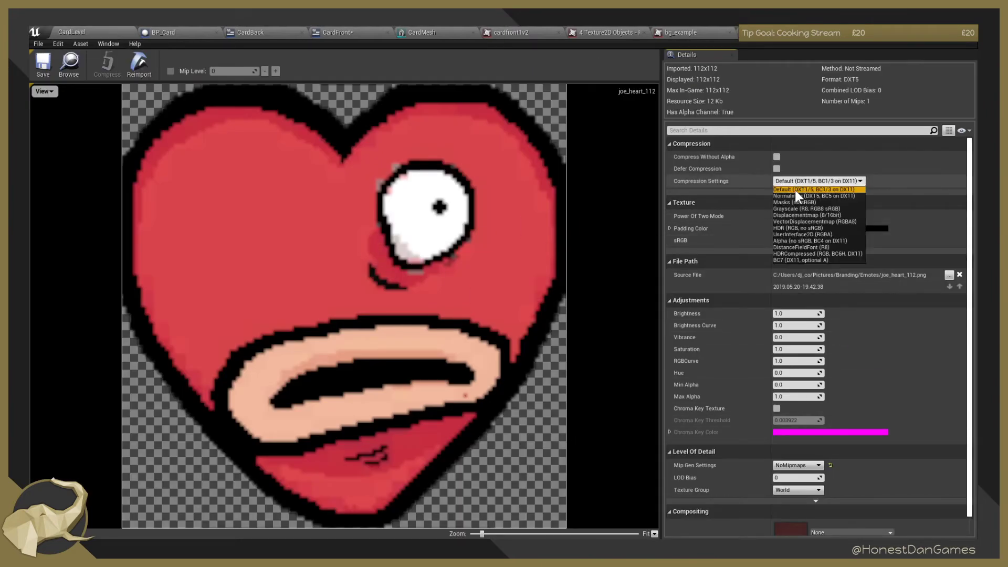
{"action": "left_click", "coordinate": [790, 234]}
Assign the joe_heart_112 texture as the brush image of the special ability image in CardFront.
{"action": "left_click", "coordinate": [93, 33]}
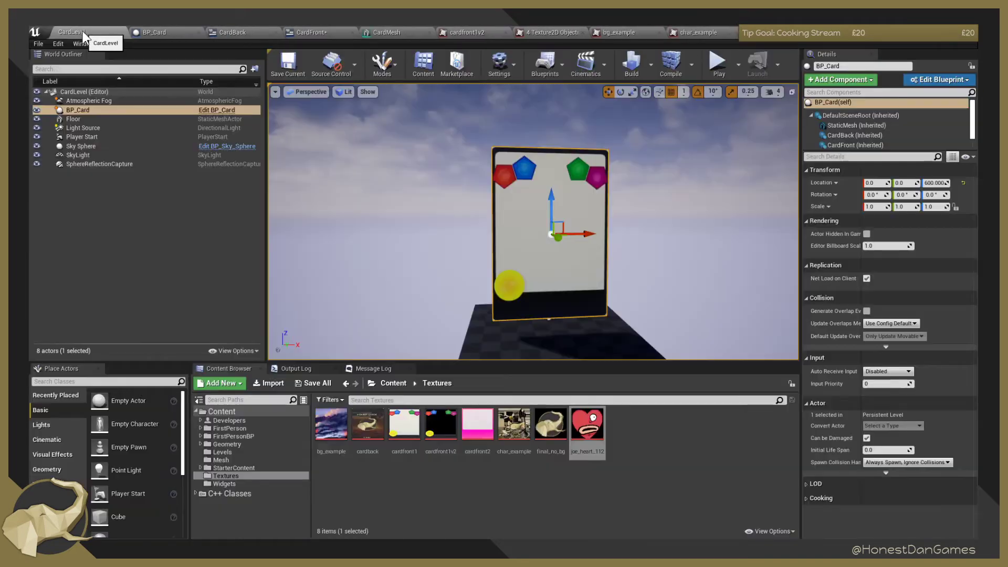
{"action": "left_click", "coordinate": [323, 32]}
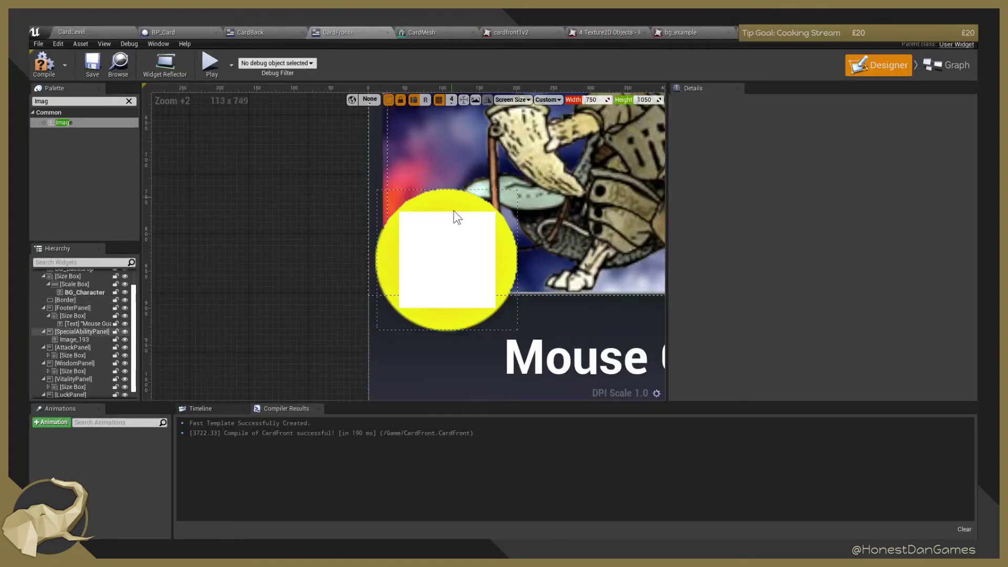
{"action": "left_click", "coordinate": [394, 269]}
{"action": "left_click", "coordinate": [394, 269]}
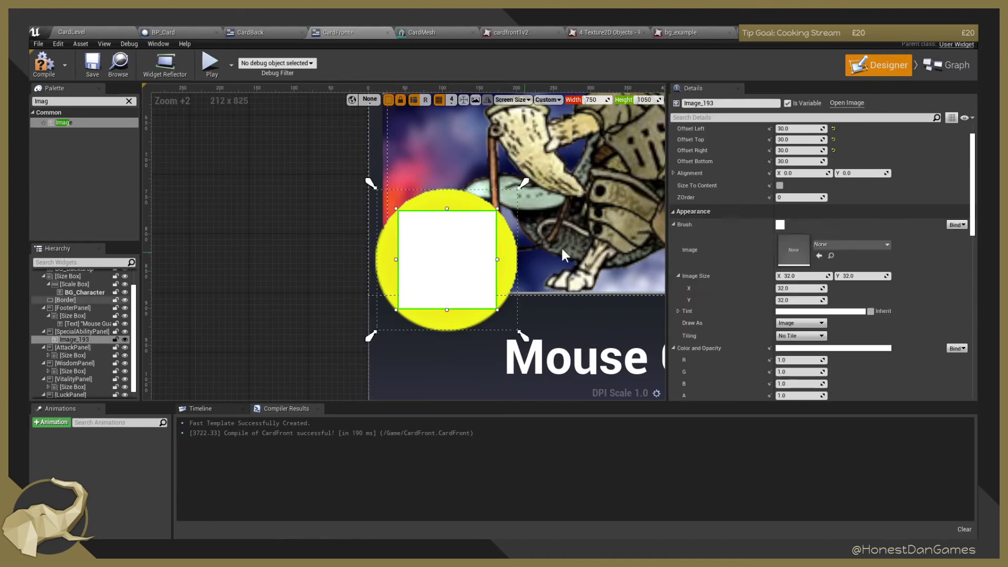
{"action": "left_click", "coordinate": [833, 247]}
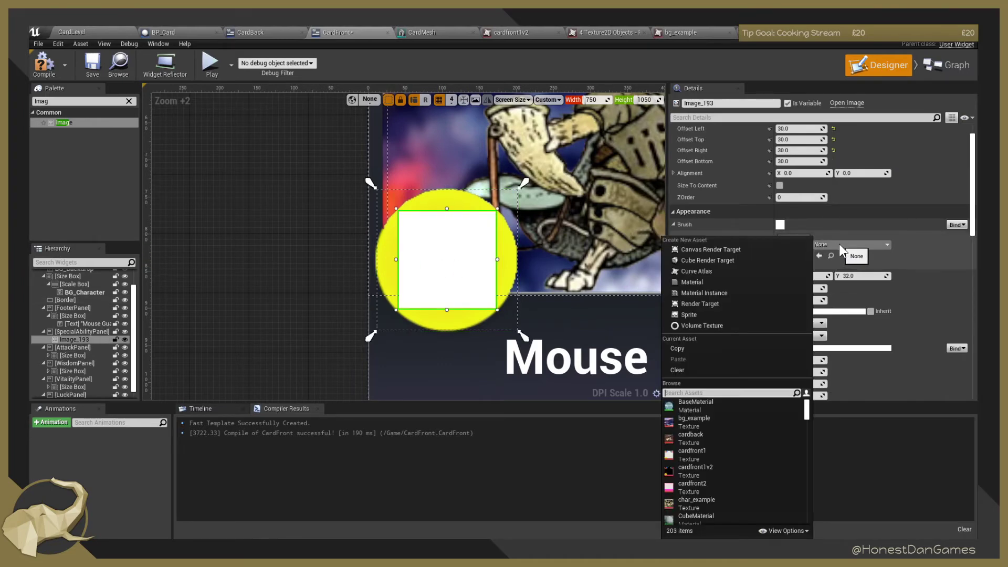
{"action": "type", "text": "joe"}
{"action": "left_click", "coordinate": [717, 406]}
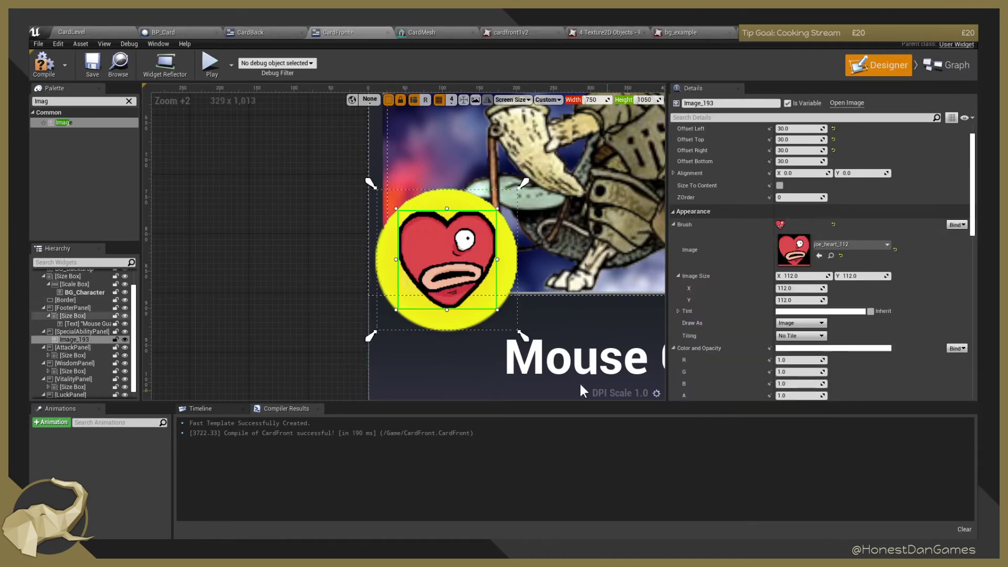
Examine how the heart icon fits in the yellow circle and looks within the whole card layout.
{"action": "left_click", "coordinate": [277, 265]}
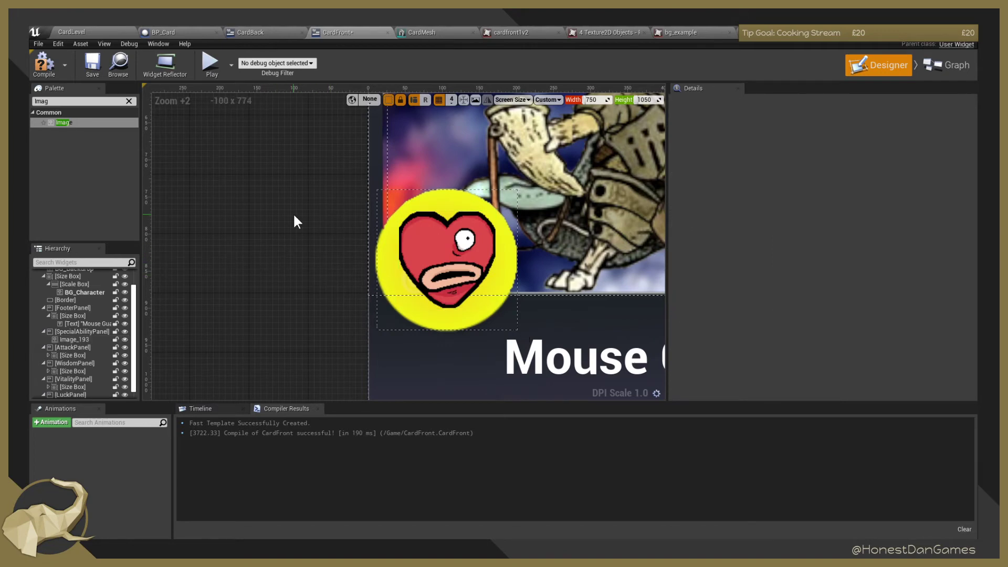
{"action": "scroll", "coordinate": [295, 213], "scroll_direction": "down", "scroll_amount": 3}
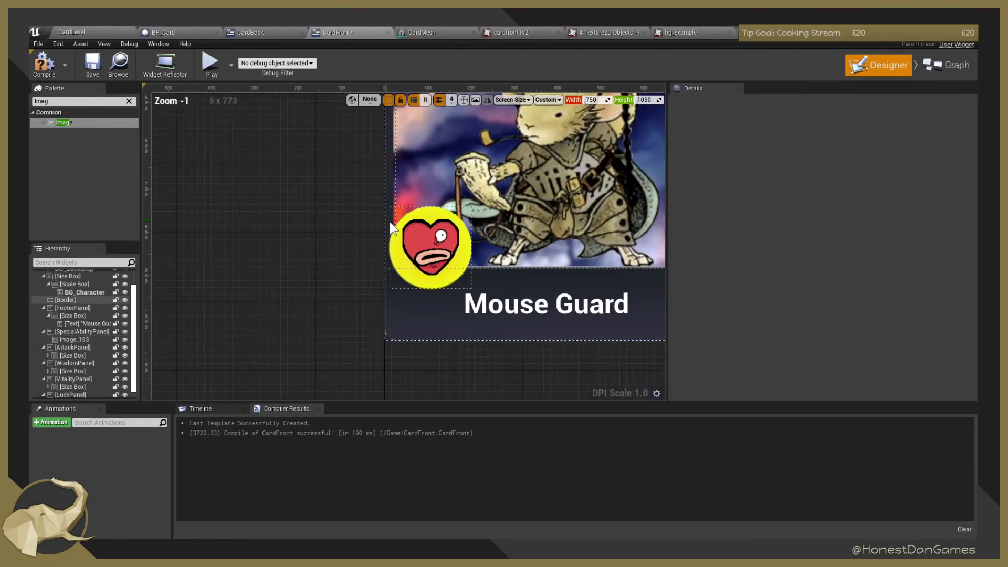
{"action": "scroll", "coordinate": [577, 263], "scroll_direction": "down", "scroll_amount": 3}
{"action": "right_click_drag", "start_coordinate": [612, 310], "coordinate": [485, 311]}
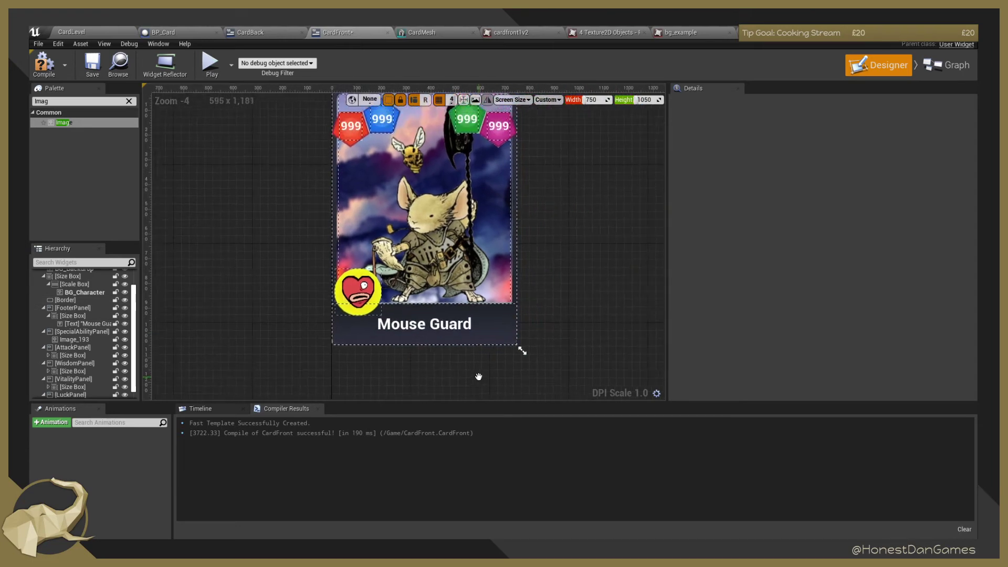
{"action": "scroll", "coordinate": [475, 313], "scroll_direction": "up", "scroll_amount": 3}
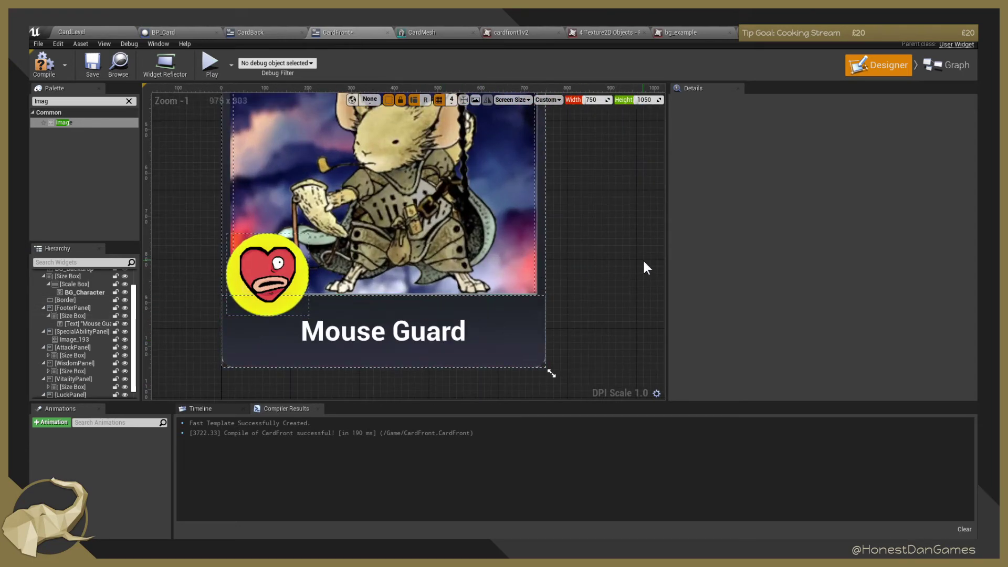
{"action": "left_click", "coordinate": [273, 284]}
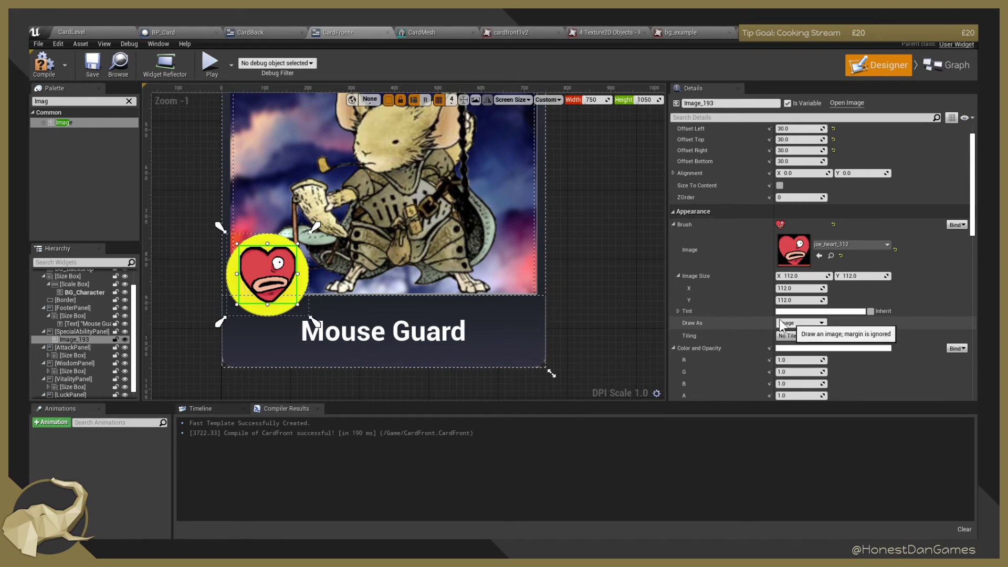
{"action": "left_click", "coordinate": [616, 270]}
{"action": "scroll", "coordinate": [615, 269], "scroll_direction": "down", "scroll_amount": 5}
{"action": "right_click_drag", "start_coordinate": [357, 186], "coordinate": [185, 244]}
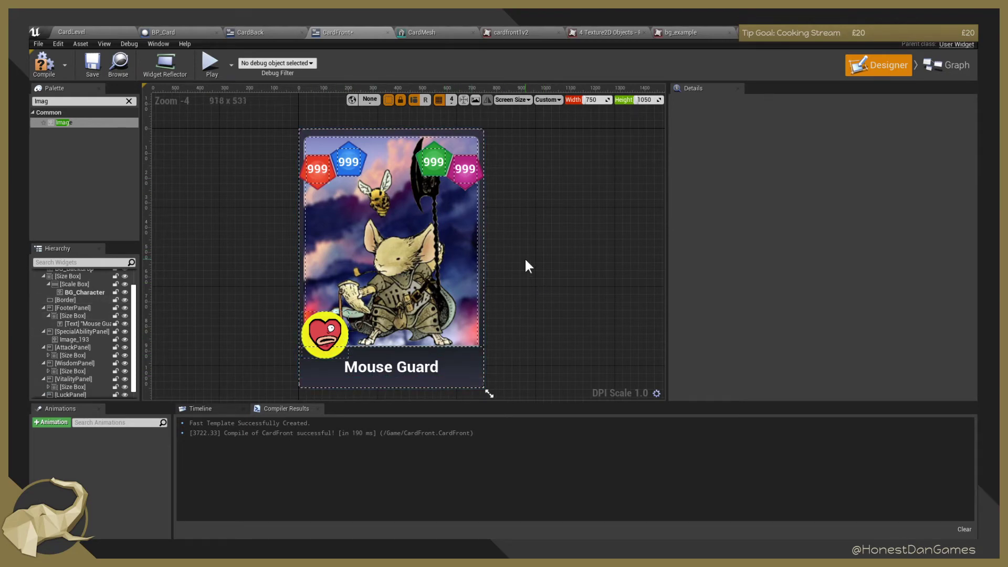
Compile and save the CardFront widget and return to CardLevel.
{"action": "left_click", "coordinate": [39, 62]}
{"action": "left_click", "coordinate": [91, 63]}
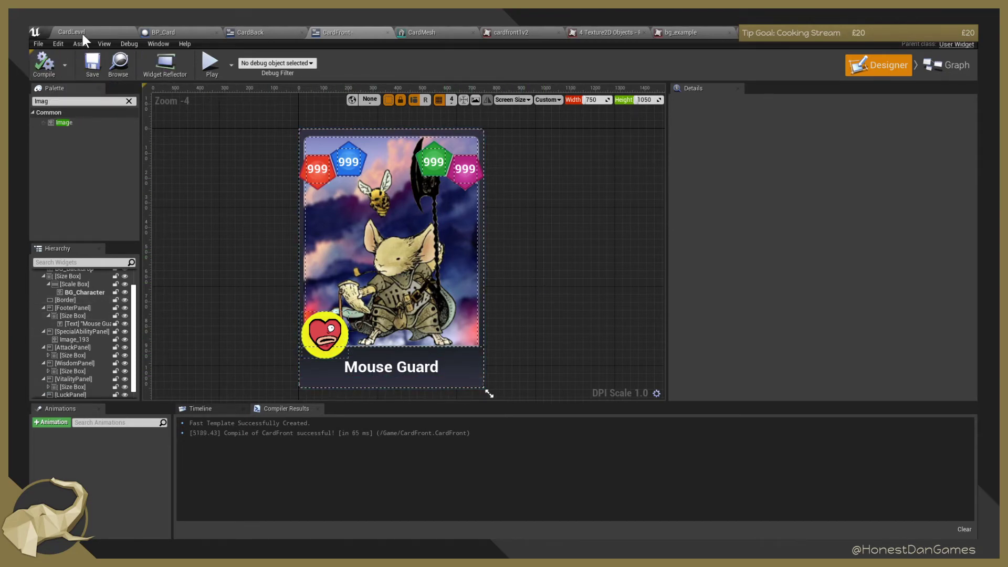
{"action": "left_click", "coordinate": [81, 31]}
Examine the front of BP_Card in the level from several distances and angles, checking the artwork, stat numbers and icon.
{"action": "mouse_move", "coordinate": [533, 223]}
{"action": "right_mouse_down"}
{"action": "mouse_move", "coordinate": [404, 223]}
{"action": "mouse_move", "coordinate": [501, 223]}
{"action": "mouse_move", "coordinate": [528, 204]}
{"action": "mouse_move", "coordinate": [535, 262]}
{"action": "mouse_move", "coordinate": [518, 263]}
{"action": "mouse_move", "coordinate": [530, 260]}
{"action": "mouse_move", "coordinate": [517, 231]}
{"action": "mouse_move", "coordinate": [535, 215]}
{"action": "mouse_move", "coordinate": [555, 226]}
{"action": "mouse_move", "coordinate": [494, 210]}
{"action": "mouse_move", "coordinate": [357, 210]}
{"action": "mouse_move", "coordinate": [294, 247]}
{"action": "mouse_move", "coordinate": [326, 252]}
{"action": "mouse_move", "coordinate": [420, 226]}
{"action": "mouse_move", "coordinate": [525, 231]}
{"action": "right_mouse_up"}
{"action": "key", "text": "d"}
{"action": "key", "text": "s"}
{"action": "key", "text": "w"}
{"action": "key", "text": "s"}
{"action": "key", "text": "d"}
{"action": "key", "text": "w"}
{"action": "key", "text": "s"}
{"action": "key", "text": "a"}
{"action": "key", "text": "s"}
{"action": "right_click_drag", "start_coordinate": [611, 231], "coordinate": [627, 191]}
{"action": "key", "text": "w"}
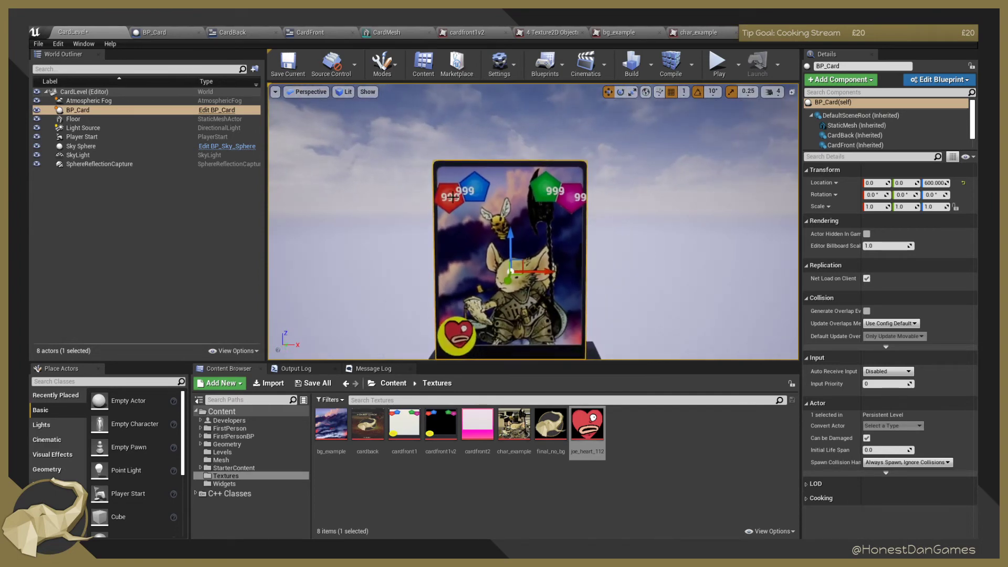
Reopen the CardFront widget and inspect the settings of LuckPanel's size box and the card's border.
{"action": "left_click", "coordinate": [160, 32]}
{"action": "left_click", "coordinate": [279, 32]}
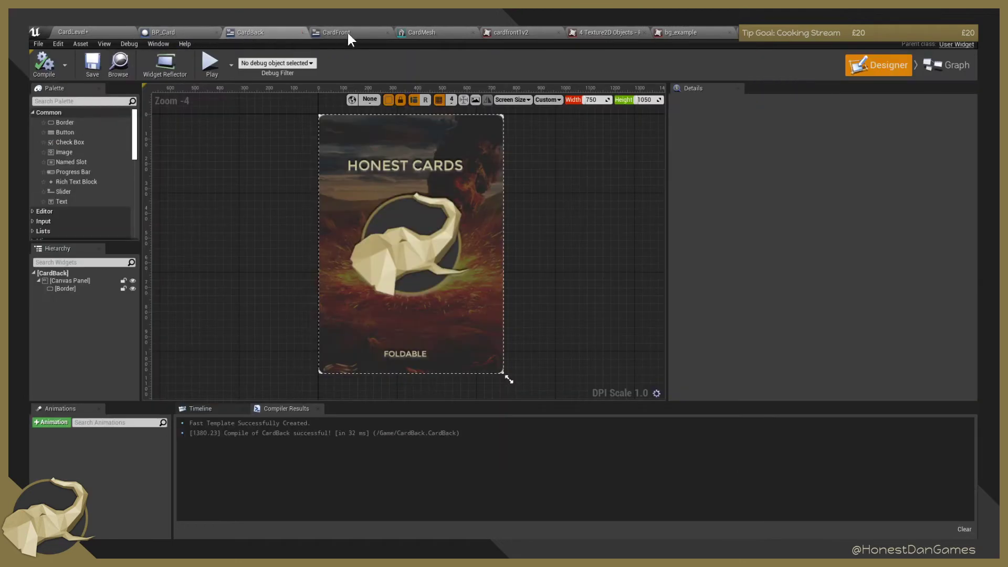
{"action": "left_click", "coordinate": [349, 32]}
{"action": "left_click", "coordinate": [466, 169]}
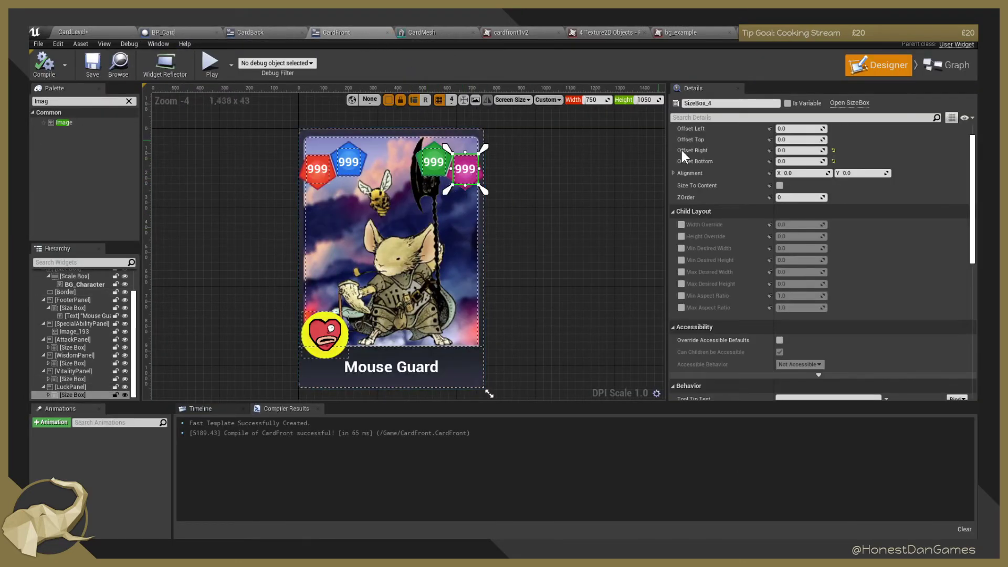
{"action": "scroll", "coordinate": [587, 354], "scroll_direction": "down", "scroll_amount": 2}
{"action": "scroll", "coordinate": [645, 347], "scroll_direction": "up", "scroll_amount": 1}
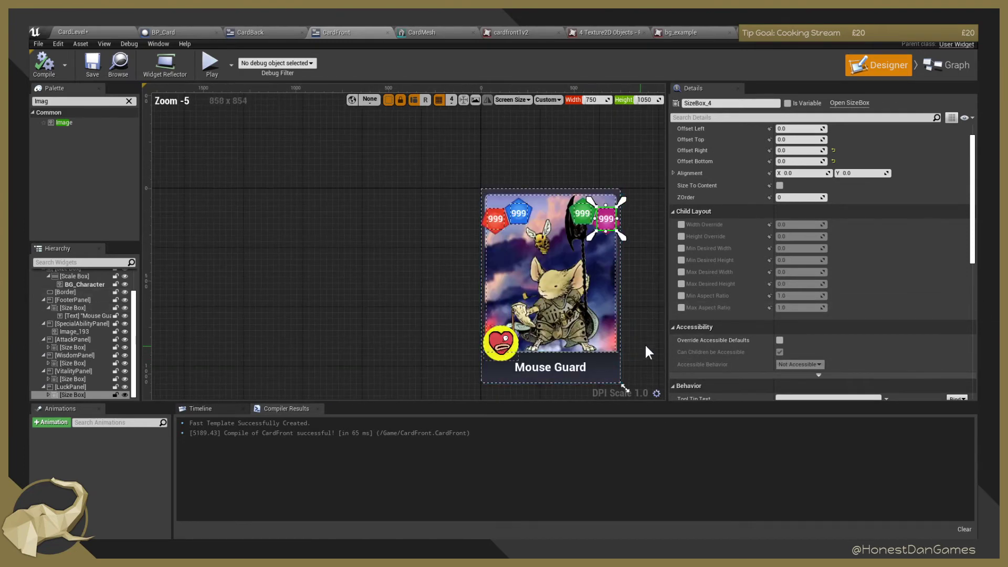
{"action": "right_click_drag", "start_coordinate": [645, 347], "coordinate": [493, 307]}
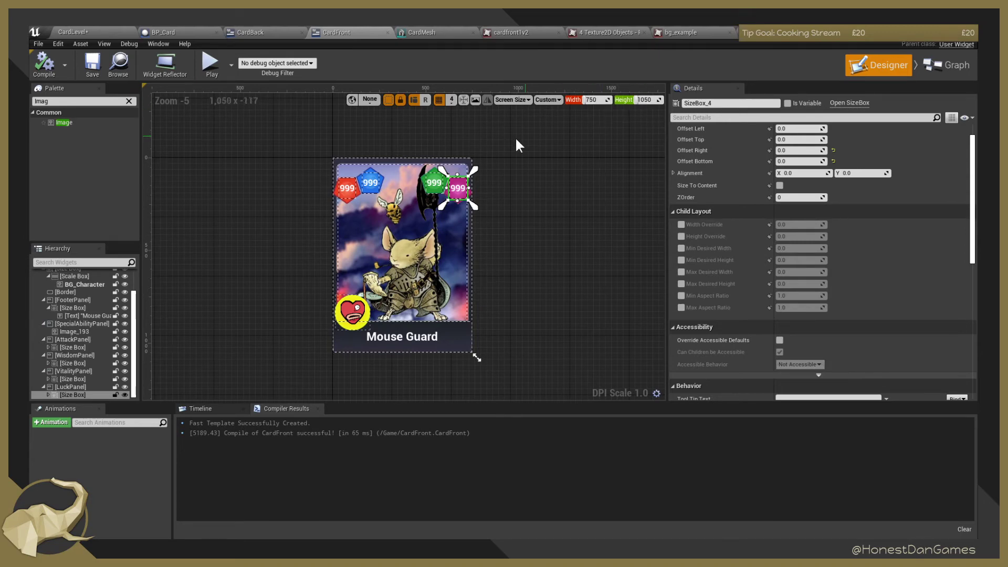
{"action": "left_click", "coordinate": [339, 158]}
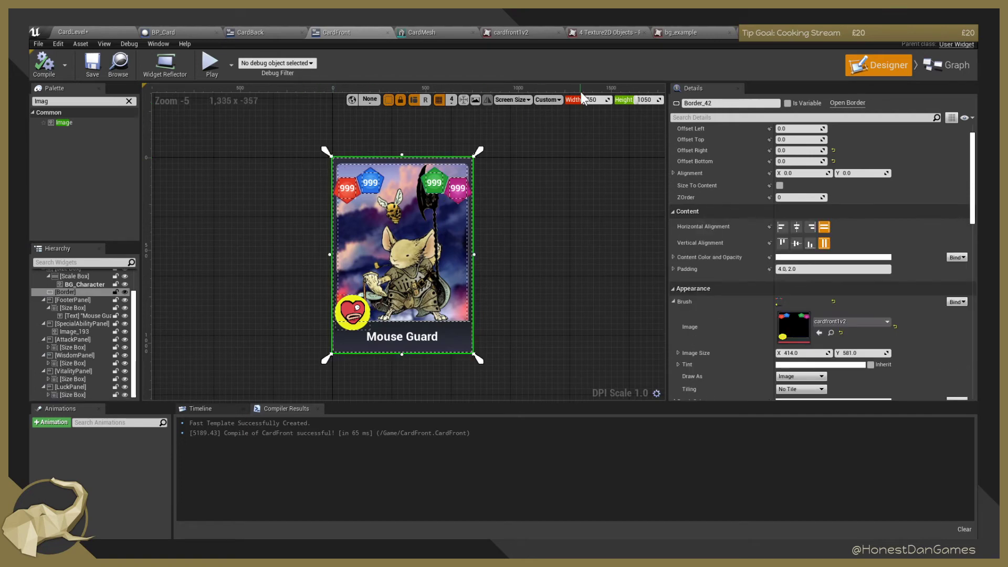
Open the BP_Card blueprint and switch its viewport to perspective, facing the front of the card.
{"action": "left_click", "coordinate": [76, 33]}
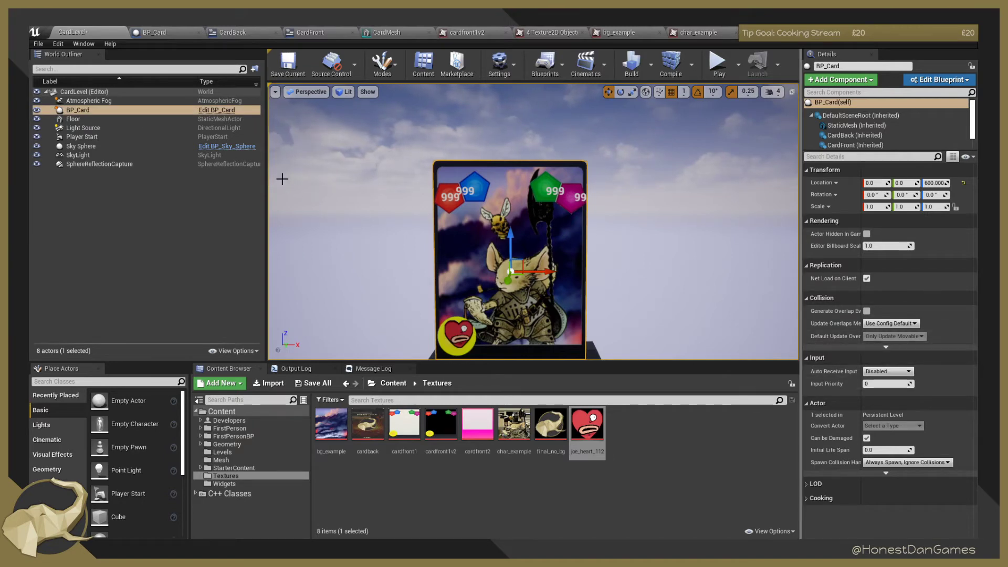
{"action": "left_click", "coordinate": [172, 33]}
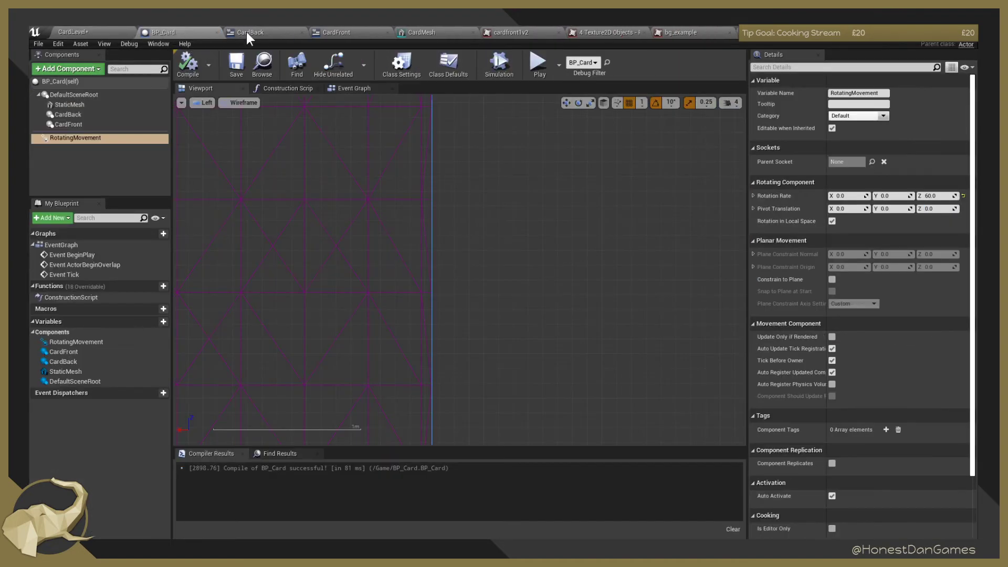
{"action": "left_click", "coordinate": [247, 32]}
{"action": "left_click", "coordinate": [171, 30]}
{"action": "right_click_drag", "start_coordinate": [368, 225], "coordinate": [374, 169]}
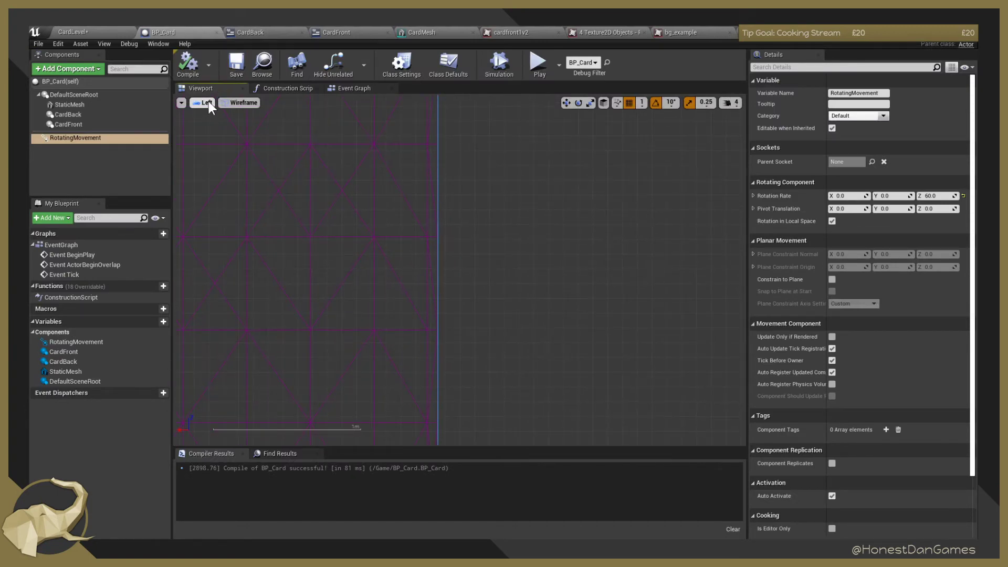
{"action": "left_click", "coordinate": [210, 102]}
{"action": "left_click", "coordinate": [227, 116]}
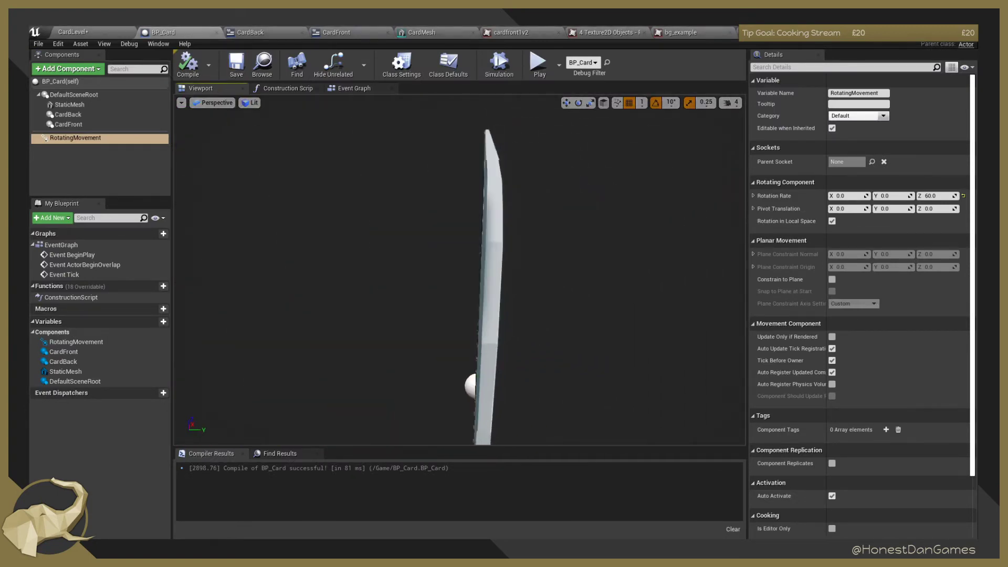
{"action": "right_click_drag", "start_coordinate": [460, 271], "coordinate": [402, 304]}
{"action": "right_click_drag", "start_coordinate": [473, 214], "coordinate": [451, 215]}
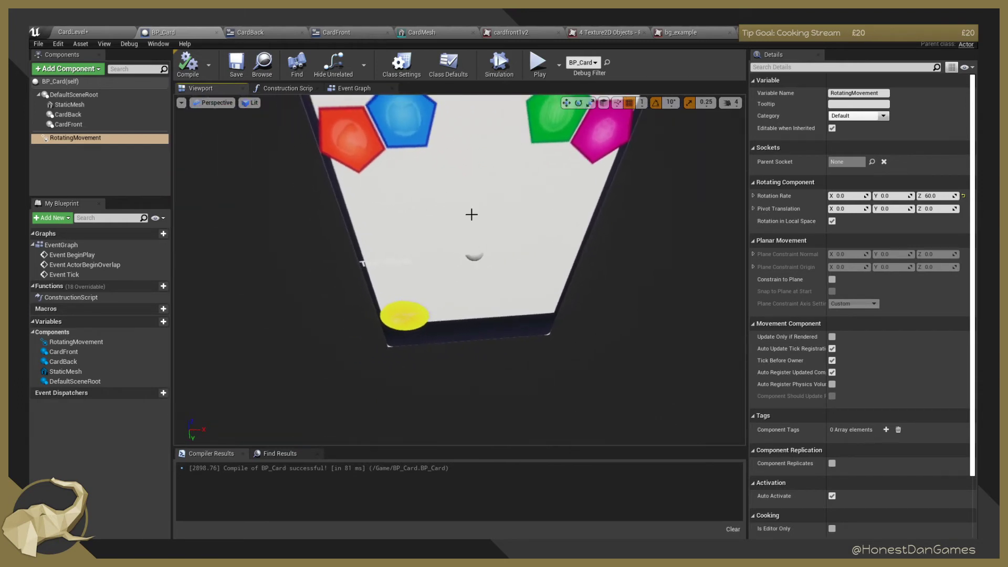
{"action": "scroll", "coordinate": [489, 230], "scroll_direction": "up", "scroll_amount": 1}
{"action": "scroll", "coordinate": [487, 220], "scroll_direction": "down", "scroll_amount": 6}
Reassign CardFront as the widget class of the blueprint's CardFront component.
{"action": "left_click", "coordinate": [486, 204]}
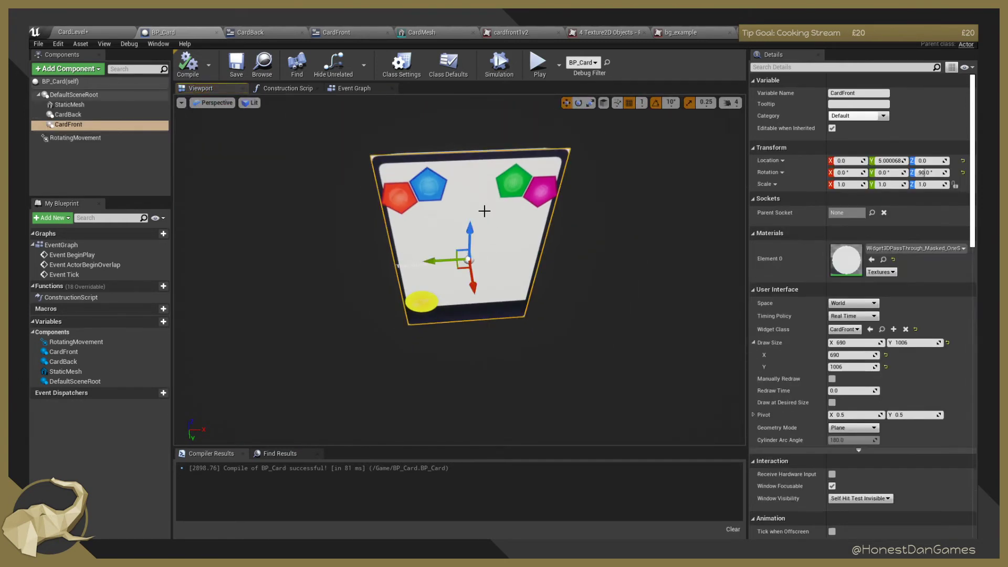
{"action": "left_click", "coordinate": [844, 330]}
{"action": "type", "text": "car"}
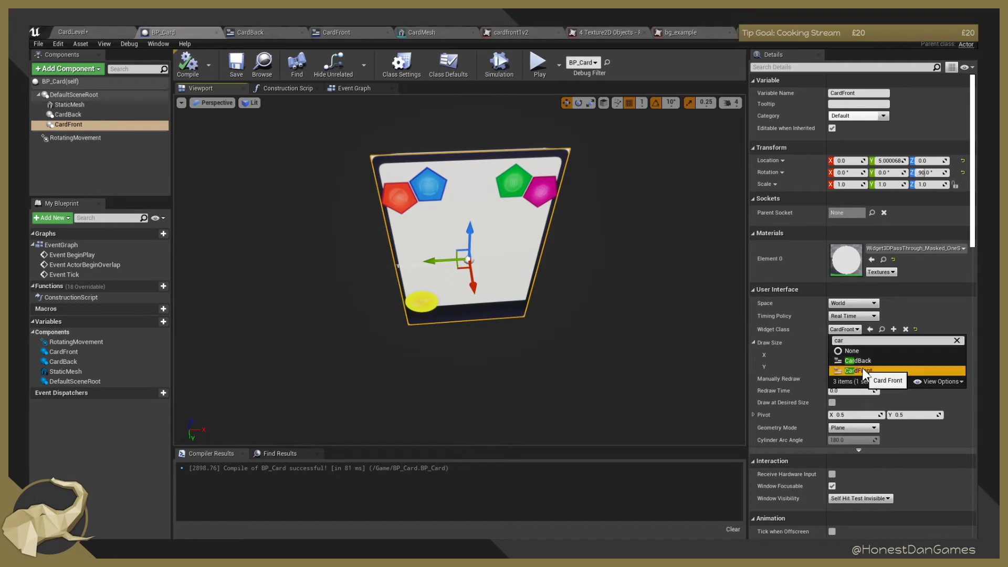
{"action": "left_click", "coordinate": [861, 371]}
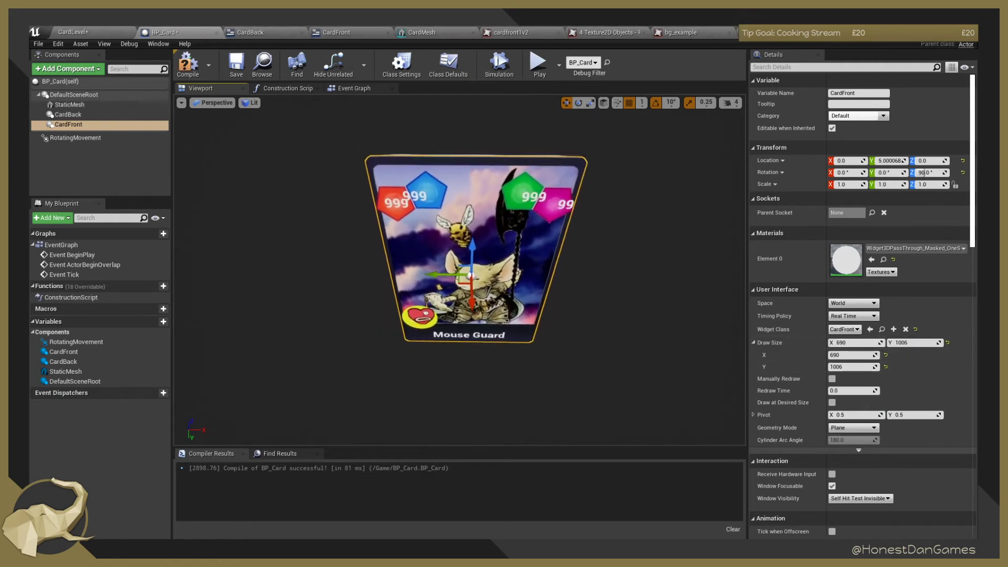
Try a draw size of 750 by 1050 on the CardFront component.
{"action": "right_click_drag", "start_coordinate": [557, 284], "coordinate": [565, 276]}
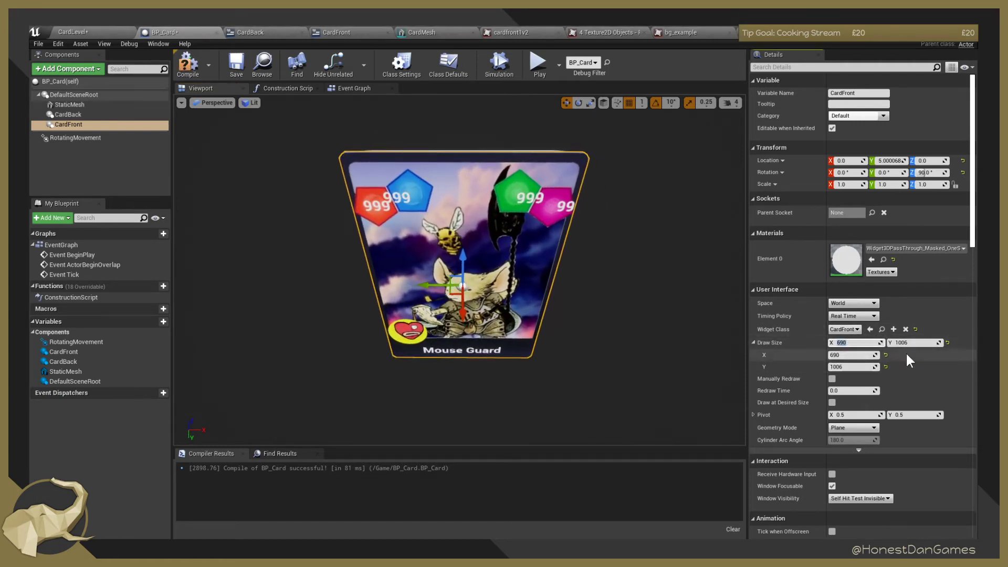
{"action": "type", "text": "750"}
{"action": "key", "text": "Tab"}
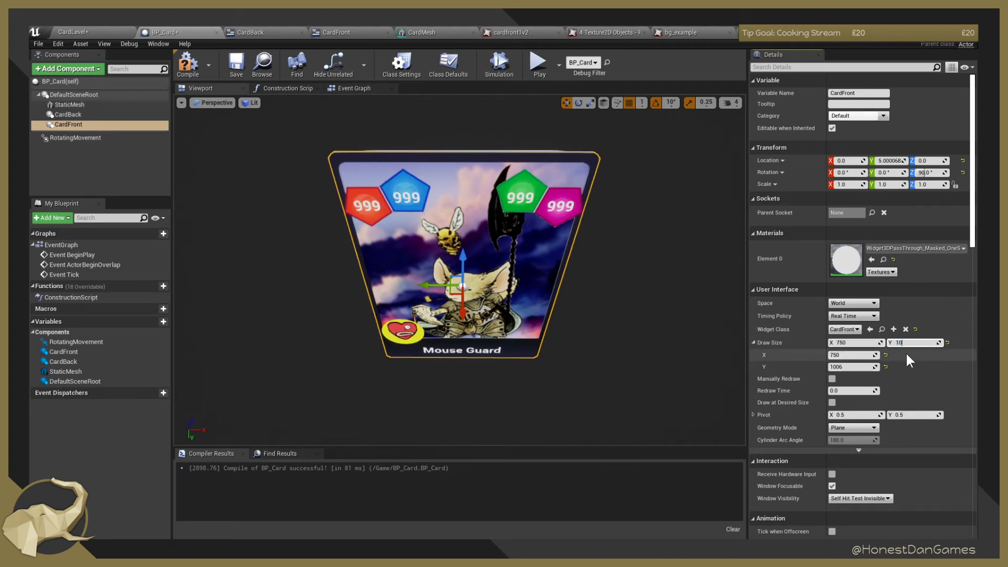
{"action": "type", "text": "1050"}
{"action": "key", "text": "Return"}
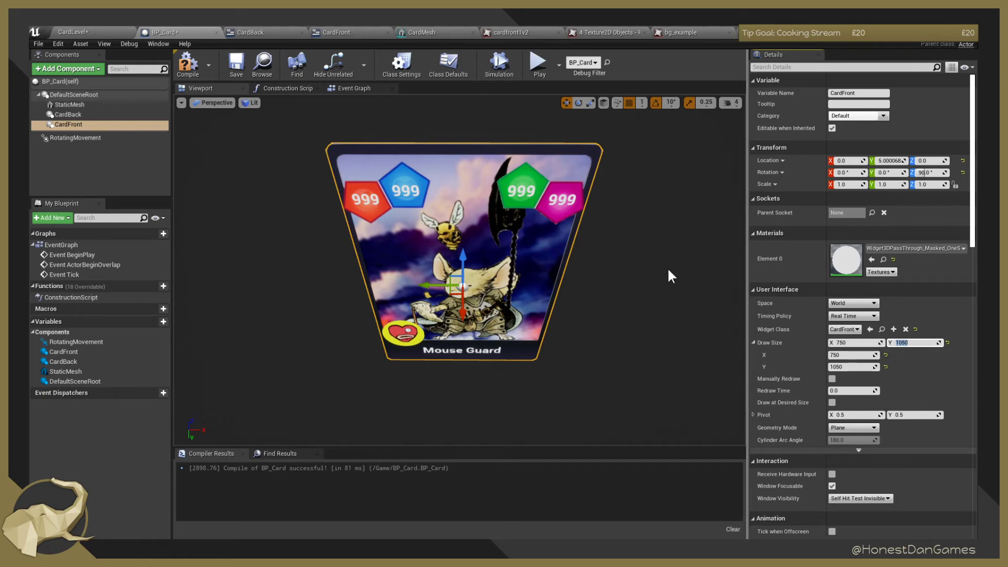
Undo both draw size changes on the CardFront component and save the BP_Card blueprint.
{"action": "key", "text": "ctrl+z"}
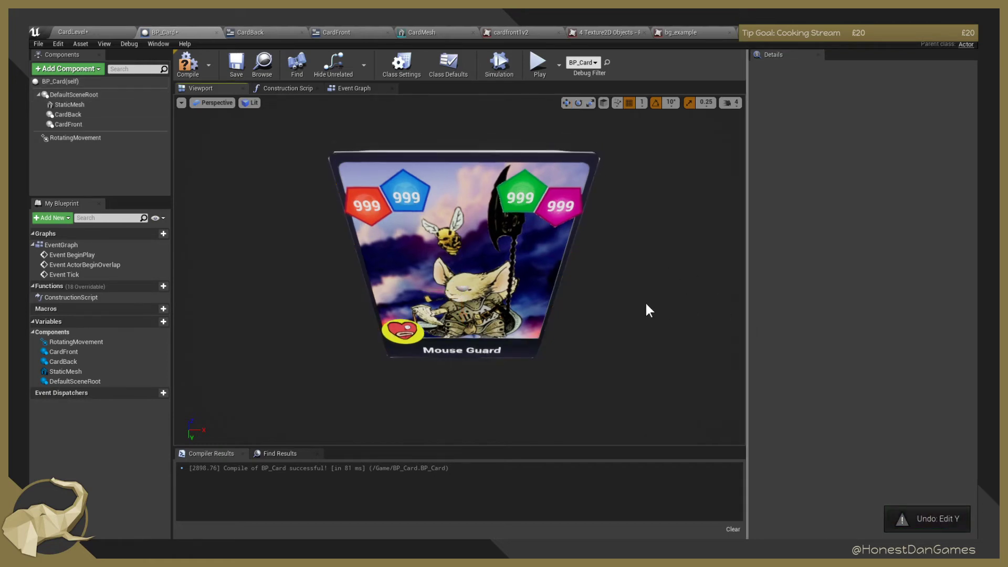
{"action": "key", "text": "ctrl+z"}
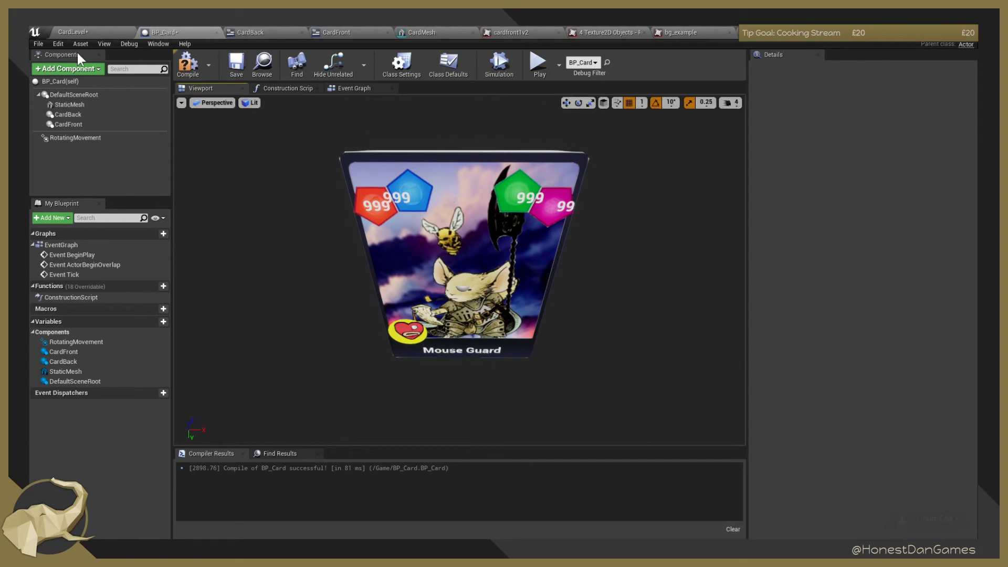
{"action": "left_click", "coordinate": [238, 68]}
Wrap MainPanel in the CardFront widget with a Scale Box.
{"action": "left_click", "coordinate": [355, 32]}
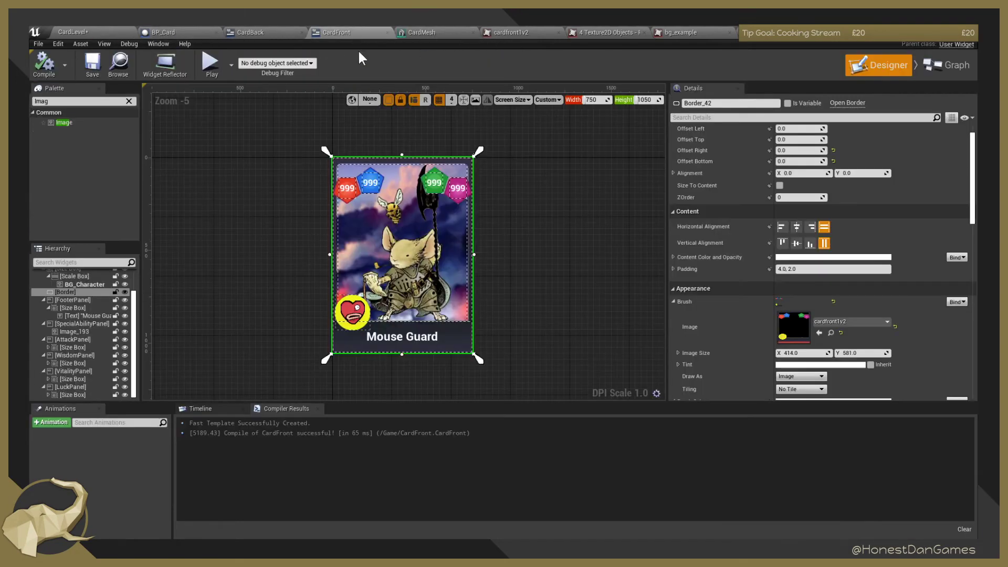
{"action": "left_click", "coordinate": [289, 136]}
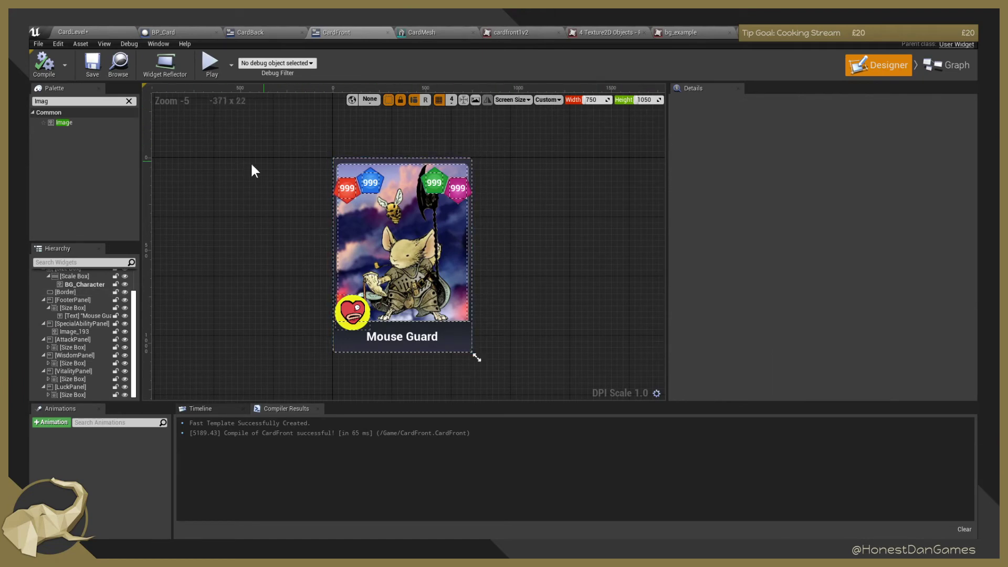
{"action": "scroll", "coordinate": [135, 318], "scroll_direction": "up", "scroll_amount": 5}
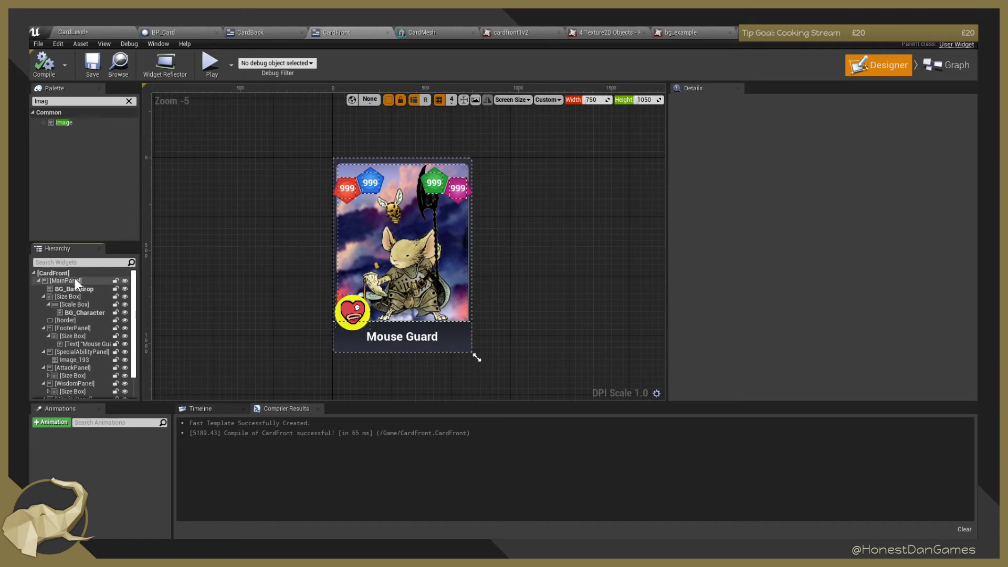
{"action": "left_click", "coordinate": [72, 281]}
{"action": "right_click", "coordinate": [73, 282]}
{"action": "mouse_move", "coordinate": [121, 364]}
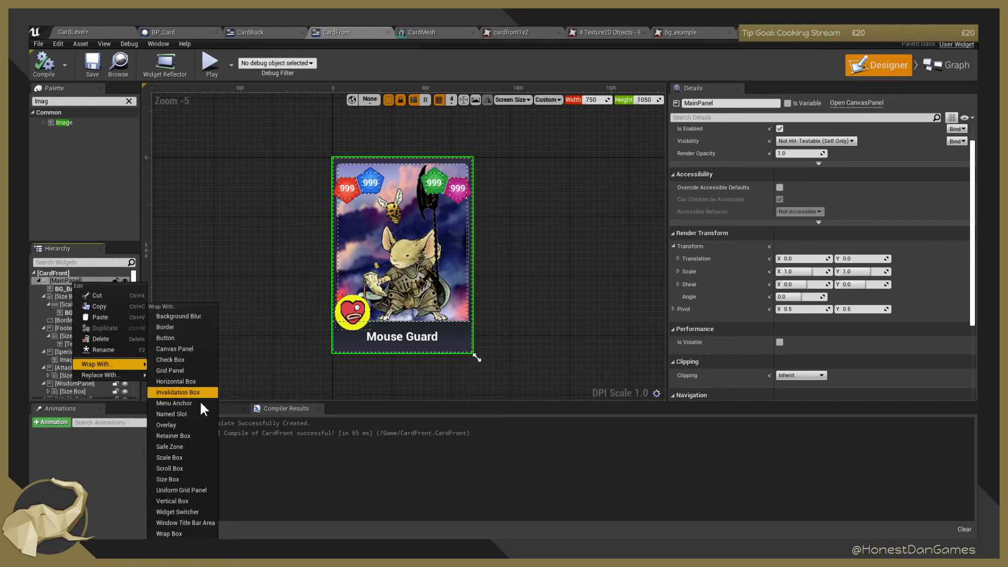
{"action": "left_click", "coordinate": [191, 457]}
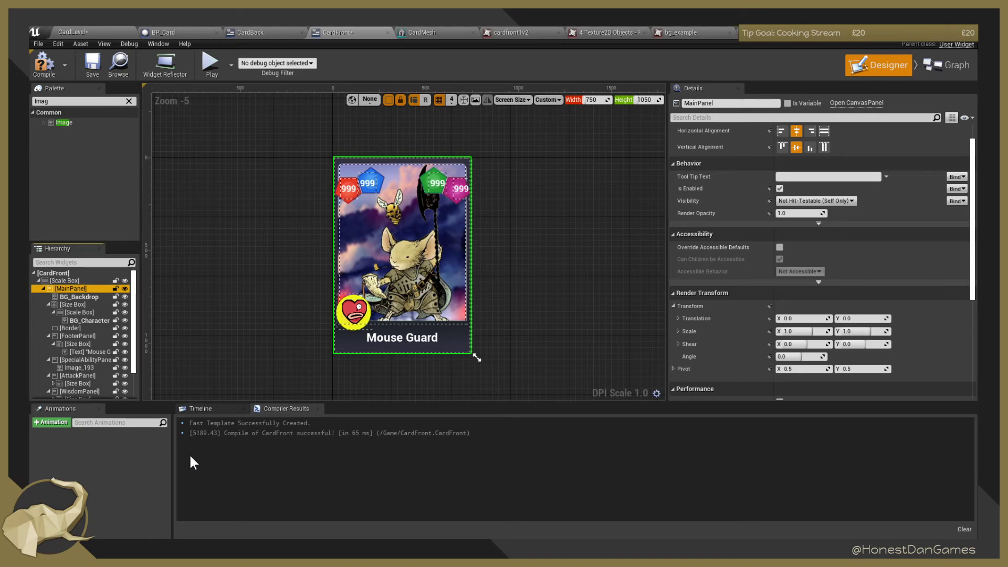
Set MainPanel's horizontal and vertical alignment inside the scale box to fill.
{"action": "left_click", "coordinate": [73, 281]}
{"action": "left_click", "coordinate": [64, 289]}
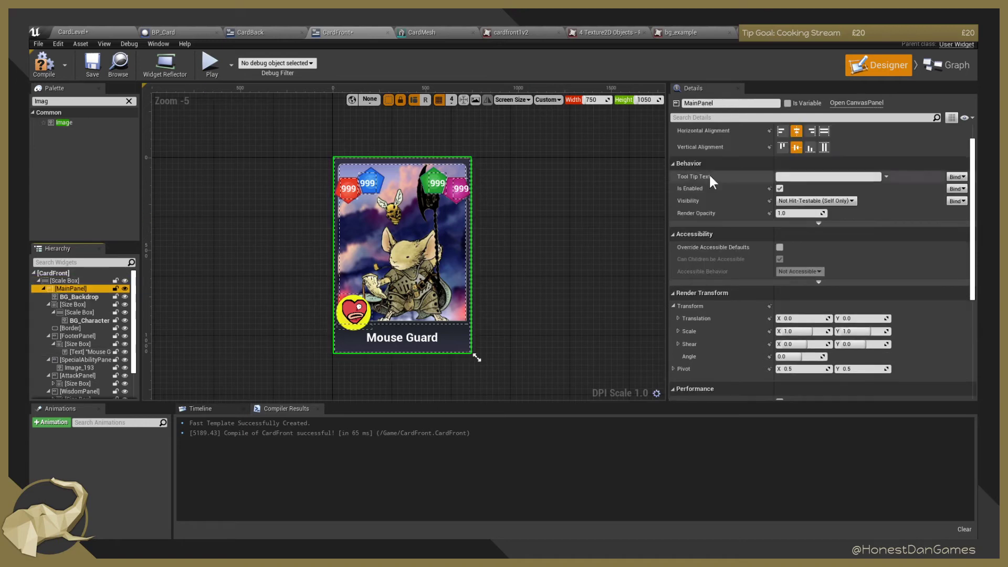
{"action": "left_click", "coordinate": [824, 131]}
{"action": "left_click", "coordinate": [824, 147]}
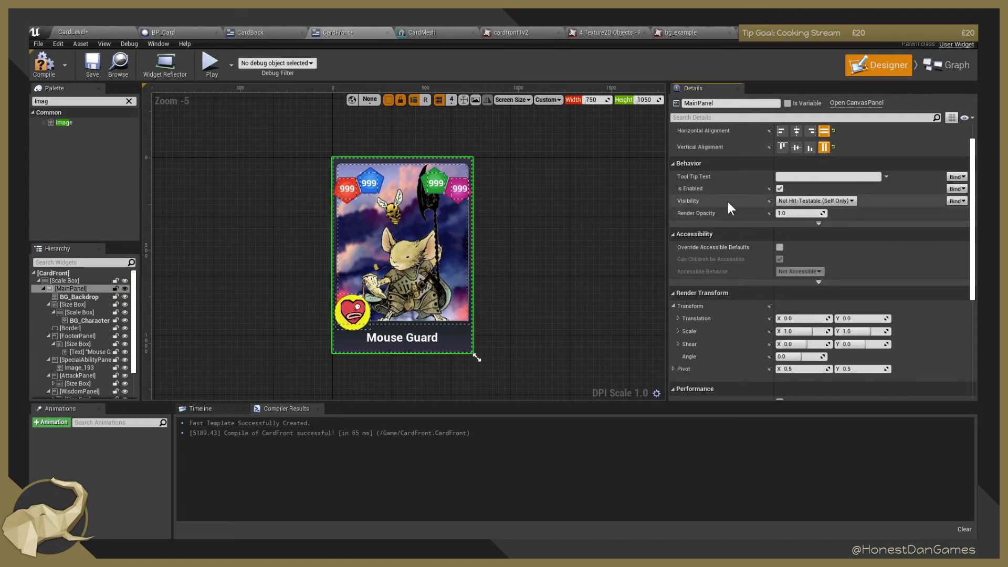
Check the card layout at several zoom levels and compile the CardFront widget.
{"action": "scroll", "coordinate": [366, 188], "scroll_direction": "up", "scroll_amount": 5}
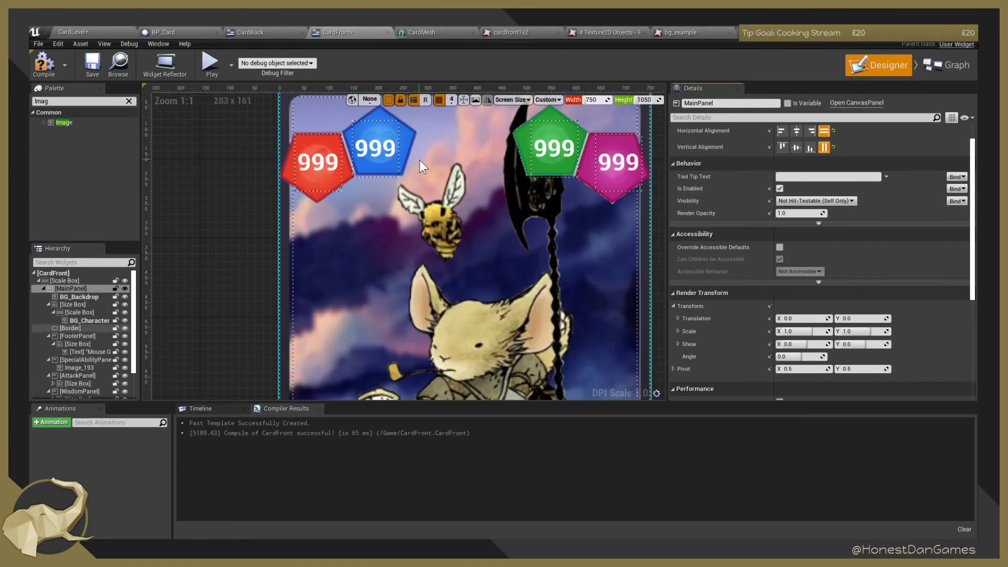
{"action": "scroll", "coordinate": [420, 161], "scroll_direction": "down", "scroll_amount": 2}
{"action": "scroll", "coordinate": [420, 161], "scroll_direction": "down", "scroll_amount": 4}
{"action": "scroll", "coordinate": [427, 176], "scroll_direction": "up", "scroll_amount": 3}
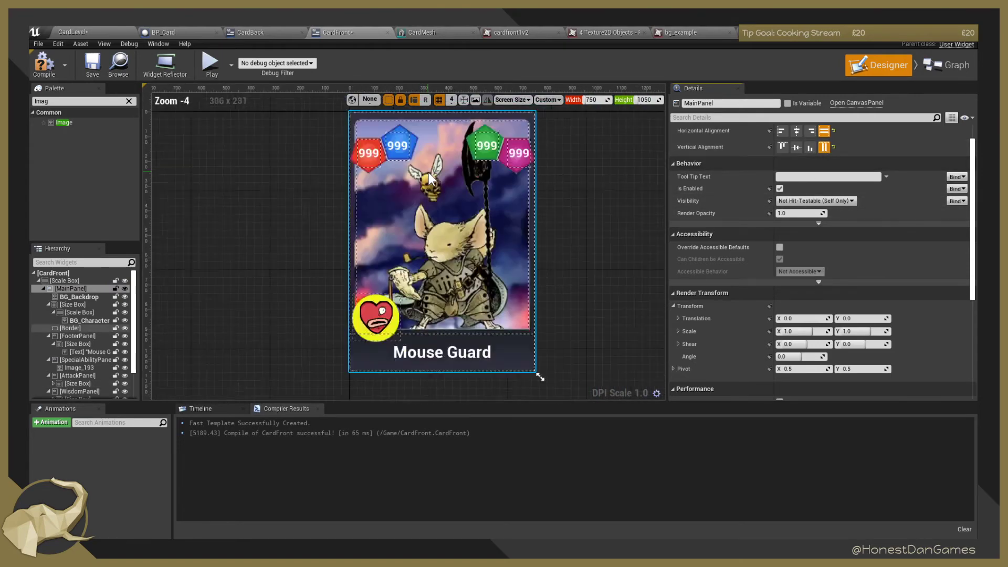
{"action": "scroll", "coordinate": [441, 205], "scroll_direction": "down", "scroll_amount": 1}
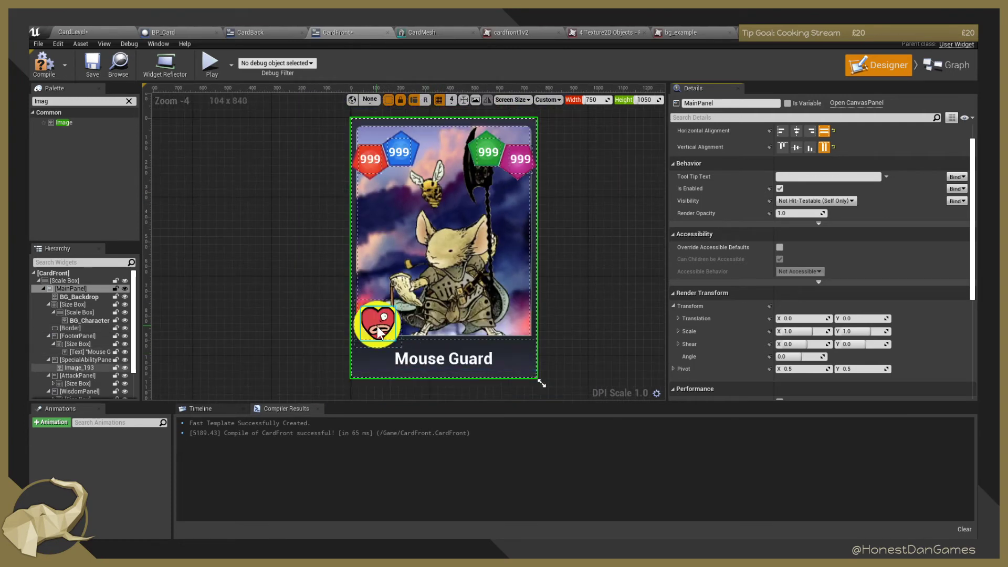
{"action": "right_click_drag", "start_coordinate": [591, 199], "coordinate": [566, 244]}
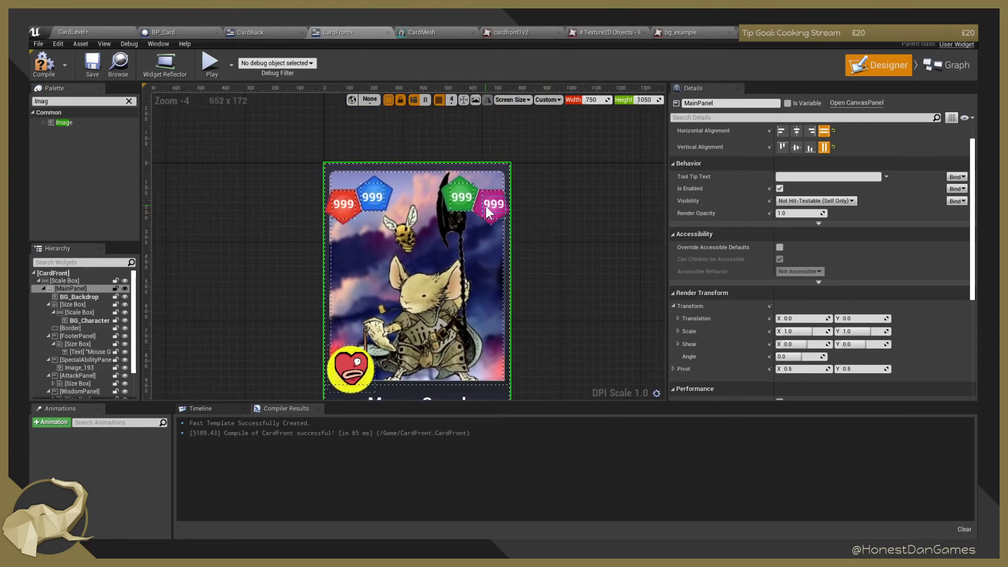
{"action": "left_click", "coordinate": [45, 63]}
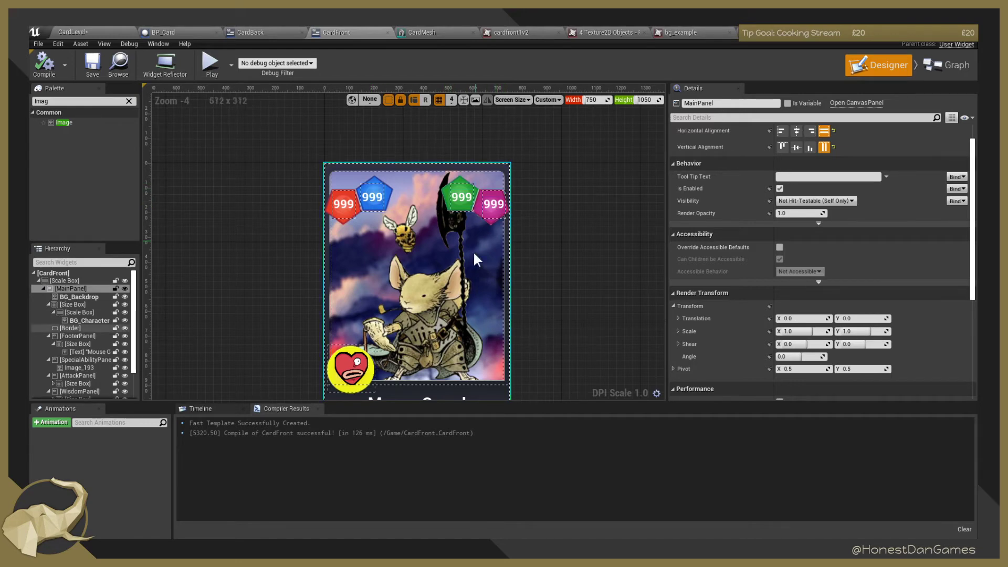
{"action": "scroll", "coordinate": [462, 268], "scroll_direction": "down", "scroll_amount": 2}
{"action": "scroll", "coordinate": [412, 361], "scroll_direction": "up", "scroll_amount": 1}
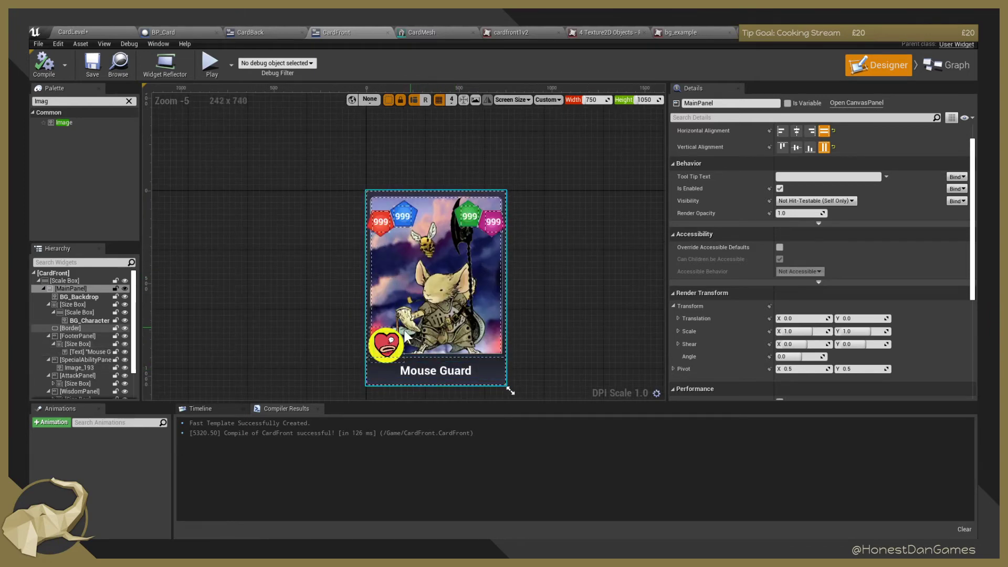
Examine the card front in CardLevel from an angle and up close, checking the stat numbers against their pentagons.
{"action": "left_click", "coordinate": [72, 32]}
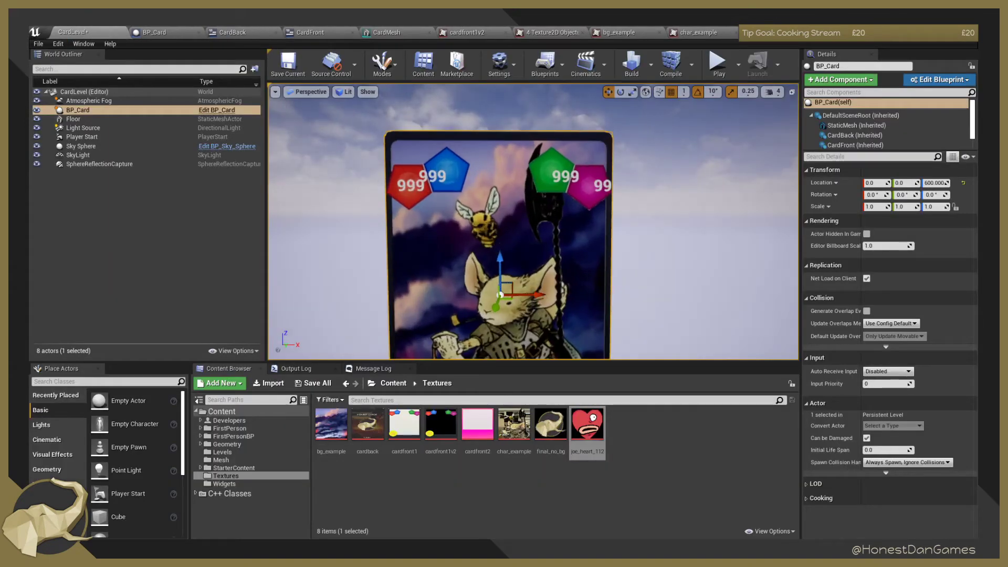
{"action": "key", "text": "s"}
{"action": "right_click_drag", "start_coordinate": [585, 235], "coordinate": [564, 239]}
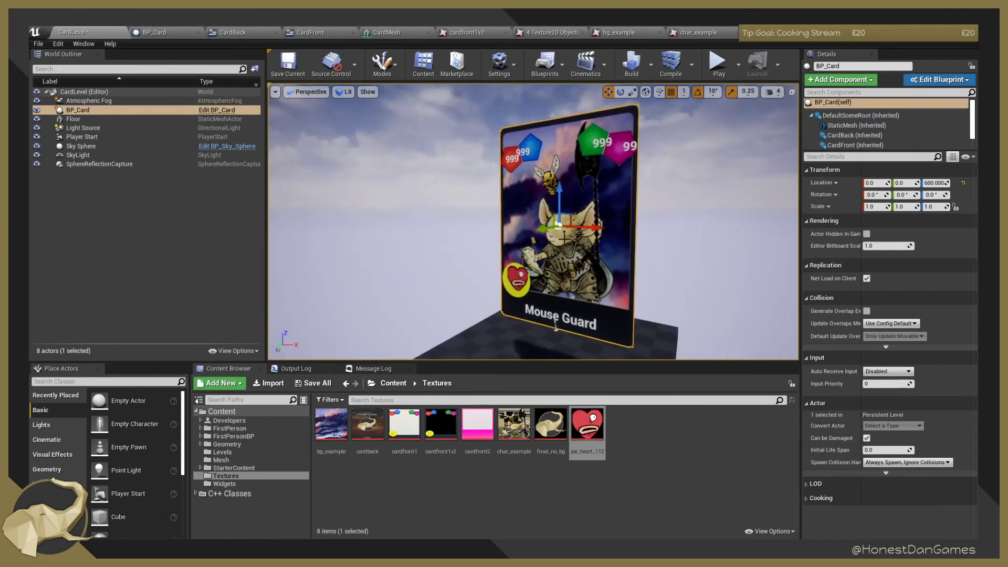
{"action": "left_click_drag", "start_coordinate": [593, 227], "coordinate": [589, 227]}
{"action": "right_click_drag", "start_coordinate": [590, 227], "coordinate": [624, 239]}
{"action": "key", "text": "w"}
{"action": "key", "text": "s"}
{"action": "key", "text": "a"}
{"action": "key", "text": "s"}
{"action": "key", "text": "w"}
{"action": "key", "text": "w"}
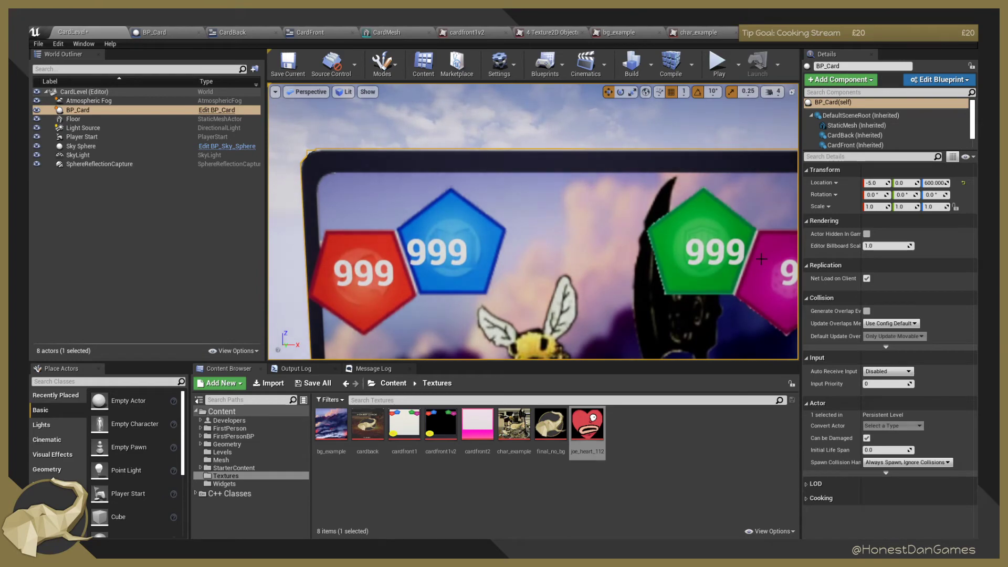
Test the CardFront designer preview at a width of 690, and set the width back to 750.
{"action": "left_click", "coordinate": [314, 30]}
{"action": "scroll", "coordinate": [452, 206], "scroll_direction": "up", "scroll_amount": 5}
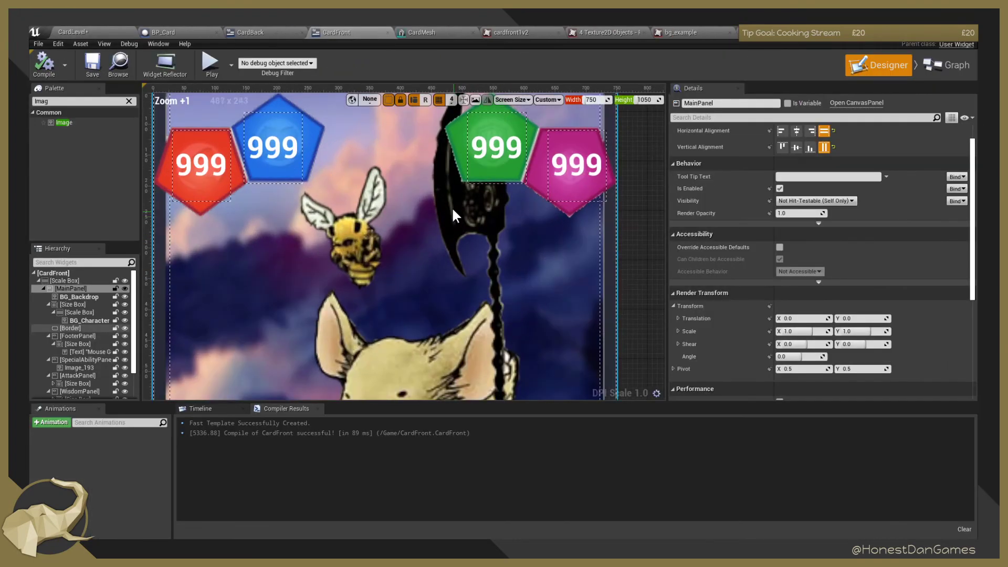
{"action": "scroll", "coordinate": [486, 175], "scroll_direction": "down", "scroll_amount": 8}
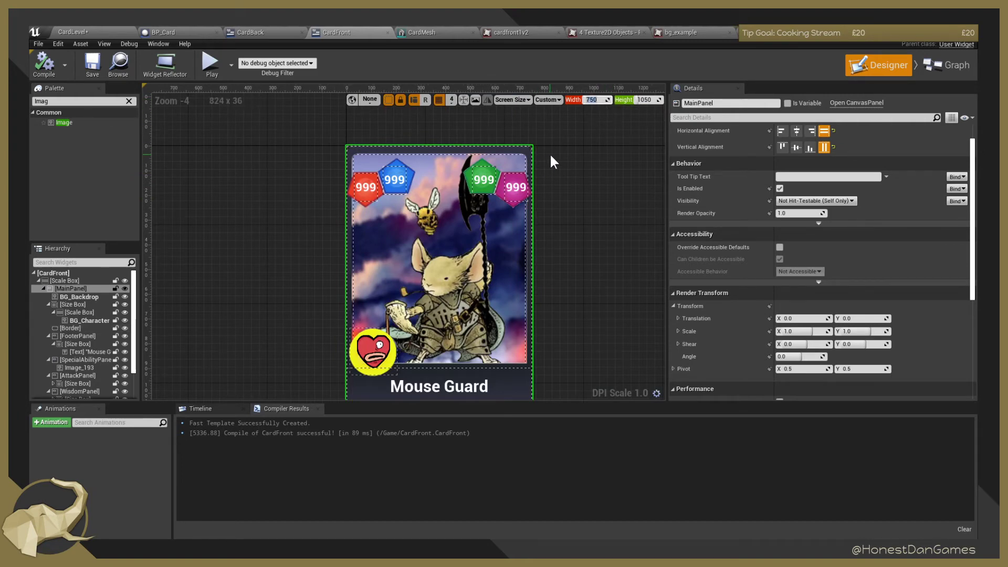
{"action": "type", "text": "690"}
{"action": "key", "text": "Return"}
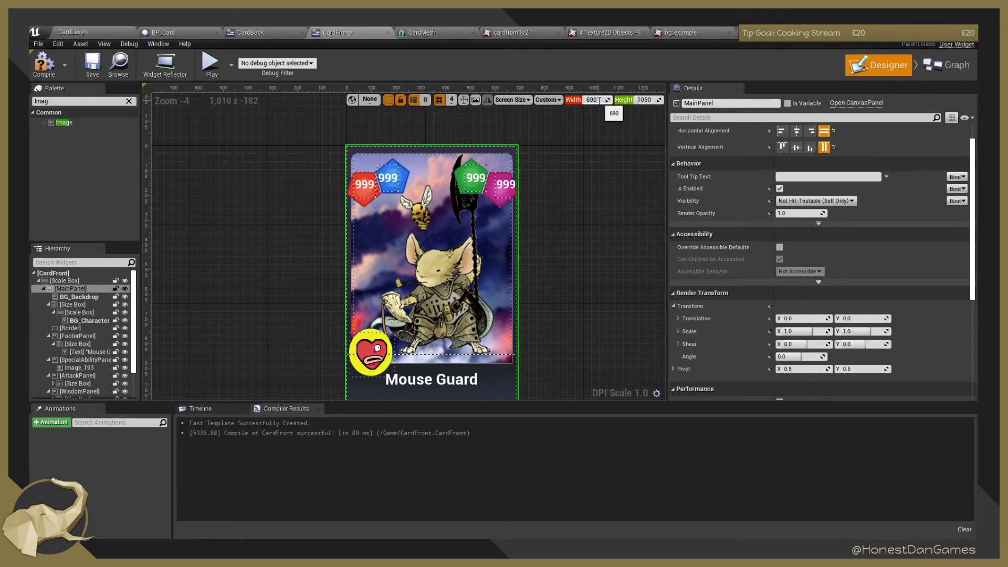
{"action": "type", "text": "7"}
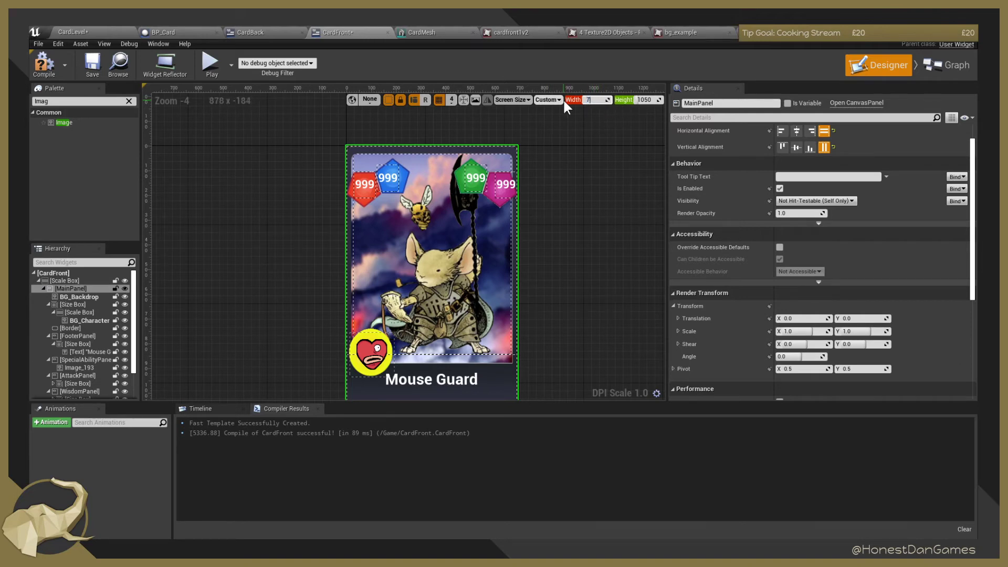
{"action": "type", "text": "50"}
{"action": "key", "text": "Return"}
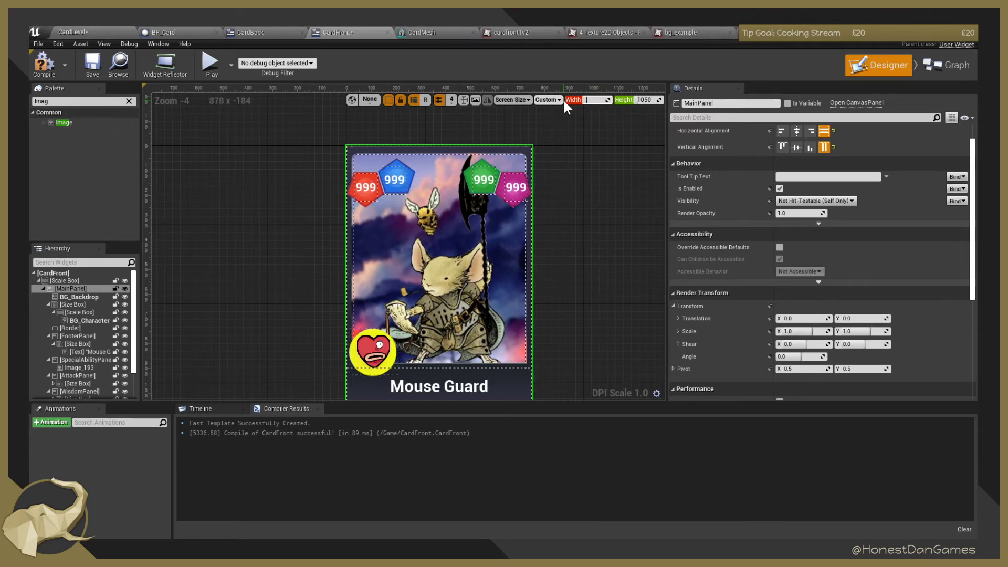
{"action": "left_click", "coordinate": [619, 124]}
Wrap the root scale box of the CardFront widget, the parent of MainPanel, in a Size Box.
{"action": "left_click", "coordinate": [81, 282]}
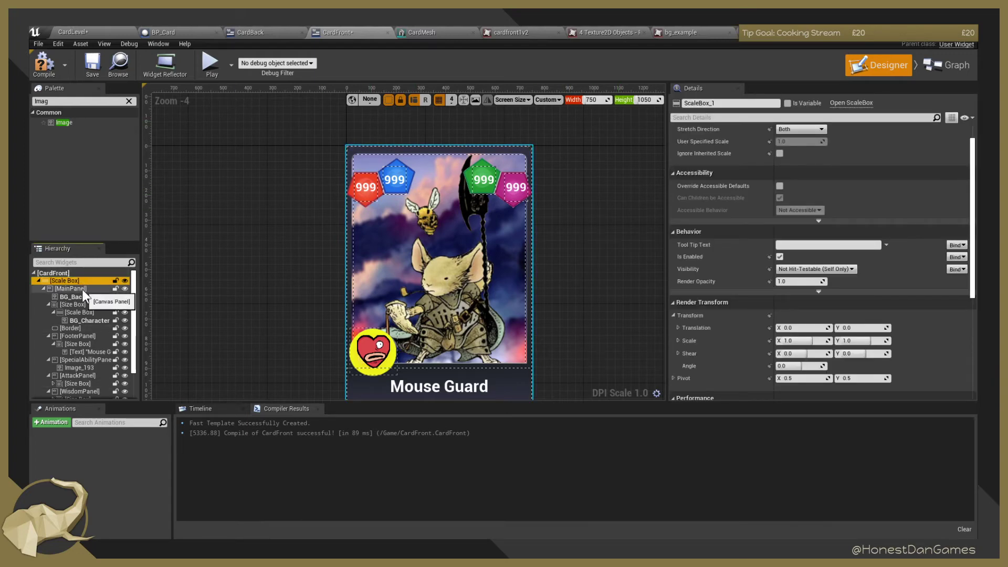
{"action": "left_click", "coordinate": [73, 288]}
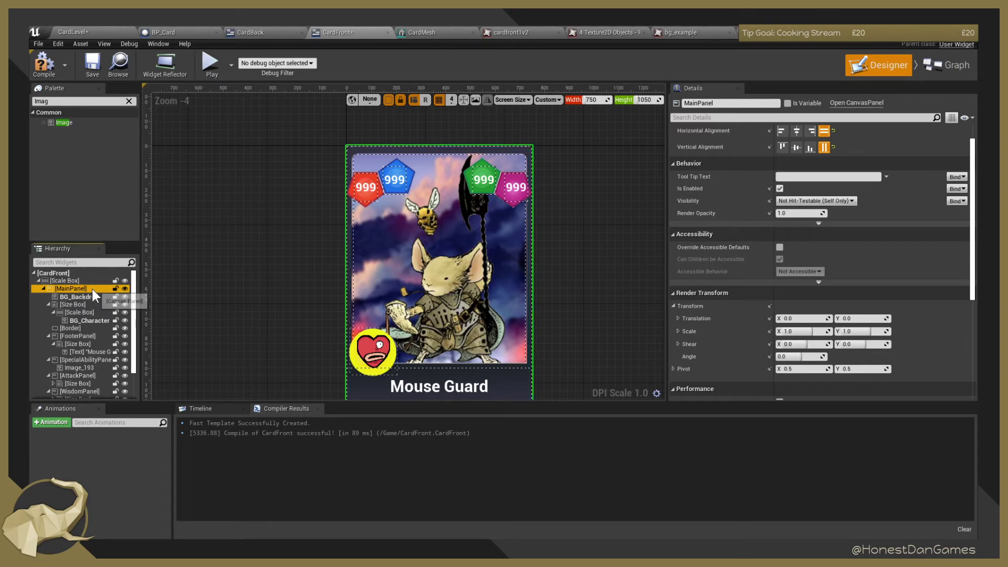
{"action": "left_click", "coordinate": [71, 282]}
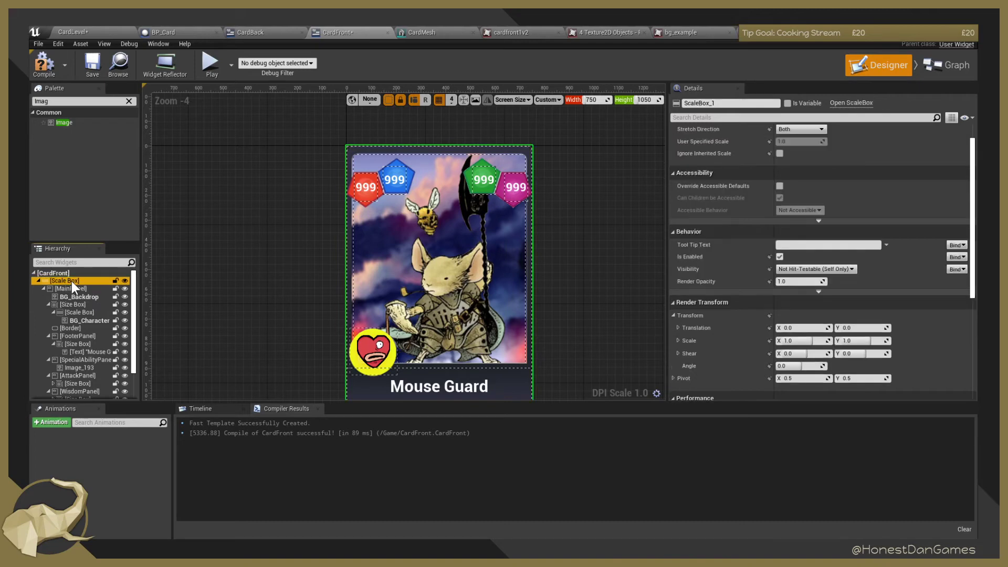
{"action": "right_click", "coordinate": [71, 281]}
{"action": "mouse_move", "coordinate": [112, 365]}
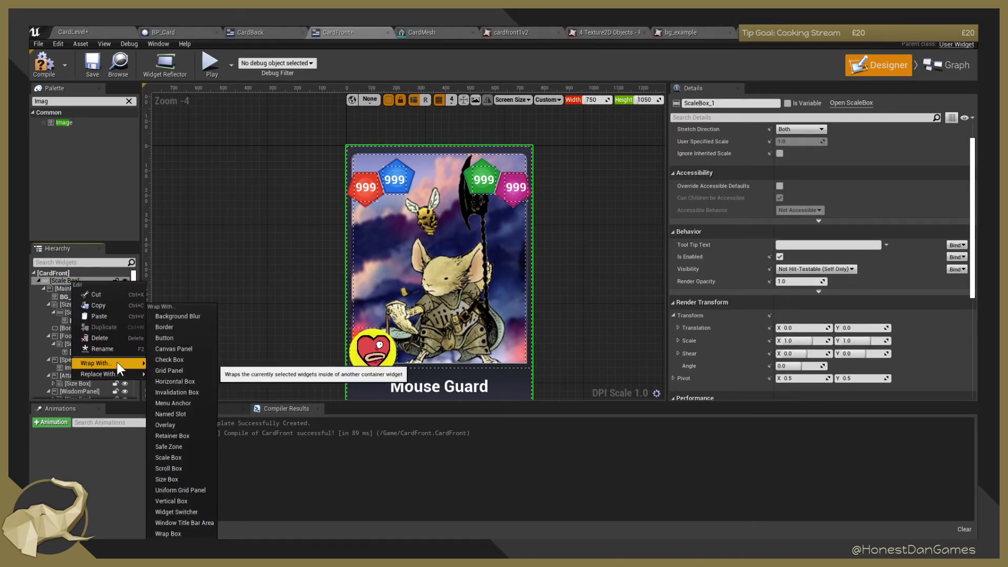
{"action": "left_click", "coordinate": [194, 479]}
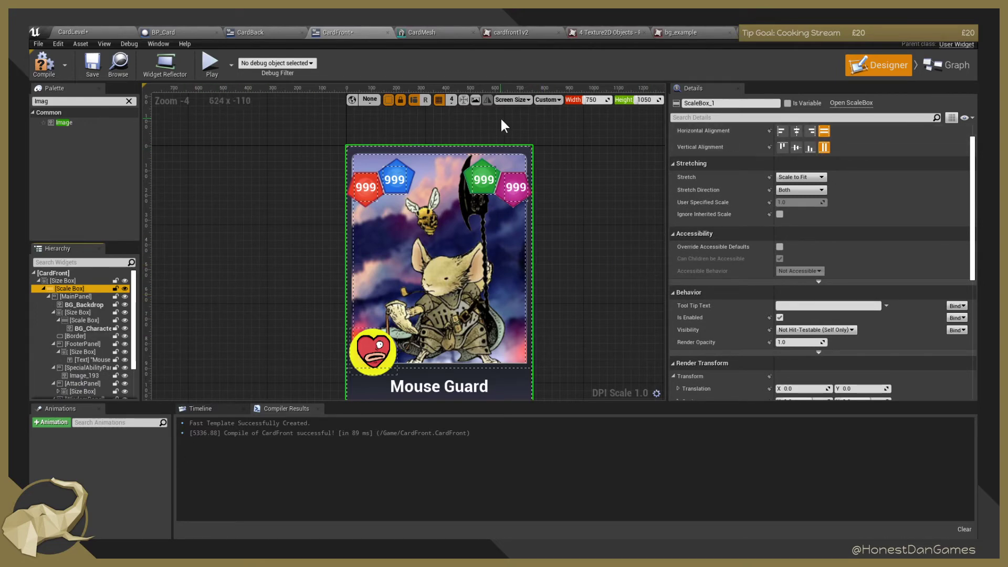
Move BP_Card along X to about -119 in CardLevel and check the card front's numbers there and in the BP_Card viewport.
{"action": "left_click", "coordinate": [78, 32]}
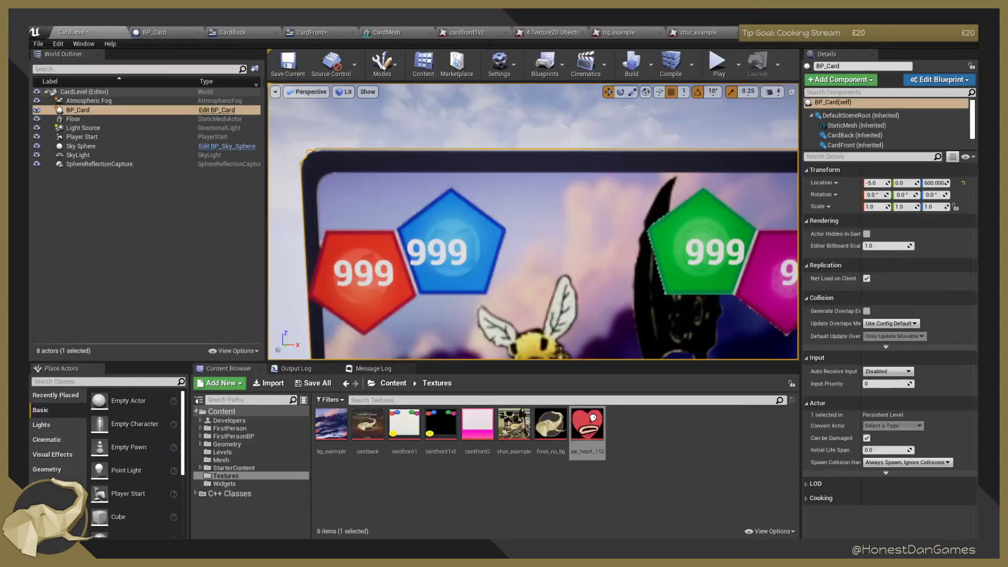
{"action": "scroll", "coordinate": [551, 220], "scroll_direction": "down", "scroll_amount": 5}
{"action": "left_click_drag", "start_coordinate": [581, 327], "coordinate": [553, 315]}
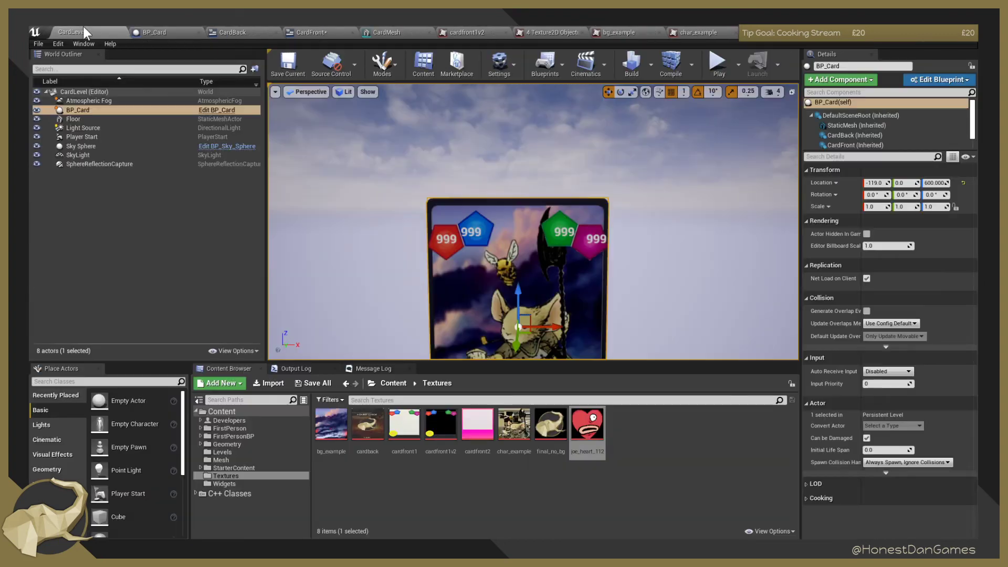
{"action": "left_click", "coordinate": [142, 31]}
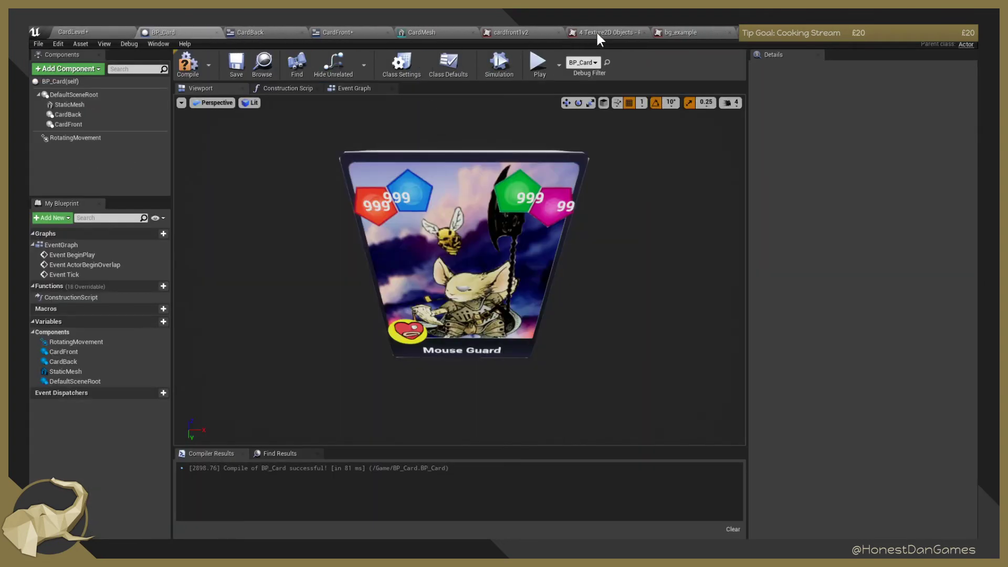
{"action": "left_click", "coordinate": [333, 31]}
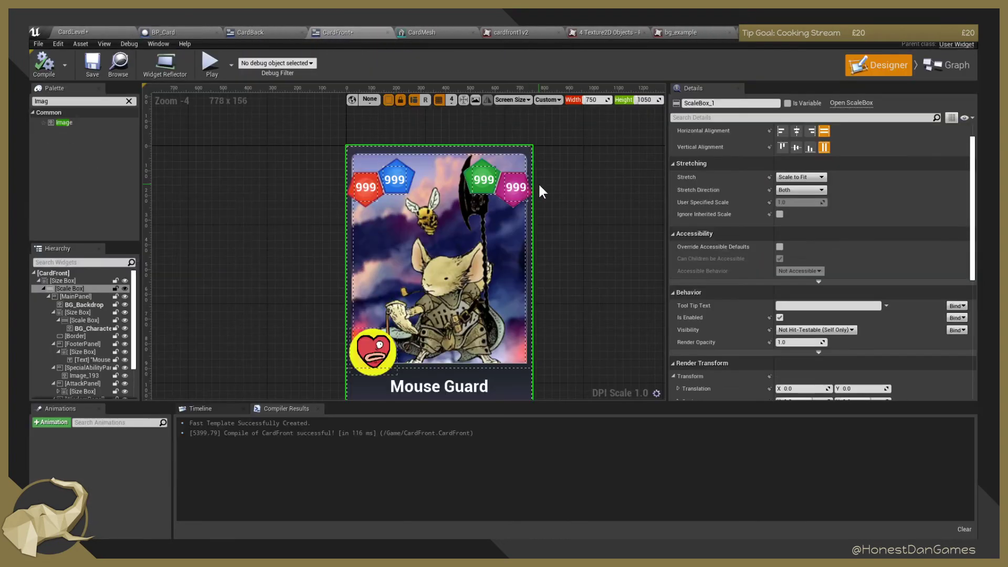
Examine the magenta LuckPanel number's size box against its pentagon on the card front, and look through the widget hierarchy.
{"action": "left_click", "coordinate": [513, 180]}
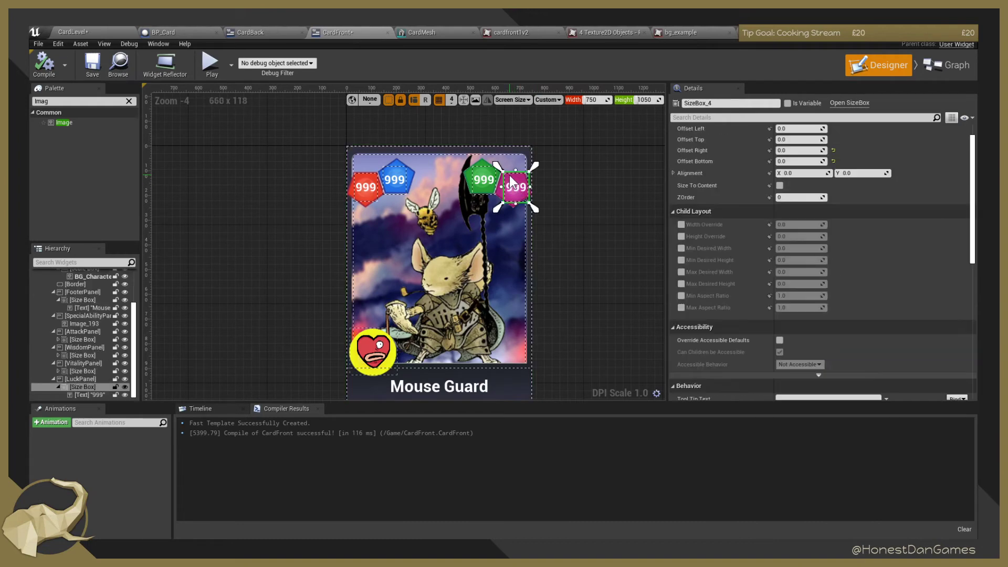
{"action": "scroll", "coordinate": [580, 228], "scroll_direction": "down", "scroll_amount": 2}
{"action": "scroll", "coordinate": [569, 260], "scroll_direction": "up", "scroll_amount": 1}
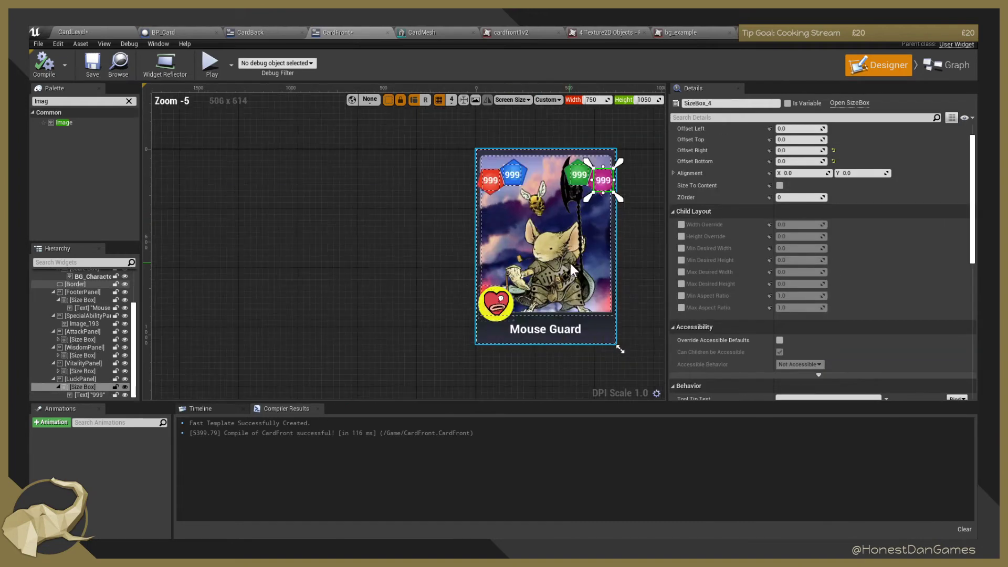
{"action": "right_click_drag", "start_coordinate": [636, 286], "coordinate": [530, 287]}
{"action": "scroll", "coordinate": [548, 263], "scroll_direction": "up", "scroll_amount": 2}
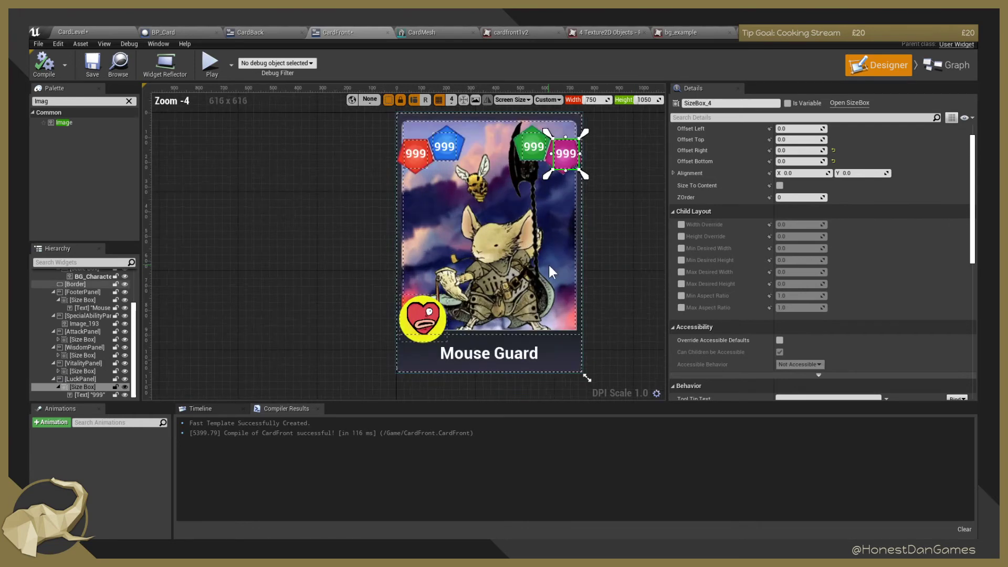
{"action": "right_click_drag", "start_coordinate": [594, 213], "coordinate": [533, 320]}
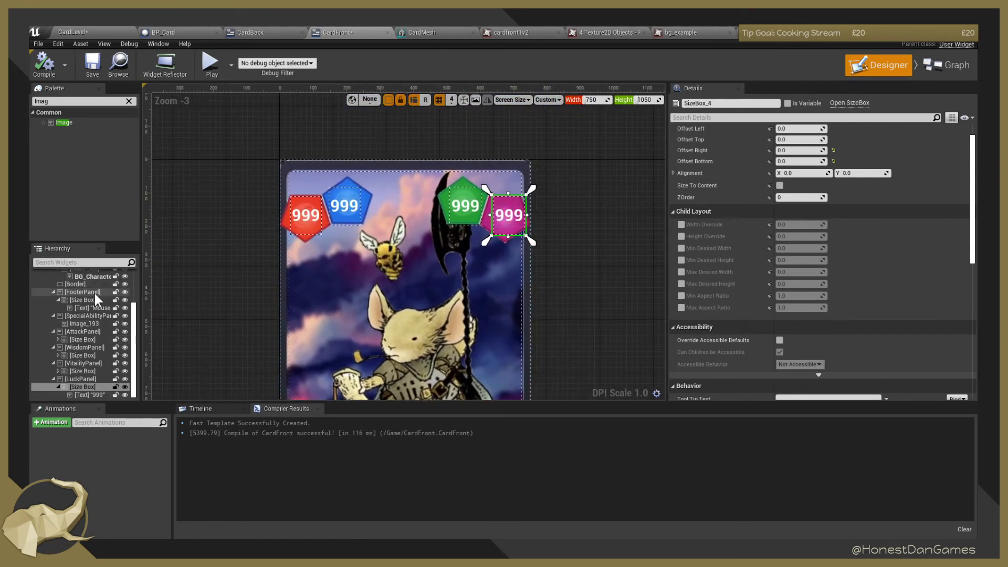
{"action": "scroll", "coordinate": [96, 296], "scroll_direction": "up", "scroll_amount": 3}
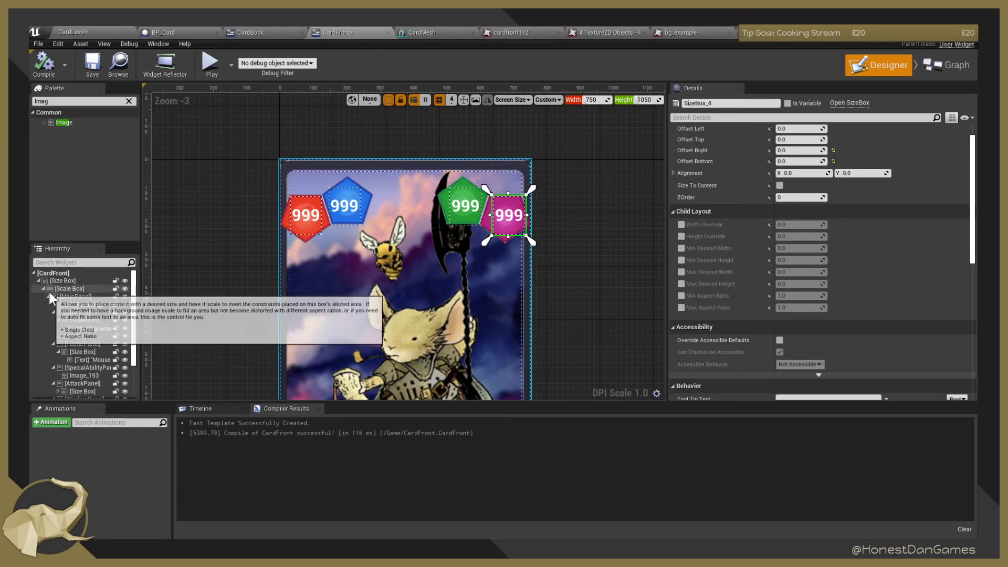
{"action": "scroll", "coordinate": [90, 355], "scroll_direction": "down", "scroll_amount": 3}
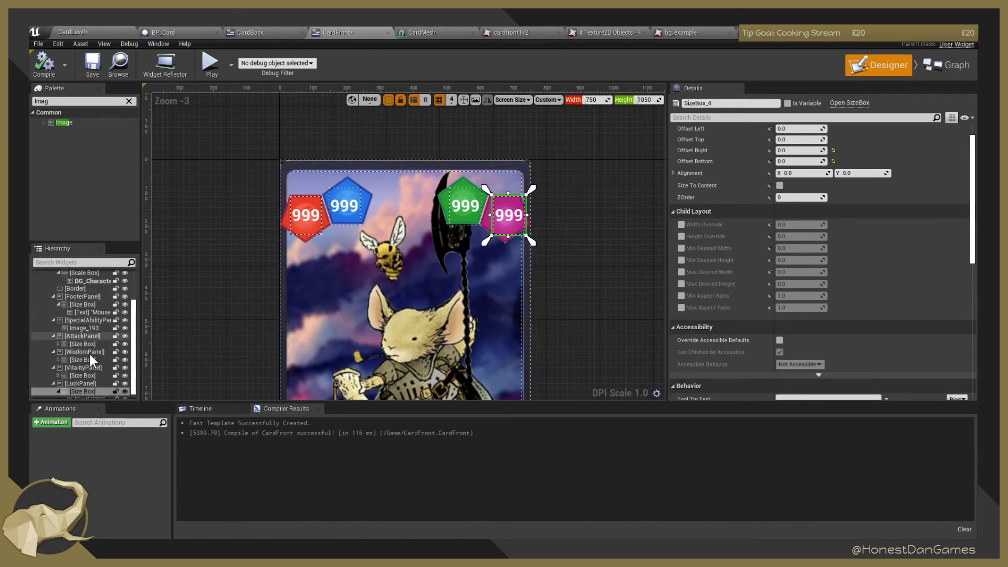
Inspect WisdomPanel's anchor options, then compare the LuckPanel size box with the card's border image up close.
{"action": "left_click", "coordinate": [79, 355]}
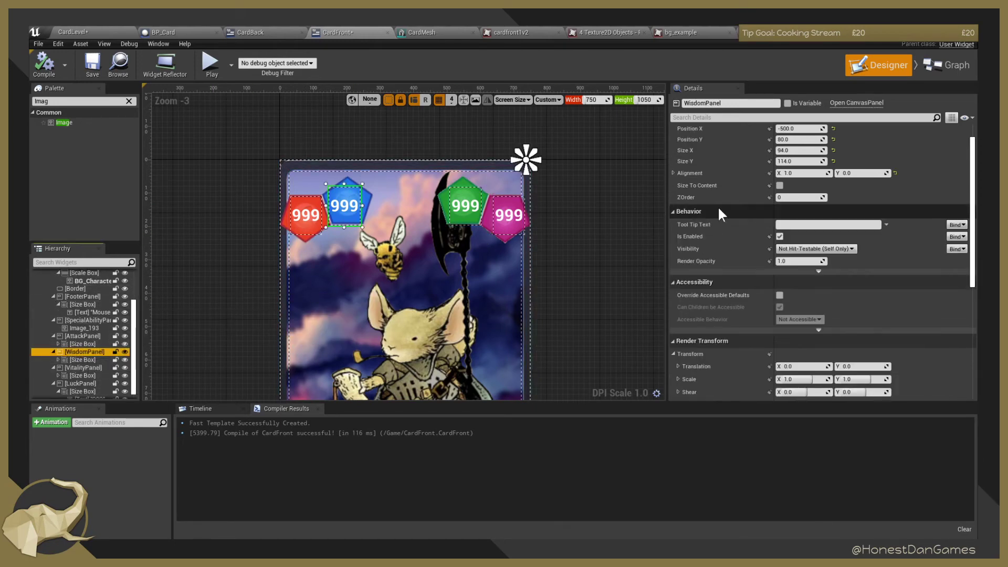
{"action": "scroll", "coordinate": [736, 189], "scroll_direction": "up", "scroll_amount": 3}
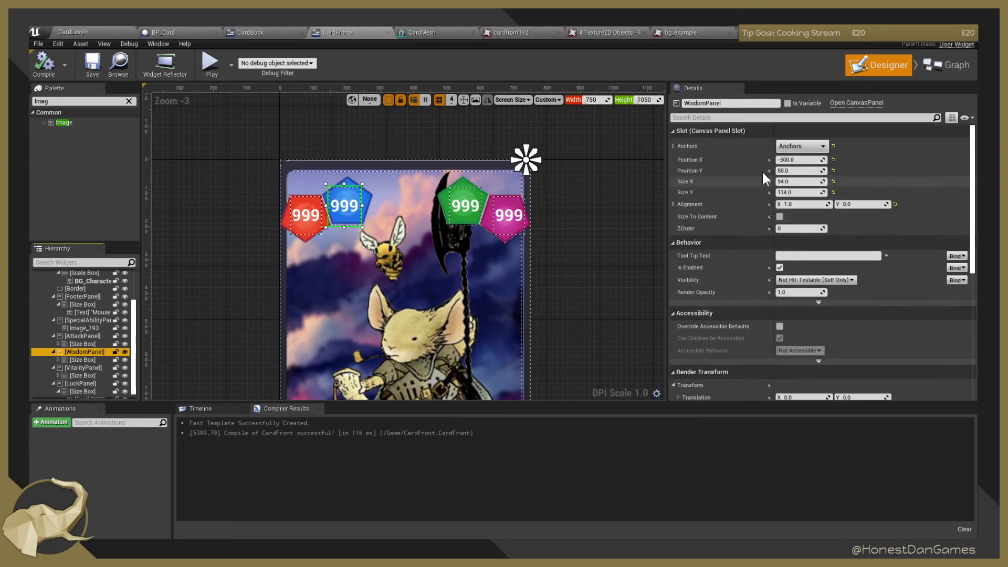
{"action": "left_click", "coordinate": [808, 146]}
{"action": "left_click", "coordinate": [578, 210]}
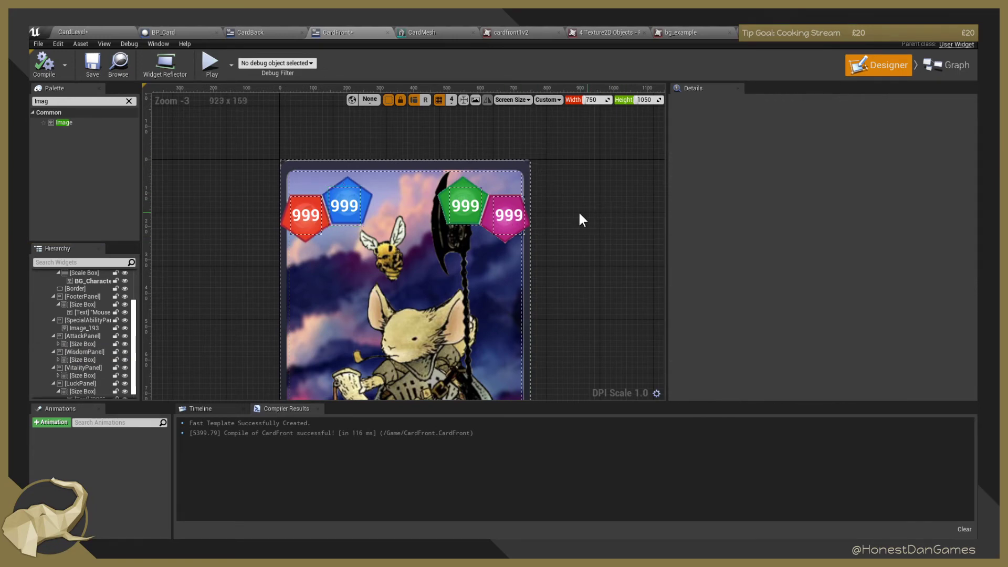
{"action": "left_click", "coordinate": [517, 218]}
{"action": "left_click", "coordinate": [516, 225]}
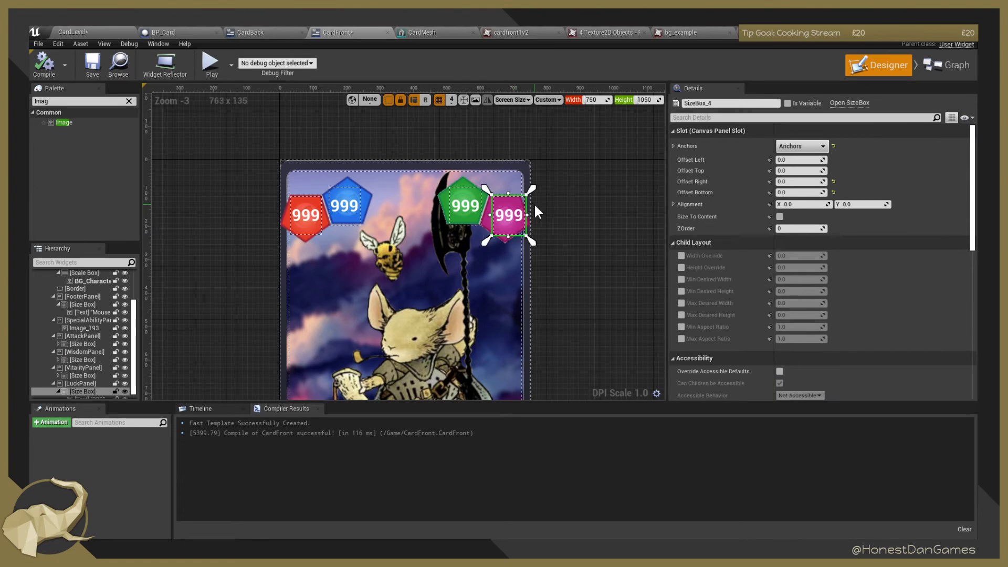
{"action": "scroll", "coordinate": [534, 203], "scroll_direction": "up", "scroll_amount": 5}
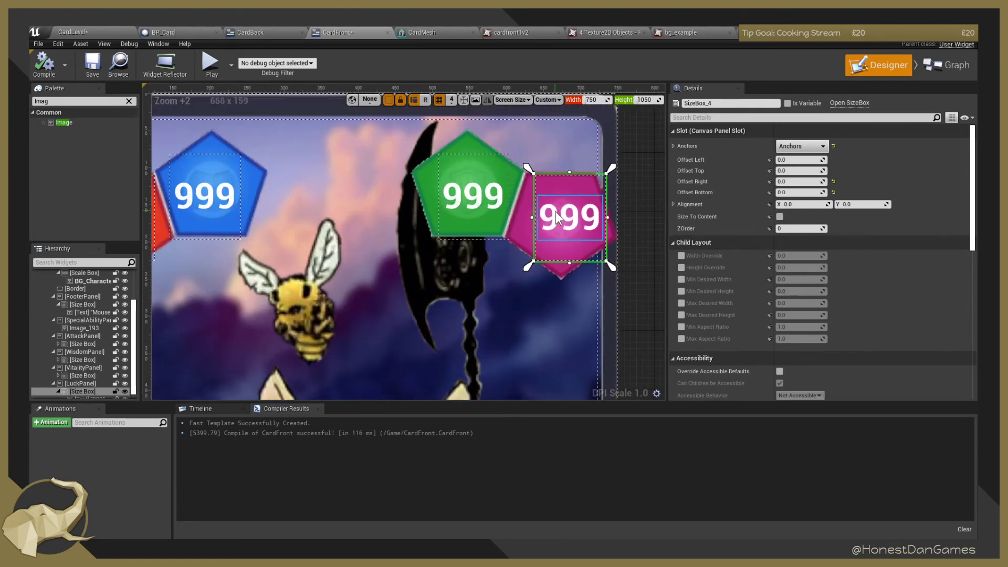
{"action": "left_click", "coordinate": [604, 125]}
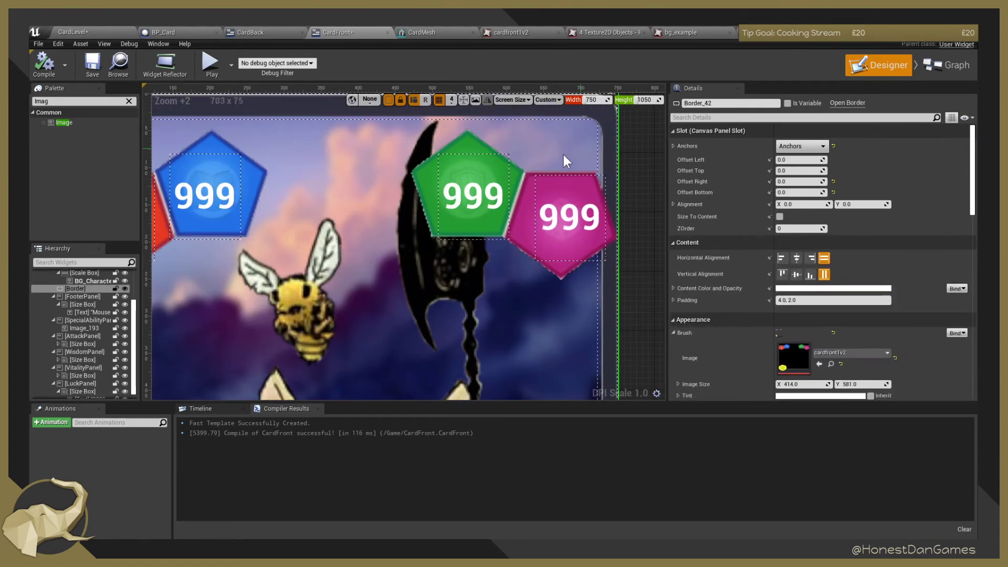
Review the slot settings of MainPanel, BG_Backdrop, and the scale box and size box that hold BG_Character.
{"action": "scroll", "coordinate": [404, 184], "scroll_direction": "down", "scroll_amount": 4}
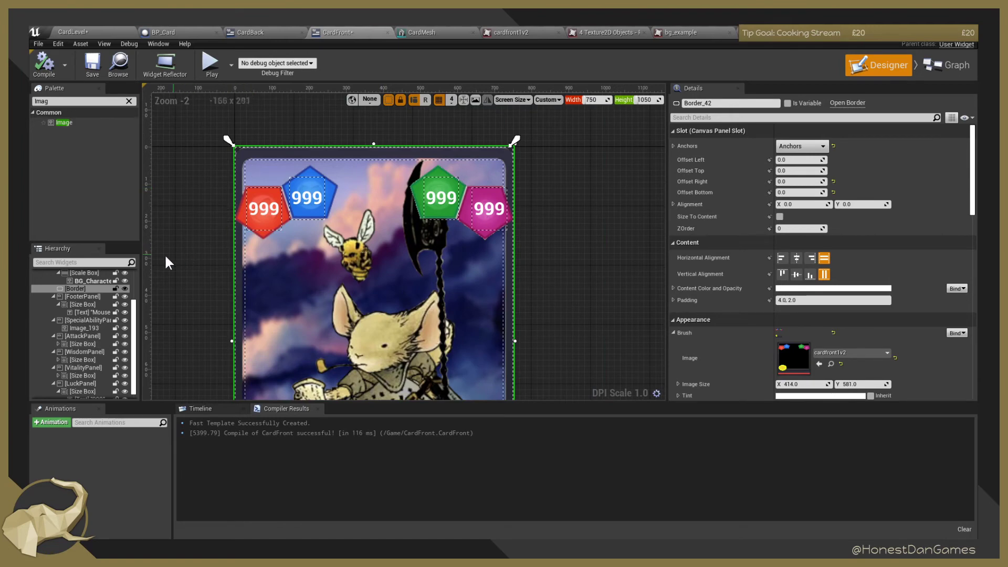
{"action": "scroll", "coordinate": [86, 295], "scroll_direction": "up", "scroll_amount": 2}
{"action": "left_click", "coordinate": [77, 298]}
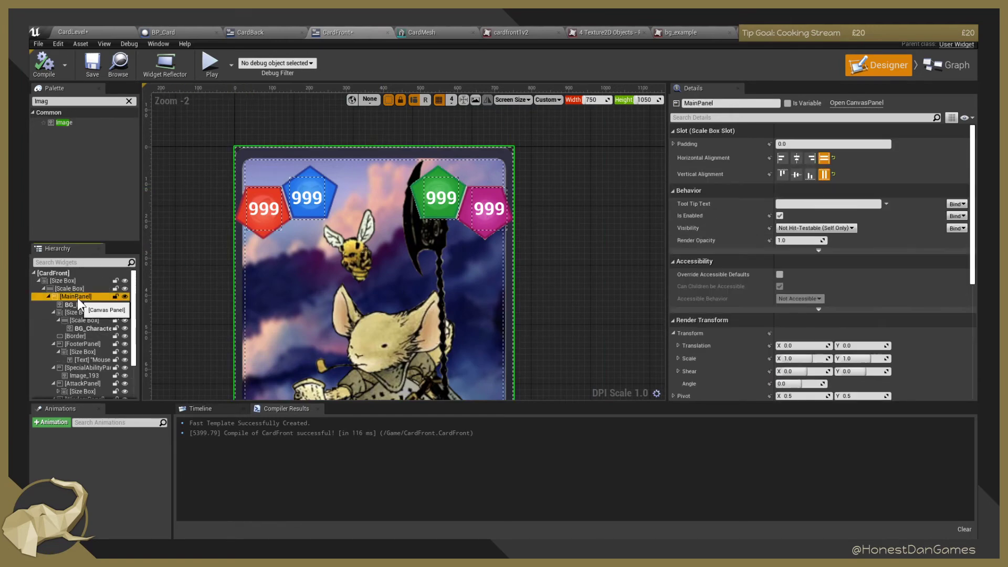
{"action": "left_click", "coordinate": [74, 306]}
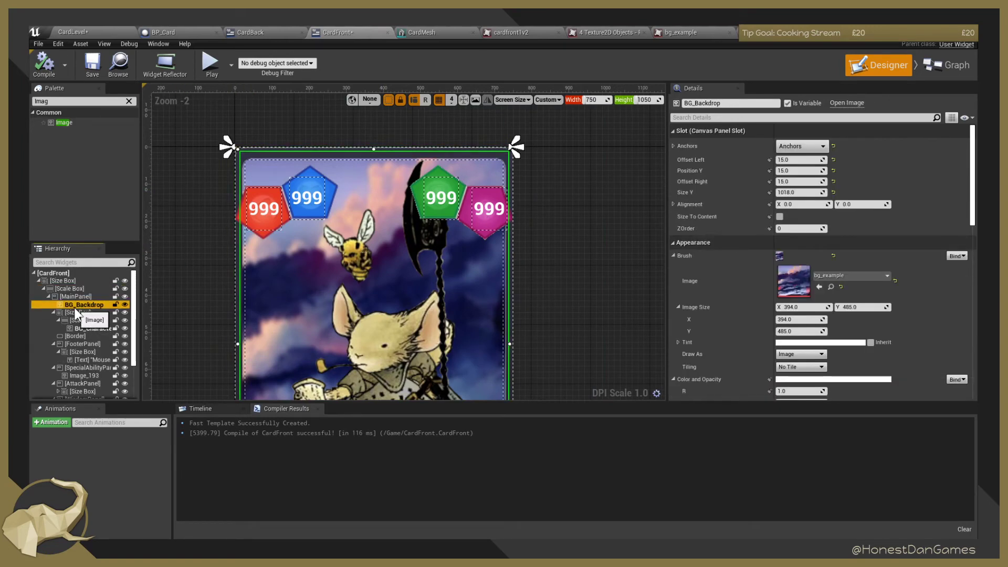
{"action": "left_click", "coordinate": [85, 320]}
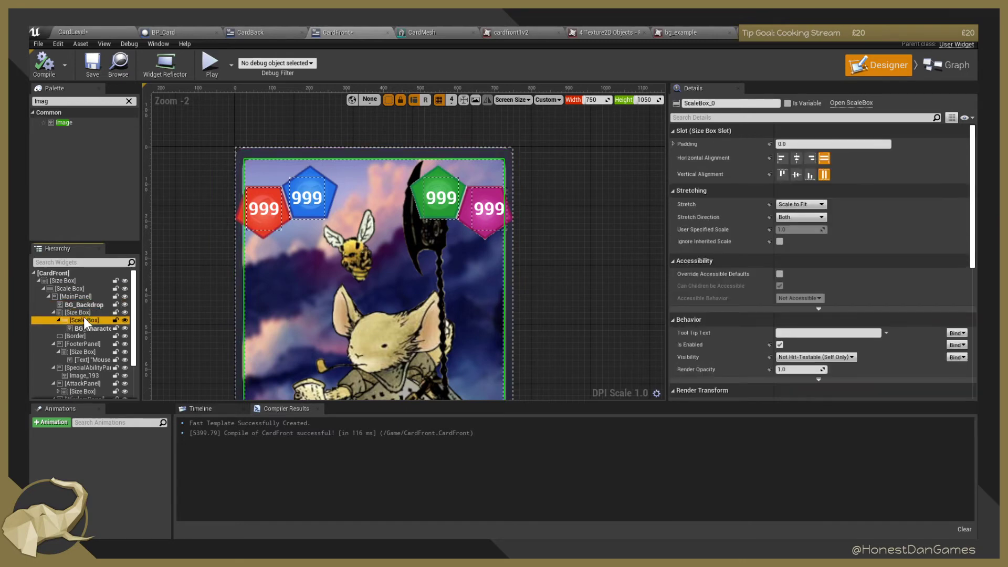
{"action": "left_click", "coordinate": [84, 313]}
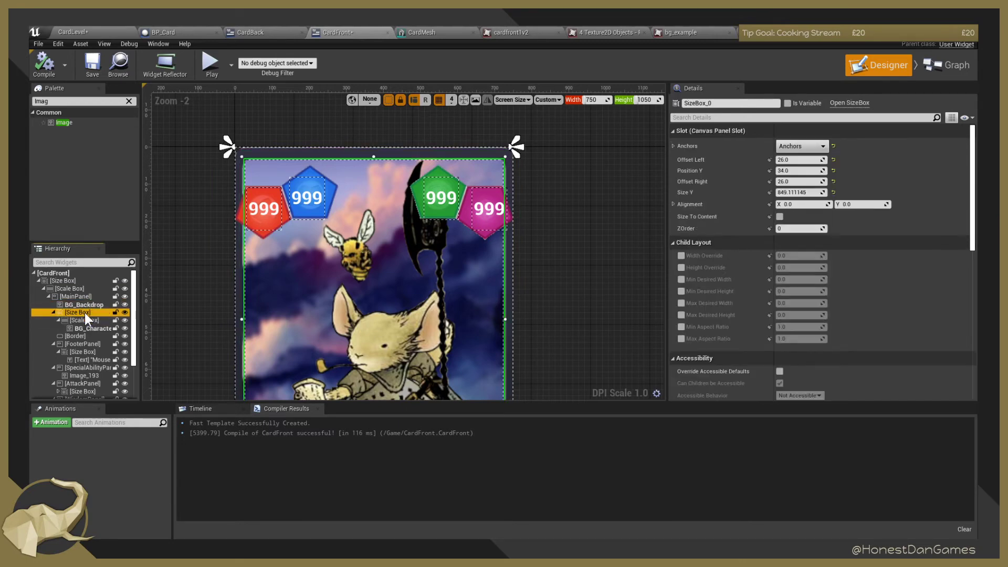
{"action": "left_click", "coordinate": [82, 305]}
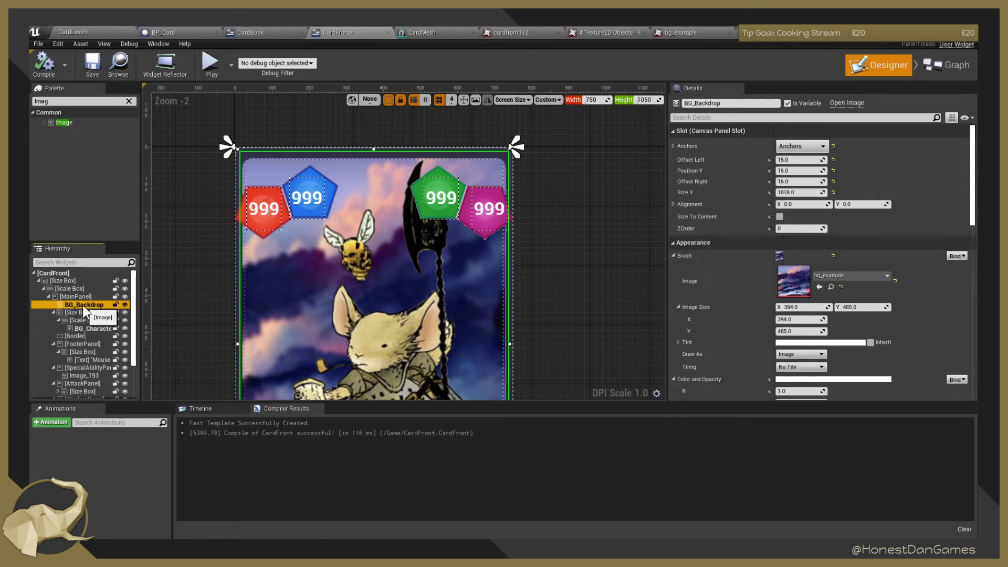
Collapse the character size box and the Footer, SpecialAbility, Attack, Wisdom, Vitality and Luck panels in the widget hierarchy.
{"action": "left_click", "coordinate": [53, 312]}
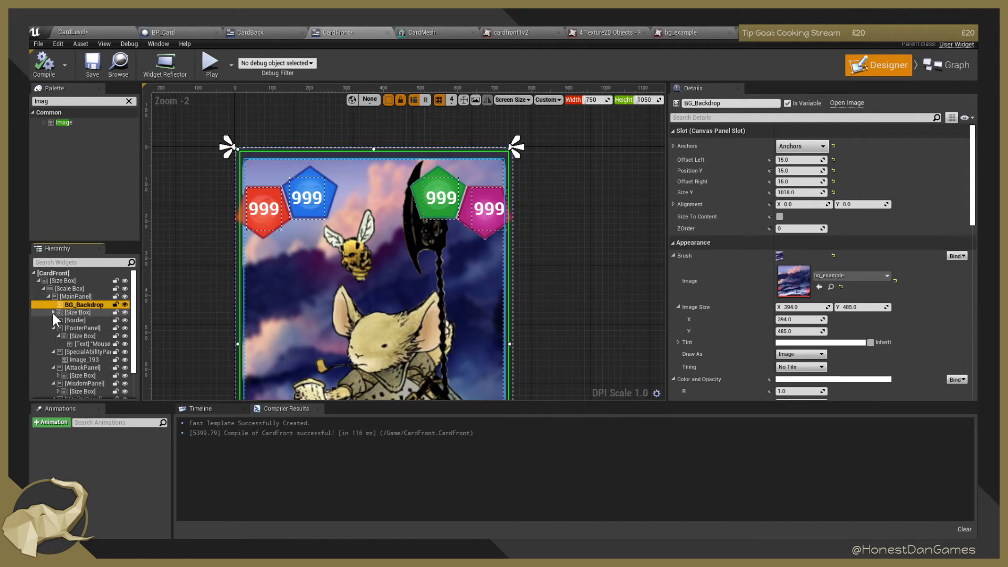
{"action": "left_click", "coordinate": [53, 329]}
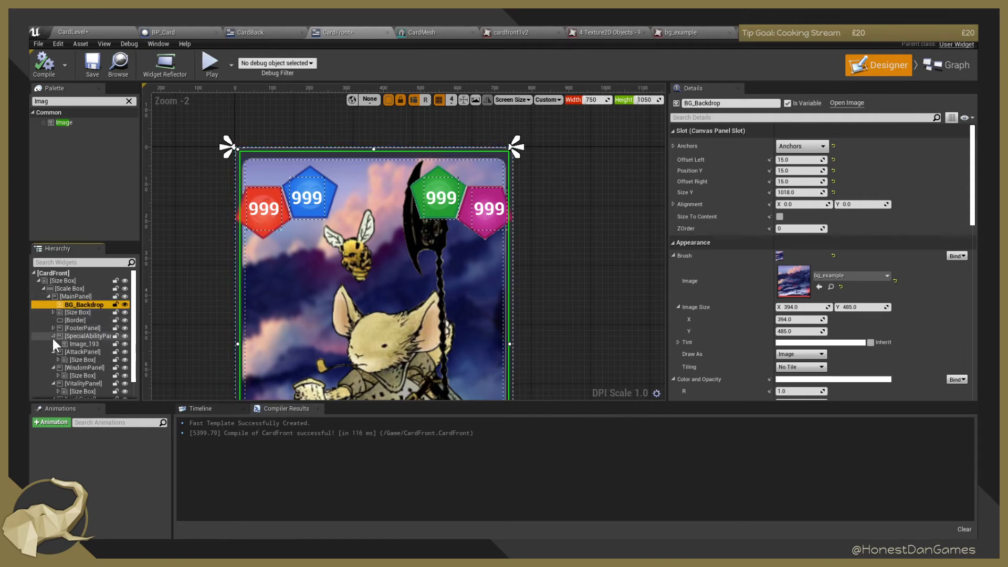
{"action": "left_click", "coordinate": [53, 337]}
{"action": "left_click", "coordinate": [53, 345]}
{"action": "left_click", "coordinate": [53, 353]}
{"action": "left_click", "coordinate": [53, 360]}
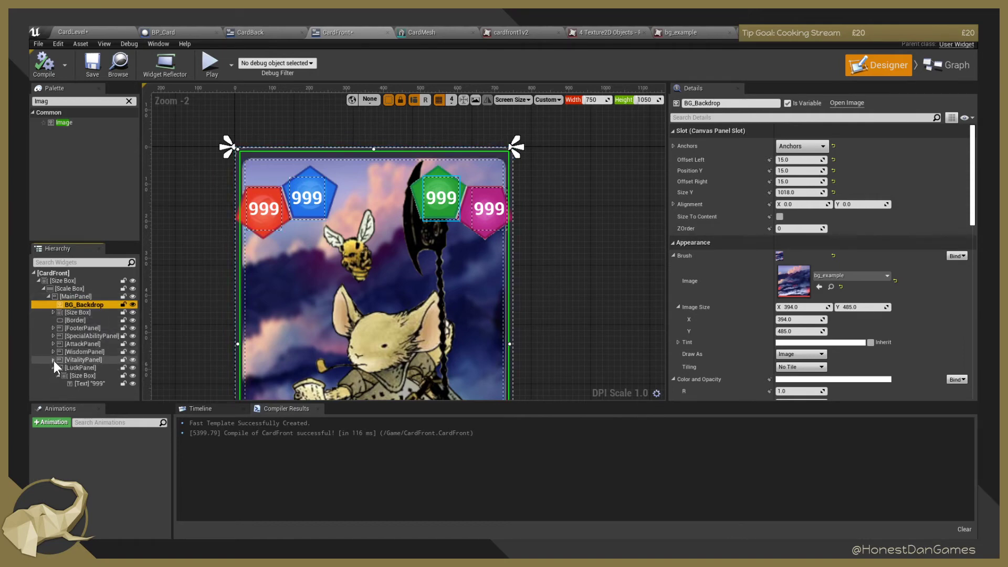
{"action": "left_click", "coordinate": [54, 368]}
Rename the size box that holds BG_Character to "Character Size Box" and collapse its branch.
{"action": "left_click", "coordinate": [82, 312]}
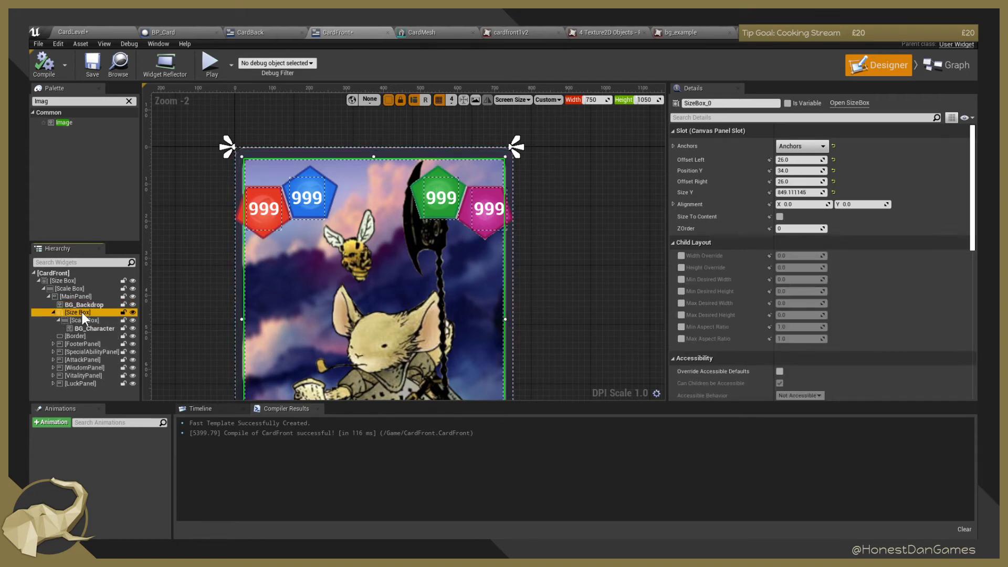
{"action": "double_click", "coordinate": [81, 313]}
{"action": "type", "text": "Charact"}
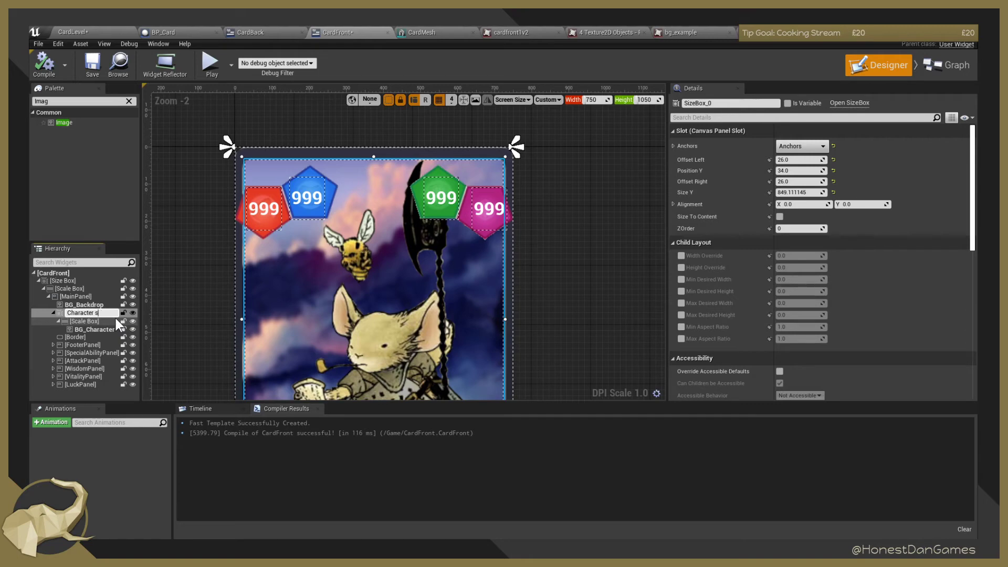
{"action": "type", "text": "er Size Box"}
{"action": "key", "text": "Return"}
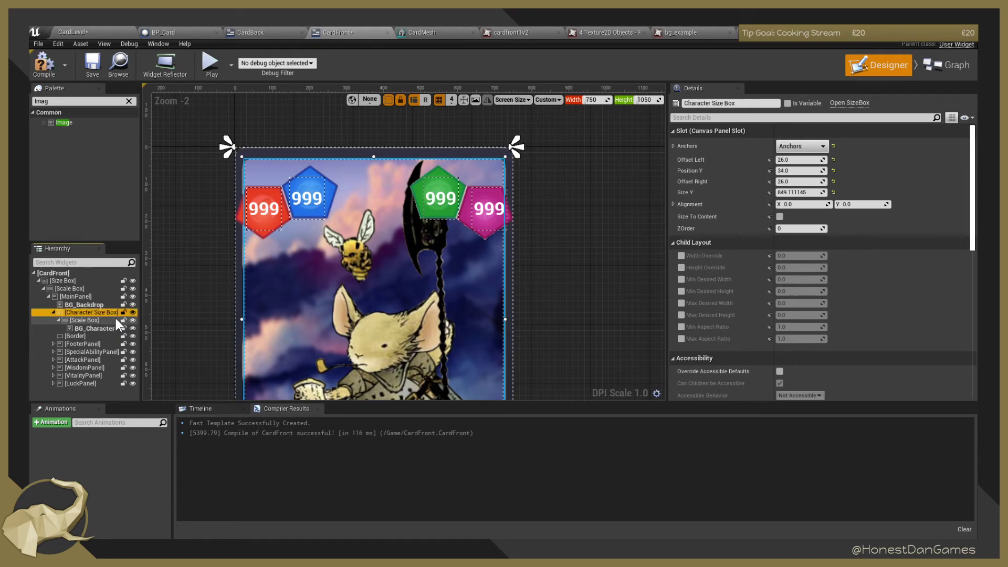
{"action": "left_click", "coordinate": [53, 312]}
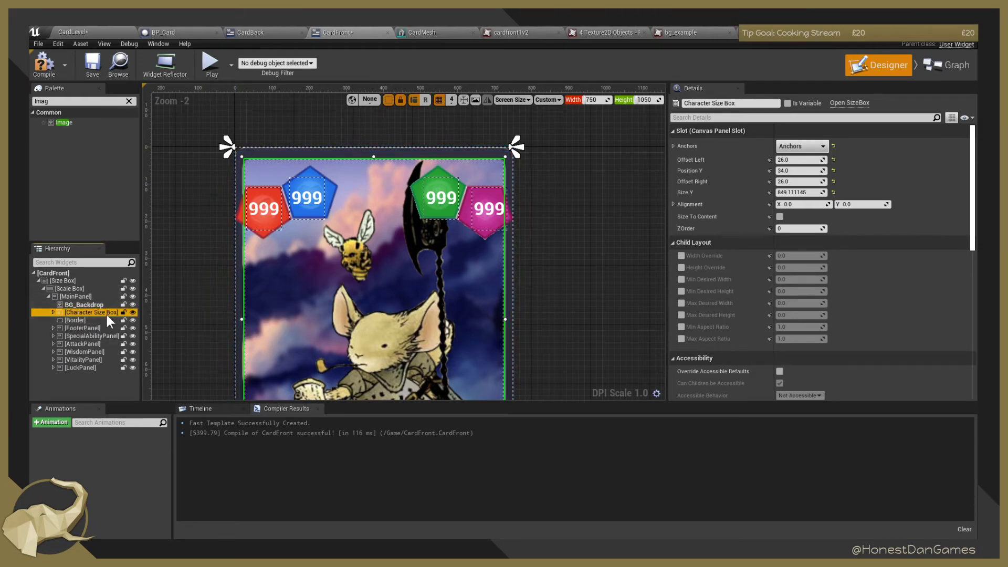
Review the slot settings of MainPanel, its parent scale box and BG_Backdrop against the whole card.
{"action": "left_click", "coordinate": [83, 296]}
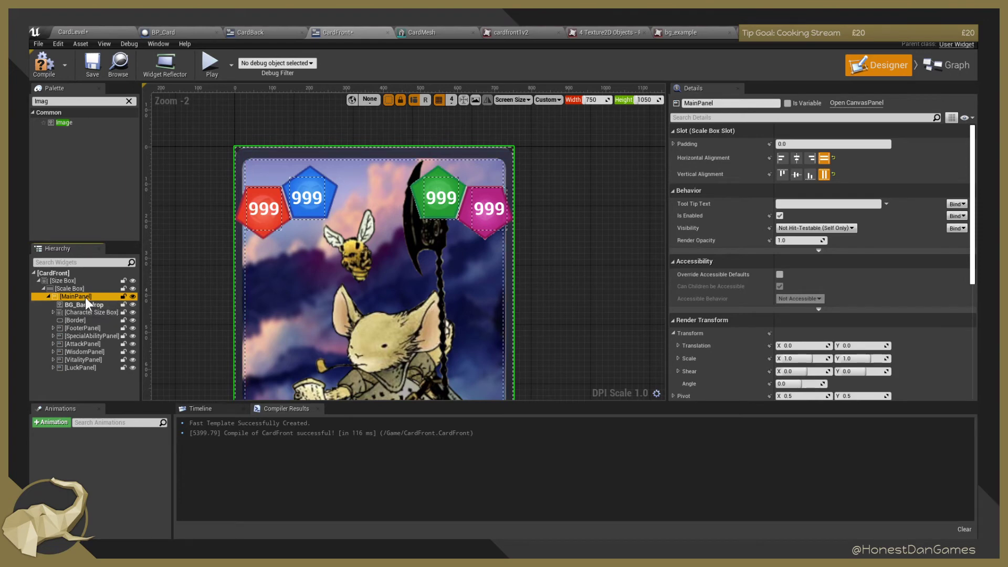
{"action": "left_click", "coordinate": [48, 296]}
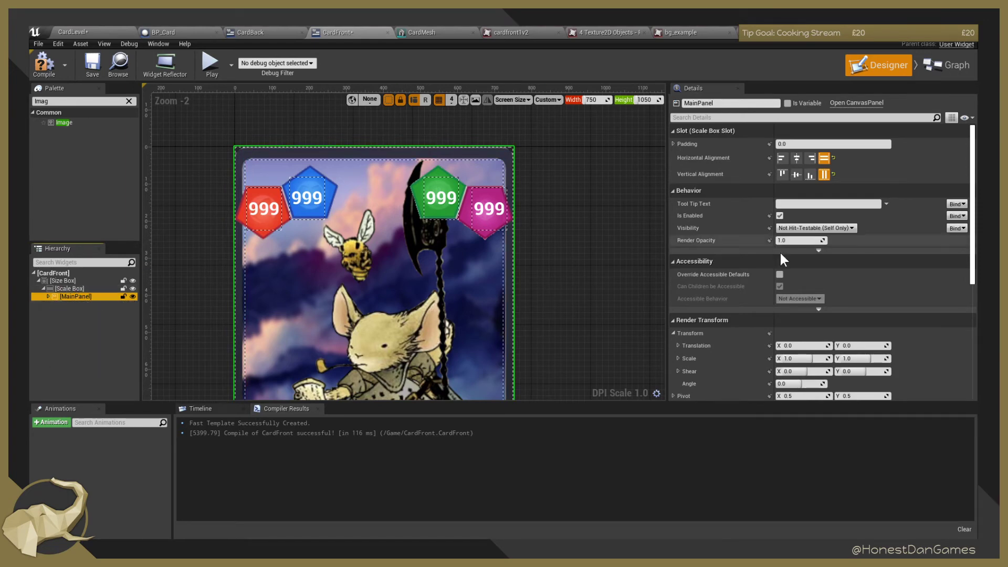
{"action": "left_click", "coordinate": [74, 289]}
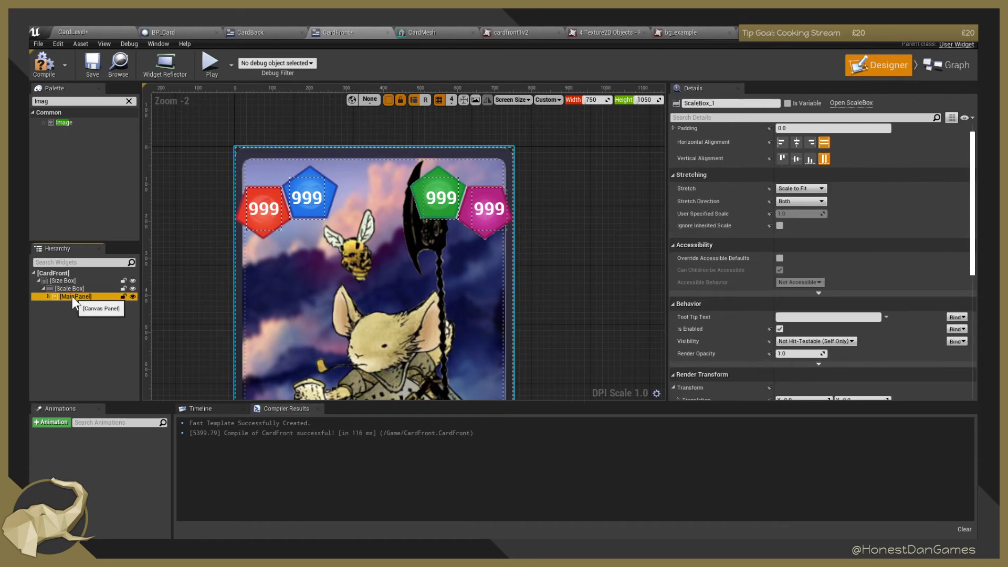
{"action": "left_click", "coordinate": [72, 298]}
{"action": "scroll", "coordinate": [249, 155], "scroll_direction": "down", "scroll_amount": 5}
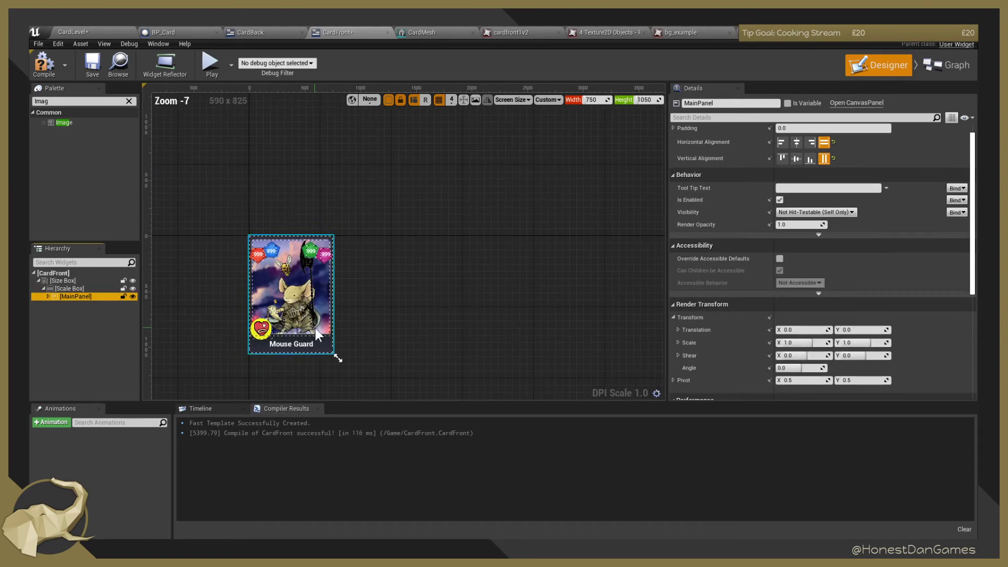
{"action": "scroll", "coordinate": [349, 288], "scroll_direction": "up", "scroll_amount": 3}
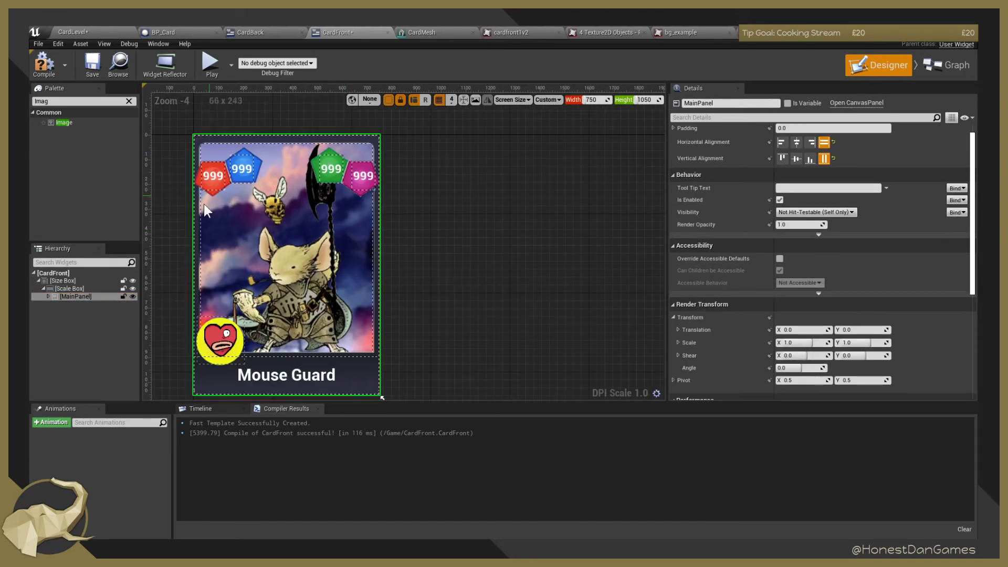
{"action": "left_click", "coordinate": [46, 297]}
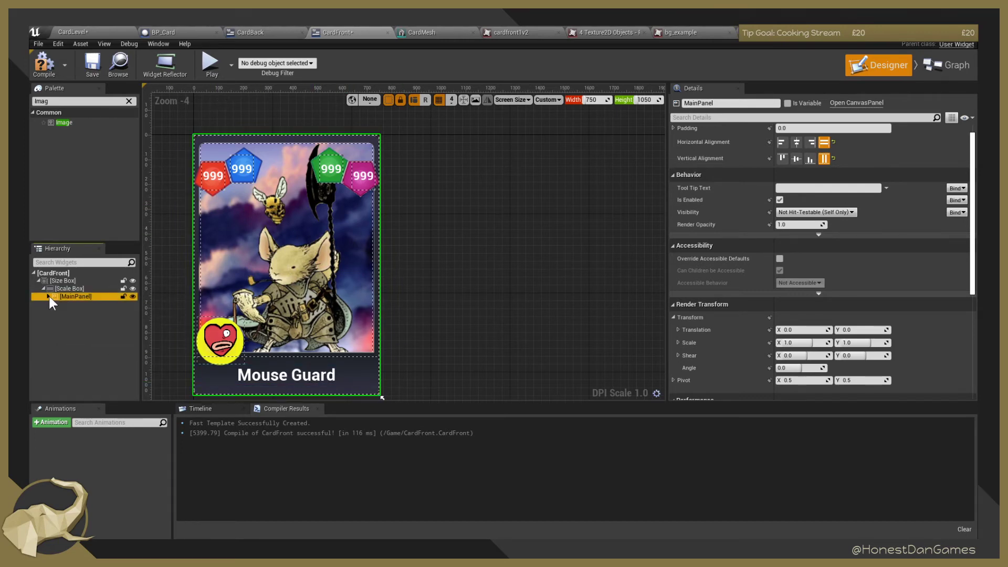
{"action": "left_click", "coordinate": [48, 296]}
{"action": "left_click", "coordinate": [98, 305]}
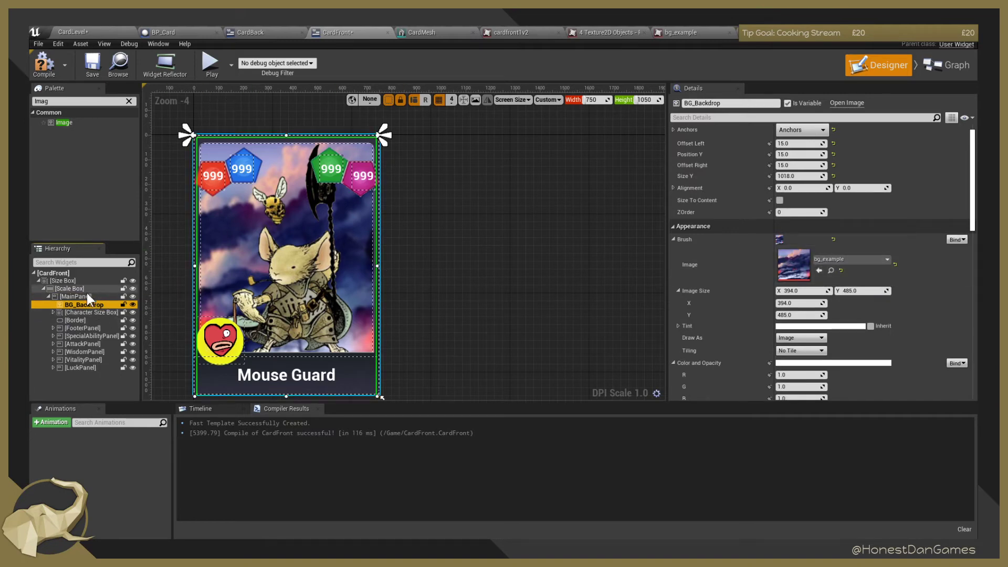
Replace the Border widget in MainPanel with an Image widget and set its brush image to cardfront1v2.
{"action": "left_click", "coordinate": [81, 321]}
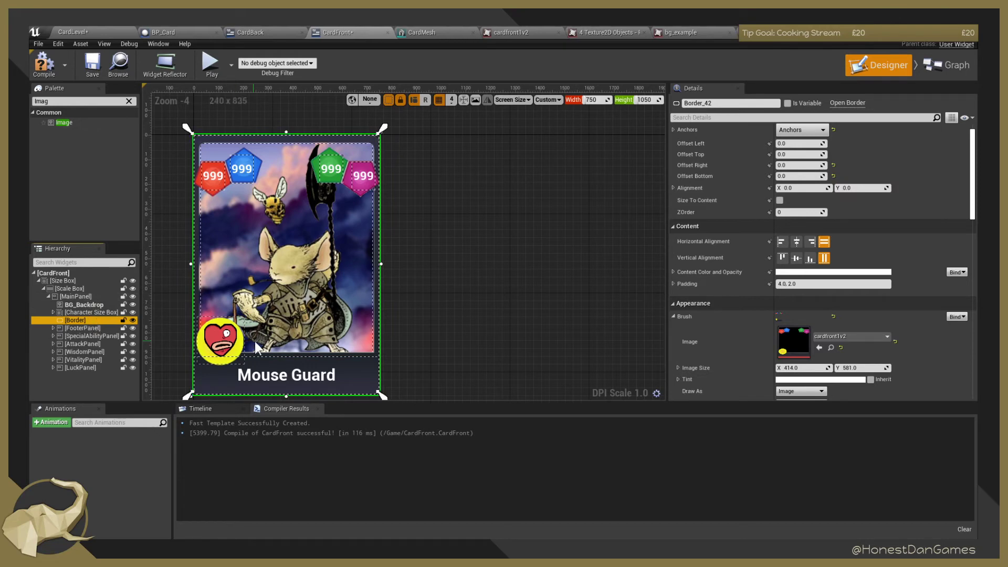
{"action": "right_click", "coordinate": [89, 320]}
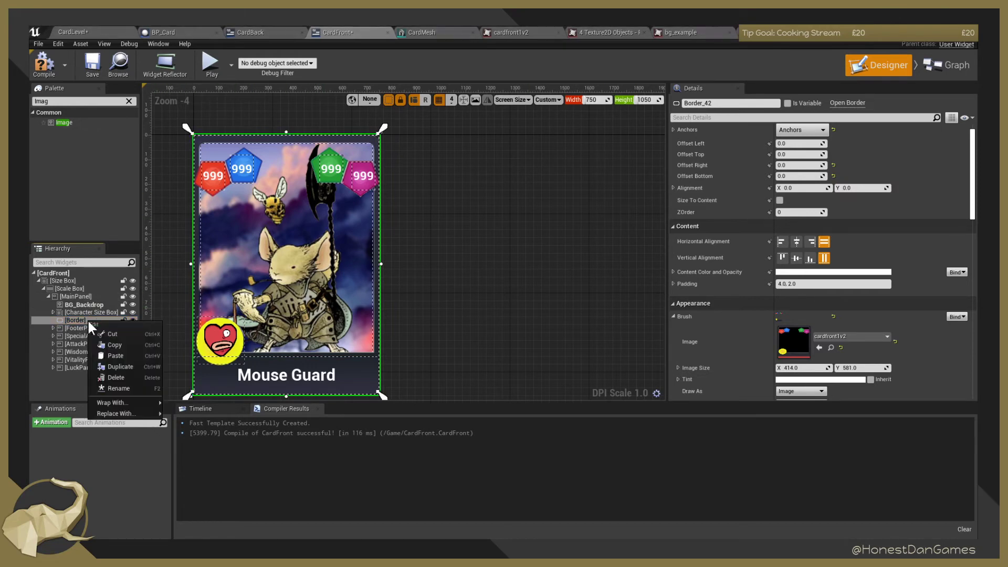
{"action": "mouse_move", "coordinate": [140, 413]}
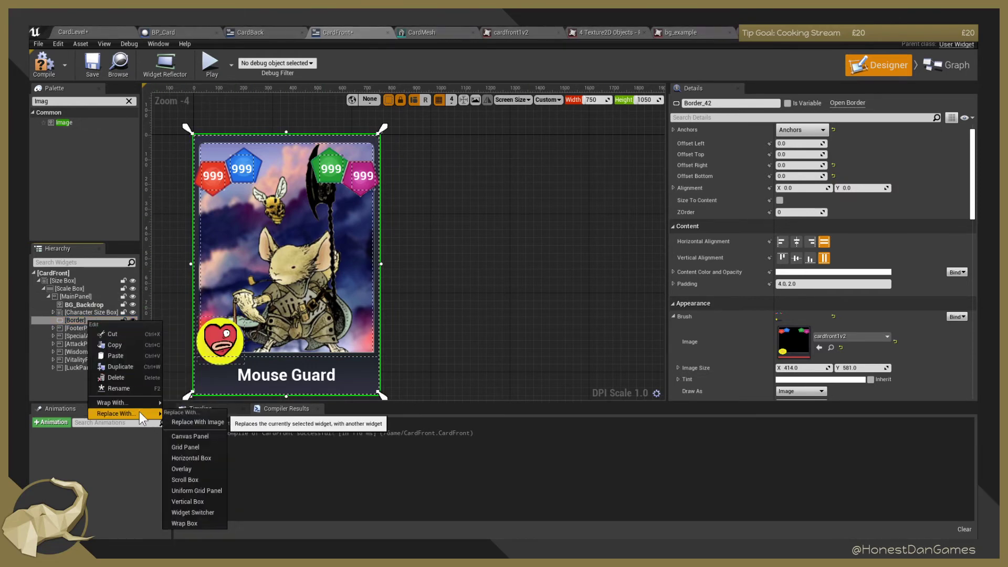
{"action": "left_click", "coordinate": [212, 421]}
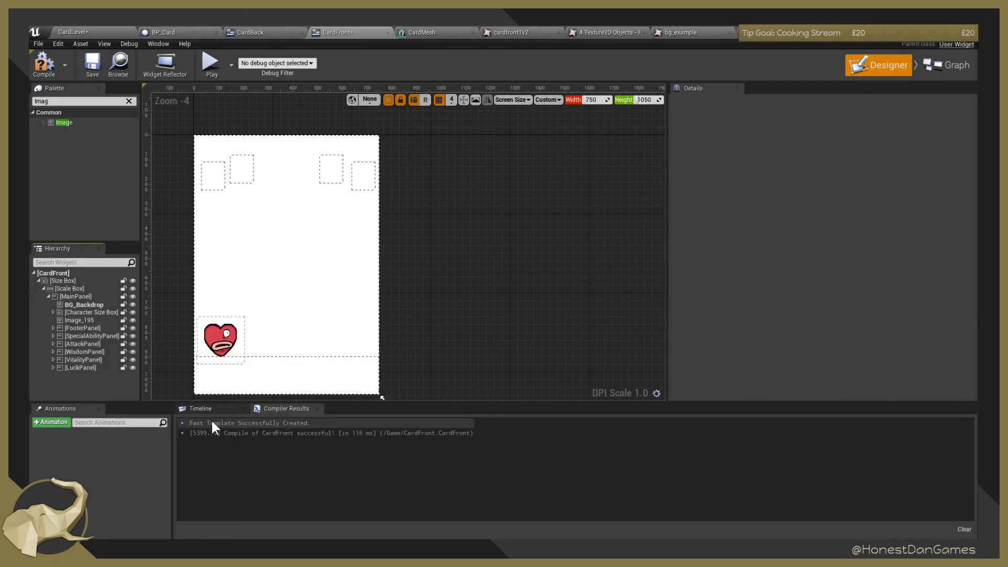
{"action": "left_click", "coordinate": [96, 322]}
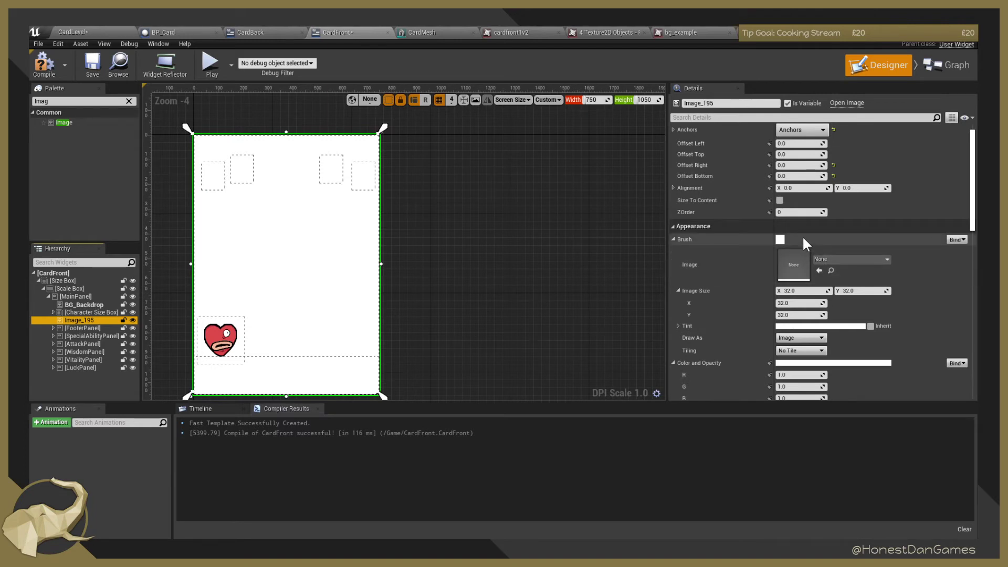
{"action": "left_click", "coordinate": [856, 259]}
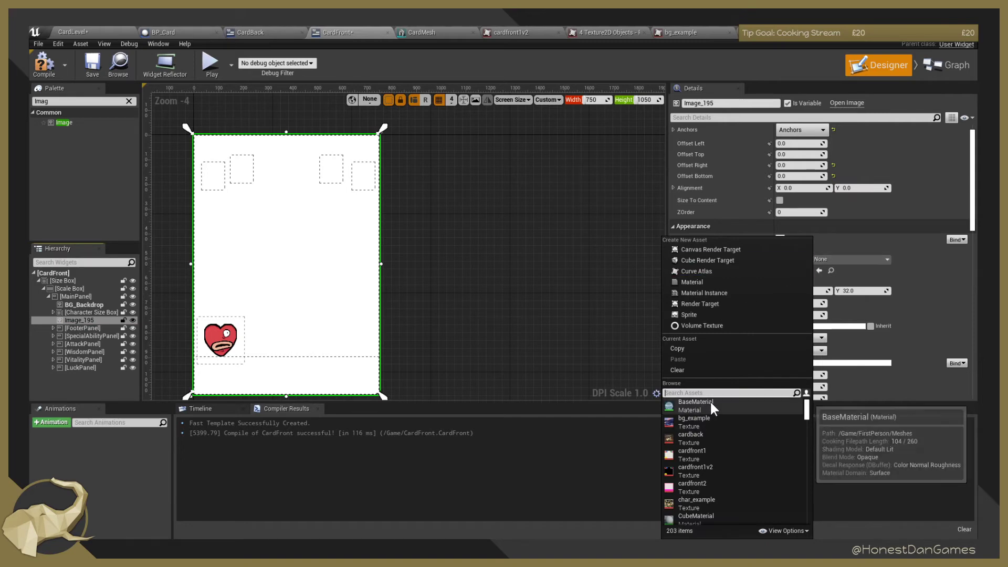
{"action": "left_click", "coordinate": [706, 470]}
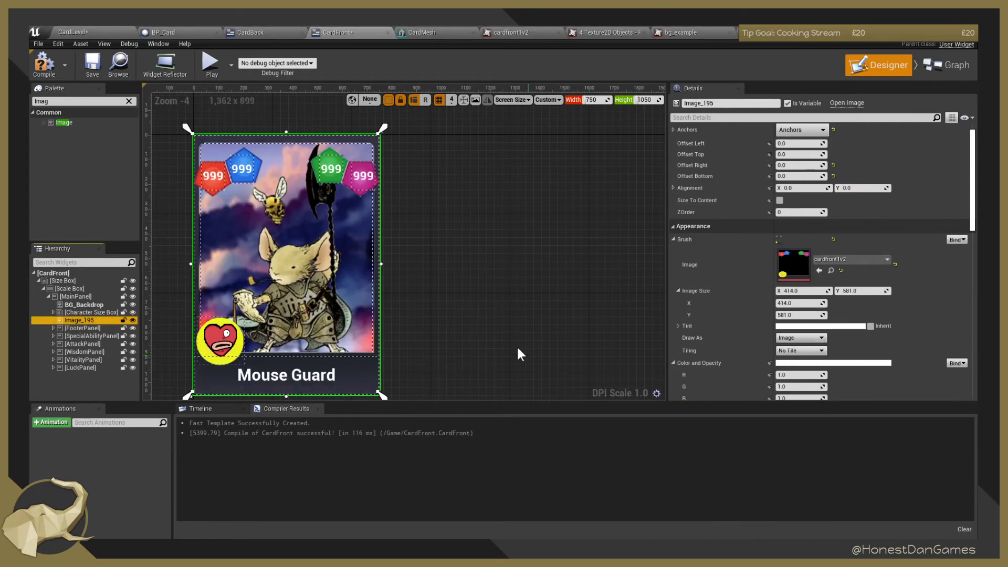
Rename the new border image widget to CardBorder and collapse the FooterPanel branch.
{"action": "left_click", "coordinate": [458, 253]}
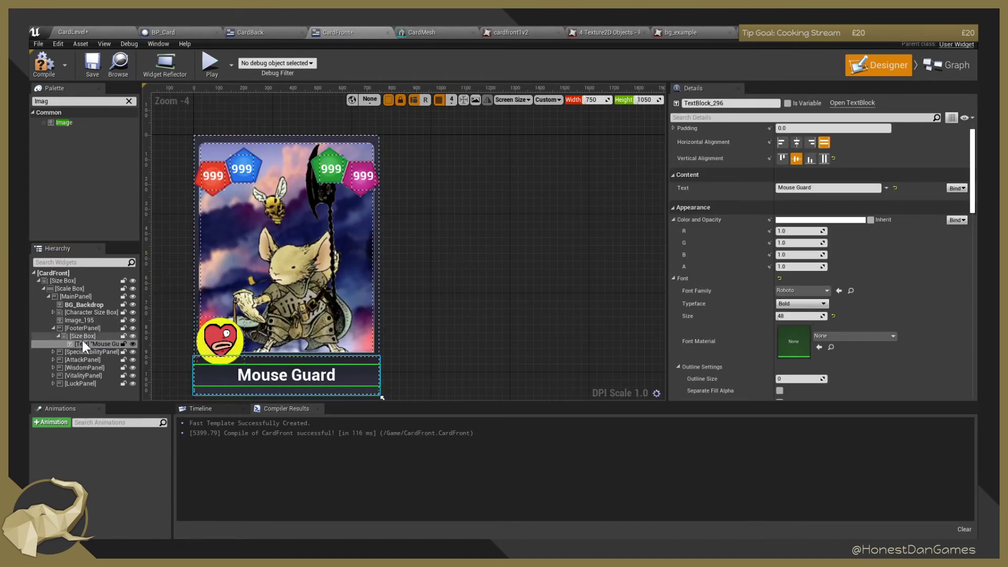
{"action": "left_click", "coordinate": [93, 321]}
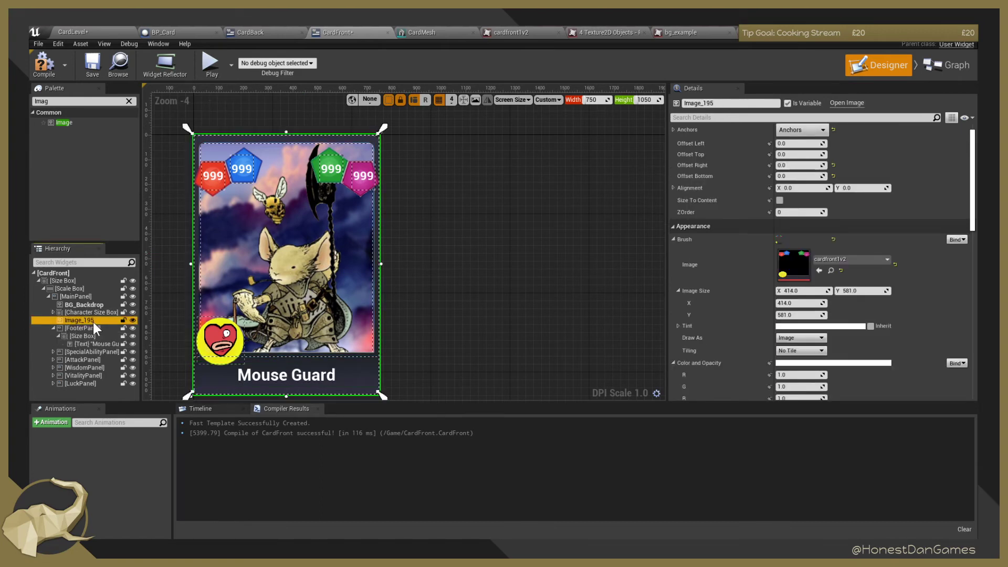
{"action": "left_click", "coordinate": [93, 322]}
{"action": "type", "text": "Card"}
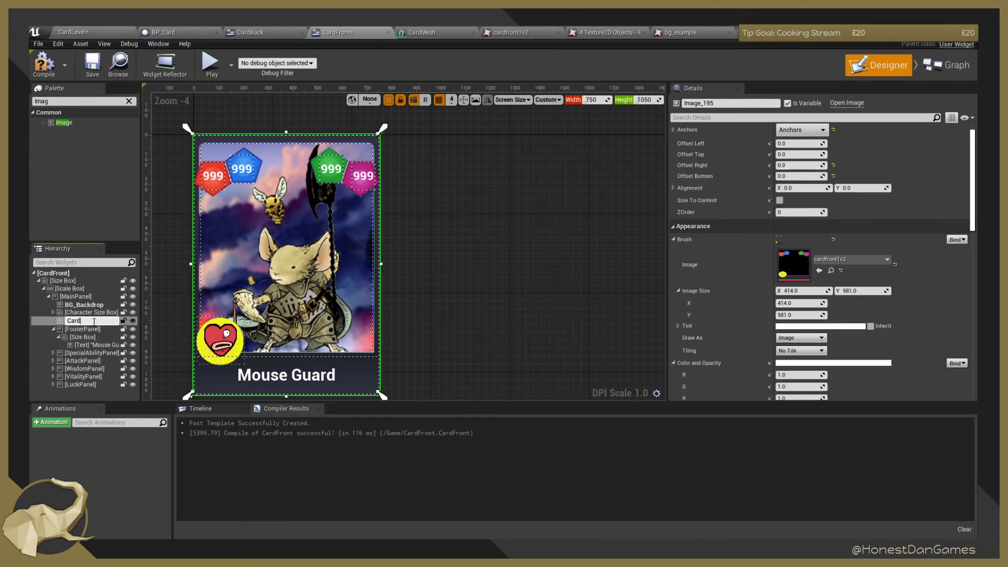
{"action": "type", "text": " BBorder"}
{"action": "key", "text": "Return"}
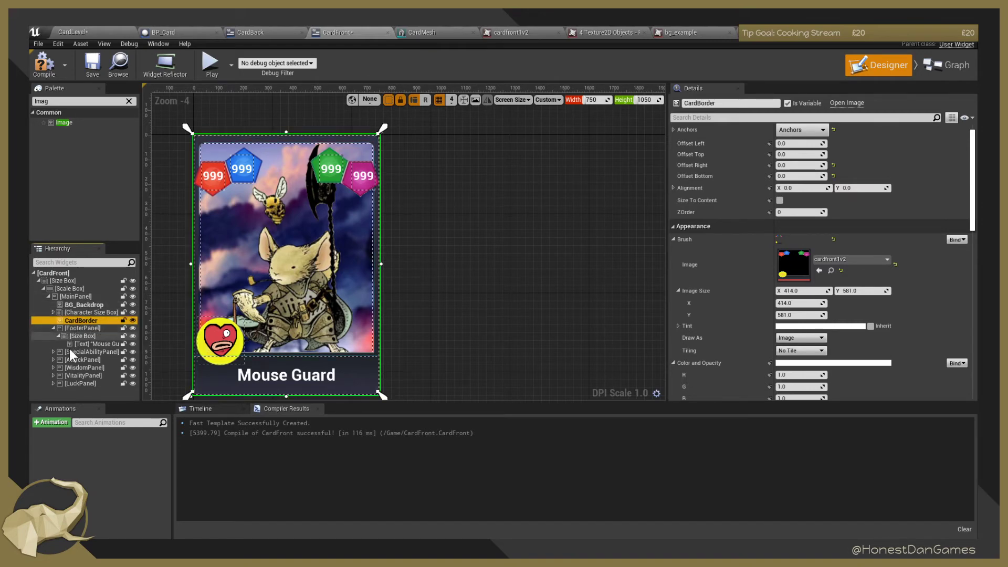
{"action": "left_click", "coordinate": [53, 329]}
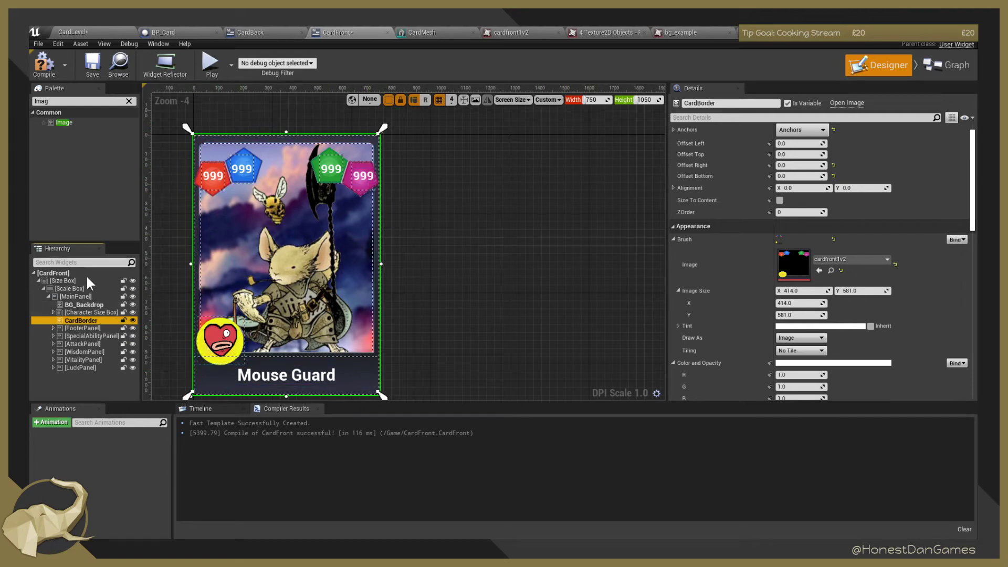
Anchor LuckPanel to the top-right corner of the card, updating its alignment and position to match.
{"action": "left_click", "coordinate": [79, 306]}
{"action": "left_click", "coordinate": [78, 314]}
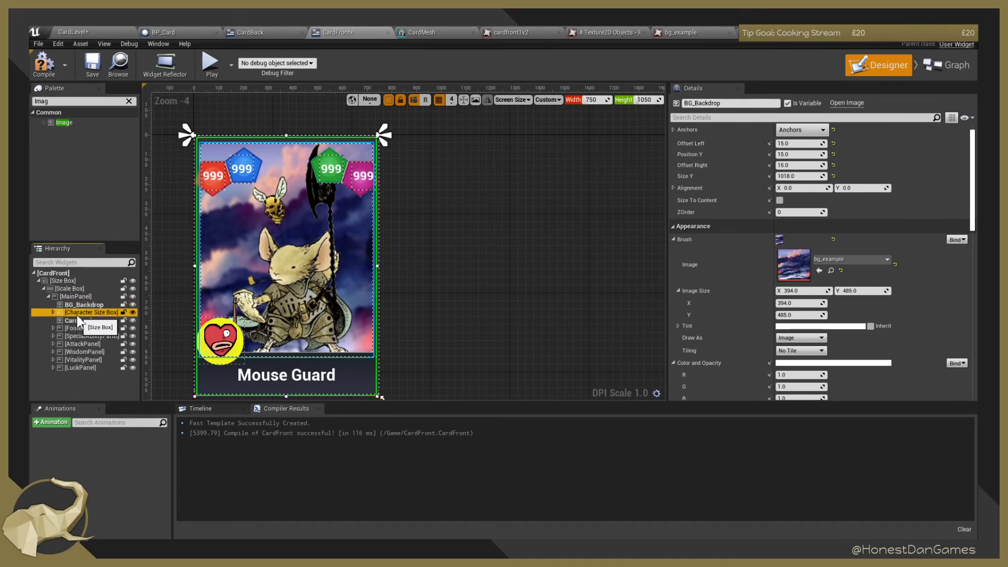
{"action": "scroll", "coordinate": [254, 171], "scroll_direction": "up", "scroll_amount": 5}
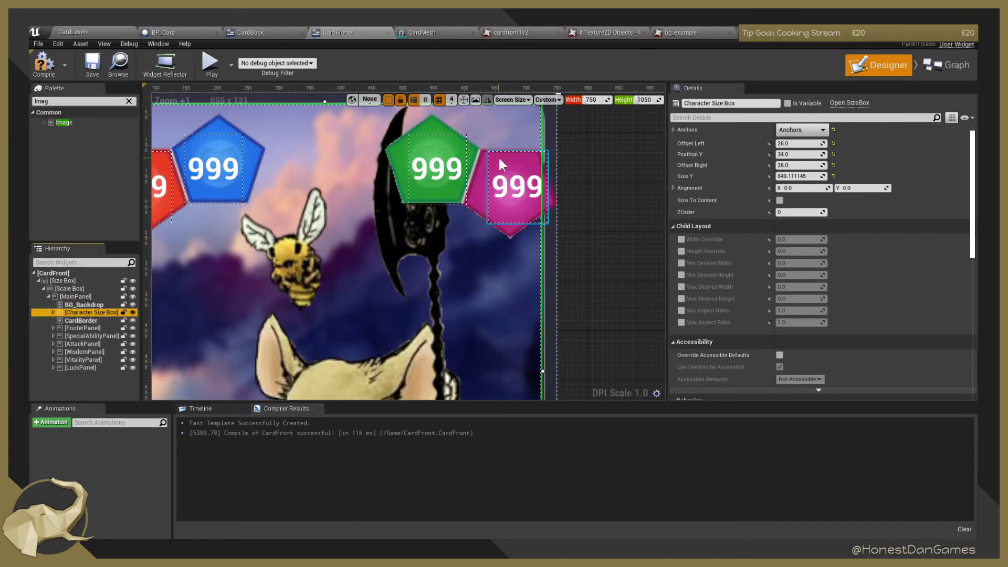
{"action": "left_click", "coordinate": [494, 152]}
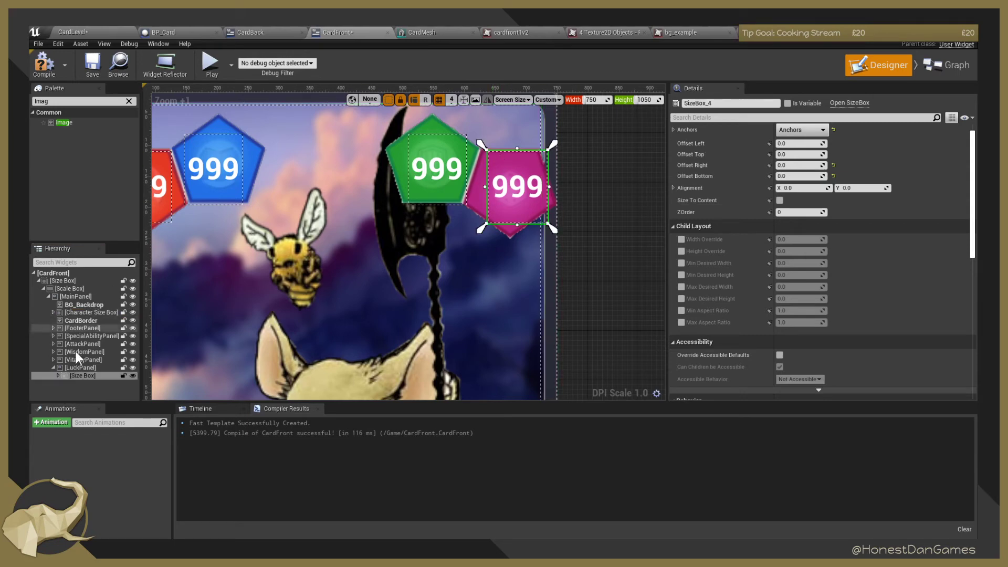
{"action": "left_click", "coordinate": [80, 367]}
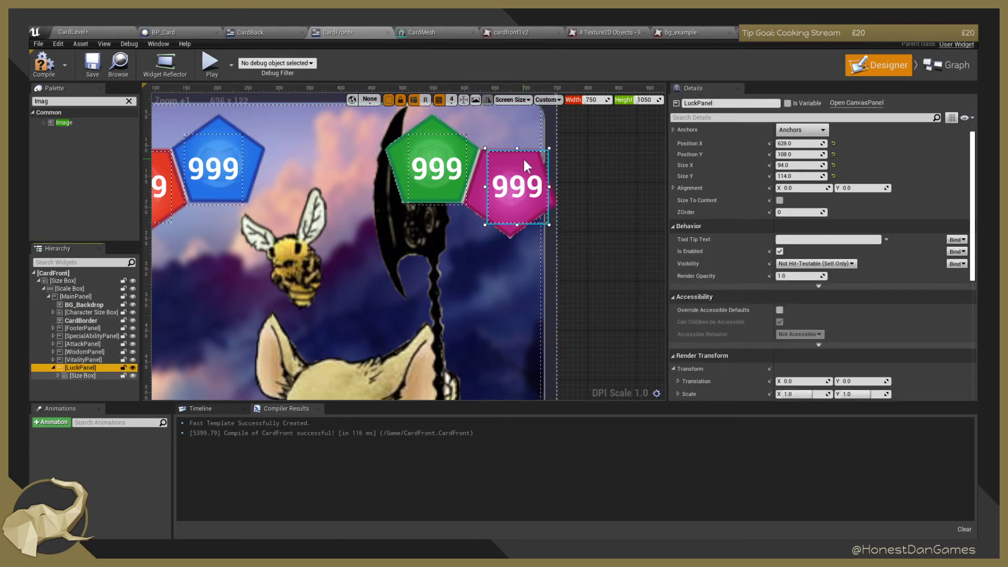
{"action": "left_click", "coordinate": [817, 129]}
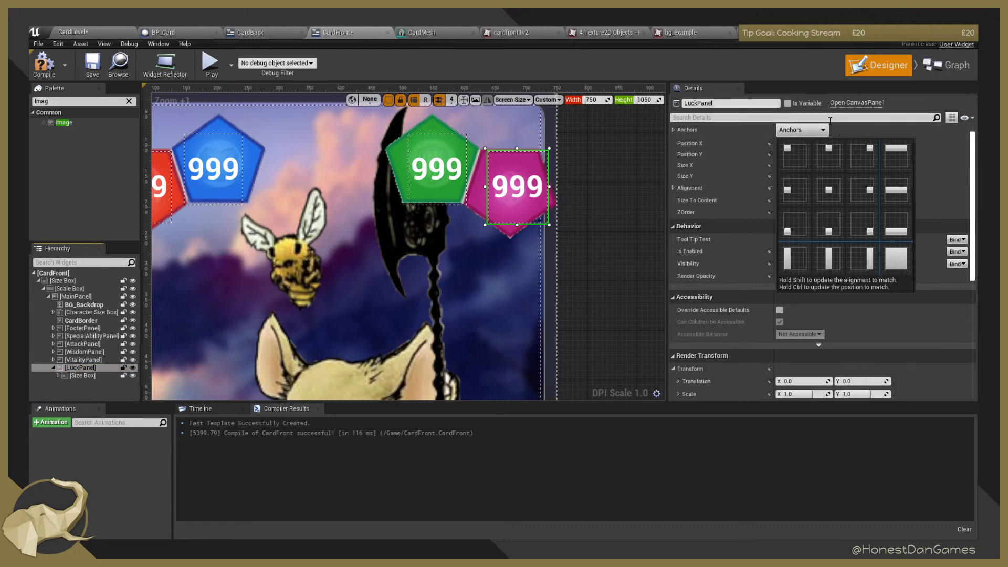
{"action": "left_click", "coordinate": [867, 149], "text": "ctrl+shift"}
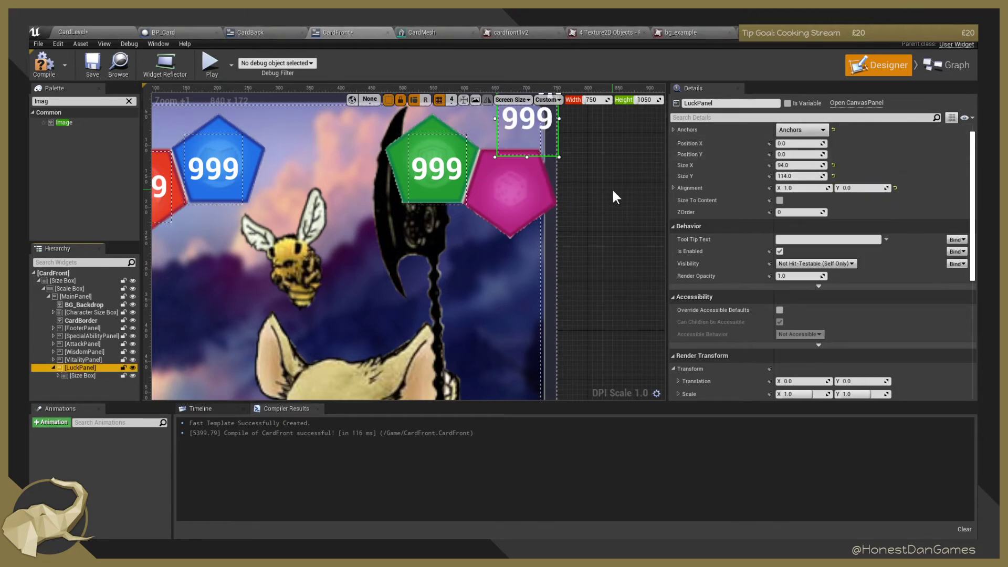
Move LuckPanel back over the pink pentagon, at about X -32, Y 112 from its anchor.
{"action": "scroll", "coordinate": [613, 188], "scroll_direction": "down", "scroll_amount": 4}
{"action": "scroll", "coordinate": [650, 183], "scroll_direction": "up", "scroll_amount": 3}
{"action": "right_click_drag", "start_coordinate": [650, 181], "coordinate": [491, 190]}
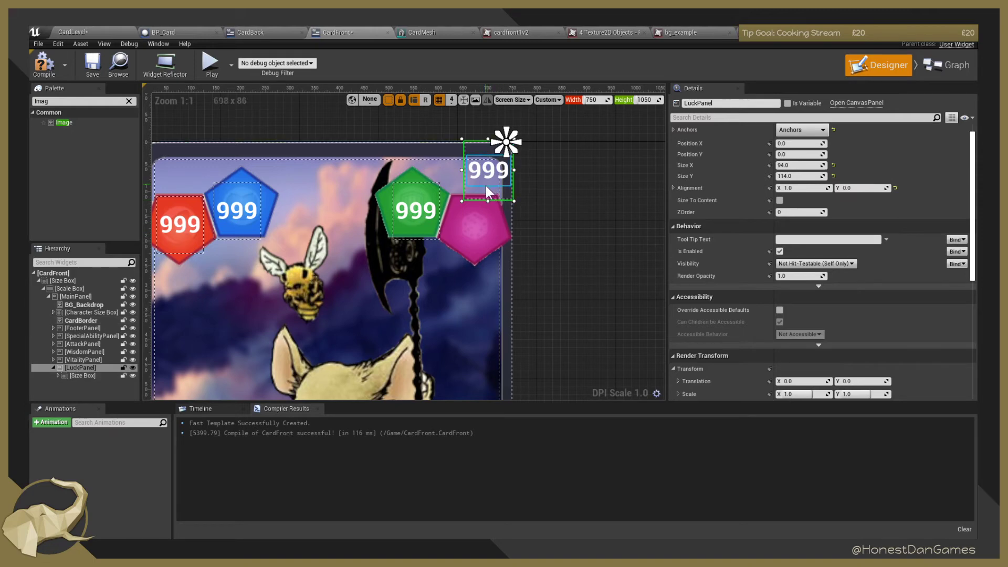
{"action": "left_click_drag", "start_coordinate": [487, 186], "coordinate": [475, 242]}
{"action": "left_click_drag", "start_coordinate": [474, 239], "coordinate": [474, 239]}
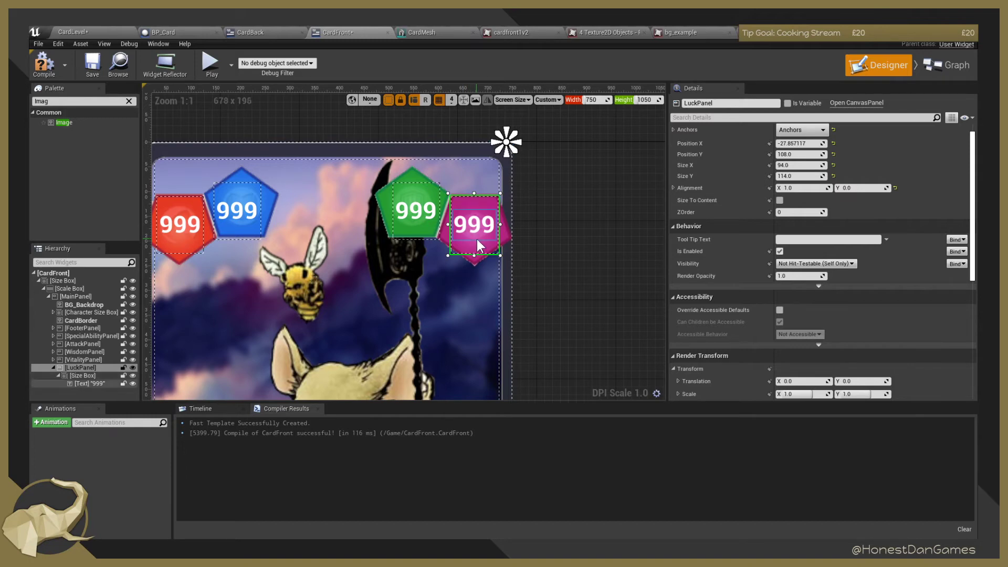
{"action": "left_click_drag", "start_coordinate": [477, 238], "coordinate": [477, 242]}
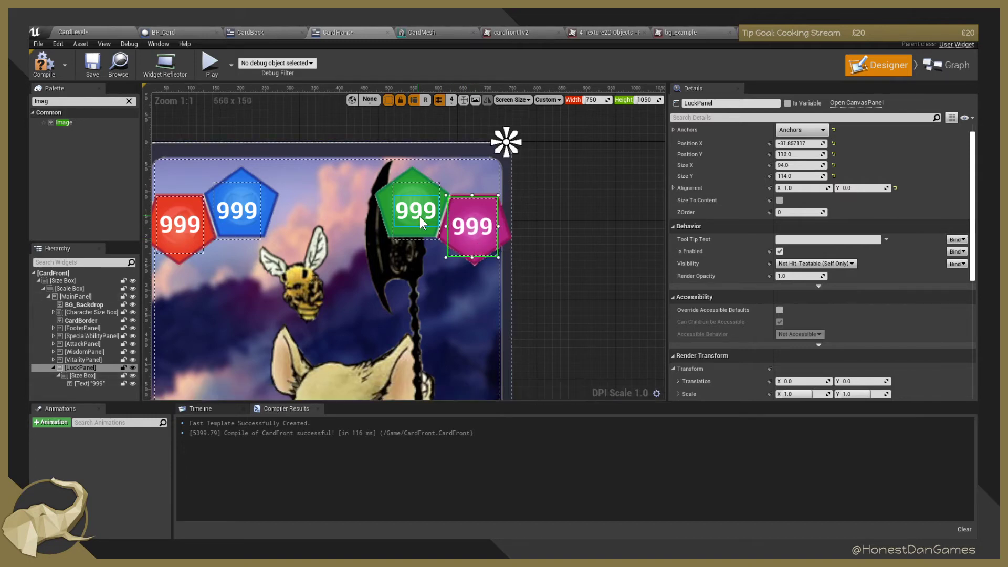
Anchor the size box inside VitalityPanel to that panel's top-right corner, with matching alignment and position.
{"action": "left_click", "coordinate": [423, 186]}
{"action": "left_click", "coordinate": [822, 131]}
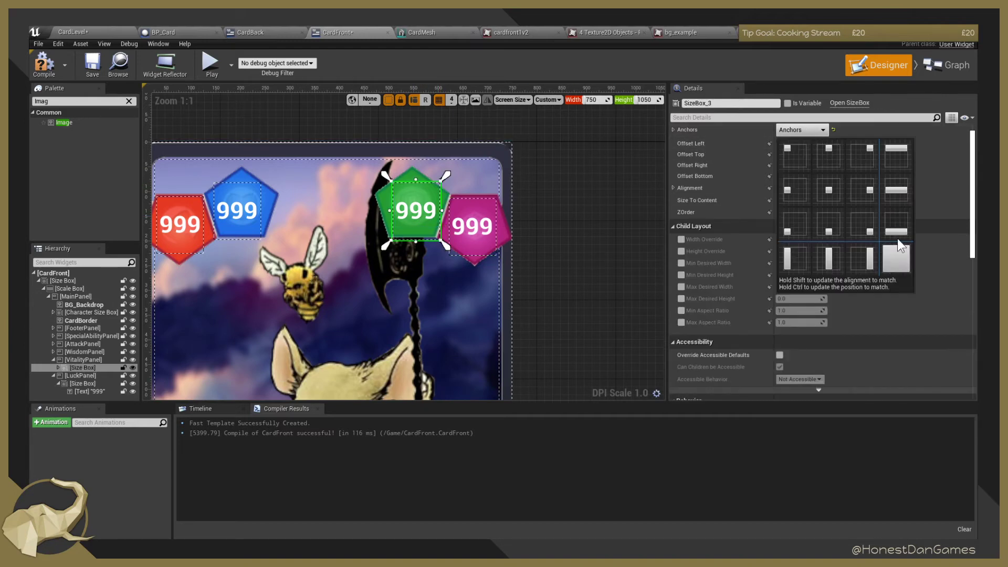
{"action": "left_click", "coordinate": [862, 226], "text": "shift"}
{"action": "left_click", "coordinate": [822, 130]}
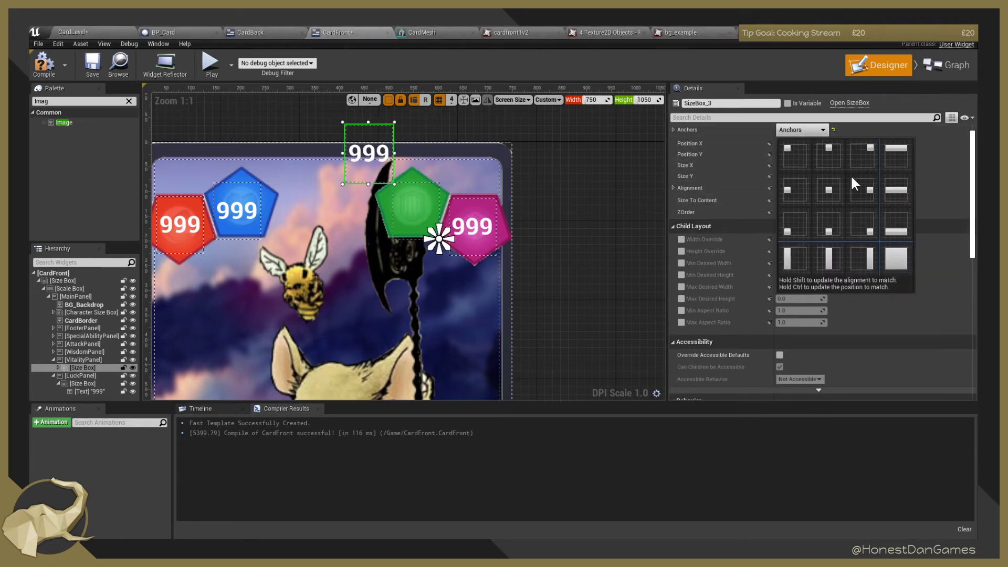
{"action": "left_click", "coordinate": [867, 153], "text": "shift"}
{"action": "left_click_drag", "start_coordinate": [412, 219], "coordinate": [418, 219]}
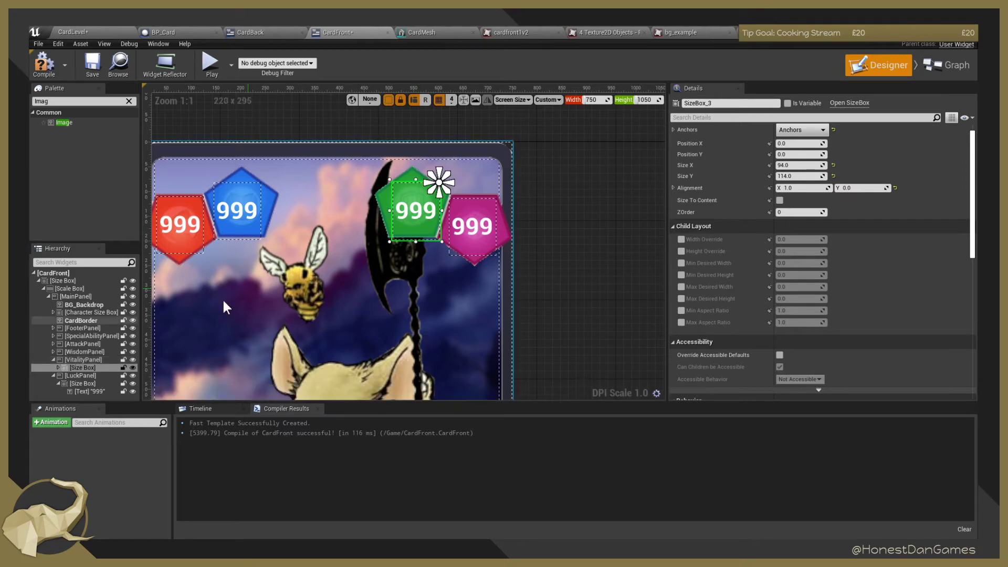
Collapse the VitalityPanel branch and nudge the panel slightly up and left to centre its number on the green pentagon.
{"action": "left_click", "coordinate": [90, 360]}
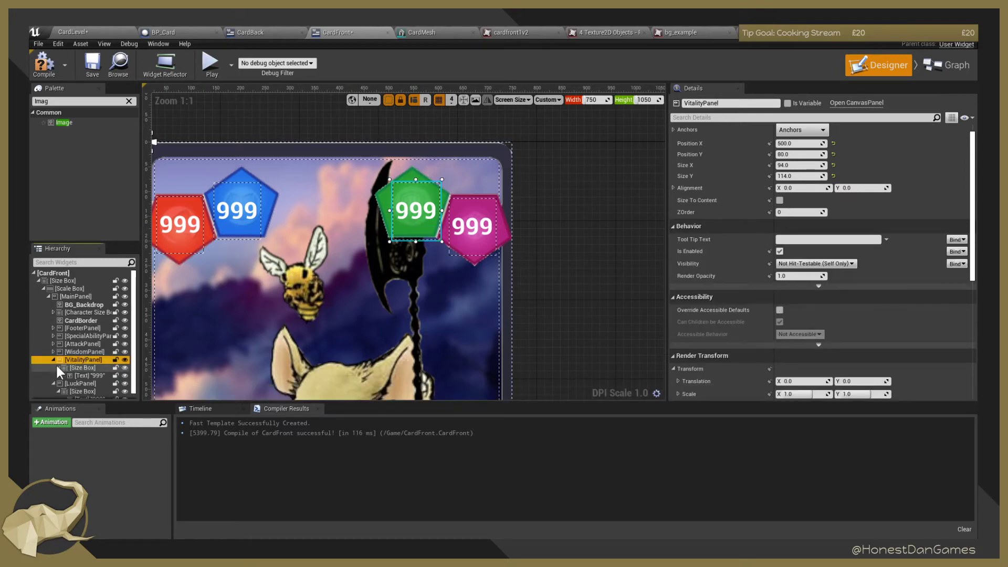
{"action": "left_click", "coordinate": [53, 361]}
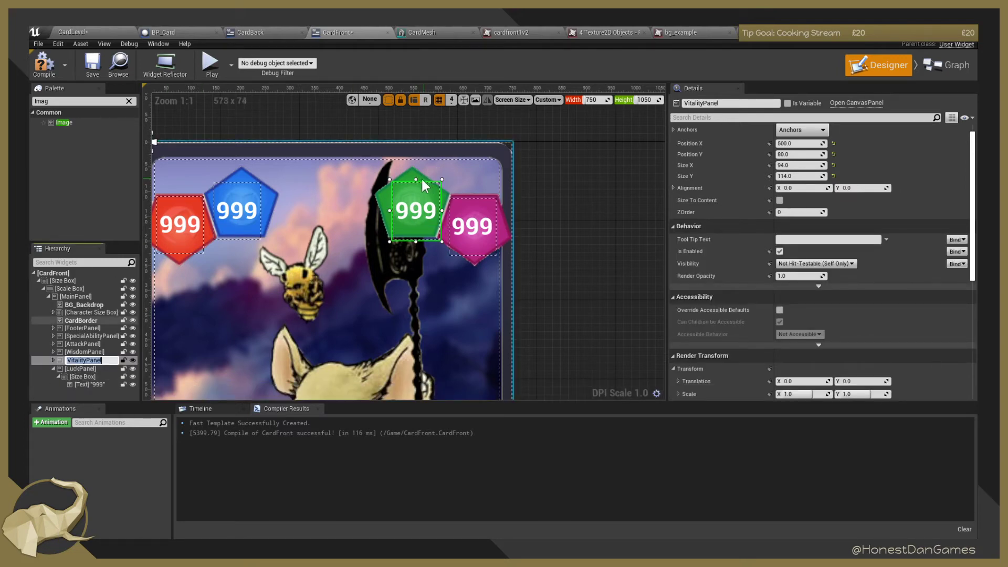
{"action": "left_click_drag", "start_coordinate": [405, 192], "coordinate": [403, 190]}
{"action": "left_click", "coordinate": [593, 256]}
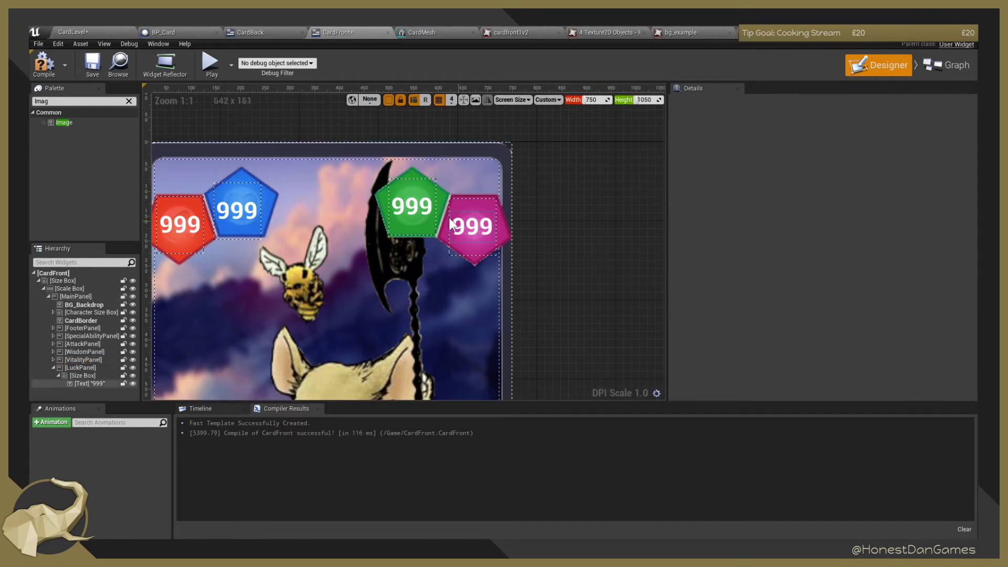
Anchor WisdomPanel to the card's top-left corner with matching alignment and position, and place it over the blue pentagon at X 152, Y 72.
{"action": "left_click", "coordinate": [219, 215]}
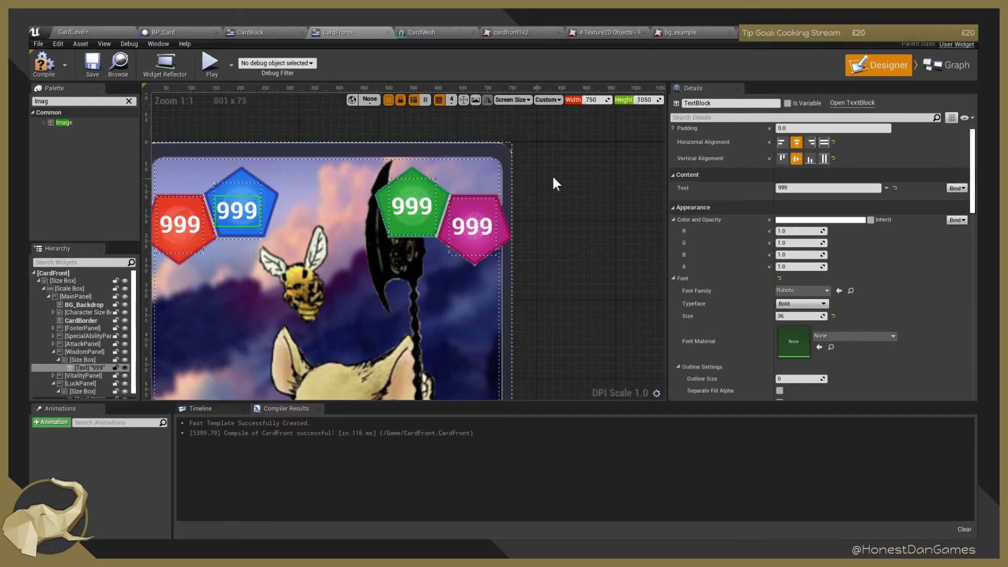
{"action": "left_click", "coordinate": [83, 352]}
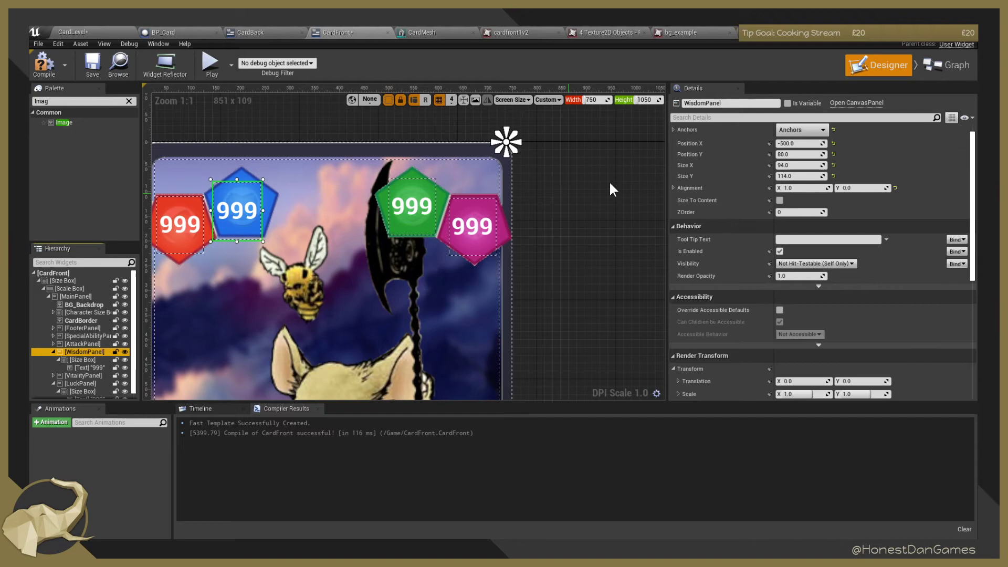
{"action": "left_click", "coordinate": [814, 131]}
{"action": "left_click", "coordinate": [798, 154], "text": "ctrl"}
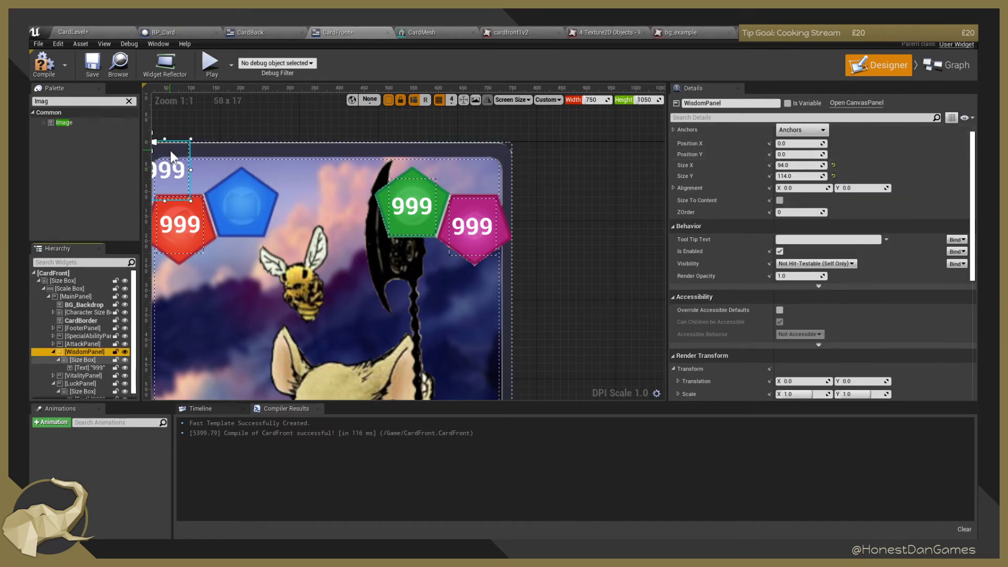
{"action": "left_click_drag", "start_coordinate": [171, 152], "coordinate": [248, 191]}
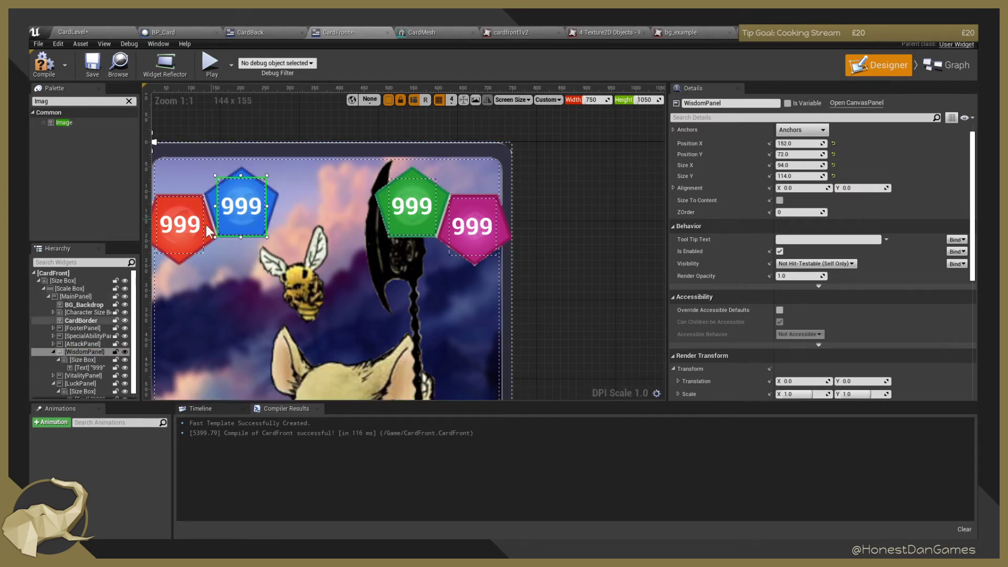
Anchor AttackPanel to the card's top-left corner with matching alignment and position, and place it over the red pentagon at X 28, Y 112.
{"action": "left_click", "coordinate": [195, 232]}
{"action": "left_click", "coordinate": [77, 344]}
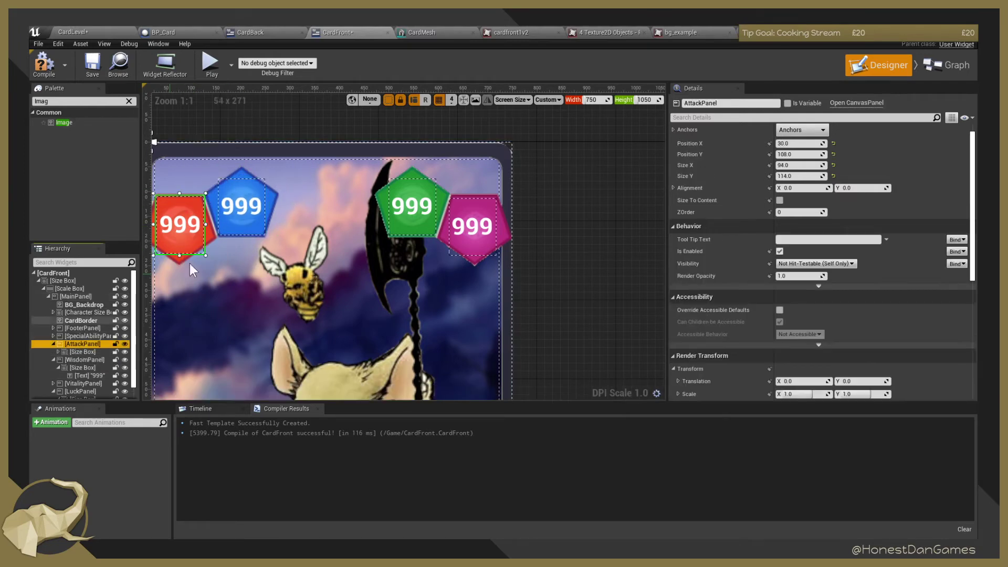
{"action": "left_click", "coordinate": [785, 130]}
{"action": "left_click", "coordinate": [799, 154], "text": "ctrl"}
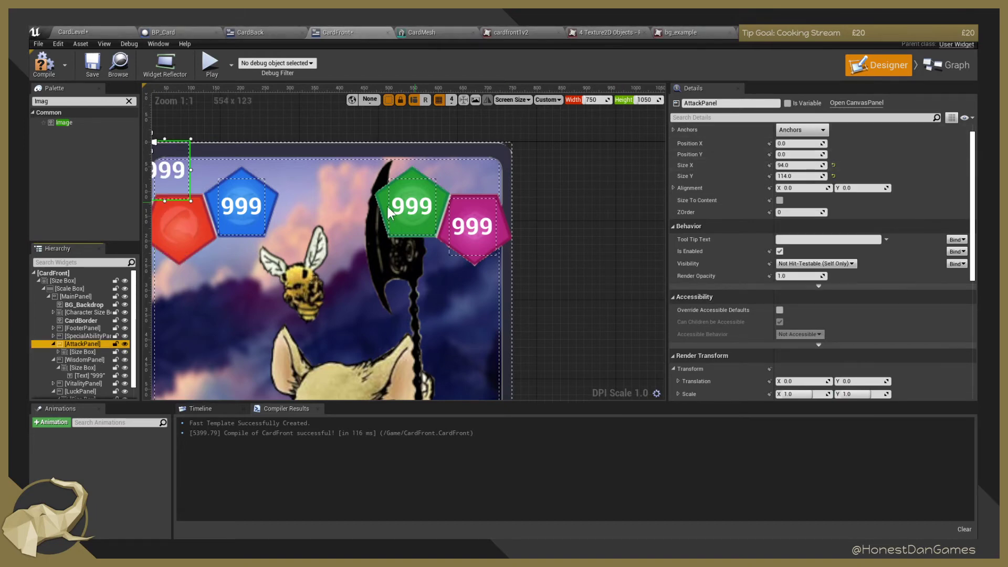
{"action": "left_click_drag", "start_coordinate": [171, 187], "coordinate": [186, 246]}
{"action": "left_click", "coordinate": [247, 284]}
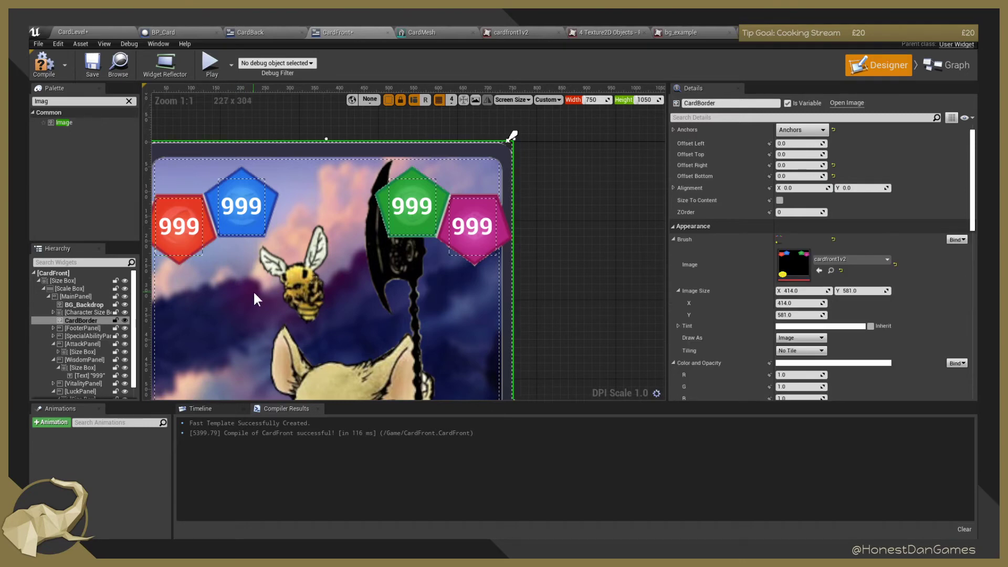
Examine the whole card layout and its widget hierarchy, from the root size box down to CardBorder.
{"action": "scroll", "coordinate": [251, 288], "scroll_direction": "down", "scroll_amount": 3}
{"action": "right_click_drag", "start_coordinate": [534, 310], "coordinate": [619, 217]}
{"action": "scroll", "coordinate": [438, 243], "scroll_direction": "down", "scroll_amount": 1}
{"action": "right_click_drag", "start_coordinate": [438, 243], "coordinate": [526, 219]}
{"action": "right_click_drag", "start_coordinate": [602, 230], "coordinate": [522, 270]}
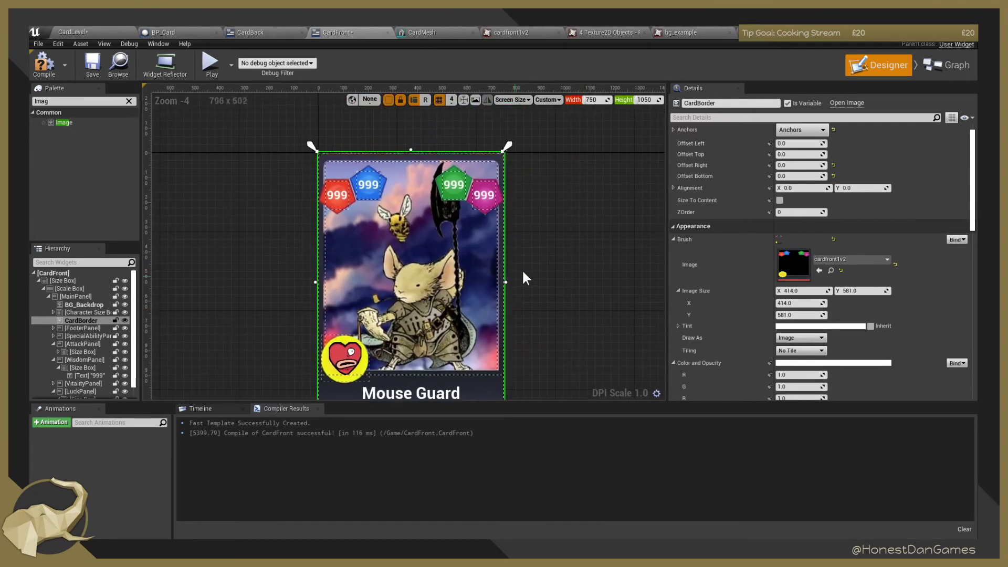
{"action": "left_click", "coordinate": [84, 312]}
{"action": "left_click", "coordinate": [43, 281]}
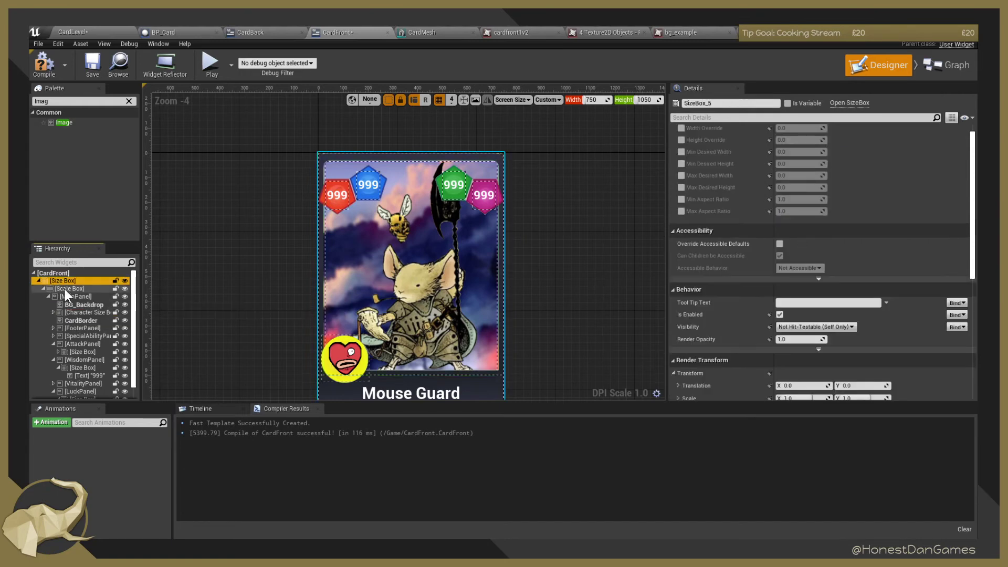
{"action": "left_click", "coordinate": [55, 273]}
{"action": "left_click", "coordinate": [53, 280]}
{"action": "left_click", "coordinate": [37, 280]}
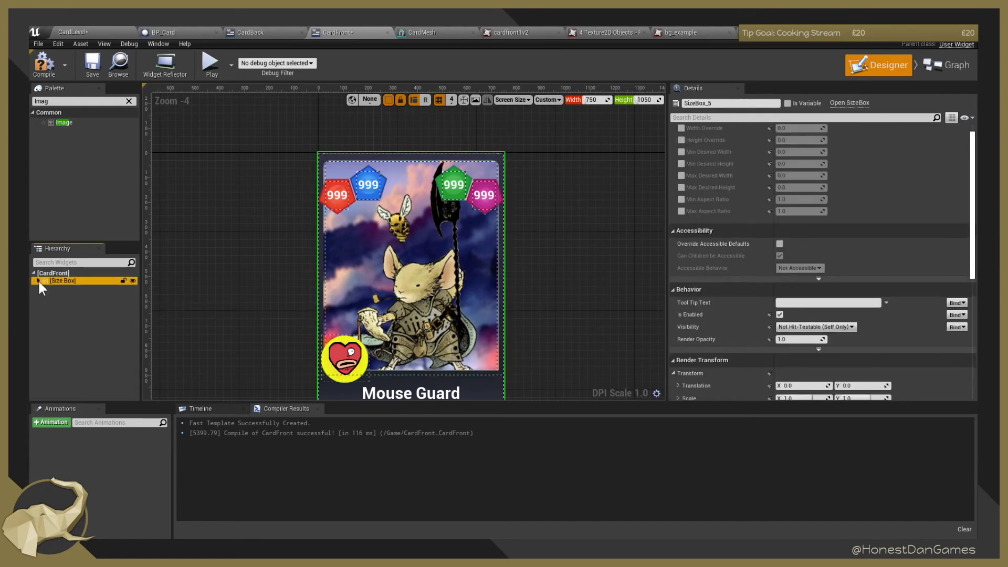
{"action": "left_click", "coordinate": [38, 280]}
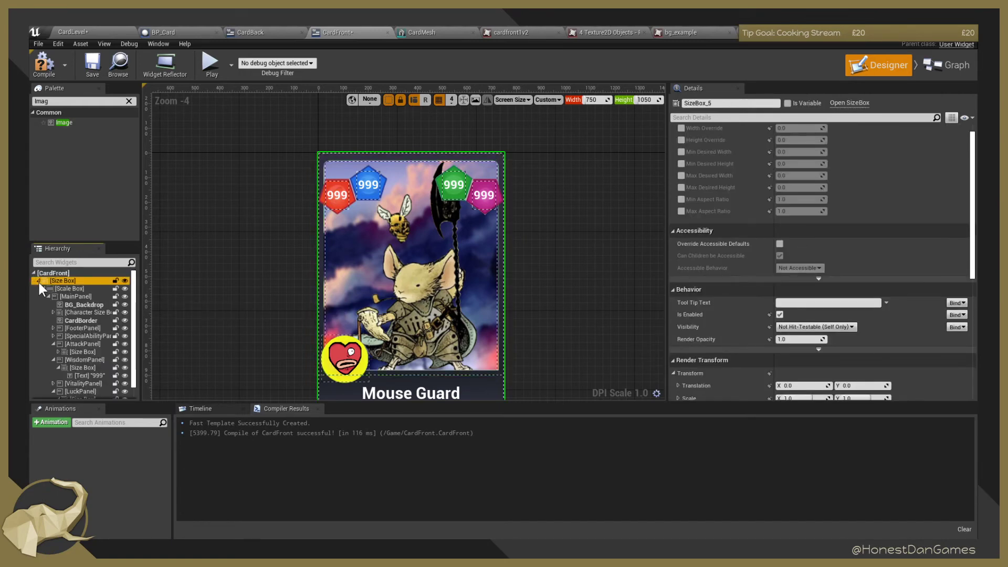
{"action": "left_click", "coordinate": [84, 288]}
{"action": "left_click", "coordinate": [83, 296]}
{"action": "left_click", "coordinate": [89, 312]}
{"action": "left_click", "coordinate": [83, 321]}
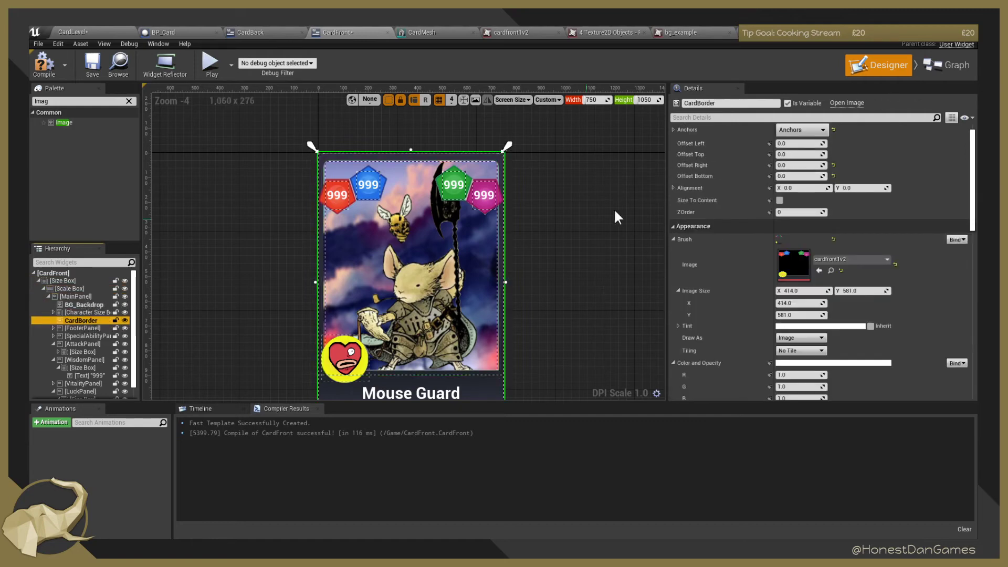
Check the anchors and offsets of CardBorder, Character Size Box, BG_Backdrop and AttackPanel, and the slot settings of MainPanel.
{"action": "left_click", "coordinate": [802, 130]}
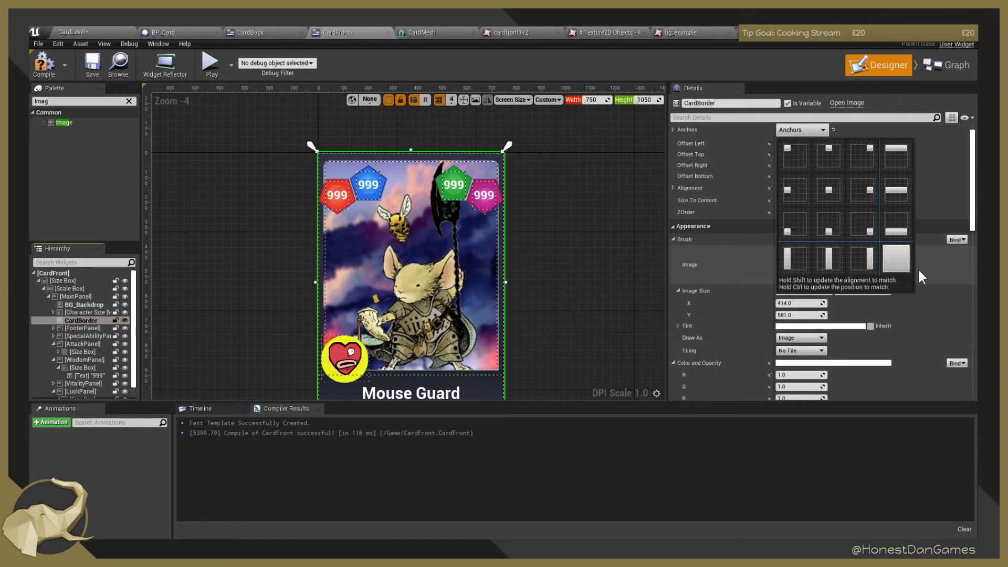
{"action": "scroll", "coordinate": [549, 285], "scroll_direction": "down", "scroll_amount": 2}
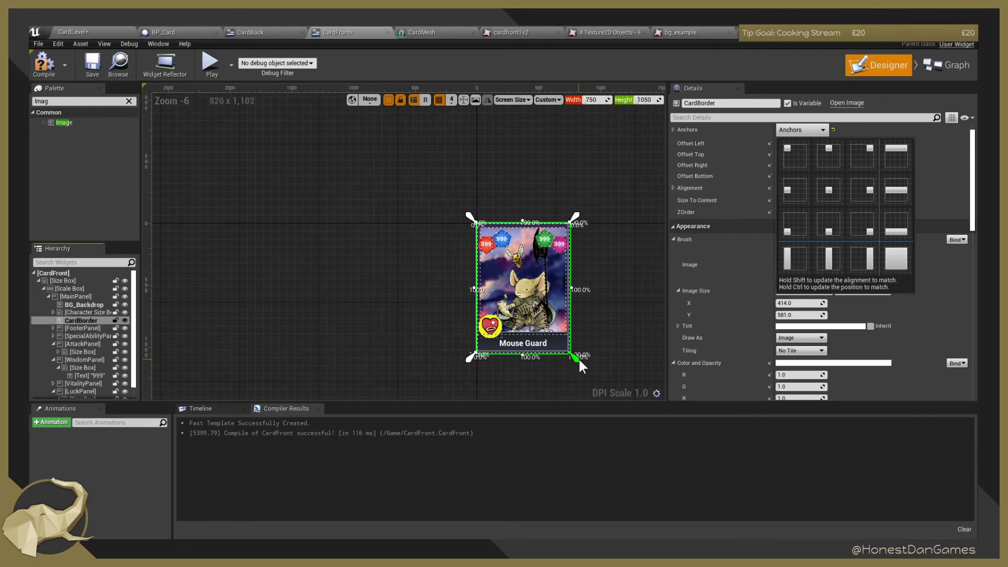
{"action": "right_click_drag", "start_coordinate": [595, 352], "coordinate": [496, 289]}
{"action": "scroll", "coordinate": [497, 289], "scroll_direction": "up", "scroll_amount": 2}
{"action": "right_click_drag", "start_coordinate": [587, 265], "coordinate": [544, 323]}
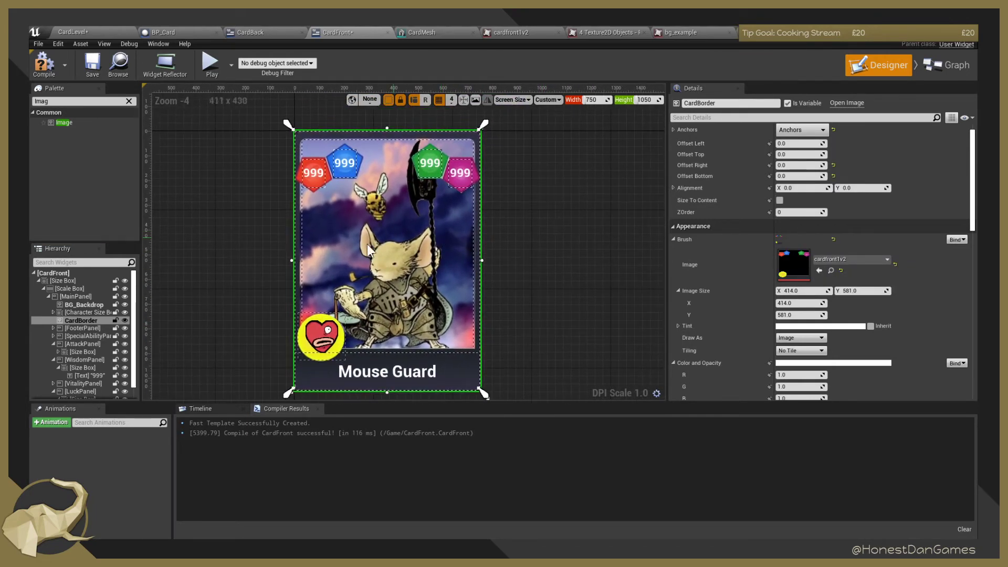
{"action": "left_click", "coordinate": [79, 312]}
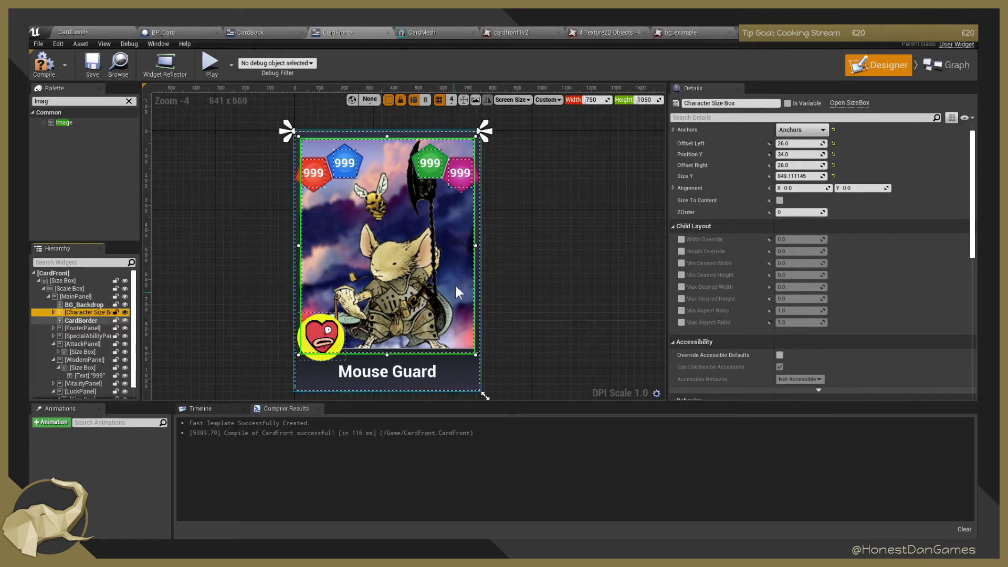
{"action": "left_click", "coordinate": [82, 305]}
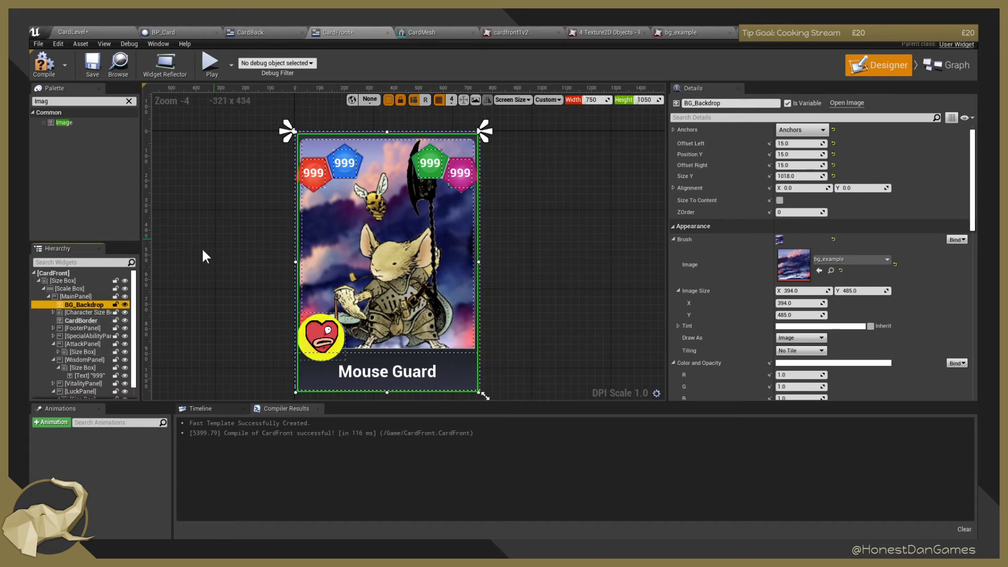
{"action": "left_click", "coordinate": [79, 297]}
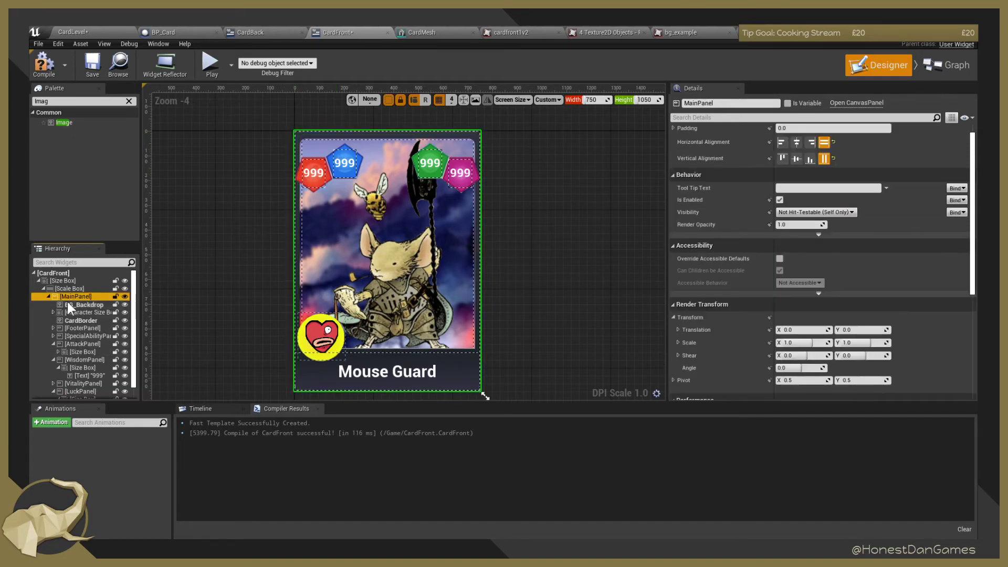
{"action": "left_click", "coordinate": [79, 343]}
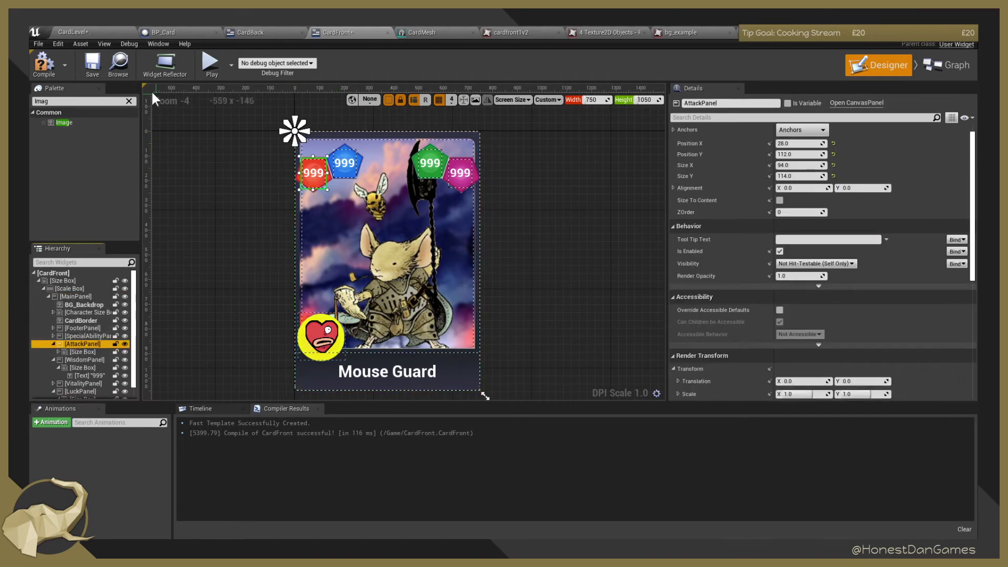
Compile the CardFront widget, and move BP_Card along X to -130 in CardLevel while examining its stat numbers up close.
{"action": "left_click", "coordinate": [48, 63]}
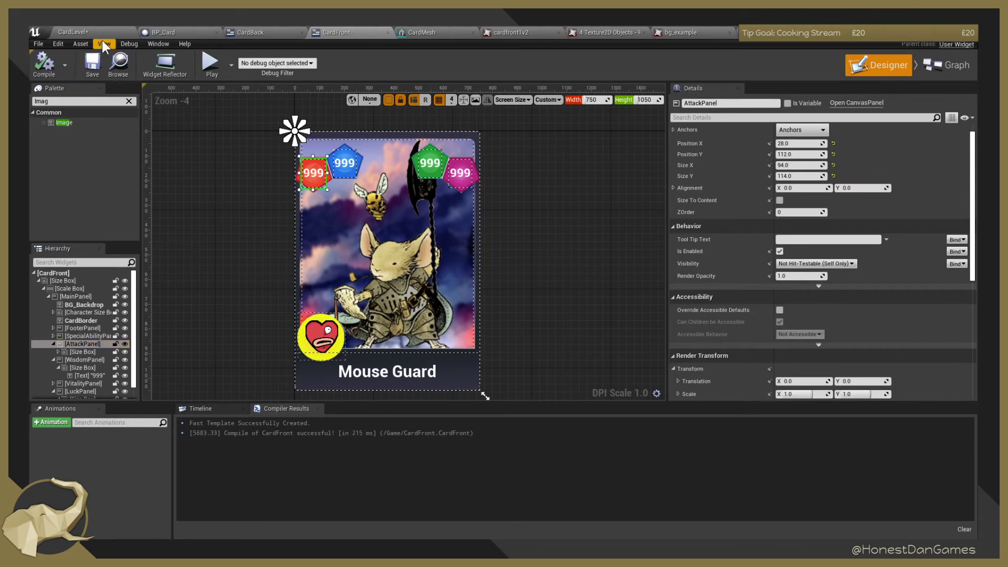
{"action": "left_click", "coordinate": [100, 32]}
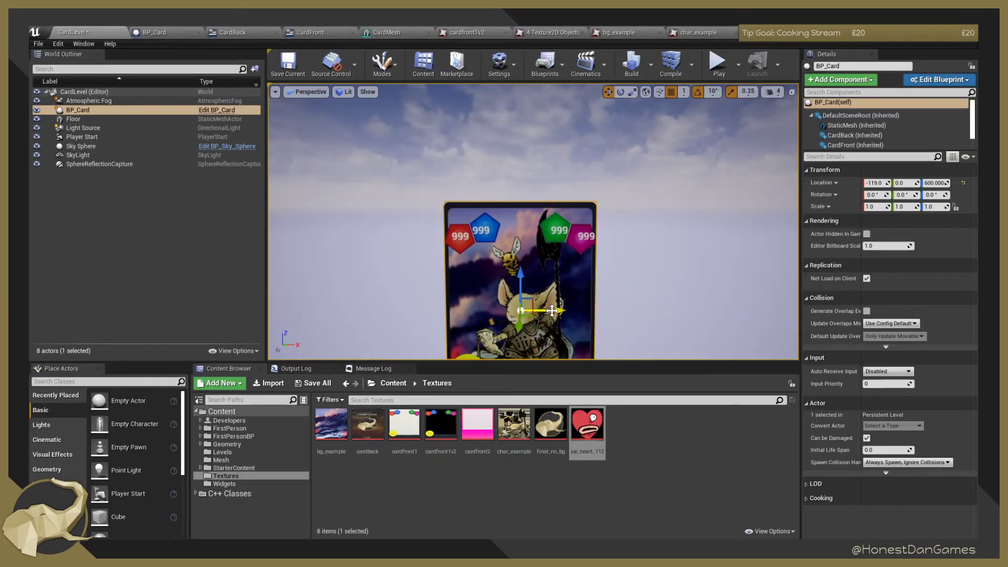
{"action": "left_click_drag", "start_coordinate": [552, 311], "coordinate": [548, 311]}
{"action": "scroll", "coordinate": [695, 268], "scroll_direction": "up", "scroll_amount": 5}
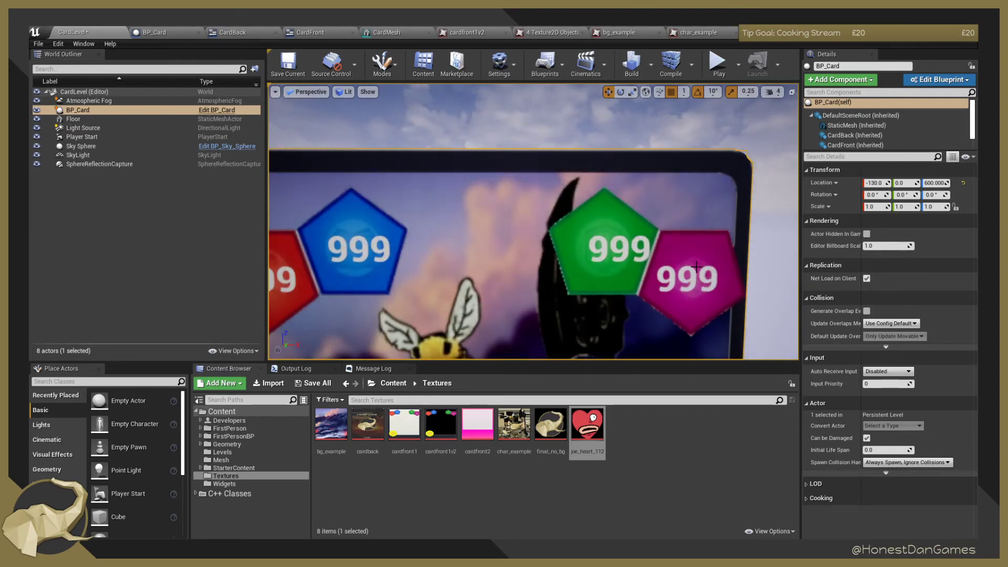
{"action": "scroll", "coordinate": [680, 282], "scroll_direction": "down", "scroll_amount": 3}
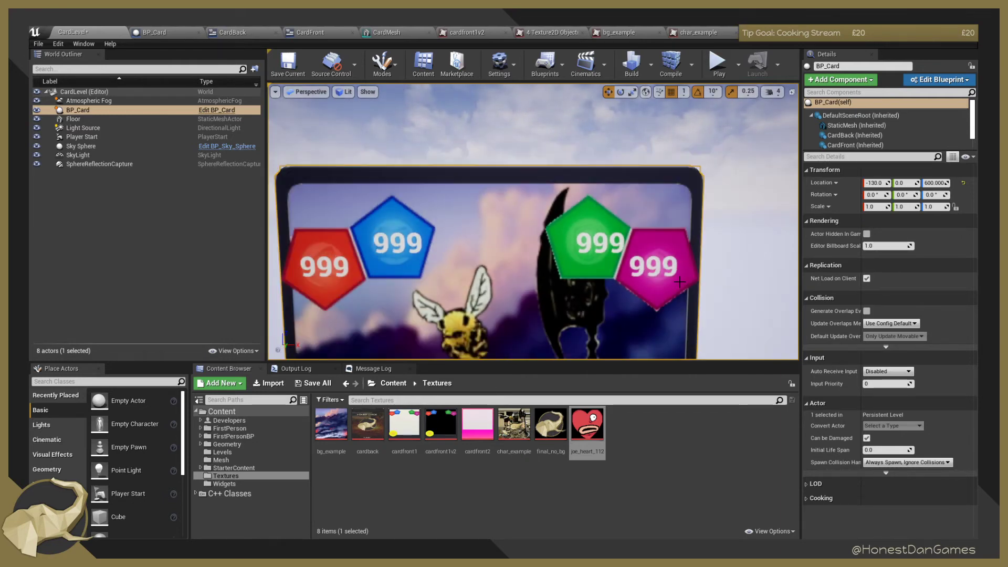
{"action": "scroll", "coordinate": [680, 282], "scroll_direction": "up", "scroll_amount": 3}
{"action": "scroll", "coordinate": [726, 305], "scroll_direction": "down", "scroll_amount": 3}
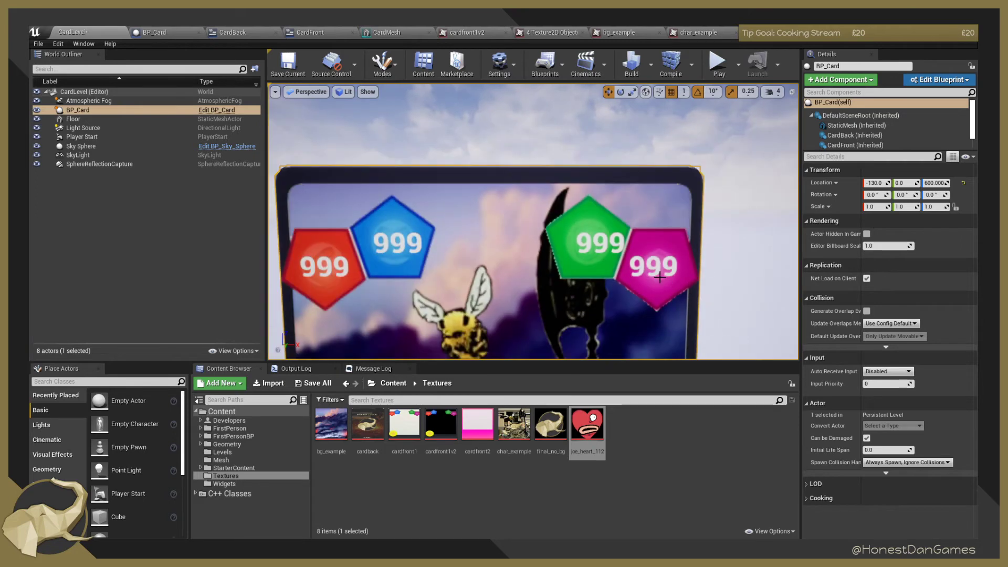
{"action": "scroll", "coordinate": [660, 277], "scroll_direction": "down", "scroll_amount": 5}
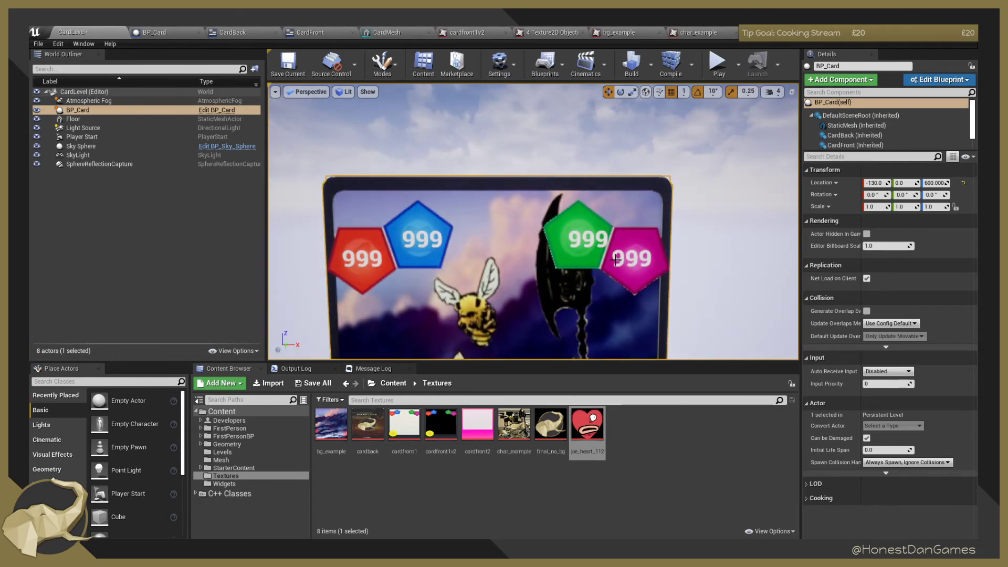
Move BP_Card along X to -244 and examine the placement of its stat numbers from near and far.
{"action": "left_click_drag", "start_coordinate": [549, 337], "coordinate": [515, 338]}
{"action": "scroll", "coordinate": [541, 252], "scroll_direction": "up", "scroll_amount": 3}
{"action": "scroll", "coordinate": [541, 253], "scroll_direction": "up", "scroll_amount": 2}
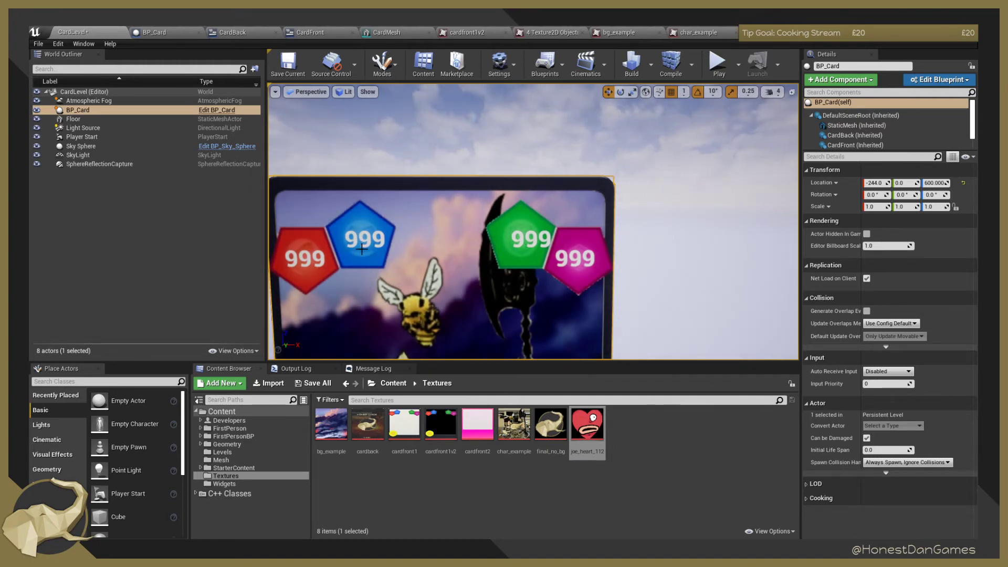
{"action": "scroll", "coordinate": [448, 264], "scroll_direction": "down", "scroll_amount": 5}
{"action": "scroll", "coordinate": [547, 274], "scroll_direction": "up", "scroll_amount": 3}
{"action": "right_click_drag", "start_coordinate": [610, 309], "coordinate": [645, 328]}
{"action": "scroll", "coordinate": [605, 315], "scroll_direction": "down", "scroll_amount": 4}
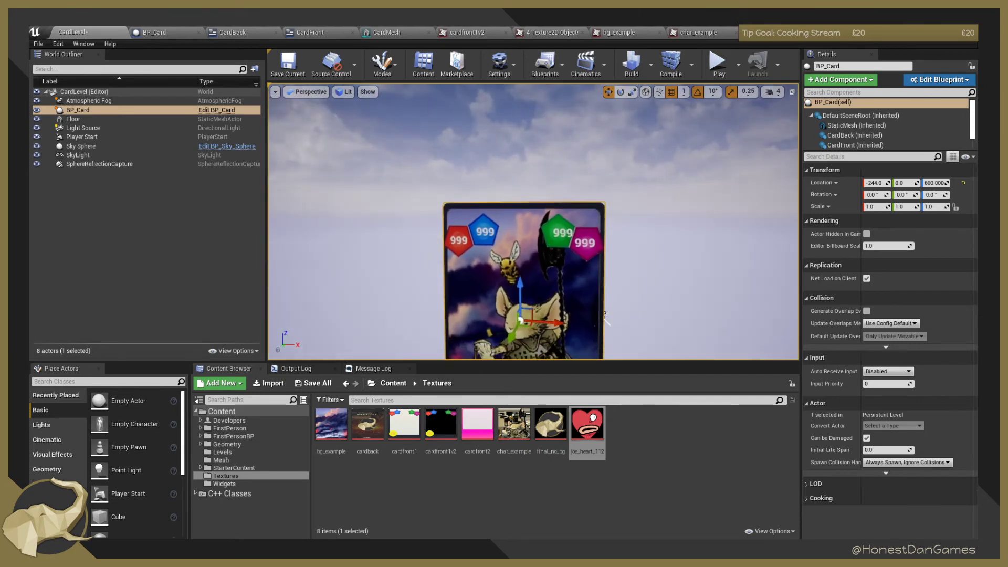
{"action": "scroll", "coordinate": [605, 315], "scroll_direction": "down", "scroll_amount": 2}
{"action": "right_click_drag", "start_coordinate": [633, 256], "coordinate": [570, 281]}
{"action": "key", "text": "w"}
{"action": "key", "text": "s"}
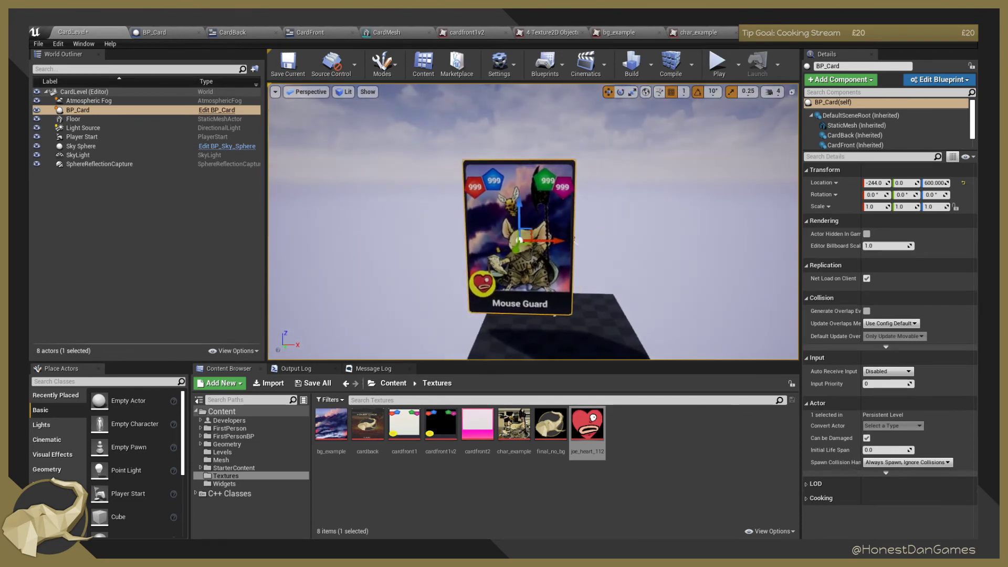
{"action": "key", "text": "w"}
{"action": "mouse_move", "coordinate": [659, 338]}
{"action": "right_mouse_down"}
{"action": "mouse_move", "coordinate": [670, 336]}
{"action": "mouse_move", "coordinate": [659, 338]}
{"action": "right_mouse_up"}
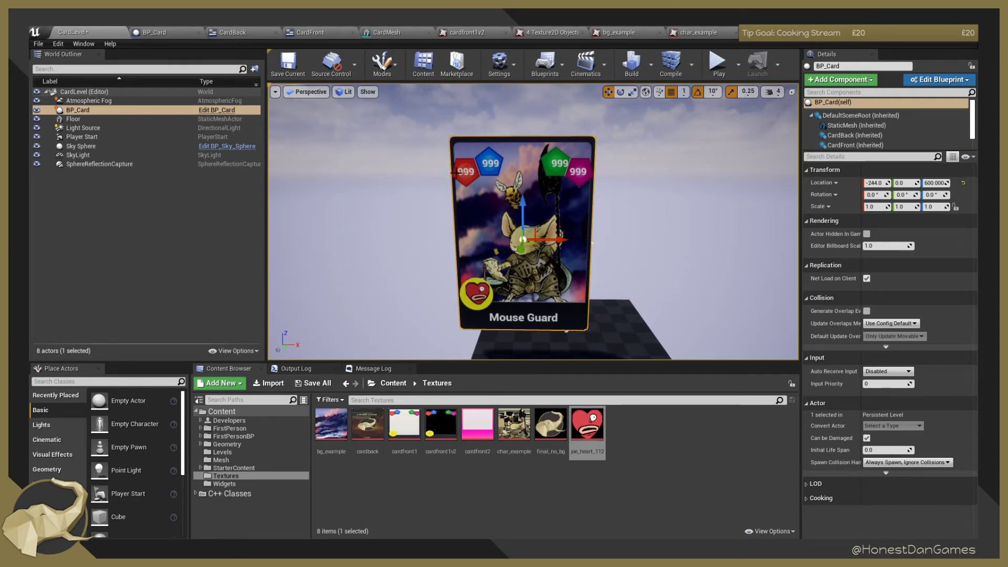
Examine the card in a play session of the level and in the BP_Card blueprint's viewport.
{"action": "left_click", "coordinate": [718, 62]}
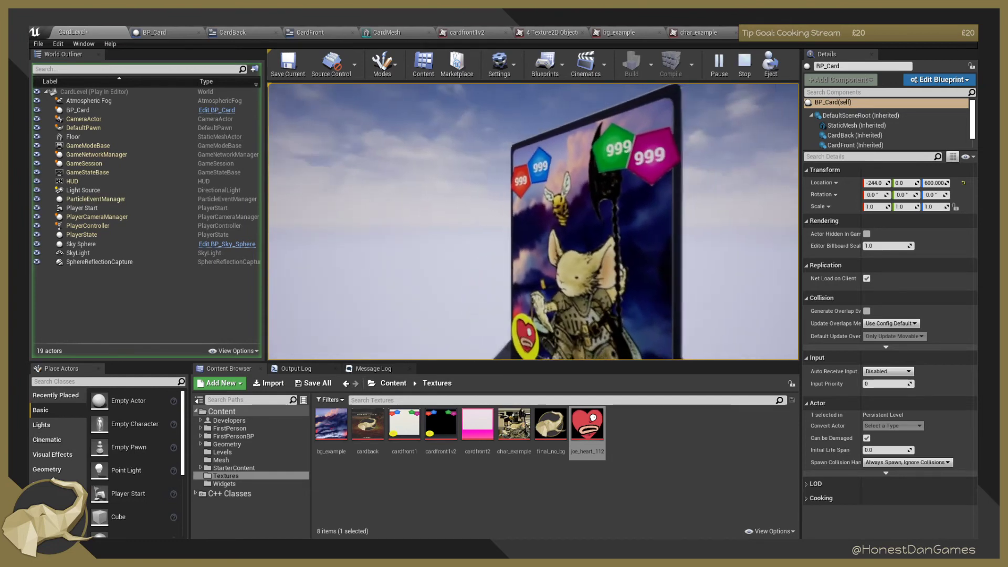
{"action": "key", "text": "Escape"}
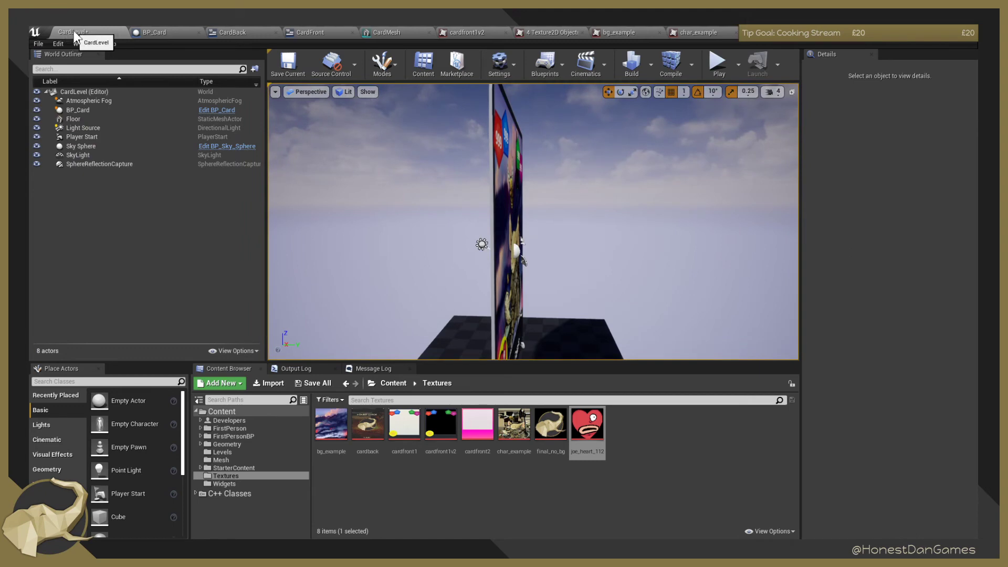
{"action": "left_click", "coordinate": [155, 32]}
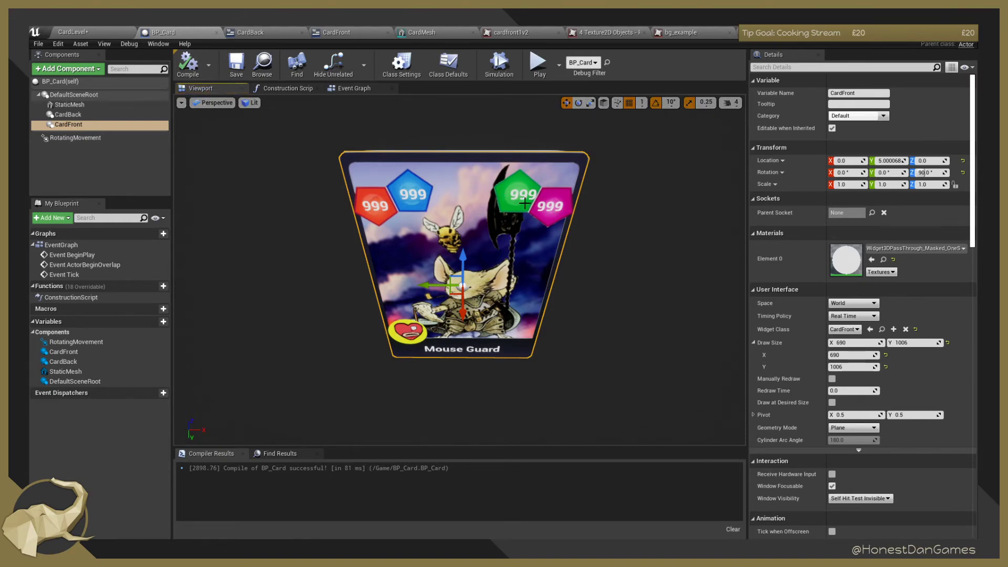
{"action": "mouse_move", "coordinate": [357, 290]}
{"action": "right_mouse_down"}
{"action": "mouse_move", "coordinate": [452, 237]}
{"action": "mouse_move", "coordinate": [457, 289]}
{"action": "mouse_move", "coordinate": [374, 328]}
{"action": "mouse_move", "coordinate": [357, 305]}
{"action": "right_mouse_up"}
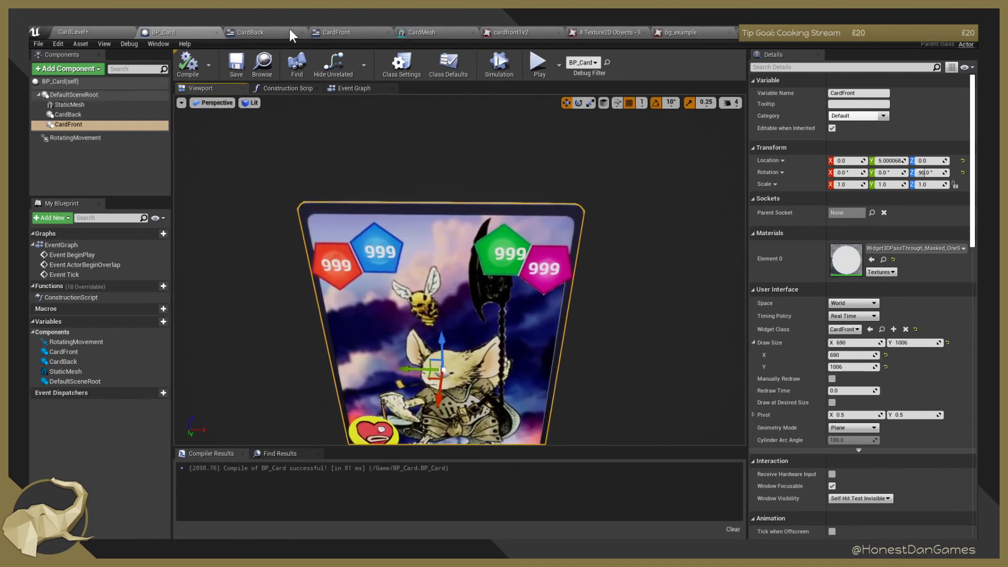
Return to the CardFront widget and collapse the AttackPanel branch in its hierarchy.
{"action": "left_click", "coordinate": [256, 29]}
{"action": "left_click", "coordinate": [328, 32]}
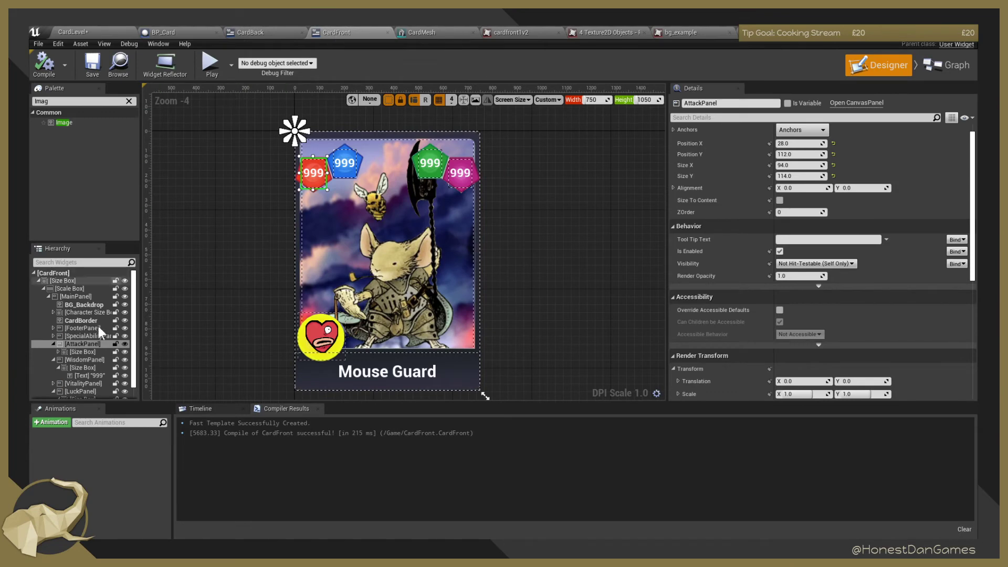
{"action": "scroll", "coordinate": [64, 348], "scroll_direction": "down", "scroll_amount": 1}
{"action": "left_click", "coordinate": [53, 340]}
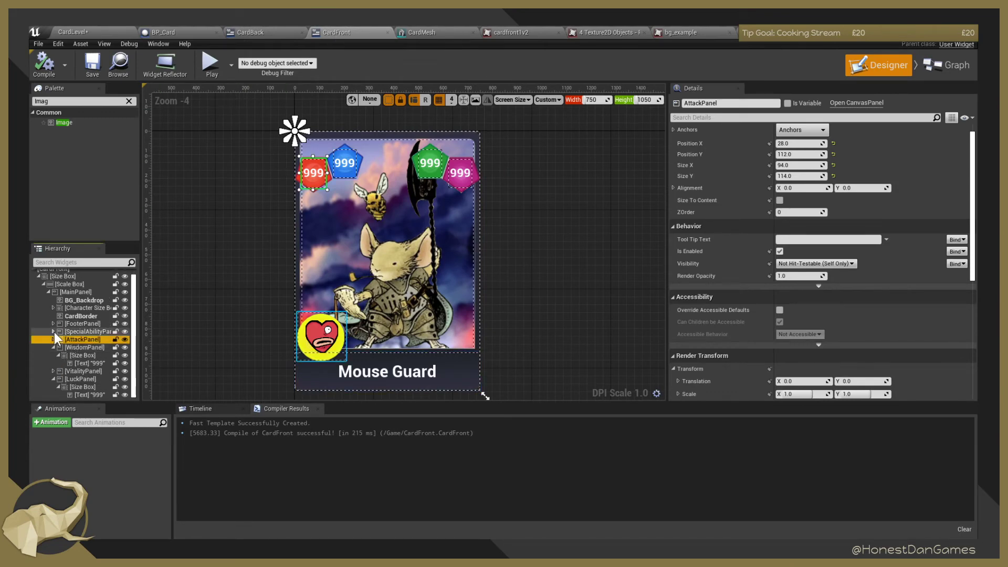
Expand the AttackPanel and VitalityPanel branches in the hierarchy down to their text blocks.
{"action": "left_click", "coordinate": [55, 340]}
{"action": "left_click", "coordinate": [78, 355]}
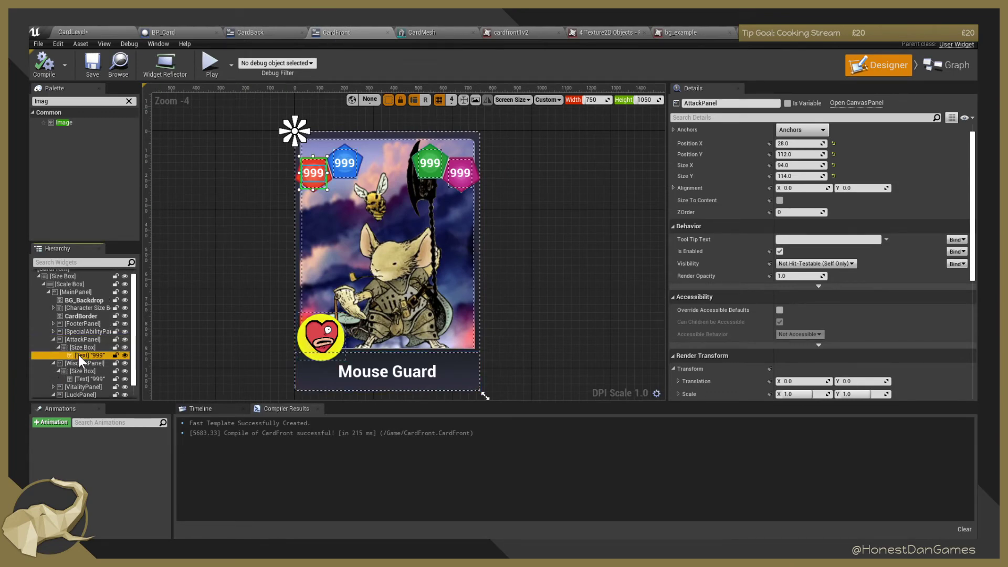
{"action": "scroll", "coordinate": [80, 365], "scroll_direction": "down", "scroll_amount": 1}
{"action": "left_click", "coordinate": [50, 370]}
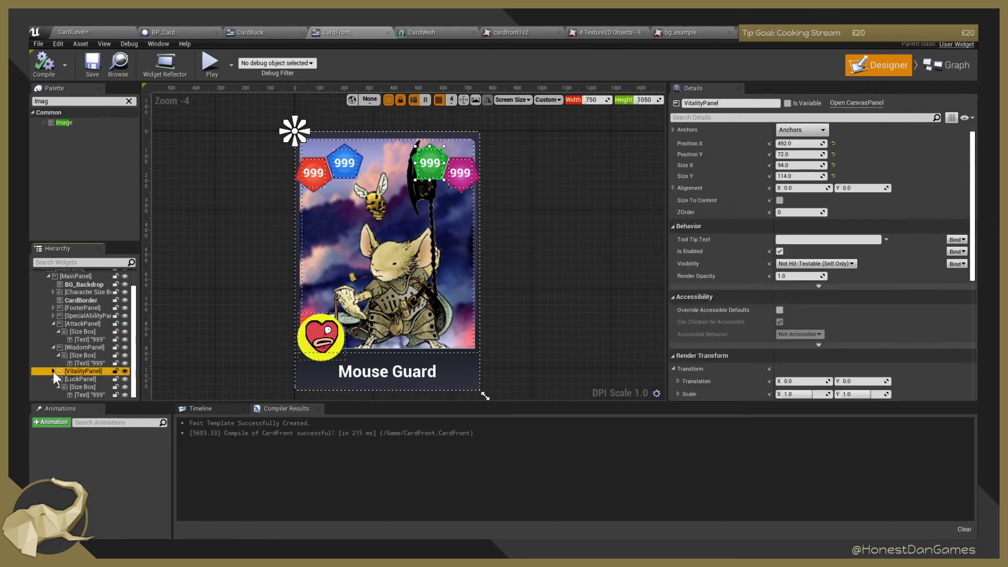
{"action": "left_click", "coordinate": [53, 372]}
{"action": "scroll", "coordinate": [87, 375], "scroll_direction": "down", "scroll_amount": 1}
{"action": "left_click", "coordinate": [60, 370]}
{"action": "scroll", "coordinate": [74, 378], "scroll_direction": "down", "scroll_amount": 1}
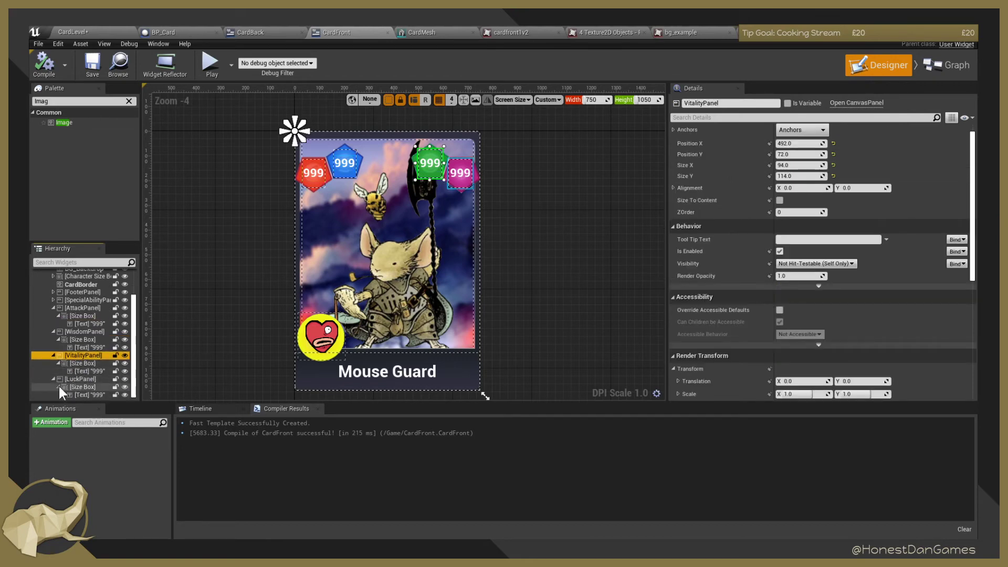
{"action": "left_click", "coordinate": [58, 387]}
{"action": "left_click", "coordinate": [57, 395]}
{"action": "scroll", "coordinate": [65, 393], "scroll_direction": "down", "scroll_amount": 1}
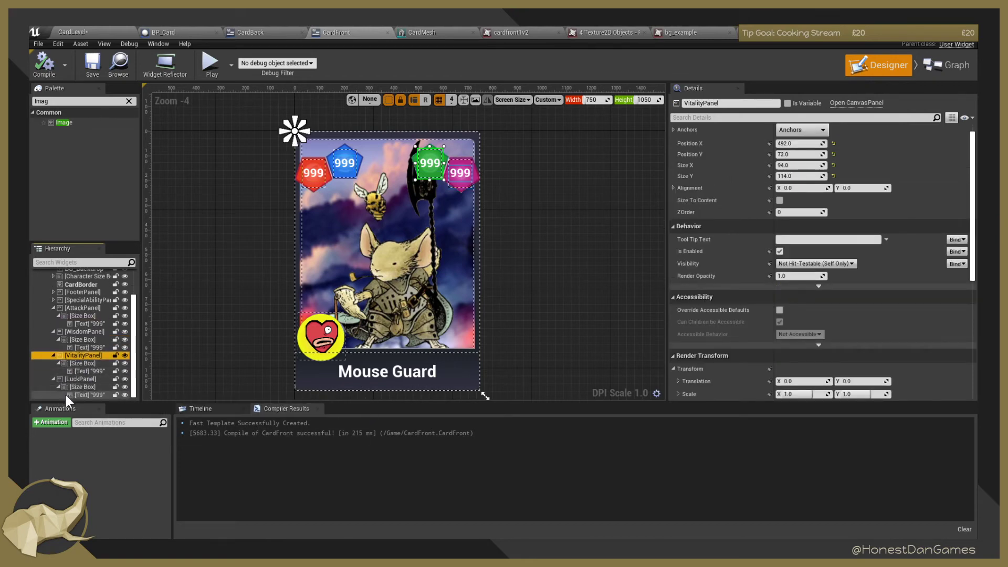
Set center justification on the four 999 stat texts, and compile and save the CardFront widget.
{"action": "left_click", "coordinate": [74, 395]}
{"action": "left_click", "coordinate": [88, 370], "text": "ctrl"}
{"action": "left_click", "coordinate": [89, 348], "text": "ctrl"}
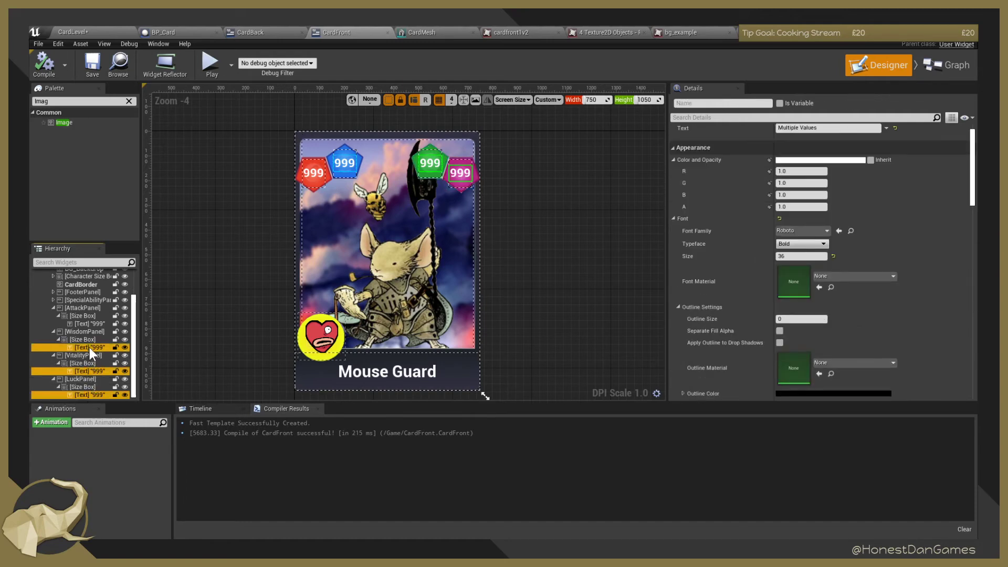
{"action": "left_click", "coordinate": [92, 324], "text": "ctrl"}
{"action": "scroll", "coordinate": [932, 171], "scroll_direction": "down", "scroll_amount": 5}
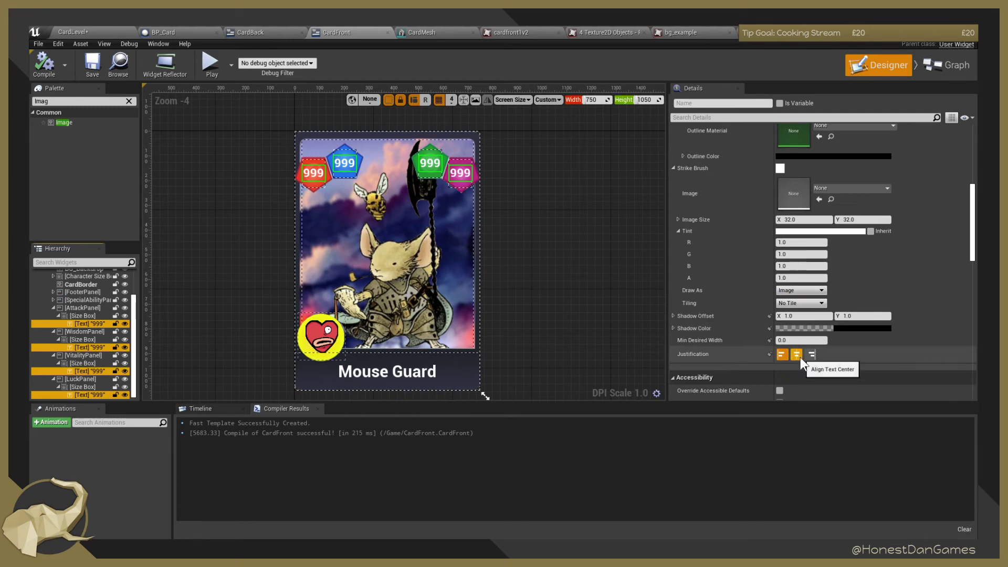
{"action": "left_click", "coordinate": [796, 355]}
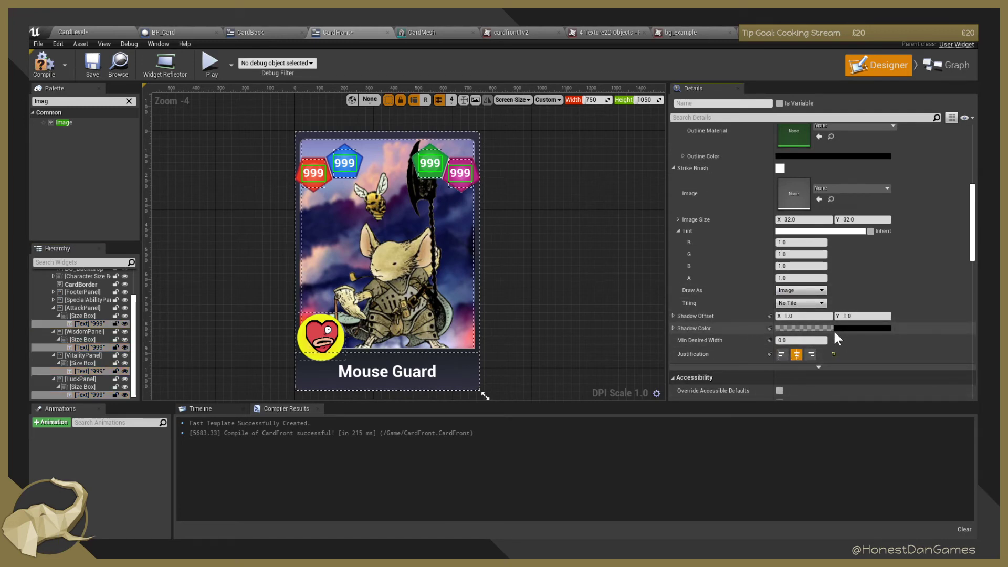
{"action": "scroll", "coordinate": [840, 328], "scroll_direction": "up", "scroll_amount": 10}
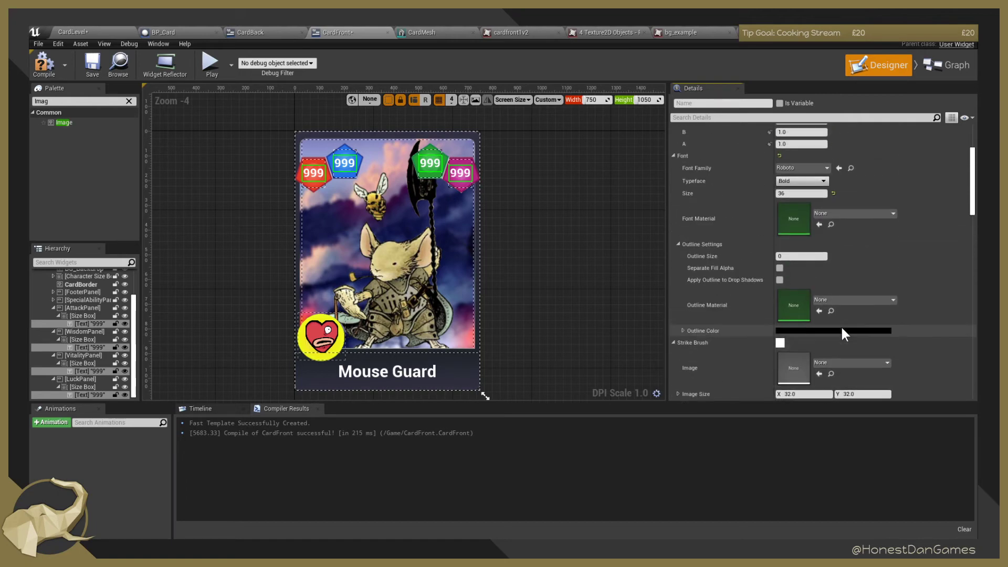
{"action": "left_click", "coordinate": [44, 63]}
{"action": "left_click", "coordinate": [102, 64]}
In CardLevel, face the card's front and raise BP_Card along Z to 671.
{"action": "left_click", "coordinate": [101, 32]}
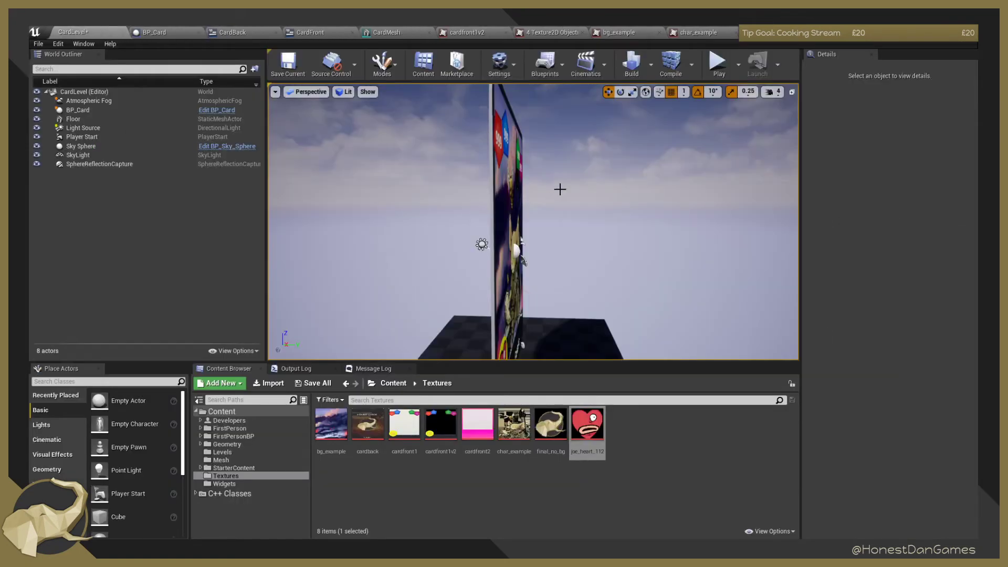
{"action": "right_click_drag", "start_coordinate": [560, 189], "coordinate": [331, 184]}
{"action": "key", "text": "d"}
{"action": "key", "text": "s"}
{"action": "left_click", "coordinate": [545, 265]}
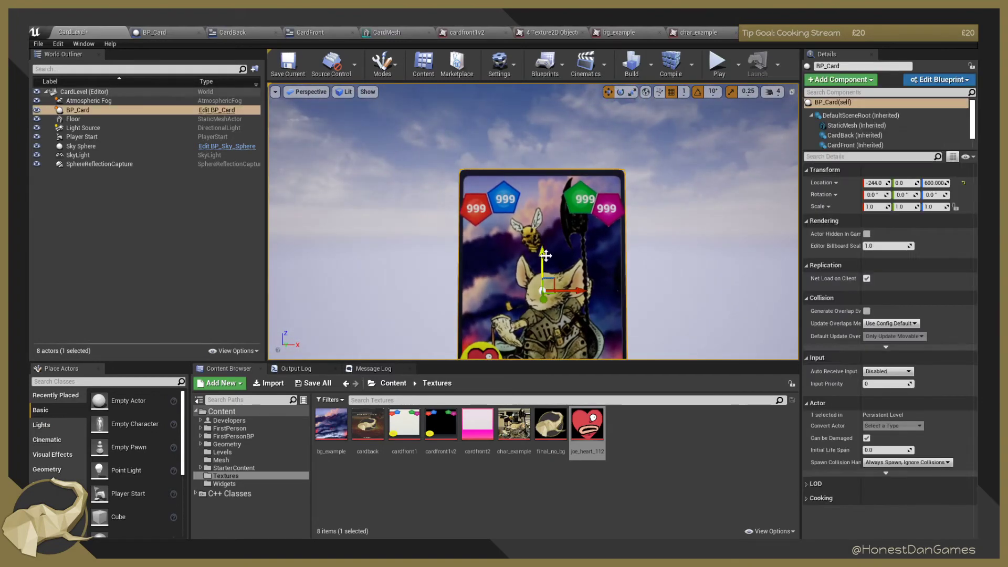
{"action": "left_click_drag", "start_coordinate": [542, 255], "coordinate": [542, 237]}
{"action": "key", "text": "d"}
{"action": "mouse_move", "coordinate": [542, 236]}
{"action": "right_mouse_down"}
{"action": "mouse_move", "coordinate": [549, 247]}
{"action": "mouse_move", "coordinate": [542, 237]}
{"action": "mouse_move", "coordinate": [525, 278]}
{"action": "mouse_move", "coordinate": [552, 237]}
{"action": "right_mouse_up"}
Move BP_Card along X to 1 and examine its stat numbers up close.
{"action": "left_click_drag", "start_coordinate": [531, 196], "coordinate": [587, 198]}
{"action": "right_click_drag", "start_coordinate": [494, 173], "coordinate": [509, 136]}
{"action": "key", "text": "w"}
{"action": "key", "text": "s"}
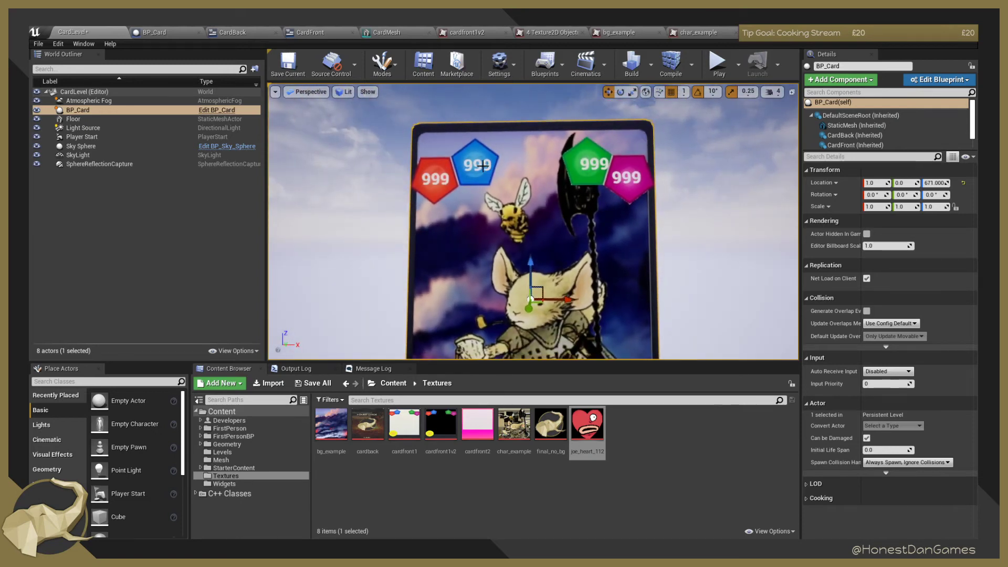
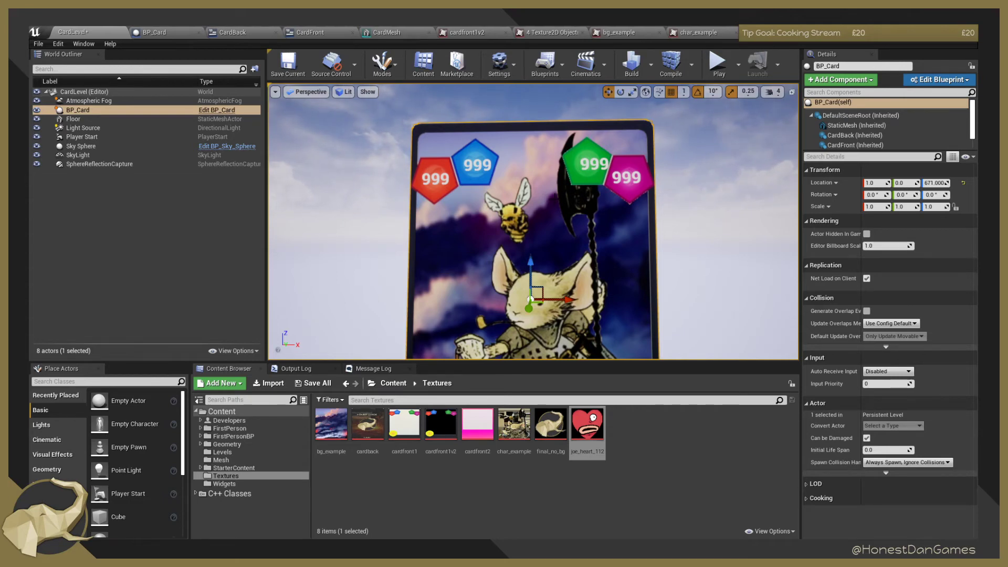
{"action": "key", "text": "alt+Tab"}
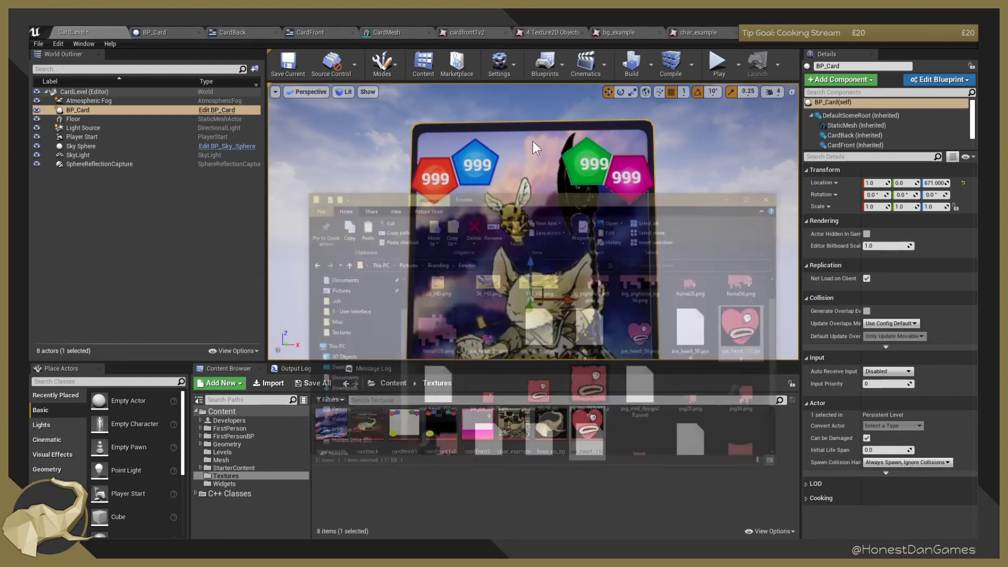
{"action": "key", "text": "alt+Tab"}
Return to the CardFront widget and undo the last move of BP_Card.
{"action": "left_click", "coordinate": [164, 31]}
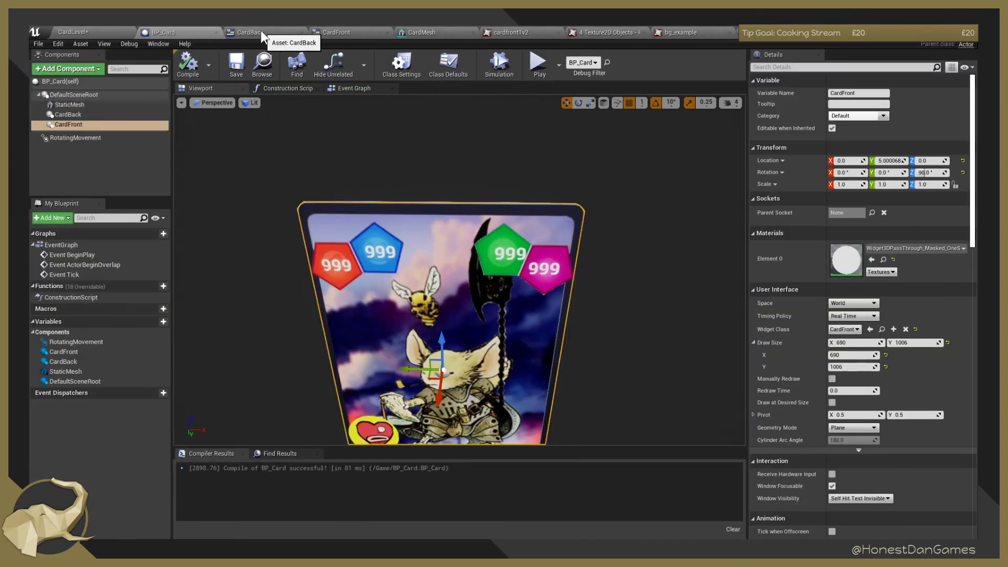
{"action": "left_click", "coordinate": [336, 31]}
{"action": "left_click", "coordinate": [431, 159]}
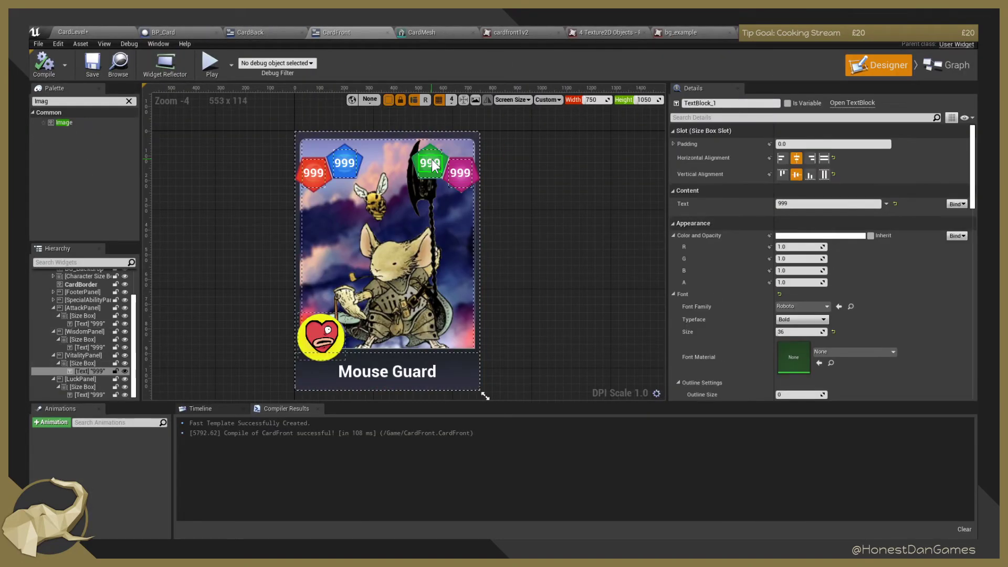
{"action": "key", "text": "ctrl+z"}
In the CardFront widget, select all four 999 stat texts, reapply center justification and set their text to 9.
{"action": "left_click", "coordinate": [91, 392]}
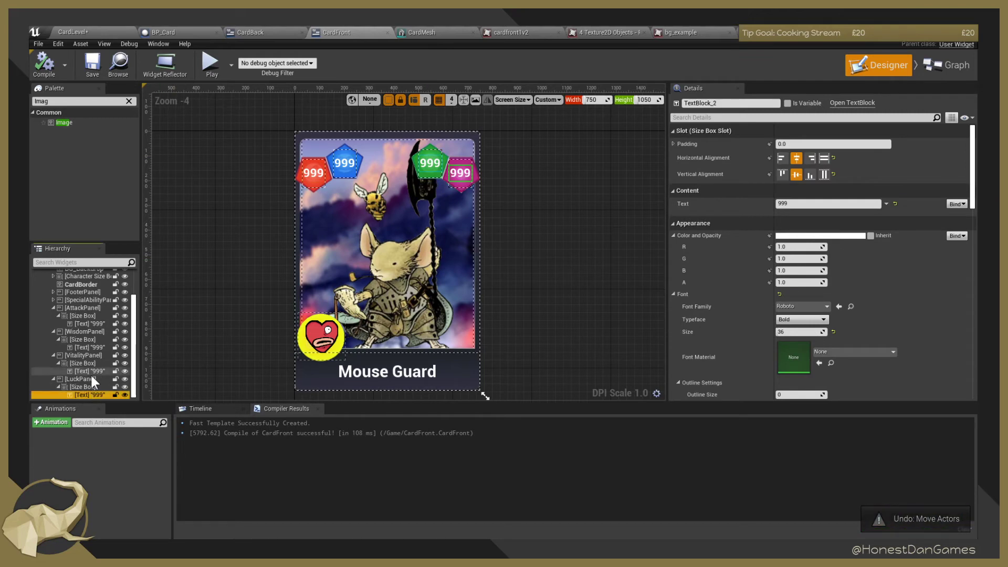
{"action": "left_click", "coordinate": [94, 370], "text": "ctrl"}
{"action": "left_click", "coordinate": [93, 347], "text": "ctrl"}
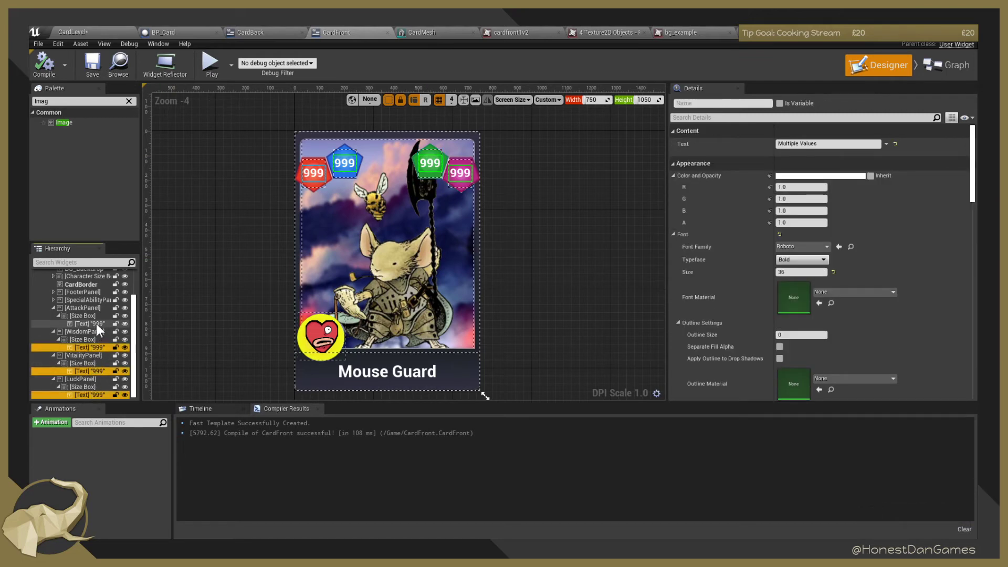
{"action": "left_click", "coordinate": [96, 323], "text": "ctrl"}
{"action": "scroll", "coordinate": [814, 358], "scroll_direction": "down", "scroll_amount": 3}
{"action": "scroll", "coordinate": [836, 372], "scroll_direction": "down", "scroll_amount": 5}
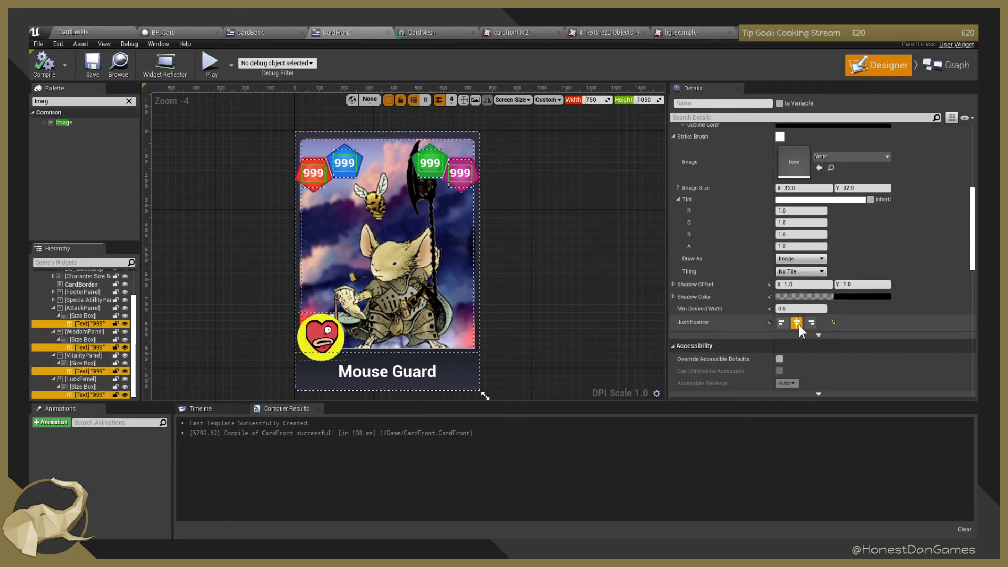
{"action": "left_click", "coordinate": [798, 322]}
{"action": "scroll", "coordinate": [835, 315], "scroll_direction": "up", "scroll_amount": 4}
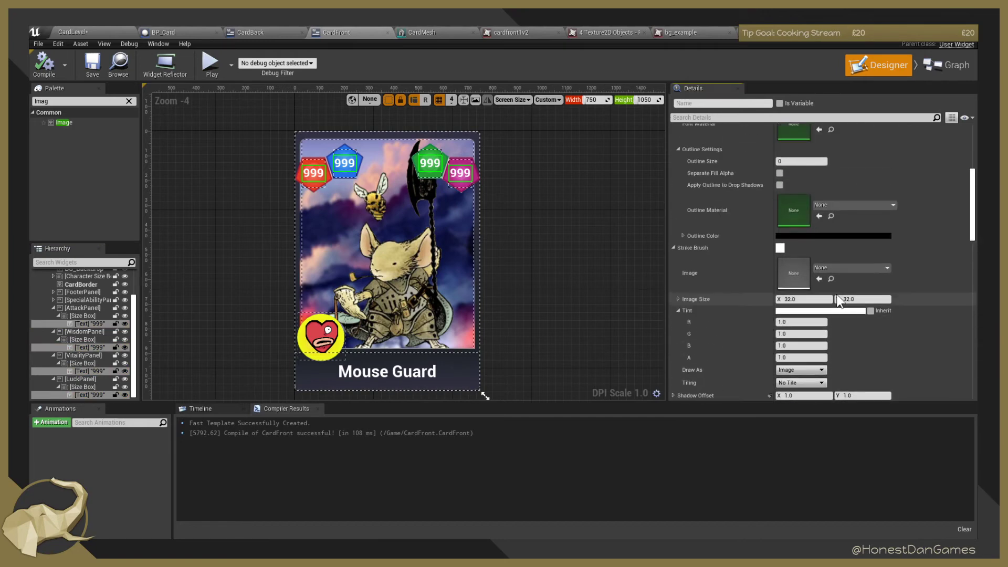
{"action": "scroll", "coordinate": [815, 299], "scroll_direction": "up", "scroll_amount": 6}
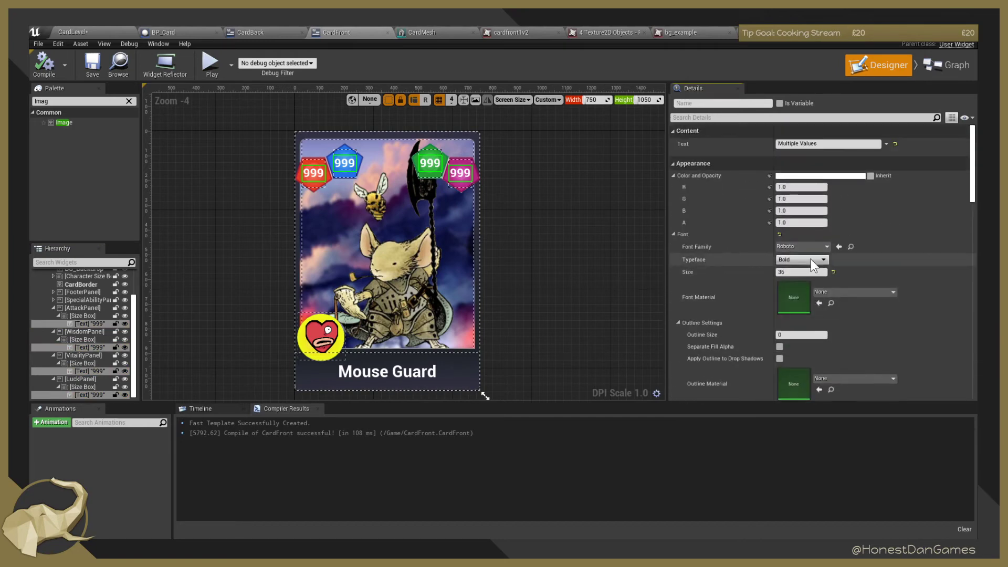
{"action": "left_click", "coordinate": [821, 144]}
{"action": "type", "text": "9"}
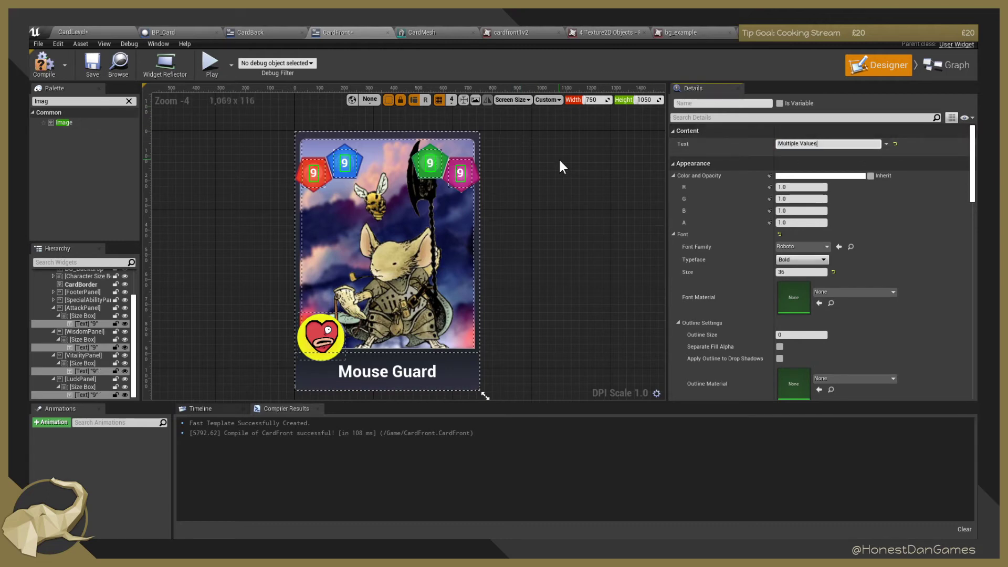
Compile and save the CardFront widget, and open the BP_Card blueprint's viewport.
{"action": "scroll", "coordinate": [417, 168], "scroll_direction": "up", "scroll_amount": 3}
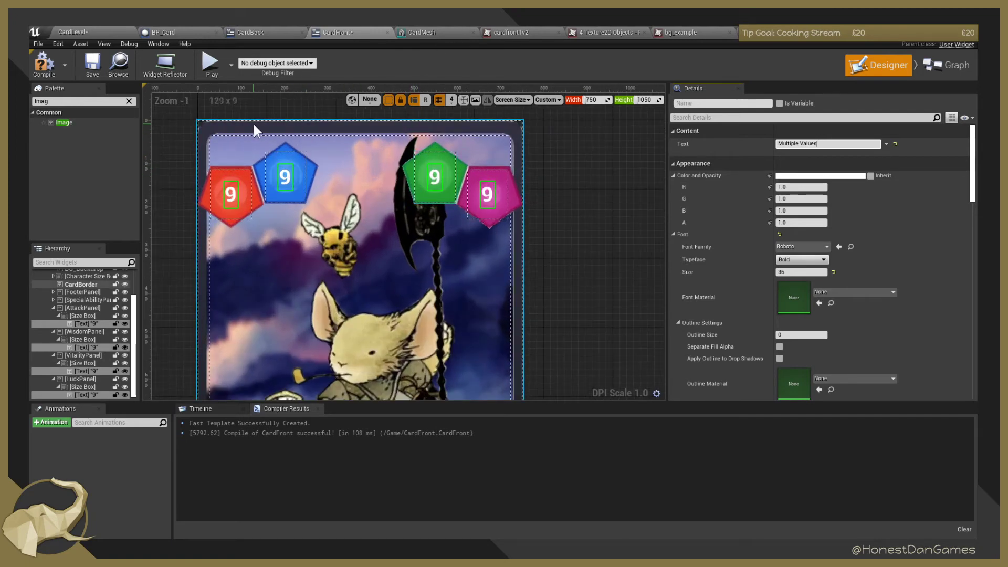
{"action": "left_click", "coordinate": [56, 66]}
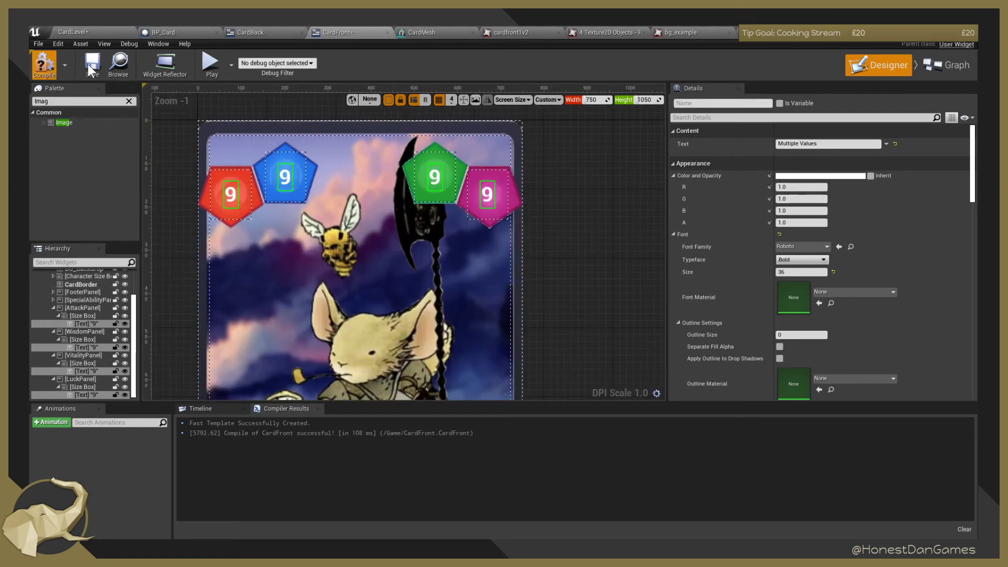
{"action": "left_click", "coordinate": [192, 32]}
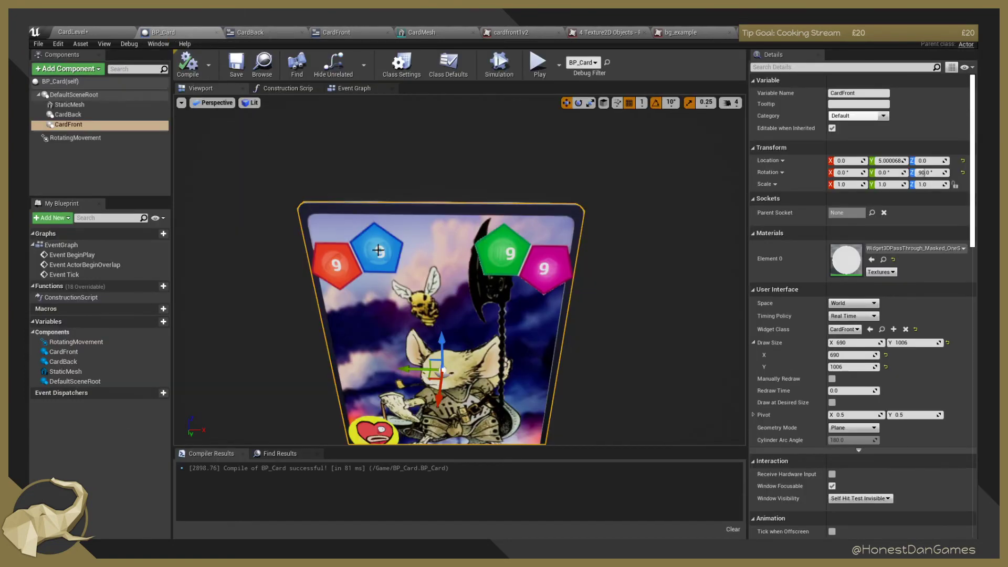
Try raising the CardFront component to Z 7 in BP_Card, and undo the move.
{"action": "left_click_drag", "start_coordinate": [443, 345], "coordinate": [443, 343]}
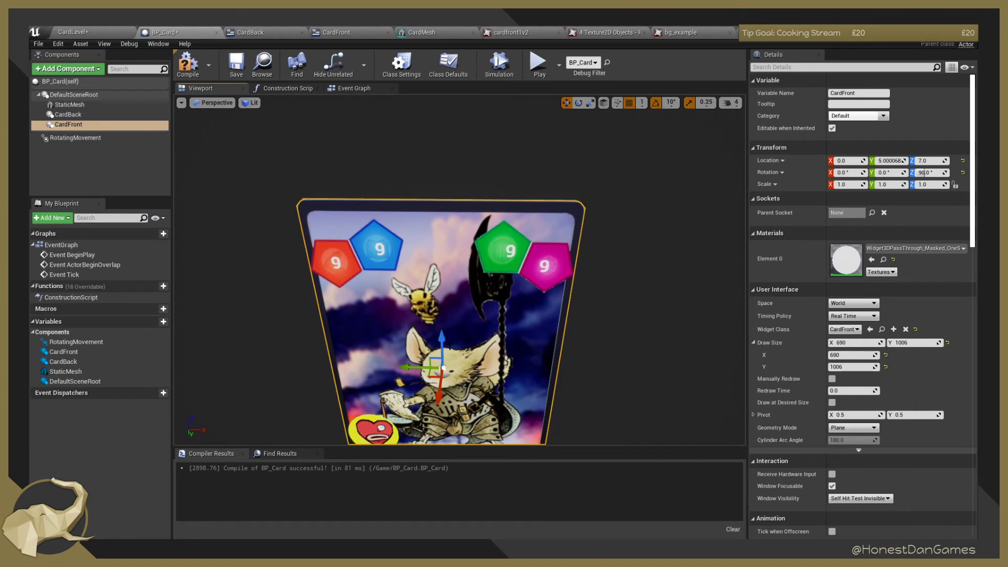
{"action": "key", "text": "ctrl+z"}
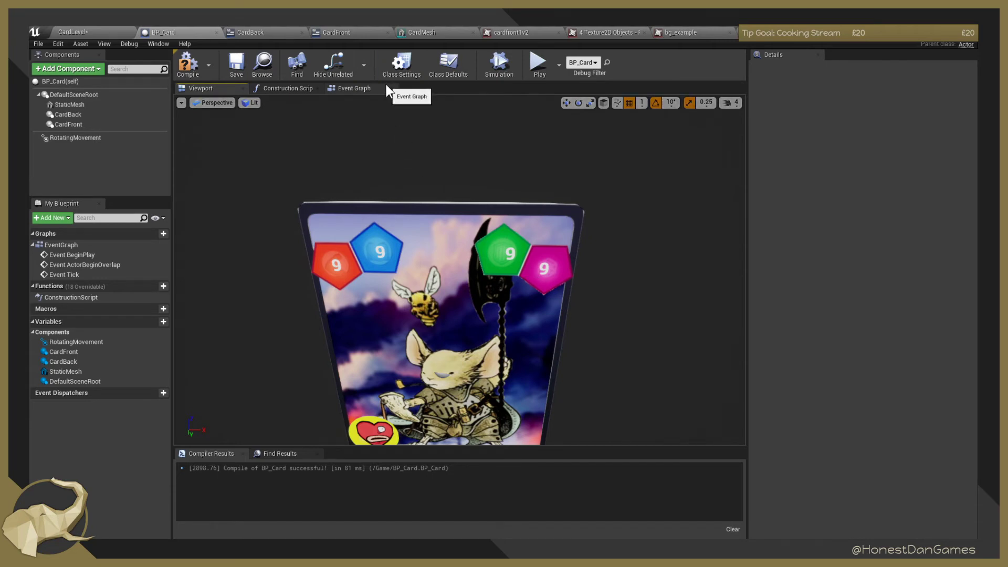
Examine the single-digit stat numbers on the card in the BP_Card viewport and in CardLevel.
{"action": "right_click_drag", "start_coordinate": [424, 239], "coordinate": [415, 213]}
{"action": "key", "text": "w"}
{"action": "right_click_drag", "start_coordinate": [532, 232], "coordinate": [531, 233]}
{"action": "key", "text": "s"}
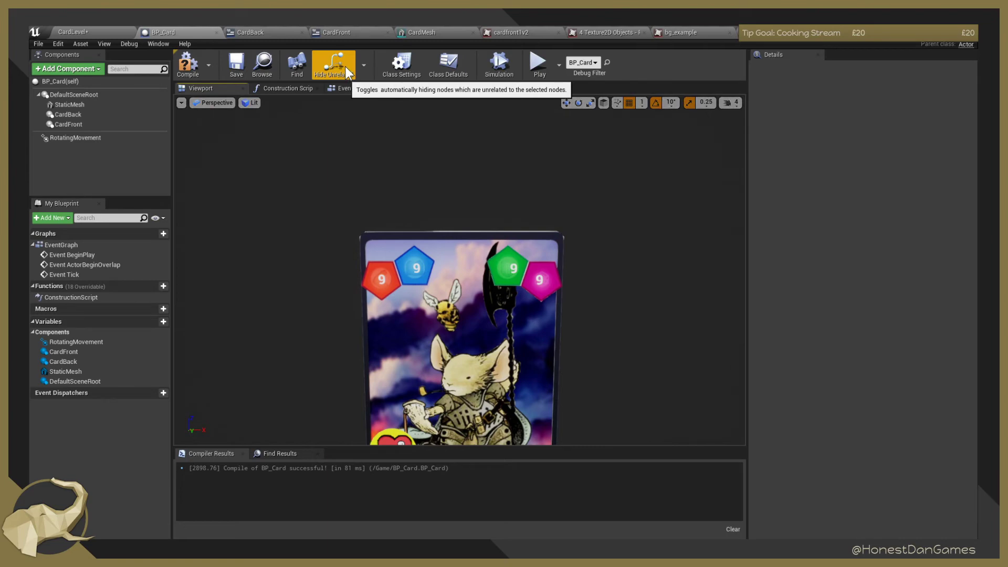
{"action": "left_click", "coordinate": [89, 33]}
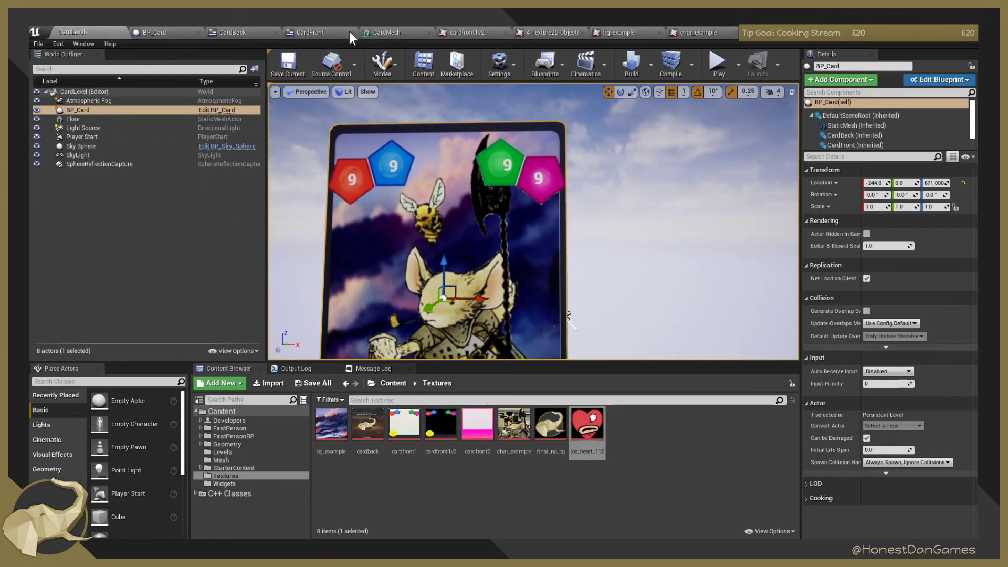
Return to the CardFront widget and search the widget palette for "over" to find the Overlay panel.
{"action": "left_click", "coordinate": [318, 32]}
{"action": "left_click", "coordinate": [35, 101]}
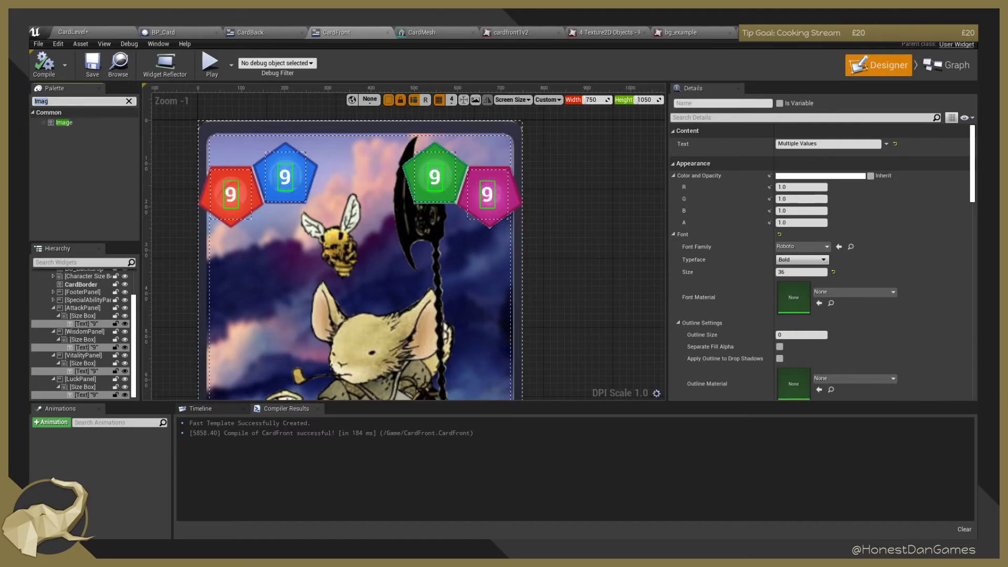
{"action": "type", "text": "over"}
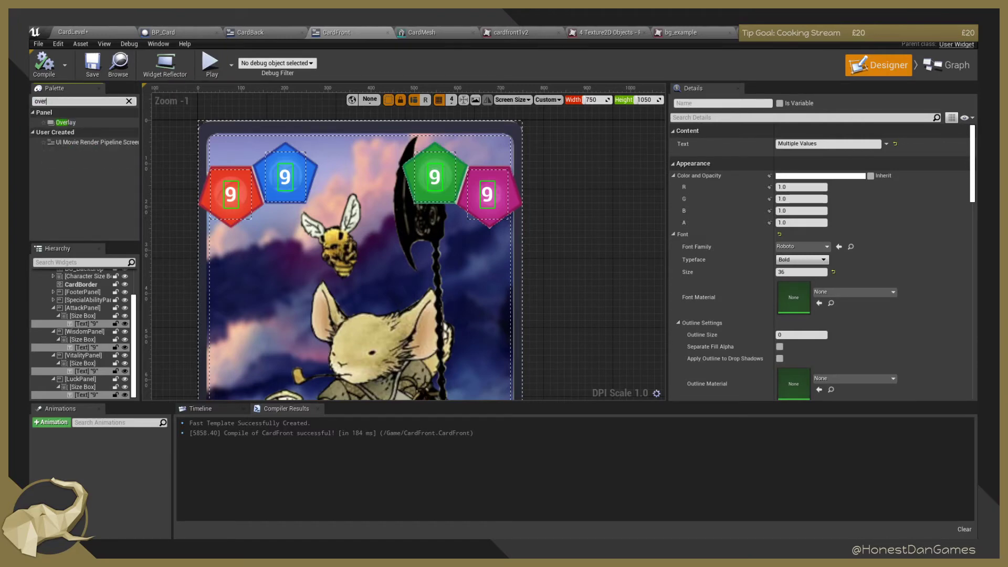
{"action": "left_click", "coordinate": [87, 122]}
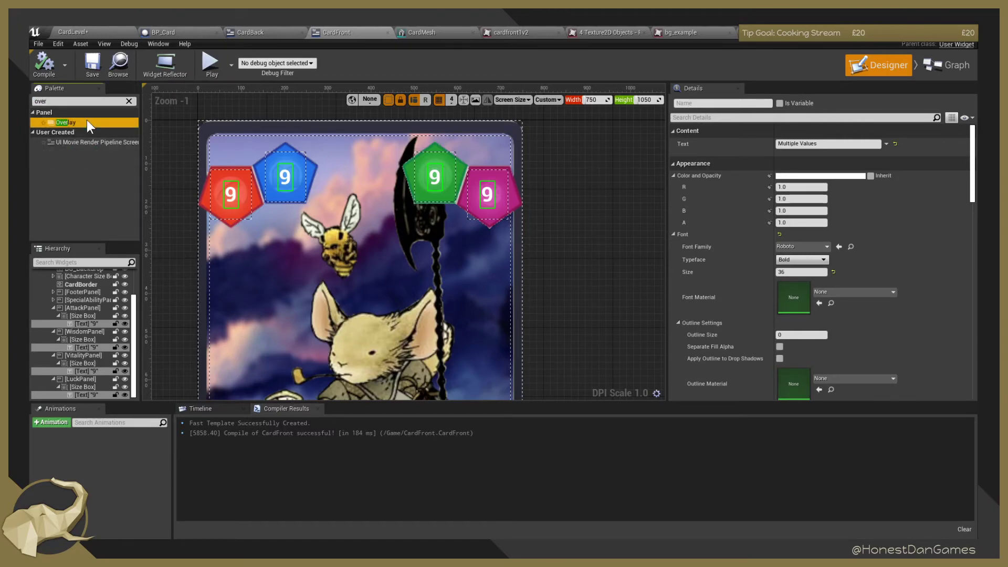
{"action": "left_click", "coordinate": [71, 217]}
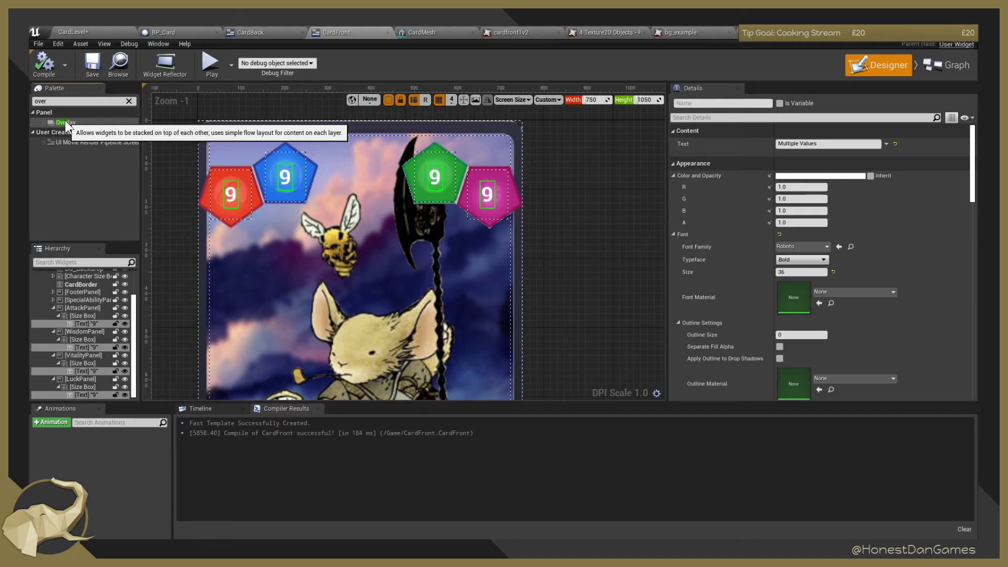
Replace the AttackPanel canvas panel in the widget hierarchy with an Overlay.
{"action": "scroll", "coordinate": [88, 320], "scroll_direction": "up", "scroll_amount": 3}
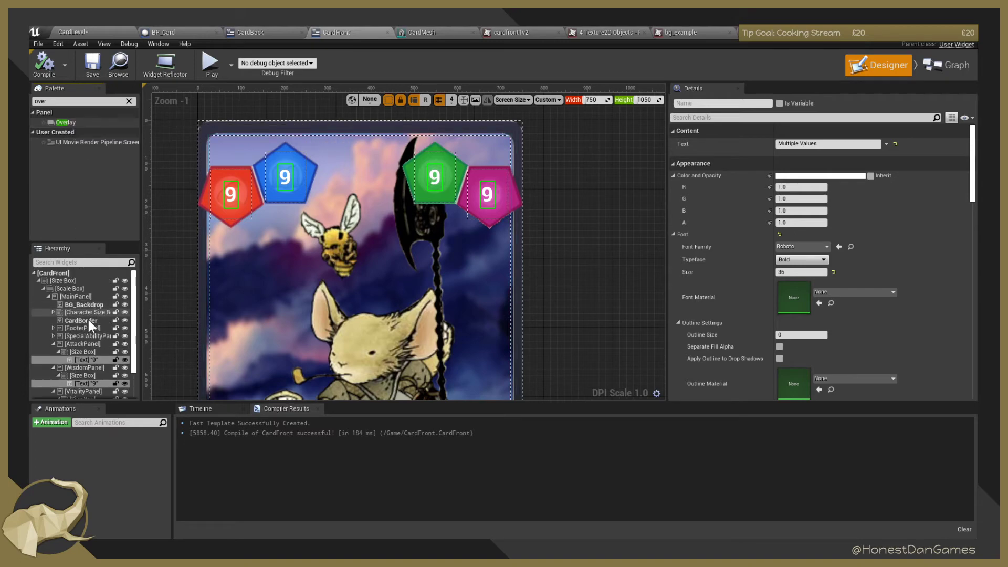
{"action": "left_click", "coordinate": [84, 344]}
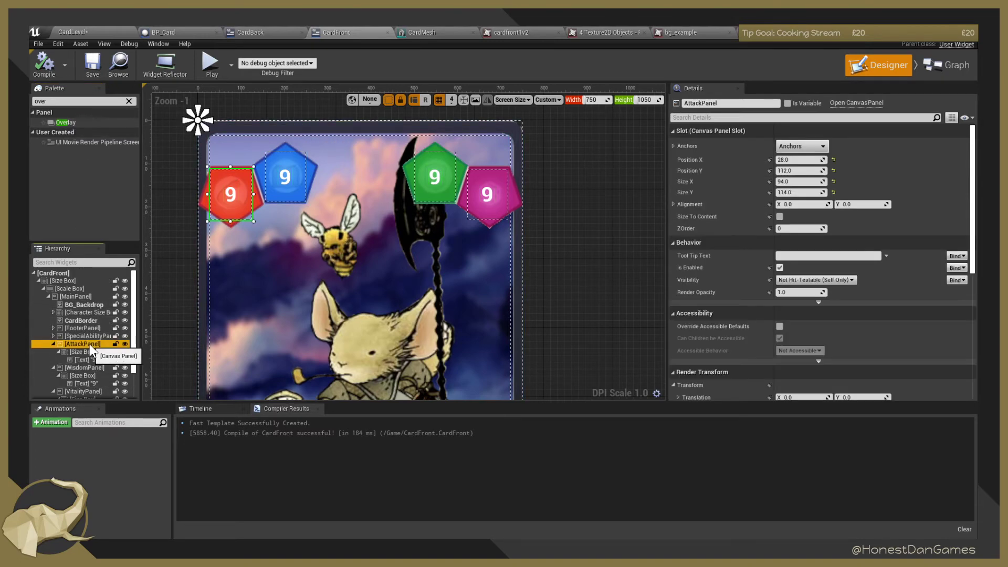
{"action": "right_click", "coordinate": [83, 343]}
{"action": "mouse_move", "coordinate": [137, 430]}
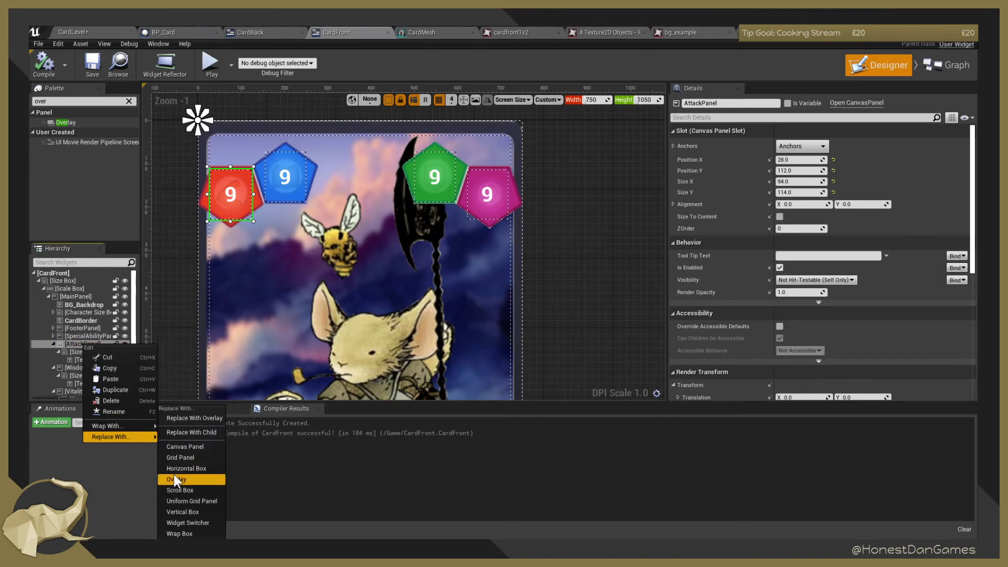
{"action": "left_click", "coordinate": [174, 480]}
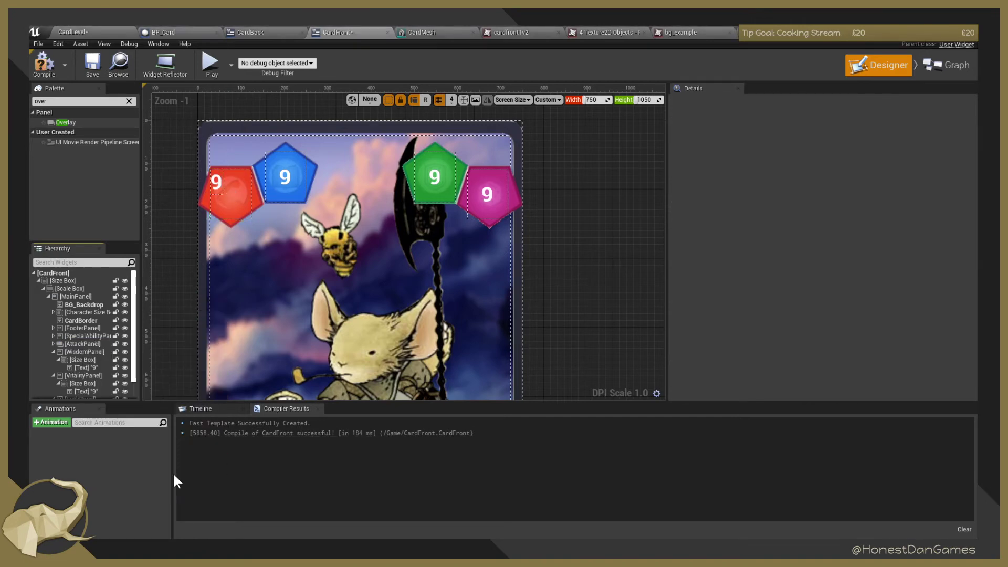
Set the size box inside AttackPanel to fill its overlay slot both horizontally and vertically.
{"action": "left_click", "coordinate": [78, 344]}
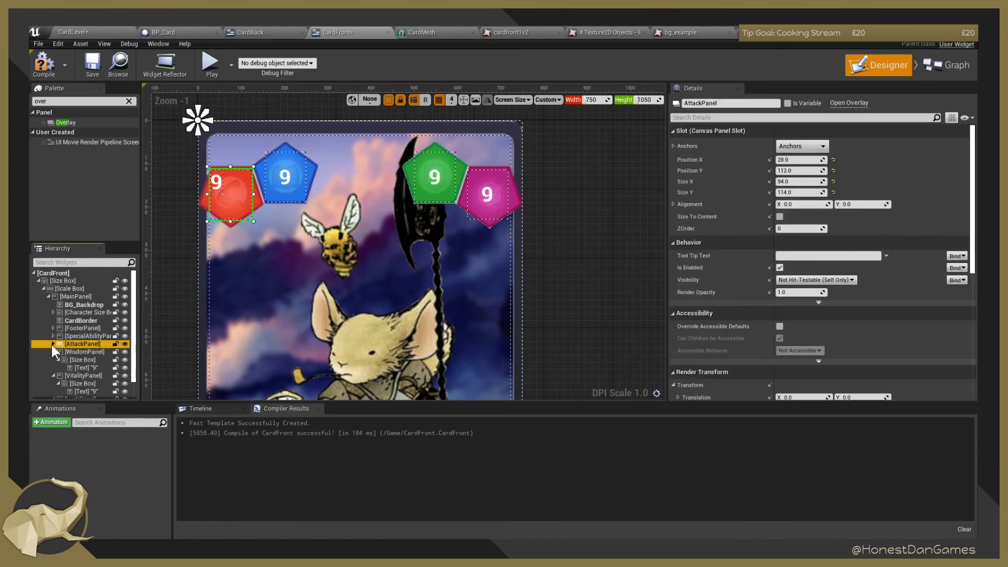
{"action": "left_click", "coordinate": [53, 344]}
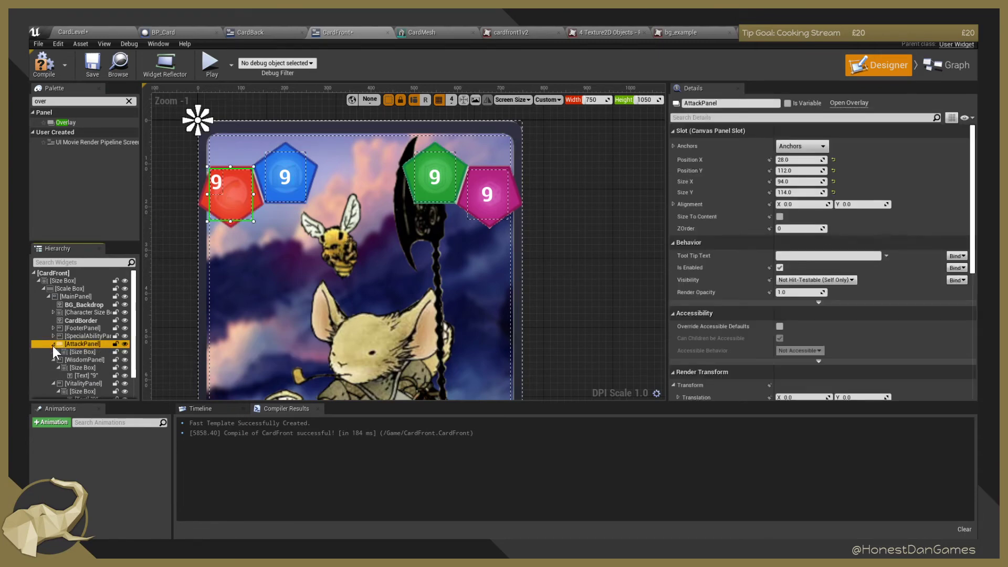
{"action": "left_click", "coordinate": [83, 353]}
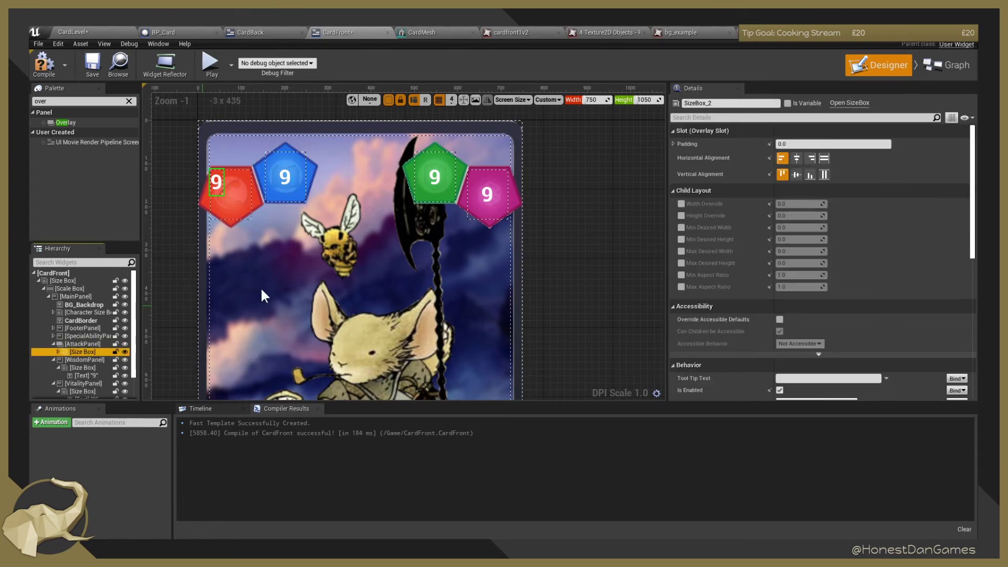
{"action": "left_click", "coordinate": [824, 174]}
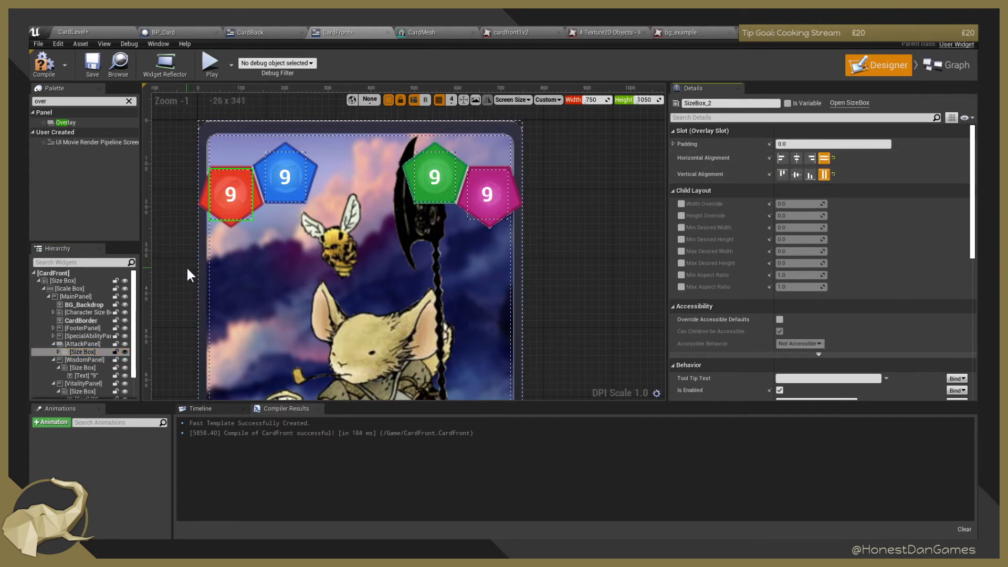
Check the slot alignment of the AttackPanel number text, and compile the CardFront widget.
{"action": "scroll", "coordinate": [92, 366], "scroll_direction": "down", "scroll_amount": 2}
{"action": "left_click", "coordinate": [58, 324]}
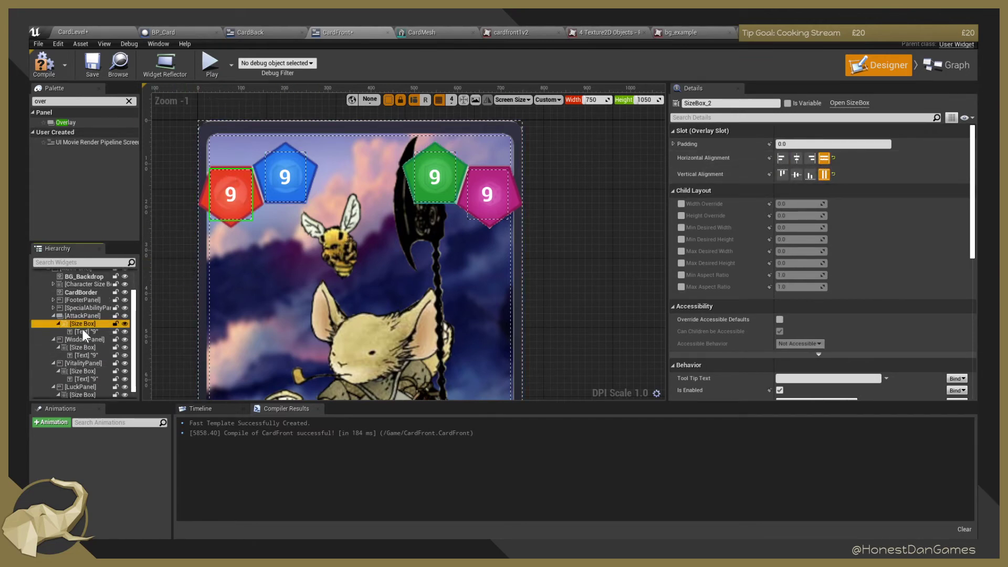
{"action": "left_click", "coordinate": [84, 332]}
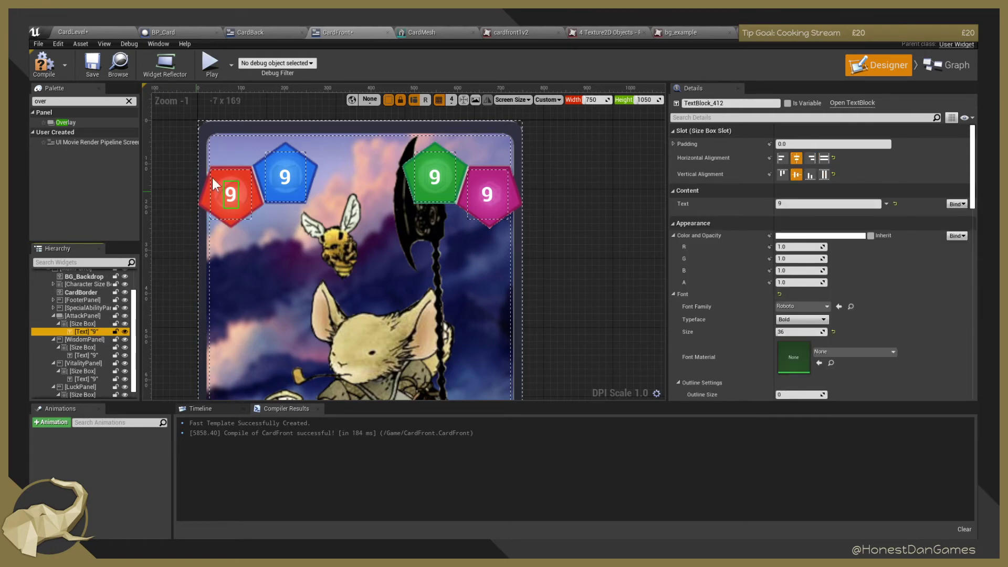
{"action": "left_click", "coordinate": [39, 58]}
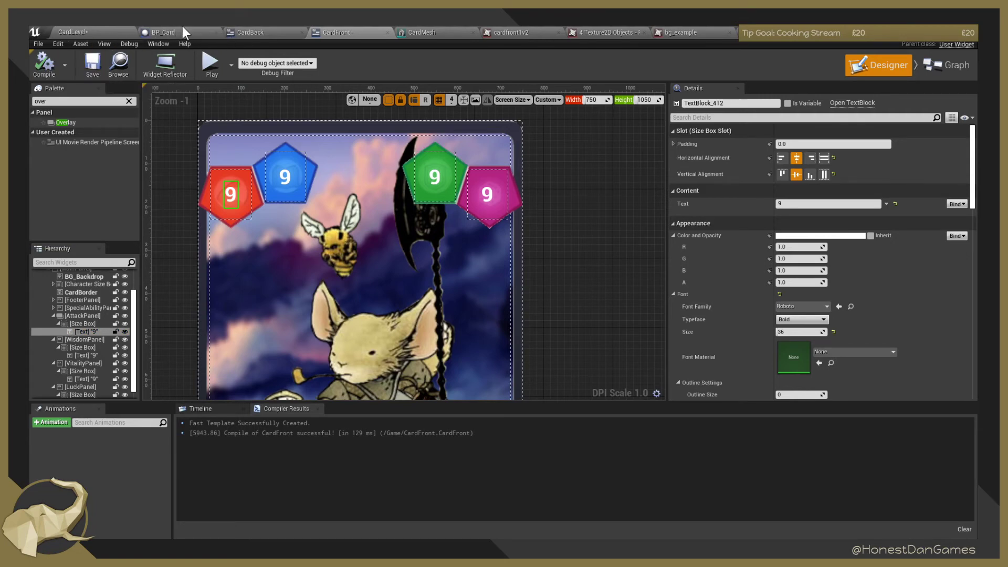
Examine how the stat numbers sit in their pentagons in the BP_Card viewport and in CardLevel.
{"action": "left_click", "coordinate": [198, 32]}
{"action": "scroll", "coordinate": [394, 267], "scroll_direction": "up", "scroll_amount": 5}
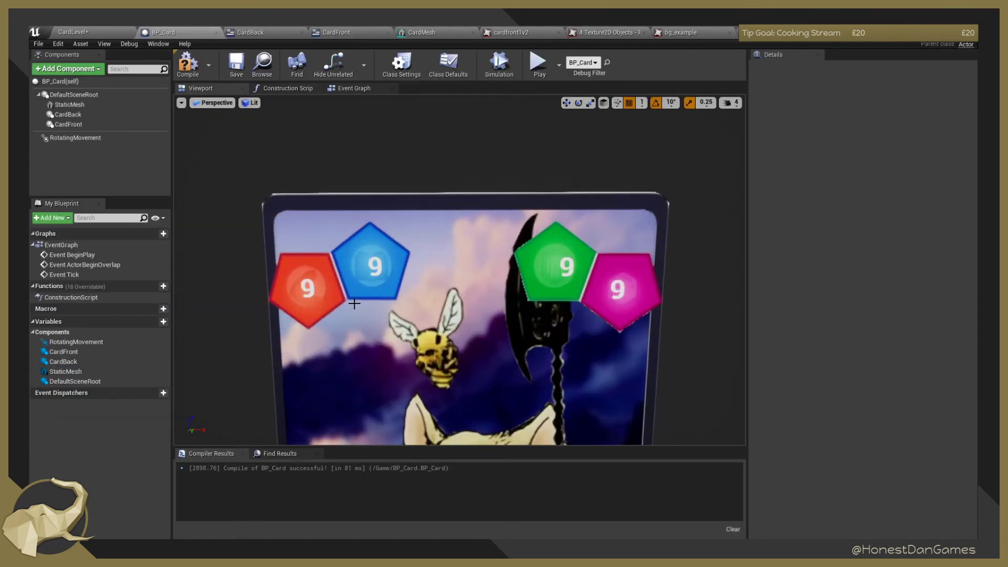
{"action": "scroll", "coordinate": [349, 303], "scroll_direction": "down", "scroll_amount": 4}
{"action": "scroll", "coordinate": [348, 301], "scroll_direction": "up", "scroll_amount": 1}
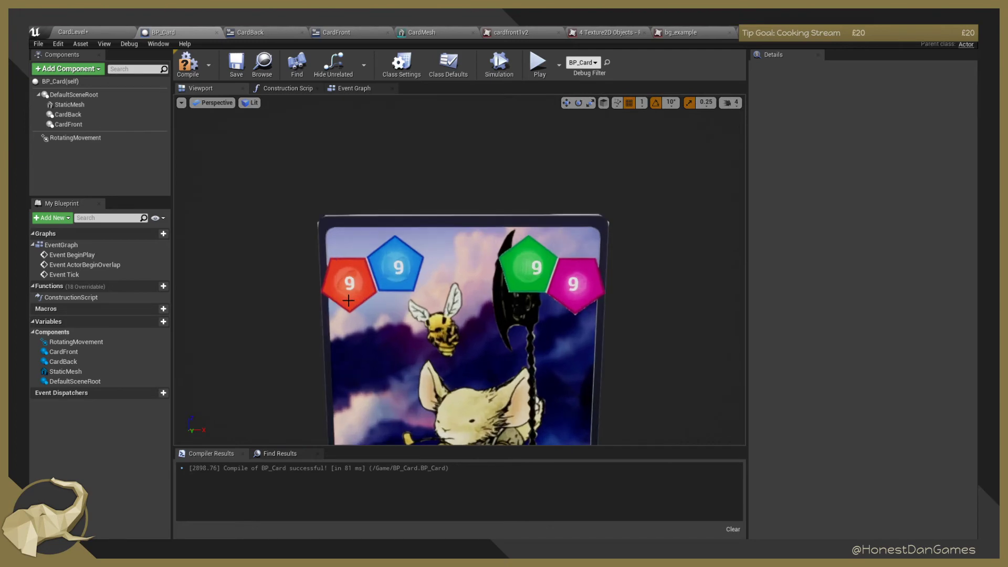
{"action": "left_click", "coordinate": [99, 30]}
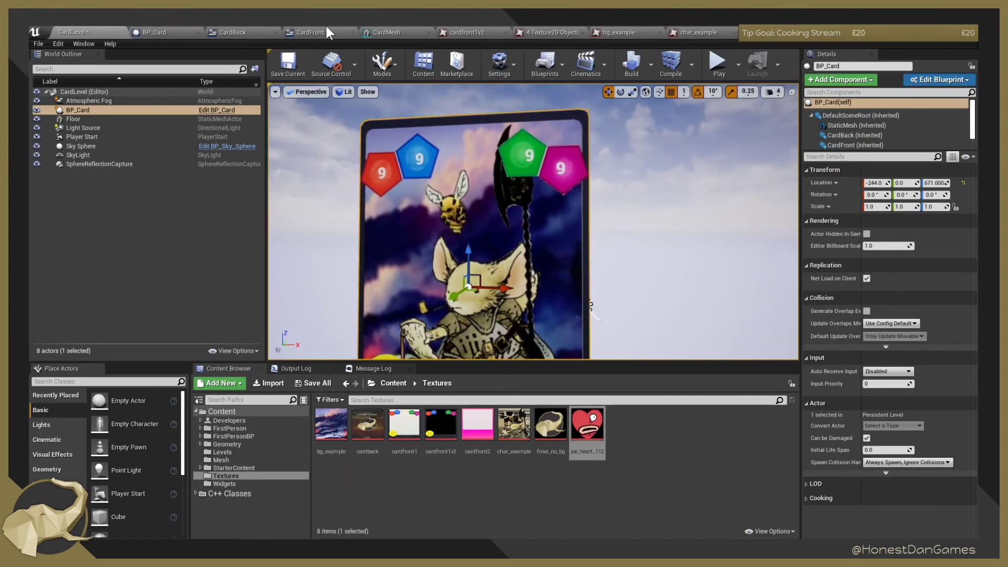
Return to the CardFront widget and delete WisdomPanel, the canvas panel over the blue pentagon.
{"action": "left_click", "coordinate": [310, 32]}
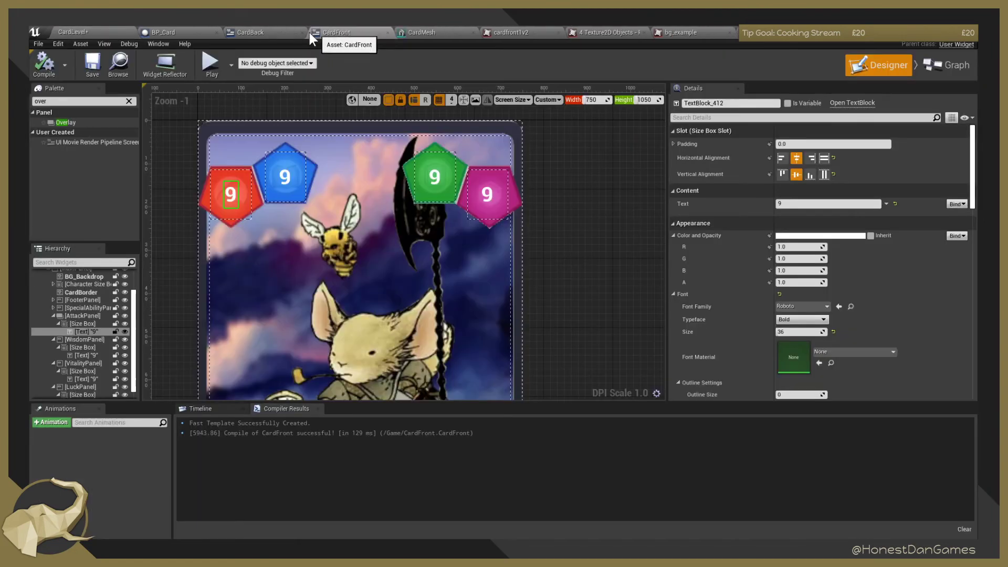
{"action": "left_click", "coordinate": [82, 340]}
{"action": "scroll", "coordinate": [82, 351], "scroll_direction": "down", "scroll_amount": 1}
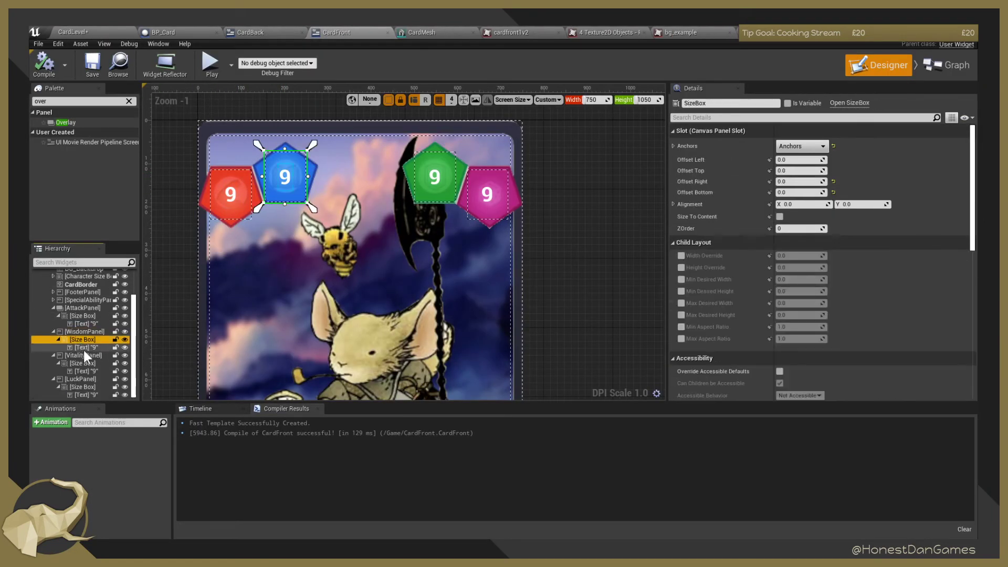
{"action": "left_click", "coordinate": [81, 356]}
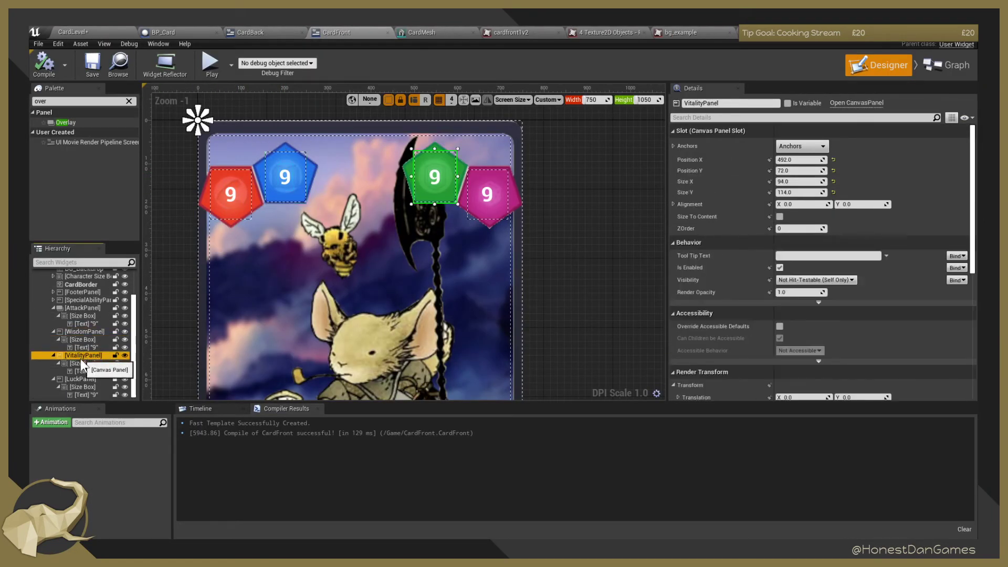
{"action": "left_click", "coordinate": [288, 174]}
{"action": "left_click", "coordinate": [75, 332]}
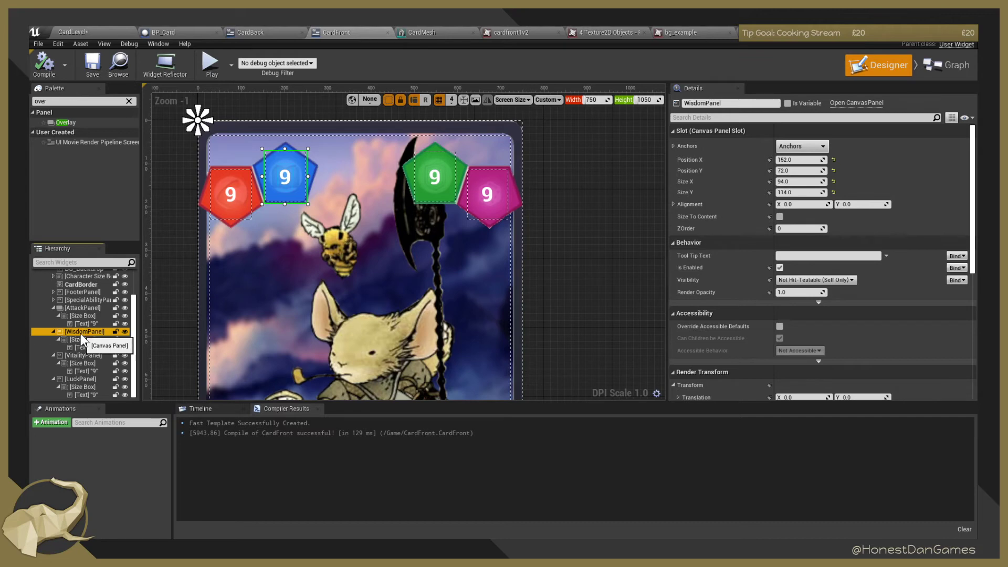
{"action": "key", "text": "Delete"}
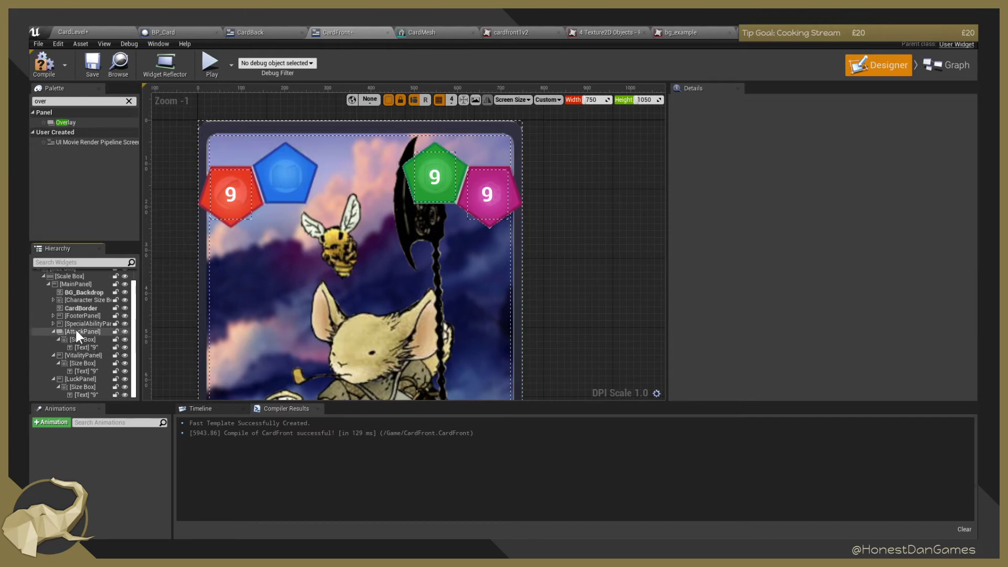
Copy and paste the AttackPanel overlay with its contents, and rename the copy Wis.
{"action": "left_click", "coordinate": [76, 331]}
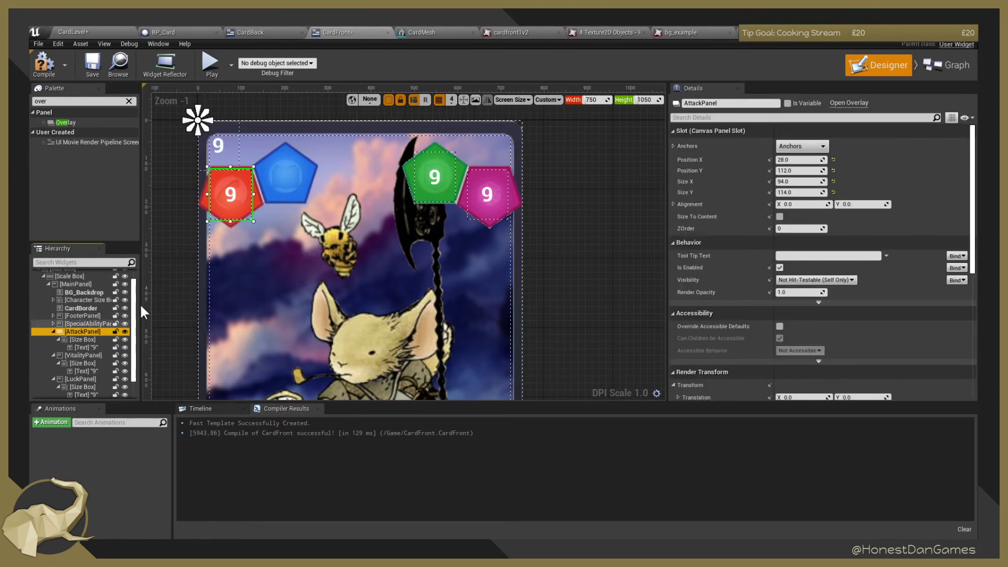
{"action": "left_click", "coordinate": [219, 146]}
{"action": "left_click", "coordinate": [86, 379]}
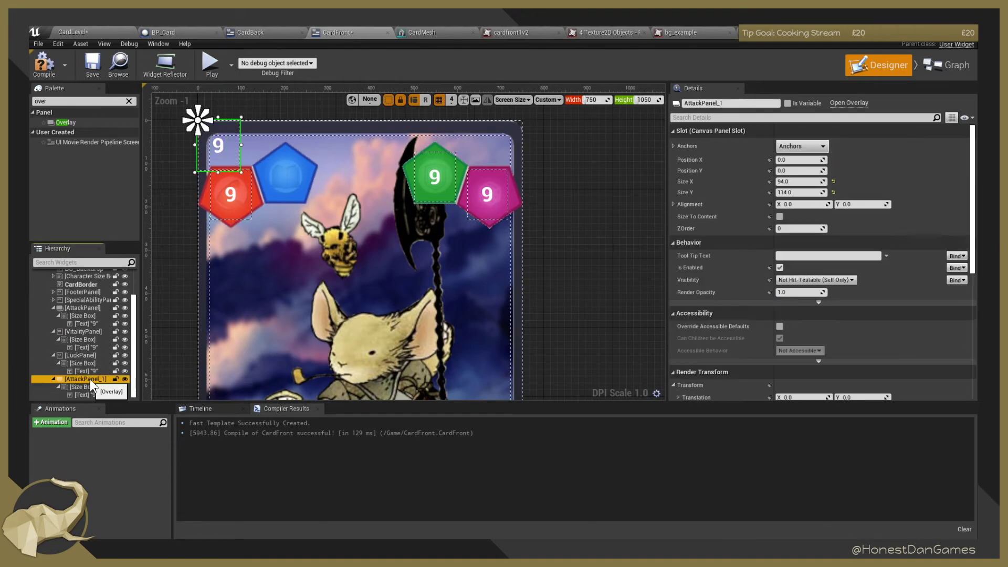
{"action": "left_click", "coordinate": [90, 378]}
{"action": "type", "text": "Wis"}
{"action": "key", "text": "Return"}
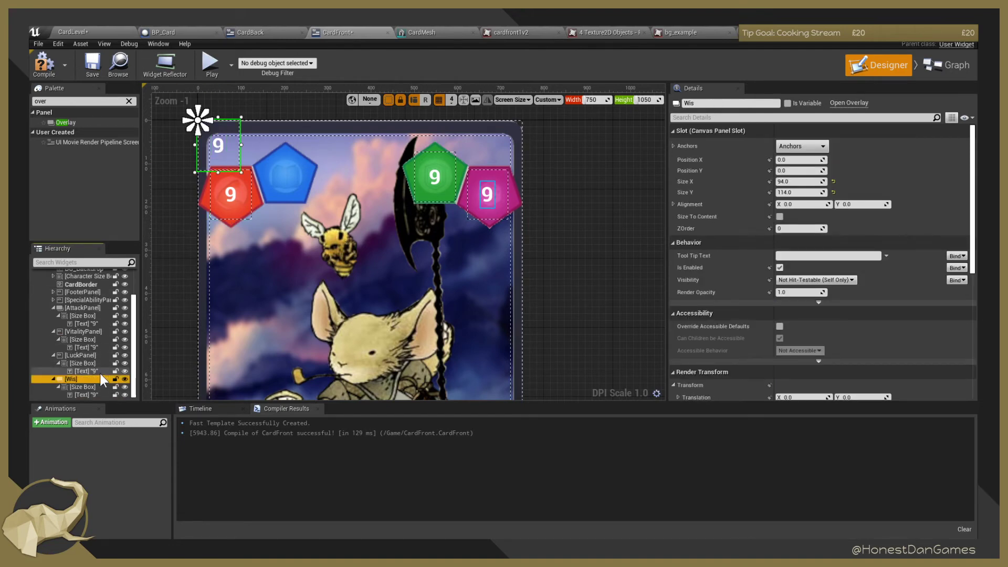
Move the Wis overlay onto the blue pentagon at position X 152, Y 72.
{"action": "left_click_drag", "start_coordinate": [229, 152], "coordinate": [292, 188]}
{"action": "left_click", "coordinate": [801, 145]}
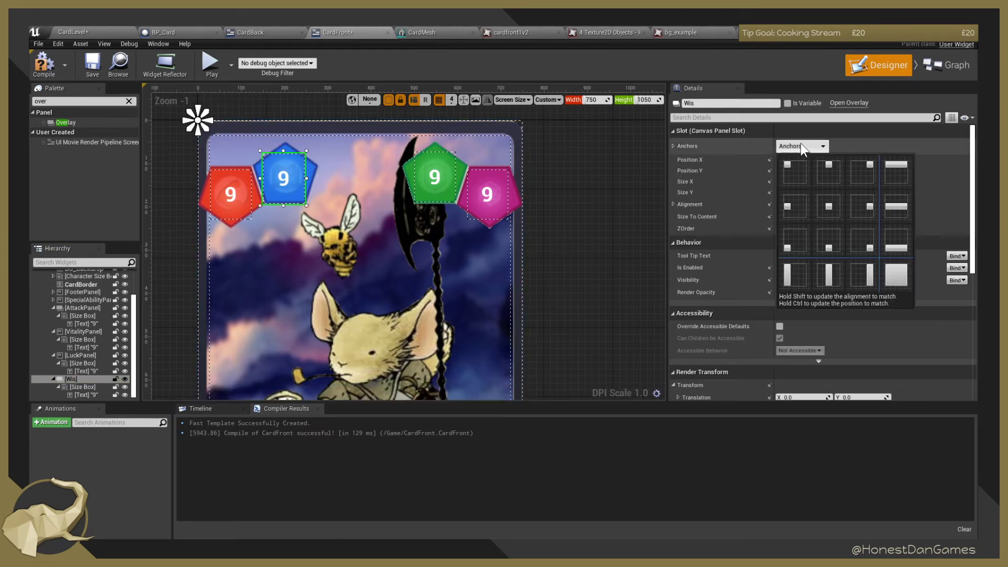
{"action": "left_click", "coordinate": [286, 181]}
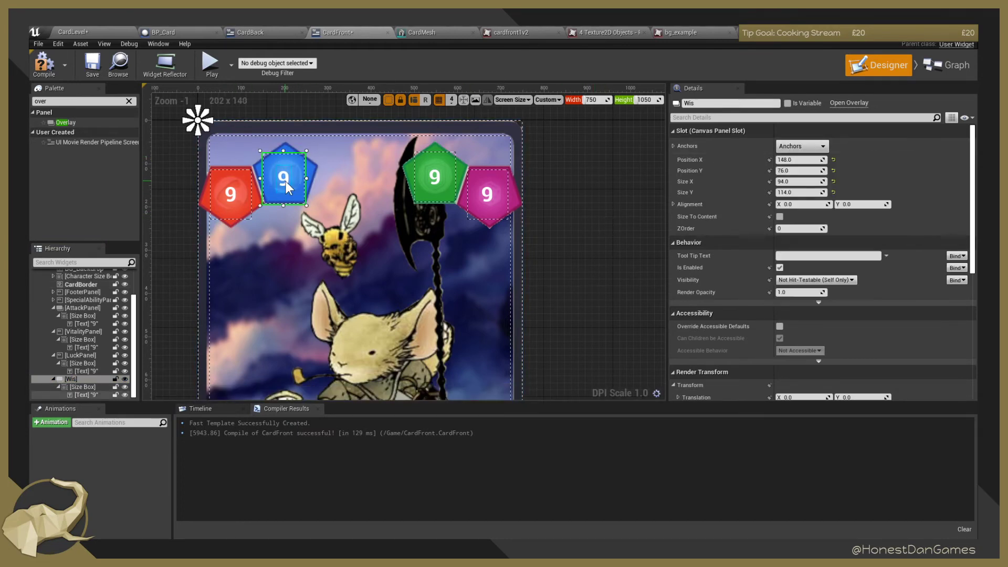
{"action": "left_click_drag", "start_coordinate": [286, 181], "coordinate": [289, 178]}
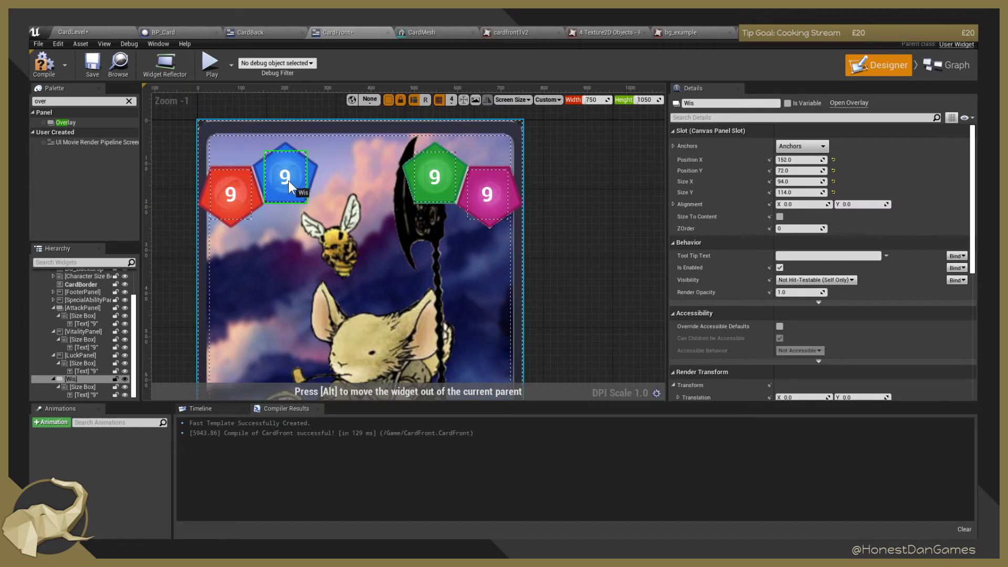
Compile the CardFront widget and the BP_Card blueprint, and view the card in CardLevel.
{"action": "left_click", "coordinate": [340, 171]}
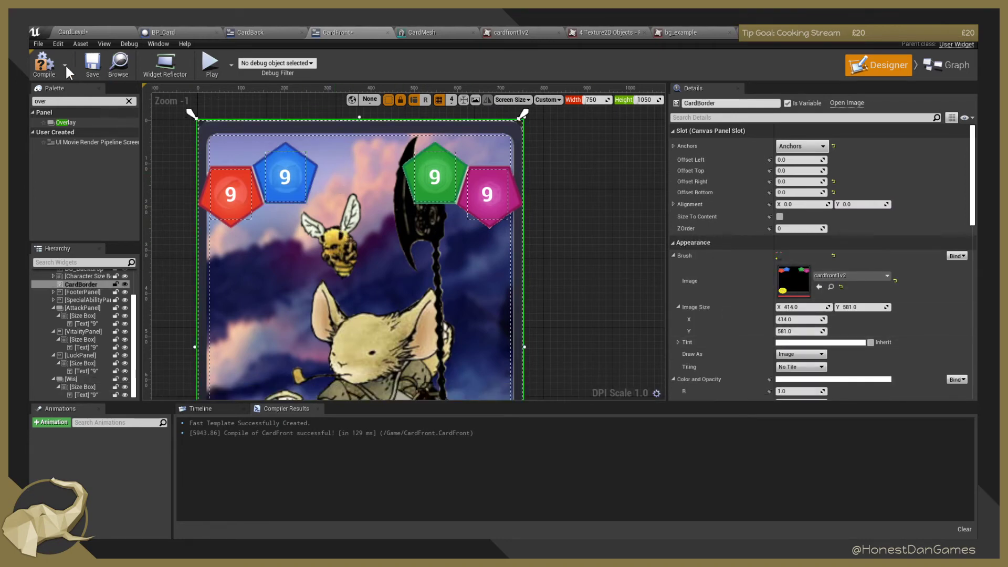
{"action": "left_click", "coordinate": [84, 64]}
{"action": "left_click", "coordinate": [184, 31]}
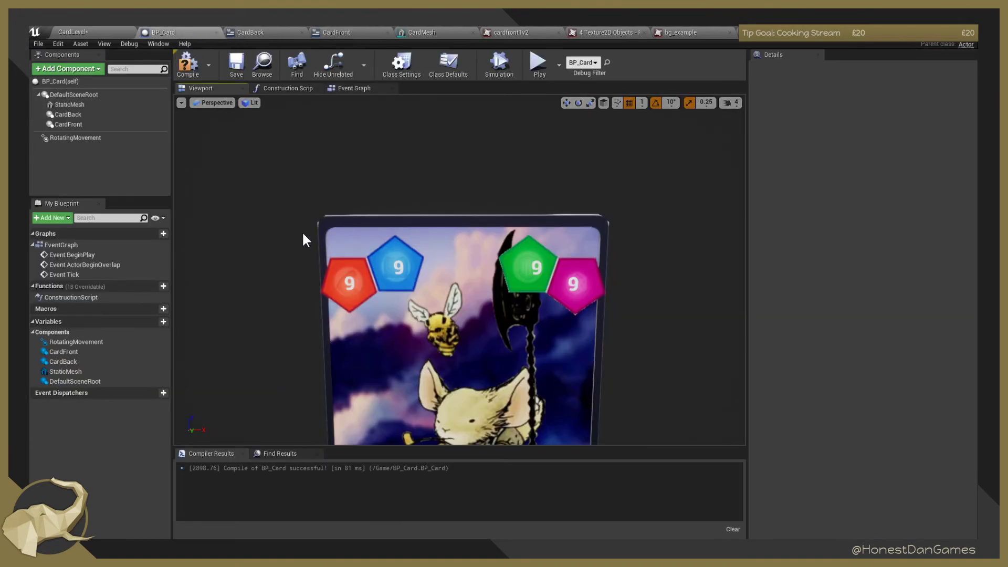
{"action": "left_click", "coordinate": [185, 66]}
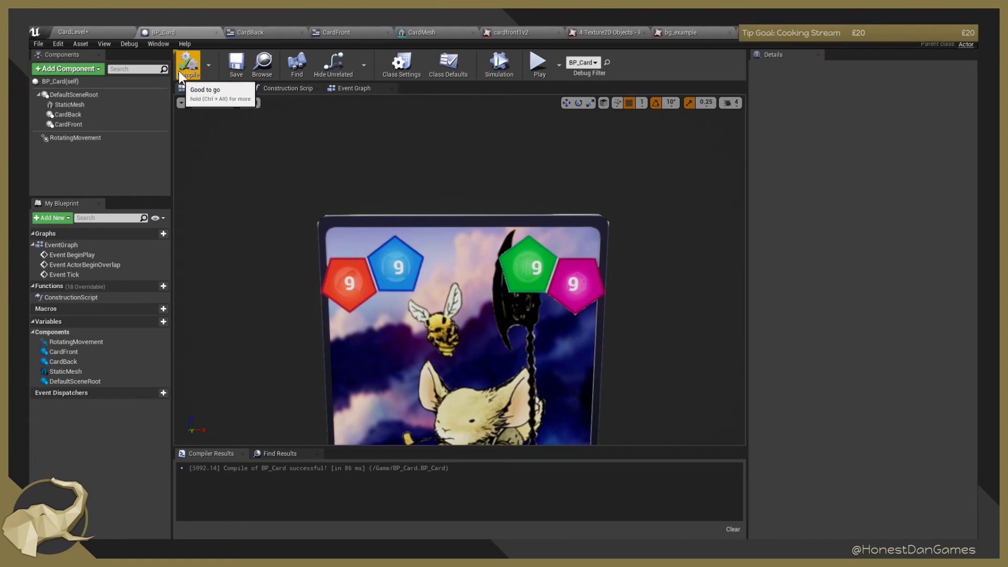
{"action": "left_click", "coordinate": [84, 32]}
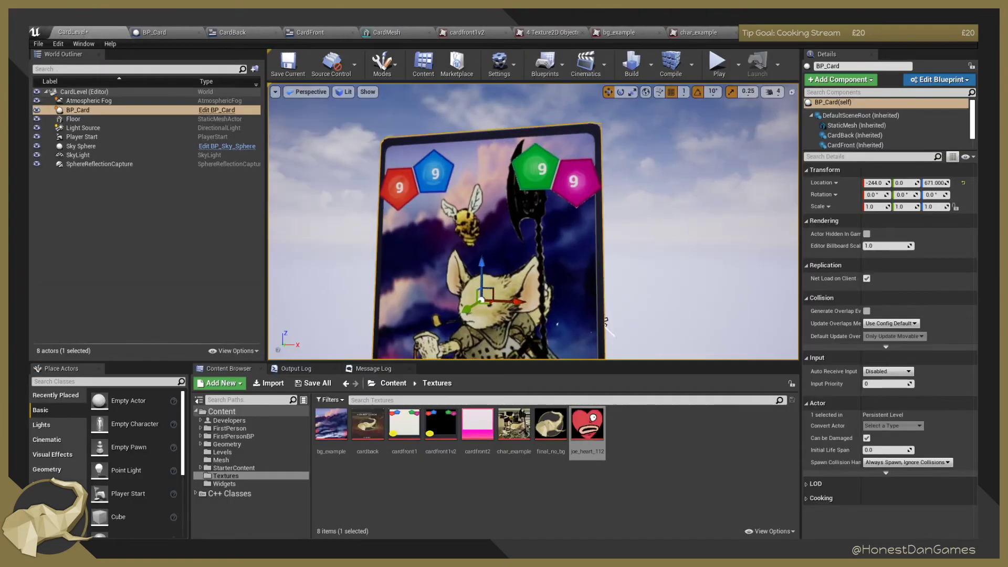
{"action": "left_click_drag", "start_coordinate": [465, 240], "coordinate": [463, 244]}
Return to the CardFront widget and compare the alignment settings of the blue and green pentagons' number texts.
{"action": "left_click", "coordinate": [165, 32]}
{"action": "left_click", "coordinate": [254, 30]}
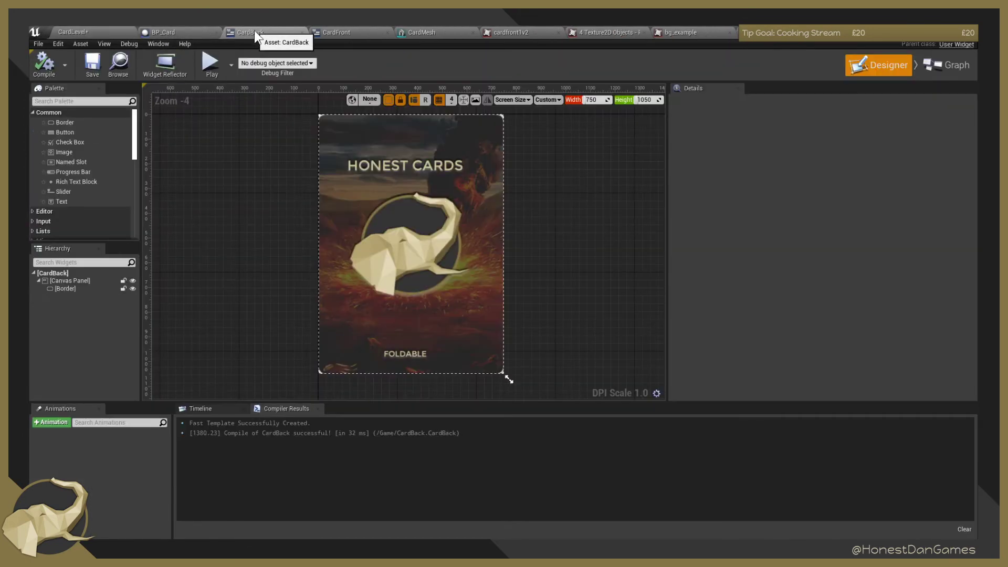
{"action": "left_click", "coordinate": [344, 33]}
{"action": "left_click", "coordinate": [284, 177]}
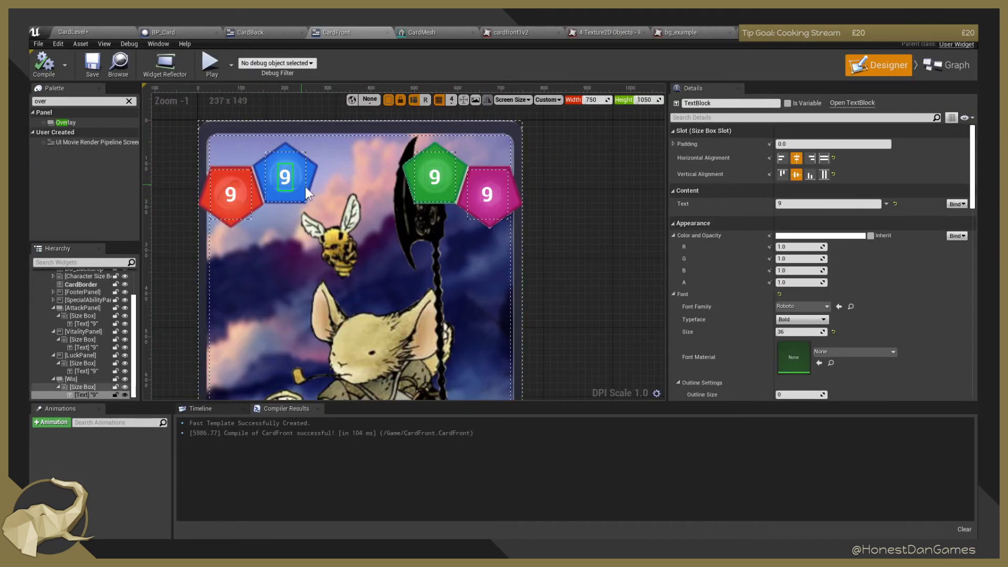
{"action": "left_click", "coordinate": [434, 178]}
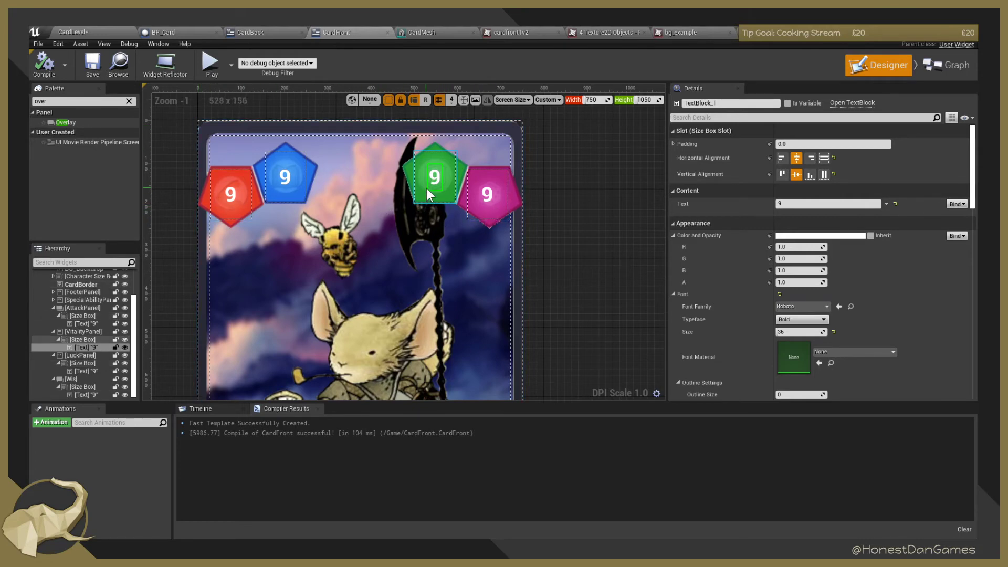
{"action": "left_click", "coordinate": [283, 180]}
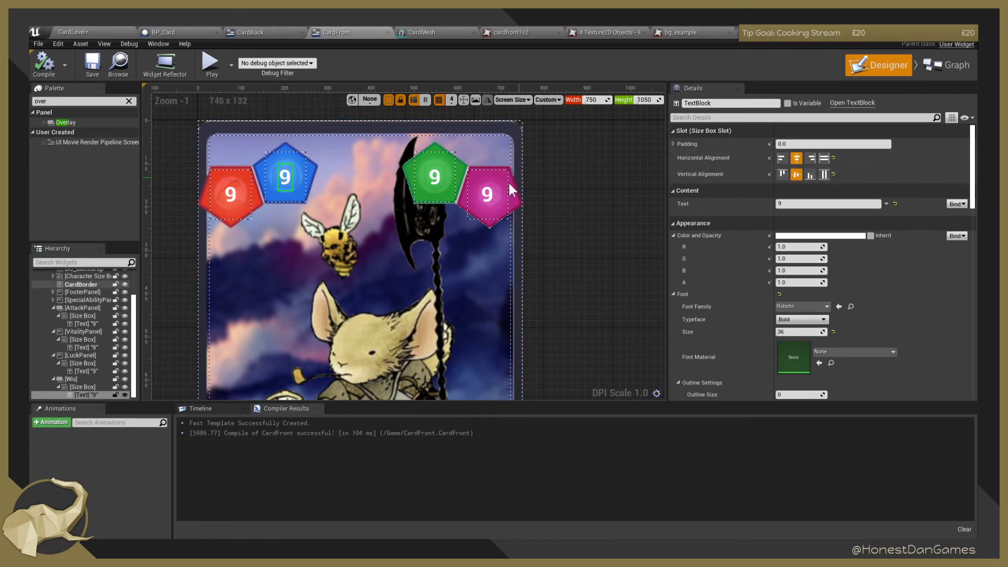
Set the designer's custom preview width to 1450 and examine how the number panels sit relative to the pentagons.
{"action": "left_click_drag", "start_coordinate": [596, 100], "coordinate": [599, 101]}
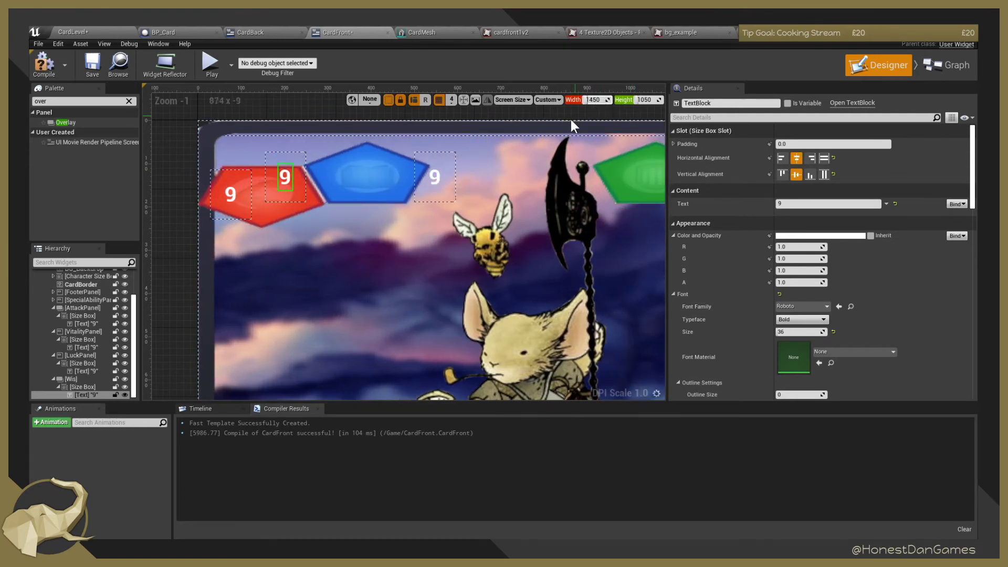
{"action": "scroll", "coordinate": [486, 257], "scroll_direction": "down", "scroll_amount": 5}
{"action": "scroll", "coordinate": [501, 263], "scroll_direction": "up", "scroll_amount": 2}
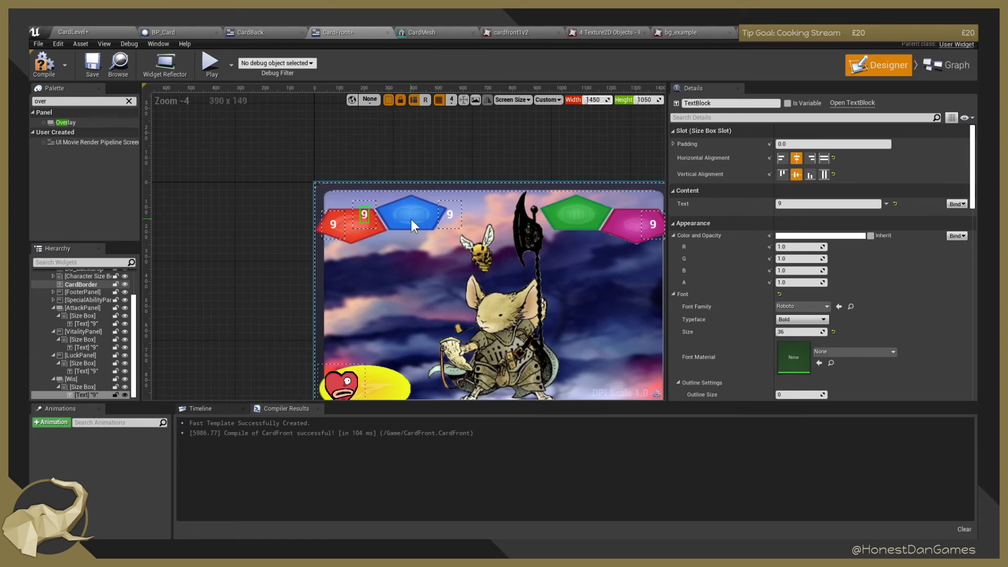
Set the designer's custom preview width to 750.
{"action": "left_click", "coordinate": [598, 101]}
{"action": "type", "text": "750"}
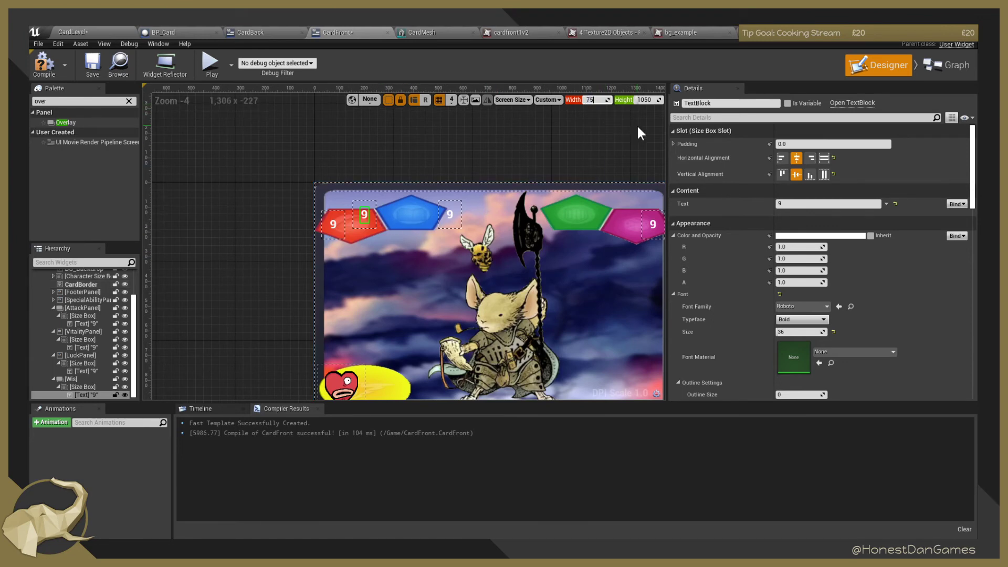
{"action": "key", "text": "Return"}
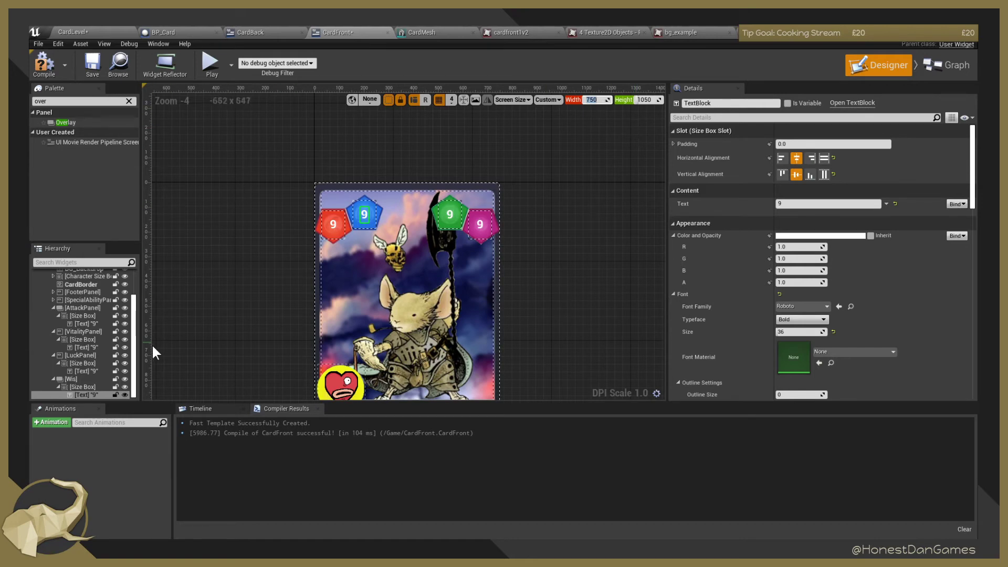
Examine the slot and sizing settings of the Wis overlay, the root size box, scale box, MainPanel and LuckPanel's size box.
{"action": "left_click", "coordinate": [84, 387]}
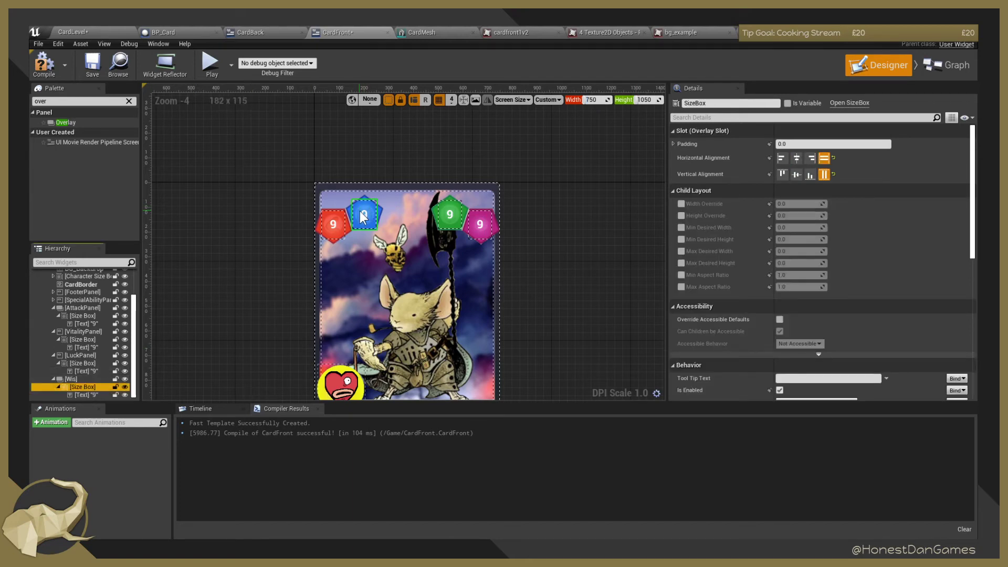
{"action": "scroll", "coordinate": [362, 215], "scroll_direction": "up", "scroll_amount": 2}
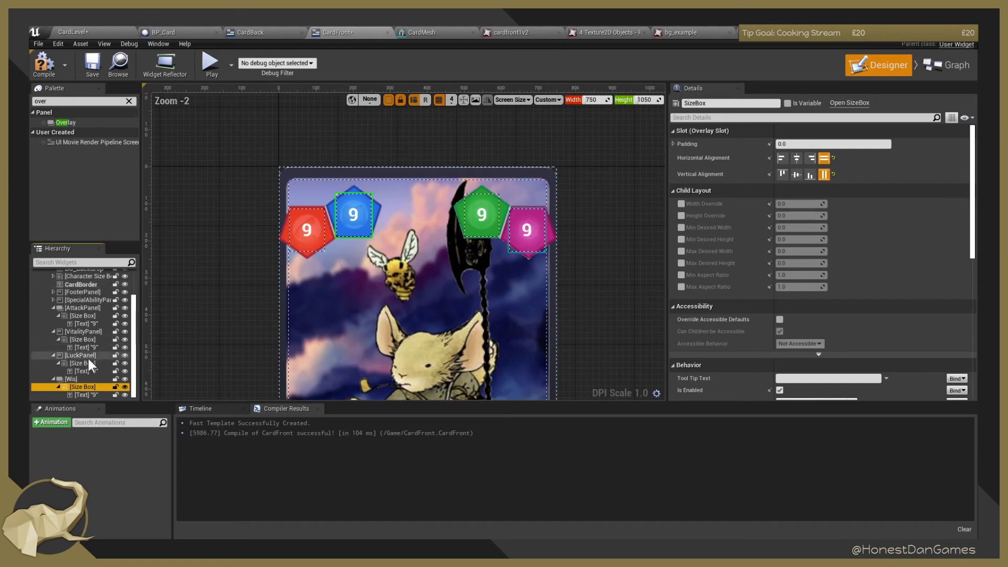
{"action": "left_click", "coordinate": [82, 377]}
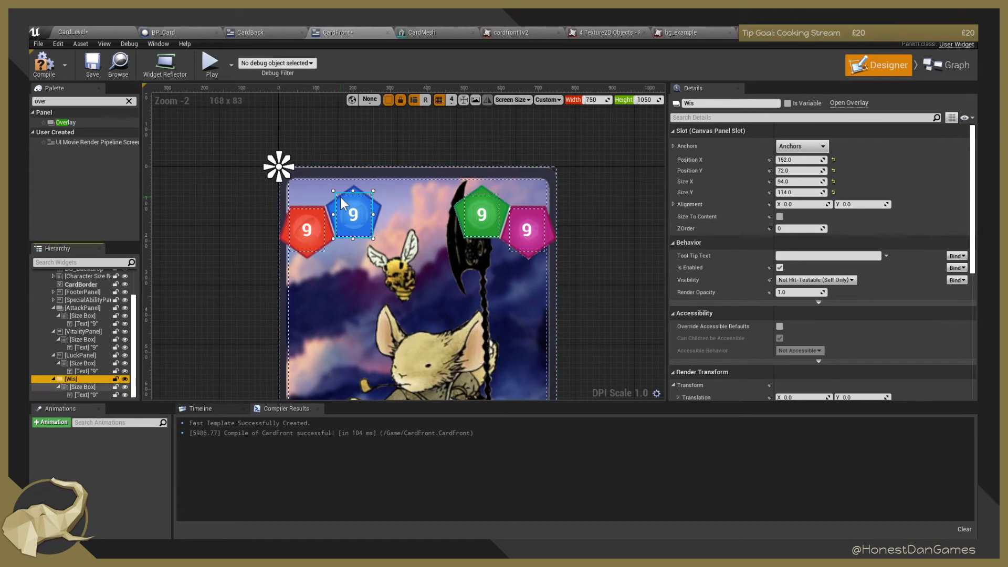
{"action": "scroll", "coordinate": [84, 369], "scroll_direction": "up", "scroll_amount": 3}
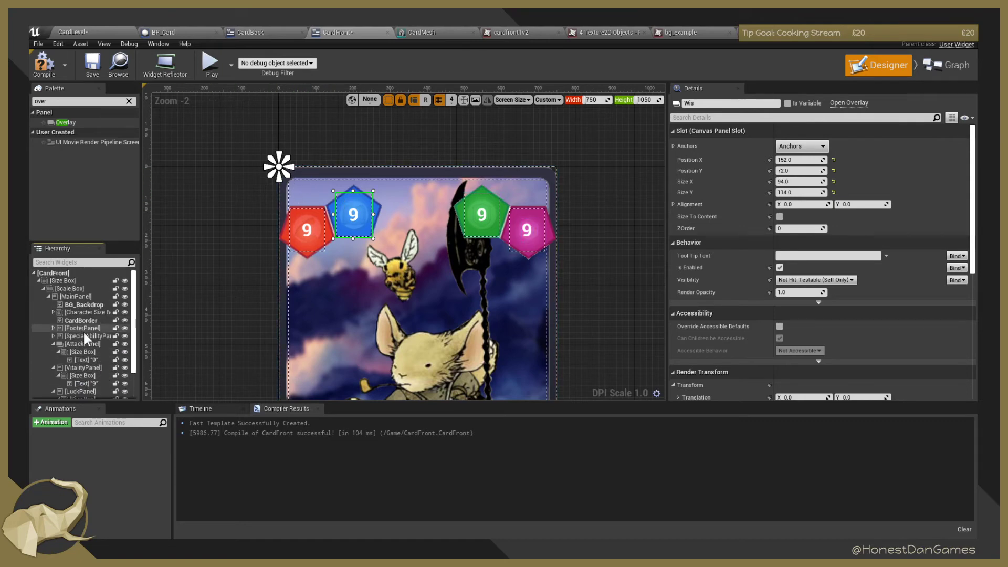
{"action": "left_click", "coordinate": [65, 281]}
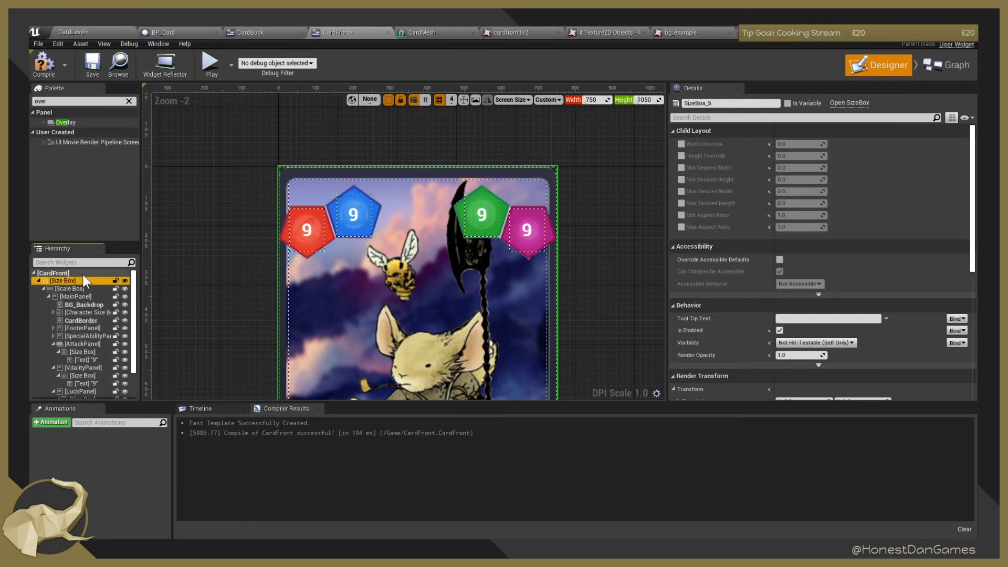
{"action": "left_click", "coordinate": [74, 289]}
{"action": "left_click", "coordinate": [70, 297]}
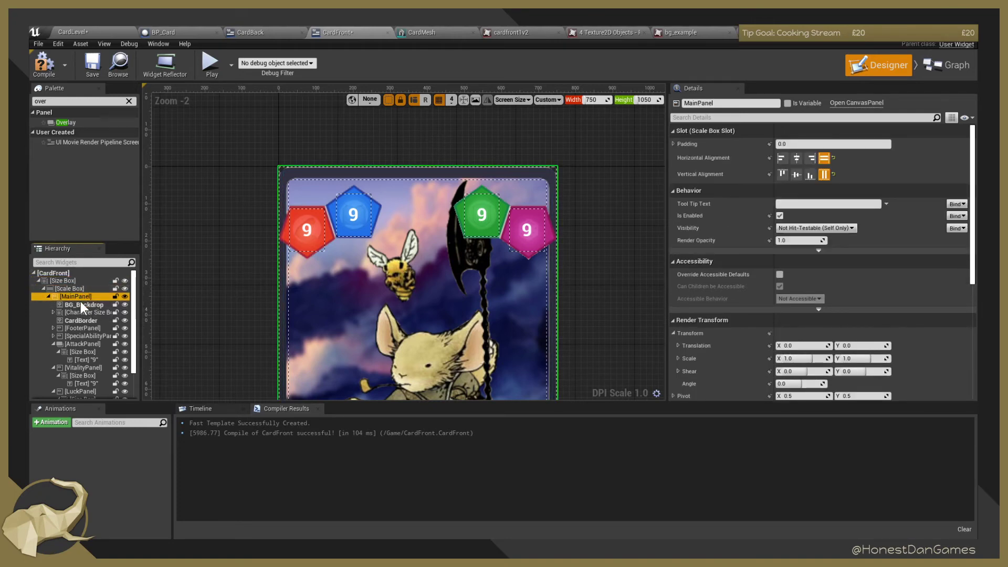
{"action": "mouse_move", "coordinate": [71, 296]}
{"action": "left_mouse_down"}
{"action": "mouse_move", "coordinate": [58, 273]}
{"action": "mouse_move", "coordinate": [77, 297]}
{"action": "left_mouse_up"}
{"action": "left_click", "coordinate": [64, 289]}
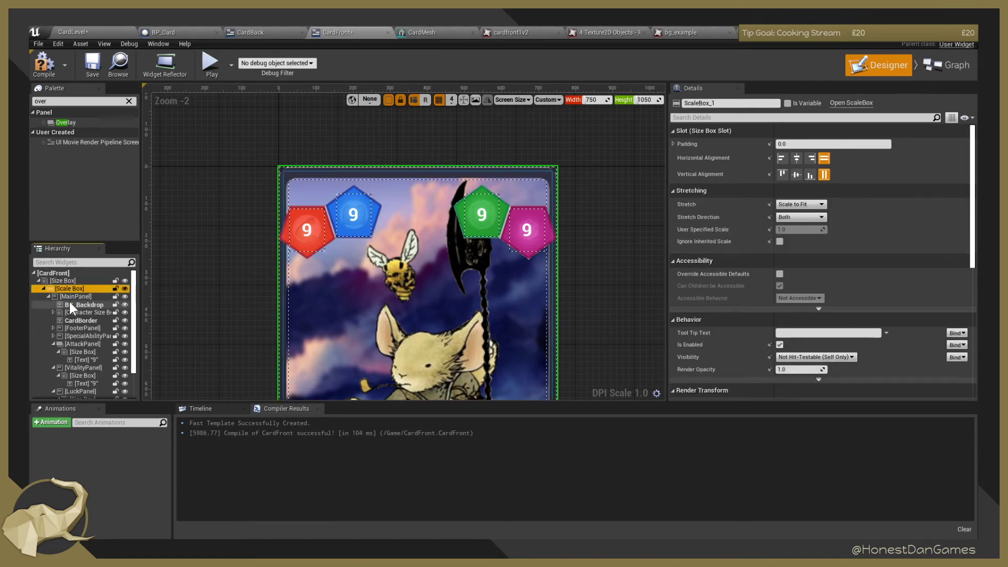
{"action": "left_click", "coordinate": [79, 297]}
{"action": "scroll", "coordinate": [88, 331], "scroll_direction": "down", "scroll_amount": 3}
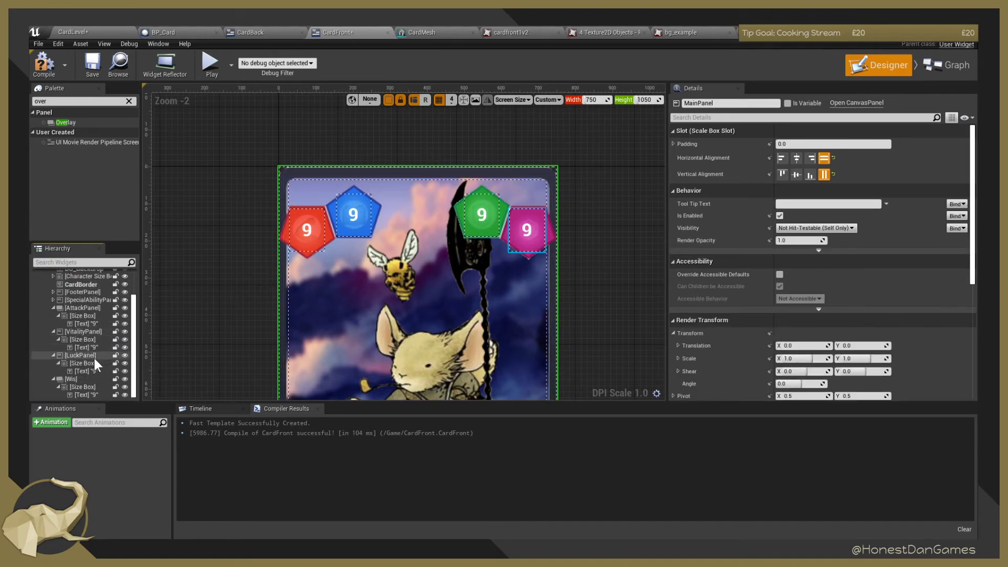
{"action": "left_click", "coordinate": [90, 362]}
{"action": "left_click", "coordinate": [83, 355]}
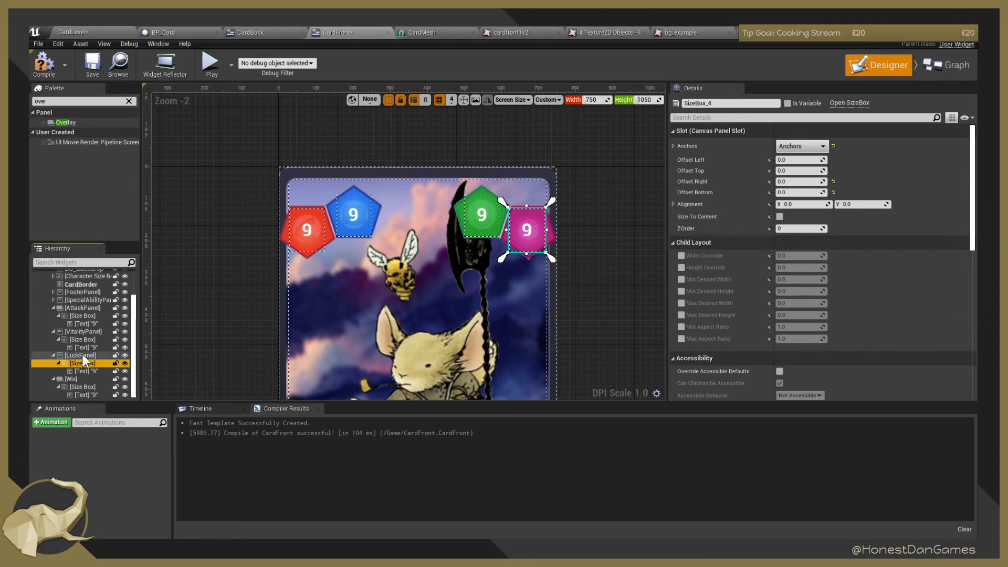
Delete AttackPanel's size box and place its number text directly inside the AttackPanel overlay.
{"action": "left_click", "coordinate": [81, 309]}
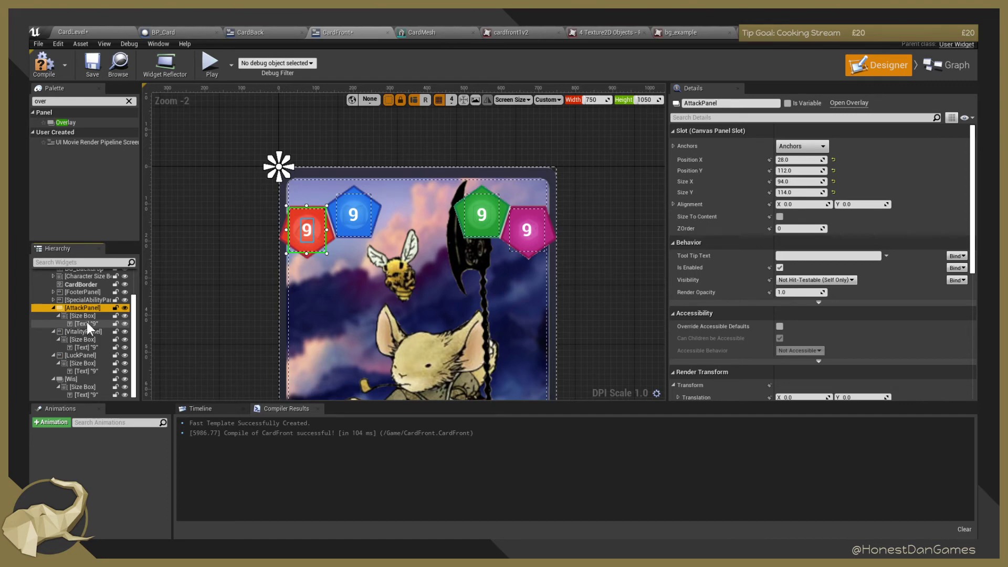
{"action": "mouse_move", "coordinate": [81, 323]}
{"action": "left_mouse_down"}
{"action": "mouse_move", "coordinate": [75, 310]}
{"action": "mouse_move", "coordinate": [87, 309]}
{"action": "left_mouse_up"}
{"action": "left_click", "coordinate": [79, 316]}
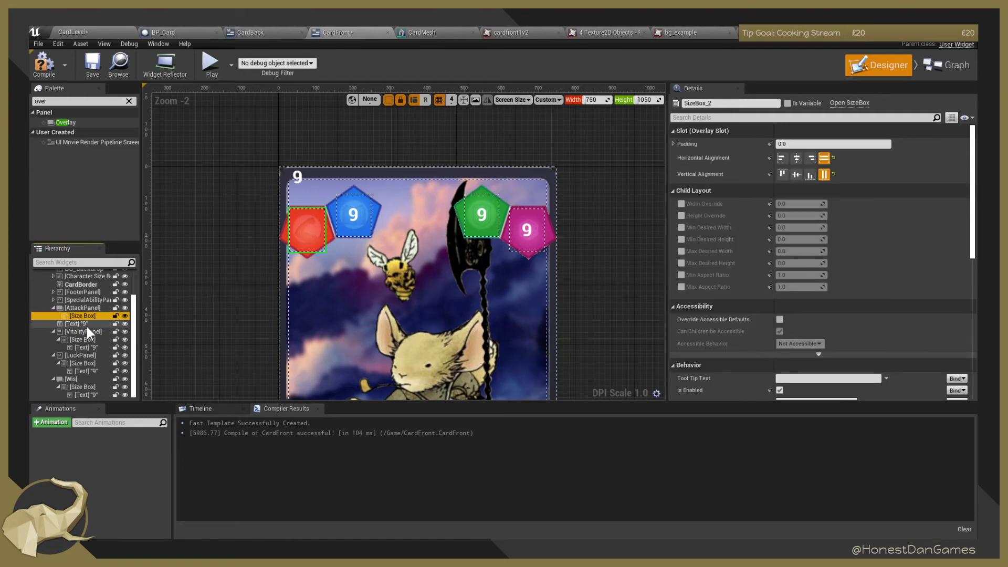
{"action": "key", "text": "Delete"}
{"action": "left_click_drag", "start_coordinate": [67, 324], "coordinate": [77, 317]}
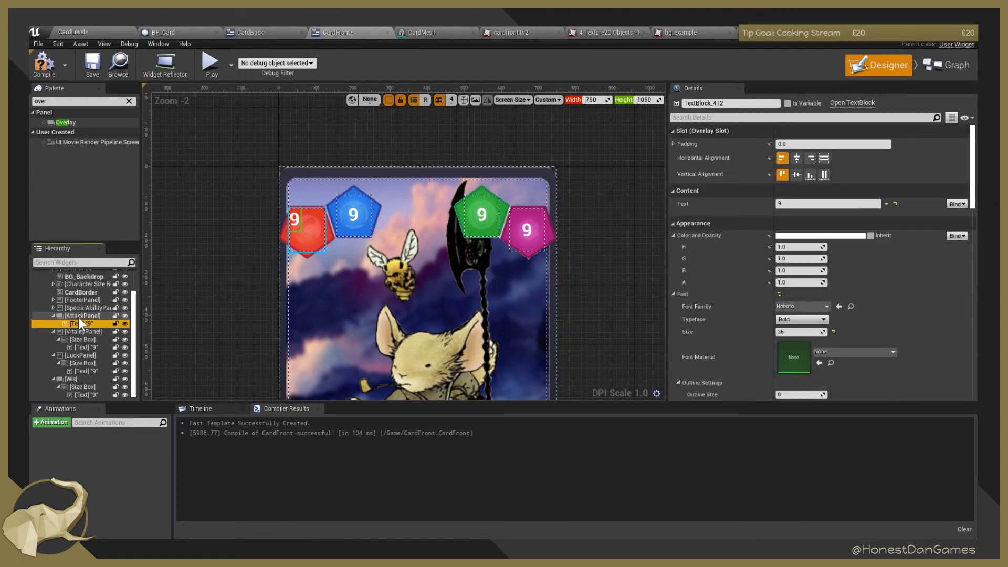
Center AttackPanel's number text horizontally and vertically within its overlay.
{"action": "left_click", "coordinate": [796, 158]}
{"action": "left_click", "coordinate": [797, 174]}
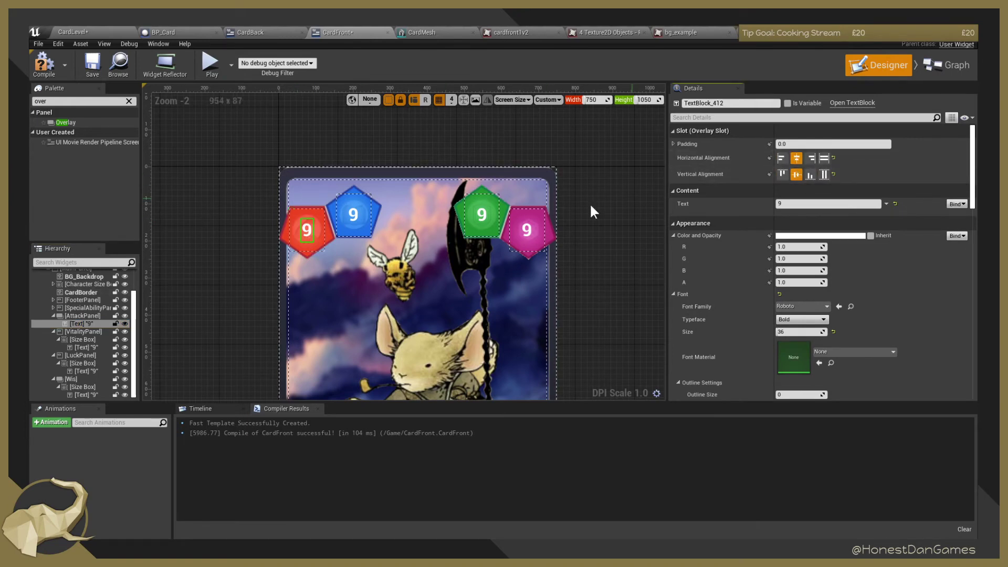
{"action": "left_click", "coordinate": [81, 316]}
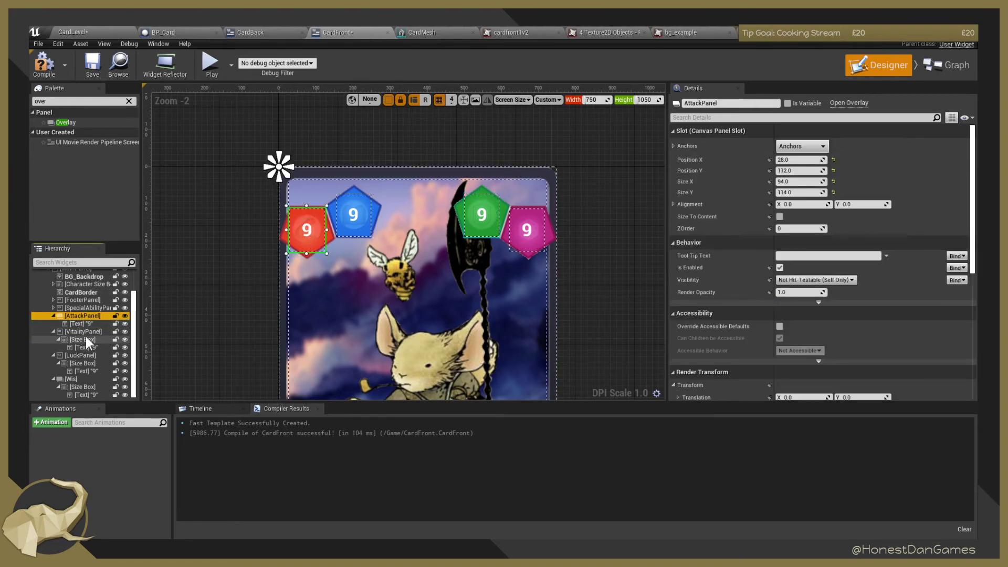
Move VitalityPanel's number text directly under the panel and delete its size box.
{"action": "left_click", "coordinate": [83, 347]}
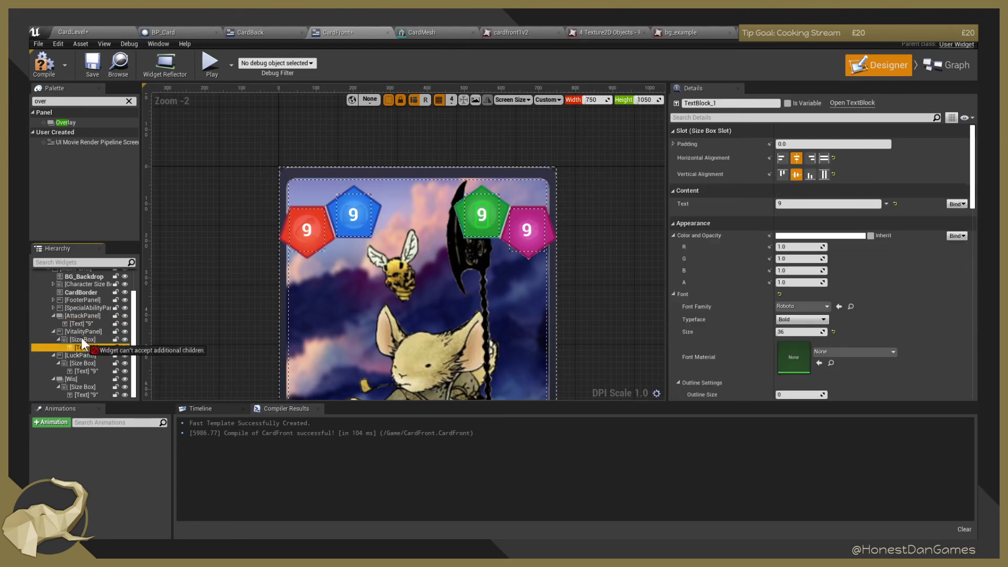
{"action": "left_click", "coordinate": [82, 339]}
{"action": "key", "text": "Delete"}
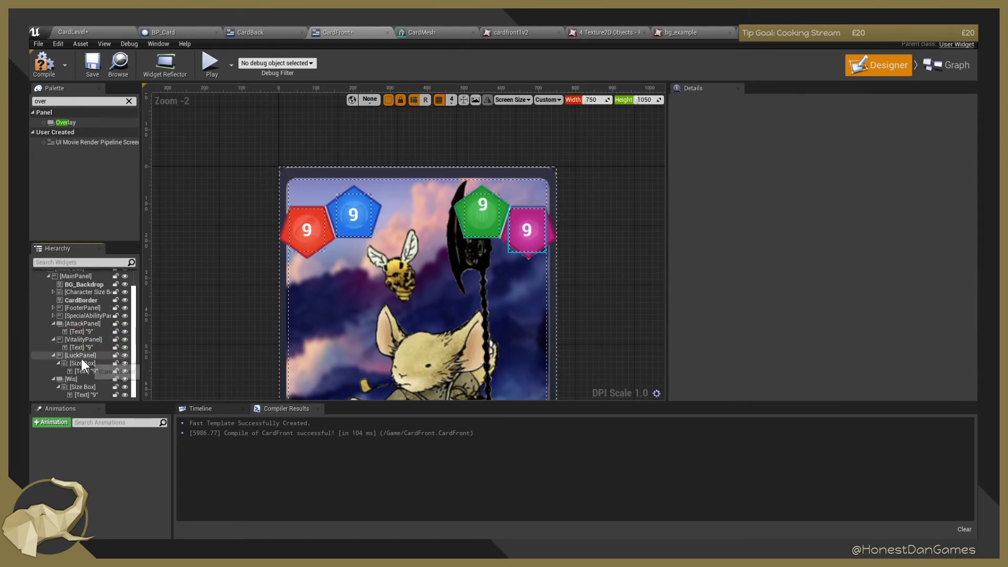
Move LuckPanel's number text directly under the panel and delete its size box.
{"action": "left_click", "coordinate": [81, 357]}
{"action": "left_click", "coordinate": [80, 363]}
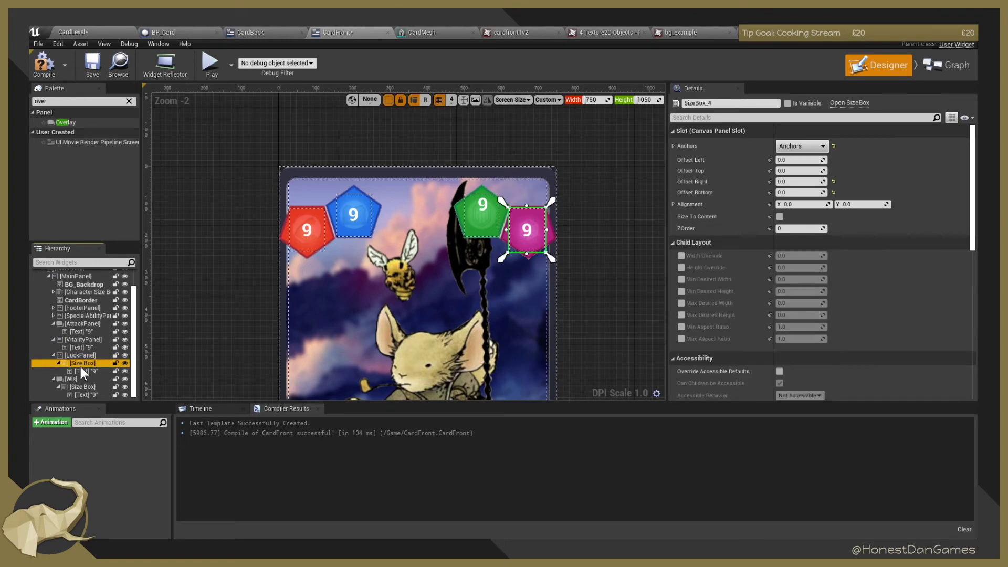
{"action": "left_click_drag", "start_coordinate": [79, 371], "coordinate": [77, 356]}
{"action": "left_click", "coordinate": [76, 362]}
{"action": "key", "text": "Delete"}
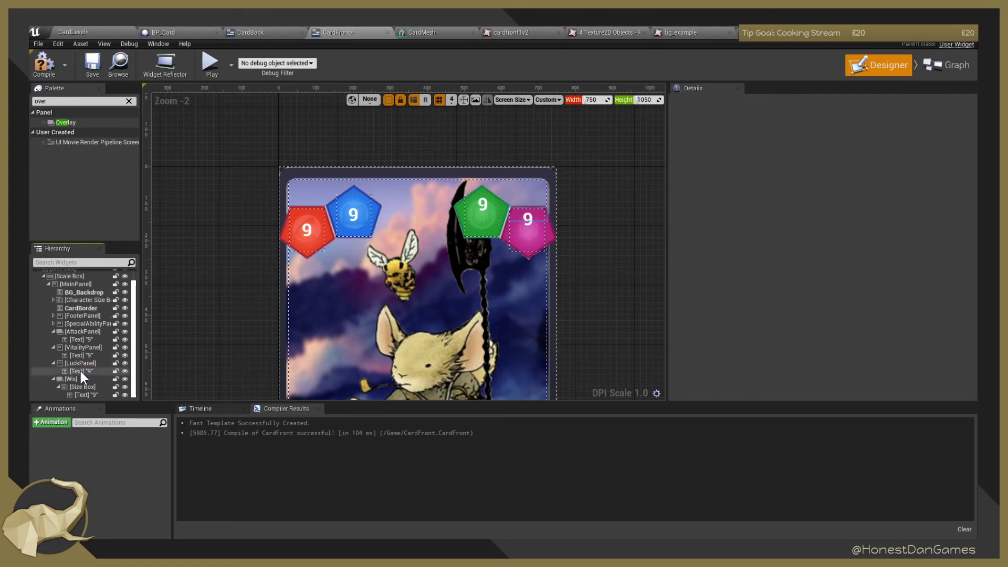
Move the Wis number text directly into the Wis overlay and delete its size box.
{"action": "left_click", "coordinate": [82, 387]}
{"action": "left_click_drag", "start_coordinate": [81, 394], "coordinate": [71, 379]}
{"action": "left_click", "coordinate": [77, 387]}
{"action": "key", "text": "Delete"}
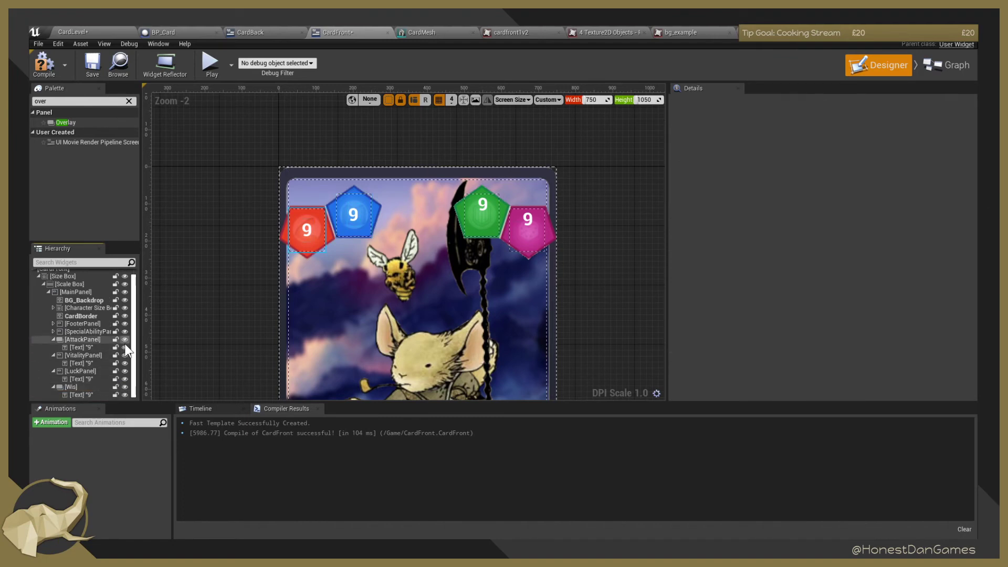
Compare the slot and alignment settings of AttackPanel, VitalityPanel and LuckPanel and of their number texts.
{"action": "left_click", "coordinate": [78, 378]}
{"action": "left_click", "coordinate": [81, 395], "text": "ctrl"}
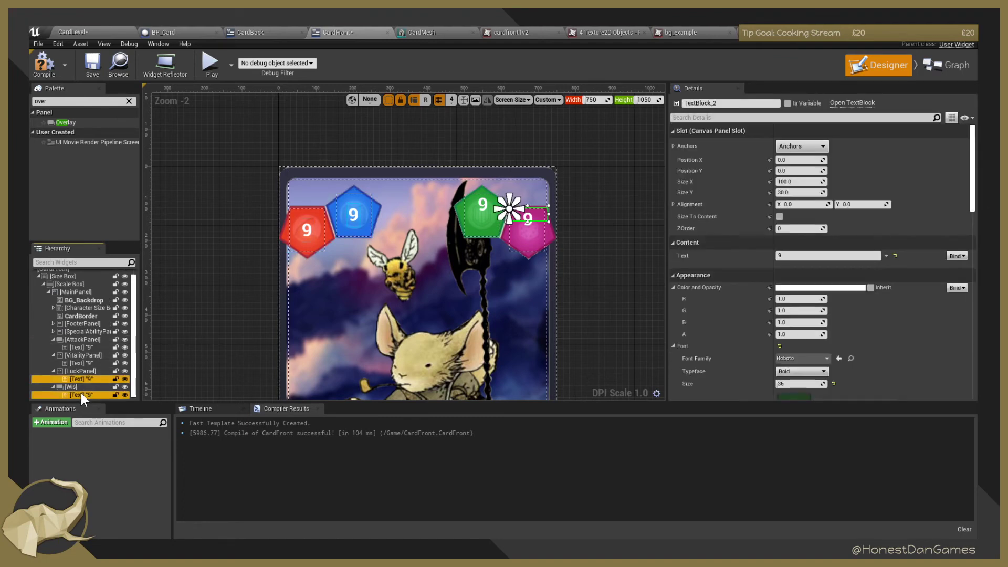
{"action": "left_click", "coordinate": [81, 379]}
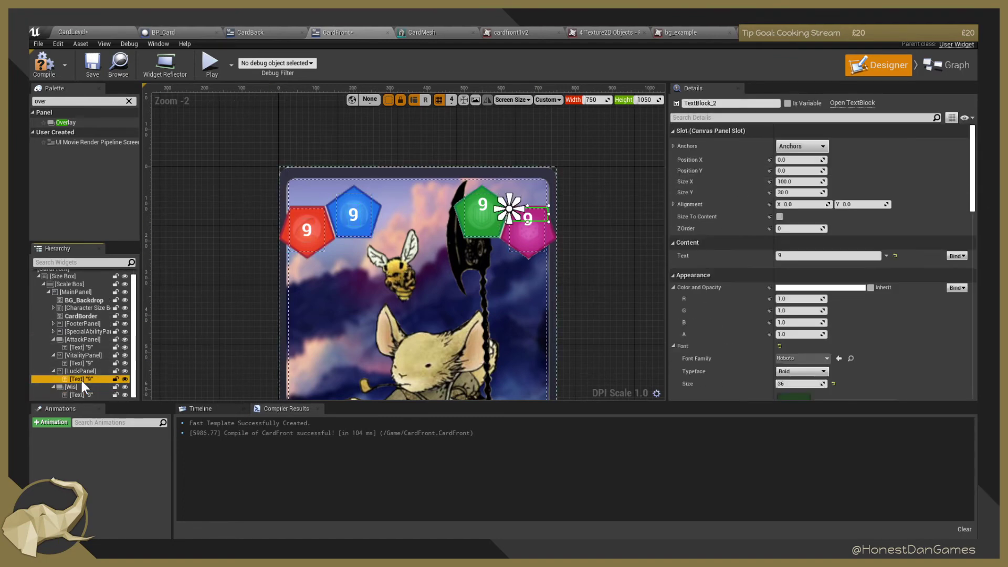
{"action": "scroll", "coordinate": [707, 330], "scroll_direction": "down", "scroll_amount": 10}
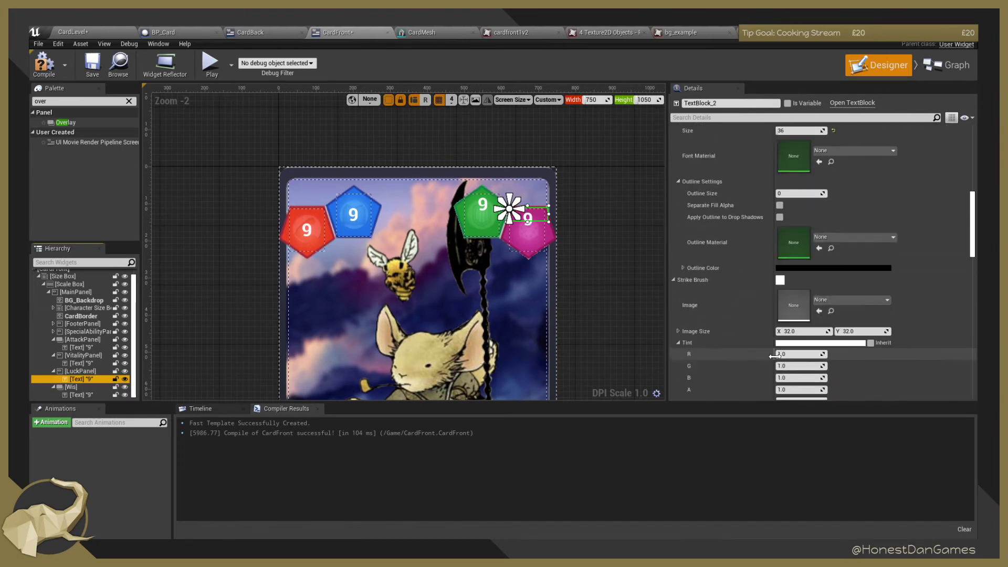
{"action": "left_click", "coordinate": [86, 370]}
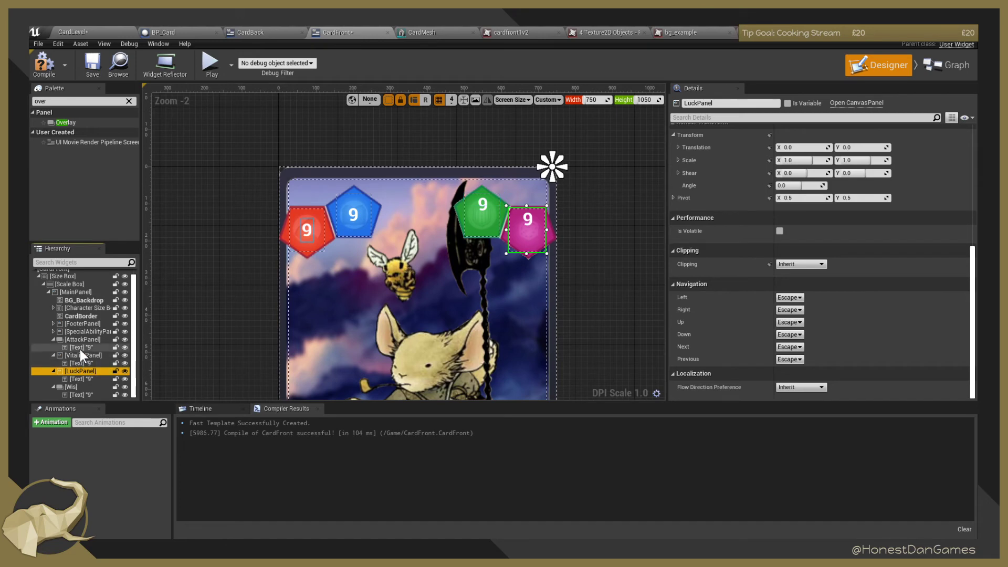
{"action": "left_click", "coordinate": [82, 347]}
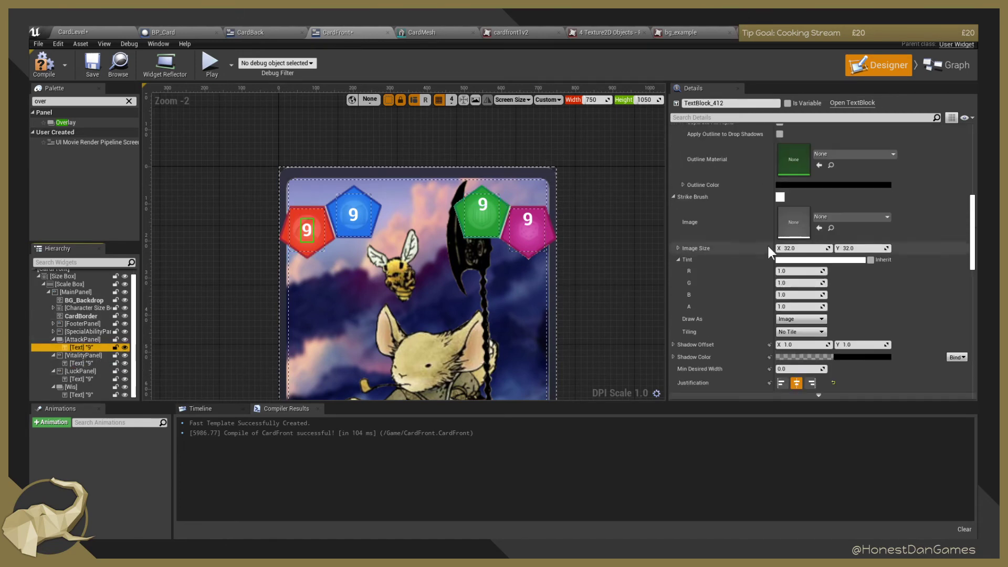
{"action": "scroll", "coordinate": [788, 263], "scroll_direction": "up", "scroll_amount": 6}
{"action": "scroll", "coordinate": [808, 275], "scroll_direction": "up", "scroll_amount": 4}
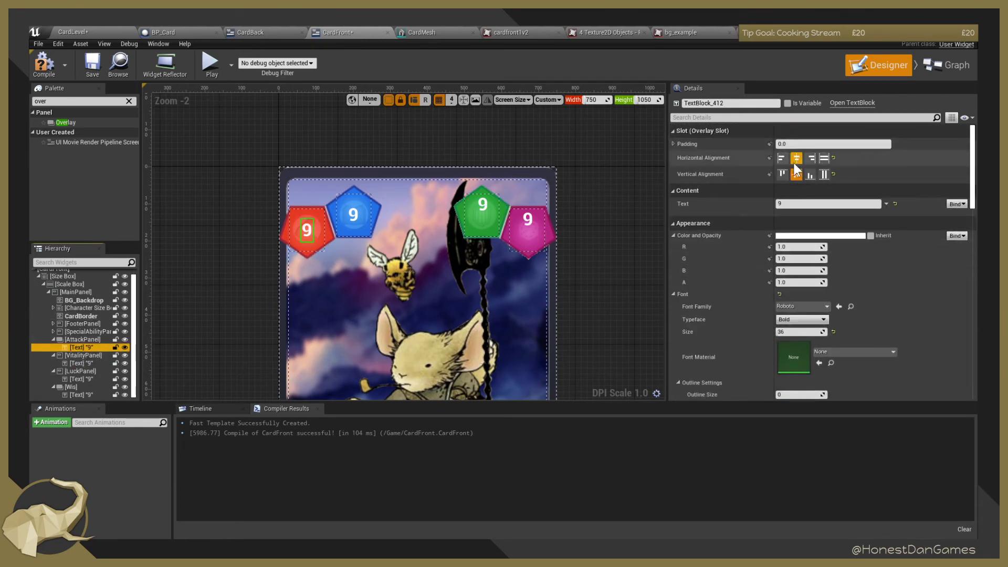
{"action": "left_click", "coordinate": [89, 340]}
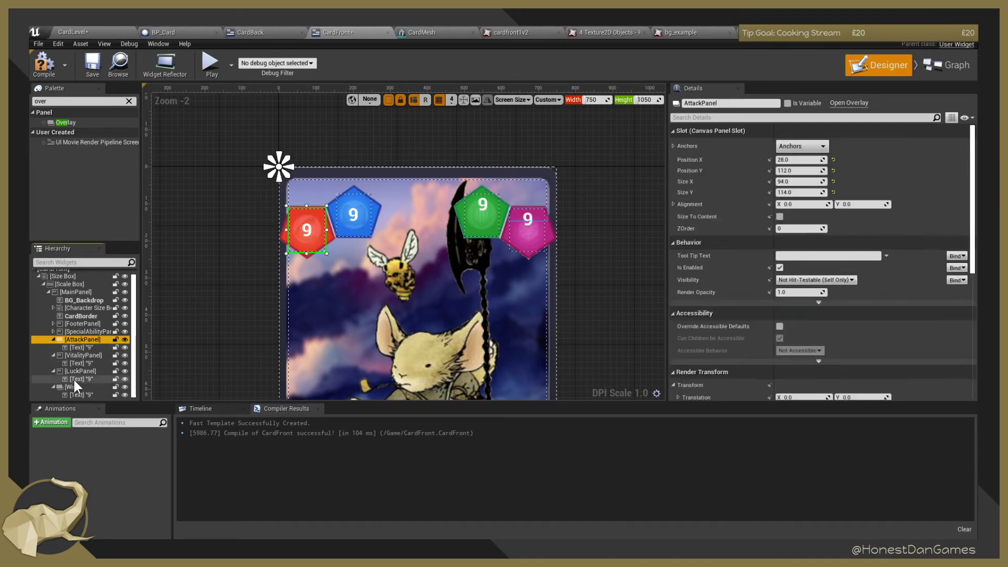
{"action": "left_click", "coordinate": [76, 370]}
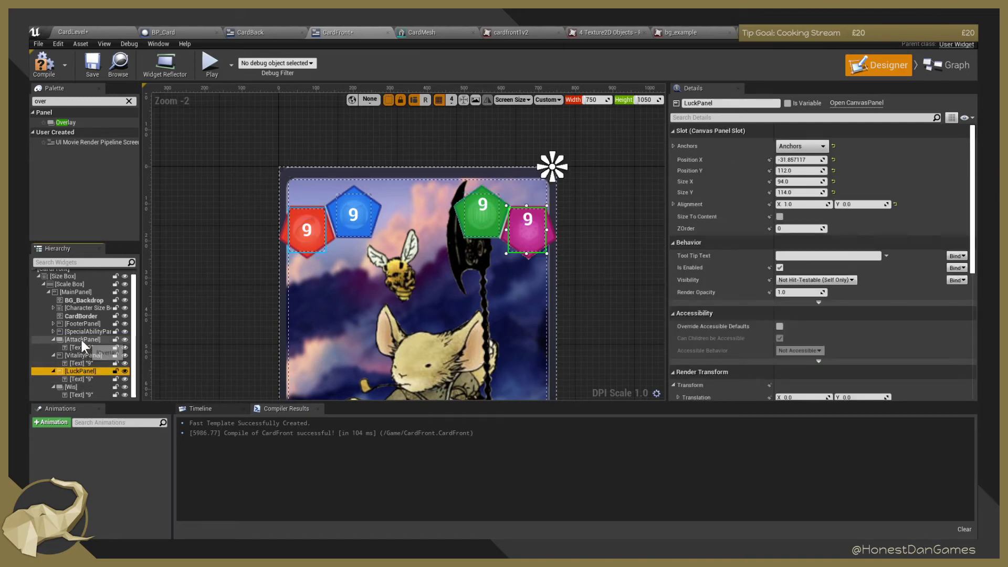
{"action": "left_click", "coordinate": [80, 348]}
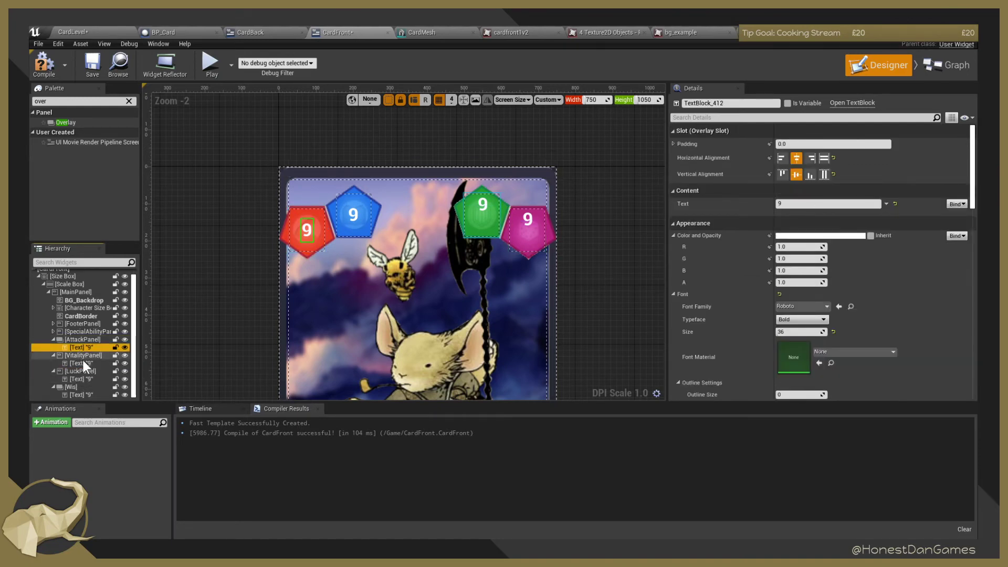
{"action": "left_click", "coordinate": [80, 363]}
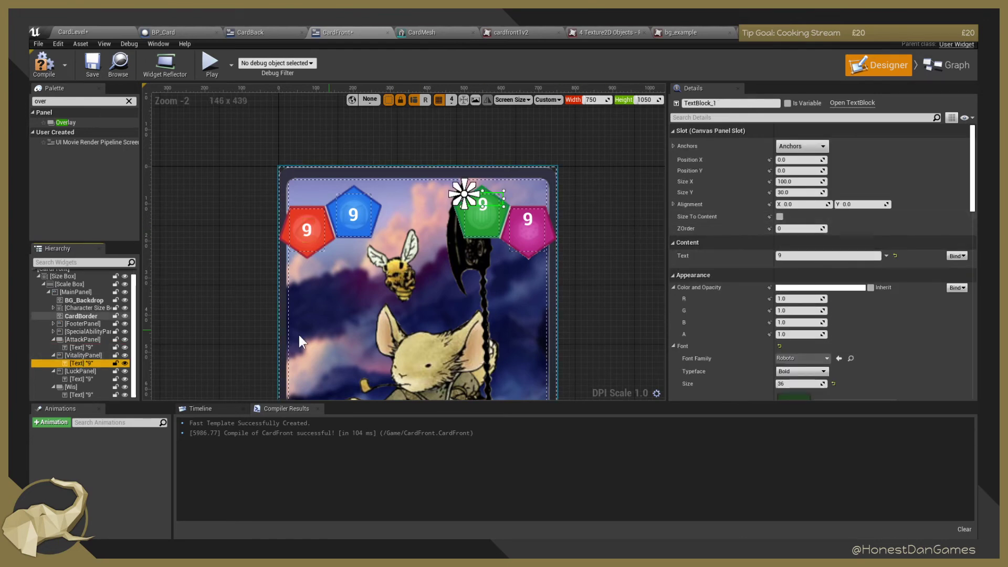
{"action": "left_click", "coordinate": [81, 340]}
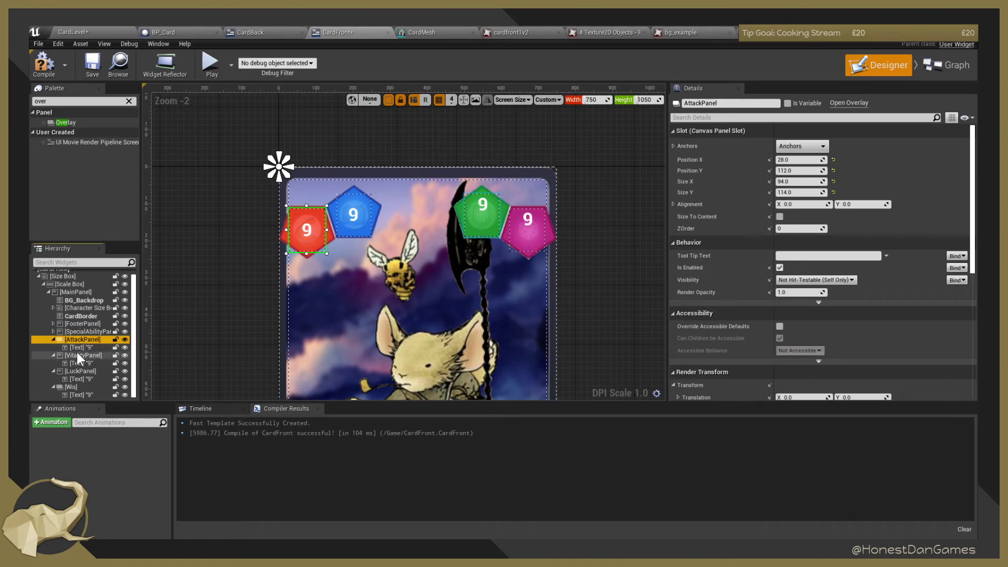
{"action": "left_click", "coordinate": [93, 348]}
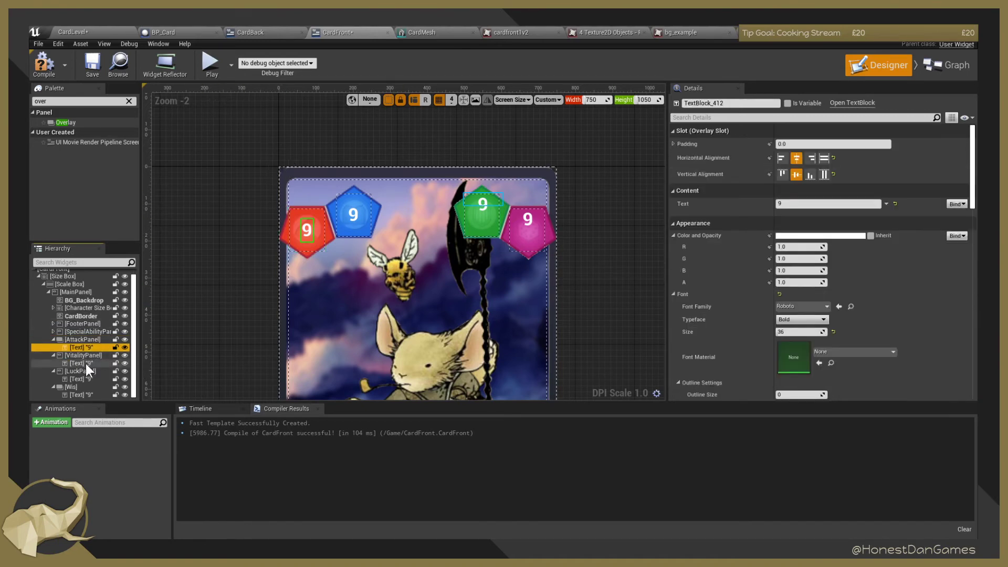
{"action": "left_click", "coordinate": [86, 364]}
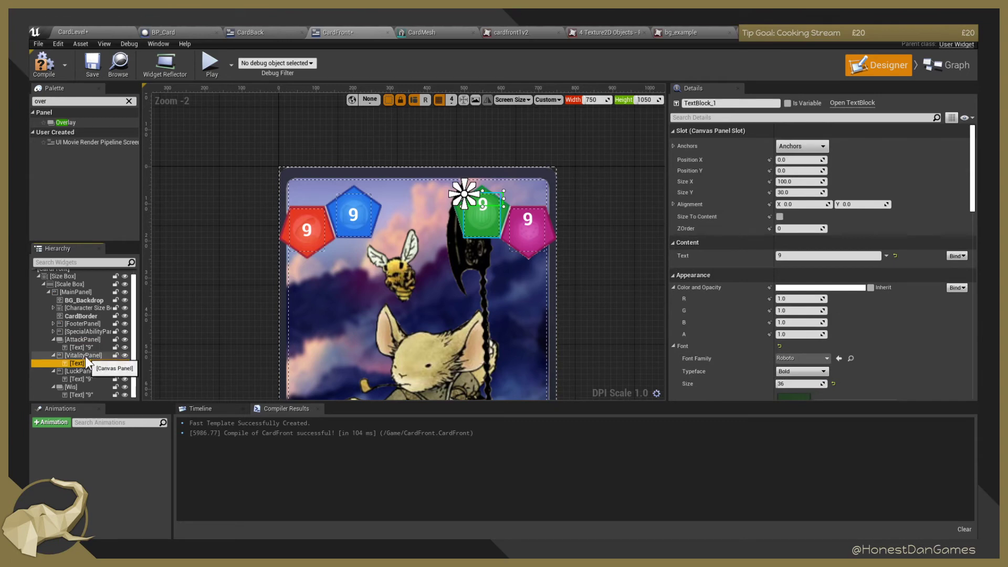
Replace the VitalityPanel canvas panel with an overlay and expand it in the hierarchy.
{"action": "left_click", "coordinate": [85, 356]}
{"action": "right_click", "coordinate": [84, 355]}
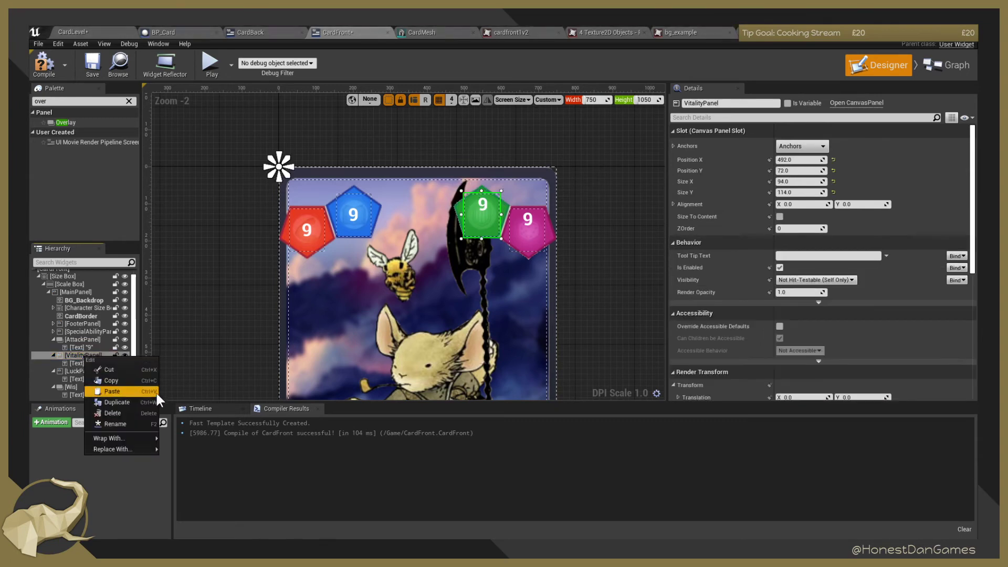
{"action": "mouse_move", "coordinate": [139, 446]}
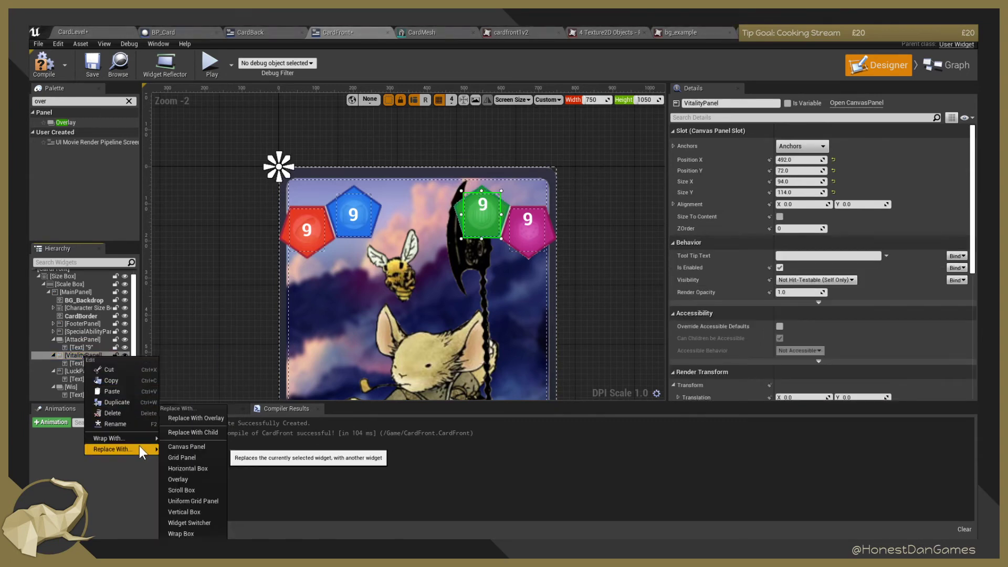
{"action": "left_click", "coordinate": [181, 479]}
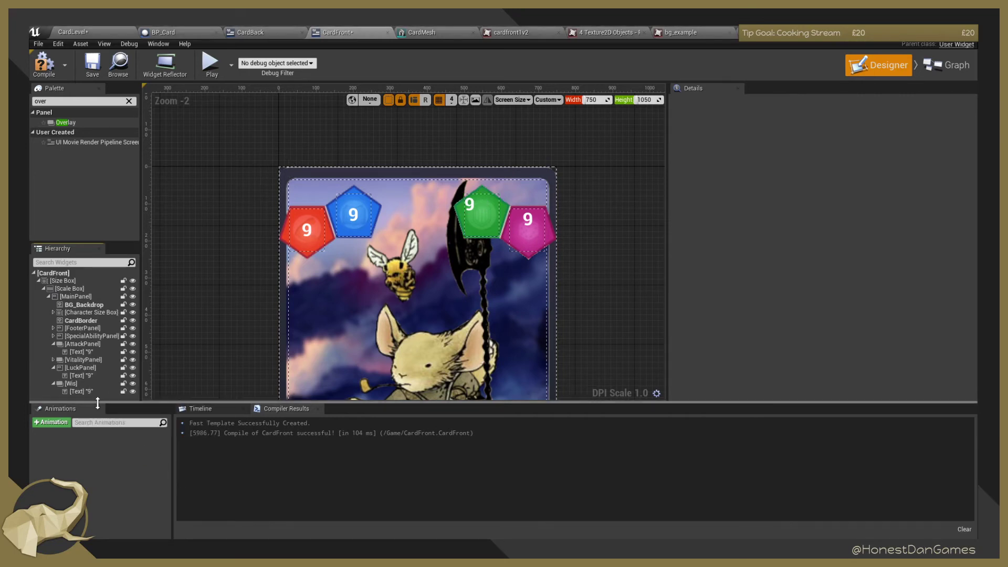
{"action": "left_click", "coordinate": [53, 359]}
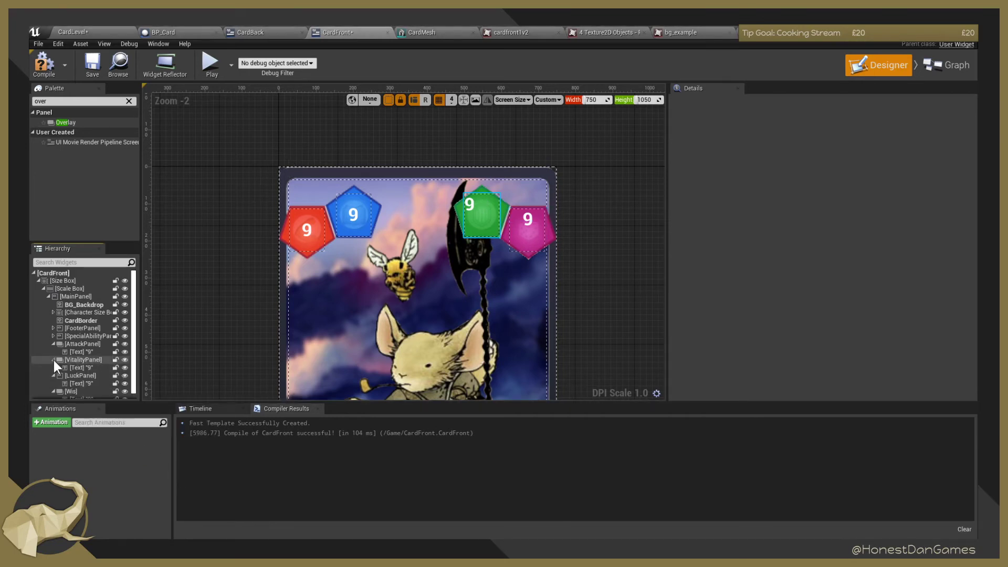
Center VitalityPanel's number text both horizontally and vertically within its overlay slot.
{"action": "scroll", "coordinate": [82, 370], "scroll_direction": "down", "scroll_amount": 1}
{"action": "left_click", "coordinate": [82, 369]}
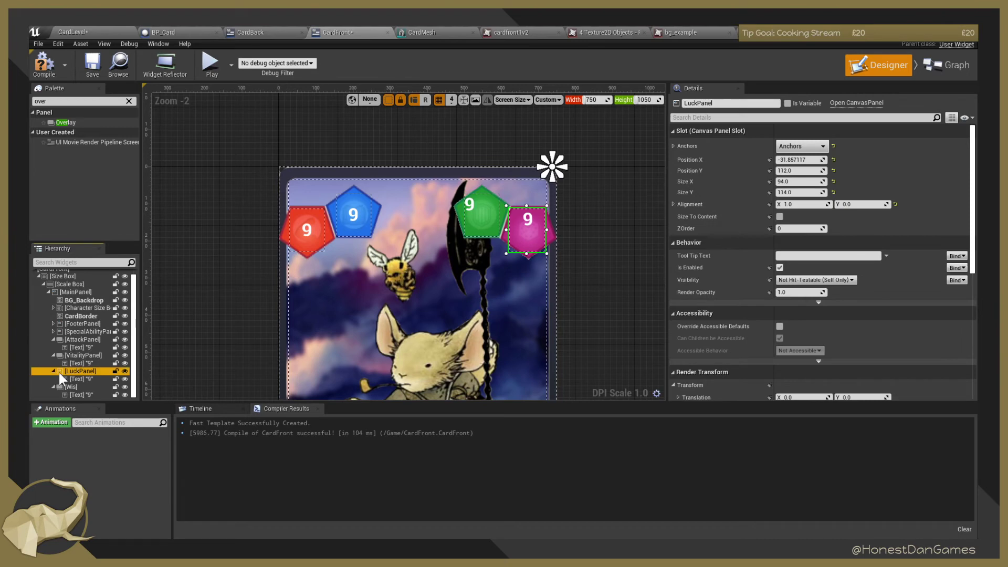
{"action": "left_click", "coordinate": [79, 362]}
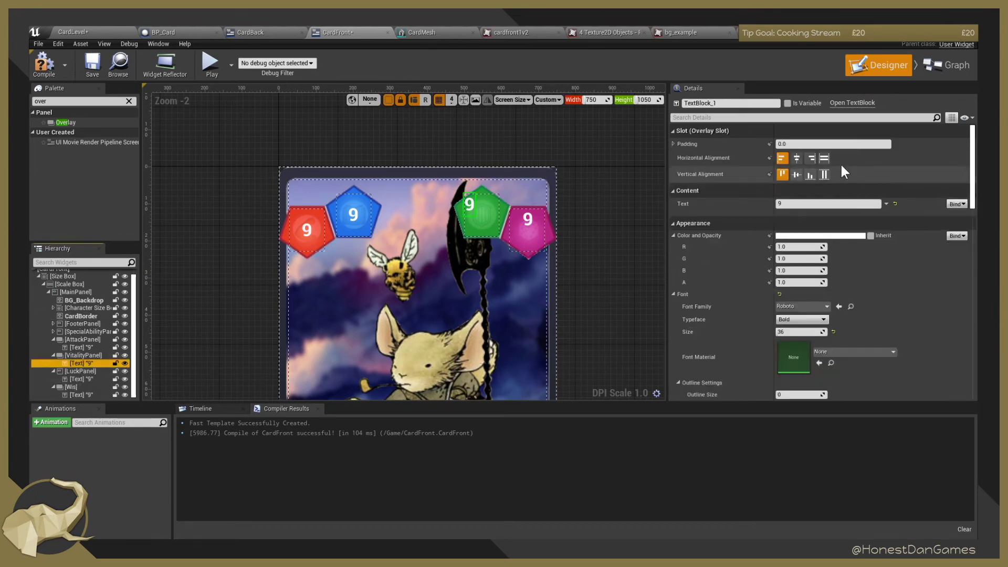
{"action": "left_click", "coordinate": [798, 158]}
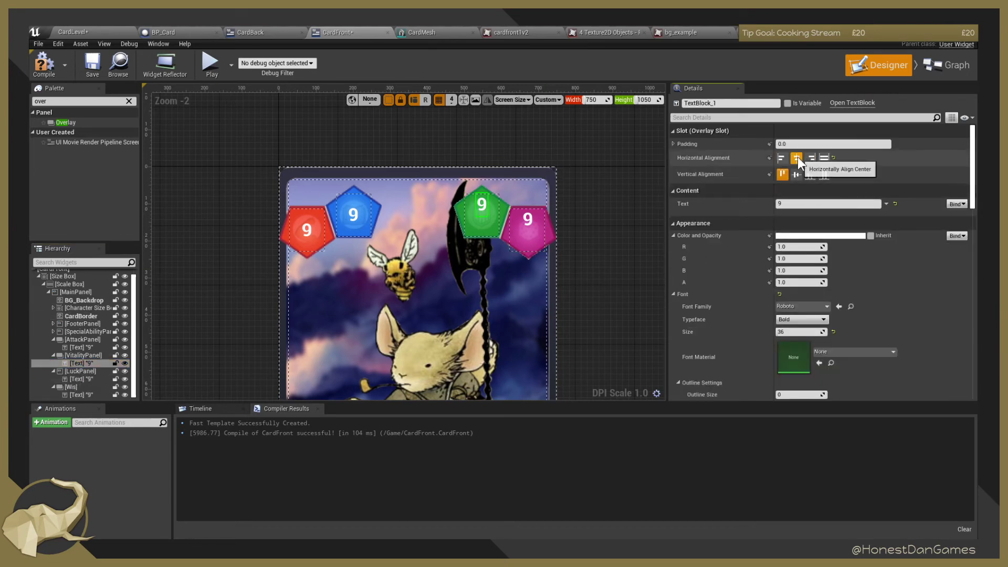
Wrap the LuckPanel canvas panel in an overlay.
{"action": "left_click", "coordinate": [83, 371]}
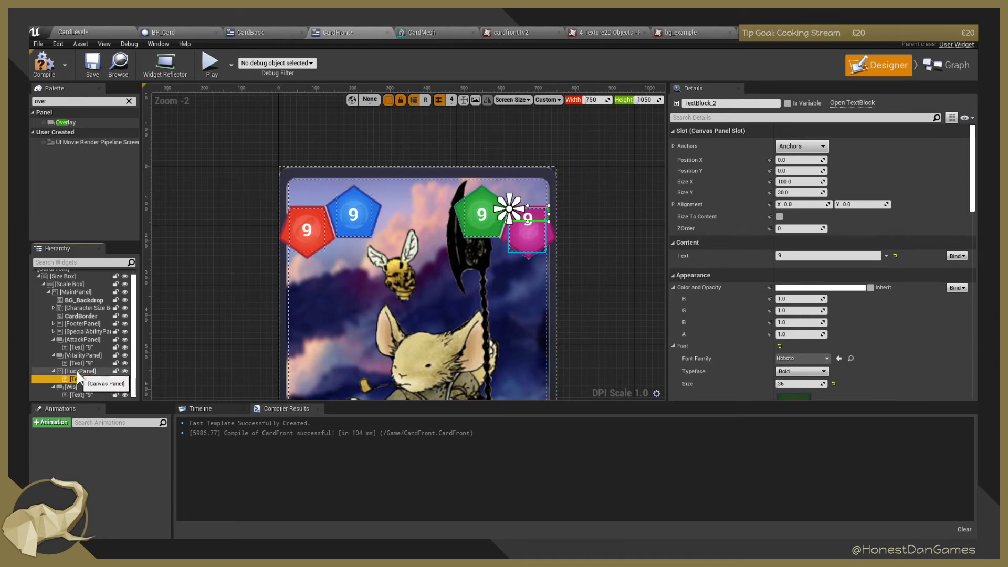
{"action": "right_click", "coordinate": [75, 371]}
{"action": "mouse_move", "coordinate": [131, 453]}
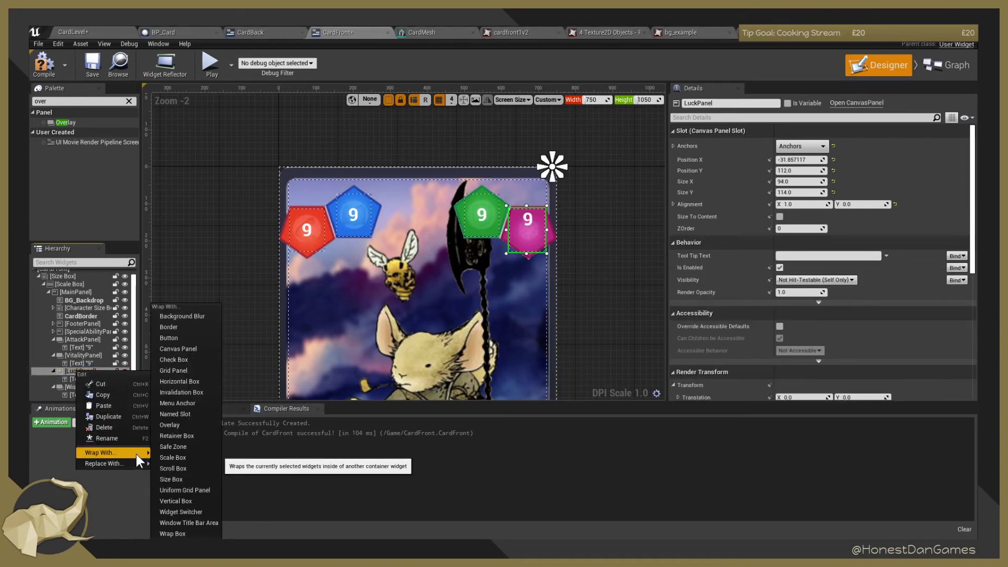
{"action": "left_click", "coordinate": [172, 423]}
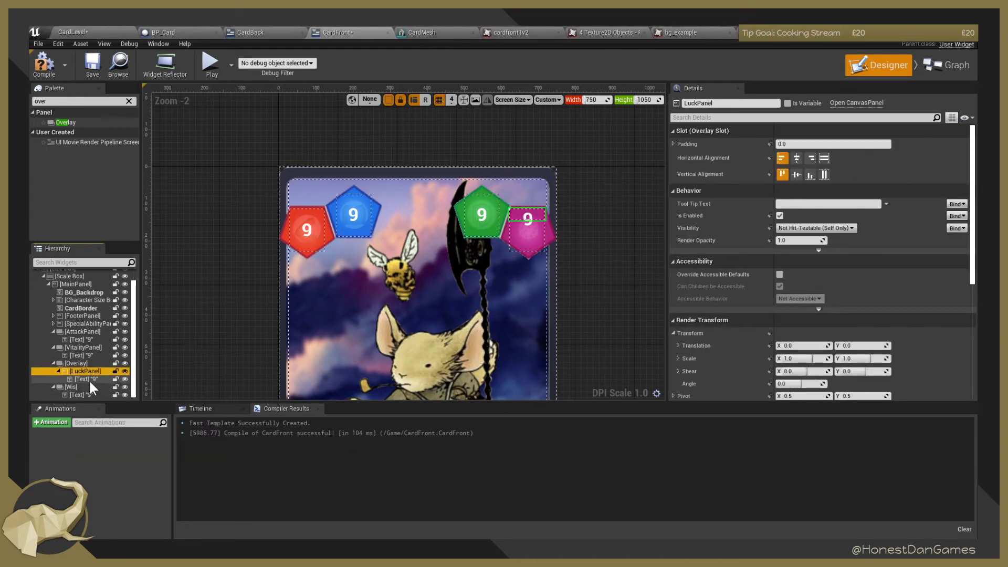
Move LuckPanel's number text directly into the new overlay and delete the LuckPanel canvas panel.
{"action": "left_click", "coordinate": [82, 379]}
{"action": "left_click", "coordinate": [80, 372]}
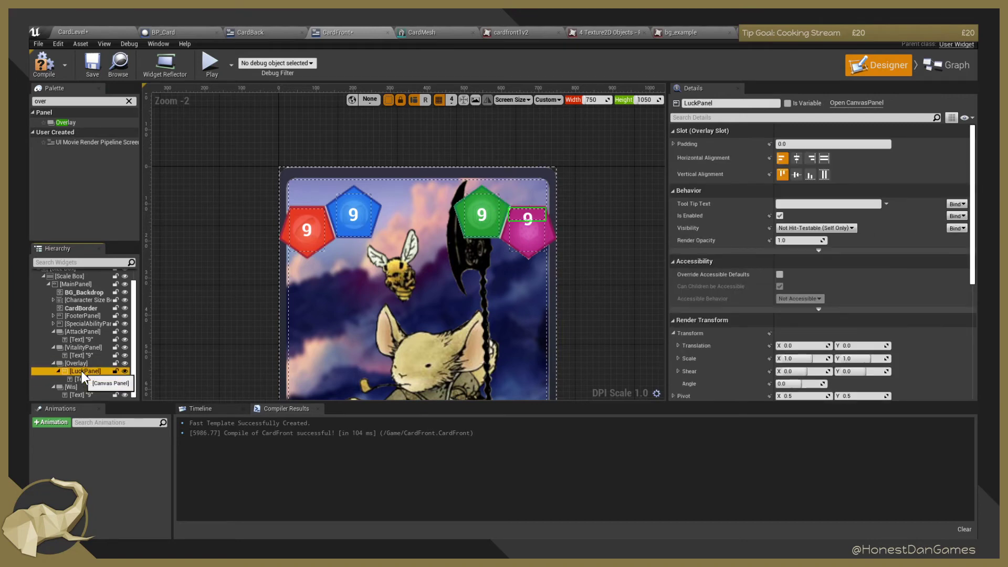
{"action": "left_click", "coordinate": [88, 380]}
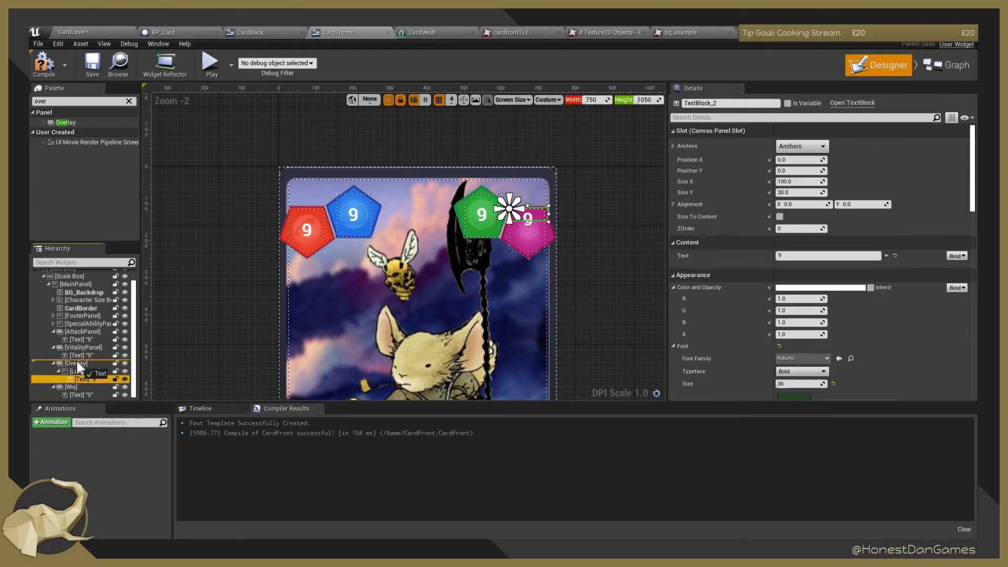
{"action": "left_click_drag", "start_coordinate": [76, 363], "coordinate": [76, 363]}
{"action": "left_click", "coordinate": [83, 370]}
{"action": "key", "text": "Delete"}
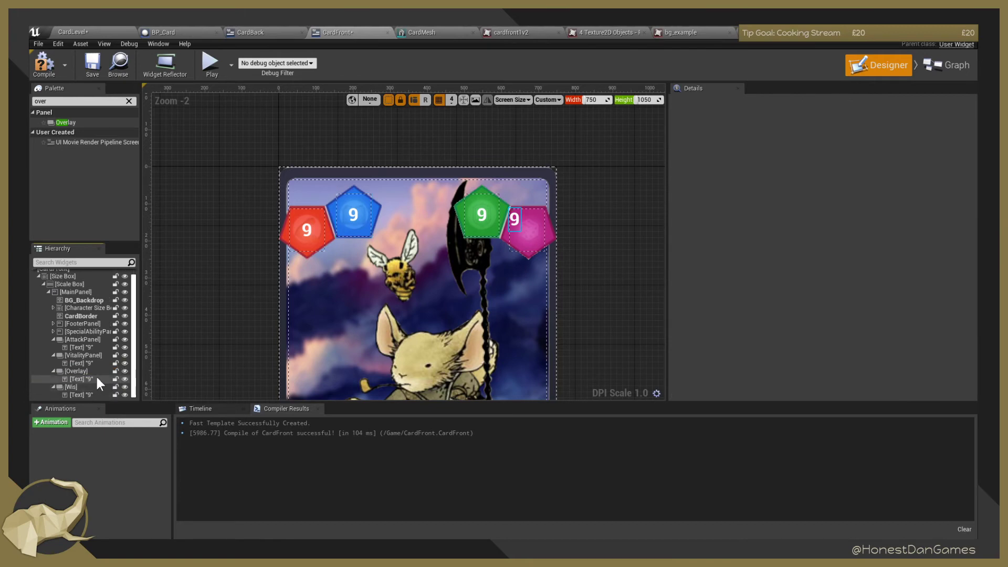
Compare the slot and alignment settings of the new magenta-pentagon overlay, its number text and VitalityPanel's number text.
{"action": "left_click", "coordinate": [80, 371]}
{"action": "left_click", "coordinate": [81, 377]}
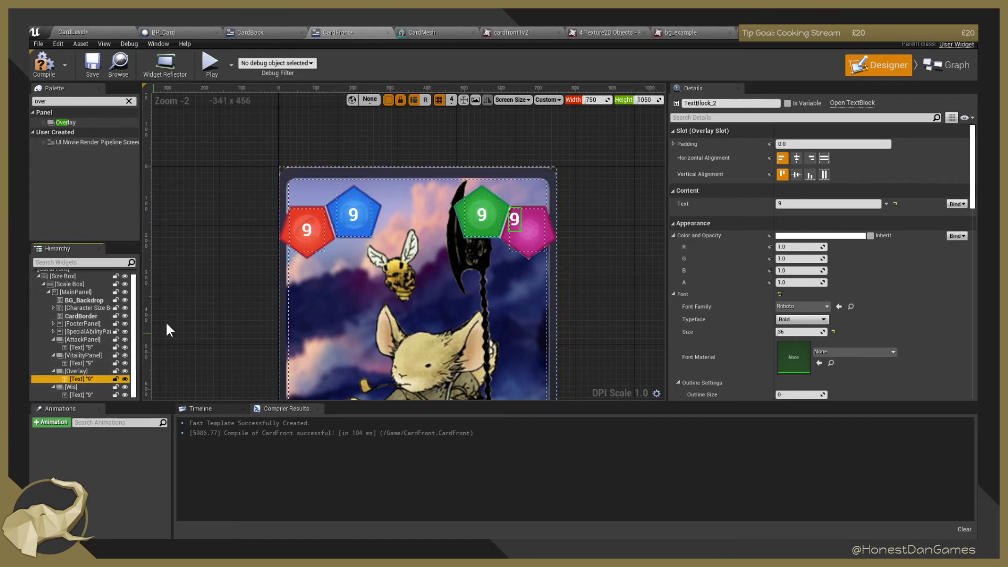
{"action": "left_click", "coordinate": [75, 371]}
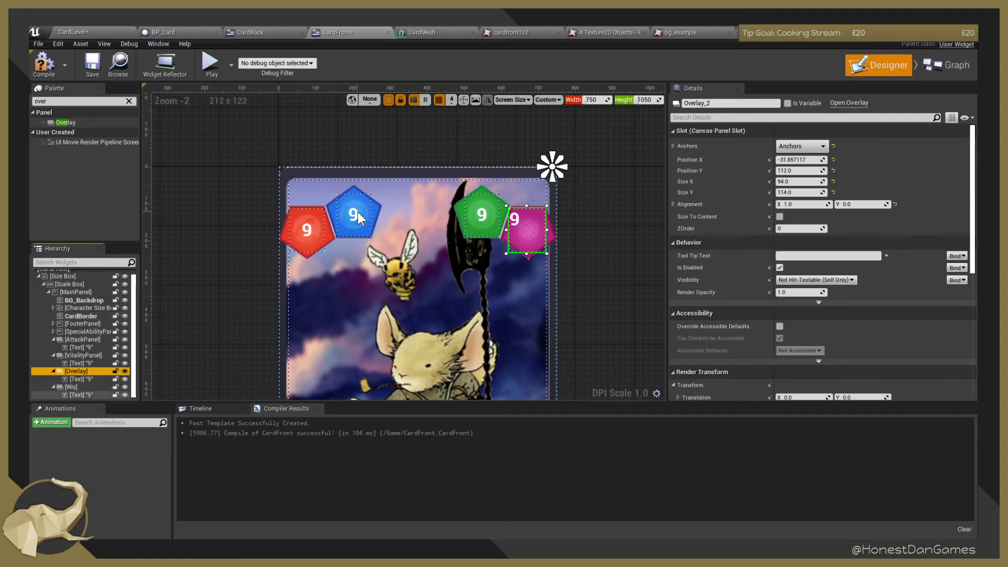
{"action": "left_click", "coordinate": [81, 379]}
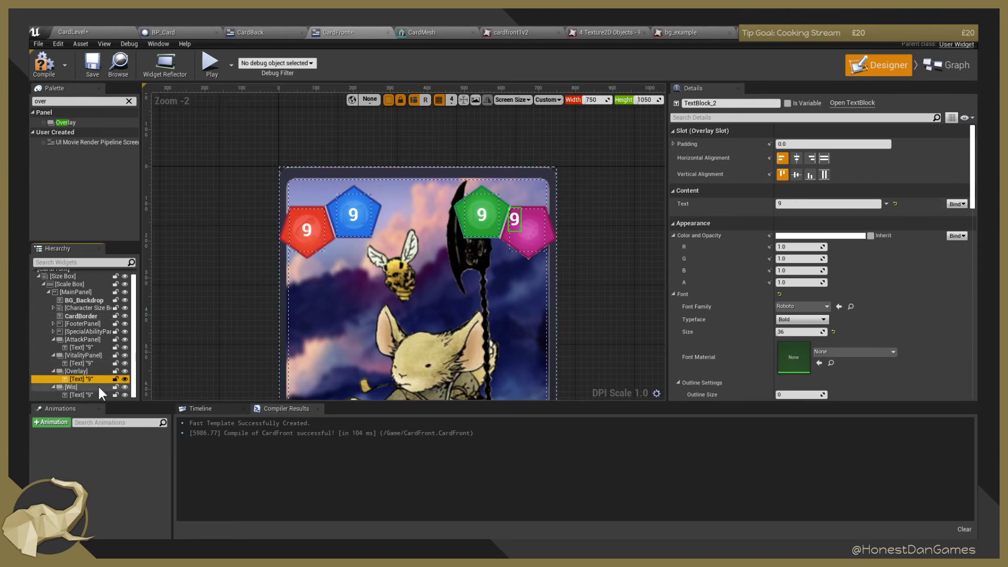
{"action": "left_click", "coordinate": [89, 393]}
{"action": "left_click", "coordinate": [90, 374]}
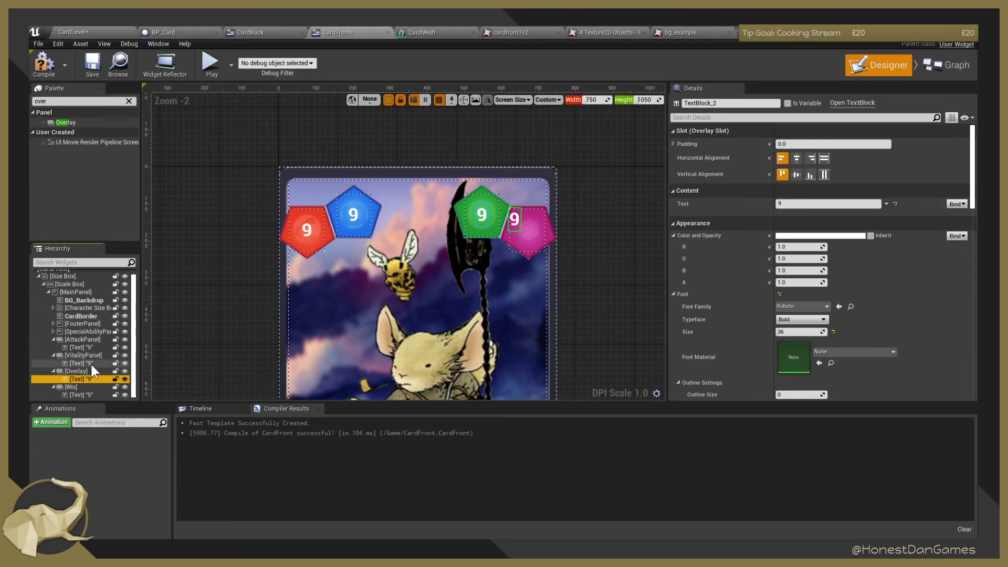
{"action": "left_click", "coordinate": [91, 362], "text": "ctrl"}
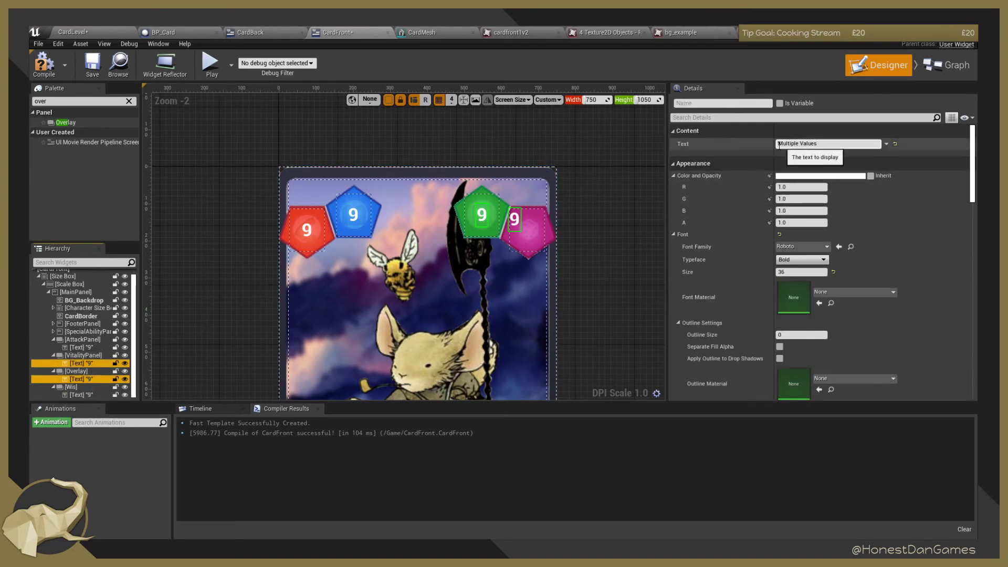
{"action": "left_click", "coordinate": [85, 363]}
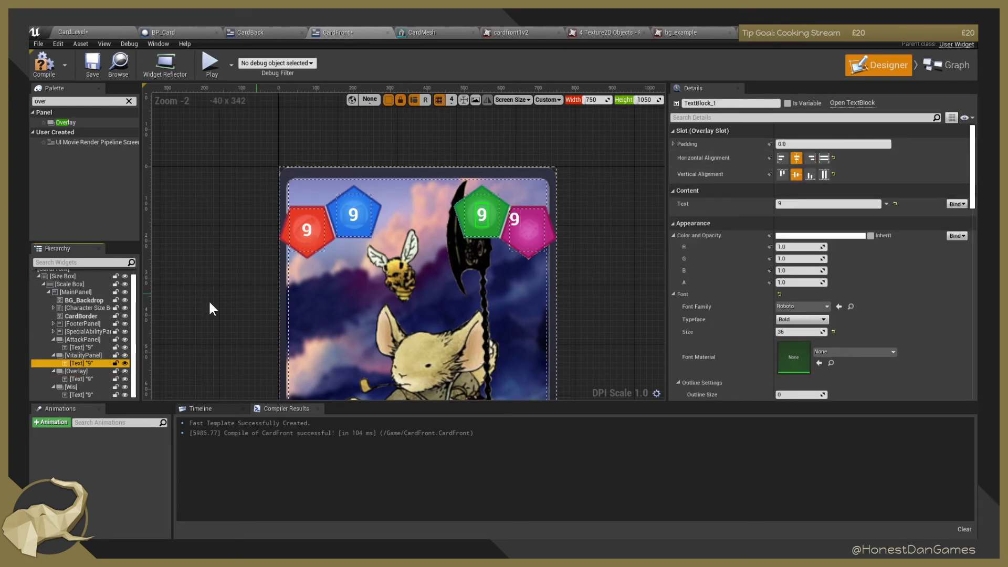
Center the magenta pentagon's number text horizontally and vertically in its overlay, and compile the widget.
{"action": "left_click", "coordinate": [516, 223]}
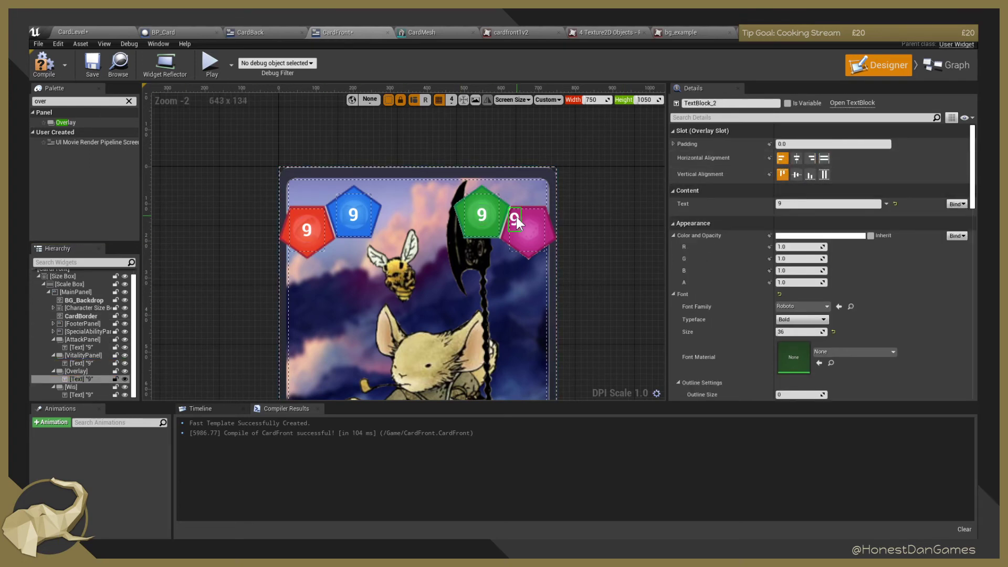
{"action": "left_click", "coordinate": [798, 159]}
{"action": "left_click", "coordinate": [797, 174]}
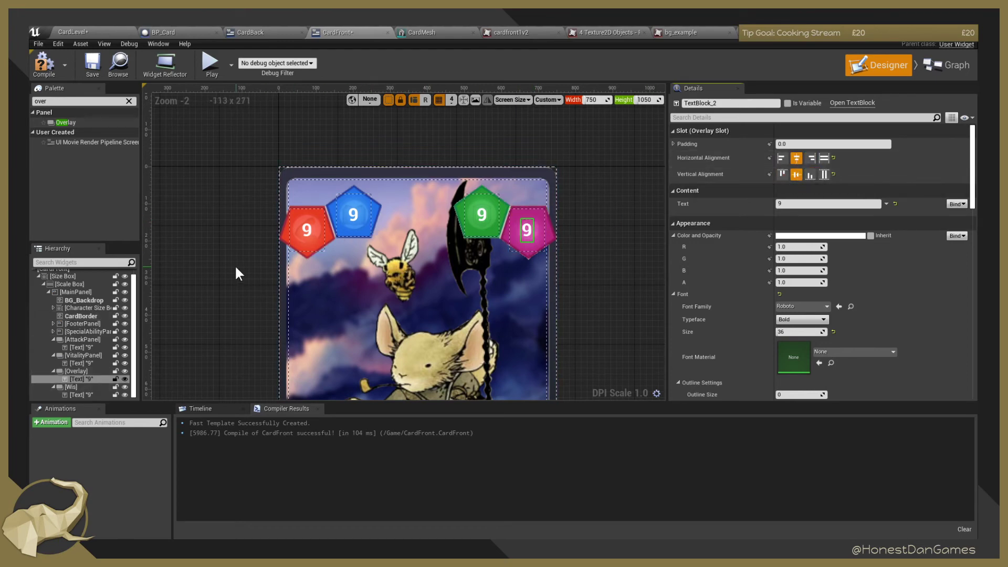
{"action": "left_click", "coordinate": [44, 62]}
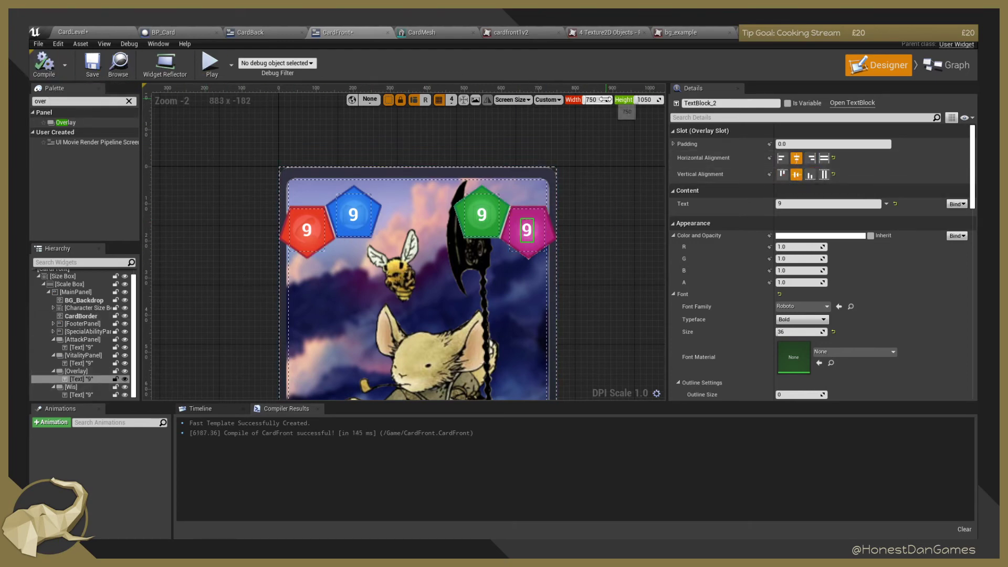
Test the card layout by widening the preview to about 2050 and returning its width to 750.
{"action": "left_click", "coordinate": [584, 134]}
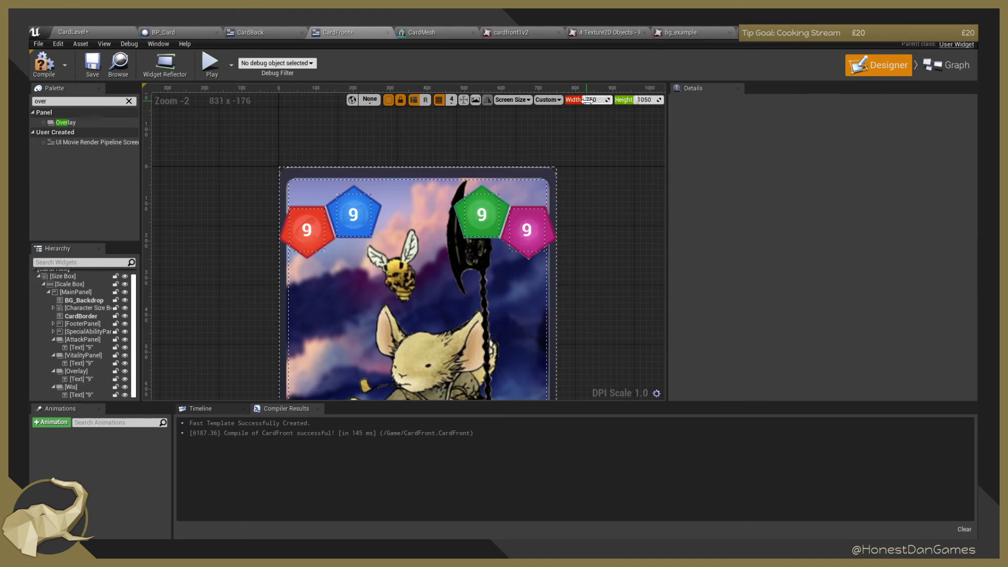
{"action": "left_click_drag", "start_coordinate": [587, 100], "coordinate": [592, 101]}
{"action": "scroll", "coordinate": [468, 243], "scroll_direction": "down", "scroll_amount": 4}
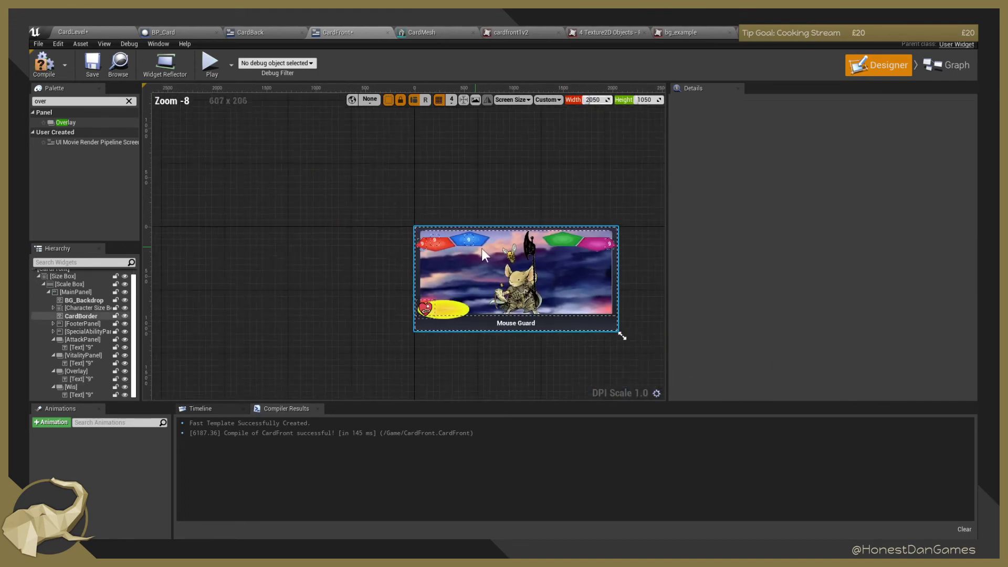
{"action": "scroll", "coordinate": [529, 250], "scroll_direction": "up", "scroll_amount": 1}
{"action": "scroll", "coordinate": [528, 251], "scroll_direction": "down", "scroll_amount": 1}
{"action": "right_click_drag", "start_coordinate": [528, 251], "coordinate": [451, 212]}
{"action": "left_click_drag", "start_coordinate": [598, 102], "coordinate": [588, 100]}
{"action": "left_click_drag", "start_coordinate": [544, 353], "coordinate": [396, 353]}
Try widening the CardBorder image to a right offset of -144, and undo the resize.
{"action": "left_click", "coordinate": [362, 244]}
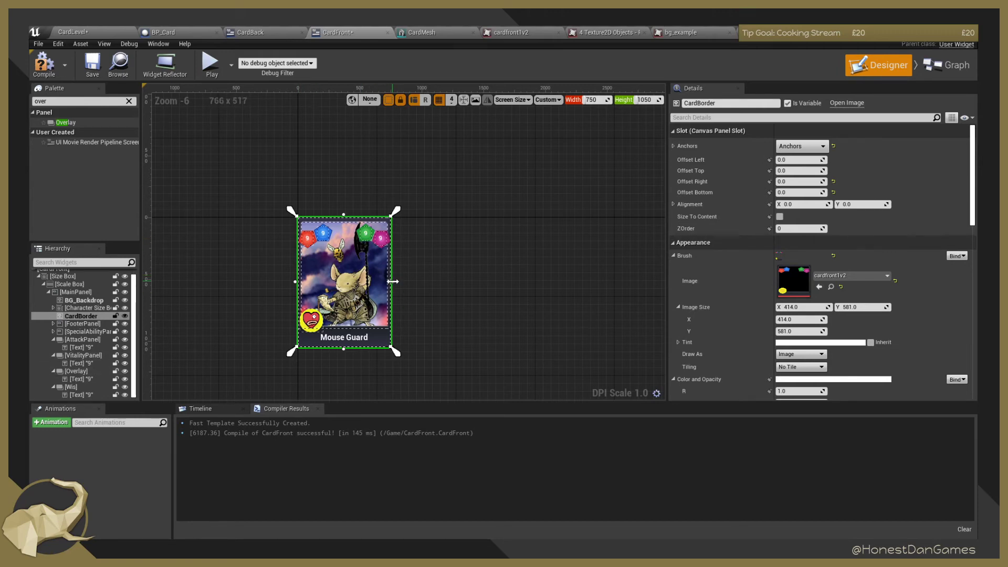
{"action": "left_click_drag", "start_coordinate": [393, 281], "coordinate": [410, 282]}
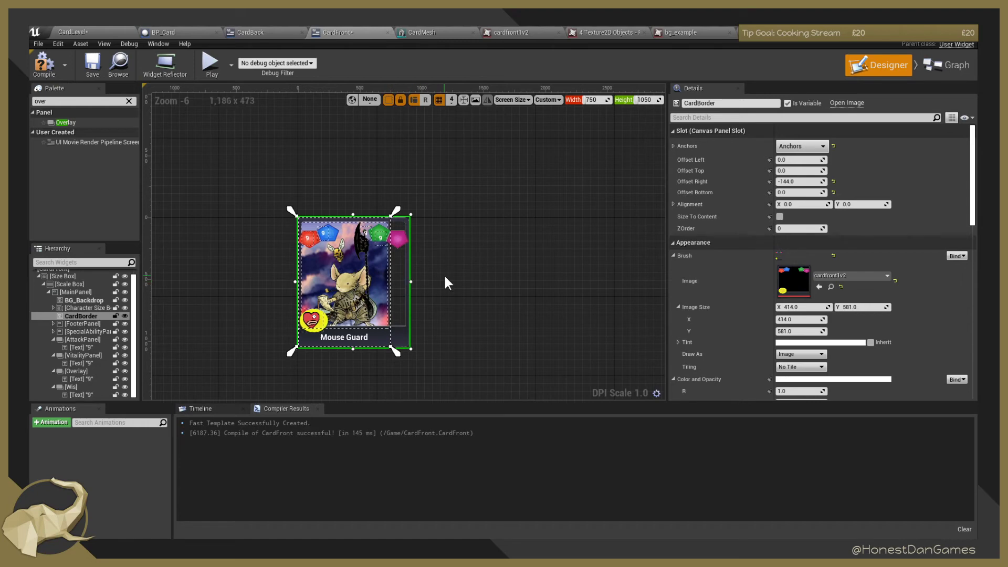
{"action": "key", "text": "ctrl+z"}
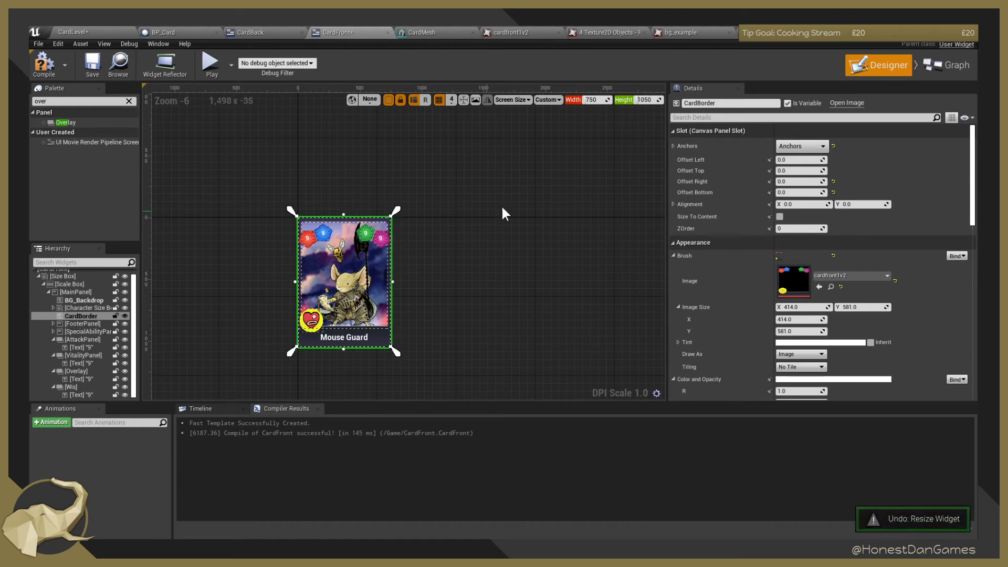
Vary the preview width again and restore it to 750, examining how the stat numbers follow their pentagons.
{"action": "scroll", "coordinate": [355, 232], "scroll_direction": "up", "scroll_amount": 4}
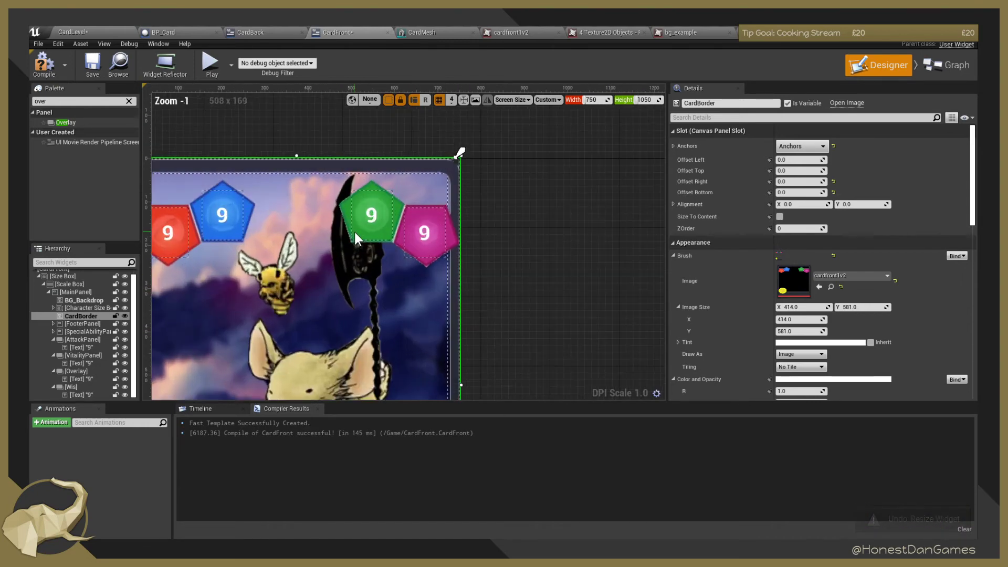
{"action": "scroll", "coordinate": [445, 232], "scroll_direction": "down", "scroll_amount": 1}
{"action": "scroll", "coordinate": [402, 307], "scroll_direction": "down", "scroll_amount": 1}
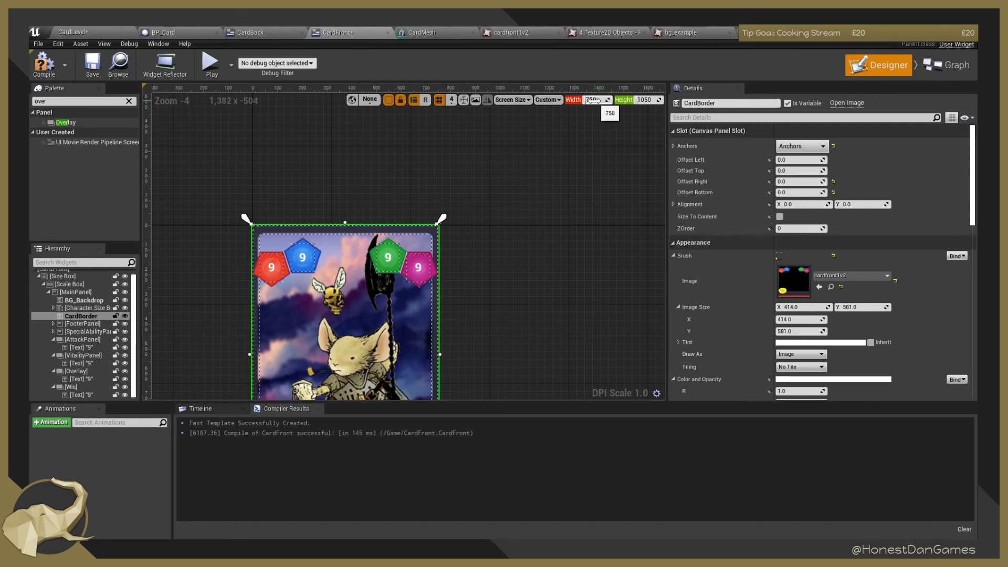
{"action": "mouse_move", "coordinate": [596, 99]}
{"action": "left_mouse_down"}
{"action": "mouse_move", "coordinate": [606, 100]}
{"action": "mouse_move", "coordinate": [584, 100]}
{"action": "mouse_move", "coordinate": [604, 100]}
{"action": "left_mouse_up"}
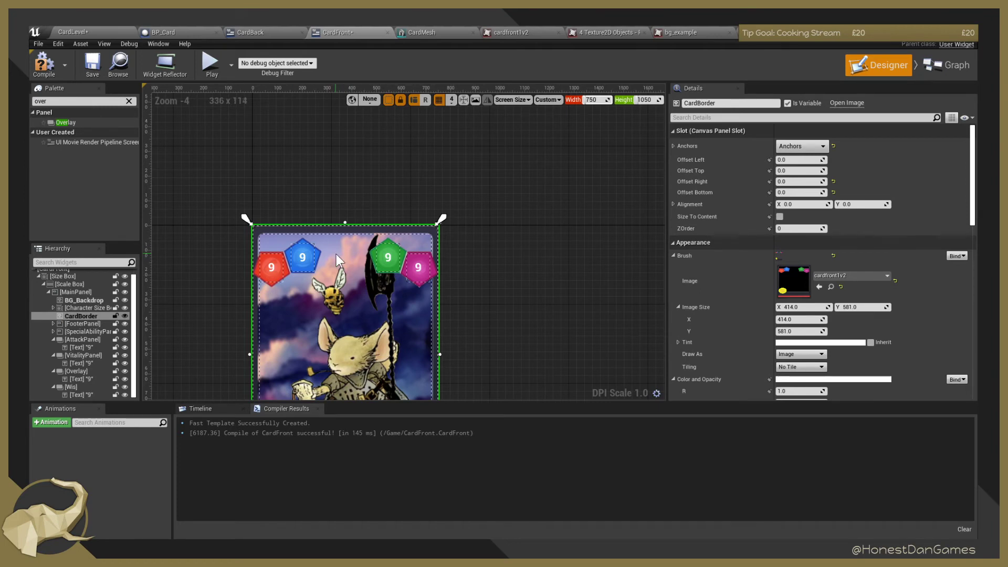
Examine the whole card front and the magenta pentagon's overlay for the placement of the stat numbers.
{"action": "scroll", "coordinate": [333, 229], "scroll_direction": "down", "scroll_amount": 3}
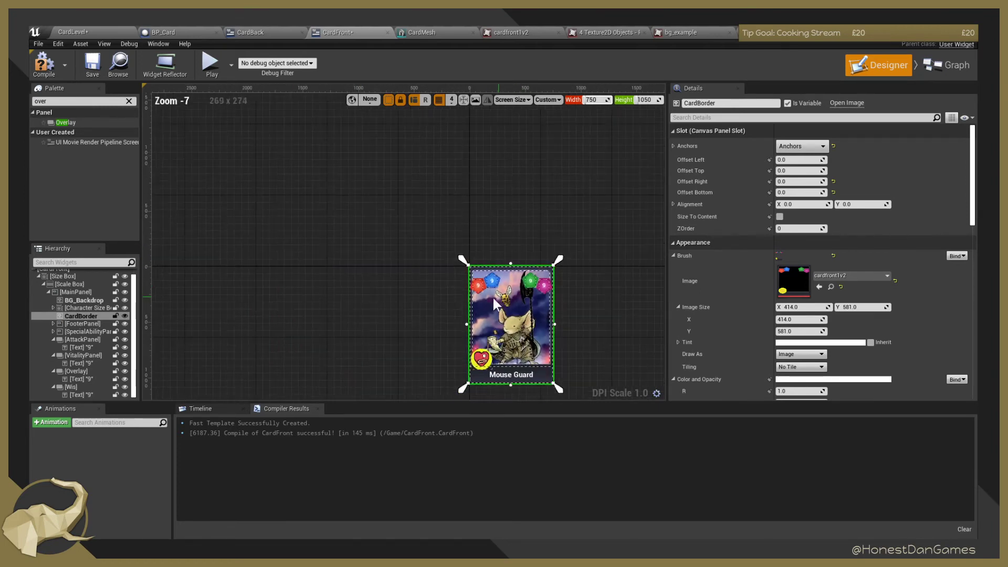
{"action": "right_click_drag", "start_coordinate": [588, 286], "coordinate": [446, 230]}
{"action": "scroll", "coordinate": [446, 229], "scroll_direction": "up", "scroll_amount": 2}
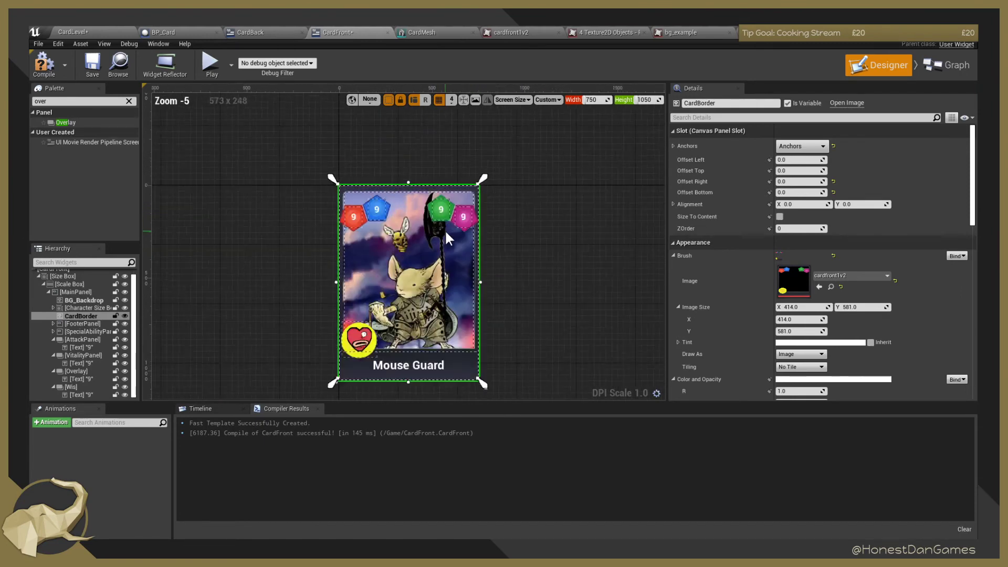
{"action": "scroll", "coordinate": [445, 232], "scroll_direction": "up", "scroll_amount": 1}
{"action": "right_click_drag", "start_coordinate": [531, 259], "coordinate": [494, 225]}
{"action": "scroll", "coordinate": [508, 221], "scroll_direction": "down", "scroll_amount": 1}
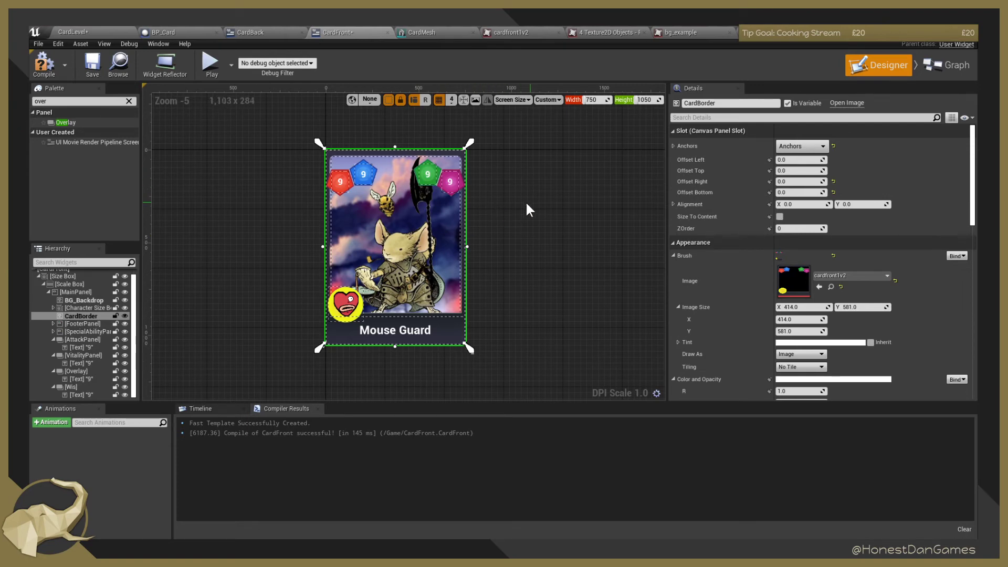
{"action": "left_click", "coordinate": [455, 184]}
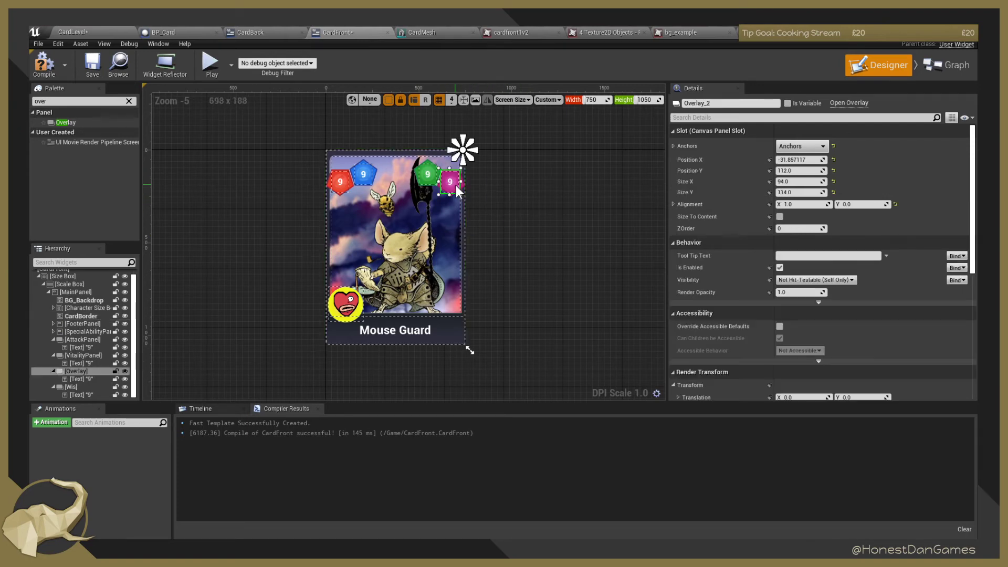
{"action": "left_click", "coordinate": [512, 217]}
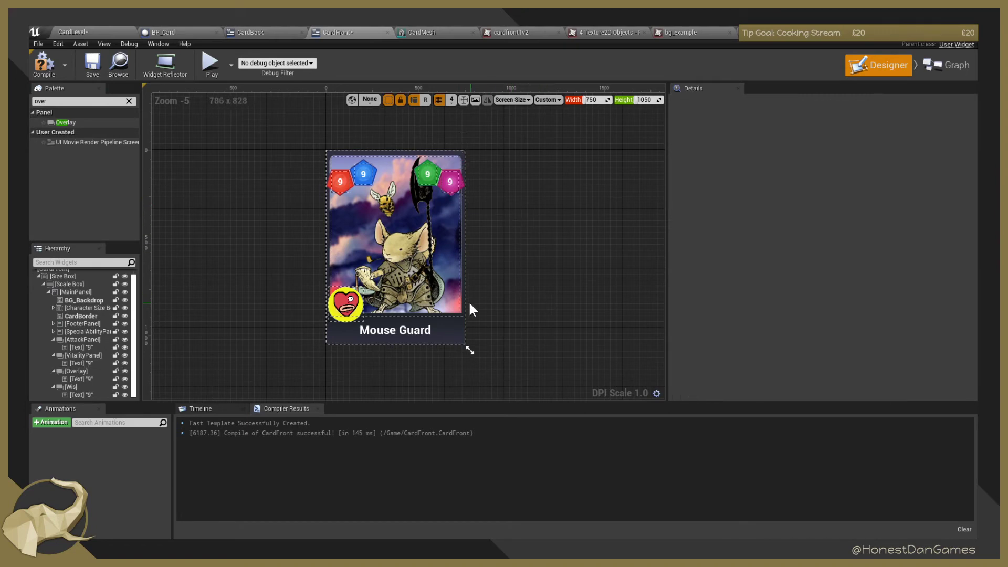
Examine the stat pentagons up close and across the whole card front, collapsing AttackPanel in the hierarchy.
{"action": "scroll", "coordinate": [368, 292], "scroll_direction": "up", "scroll_amount": 1}
{"action": "scroll", "coordinate": [333, 307], "scroll_direction": "up", "scroll_amount": 3}
{"action": "scroll", "coordinate": [459, 246], "scroll_direction": "down", "scroll_amount": 2}
{"action": "right_click_drag", "start_coordinate": [458, 246], "coordinate": [523, 342]}
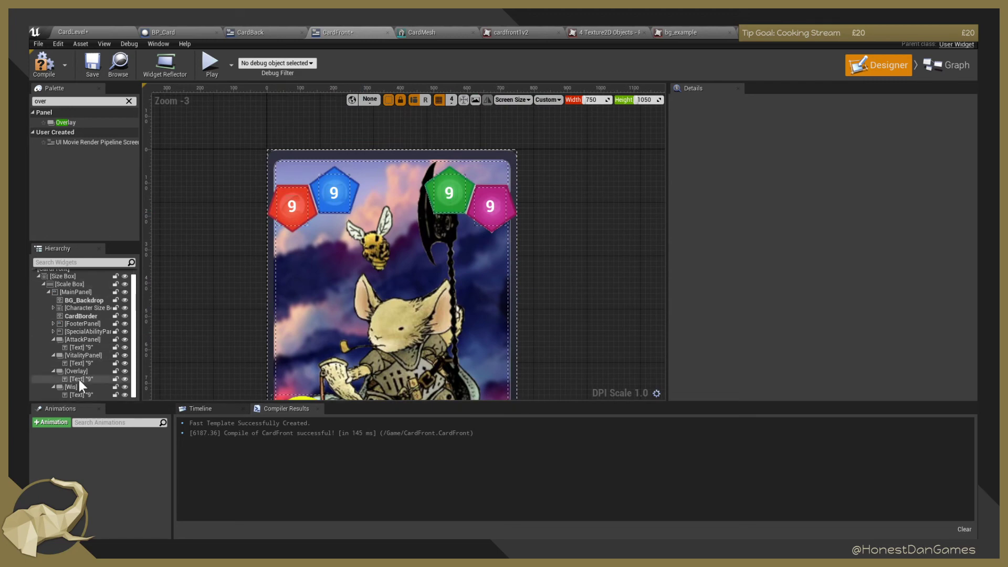
{"action": "left_click", "coordinate": [53, 339]}
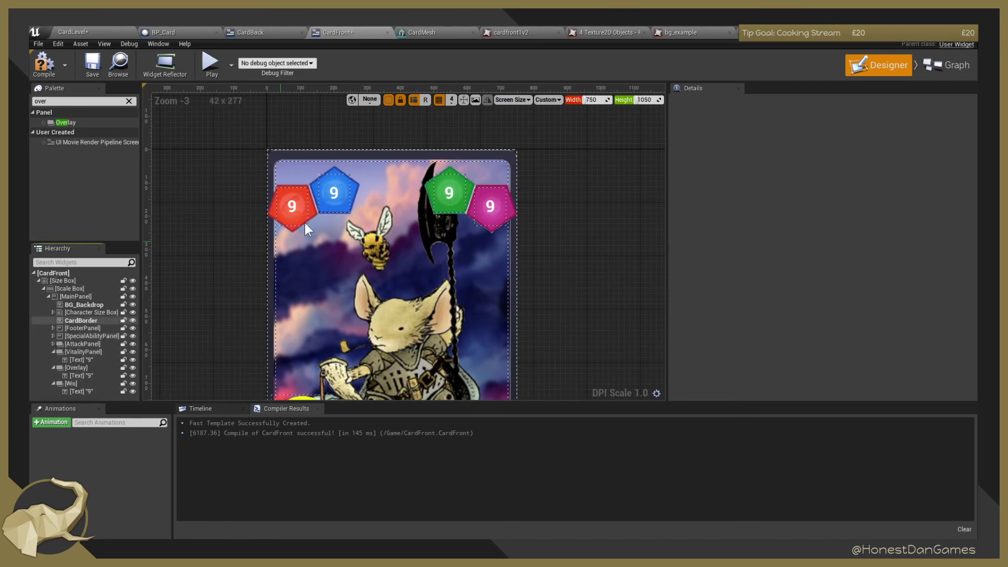
{"action": "scroll", "coordinate": [336, 226], "scroll_direction": "down", "scroll_amount": 4}
{"action": "scroll", "coordinate": [336, 223], "scroll_direction": "up", "scroll_amount": 3}
{"action": "right_click_drag", "start_coordinate": [506, 216], "coordinate": [530, 177]}
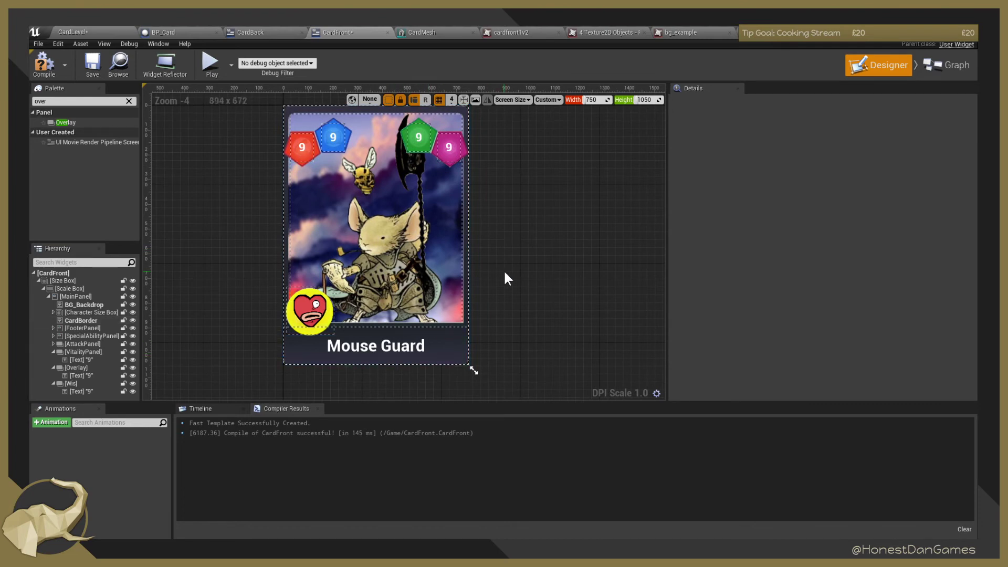
{"action": "right_click_drag", "start_coordinate": [505, 272], "coordinate": [504, 281]}
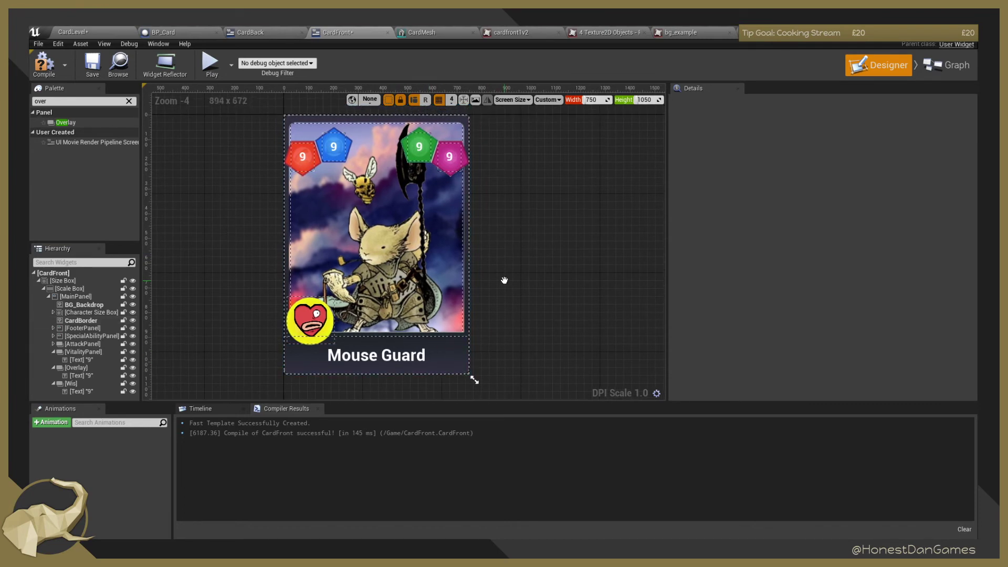
Inspect the settings of the Size Box and MainPanel, and collapse the VitalityPanel, Overlay and Wis entries in the hierarchy.
{"action": "left_click", "coordinate": [55, 281]}
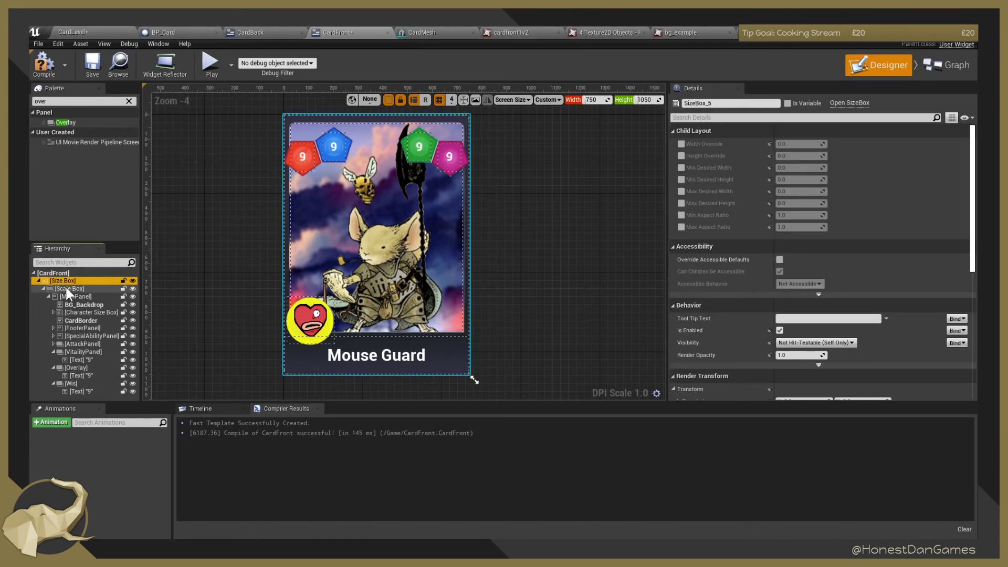
{"action": "left_click", "coordinate": [69, 296]}
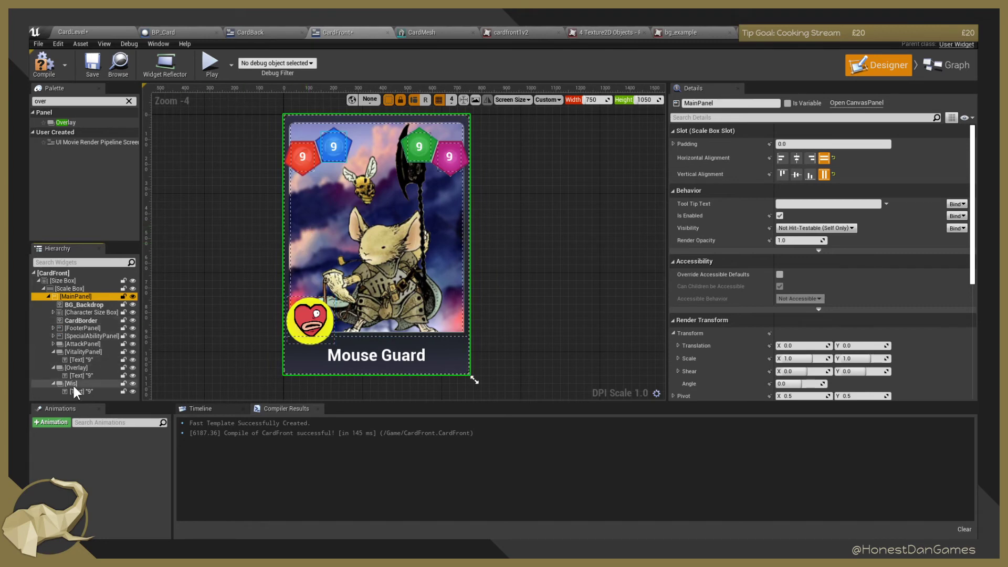
{"action": "left_click", "coordinate": [53, 352]}
{"action": "left_click", "coordinate": [54, 359]}
{"action": "left_click", "coordinate": [54, 368]}
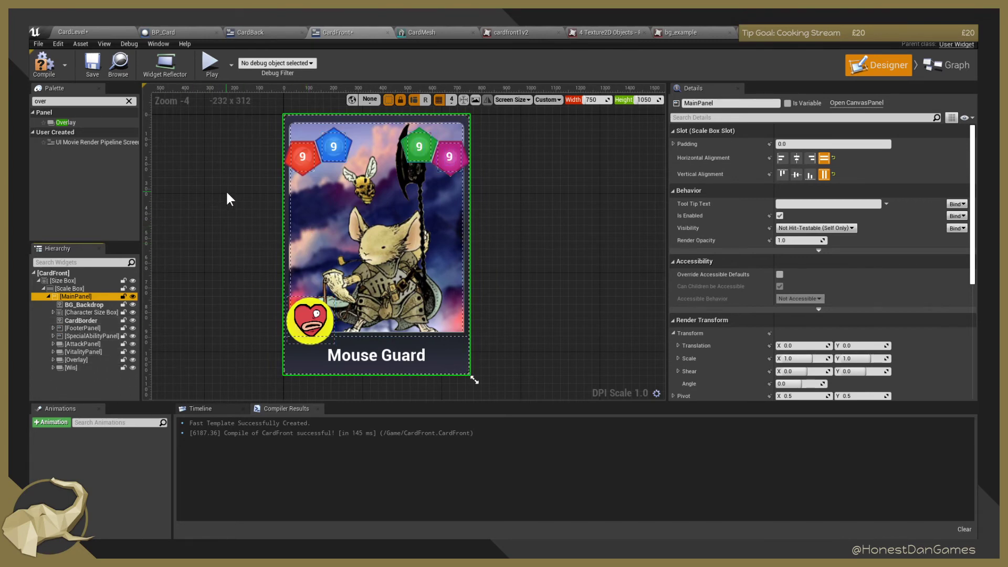
{"action": "left_click", "coordinate": [223, 169]}
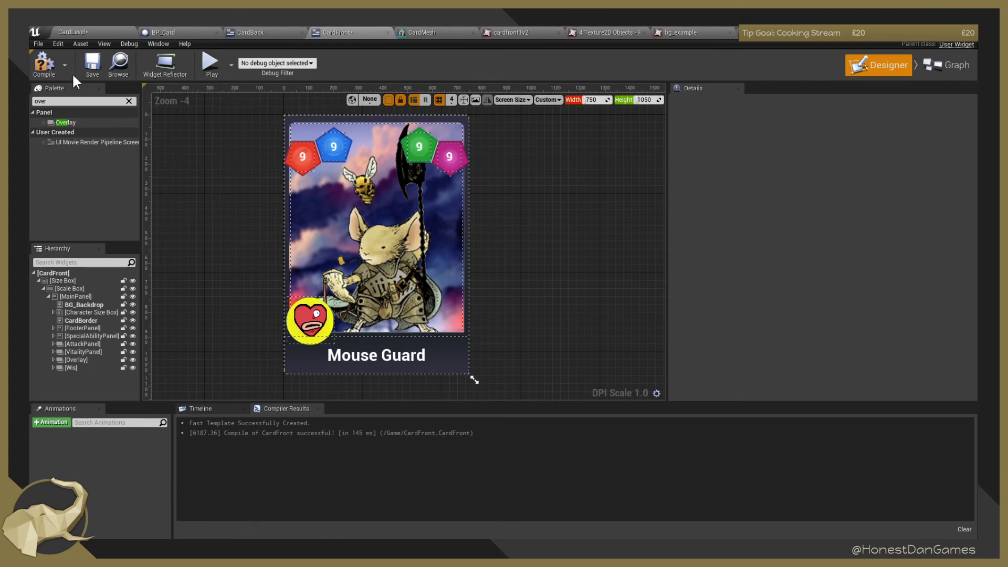
Compile the CardFront widget and view the updated card in CardLevel.
{"action": "left_click", "coordinate": [44, 63]}
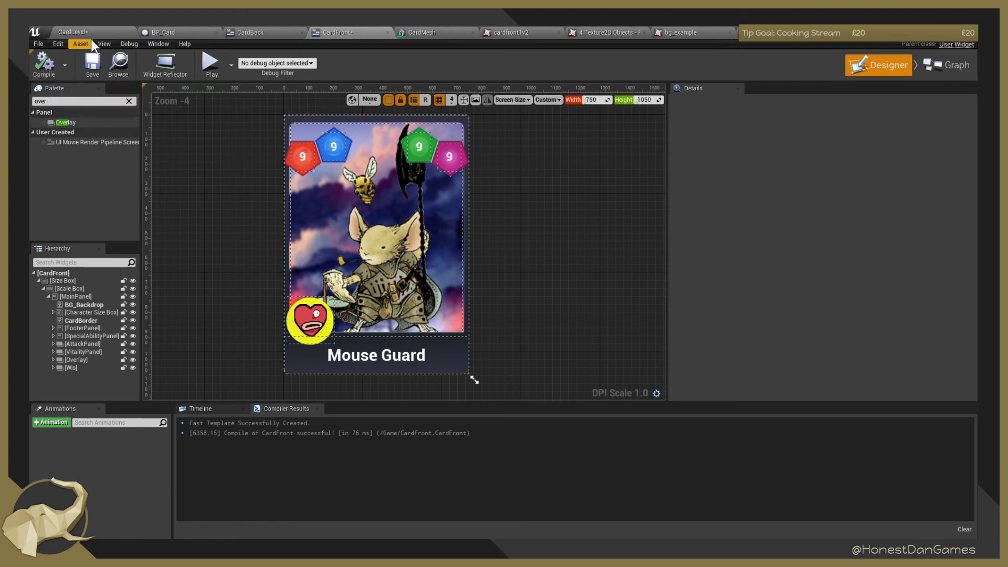
{"action": "left_click", "coordinate": [96, 32]}
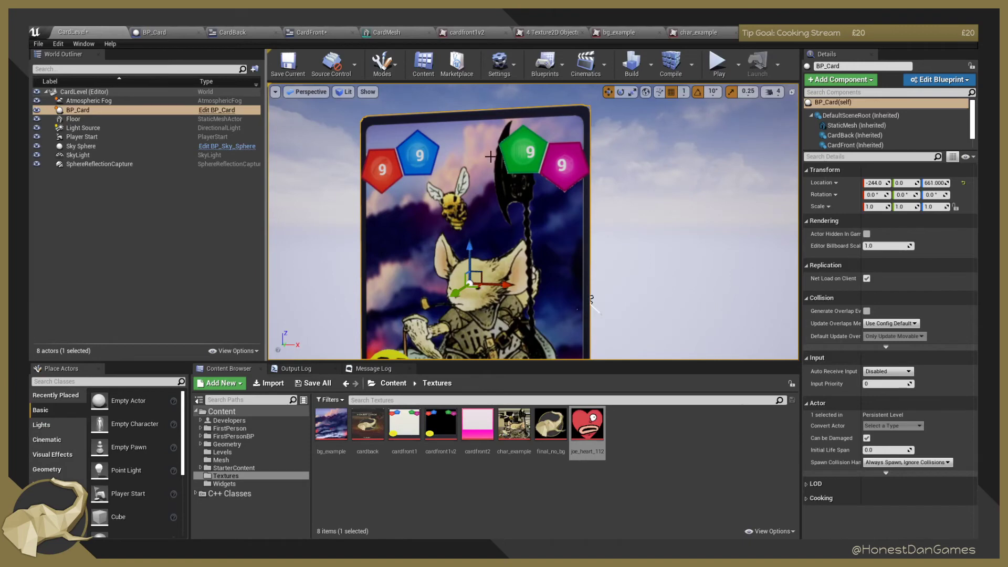
{"action": "key", "text": "s"}
{"action": "right_click_drag", "start_coordinate": [534, 222], "coordinate": [523, 235]}
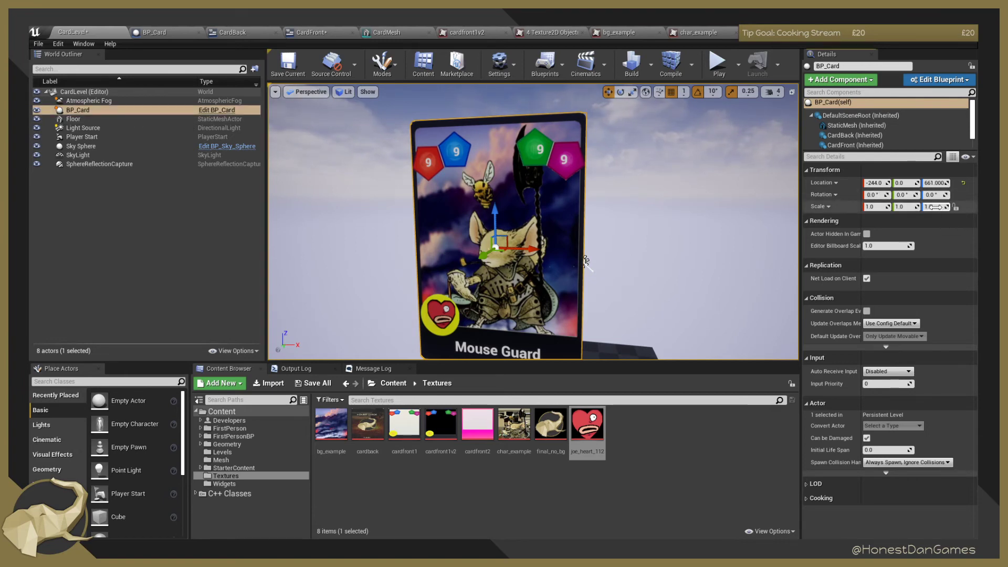
Try scaling BP_Card uniformly up to 1.1825, raise it to a Z location of 677, and return its scale to 1.0.
{"action": "mouse_move", "coordinate": [937, 207]}
{"action": "left_mouse_down"}
{"action": "mouse_move", "coordinate": [959, 207]}
{"action": "mouse_move", "coordinate": [949, 207]}
{"action": "left_mouse_up"}
{"action": "key", "text": "ctrl+z"}
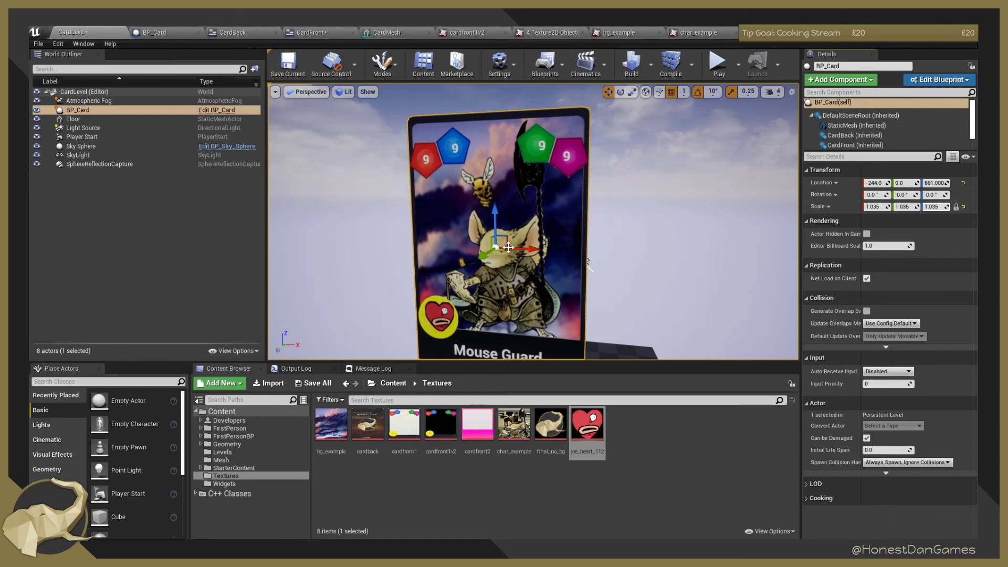
{"action": "left_click_drag", "start_coordinate": [496, 220], "coordinate": [496, 212]}
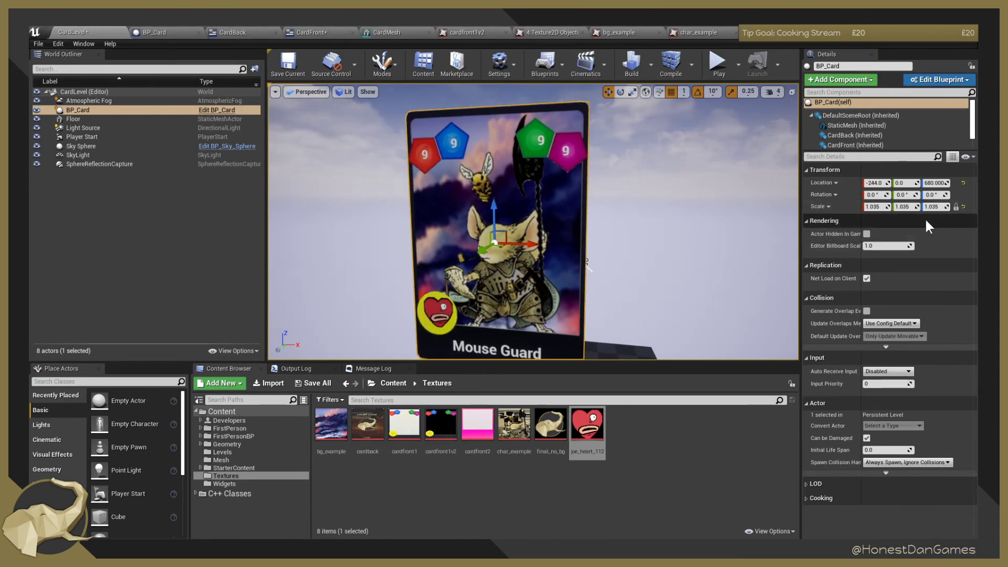
{"action": "left_click_drag", "start_coordinate": [947, 206], "coordinate": [959, 207]}
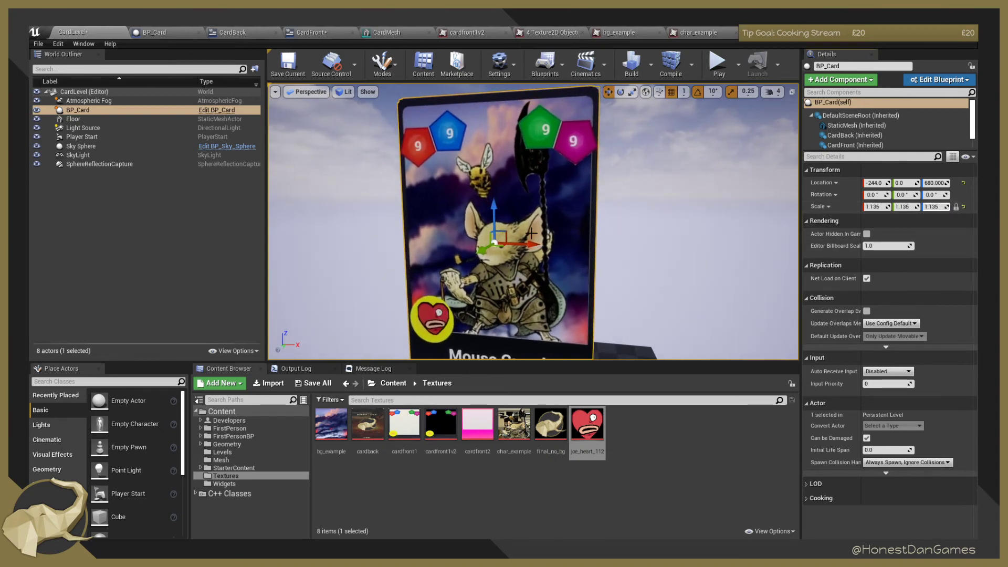
{"action": "left_click_drag", "start_coordinate": [494, 209], "coordinate": [494, 208]}
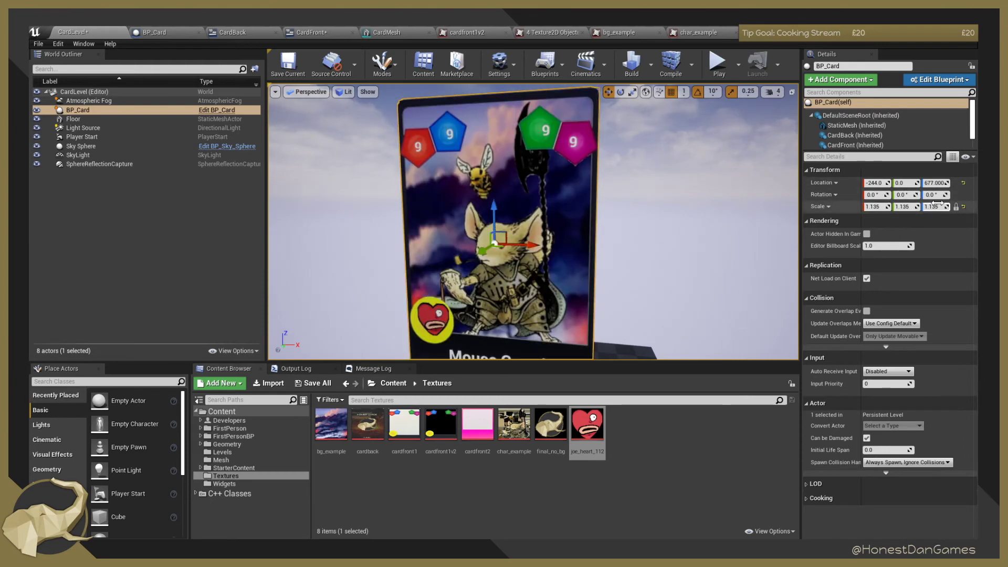
{"action": "left_click_drag", "start_coordinate": [929, 207], "coordinate": [936, 206]}
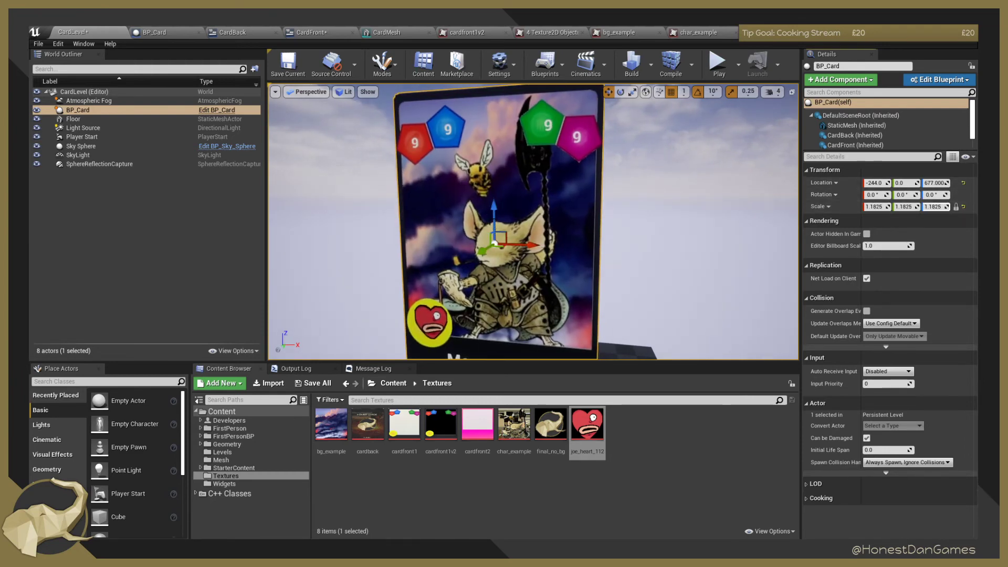
{"action": "mouse_move", "coordinate": [494, 215]}
{"action": "left_mouse_down"}
{"action": "mouse_move", "coordinate": [494, 197]}
{"action": "mouse_move", "coordinate": [493, 211]}
{"action": "left_mouse_up"}
{"action": "key", "text": "ctrl+z"}
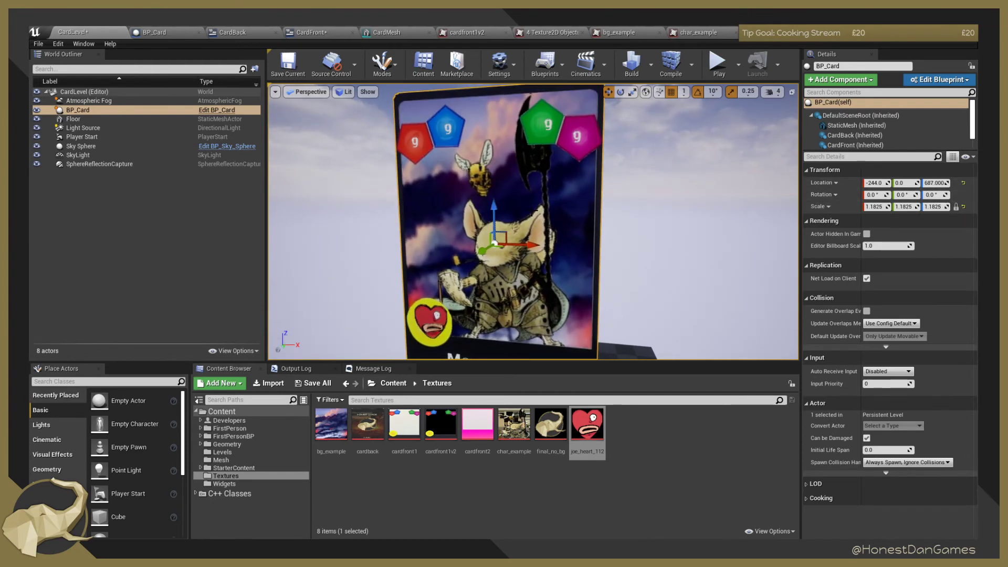
{"action": "key", "text": "ctrl+z"}
{"action": "left_click", "coordinate": [932, 207]}
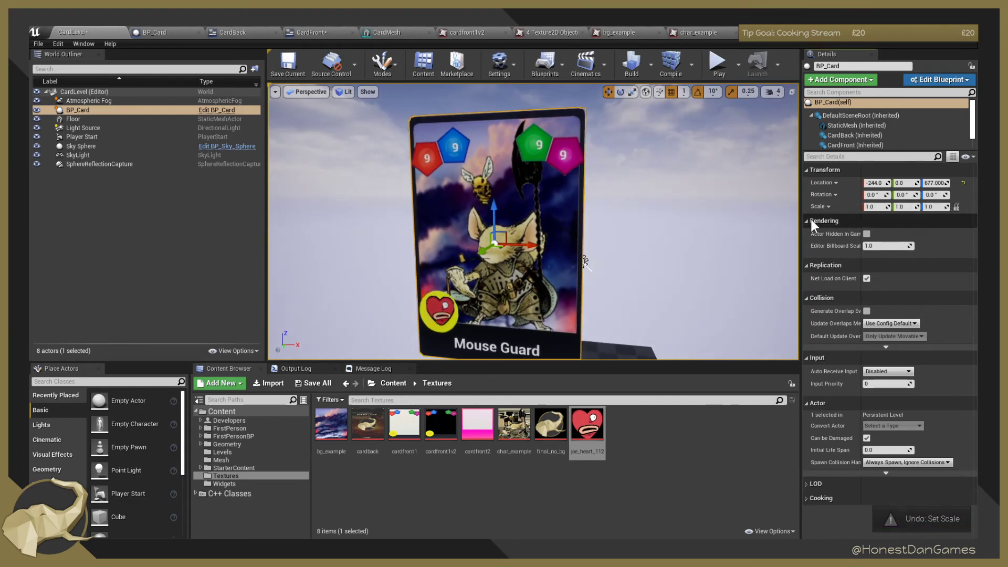
Examine the card from farther away and from an angle in the level, and refocus the view on BP_Card.
{"action": "left_click", "coordinate": [662, 232]}
{"action": "scroll", "coordinate": [662, 257], "scroll_direction": "down", "scroll_amount": 4}
{"action": "key", "text": "w"}
{"action": "right_click_drag", "start_coordinate": [653, 267], "coordinate": [630, 274]}
{"action": "key", "text": "w"}
{"action": "key", "text": "d"}
{"action": "key", "text": "a"}
{"action": "key", "text": "d"}
{"action": "key", "text": "s"}
{"action": "key", "text": "w"}
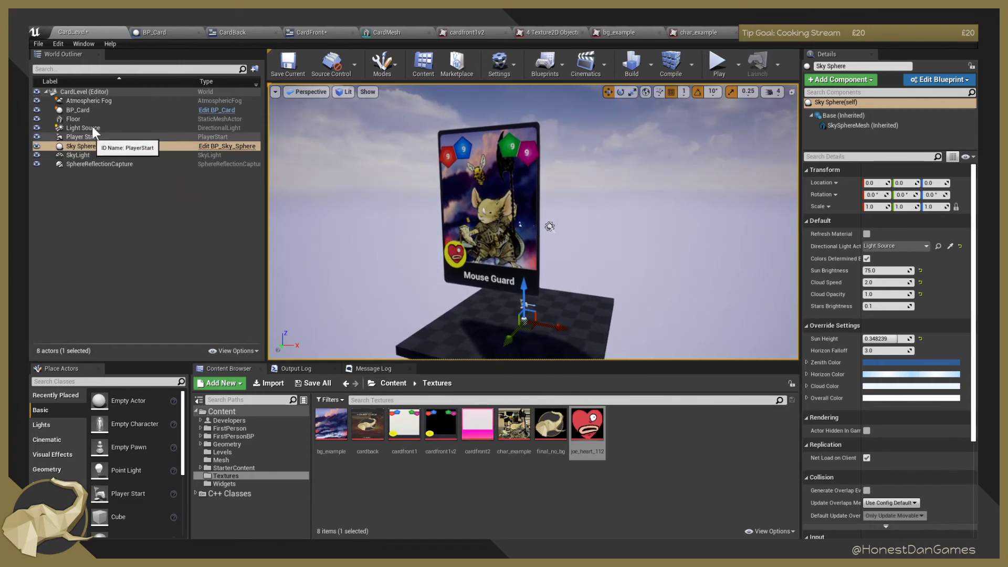
{"action": "left_click", "coordinate": [89, 109]}
{"action": "key", "text": "f"}
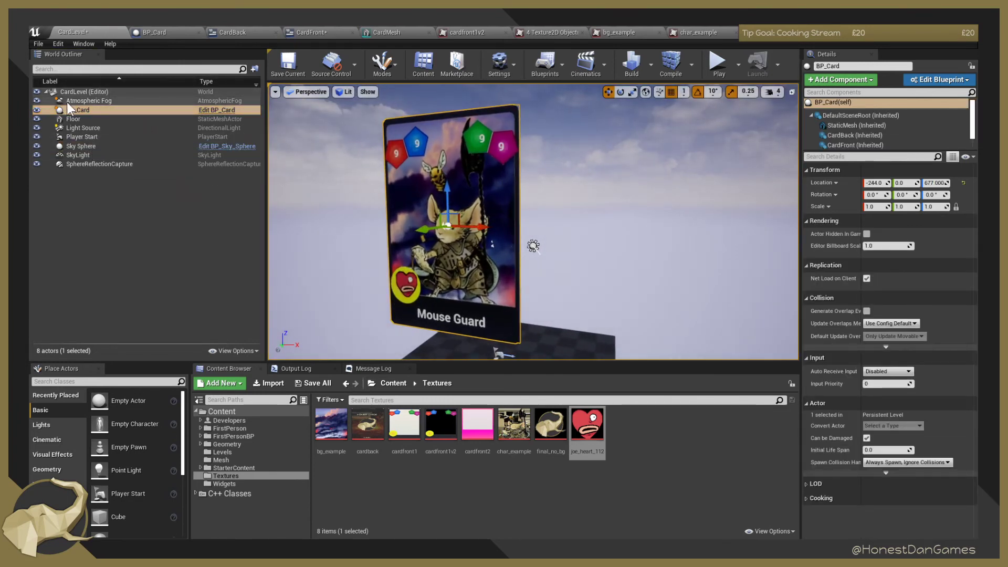
Inspect BP_Card's CardFront component and locate its Widget3DPassThrough_Masked_OneSided material among the engine materials.
{"action": "left_click", "coordinate": [165, 30]}
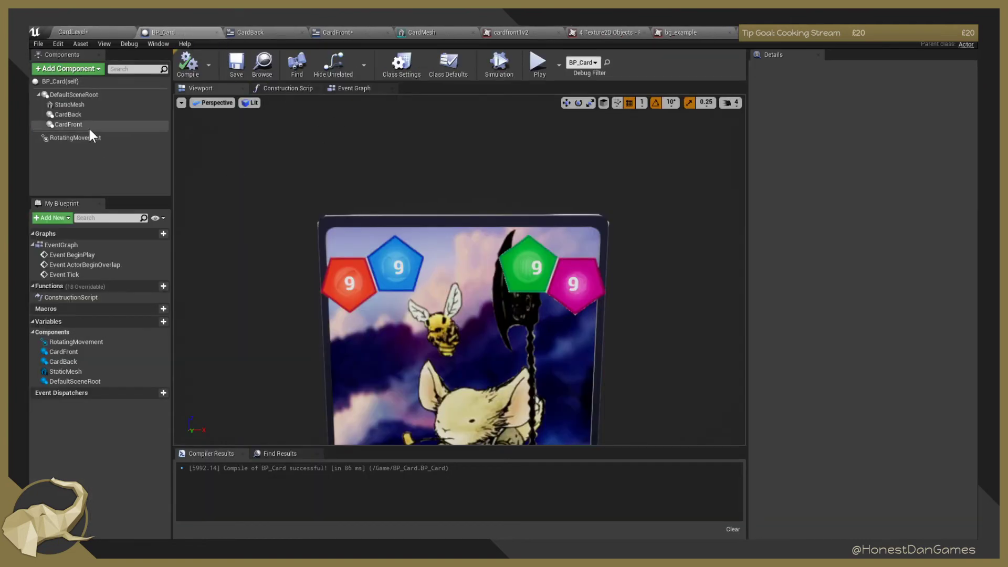
{"action": "left_click", "coordinate": [74, 81]}
{"action": "left_click", "coordinate": [93, 33]}
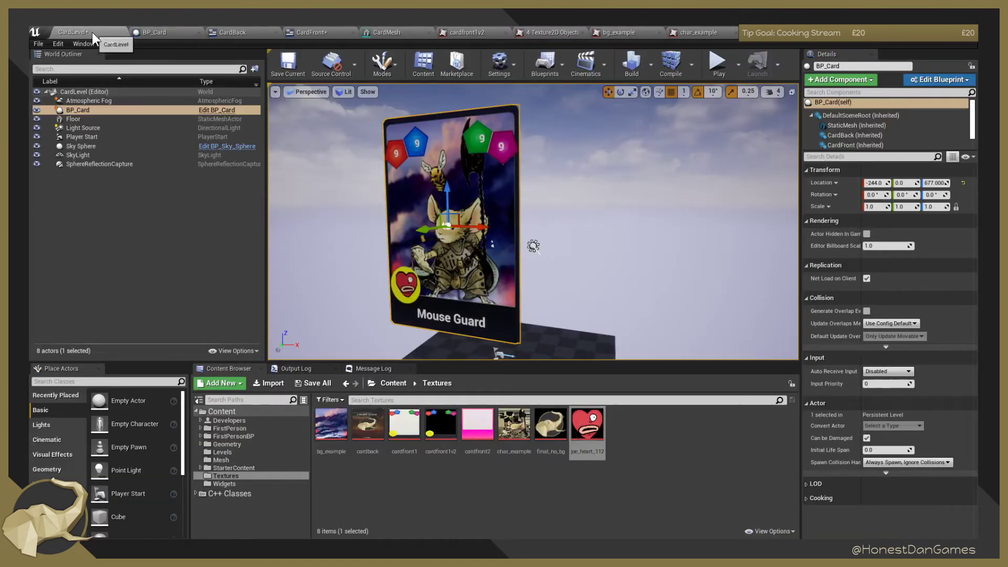
{"action": "scroll", "coordinate": [866, 134], "scroll_direction": "up", "scroll_amount": 1}
{"action": "left_click", "coordinate": [859, 134]}
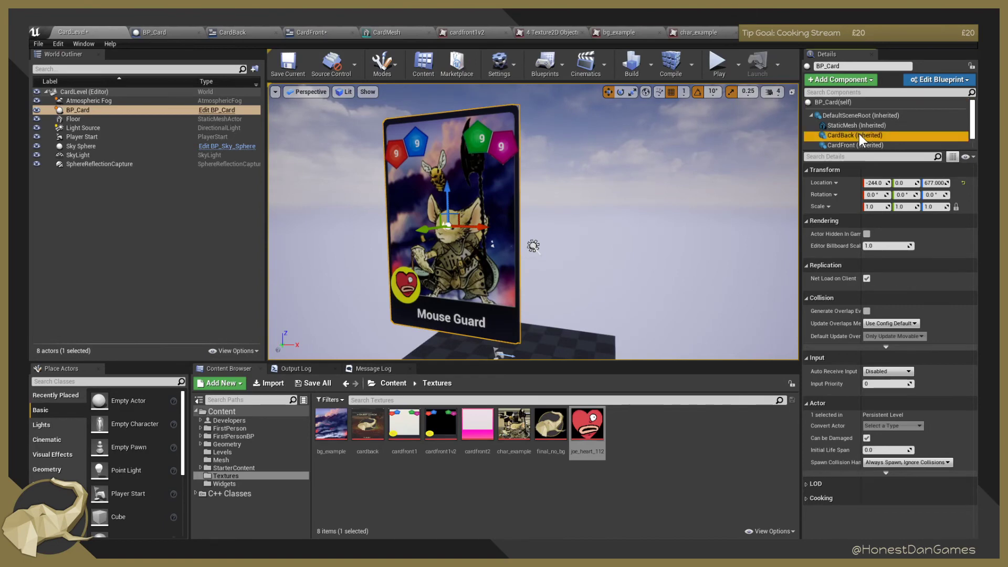
{"action": "left_click", "coordinate": [835, 145]}
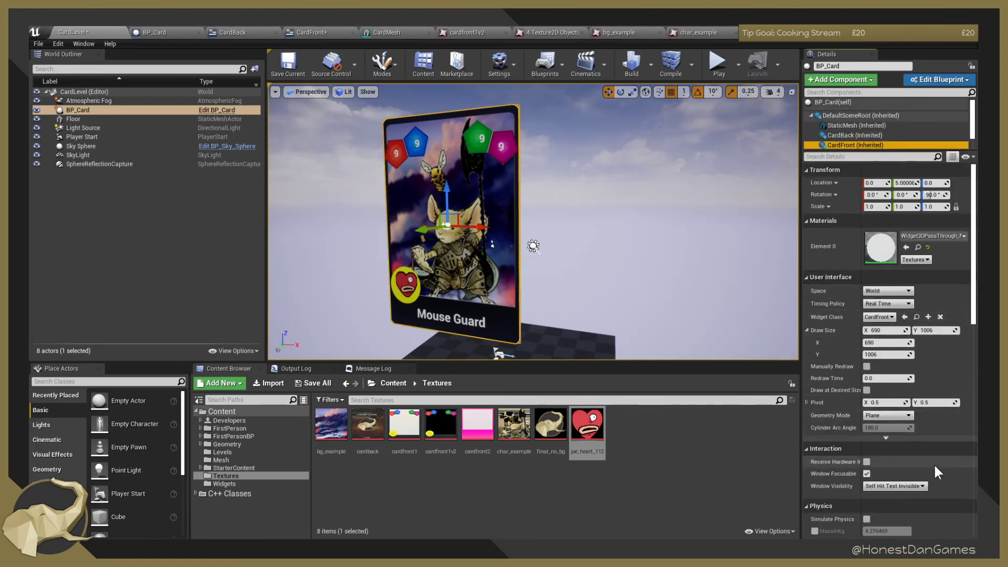
{"action": "left_click", "coordinate": [933, 235]}
{"action": "left_click", "coordinate": [934, 234]}
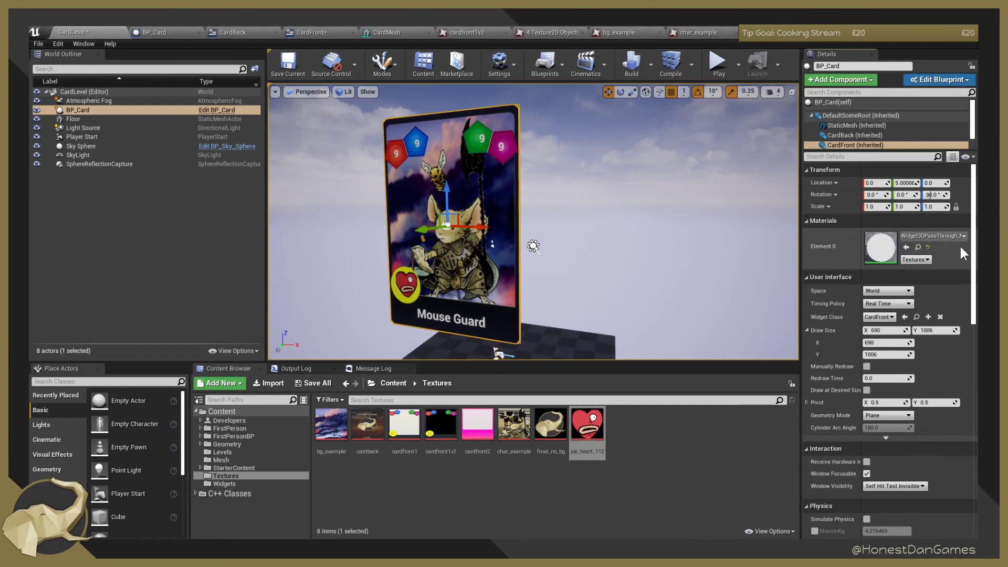
{"action": "left_click", "coordinate": [919, 247]}
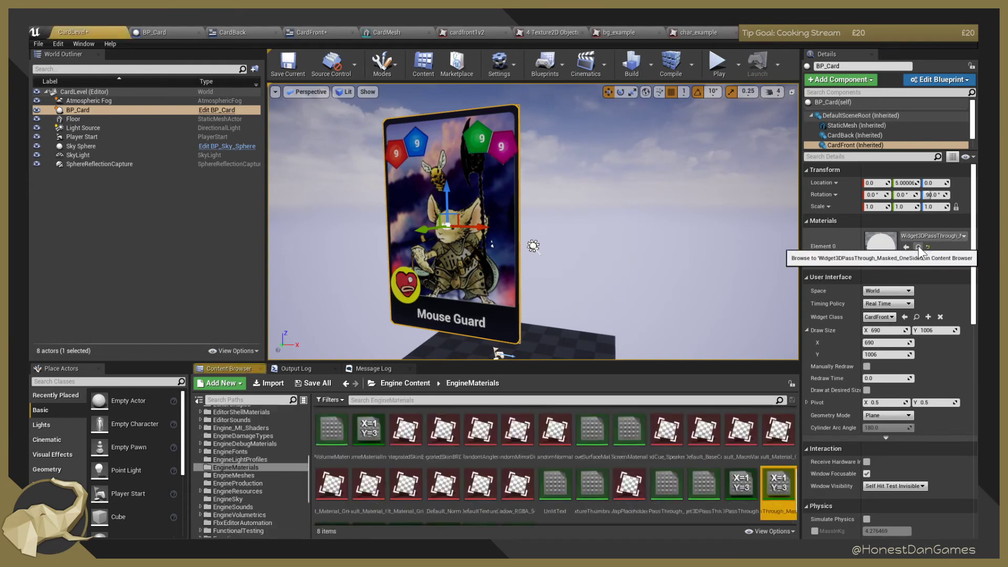
Open the Widget3DPassThrough material instances, follow them to their parent material, and examine its node graph.
{"action": "double_click", "coordinate": [769, 484]}
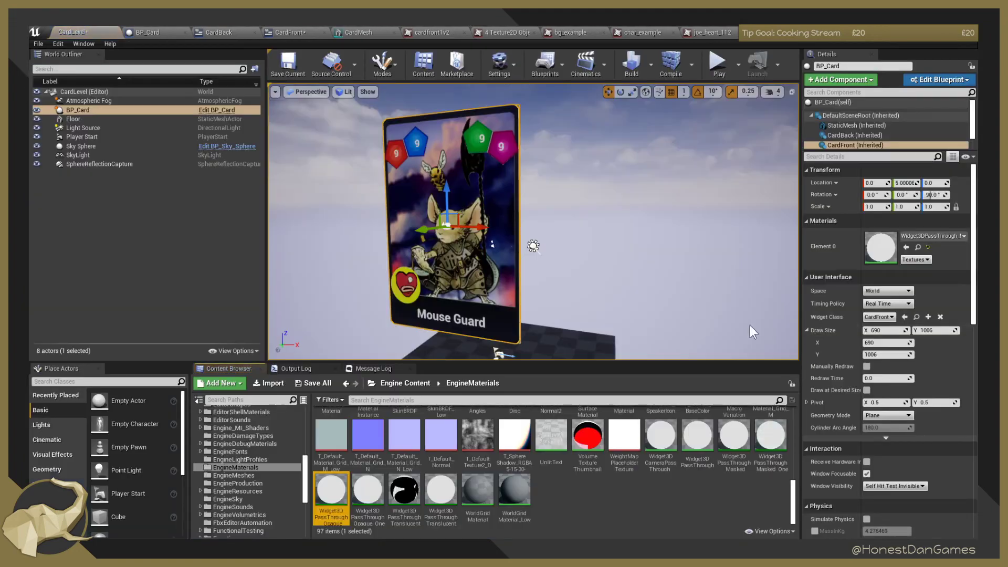
{"action": "double_click", "coordinate": [328, 491]}
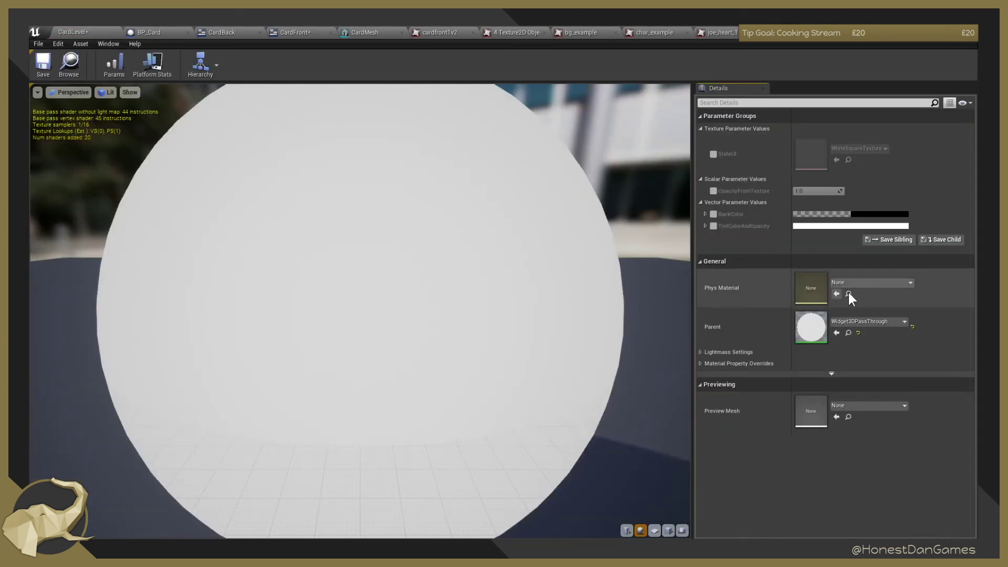
{"action": "left_click", "coordinate": [849, 333]}
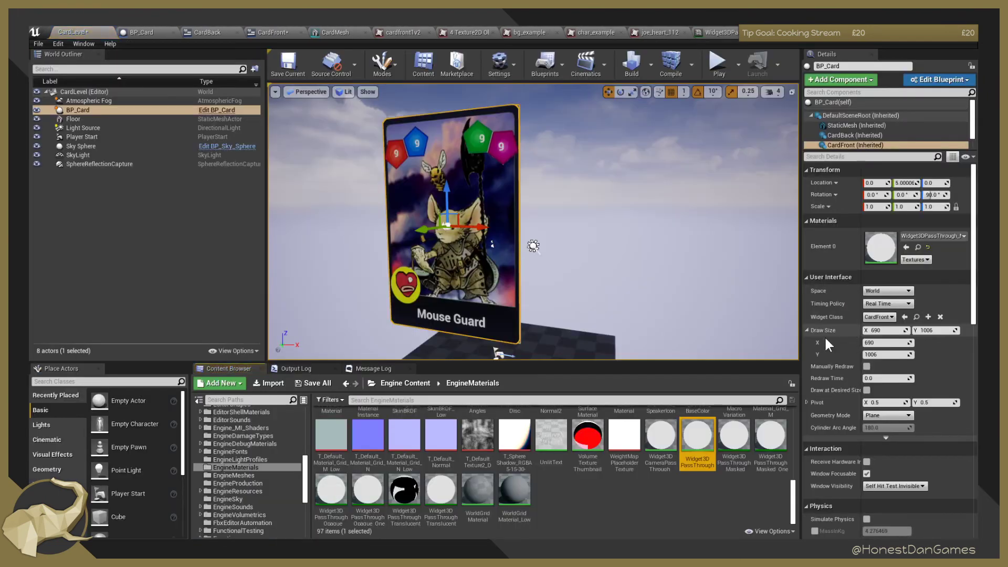
{"action": "double_click", "coordinate": [700, 441]}
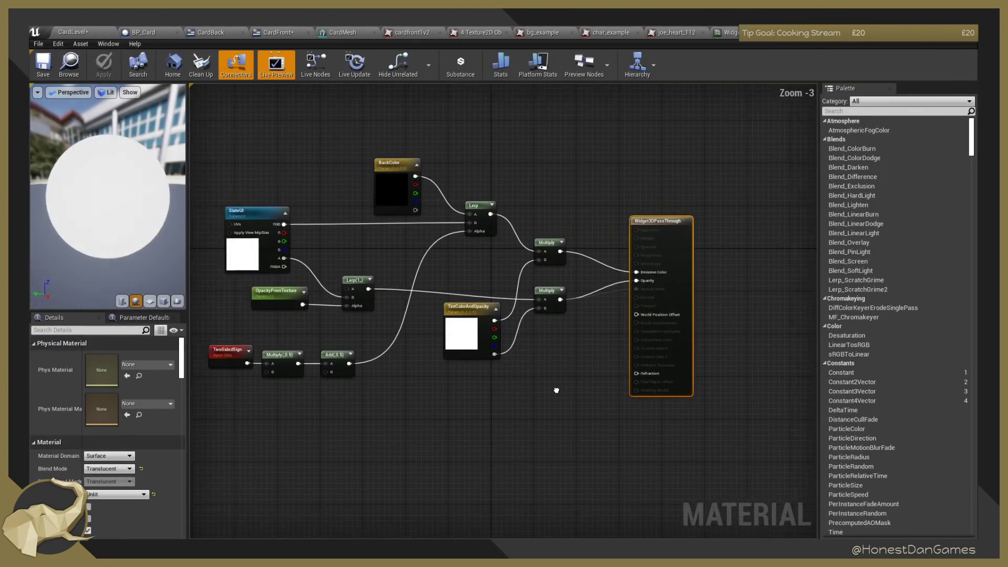
{"action": "left_click", "coordinate": [83, 33]}
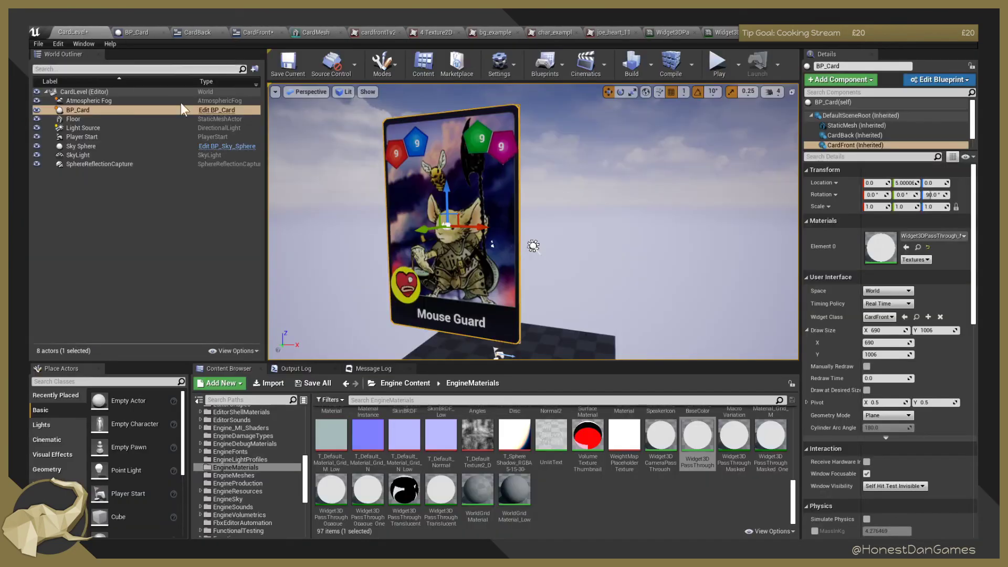
Copy the Widget3DPassThrough material from EngineMaterials into the project's Textures folder.
{"action": "left_click", "coordinate": [700, 440]}
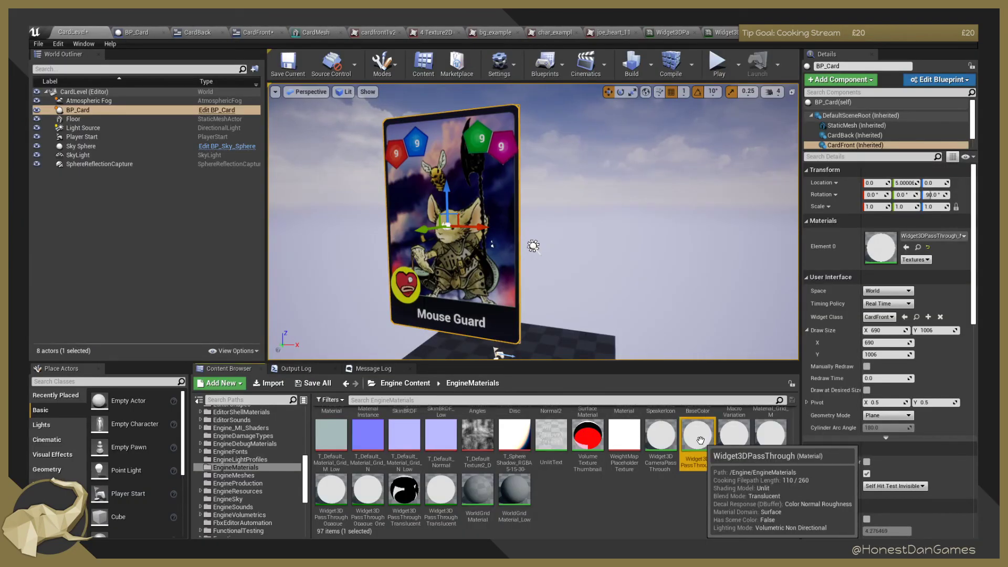
{"action": "left_click_drag", "start_coordinate": [304, 469], "coordinate": [305, 389]}
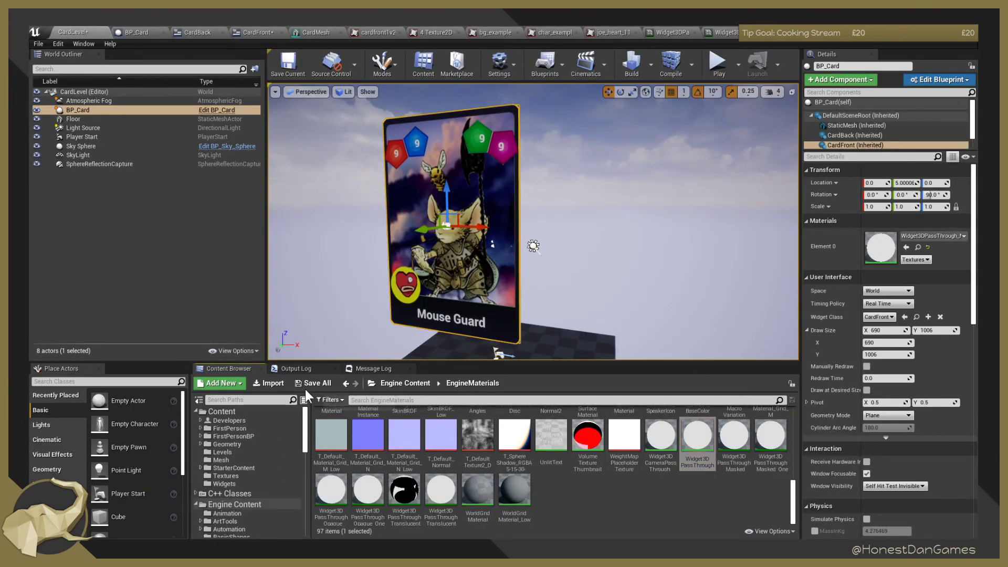
{"action": "left_click", "coordinate": [232, 475]}
{"action": "left_click", "coordinate": [410, 474]}
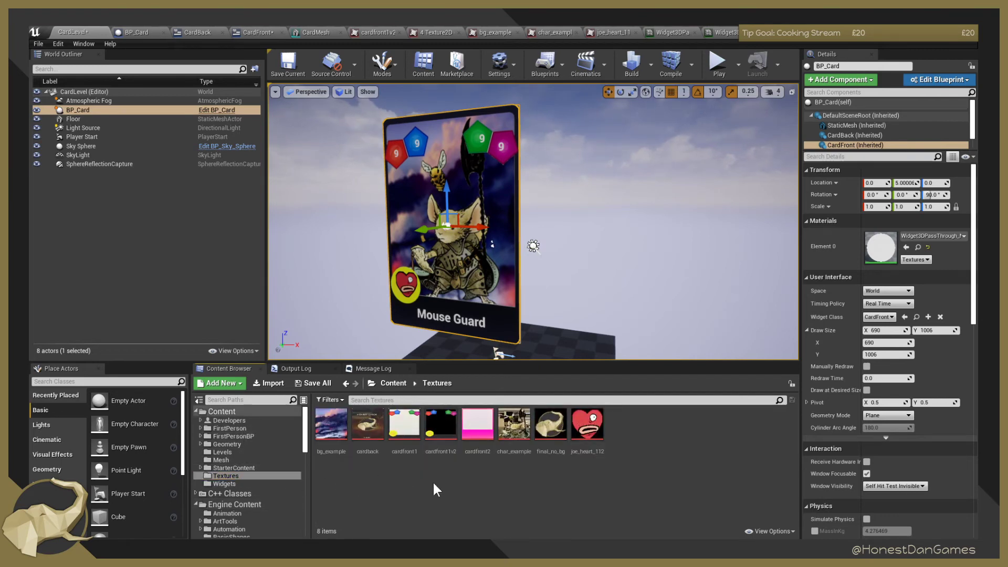
{"action": "right_click", "coordinate": [648, 440]}
{"action": "left_click", "coordinate": [631, 454]}
{"action": "key", "text": "ctrl+v"}
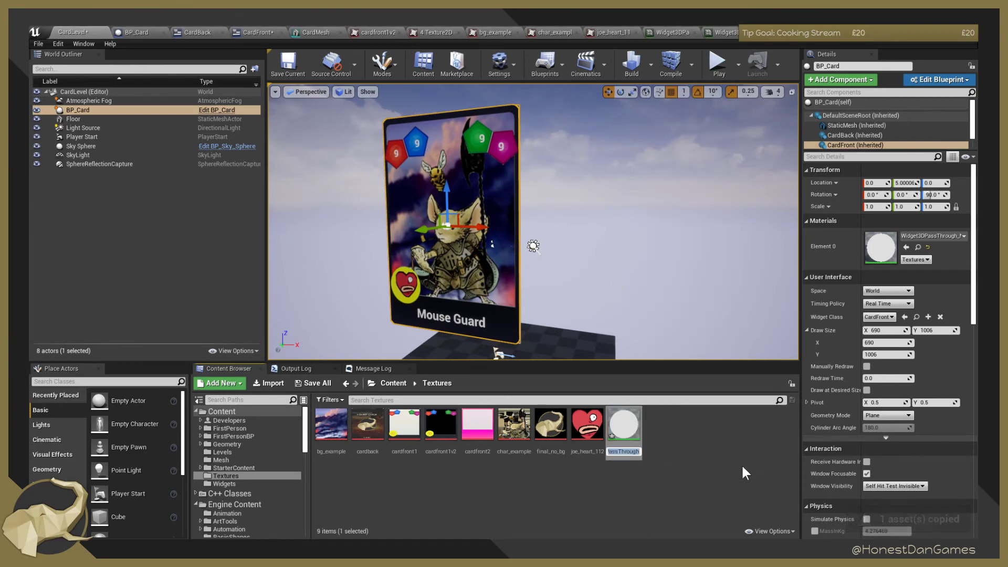
Rename the copied material in the Textures folder as WidgetMaterial and open it for editing.
{"action": "type", "text": "Widget"}
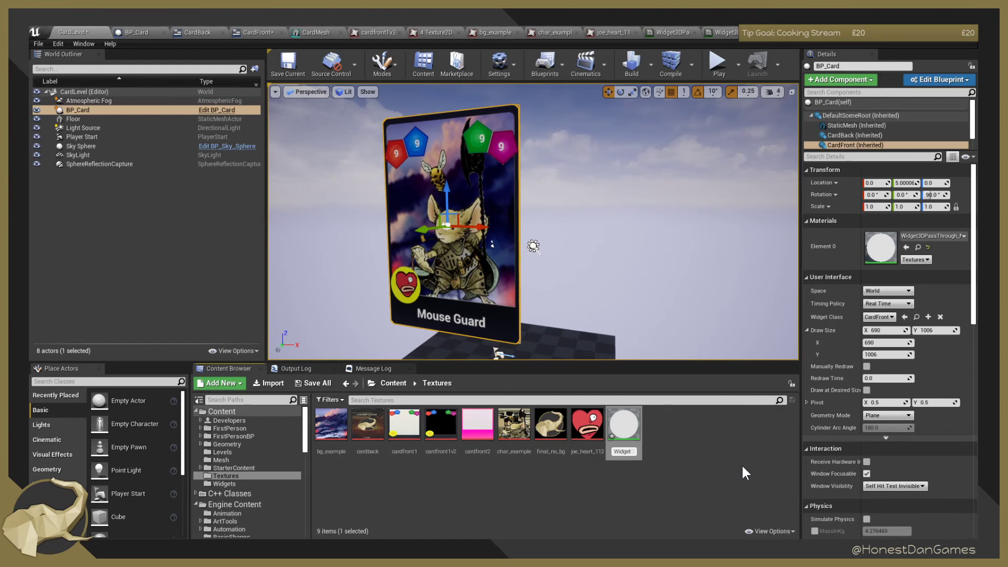
{"action": "type", "text": "Material"}
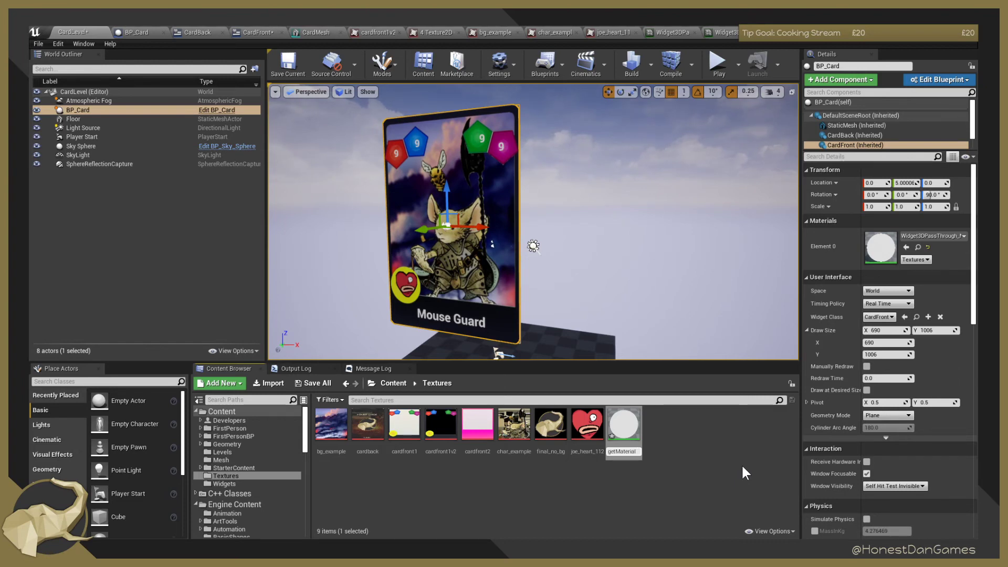
{"action": "key", "text": "Return"}
{"action": "double_click", "coordinate": [626, 425]}
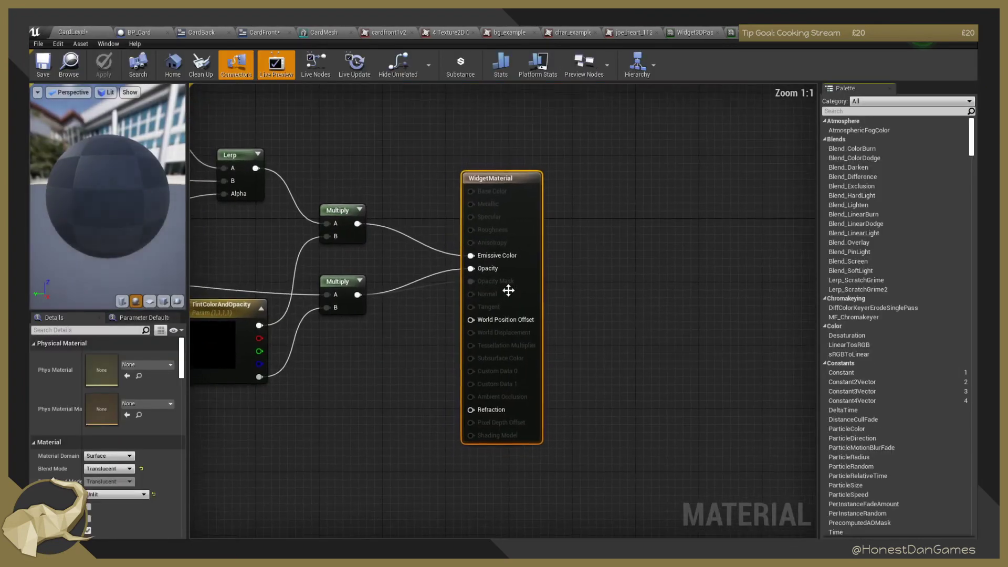
{"action": "scroll", "coordinate": [658, 370], "scroll_direction": "down", "scroll_amount": 1}
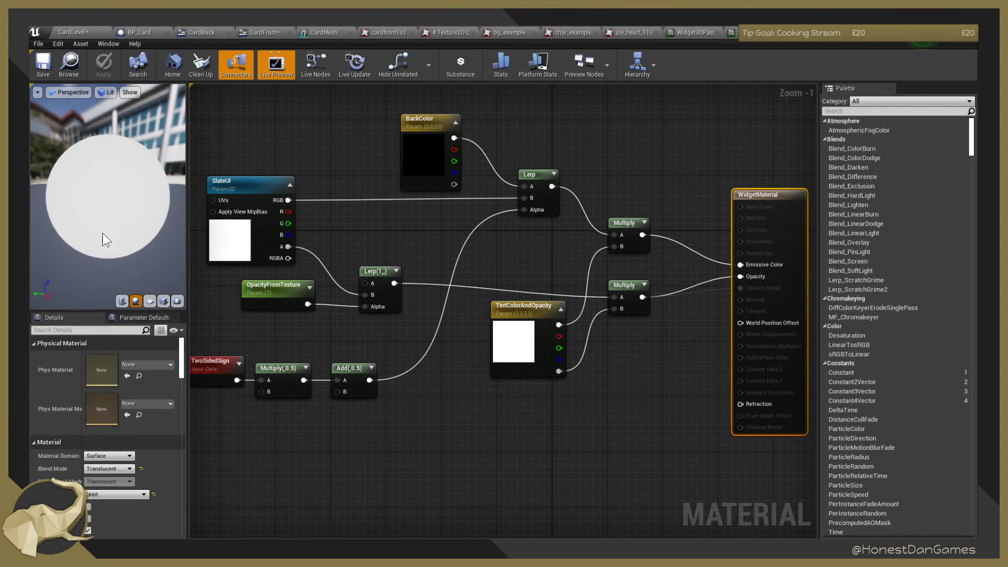
Enlarge the material's details area and set the shading model to Default Lit.
{"action": "left_click_drag", "start_coordinate": [85, 311], "coordinate": [105, 186]}
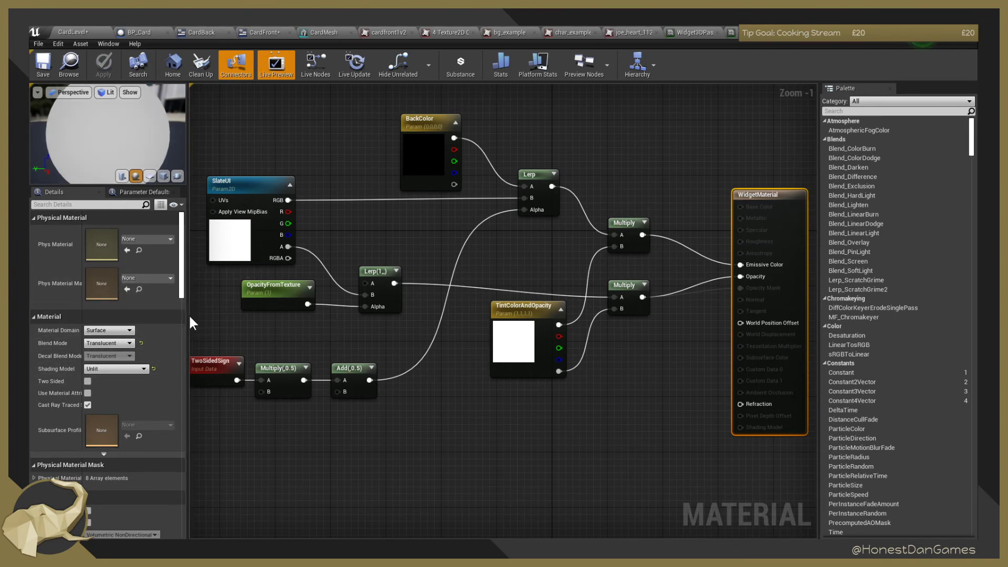
{"action": "left_click_drag", "start_coordinate": [186, 314], "coordinate": [318, 315]}
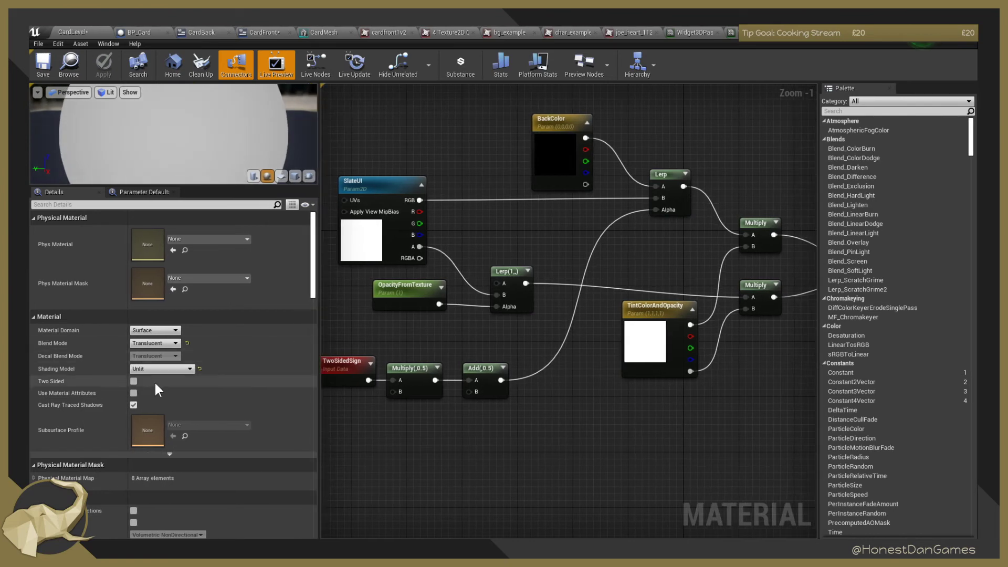
{"action": "left_click", "coordinate": [153, 368]}
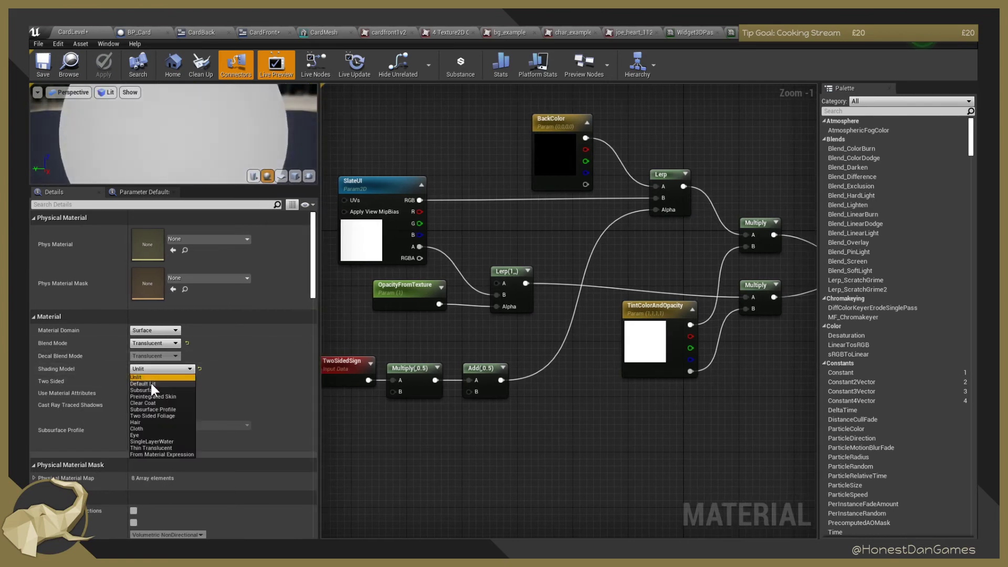
{"action": "left_click", "coordinate": [150, 381]}
Set the WidgetMaterial blend mode to Opaque.
{"action": "scroll", "coordinate": [465, 197], "scroll_direction": "down", "scroll_amount": 3}
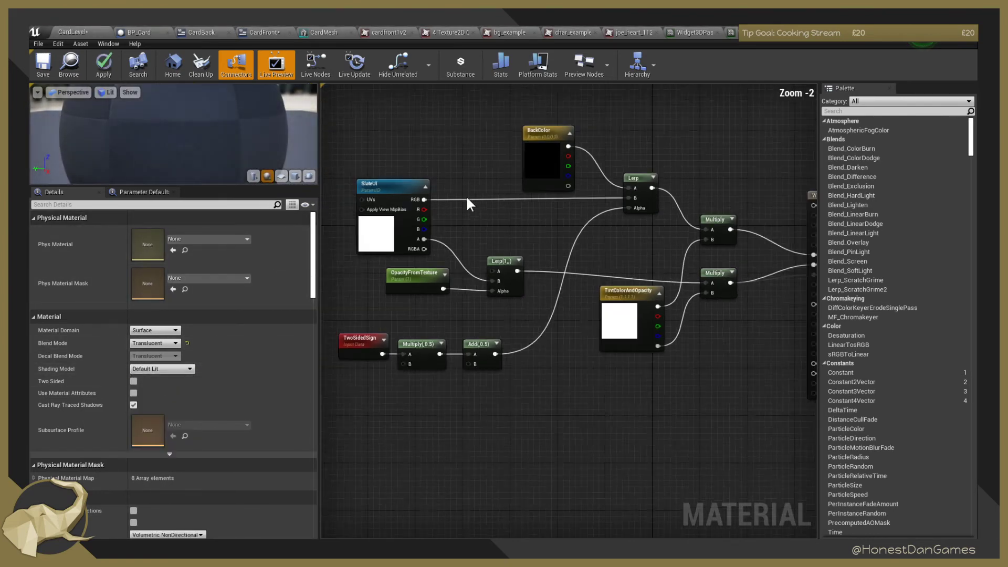
{"action": "scroll", "coordinate": [463, 201], "scroll_direction": "up", "scroll_amount": 1}
{"action": "right_click_drag", "start_coordinate": [630, 337], "coordinate": [406, 361]}
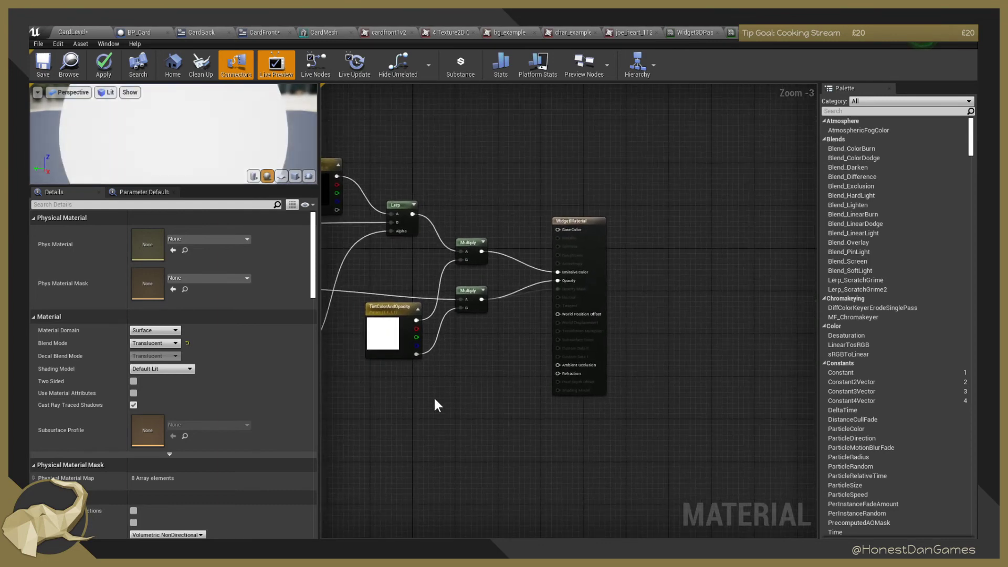
{"action": "right_click_drag", "start_coordinate": [434, 397], "coordinate": [536, 334]}
{"action": "left_click", "coordinate": [168, 345]}
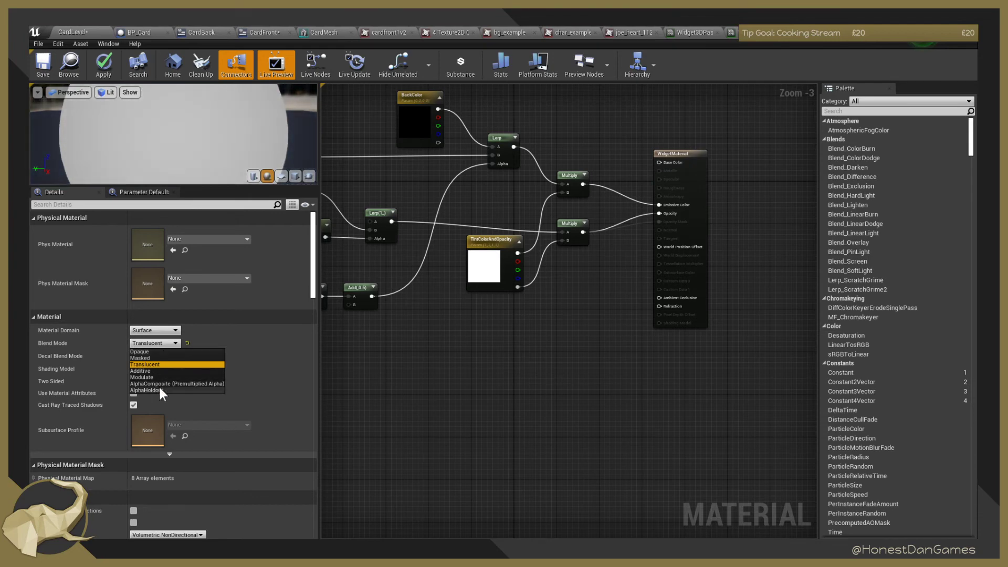
{"action": "left_click", "coordinate": [153, 353]}
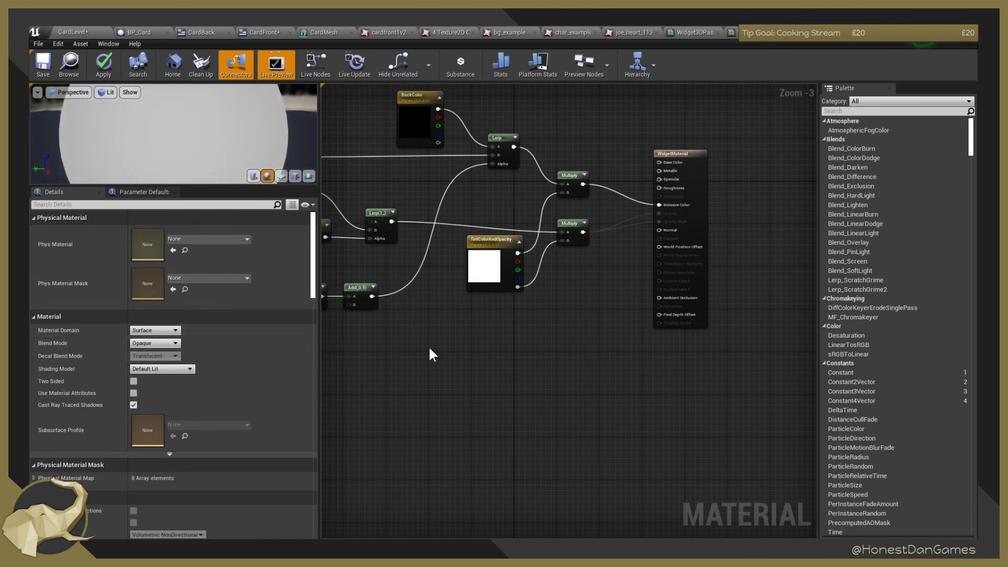
Review the available blend modes without changing the selection, and save WidgetMaterial.
{"action": "scroll", "coordinate": [430, 348], "scroll_direction": "down", "scroll_amount": 4}
{"action": "right_click_drag", "start_coordinate": [423, 353], "coordinate": [436, 382]}
{"action": "scroll", "coordinate": [253, 131], "scroll_direction": "down", "scroll_amount": 3}
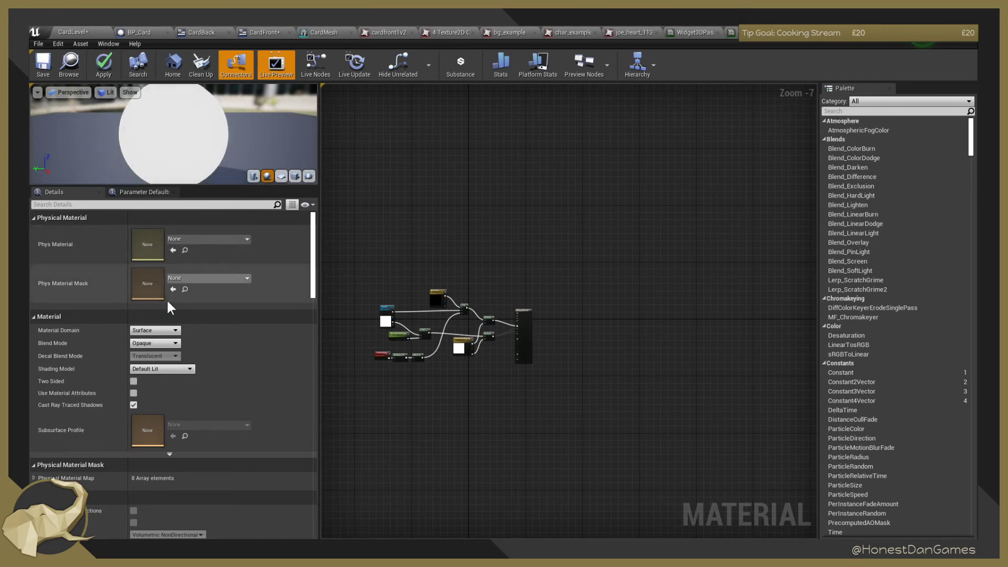
{"action": "left_click", "coordinate": [159, 344]}
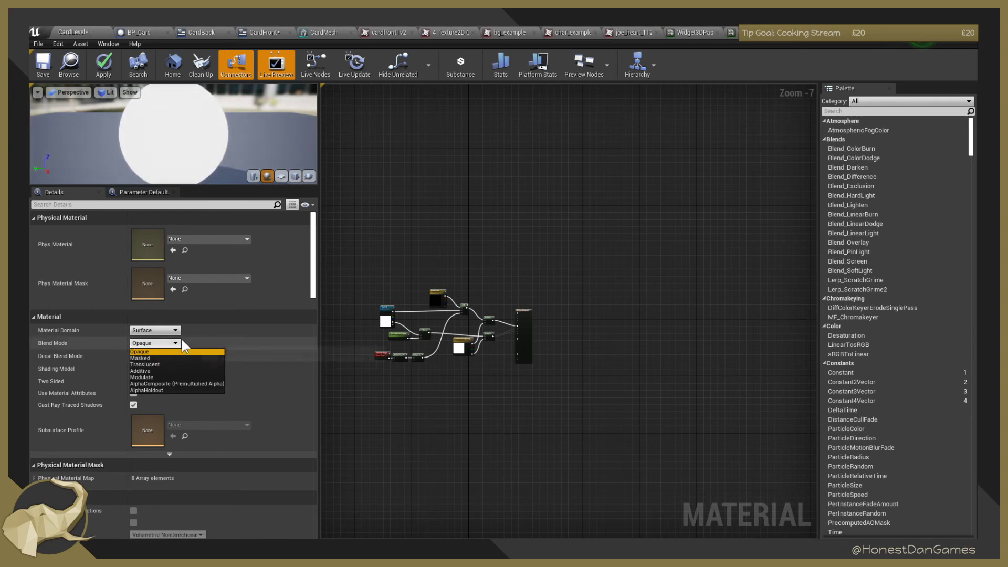
{"action": "left_click", "coordinate": [367, 395]}
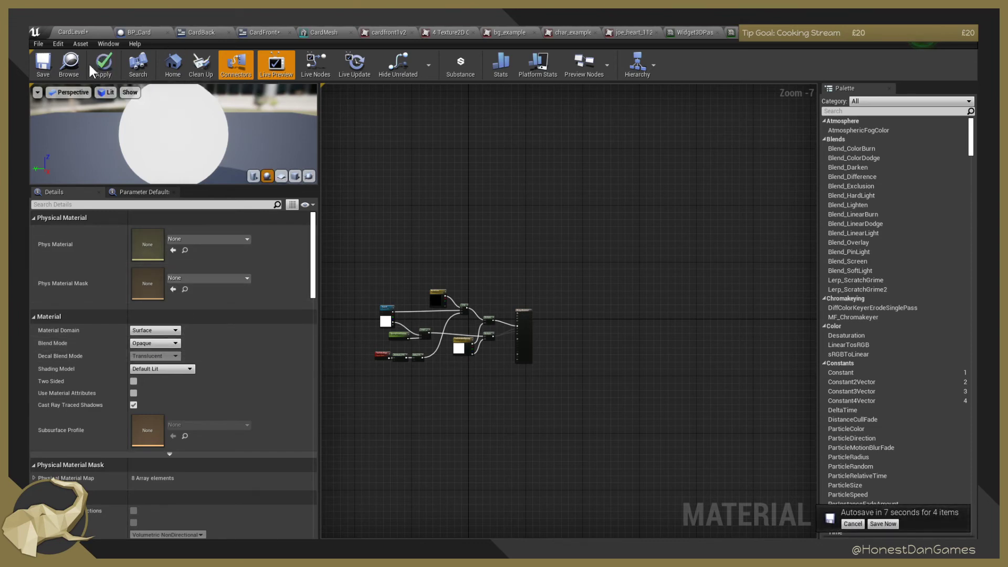
{"action": "left_click", "coordinate": [45, 66]}
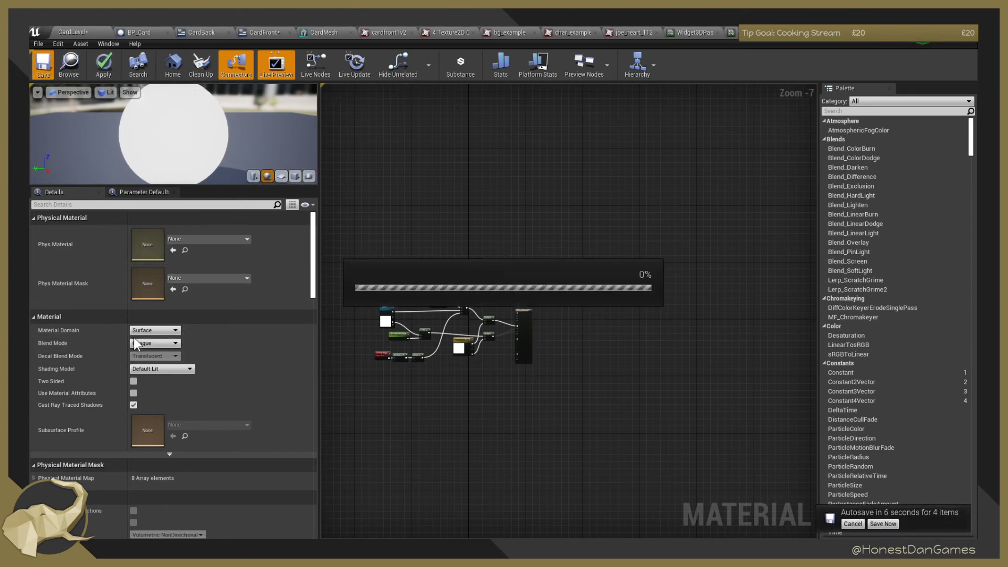
Examine the result node's inputs, the full node graph and the blend mode options of WidgetMaterial.
{"action": "scroll", "coordinate": [525, 326], "scroll_direction": "up", "scroll_amount": 8}
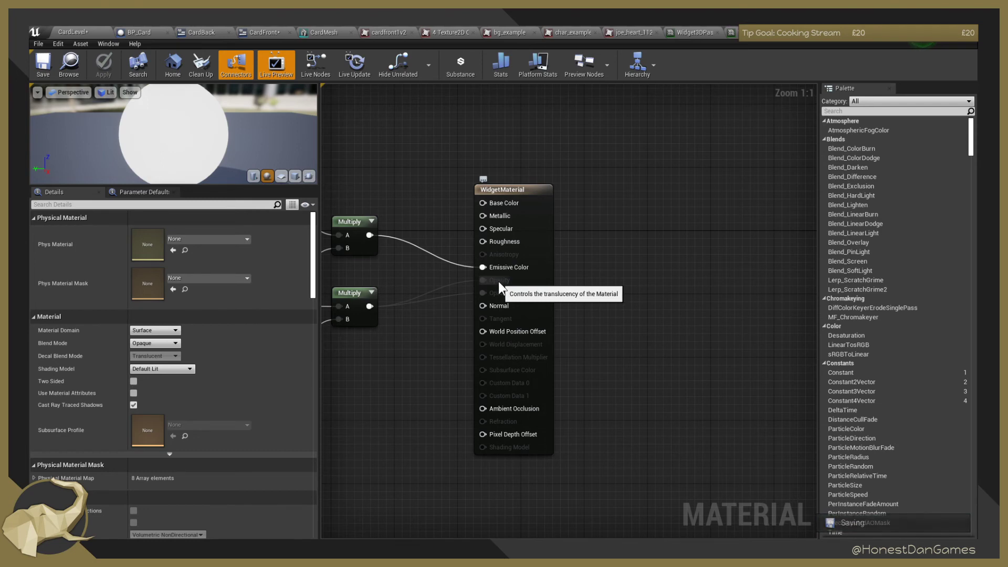
{"action": "scroll", "coordinate": [369, 355], "scroll_direction": "down", "scroll_amount": 4}
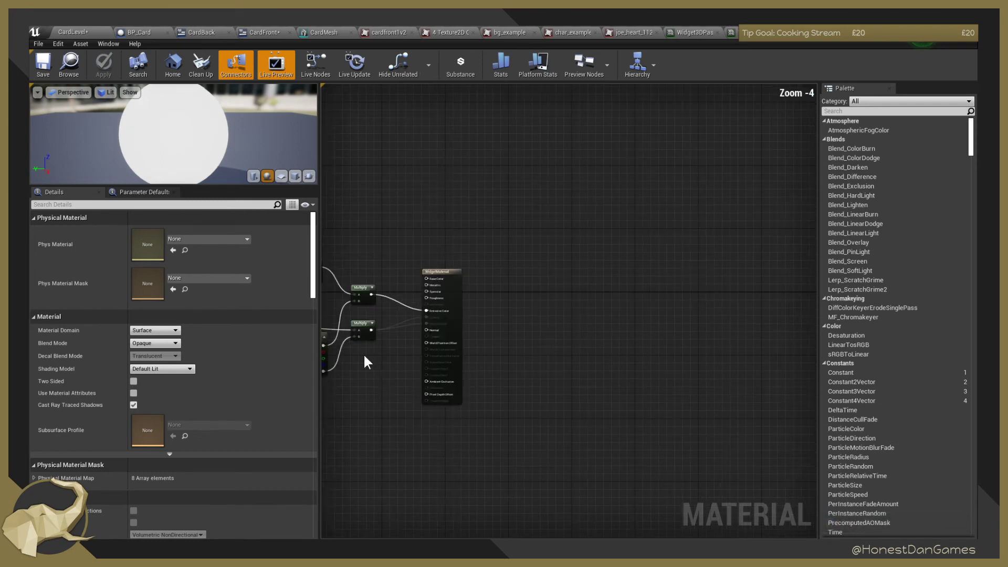
{"action": "right_click_drag", "start_coordinate": [363, 353], "coordinate": [534, 308]}
{"action": "right_click_drag", "start_coordinate": [455, 355], "coordinate": [525, 367]}
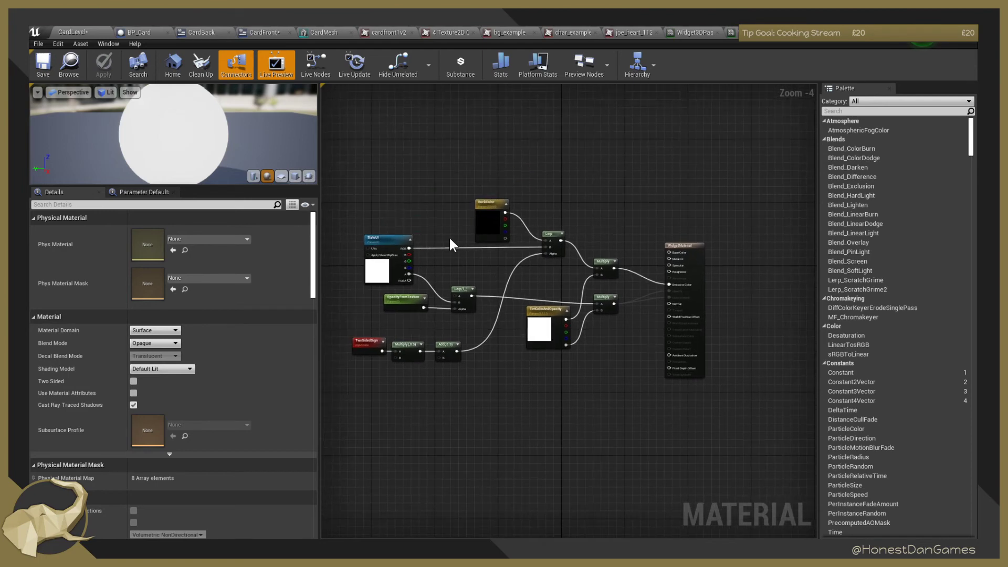
{"action": "right_click_drag", "start_coordinate": [450, 240], "coordinate": [431, 245]}
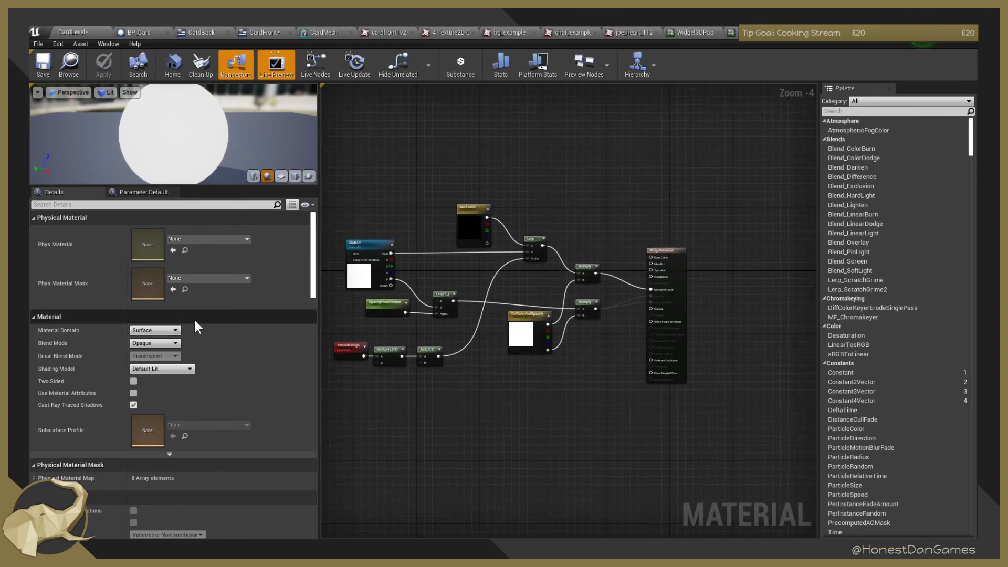
{"action": "left_click", "coordinate": [172, 343]}
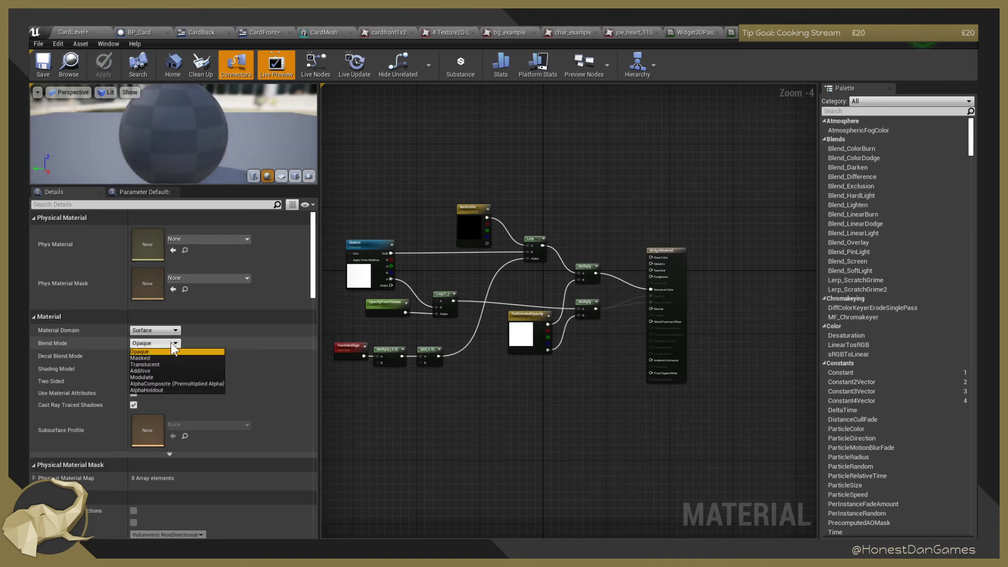
{"action": "left_click", "coordinate": [171, 342]}
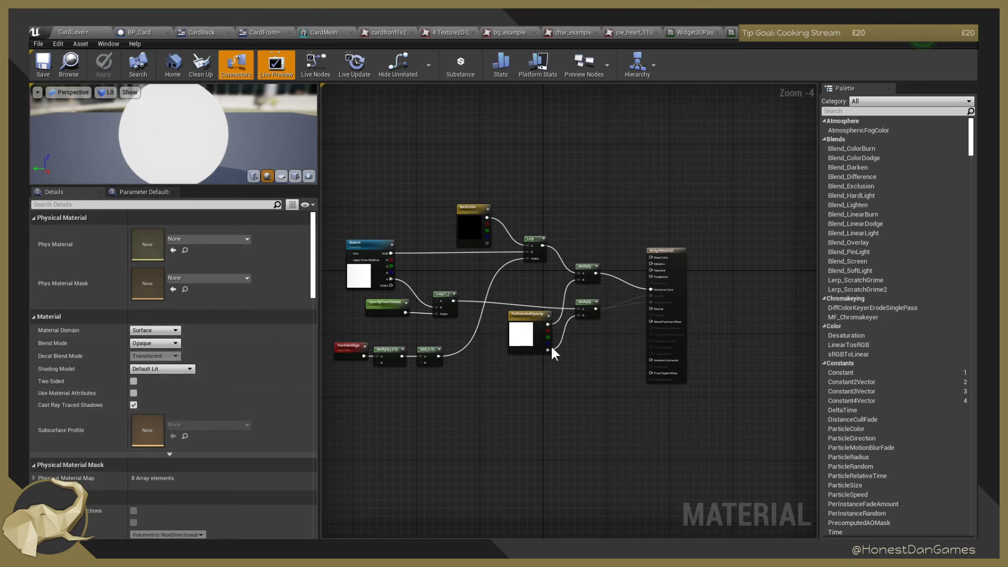
Move the upper Multiply node's connection from Emissive Color to Base Color on the WidgetMaterial result node.
{"action": "scroll", "coordinate": [561, 231], "scroll_direction": "up", "scroll_amount": 4}
{"action": "right_click_drag", "start_coordinate": [650, 362], "coordinate": [581, 411]}
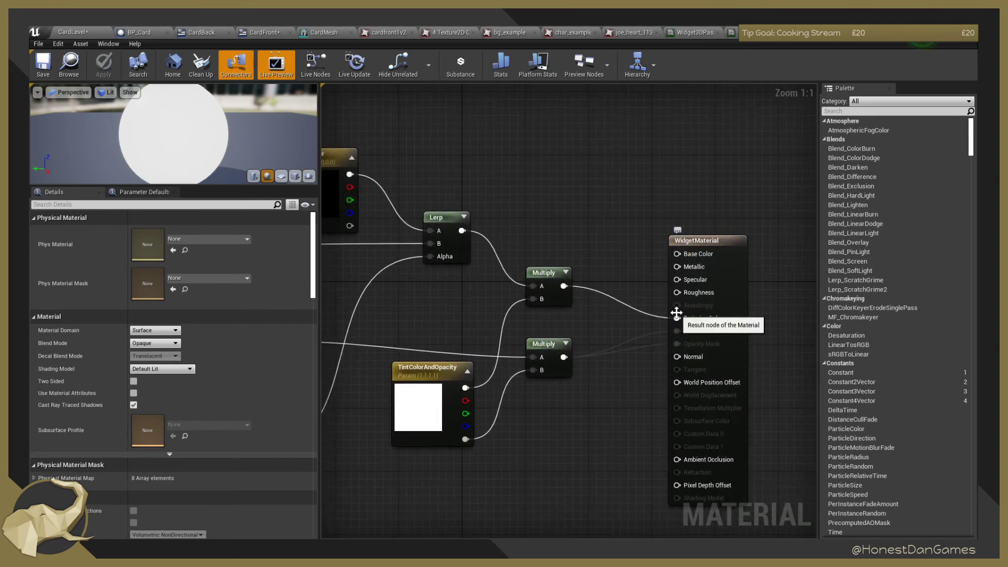
{"action": "right_click_drag", "start_coordinate": [610, 322], "coordinate": [632, 318]}
{"action": "left_click_drag", "start_coordinate": [700, 315], "coordinate": [699, 250], "text": "ctrl"}
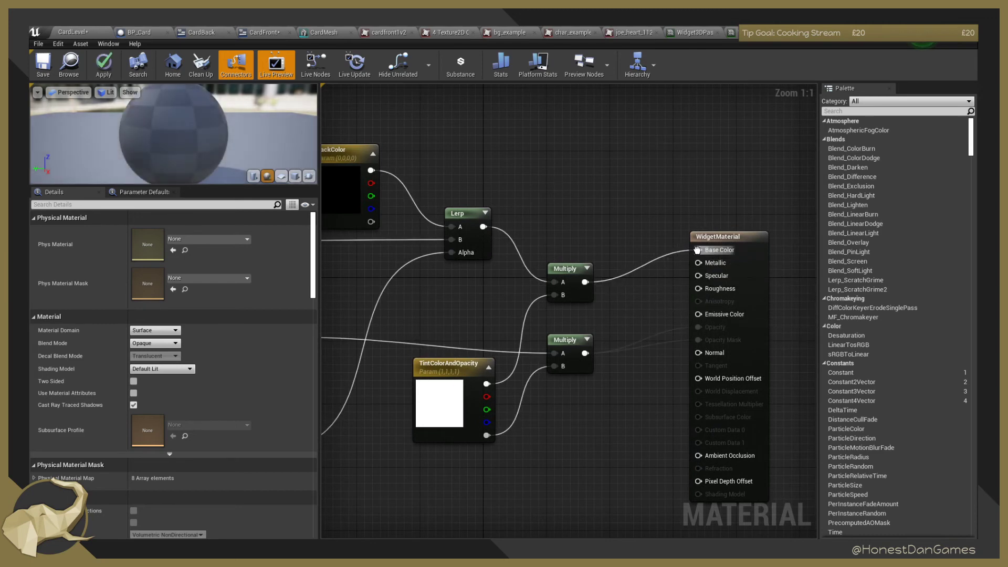
Shift the result node slightly down and disconnect the lower Multiply node's output from Opacity and Opacity Mask.
{"action": "right_click_drag", "start_coordinate": [633, 312], "coordinate": [593, 303]}
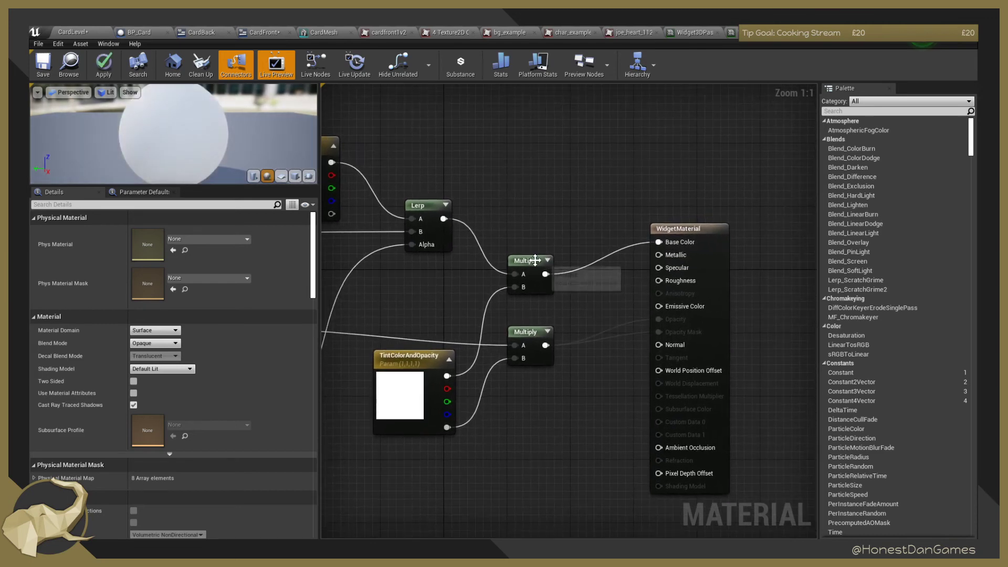
{"action": "right_click_drag", "start_coordinate": [553, 241], "coordinate": [547, 151]}
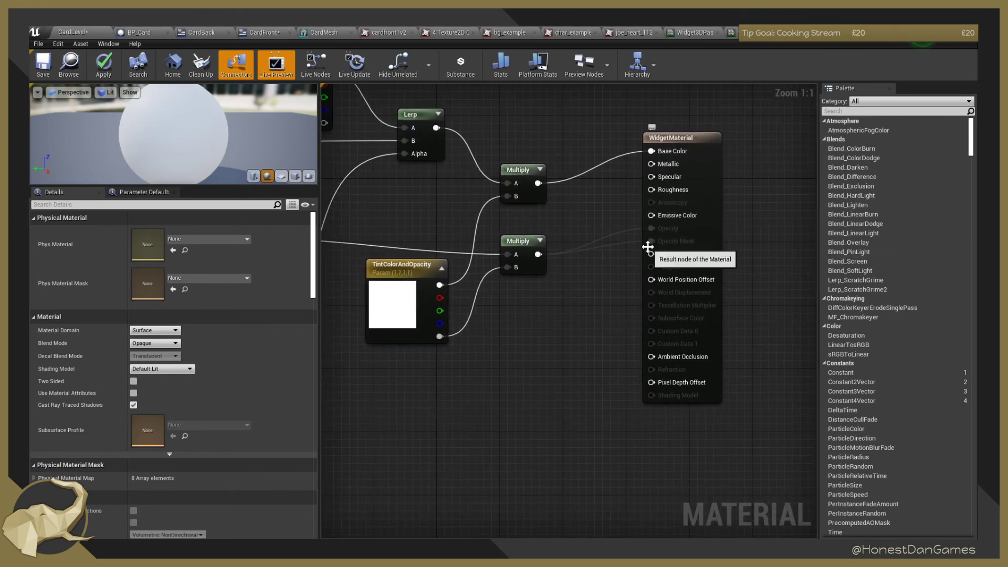
{"action": "left_click_drag", "start_coordinate": [684, 141], "coordinate": [684, 167]}
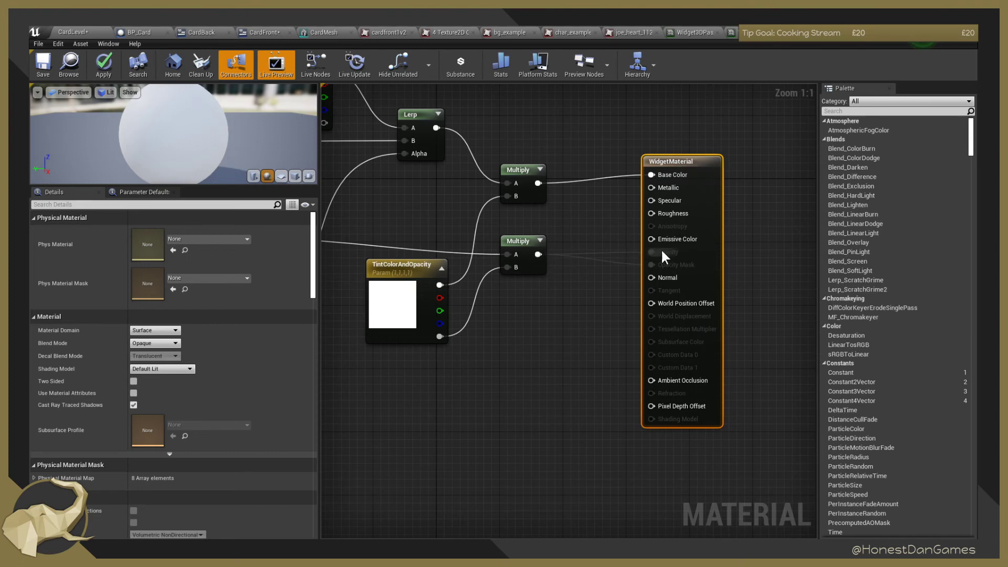
{"action": "left_click", "coordinate": [537, 254], "text": "alt"}
{"action": "right_click_drag", "start_coordinate": [531, 318], "coordinate": [583, 317]}
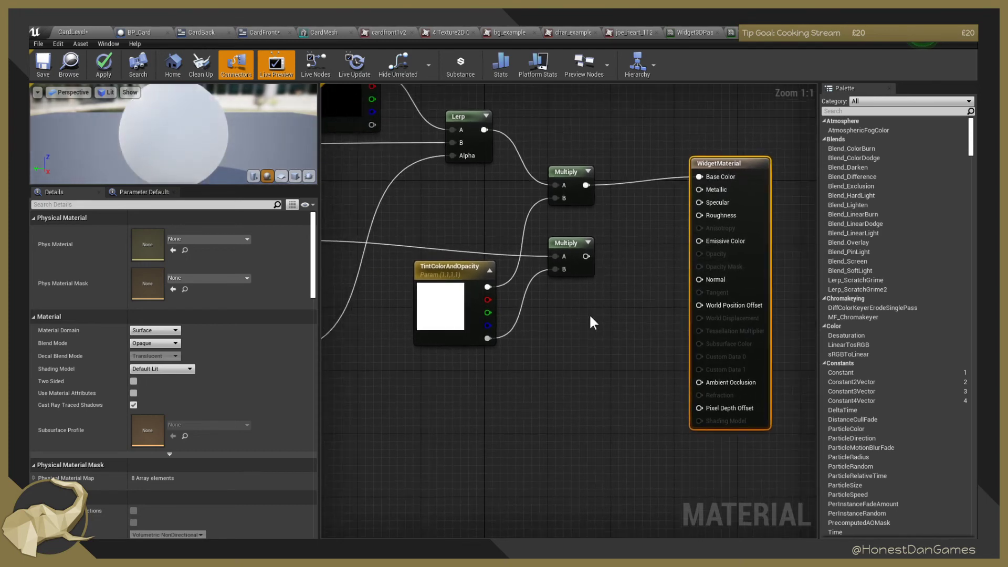
Save the edited WidgetMaterial and return to the CardLevel level.
{"action": "scroll", "coordinate": [530, 332], "scroll_direction": "down", "scroll_amount": 2}
{"action": "mouse_move", "coordinate": [497, 361]}
{"action": "right_mouse_down"}
{"action": "mouse_move", "coordinate": [641, 368]}
{"action": "mouse_move", "coordinate": [488, 371]}
{"action": "right_mouse_up"}
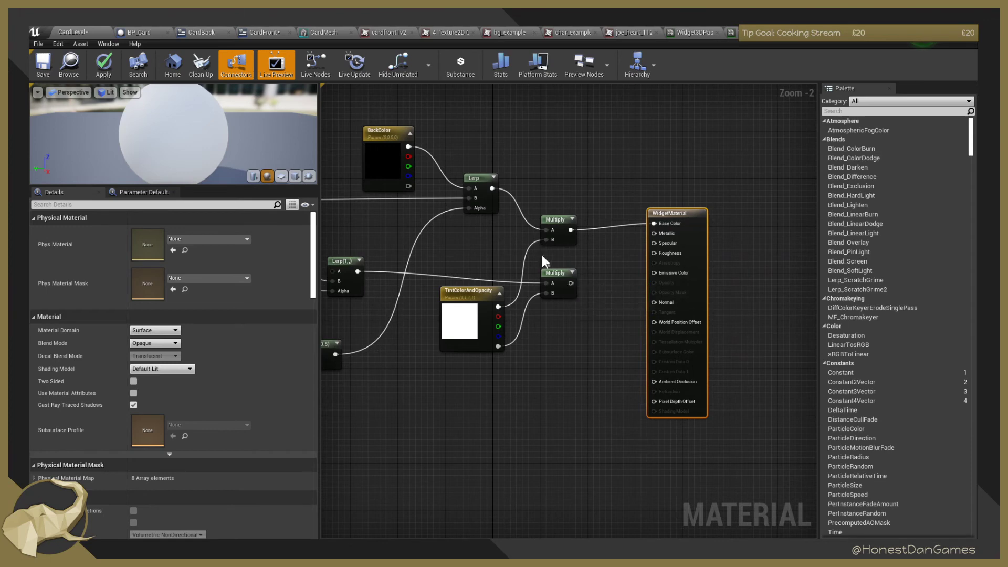
{"action": "left_click", "coordinate": [42, 66]}
{"action": "left_click", "coordinate": [63, 33]}
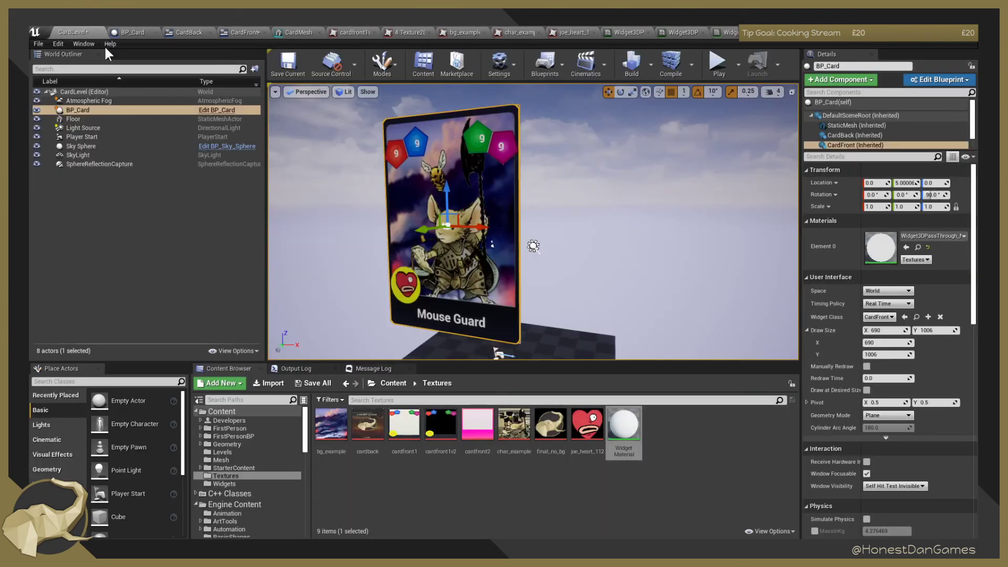
Assign the project's WidgetMaterial to Element 0 of BP_Card's CardFront component.
{"action": "left_click", "coordinate": [928, 235]}
{"action": "type", "text": "widget"}
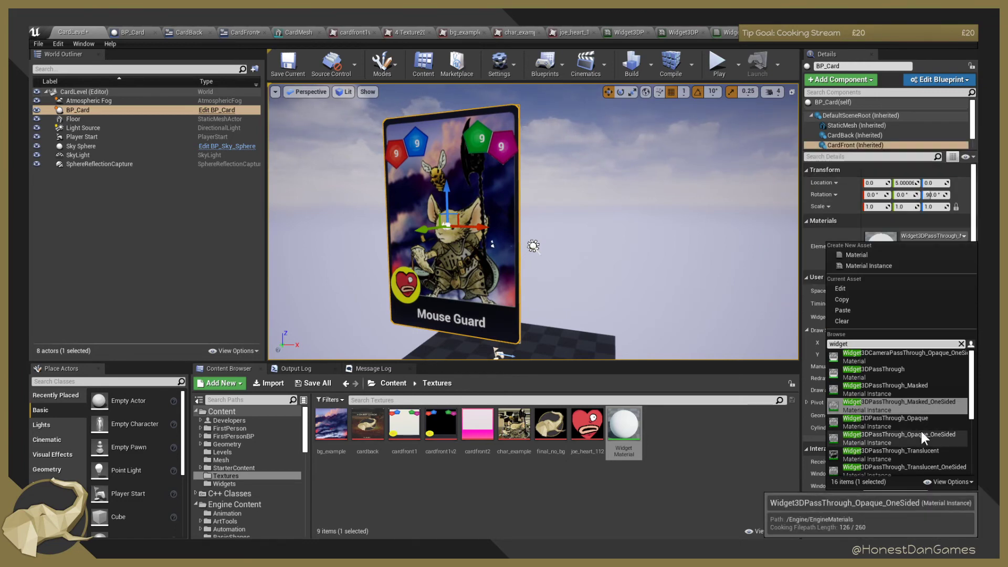
{"action": "type", "text": "ma"}
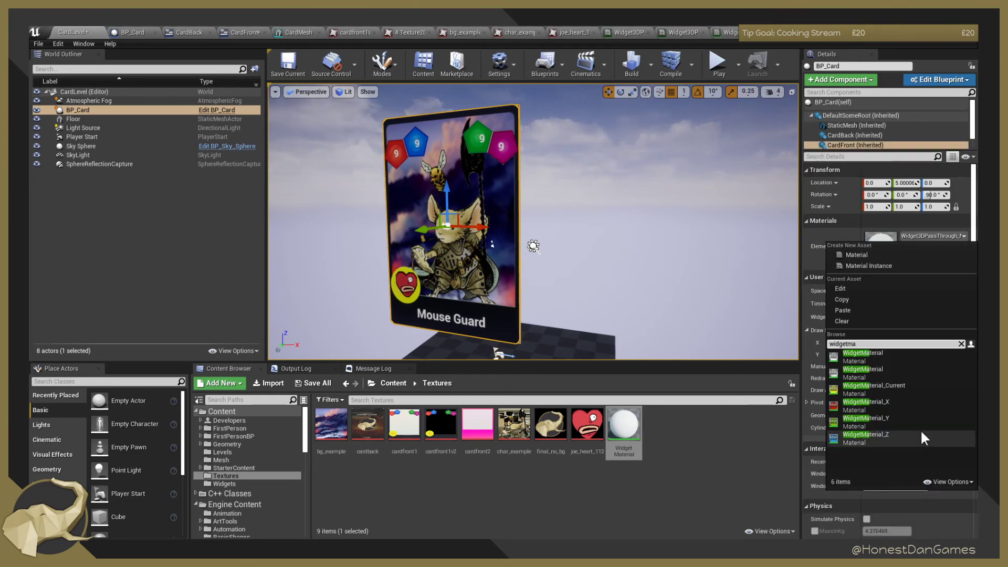
{"action": "left_click", "coordinate": [874, 371]}
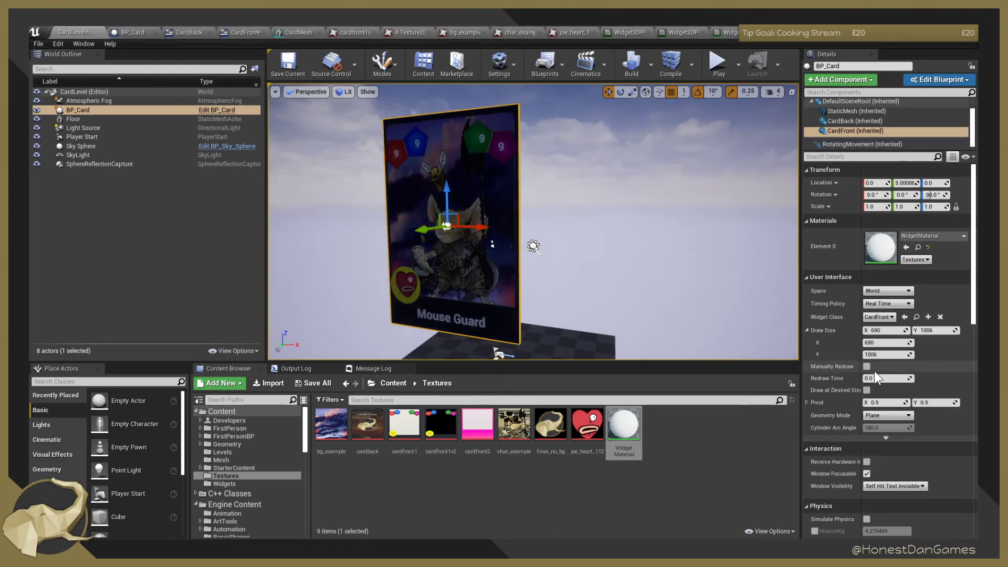
Select BP_Card's CardBack component.
{"action": "right_click_drag", "start_coordinate": [534, 222], "coordinate": [383, 153]}
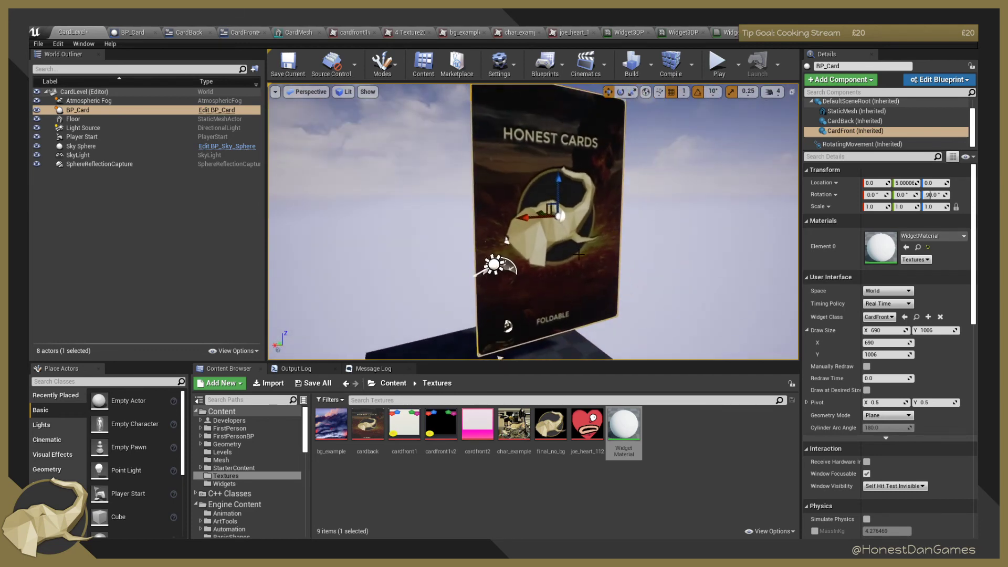
{"action": "left_click", "coordinate": [92, 110]}
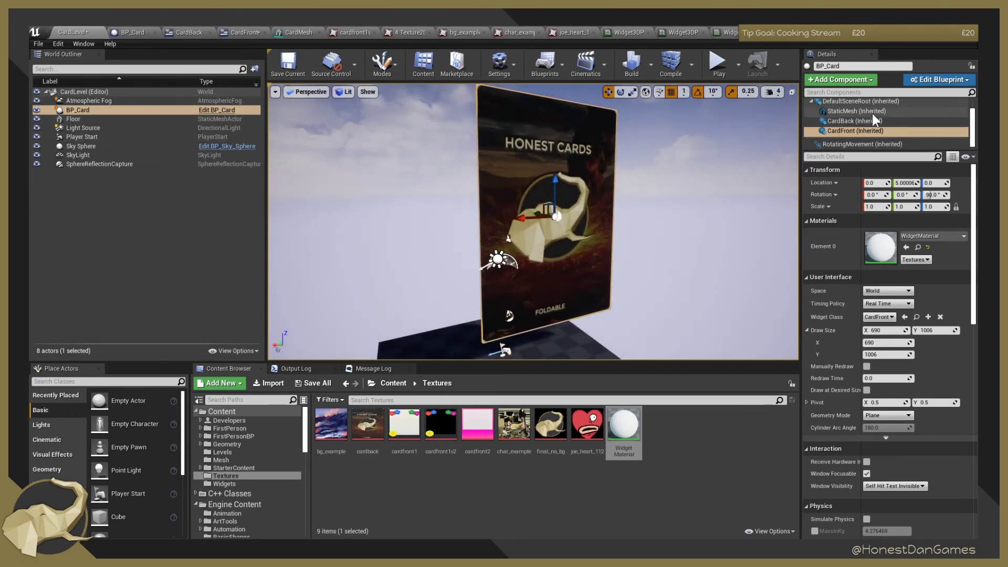
{"action": "left_click", "coordinate": [851, 122]}
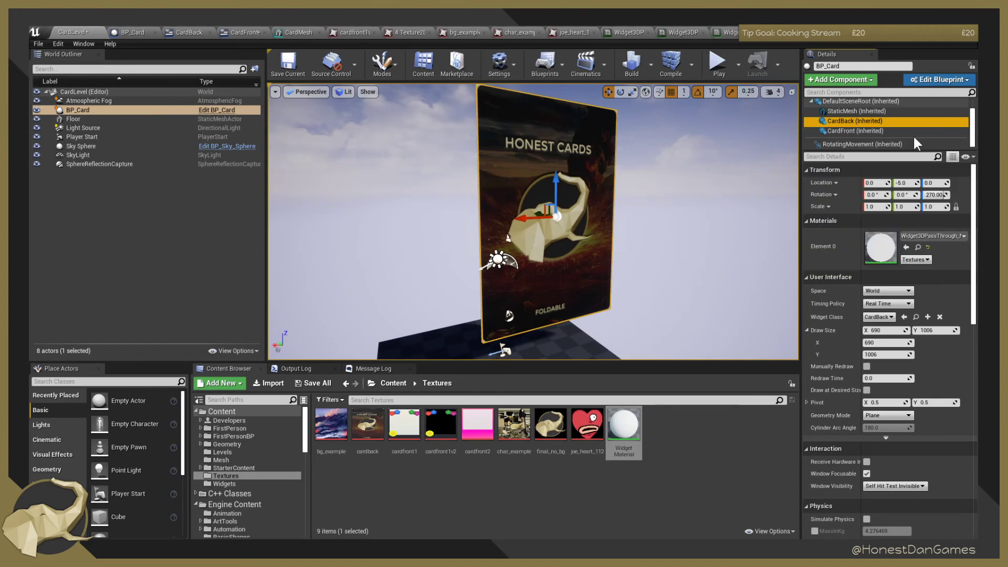
{"action": "left_click", "coordinate": [881, 321]}
{"action": "left_click", "coordinate": [881, 320]}
{"action": "left_click", "coordinate": [921, 236]}
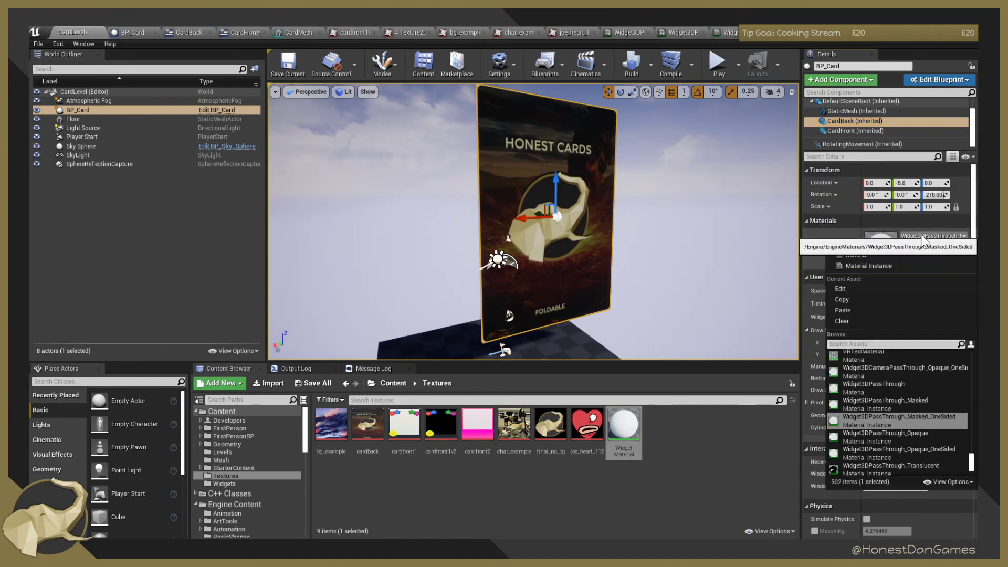
{"action": "type", "text": "Widget"}
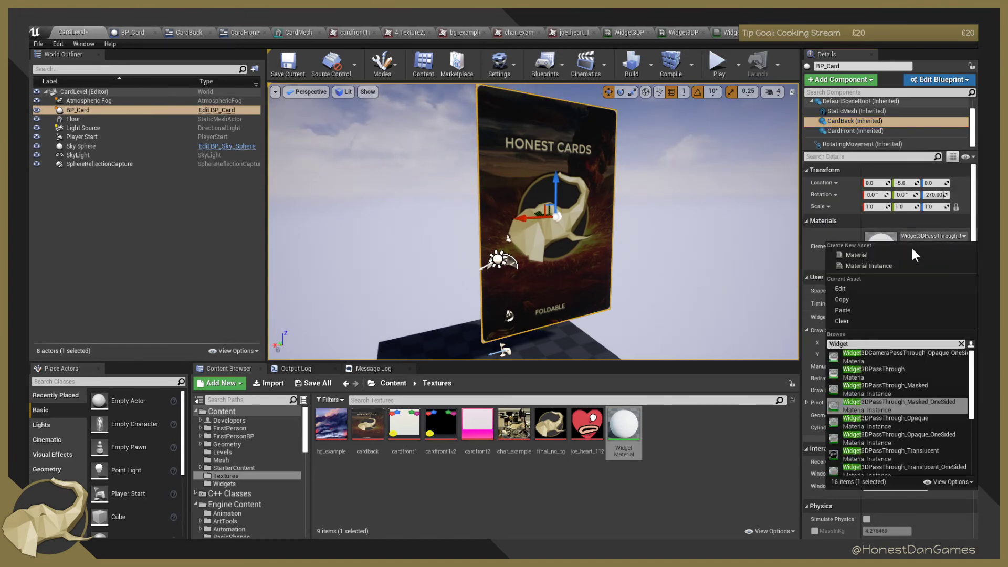
{"action": "key", "text": "Escape"}
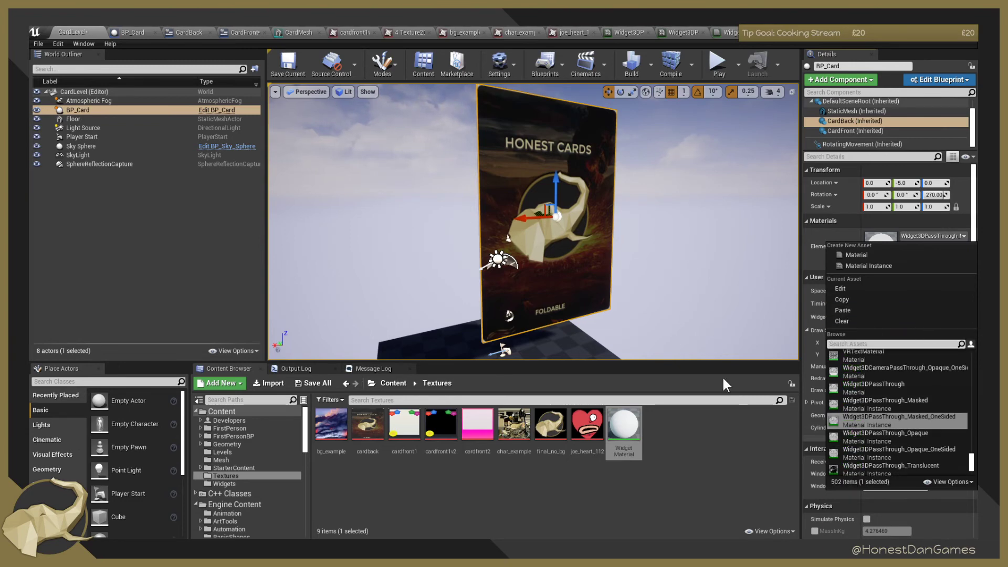
Duplicate WidgetMaterial in the Textures folder and name the copy CardBackMaterial.
{"action": "left_click", "coordinate": [671, 436]}
{"action": "left_click", "coordinate": [628, 429]}
{"action": "key", "text": "ctrl+w"}
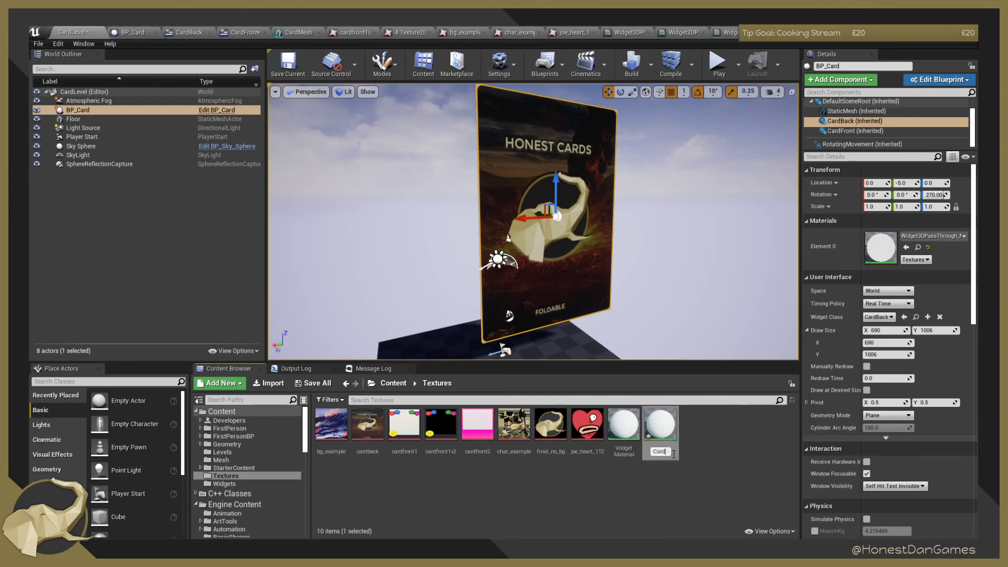
{"action": "type", "text": "CardBackMaterial"}
{"action": "key", "text": "Return"}
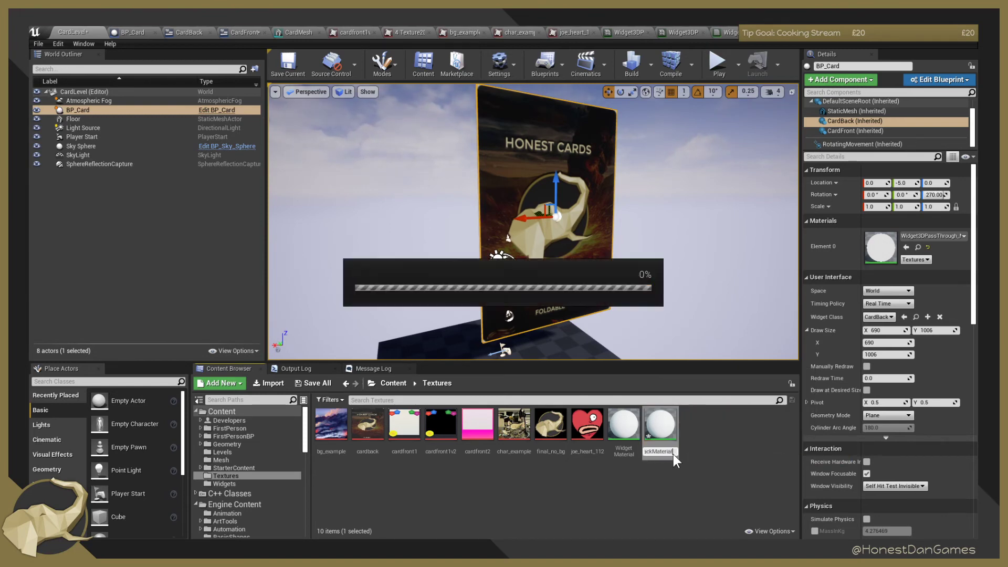
Open CardBackMaterial and add a Texture Sample node above the BackColor node.
{"action": "double_click", "coordinate": [406, 429]}
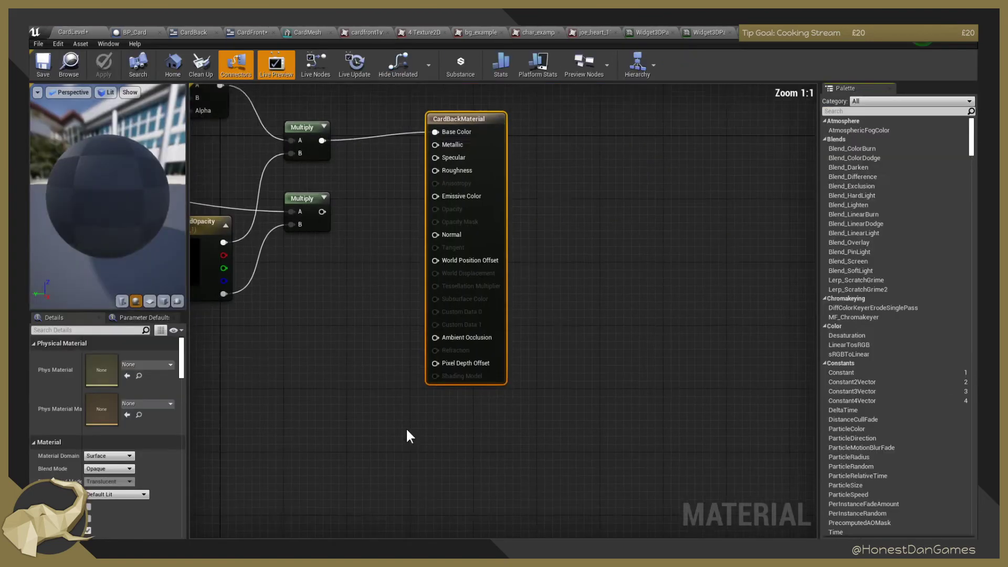
{"action": "right_click_drag", "start_coordinate": [406, 428], "coordinate": [442, 491]}
{"action": "right_click_drag", "start_coordinate": [351, 347], "coordinate": [582, 327]}
{"action": "scroll", "coordinate": [501, 360], "scroll_direction": "down", "scroll_amount": 4}
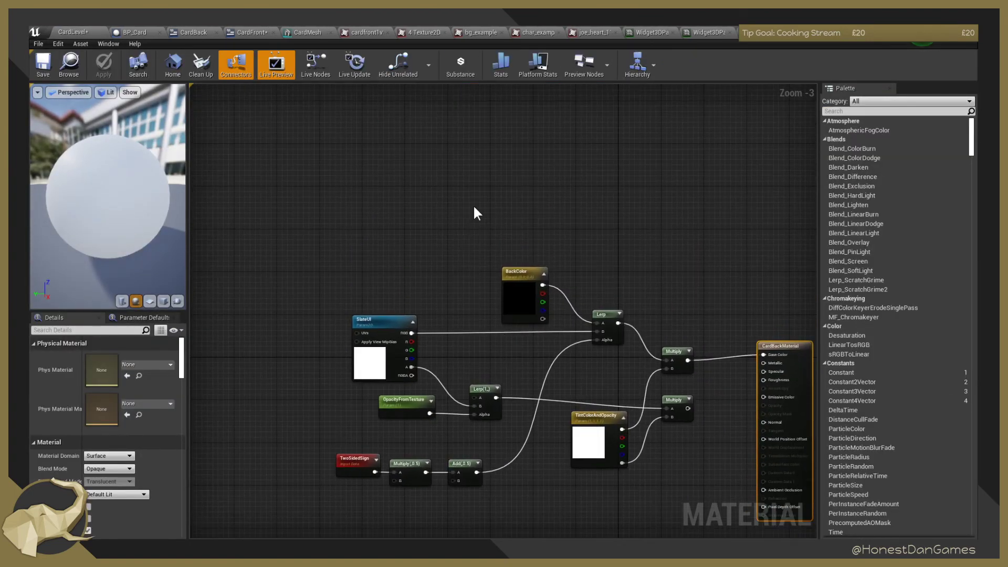
{"action": "left_click", "coordinate": [474, 205]}
{"action": "left_click_drag", "start_coordinate": [499, 209], "coordinate": [496, 178]}
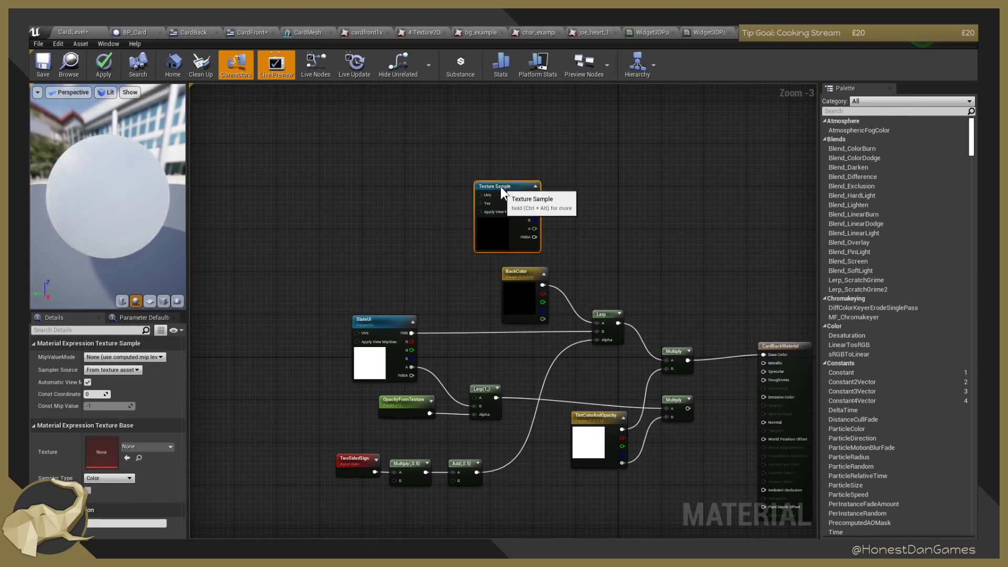
Leave the CardBackMaterial graph and return to the CardLevel level.
{"action": "scroll", "coordinate": [524, 204], "scroll_direction": "up", "scroll_amount": 3}
{"action": "right_click_drag", "start_coordinate": [603, 247], "coordinate": [458, 104]}
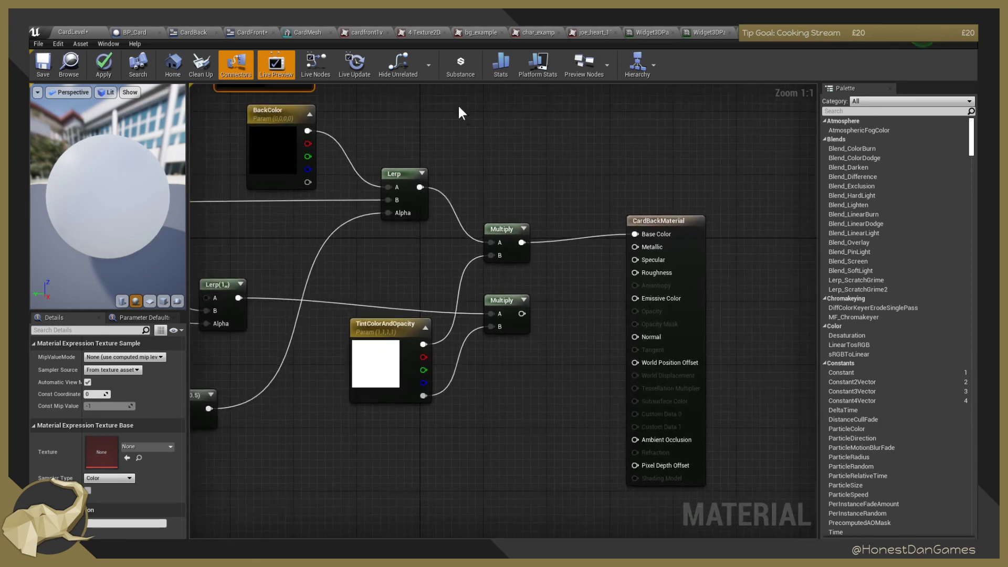
{"action": "right_click_drag", "start_coordinate": [507, 441], "coordinate": [620, 479]}
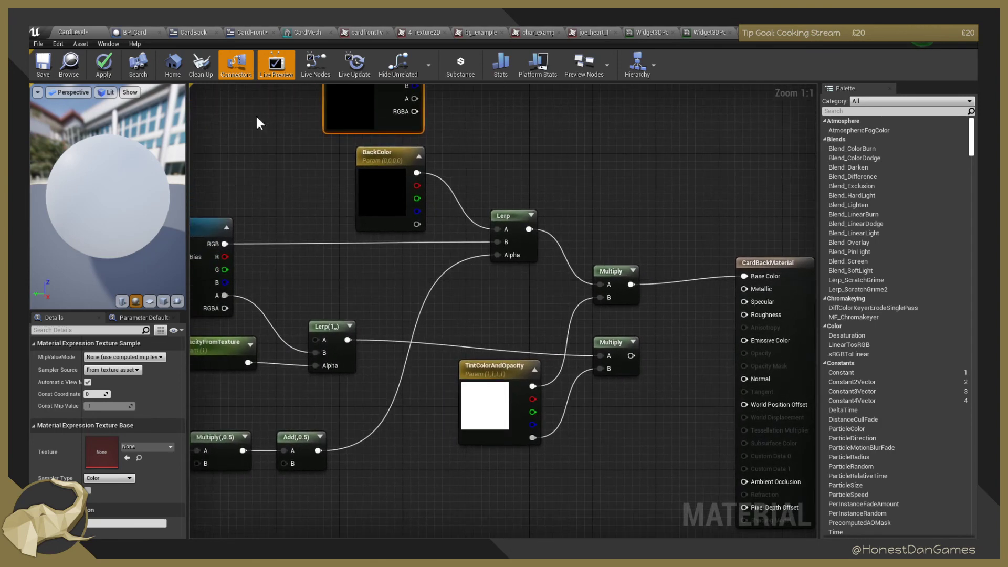
{"action": "left_click", "coordinate": [74, 32]}
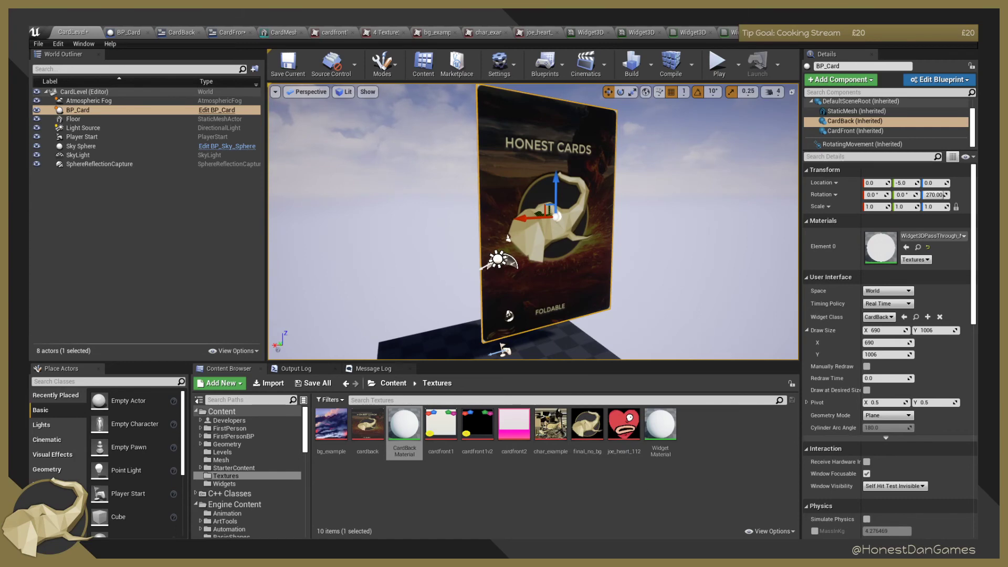
{"action": "key", "text": "alt+Tab"}
{"action": "left_click_drag", "start_coordinate": [583, 143], "coordinate": [666, 134]}
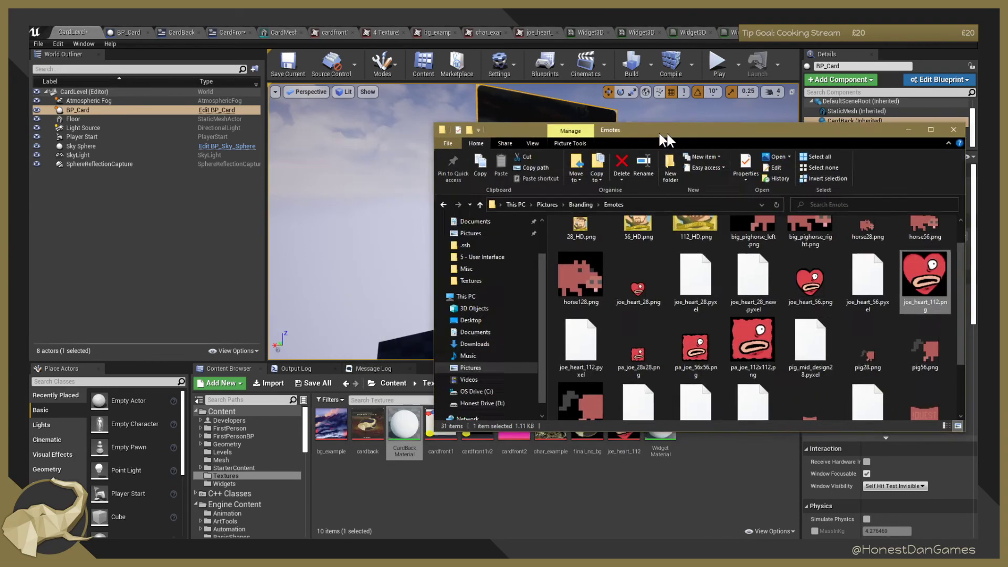
{"action": "key", "text": "alt+Tab"}
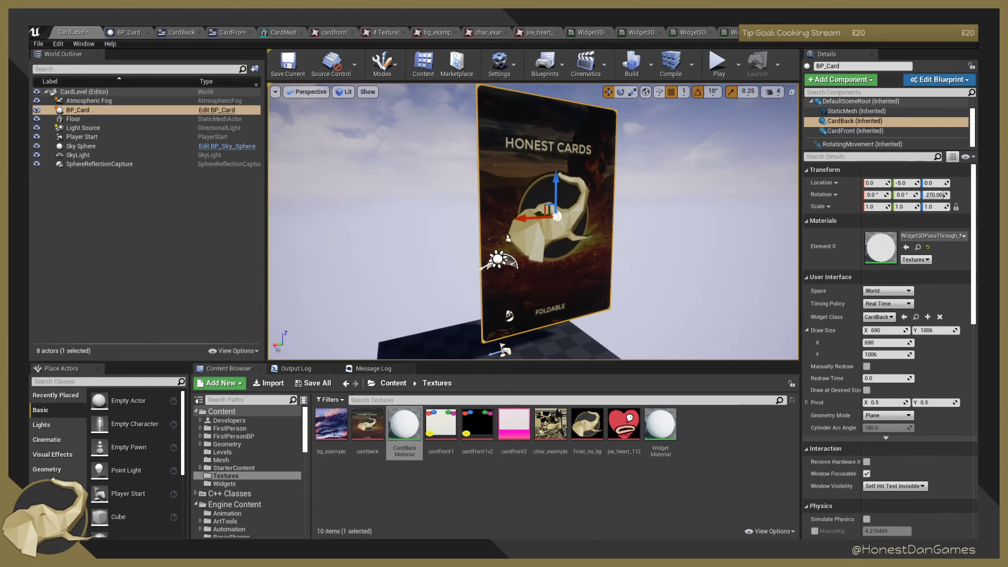
Switch to the web browser and view the elephant_emission.png image.
{"action": "key", "text": "alt+Tab"}
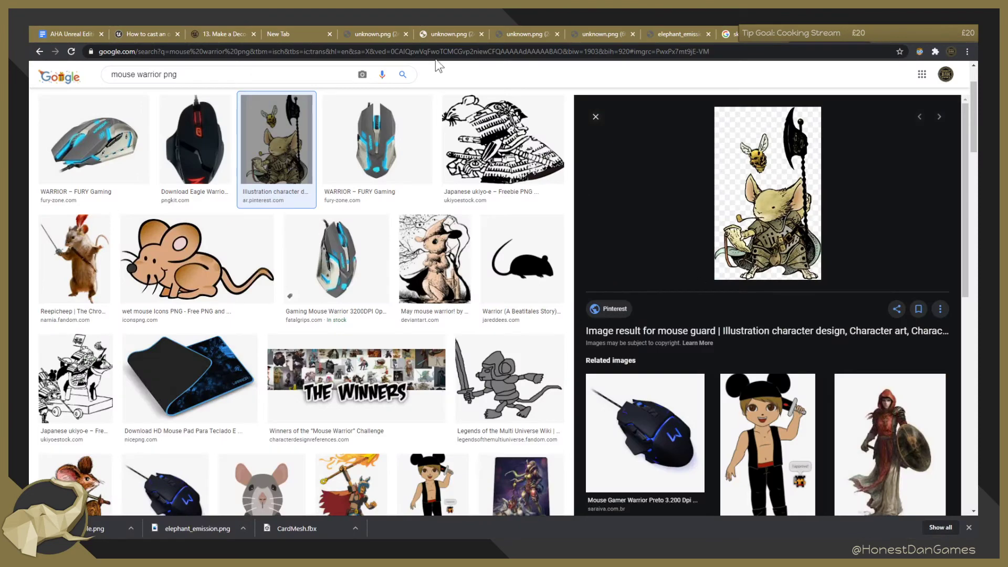
{"action": "left_click", "coordinate": [533, 34]}
{"action": "left_click", "coordinate": [591, 32]}
{"action": "left_click", "coordinate": [683, 34]}
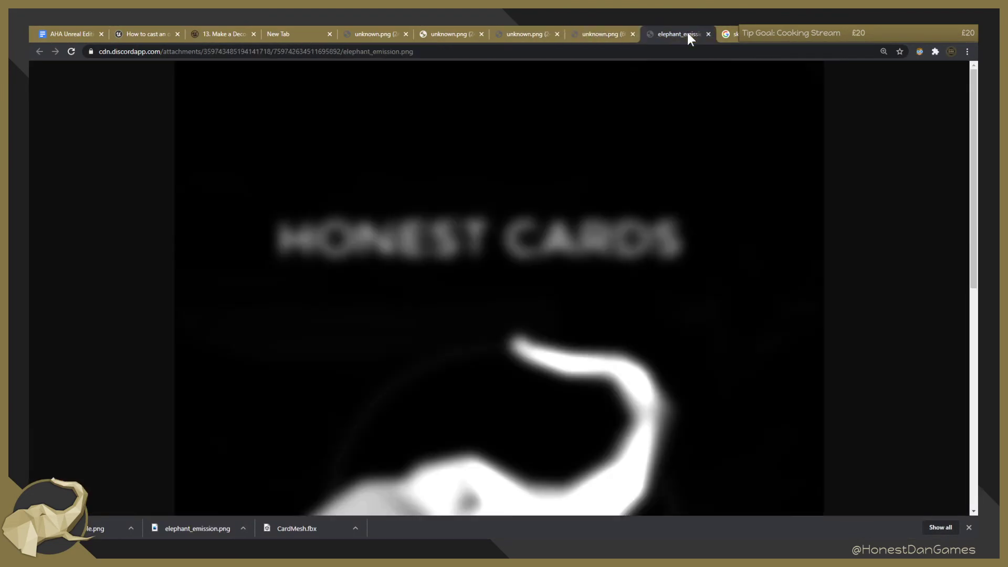
{"action": "scroll", "coordinate": [551, 322], "scroll_direction": "down", "scroll_amount": 8}
{"action": "scroll", "coordinate": [502, 306], "scroll_direction": "up", "scroll_amount": 5}
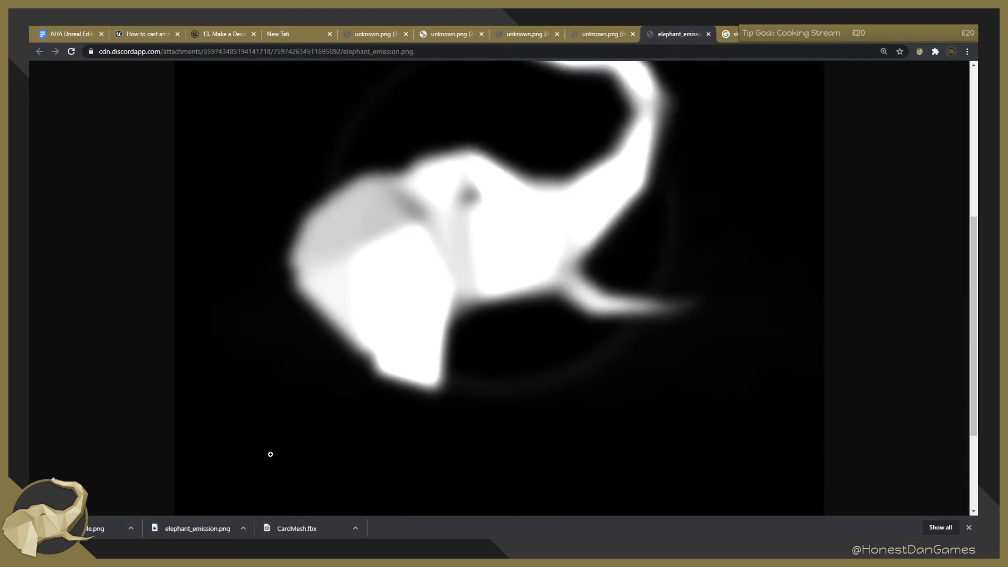
Show the downloaded elephant_emission.png in its folder.
{"action": "right_click", "coordinate": [450, 312]}
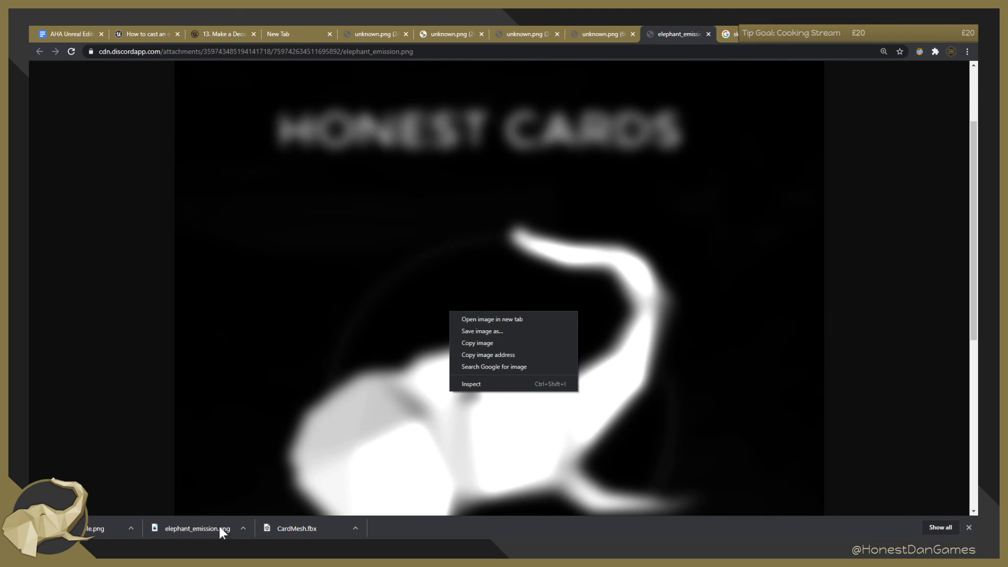
{"action": "left_click", "coordinate": [239, 528]}
{"action": "left_click", "coordinate": [243, 528]}
{"action": "left_click", "coordinate": [273, 497]}
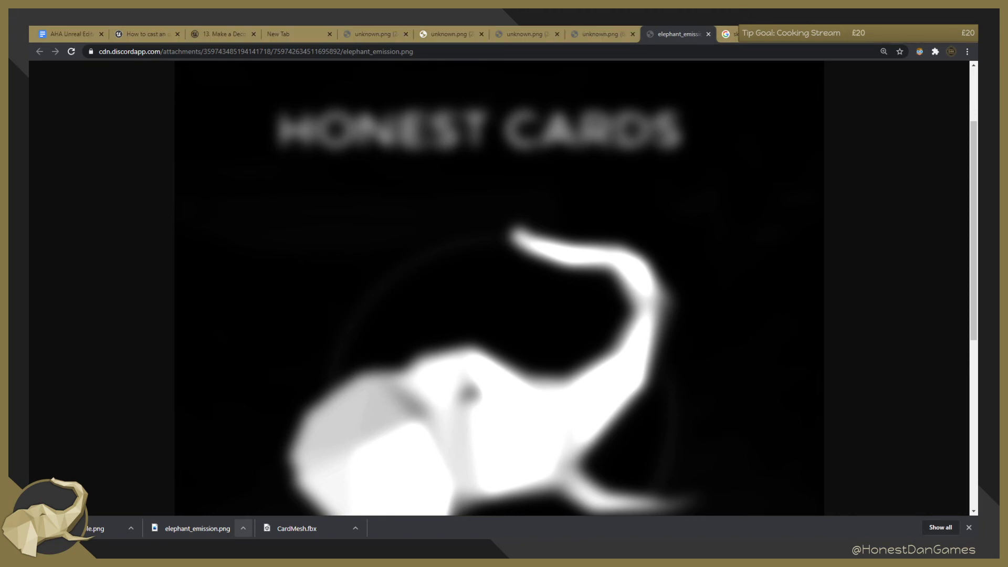
Switch back to Unreal Editor, import elephant_emission.png into the Textures folder and save the current level.
{"action": "key", "text": "alt+Tab"}
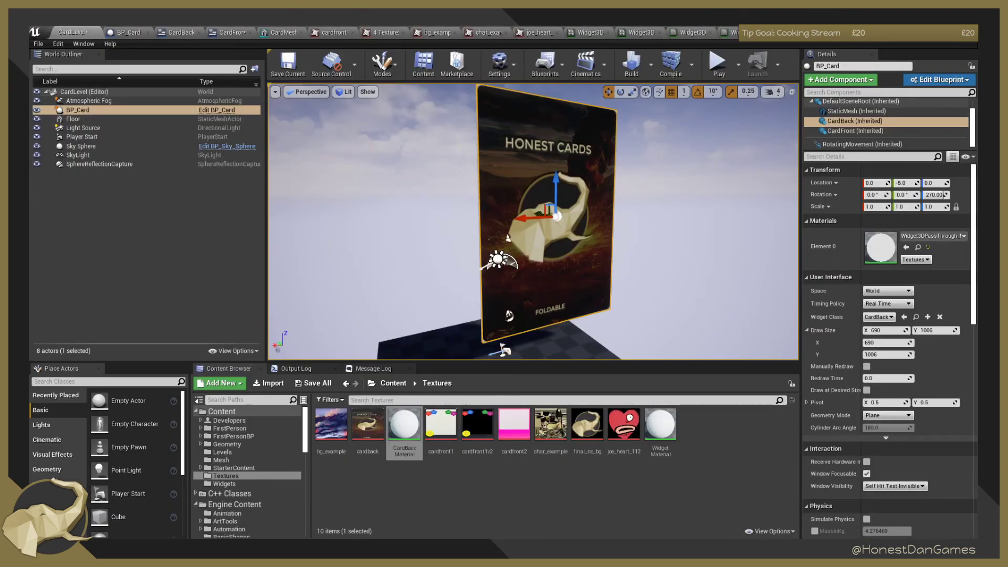
{"action": "left_click_drag", "start_coordinate": [759, 411], "coordinate": [725, 440]}
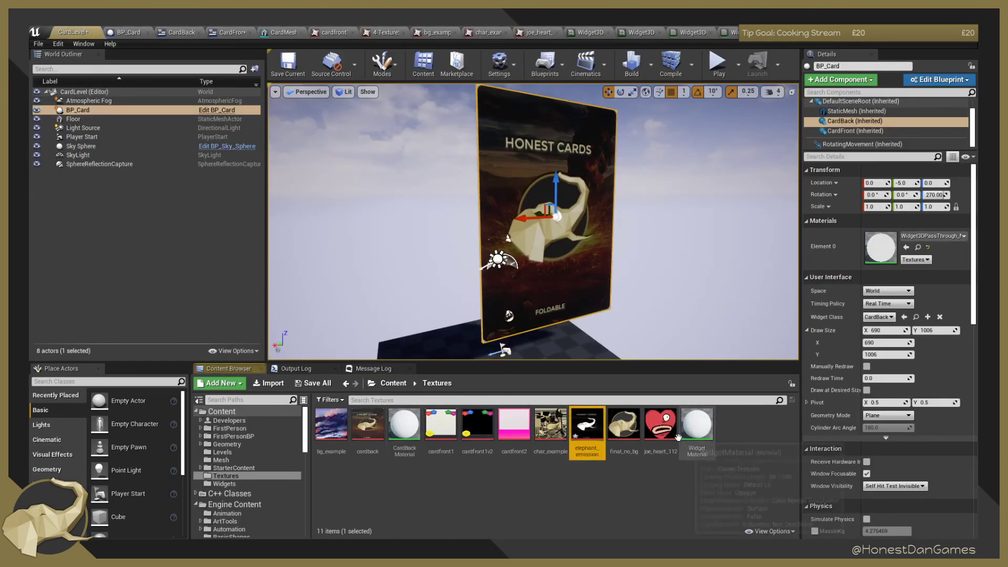
{"action": "mouse_move", "coordinate": [577, 426]}
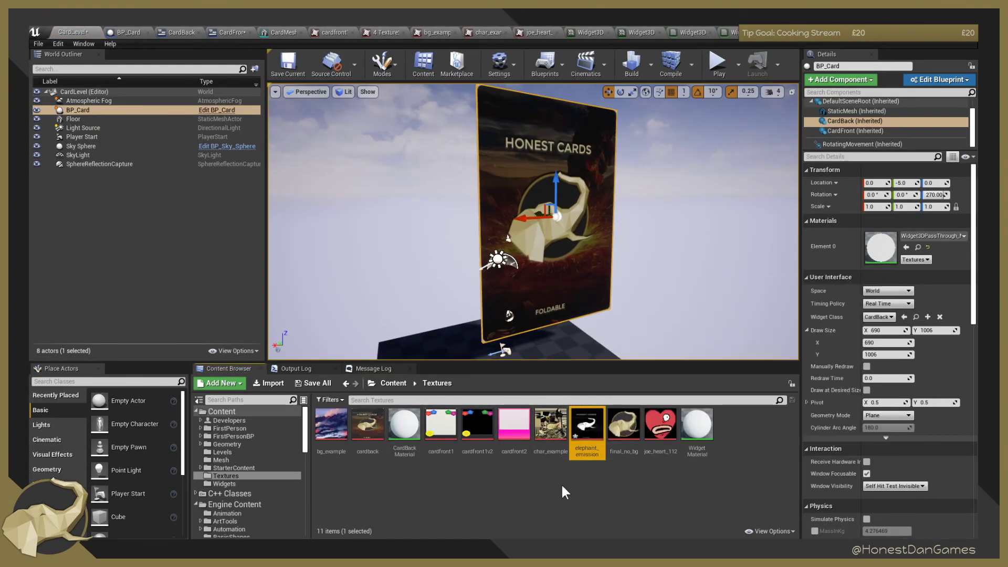
{"action": "left_click", "coordinate": [600, 494]}
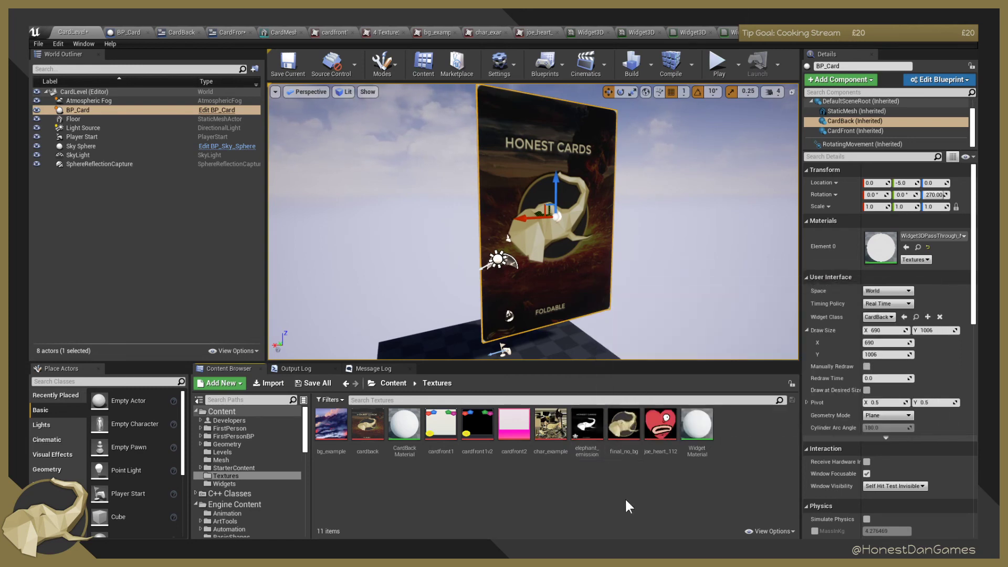
{"action": "left_click", "coordinate": [288, 68]}
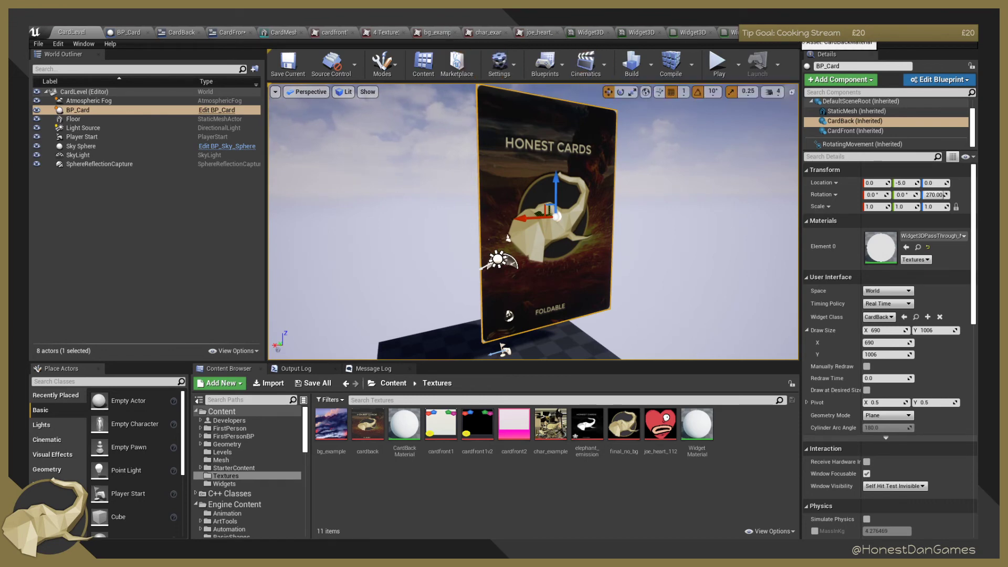
Return to the CardBackMaterial graph at its Texture Sample node.
{"action": "left_click", "coordinate": [793, 33]}
{"action": "right_click_drag", "start_coordinate": [575, 142], "coordinate": [552, 227]}
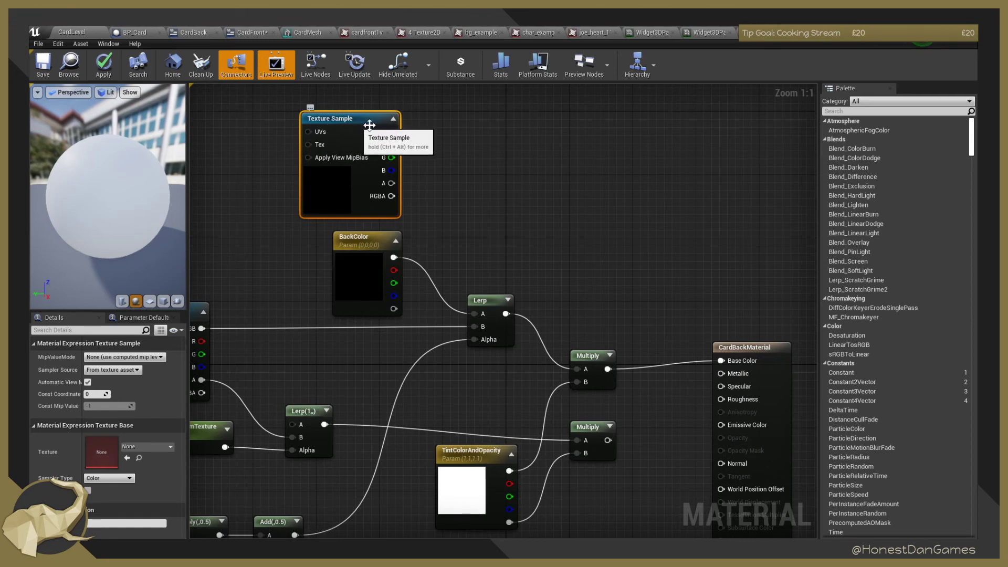
{"action": "right_click_drag", "start_coordinate": [460, 129], "coordinate": [582, 134]}
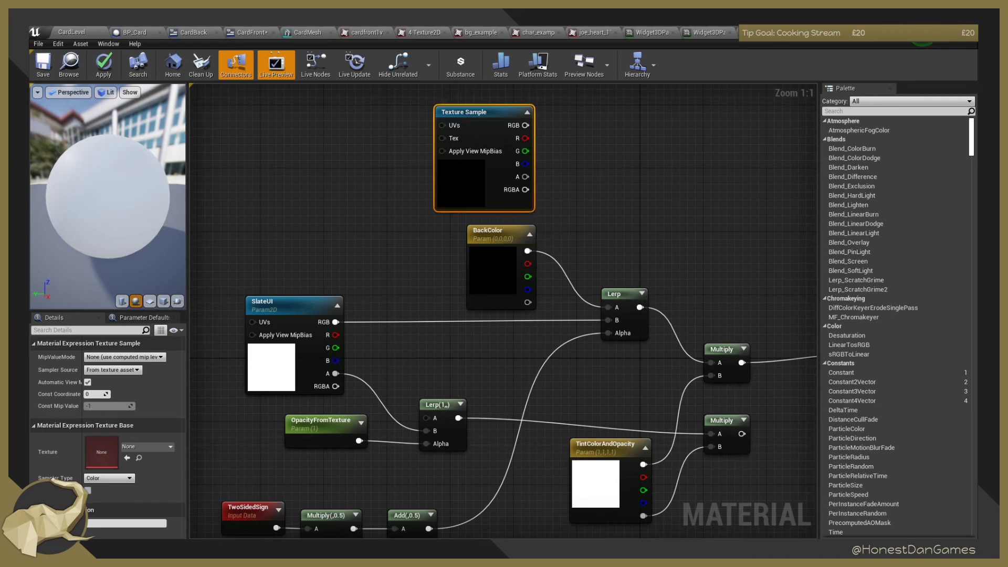
Assign the elephant_emission texture to the new Texture Sample node.
{"action": "right_click_drag", "start_coordinate": [475, 198], "coordinate": [462, 253]}
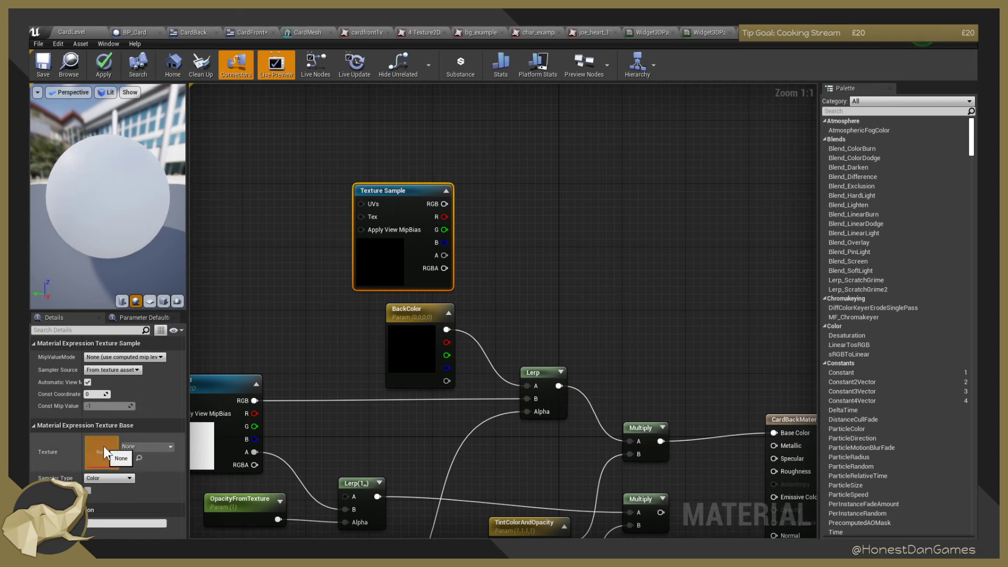
{"action": "left_click", "coordinate": [146, 447]}
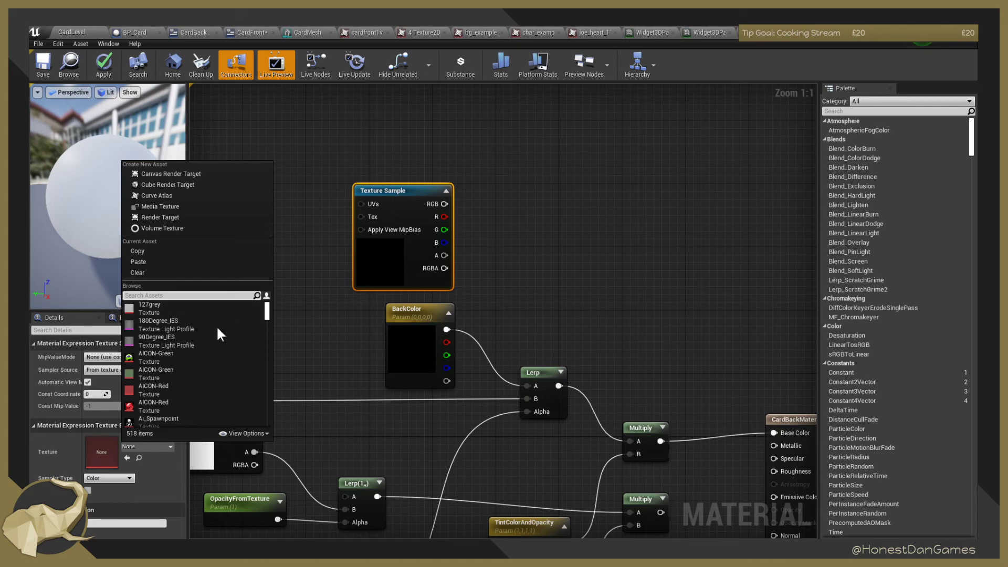
{"action": "mouse_move", "coordinate": [154, 356]}
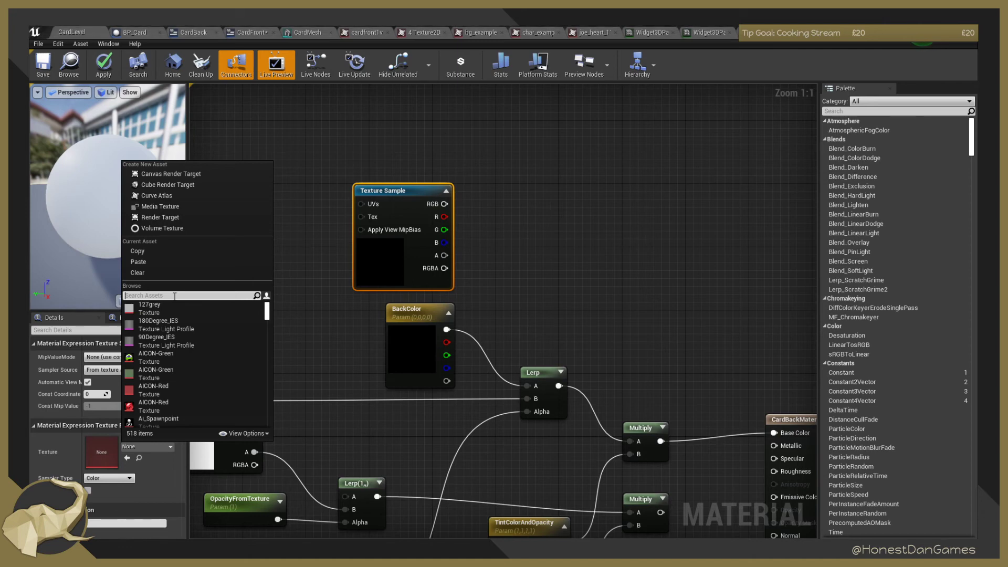
{"action": "type", "text": "og"}
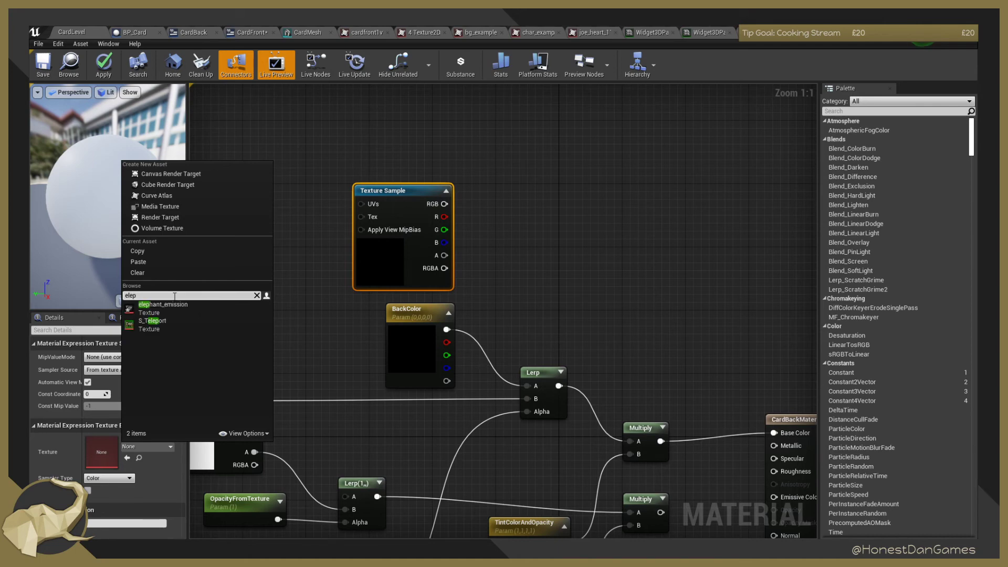
{"action": "left_click", "coordinate": [154, 306]}
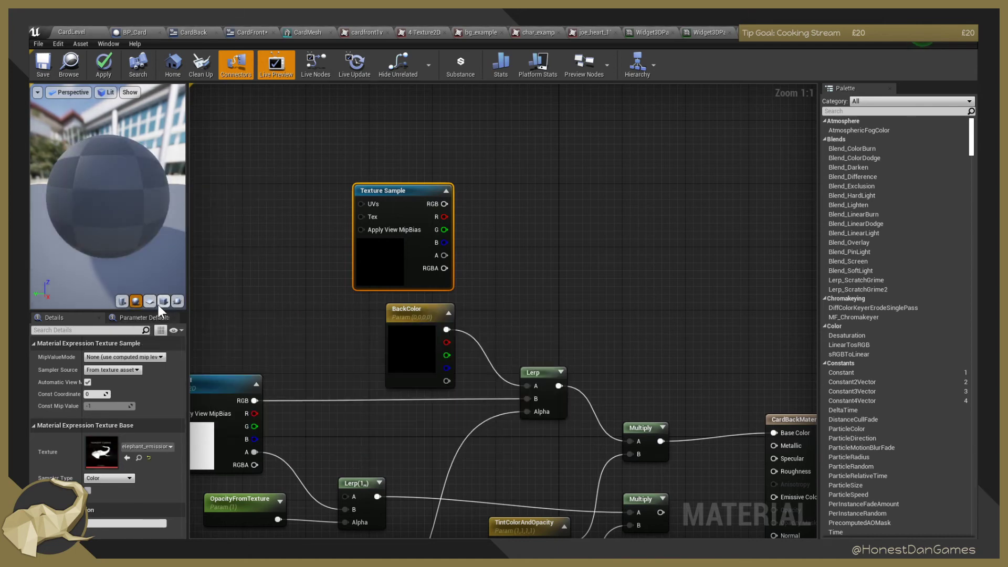
Add a Multiply node fed by the Texture Sample's RGB output.
{"action": "right_click_drag", "start_coordinate": [578, 230], "coordinate": [472, 209]}
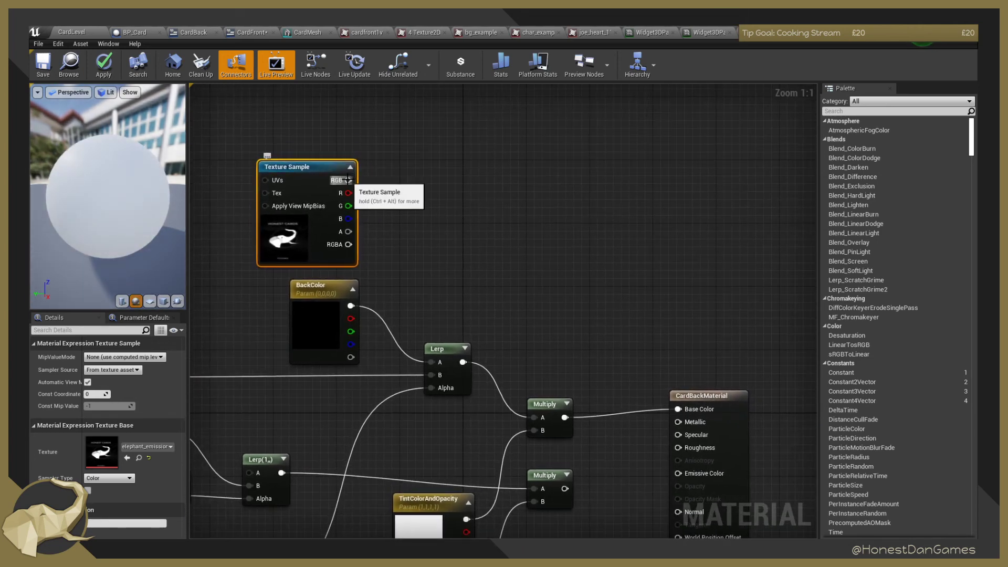
{"action": "left_click_drag", "start_coordinate": [350, 180], "coordinate": [420, 250]}
{"action": "type", "text": "multiply"}
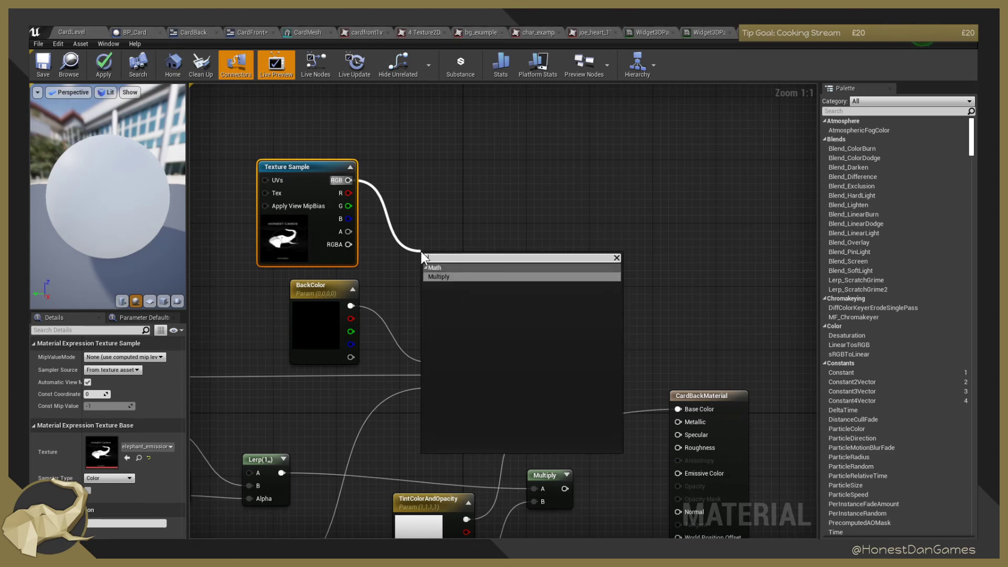
{"action": "key", "text": "Return"}
Promote the new Multiply node's B input to a parameter named Emission and space the two nodes apart.
{"action": "right_click", "coordinate": [428, 284]}
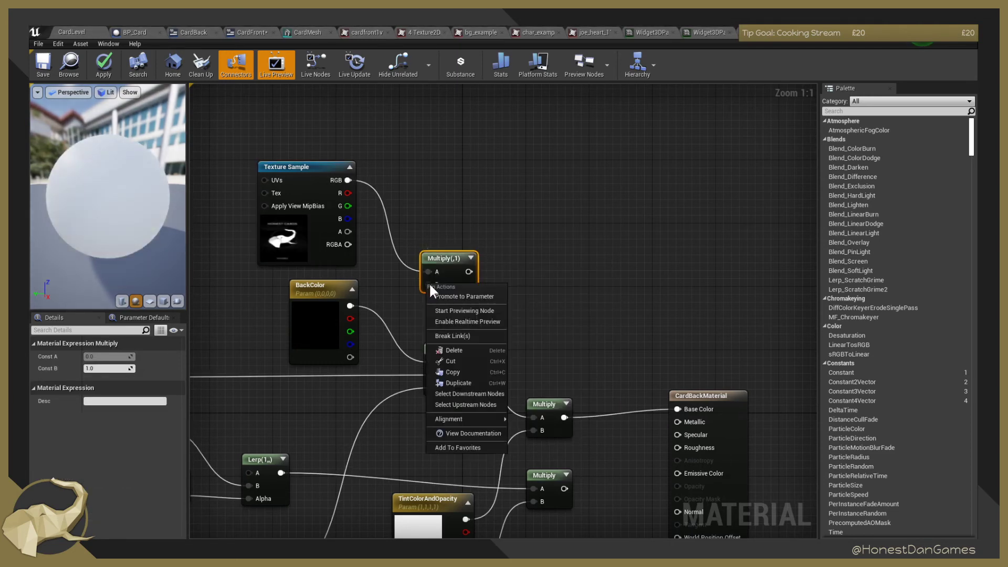
{"action": "left_click", "coordinate": [444, 296]}
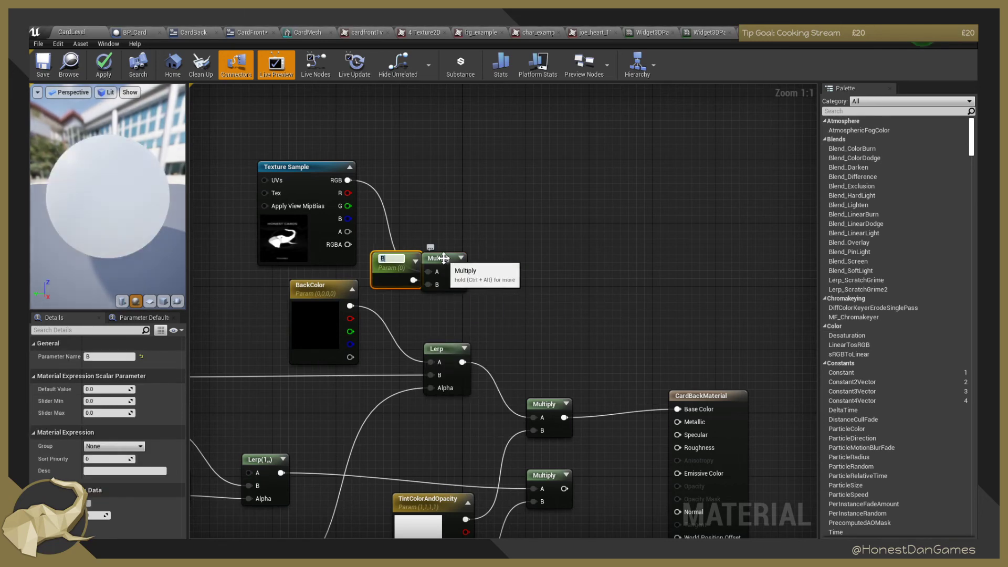
{"action": "type", "text": "Emission"}
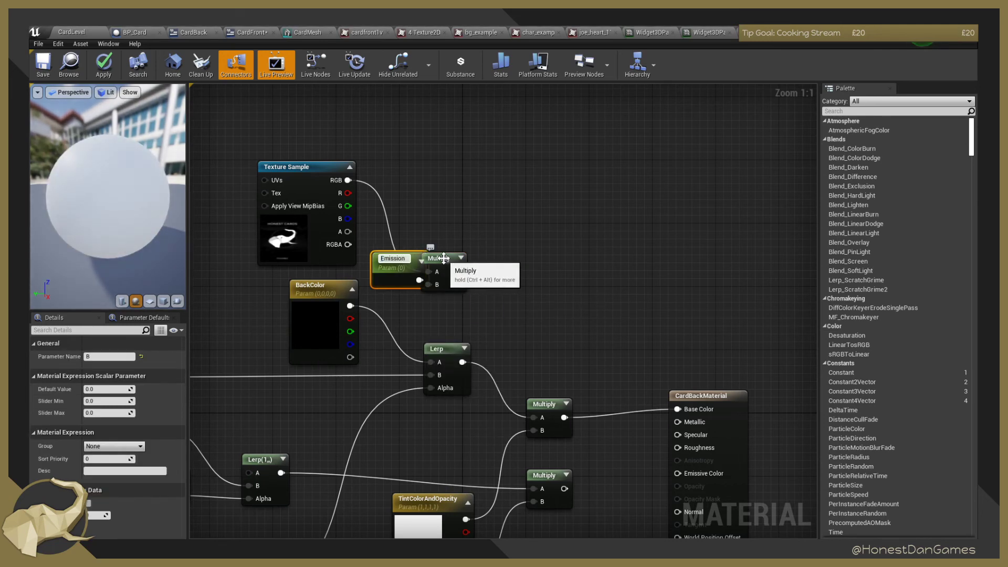
{"action": "key", "text": "Return"}
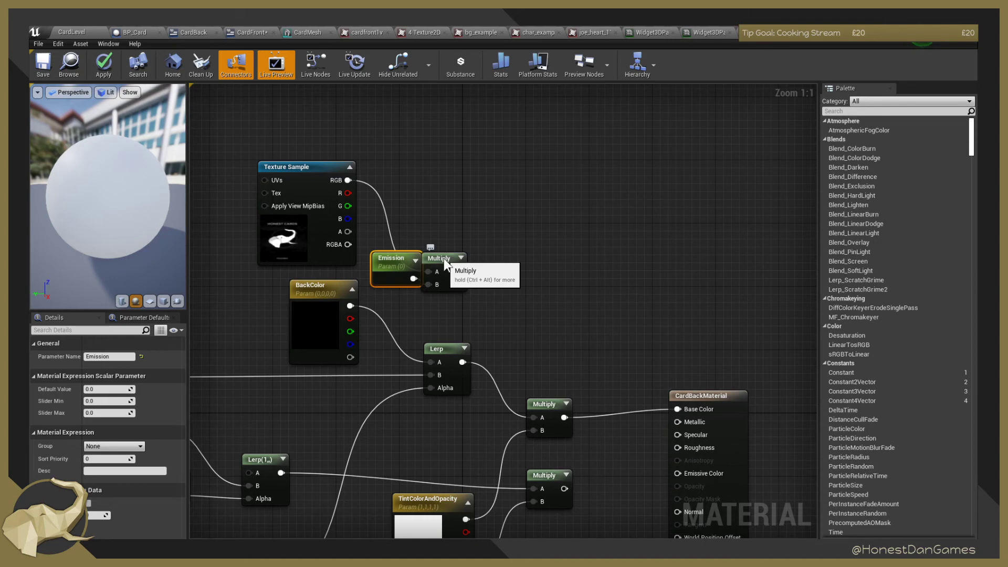
{"action": "left_click_drag", "start_coordinate": [444, 258], "coordinate": [477, 218]}
Set the Emission parameter's default value to 1.
{"action": "left_click", "coordinate": [399, 269]}
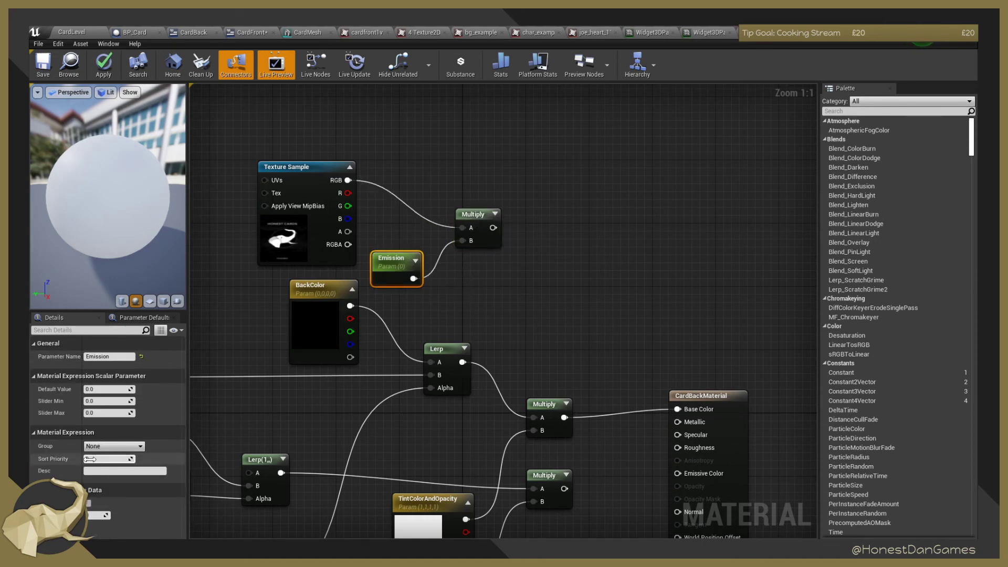
{"action": "left_click", "coordinate": [100, 388]}
{"action": "type", "text": "1"}
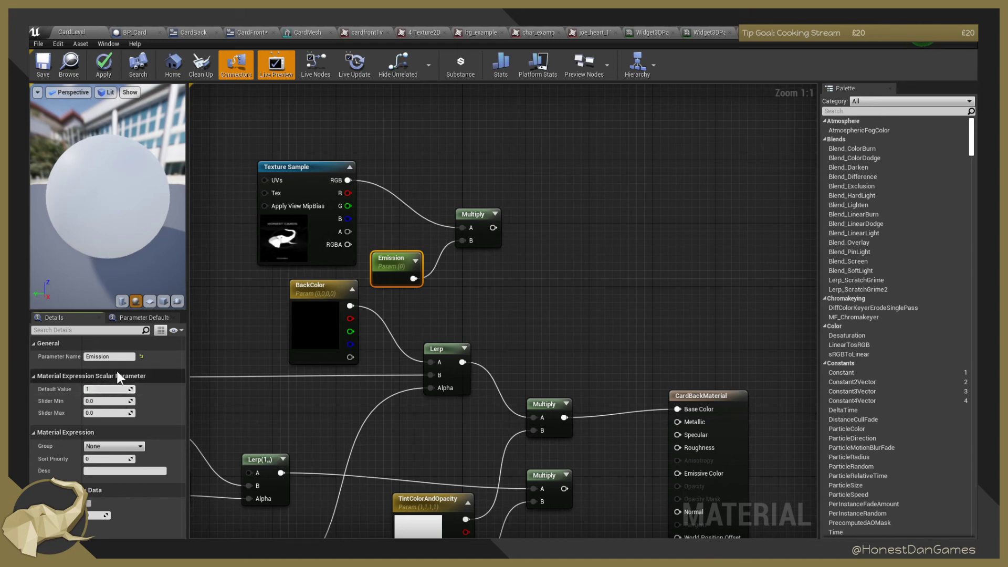
{"action": "key", "text": "Tab"}
Connect the texture's Multiply output to the Emissive Color input of CardBackMaterial.
{"action": "left_click_drag", "start_coordinate": [493, 227], "coordinate": [678, 474]}
{"action": "right_click_drag", "start_coordinate": [665, 352], "coordinate": [598, 285]}
{"action": "right_click_drag", "start_coordinate": [537, 261], "coordinate": [642, 308]}
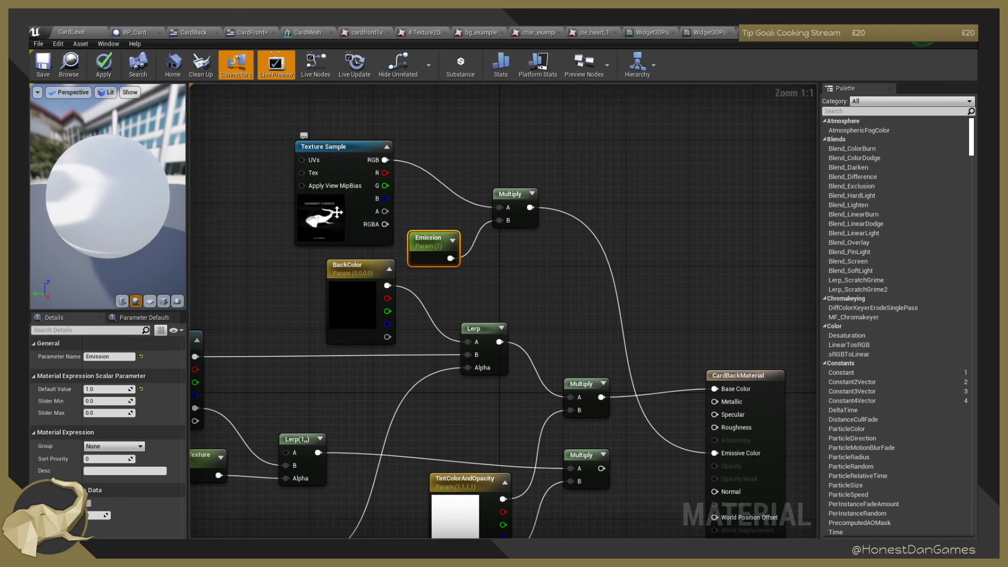
Preview the material on a plane and rotate the preview to inspect the elephant emission.
{"action": "right_click_drag", "start_coordinate": [507, 274], "coordinate": [428, 234]}
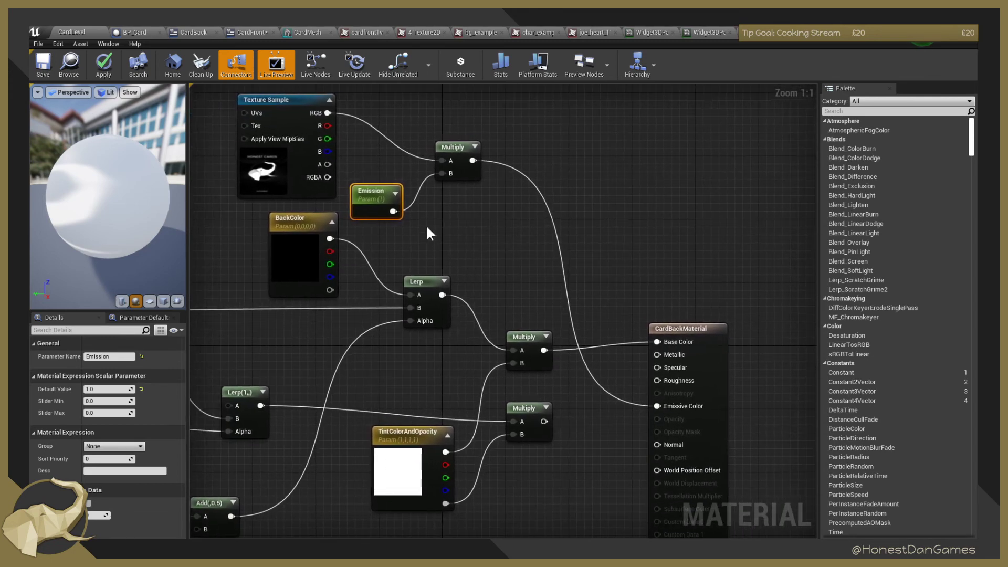
{"action": "left_click_drag", "start_coordinate": [125, 238], "coordinate": [136, 280]}
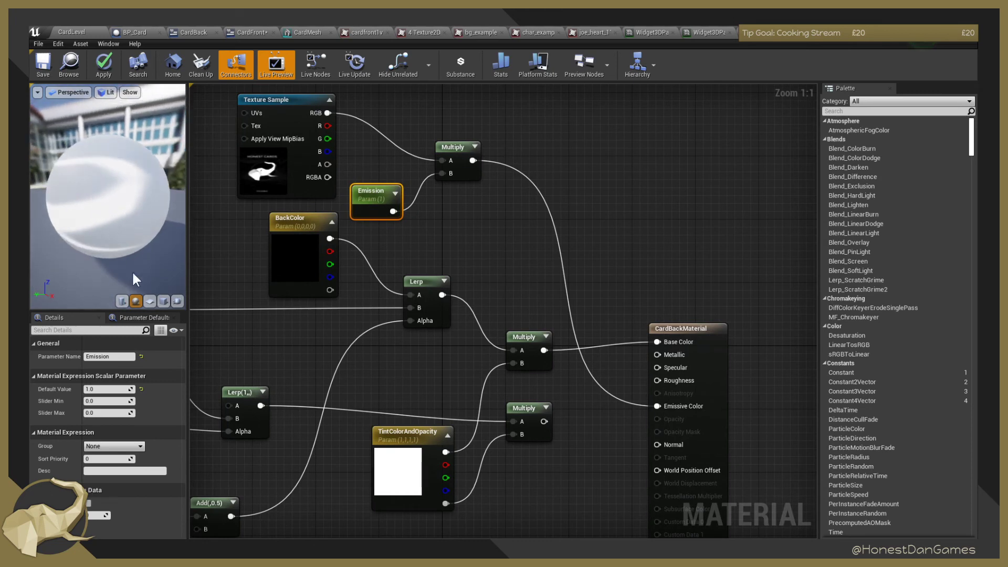
{"action": "left_click", "coordinate": [152, 301]}
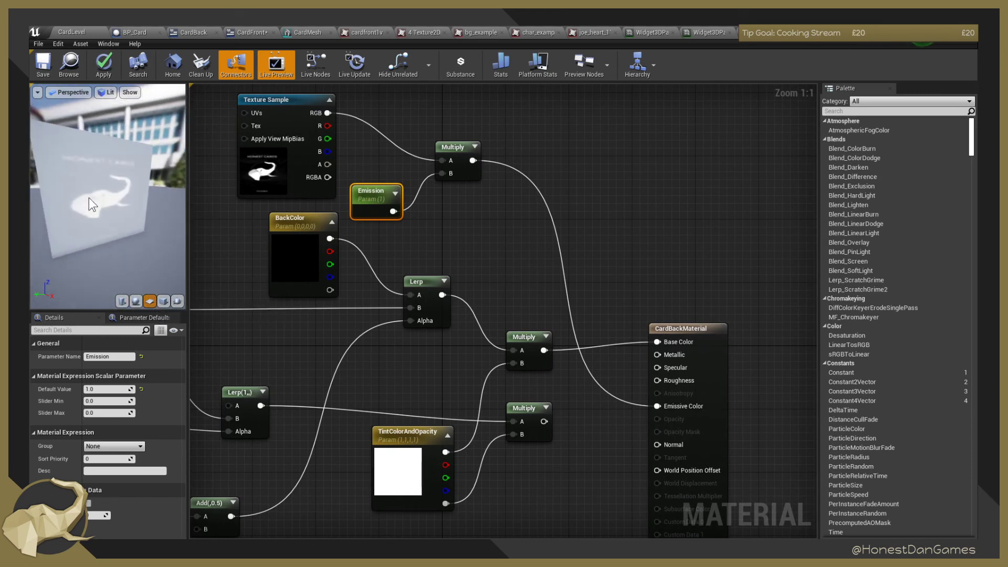
{"action": "left_click_drag", "start_coordinate": [136, 211], "coordinate": [151, 217]}
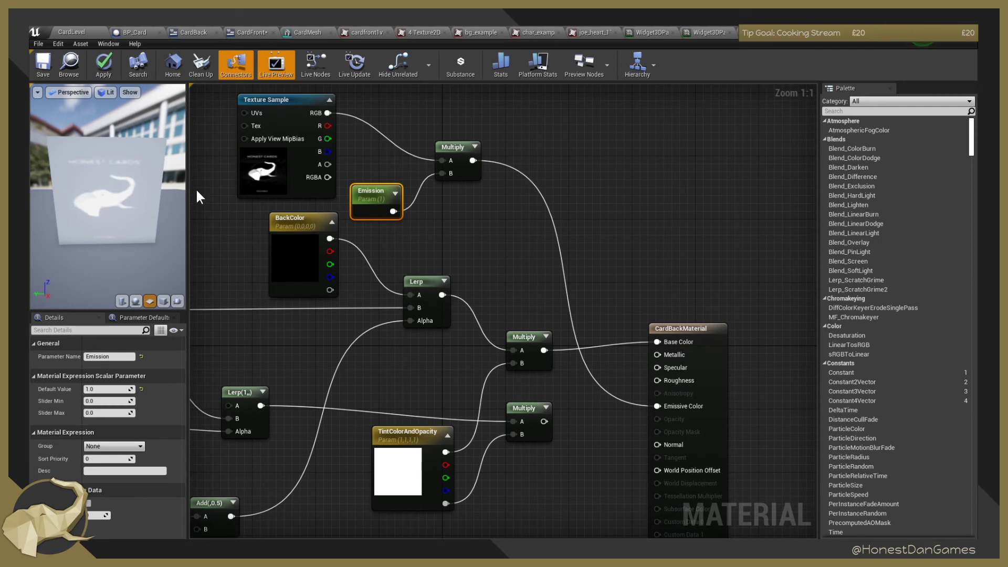
Shift the BackColor node slightly away from the Lerp node and save the material.
{"action": "left_click_drag", "start_coordinate": [288, 220], "coordinate": [282, 227]}
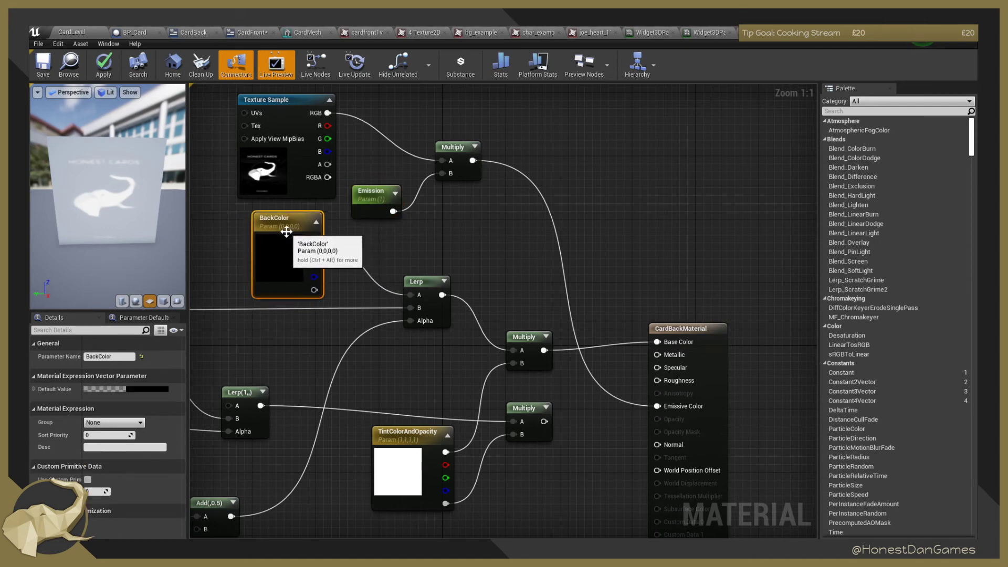
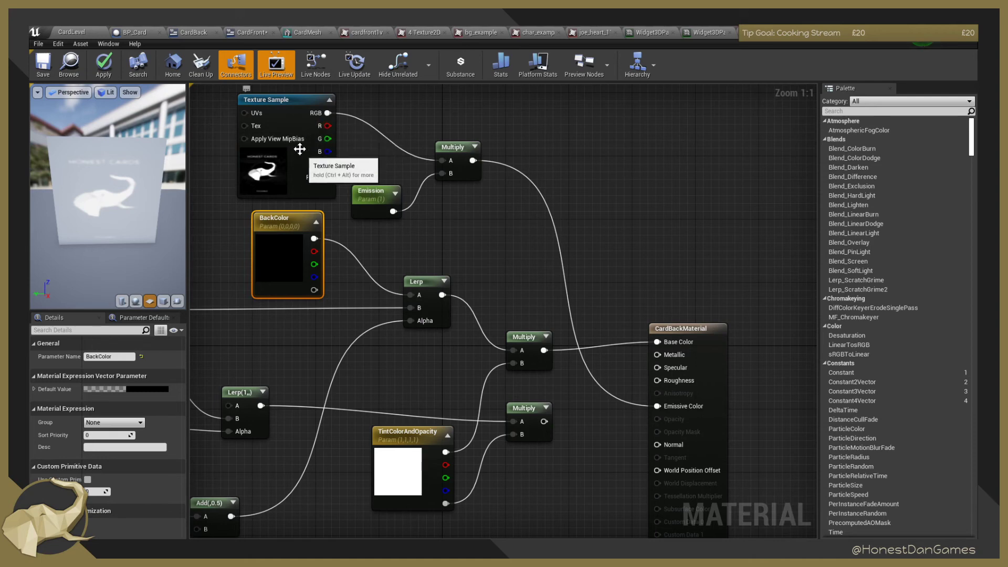
{"action": "left_click", "coordinate": [44, 68]}
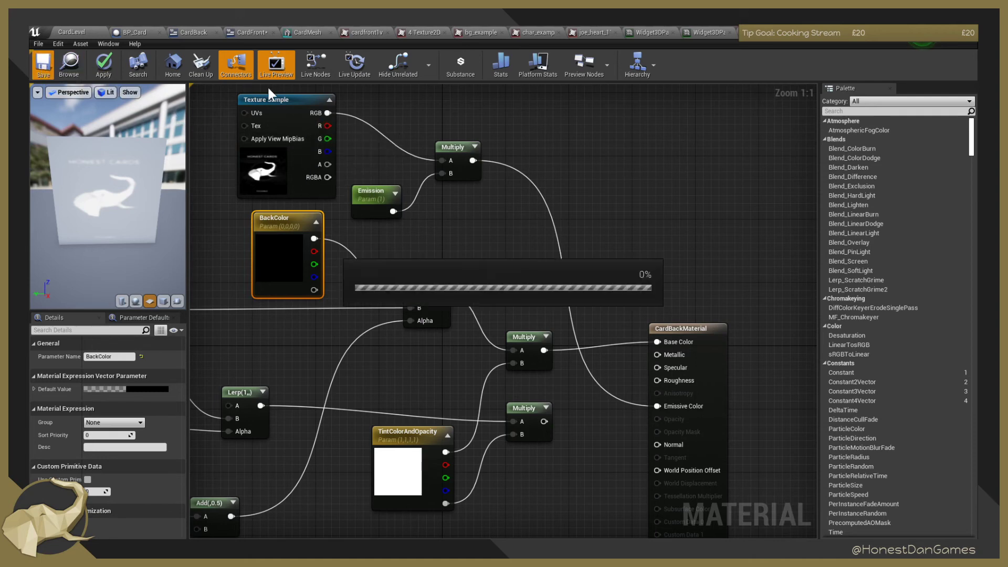
In CardLevel, assign CardBackMaterial as the Element 0 material of BP_Card's CardBack component.
{"action": "left_click", "coordinate": [73, 32]}
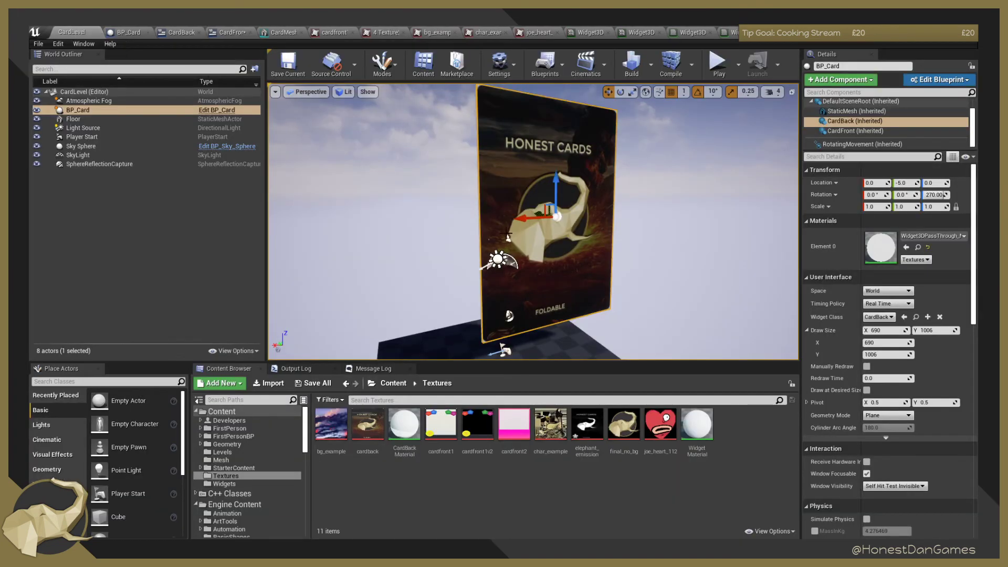
{"action": "mouse_move", "coordinate": [506, 232]}
{"action": "right_mouse_down"}
{"action": "mouse_move", "coordinate": [481, 205]}
{"action": "mouse_move", "coordinate": [507, 197]}
{"action": "mouse_move", "coordinate": [518, 247]}
{"action": "mouse_move", "coordinate": [499, 226]}
{"action": "mouse_move", "coordinate": [494, 234]}
{"action": "right_mouse_up"}
{"action": "key", "text": "w"}
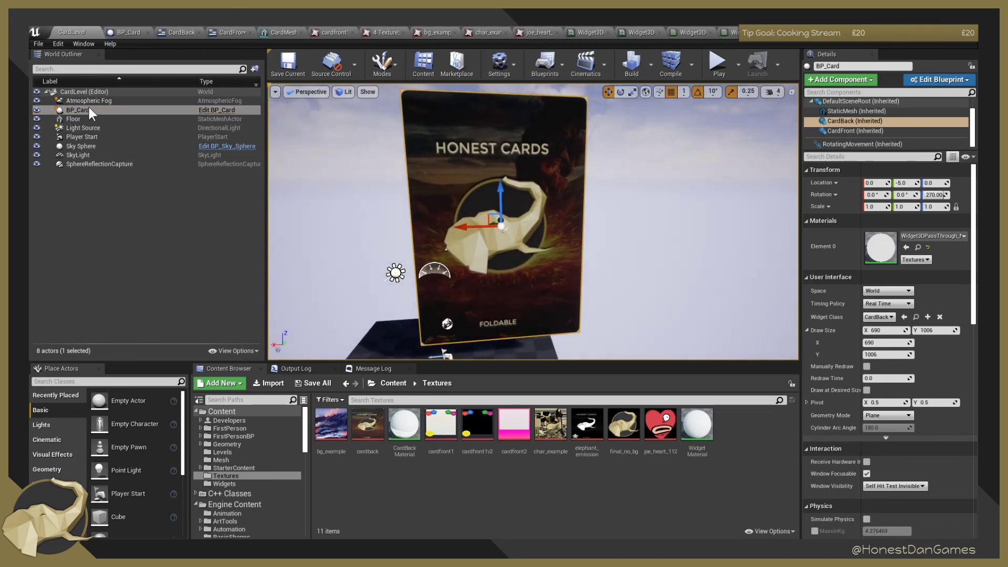
{"action": "left_click", "coordinate": [856, 132]}
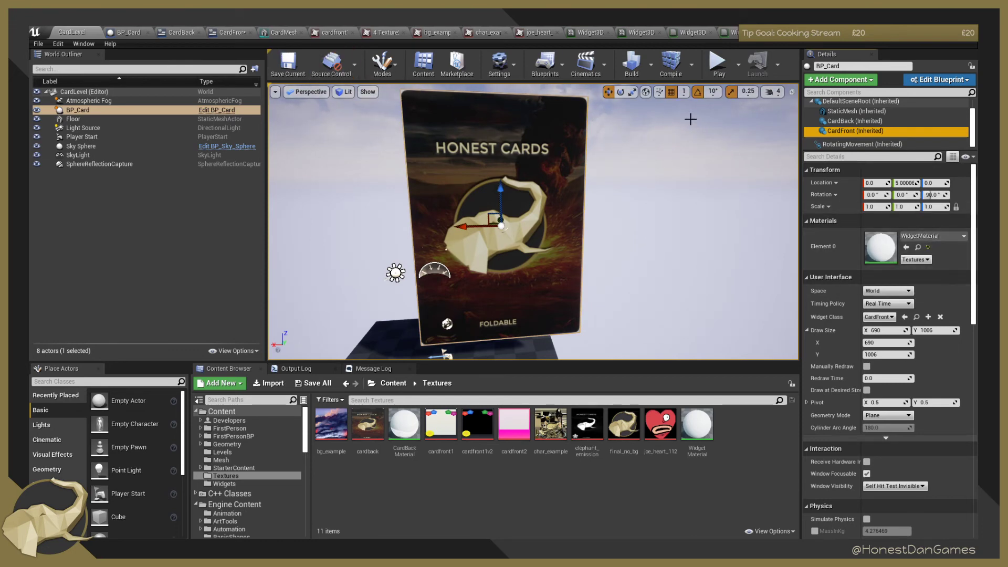
{"action": "left_click", "coordinate": [857, 121]}
{"action": "left_click", "coordinate": [920, 236]}
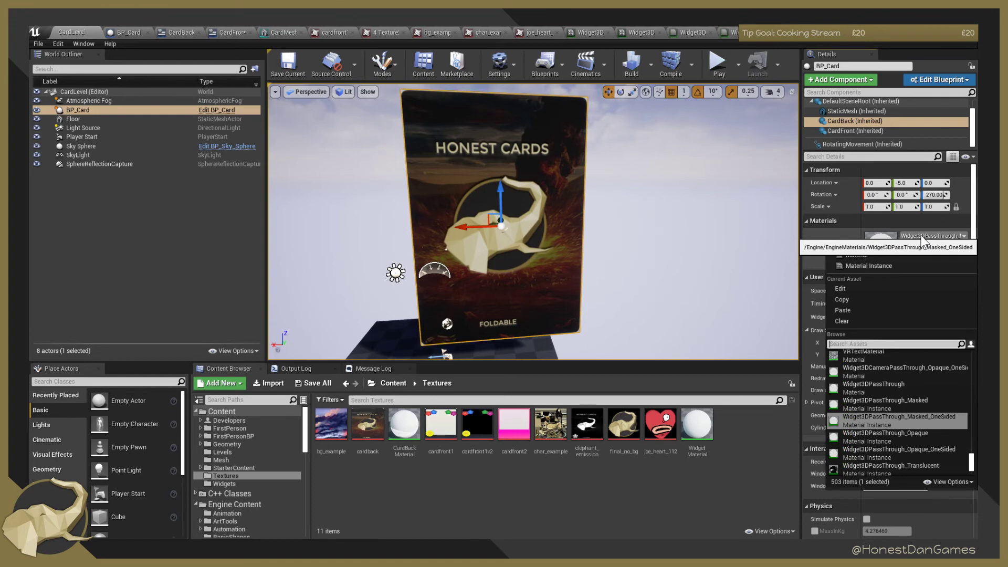
{"action": "type", "text": "cardback"}
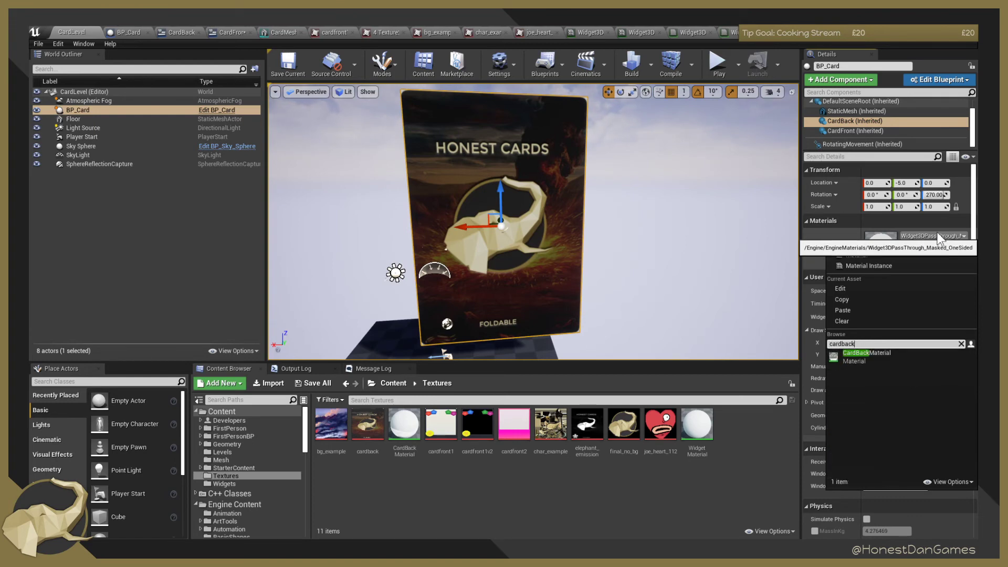
{"action": "left_click", "coordinate": [874, 356]}
Examine the card back's glowing elephant in the level from different distances and angles.
{"action": "key", "text": "d"}
{"action": "right_click_drag", "start_coordinate": [652, 232], "coordinate": [580, 220]}
{"action": "key", "text": "w"}
{"action": "key", "text": "w"}
{"action": "key", "text": "s"}
{"action": "key", "text": "w"}
{"action": "key", "text": "d"}
{"action": "key", "text": "w"}
{"action": "key", "text": "s"}
{"action": "key", "text": "a"}
{"action": "key", "text": "s"}
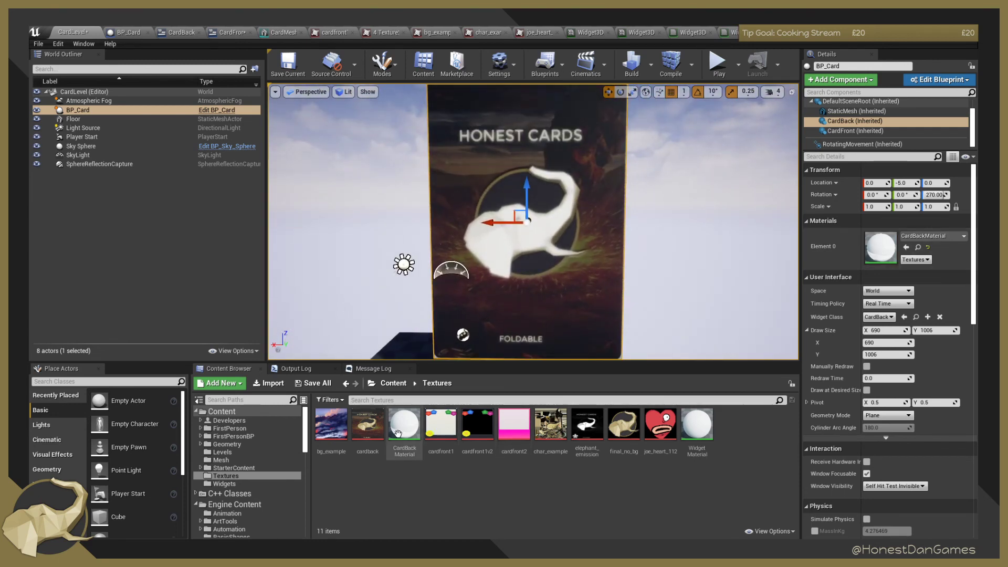
Create a material instance of CardBackMaterial in the Textures folder and name it MI_CardBackMaterial.
{"action": "right_click", "coordinate": [423, 414]}
{"action": "left_click", "coordinate": [506, 184]}
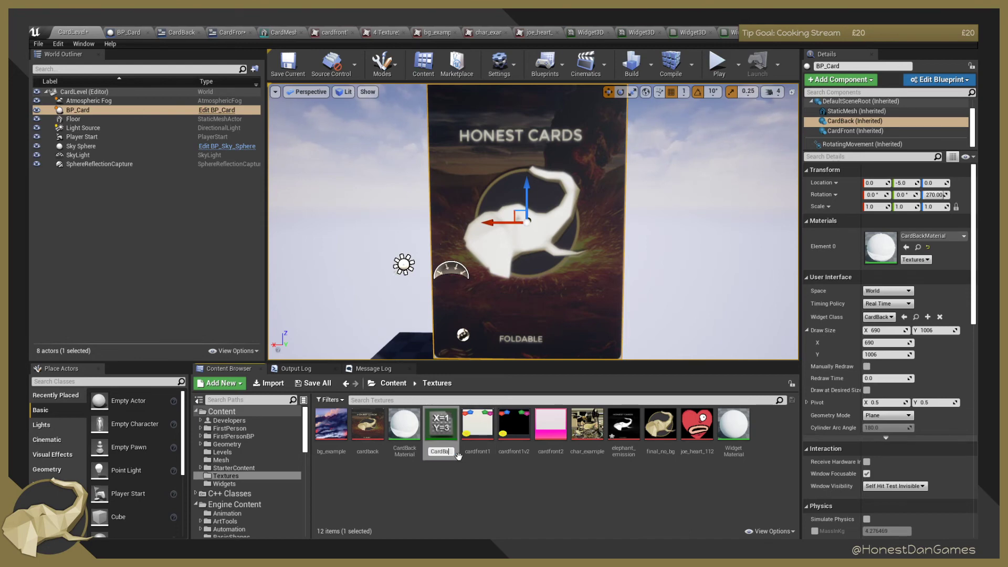
{"action": "type", "text": "CardBackColo"}
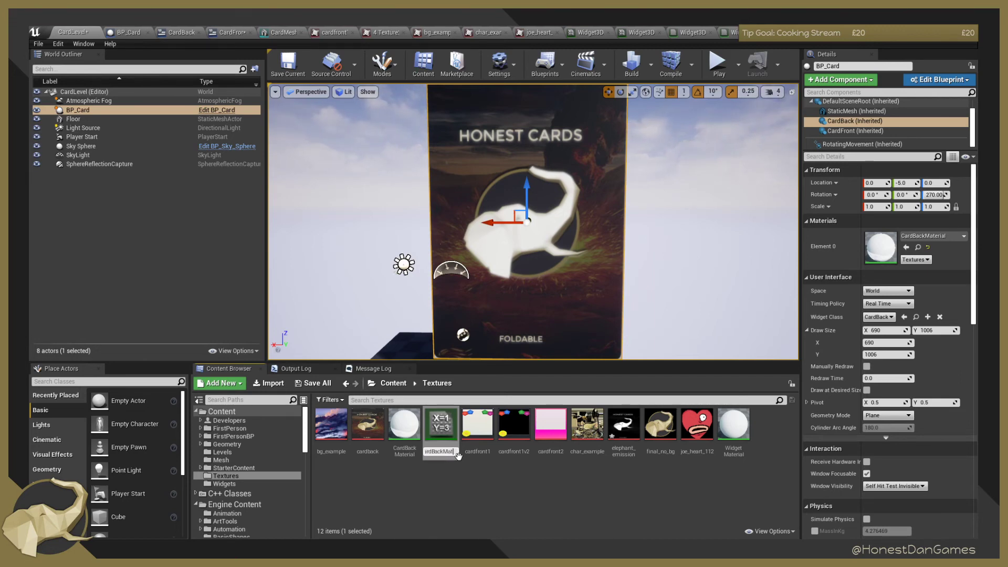
{"action": "key", "text": "Return"}
{"action": "left_click", "coordinate": [583, 512]}
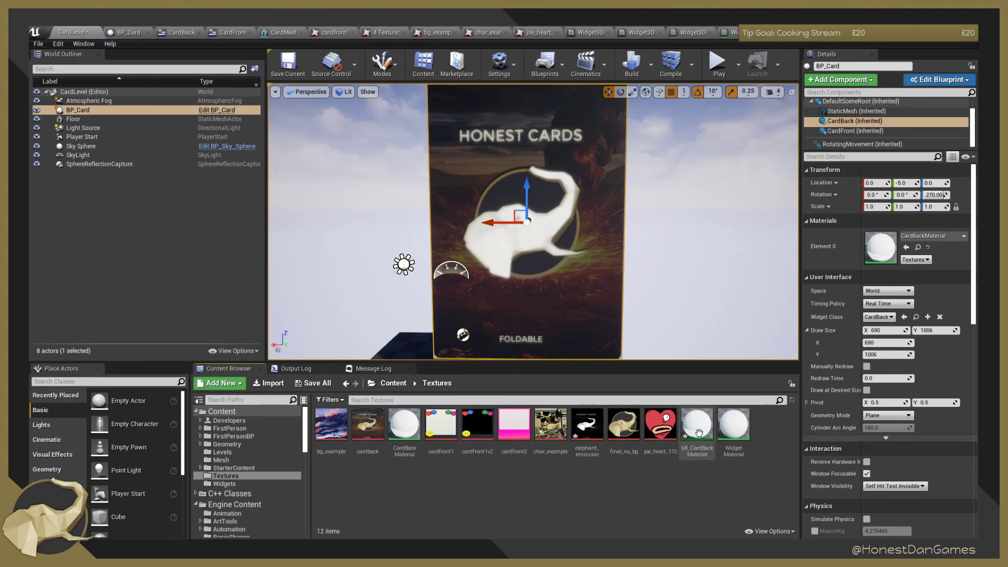
Open CardBackMaterial and add a Constant3Vector node above the Texture Sample node.
{"action": "double_click", "coordinate": [405, 423]}
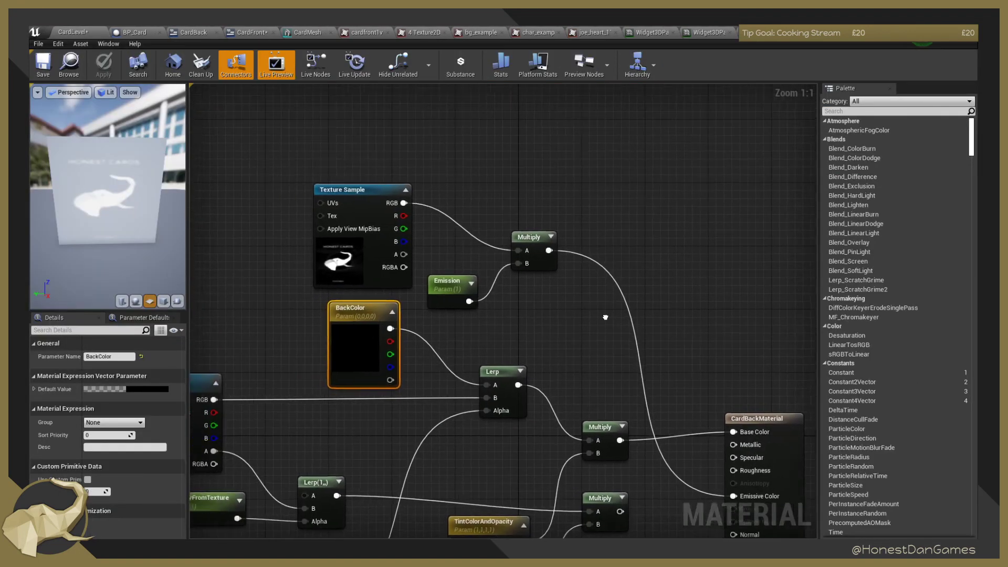
{"action": "key", "text": "3"}
{"action": "left_click", "coordinate": [412, 147]}
{"action": "left_click_drag", "start_coordinate": [424, 149], "coordinate": [410, 115]}
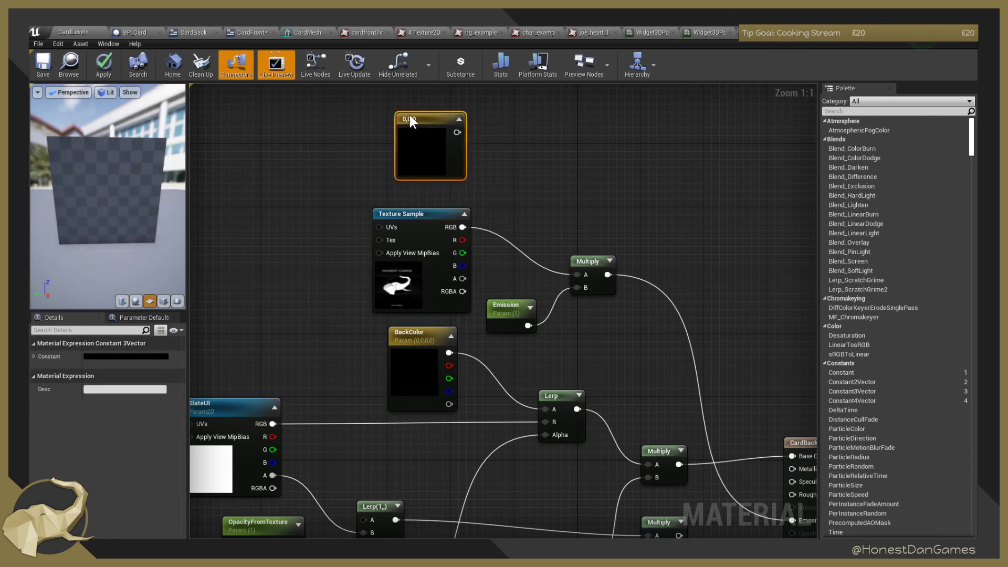
Convert the new Constant3Vector node to a parameter named EmissiveColour.
{"action": "right_click", "coordinate": [437, 128]}
{"action": "left_click", "coordinate": [496, 122]}
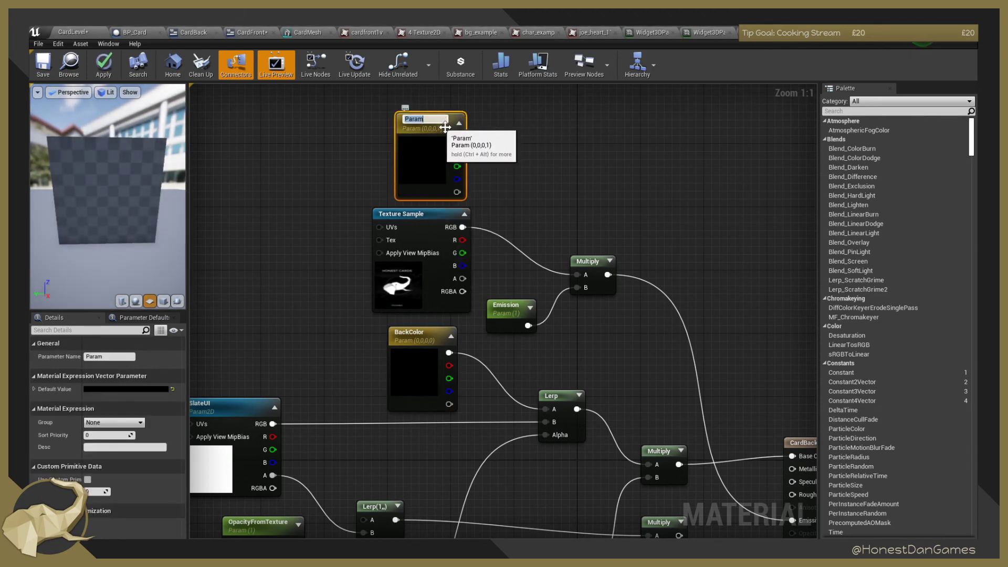
{"action": "type", "text": "Emissi"}
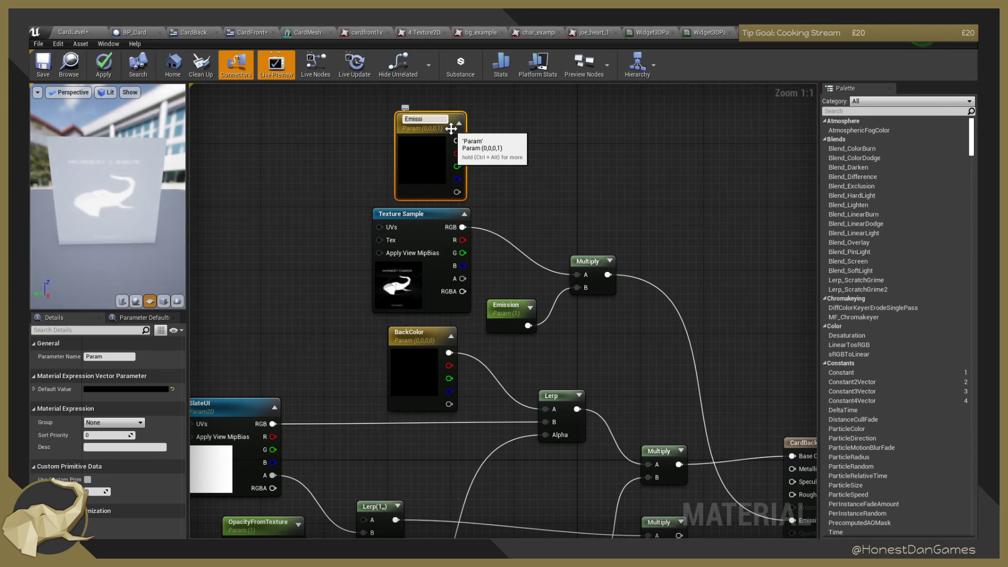
{"action": "type", "text": "veColour"}
{"action": "key", "text": "Return"}
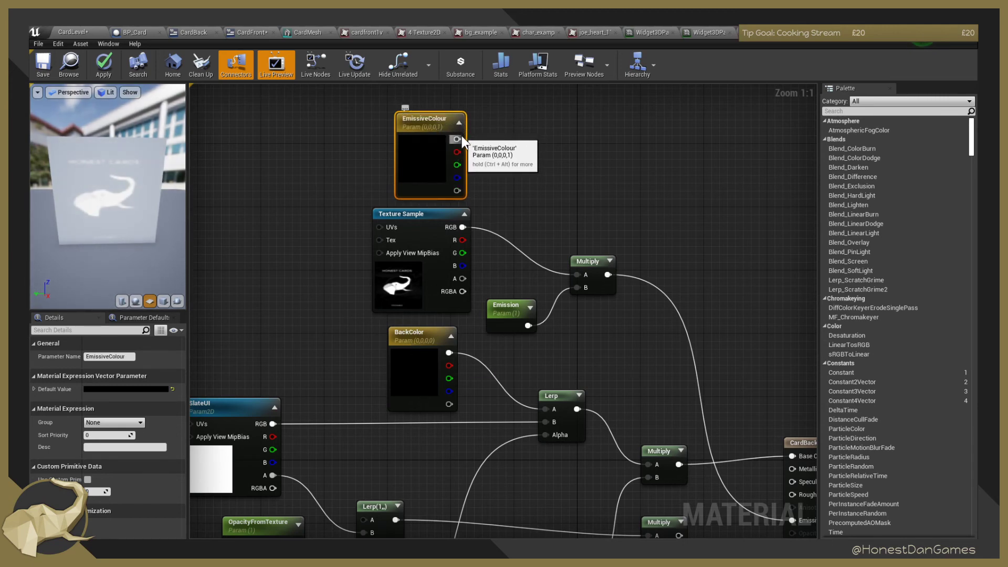
Multiply EmissiveColour with the Texture Sample's RGB output and feed the result into the Multiply node that uses Emission.
{"action": "left_click_drag", "start_coordinate": [459, 139], "coordinate": [538, 197]}
{"action": "type", "text": "multiply"}
{"action": "key", "text": "Return"}
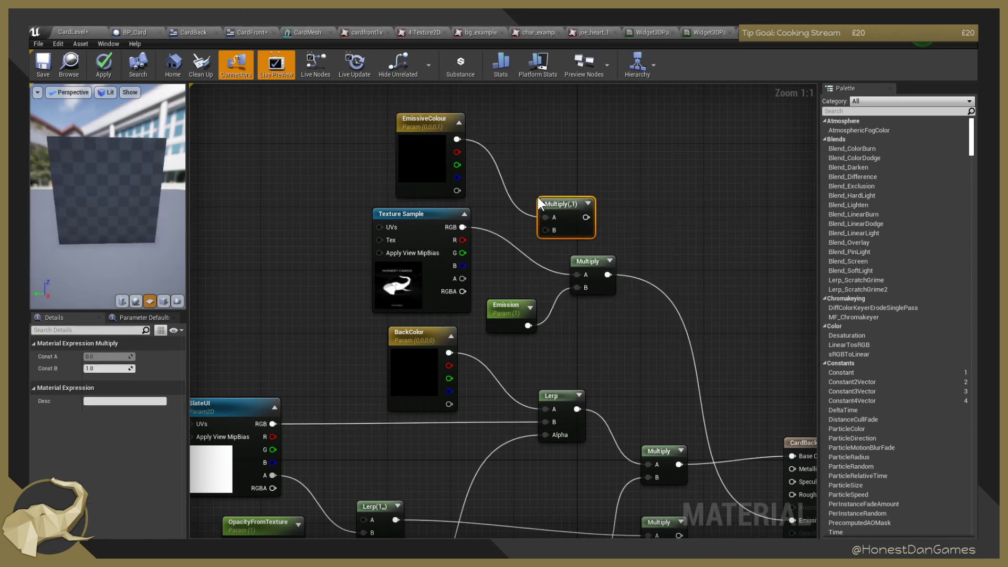
{"action": "left_click_drag", "start_coordinate": [576, 275], "coordinate": [647, 258], "text": "ctrl"}
Set EmissiveColour's default value to bright magenta (1, 0, 0.892) and save CardBackMaterial.
{"action": "left_click", "coordinate": [447, 175]}
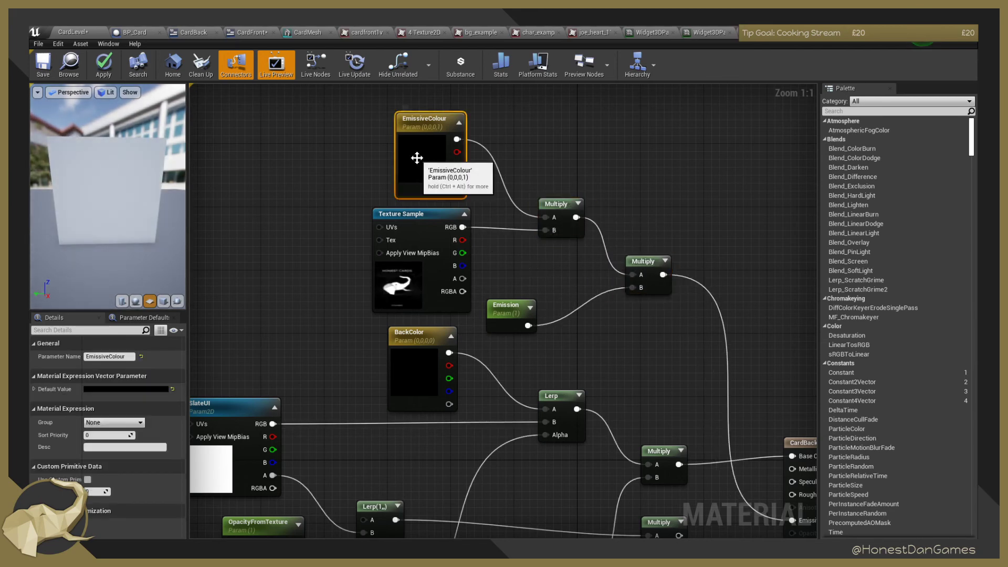
{"action": "left_click", "coordinate": [108, 389]}
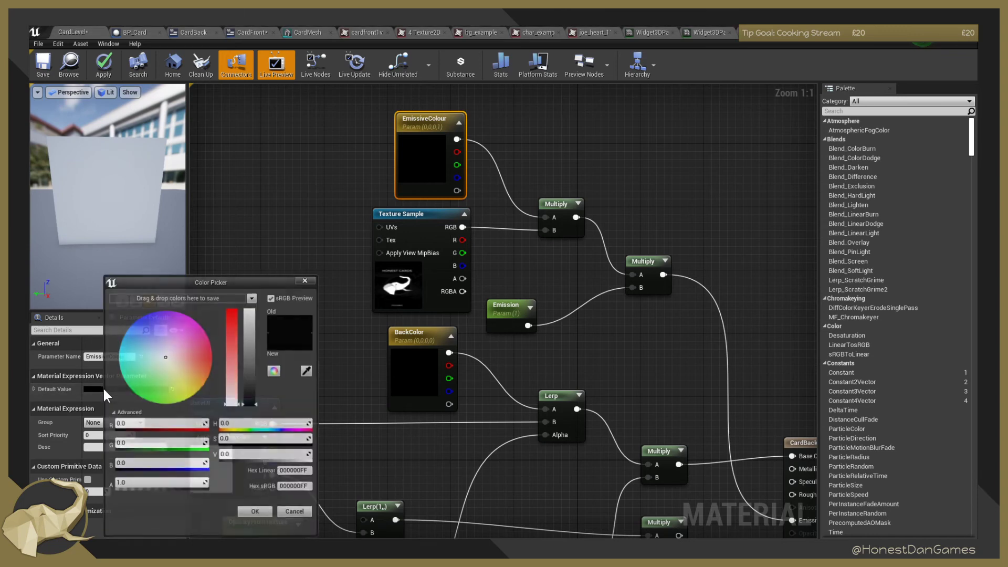
{"action": "left_click_drag", "start_coordinate": [251, 406], "coordinate": [263, 294]}
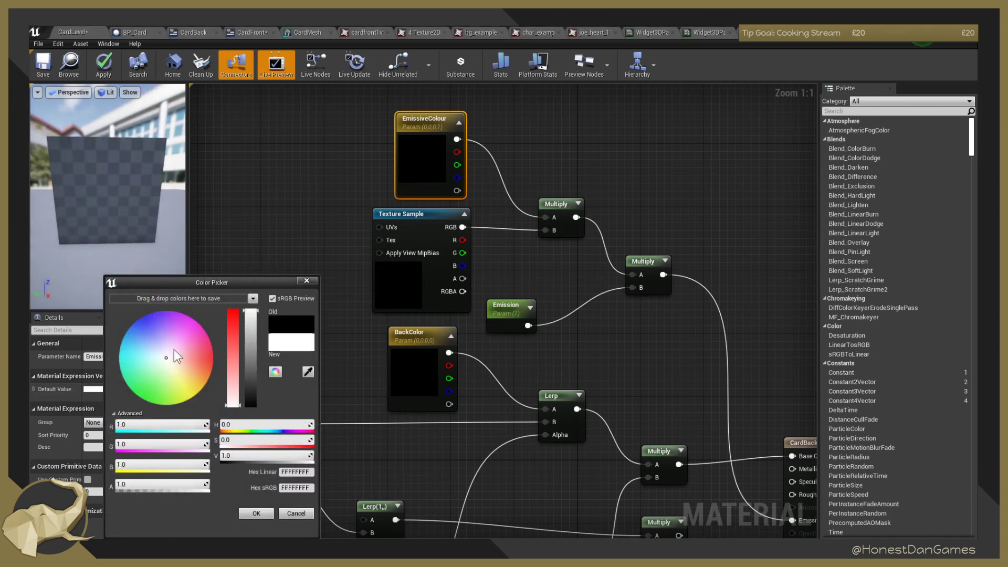
{"action": "left_click_drag", "start_coordinate": [174, 349], "coordinate": [219, 311]}
{"action": "left_click", "coordinate": [252, 513]}
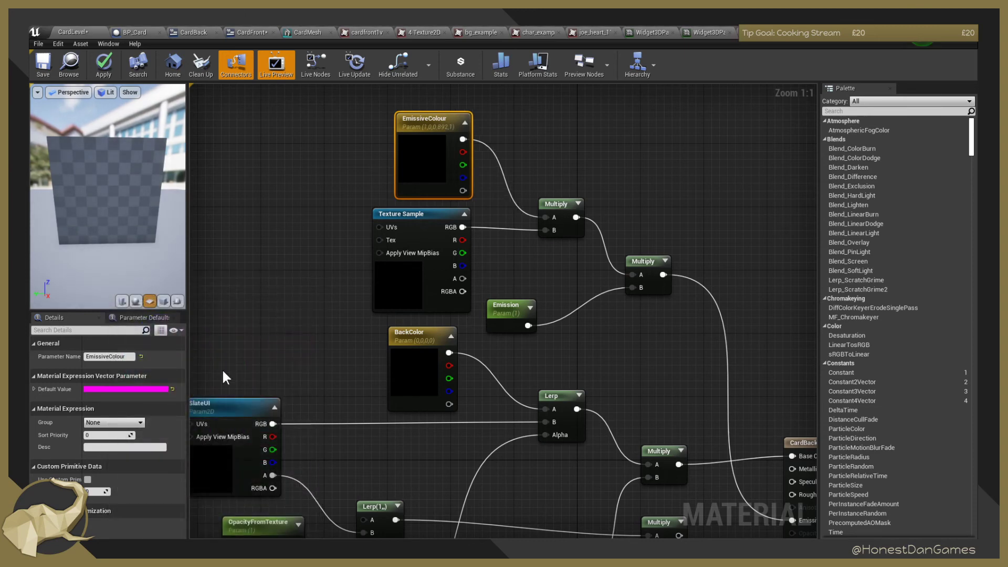
{"action": "double_click", "coordinate": [432, 158]}
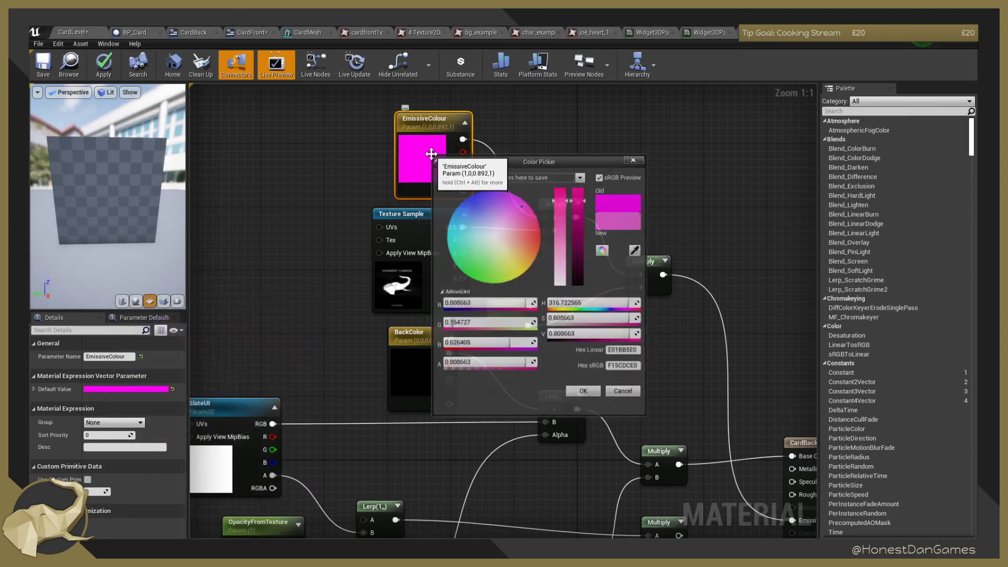
{"action": "left_click", "coordinate": [583, 392]}
{"action": "right_click_drag", "start_coordinate": [341, 305], "coordinate": [332, 277]}
{"action": "scroll", "coordinate": [411, 276], "scroll_direction": "down", "scroll_amount": 3}
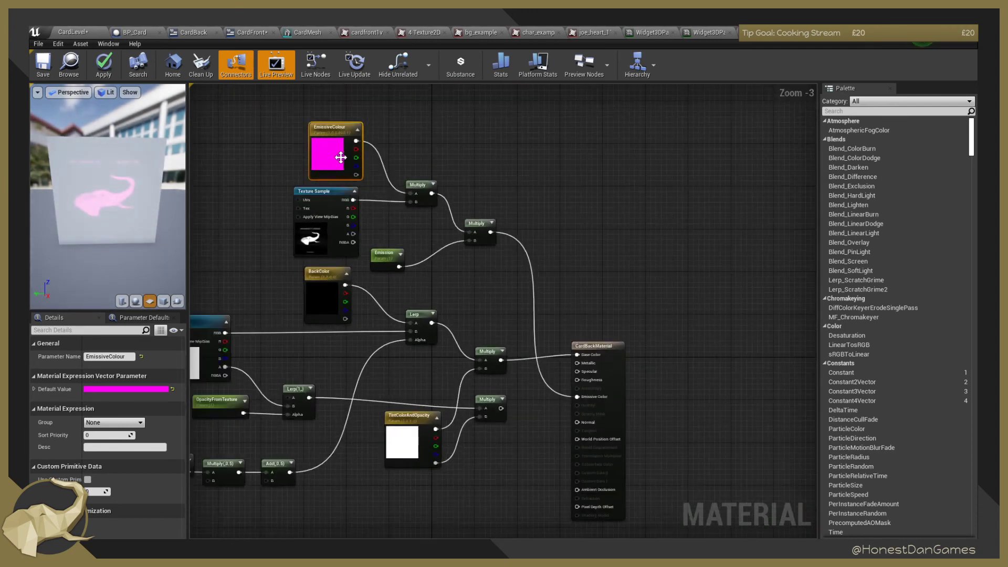
{"action": "left_click", "coordinate": [43, 64]}
Open MI_CardBackMaterial from the Textures folder, enable its Emission and EmissiveColour overrides, and set Emission to 200.
{"action": "left_click", "coordinate": [93, 32]}
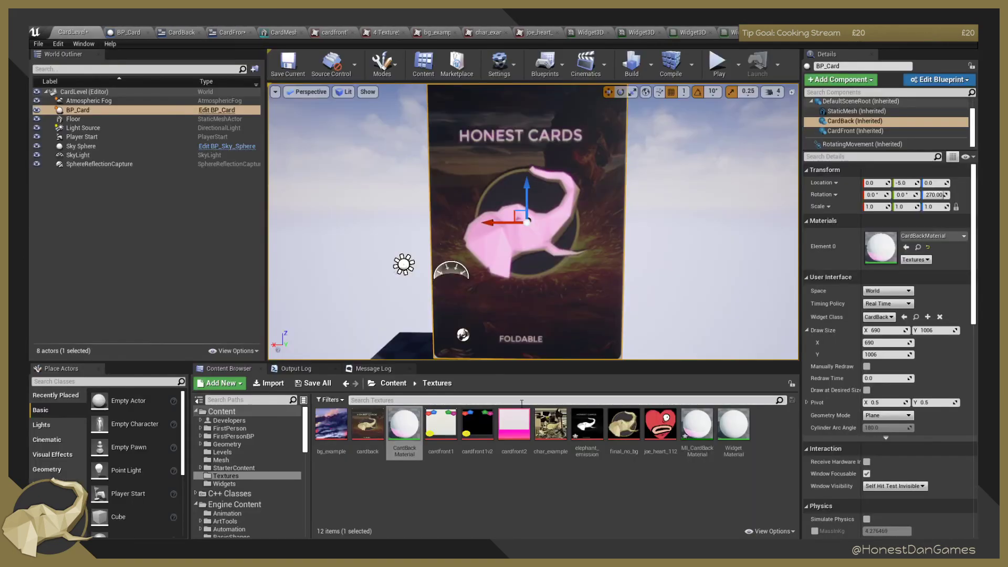
{"action": "double_click", "coordinate": [705, 430]}
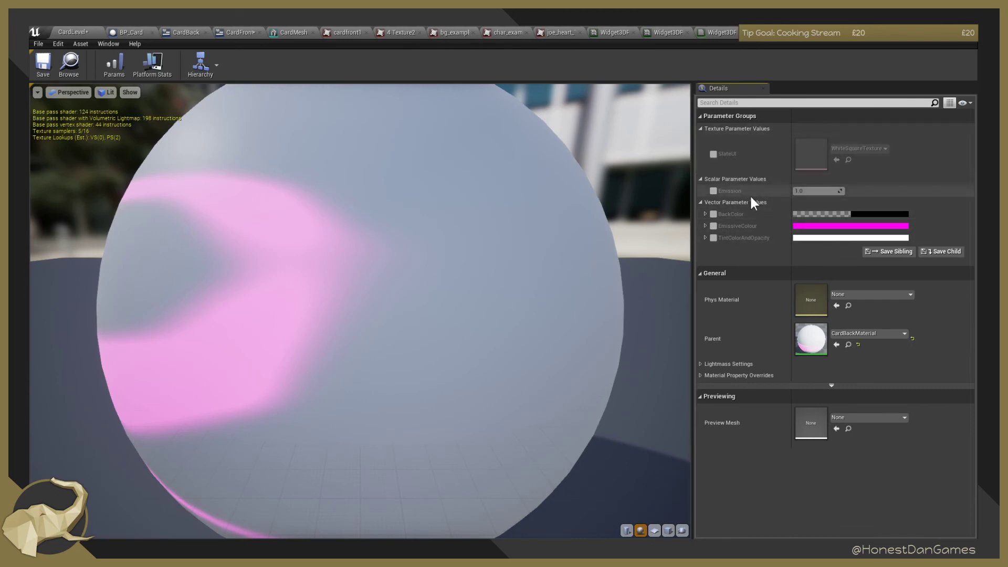
{"action": "left_click", "coordinate": [714, 191]}
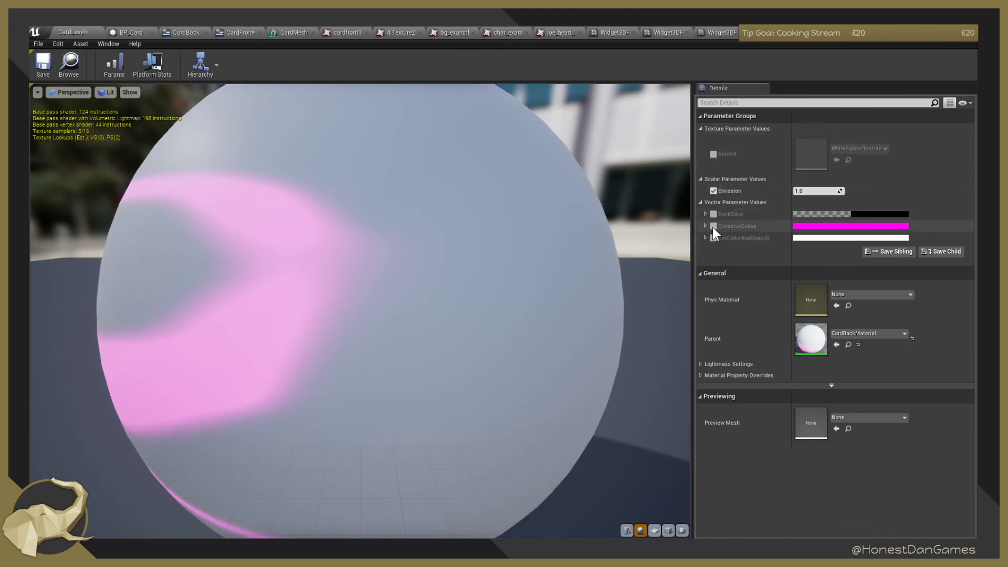
{"action": "left_click", "coordinate": [714, 226]}
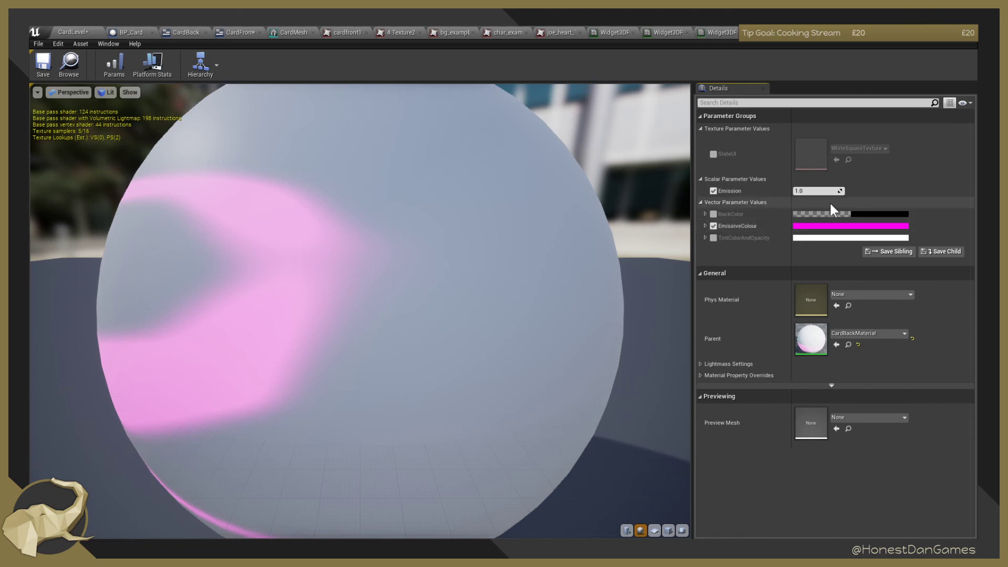
{"action": "left_click_drag", "start_coordinate": [816, 191], "coordinate": [893, 191]}
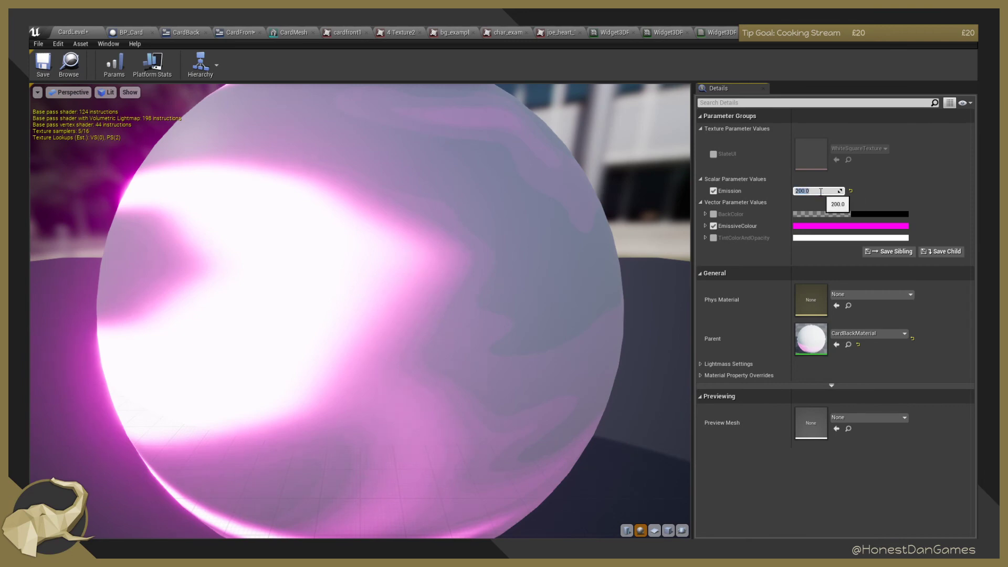
{"action": "right_click_drag", "start_coordinate": [420, 237], "coordinate": [420, 273]}
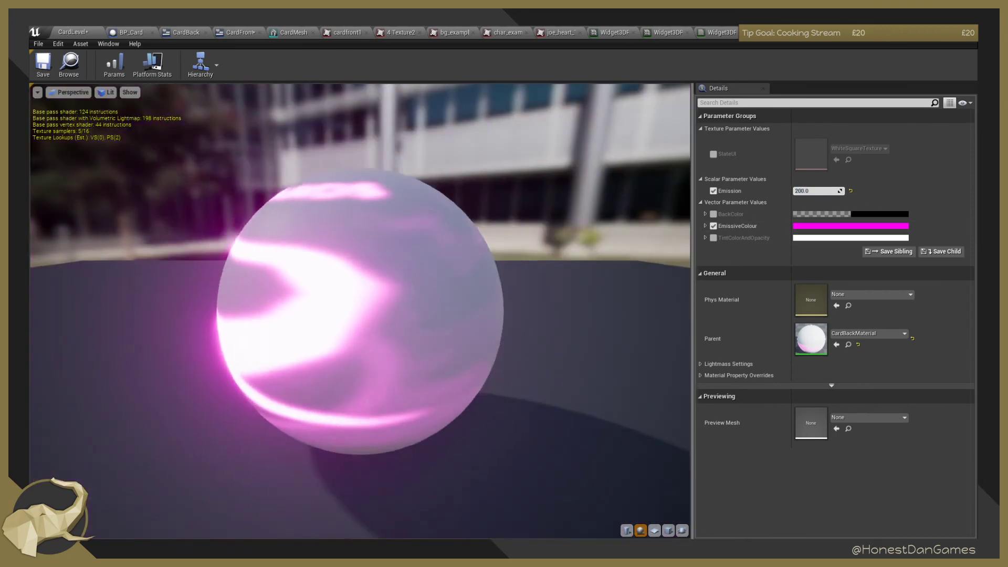
{"action": "right_click_drag", "start_coordinate": [292, 326], "coordinate": [293, 342]}
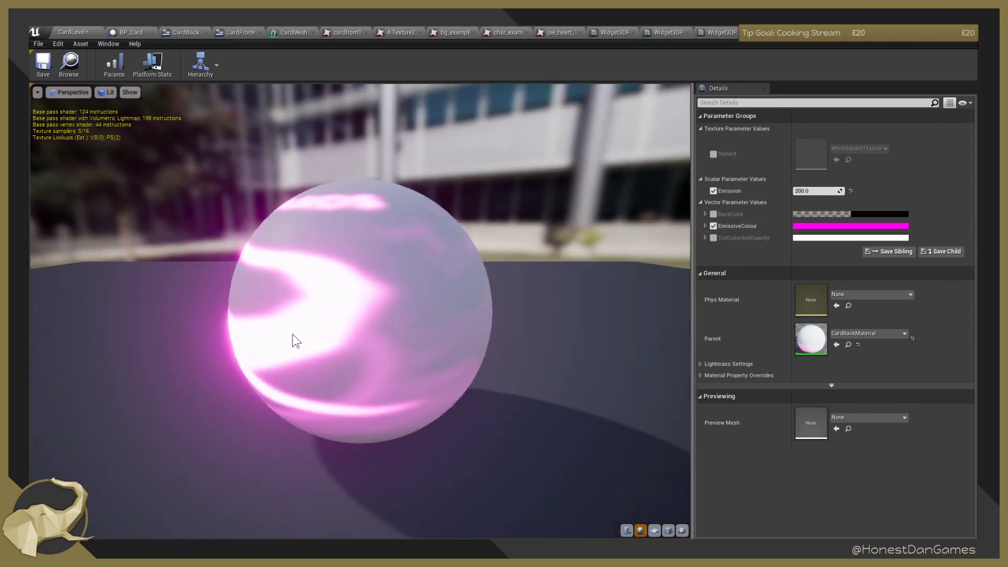
{"action": "left_click_drag", "start_coordinate": [283, 344], "coordinate": [413, 331]}
{"action": "right_click_drag", "start_coordinate": [344, 349], "coordinate": [344, 402]}
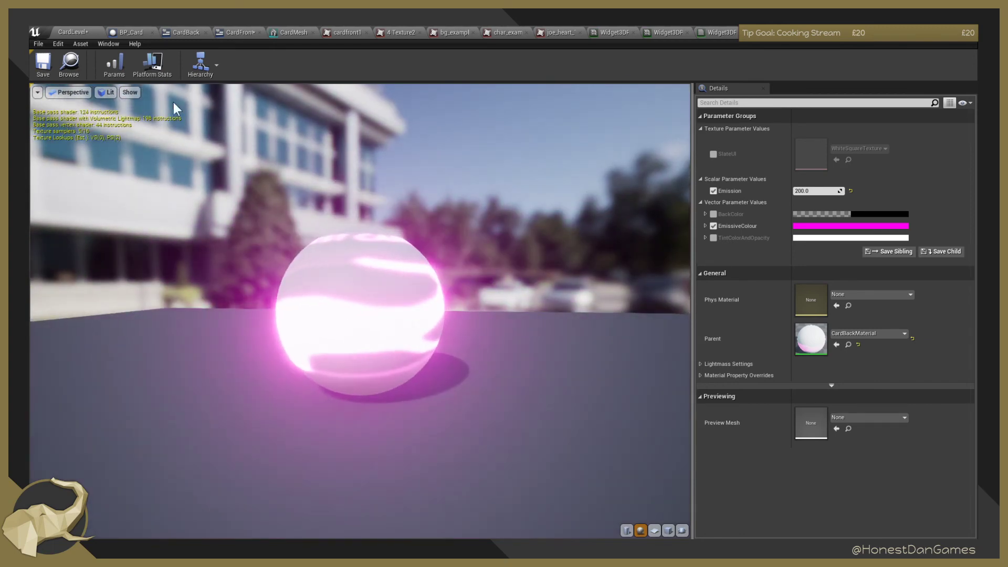
Return to CardLevel and examine the emissive elephant on the card back up close and from several angles.
{"action": "left_click", "coordinate": [78, 32]}
{"action": "right_click_drag", "start_coordinate": [368, 210], "coordinate": [301, 232]}
{"action": "key", "text": "w"}
{"action": "key", "text": "s"}
{"action": "key", "text": "w"}
{"action": "key", "text": "d"}
{"action": "key", "text": "s"}
{"action": "key", "text": "d"}
{"action": "key", "text": "w"}
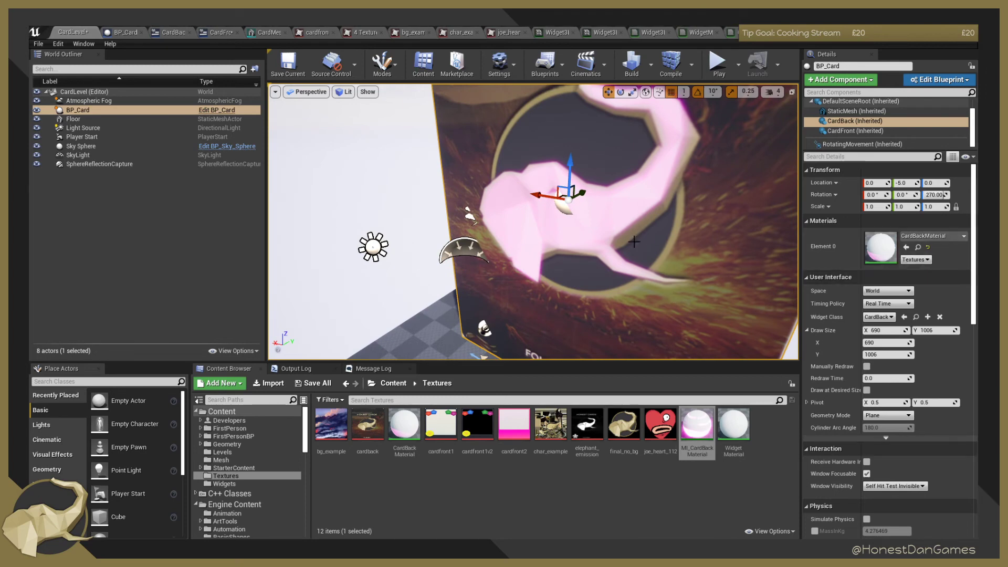
{"action": "key", "text": "d"}
{"action": "right_click_drag", "start_coordinate": [643, 240], "coordinate": [593, 252]}
{"action": "key", "text": "a"}
{"action": "key", "text": "w"}
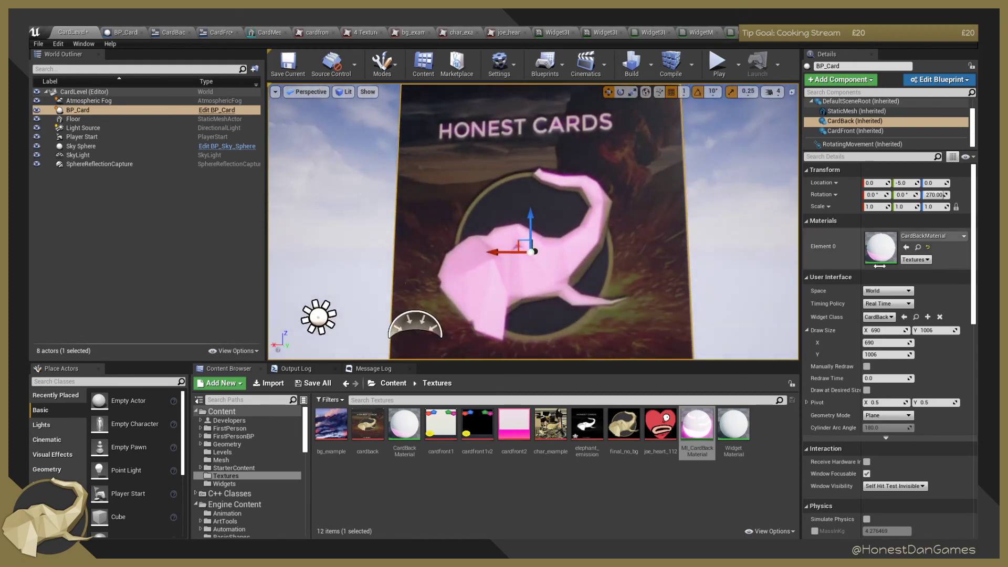
Assign MI_CardBackMaterial to material Element 0 of BP_Card's CardBack component.
{"action": "left_click", "coordinate": [918, 248]}
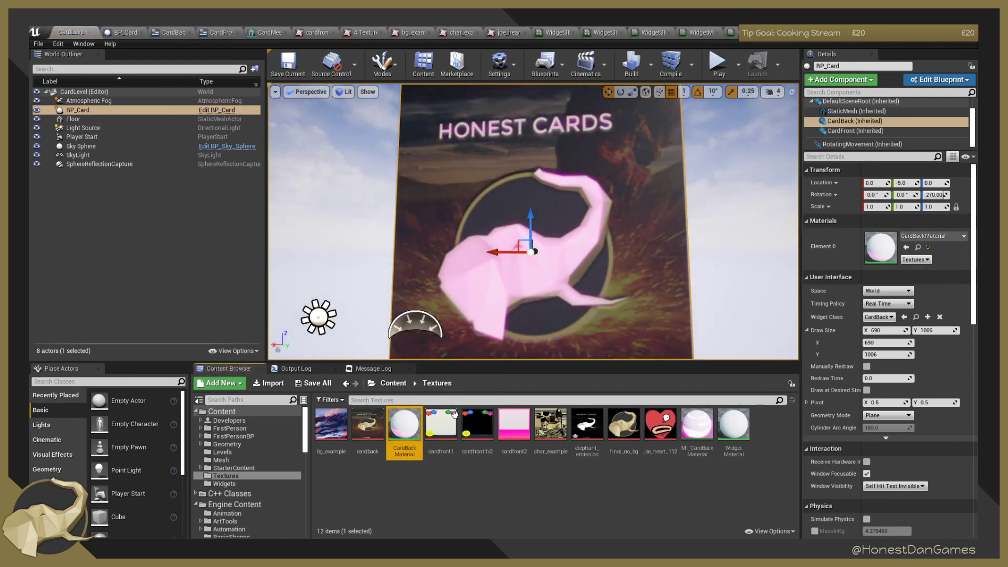
{"action": "left_click", "coordinate": [922, 237]}
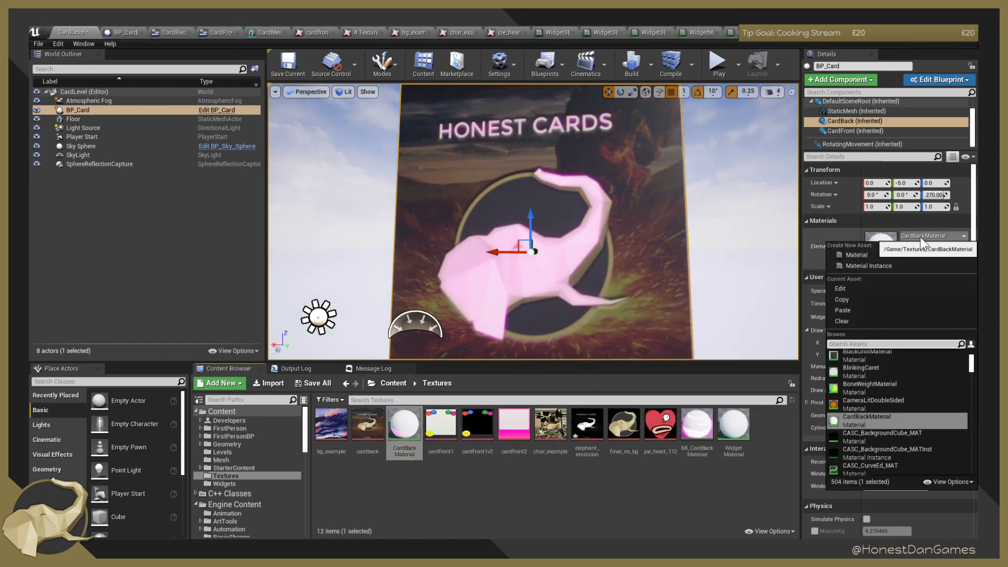
{"action": "left_click", "coordinate": [700, 426]}
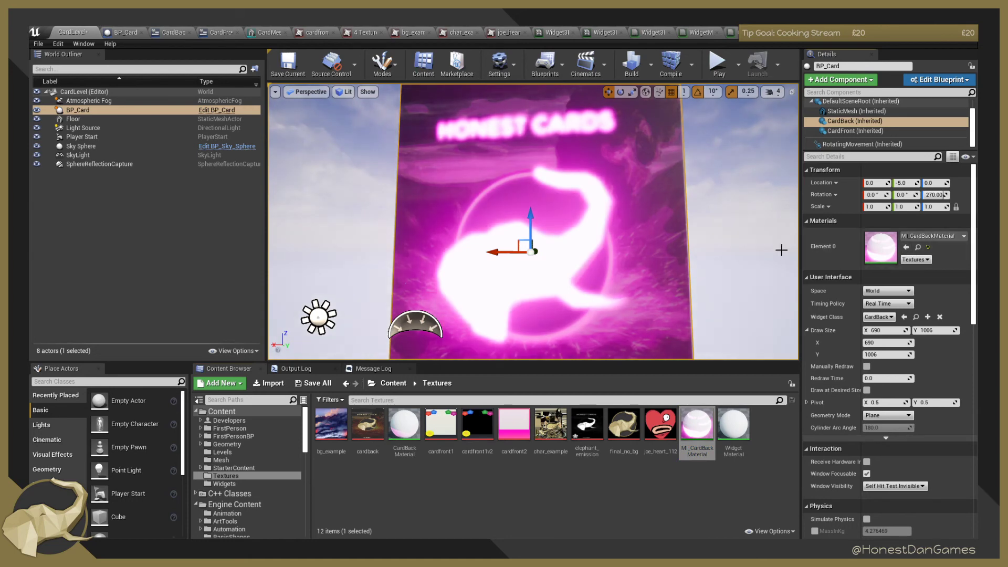
Examine the card's emissive glow in the level from various distances, including the front side, and check the MI_CardBackMaterial parameters.
{"action": "key", "text": "s"}
{"action": "mouse_move", "coordinate": [750, 240]}
{"action": "right_mouse_down"}
{"action": "mouse_move", "coordinate": [746, 249]}
{"action": "mouse_move", "coordinate": [767, 233]}
{"action": "mouse_move", "coordinate": [765, 246]}
{"action": "right_mouse_up"}
{"action": "key", "text": "s"}
{"action": "key", "text": "w"}
{"action": "key", "text": "s"}
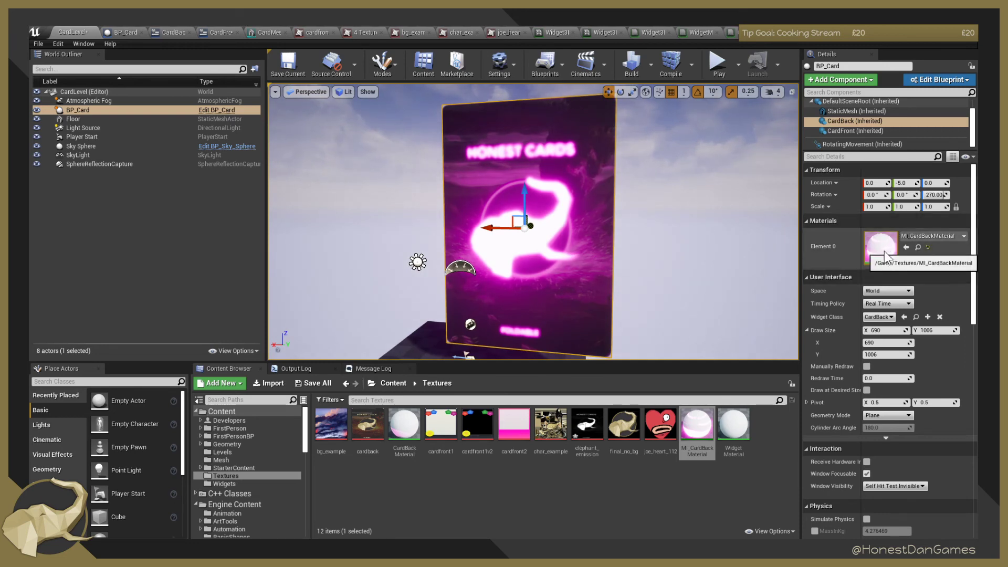
{"action": "double_click", "coordinate": [693, 428]}
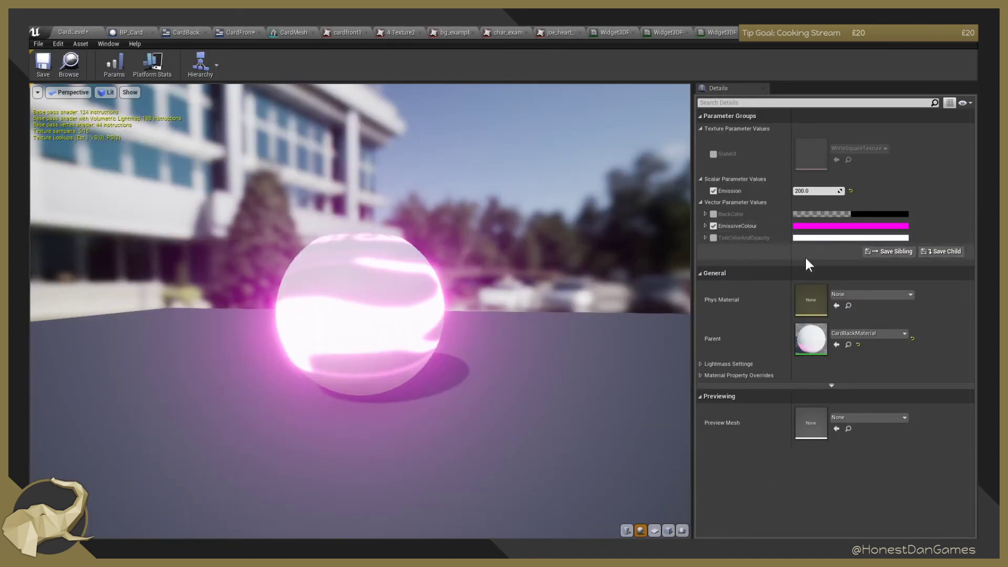
{"action": "left_click", "coordinate": [70, 31]}
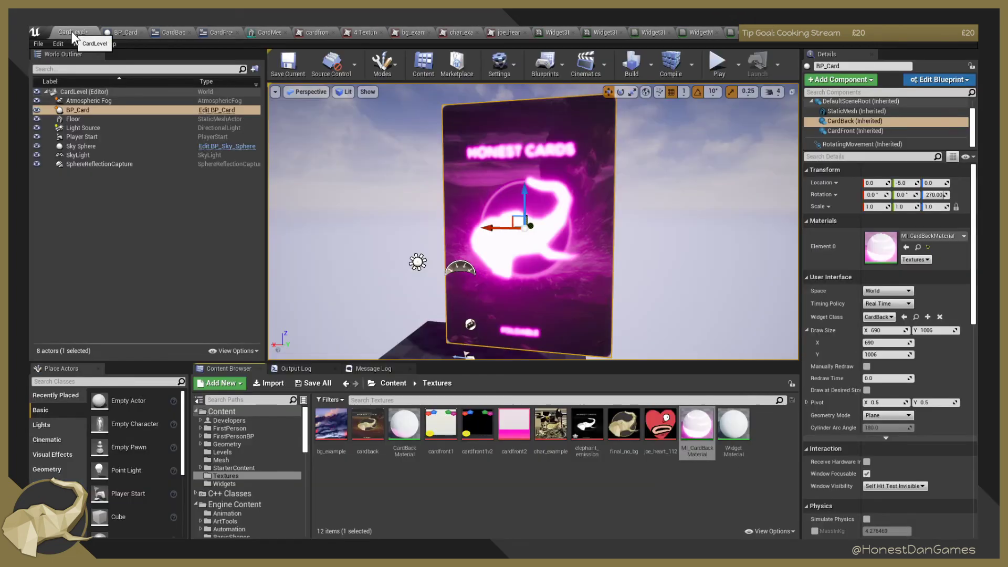
{"action": "key", "text": "w"}
{"action": "right_click_drag", "start_coordinate": [533, 221], "coordinate": [513, 220]}
{"action": "key", "text": "s"}
{"action": "key", "text": "w"}
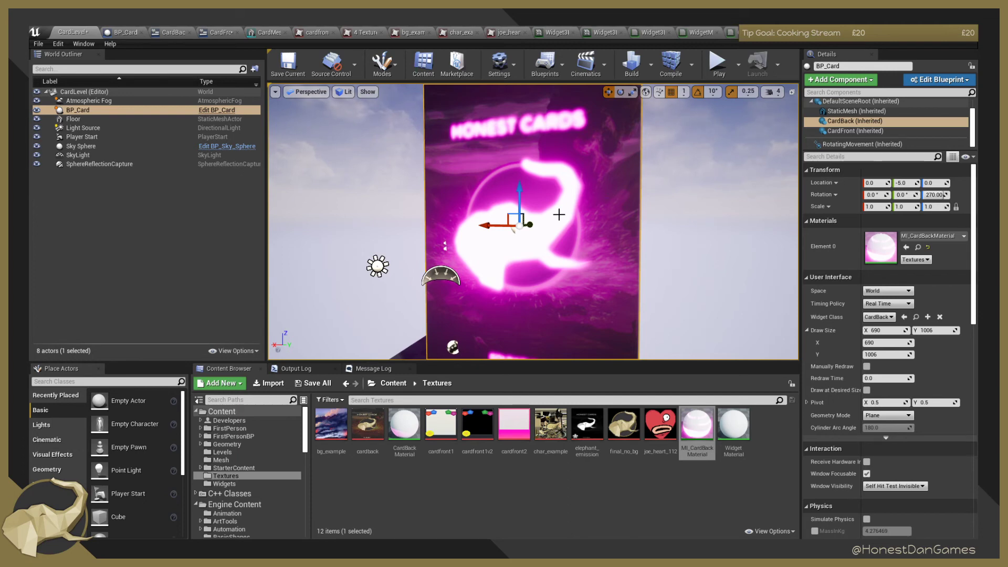
{"action": "right_click_drag", "start_coordinate": [583, 165], "coordinate": [389, 176]}
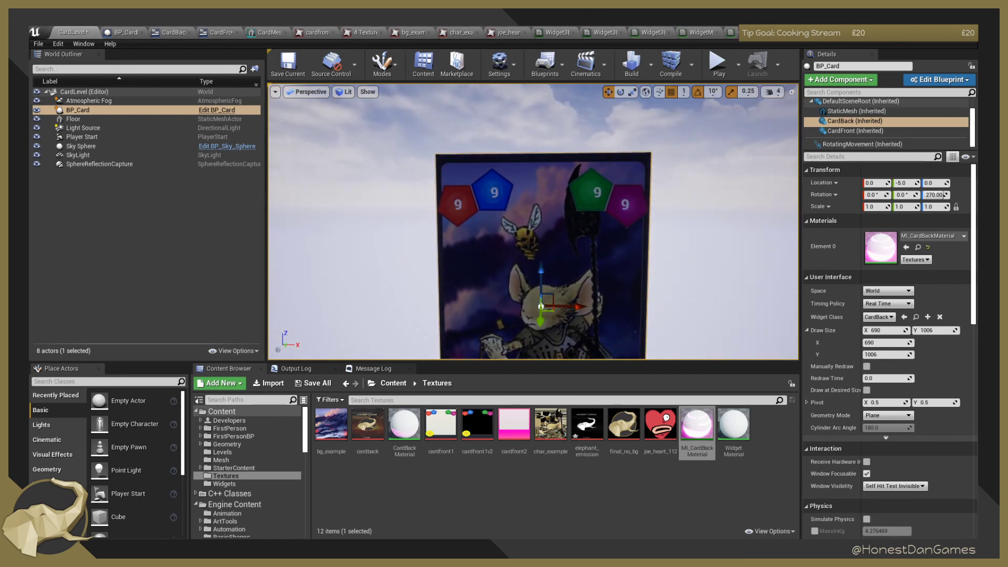
{"action": "right_click_drag", "start_coordinate": [388, 175], "coordinate": [694, 191]}
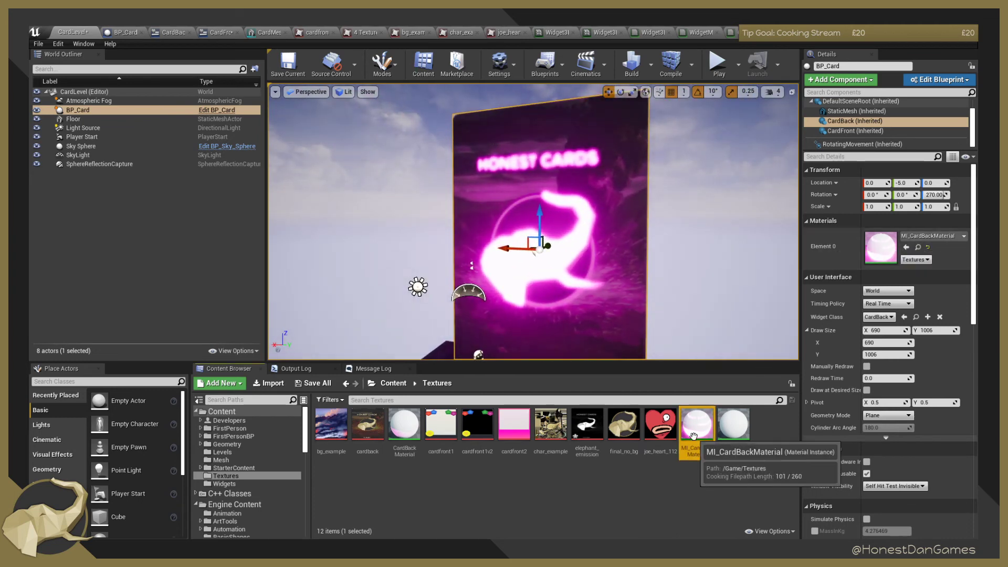
Change EmissiveColour in MI_CardBackMaterial to golden yellow (hex sRGB FFDF00FF).
{"action": "double_click", "coordinate": [694, 436]}
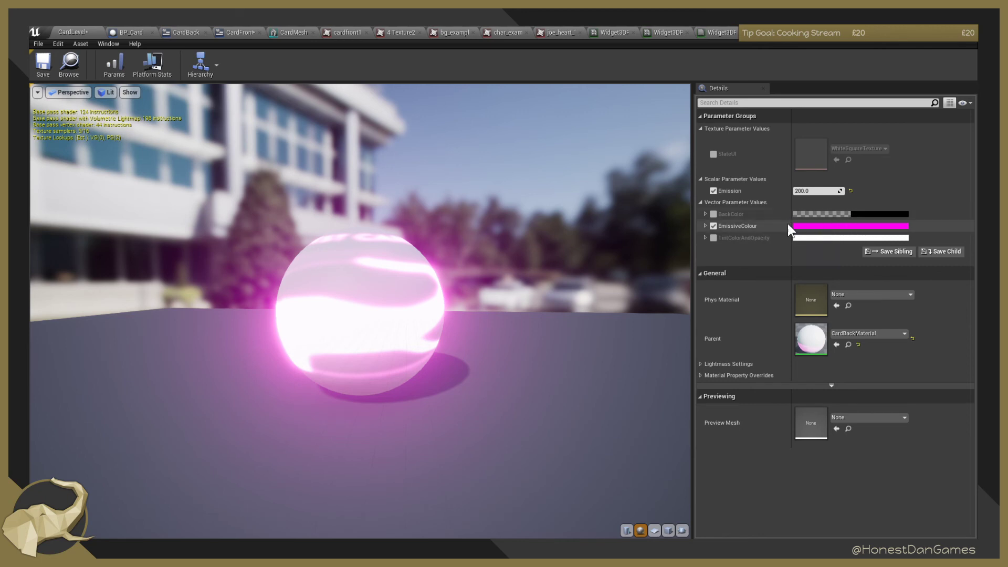
{"action": "left_click", "coordinate": [848, 345]}
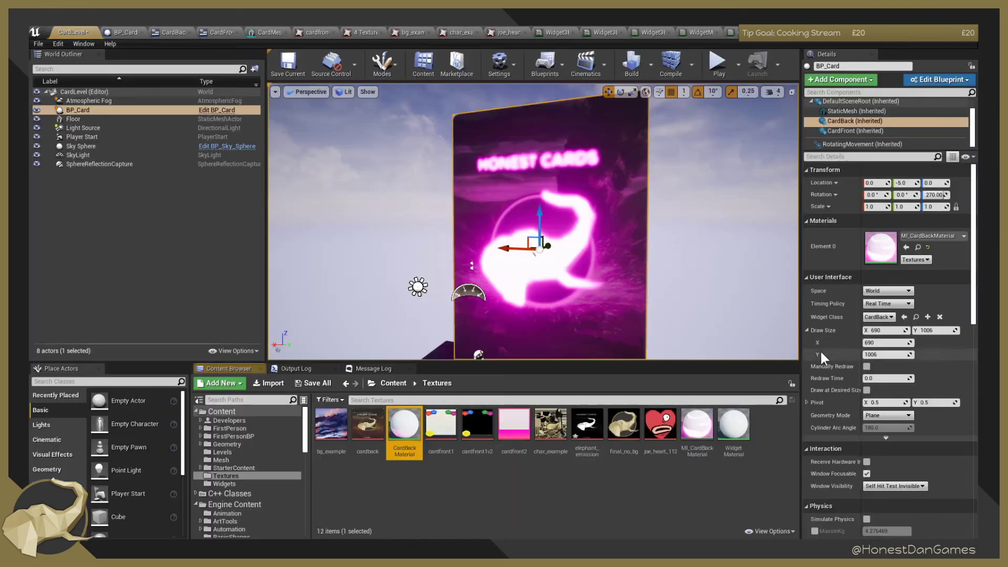
{"action": "double_click", "coordinate": [417, 434]}
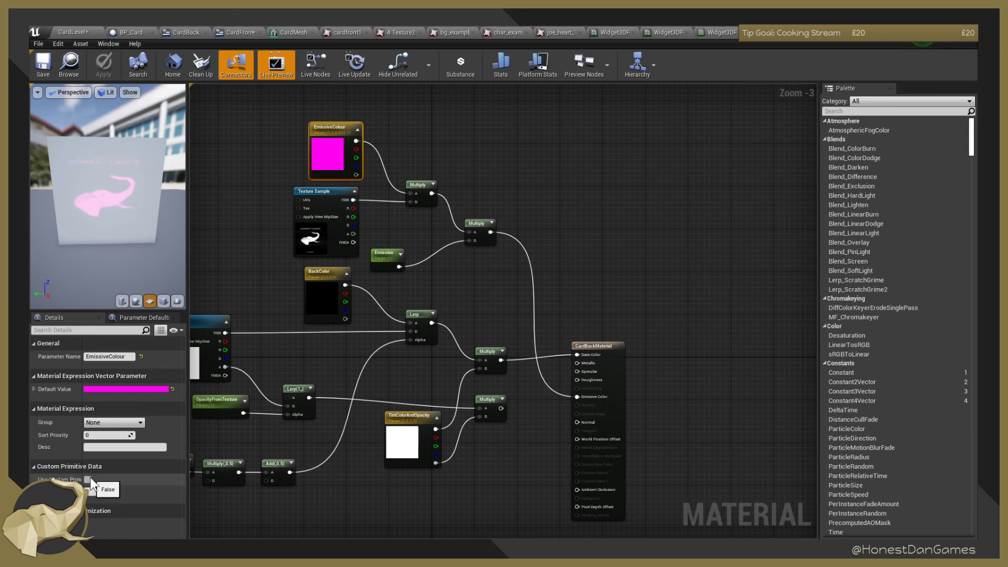
{"action": "left_click", "coordinate": [749, 41]}
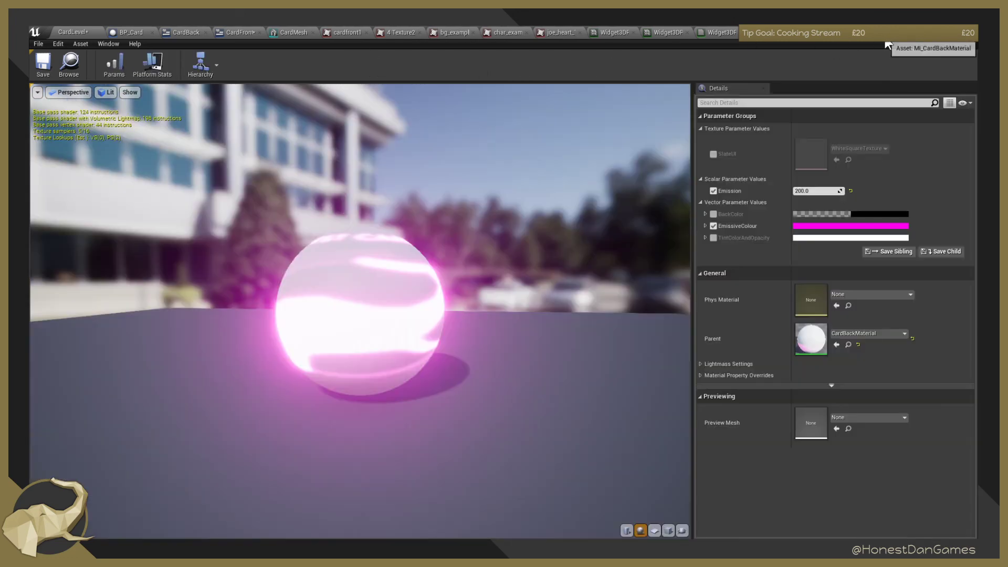
{"action": "left_click", "coordinate": [828, 227]}
{"action": "left_click_drag", "start_coordinate": [681, 305], "coordinate": [711, 353]}
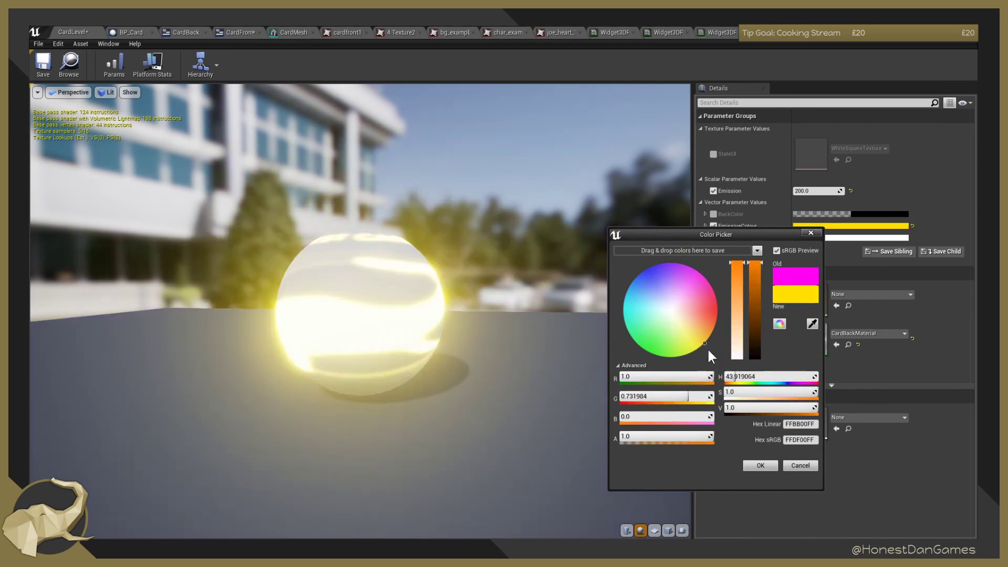
{"action": "left_click", "coordinate": [761, 465]}
Detach the MI_CardBackMaterial editor into a floating window over CardLevel and narrow it to leave the card back uncovered.
{"action": "left_click", "coordinate": [69, 32]}
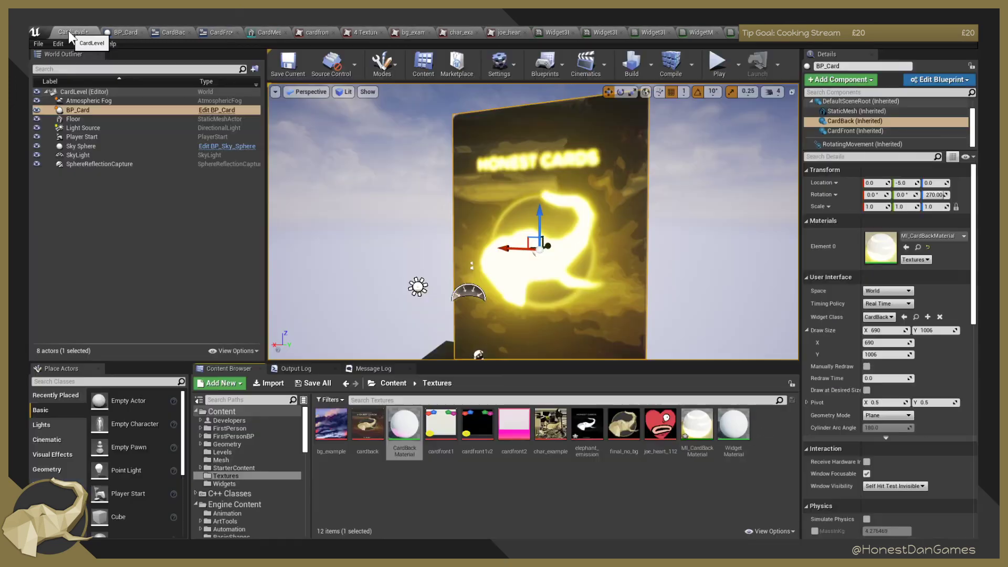
{"action": "key", "text": "s"}
{"action": "right_click_drag", "start_coordinate": [385, 163], "coordinate": [409, 168]}
{"action": "key", "text": "w"}
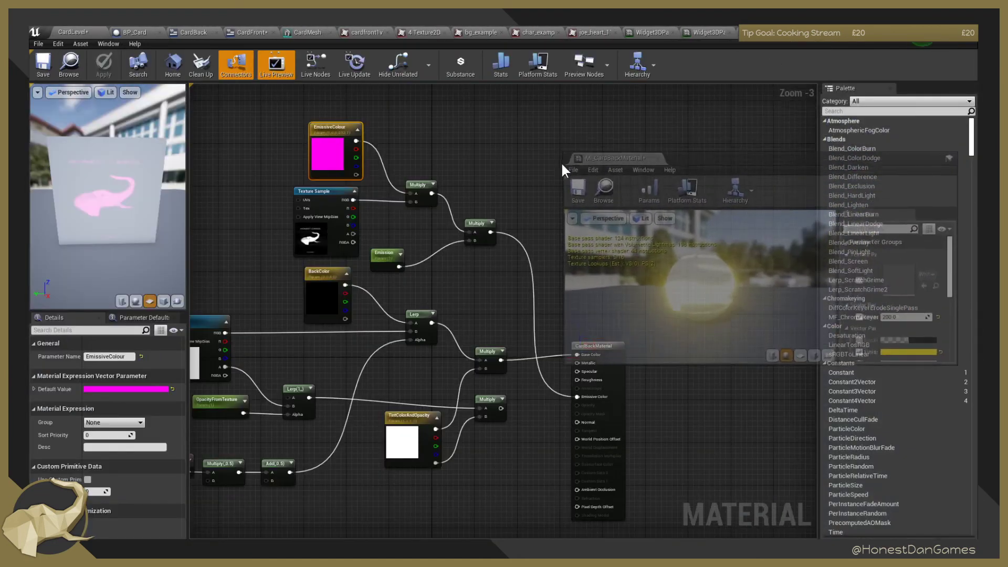
{"action": "left_click", "coordinate": [79, 32]}
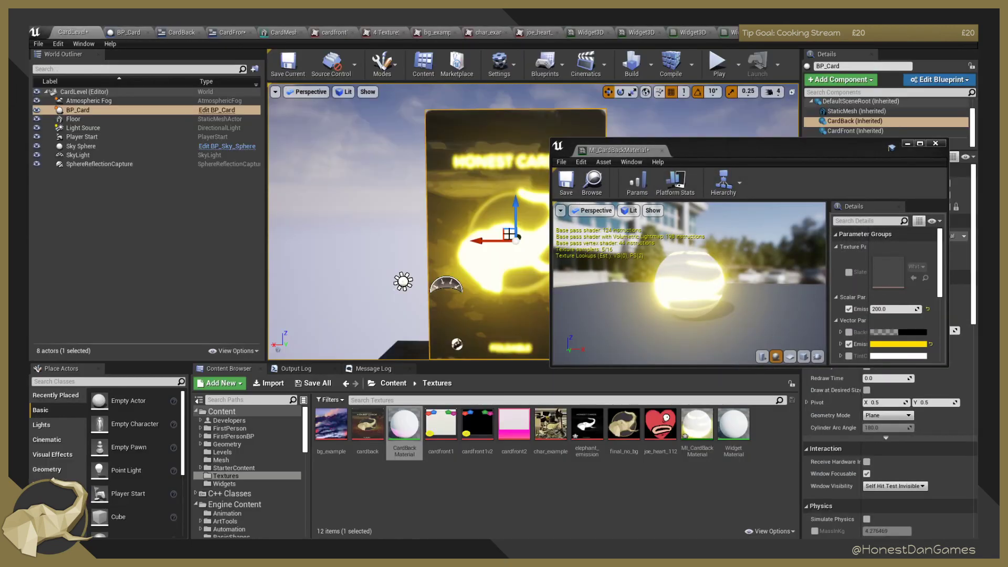
{"action": "left_click_drag", "start_coordinate": [550, 247], "coordinate": [673, 237]}
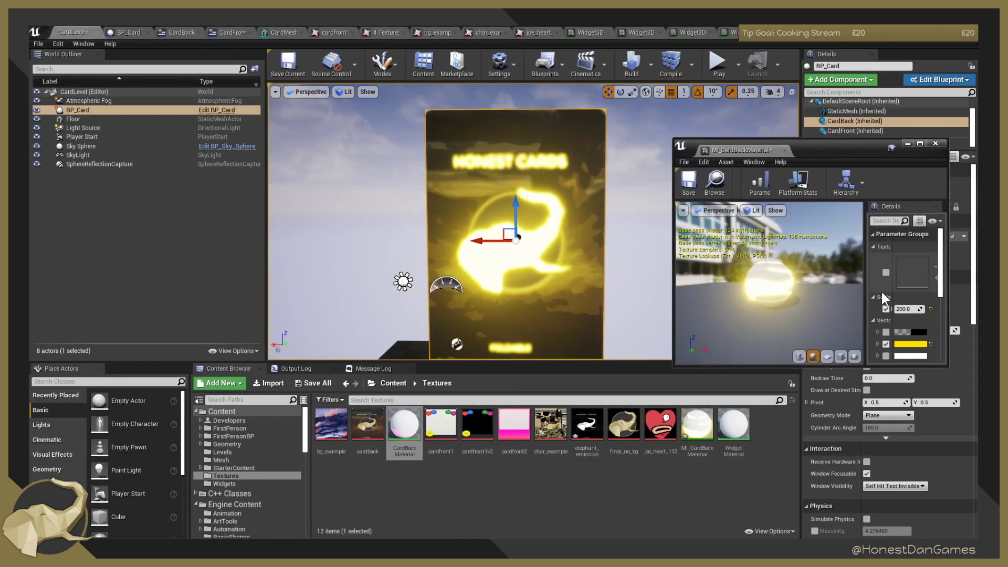
Widen the parameter details area of the MI_CardBackMaterial editor and lower Emission to about 4, inspecting the card back up close.
{"action": "left_click_drag", "start_coordinate": [847, 284], "coordinate": [757, 284]}
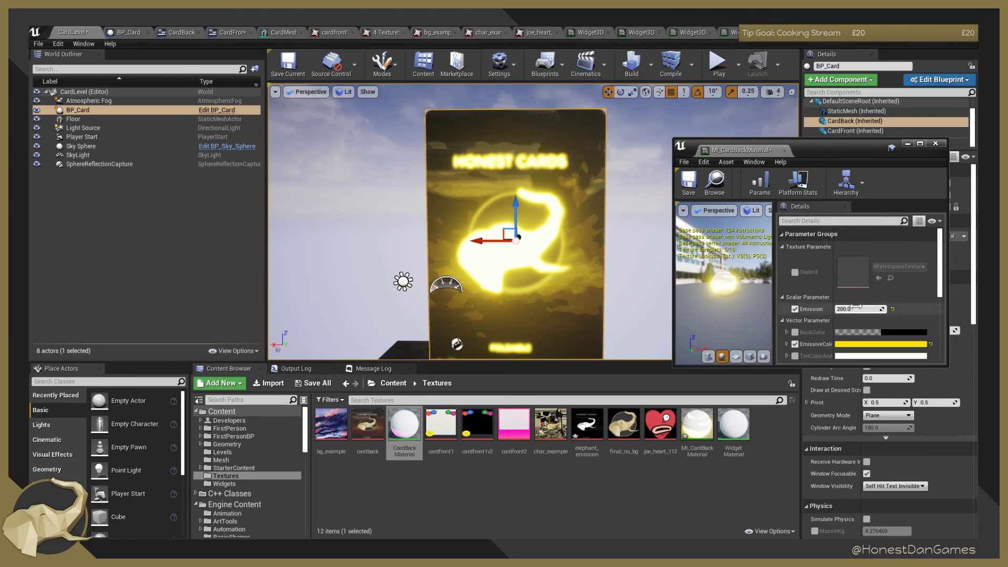
{"action": "scroll", "coordinate": [860, 304], "scroll_direction": "down", "scroll_amount": 2}
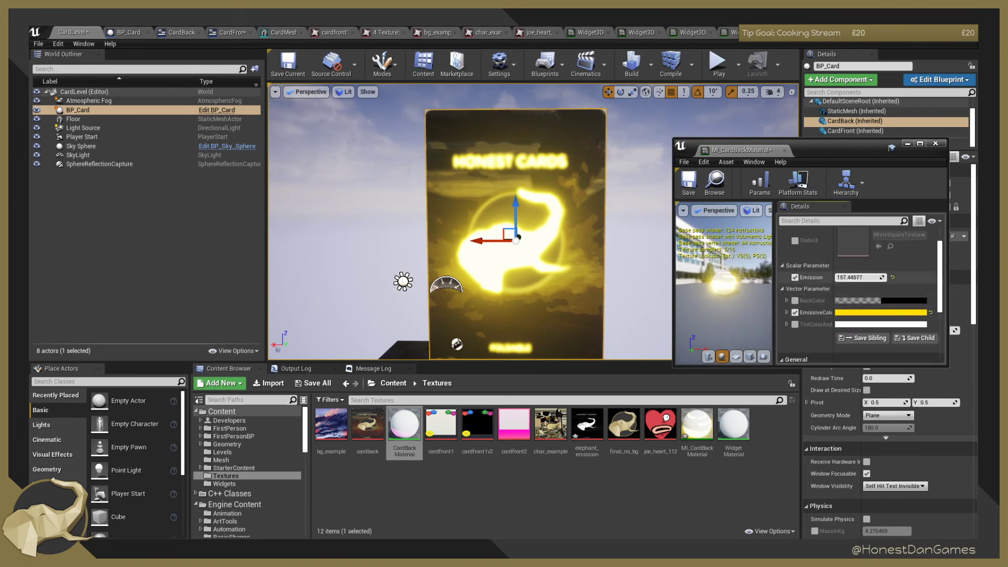
{"action": "left_click_drag", "start_coordinate": [906, 286], "coordinate": [857, 277]}
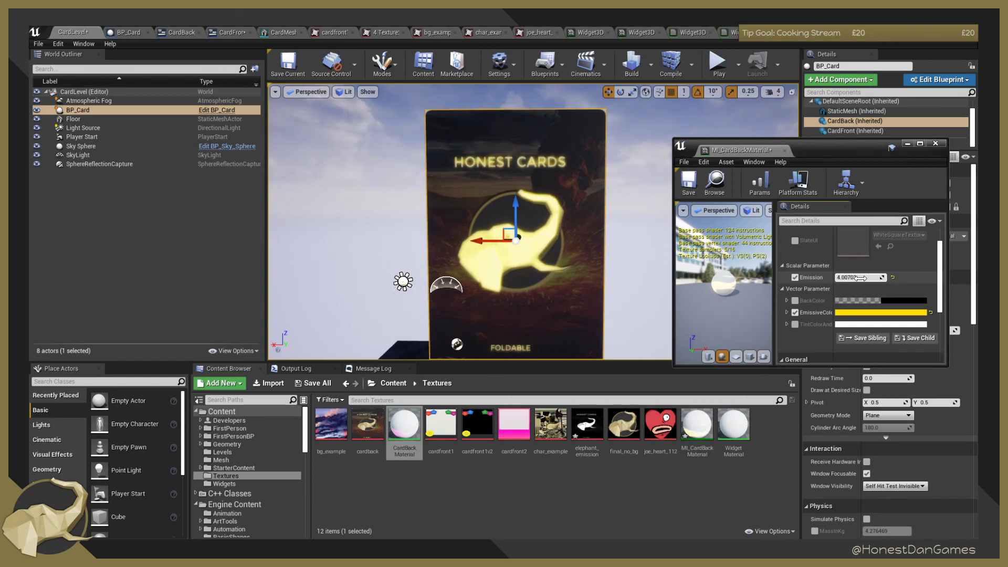
{"action": "key", "text": "w"}
{"action": "mouse_move", "coordinate": [626, 250]}
{"action": "right_mouse_down"}
{"action": "mouse_move", "coordinate": [598, 262]}
{"action": "mouse_move", "coordinate": [634, 253]}
{"action": "right_mouse_up"}
{"action": "key", "text": "s"}
{"action": "key", "text": "w"}
Raise Emission in MI_CardBackMaterial to an extreme value of about 27919 and view the card back from farther away.
{"action": "left_click", "coordinate": [858, 277]}
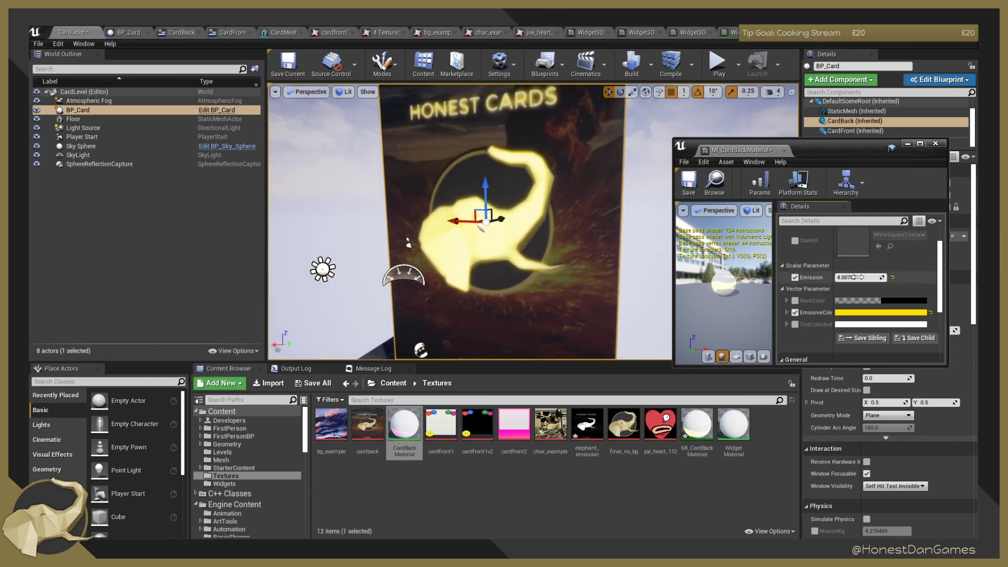
{"action": "left_click_drag", "start_coordinate": [857, 276], "coordinate": [927, 277]}
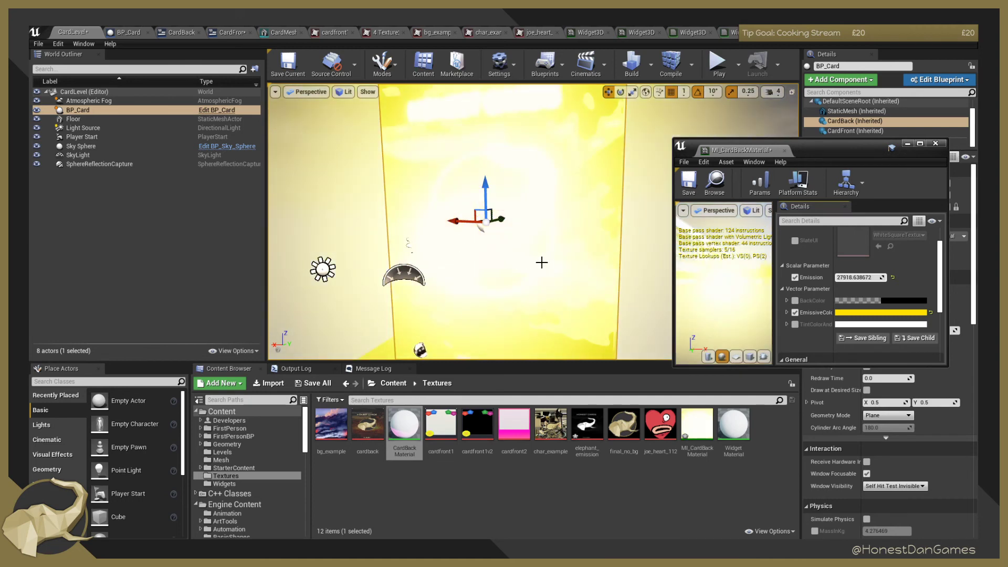
{"action": "scroll", "coordinate": [542, 262], "scroll_direction": "down", "scroll_amount": 2}
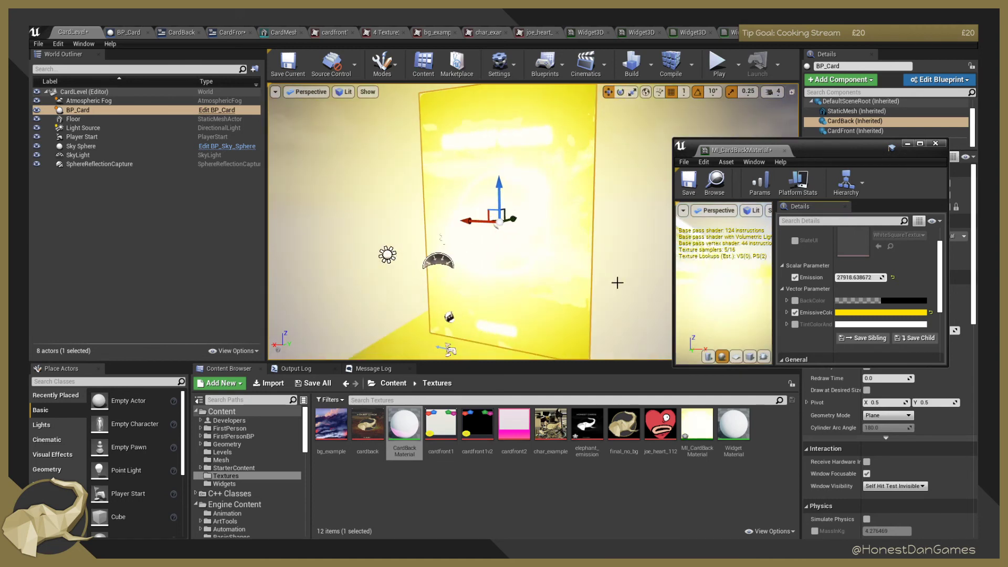
Set Emission in MI_CardBackMaterial to 2000 and check the card back's glow from different distances.
{"action": "left_click", "coordinate": [858, 277]}
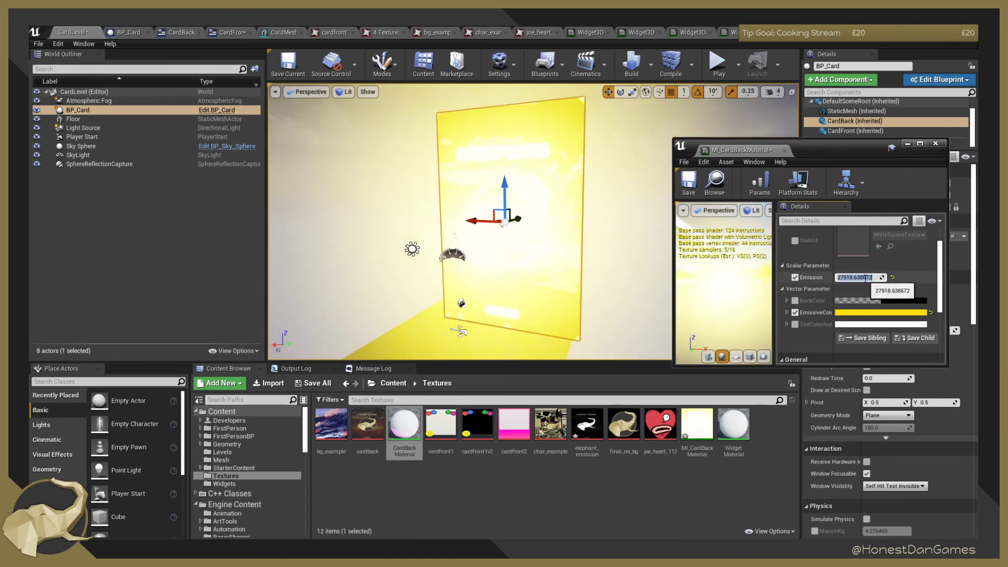
{"action": "type", "text": "2000"}
{"action": "key", "text": "Return"}
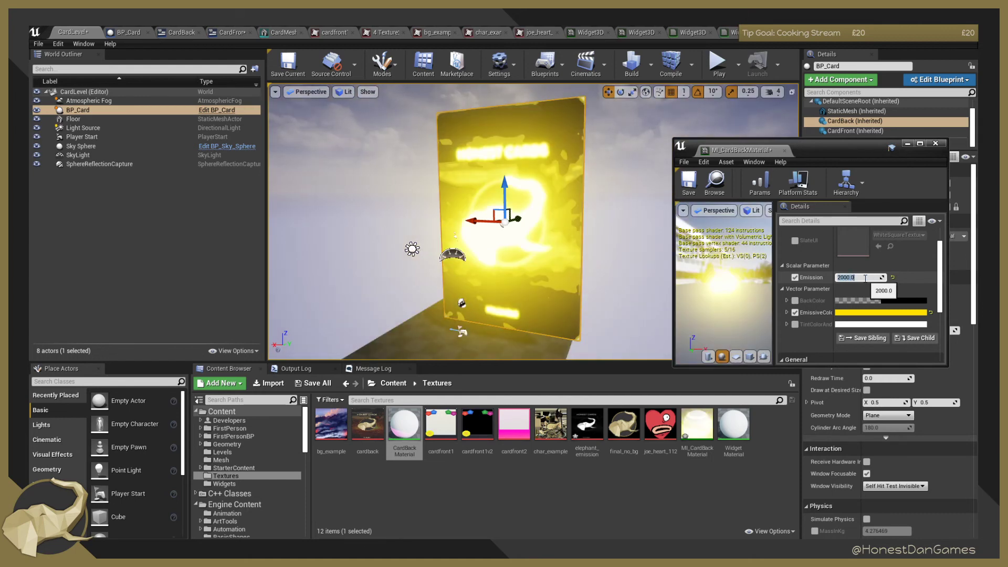
{"action": "right_click_drag", "start_coordinate": [588, 223], "coordinate": [528, 210]}
{"action": "key", "text": "s"}
{"action": "key", "text": "w"}
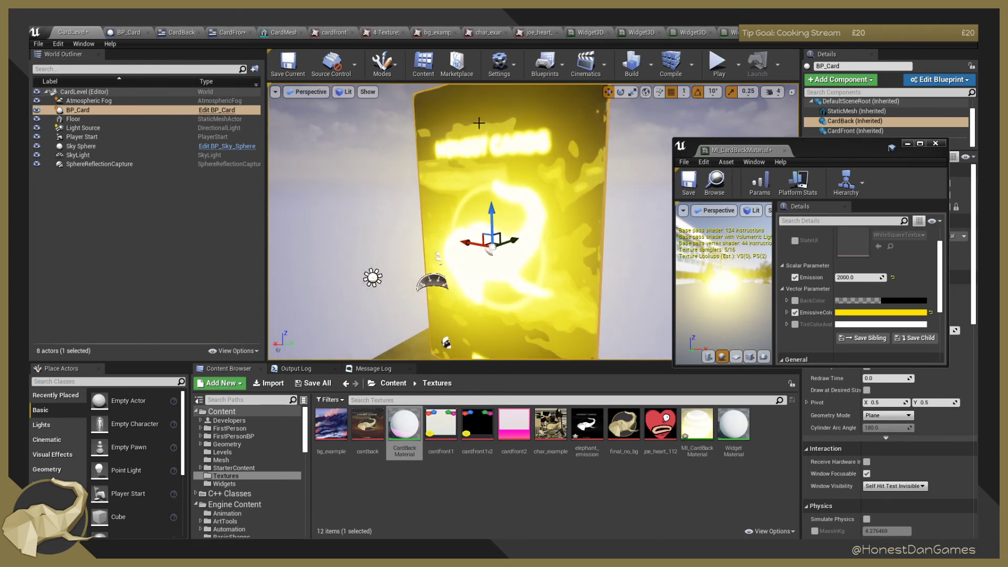
Set Emission in MI_CardBackMaterial to 100 and check the card back's glow from an angle.
{"action": "left_click", "coordinate": [859, 278]}
{"action": "type", "text": "100"}
{"action": "key", "text": "Return"}
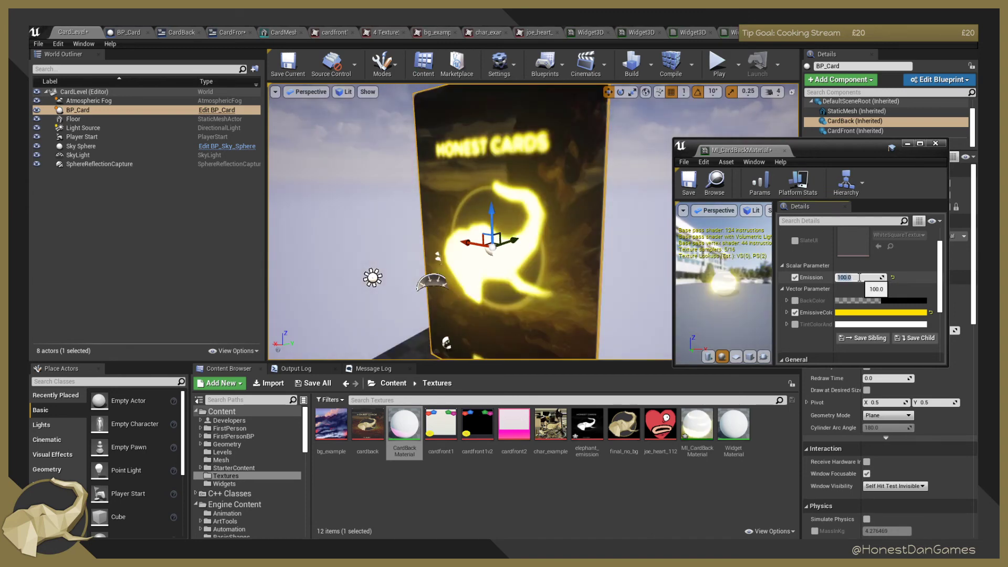
{"action": "right_click_drag", "start_coordinate": [580, 284], "coordinate": [604, 273]}
{"action": "key", "text": "s"}
{"action": "key", "text": "a"}
{"action": "key", "text": "a"}
{"action": "key", "text": "s"}
{"action": "key", "text": "d"}
{"action": "key", "text": "a"}
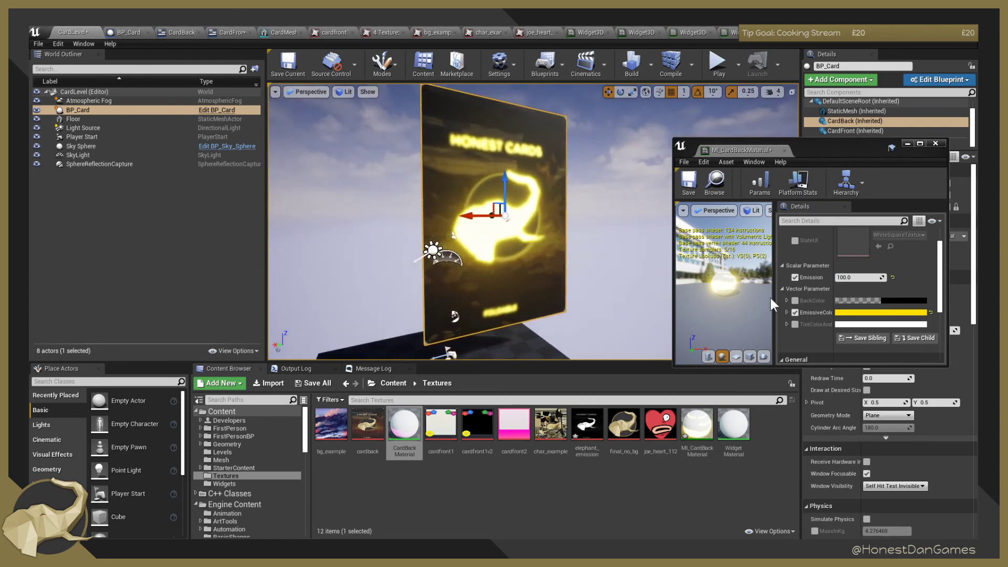
Change EmissiveColour in MI_CardBackMaterial to an amber orange (hex sRGB FFC000FF).
{"action": "left_click", "coordinate": [859, 277]}
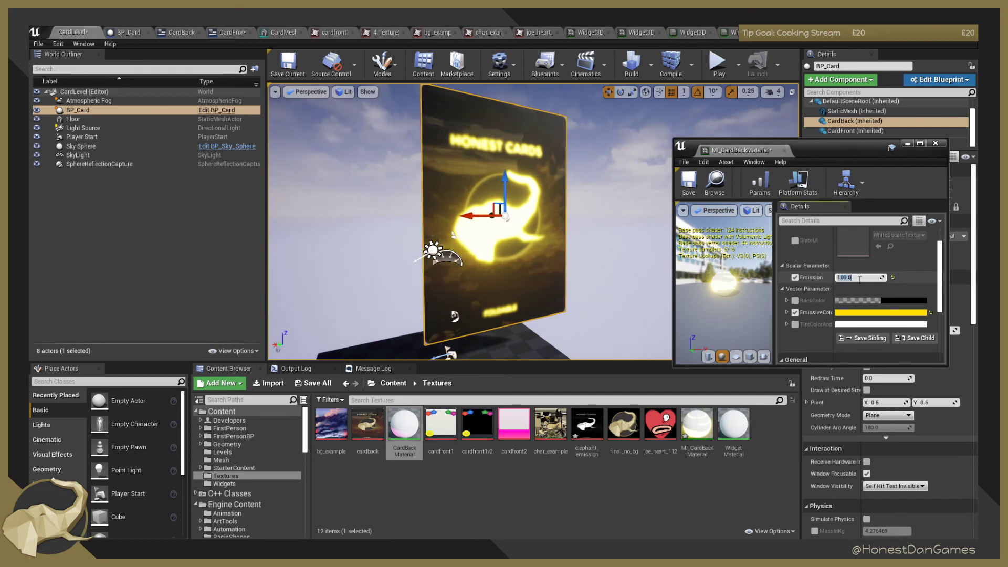
{"action": "left_click", "coordinate": [843, 313]}
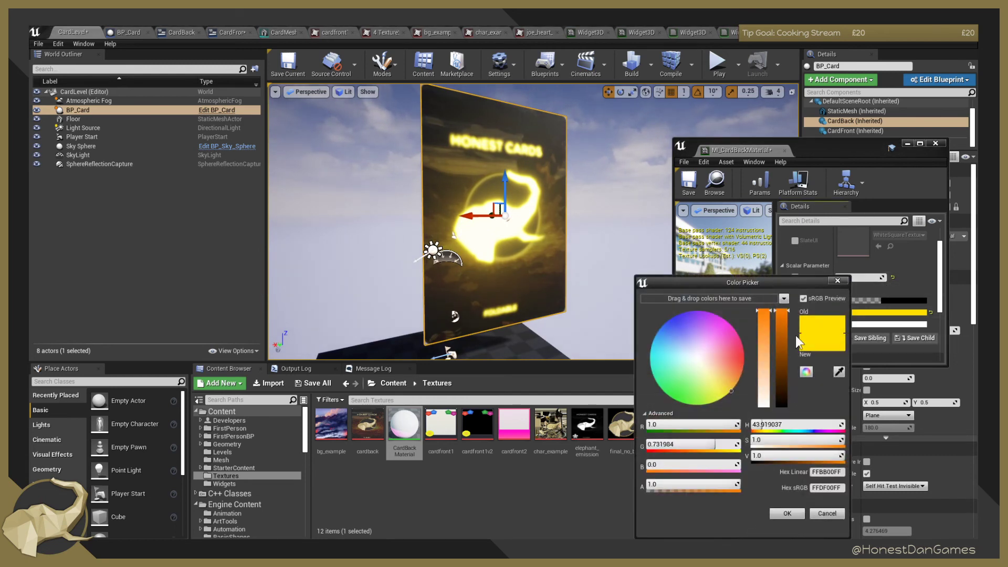
{"action": "left_click_drag", "start_coordinate": [707, 376], "coordinate": [753, 392]}
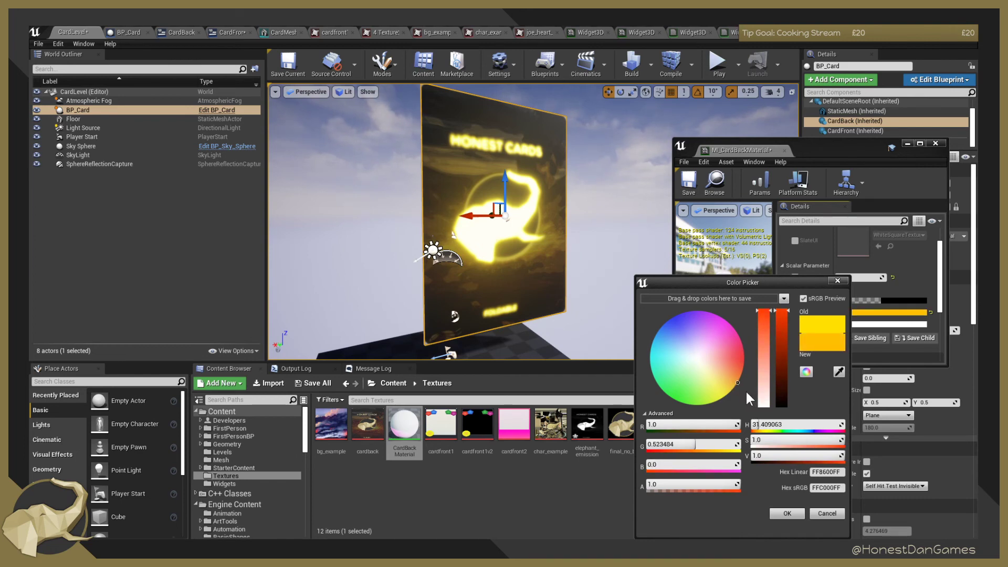
{"action": "left_click", "coordinate": [787, 513]}
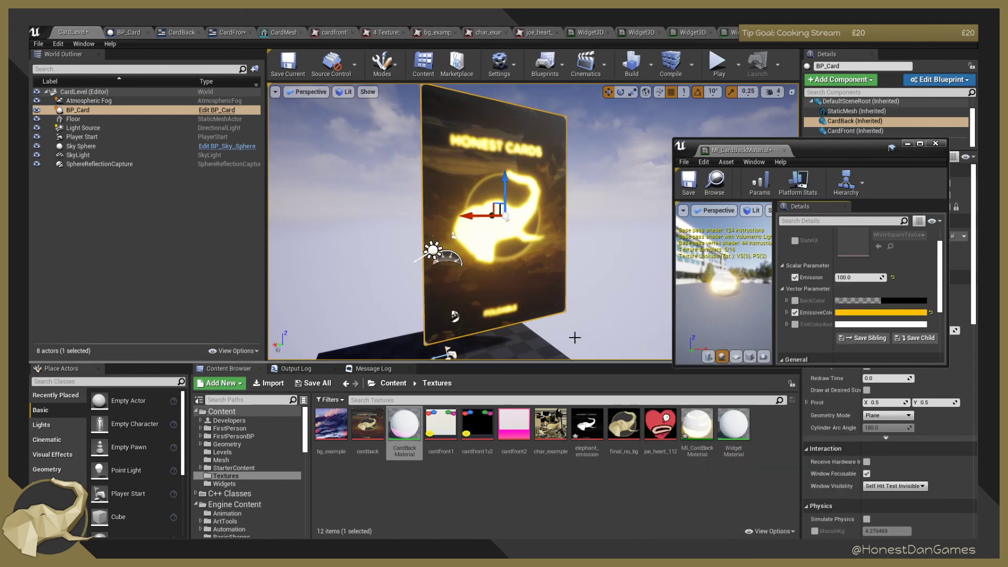
Examine the amber glow of the card back in the level from near and far.
{"action": "key", "text": "w"}
{"action": "mouse_move", "coordinate": [473, 226]}
{"action": "right_mouse_down"}
{"action": "mouse_move", "coordinate": [441, 205]}
{"action": "mouse_move", "coordinate": [472, 213]}
{"action": "mouse_move", "coordinate": [459, 189]}
{"action": "mouse_move", "coordinate": [451, 202]}
{"action": "mouse_move", "coordinate": [465, 216]}
{"action": "right_mouse_up"}
{"action": "key", "text": "s"}
{"action": "key", "text": "w"}
{"action": "key", "text": "w"}
{"action": "key", "text": "s"}
{"action": "key", "text": "w"}
{"action": "key", "text": "s"}
{"action": "key", "text": "w"}
{"action": "key", "text": "s"}
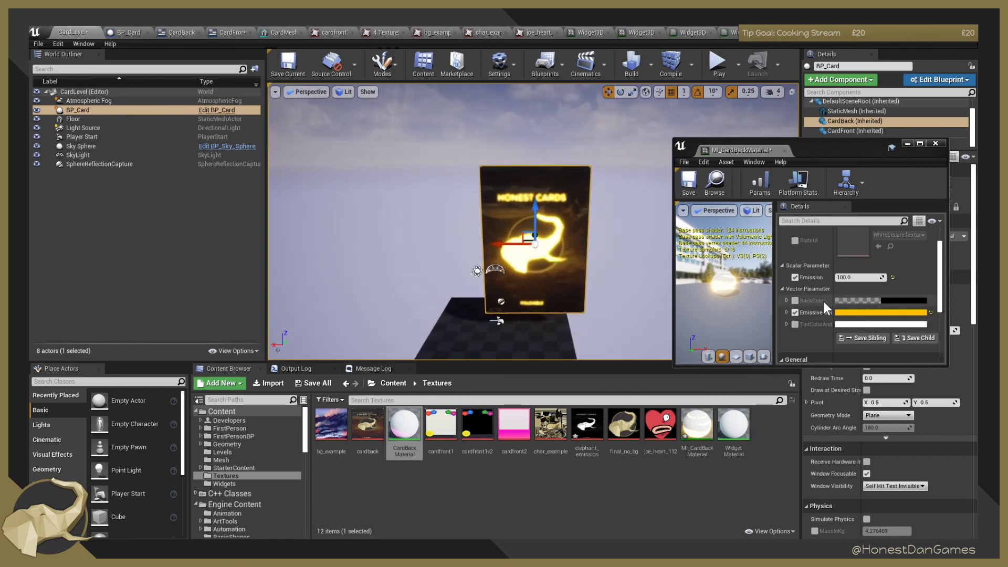
Try Emission values of 0 and 1000 in MI_CardBackMaterial to compare the unlit and strongly glowing card back.
{"action": "left_click", "coordinate": [845, 278]}
{"action": "type", "text": "0"}
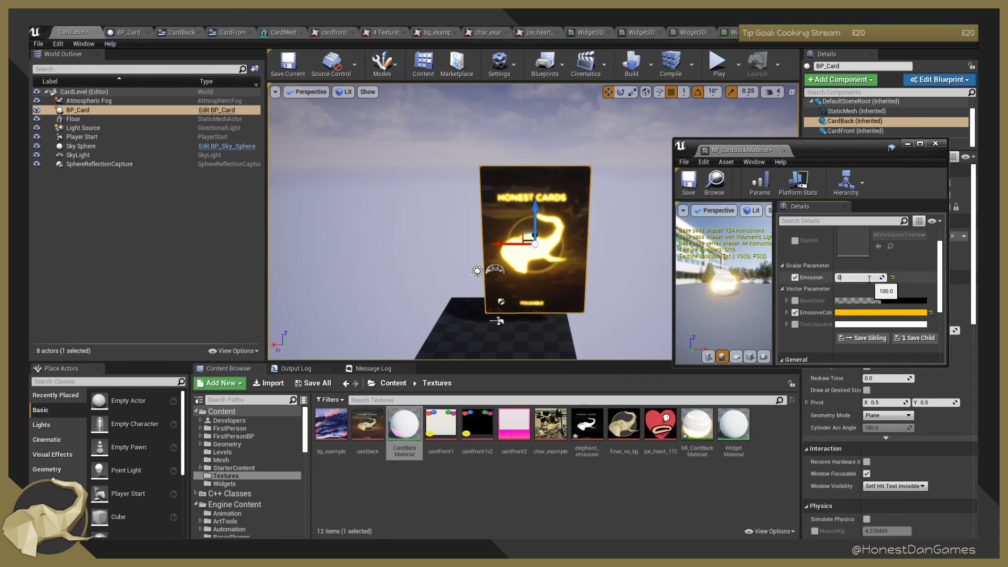
{"action": "left_click", "coordinate": [626, 255]}
{"action": "left_click", "coordinate": [855, 277]}
{"action": "type", "text": "1"}
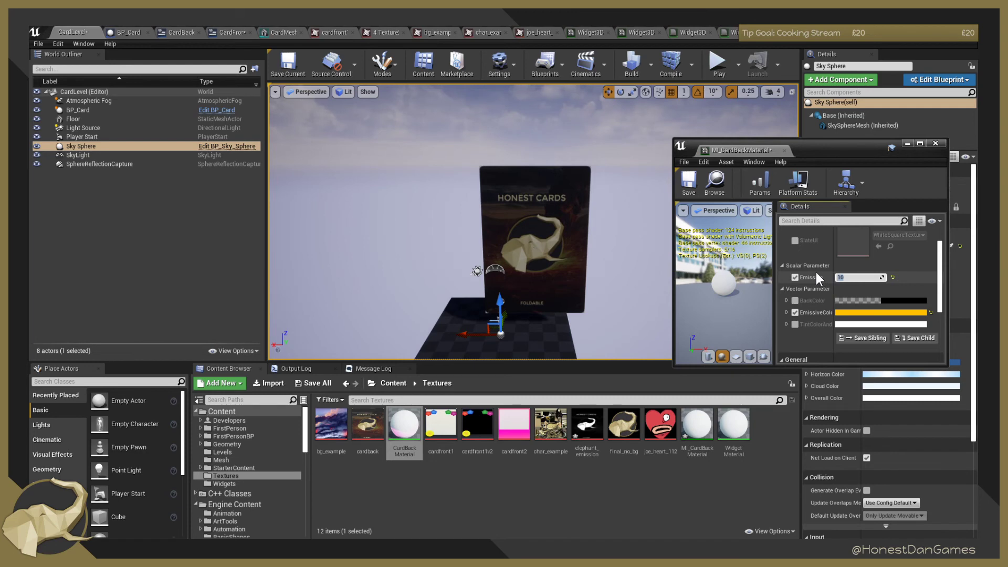
{"action": "type", "text": "000"}
{"action": "key", "text": "Return"}
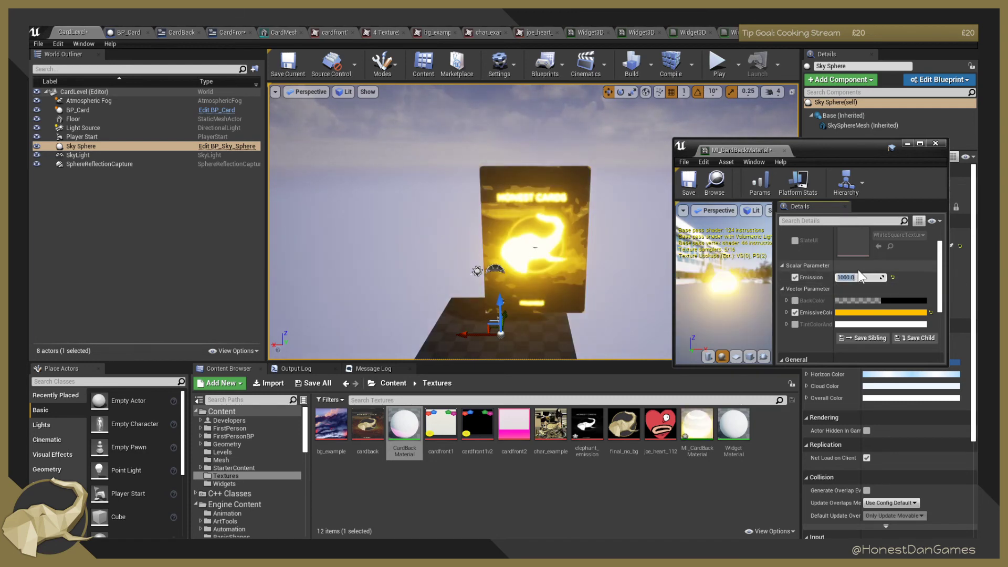
Try Emission values of 1 and 100 in MI_CardBackMaterial with the card back viewed close up.
{"action": "type", "text": "1"}
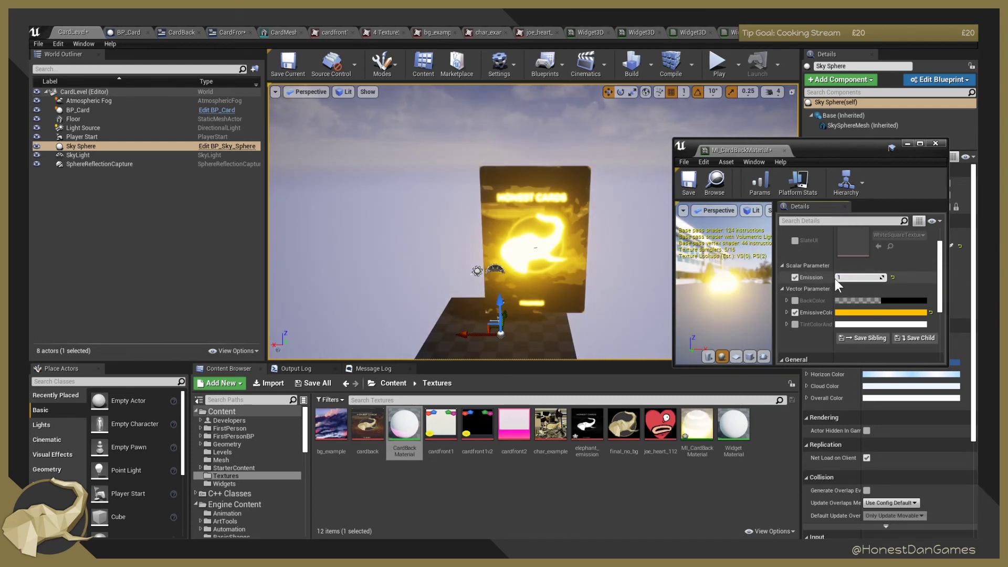
{"action": "key", "text": "Return"}
{"action": "mouse_move", "coordinate": [597, 256]}
{"action": "right_mouse_down"}
{"action": "mouse_move", "coordinate": [612, 278]}
{"action": "mouse_move", "coordinate": [607, 271]}
{"action": "right_mouse_up"}
{"action": "key", "text": "w"}
{"action": "left_click", "coordinate": [851, 278]}
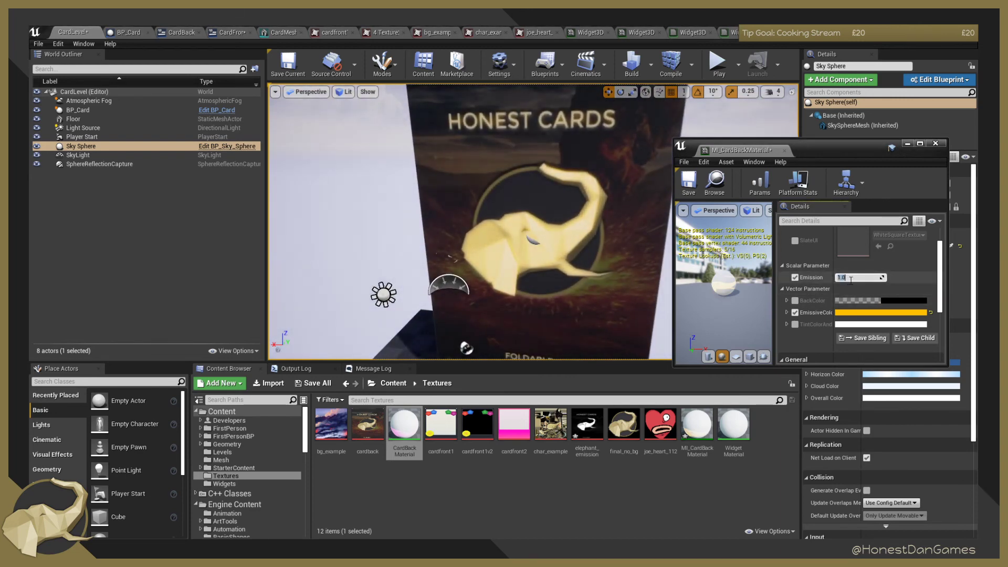
{"action": "key", "text": "Return"}
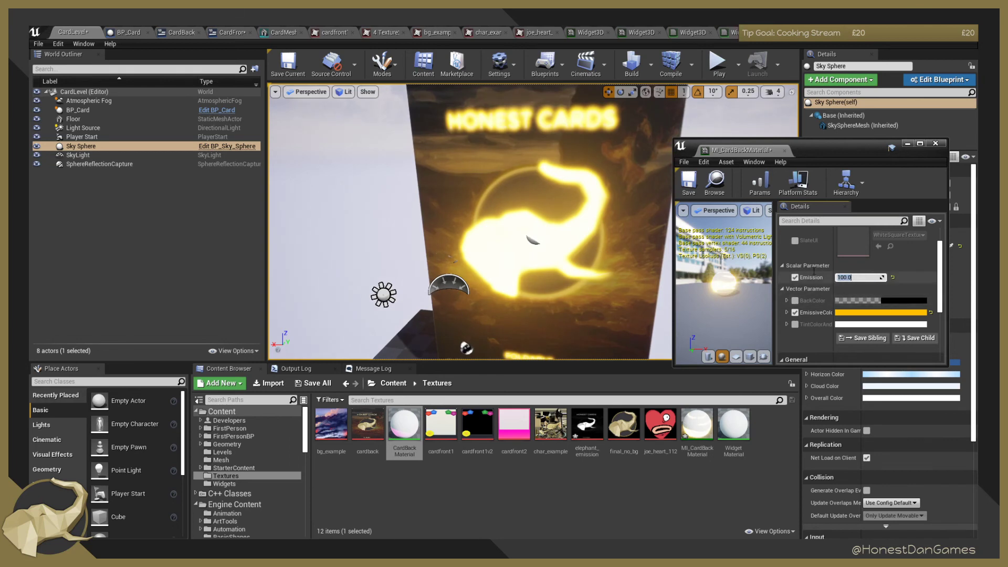
Set Emission in MI_CardBackMaterial to 50 and view the whole card from an angle.
{"action": "type", "text": "50"}
{"action": "key", "text": "Return"}
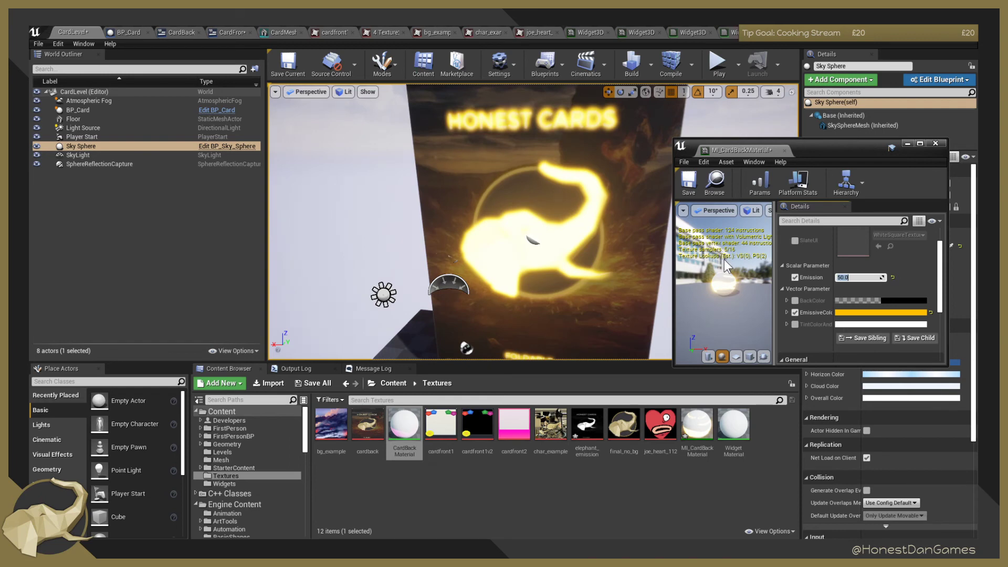
{"action": "key", "text": "d"}
{"action": "right_click_drag", "start_coordinate": [544, 272], "coordinate": [520, 274]}
{"action": "key", "text": "a"}
{"action": "key", "text": "w"}
Set Emission in MI_CardBackMaterial to 500 after trying 200, and save CardLevel.
{"action": "left_click", "coordinate": [858, 278]}
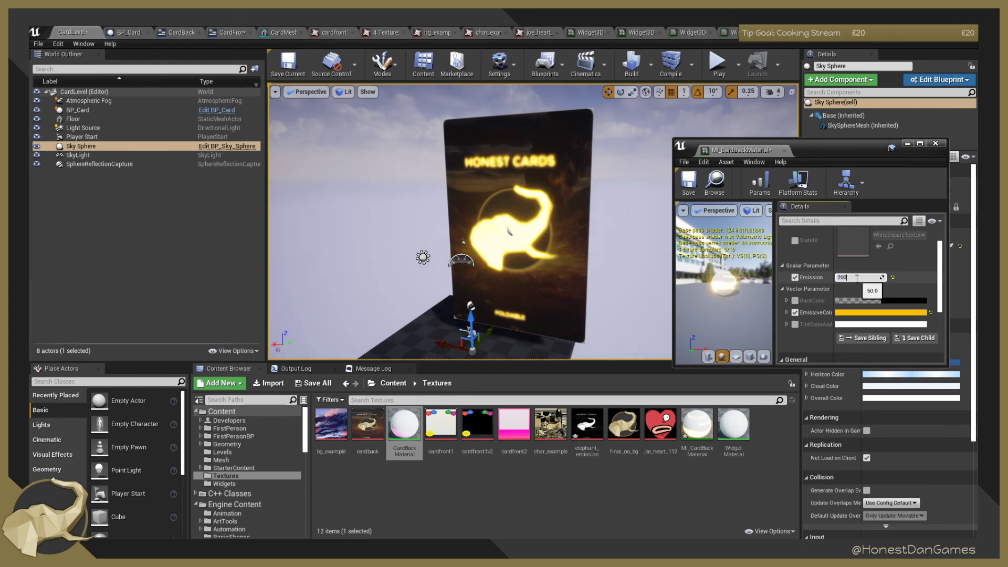
{"action": "key", "text": "Return"}
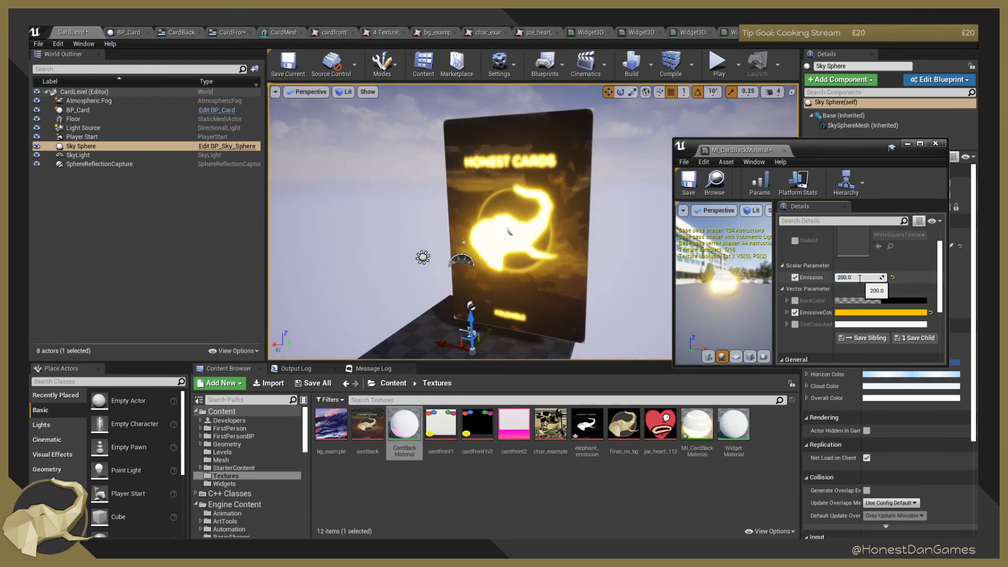
{"action": "key", "text": "Return"}
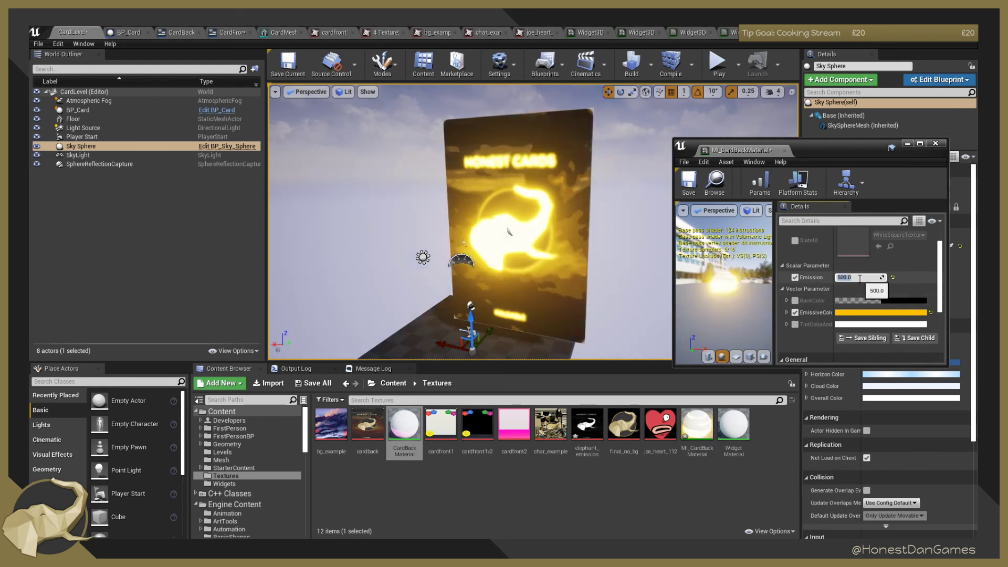
{"action": "mouse_move", "coordinate": [570, 237]}
{"action": "right_mouse_down"}
{"action": "mouse_move", "coordinate": [588, 238]}
{"action": "mouse_move", "coordinate": [566, 238]}
{"action": "right_mouse_up"}
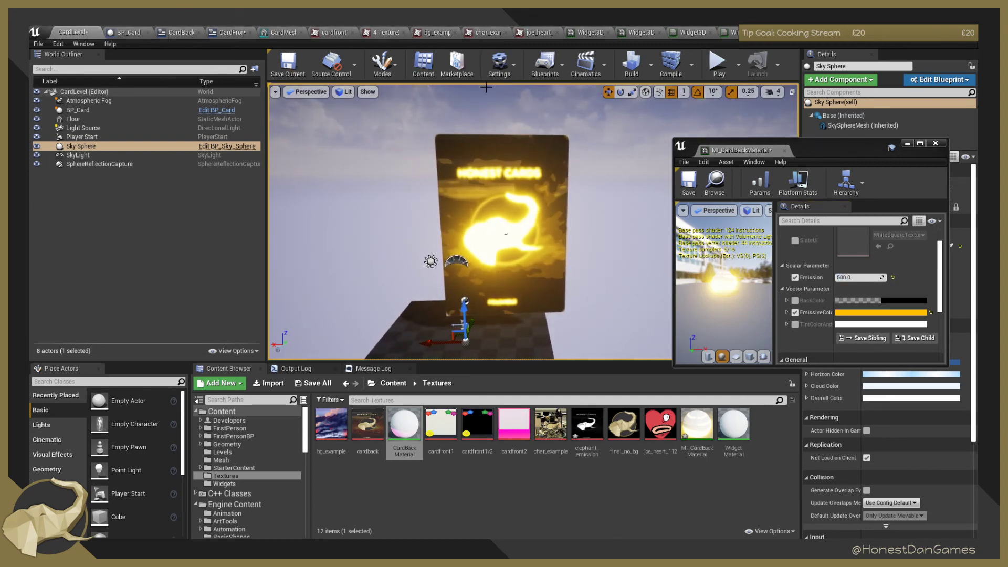
{"action": "left_click", "coordinate": [288, 63]}
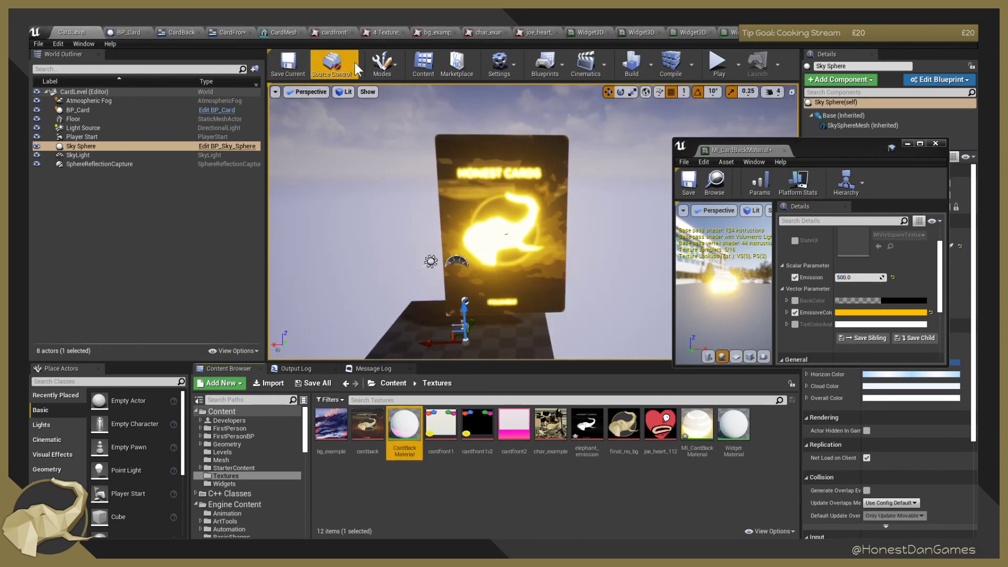
Return to the CardBackMaterial graph, enlarge the details area below the preview, and select the CardBackMaterial result node.
{"action": "left_click", "coordinate": [790, 41]}
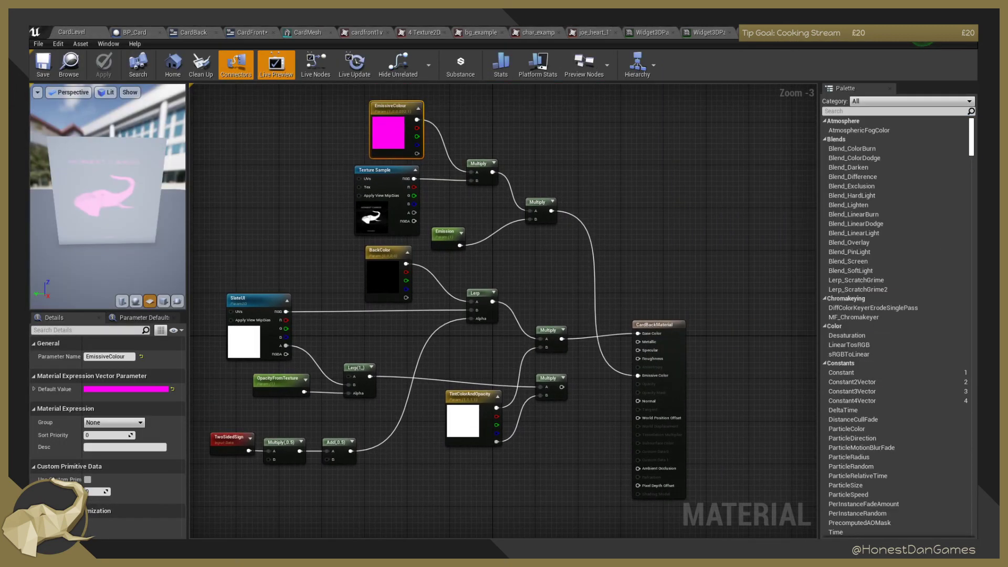
{"action": "right_click_drag", "start_coordinate": [636, 260], "coordinate": [686, 249]}
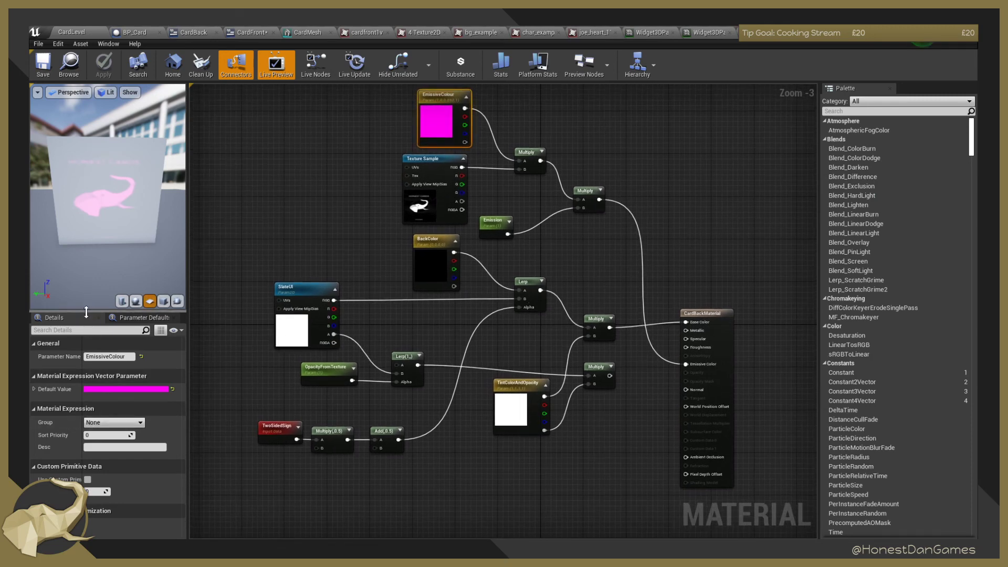
{"action": "left_click_drag", "start_coordinate": [86, 312], "coordinate": [93, 186]}
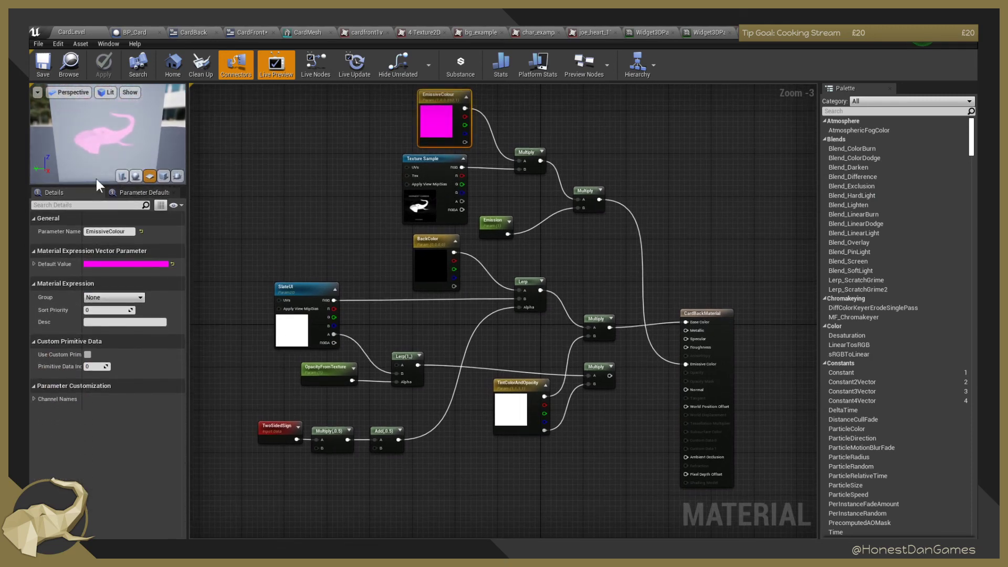
{"action": "left_click", "coordinate": [693, 321]}
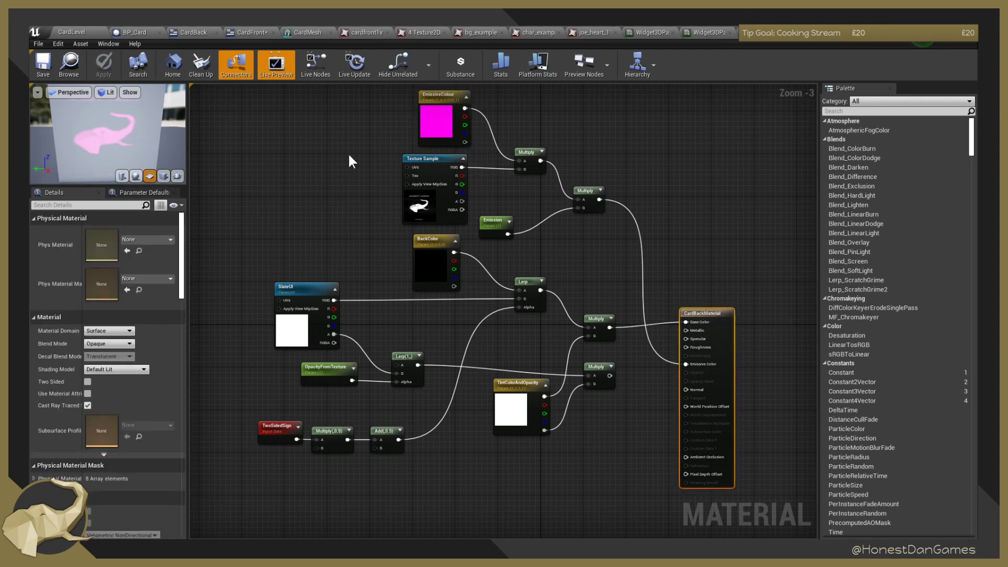
Search the CardBackMaterial properties for "em" and "light", widening the property name column to read the full option names.
{"action": "left_click", "coordinate": [103, 206]}
{"action": "type", "text": "em"}
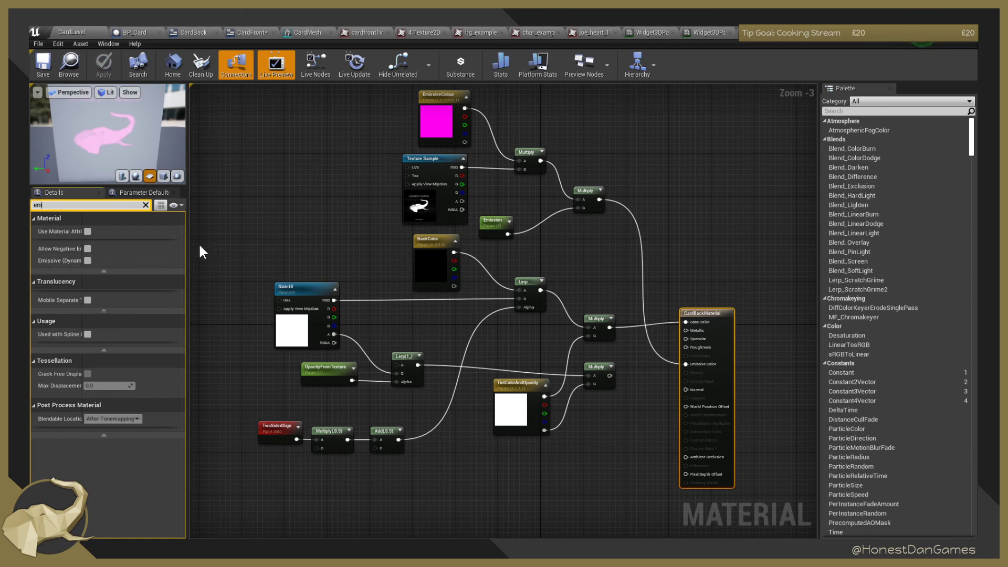
{"action": "left_click_drag", "start_coordinate": [94, 217], "coordinate": [145, 218]}
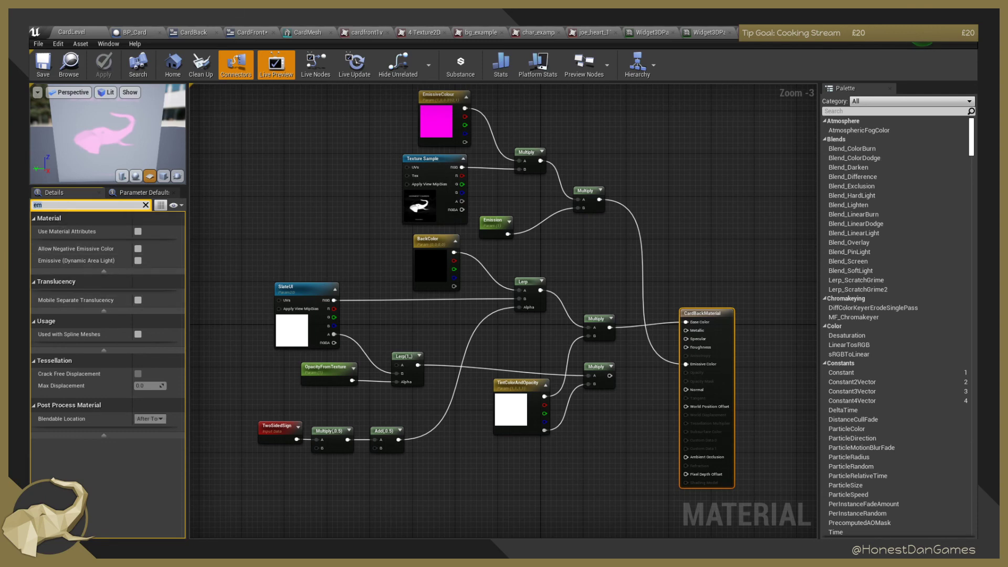
{"action": "type", "text": "light"}
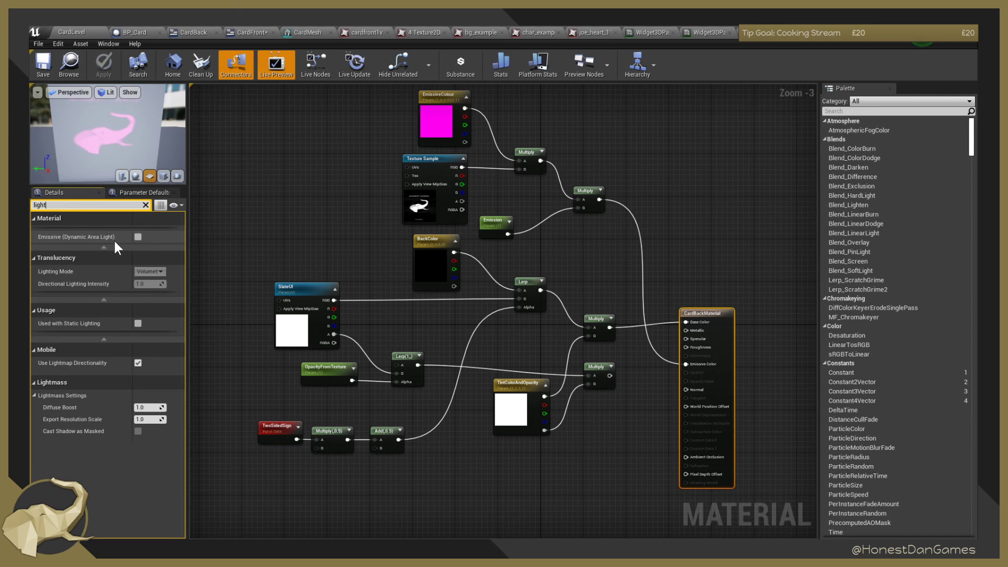
Enable Emissive (Dynamic Area Light) on CardBackMaterial and inspect the card back's glow in CardLevel from close up and from an angle.
{"action": "left_click", "coordinate": [138, 236]}
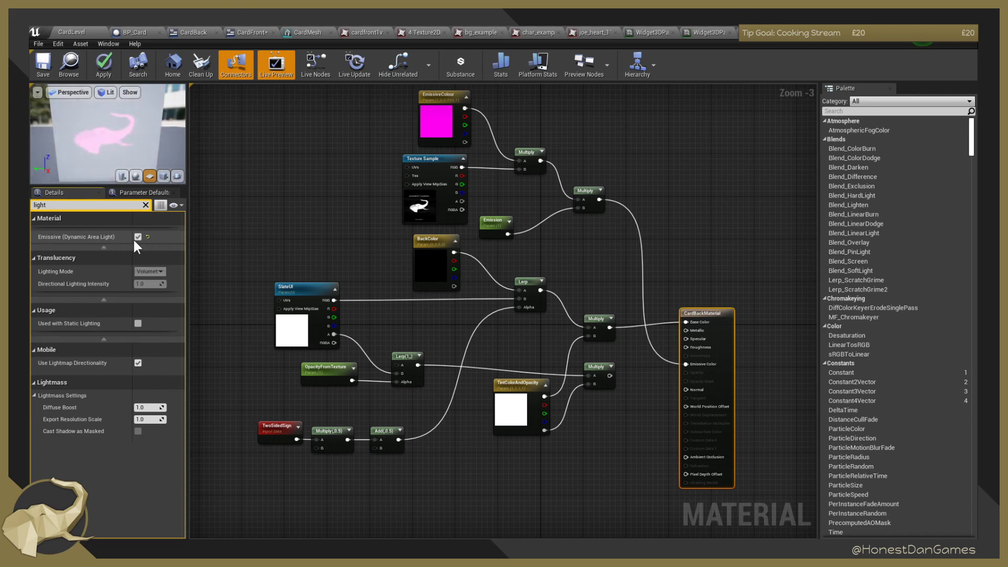
{"action": "left_click", "coordinate": [74, 32]}
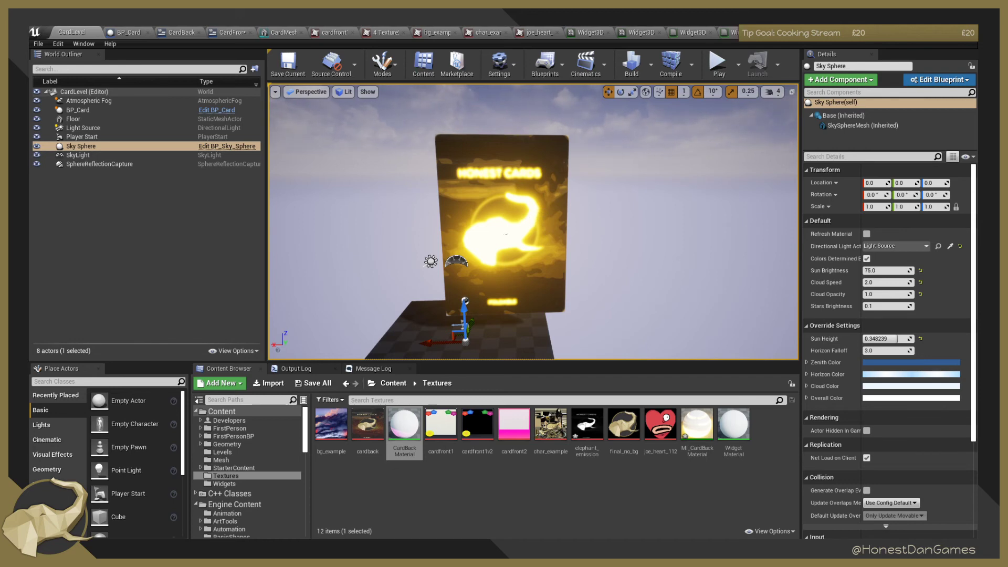
{"action": "scroll", "coordinate": [522, 248], "scroll_direction": "up", "scroll_amount": 6}
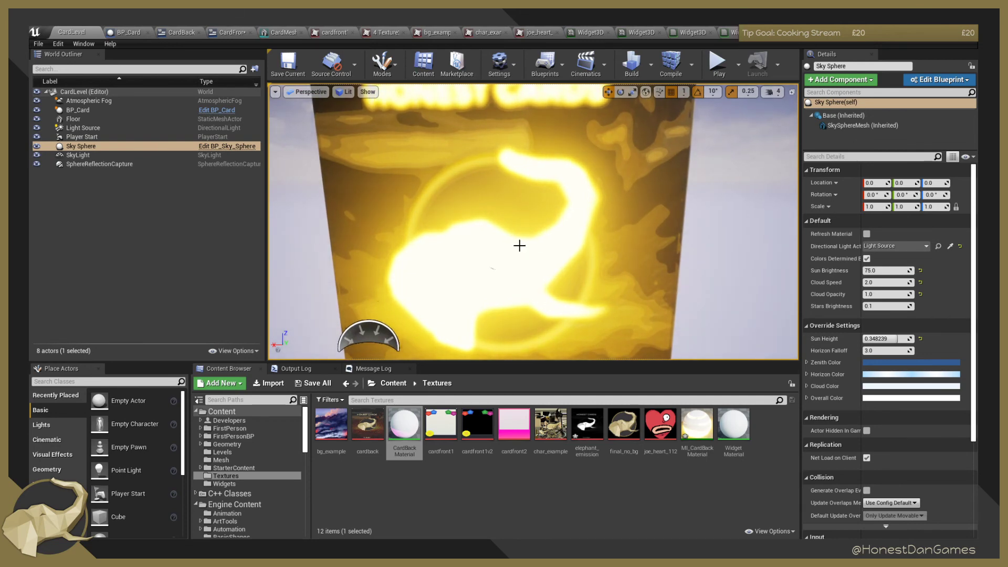
{"action": "scroll", "coordinate": [520, 246], "scroll_direction": "down", "scroll_amount": 8}
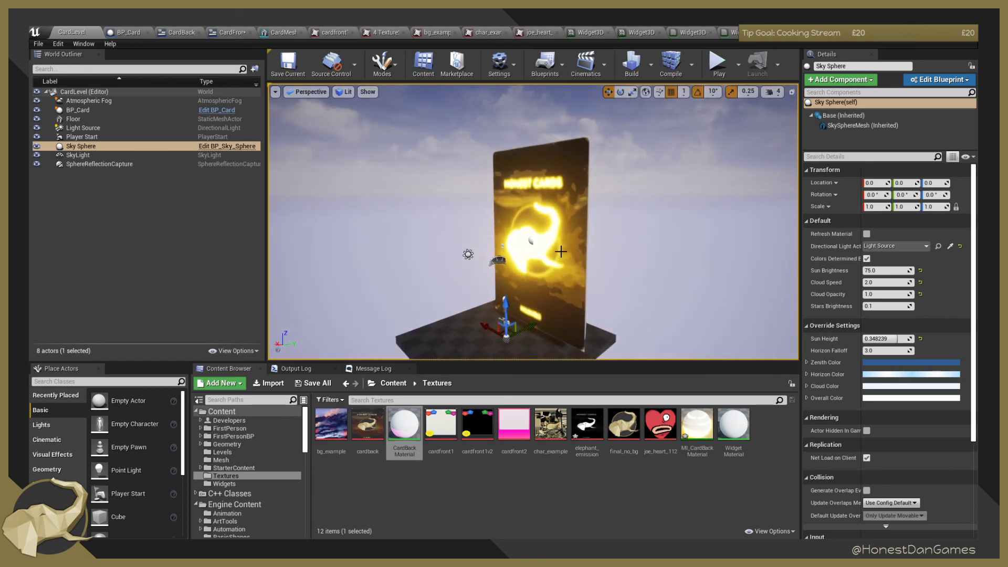
{"action": "right_click_drag", "start_coordinate": [531, 236], "coordinate": [572, 284]}
Place a Cube beside the glowing card back at about X -51, Y -119, Z 681 and rotate it 40° about Z.
{"action": "left_click_drag", "start_coordinate": [105, 517], "coordinate": [338, 88]}
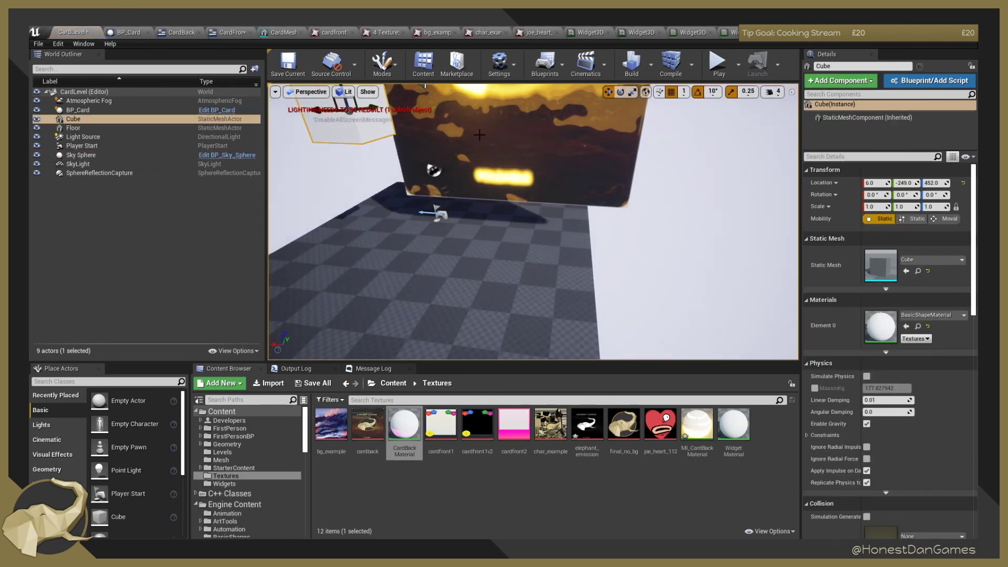
{"action": "mouse_move", "coordinate": [479, 135]}
{"action": "right_mouse_down"}
{"action": "mouse_move", "coordinate": [481, 105]}
{"action": "mouse_move", "coordinate": [482, 147]}
{"action": "mouse_move", "coordinate": [485, 116]}
{"action": "right_mouse_up"}
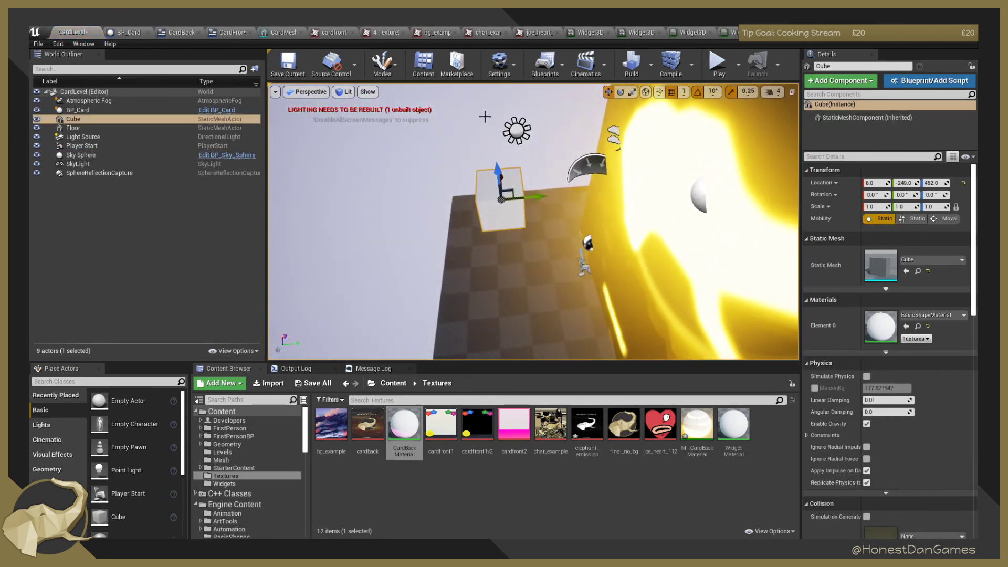
{"action": "left_click_drag", "start_coordinate": [497, 171], "coordinate": [494, 79]}
{"action": "right_click_drag", "start_coordinate": [496, 113], "coordinate": [557, 118]}
{"action": "left_click_drag", "start_coordinate": [680, 214], "coordinate": [490, 190]}
{"action": "right_click_drag", "start_coordinate": [499, 193], "coordinate": [571, 201]}
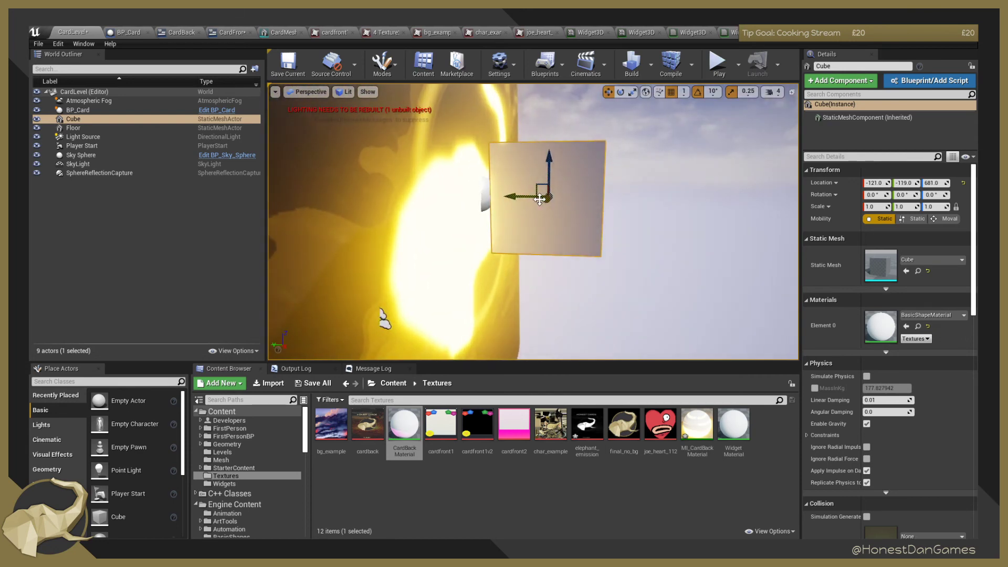
{"action": "mouse_move", "coordinate": [540, 199]}
{"action": "left_mouse_down"}
{"action": "mouse_move", "coordinate": [550, 195]}
{"action": "mouse_move", "coordinate": [510, 238]}
{"action": "mouse_move", "coordinate": [531, 211]}
{"action": "mouse_move", "coordinate": [544, 210]}
{"action": "left_mouse_up"}
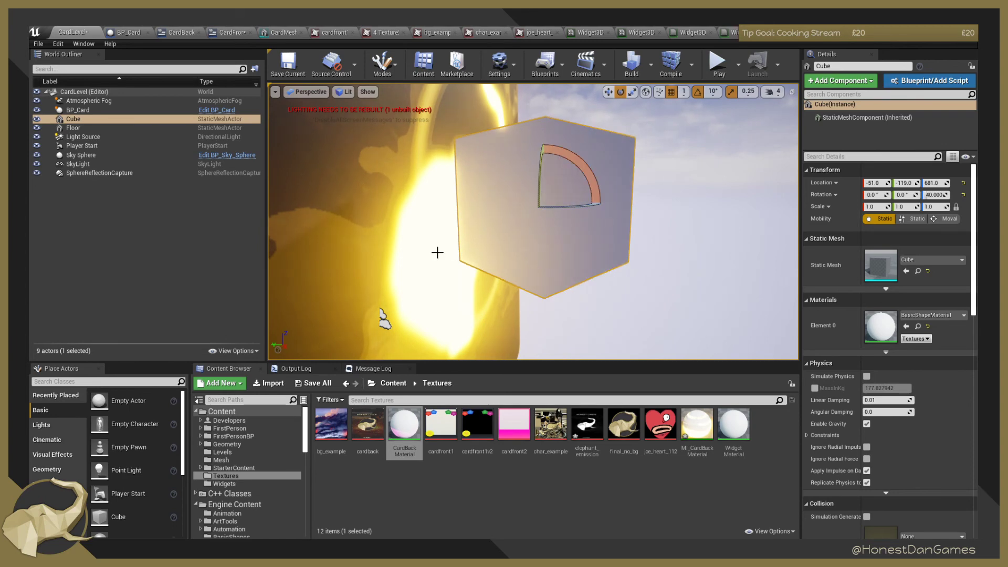
Select BP_Card's CardBack component and look through its properties for lighting and rendering options.
{"action": "left_click", "coordinate": [437, 253]}
{"action": "key", "text": "f"}
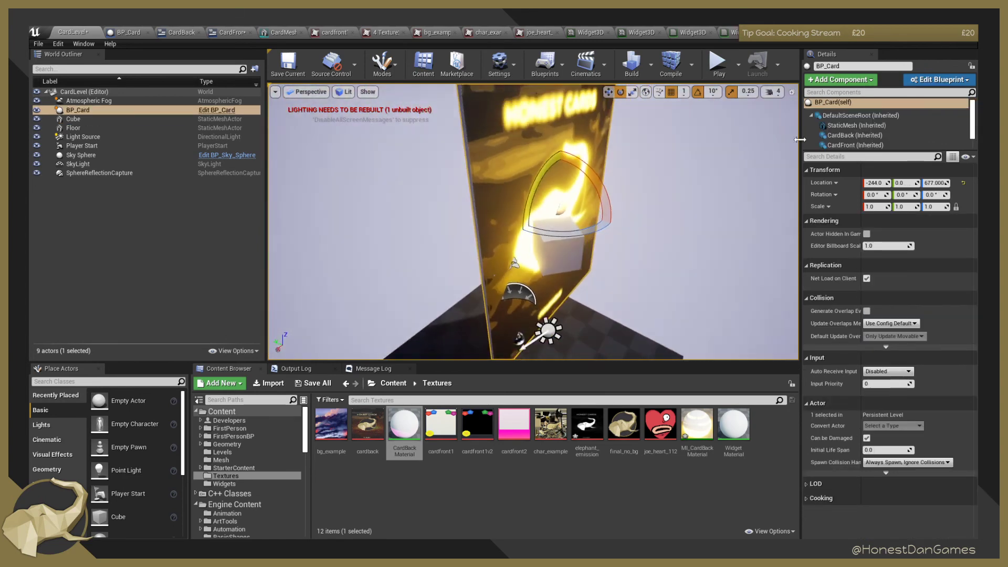
{"action": "left_click", "coordinate": [841, 135]}
{"action": "right_click_drag", "start_coordinate": [584, 260], "coordinate": [622, 221]}
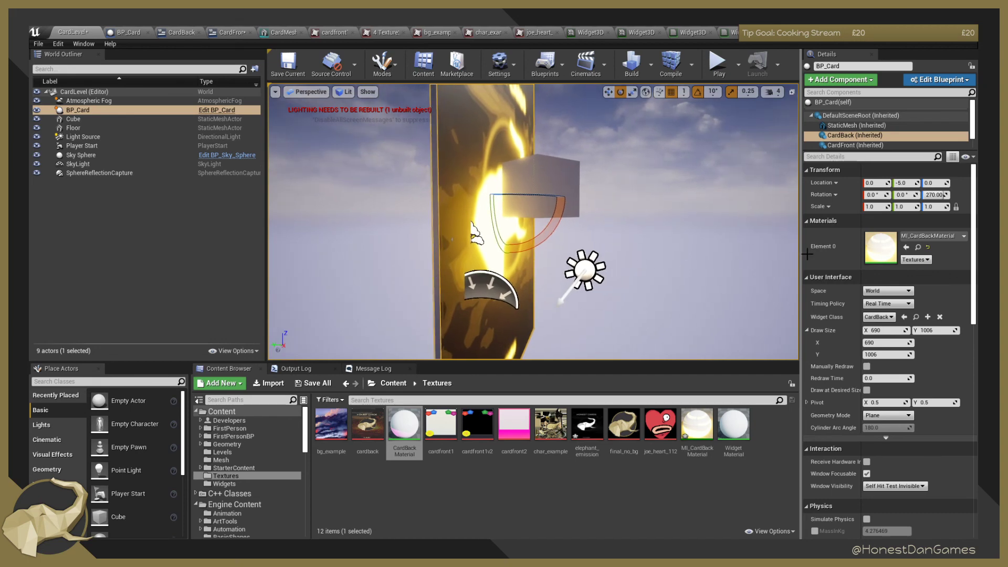
{"action": "scroll", "coordinate": [927, 333], "scroll_direction": "down", "scroll_amount": 2}
{"action": "scroll", "coordinate": [903, 427], "scroll_direction": "down", "scroll_amount": 7}
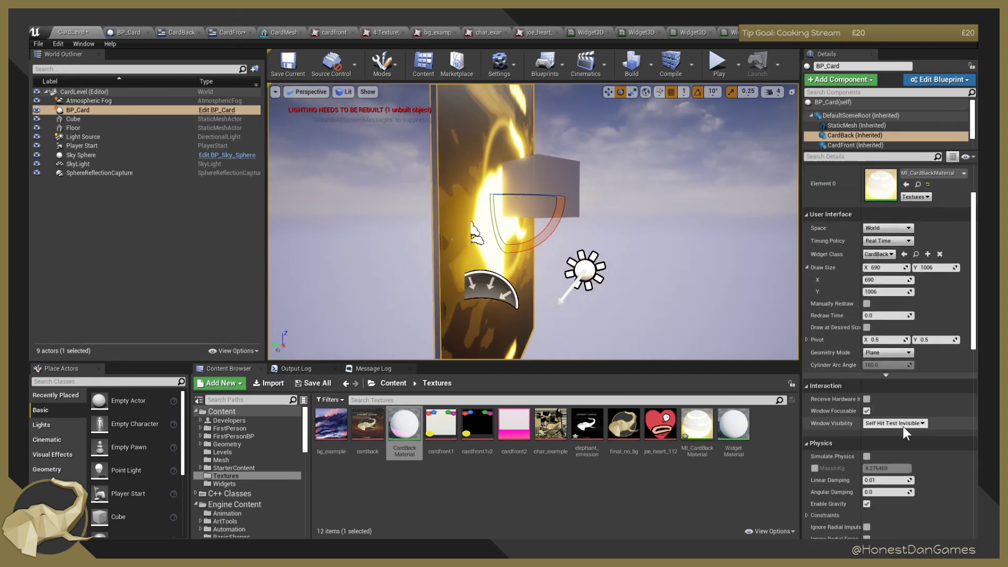
{"action": "scroll", "coordinate": [903, 427], "scroll_direction": "down", "scroll_amount": 10}
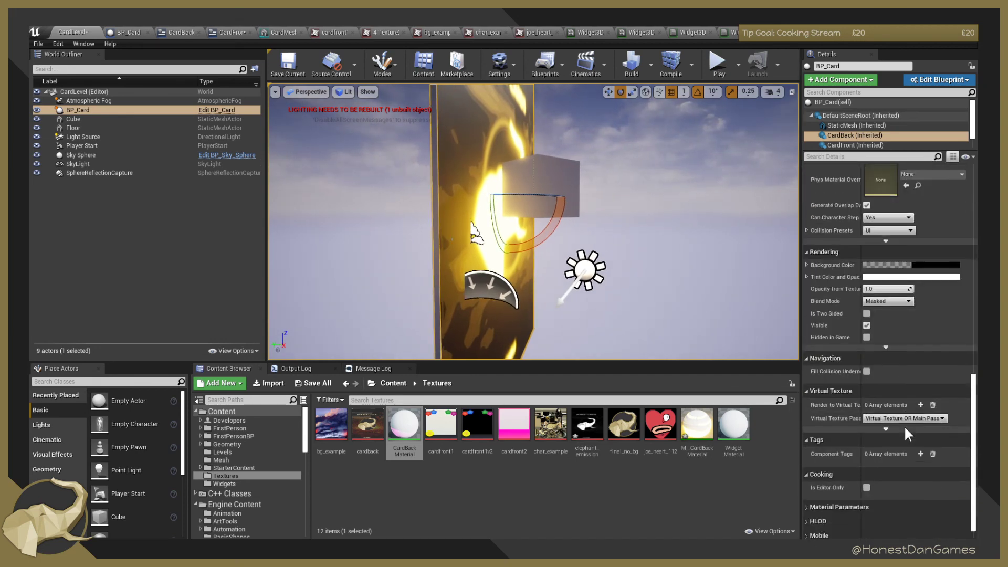
Search the CardBack component's properties for "light" and "render", and review the rendering options.
{"action": "left_click", "coordinate": [829, 156]}
{"action": "type", "text": "light"}
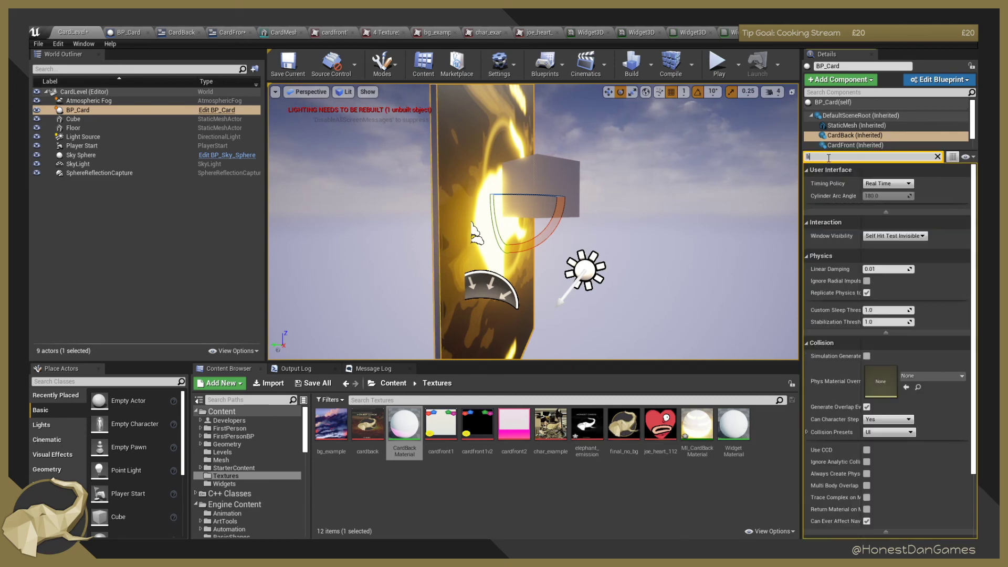
{"action": "key", "text": "BackSpace"}
{"action": "key", "text": "BackSpace"}
{"action": "key", "text": "BackSpace"}
{"action": "key", "text": "BackSpace"}
{"action": "type", "text": "render"}
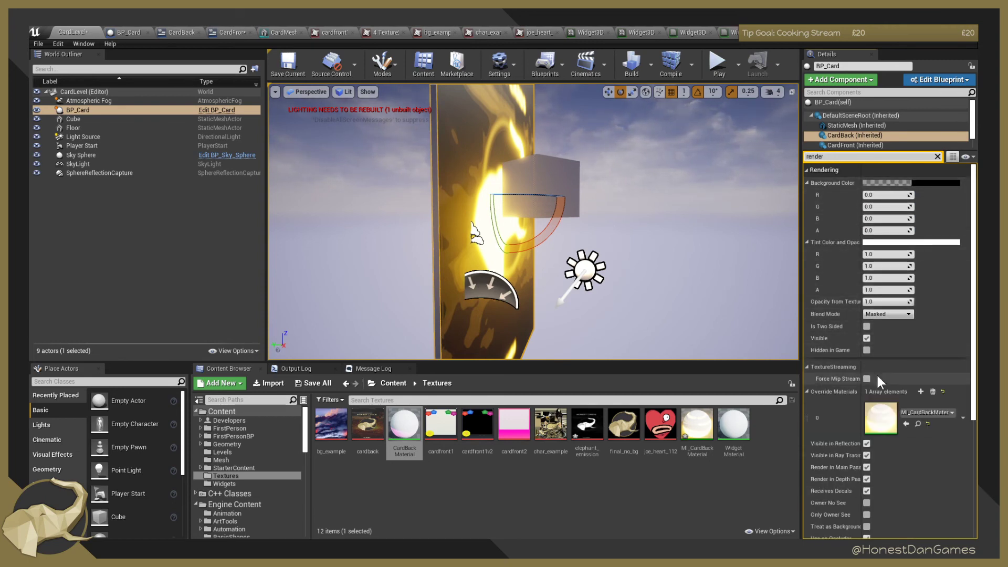
{"action": "scroll", "coordinate": [919, 477], "scroll_direction": "down", "scroll_amount": 3}
{"action": "scroll", "coordinate": [920, 481], "scroll_direction": "down", "scroll_amount": 3}
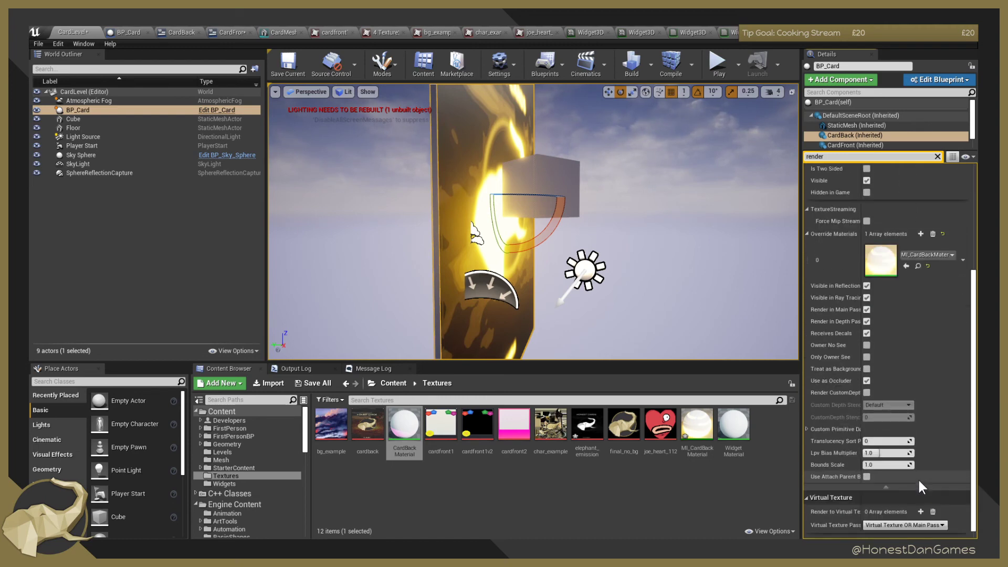
{"action": "scroll", "coordinate": [920, 481], "scroll_direction": "down", "scroll_amount": 1}
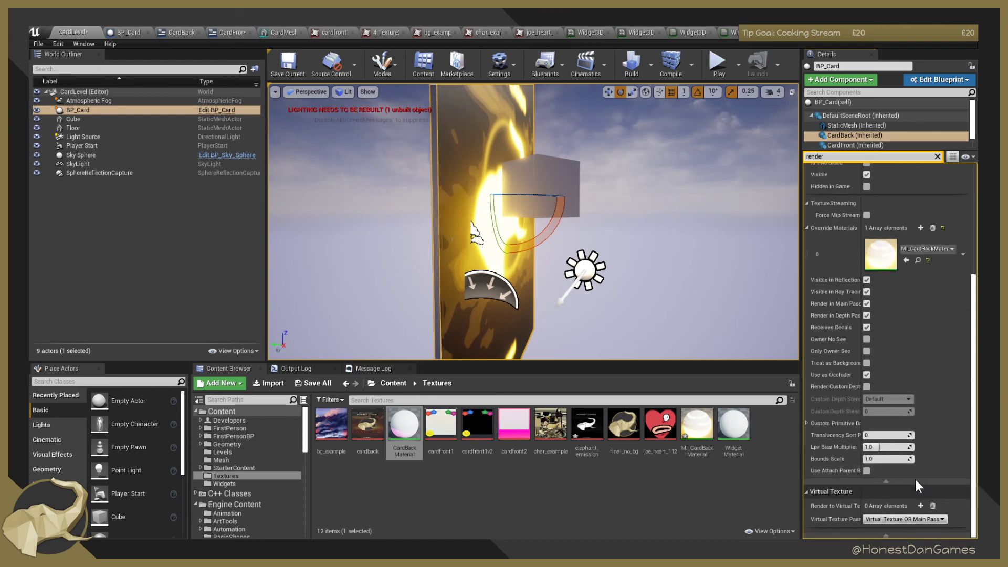
Move the cube around in front of the card back and compare how its faces are lit from several angles.
{"action": "right_click_drag", "start_coordinate": [654, 251], "coordinate": [468, 194]}
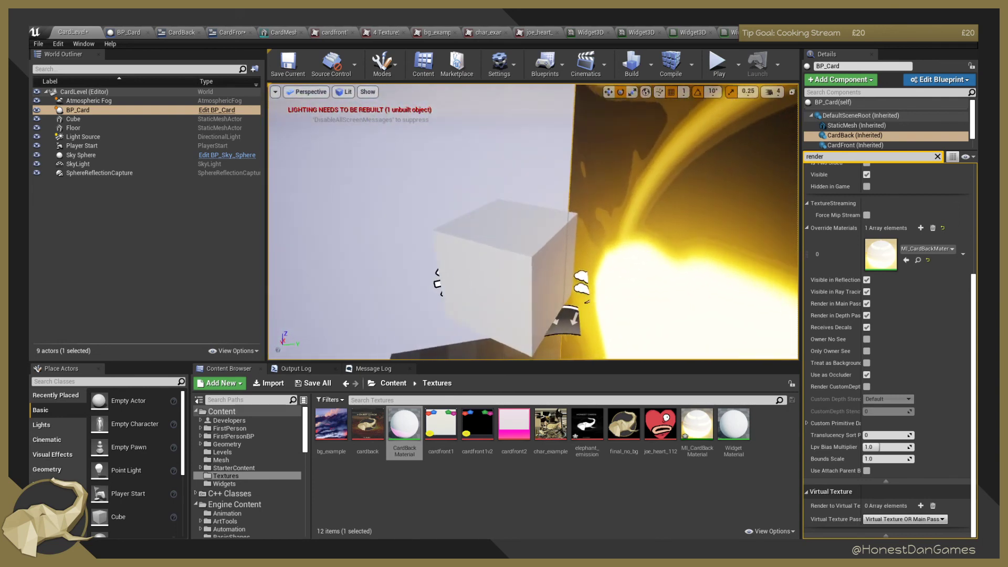
{"action": "left_click", "coordinate": [486, 254]}
{"action": "key", "text": "w"}
{"action": "left_click_drag", "start_coordinate": [509, 255], "coordinate": [516, 312]}
{"action": "right_click_drag", "start_coordinate": [516, 312], "coordinate": [407, 315]}
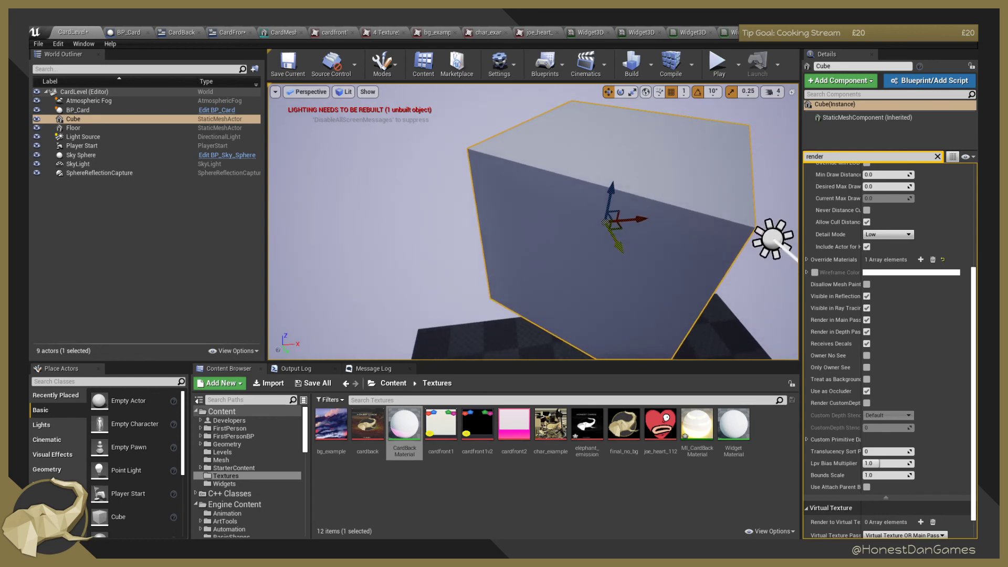
{"action": "right_click_drag", "start_coordinate": [625, 300], "coordinate": [667, 266]}
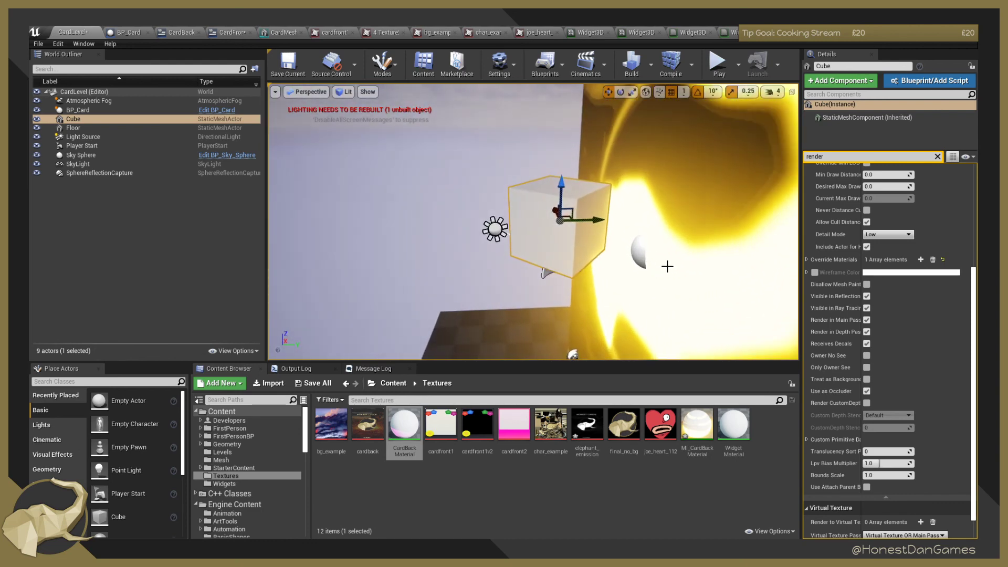
{"action": "mouse_move", "coordinate": [486, 220]}
{"action": "left_mouse_down"}
{"action": "mouse_move", "coordinate": [437, 224]}
{"action": "mouse_move", "coordinate": [488, 220]}
{"action": "left_mouse_up"}
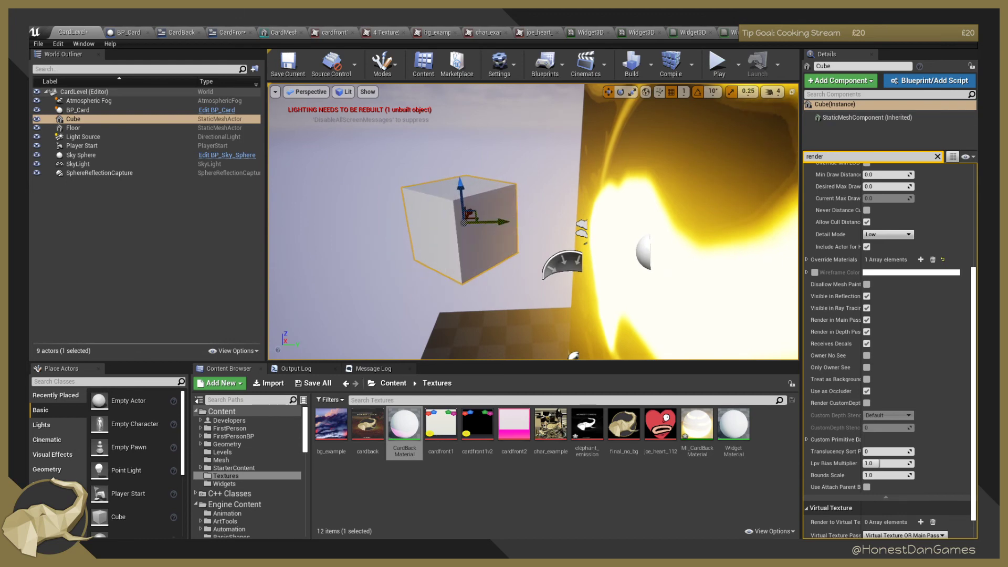
{"action": "right_click_drag", "start_coordinate": [488, 220], "coordinate": [504, 182]}
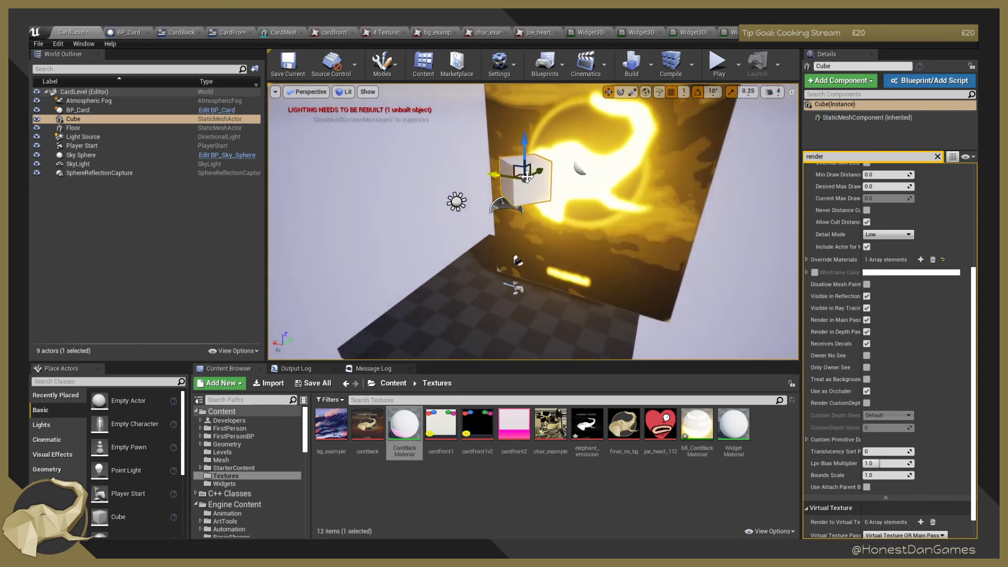
Delete the test cube, select BP_Card and clear the property search.
{"action": "key", "text": "Delete"}
{"action": "right_click_drag", "start_coordinate": [600, 208], "coordinate": [607, 228]}
{"action": "left_click", "coordinate": [592, 225]}
{"action": "right_click_drag", "start_coordinate": [751, 226], "coordinate": [724, 202]}
{"action": "left_click", "coordinate": [937, 157]}
Disable Emissive (Dynamic Area Light) on CardBackMaterial and save the material.
{"action": "left_click", "coordinate": [795, 34]}
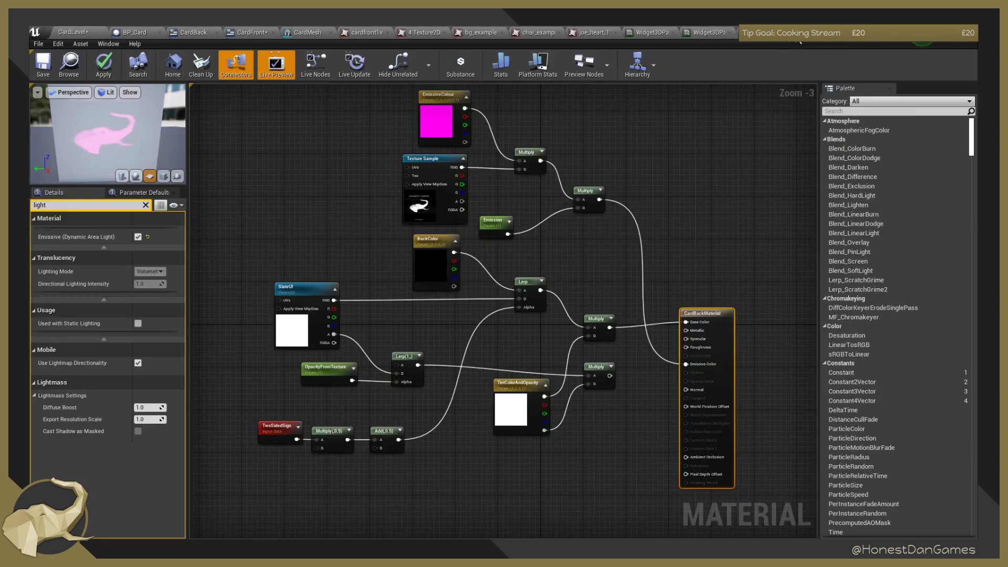
{"action": "left_click", "coordinate": [139, 237]}
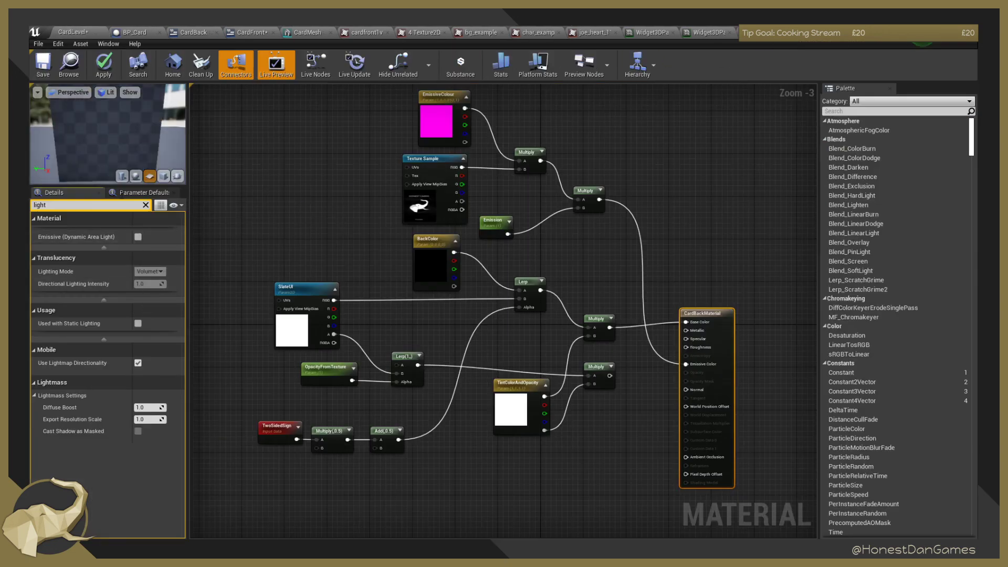
{"action": "left_click", "coordinate": [43, 63]}
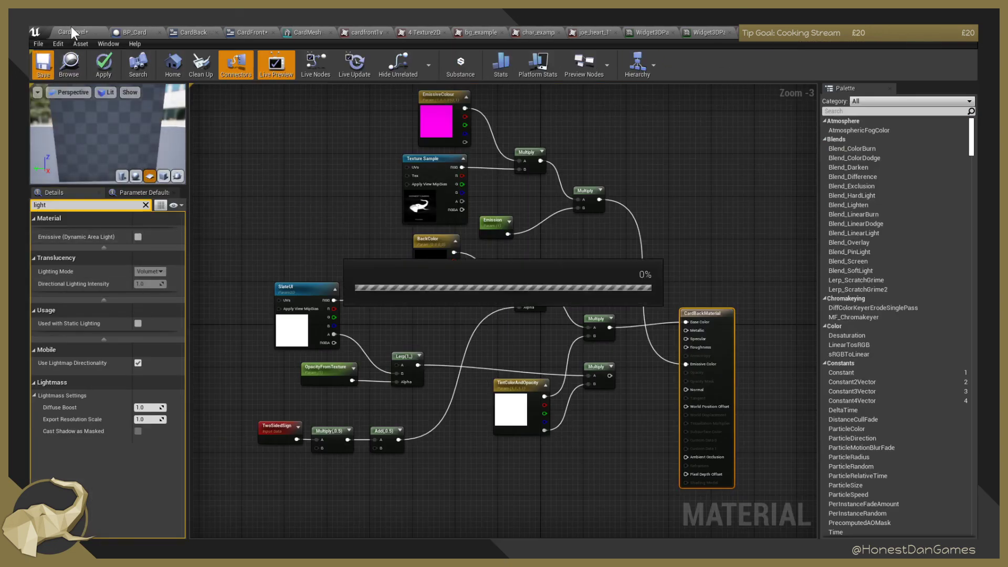
Return to CardLevel and move BP_Card to about X -165, Y -249, Z 544.
{"action": "left_click", "coordinate": [68, 30]}
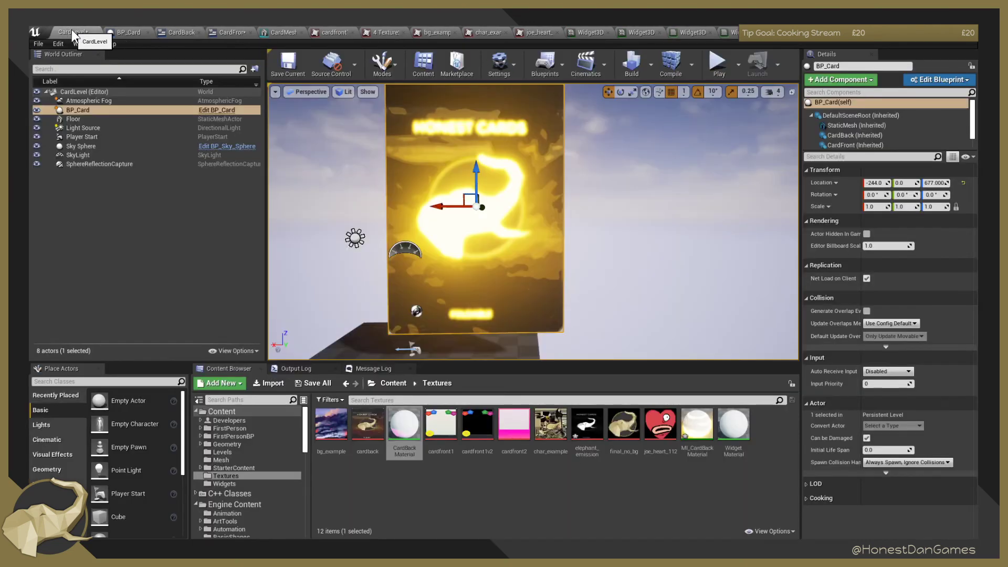
{"action": "left_click", "coordinate": [602, 214]}
{"action": "left_click", "coordinate": [534, 210]}
{"action": "left_click_drag", "start_coordinate": [445, 206], "coordinate": [422, 209]}
{"action": "mouse_move", "coordinate": [487, 196]}
{"action": "right_mouse_down"}
{"action": "mouse_move", "coordinate": [433, 208]}
{"action": "mouse_move", "coordinate": [418, 228]}
{"action": "mouse_move", "coordinate": [482, 179]}
{"action": "right_mouse_up"}
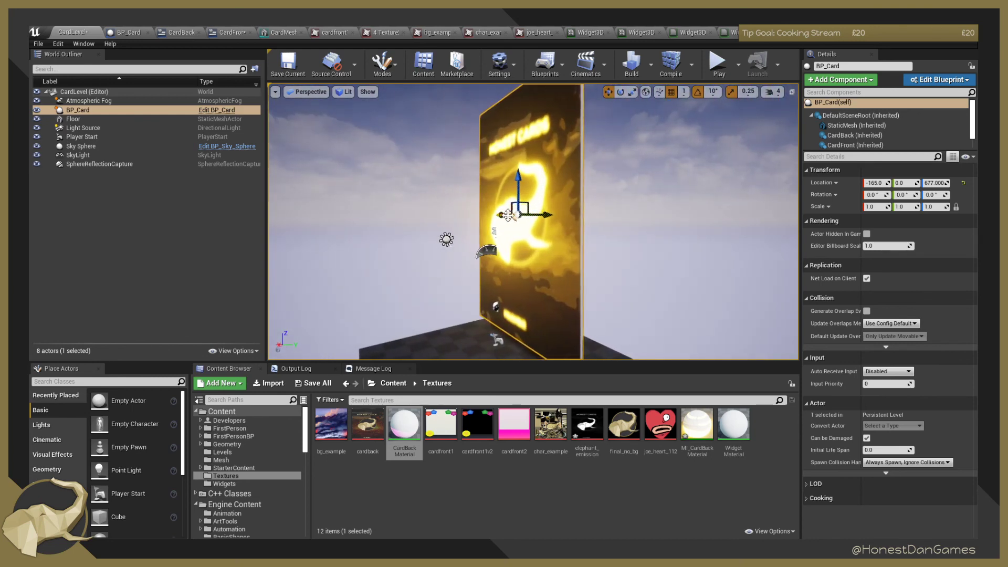
{"action": "left_click_drag", "start_coordinate": [534, 212], "coordinate": [492, 230]}
{"action": "right_click_drag", "start_coordinate": [541, 181], "coordinate": [454, 181]}
{"action": "mouse_move", "coordinate": [541, 181]}
{"action": "left_mouse_down"}
{"action": "mouse_move", "coordinate": [538, 210]}
{"action": "mouse_move", "coordinate": [537, 192]}
{"action": "left_mouse_up"}
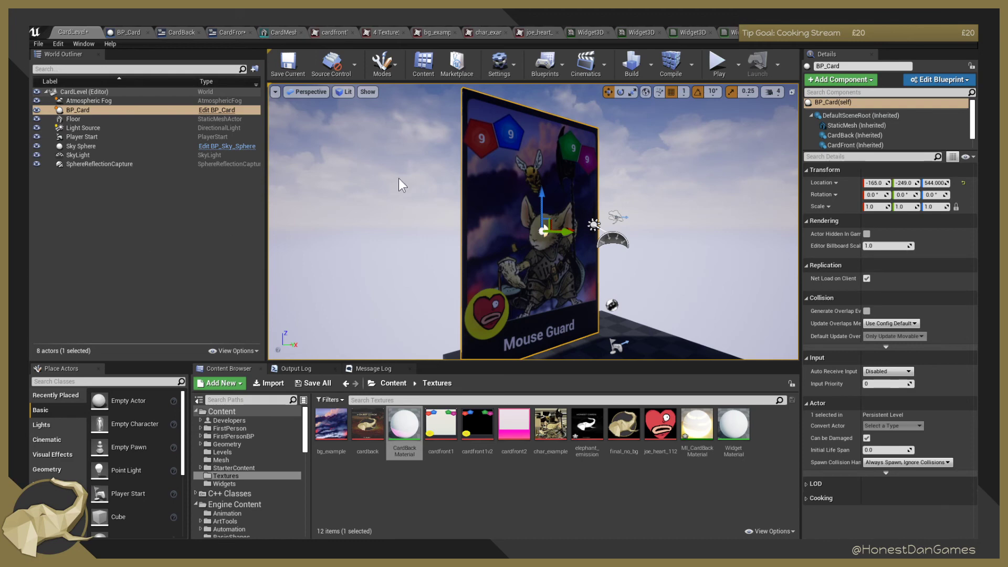
View the card front and shift BP_Card to about X -10 and Z 526.
{"action": "key", "text": "d"}
{"action": "right_click_drag", "start_coordinate": [431, 251], "coordinate": [310, 246]}
{"action": "left_click_drag", "start_coordinate": [606, 226], "coordinate": [644, 226]}
{"action": "mouse_move", "coordinate": [604, 211]}
{"action": "right_mouse_down"}
{"action": "mouse_move", "coordinate": [607, 247]}
{"action": "mouse_move", "coordinate": [623, 244]}
{"action": "mouse_move", "coordinate": [622, 210]}
{"action": "right_mouse_up"}
{"action": "key", "text": "s"}
{"action": "key", "text": "w"}
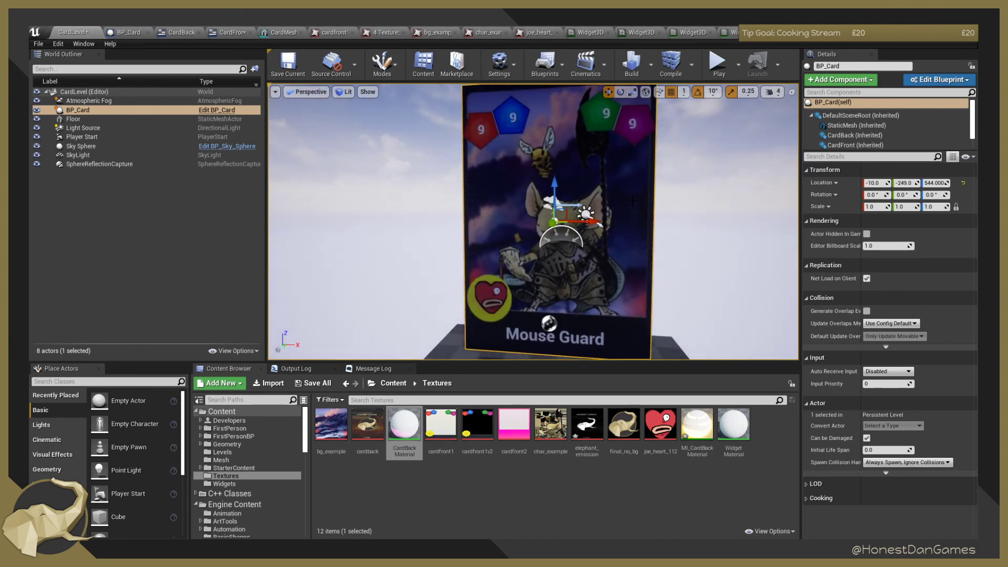
{"action": "left_click_drag", "start_coordinate": [555, 194], "coordinate": [554, 202]}
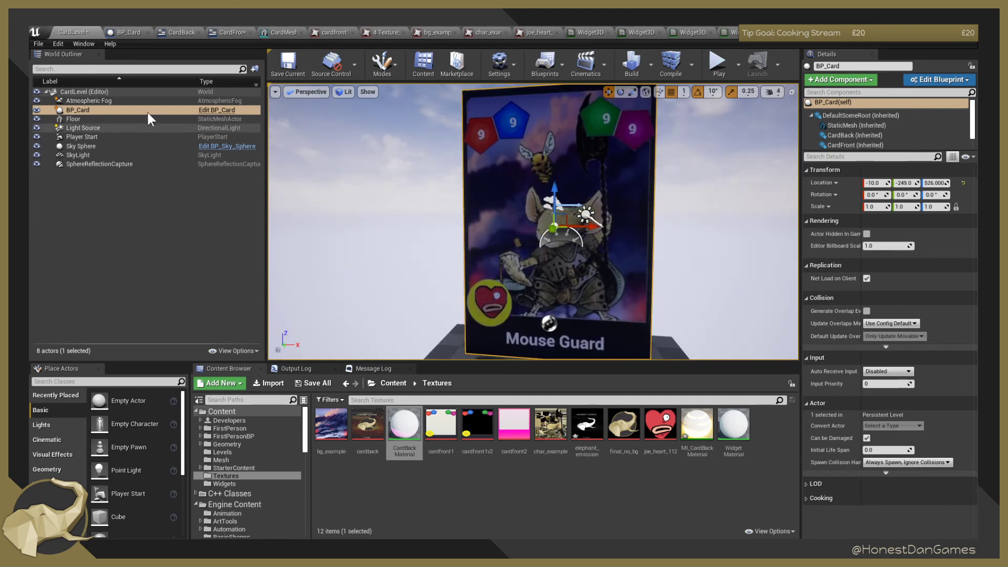
Select the directional Light Source and raise its intensity to about 27.83 lux, with the whole card front in view.
{"action": "left_click", "coordinate": [87, 382]}
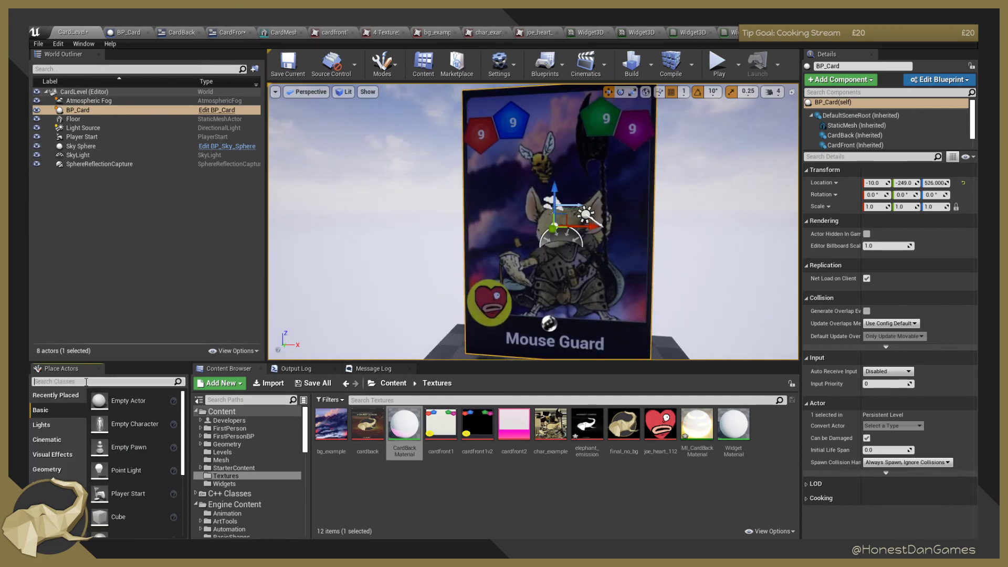
{"action": "left_click", "coordinate": [89, 154]}
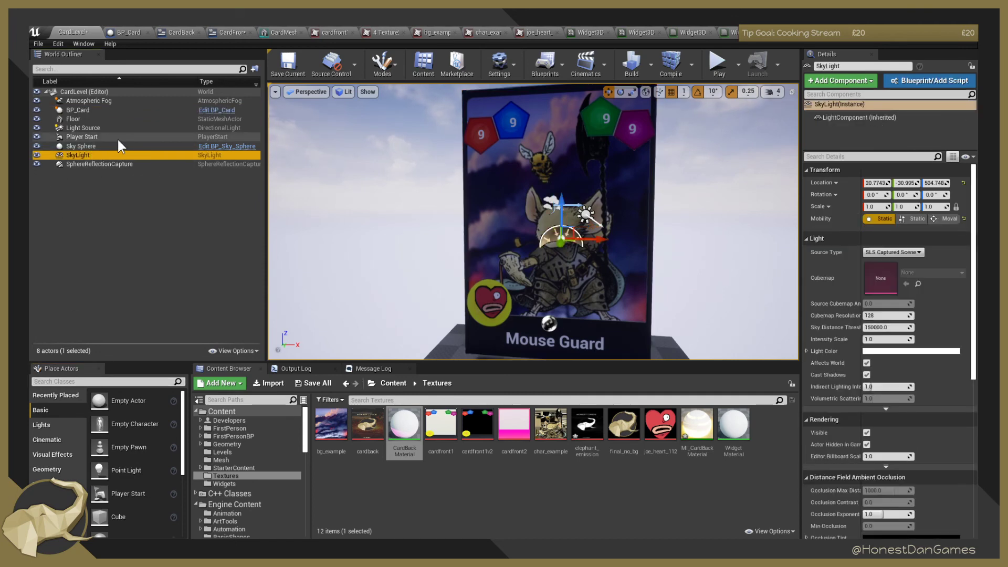
{"action": "left_click", "coordinate": [91, 127]}
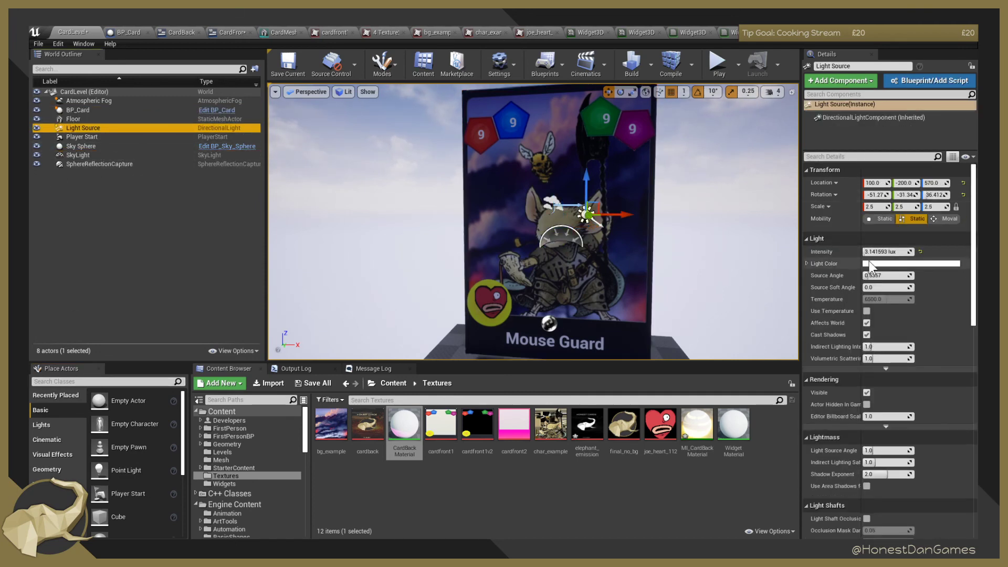
{"action": "right_click_drag", "start_coordinate": [534, 222], "coordinate": [657, 227]}
{"action": "key", "text": "s"}
{"action": "key", "text": "a"}
{"action": "key", "text": "w"}
{"action": "key", "text": "a"}
{"action": "key", "text": "s"}
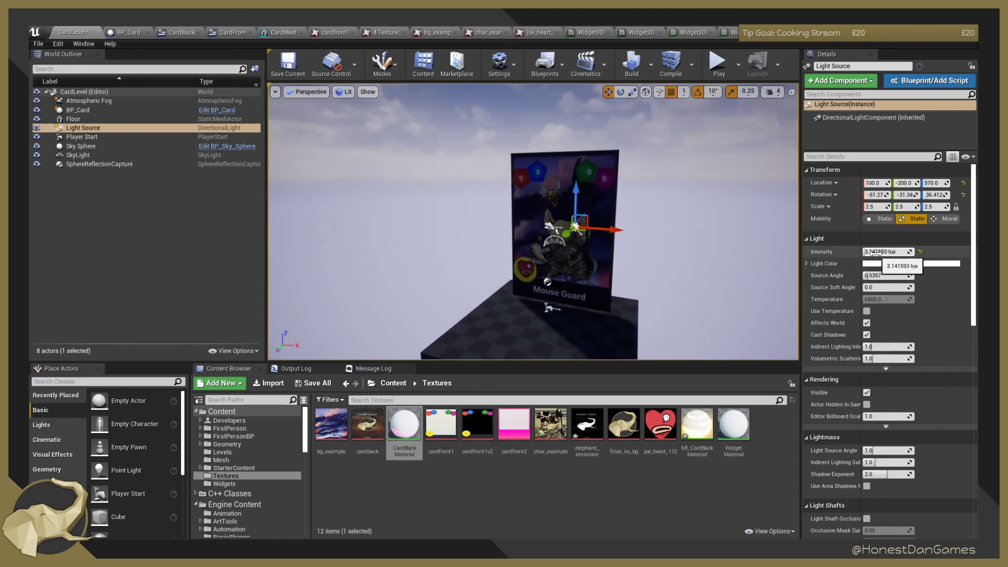
{"action": "left_click_drag", "start_coordinate": [869, 253], "coordinate": [906, 253]}
Try rotating Light Source to 0°, 0° and about 316.8° to light the card front, and undo the rotation.
{"action": "left_click_drag", "start_coordinate": [930, 196], "coordinate": [894, 195]}
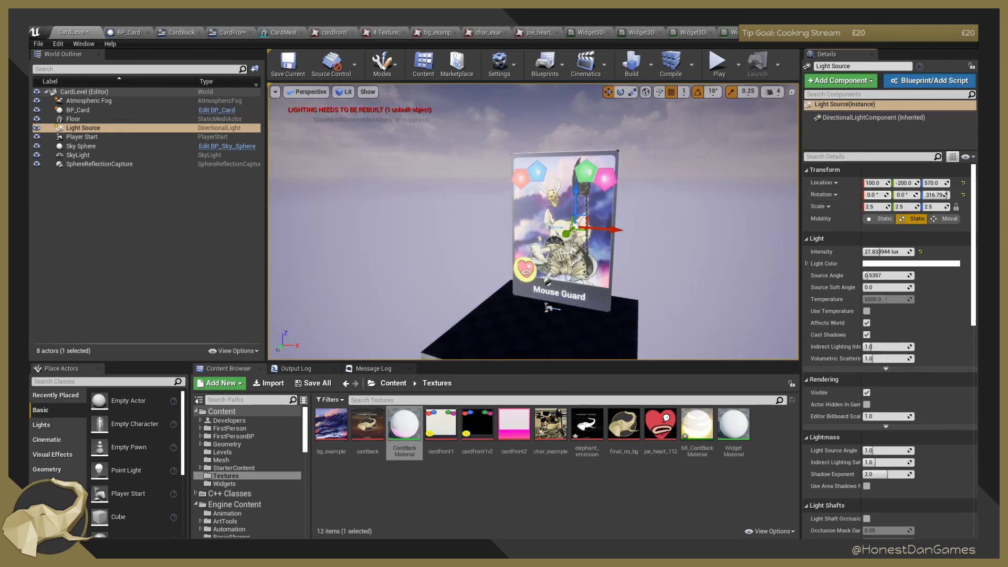
{"action": "right_click_drag", "start_coordinate": [735, 200], "coordinate": [717, 201]}
{"action": "key", "text": "ctrl+z"}
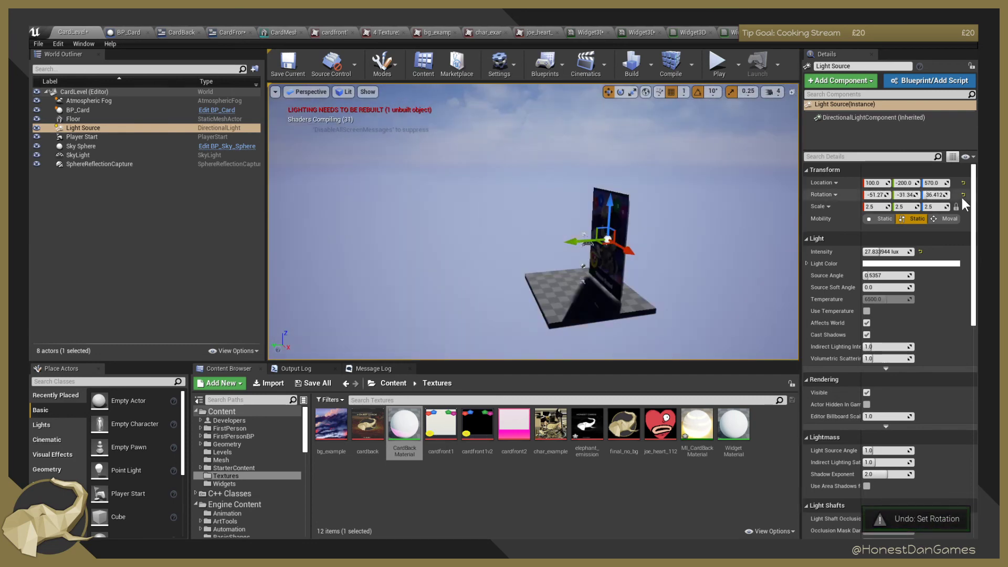
Rotate Light Source about its Z axis to about 223° so the card front is lit.
{"action": "right_click_drag", "start_coordinate": [691, 221], "coordinate": [720, 220]}
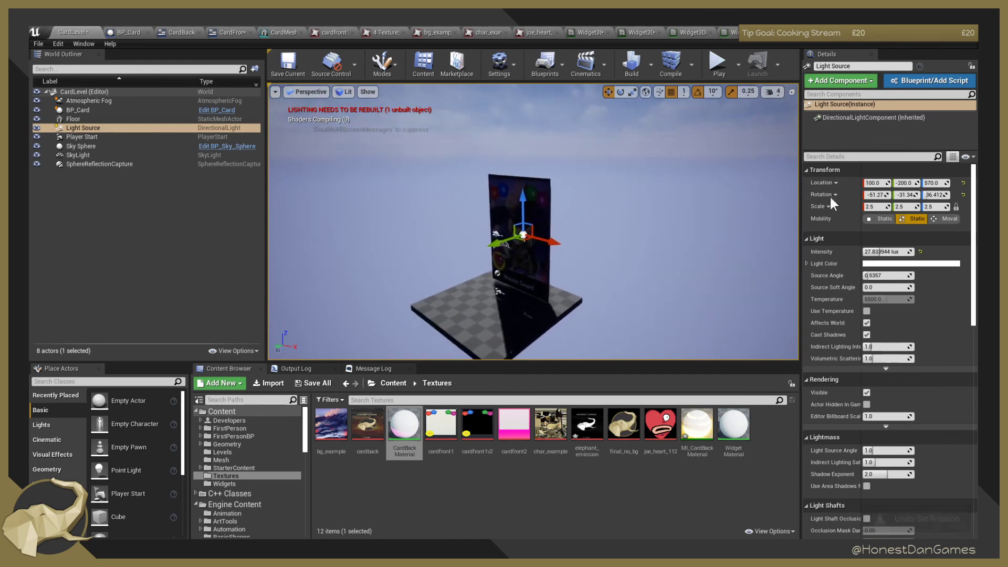
{"action": "left_click_drag", "start_coordinate": [931, 195], "coordinate": [942, 195]}
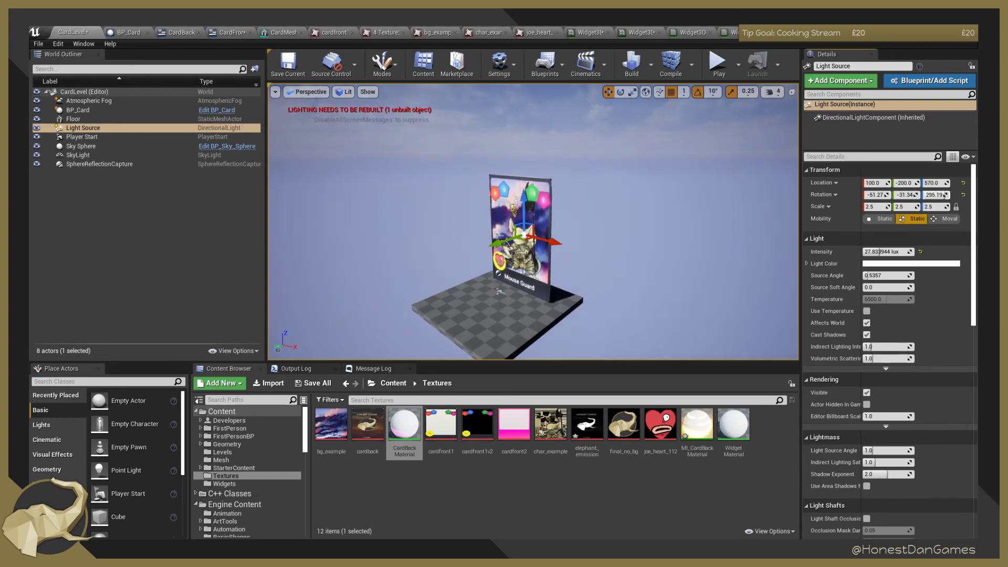
{"action": "left_click_drag", "start_coordinate": [938, 195], "coordinate": [929, 196]}
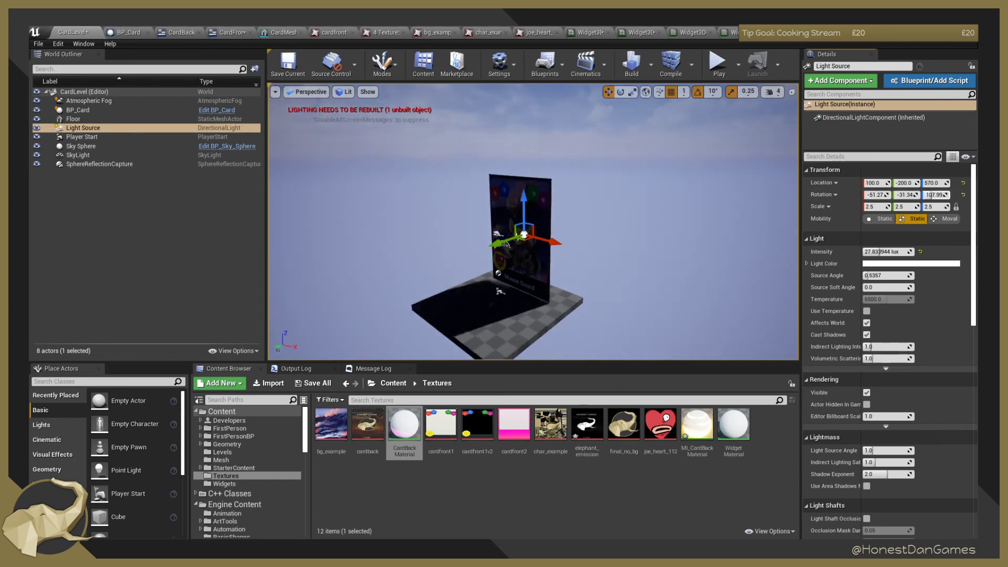
{"action": "right_click_drag", "start_coordinate": [749, 190], "coordinate": [640, 236]}
Select the Floor and set its scale to 20 on all three axes.
{"action": "left_click", "coordinate": [95, 118]}
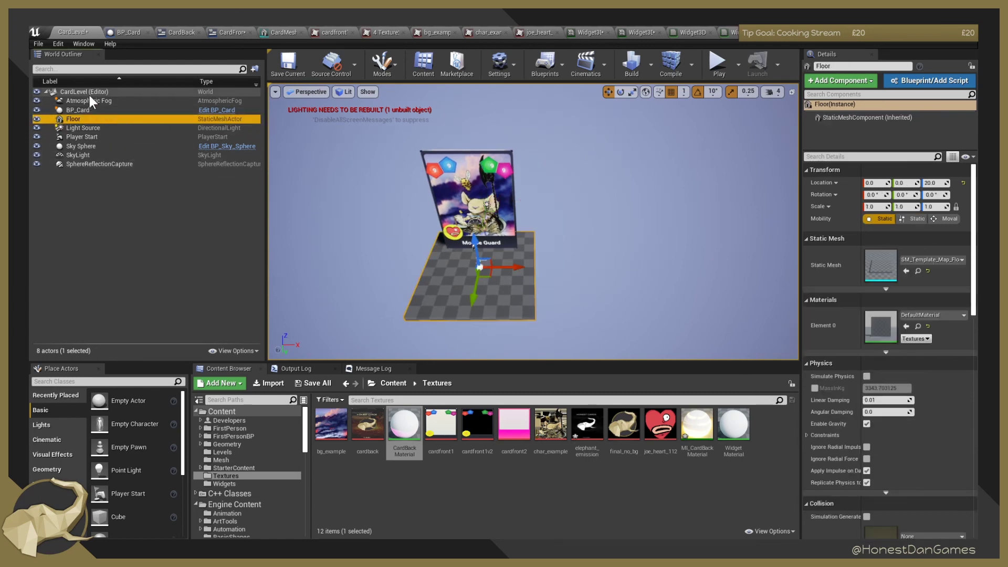
{"action": "left_click", "coordinate": [88, 93]}
{"action": "left_click", "coordinate": [499, 283]}
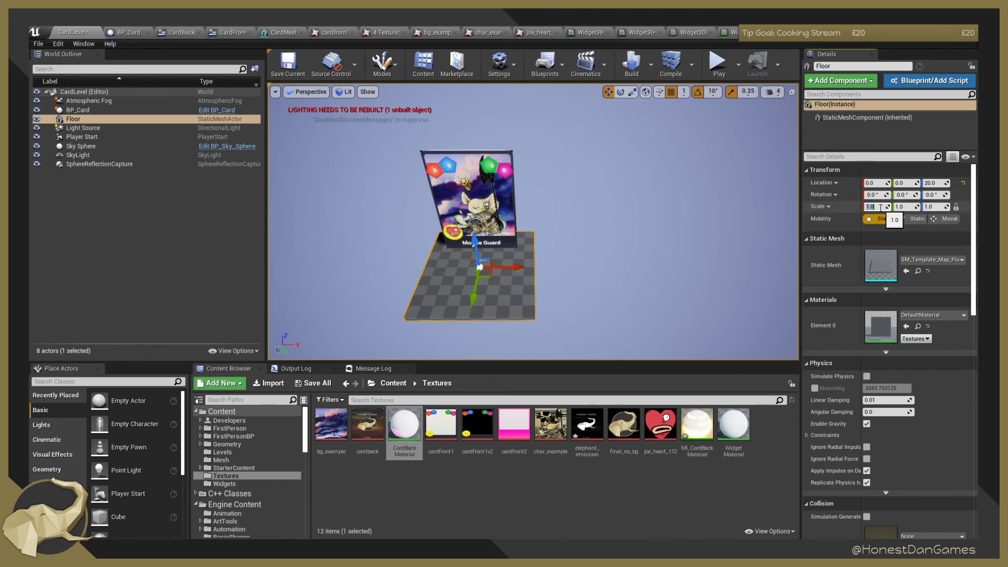
{"action": "key", "text": "Return"}
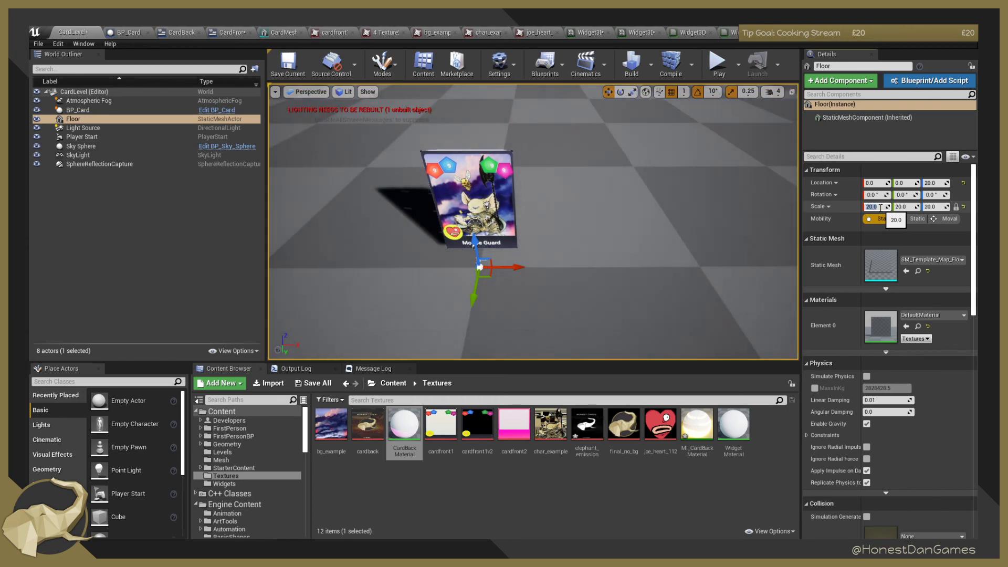
{"action": "scroll", "coordinate": [603, 223], "scroll_direction": "down", "scroll_amount": 3}
{"action": "right_click_drag", "start_coordinate": [604, 222], "coordinate": [559, 241]}
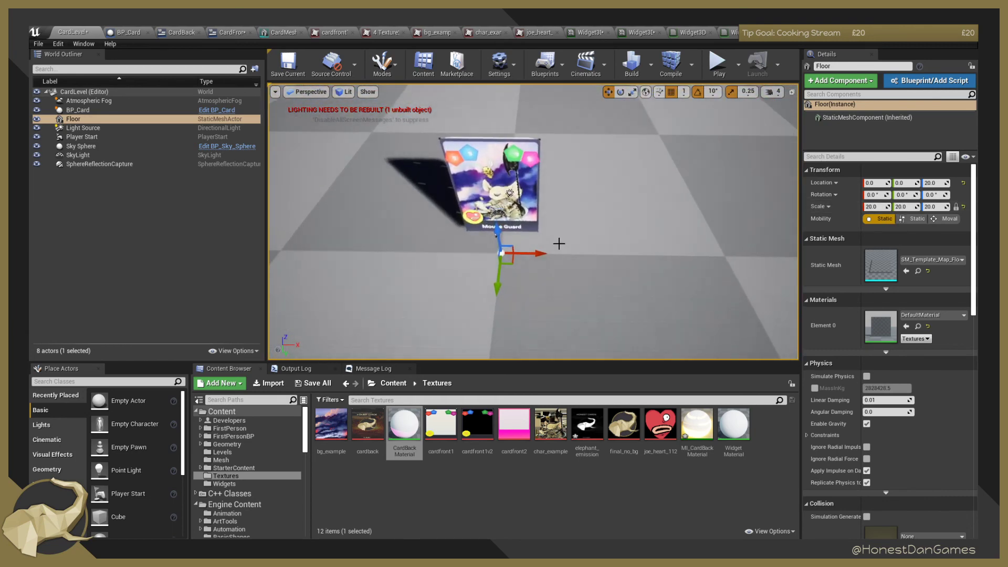
Duplicate BP_Card and place the copy beside it along the X axis at about X 906.
{"action": "left_click", "coordinate": [514, 183]}
{"action": "right_click_drag", "start_coordinate": [557, 195], "coordinate": [360, 175]}
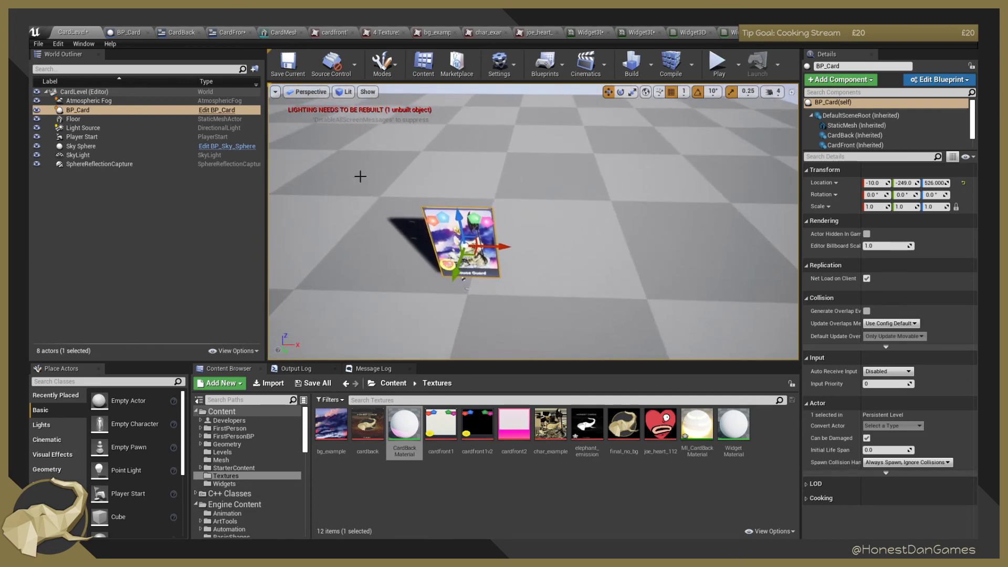
{"action": "left_click", "coordinate": [93, 102]}
{"action": "left_click", "coordinate": [93, 110]}
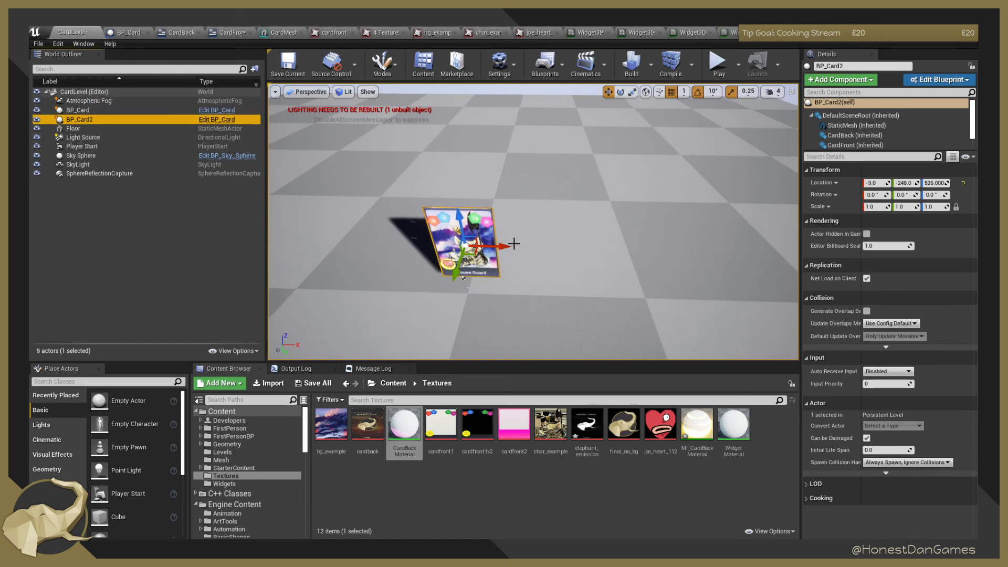
{"action": "left_click_drag", "start_coordinate": [507, 246], "coordinate": [587, 252], "text": "alt"}
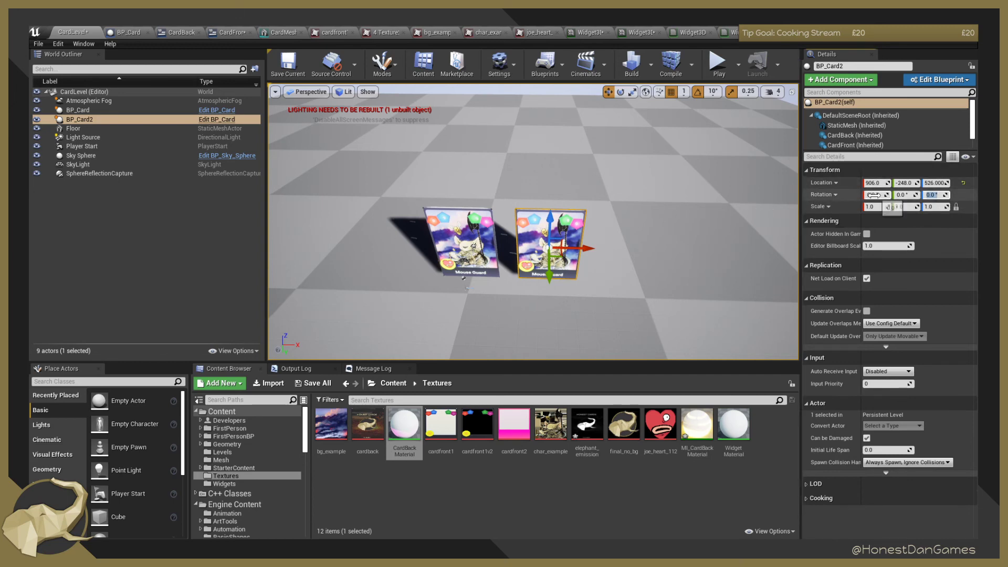
Set BP_Card2's rotation to 90°, 0° and 180° so its glowing back faces up, and snap it down onto the floor.
{"action": "key", "text": "Return"}
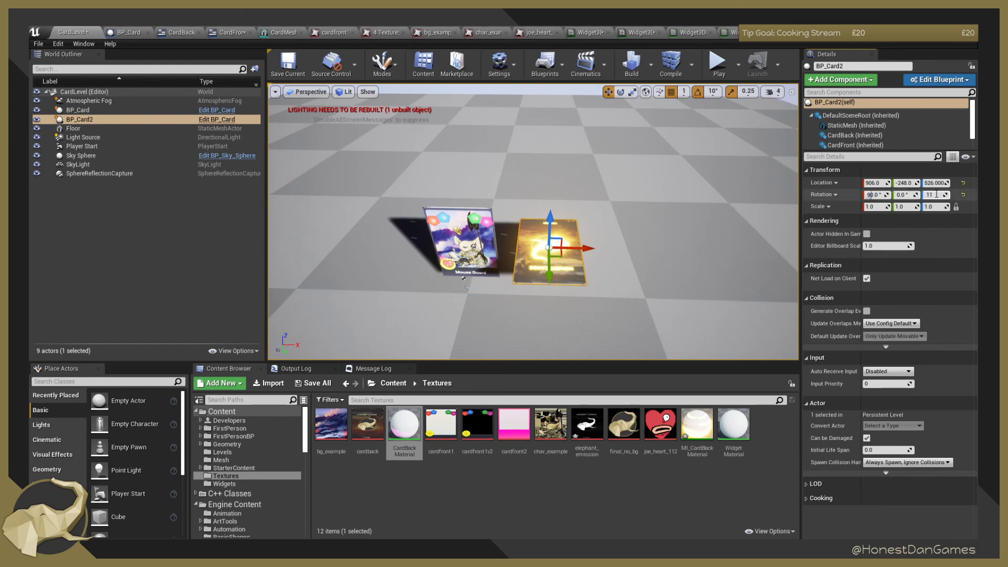
{"action": "key", "text": "Return"}
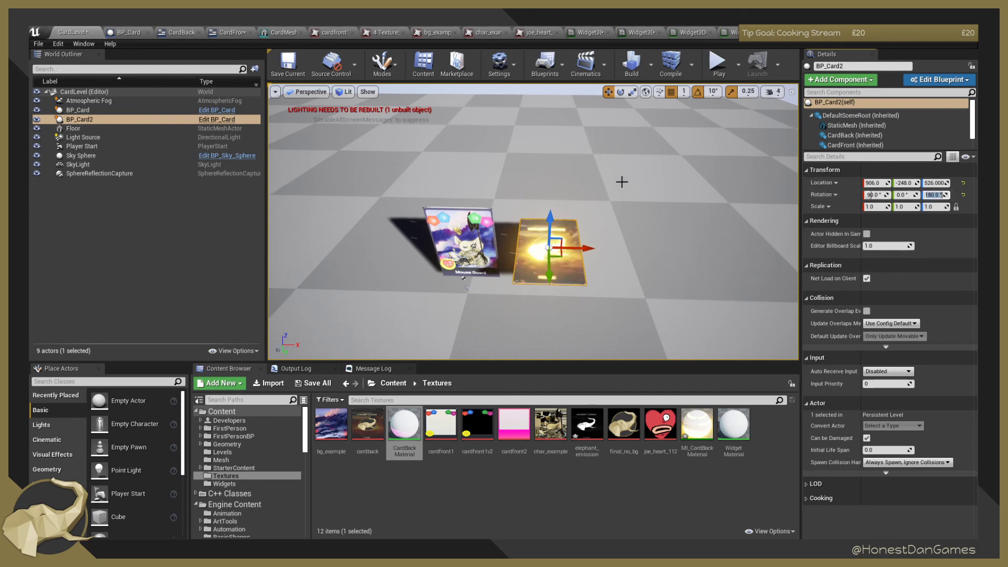
{"action": "right_click_drag", "start_coordinate": [559, 264], "coordinate": [512, 262]}
{"action": "key", "text": "End"}
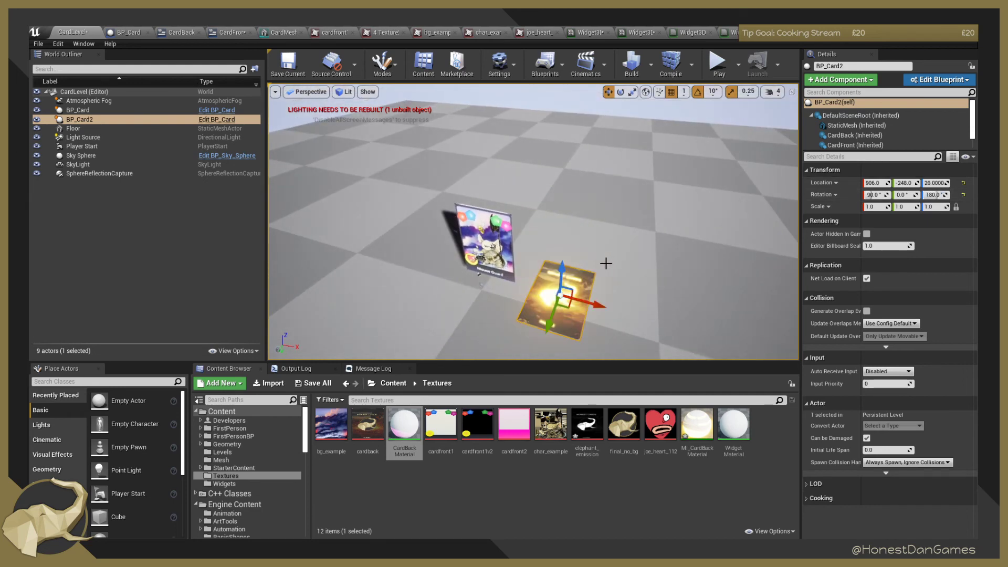
Try snapping the standing BP_Card down onto the floor, and undo the move.
{"action": "right_click_drag", "start_coordinate": [616, 279], "coordinate": [627, 268]}
{"action": "left_click", "coordinate": [458, 283]}
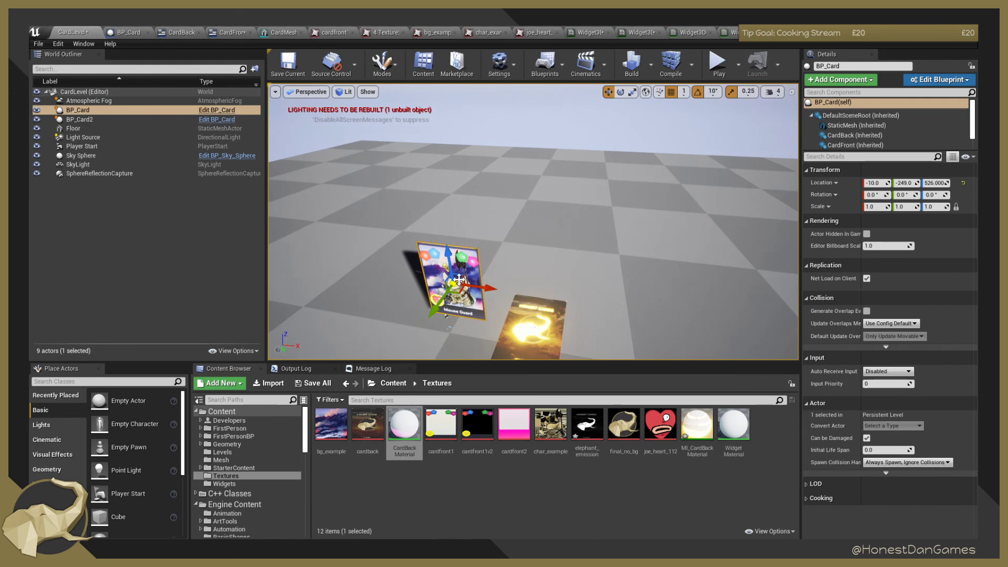
{"action": "key", "text": "End"}
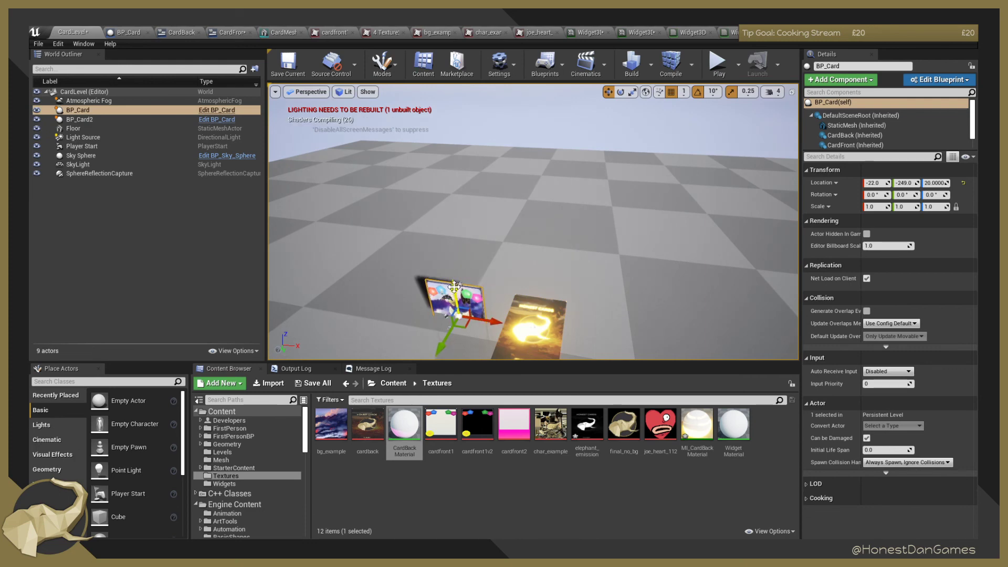
{"action": "key", "text": "ctrl+z"}
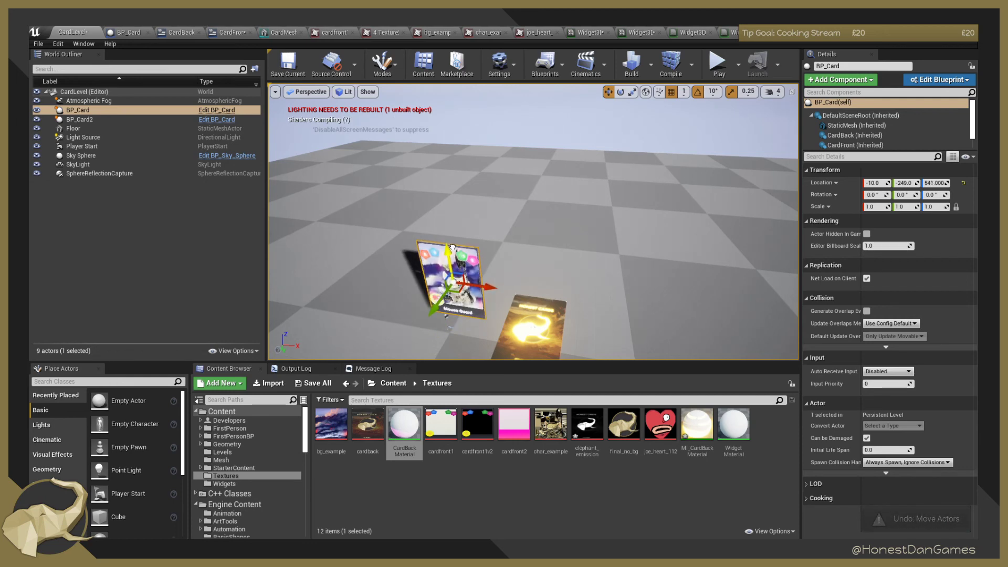
Duplicate BP_Card2 to about X 1843 and set the copy's Y rotation to 180° so its front faces up.
{"action": "right_click_drag", "start_coordinate": [456, 250], "coordinate": [458, 299]}
{"action": "key", "text": "w"}
{"action": "left_click", "coordinate": [522, 288]}
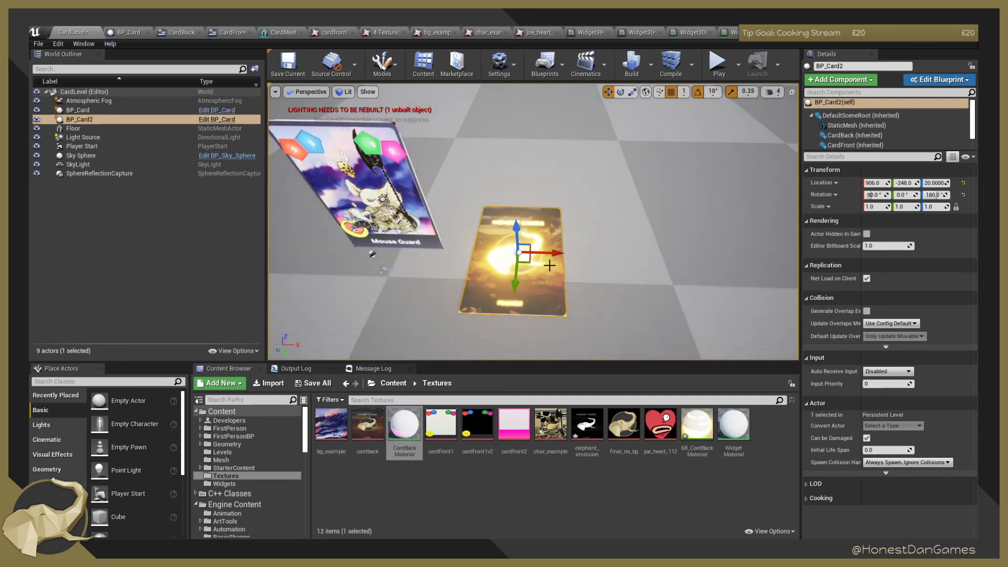
{"action": "left_click_drag", "start_coordinate": [549, 266], "coordinate": [675, 252], "text": "alt"}
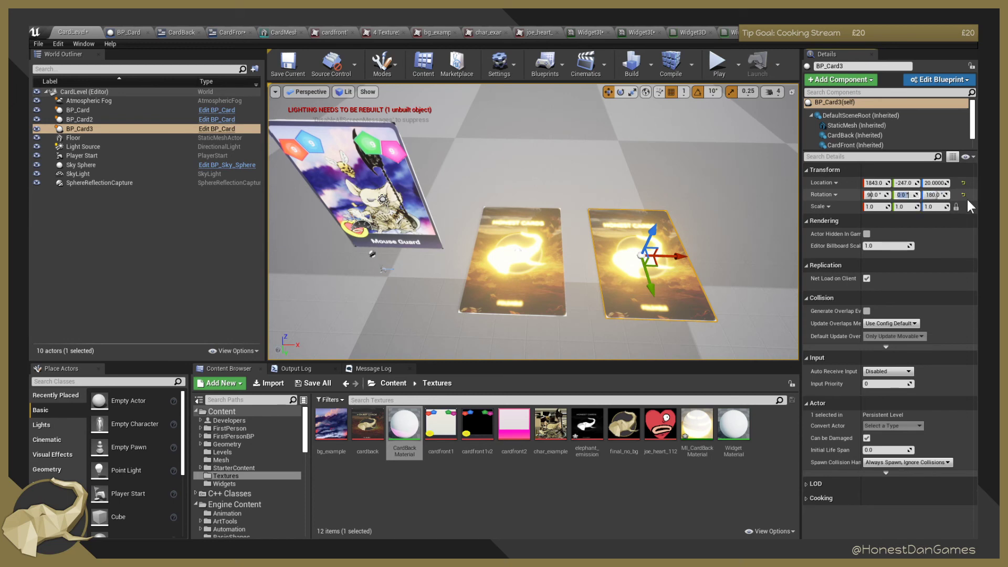
{"action": "type", "text": "180"}
{"action": "key", "text": "Return"}
Move the standing BP_Card behind the two flat cards, to about X 1413 and Y -1037.
{"action": "key", "text": "s"}
{"action": "right_click_drag", "start_coordinate": [707, 237], "coordinate": [707, 231]}
{"action": "mouse_move", "coordinate": [426, 223]}
{"action": "right_mouse_down"}
{"action": "mouse_move", "coordinate": [399, 218]}
{"action": "mouse_move", "coordinate": [393, 232]}
{"action": "mouse_move", "coordinate": [426, 223]}
{"action": "right_mouse_up"}
{"action": "key", "text": "w"}
{"action": "left_click", "coordinate": [426, 223]}
{"action": "left_click_drag", "start_coordinate": [421, 218], "coordinate": [569, 195]}
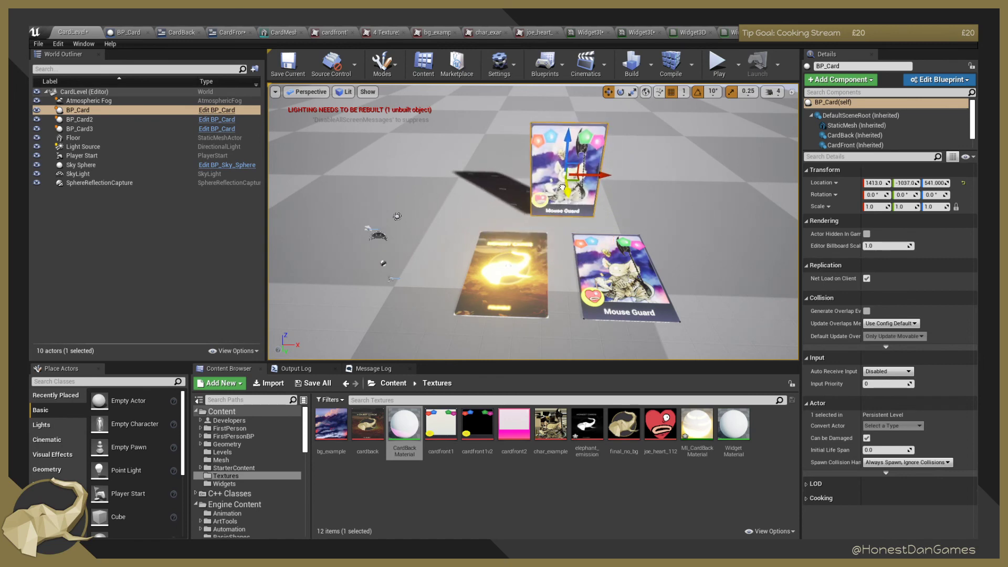
Select Light Source and lower its intensity to 0 lux, with all three cards in view.
{"action": "mouse_move", "coordinate": [635, 228]}
{"action": "right_mouse_down"}
{"action": "mouse_move", "coordinate": [625, 271]}
{"action": "mouse_move", "coordinate": [633, 210]}
{"action": "mouse_move", "coordinate": [635, 278]}
{"action": "mouse_move", "coordinate": [635, 219]}
{"action": "right_mouse_up"}
{"action": "key", "text": "s"}
{"action": "key", "text": "w"}
{"action": "key", "text": "w"}
{"action": "key", "text": "d"}
{"action": "key", "text": "w"}
{"action": "key", "text": "s"}
{"action": "key", "text": "a"}
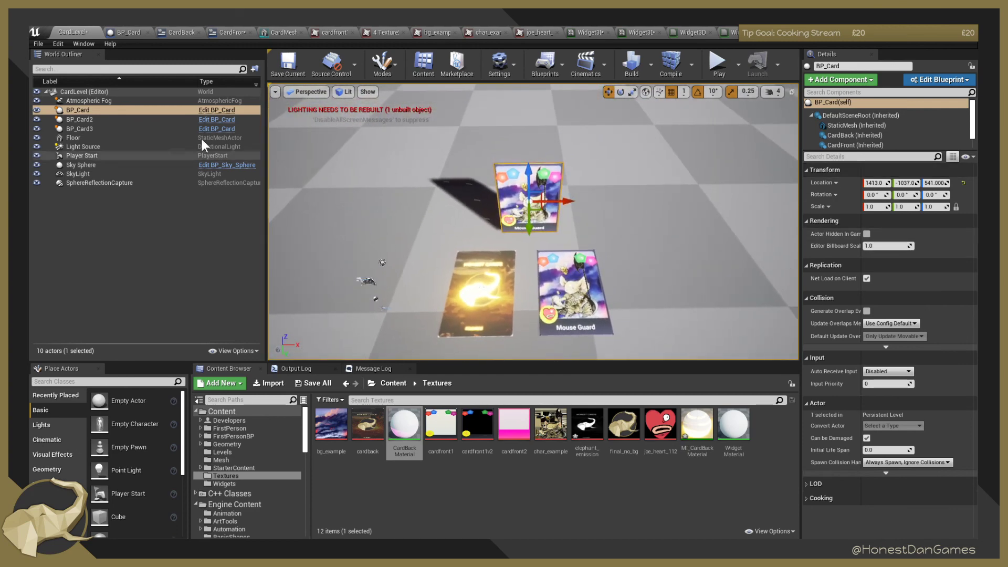
{"action": "left_click", "coordinate": [86, 147]}
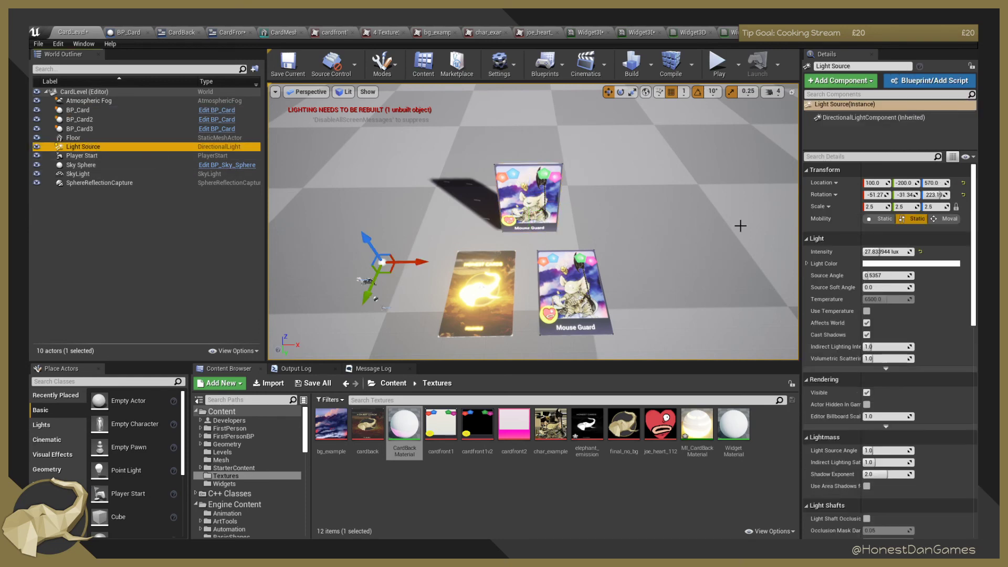
{"action": "left_click_drag", "start_coordinate": [887, 251], "coordinate": [864, 251]}
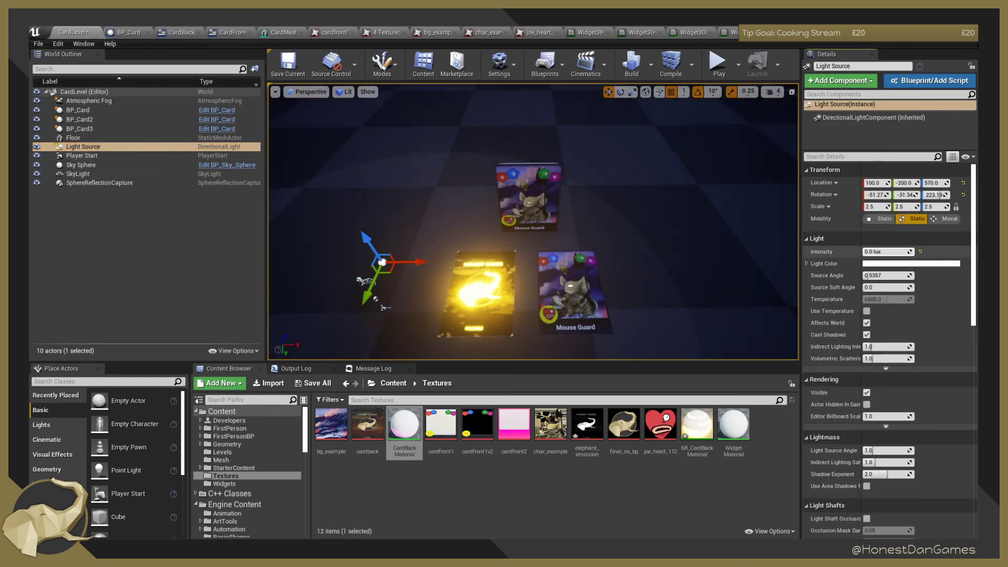
Bring the MI_CardBackMaterial editor over CardLevel and lower its Emission parameter, trying 20 and settling on 10.
{"action": "mouse_move", "coordinate": [667, 247]}
{"action": "right_mouse_down"}
{"action": "mouse_move", "coordinate": [620, 226]}
{"action": "mouse_move", "coordinate": [604, 246]}
{"action": "mouse_move", "coordinate": [583, 202]}
{"action": "mouse_move", "coordinate": [593, 232]}
{"action": "mouse_move", "coordinate": [638, 233]}
{"action": "mouse_move", "coordinate": [662, 263]}
{"action": "mouse_move", "coordinate": [675, 262]}
{"action": "mouse_move", "coordinate": [672, 231]}
{"action": "mouse_move", "coordinate": [677, 244]}
{"action": "right_mouse_up"}
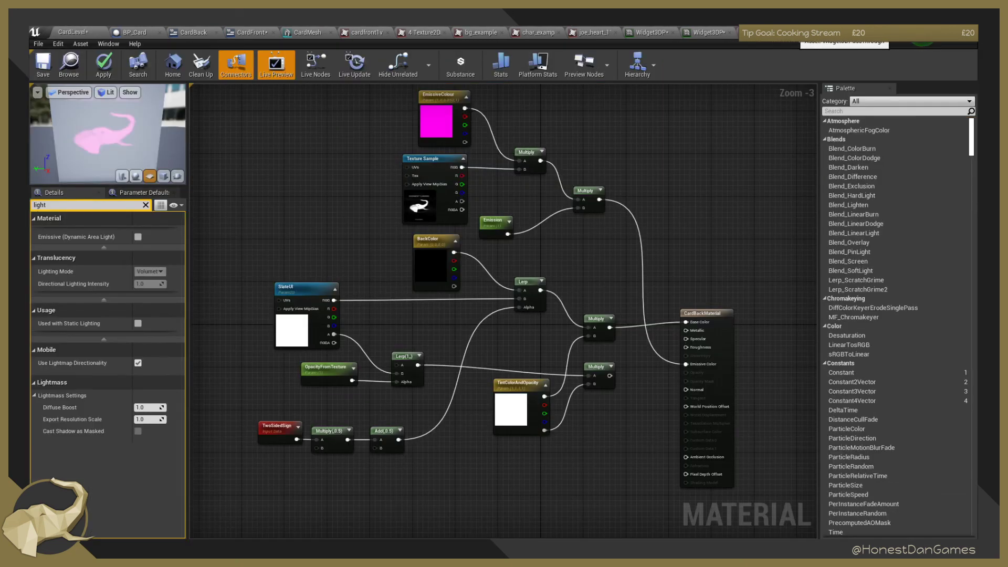
{"action": "left_click", "coordinate": [84, 30]}
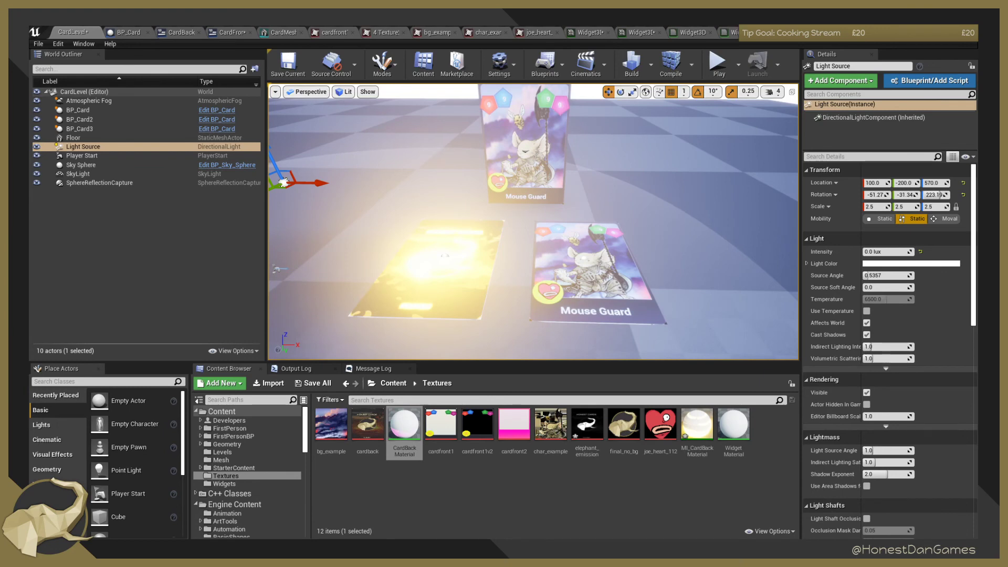
{"action": "left_click_drag", "start_coordinate": [1003, 126], "coordinate": [771, 69]}
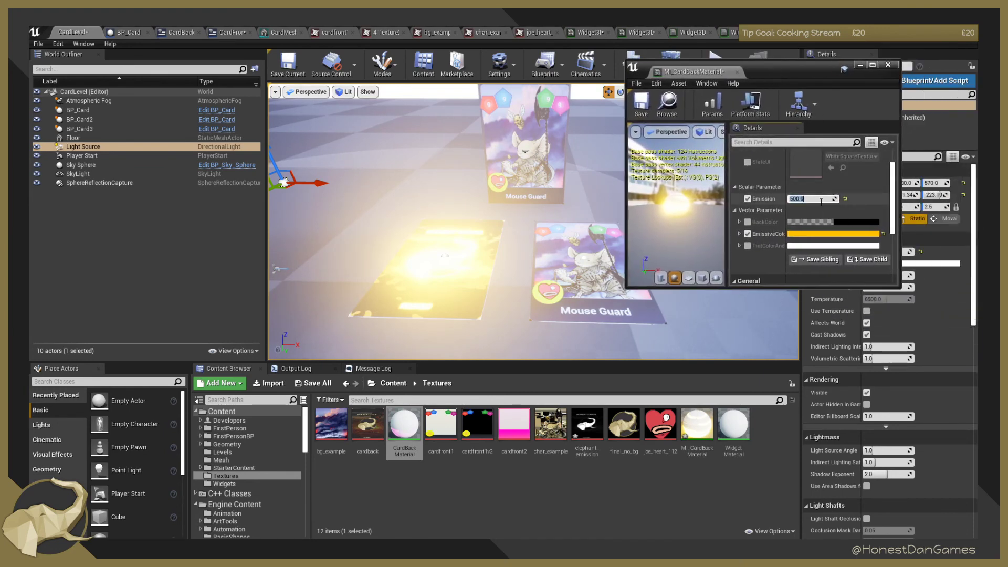
{"action": "key", "text": "Return"}
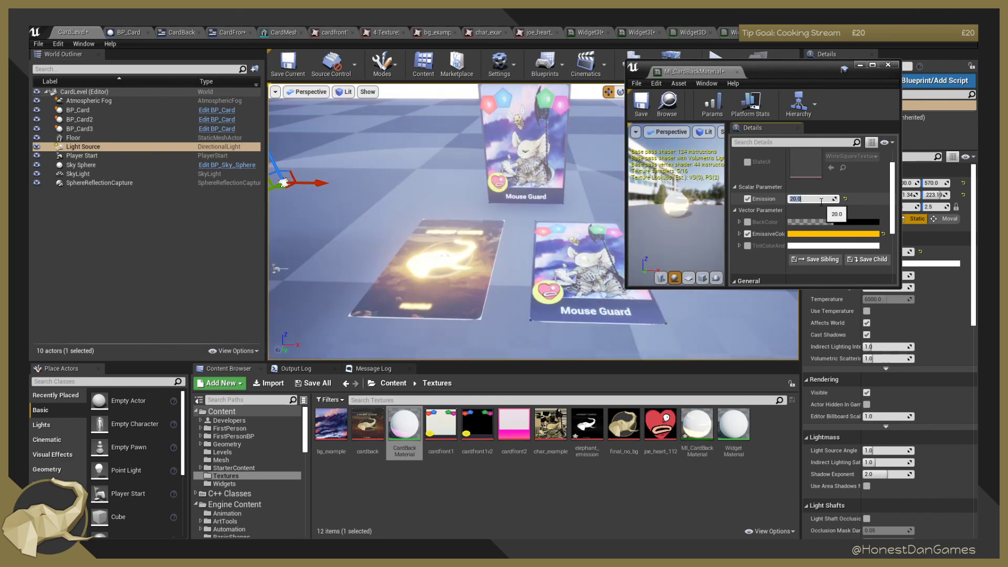
{"action": "type", "text": "10"}
{"action": "key", "text": "Return"}
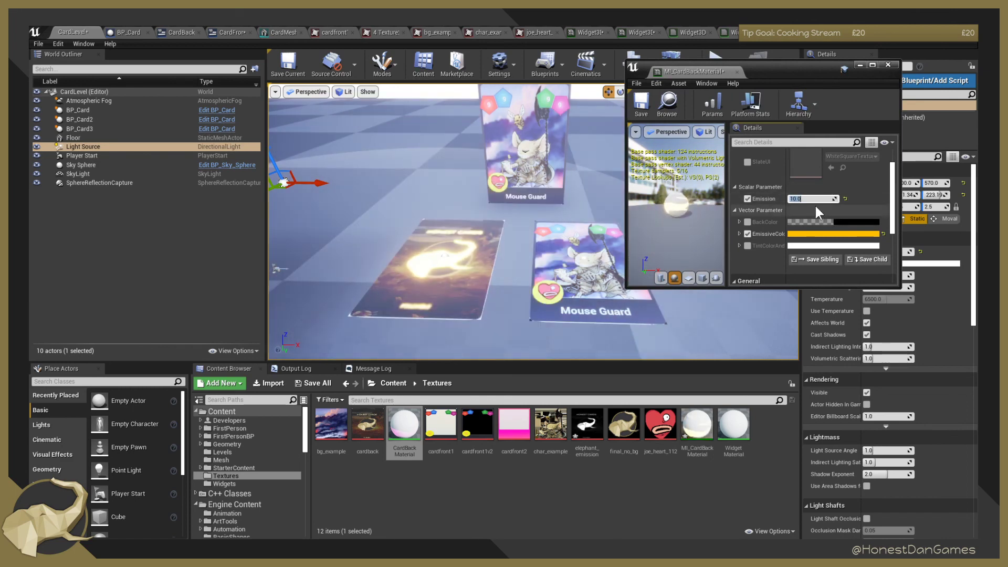
Check the card back's glow up close, save MI_CardBackMaterial, and move its window away from the cards.
{"action": "mouse_move", "coordinate": [525, 253]}
{"action": "right_mouse_down"}
{"action": "mouse_move", "coordinate": [588, 278]}
{"action": "mouse_move", "coordinate": [594, 205]}
{"action": "mouse_move", "coordinate": [625, 189]}
{"action": "mouse_move", "coordinate": [541, 215]}
{"action": "mouse_move", "coordinate": [535, 251]}
{"action": "mouse_move", "coordinate": [368, 183]}
{"action": "mouse_move", "coordinate": [529, 247]}
{"action": "right_mouse_up"}
{"action": "key", "text": "w"}
{"action": "key", "text": "s"}
{"action": "key", "text": "w"}
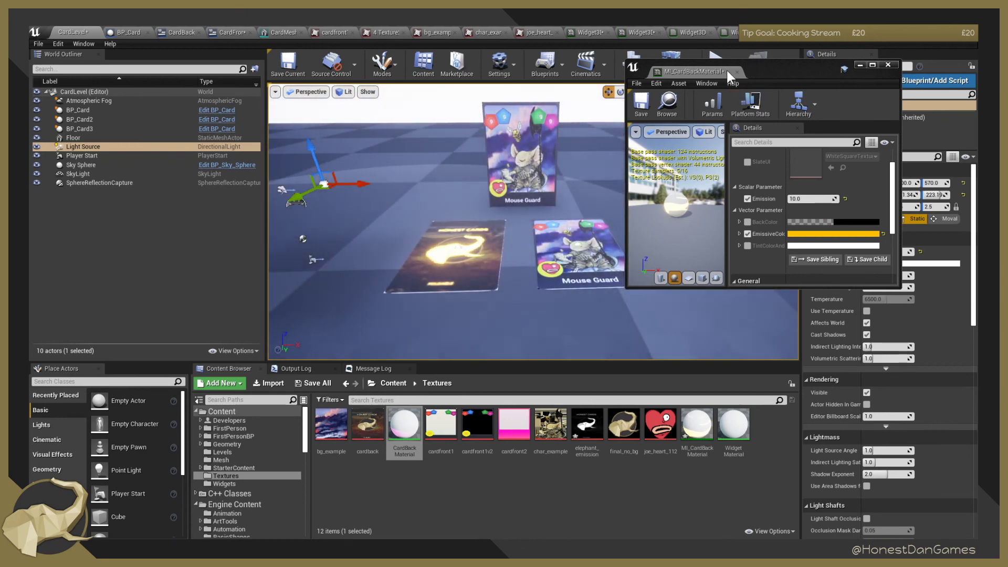
{"action": "left_click", "coordinate": [642, 107]}
{"action": "left_click_drag", "start_coordinate": [742, 73], "coordinate": [783, 66]}
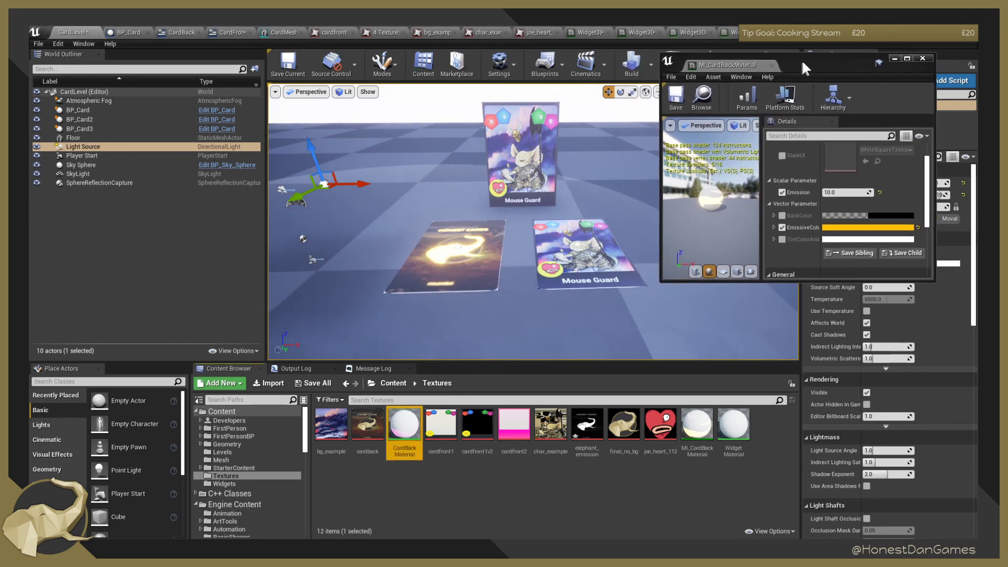
Find the Spot Light actor and place one beside the standing card, at about X 2540, Y -659 and Z 1115.
{"action": "mouse_move", "coordinate": [594, 210]}
{"action": "right_mouse_down"}
{"action": "mouse_move", "coordinate": [609, 184]}
{"action": "mouse_move", "coordinate": [598, 213]}
{"action": "mouse_move", "coordinate": [536, 217]}
{"action": "mouse_move", "coordinate": [591, 210]}
{"action": "mouse_move", "coordinate": [528, 206]}
{"action": "mouse_move", "coordinate": [588, 204]}
{"action": "right_mouse_up"}
{"action": "key", "text": "w"}
{"action": "key", "text": "s"}
{"action": "key", "text": "w"}
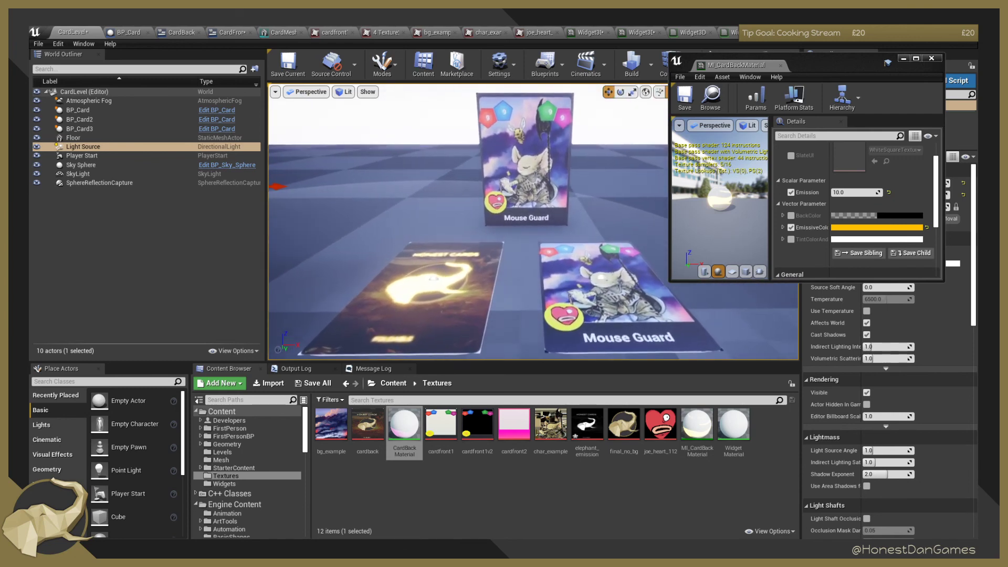
{"action": "left_click", "coordinate": [439, 309]}
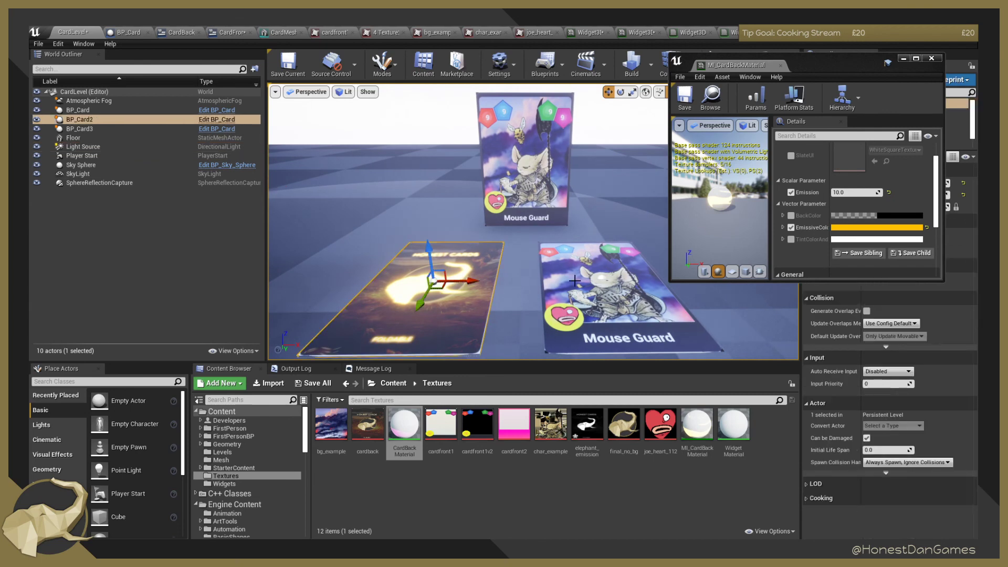
{"action": "scroll", "coordinate": [550, 274], "scroll_direction": "down", "scroll_amount": 3}
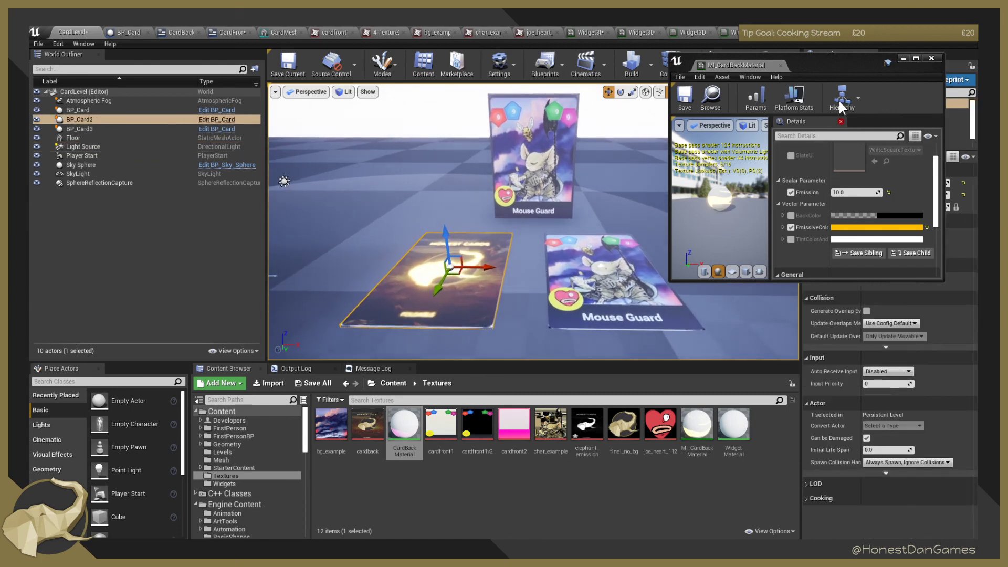
{"action": "left_click_drag", "start_coordinate": [825, 68], "coordinate": [508, 279]}
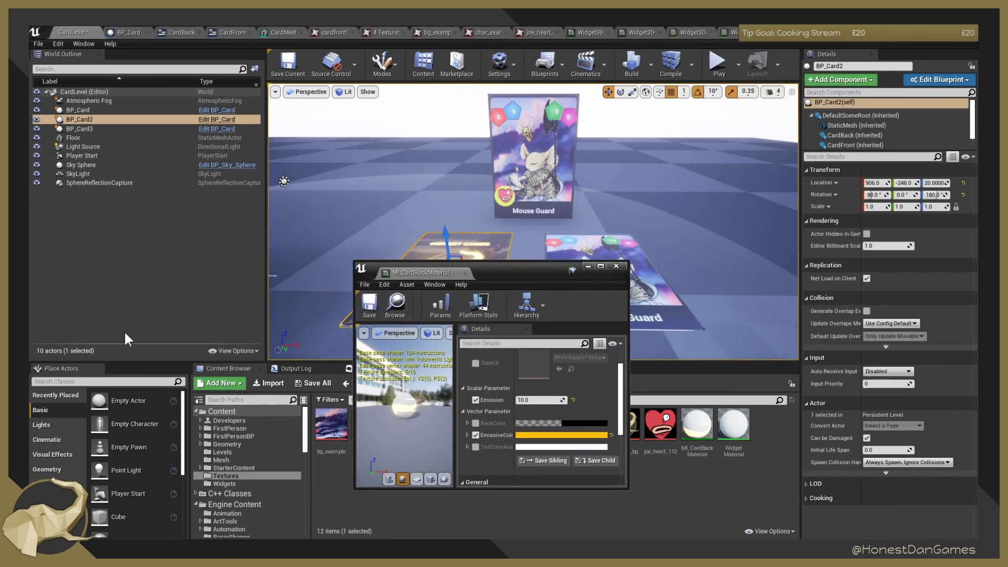
{"action": "left_click", "coordinate": [118, 380]}
{"action": "type", "text": "spot"}
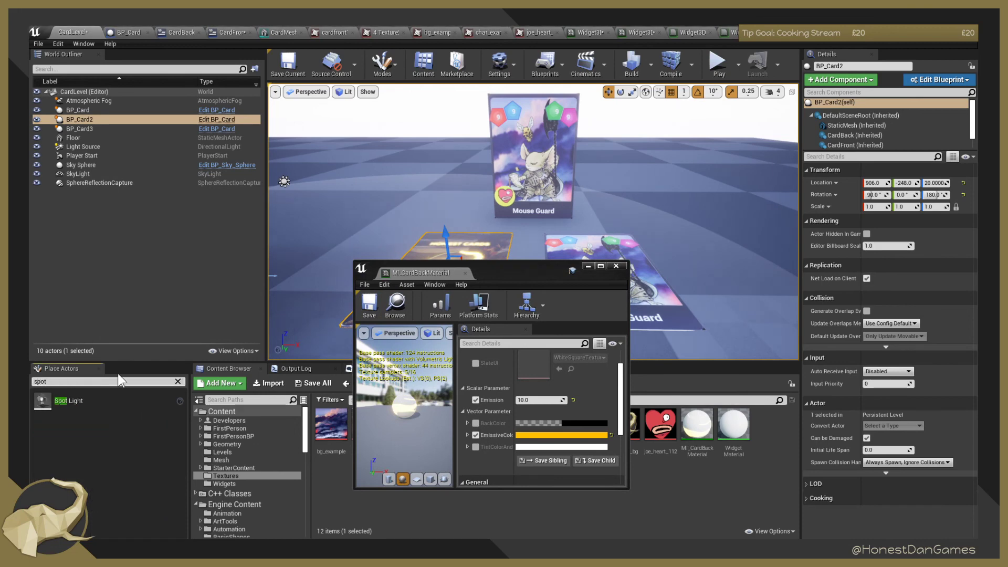
{"action": "left_click_drag", "start_coordinate": [77, 401], "coordinate": [736, 97]}
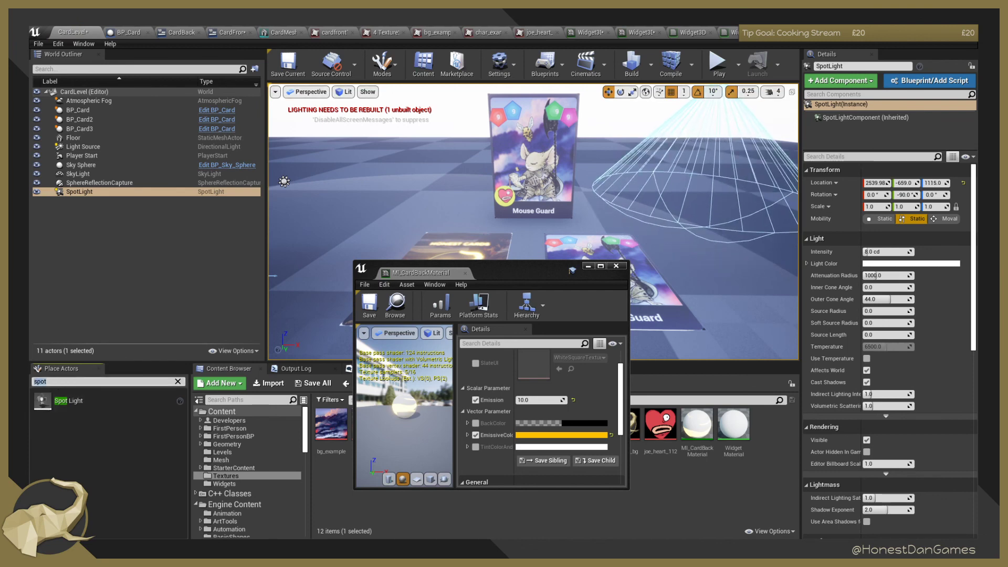
Find the Point Light actor and place one on the floor behind the cards, at about X -52, Y -1159 and Z 70.
{"action": "type", "text": "point"}
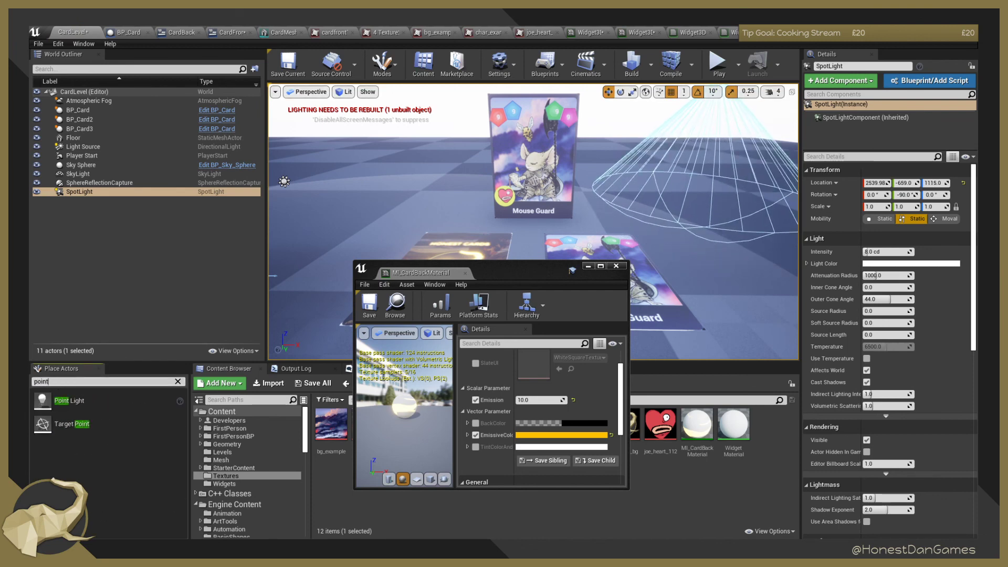
{"action": "left_click_drag", "start_coordinate": [70, 400], "coordinate": [378, 213]}
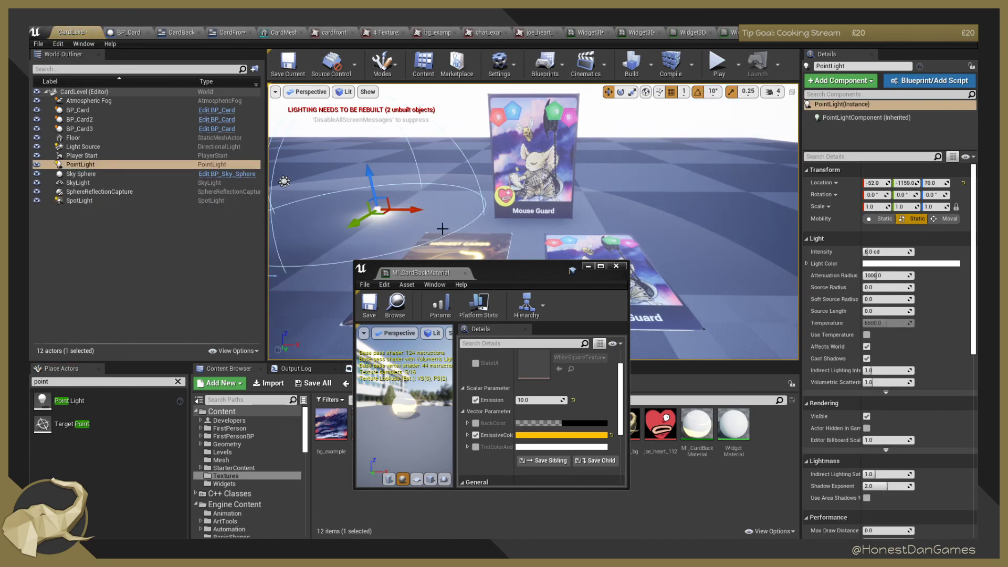
{"action": "right_click_drag", "start_coordinate": [442, 228], "coordinate": [729, 235]}
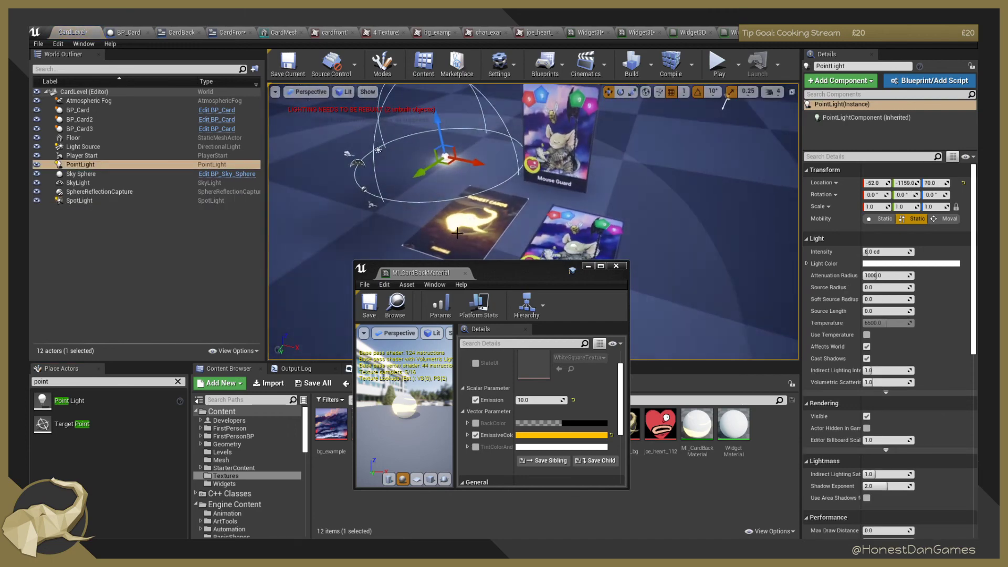
Dock the MI_CardBackMaterial editor into the main window and return to CardLevel with all three cards in view.
{"action": "left_click_drag", "start_coordinate": [417, 275], "coordinate": [756, 10]}
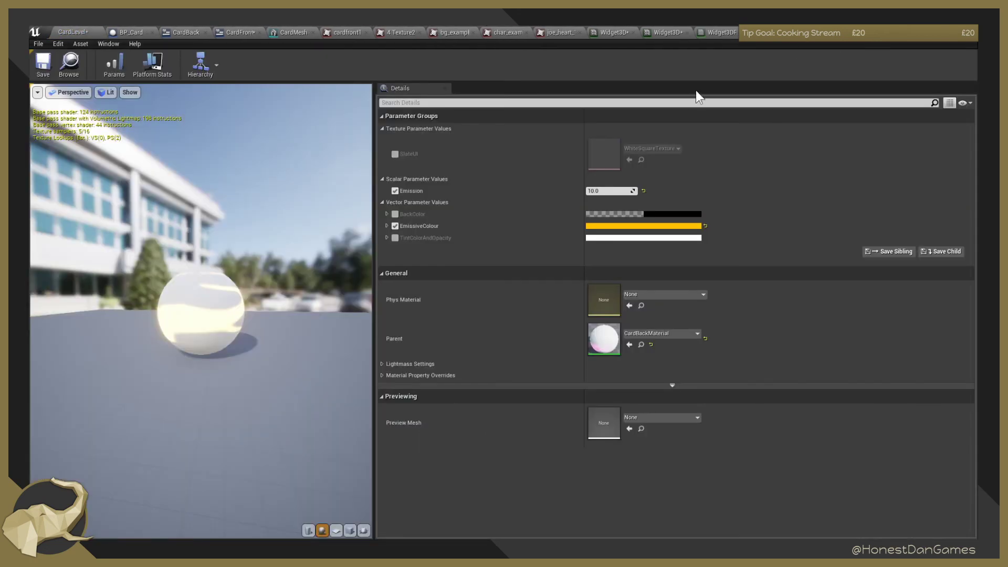
{"action": "left_click", "coordinate": [74, 32]}
{"action": "right_click_drag", "start_coordinate": [525, 237], "coordinate": [494, 225]}
Examine the settings of Light Source, SkyLight and Sky Sphere, including Light Source's intensity, to find what still lights the scene.
{"action": "left_click", "coordinate": [89, 147]}
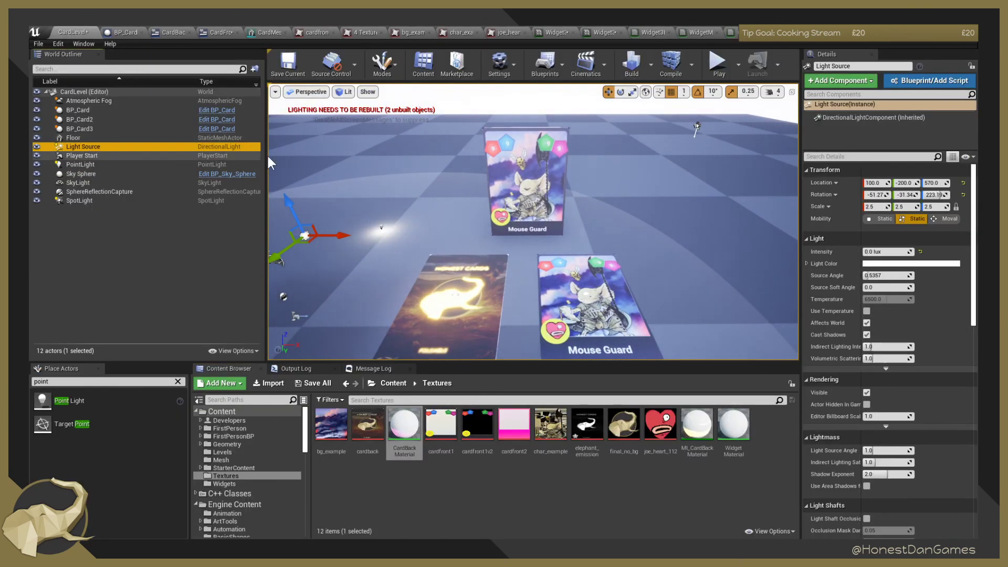
{"action": "mouse_move", "coordinate": [892, 252]}
{"action": "left_mouse_down"}
{"action": "mouse_move", "coordinate": [851, 252]}
{"action": "mouse_move", "coordinate": [891, 255]}
{"action": "left_mouse_up"}
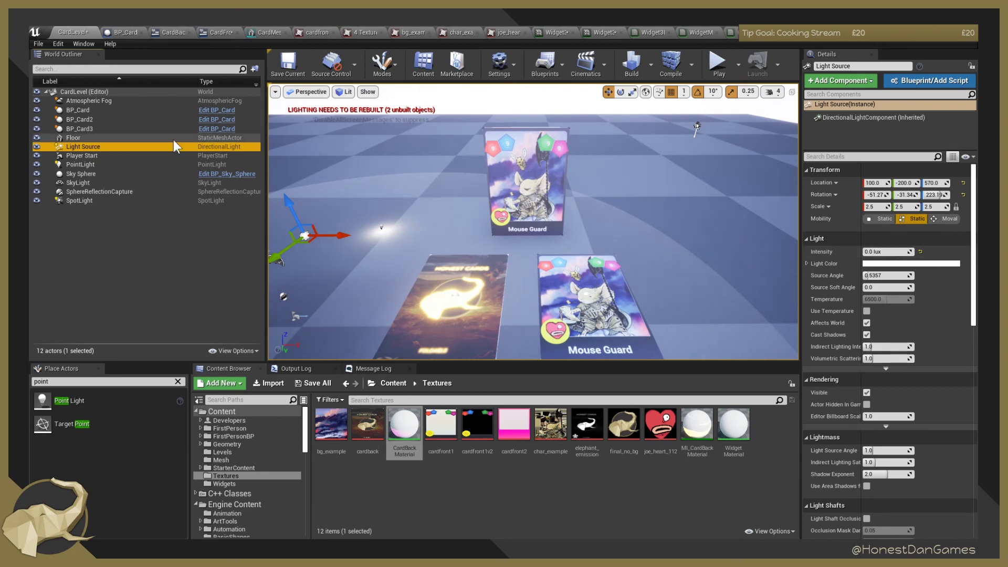
{"action": "left_click", "coordinate": [61, 182]}
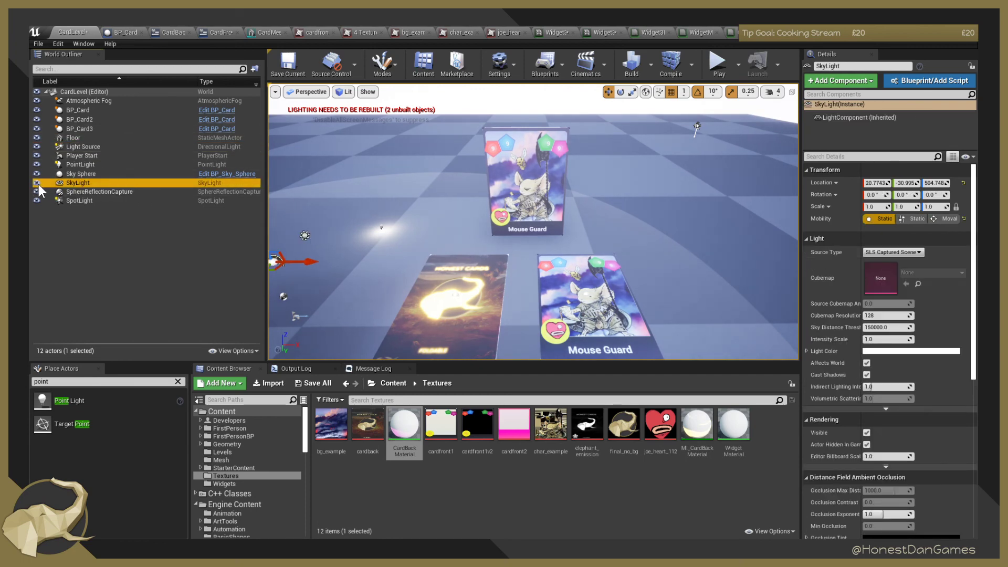
{"action": "left_click", "coordinate": [69, 174]}
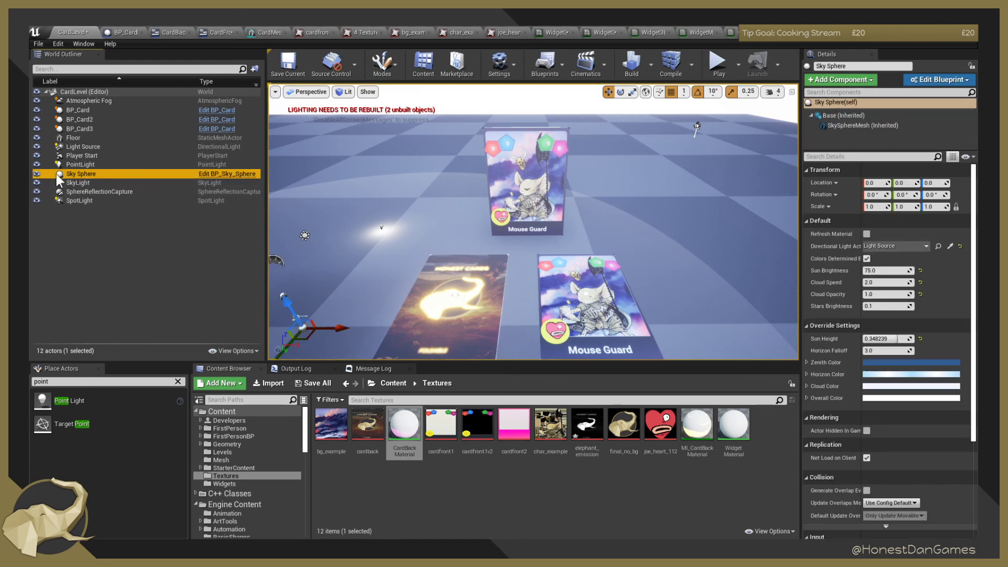
{"action": "left_click", "coordinate": [85, 148]}
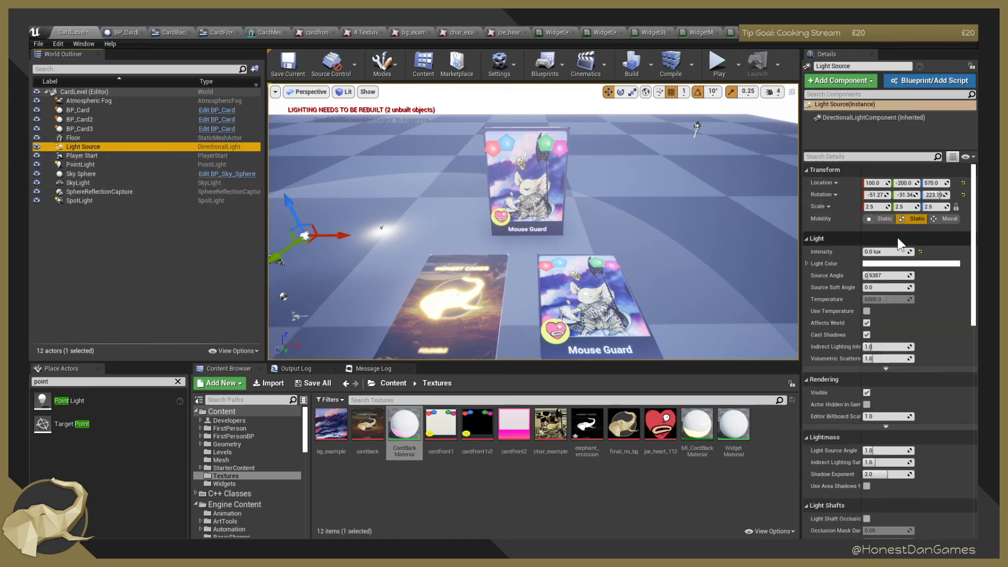
{"action": "left_click", "coordinate": [889, 252]}
{"action": "right_click_drag", "start_coordinate": [631, 236], "coordinate": [552, 210]}
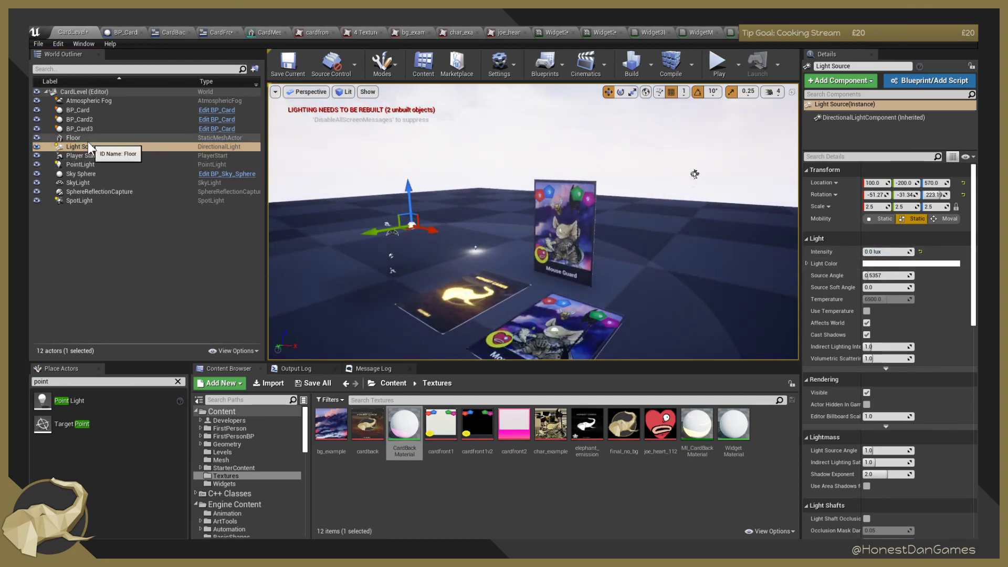
{"action": "key", "text": "Delete"}
{"action": "left_click", "coordinate": [588, 332]}
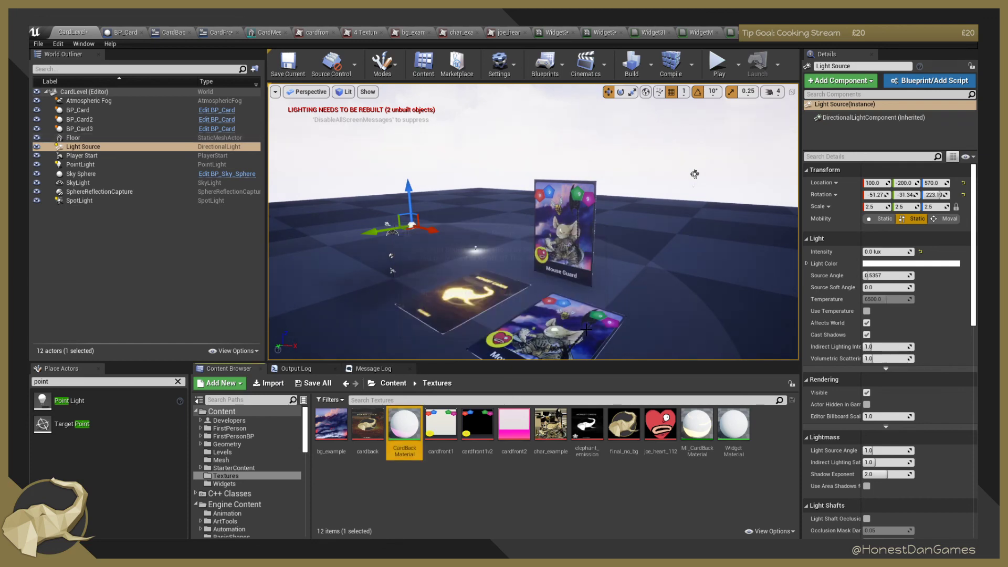
{"action": "right_click_drag", "start_coordinate": [695, 174], "coordinate": [604, 179]}
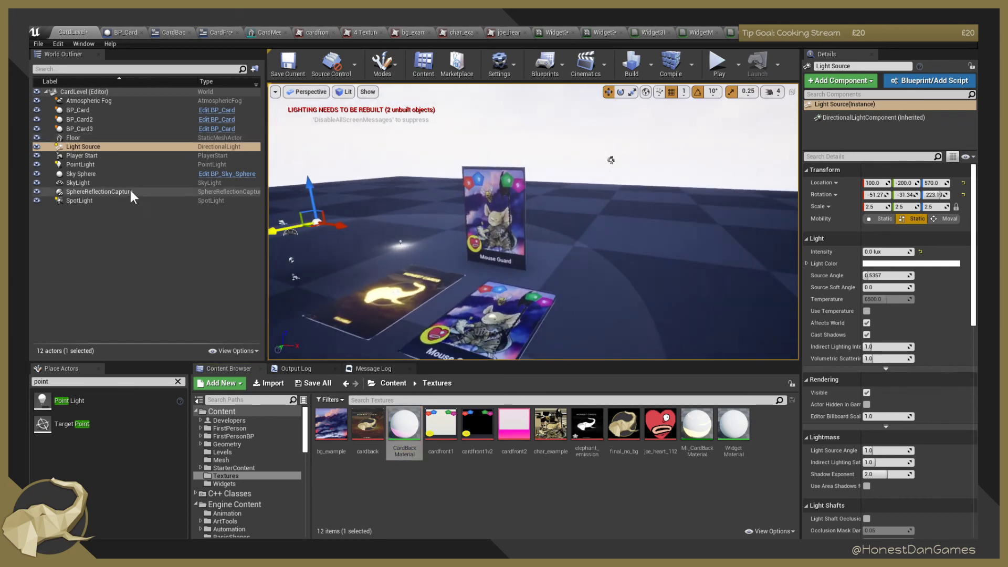
Delete the spot light, the point light and Atmospheric Fog from the level.
{"action": "left_click", "coordinate": [90, 201]}
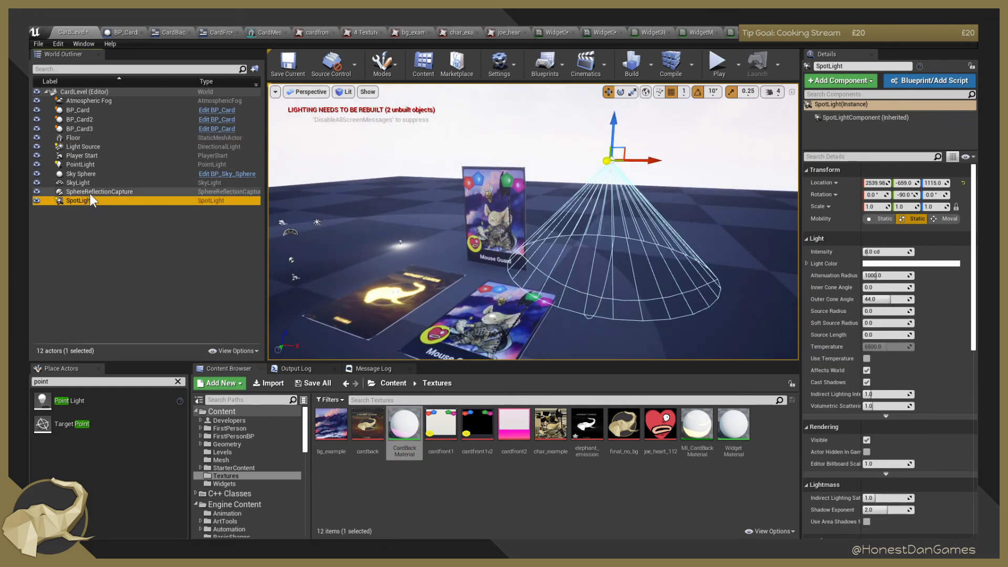
{"action": "left_click", "coordinate": [95, 165], "text": "ctrl"}
{"action": "key", "text": "Delete"}
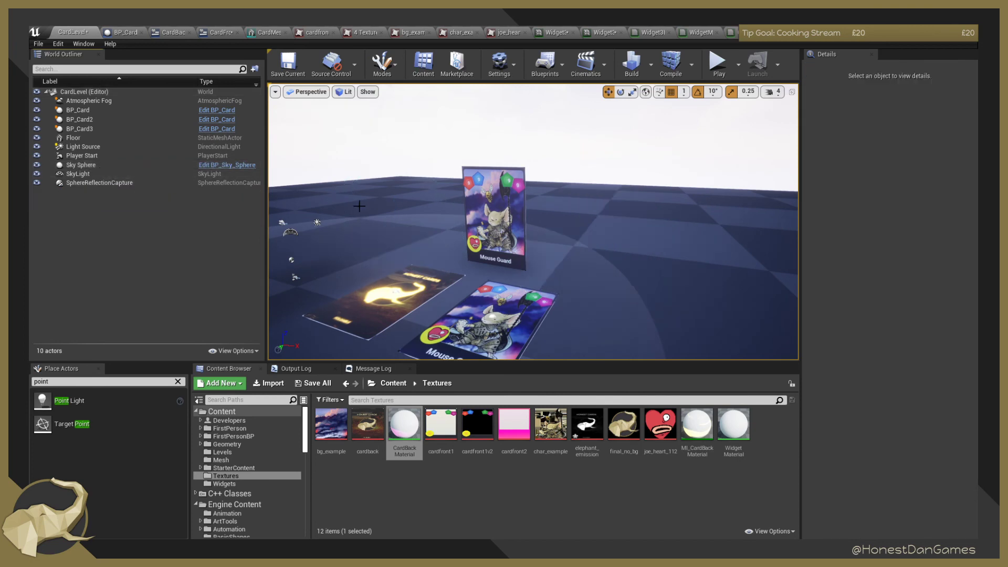
{"action": "right_click_drag", "start_coordinate": [499, 220], "coordinate": [585, 291]}
{"action": "left_click", "coordinate": [100, 103]}
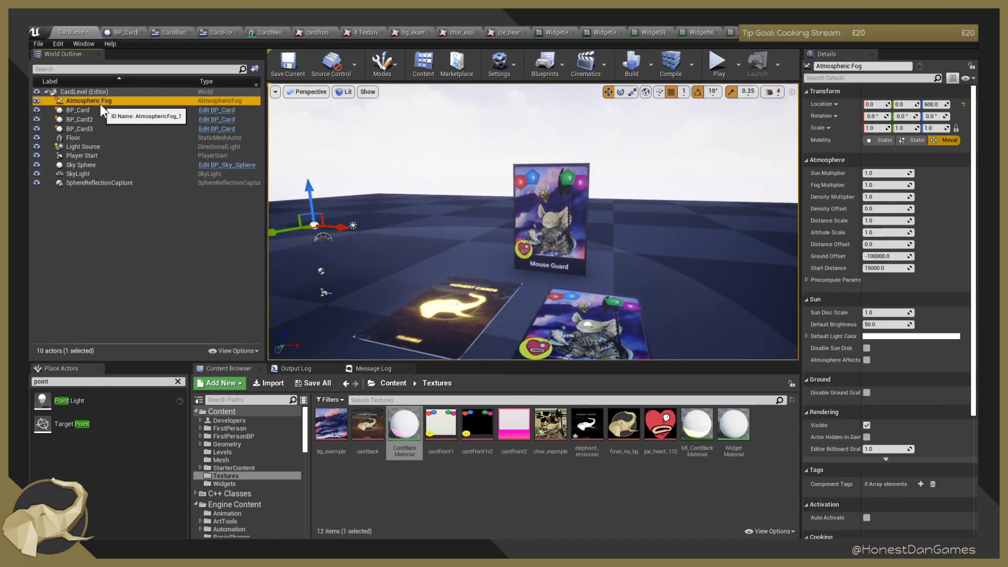
{"action": "key", "text": "Delete"}
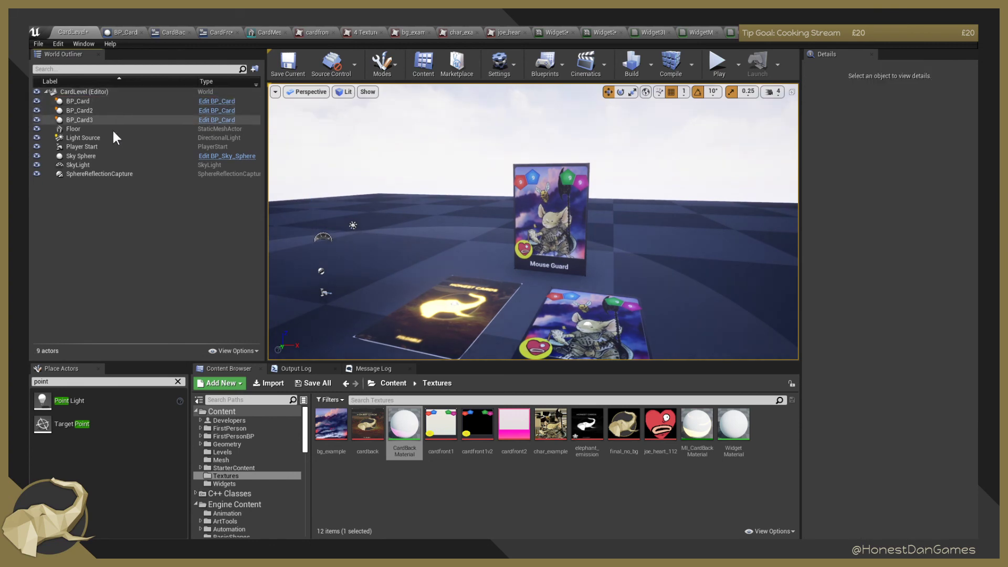
Delete Light Source from the level, accepting the broken reference from Sky Sphere.
{"action": "left_click", "coordinate": [102, 155]}
{"action": "left_click", "coordinate": [93, 163]}
{"action": "left_click", "coordinate": [89, 146]}
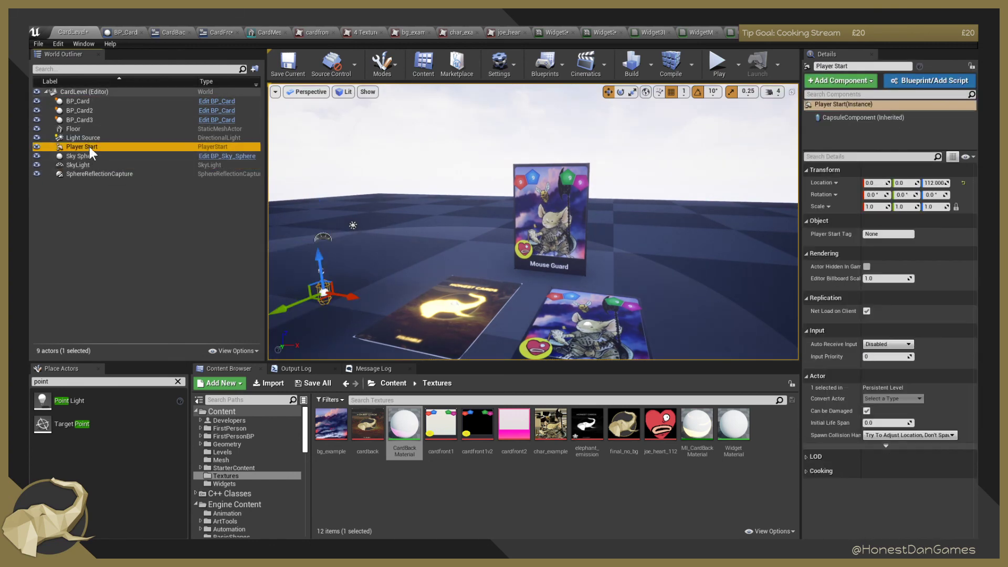
{"action": "left_click", "coordinate": [87, 139]}
{"action": "key", "text": "Delete"}
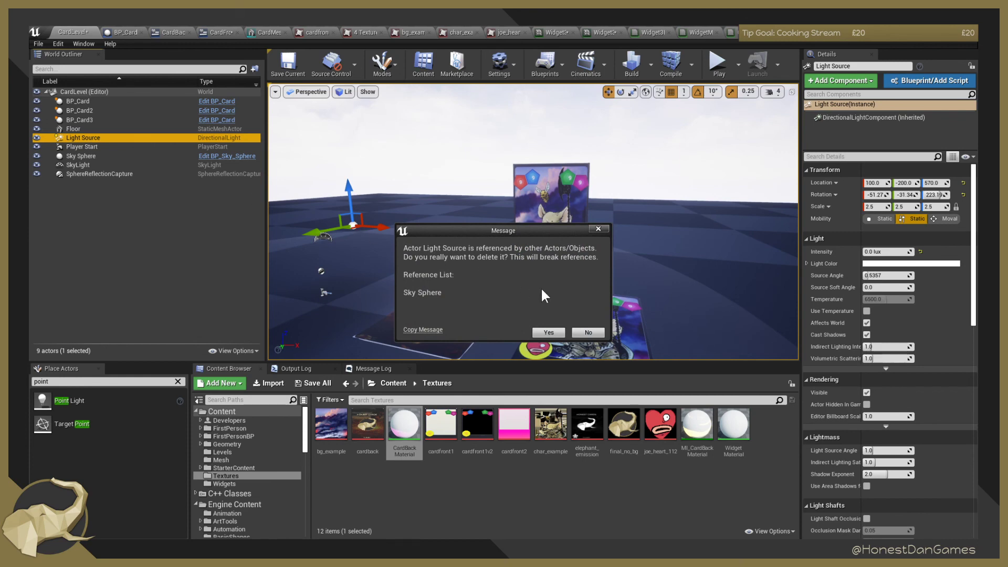
{"action": "left_click", "coordinate": [548, 332]}
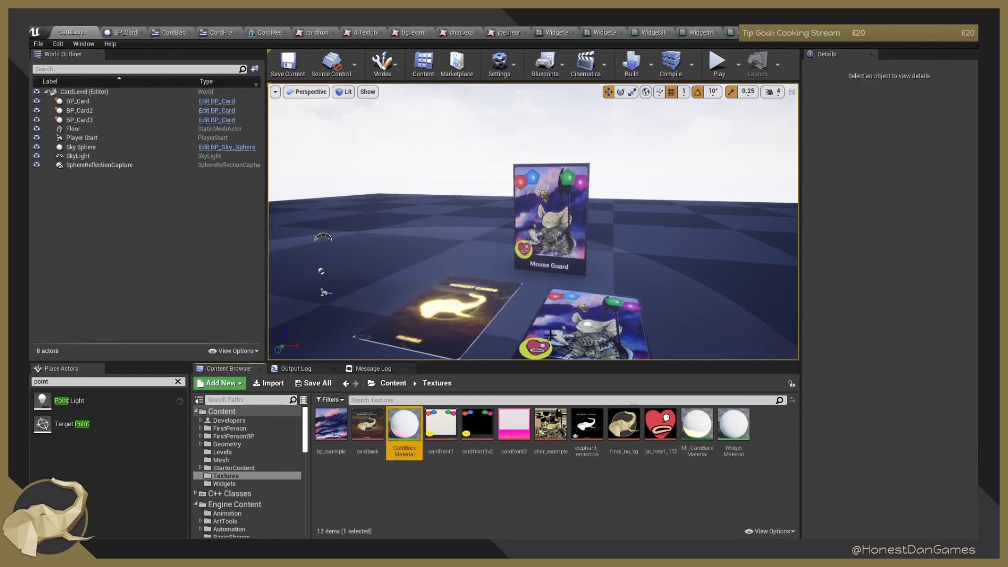
Delete SkyLight and Sky Sphere from the level.
{"action": "right_click_drag", "start_coordinate": [450, 261], "coordinate": [460, 236]}
{"action": "left_click", "coordinate": [87, 164]}
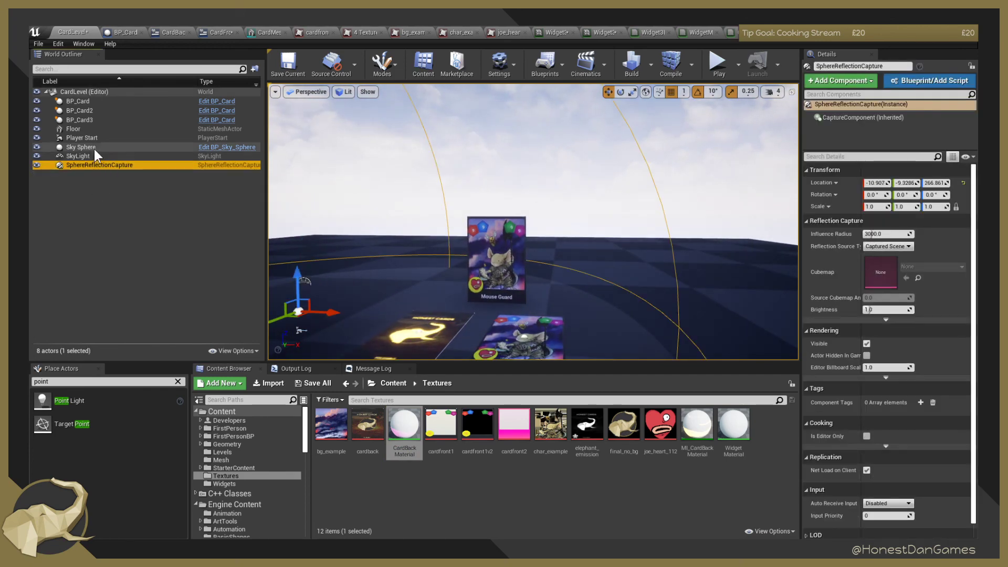
{"action": "left_click", "coordinate": [98, 154]}
{"action": "key", "text": "Delete"}
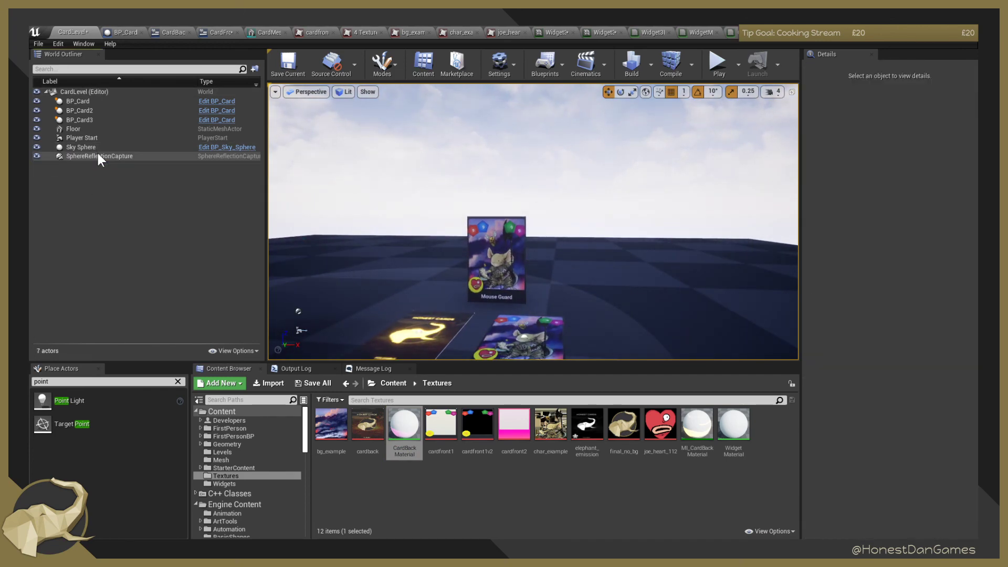
{"action": "left_click", "coordinate": [92, 147]}
{"action": "key", "text": "Delete"}
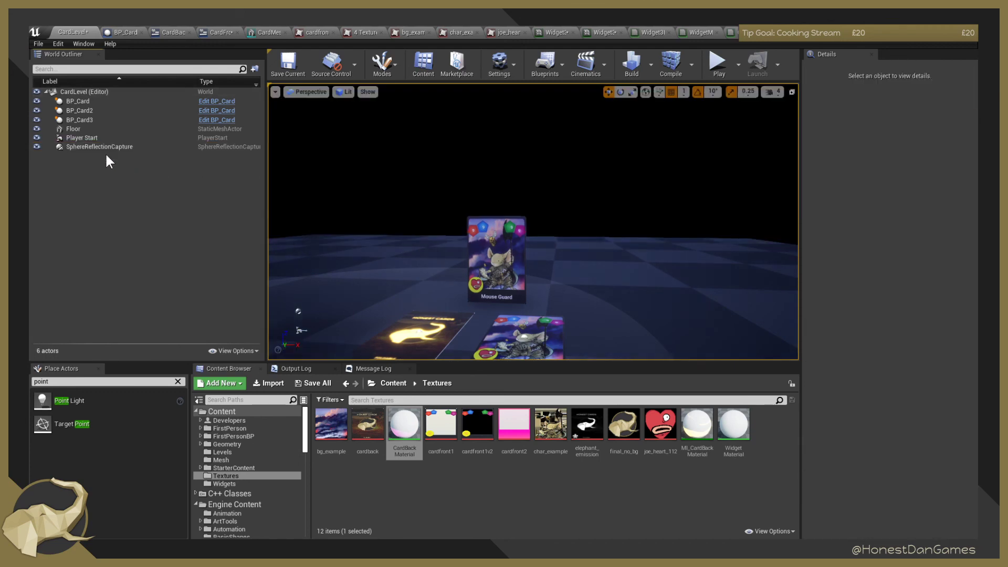
Try the scene without SphereReflectionCapture by deleting it, and undo the deletion.
{"action": "right_click_drag", "start_coordinate": [533, 222], "coordinate": [589, 242]}
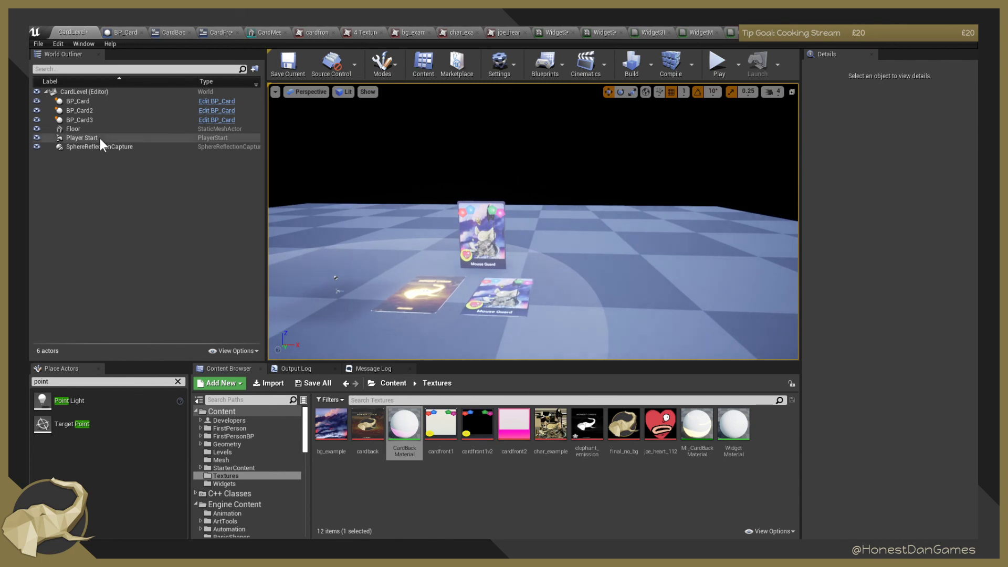
{"action": "left_click", "coordinate": [346, 92]}
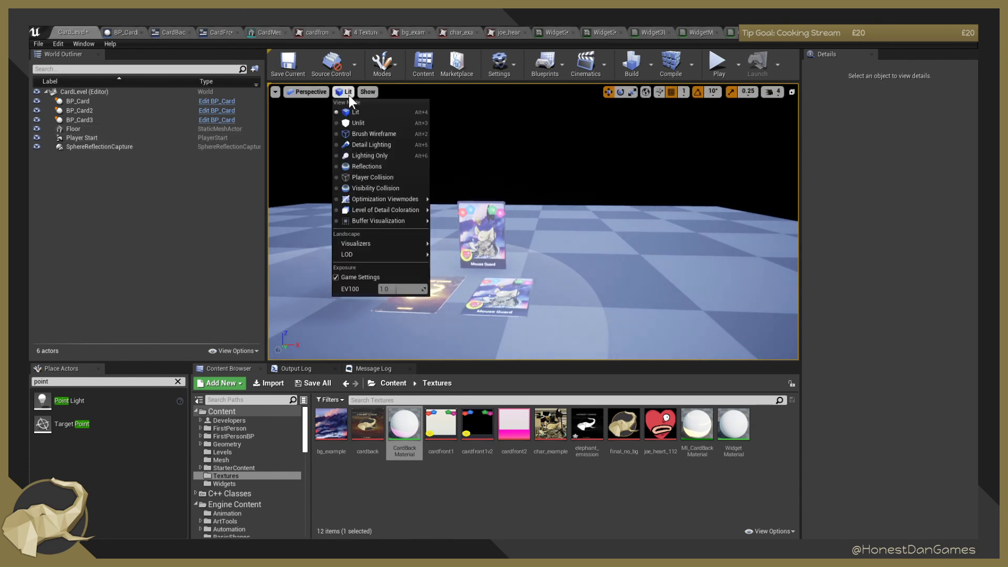
{"action": "left_click", "coordinate": [349, 95]}
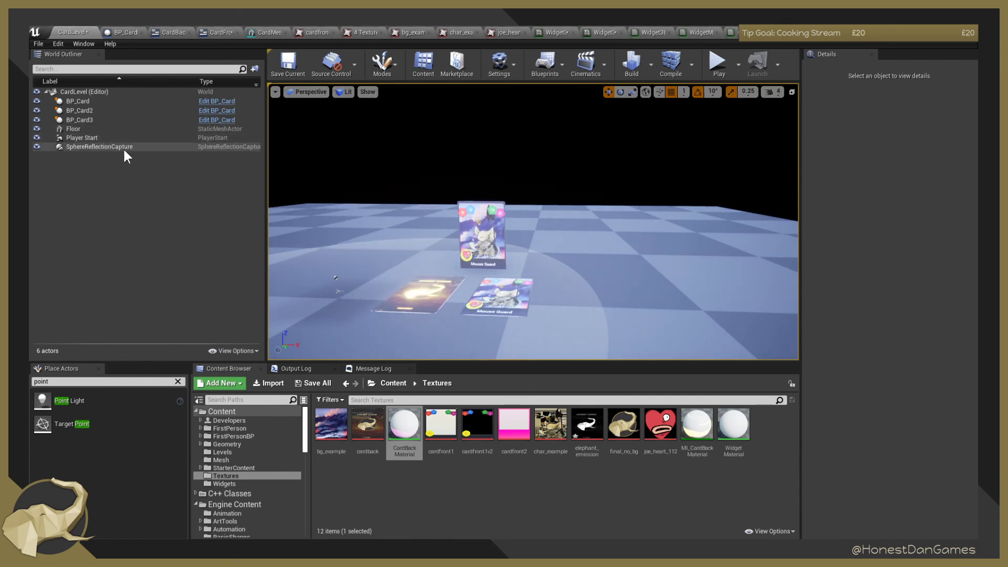
{"action": "left_click", "coordinate": [124, 148]}
{"action": "key", "text": "Delete"}
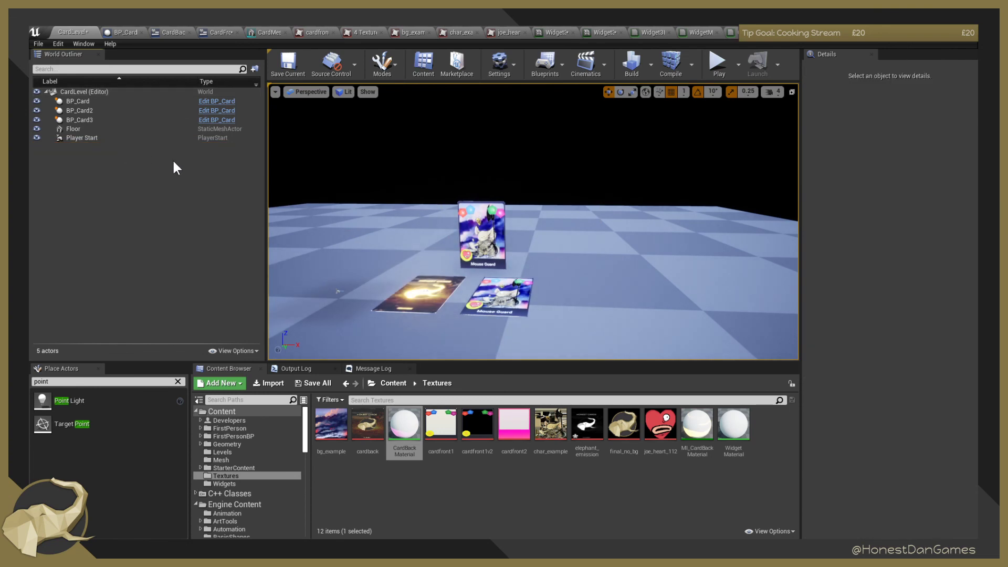
{"action": "key", "text": "ctrl+z"}
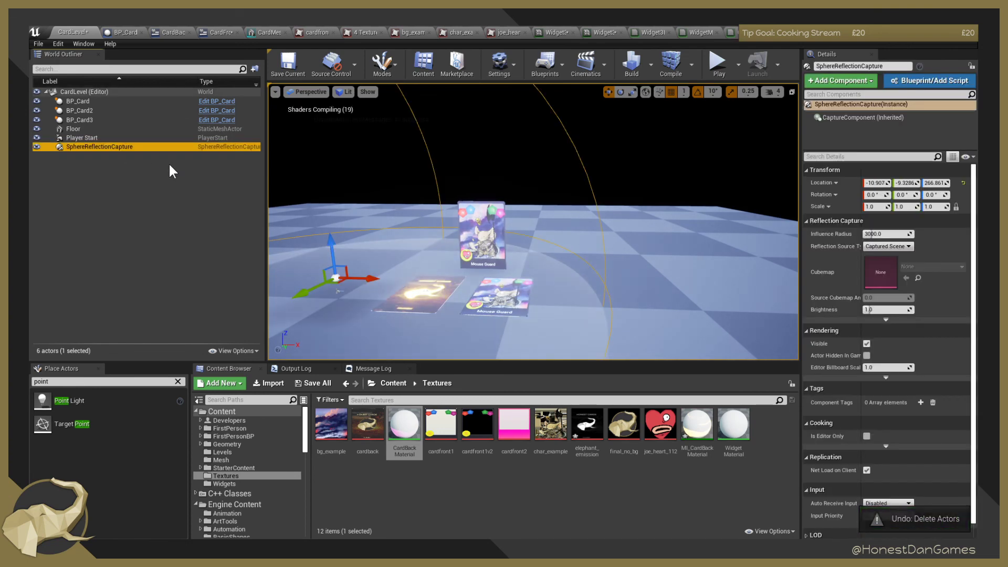
Move SphereReflectionCapture away from the cards along the X axis, to about X 6286.
{"action": "left_click_drag", "start_coordinate": [362, 278], "coordinate": [840, 298]}
{"action": "right_click_drag", "start_coordinate": [630, 236], "coordinate": [586, 262]}
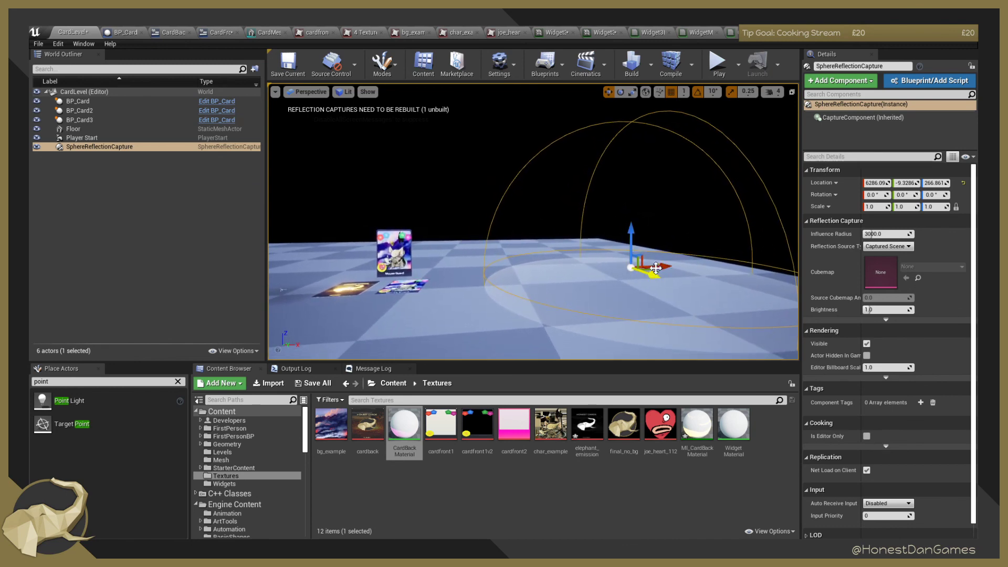
{"action": "mouse_move", "coordinate": [641, 245]}
{"action": "right_mouse_down"}
{"action": "mouse_move", "coordinate": [613, 245]}
{"action": "mouse_move", "coordinate": [648, 245]}
{"action": "right_mouse_up"}
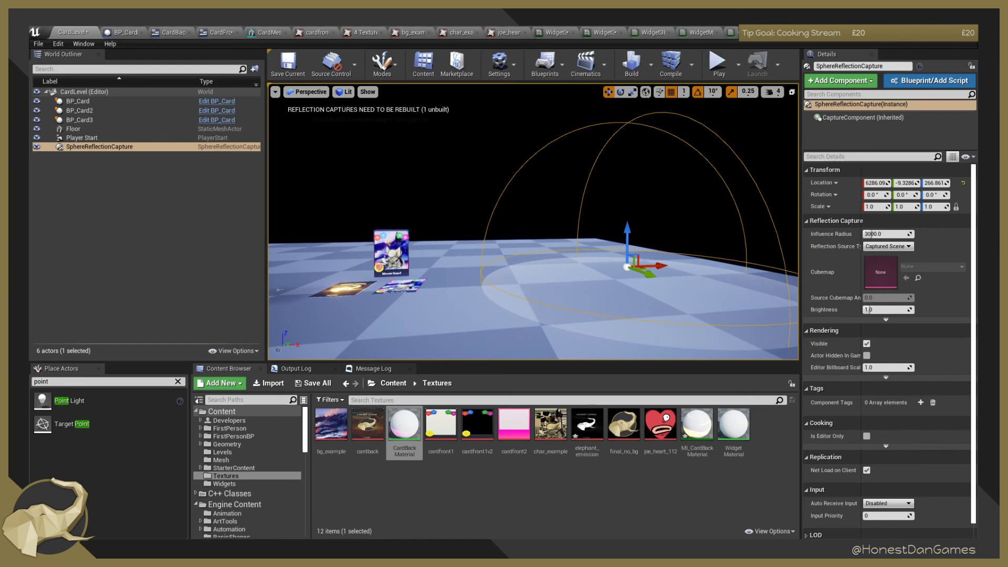
Try the scene without the glowing card back by deleting BP_Card2, and undo the deletion.
{"action": "left_click", "coordinate": [351, 289]}
{"action": "key", "text": "Delete"}
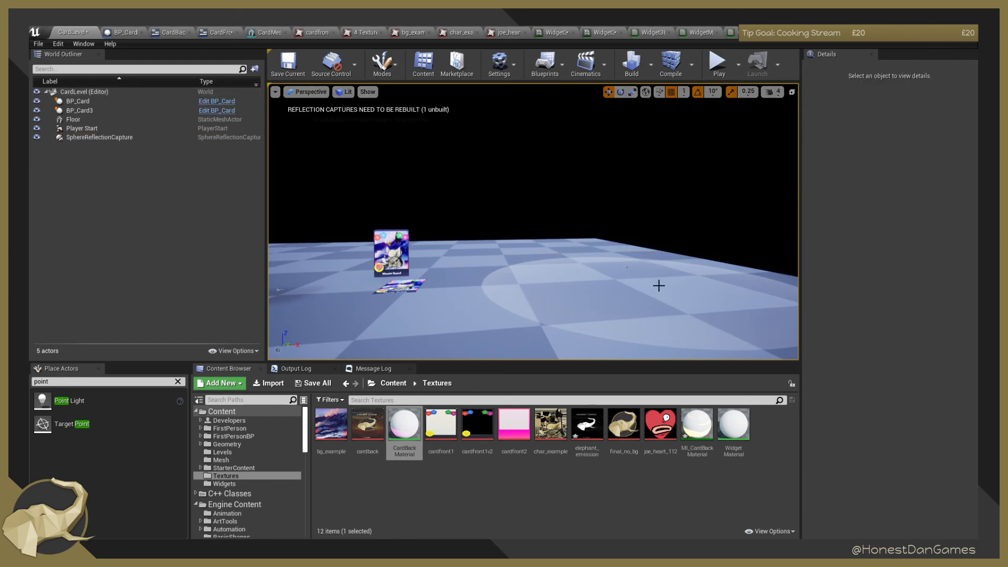
{"action": "key", "text": "ctrl+z"}
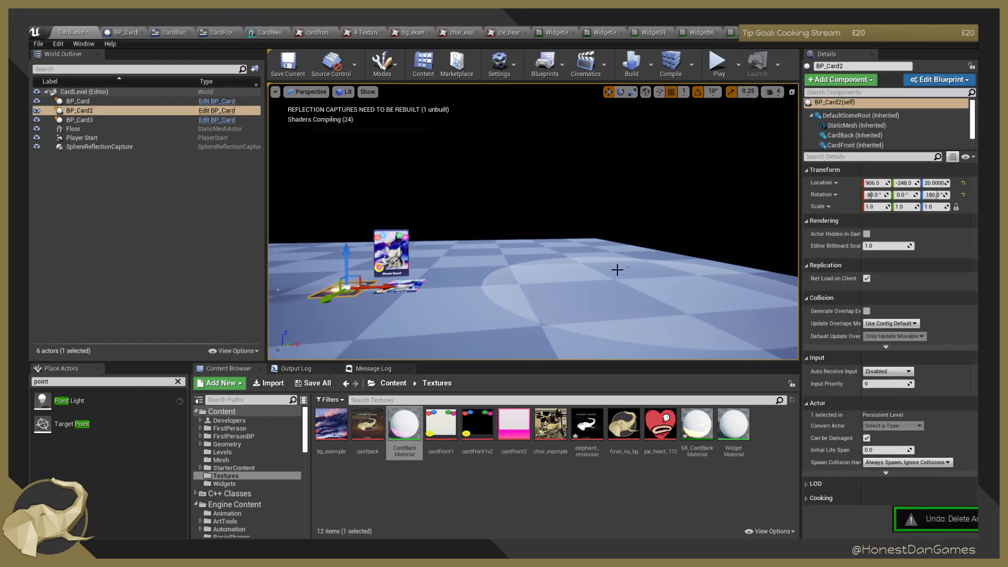
Delete SphereReflectionCapture from the level and bring the three cards back into close view.
{"action": "left_click", "coordinate": [623, 269]}
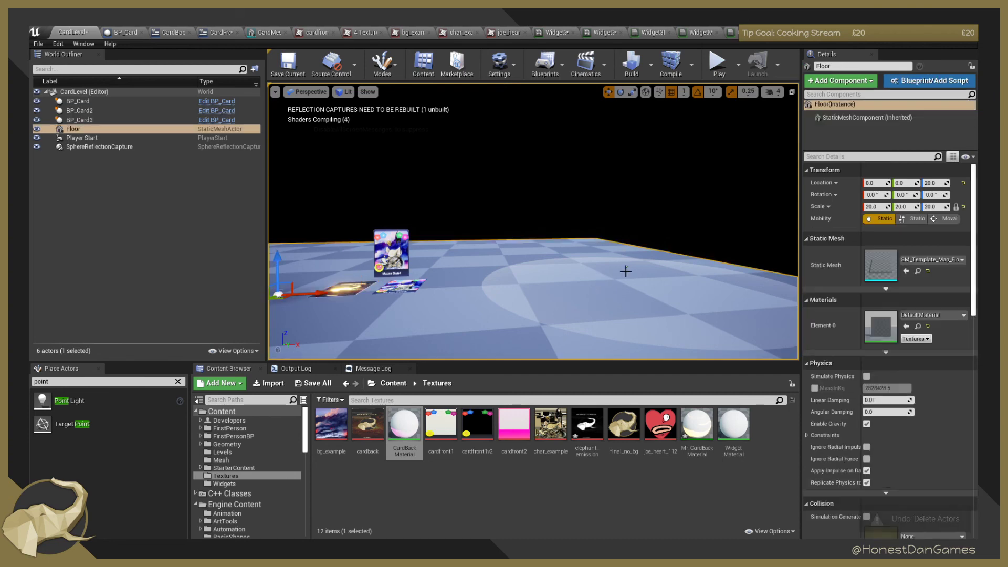
{"action": "left_click", "coordinate": [598, 282]}
{"action": "key", "text": "Delete"}
{"action": "right_click_drag", "start_coordinate": [549, 279], "coordinate": [459, 252]}
{"action": "key", "text": "w"}
{"action": "right_click_drag", "start_coordinate": [504, 287], "coordinate": [515, 282]}
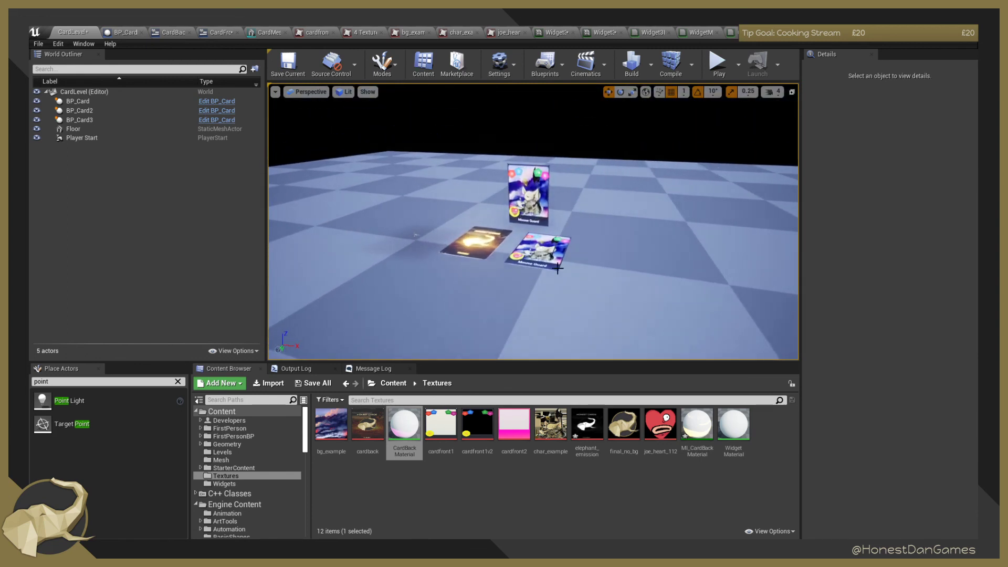
Try the floor without any cards by deleting all three together, and undo the deletion.
{"action": "left_click", "coordinate": [538, 250]}
{"action": "left_click", "coordinate": [475, 242], "text": "ctrl"}
{"action": "left_click", "coordinate": [538, 187], "text": "ctrl"}
{"action": "key", "text": "Delete"}
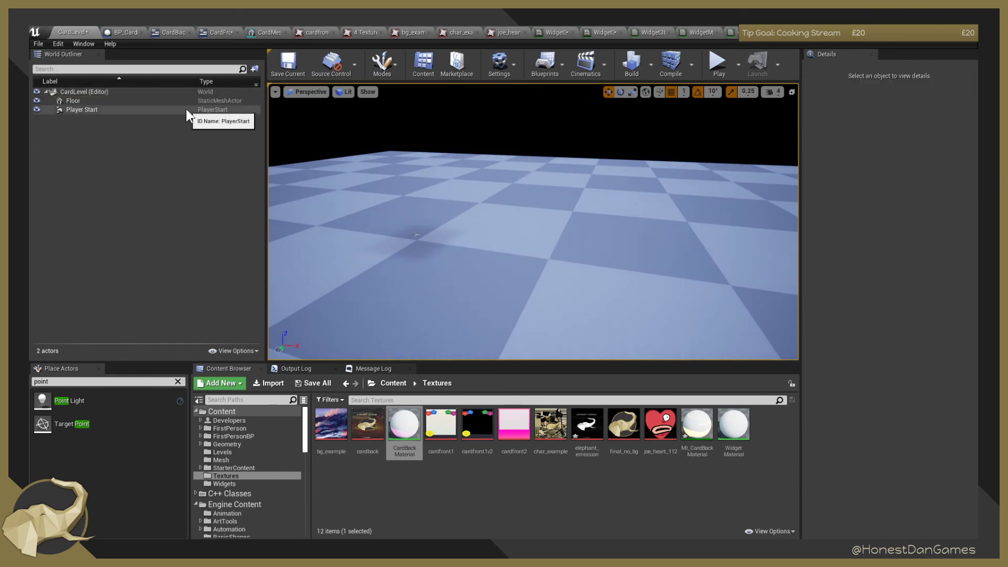
{"action": "key", "text": "ctrl+z"}
{"action": "key", "text": "ctrl+z"}
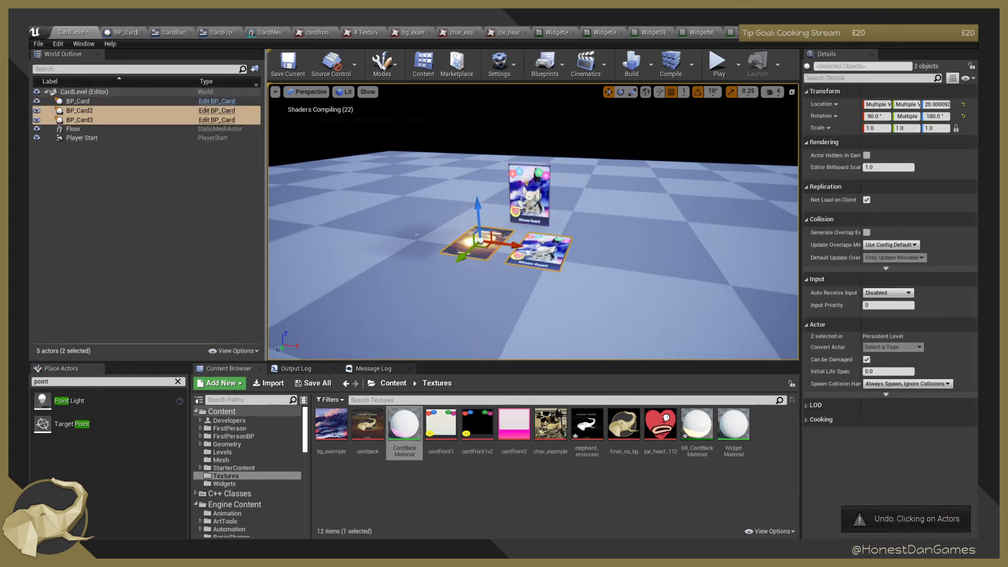
Compare the cards and floor in Unlit view mode and Lit view mode.
{"action": "right_click_drag", "start_coordinate": [424, 253], "coordinate": [659, 197]}
{"action": "key", "text": "w"}
{"action": "left_click", "coordinate": [436, 246]}
{"action": "key", "text": "s"}
{"action": "left_click", "coordinate": [481, 224]}
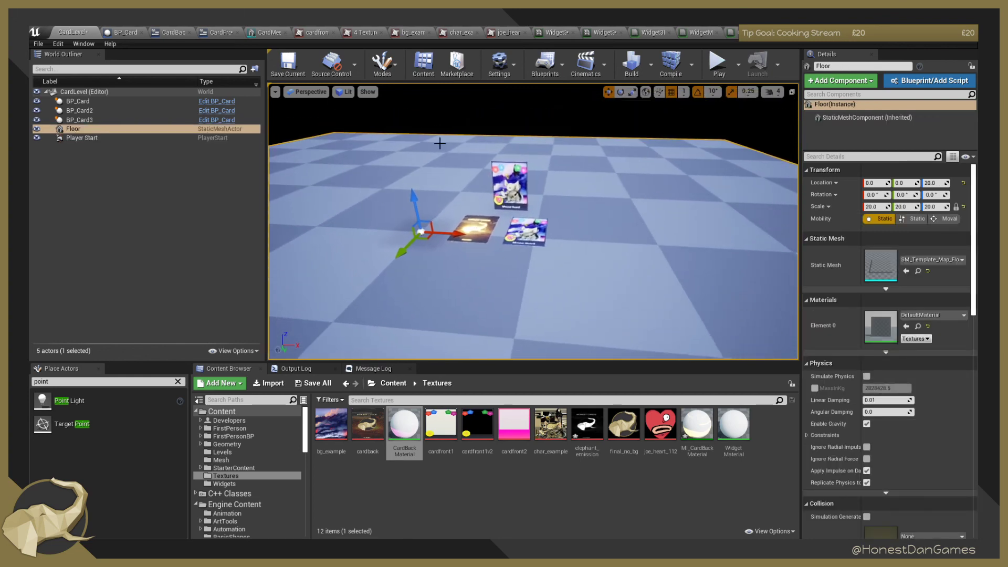
{"action": "left_click", "coordinate": [345, 92]}
{"action": "left_click", "coordinate": [365, 124]}
{"action": "left_click", "coordinate": [345, 92]}
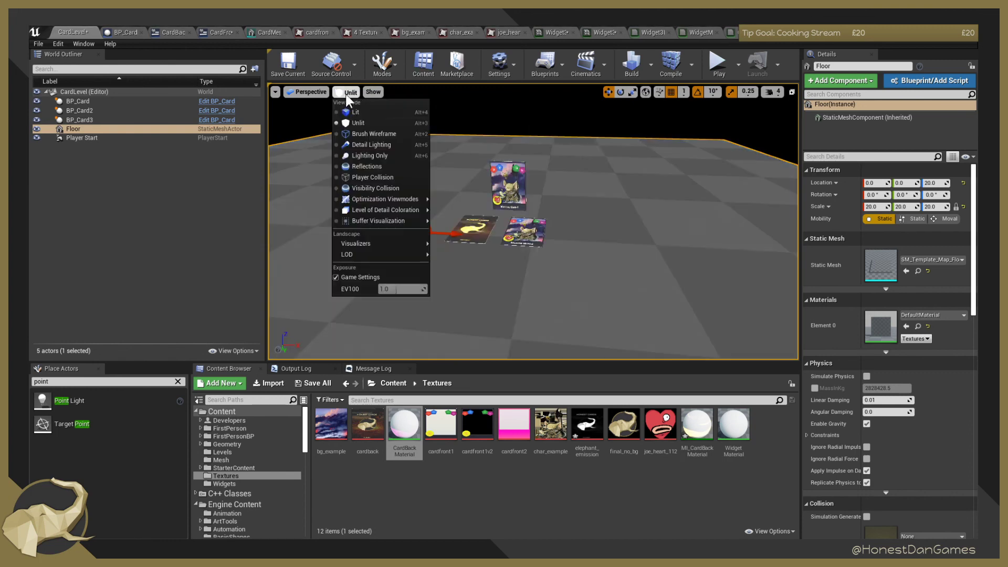
{"action": "left_click", "coordinate": [367, 113]}
{"action": "left_click", "coordinate": [346, 93]}
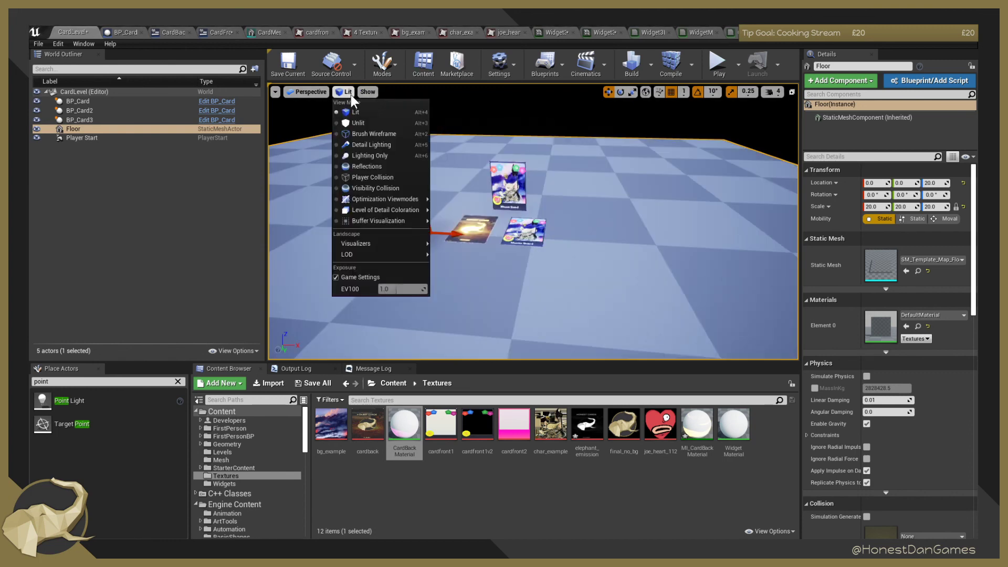
{"action": "left_click", "coordinate": [351, 93]}
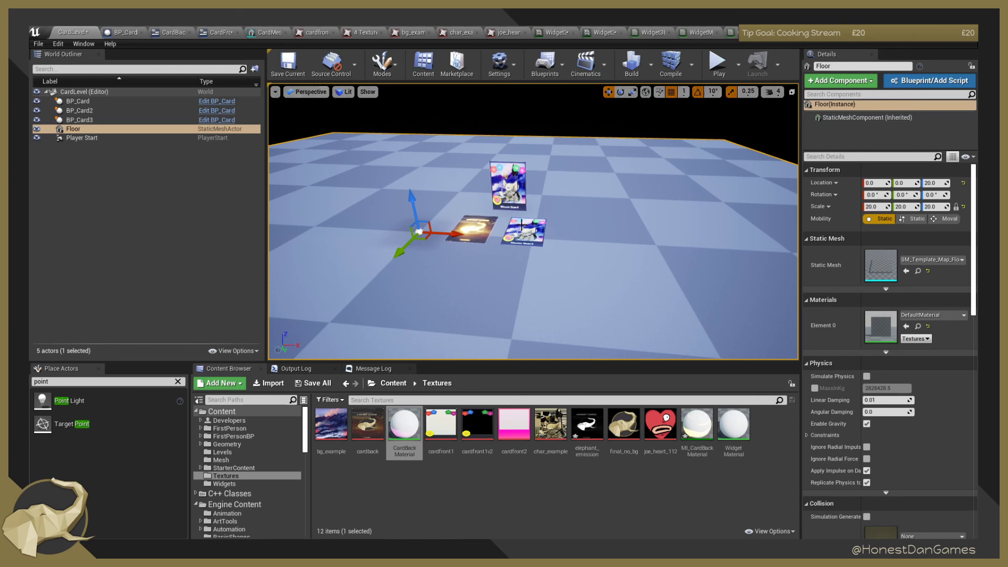
{"action": "right_click_drag", "start_coordinate": [522, 225], "coordinate": [351, 187]}
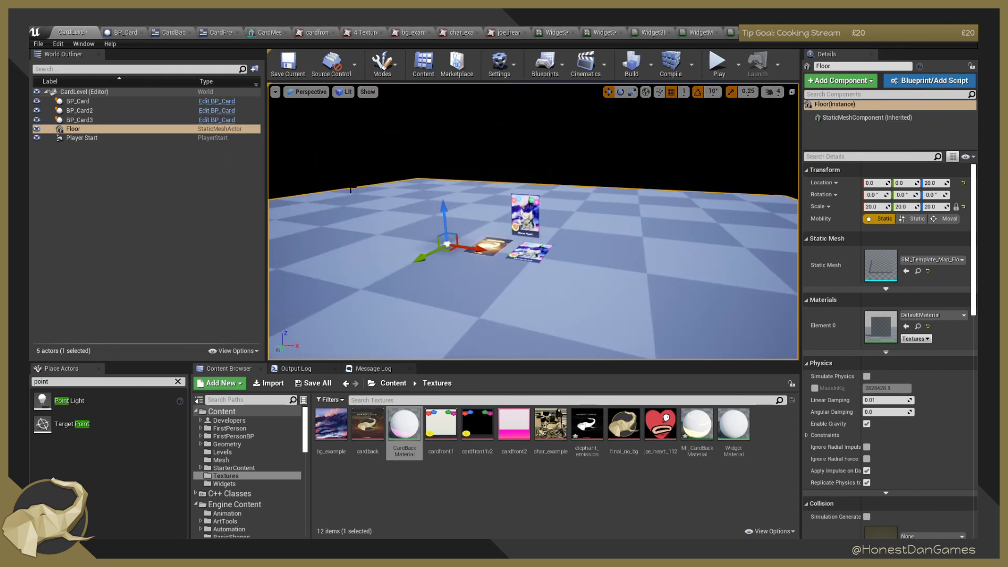
{"action": "left_click", "coordinate": [132, 98]}
{"action": "left_click", "coordinate": [126, 109]}
{"action": "left_click", "coordinate": [118, 130]}
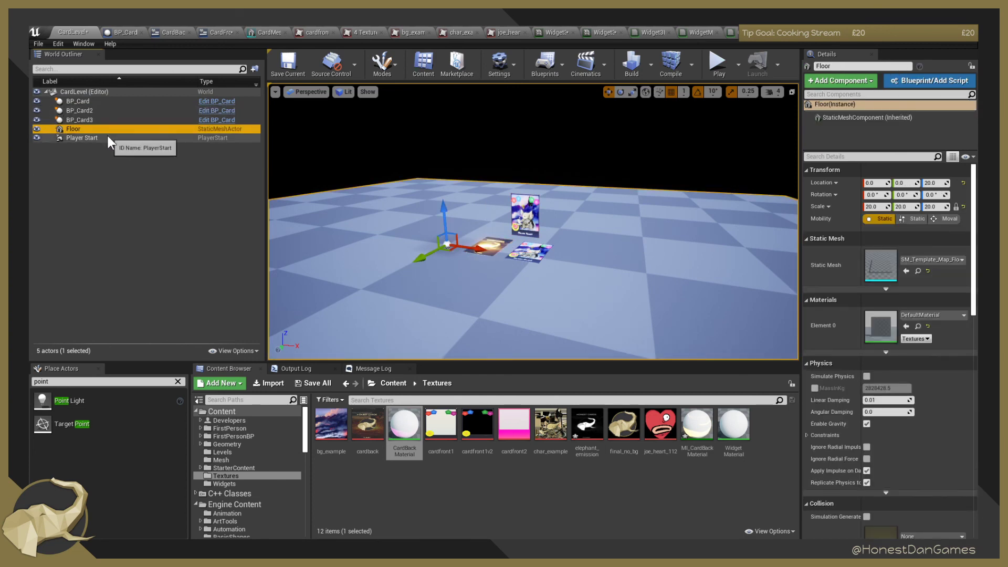
{"action": "left_click", "coordinate": [108, 136]}
{"action": "left_click", "coordinate": [112, 129]}
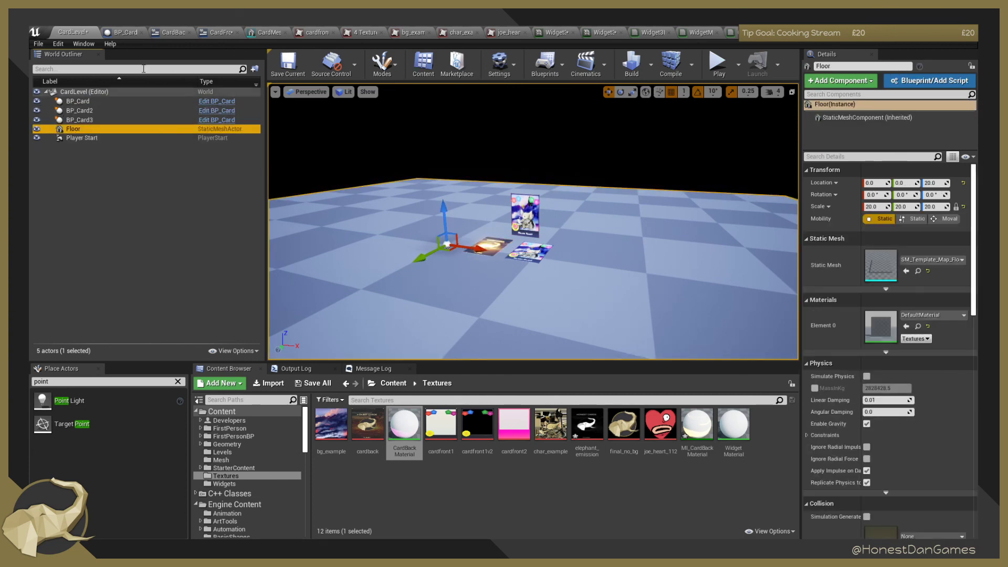
{"action": "left_click", "coordinate": [58, 44]}
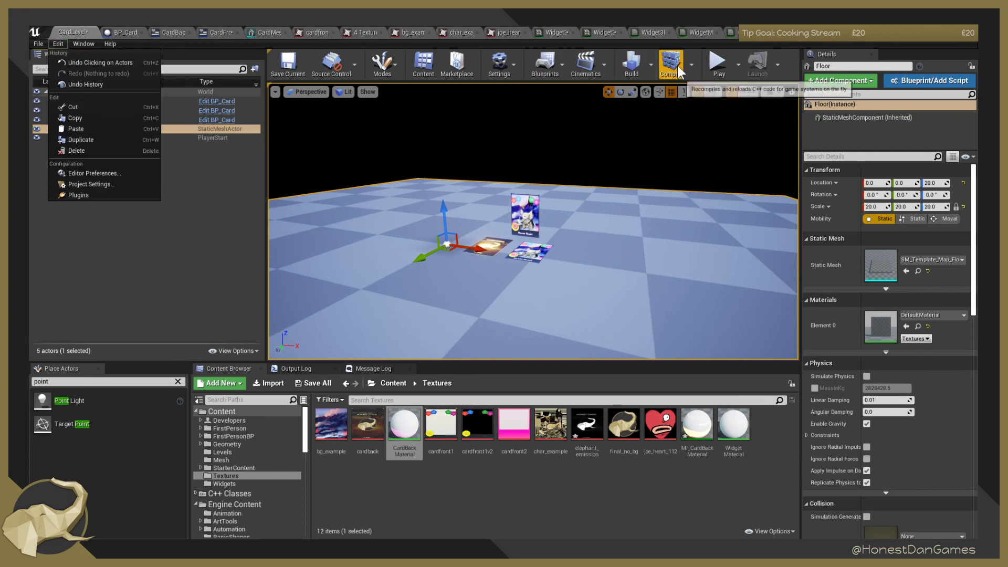
{"action": "mouse_move", "coordinate": [620, 189]}
{"action": "right_mouse_down"}
{"action": "mouse_move", "coordinate": [624, 105]}
{"action": "mouse_move", "coordinate": [618, 188]}
{"action": "right_mouse_up"}
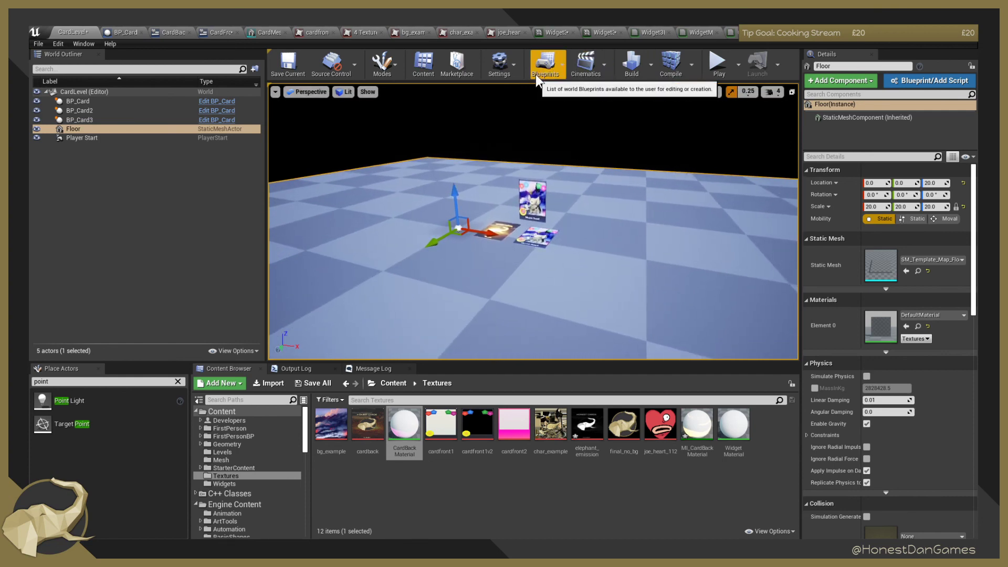
Build only the lighting for CardLevel.
{"action": "left_click", "coordinate": [652, 67]}
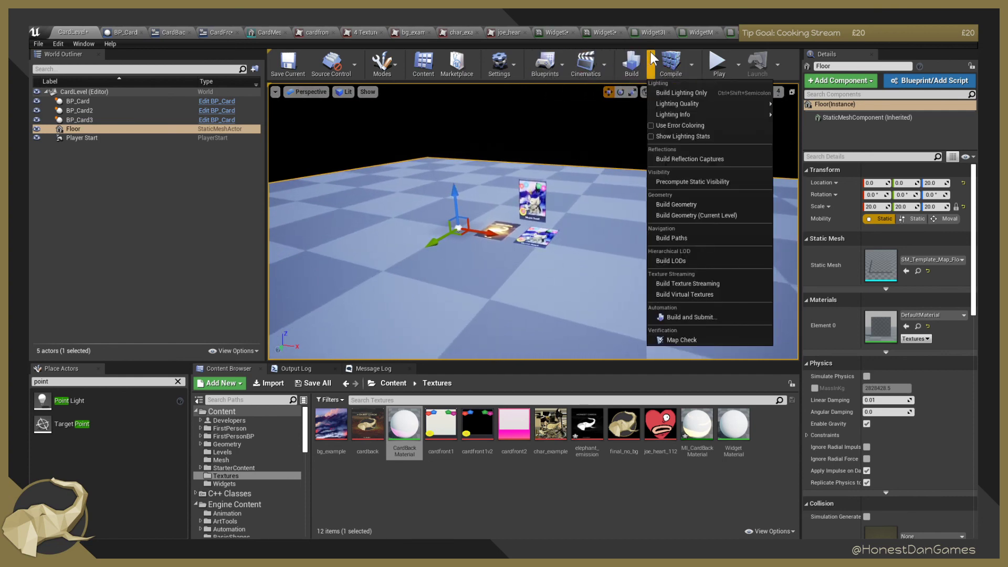
{"action": "left_click", "coordinate": [632, 66]}
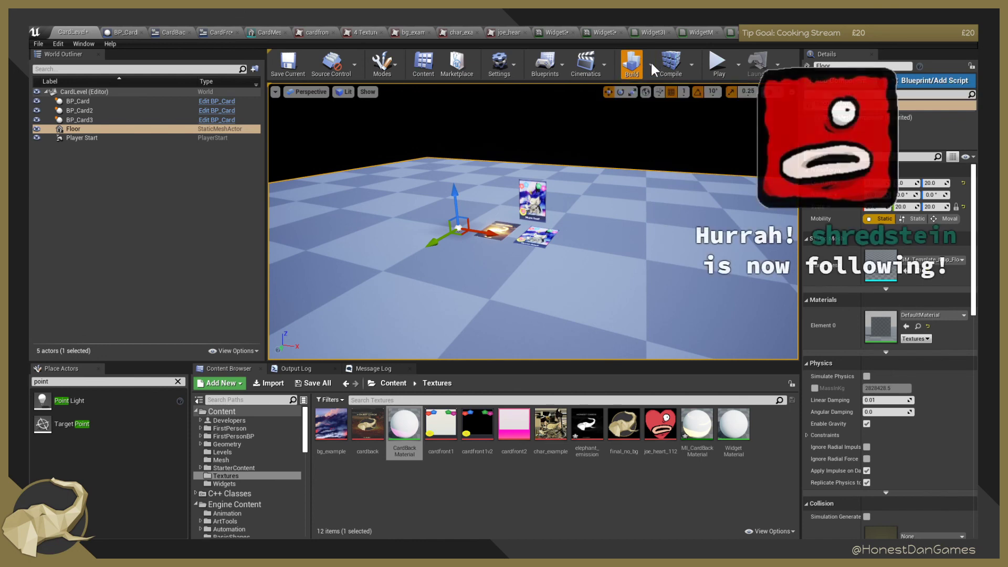
{"action": "left_click", "coordinate": [652, 62]}
{"action": "left_click", "coordinate": [680, 92]}
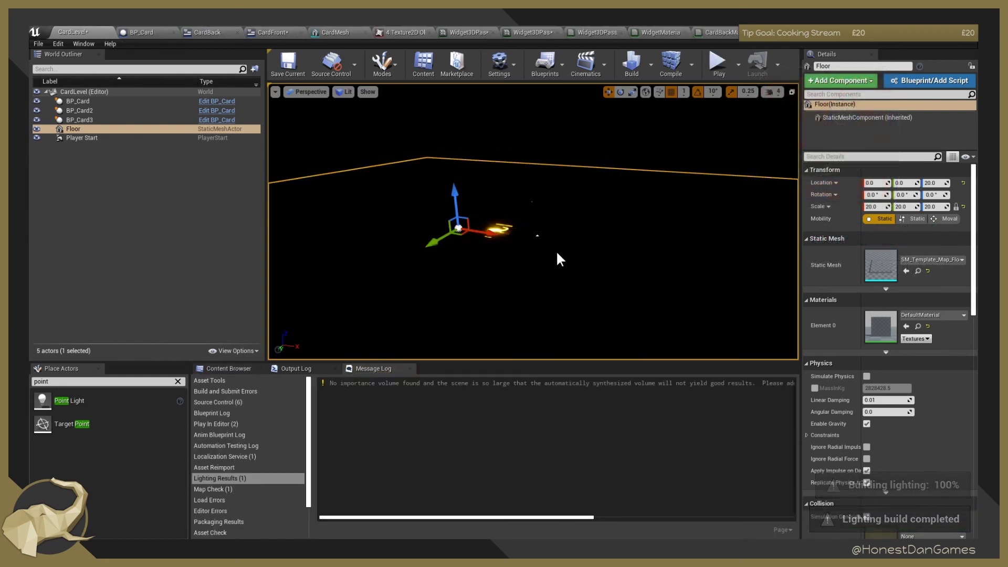
Examine the glowing card back in the rebuilt scene and select all three cards together.
{"action": "right_click_drag", "start_coordinate": [556, 250], "coordinate": [596, 252]}
{"action": "key", "text": "w"}
{"action": "key", "text": "w"}
{"action": "key", "text": "s"}
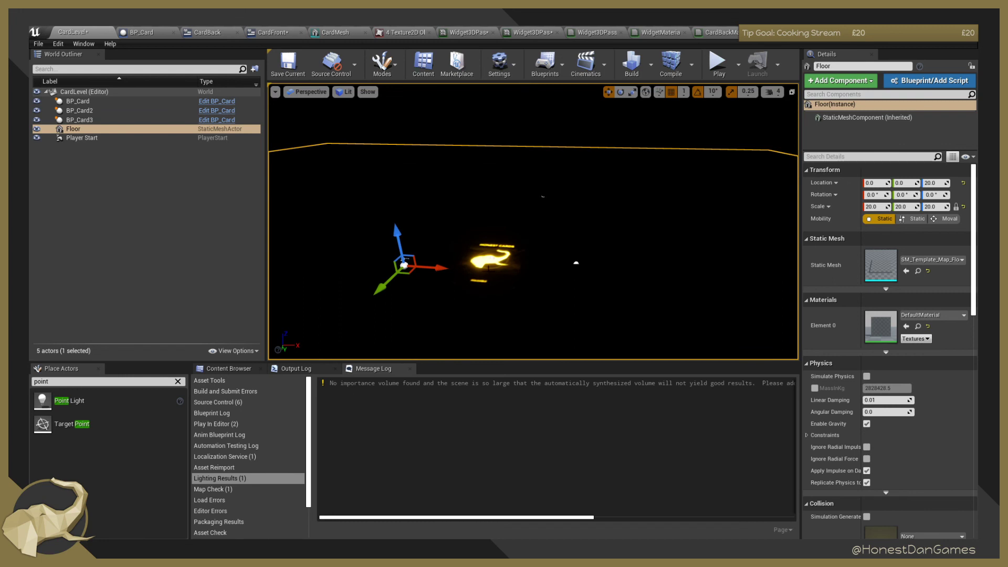
{"action": "left_click", "coordinate": [492, 265]}
{"action": "left_click", "coordinate": [576, 265], "text": "ctrl"}
{"action": "left_click", "coordinate": [550, 218], "text": "ctrl"}
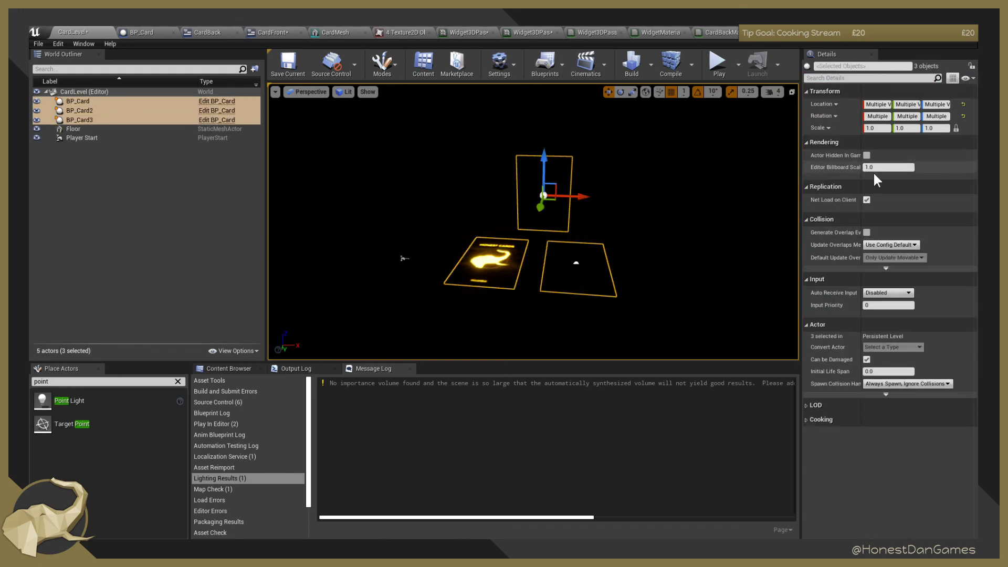
Search the BP_Card blueprint's class defaults for "stat", clear the search, and return to CardLevel.
{"action": "left_click", "coordinate": [220, 32]}
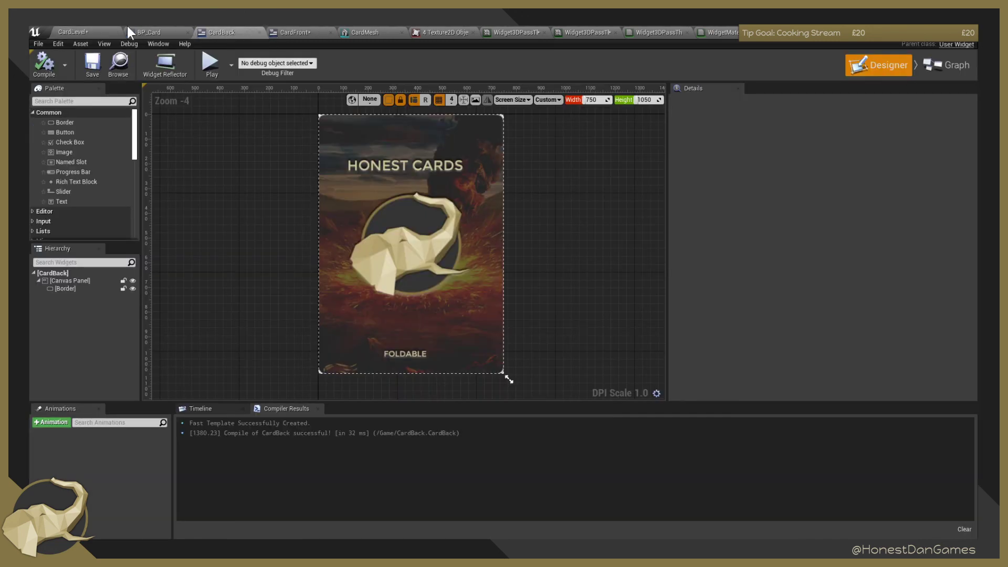
{"action": "left_click", "coordinate": [146, 33]}
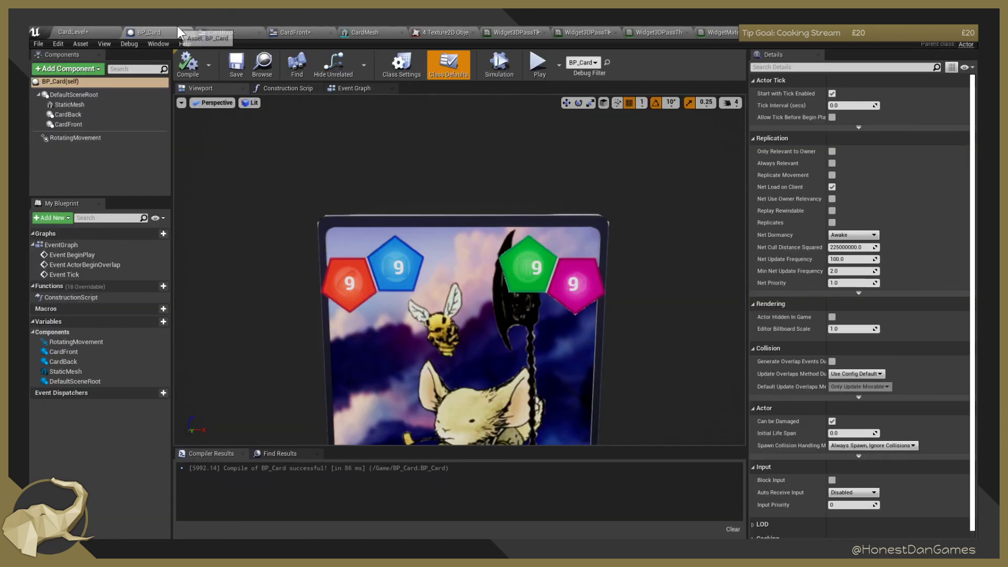
{"action": "left_click", "coordinate": [782, 67]}
{"action": "type", "text": "st"}
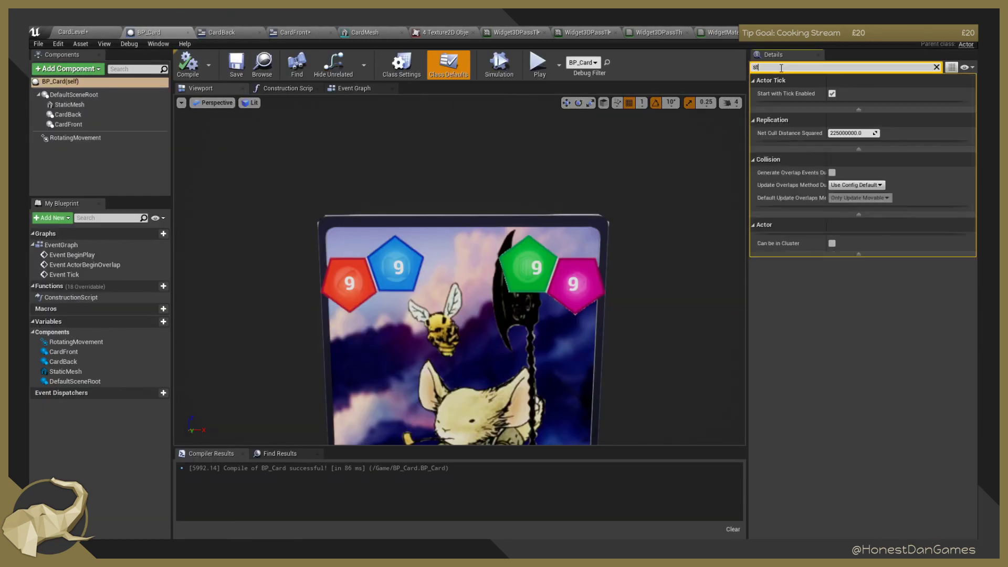
{"action": "type", "text": "at"}
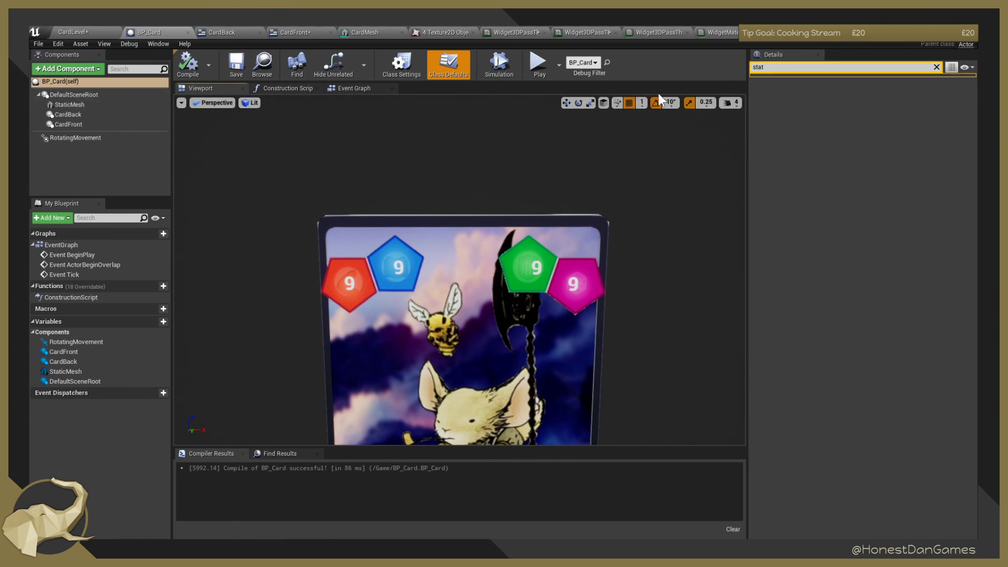
{"action": "key", "text": "BackSpace"}
{"action": "key", "text": "BackSpace"}
{"action": "key", "text": "BackSpace"}
{"action": "key", "text": "BackSpace"}
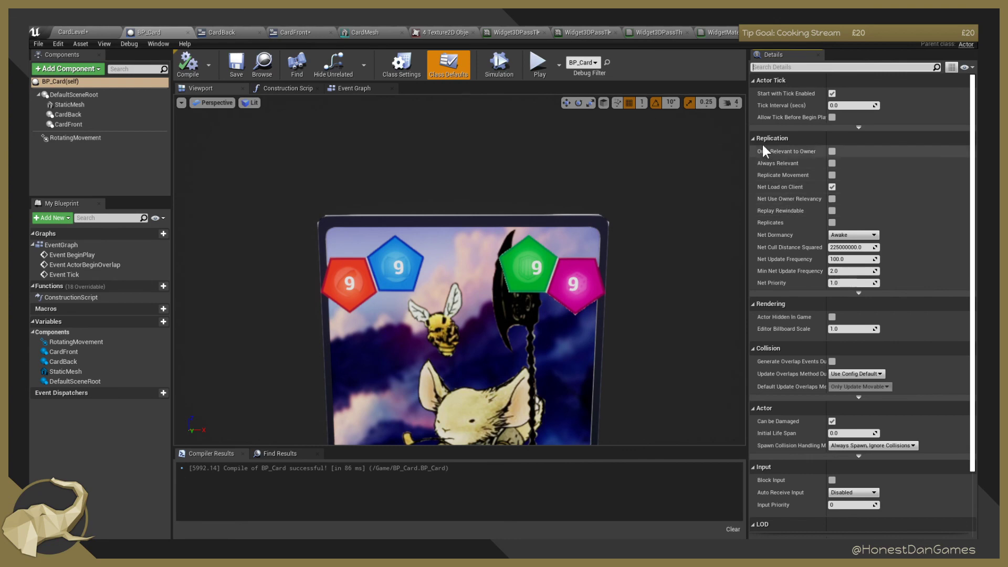
{"action": "left_click", "coordinate": [85, 33]}
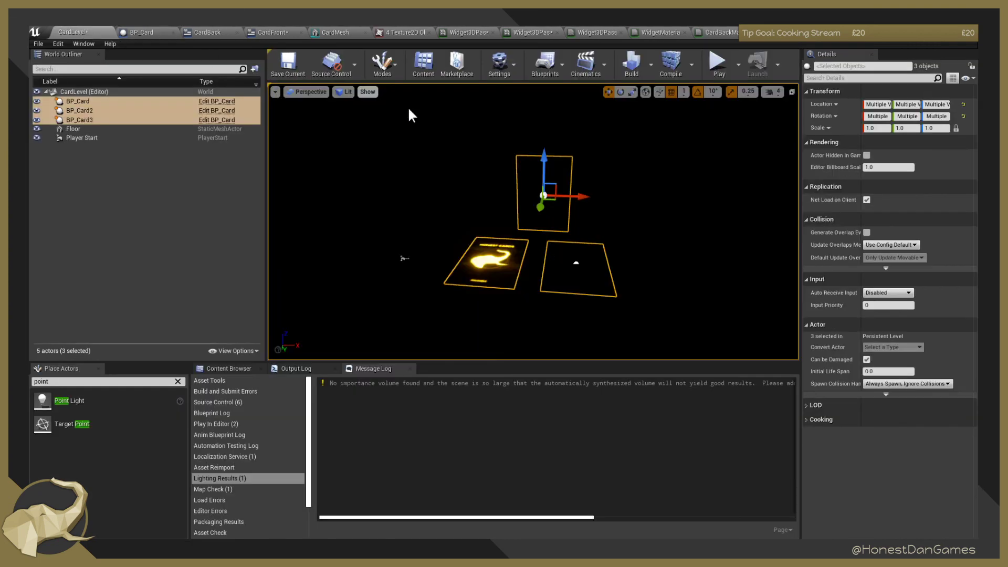
Search the details of the upright BP_Card in the level for "sta" and clear the search.
{"action": "left_click", "coordinate": [544, 195]}
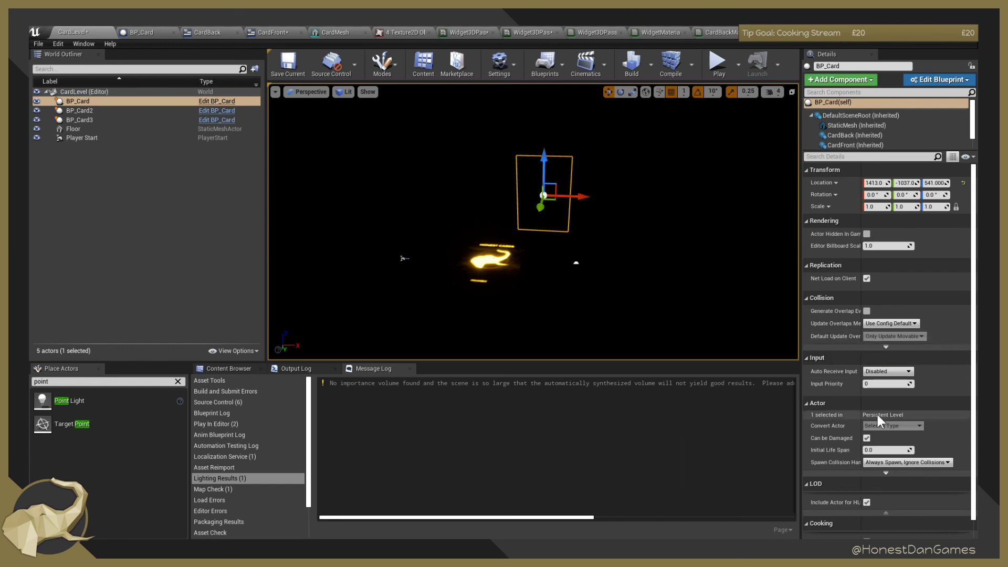
{"action": "left_click", "coordinate": [840, 156]}
{"action": "type", "text": "sta"}
{"action": "key", "text": "BackSpace"}
{"action": "key", "text": "BackSpace"}
{"action": "key", "text": "BackSpace"}
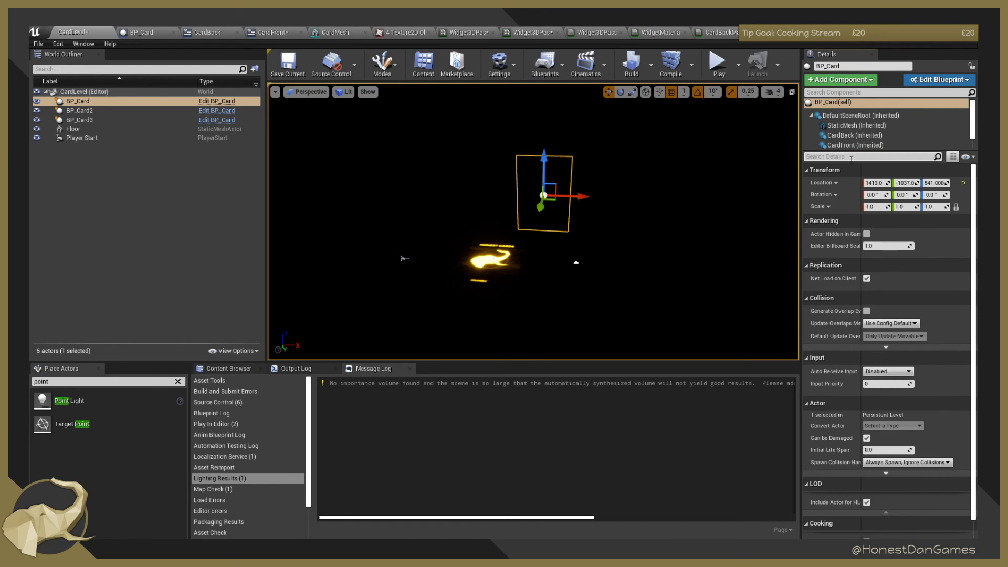
Compare the transform and mobility details of Floor with those of BP_Card.
{"action": "left_click", "coordinate": [677, 221]}
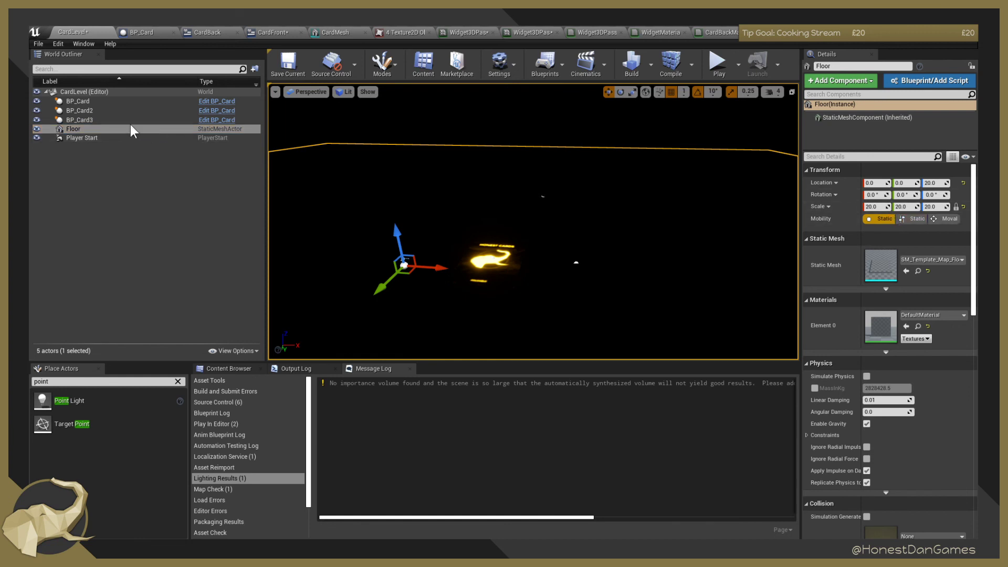
{"action": "left_click", "coordinate": [97, 99]}
{"action": "left_click", "coordinate": [96, 92]}
{"action": "left_click", "coordinate": [90, 100]}
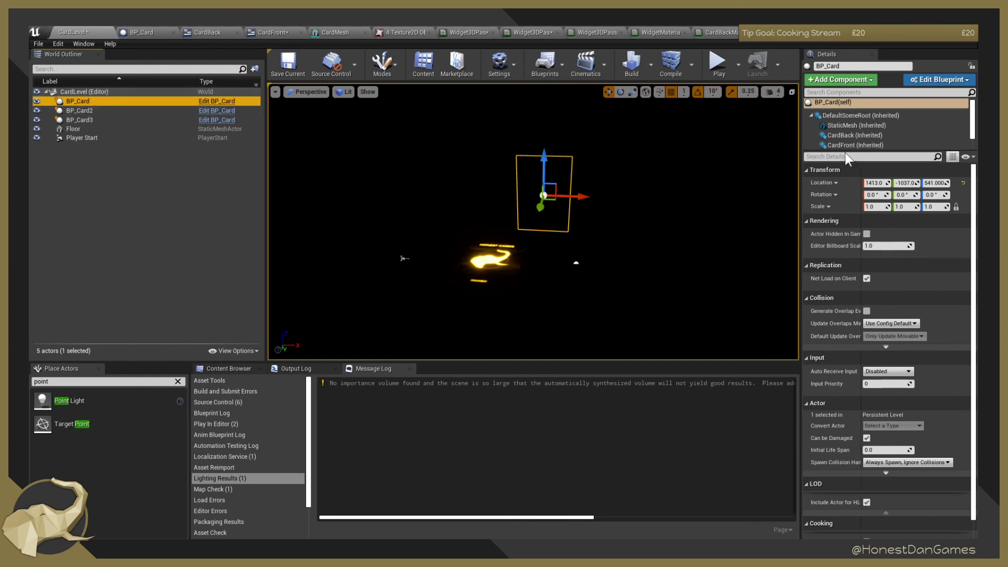
{"action": "left_click", "coordinate": [83, 129]}
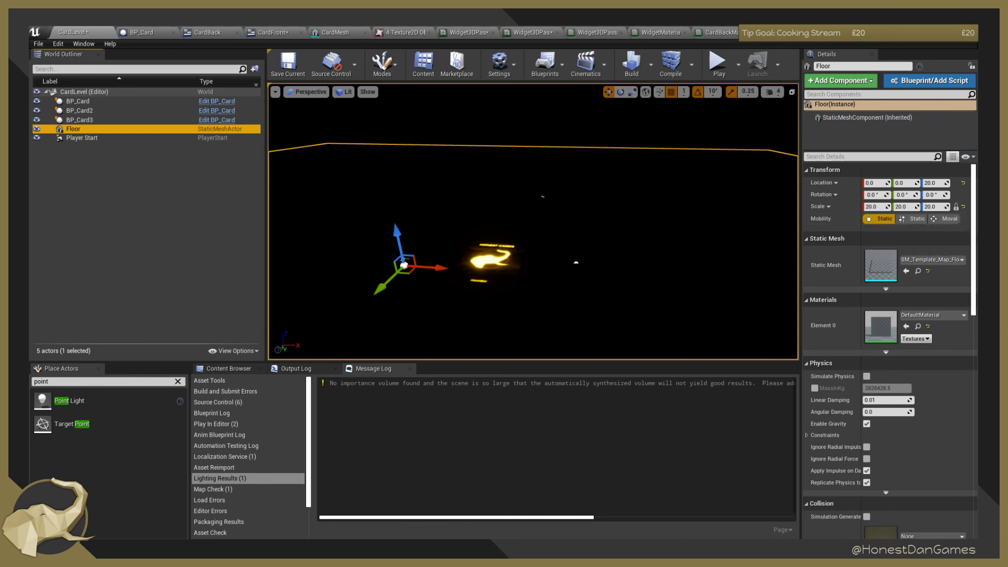
{"action": "left_click", "coordinate": [130, 102]}
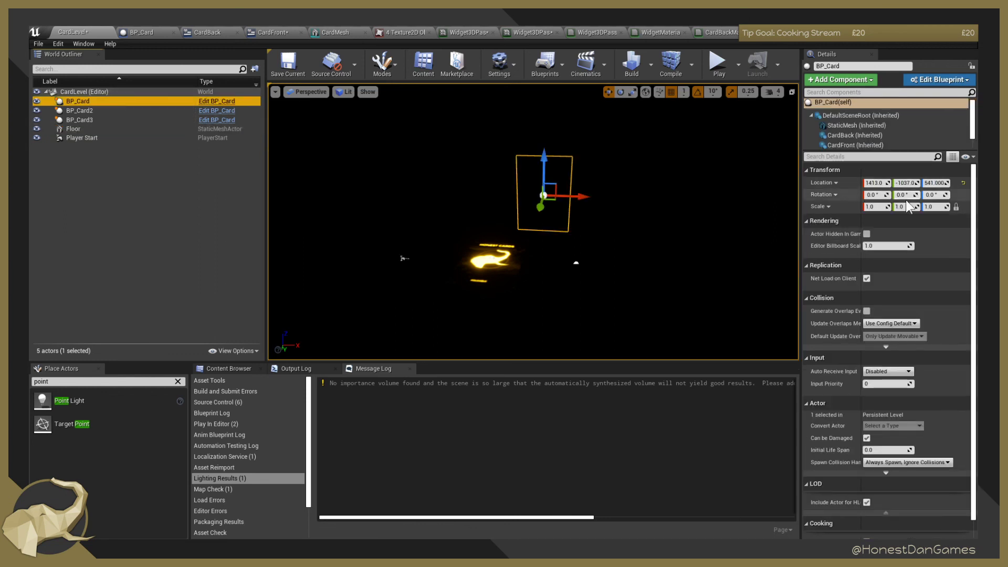
{"action": "right_click_drag", "start_coordinate": [399, 225], "coordinate": [413, 221]}
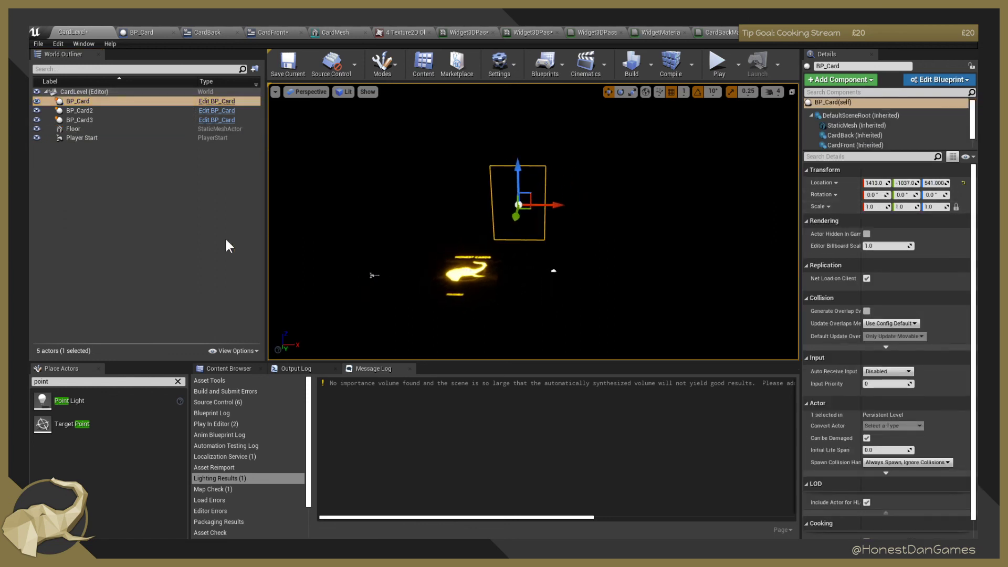
Place a point light on the floor near the cards with intensity about 54.1 cd and attenuation radius about 5006.
{"action": "left_click_drag", "start_coordinate": [68, 400], "coordinate": [413, 226]}
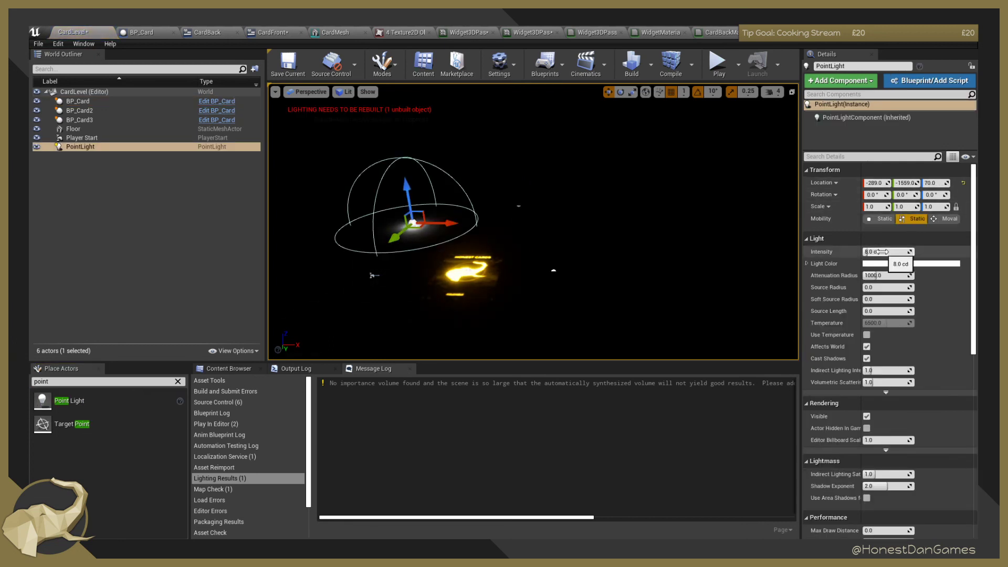
{"action": "left_click_drag", "start_coordinate": [867, 252], "coordinate": [895, 277]}
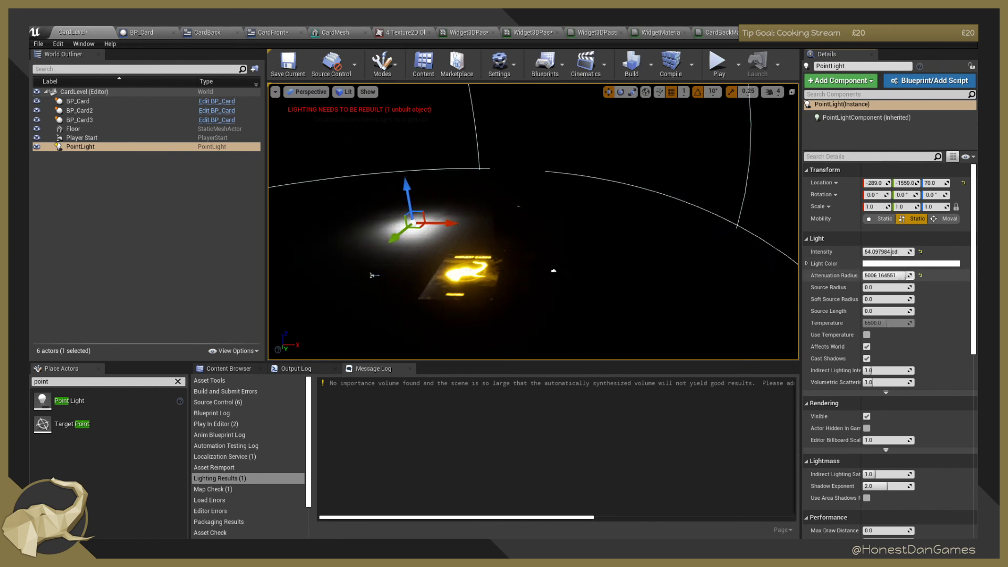
Move the point light above and beside the face-up cards, to about X 2538, Y -144, Z 1055.
{"action": "mouse_move", "coordinate": [437, 208]}
{"action": "right_mouse_down"}
{"action": "mouse_move", "coordinate": [431, 195]}
{"action": "mouse_move", "coordinate": [437, 208]}
{"action": "right_mouse_up"}
{"action": "left_click_drag", "start_coordinate": [437, 208], "coordinate": [496, 265]}
{"action": "right_click_drag", "start_coordinate": [486, 250], "coordinate": [507, 261]}
{"action": "left_click_drag", "start_coordinate": [422, 243], "coordinate": [398, 93]}
{"action": "mouse_move", "coordinate": [398, 94]}
{"action": "right_mouse_down"}
{"action": "mouse_move", "coordinate": [372, 74]}
{"action": "mouse_move", "coordinate": [385, 84]}
{"action": "right_mouse_up"}
{"action": "left_click_drag", "start_coordinate": [454, 179], "coordinate": [817, 194]}
{"action": "key", "text": "s"}
{"action": "mouse_move", "coordinate": [736, 252]}
{"action": "right_mouse_down"}
{"action": "mouse_move", "coordinate": [764, 251]}
{"action": "mouse_move", "coordinate": [729, 249]}
{"action": "right_mouse_up"}
{"action": "key", "text": "w"}
{"action": "key", "text": "d"}
{"action": "scroll", "coordinate": [349, 284], "scroll_direction": "down", "scroll_amount": 2}
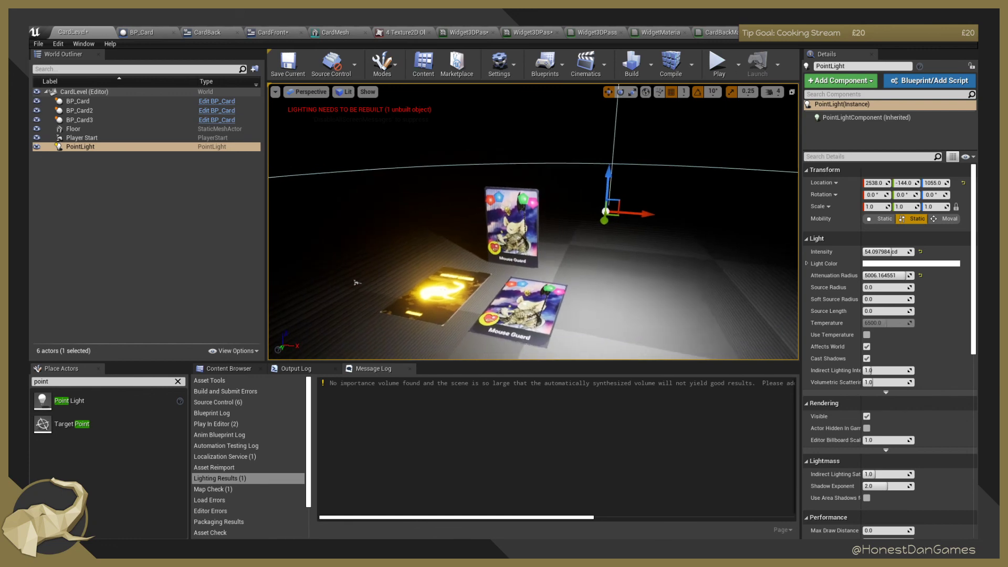
Give the point light a warm yellow colour, sRGB hex FFE19CFF, and set its intensity to about 28.4 cd.
{"action": "left_click", "coordinate": [916, 263]}
{"action": "mouse_move", "coordinate": [791, 327]}
{"action": "left_mouse_down"}
{"action": "mouse_move", "coordinate": [771, 351]}
{"action": "mouse_move", "coordinate": [792, 354]}
{"action": "mouse_move", "coordinate": [765, 346]}
{"action": "mouse_move", "coordinate": [758, 355]}
{"action": "mouse_move", "coordinate": [772, 369]}
{"action": "mouse_move", "coordinate": [786, 365]}
{"action": "left_mouse_up"}
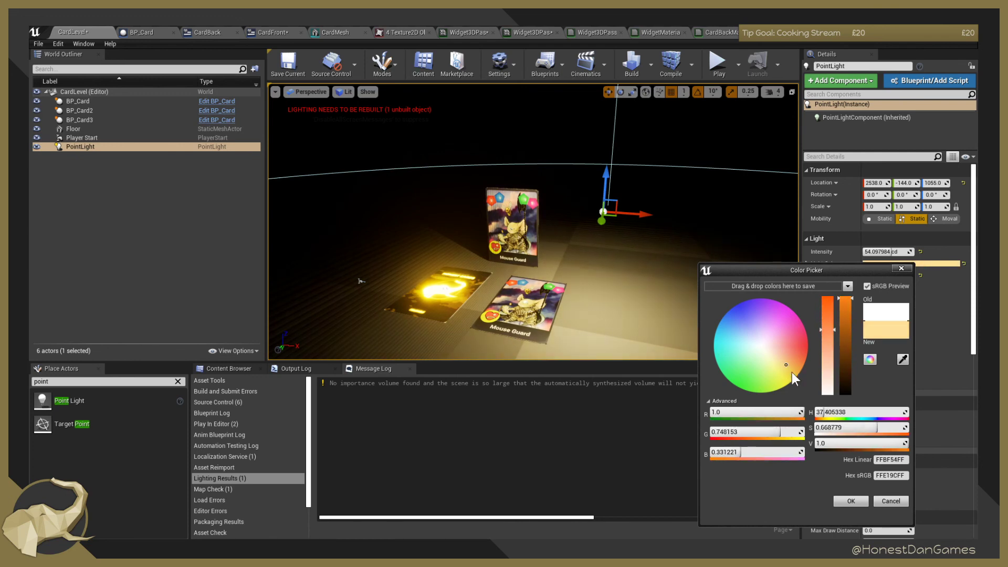
{"action": "left_click", "coordinate": [855, 497]}
{"action": "right_click_drag", "start_coordinate": [633, 344], "coordinate": [600, 351]}
{"action": "key", "text": "w"}
{"action": "key", "text": "s"}
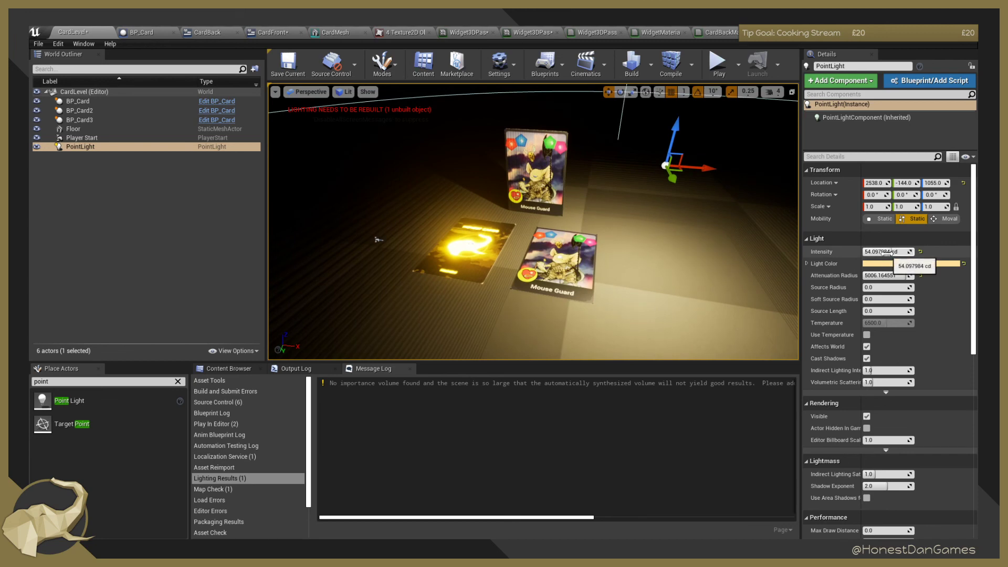
{"action": "mouse_move", "coordinate": [887, 253]}
{"action": "left_mouse_down"}
{"action": "mouse_move", "coordinate": [864, 252]}
{"action": "mouse_move", "coordinate": [885, 252]}
{"action": "left_mouse_up"}
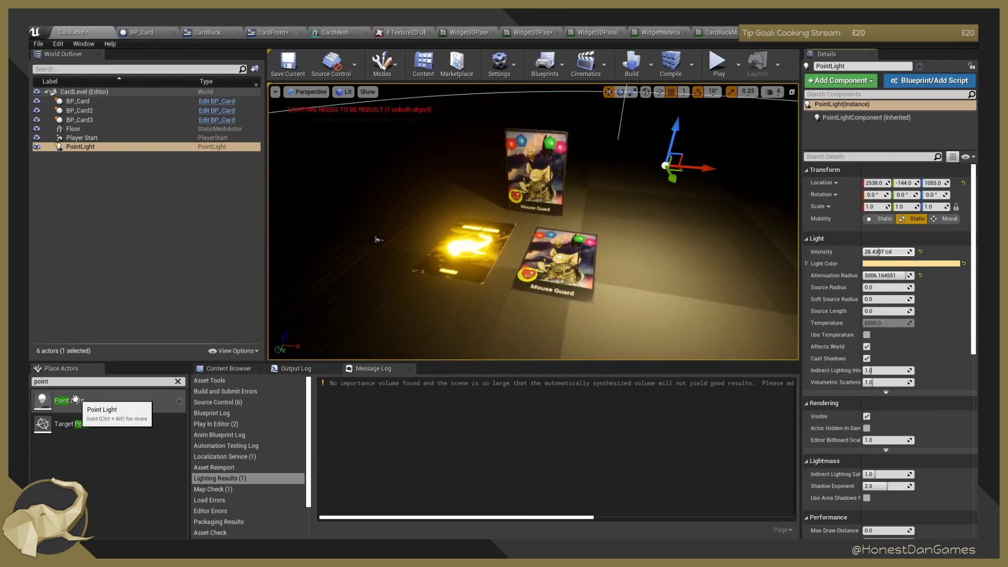
Find the Spot Light actor and place one beside the card back, at about X 314, Y 617, Z 1183.
{"action": "type", "text": "spot"}
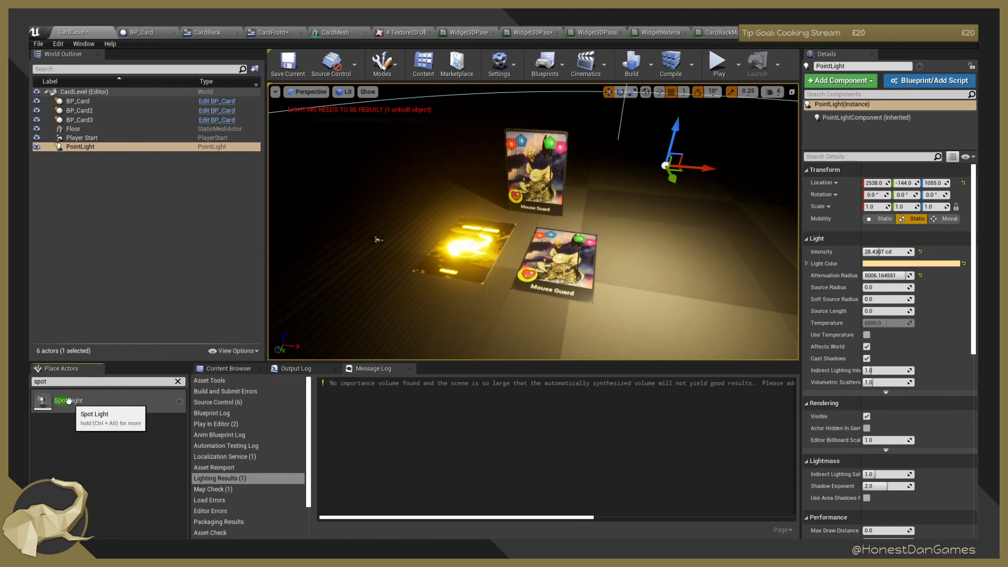
{"action": "left_click_drag", "start_coordinate": [73, 402], "coordinate": [282, 129]}
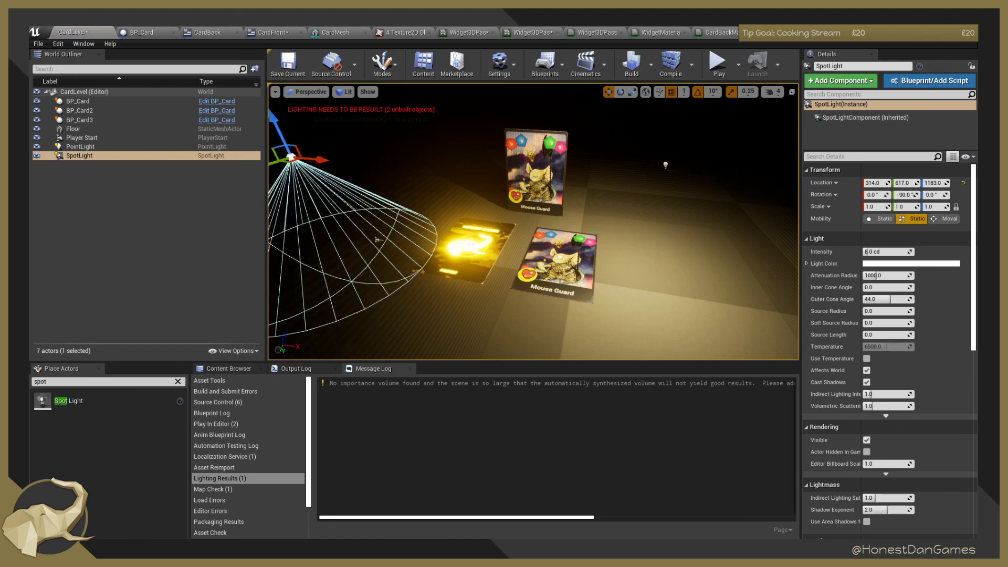
Select the glowing card back in the level and copy the EmissiveColour value from its material instance.
{"action": "key", "text": "s"}
{"action": "right_click_drag", "start_coordinate": [671, 222], "coordinate": [593, 197]}
{"action": "key", "text": "w"}
{"action": "right_click_drag", "start_coordinate": [527, 268], "coordinate": [551, 281]}
{"action": "key", "text": "s"}
{"action": "key", "text": "w"}
{"action": "left_click", "coordinate": [523, 295]}
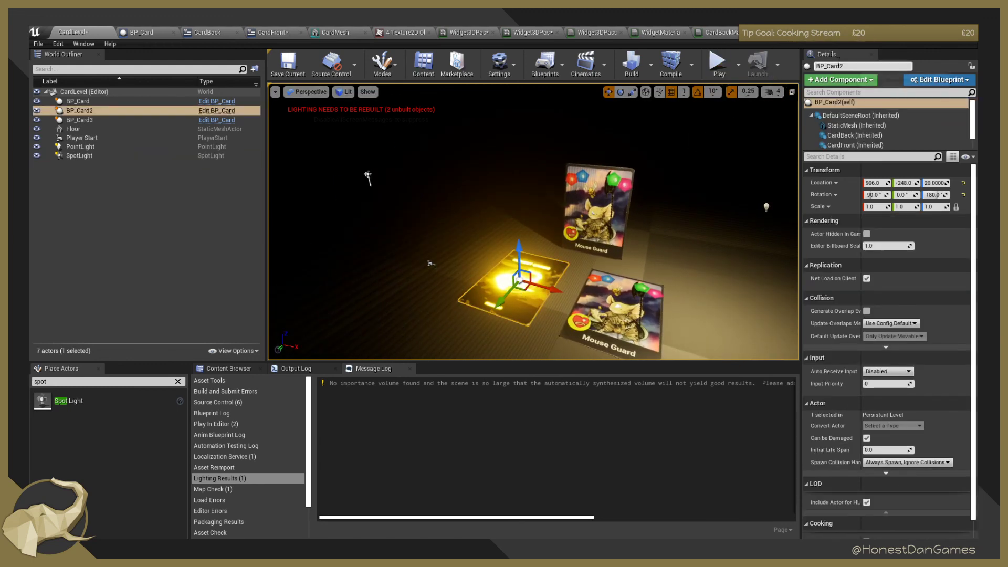
{"action": "left_click", "coordinate": [798, 36]}
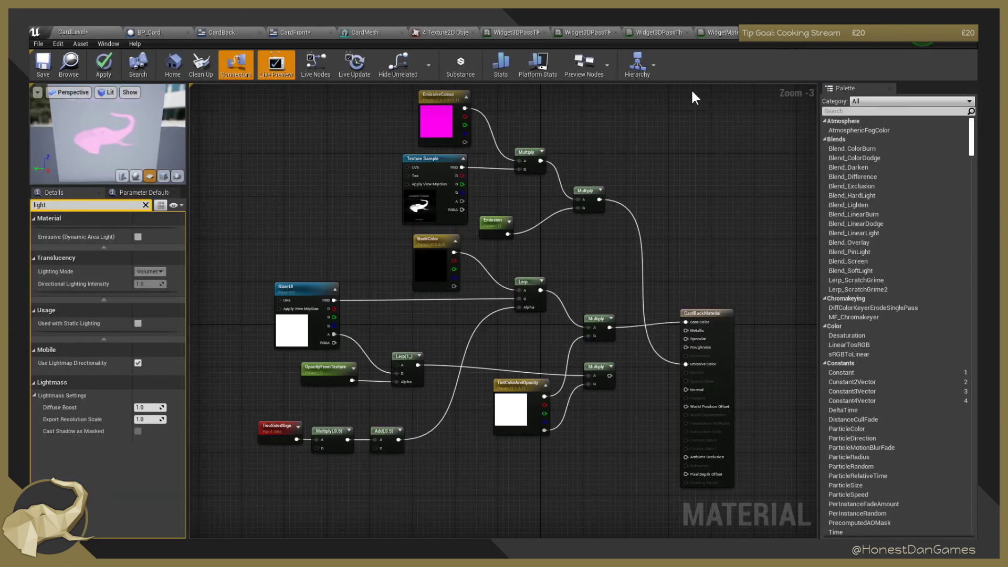
{"action": "left_click", "coordinate": [860, 42]}
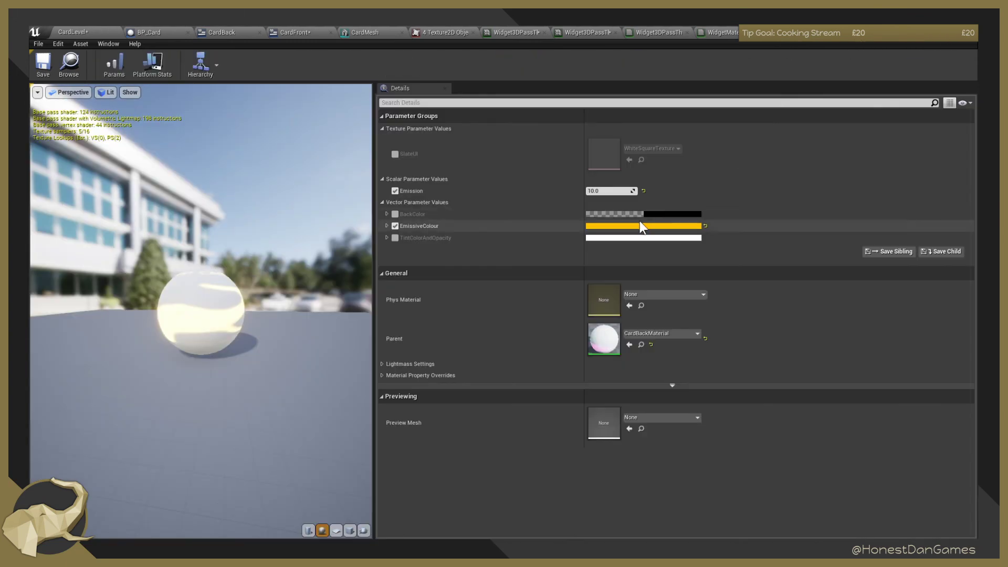
{"action": "right_click", "coordinate": [687, 231]}
{"action": "left_click", "coordinate": [710, 267]}
Set the material instance's EmissiveColour to black, hex 000000FF, save it, and inspect the card back in CardLevel.
{"action": "left_click", "coordinate": [685, 228]}
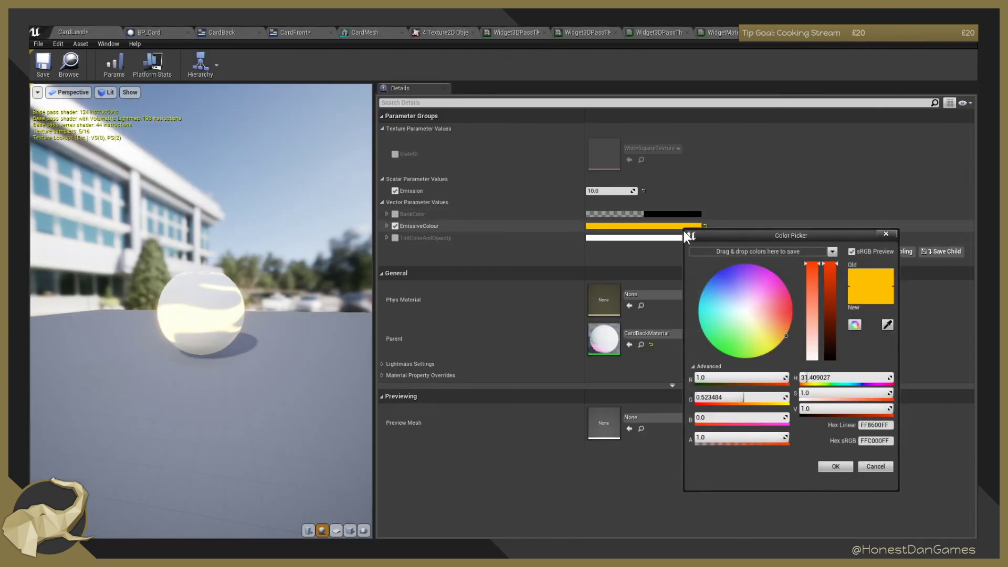
{"action": "left_click_drag", "start_coordinate": [836, 264], "coordinate": [833, 362]}
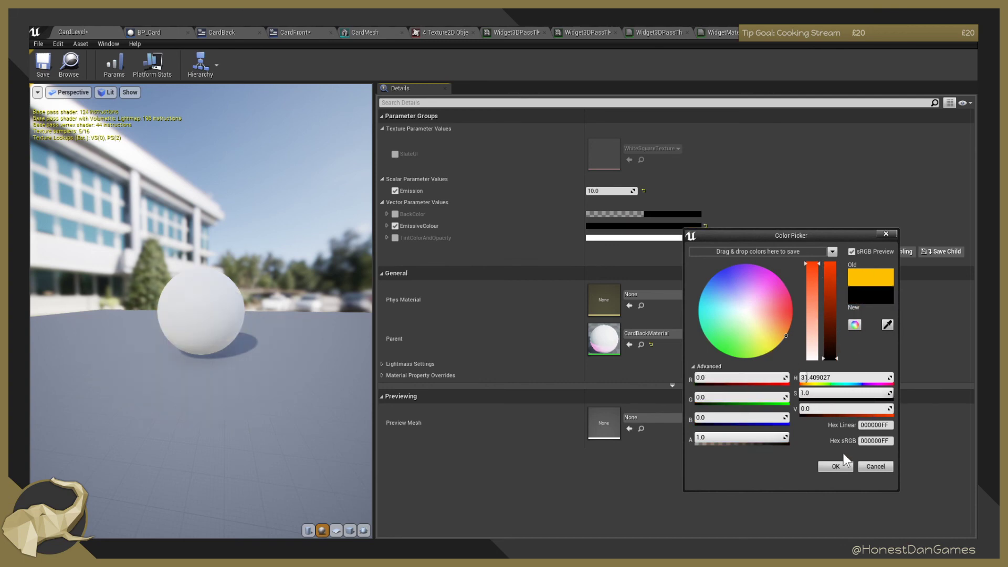
{"action": "left_click", "coordinate": [836, 467]}
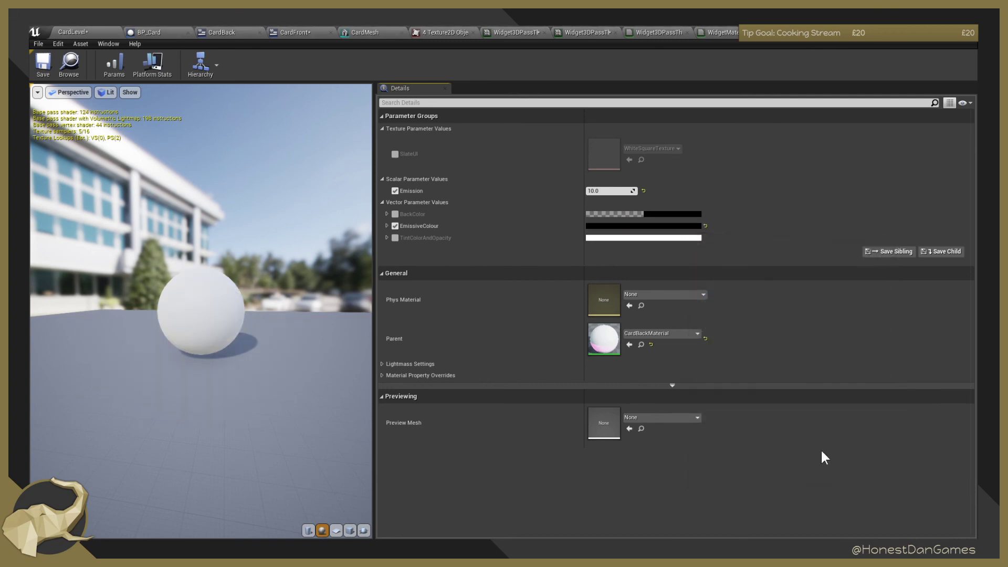
{"action": "left_click", "coordinate": [43, 62]}
{"action": "left_click", "coordinate": [73, 32]}
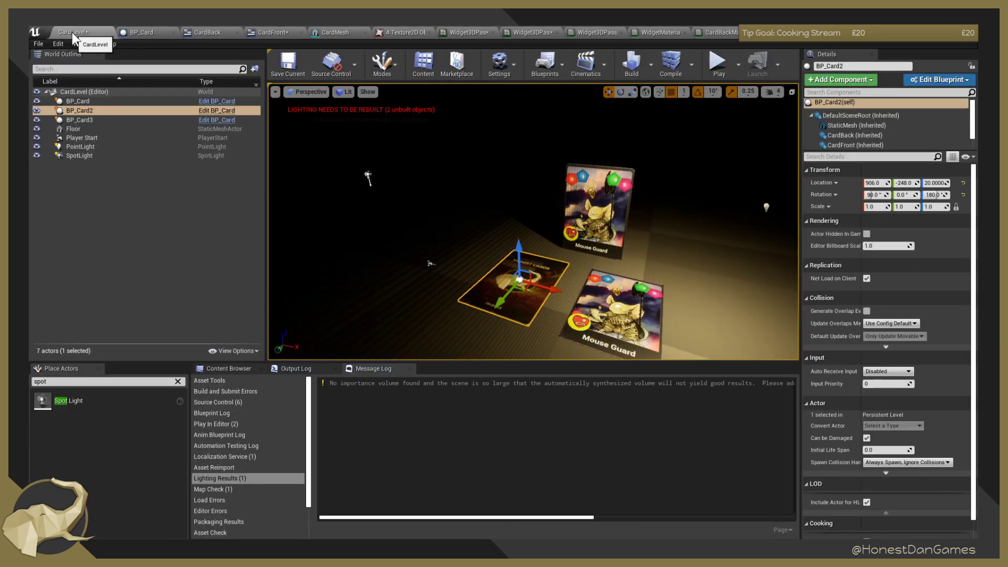
{"action": "key", "text": "f"}
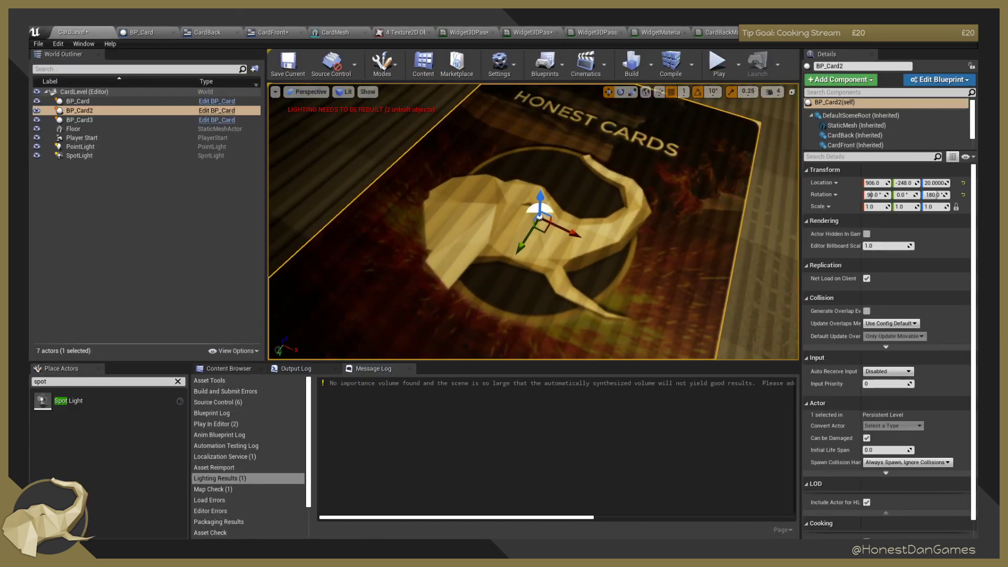
{"action": "scroll", "coordinate": [349, 168], "scroll_direction": "down", "scroll_amount": 10}
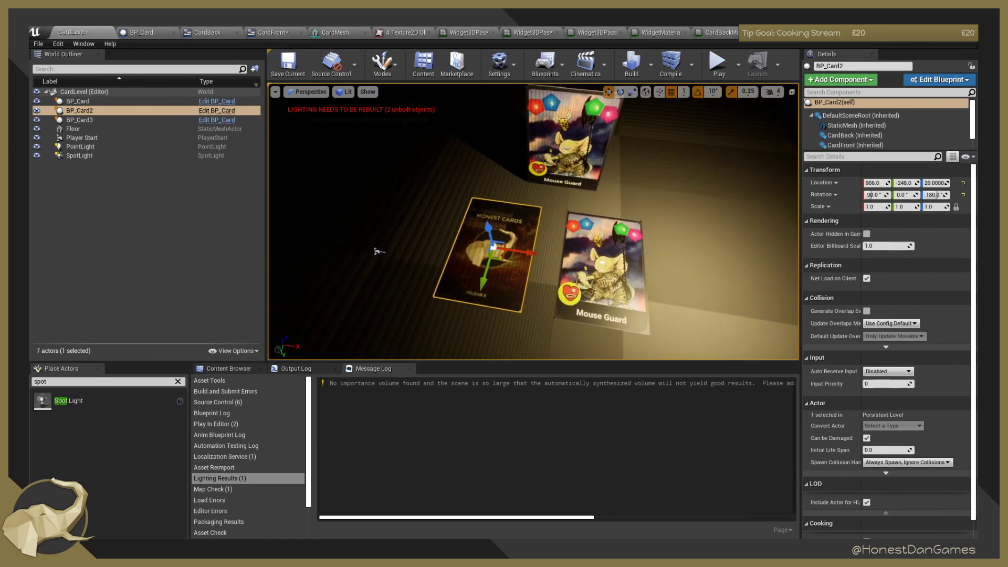
{"action": "scroll", "coordinate": [315, 254], "scroll_direction": "down", "scroll_amount": 3}
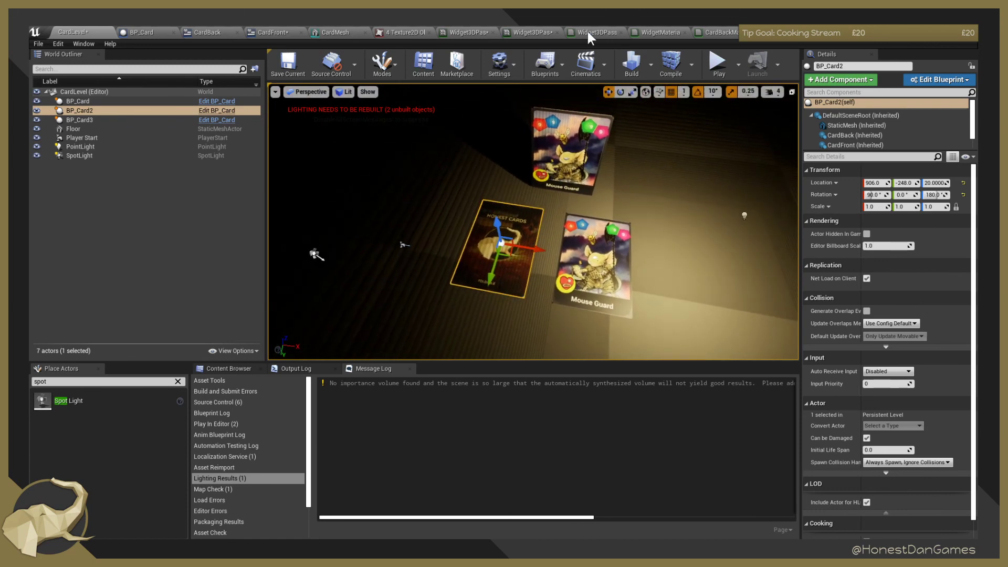
Paste the copied orange-yellow colour back into the material instance's EmissiveColour and return to CardLevel.
{"action": "left_click", "coordinate": [784, 37]}
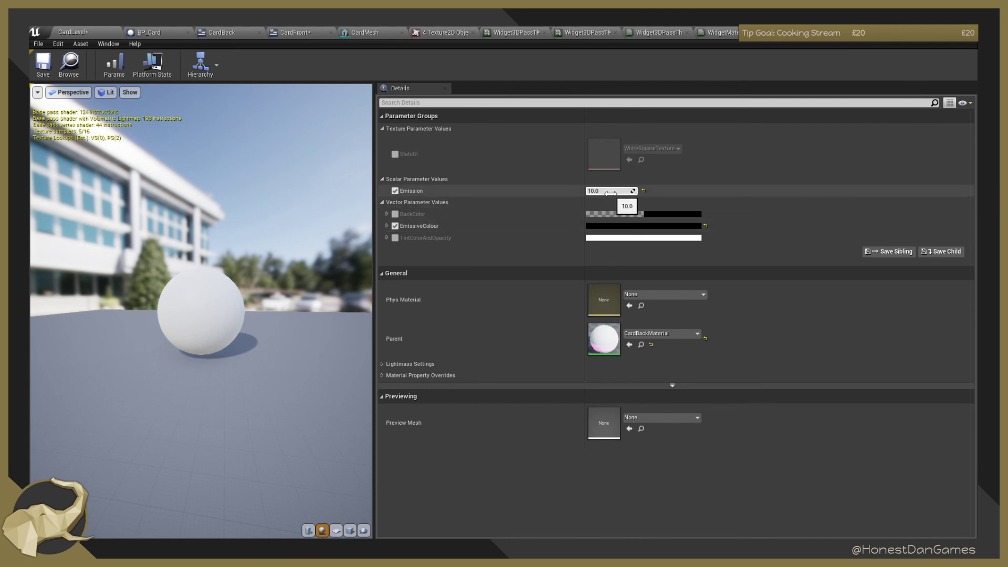
{"action": "right_click", "coordinate": [616, 230]}
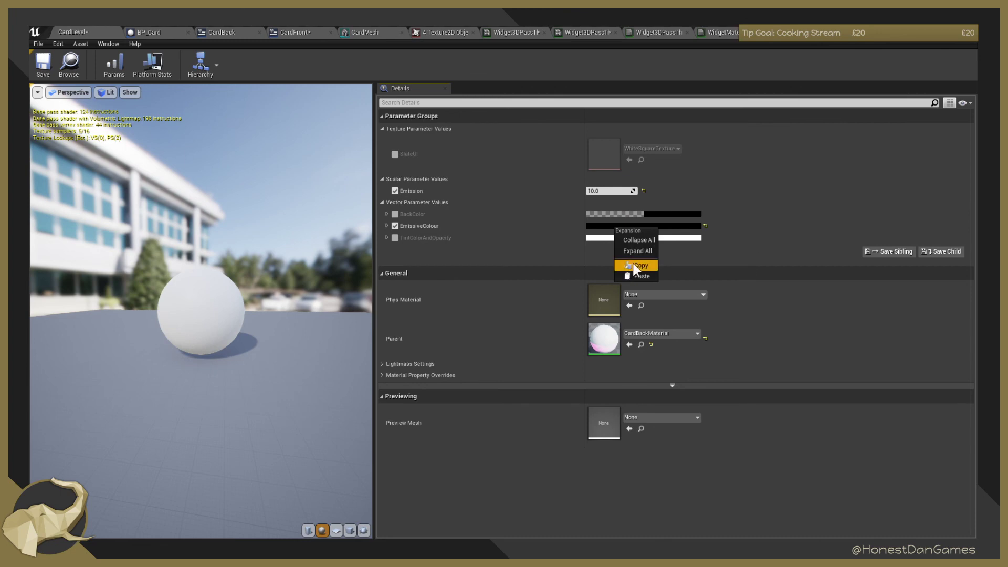
{"action": "left_click", "coordinate": [641, 275]}
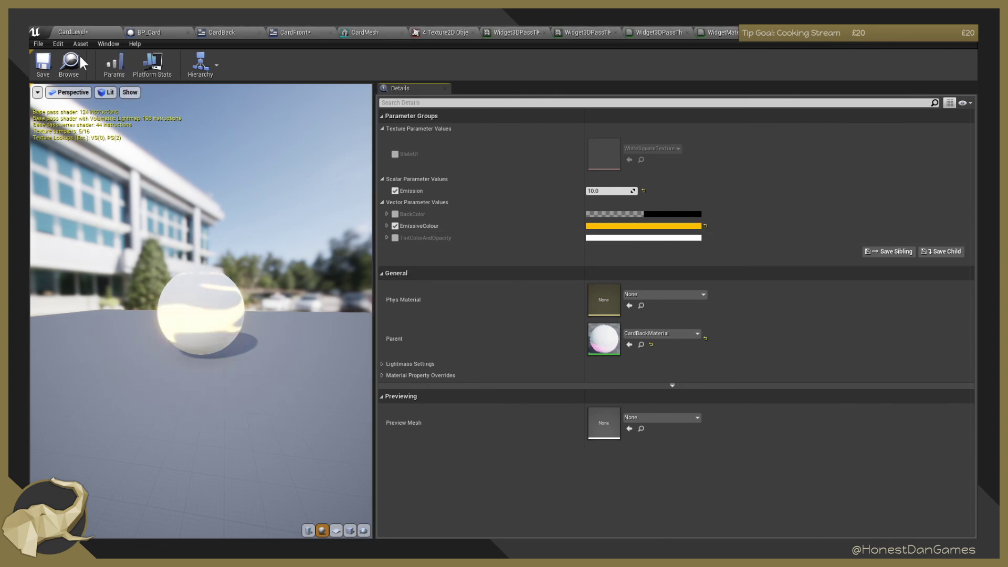
{"action": "left_click", "coordinate": [76, 33]}
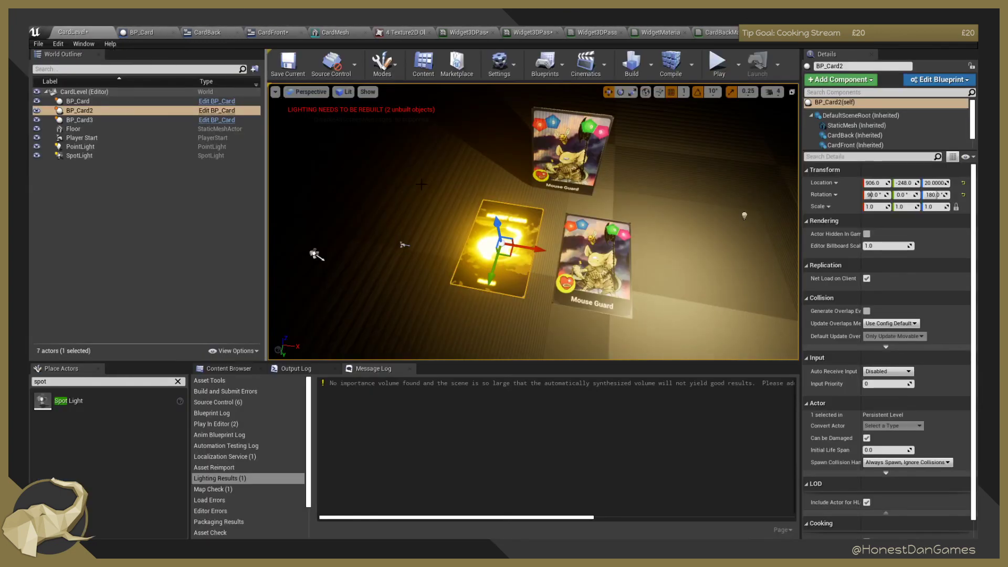
Test the card back's glow by darkening the point light's colour to value 0 and restoring it to value 1.0.
{"action": "mouse_move", "coordinate": [632, 218]}
{"action": "right_mouse_down"}
{"action": "mouse_move", "coordinate": [644, 197]}
{"action": "mouse_move", "coordinate": [654, 215]}
{"action": "mouse_move", "coordinate": [632, 219]}
{"action": "right_mouse_up"}
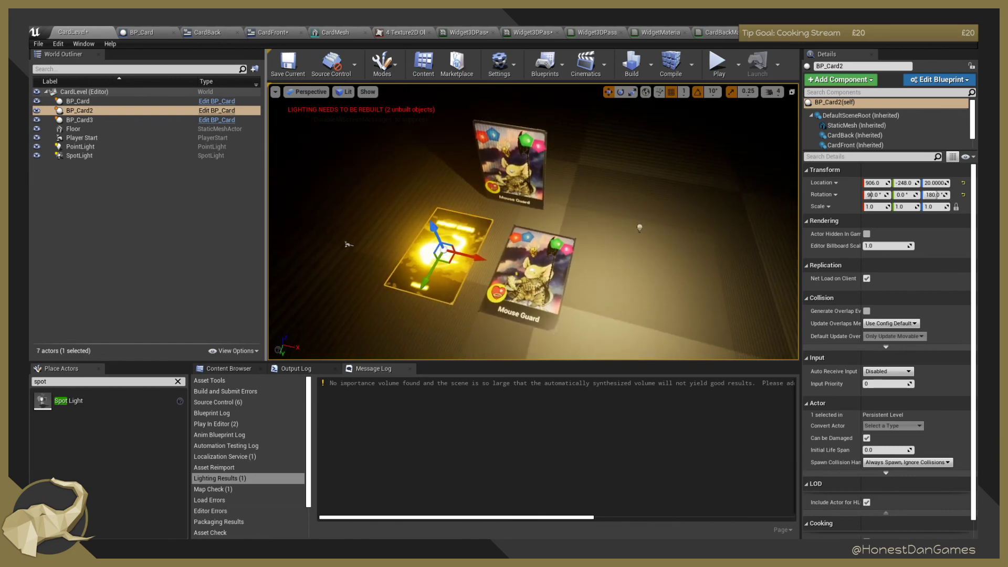
{"action": "left_click", "coordinate": [632, 218]}
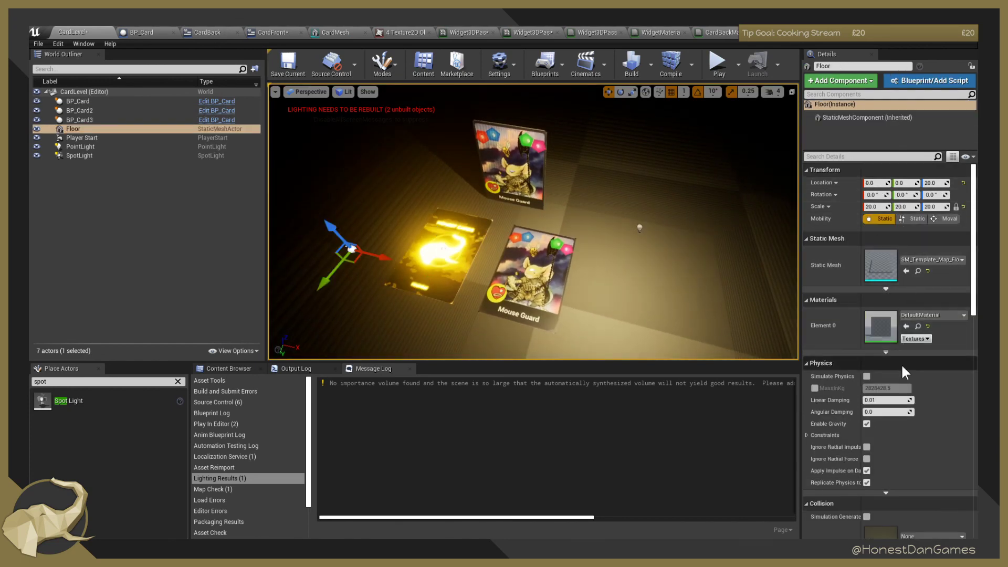
{"action": "left_click", "coordinate": [639, 228]}
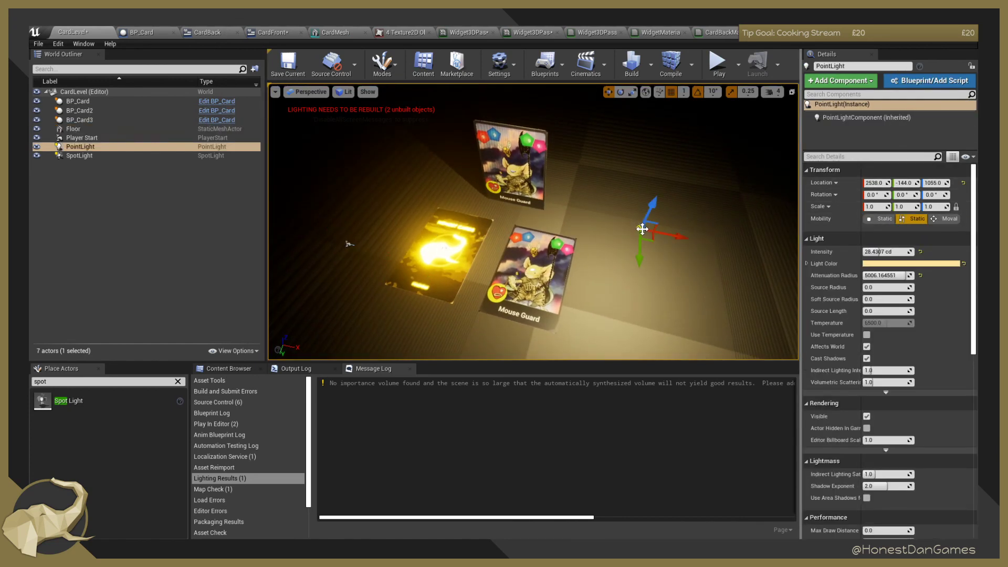
{"action": "left_click", "coordinate": [893, 264]}
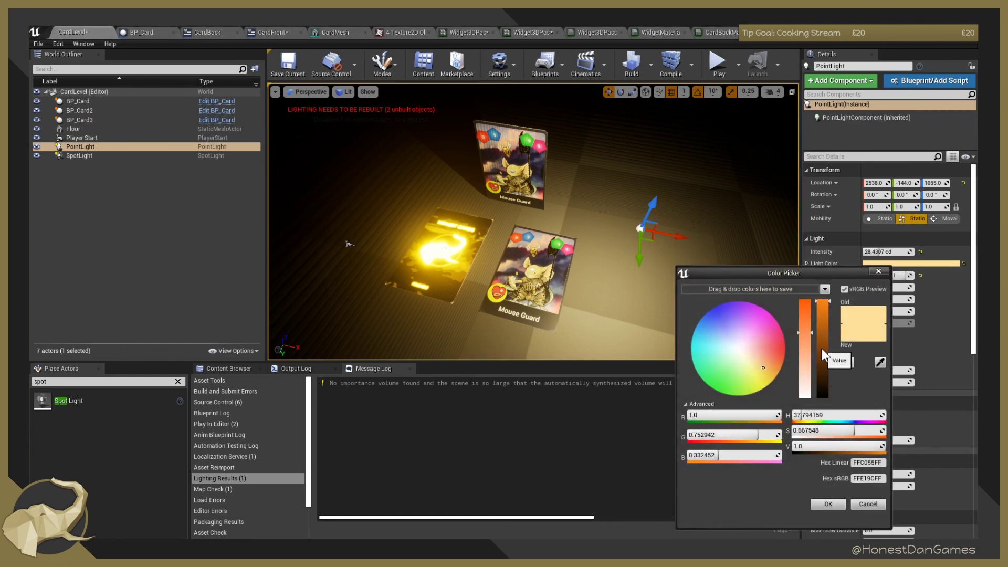
{"action": "left_click_drag", "start_coordinate": [822, 356], "coordinate": [823, 397]}
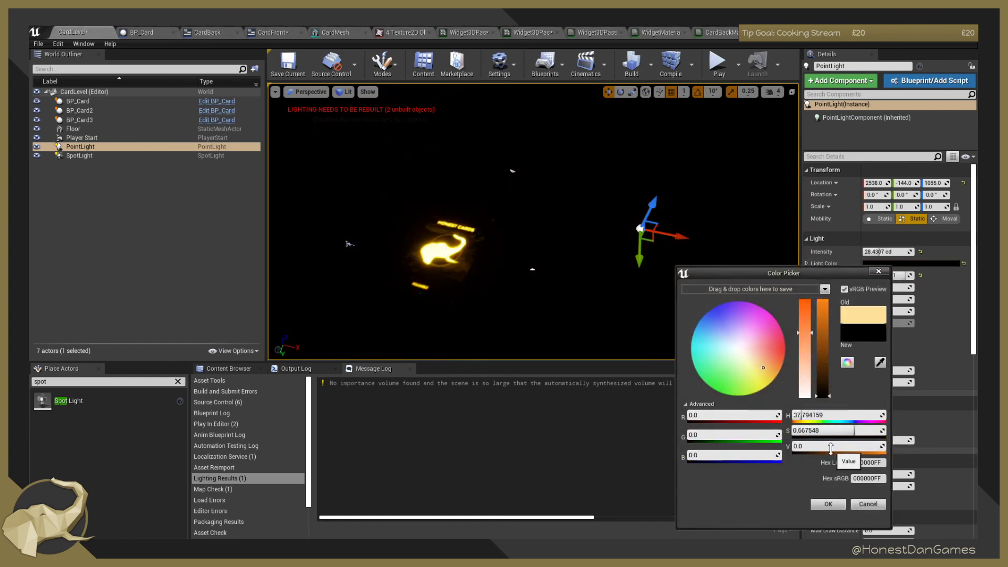
{"action": "left_click_drag", "start_coordinate": [823, 397], "coordinate": [842, 298]}
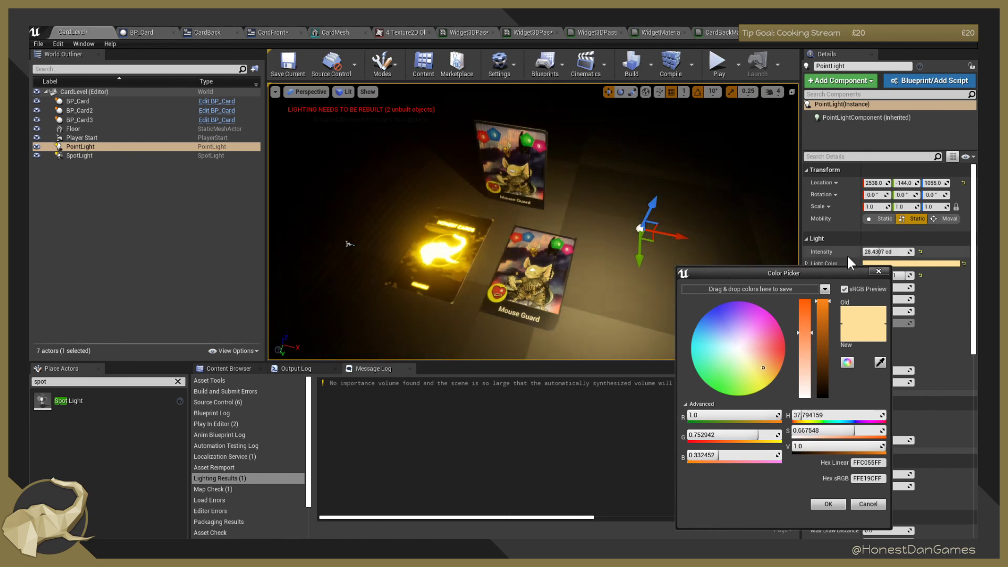
{"action": "left_click", "coordinate": [878, 271]}
Select the spot light and tilt it toward the cards to a Y rotation of about -50°.
{"action": "right_click_drag", "start_coordinate": [651, 231], "coordinate": [567, 235]}
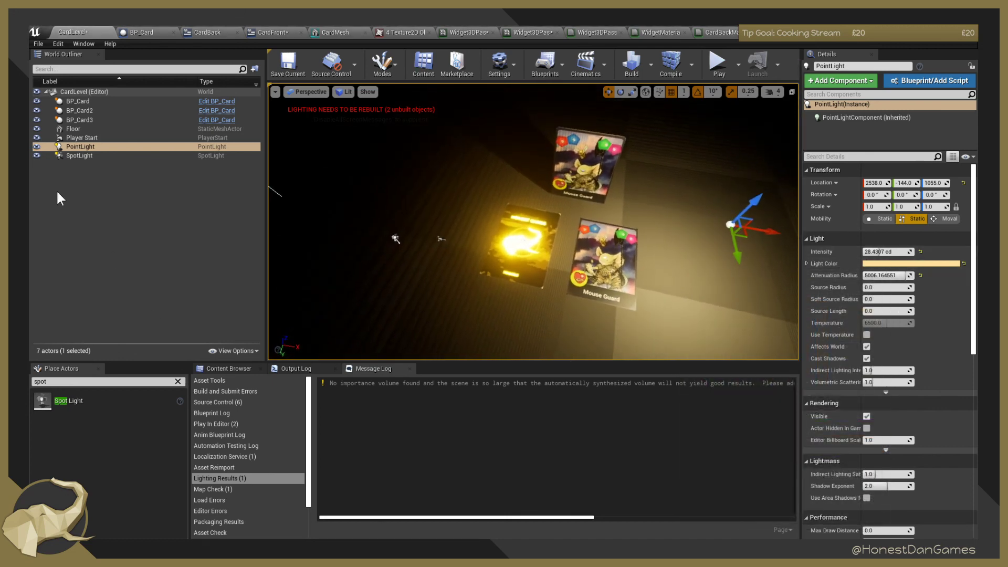
{"action": "left_click", "coordinate": [77, 156]}
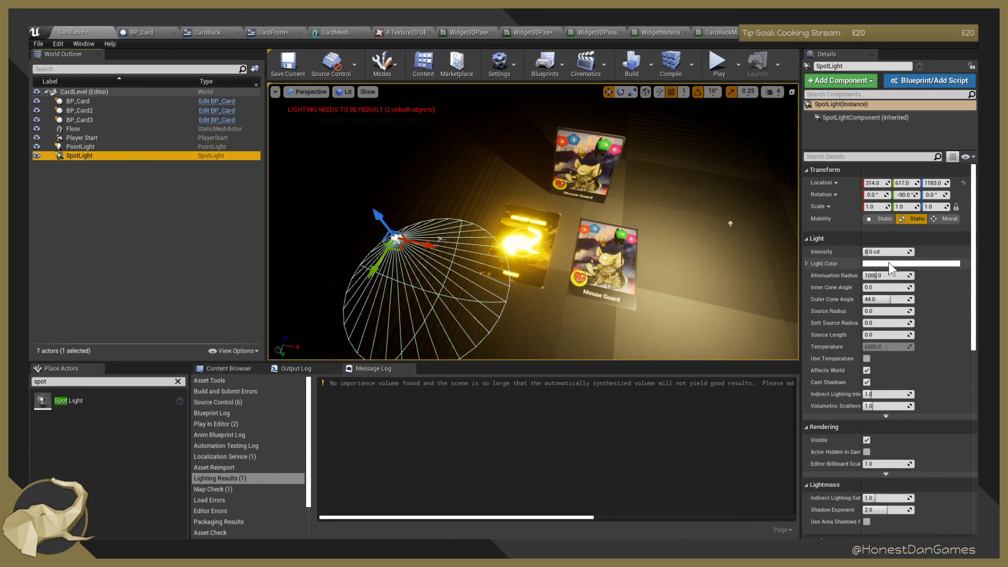
{"action": "right_click_drag", "start_coordinate": [699, 236], "coordinate": [567, 213]}
{"action": "key", "text": "w"}
{"action": "key", "text": "d"}
{"action": "key", "text": "s"}
{"action": "key", "text": "d"}
{"action": "right_click_drag", "start_coordinate": [502, 312], "coordinate": [503, 312]}
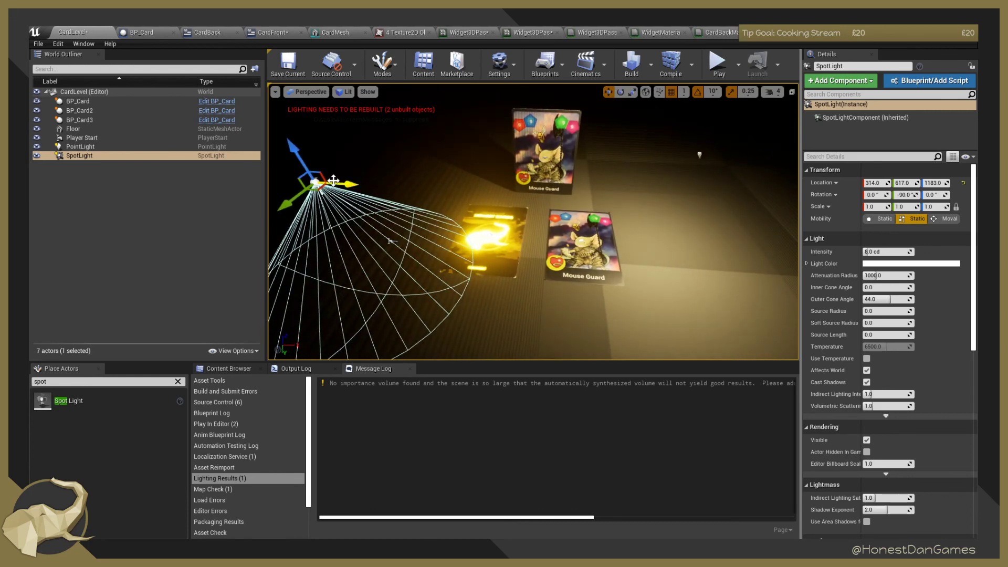
{"action": "key", "text": "e"}
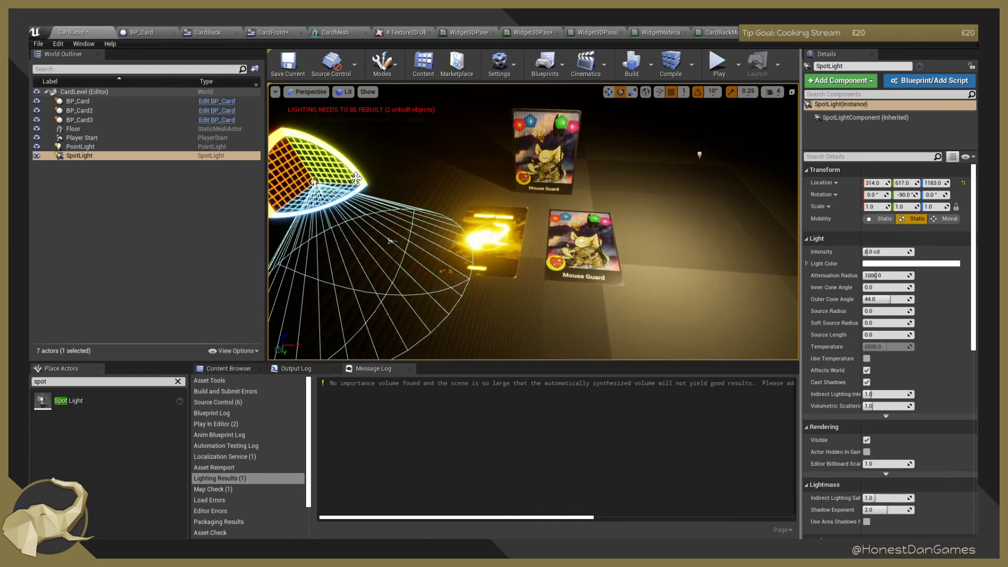
{"action": "left_click_drag", "start_coordinate": [343, 183], "coordinate": [347, 158]}
Set the spot light's intensity to about 13.5 cd and its attenuation radius to 16384.
{"action": "right_click_drag", "start_coordinate": [347, 158], "coordinate": [320, 151]}
{"action": "key", "text": "w"}
{"action": "key", "text": "s"}
{"action": "key", "text": "a"}
{"action": "key", "text": "d"}
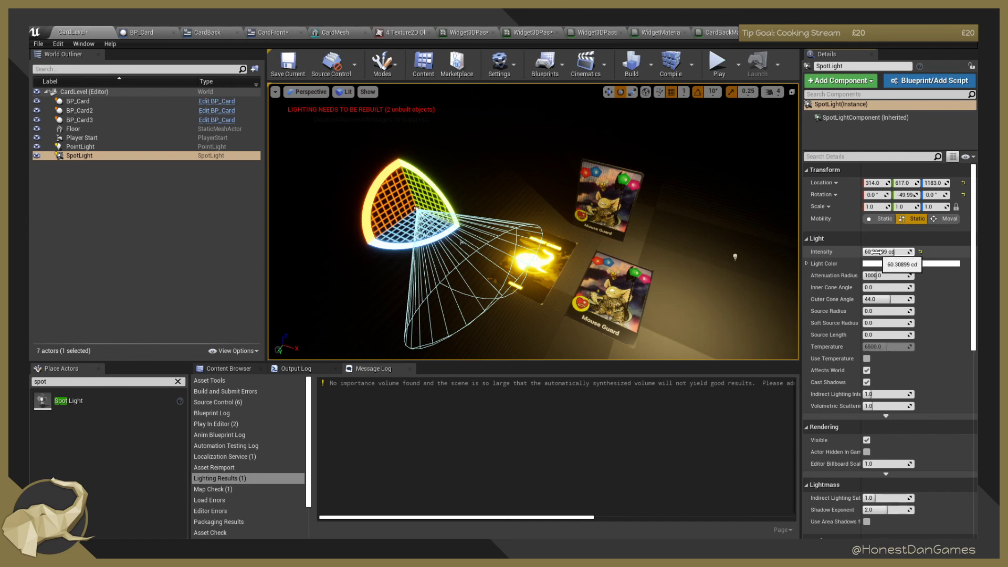
{"action": "scroll", "coordinate": [531, 257], "scroll_direction": "up", "scroll_amount": 2}
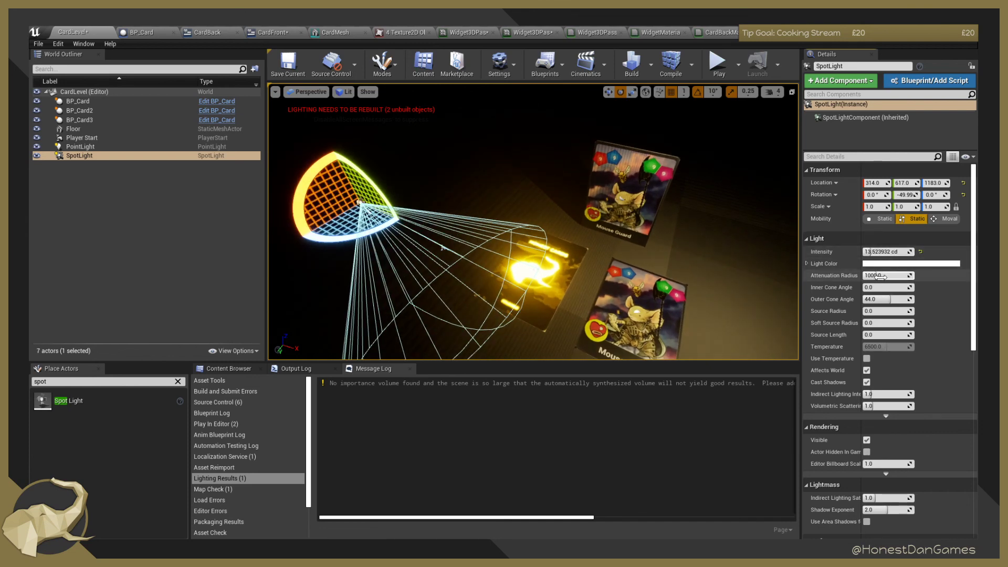
{"action": "left_click_drag", "start_coordinate": [881, 277], "coordinate": [945, 276]}
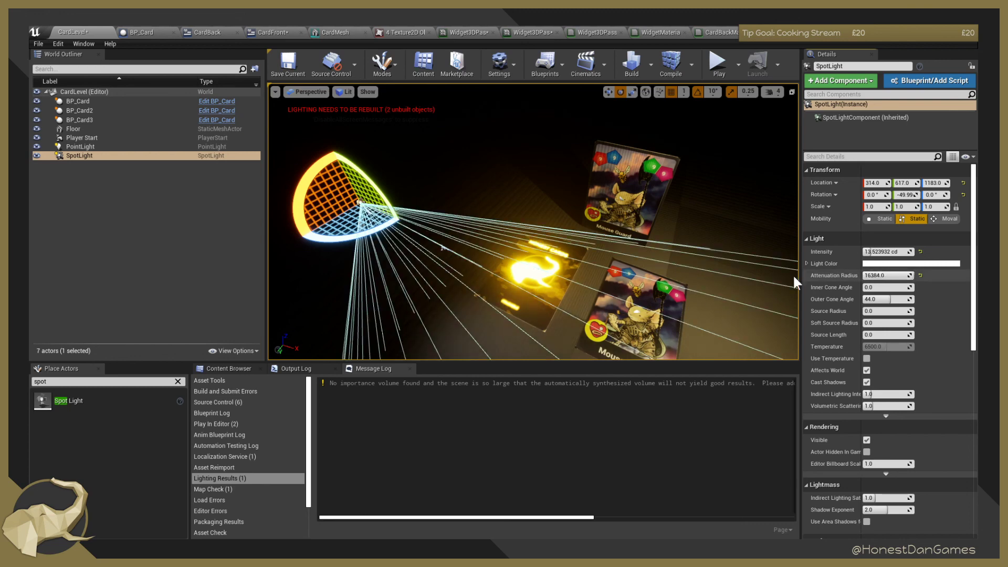
Hide the point light in the level so only the spot light illuminates the cards.
{"action": "key", "text": "s"}
{"action": "mouse_move", "coordinate": [620, 273]}
{"action": "right_mouse_down"}
{"action": "mouse_move", "coordinate": [636, 294]}
{"action": "mouse_move", "coordinate": [638, 281]}
{"action": "mouse_move", "coordinate": [616, 267]}
{"action": "right_mouse_up"}
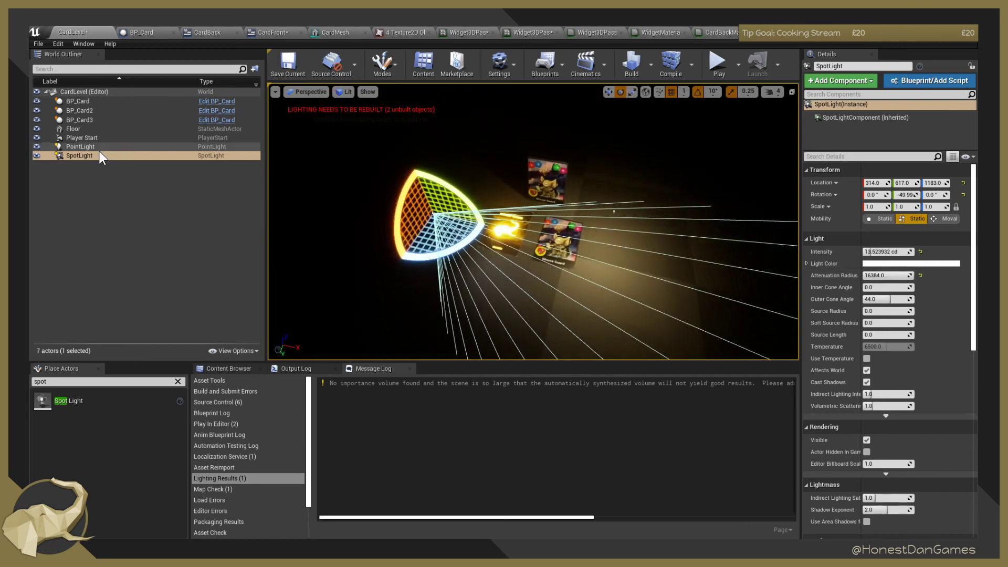
{"action": "double_click", "coordinate": [161, 148]}
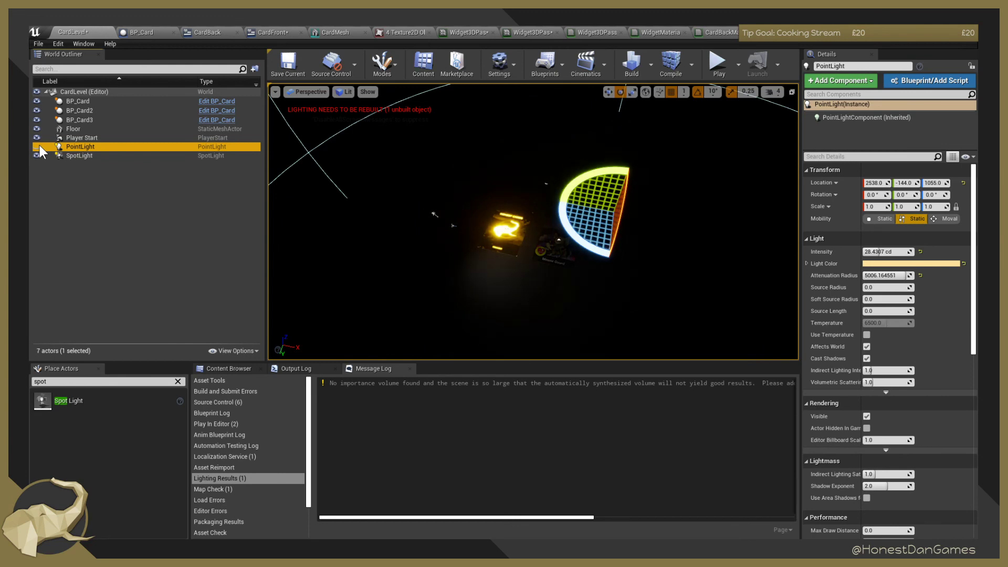
Give the spot light an attenuation radius of about 4194 and intensity of about 91.9 cd, and rotate it to Z -50°.
{"action": "double_click", "coordinate": [74, 156]}
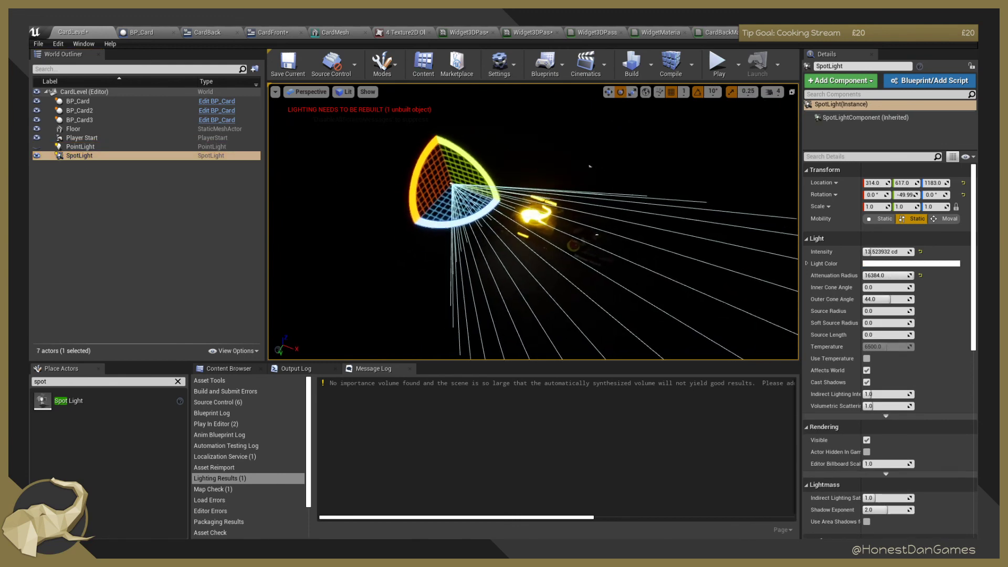
{"action": "key", "text": "w"}
{"action": "right_click_drag", "start_coordinate": [631, 252], "coordinate": [622, 247]}
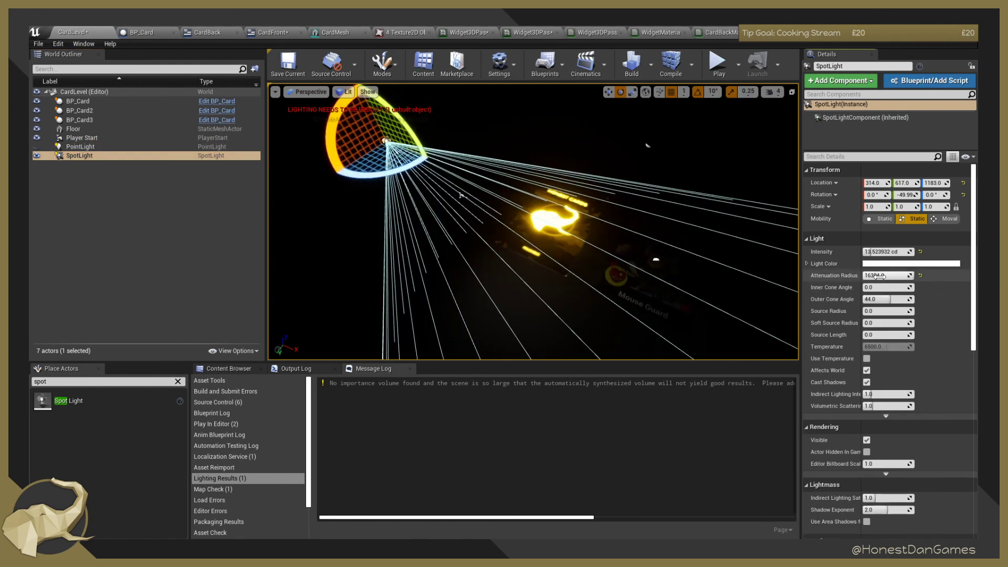
{"action": "left_click_drag", "start_coordinate": [900, 276], "coordinate": [885, 254]}
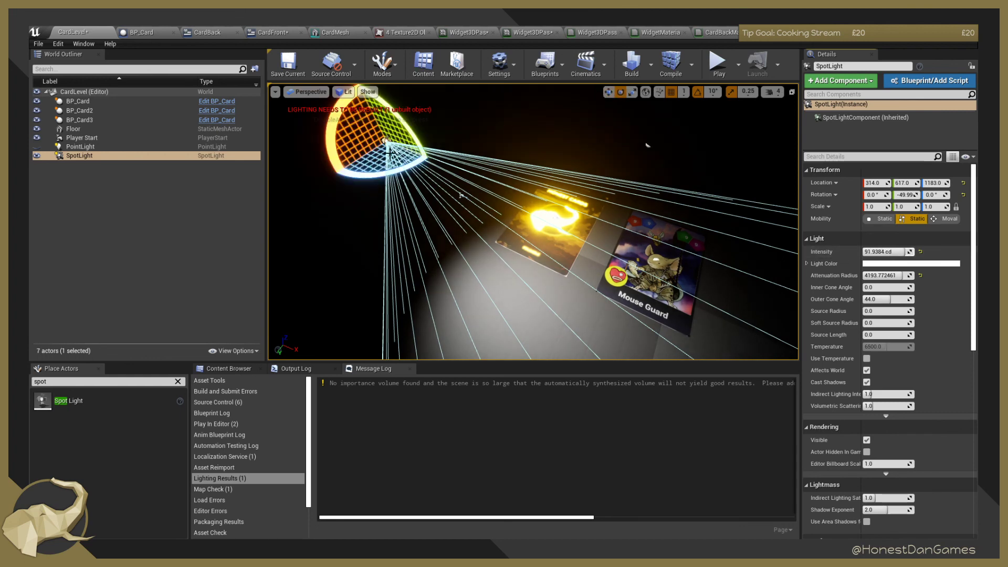
{"action": "left_click_drag", "start_coordinate": [360, 176], "coordinate": [415, 188]}
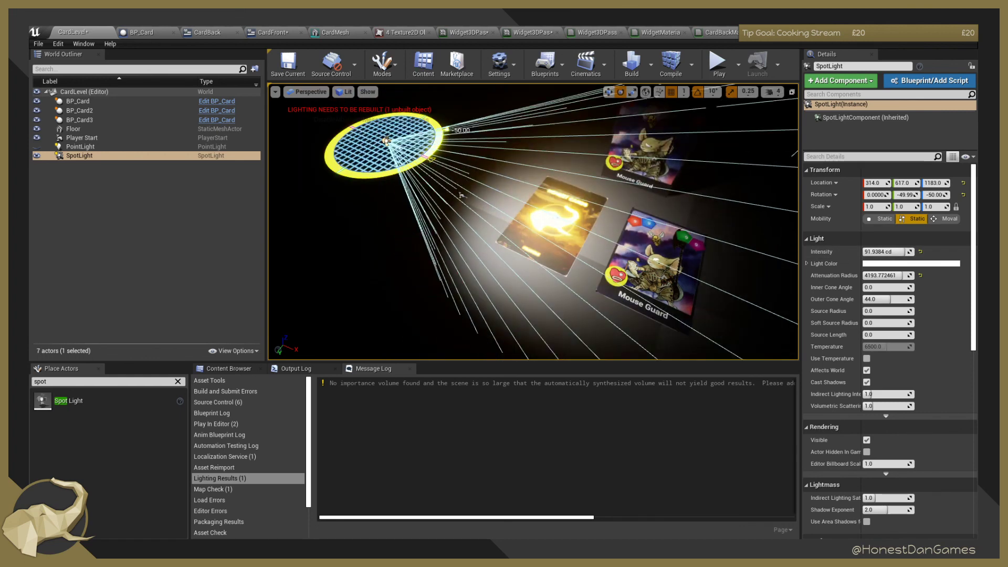
Move the spot light past the face-up cards to X 2206 and rotate it to Z -110°.
{"action": "right_click_drag", "start_coordinate": [420, 211], "coordinate": [458, 178]}
{"action": "key", "text": "s"}
{"action": "right_click_drag", "start_coordinate": [324, 229], "coordinate": [324, 228]}
{"action": "key", "text": "w"}
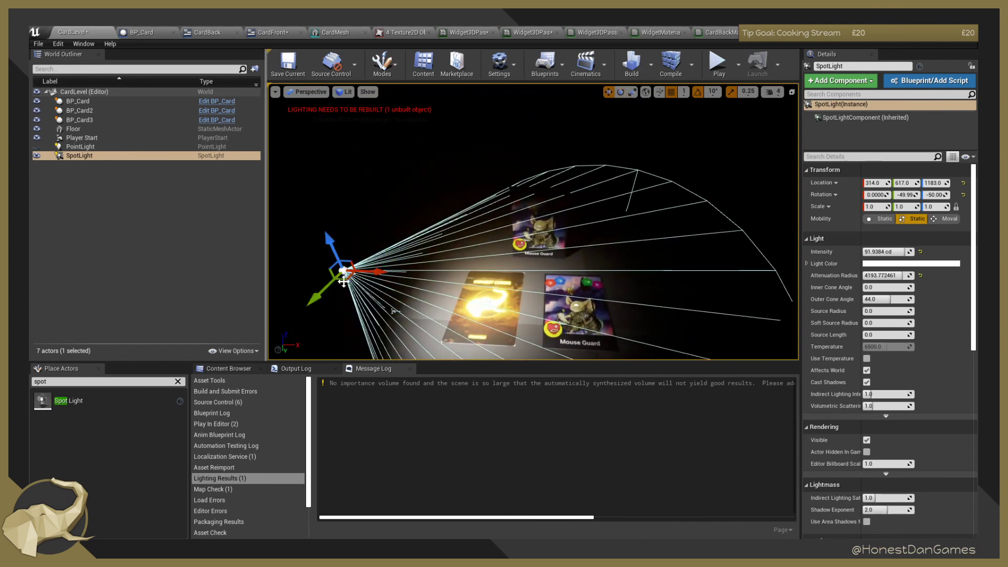
{"action": "left_click_drag", "start_coordinate": [369, 273], "coordinate": [594, 303]}
{"action": "key", "text": "e"}
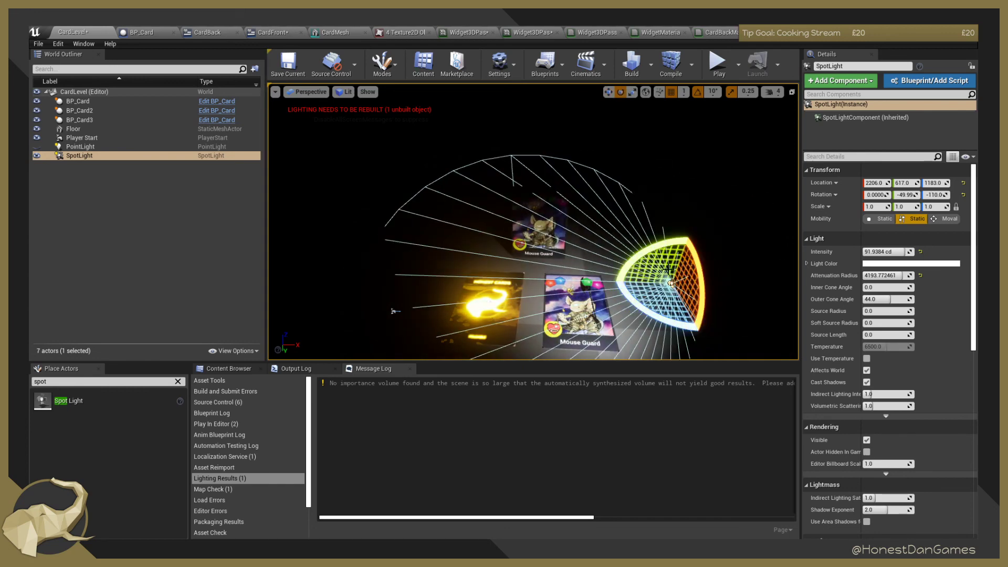
Raise the spot light above the cards to Z 1612.
{"action": "key", "text": "w"}
{"action": "left_click_drag", "start_coordinate": [671, 265], "coordinate": [697, 198]}
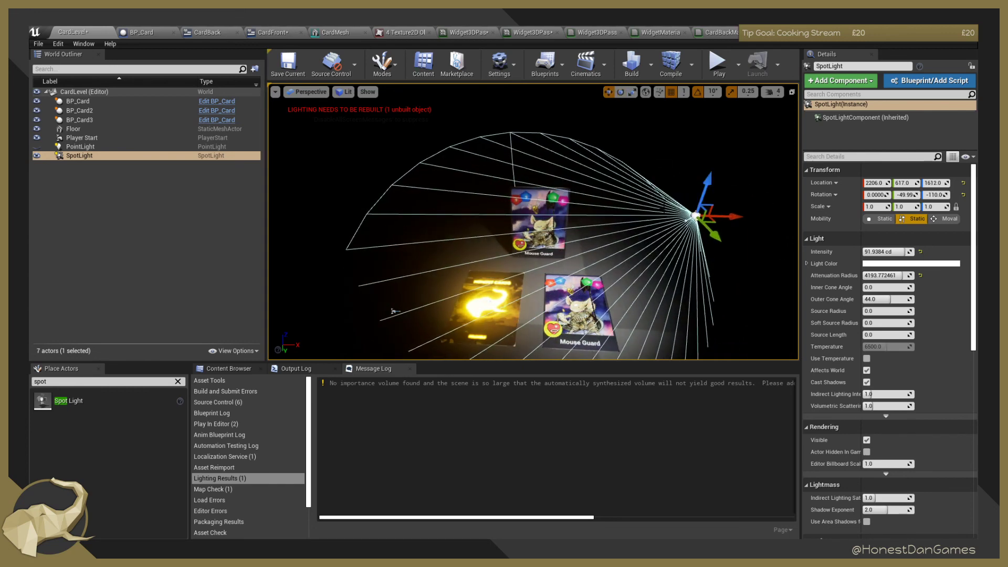
{"action": "left_click", "coordinate": [620, 276]}
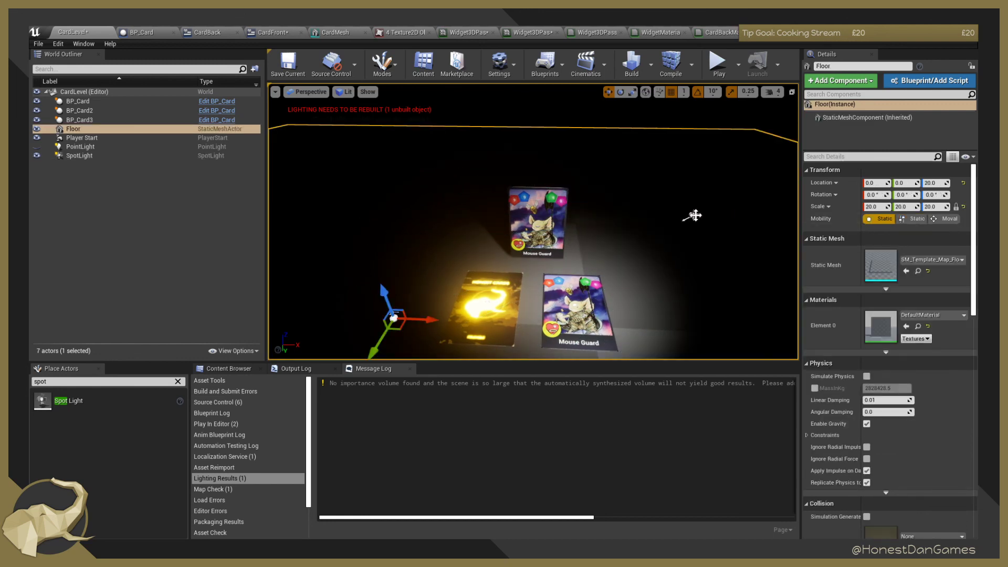
Give the spot light a warm pale orange light color with Hex sRGB FFE4BAFF.
{"action": "left_click", "coordinate": [695, 215]}
{"action": "left_click", "coordinate": [882, 263]}
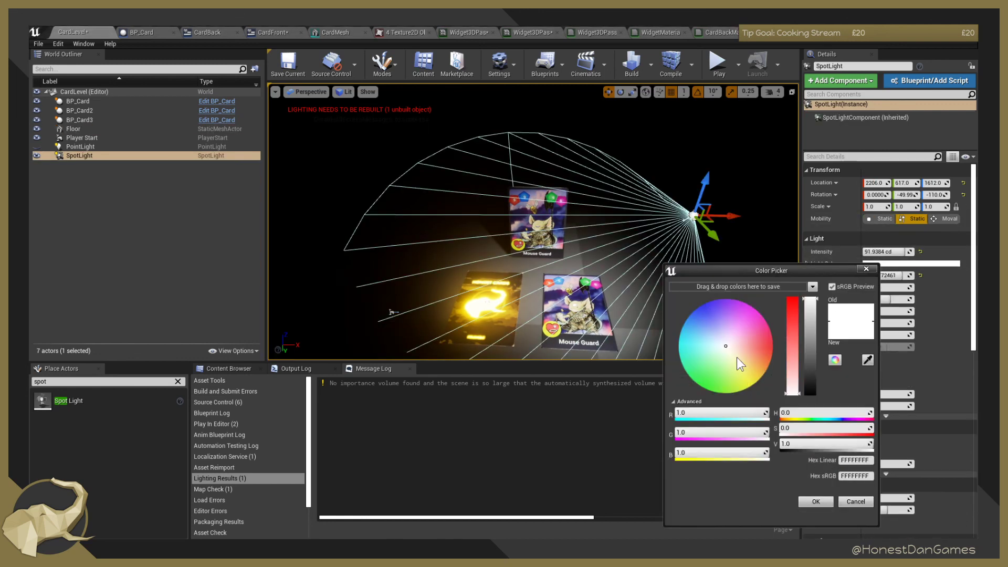
{"action": "mouse_move", "coordinate": [737, 358]}
{"action": "left_mouse_down"}
{"action": "mouse_move", "coordinate": [758, 371]}
{"action": "mouse_move", "coordinate": [746, 360]}
{"action": "left_mouse_up"}
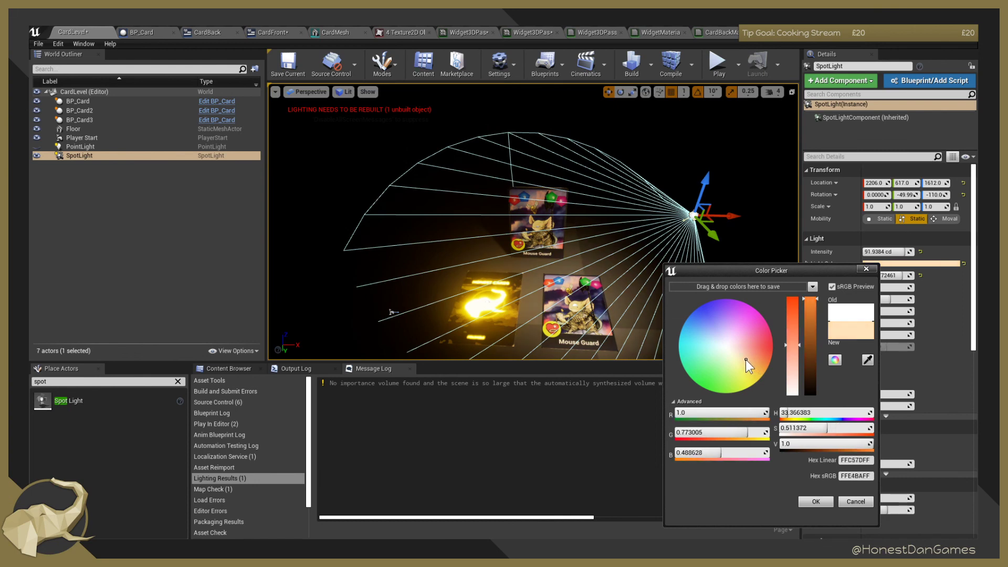
{"action": "left_click", "coordinate": [815, 503]}
Duplicate the spot light to the opposite side of the cards at X -167 and set the copy's intensity to about 50.7 cd.
{"action": "mouse_move", "coordinate": [657, 231]}
{"action": "right_mouse_down"}
{"action": "mouse_move", "coordinate": [645, 231]}
{"action": "mouse_move", "coordinate": [657, 230]}
{"action": "right_mouse_up"}
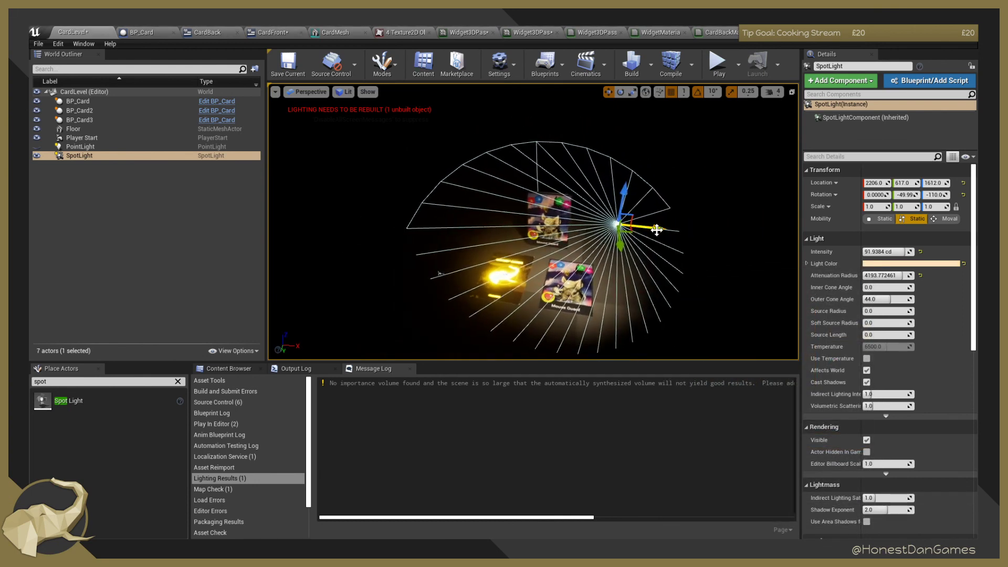
{"action": "left_click_drag", "start_coordinate": [657, 230], "coordinate": [455, 201], "text": "alt"}
{"action": "left_click_drag", "start_coordinate": [382, 195], "coordinate": [389, 196]}
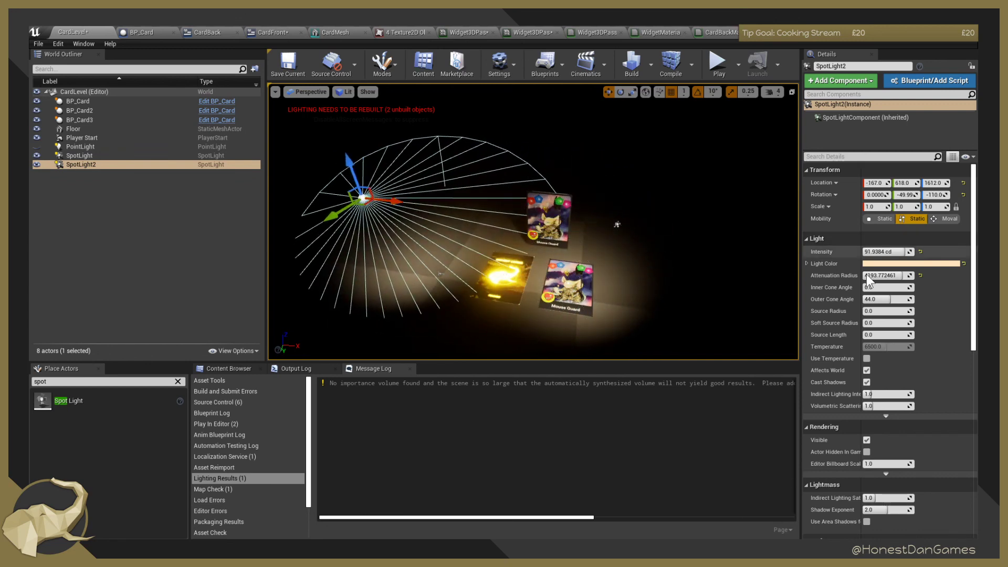
{"action": "left_click_drag", "start_coordinate": [888, 251], "coordinate": [871, 251]}
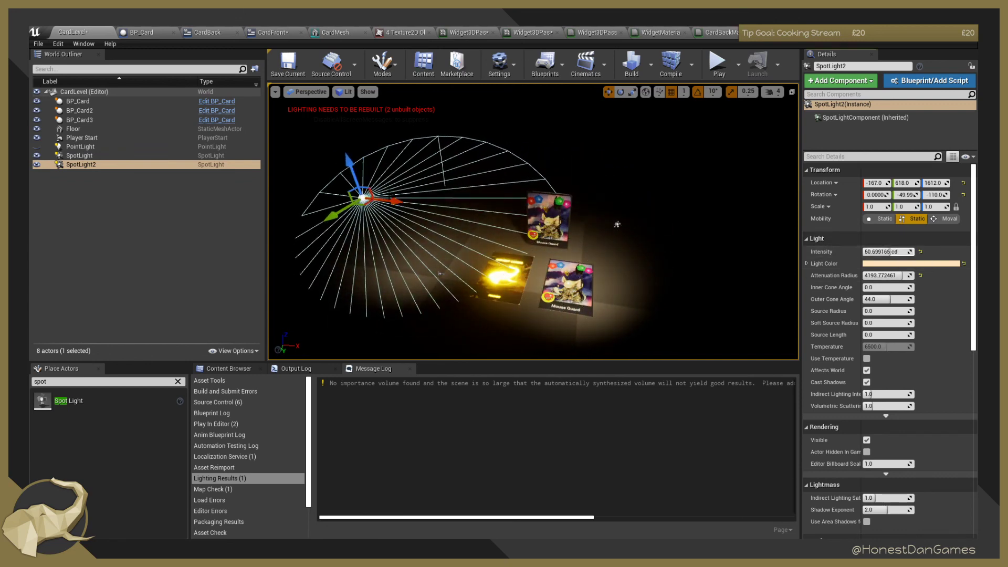
Rotate the duplicated spot light to Z -60° so that it aims at the cards.
{"action": "key", "text": "e"}
{"action": "left_click_drag", "start_coordinate": [386, 219], "coordinate": [341, 227]}
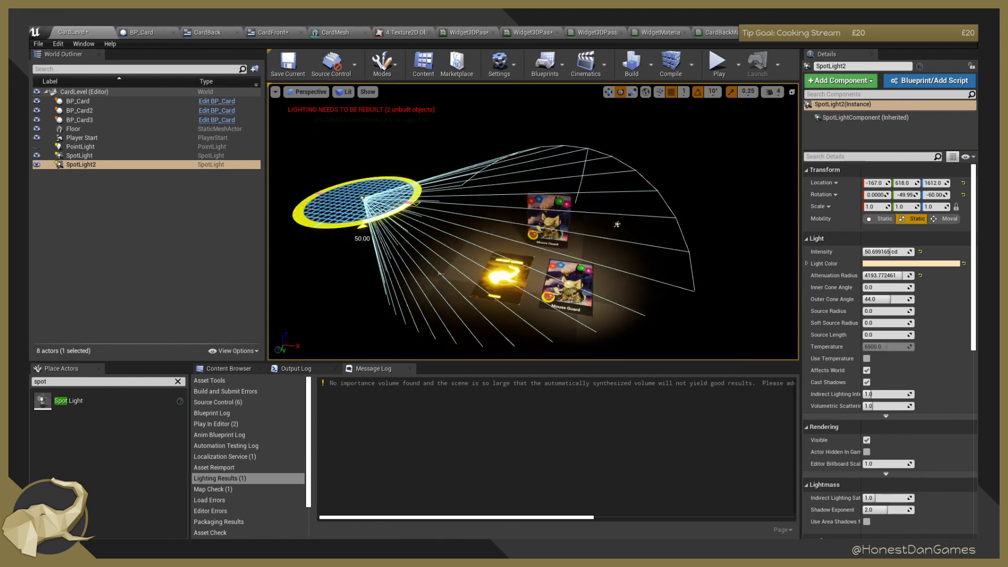
{"action": "left_click", "coordinate": [378, 273]}
{"action": "right_click_drag", "start_coordinate": [378, 273], "coordinate": [405, 276]}
Set the Z rotation rate of BP_Card3's RotatingMovement component to 0.
{"action": "left_click", "coordinate": [580, 258]}
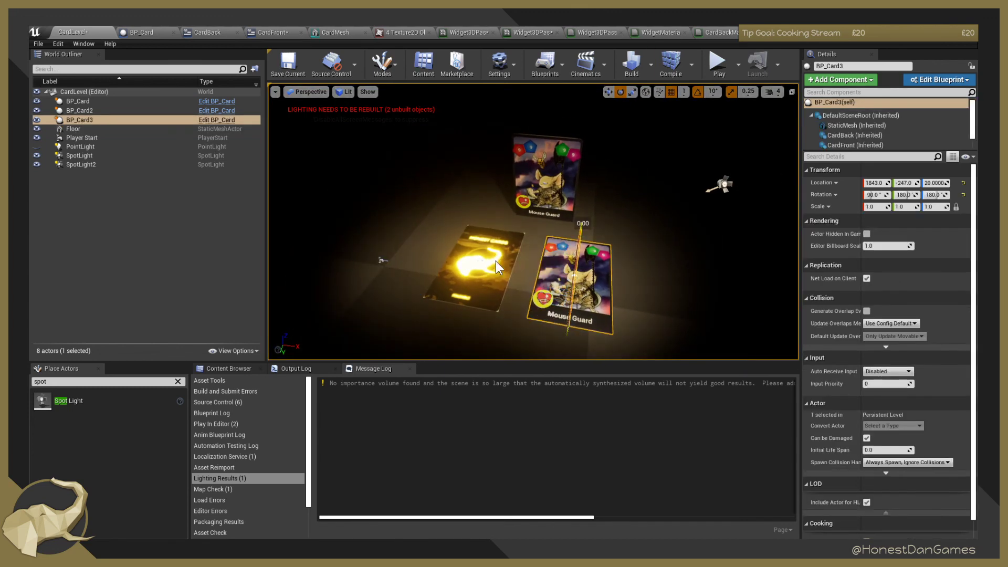
{"action": "left_click", "coordinate": [498, 261], "text": "ctrl"}
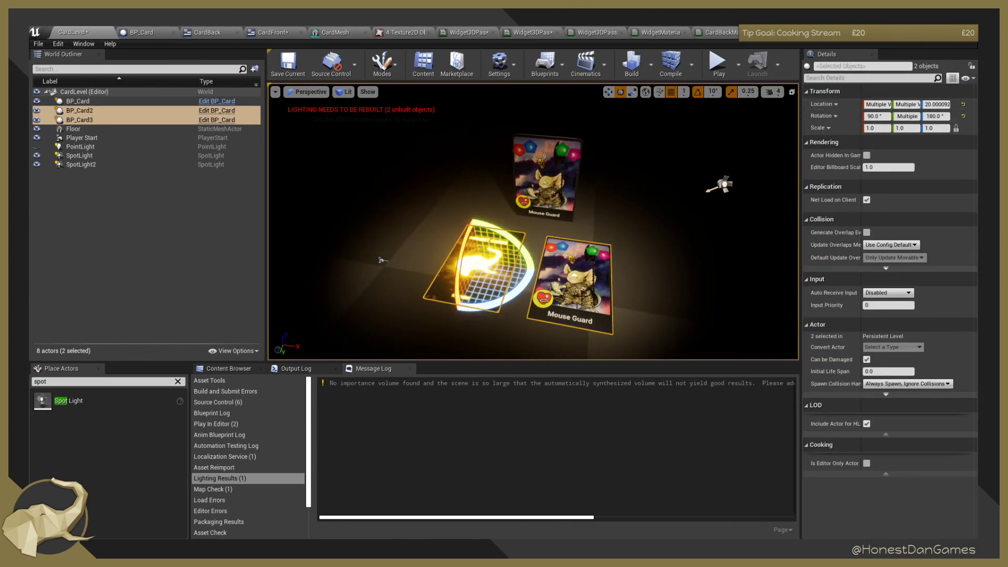
{"action": "left_click", "coordinate": [581, 295]}
{"action": "left_click", "coordinate": [935, 139]}
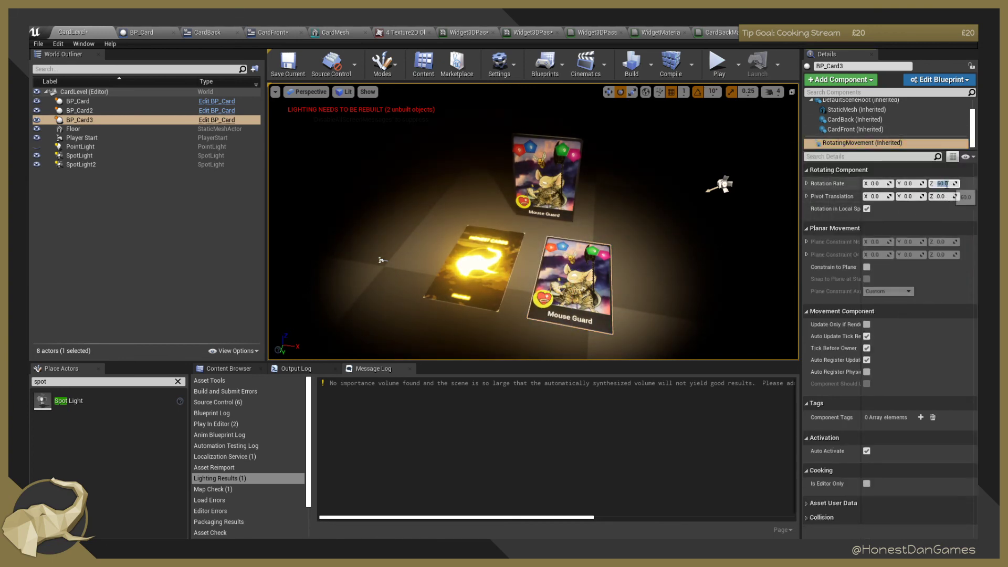
{"action": "type", "text": "0"}
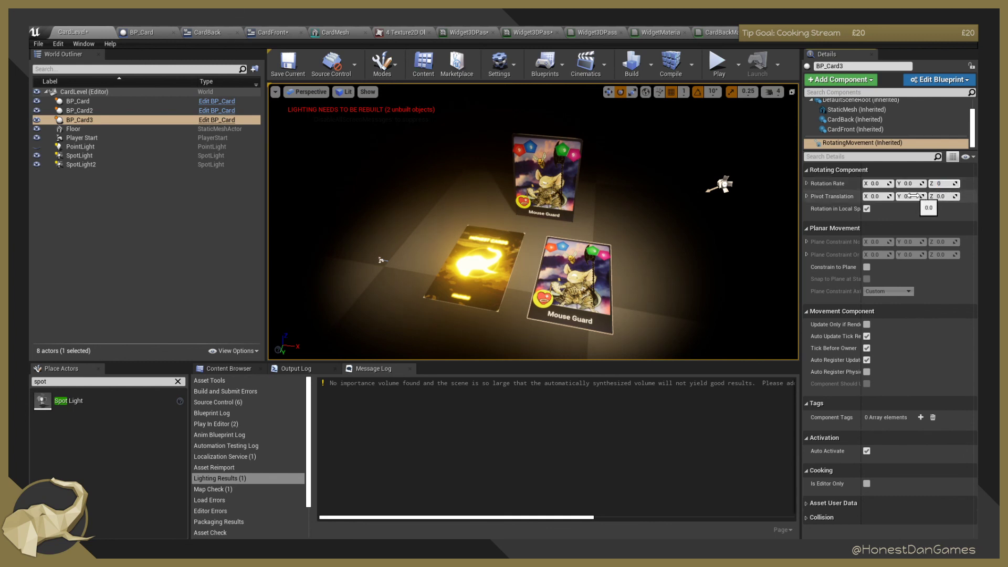
Set the Z rotation rate of BP_Card2's RotatingMovement component to 0.
{"action": "left_click", "coordinate": [489, 269]}
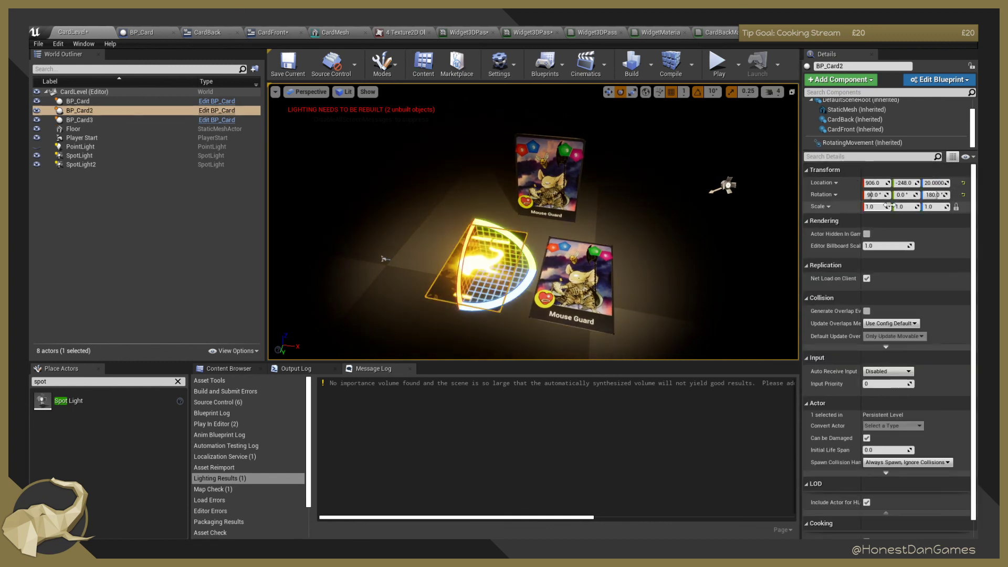
{"action": "left_click", "coordinate": [596, 277]}
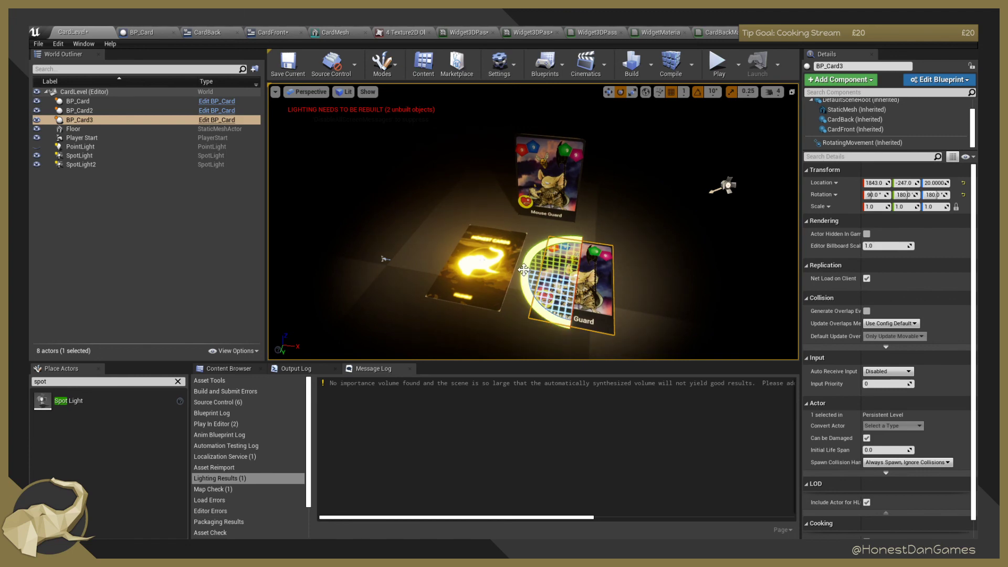
{"action": "left_click", "coordinate": [861, 143]}
{"action": "left_click", "coordinate": [493, 270]}
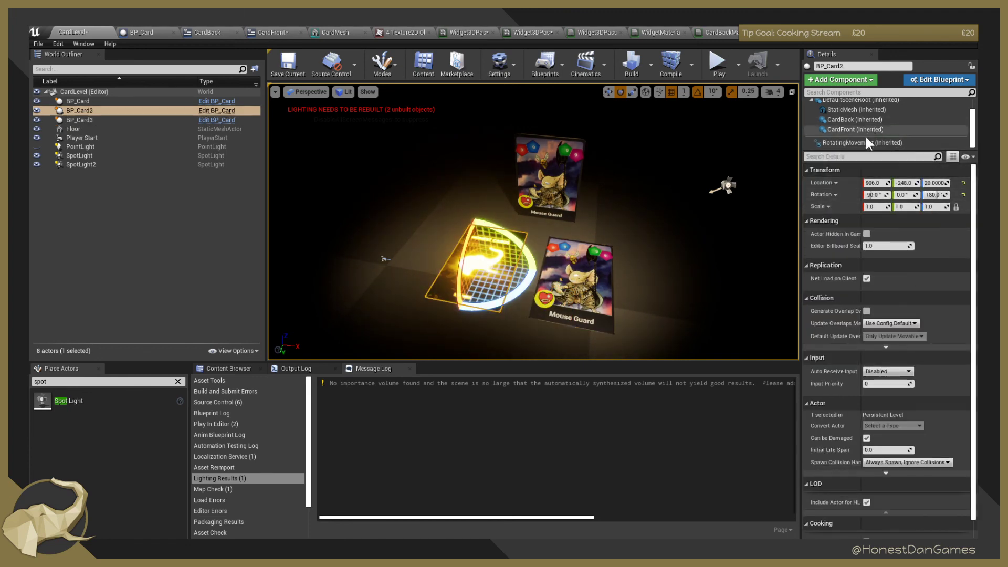
{"action": "left_click", "coordinate": [830, 142]}
{"action": "key", "text": "Return"}
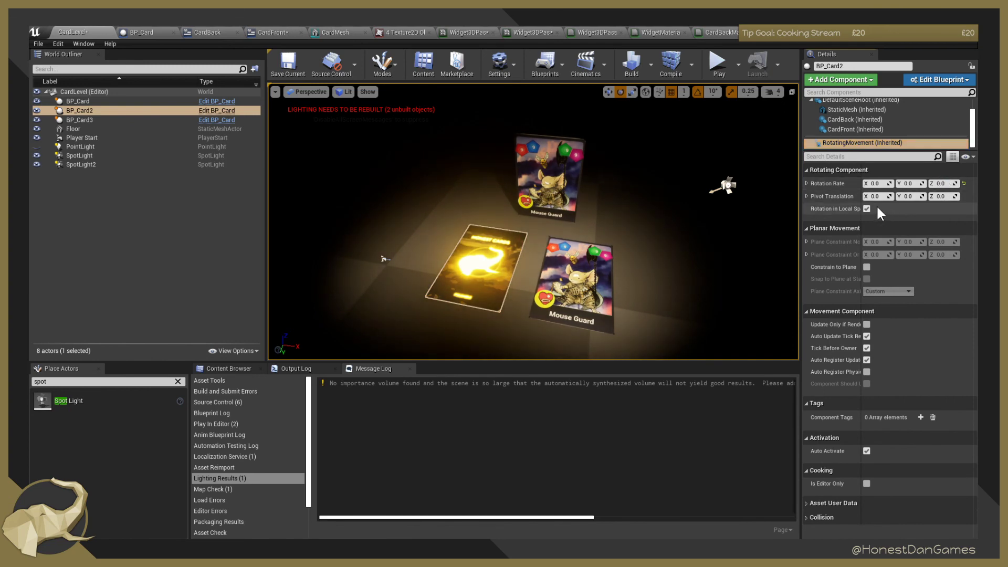
Play the level, fly around the cards to inspect their lighting and glow, and stop playing.
{"action": "left_click", "coordinate": [716, 62]}
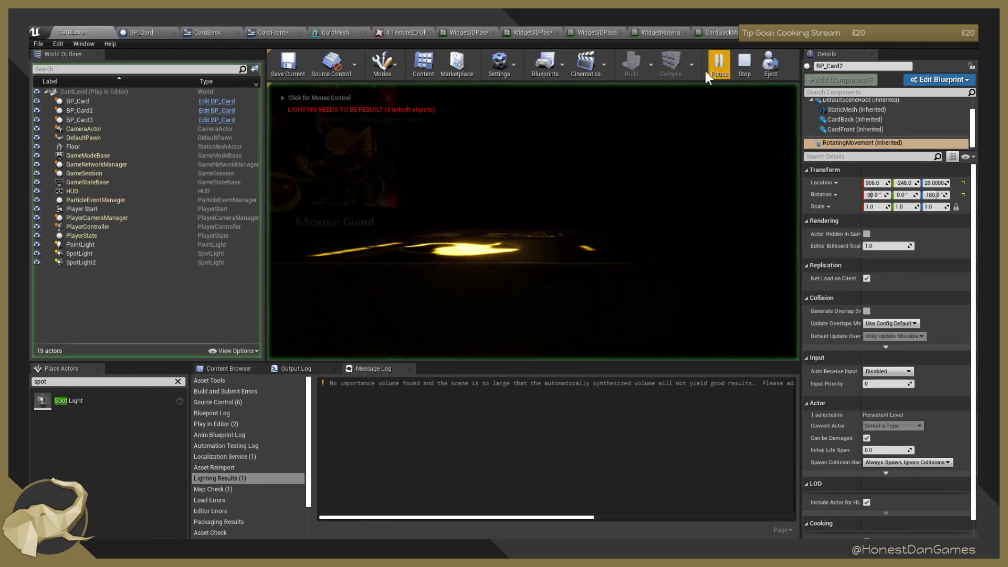
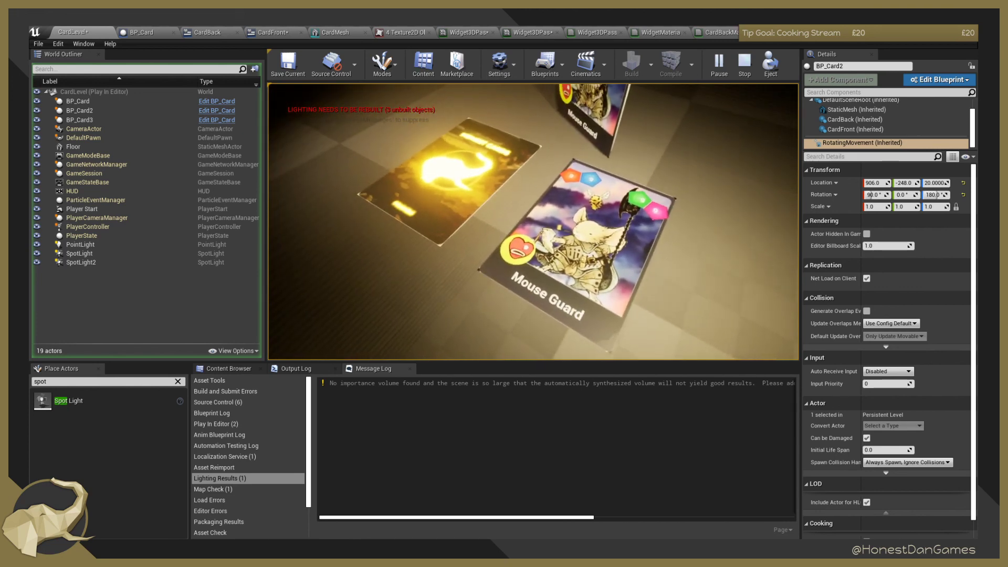
{"action": "key", "text": "Escape"}
Search the Editor Preferences for exposure and bloom settings and close the window.
{"action": "left_click", "coordinate": [46, 42]}
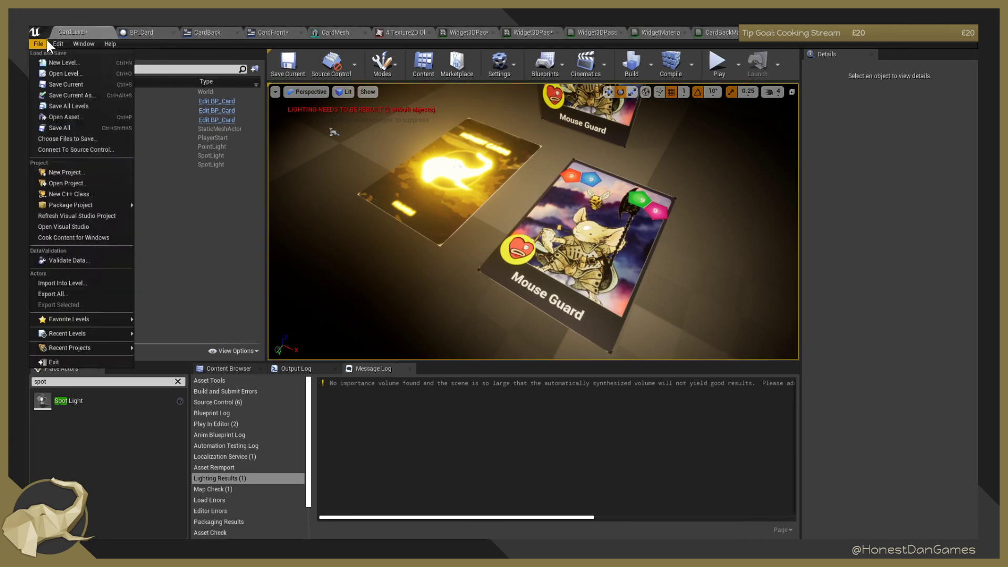
{"action": "mouse_move", "coordinate": [55, 43]}
{"action": "left_click", "coordinate": [103, 172]}
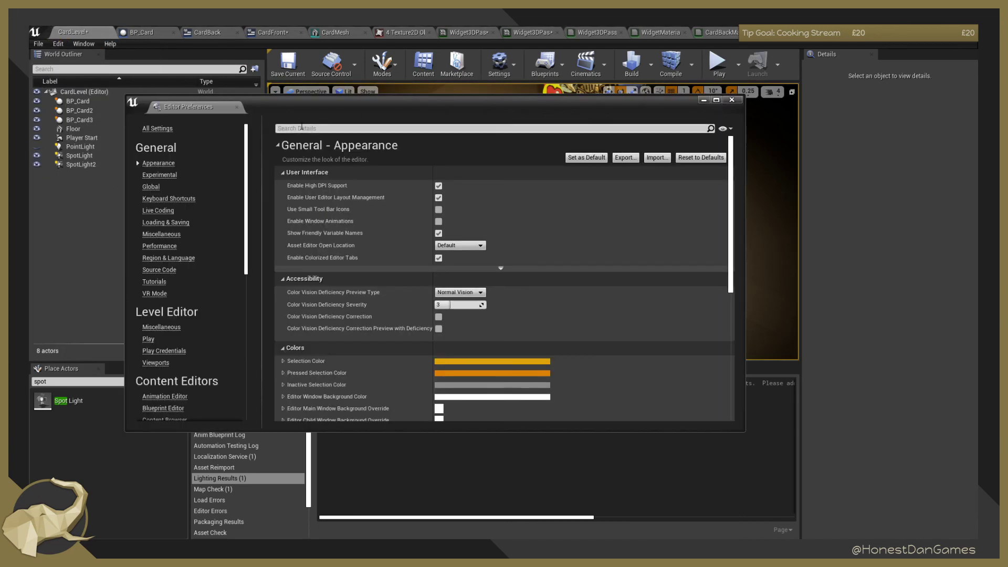
{"action": "left_click", "coordinate": [302, 128]}
{"action": "type", "text": "aut"}
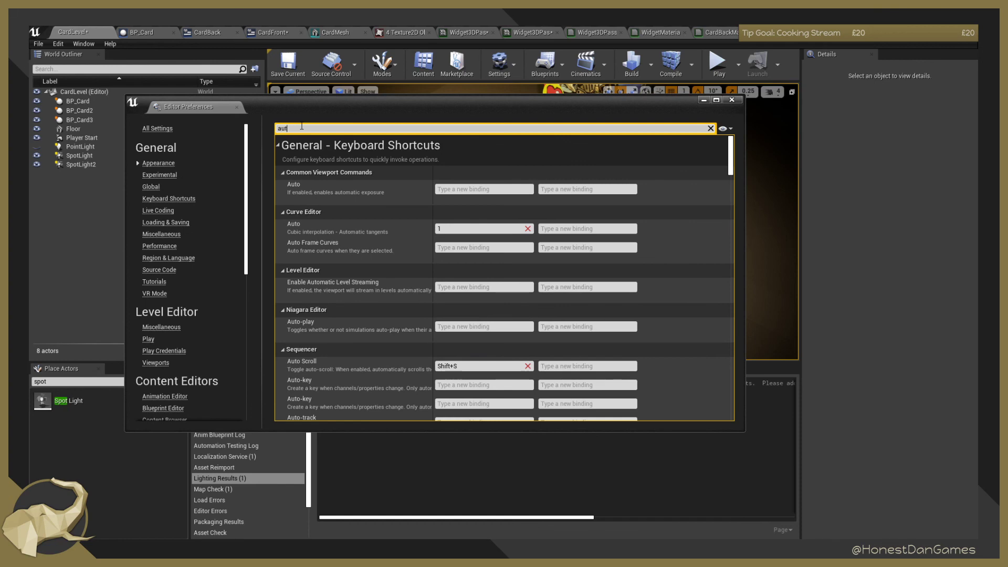
{"action": "key", "text": "BackSpace"}
{"action": "key", "text": "BackSpace"}
{"action": "key", "text": "BackSpace"}
{"action": "type", "text": "expo"}
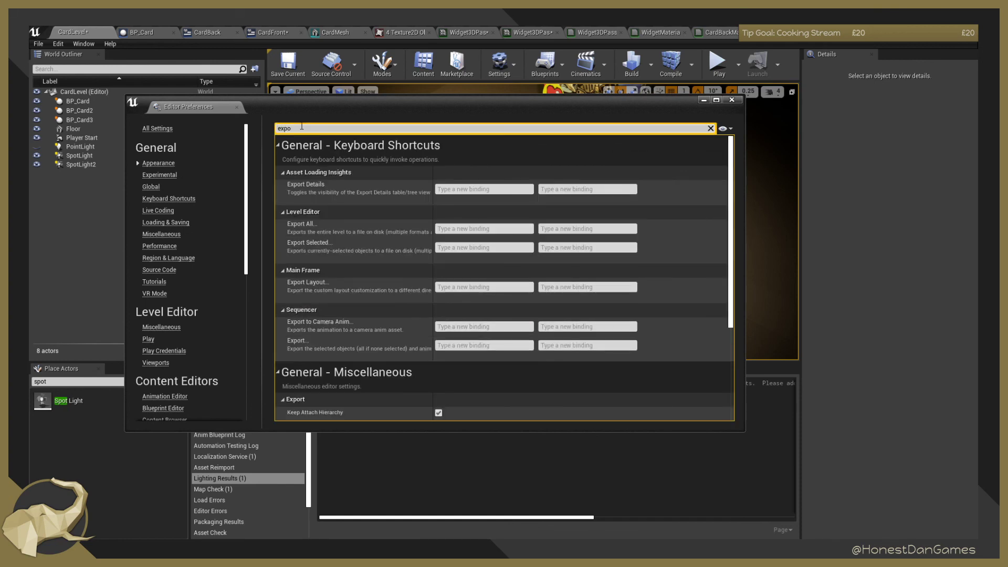
{"action": "type", "text": "s"}
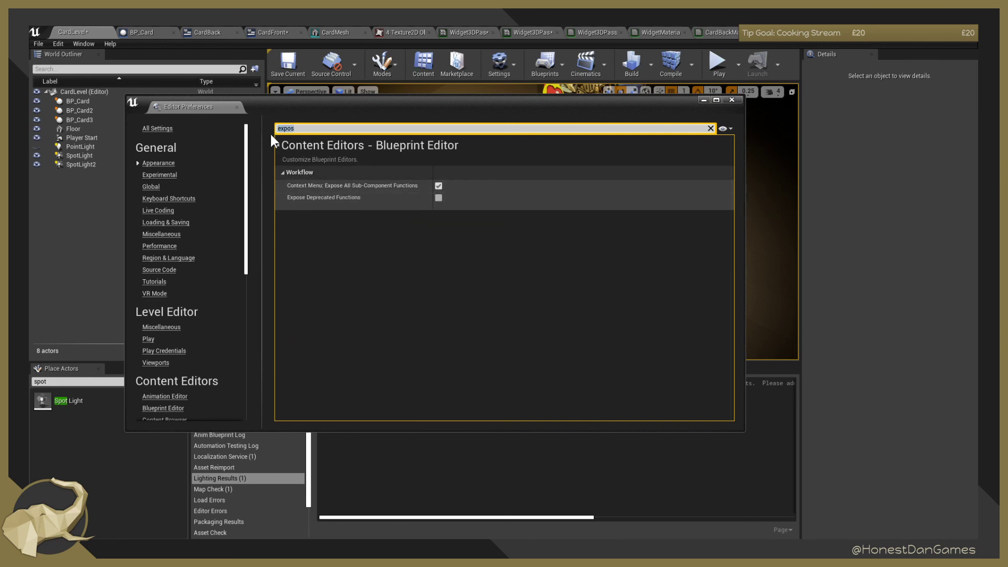
{"action": "type", "text": "bloom"}
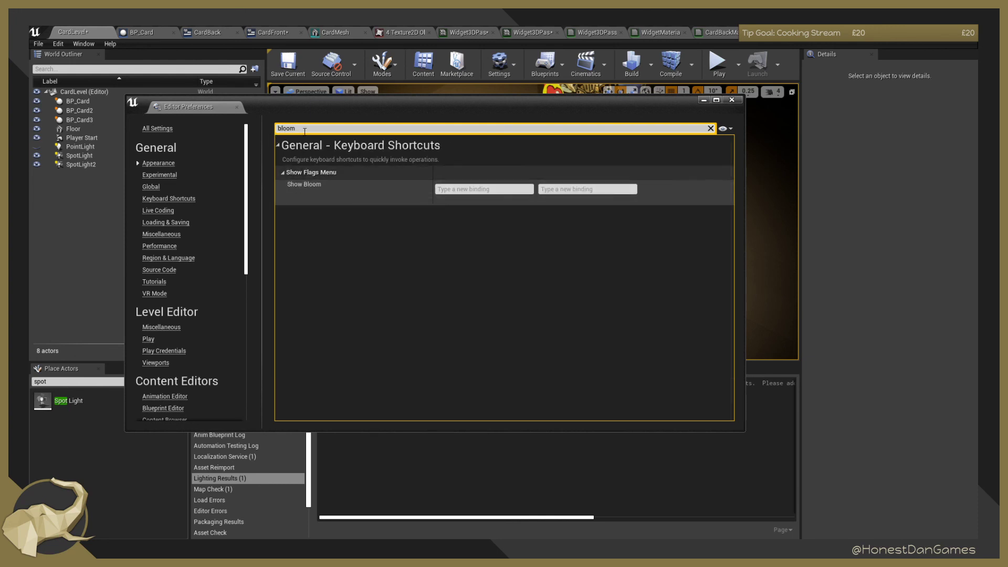
{"action": "left_click", "coordinate": [235, 106]}
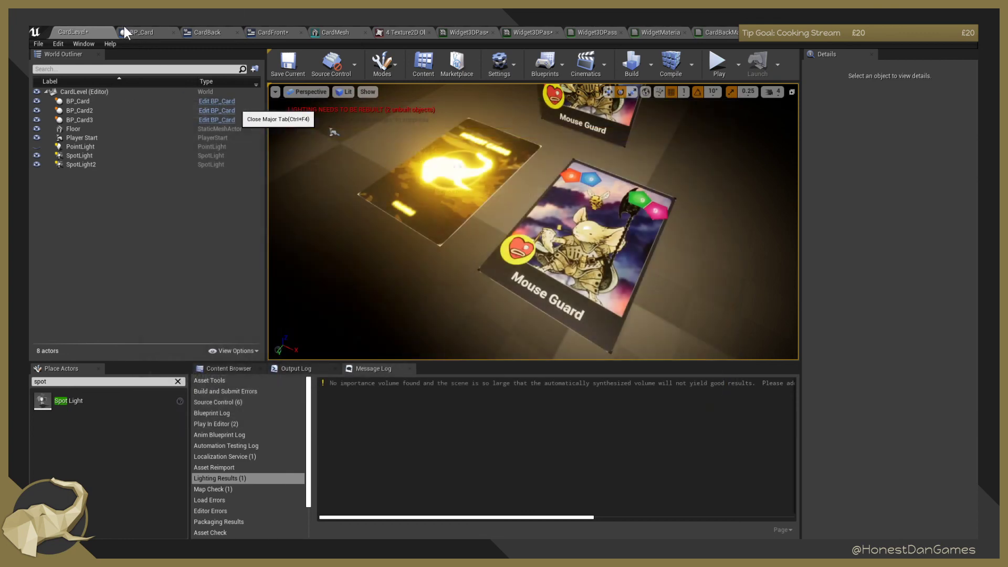
Open the Project Settings and search them for bloom.
{"action": "left_click", "coordinate": [74, 44]}
{"action": "left_click", "coordinate": [71, 43]}
{"action": "left_click", "coordinate": [69, 43]}
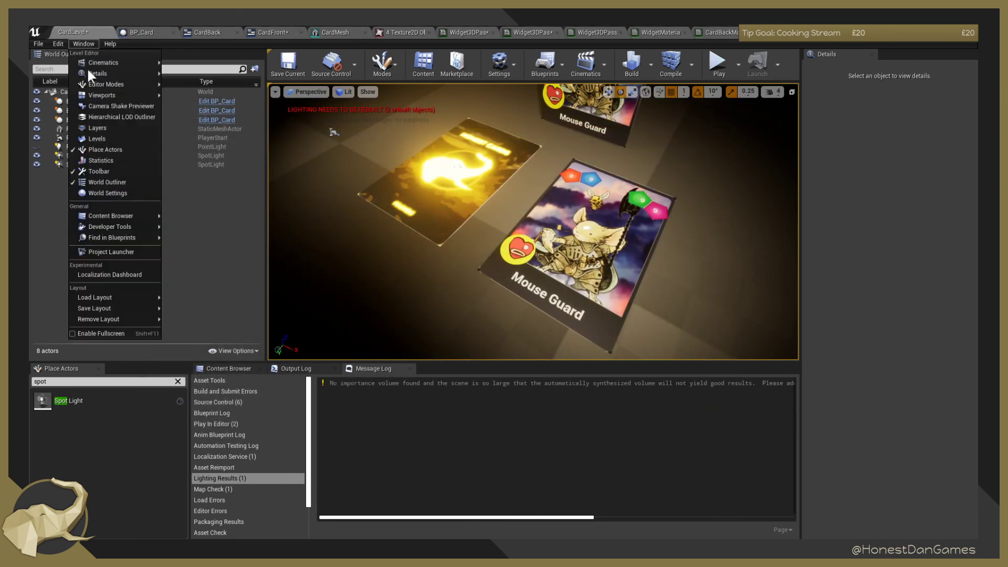
{"action": "mouse_move", "coordinate": [59, 46]}
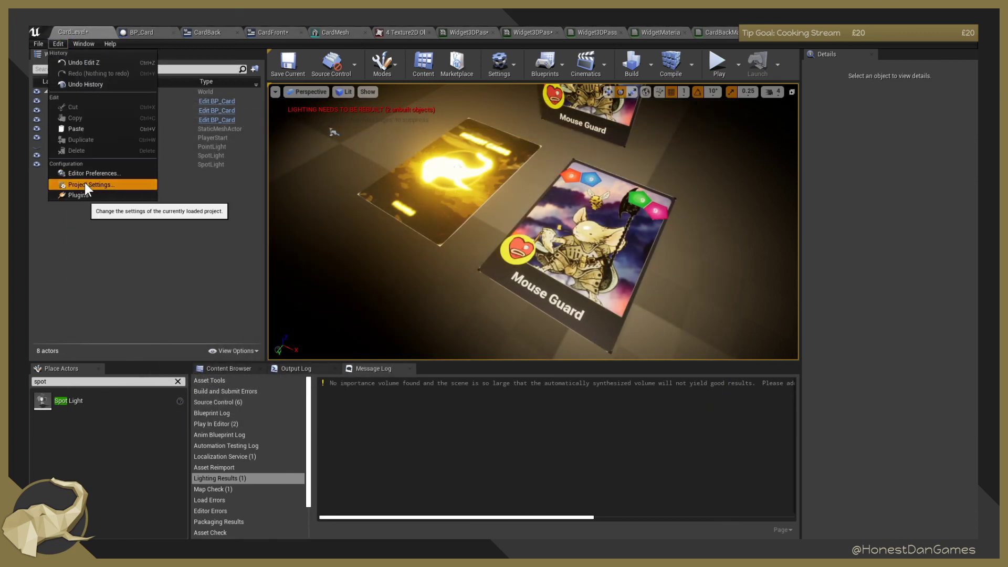
{"action": "left_click", "coordinate": [84, 183]}
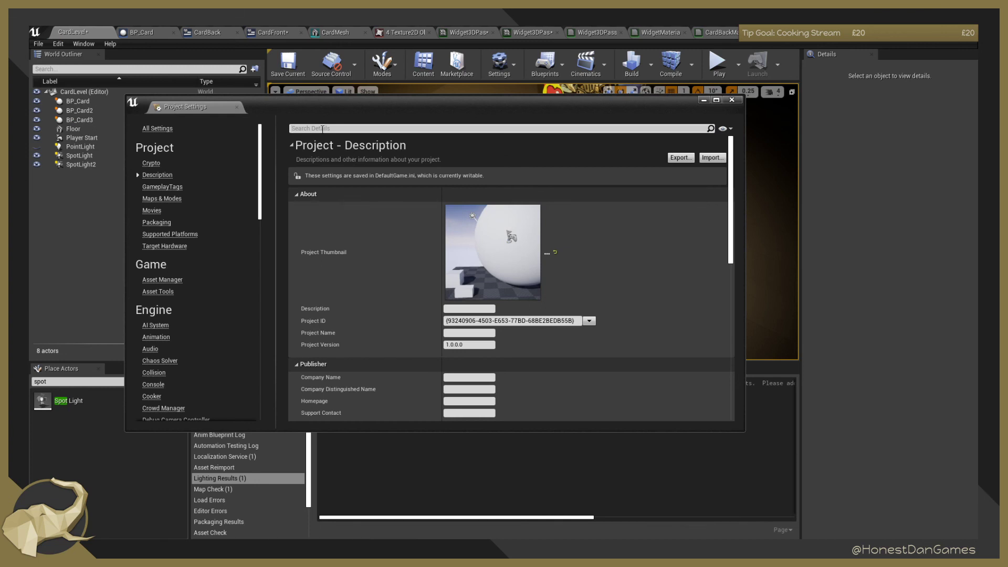
{"action": "left_click", "coordinate": [322, 129]}
{"action": "type", "text": "bloom"}
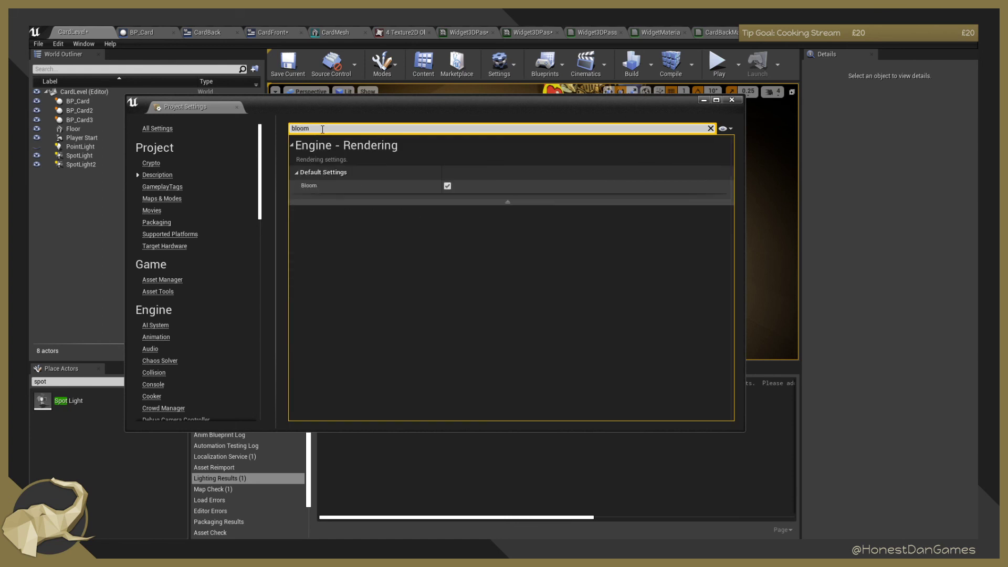
Toggle the Bloom rendering setting off and on while watching the card glow in the viewport.
{"action": "left_click", "coordinate": [447, 186]}
{"action": "left_click_drag", "start_coordinate": [430, 106], "coordinate": [534, 287]}
{"action": "left_click", "coordinate": [550, 366]}
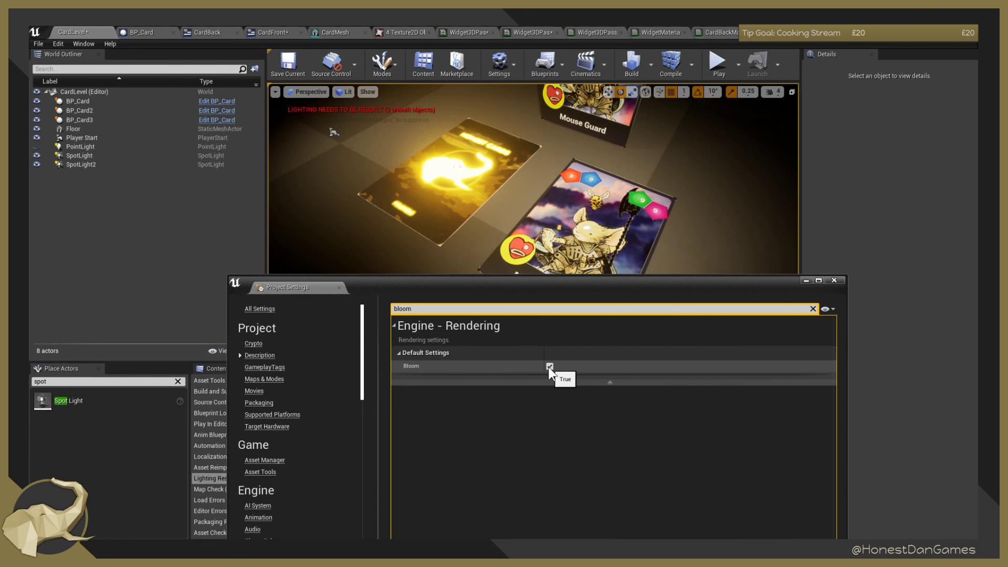
{"action": "left_click", "coordinate": [550, 367]}
{"action": "left_click", "coordinate": [550, 366]}
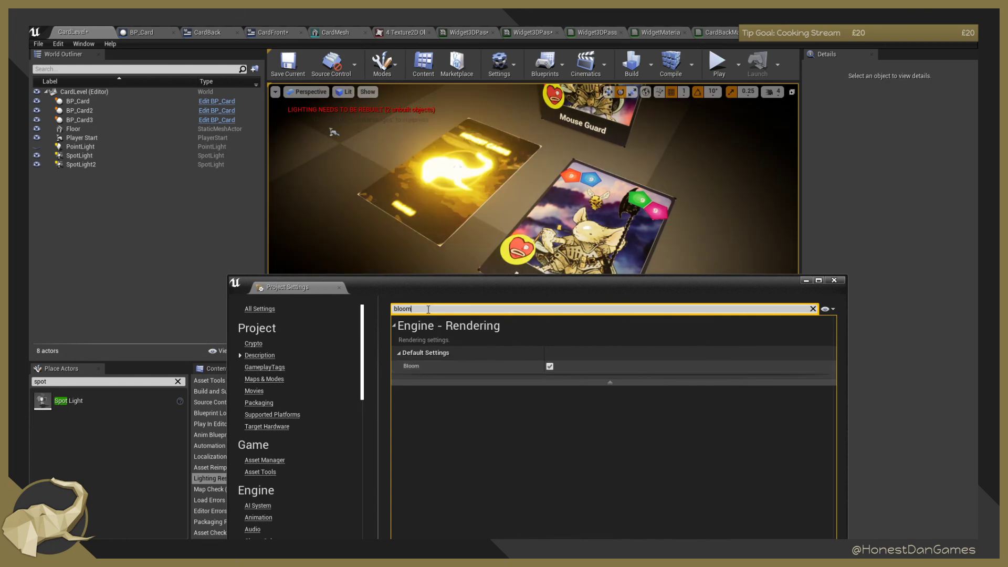
Find Auto Exposure in the project's rendering settings, disable it and close the Project Settings.
{"action": "left_click_drag", "start_coordinate": [427, 309], "coordinate": [364, 296]}
{"action": "type", "text": "auto"}
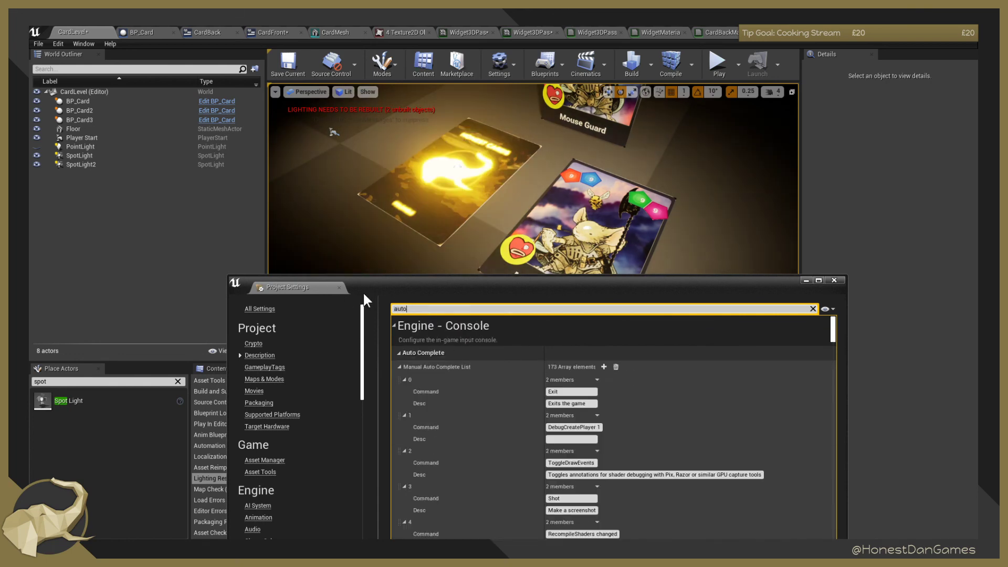
{"action": "type", "text": " exp"}
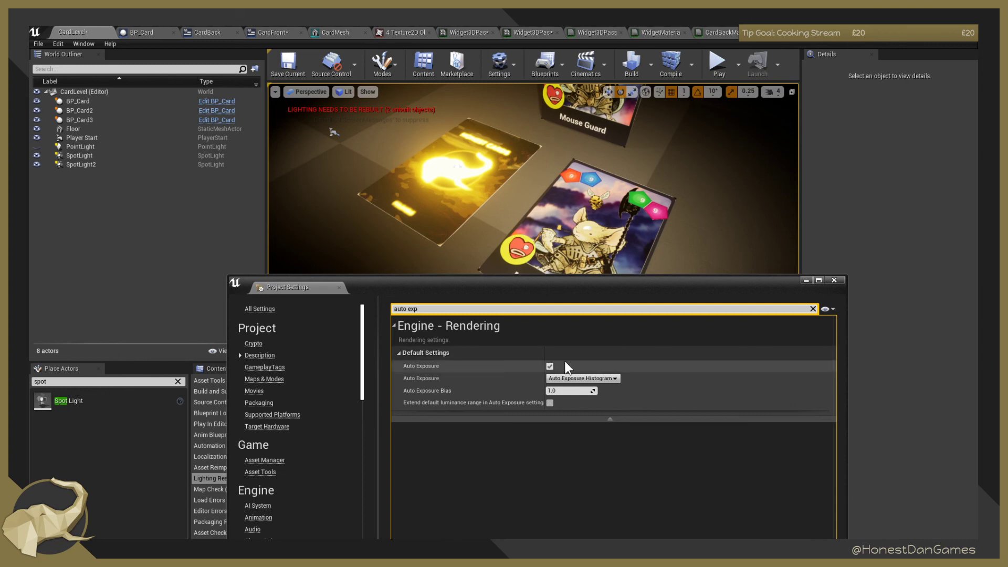
{"action": "left_click", "coordinate": [549, 367]}
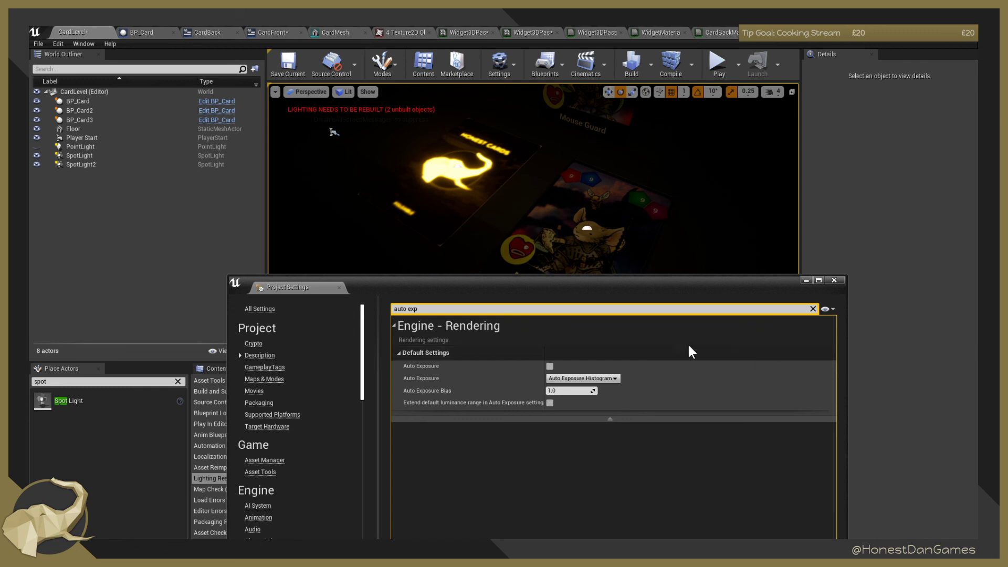
{"action": "left_click", "coordinate": [834, 280]}
{"action": "mouse_move", "coordinate": [533, 222]}
{"action": "right_mouse_down"}
{"action": "mouse_move", "coordinate": [517, 273]}
{"action": "mouse_move", "coordinate": [528, 213]}
{"action": "mouse_move", "coordinate": [525, 258]}
{"action": "mouse_move", "coordinate": [527, 239]}
{"action": "right_mouse_up"}
{"action": "key", "text": "s"}
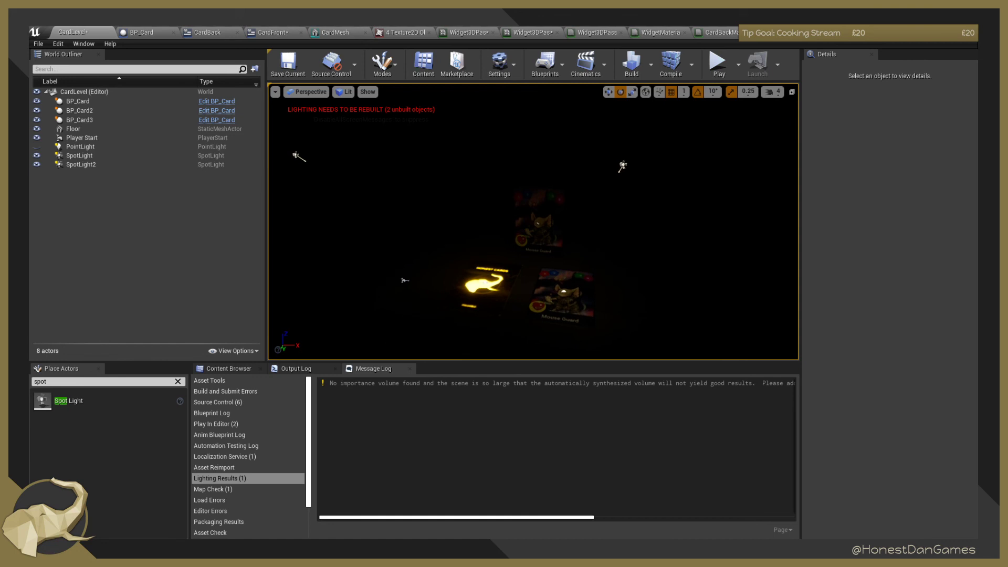
Set SpotLight's intensity to 160 cd and duplicate the light three times.
{"action": "left_click", "coordinate": [623, 166]}
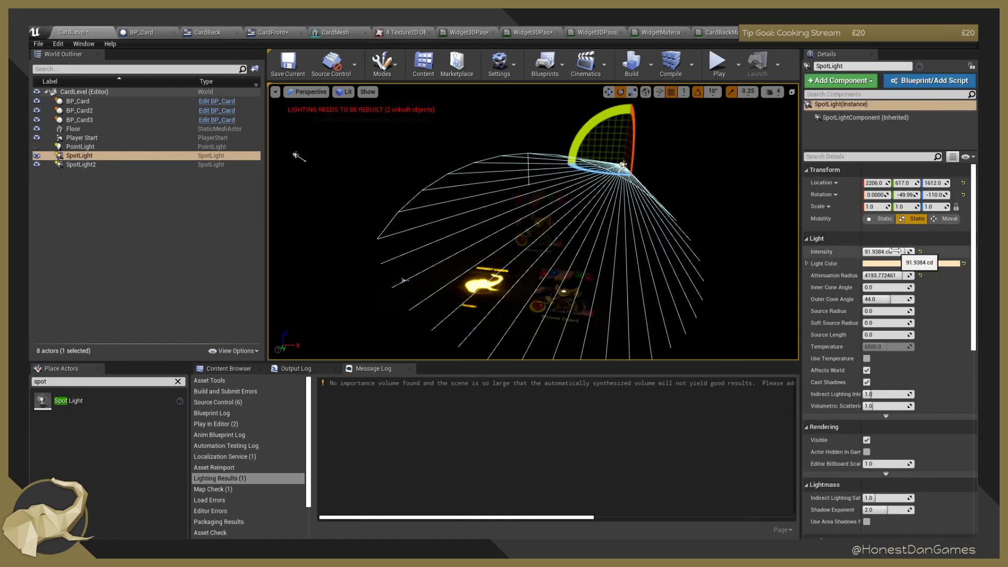
{"action": "key", "text": "w"}
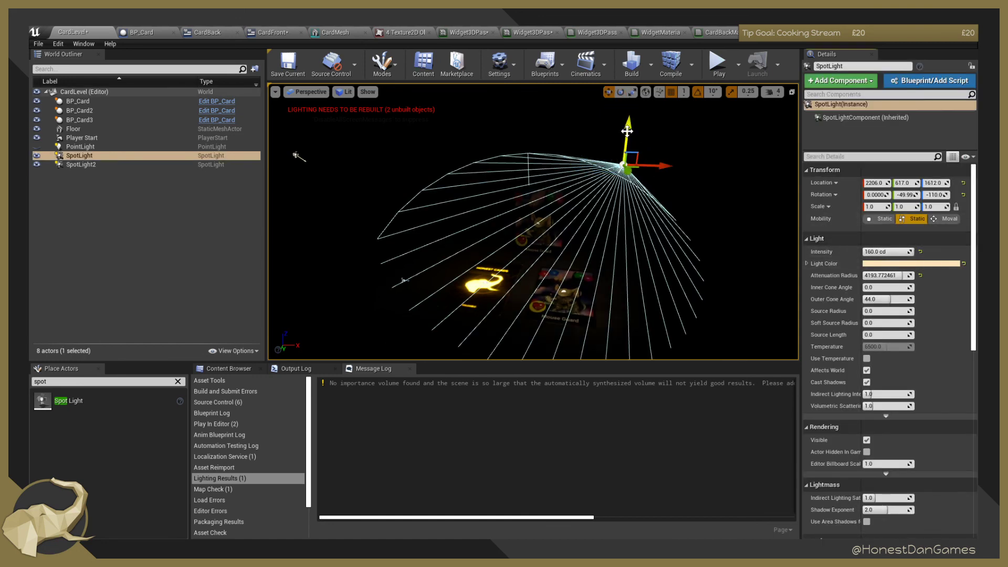
{"action": "key", "text": "ctrl+w"}
{"action": "key", "text": "ctrl+w"}
{"action": "key", "text": "ctrl+w"}
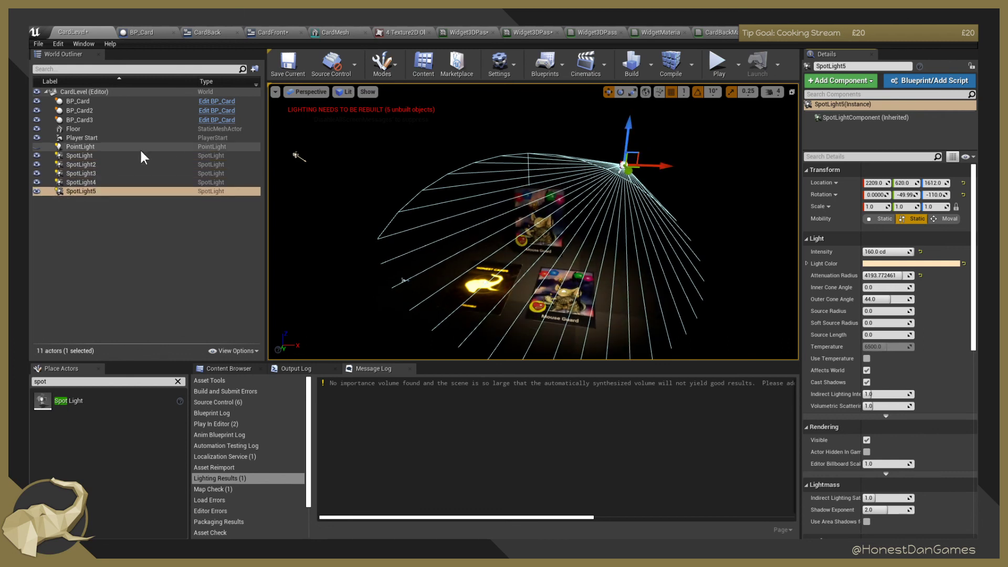
Duplicate SpotLight2 five times to strengthen the lighting from its side of the cards.
{"action": "left_click", "coordinate": [99, 153]}
{"action": "left_click", "coordinate": [91, 148]}
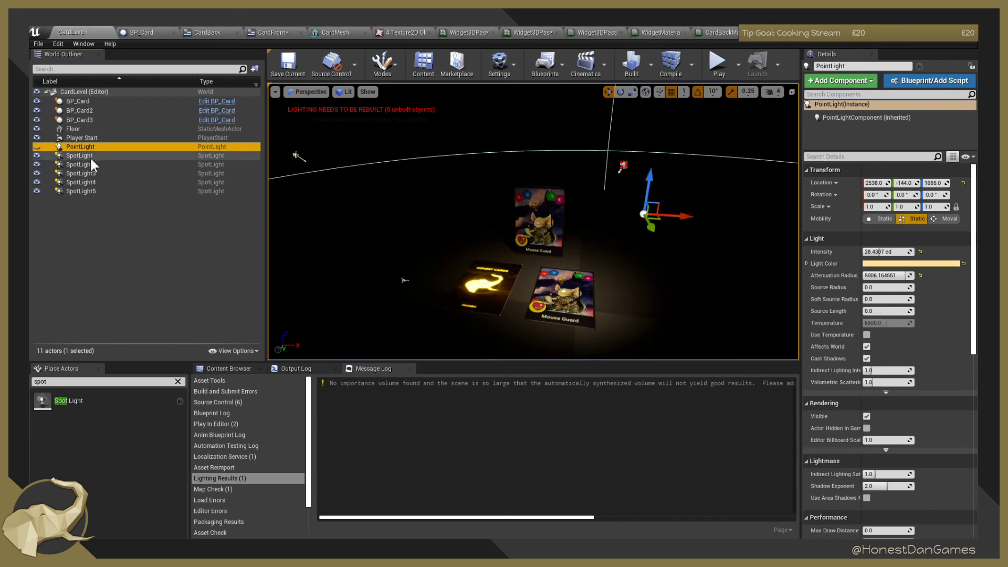
{"action": "left_click", "coordinate": [90, 156]}
{"action": "left_click", "coordinate": [90, 167]}
{"action": "key", "text": "ctrl+w"}
{"action": "key", "text": "ctrl+w"}
{"action": "key", "text": "ctrl+w"}
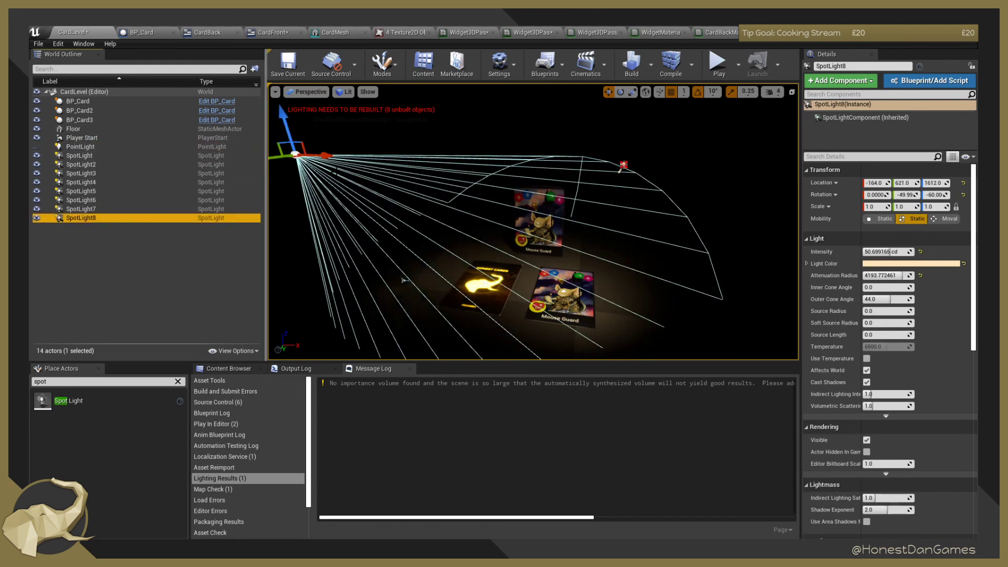
{"action": "key", "text": "ctrl+w"}
{"action": "key", "text": "ctrl+w"}
Play the level and examine the card back glow and card lighting in the running game.
{"action": "left_click", "coordinate": [403, 280]}
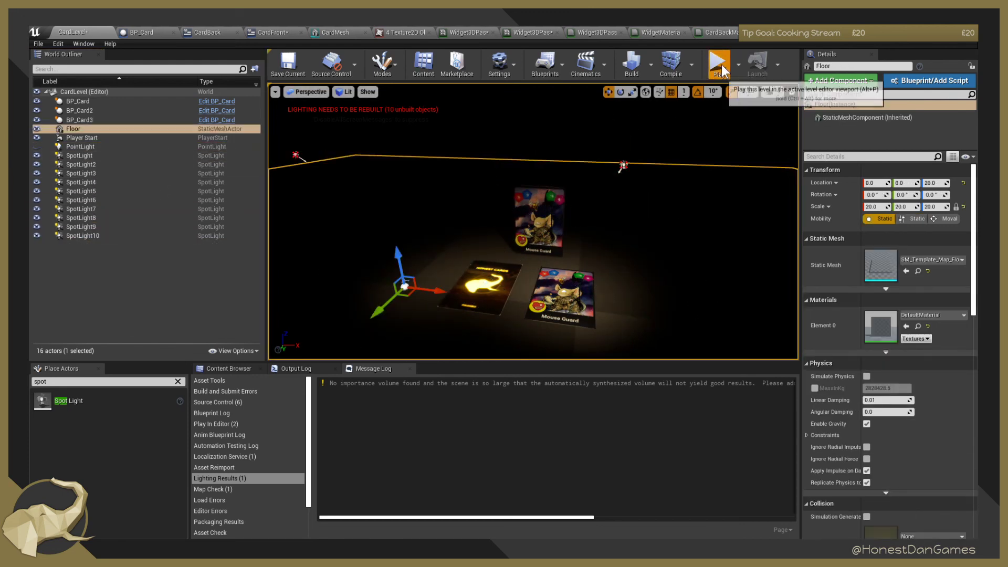
{"action": "left_click", "coordinate": [720, 63]}
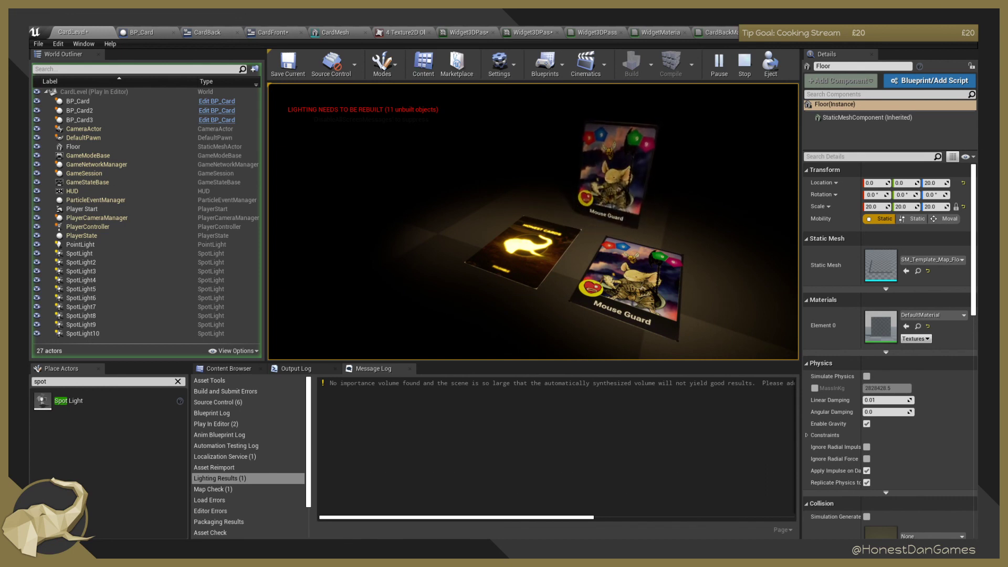
{"action": "key", "text": "shift+F1"}
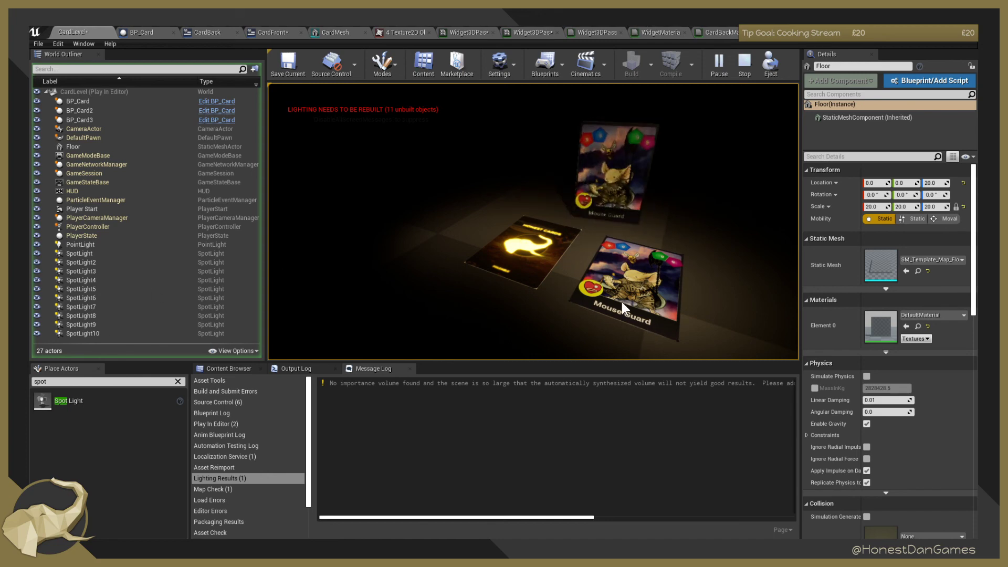
{"action": "left_click", "coordinate": [686, 207]}
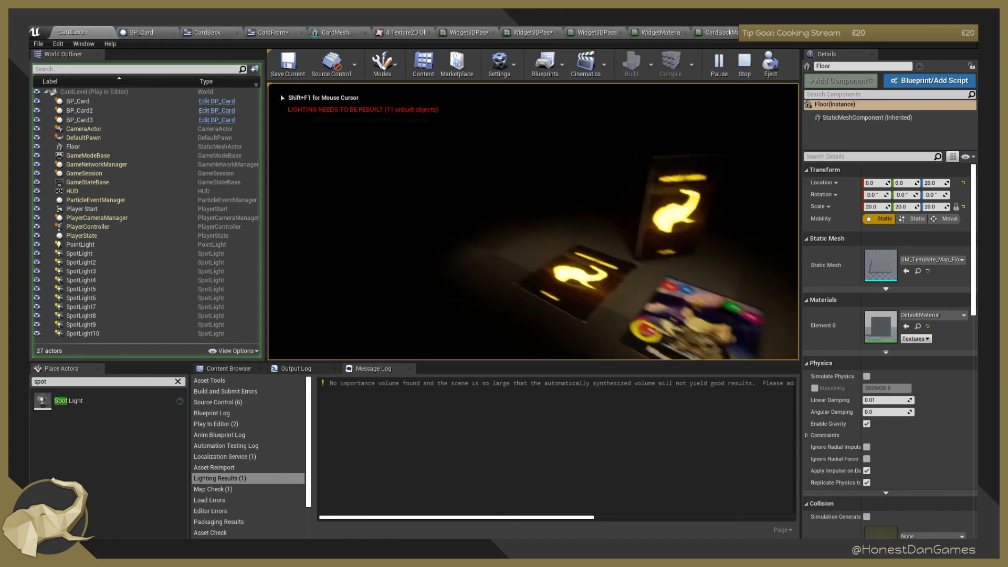
{"action": "key", "text": "super"}
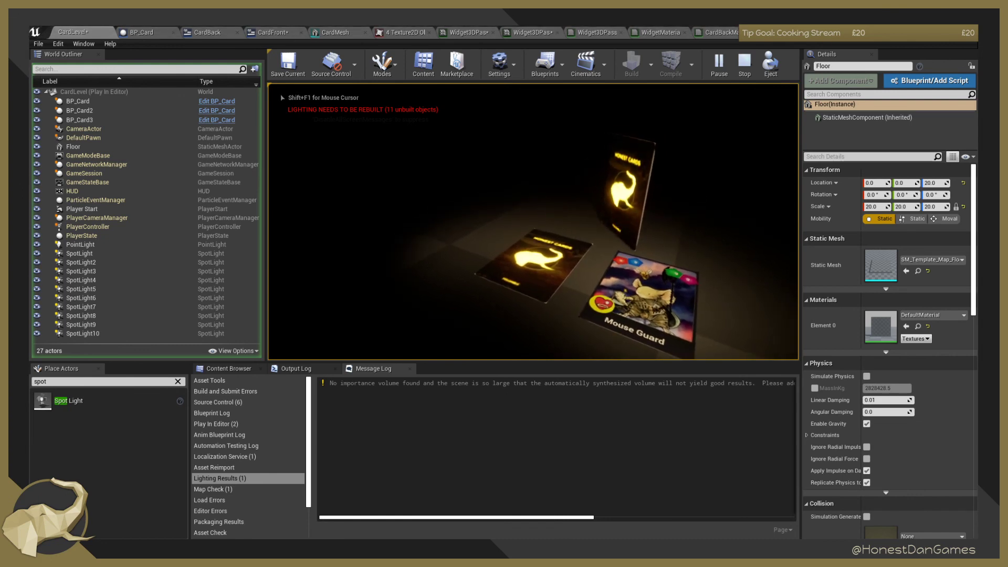
Bring up the MI_CardBackMaterial window and place it so the cards in the running game stay visible.
{"action": "left_click", "coordinate": [787, 39]}
{"action": "left_click_drag", "start_coordinate": [855, 34], "coordinate": [636, 126]}
{"action": "left_click", "coordinate": [90, 29]}
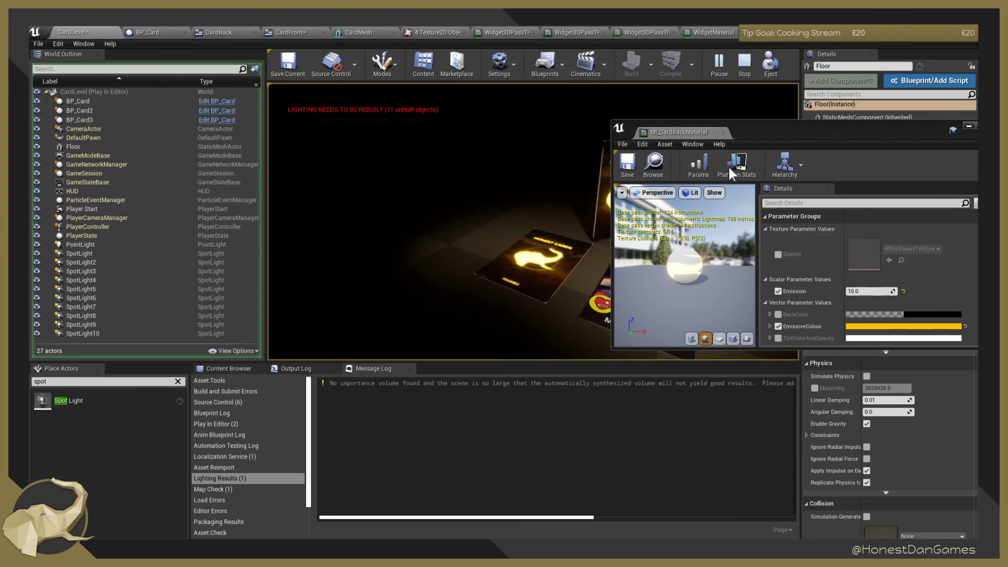
{"action": "left_click_drag", "start_coordinate": [763, 127], "coordinate": [204, 123]}
Try Emission values of about 144, 75 and 100 on MI_CardBackMaterial during play, and end the play session.
{"action": "mouse_move", "coordinate": [308, 285]}
{"action": "left_mouse_down"}
{"action": "mouse_move", "coordinate": [363, 285]}
{"action": "mouse_move", "coordinate": [302, 284]}
{"action": "left_mouse_up"}
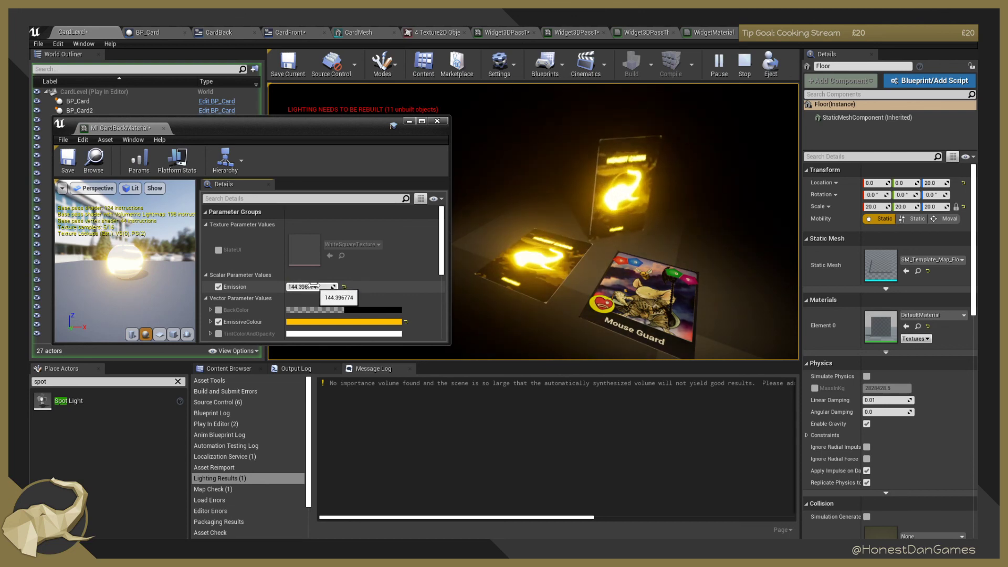
{"action": "left_click_drag", "start_coordinate": [300, 285], "coordinate": [310, 287]}
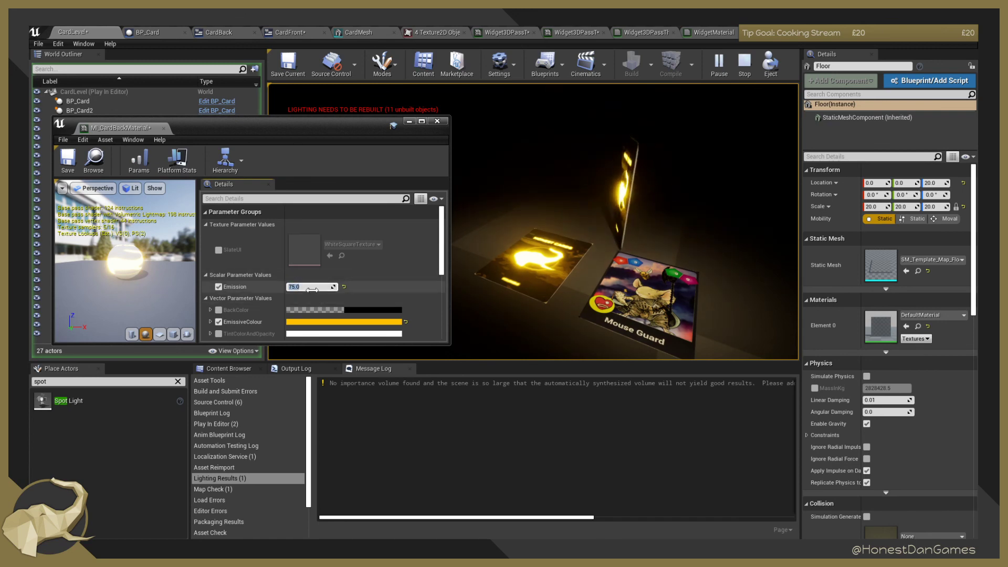
{"action": "key", "text": "Return"}
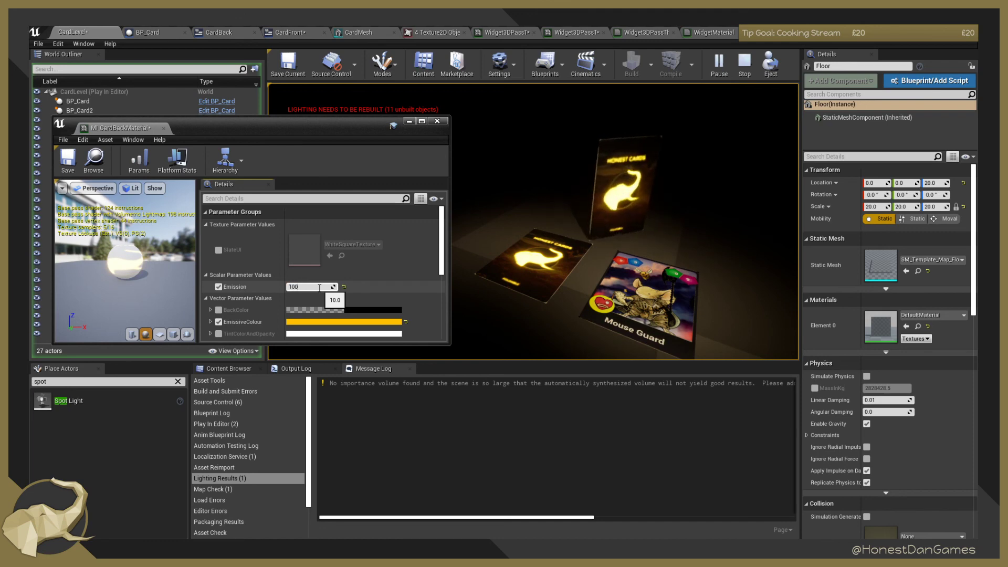
{"action": "type", "text": "100"}
{"action": "key", "text": "Return"}
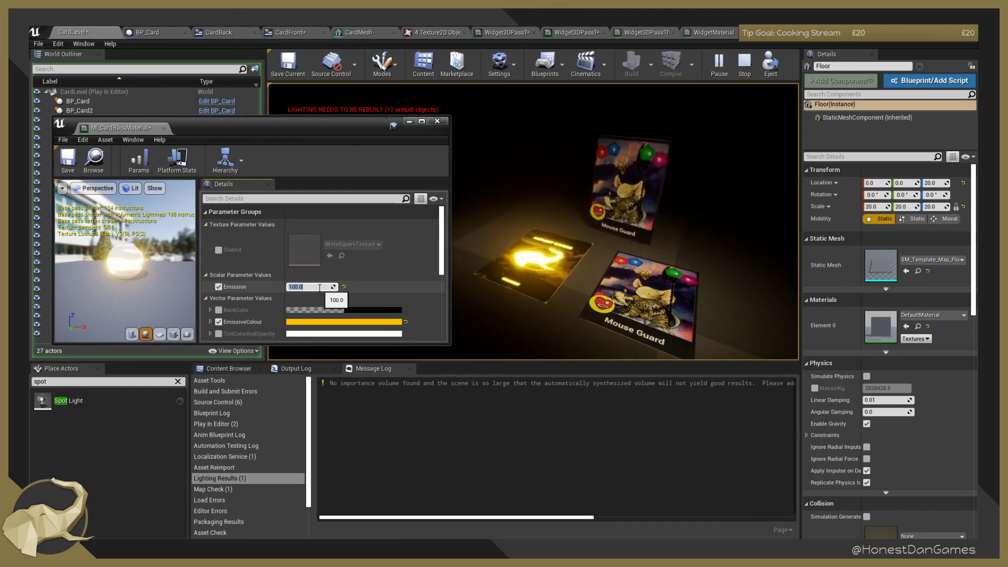
{"action": "key", "text": "Return"}
{"action": "key", "text": "BackSpace"}
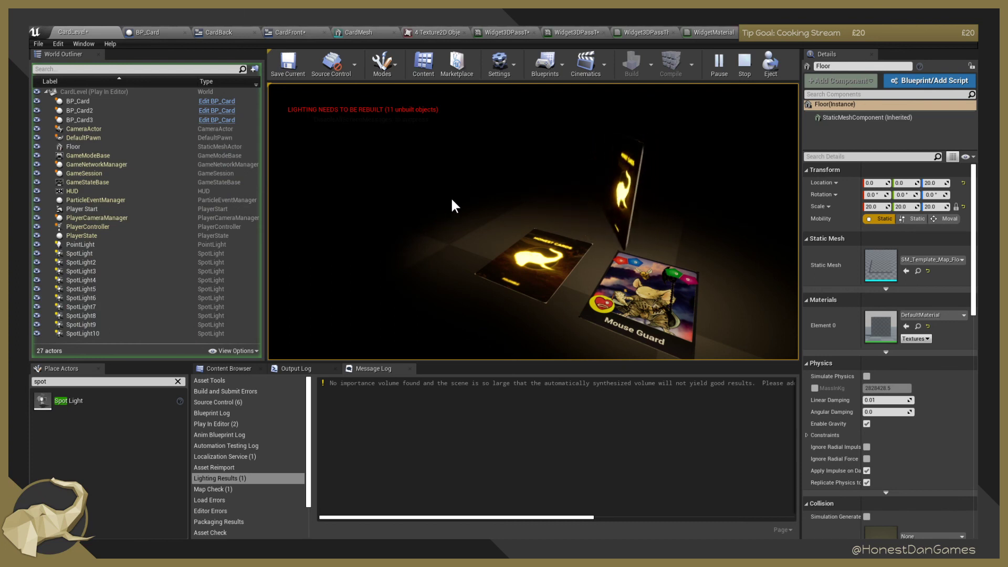
{"action": "left_click", "coordinate": [501, 149]}
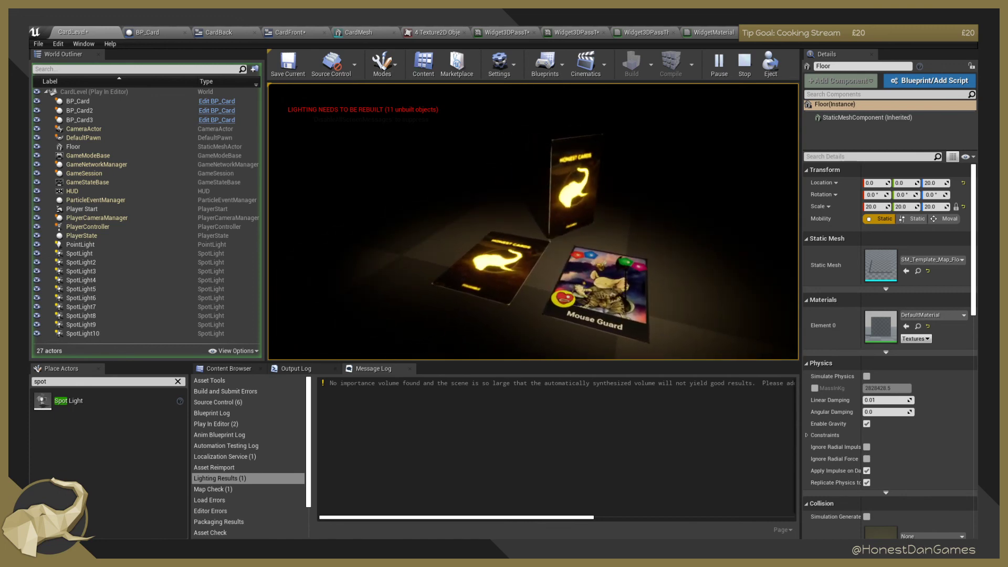
{"action": "key", "text": "Escape"}
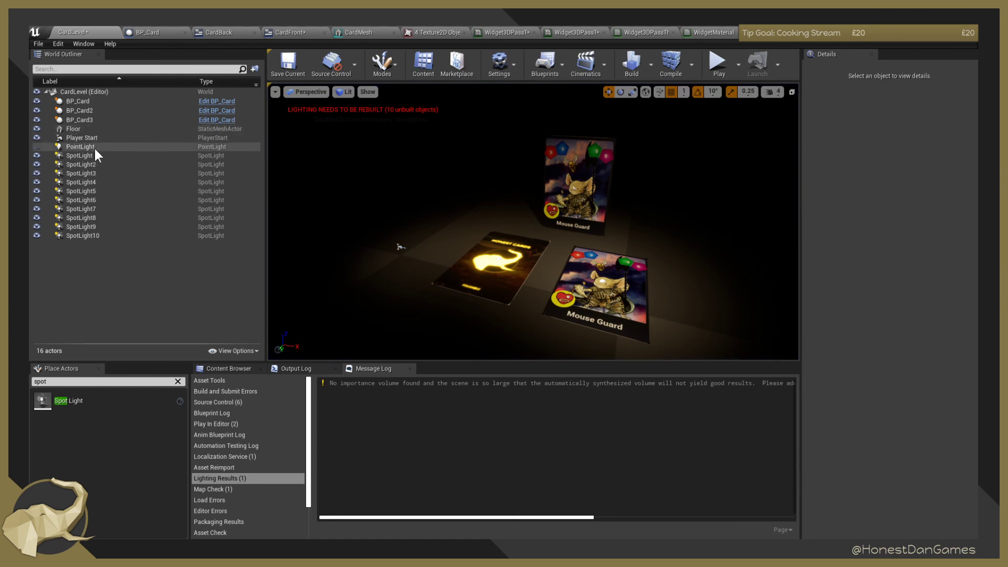
Find the Directional Light among the placeable actors and add one to the level.
{"action": "left_click", "coordinate": [70, 69]}
{"action": "type", "text": "d"}
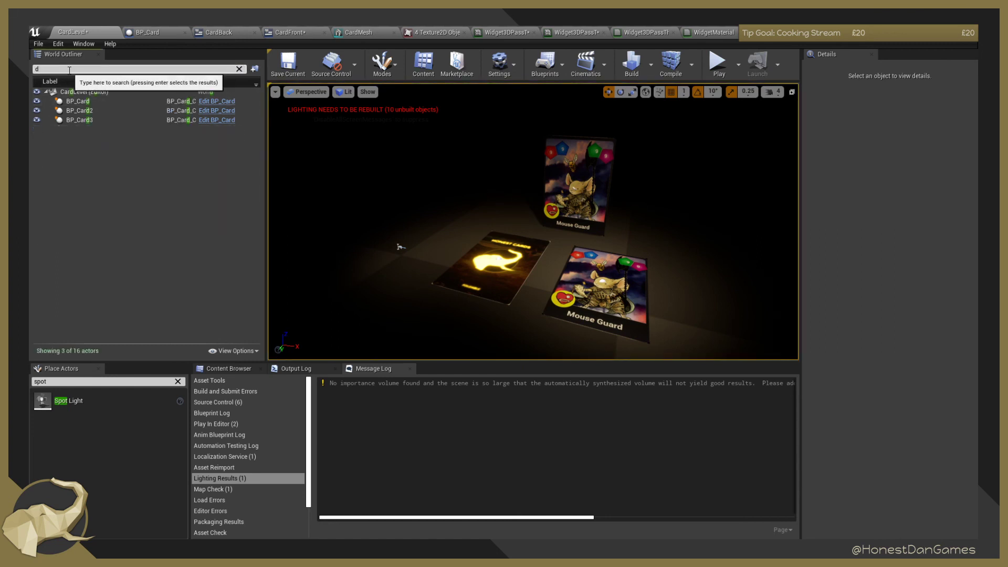
{"action": "key", "text": "BackSpace"}
{"action": "type", "text": "direc"}
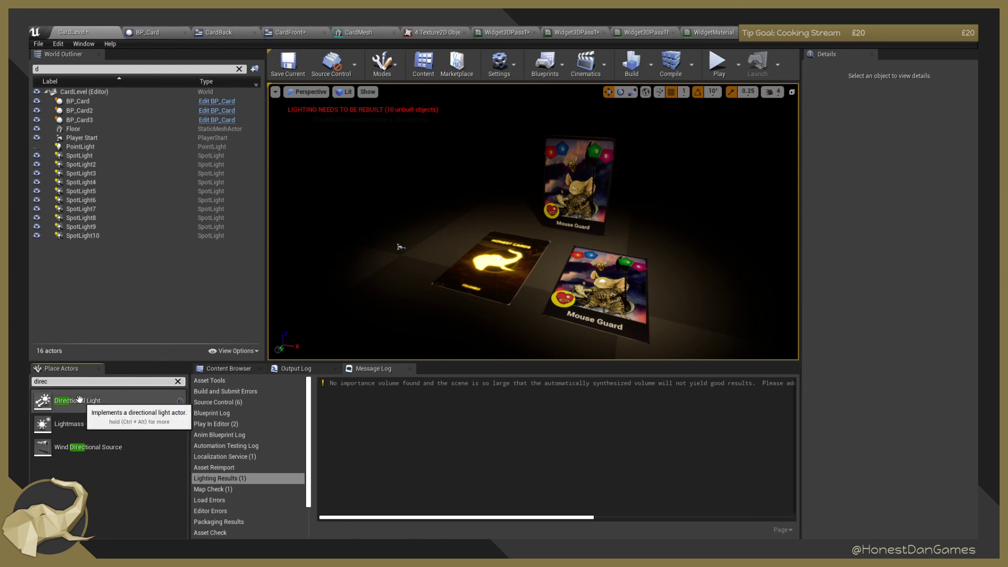
{"action": "left_click_drag", "start_coordinate": [90, 399], "coordinate": [365, 204]}
{"action": "right_click_drag", "start_coordinate": [365, 204], "coordinate": [411, 195]}
{"action": "key", "text": "s"}
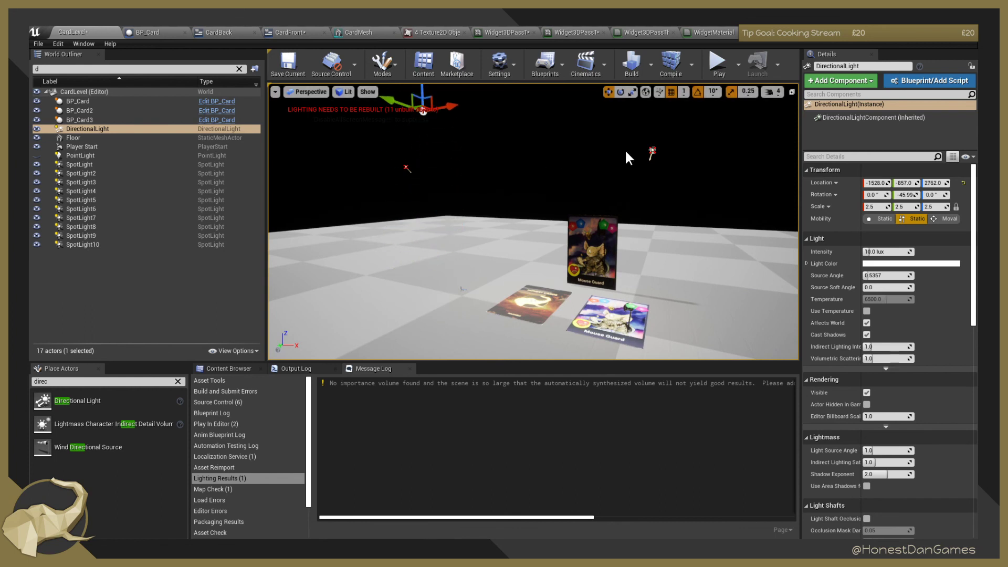
Lower the directional light's intensity, trying 1 lux before settling on 0.5 lux.
{"action": "right_click_drag", "start_coordinate": [628, 157], "coordinate": [540, 131]}
{"action": "key", "text": "d"}
{"action": "key", "text": "w"}
{"action": "key", "text": "a"}
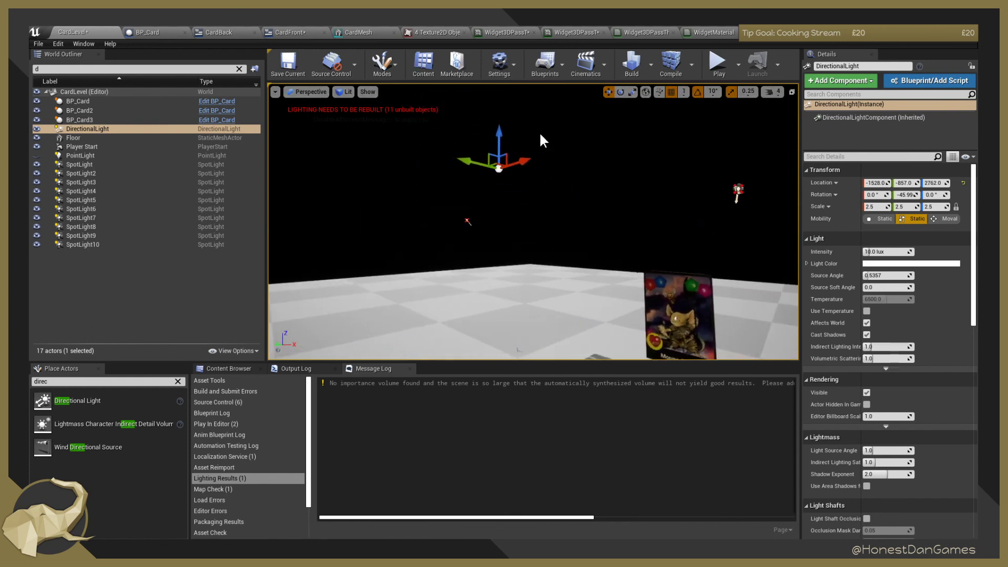
{"action": "left_click_drag", "start_coordinate": [890, 253], "coordinate": [862, 253]}
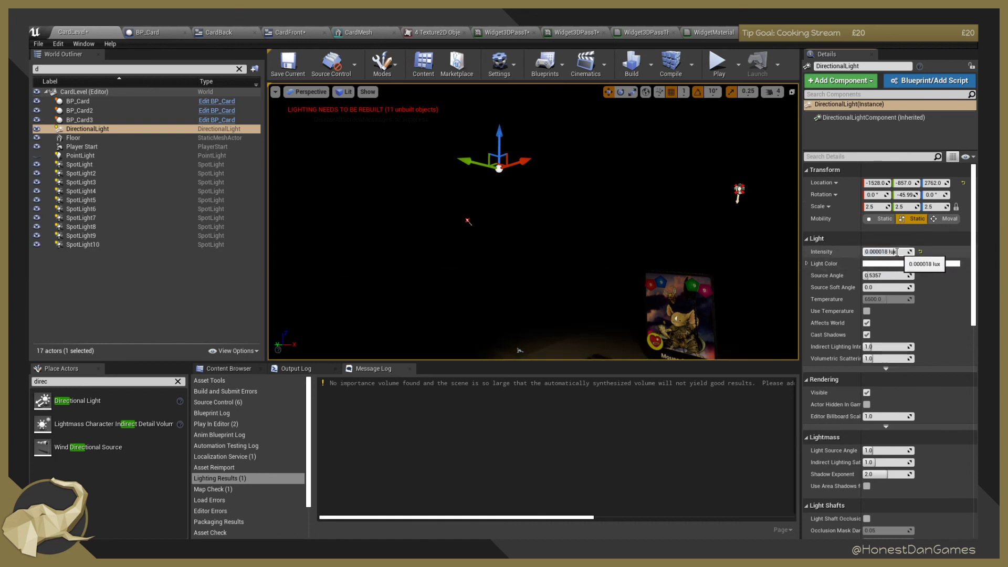
{"action": "type", "text": "1"}
{"action": "key", "text": "Return"}
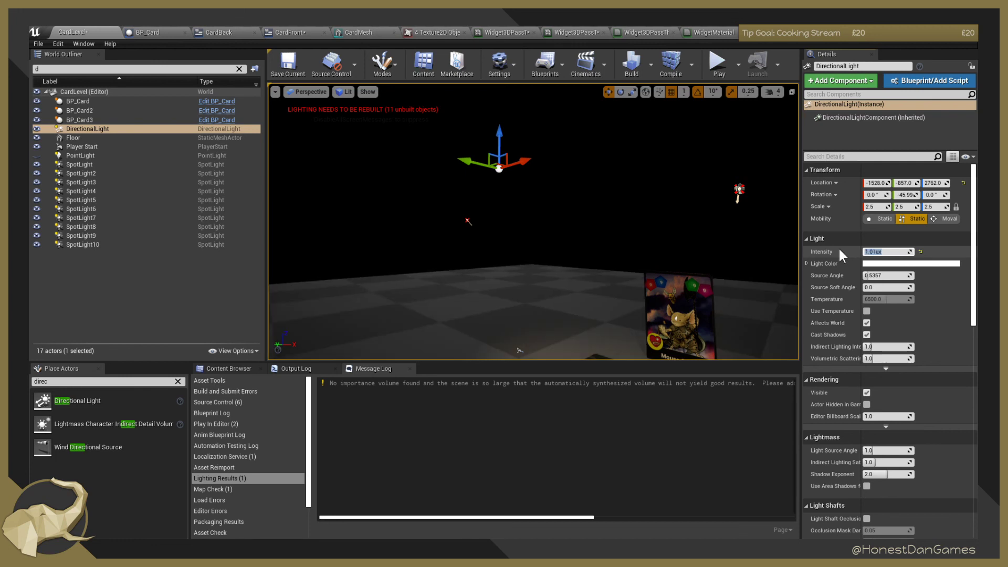
{"action": "right_click_drag", "start_coordinate": [656, 173], "coordinate": [704, 210]}
{"action": "left_click", "coordinate": [650, 60]}
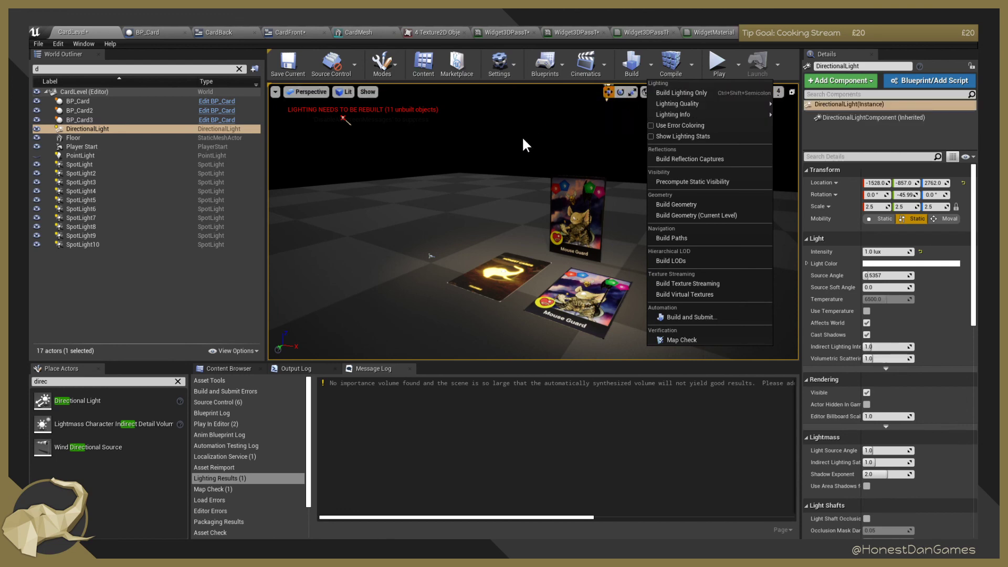
{"action": "right_click_drag", "start_coordinate": [524, 151], "coordinate": [514, 154]}
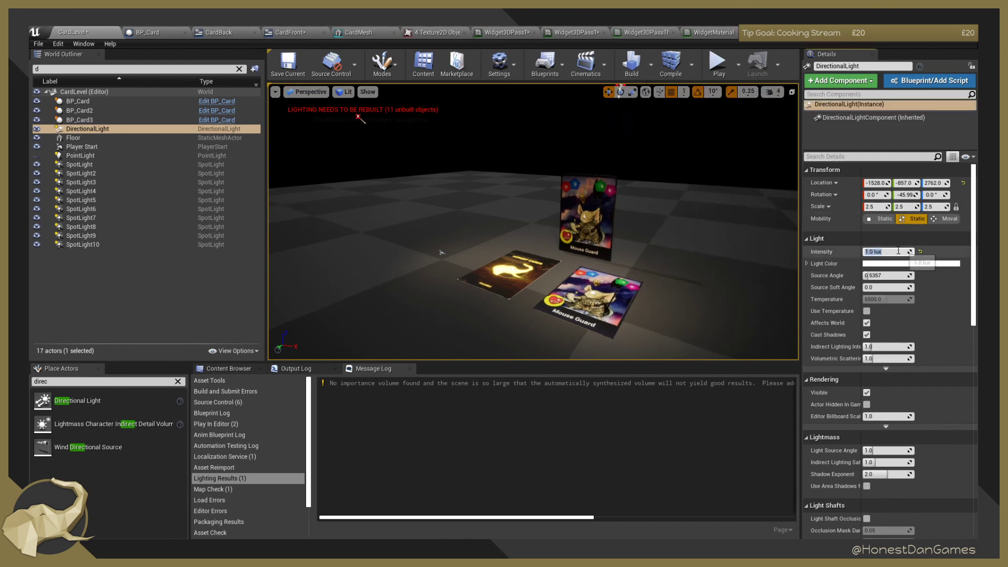
{"action": "key", "text": "Return"}
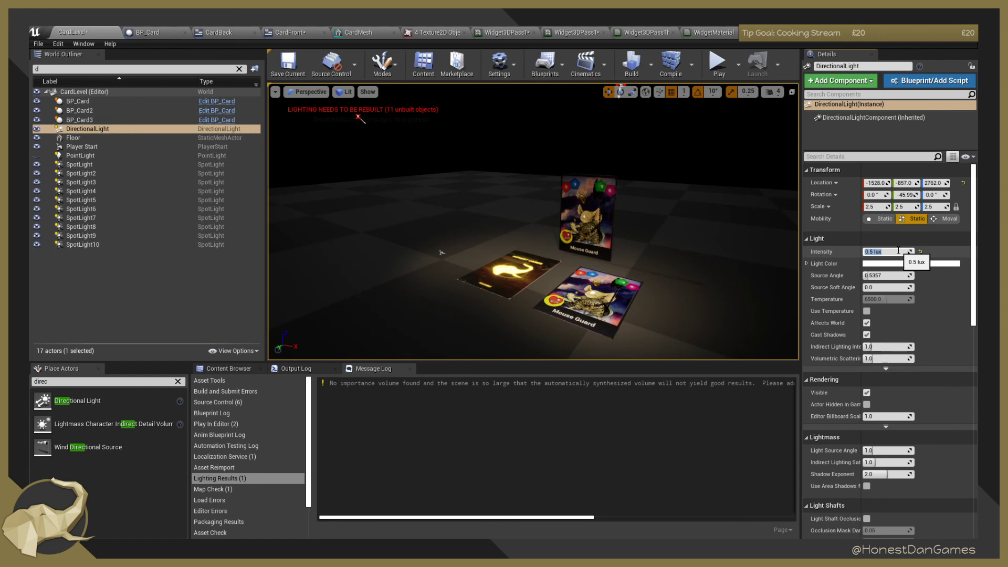
Switch the Floor's mobility to Movable and back to Static.
{"action": "mouse_move", "coordinate": [603, 221]}
{"action": "right_mouse_down"}
{"action": "mouse_move", "coordinate": [601, 136]}
{"action": "mouse_move", "coordinate": [600, 210]}
{"action": "mouse_move", "coordinate": [525, 194]}
{"action": "mouse_move", "coordinate": [548, 234]}
{"action": "mouse_move", "coordinate": [489, 231]}
{"action": "mouse_move", "coordinate": [486, 220]}
{"action": "mouse_move", "coordinate": [528, 265]}
{"action": "mouse_move", "coordinate": [491, 246]}
{"action": "mouse_move", "coordinate": [620, 217]}
{"action": "right_mouse_up"}
{"action": "key", "text": "s"}
{"action": "key", "text": "w"}
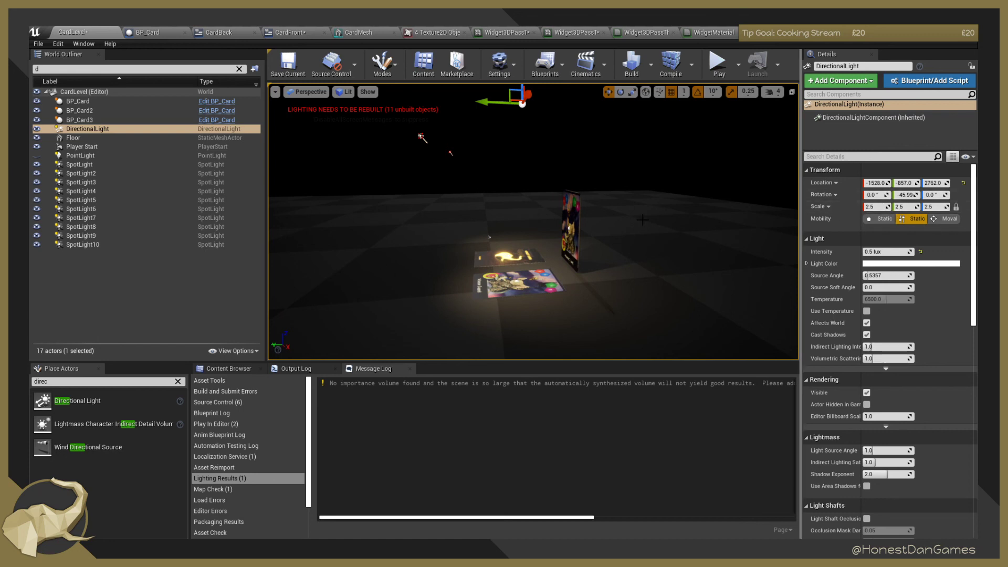
{"action": "left_click", "coordinate": [489, 237]}
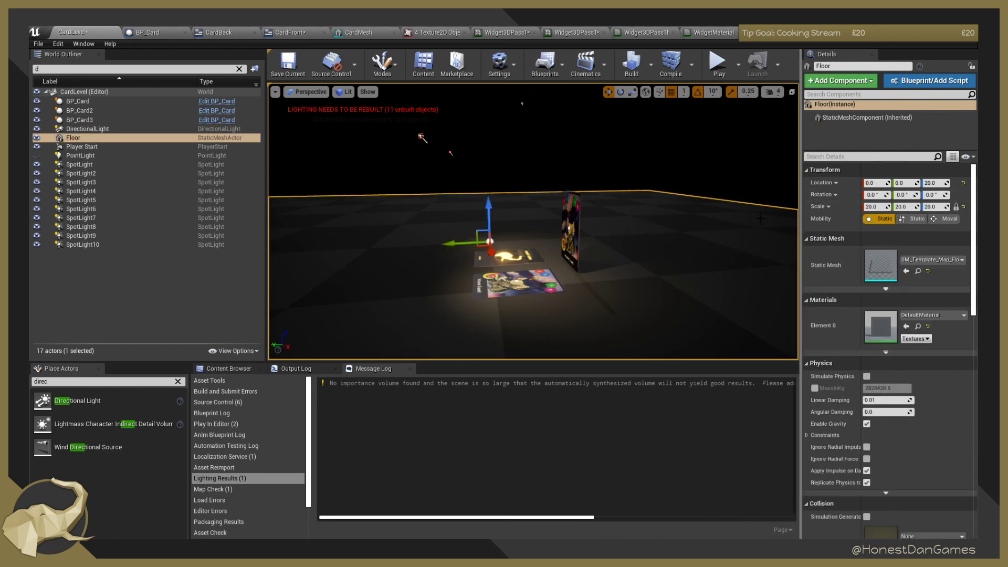
{"action": "left_click", "coordinate": [937, 221]}
{"action": "left_click", "coordinate": [880, 221]}
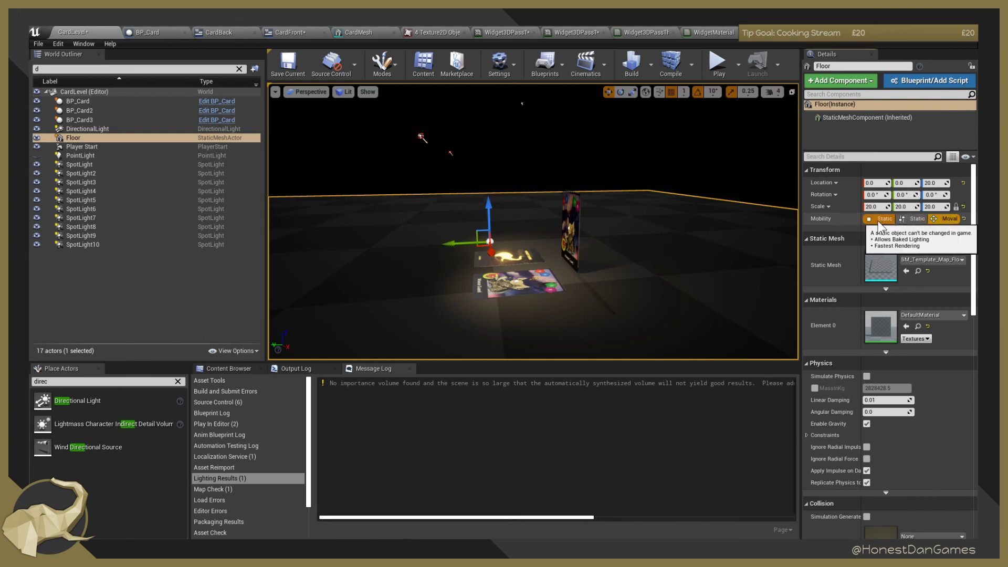
{"action": "left_click", "coordinate": [878, 221]}
Play the level to check the cards under the dim directional light, and stop the session.
{"action": "right_click_drag", "start_coordinate": [652, 231], "coordinate": [707, 236]}
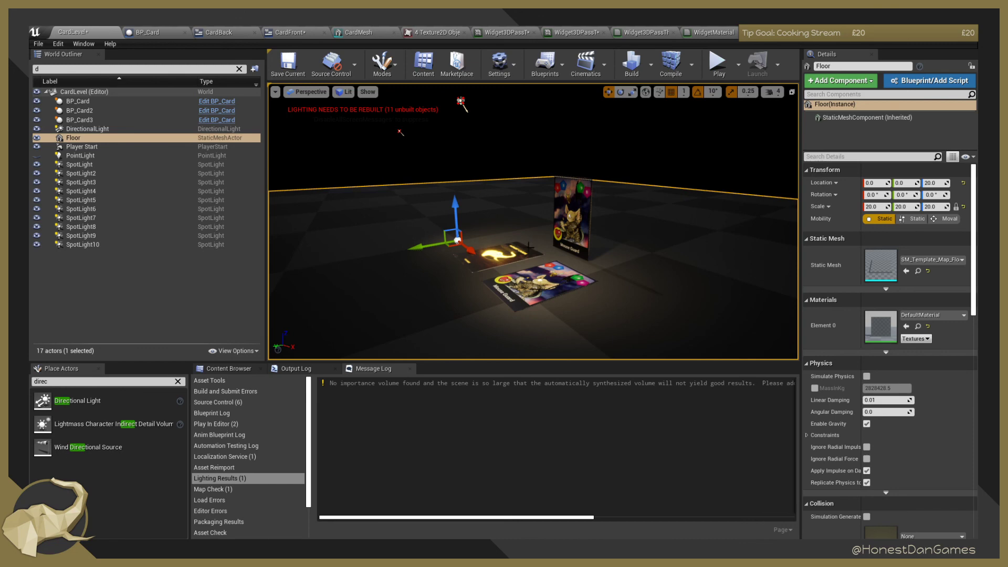
{"action": "right_click_drag", "start_coordinate": [635, 265], "coordinate": [655, 223]}
{"action": "left_click", "coordinate": [716, 60]}
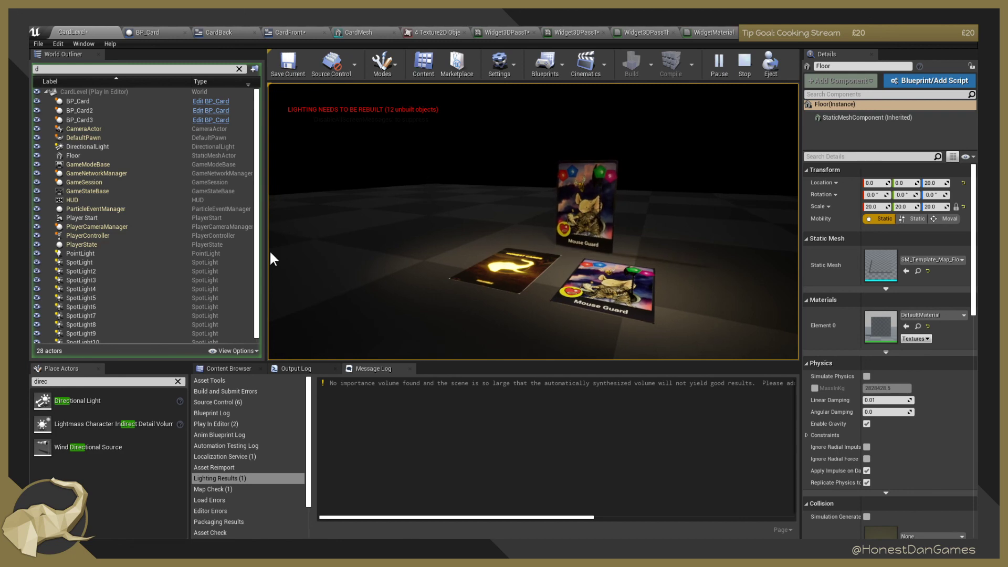
{"action": "key", "text": "Escape"}
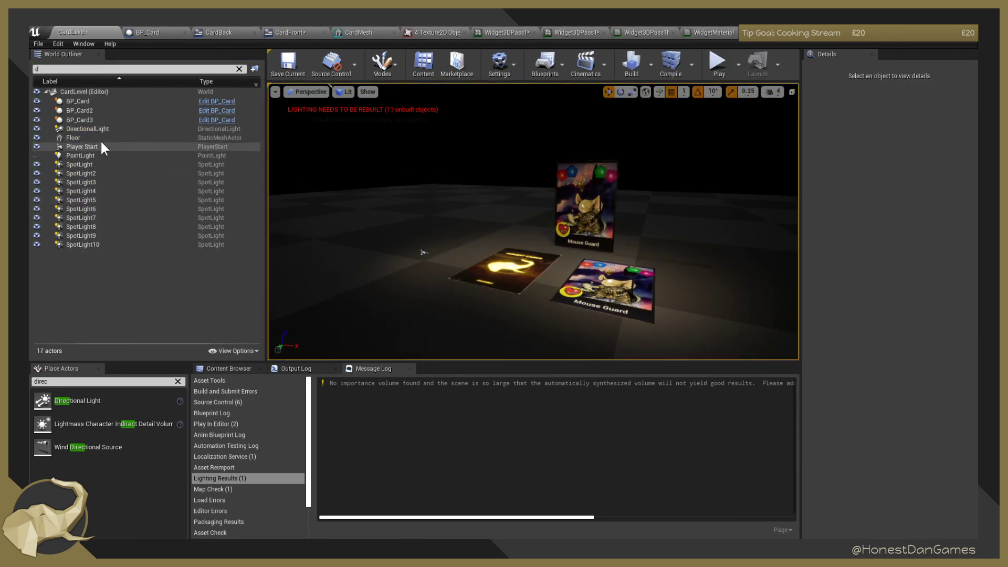
Delete the directional light to compare the scene without it, and undo the deletion.
{"action": "left_click", "coordinate": [99, 128]}
{"action": "key", "text": "Delete"}
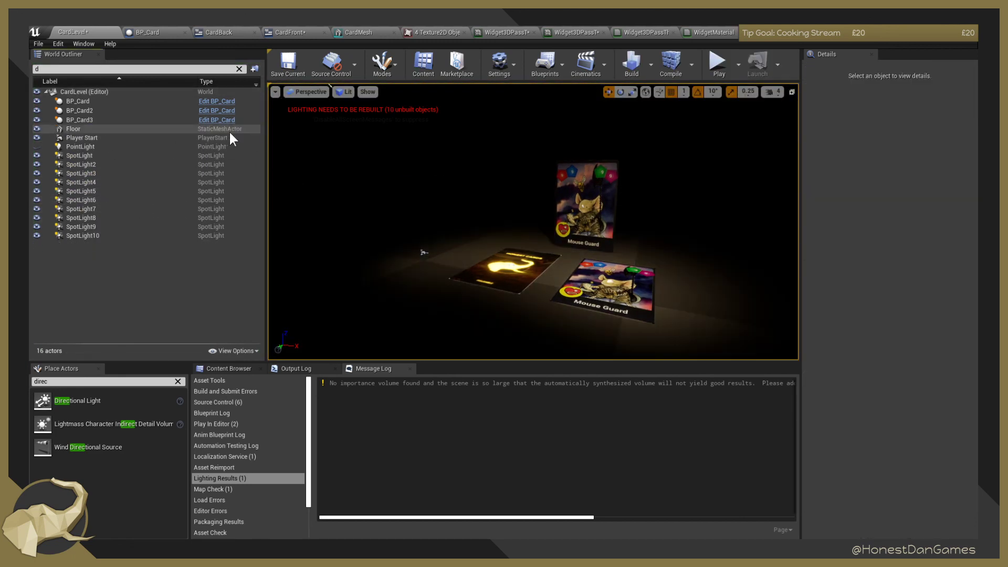
{"action": "key", "text": "ctrl+z"}
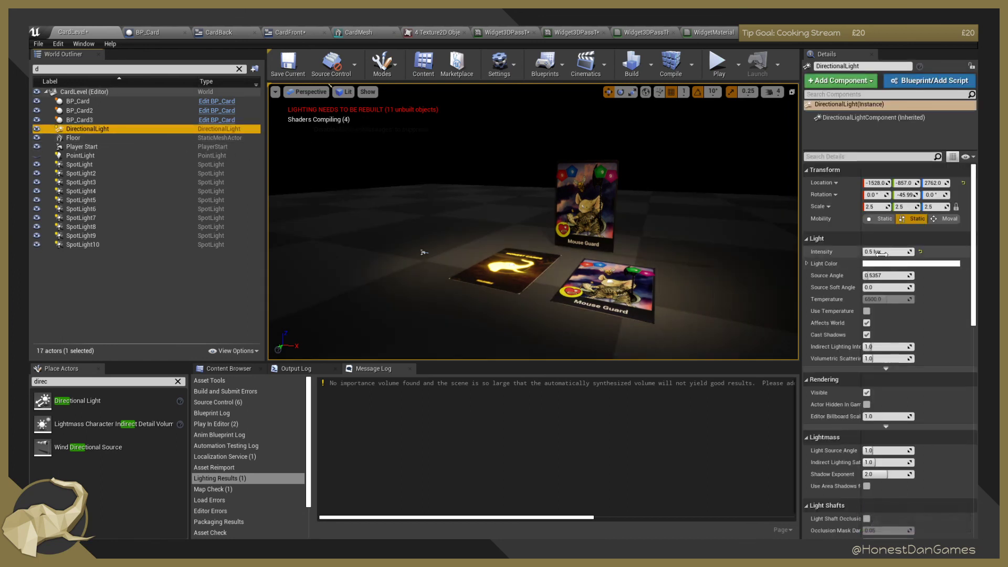
Set the directional light's intensity to 0.25 lux and deselect the light.
{"action": "key", "text": "Return"}
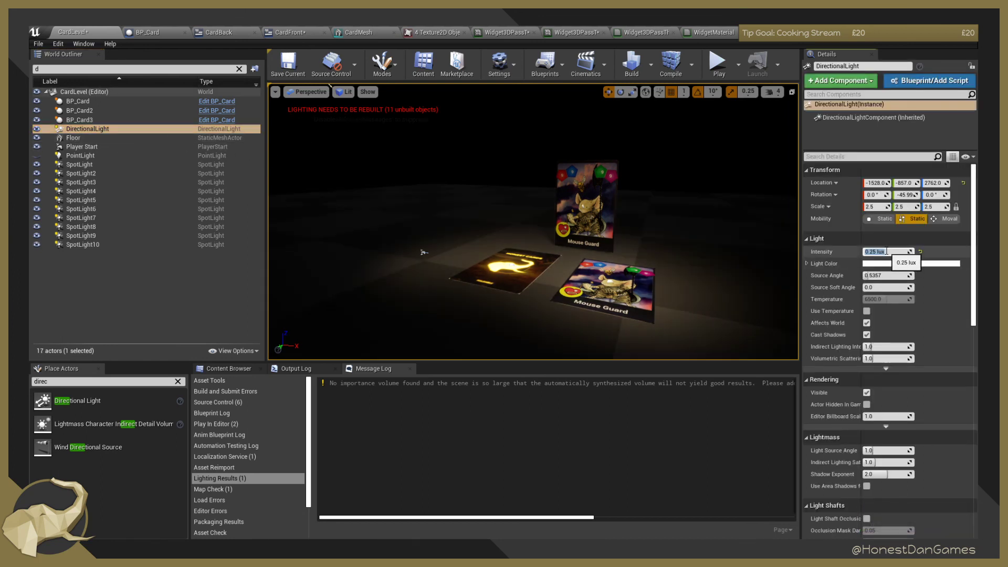
{"action": "key", "text": "w"}
{"action": "right_click_drag", "start_coordinate": [630, 241], "coordinate": [634, 248]}
{"action": "key", "text": "s"}
{"action": "left_click", "coordinate": [124, 288]}
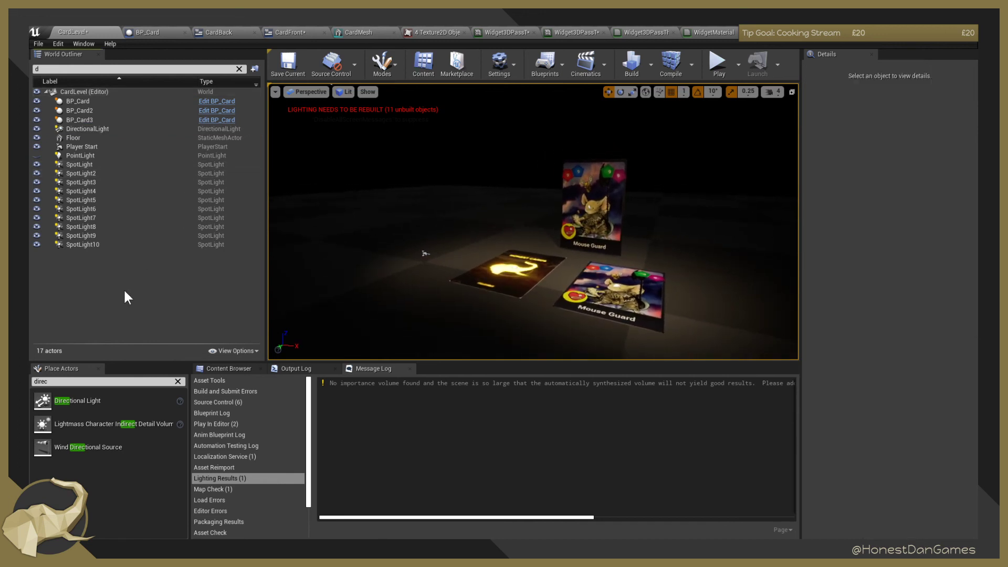
Find BP_Sky_Sphere among the placeable actors, try it in the level beside the cards, and delete it.
{"action": "double_click", "coordinate": [71, 381]}
{"action": "type", "text": "sky"}
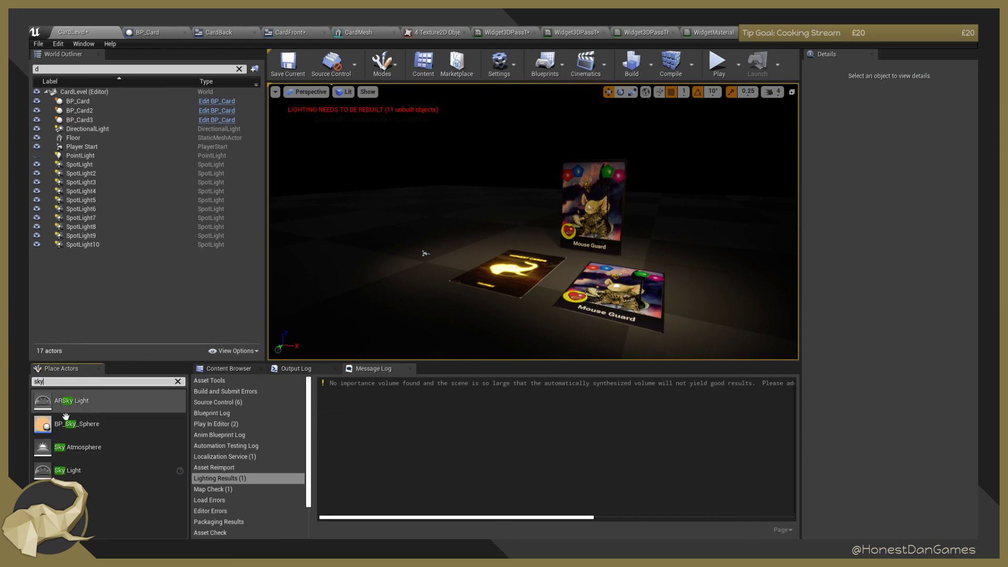
{"action": "left_click_drag", "start_coordinate": [74, 424], "coordinate": [349, 242]}
{"action": "right_click_drag", "start_coordinate": [425, 252], "coordinate": [488, 351]}
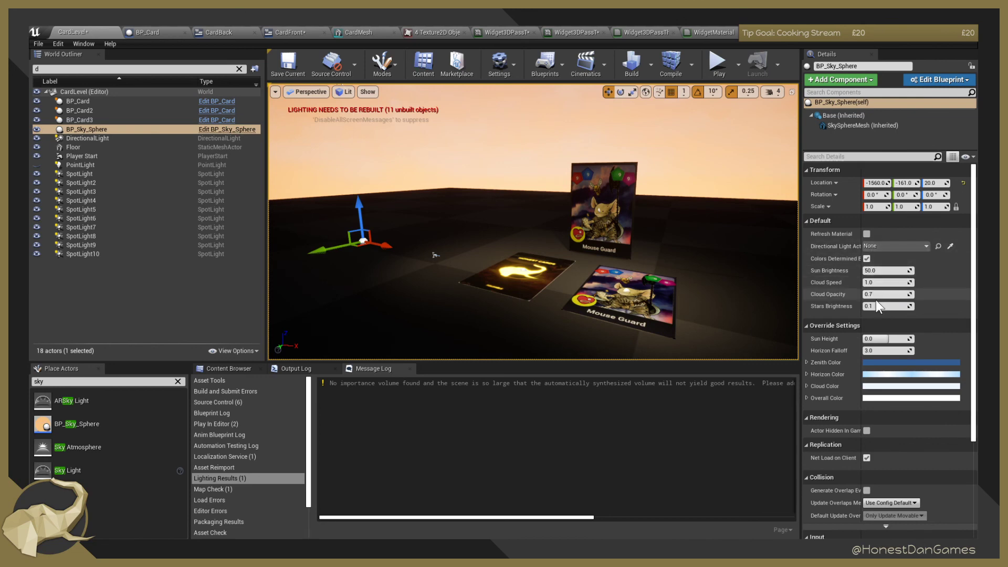
{"action": "right_click_drag", "start_coordinate": [630, 252], "coordinate": [698, 260]}
{"action": "scroll", "coordinate": [898, 315], "scroll_direction": "down", "scroll_amount": 5}
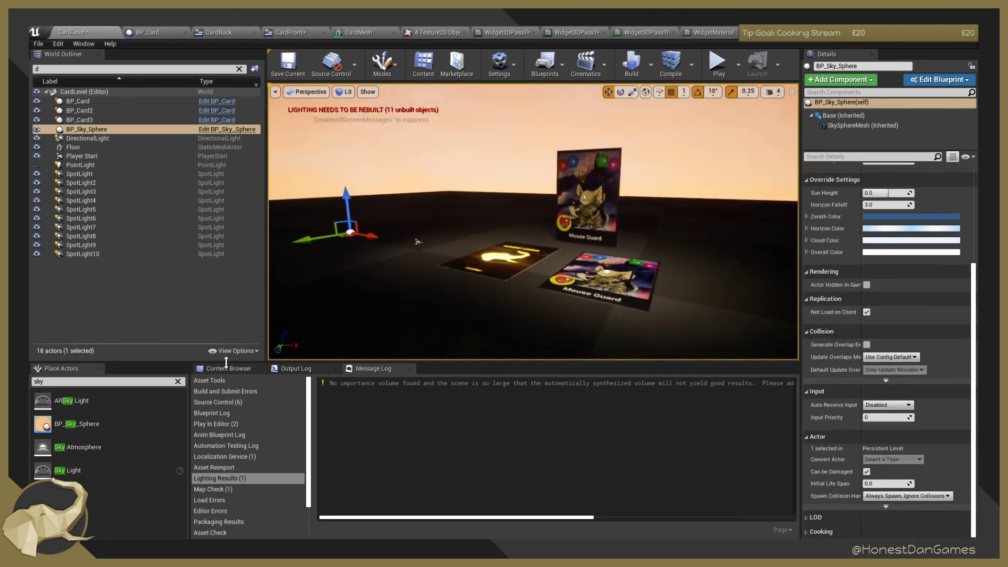
{"action": "left_click", "coordinate": [94, 128]}
{"action": "key", "text": "Delete"}
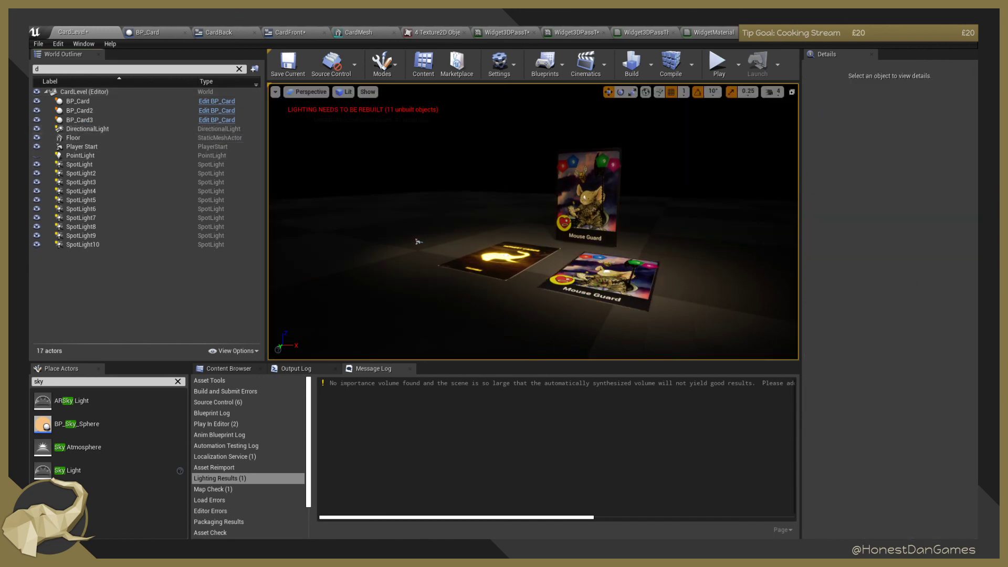
Play the level to inspect the card fronts and glowing backs from several angles, and stop the session.
{"action": "mouse_move", "coordinate": [533, 225]}
{"action": "right_mouse_down"}
{"action": "mouse_move", "coordinate": [511, 237]}
{"action": "mouse_move", "coordinate": [507, 189]}
{"action": "mouse_move", "coordinate": [511, 263]}
{"action": "mouse_move", "coordinate": [476, 227]}
{"action": "right_mouse_up"}
{"action": "key", "text": "s"}
{"action": "key", "text": "w"}
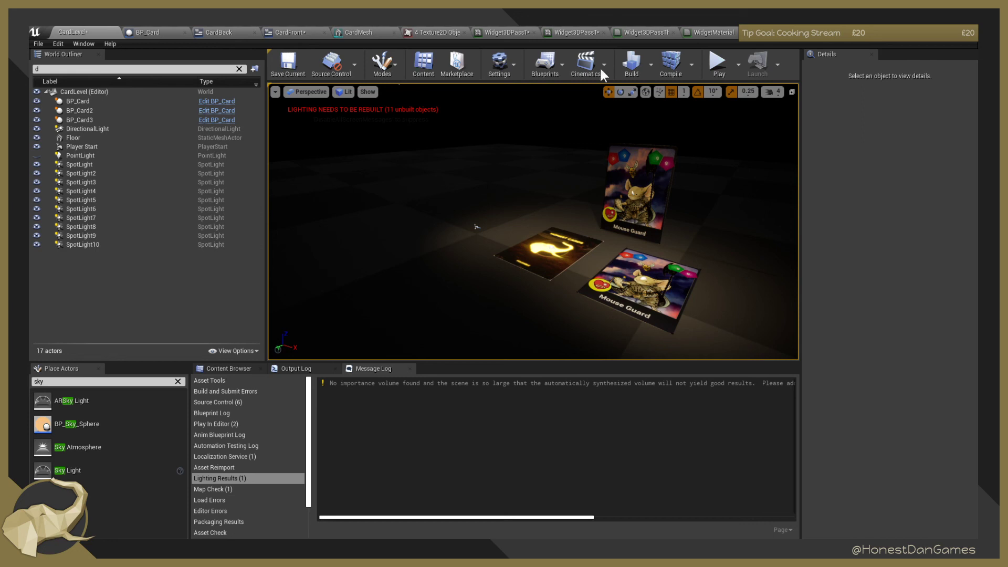
{"action": "left_click", "coordinate": [713, 65]}
{"action": "left_click", "coordinate": [656, 194]}
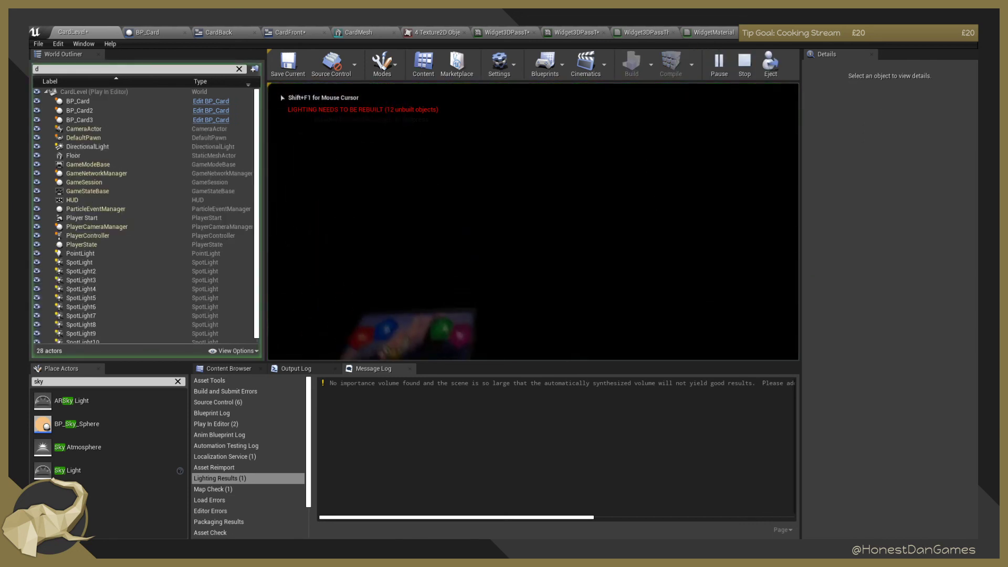
{"action": "key", "text": "s"}
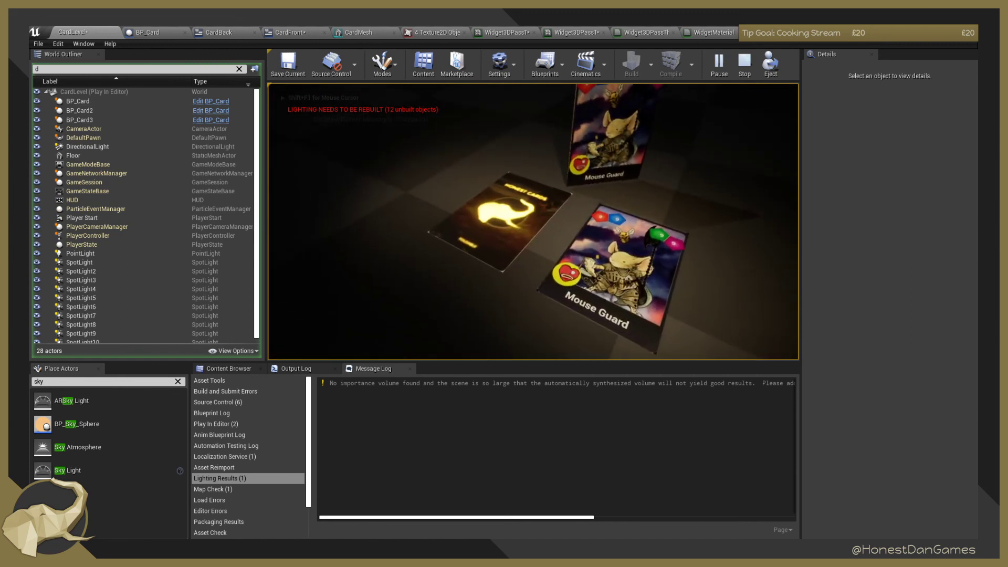
{"action": "key", "text": "a"}
{"action": "key", "text": "s"}
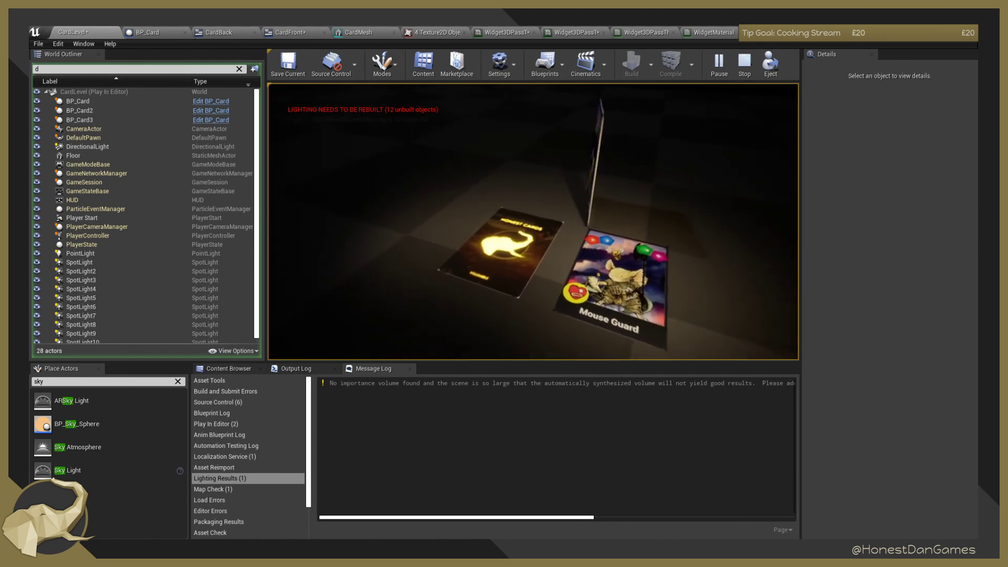
{"action": "key", "text": "d"}
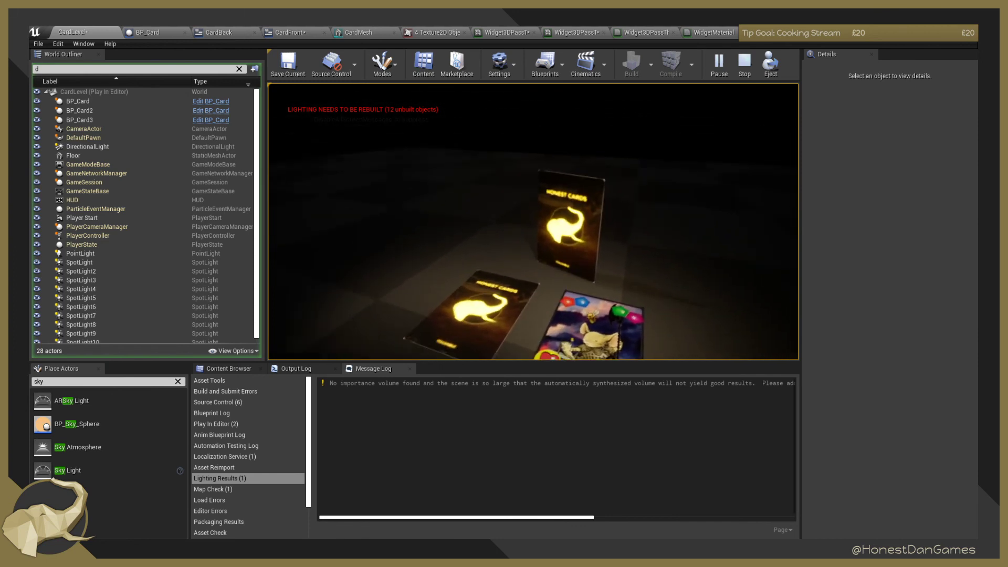
{"action": "key", "text": "d"}
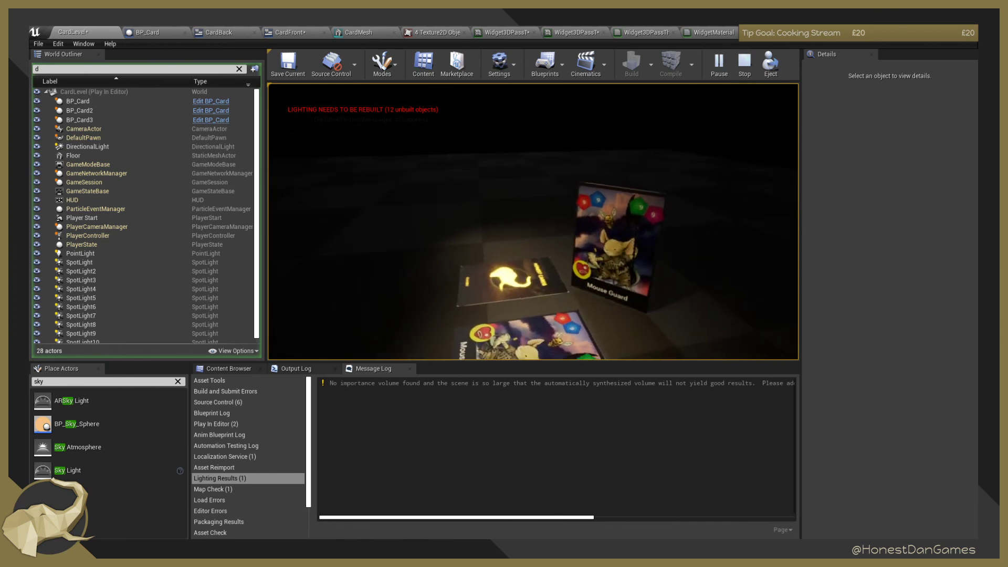
{"action": "key", "text": "Escape"}
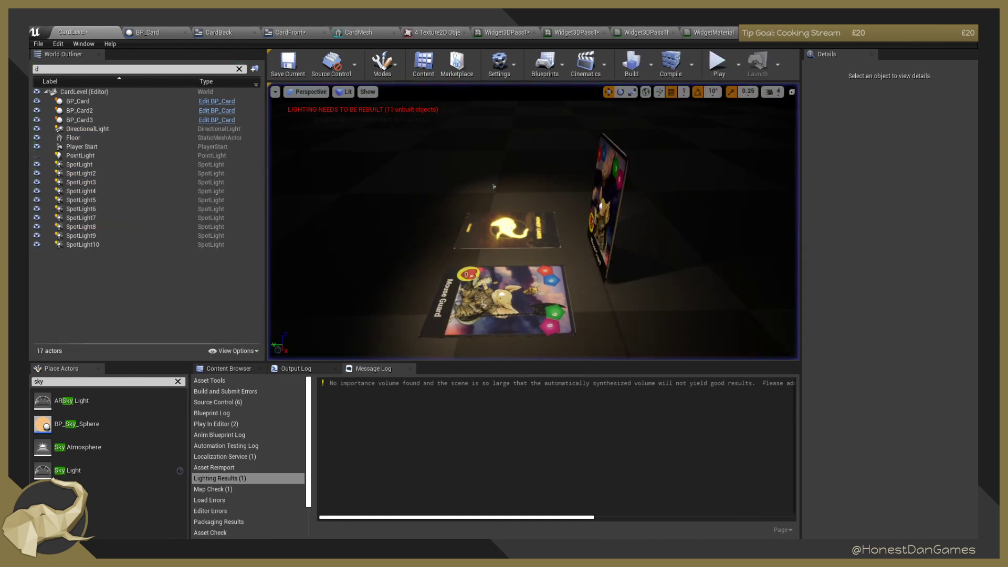
Rotate the directional light about Z to about 302°, play the level to check the cards, and stop the session.
{"action": "right_click_drag", "start_coordinate": [534, 223], "coordinate": [573, 228]}
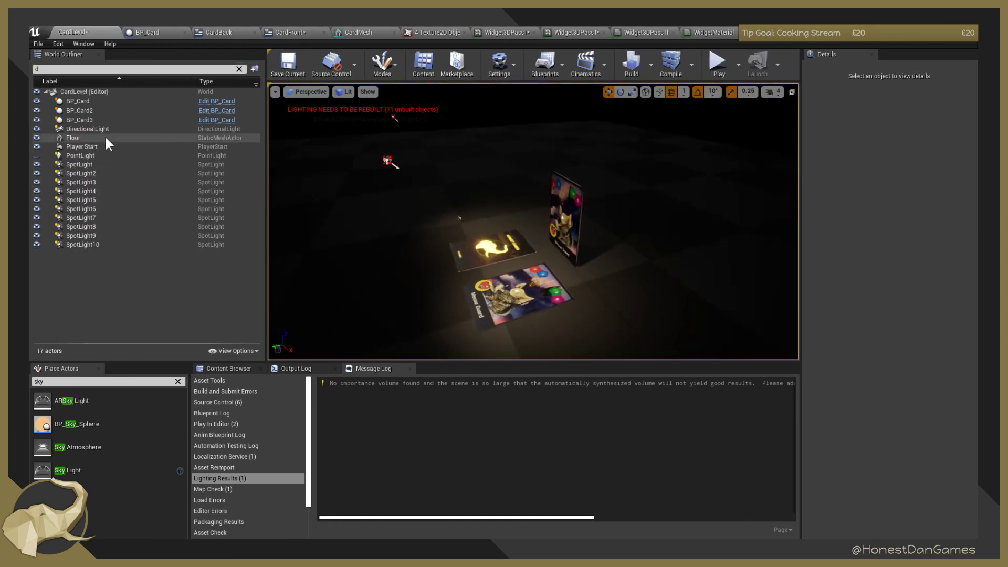
{"action": "left_click", "coordinate": [126, 129]}
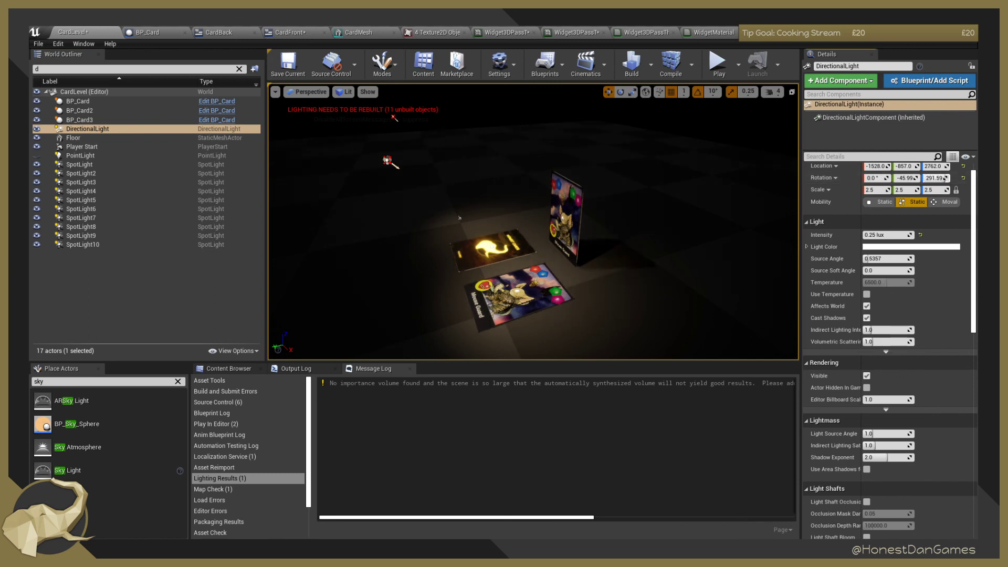
{"action": "left_click", "coordinate": [717, 63]}
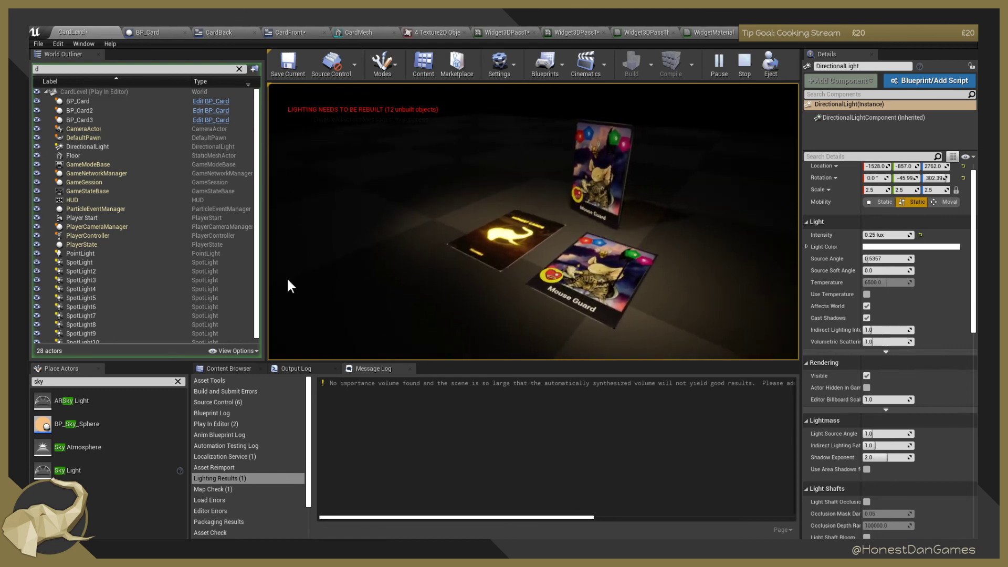
{"action": "key", "text": "Escape"}
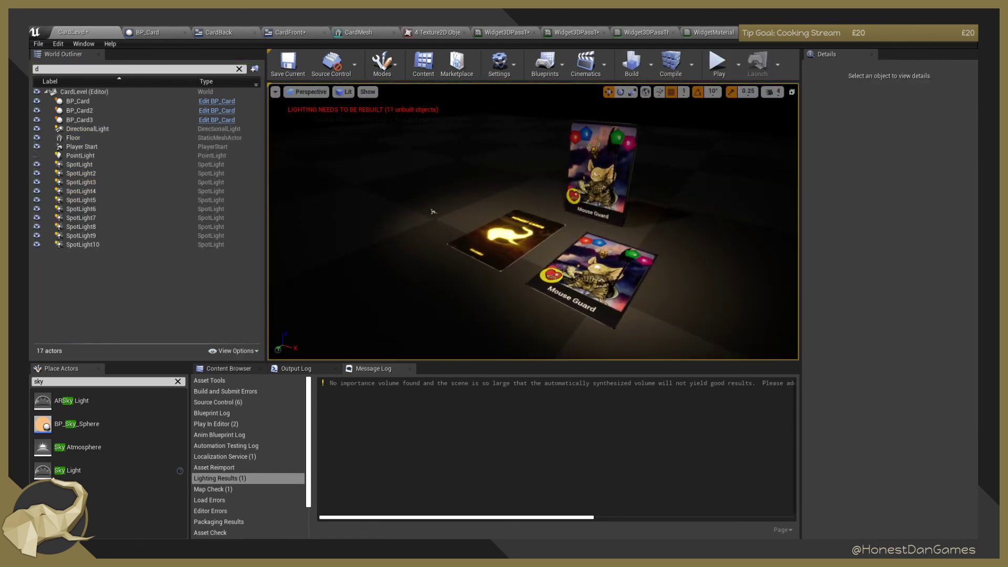